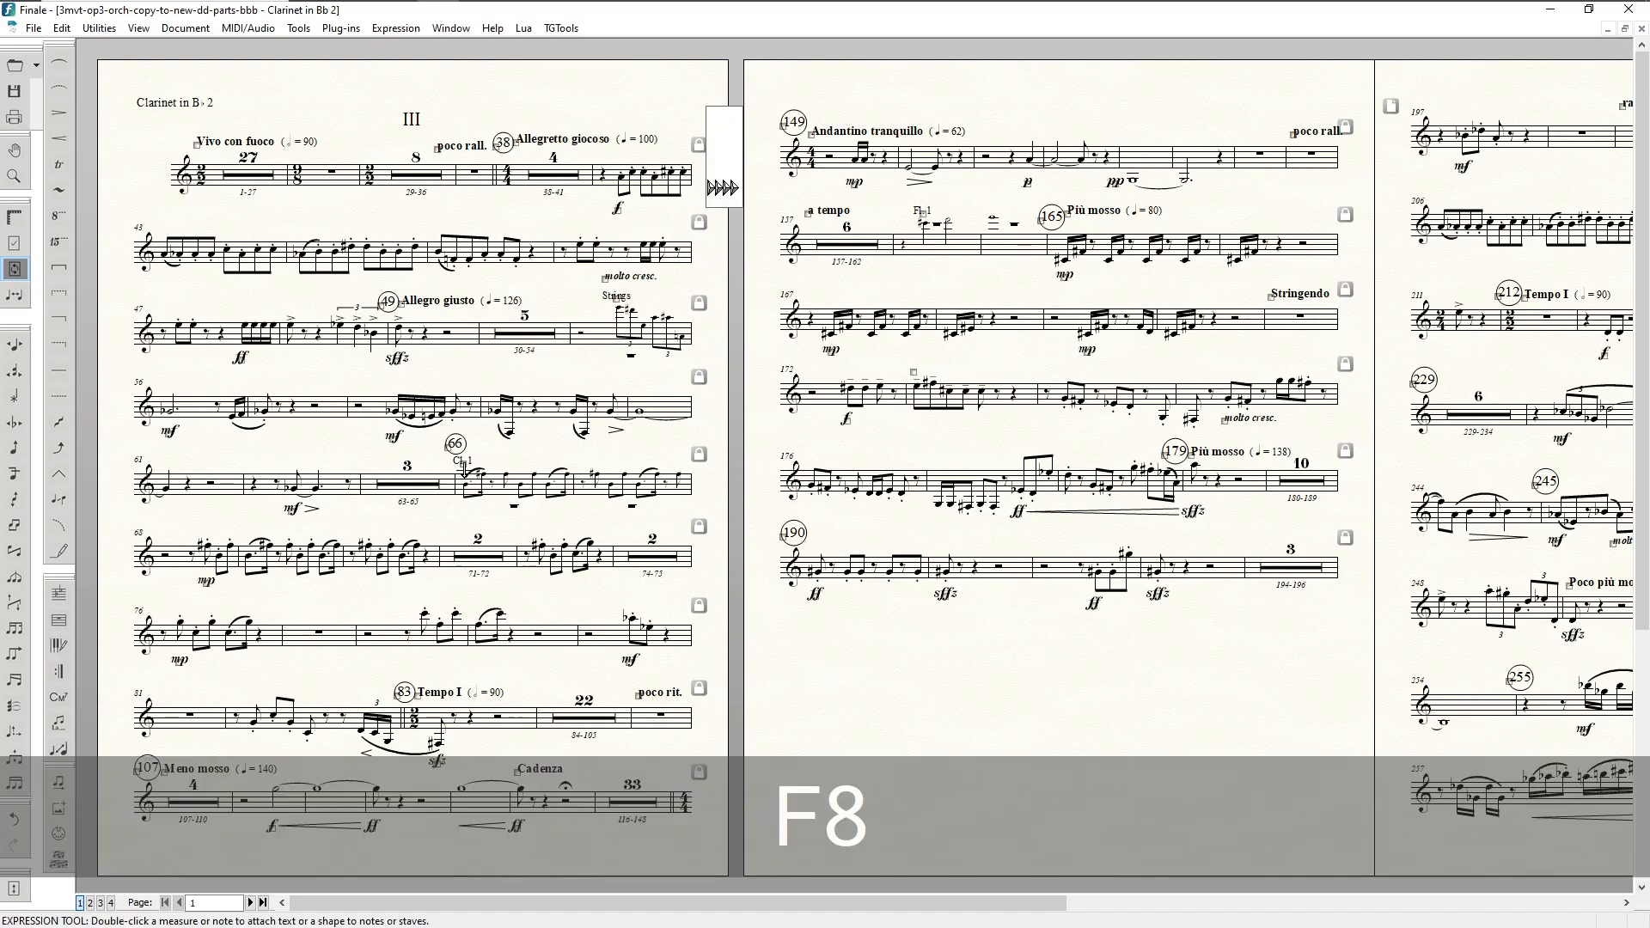
Step: Move the Cl. 1 cue label below the staff and the Strings label left beside its cue, and lower rehearsal mark 66
left_click_drag(464, 463, 464, 515)
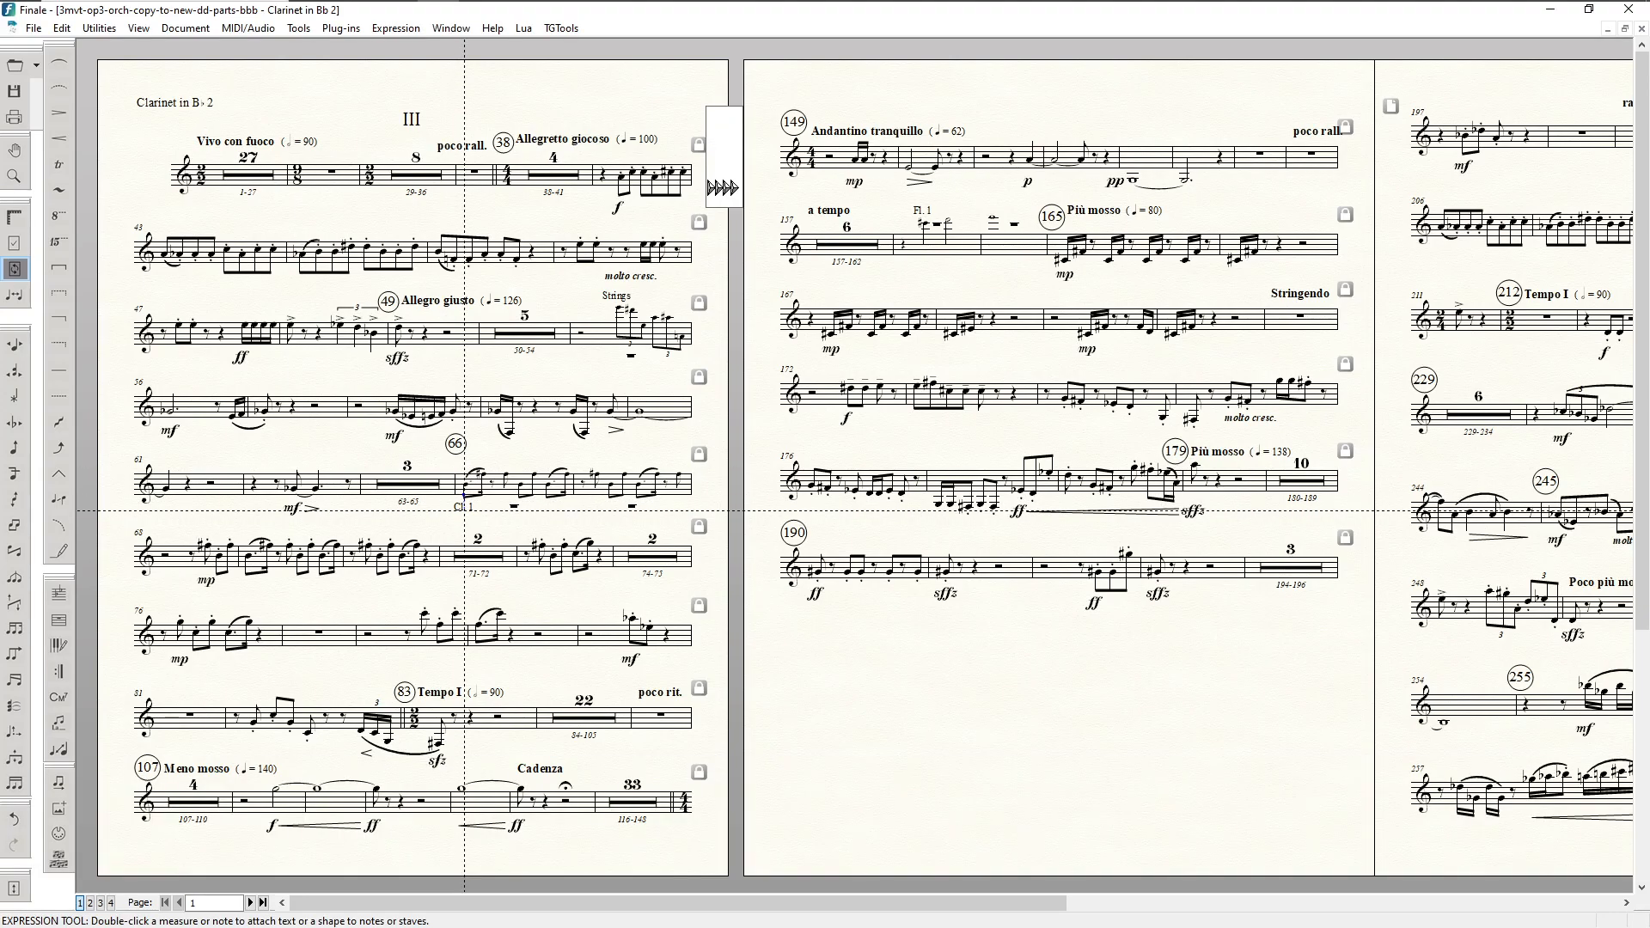
key("Down")
key("Down")
key("Down")
key("Down")
key("Down")
key("Down")
key("Down")
key("Down")
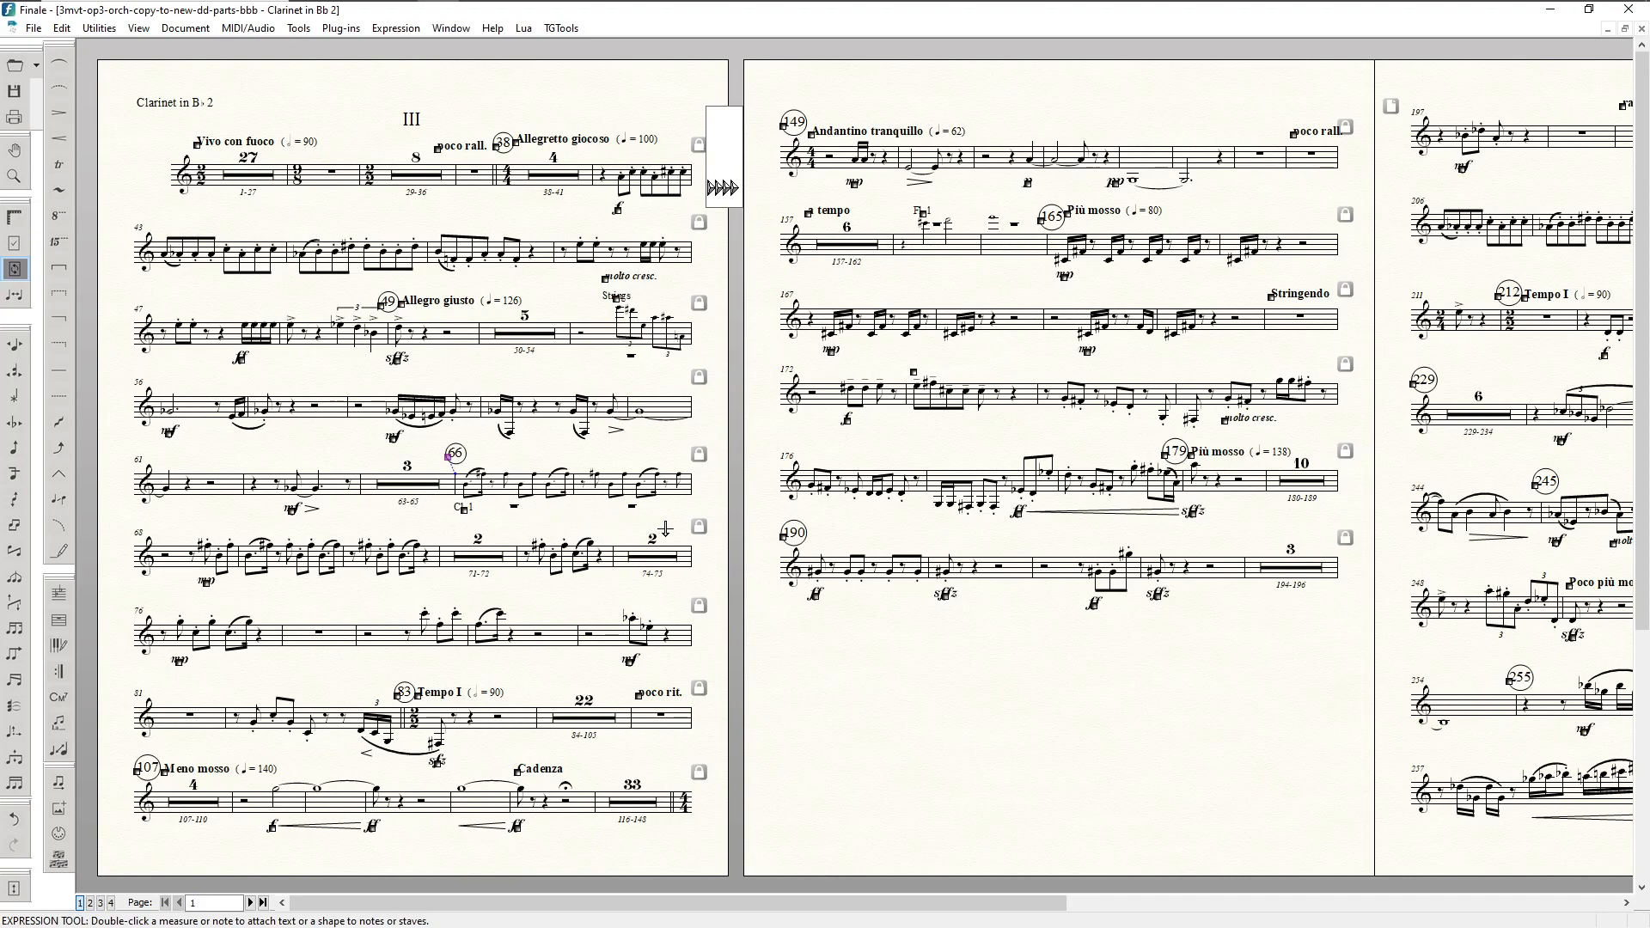
left_click_drag(617, 297, 589, 314)
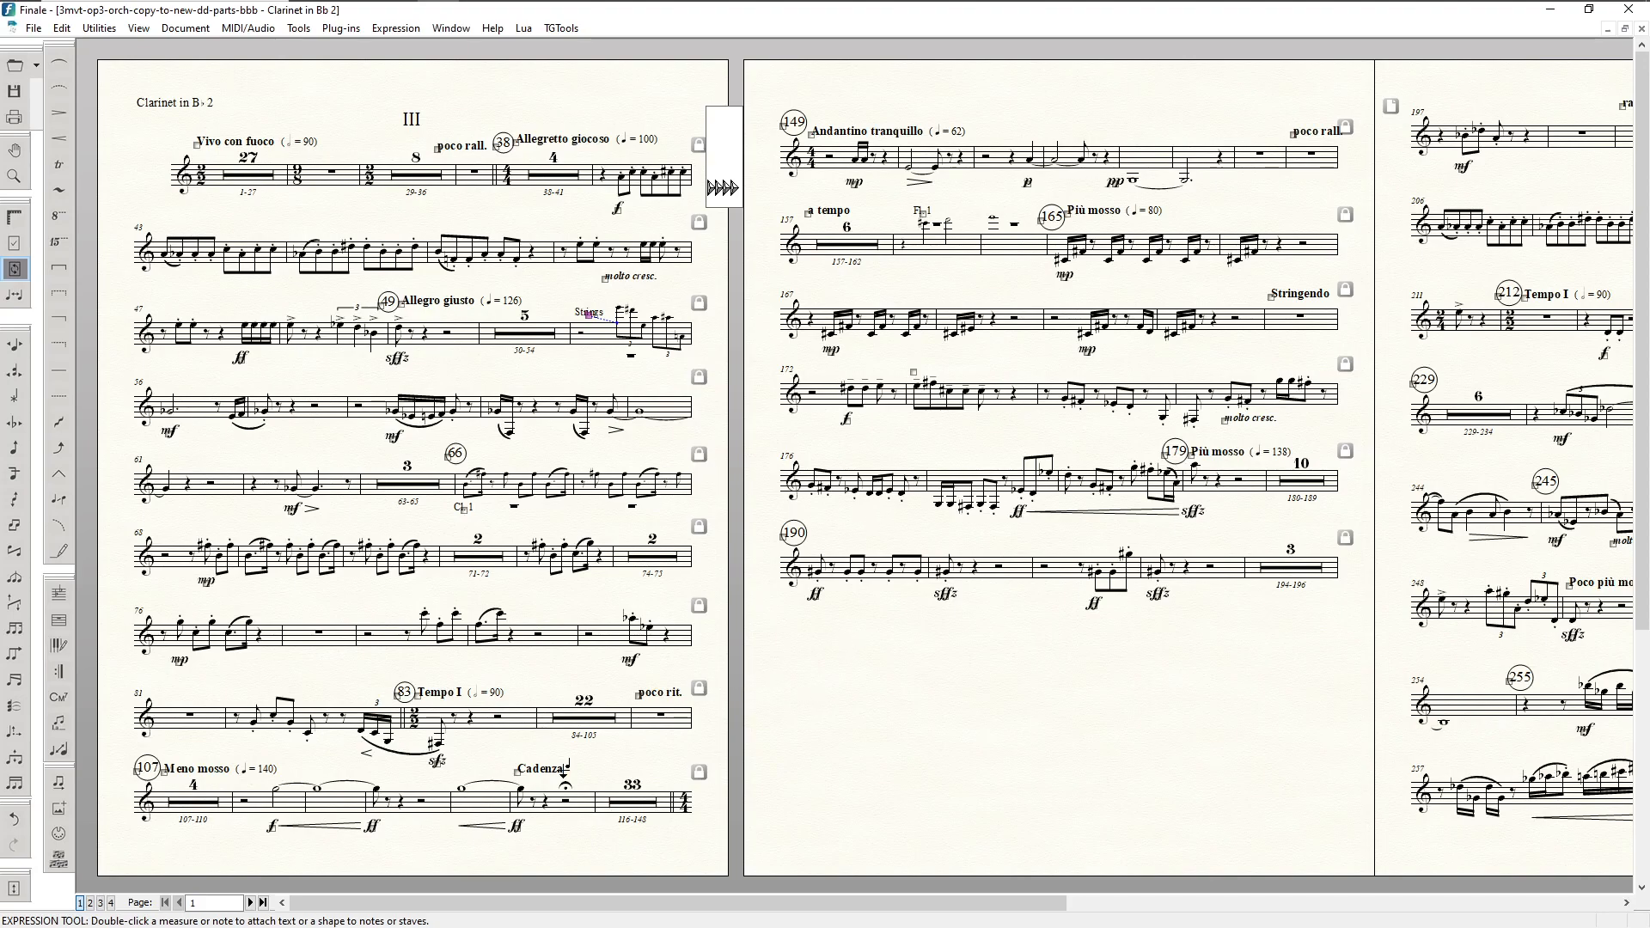
Step: Raise the first system of page 2, starting at measure 149, to the page's upper margin
key("ctrl+Page_Down")
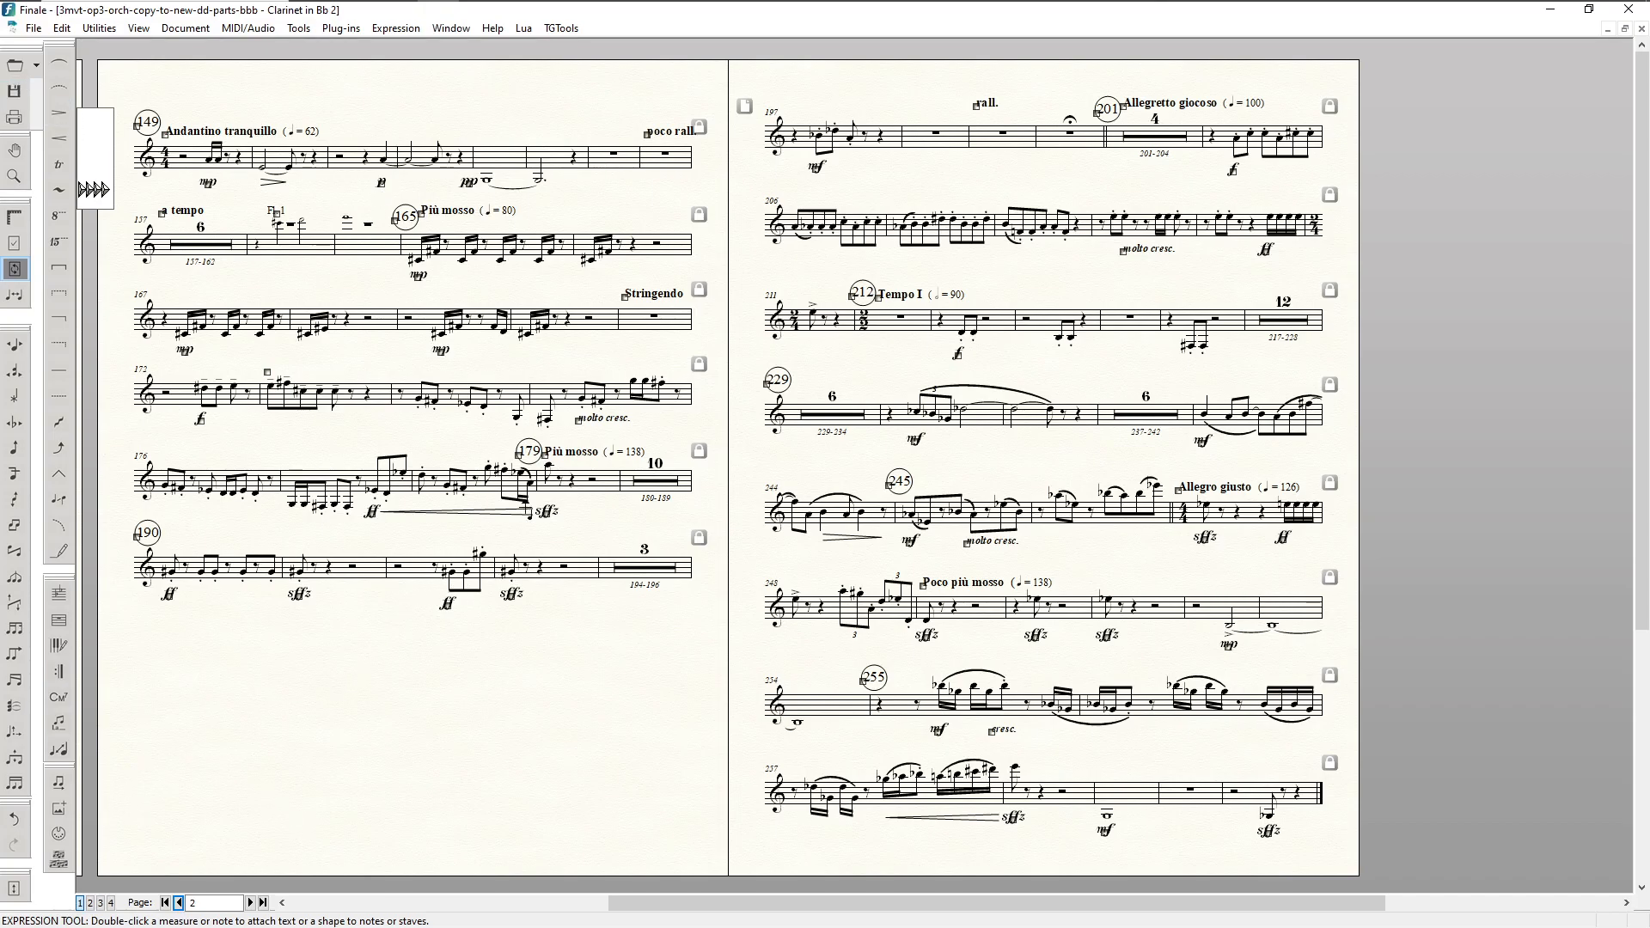
key("F9")
left_click_drag(505, 183, 504, 114)
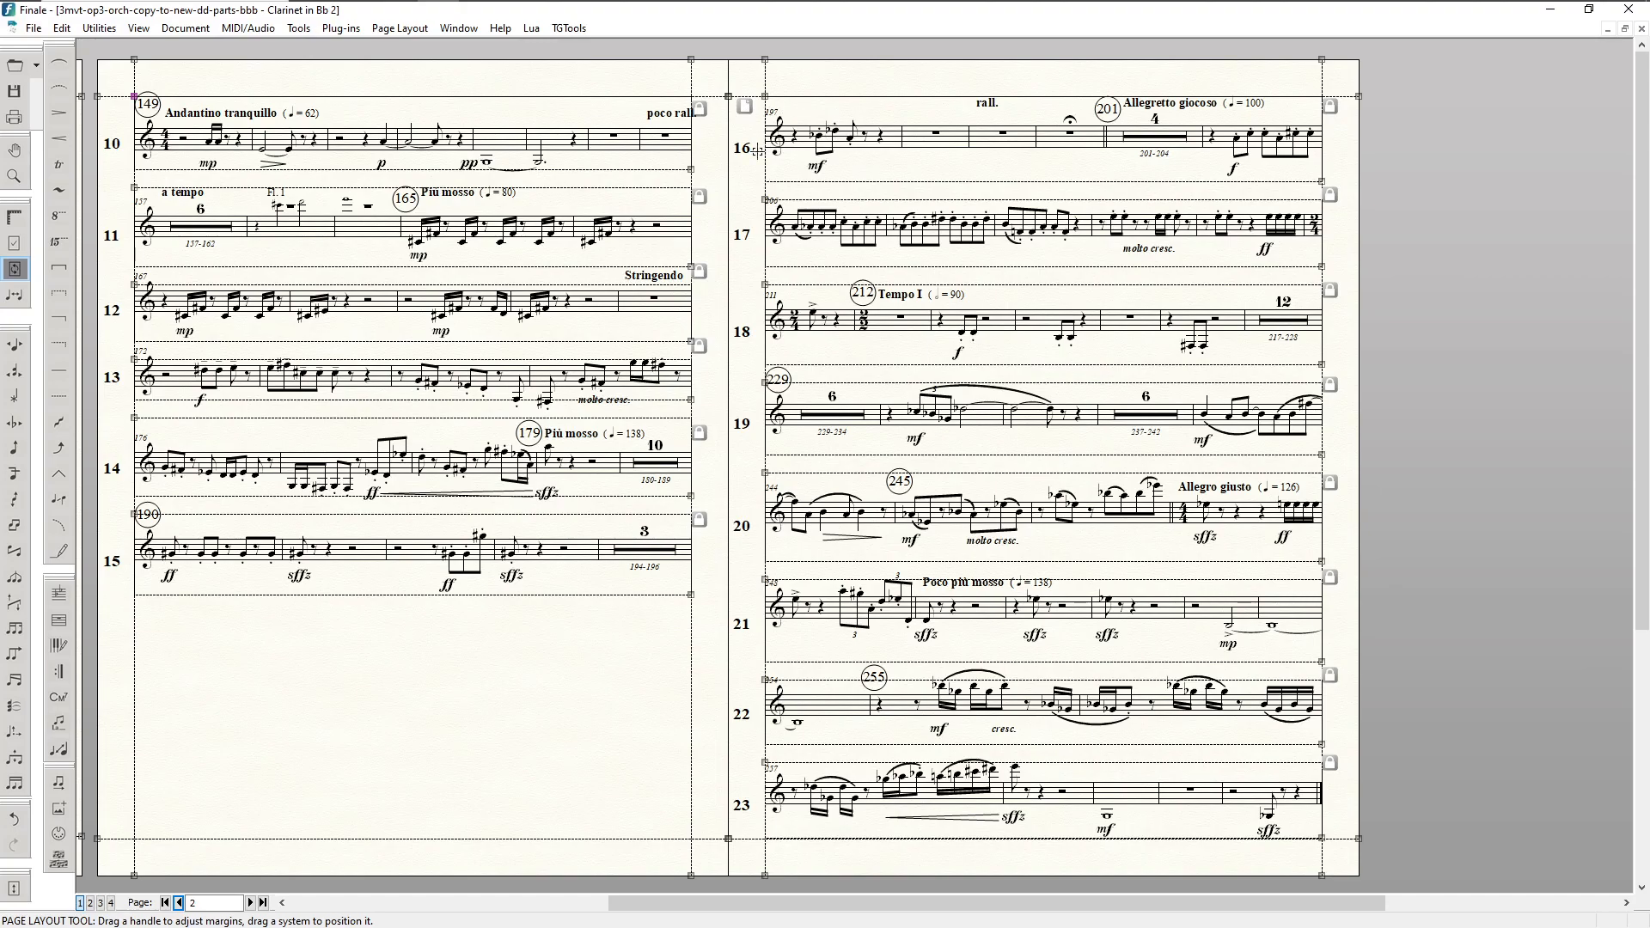
Step: Delete the page break at measure 197 with JetStream command 1201
key("F2")
left_click(847, 140)
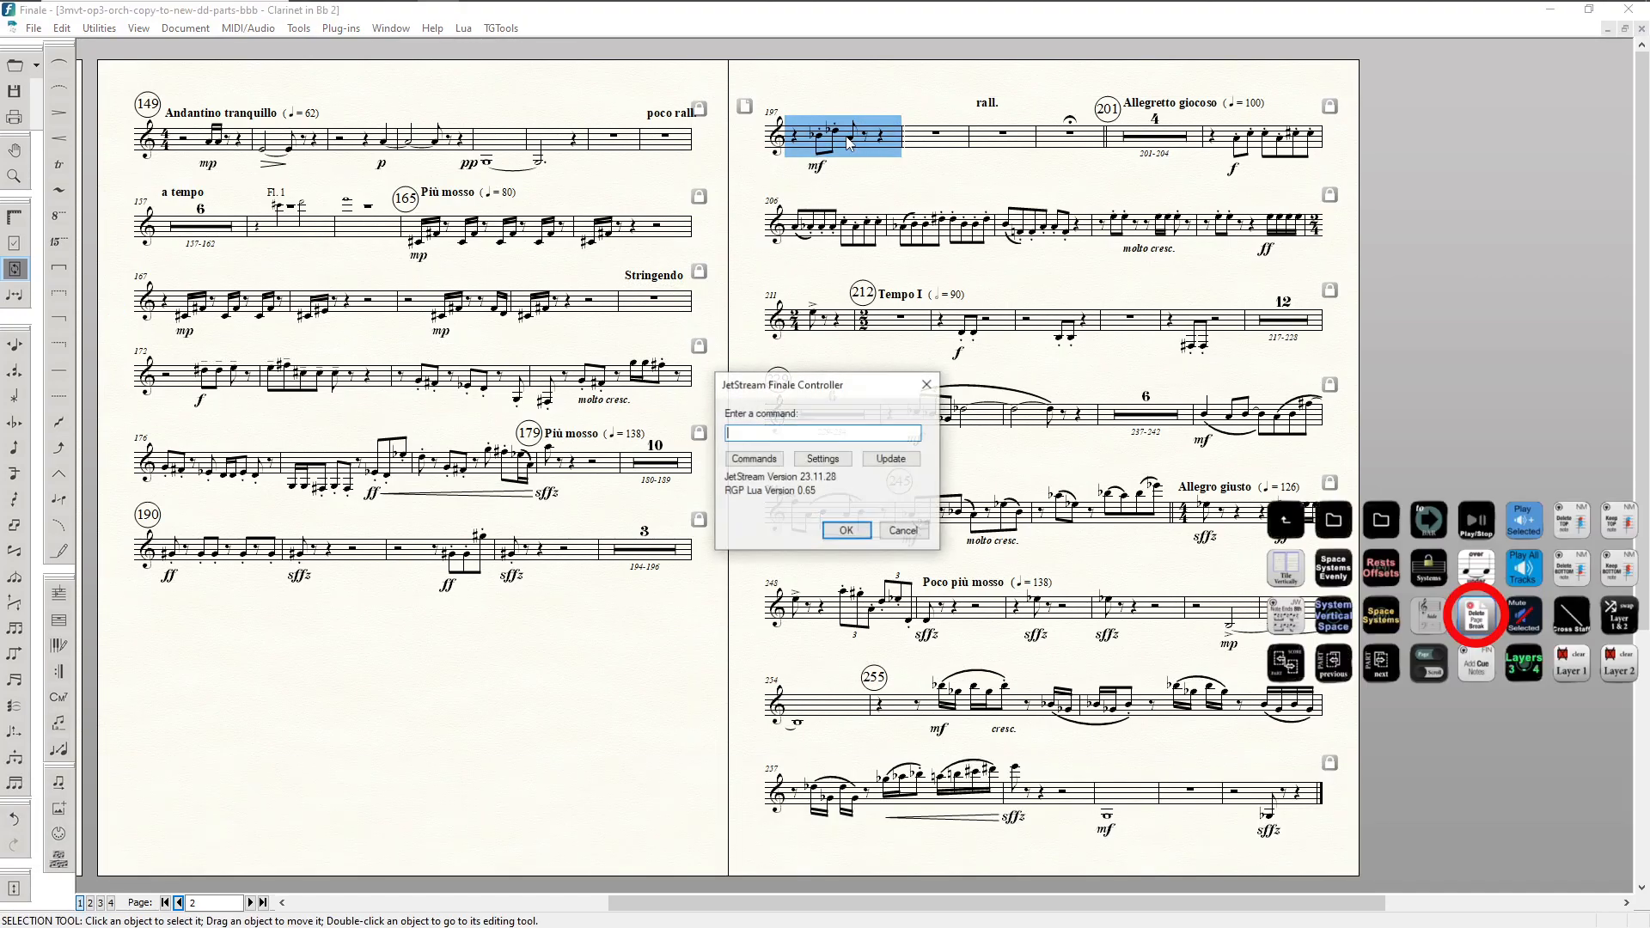
type("1201")
key("Return")
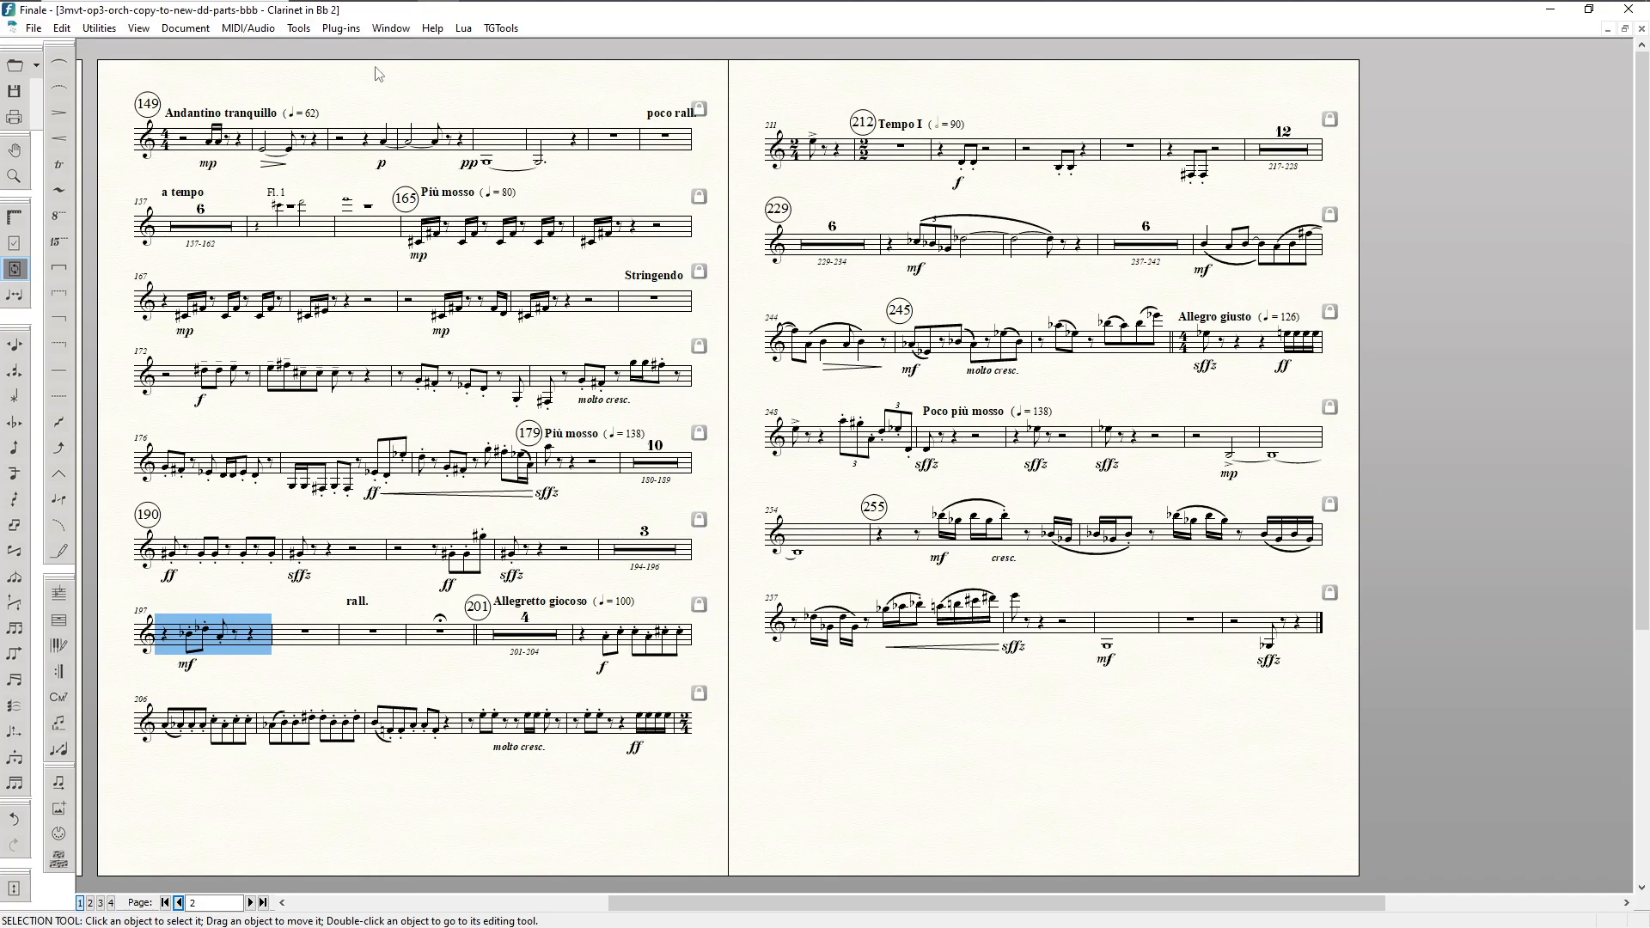
left_click(340, 29)
mouse_move(444, 53)
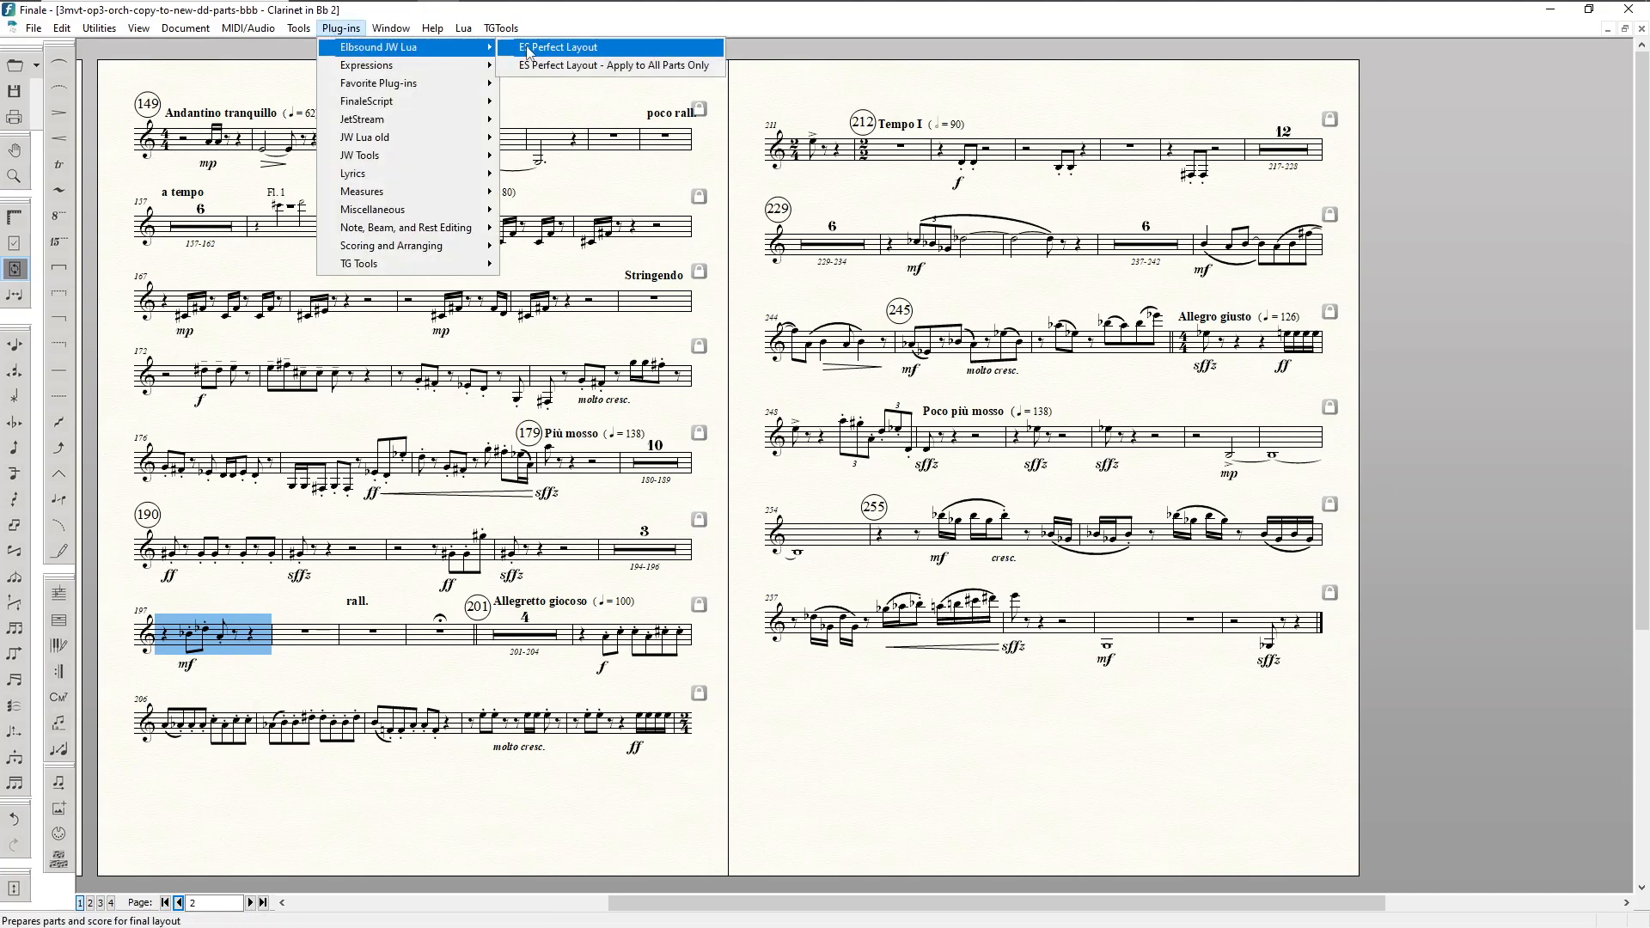
left_click(598, 824)
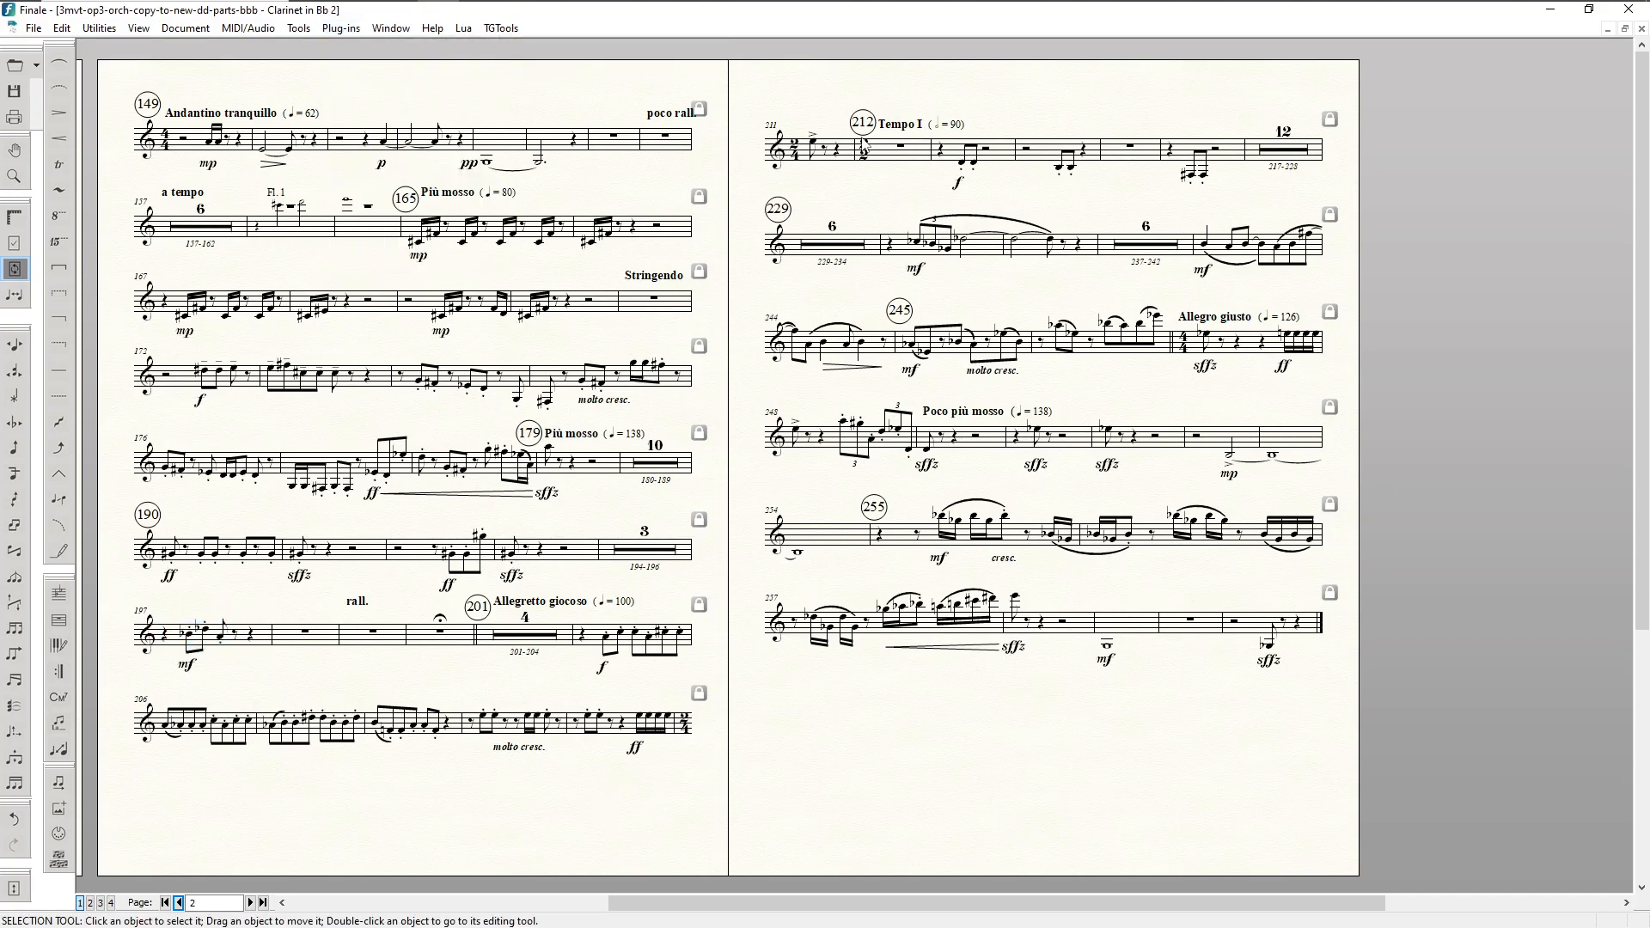
Step: Raise the measure 211 and measure 206 systems so the measure 211 system fits at the end of page 2
key("F9")
left_click_drag(979, 157, 981, 140)
left_click_drag(662, 738, 660, 712)
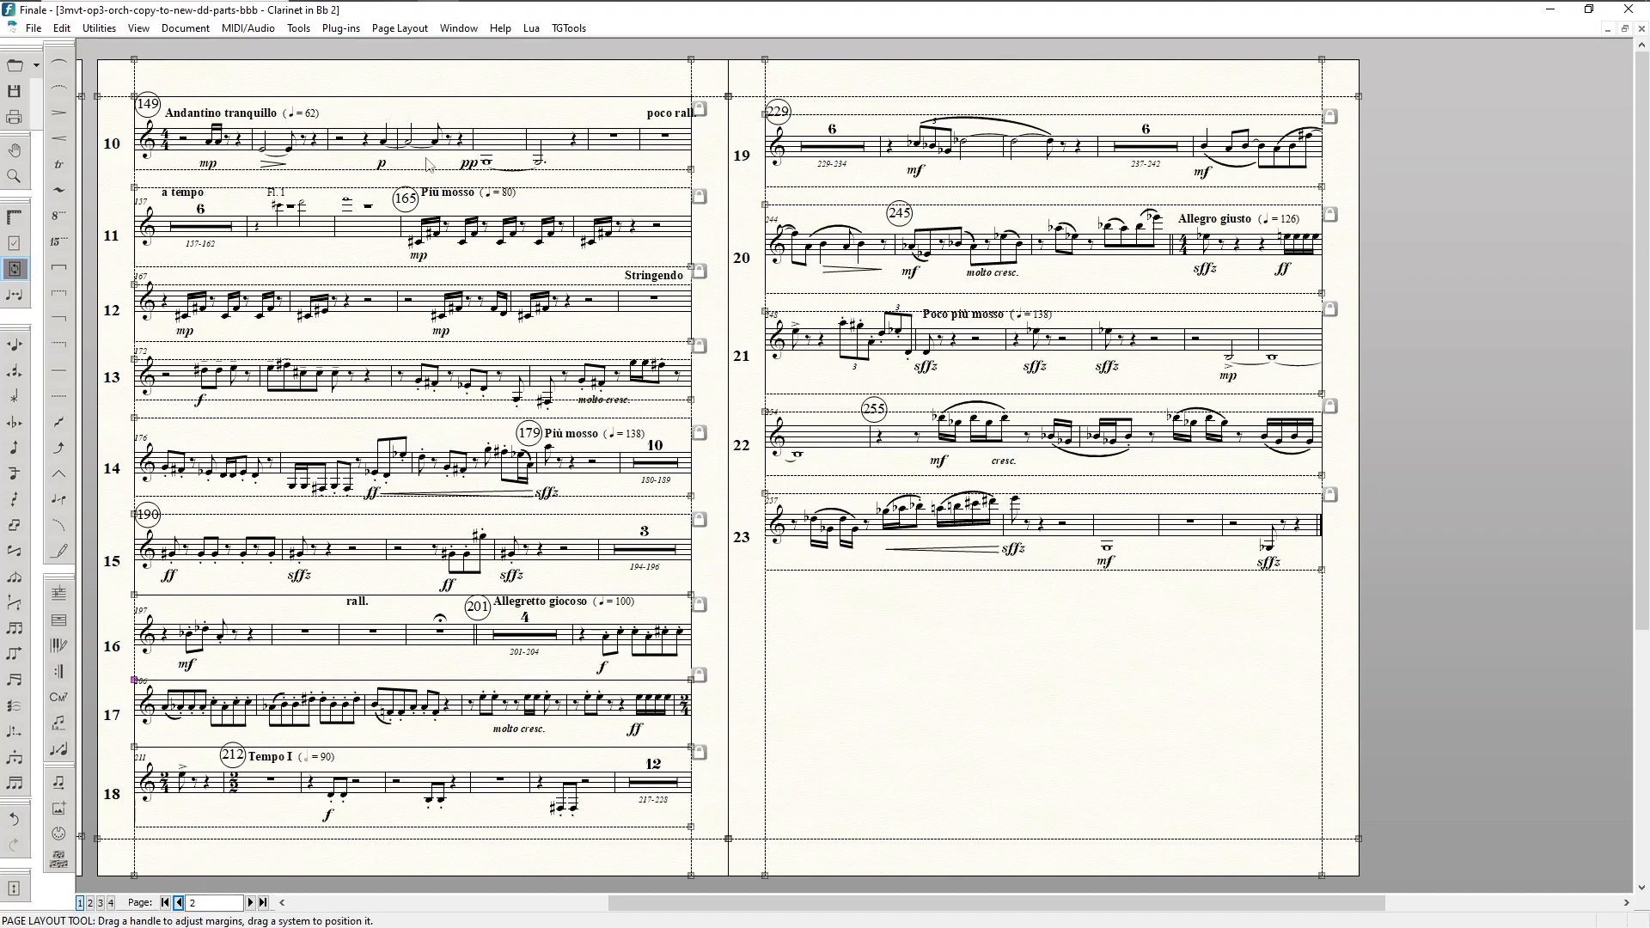
Step: Space the systems evenly on page 2 only, without changing the number of systems on the page
key("ctrl+shift+e")
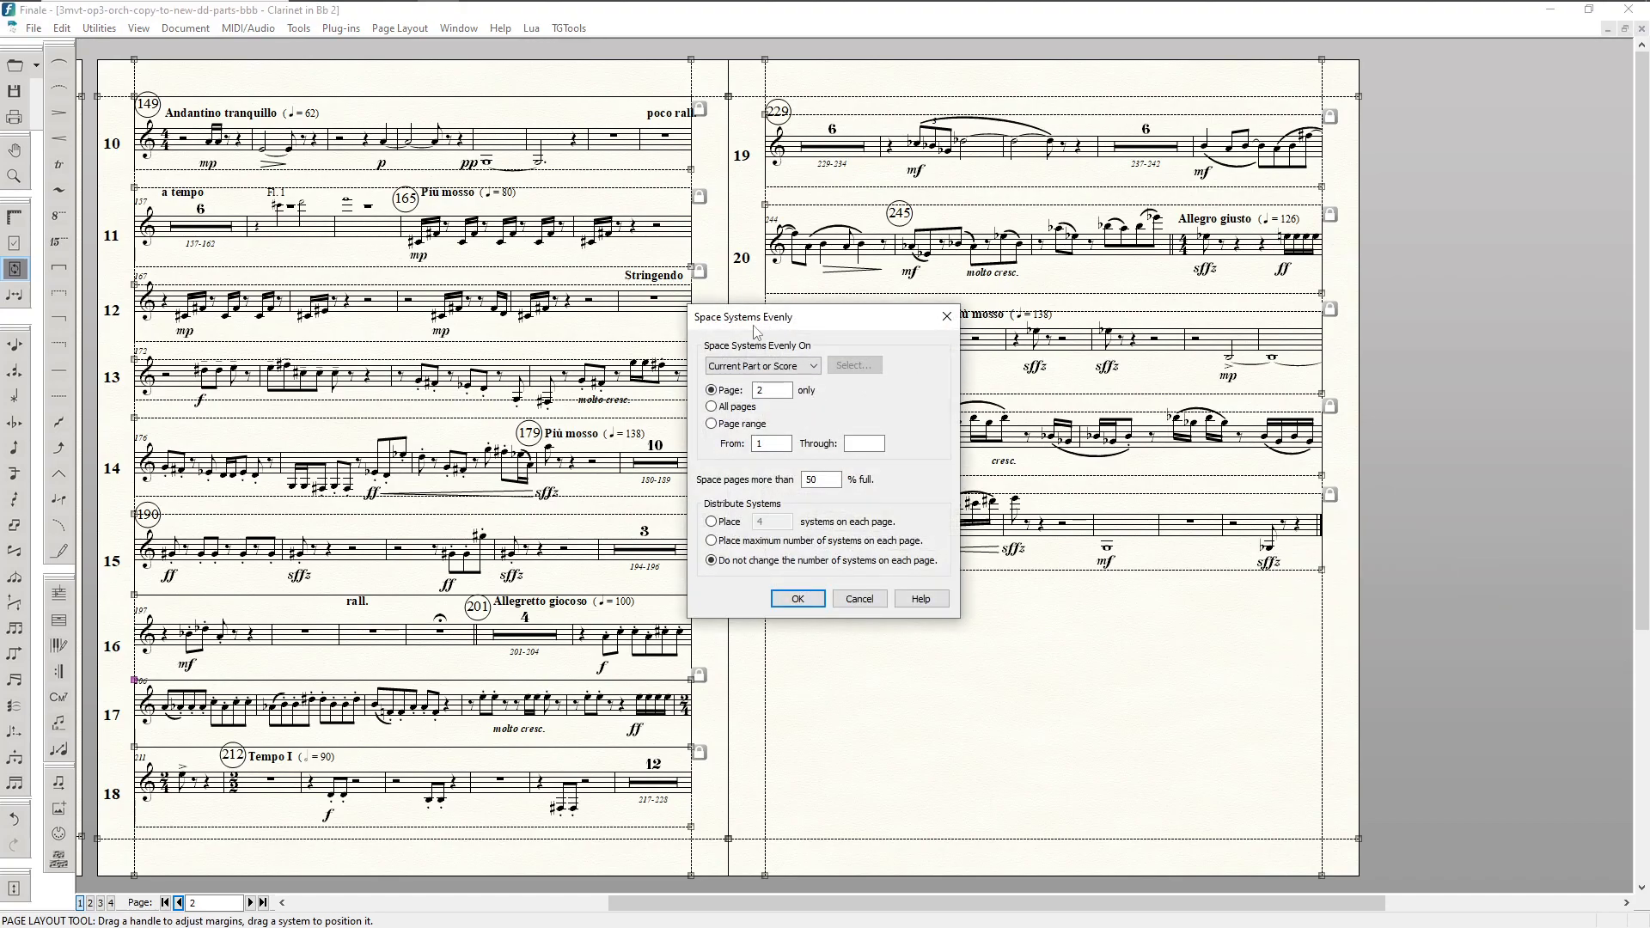
left_click(801, 599)
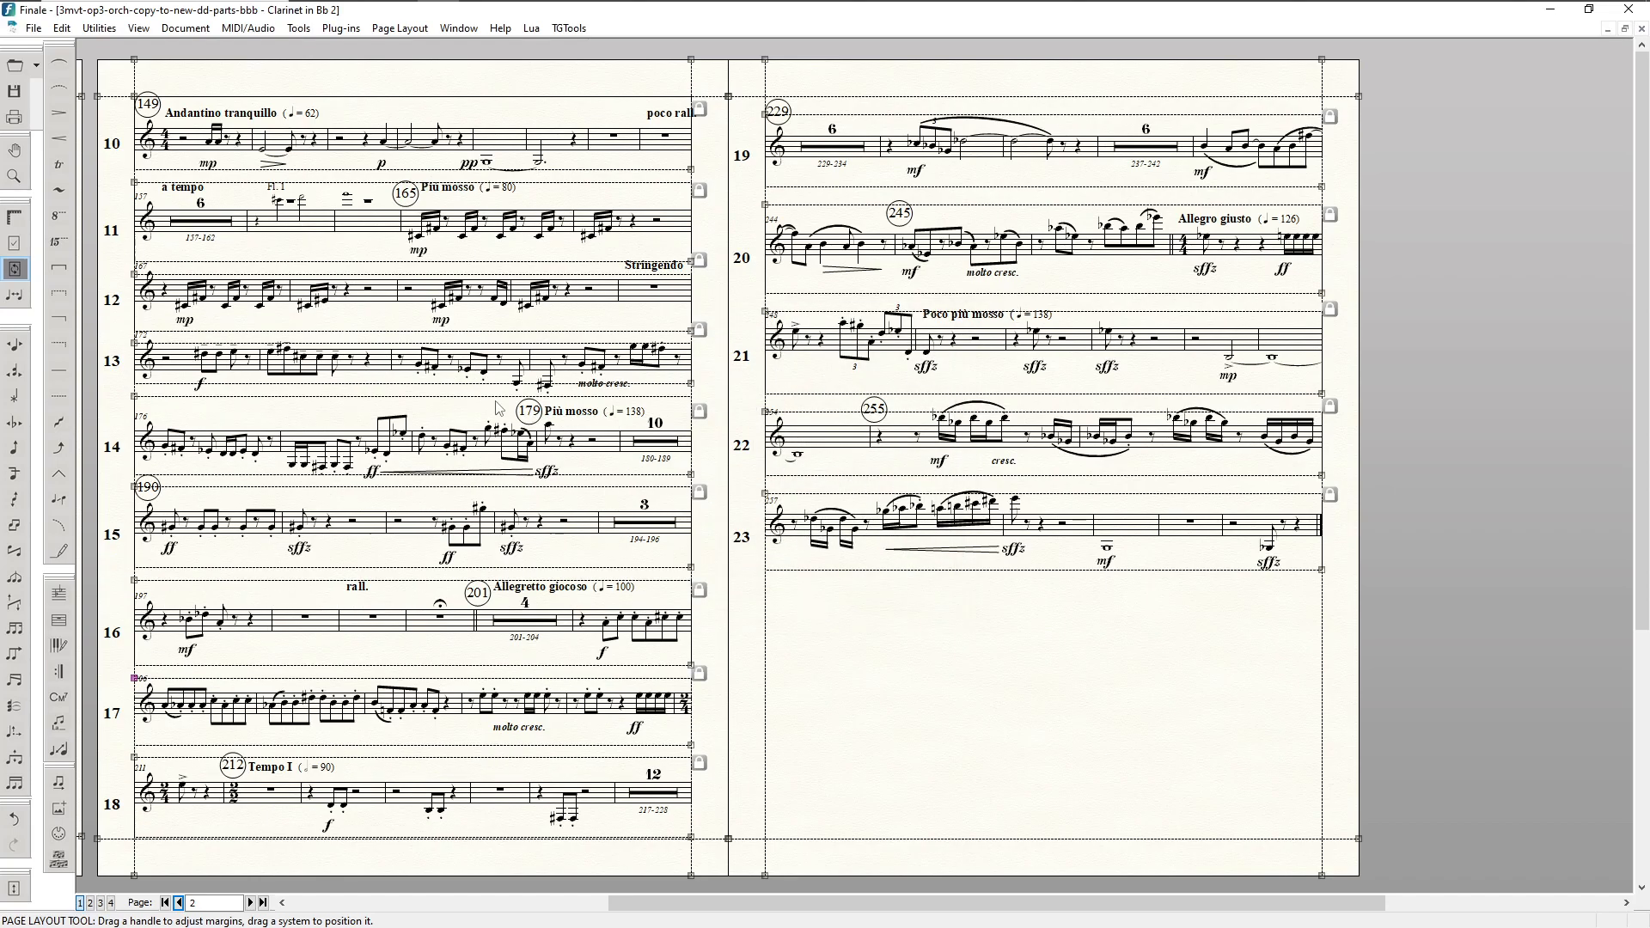
key("F5")
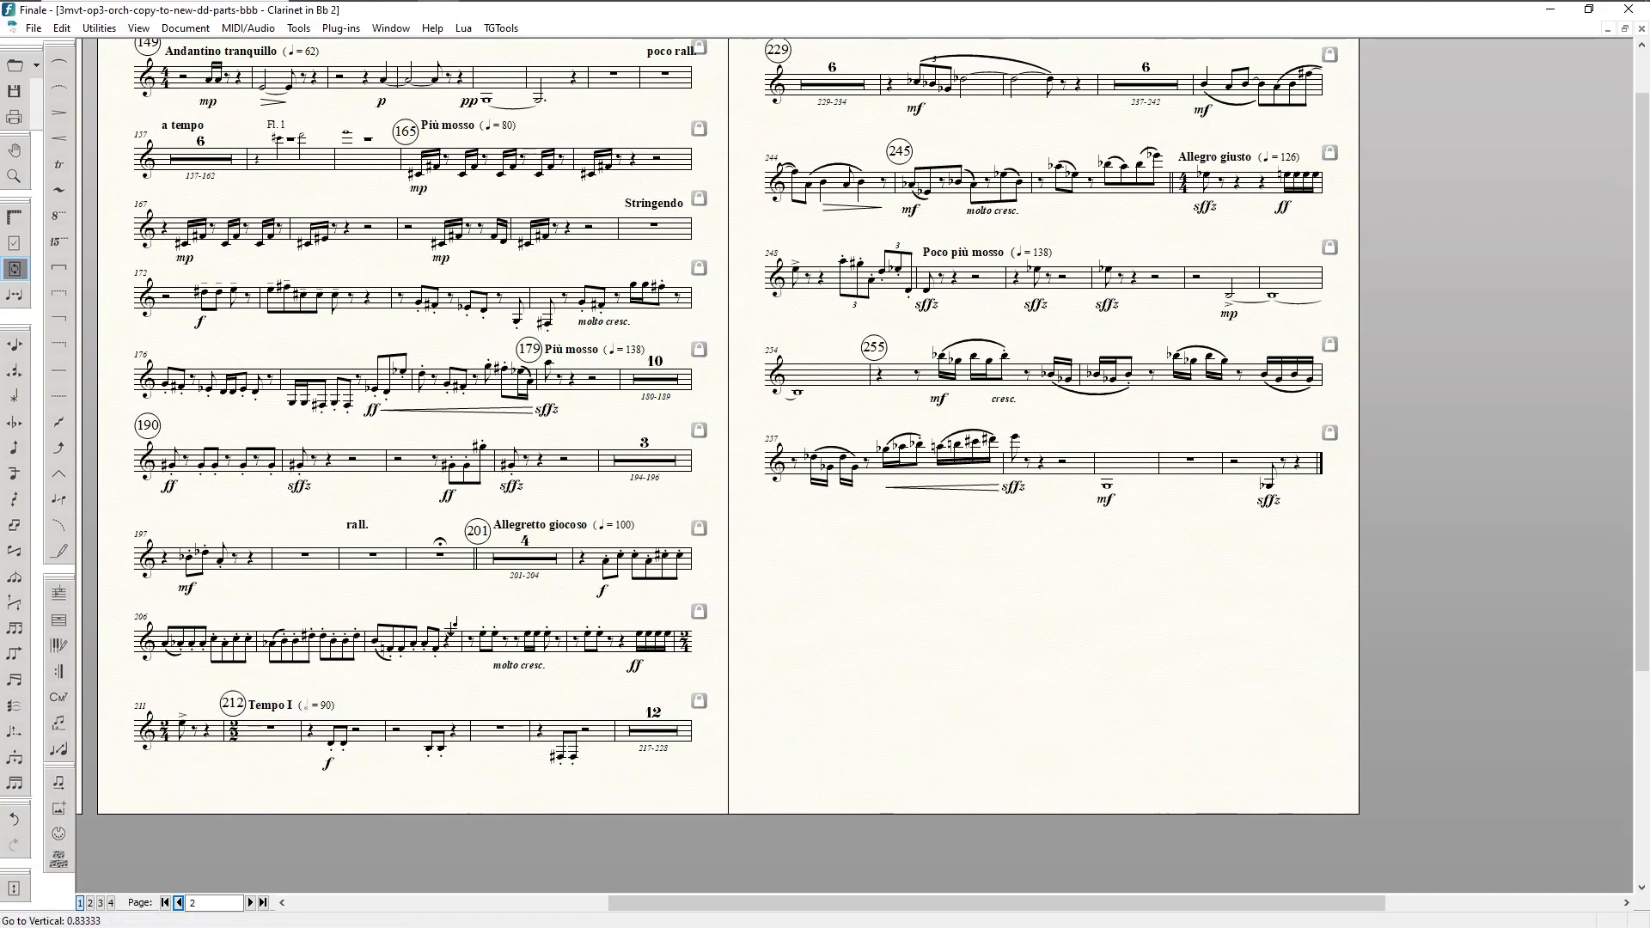
scroll(402, 653, "up", 1)
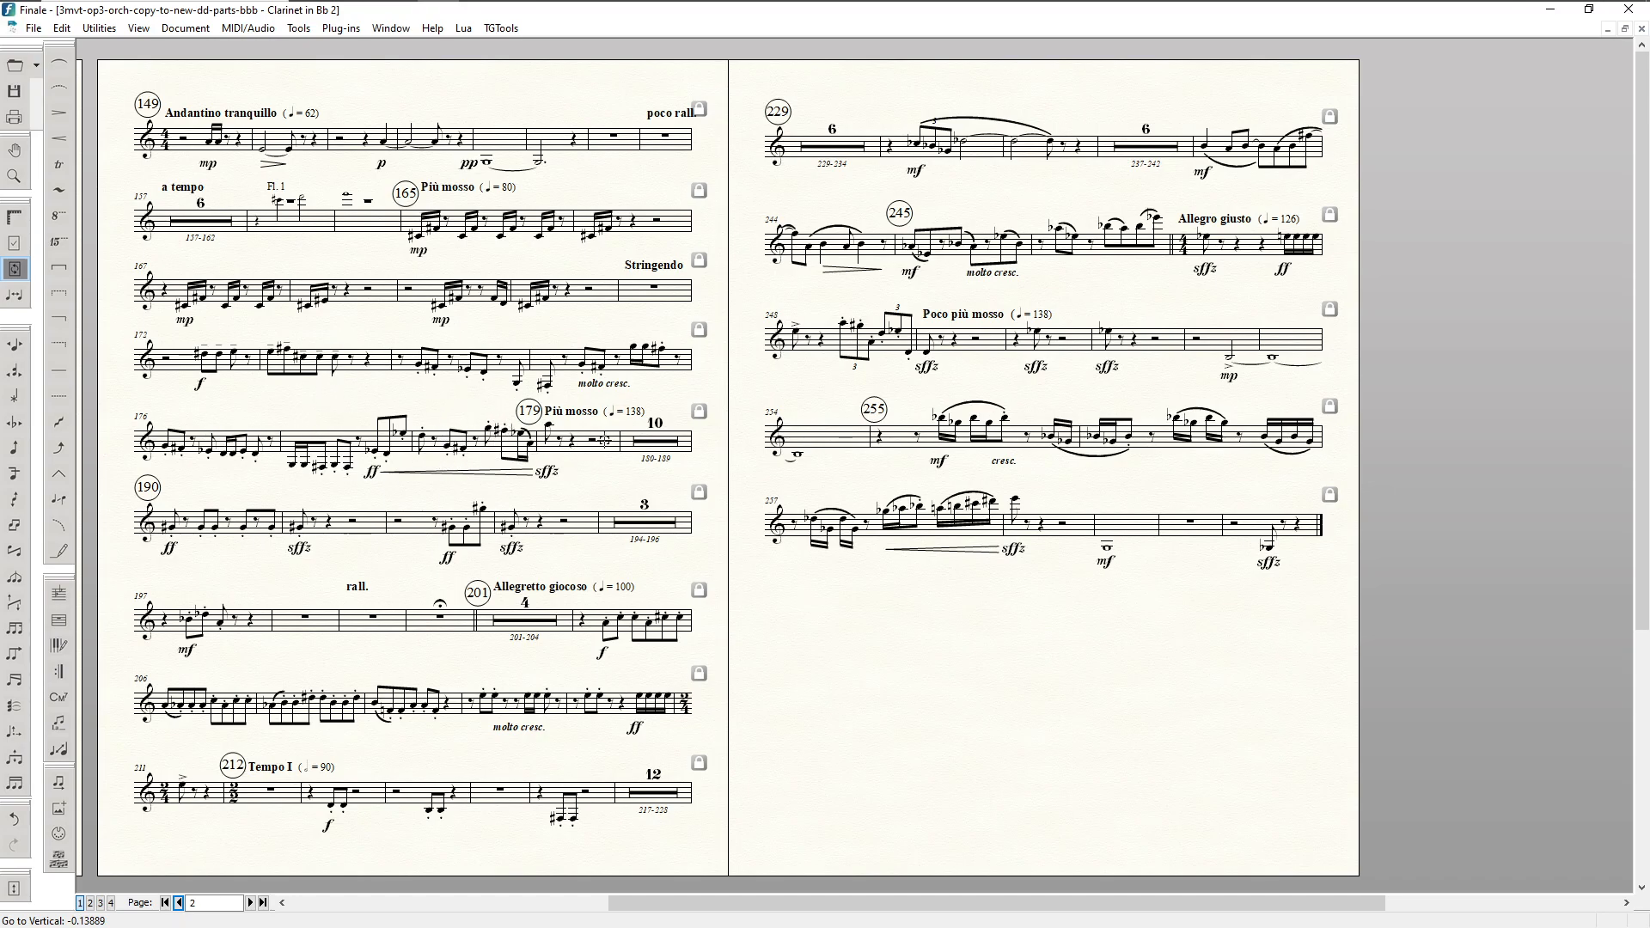
Step: Try moving the ten-bar rest, measures 180-189, down to the next system, and undo the move
key("F4")
key("F2")
left_click(657, 441)
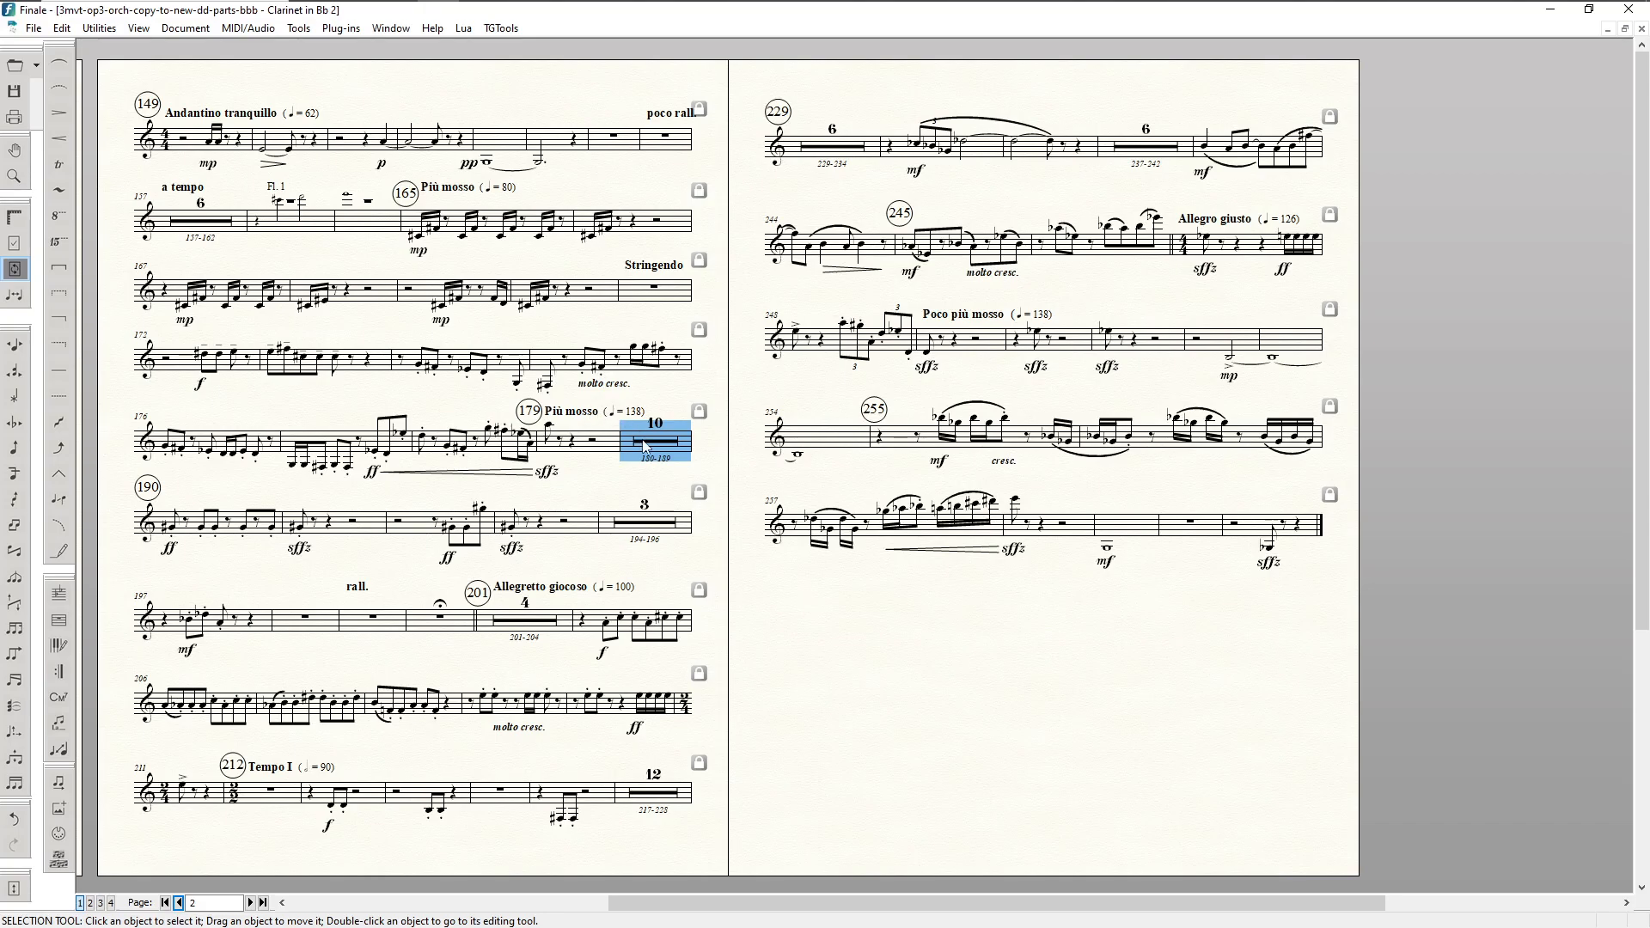
key("Down")
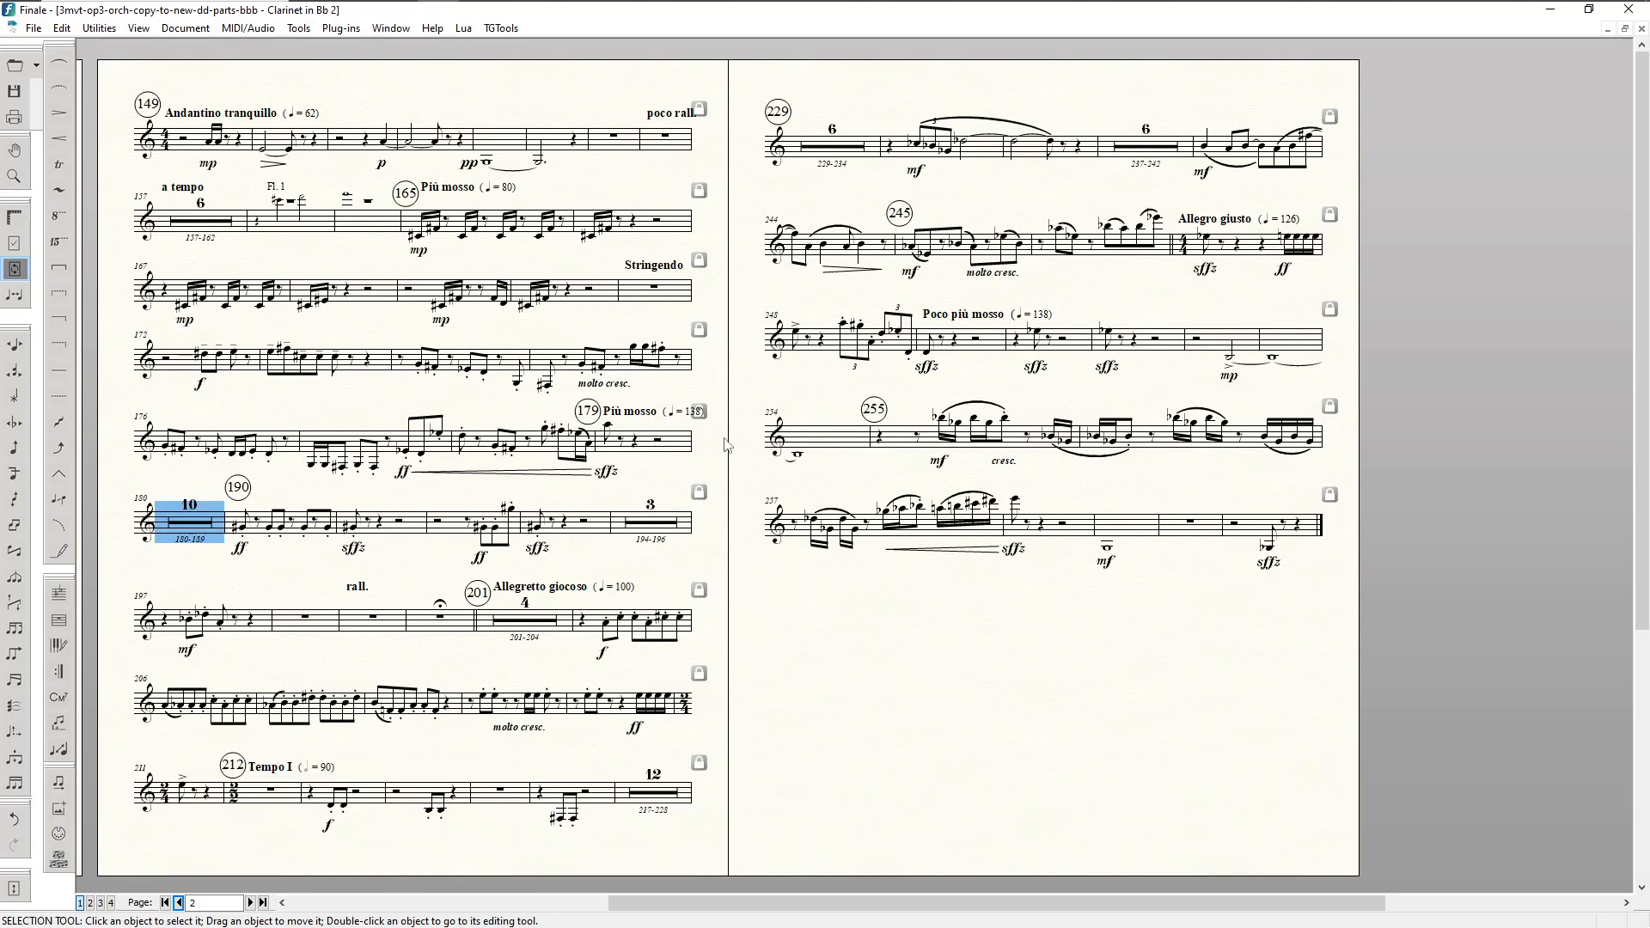
scroll(722, 430, "down", 2)
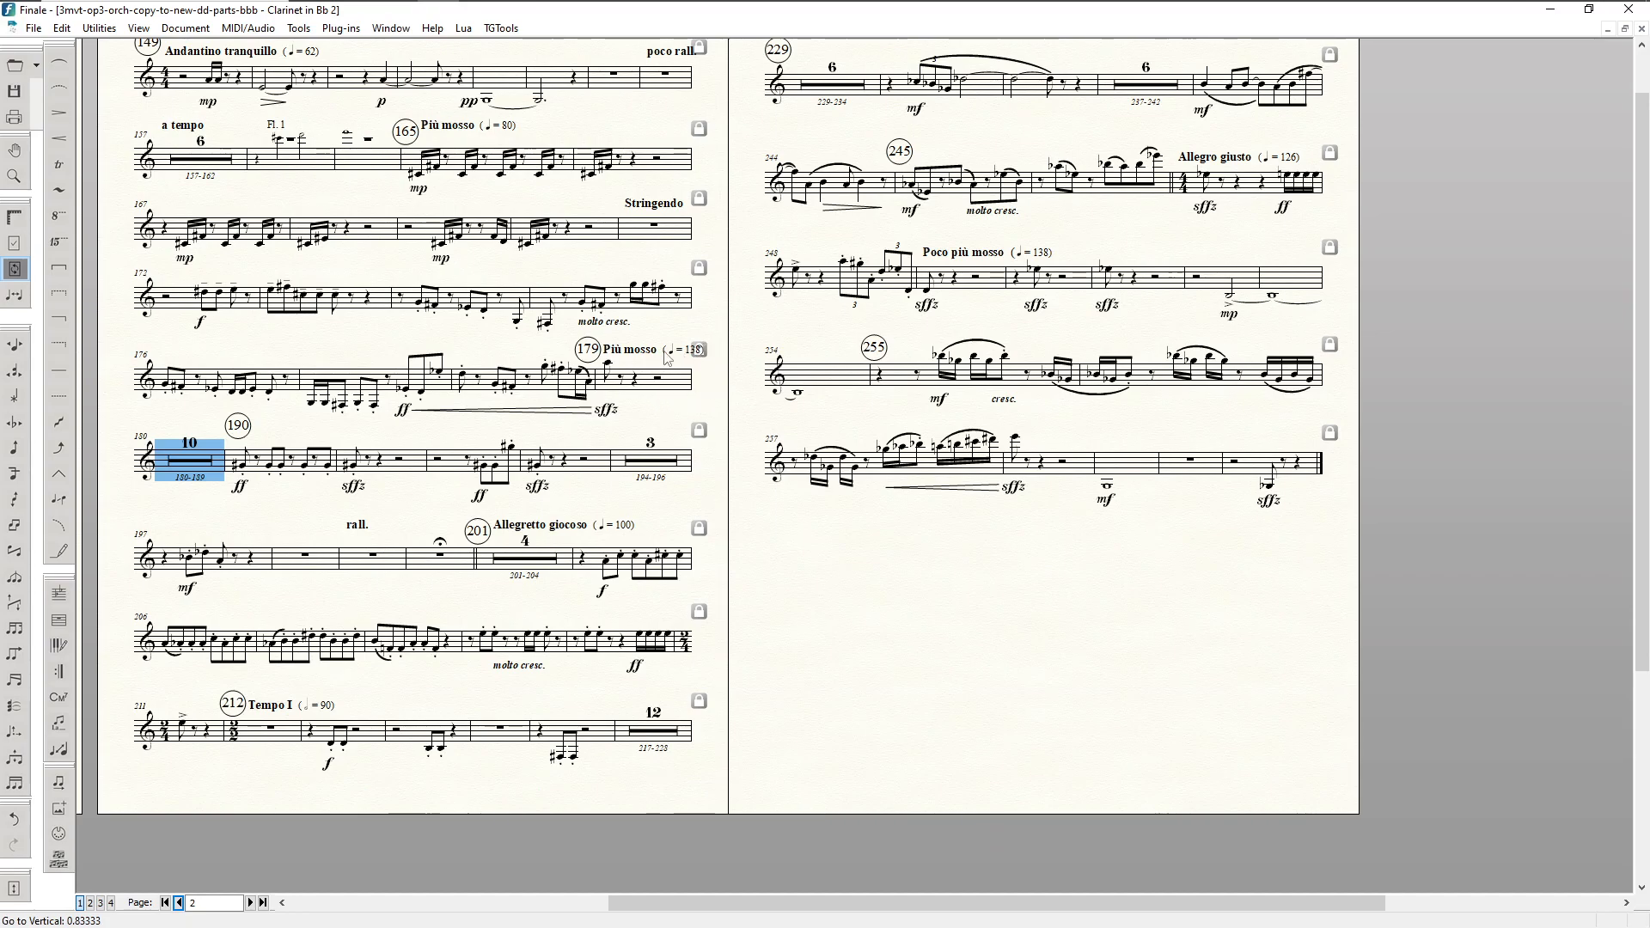
scroll(696, 357, "up", 1)
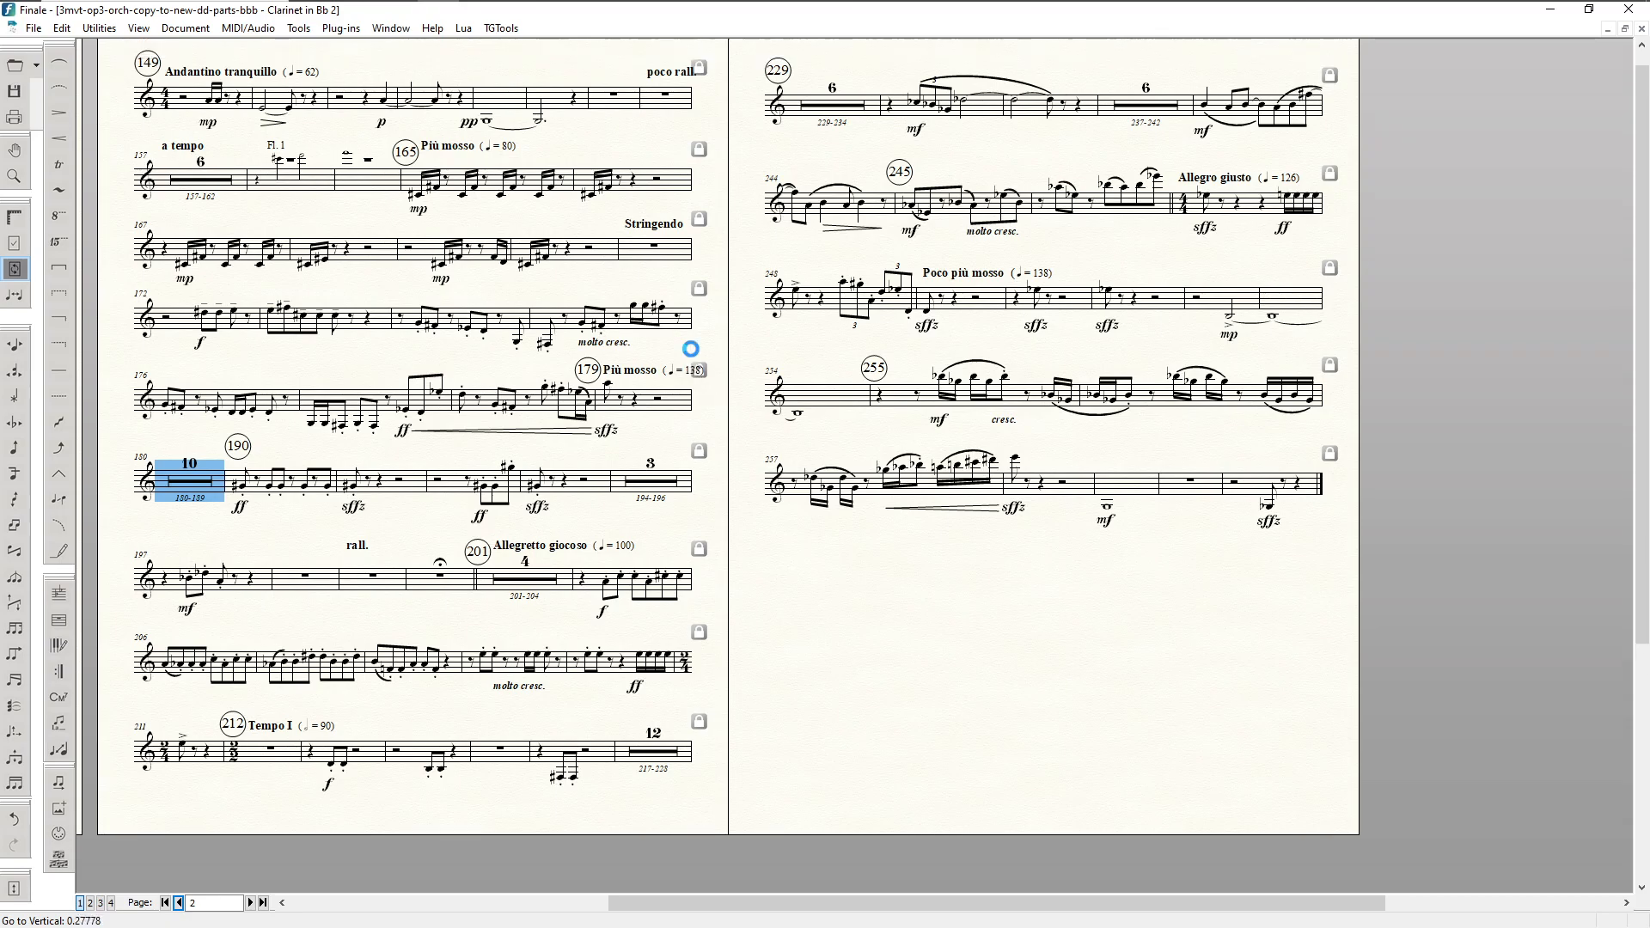
key("ctrl+z")
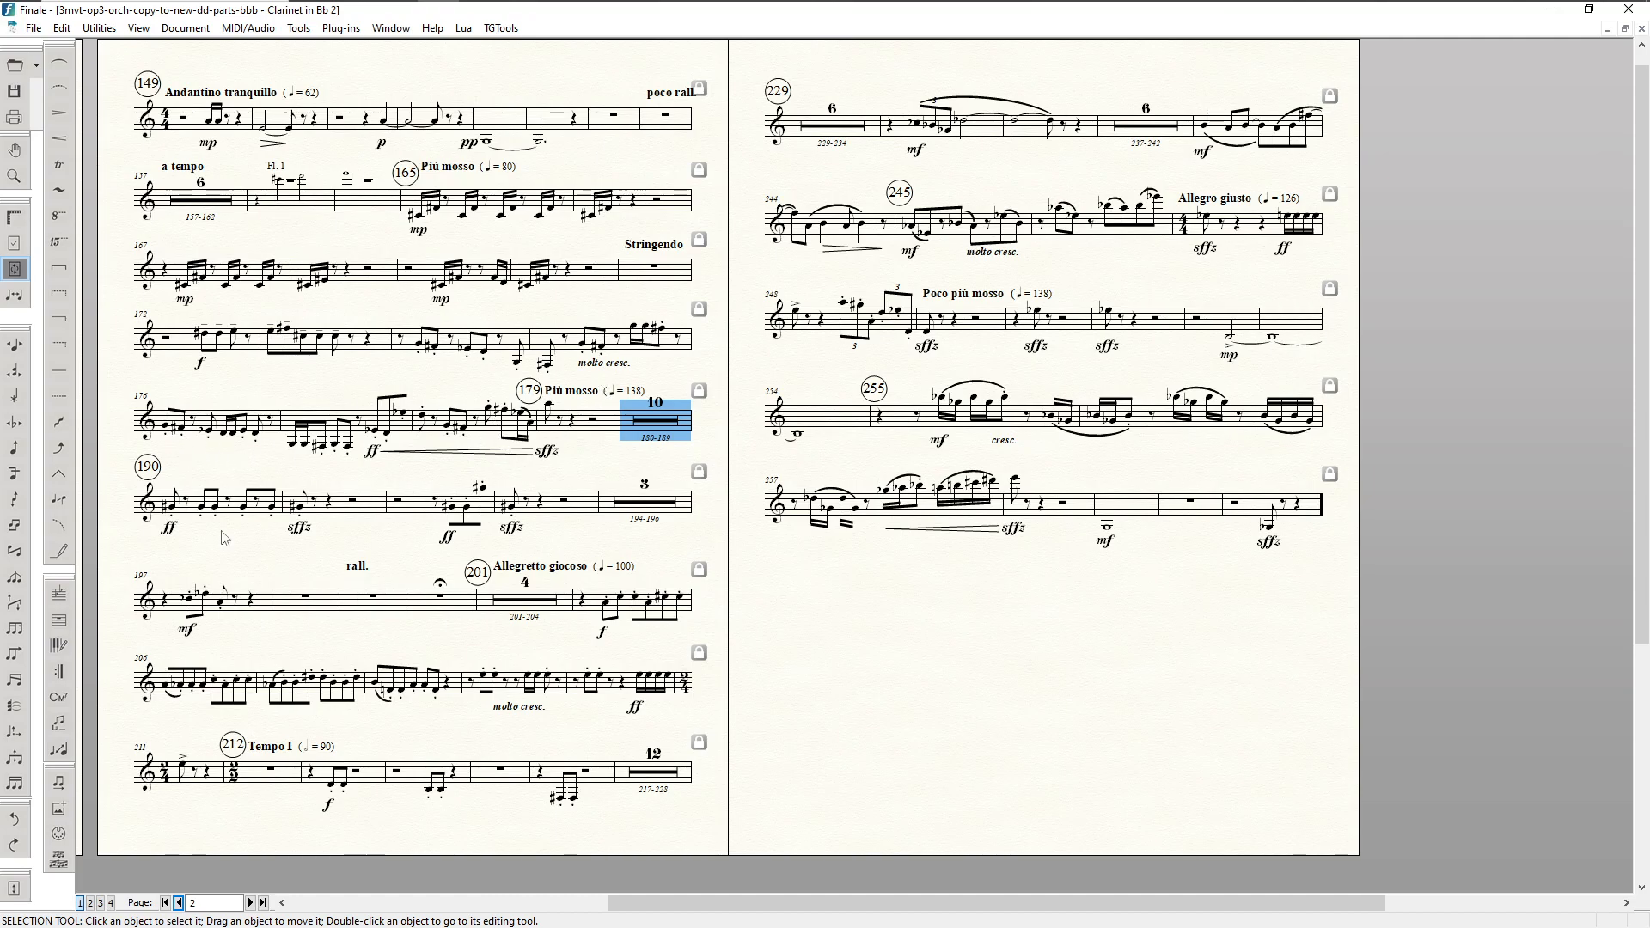
Step: Set the rests of layer 1 in the flute cue, measures 163-164, to a vertical offset of -8
scroll(145, 576, "down", 3)
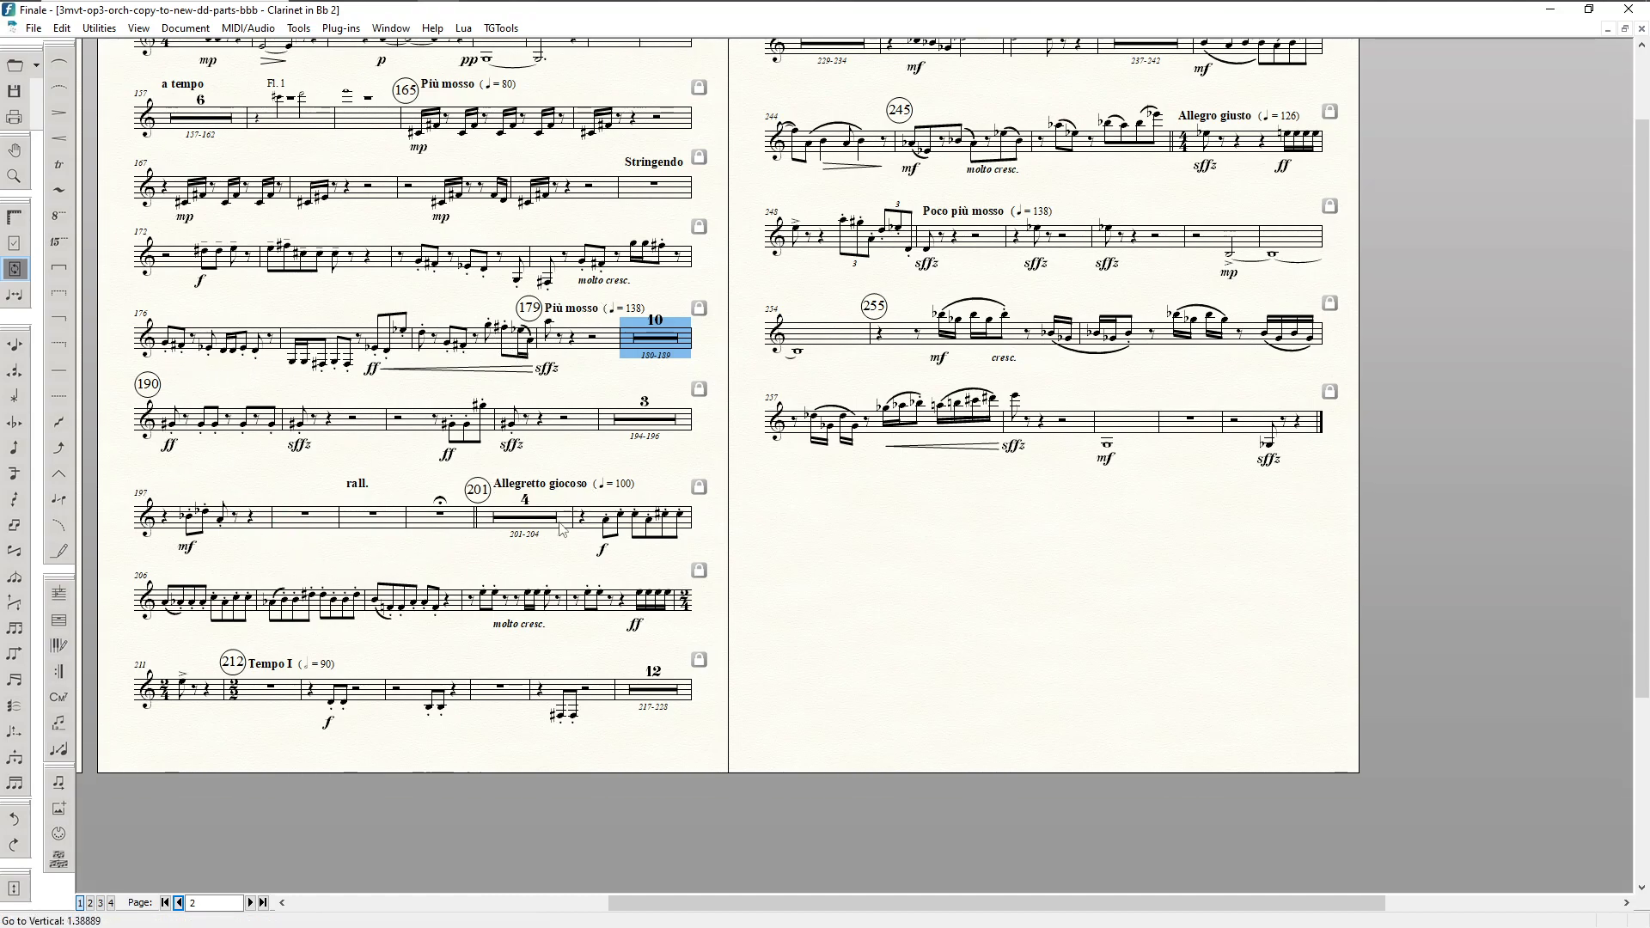
scroll(408, 700, "up", 4)
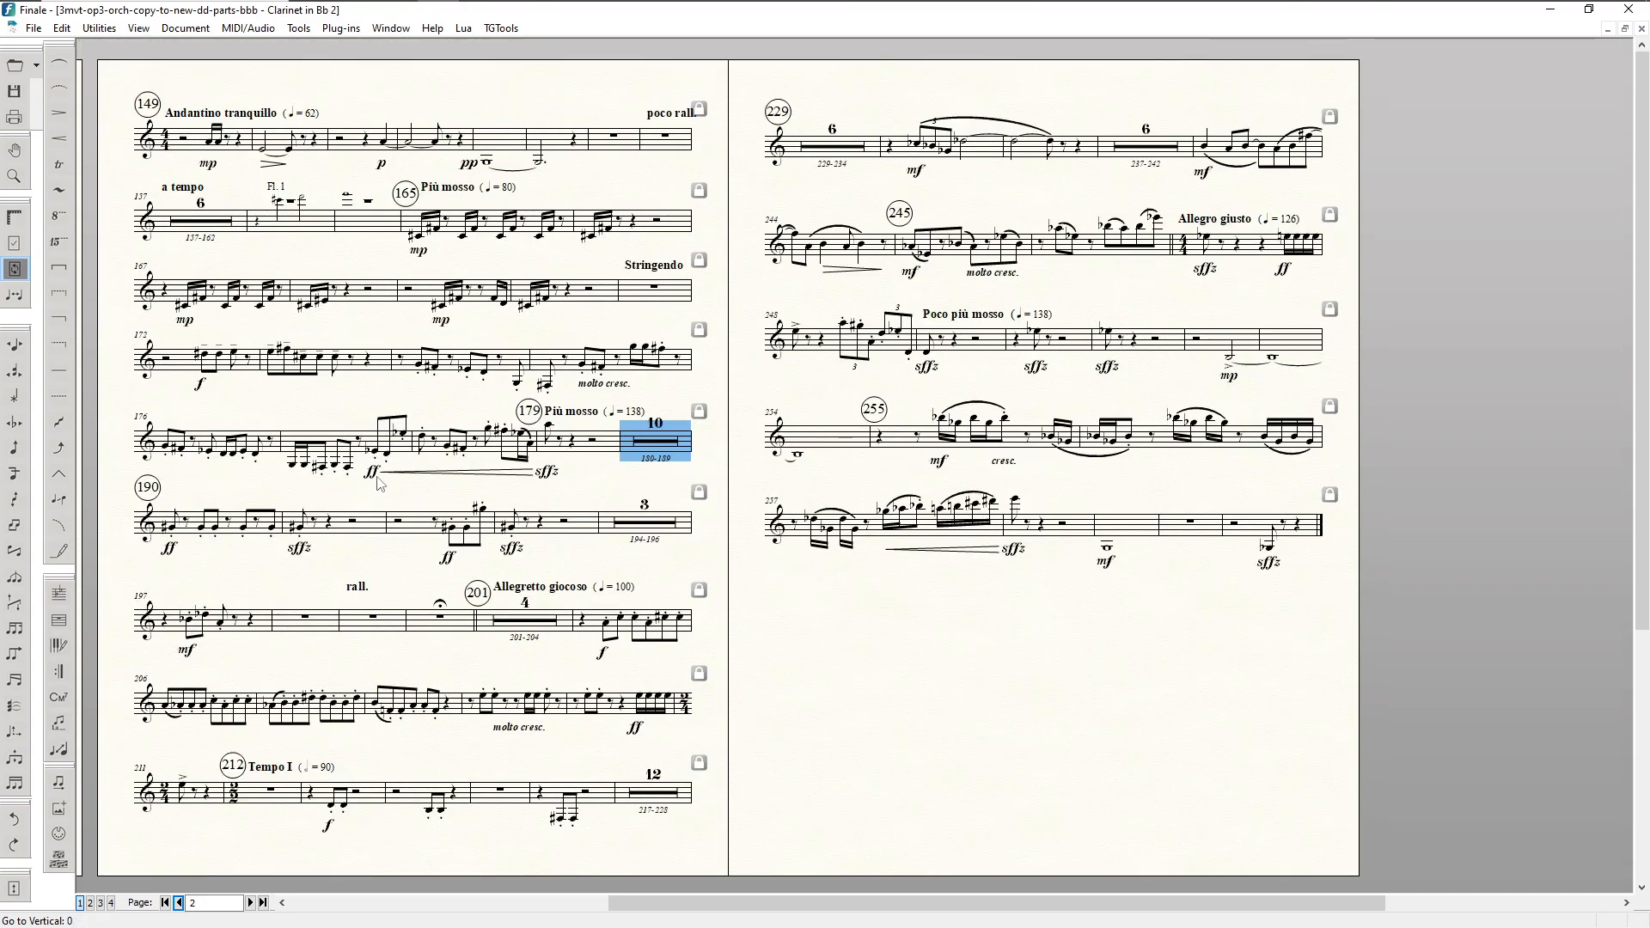
left_click(290, 225)
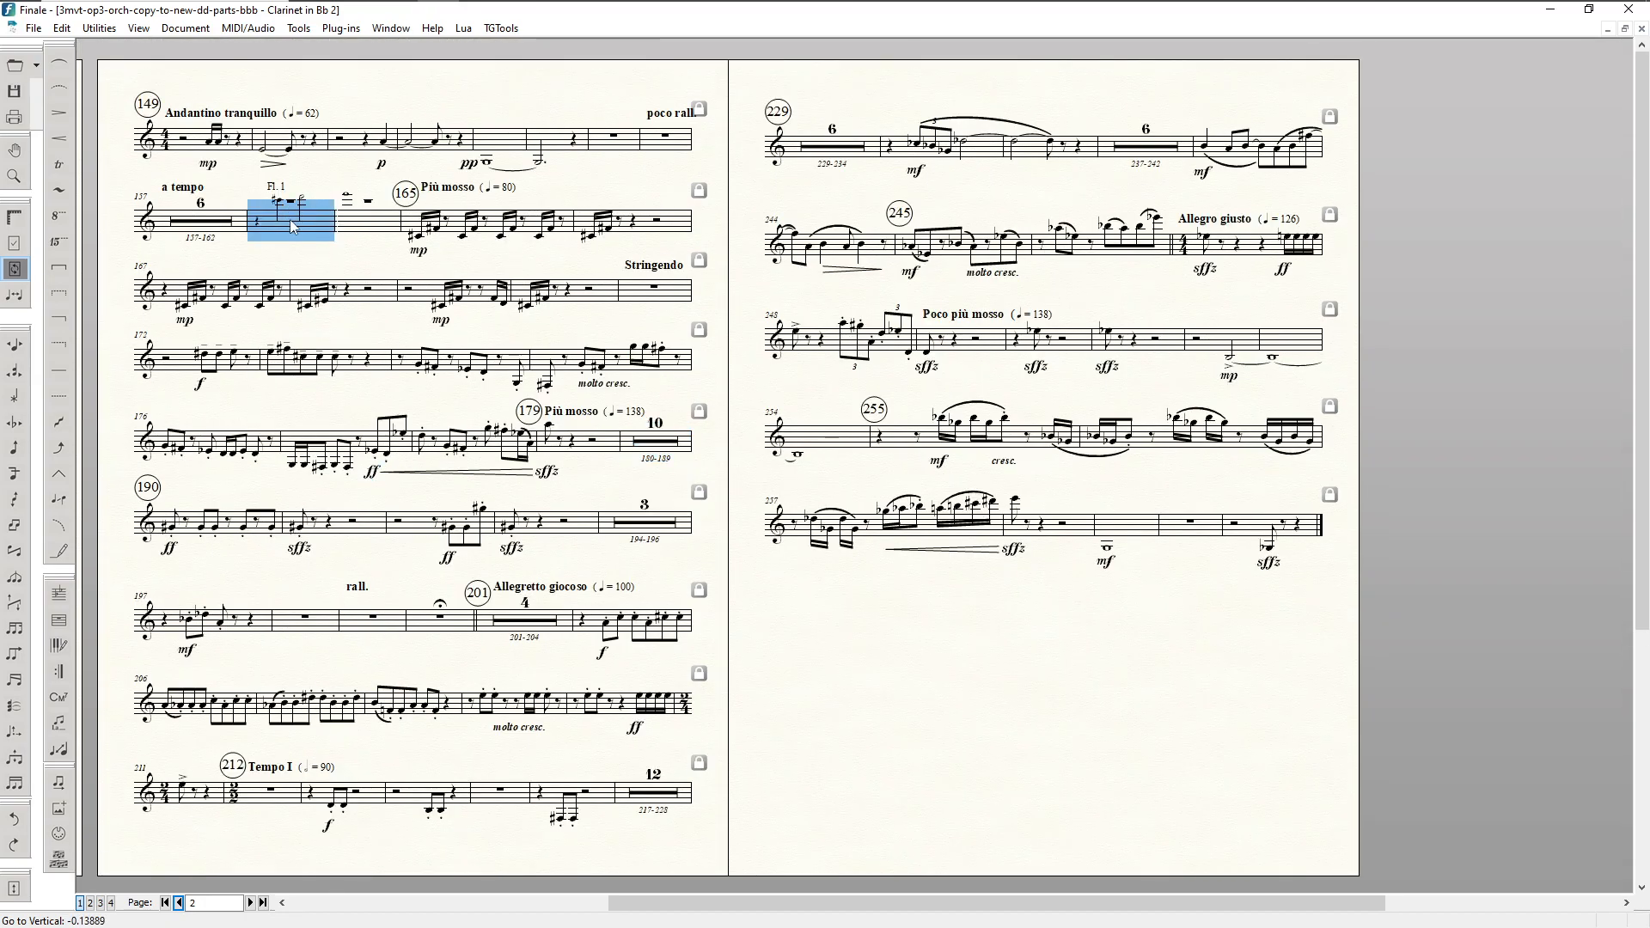
left_click(382, 226, "shift")
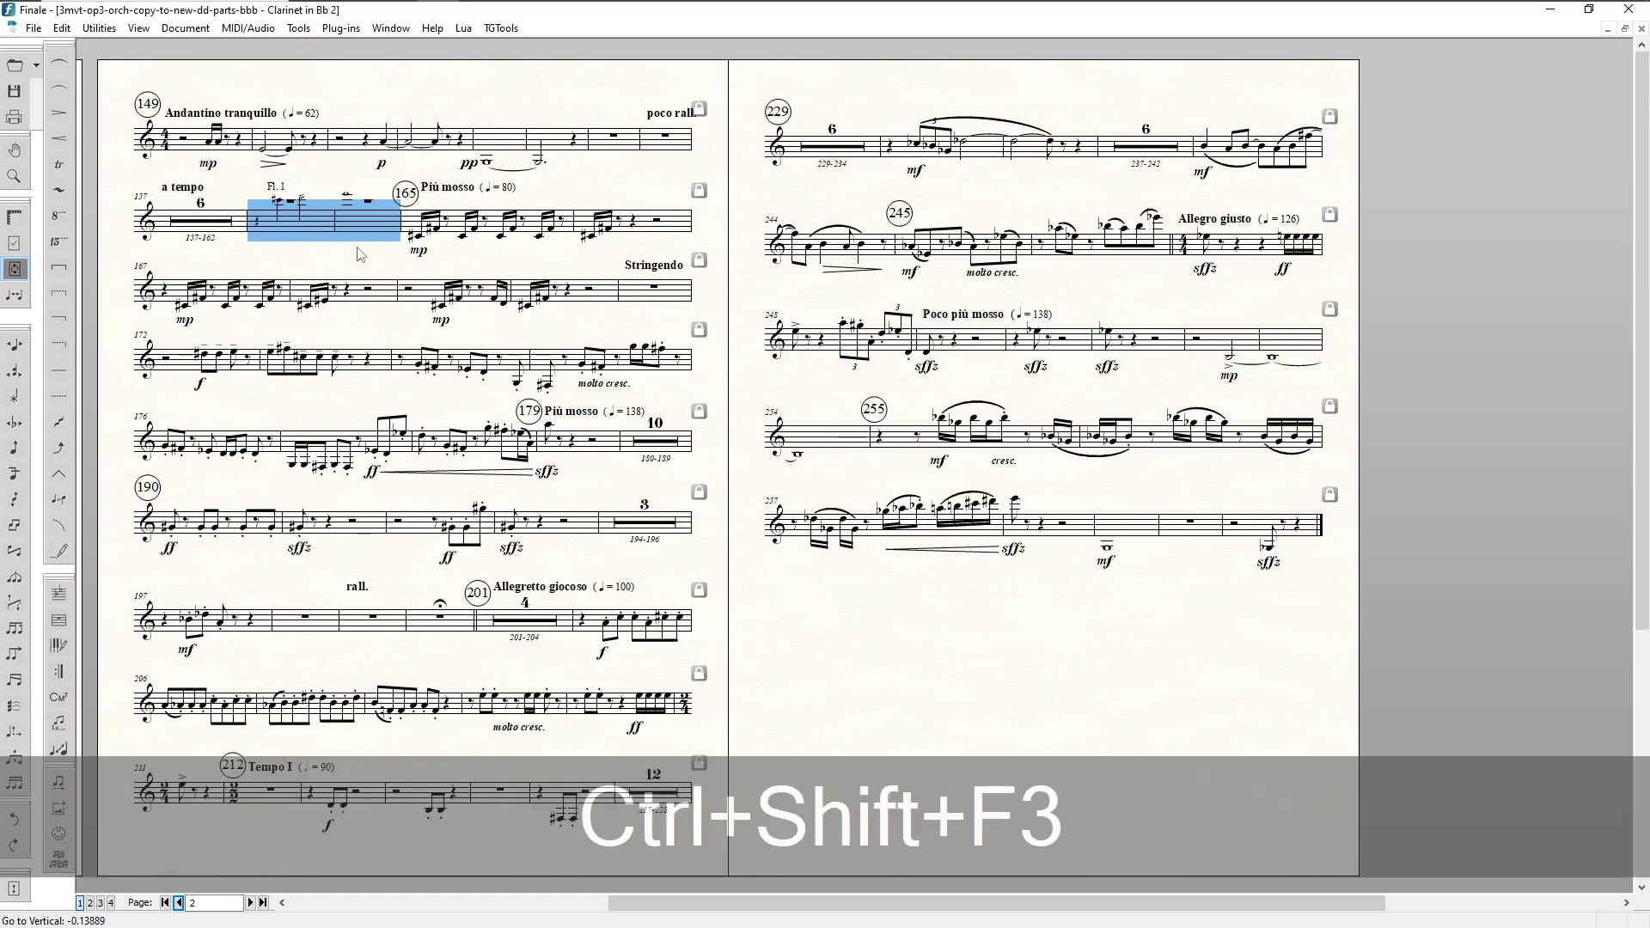
key("ctrl+shift+F3")
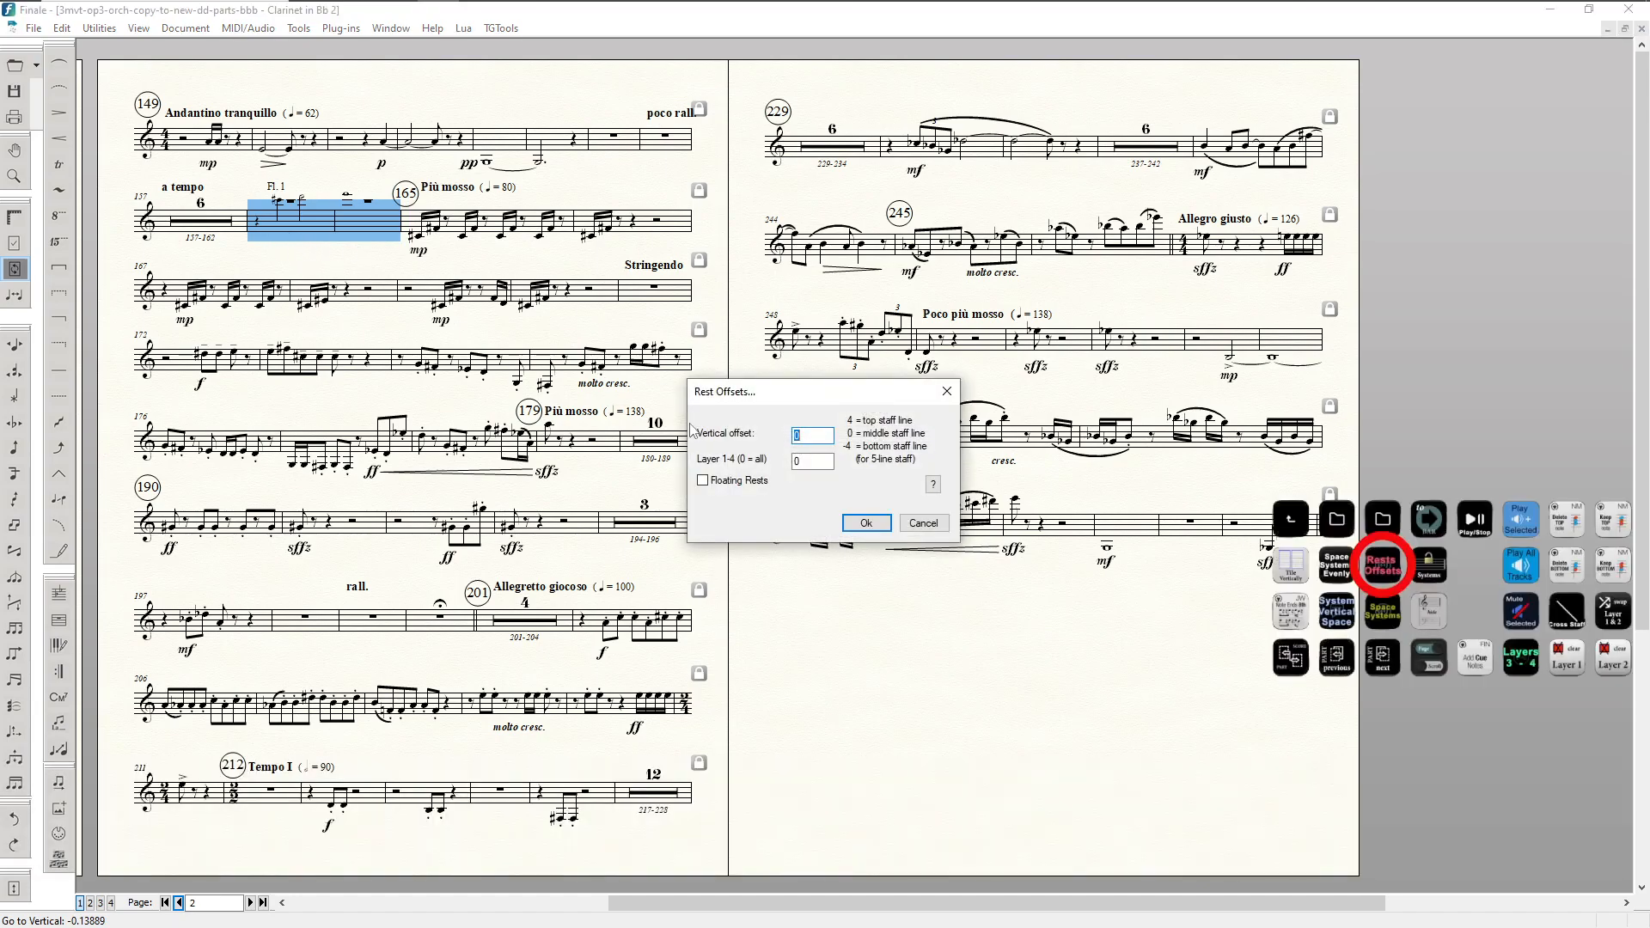
type("-")
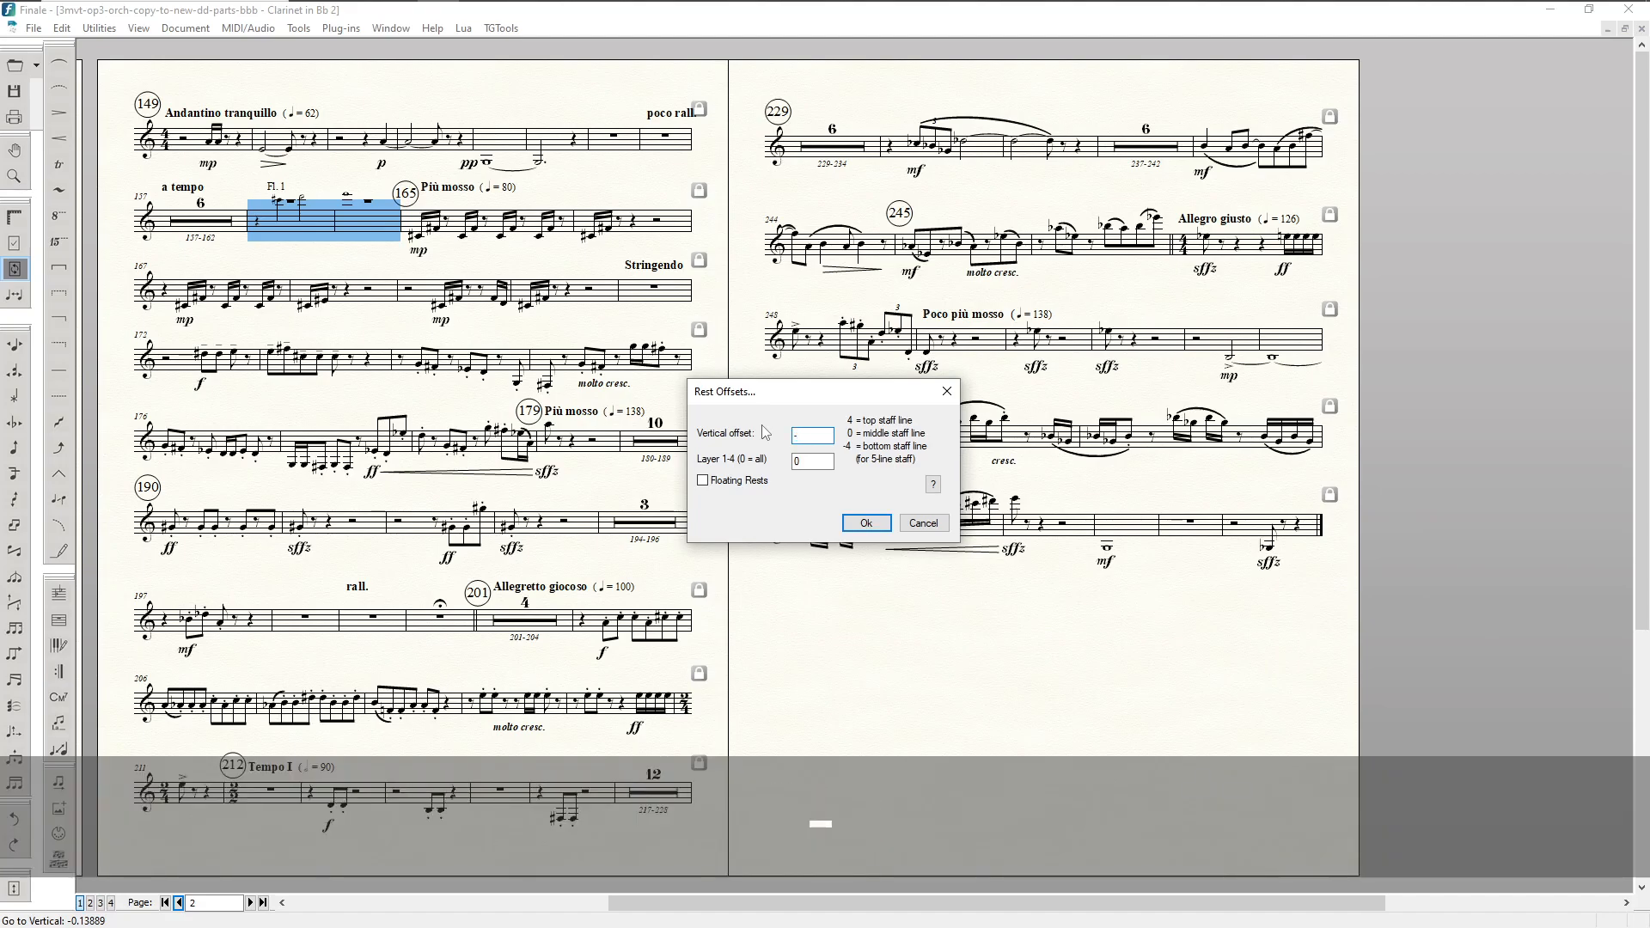
type("8")
key("Tab")
type("1")
key("Return")
key("F5")
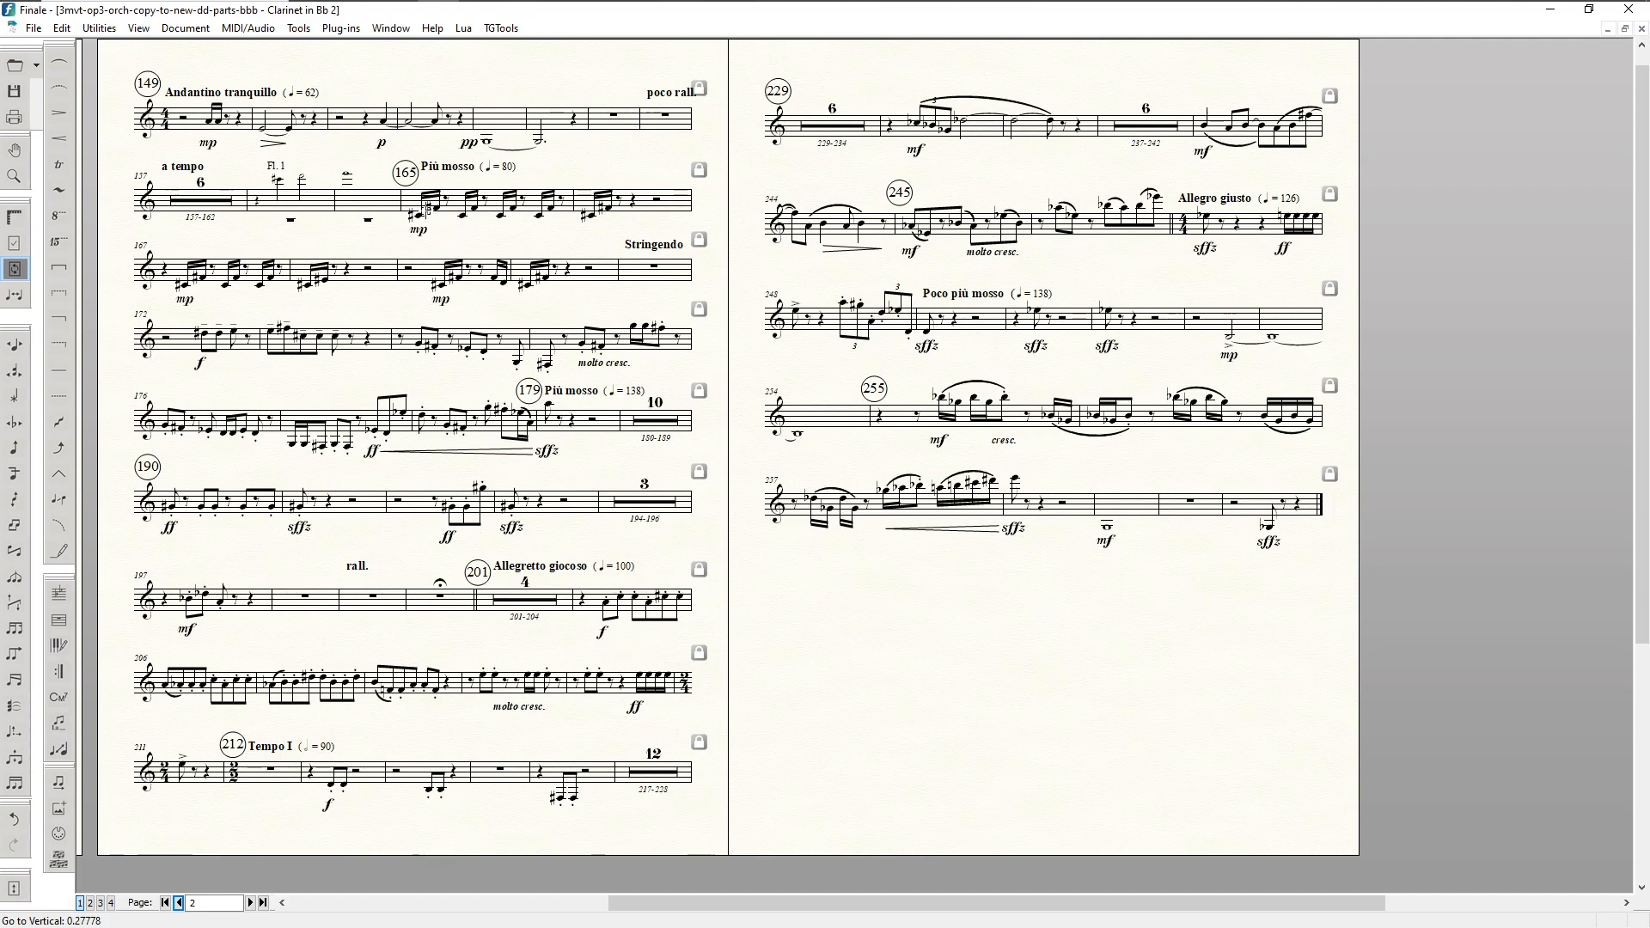
Step: Raise the measure 206 system slightly and lower the measure 157 system slightly on page 2
key("F9")
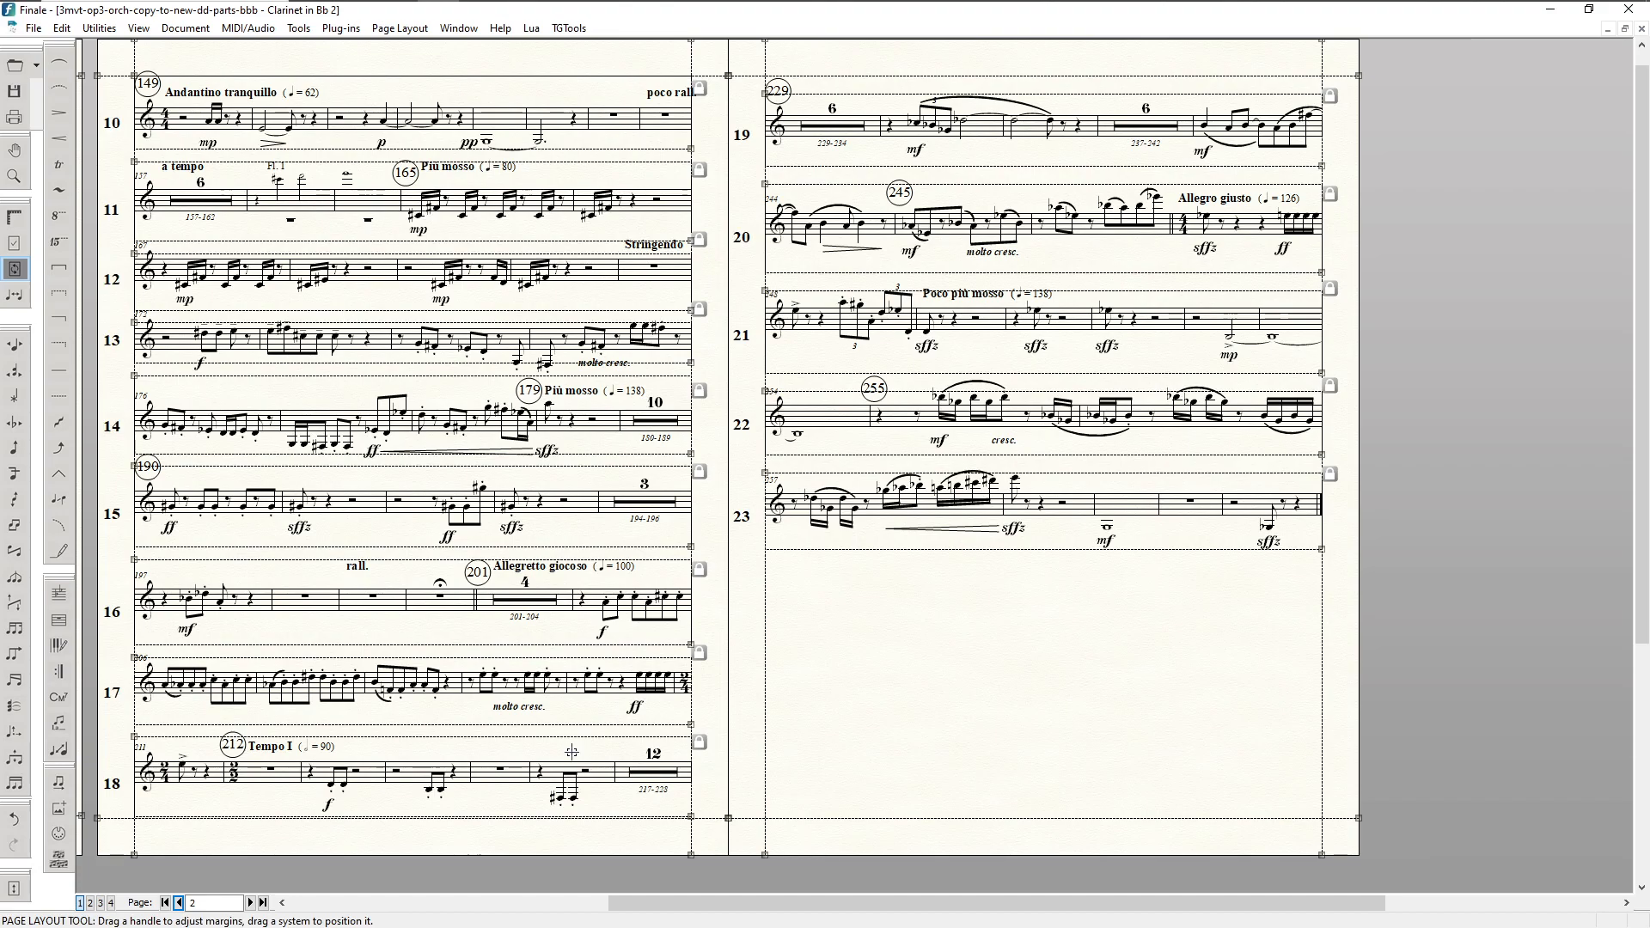
left_click_drag(565, 697, 565, 690)
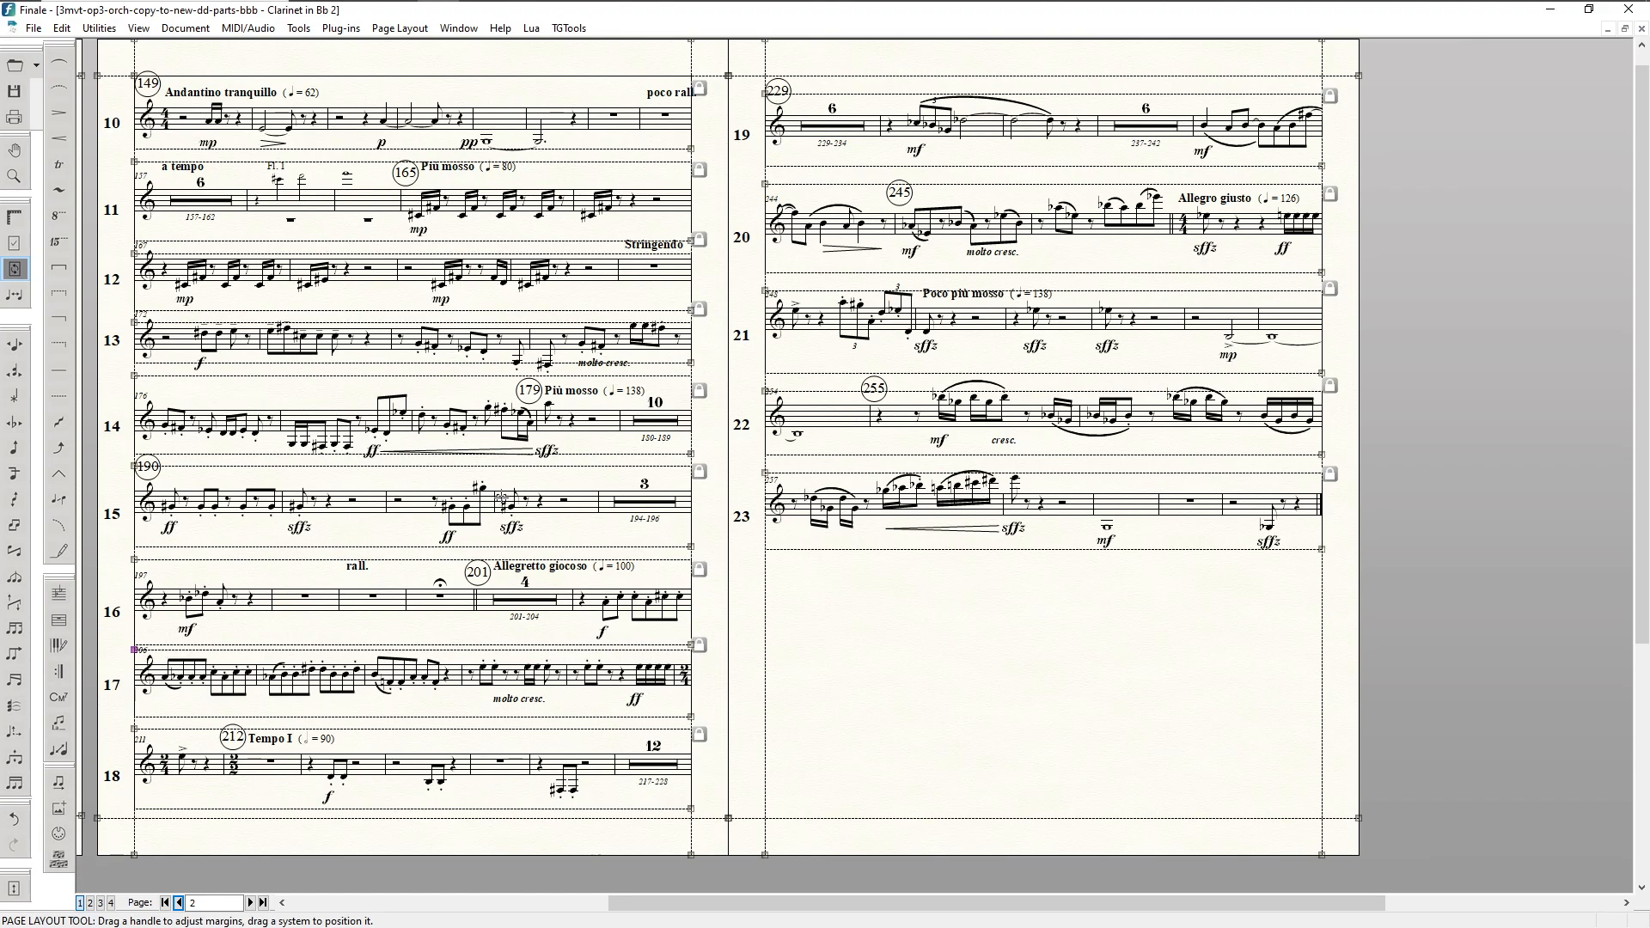
left_click(402, 208)
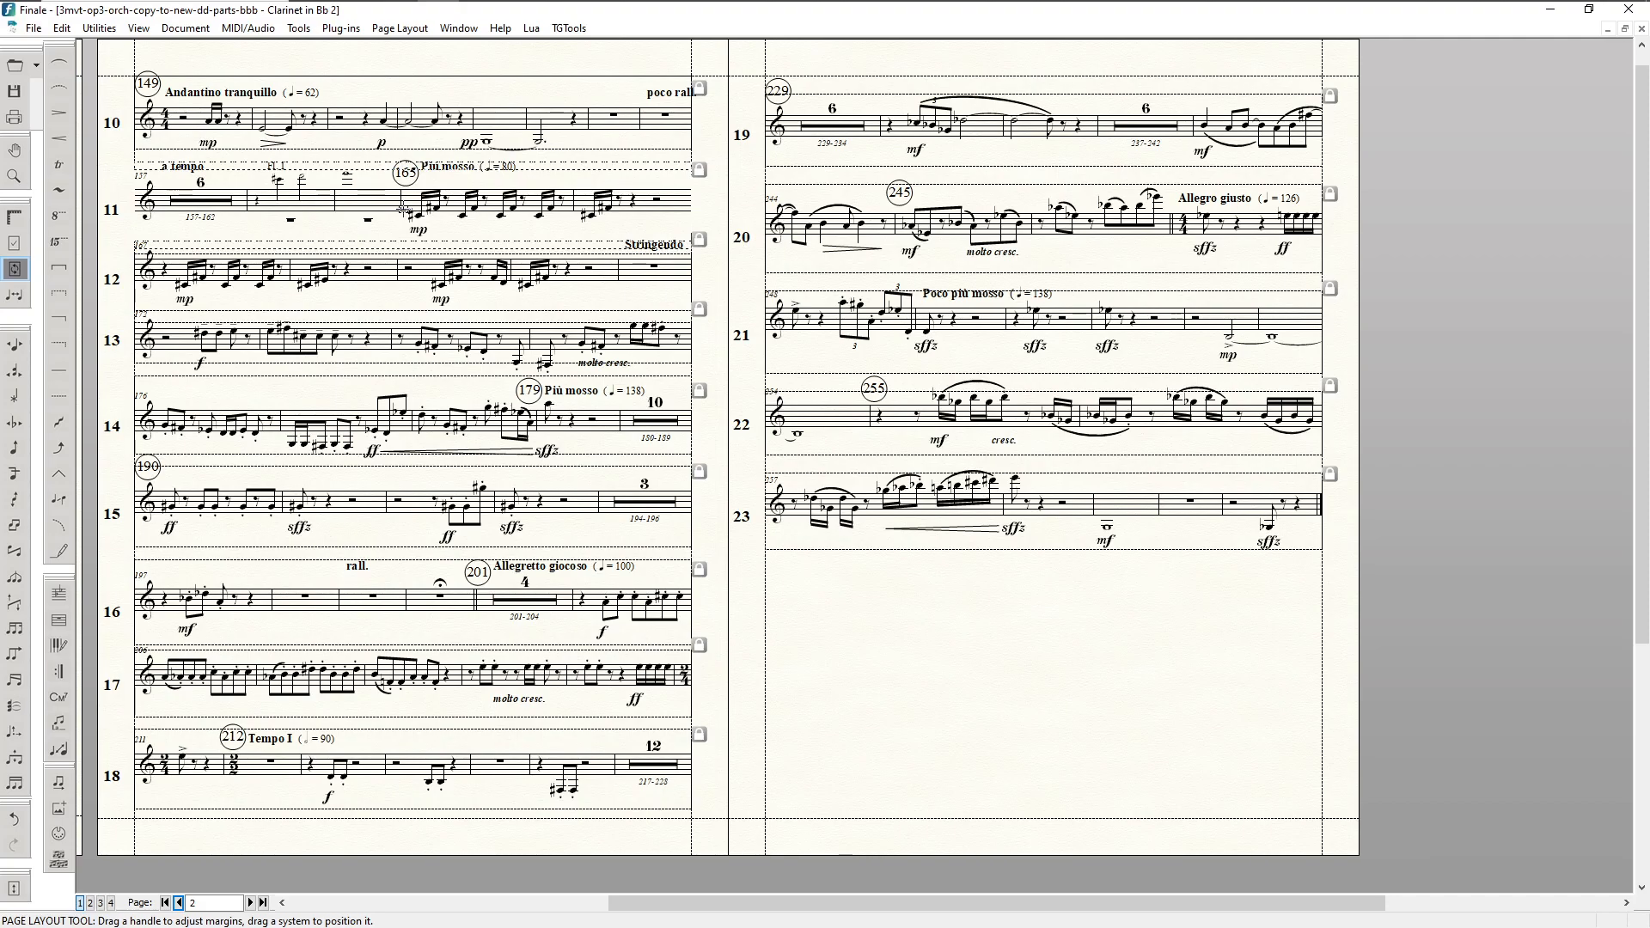
left_click_drag(403, 209, 403, 206)
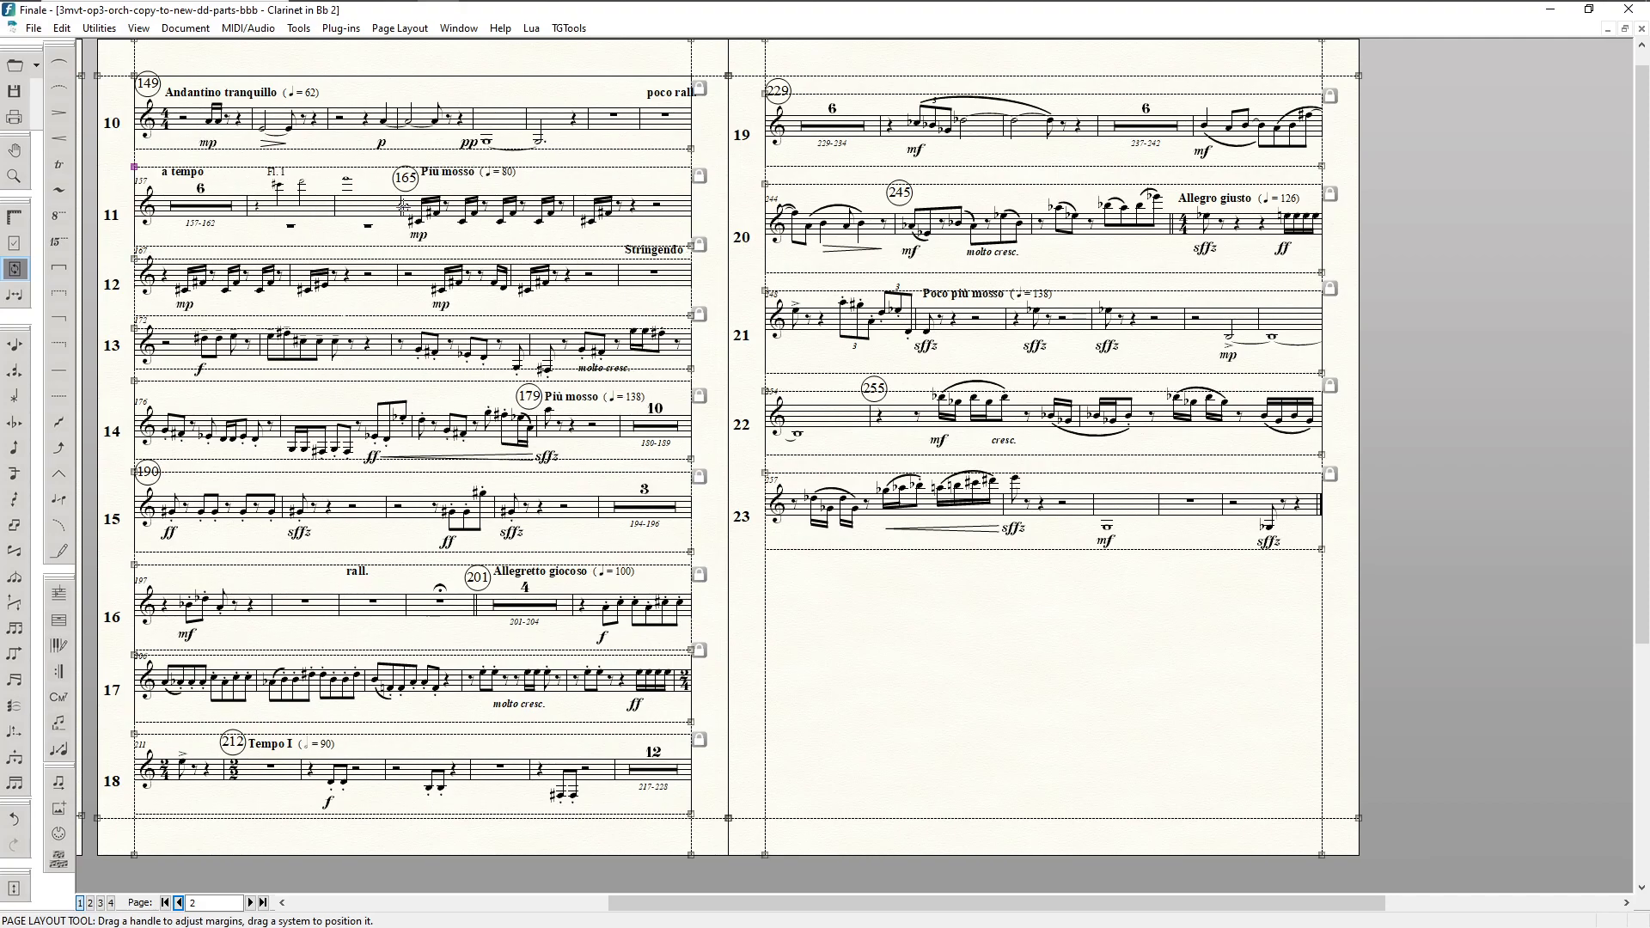
key("F5")
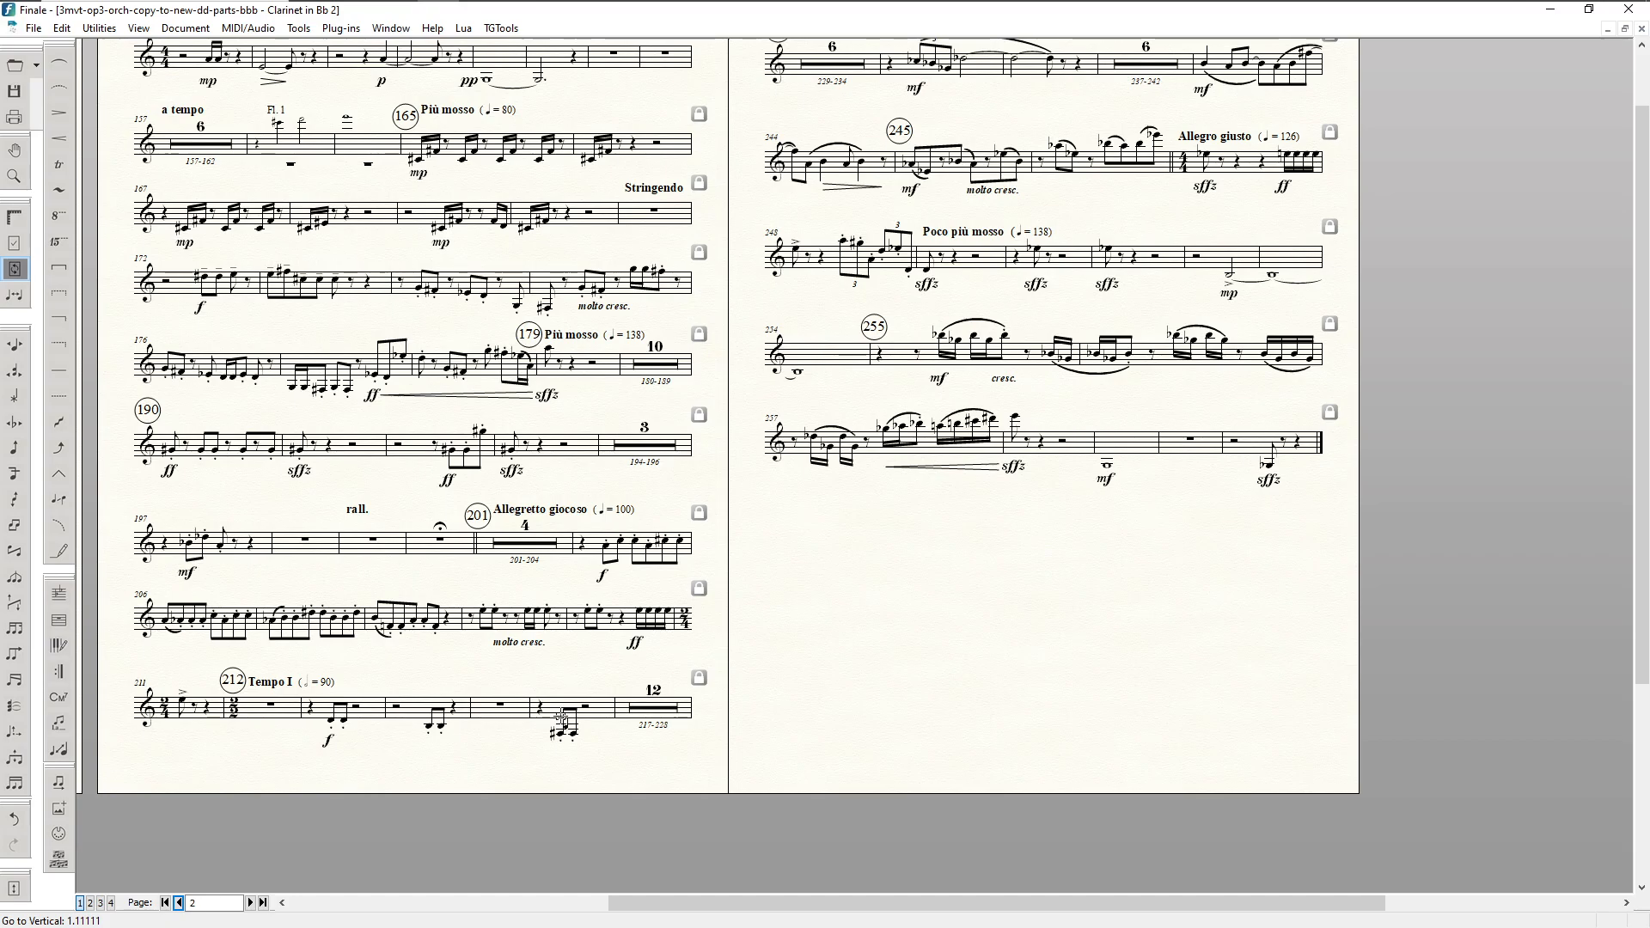
Step: Raise the bottom margin of the measure 211 system and fine-tune the spacing between the measure 172 and 176 systems
key("F9")
scroll(670, 739, "down", 1)
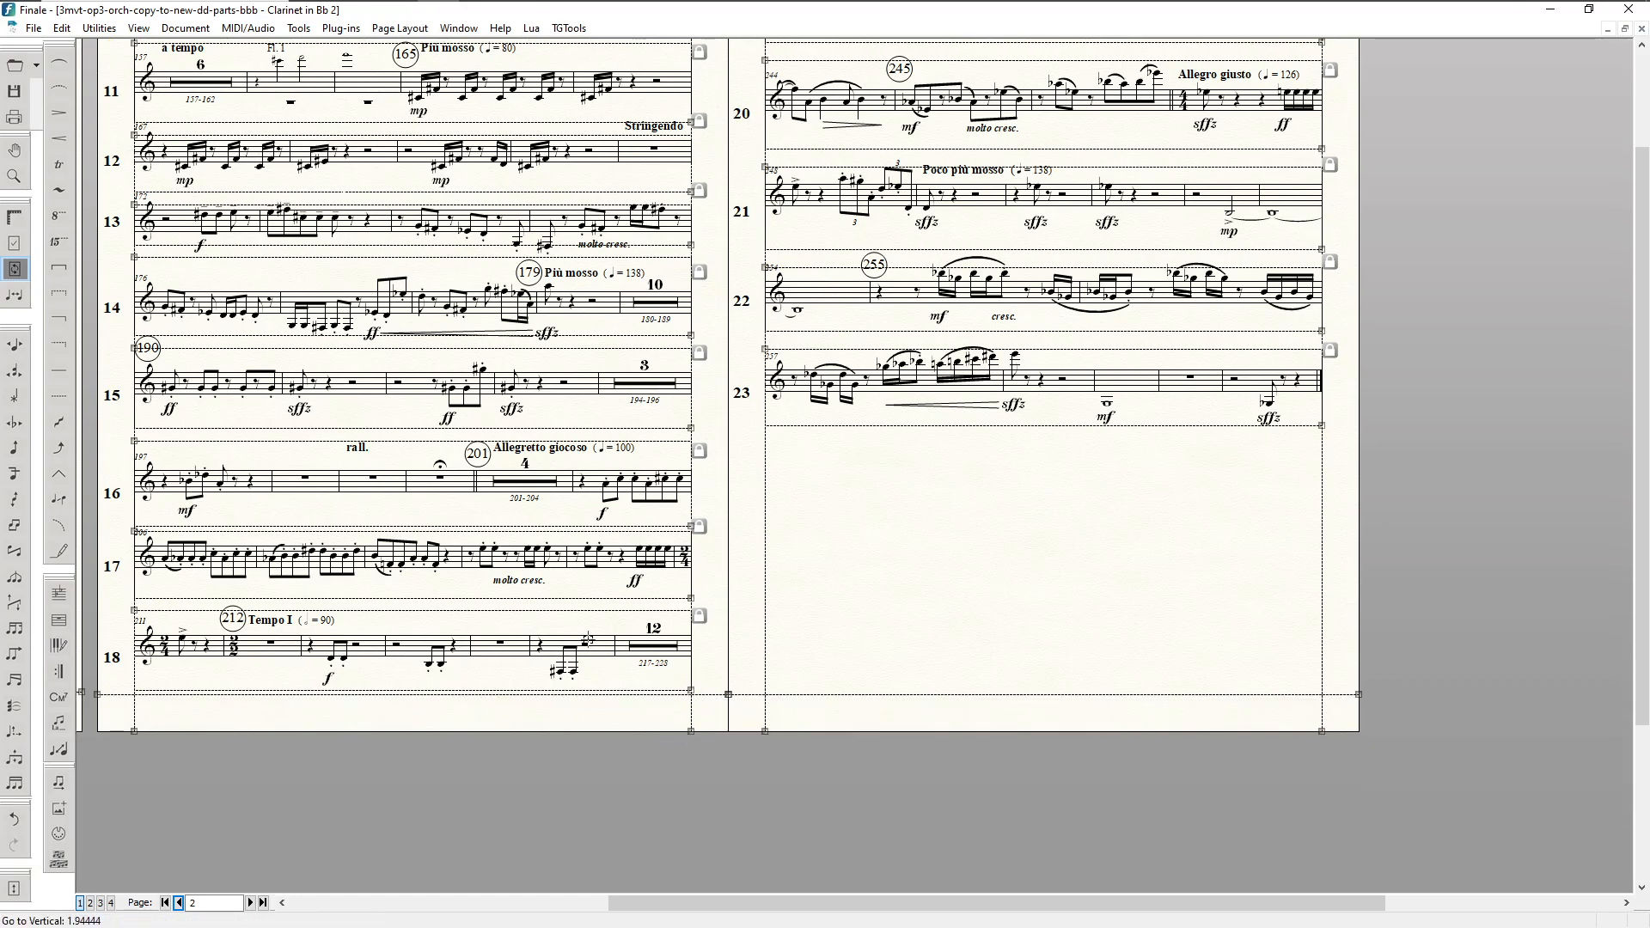
scroll(558, 593, "up", 1)
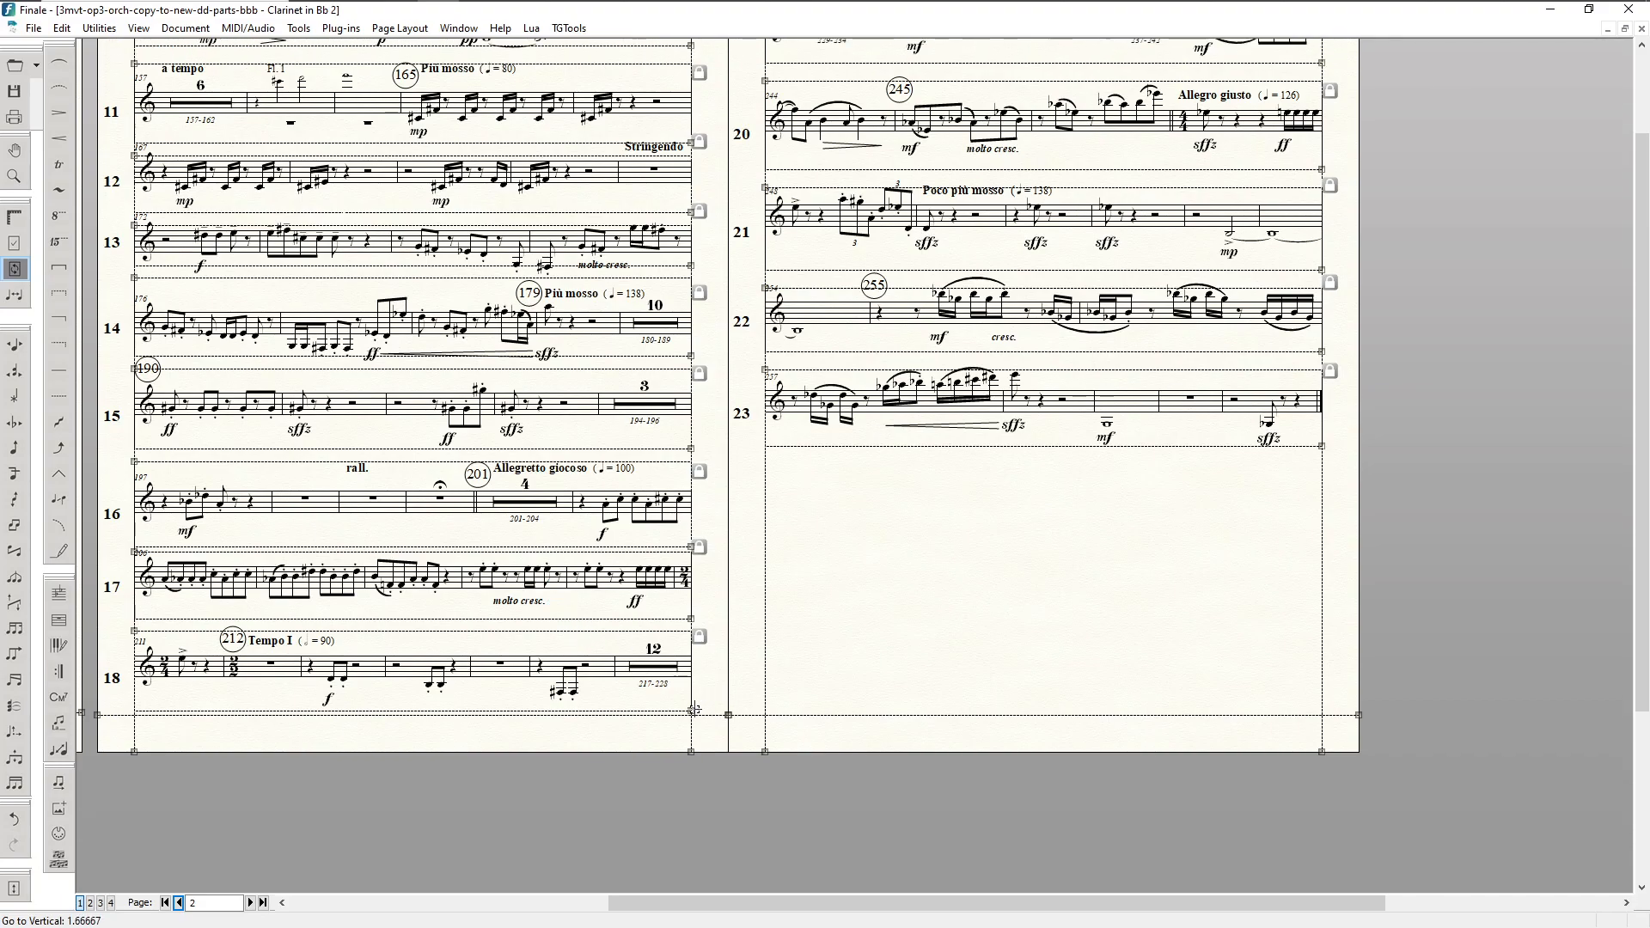
left_click_drag(691, 712, 695, 698)
scroll(546, 397, "up", 3)
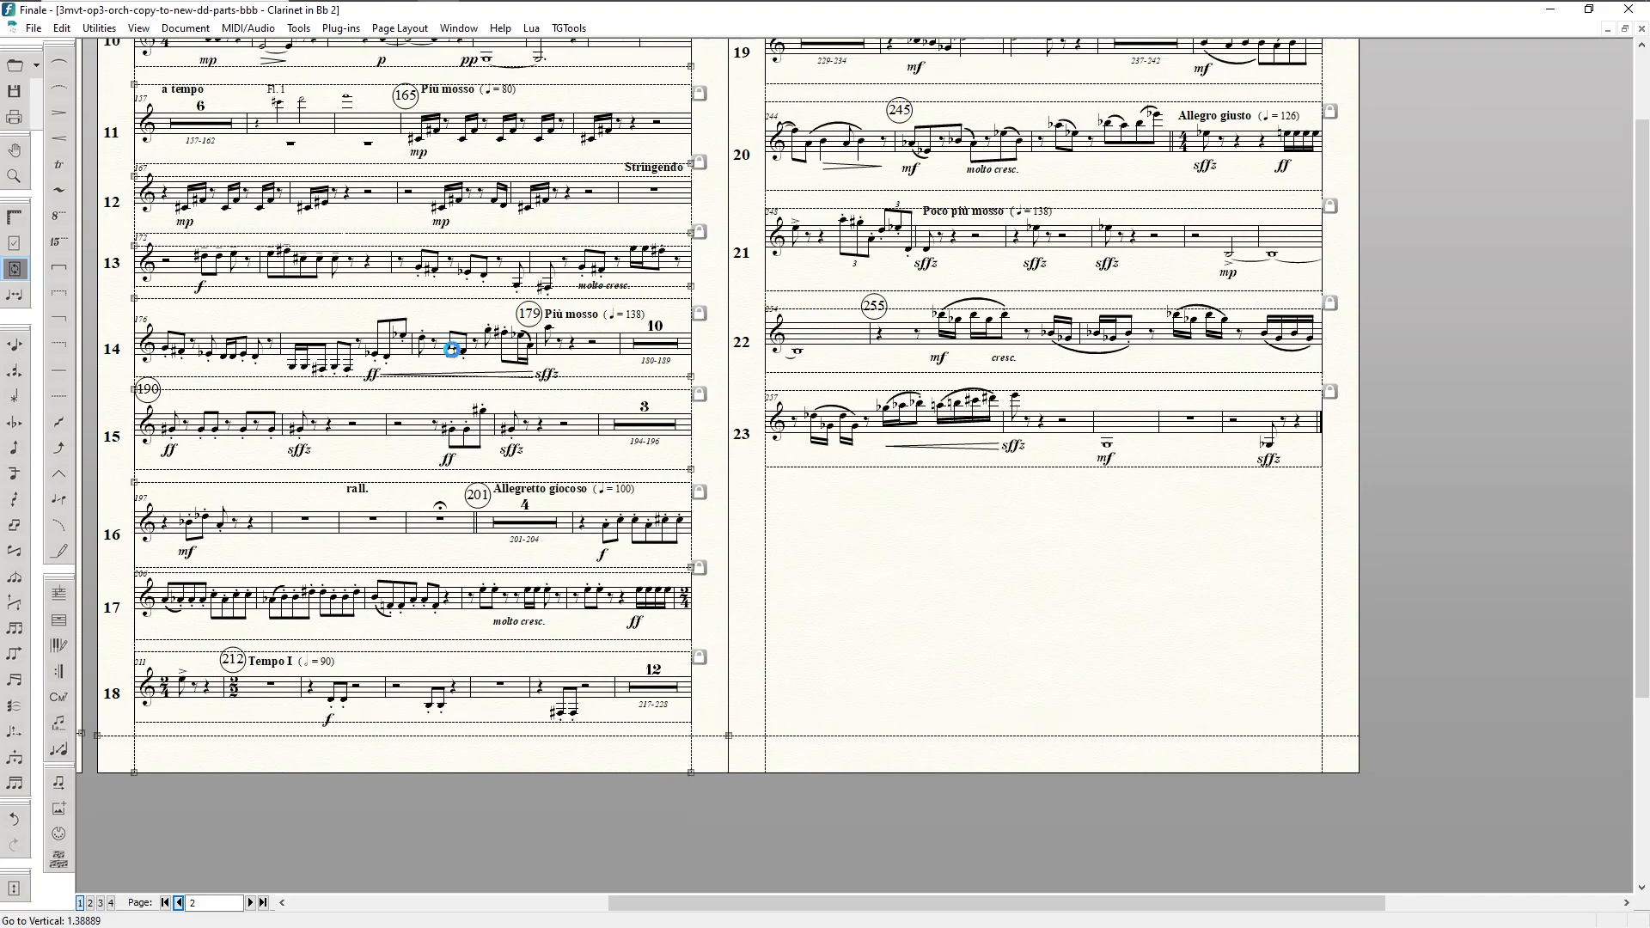
left_click_drag(549, 388, 549, 389)
left_click_drag(548, 383, 548, 378)
key("F5")
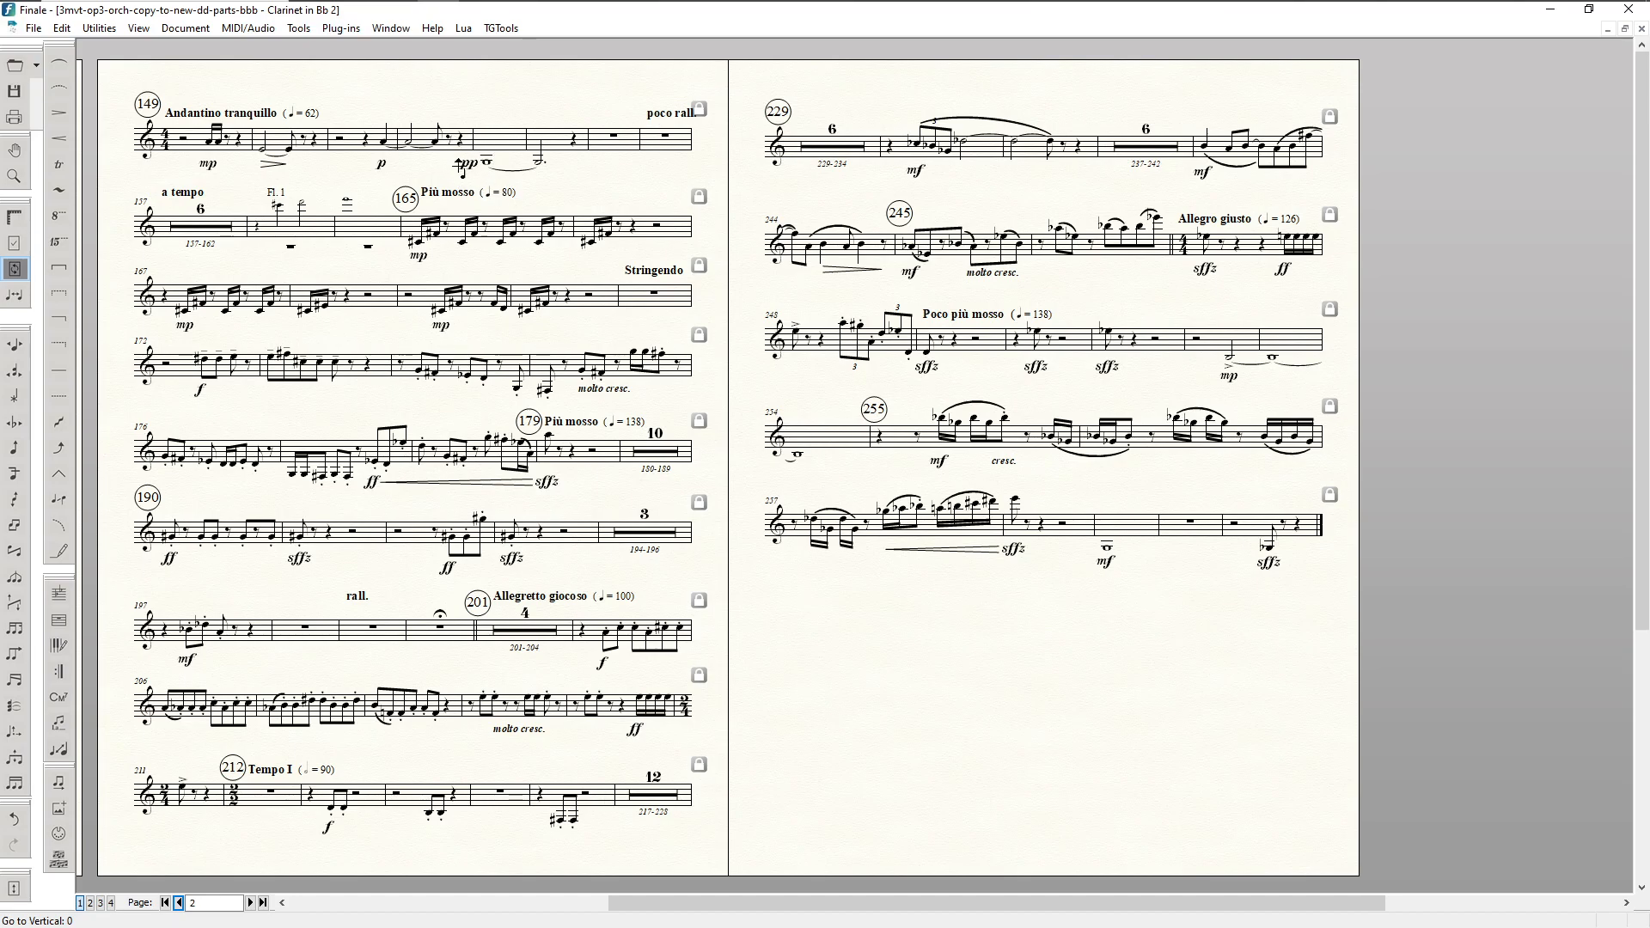
Step: Move the pp dynamic in the measure 149 system below the low tied note it belongs to
key("F8")
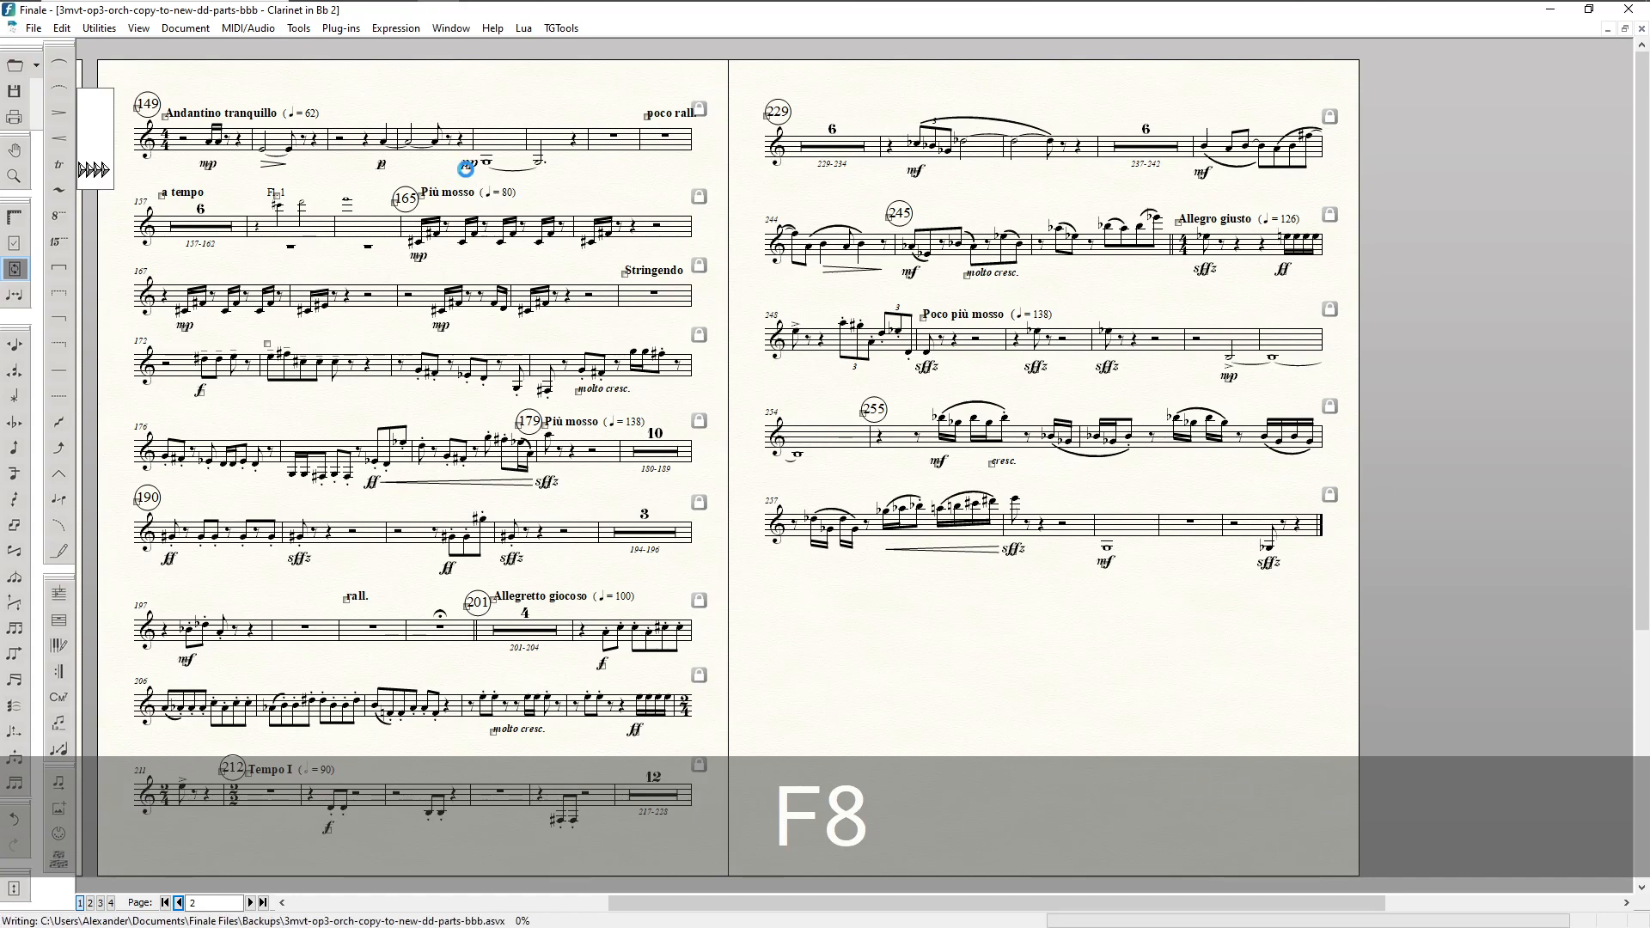
left_click_drag(467, 166, 487, 178)
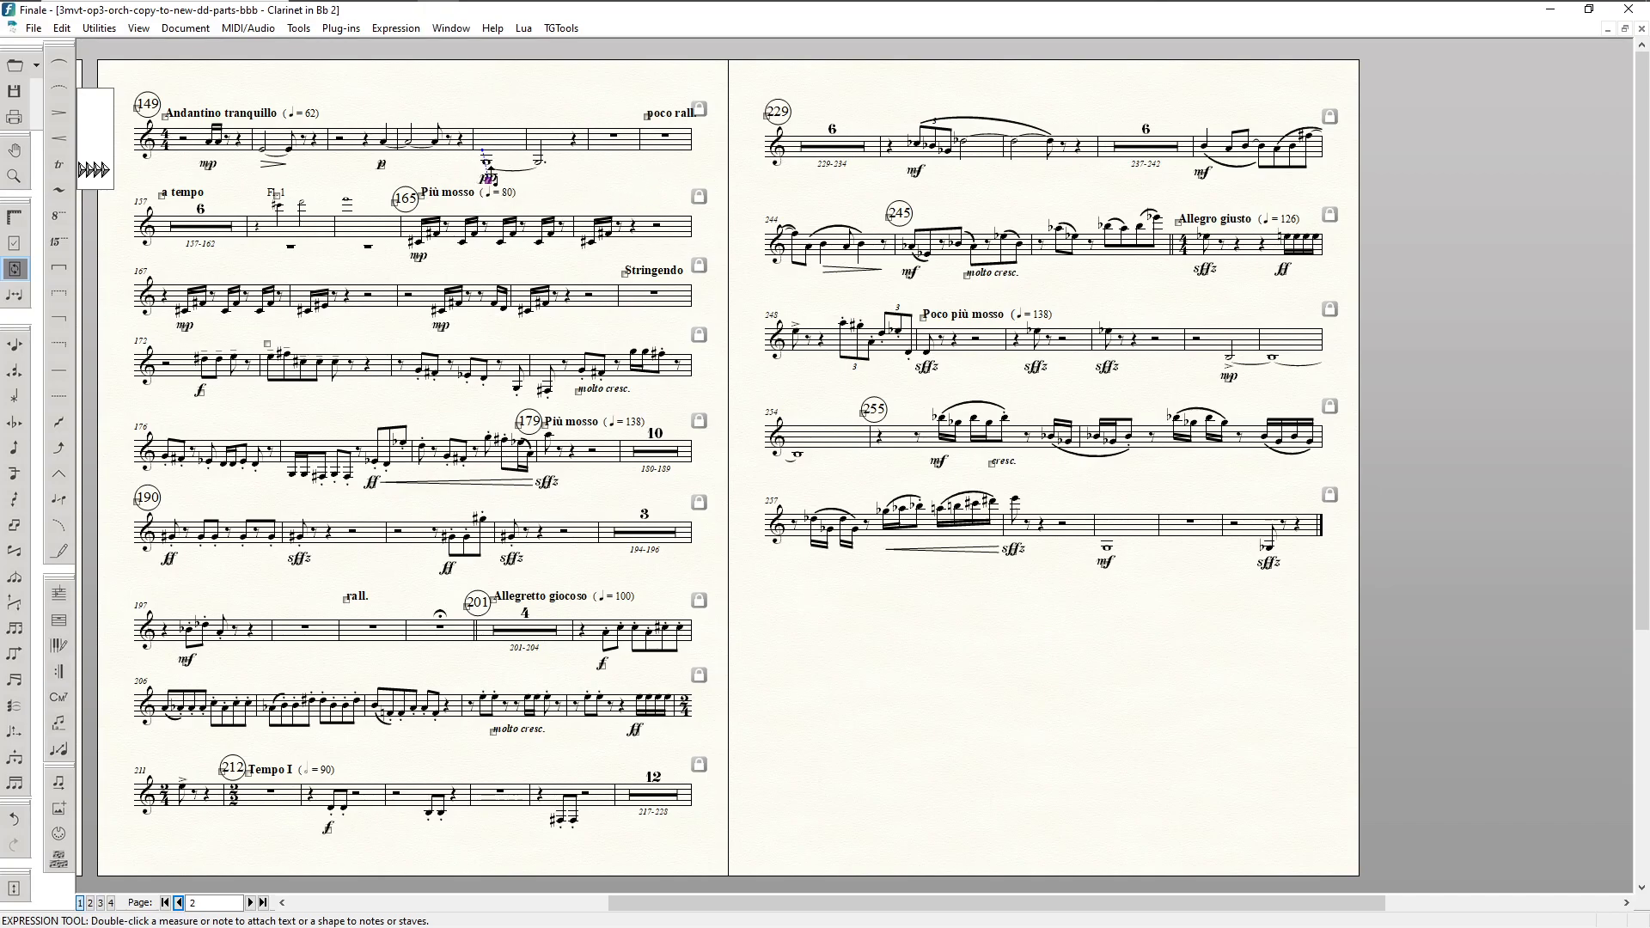
scroll(465, 163, "down", 1)
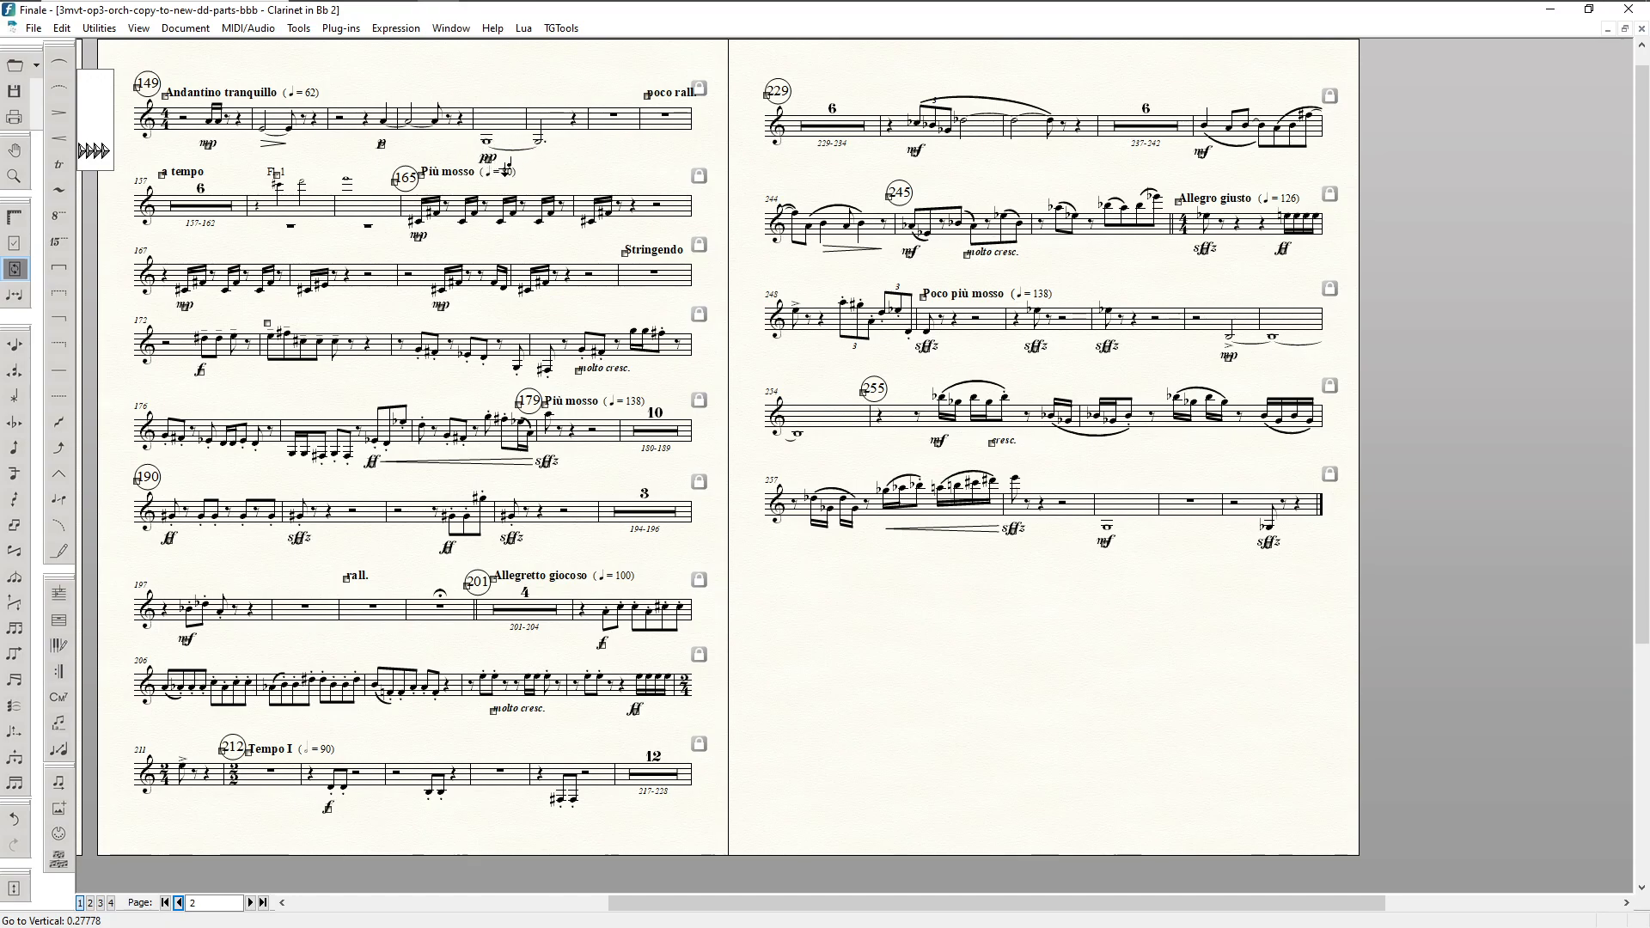
scroll(507, 167, "down", 1)
scroll(504, 166, "up", 2)
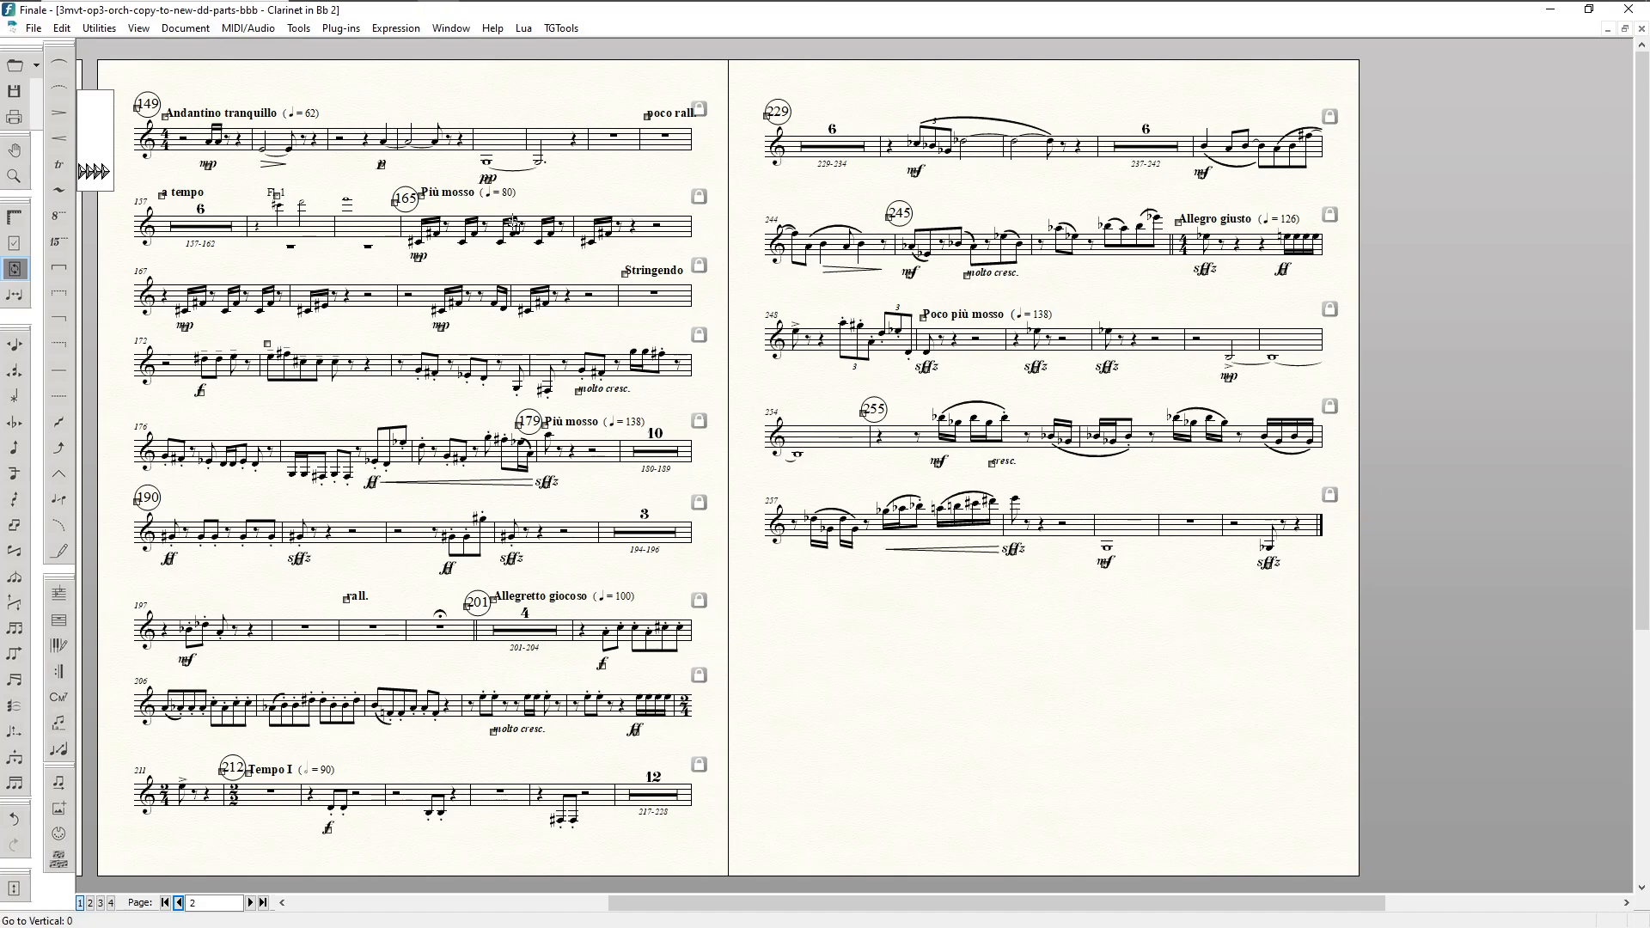
Step: Raise the measure 197 system slightly and lower the measure 157 system slightly on page 2
key("F5")
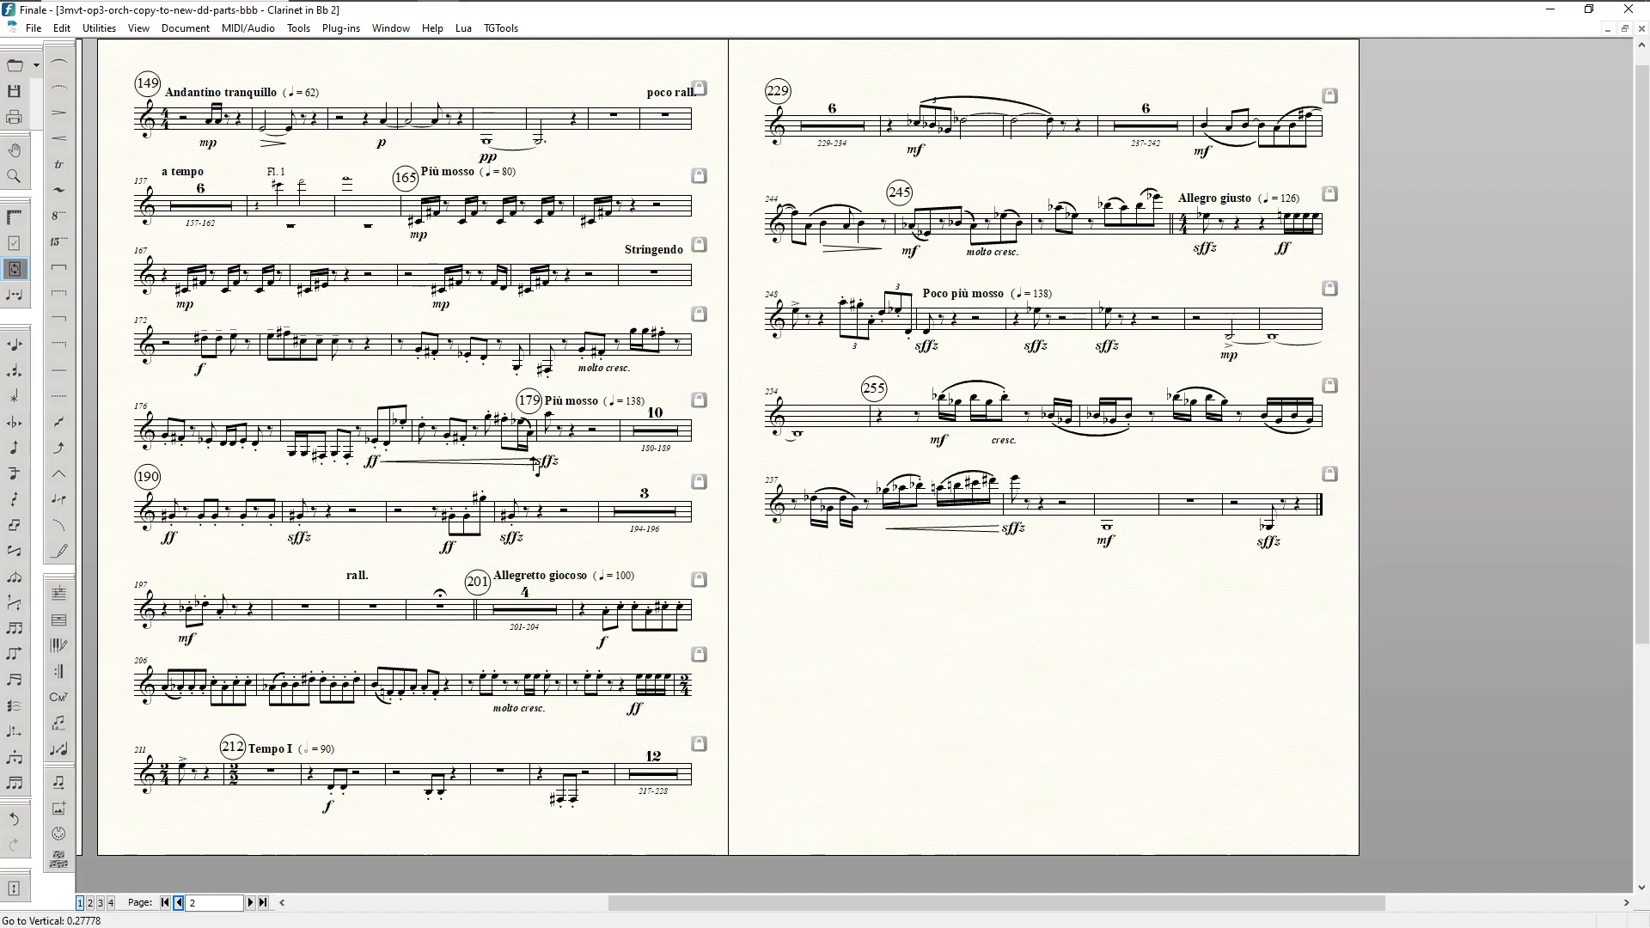
key("F9")
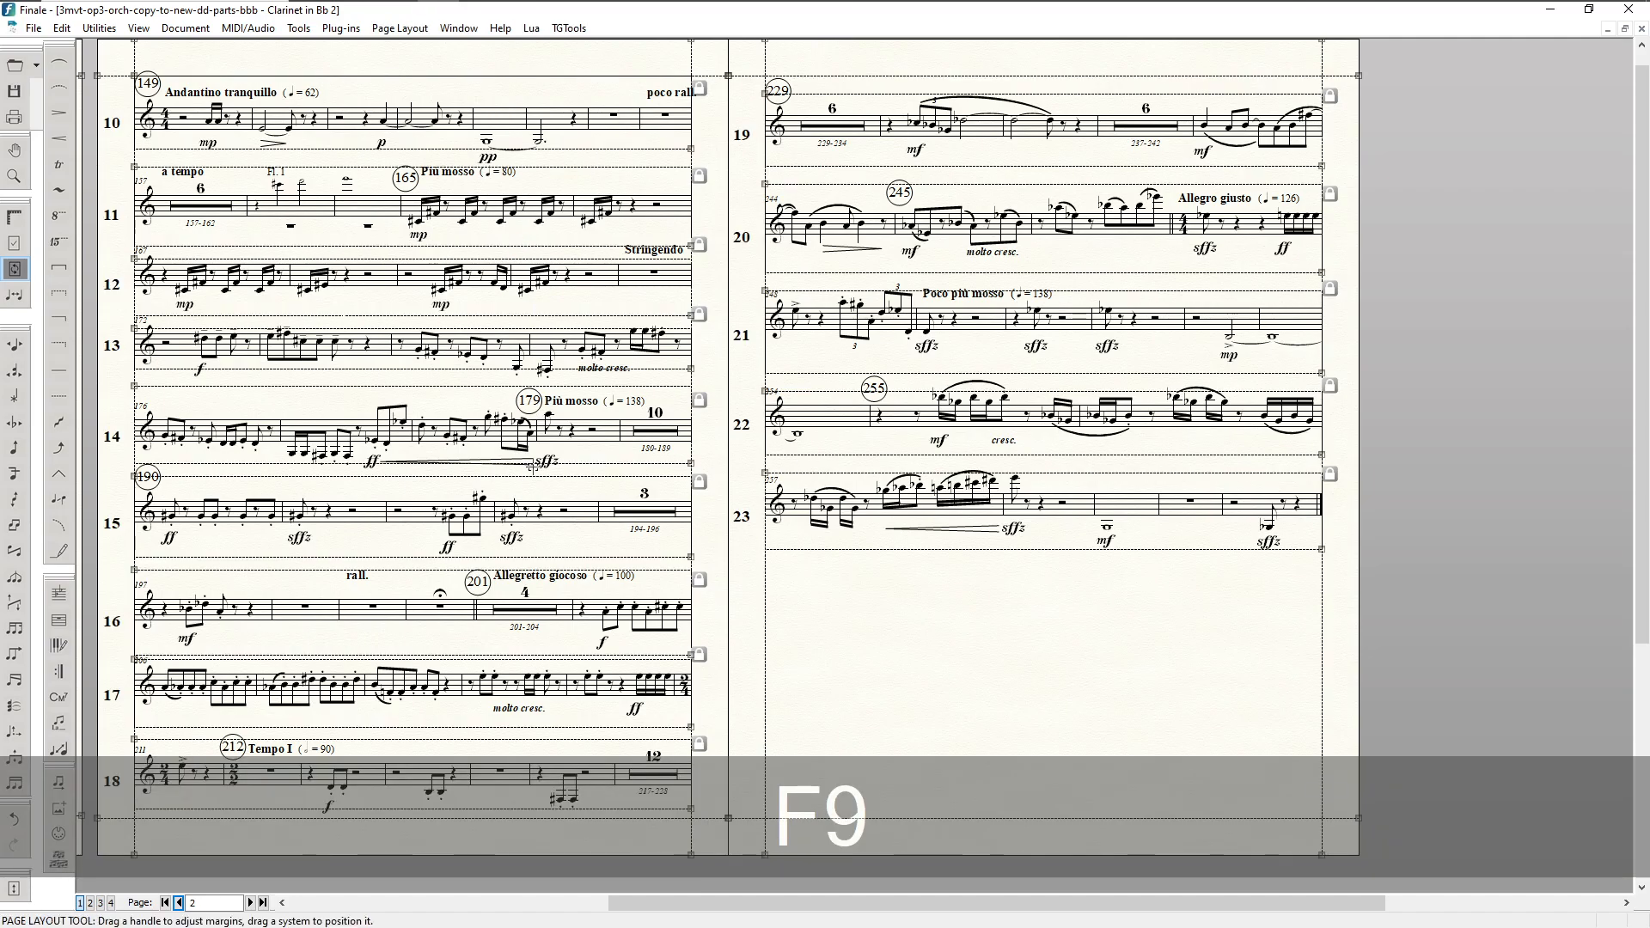
left_click_drag(578, 586, 578, 577)
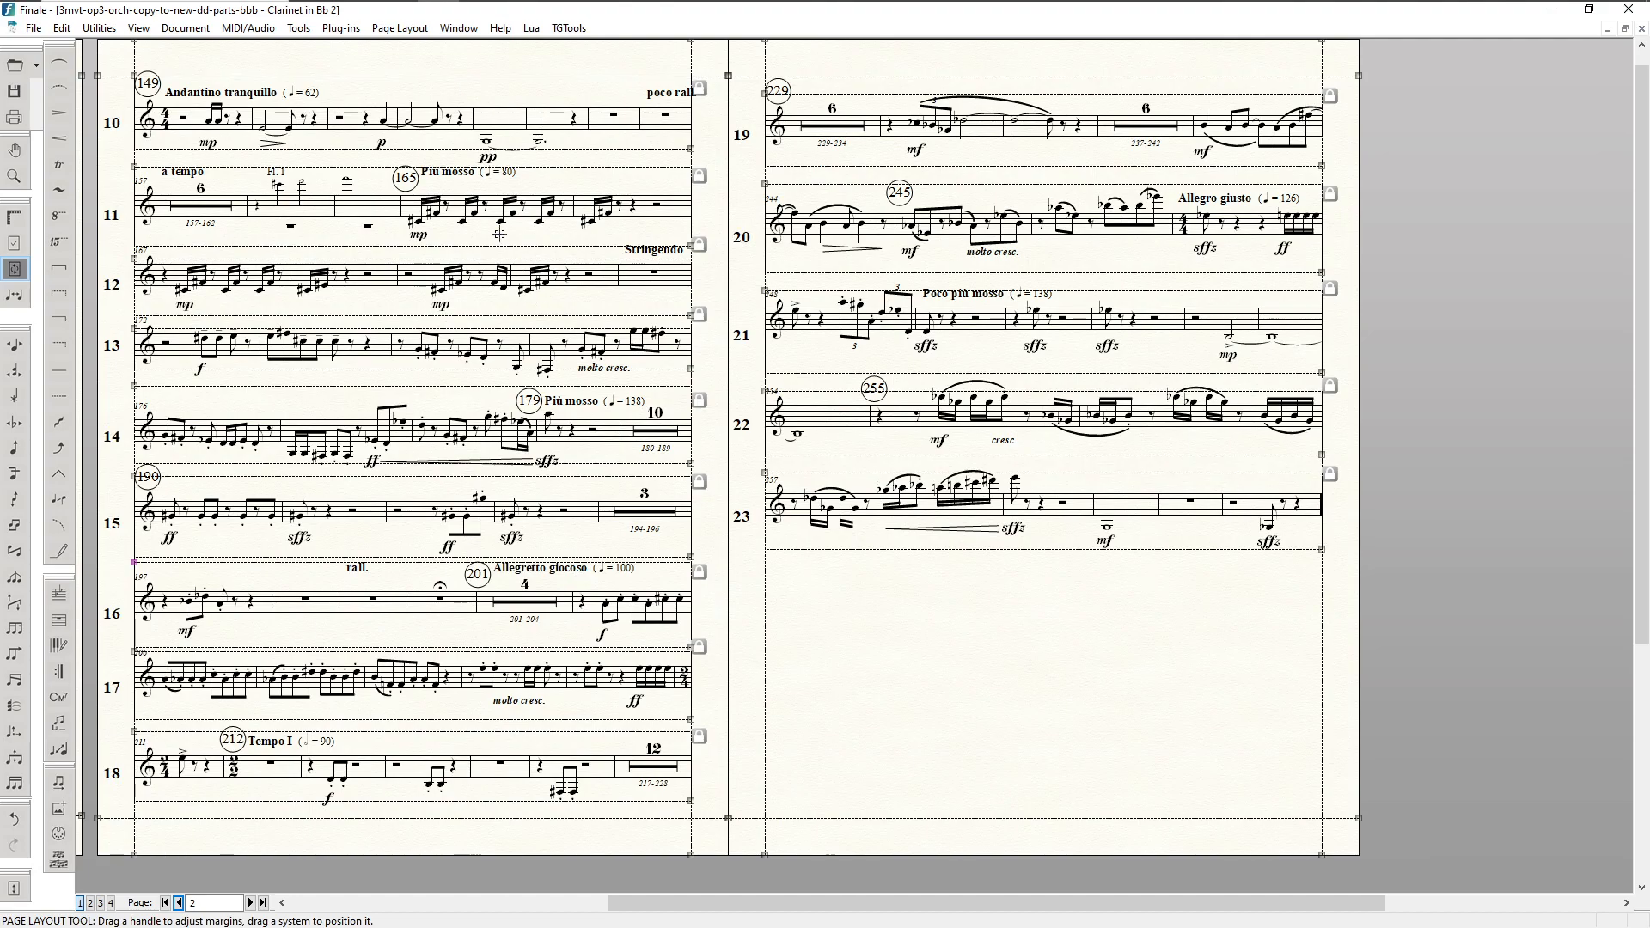
left_click(503, 191)
left_click_drag(504, 198, 505, 197)
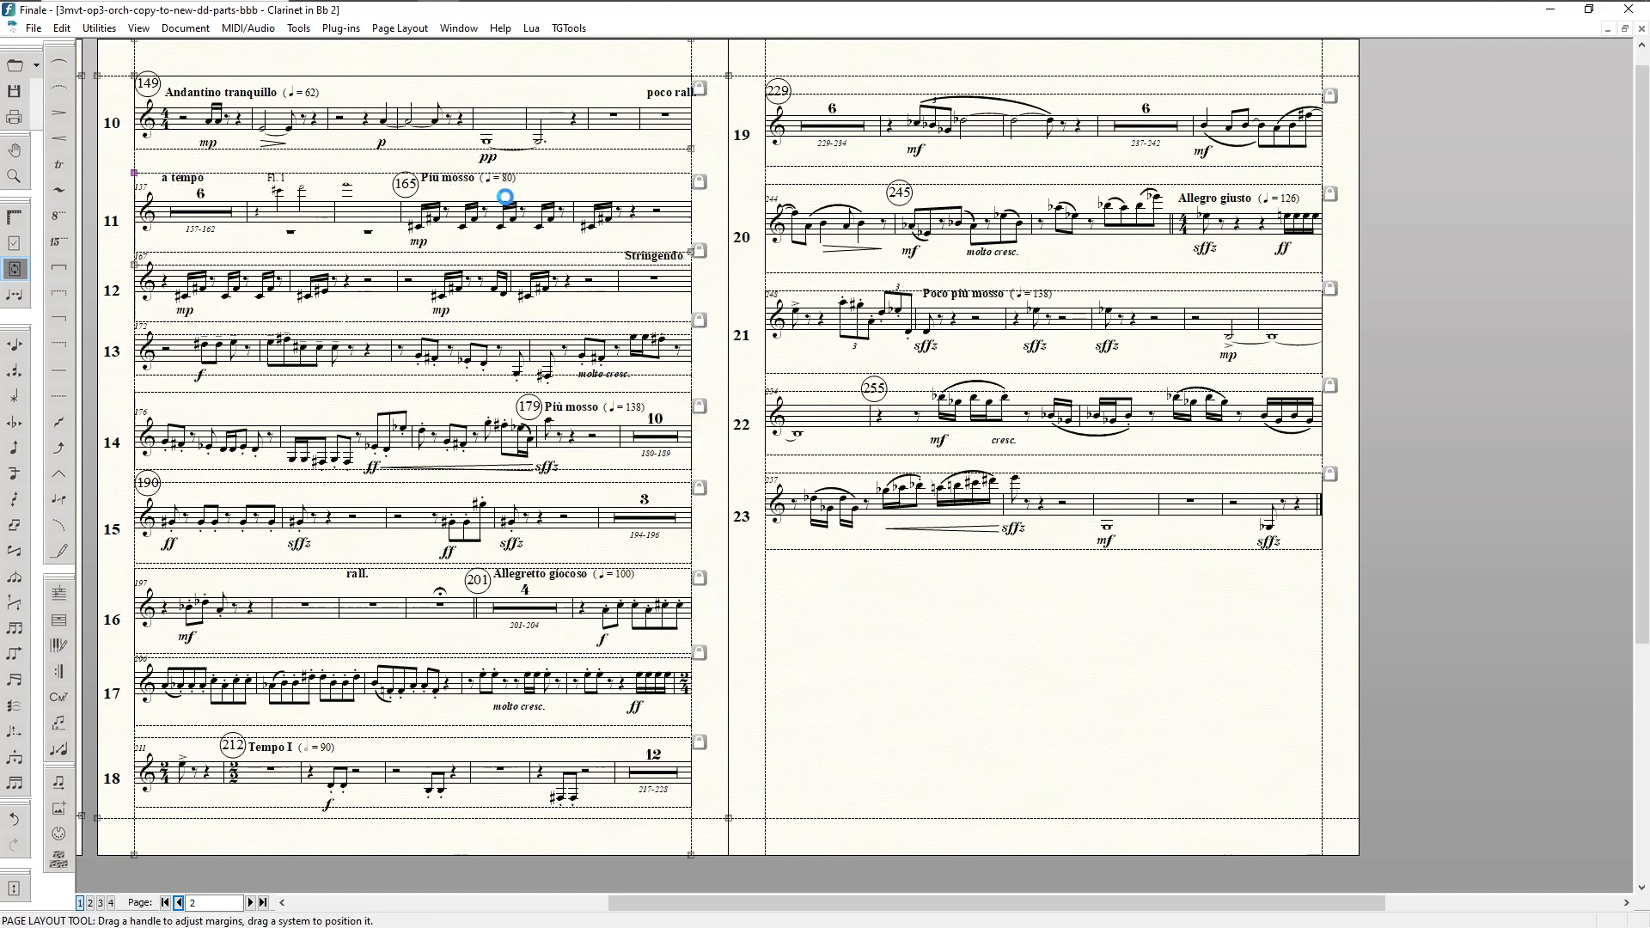
Step: Lower the measure 197 system and the measure 176 system slightly to even out the spacing on page 2
left_click(589, 608)
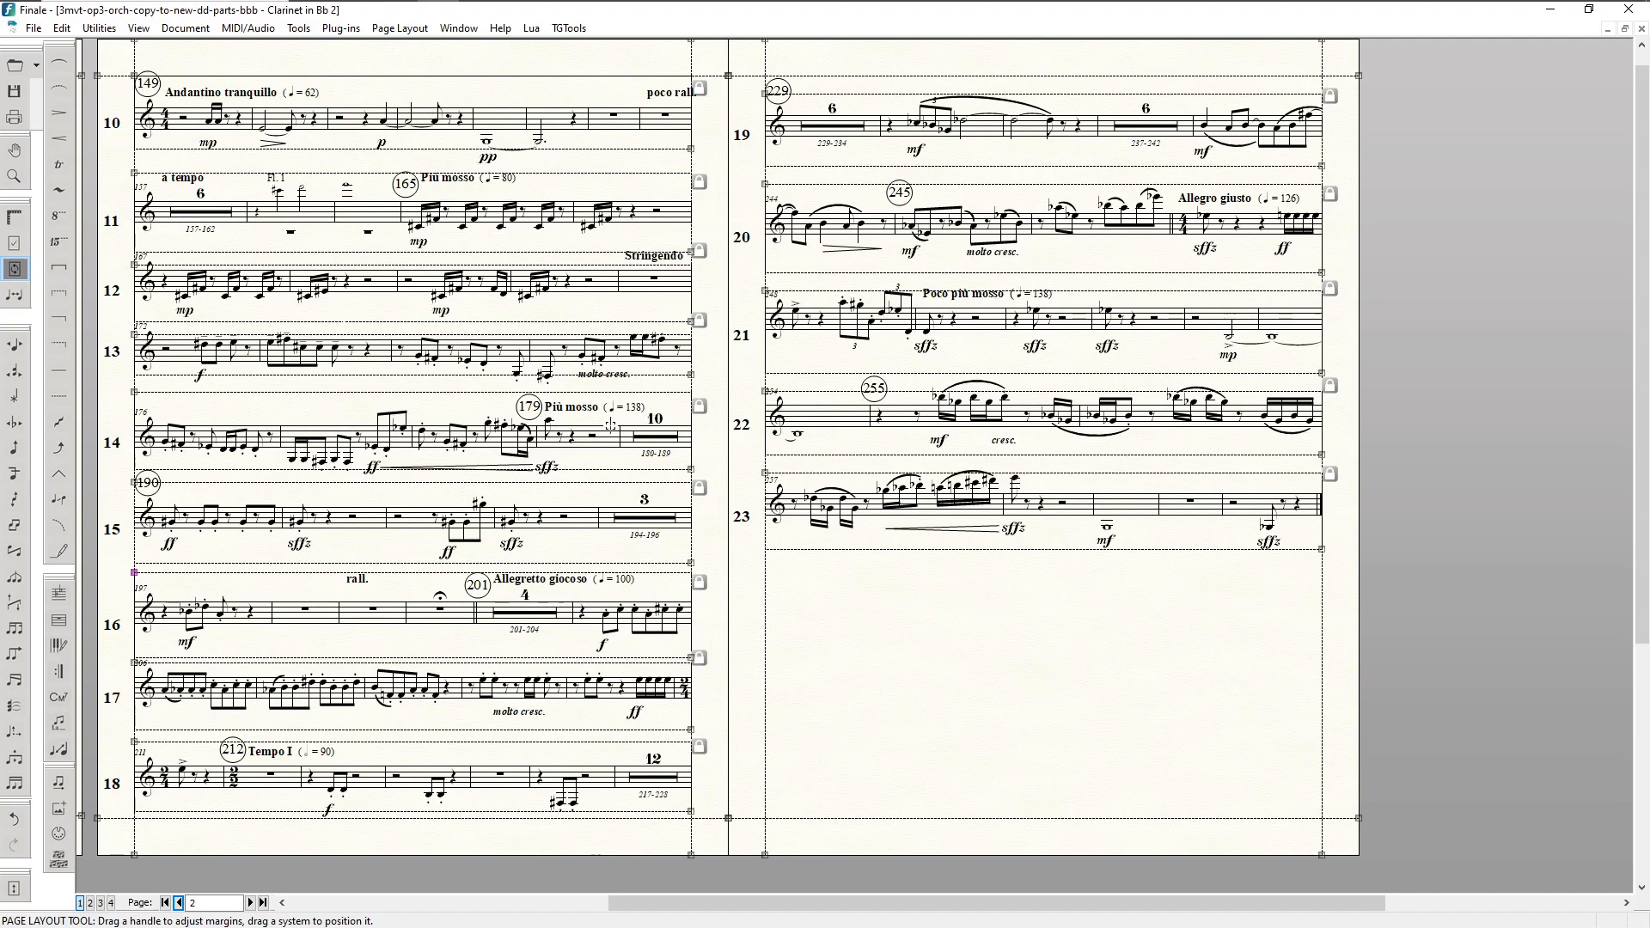
key("F5")
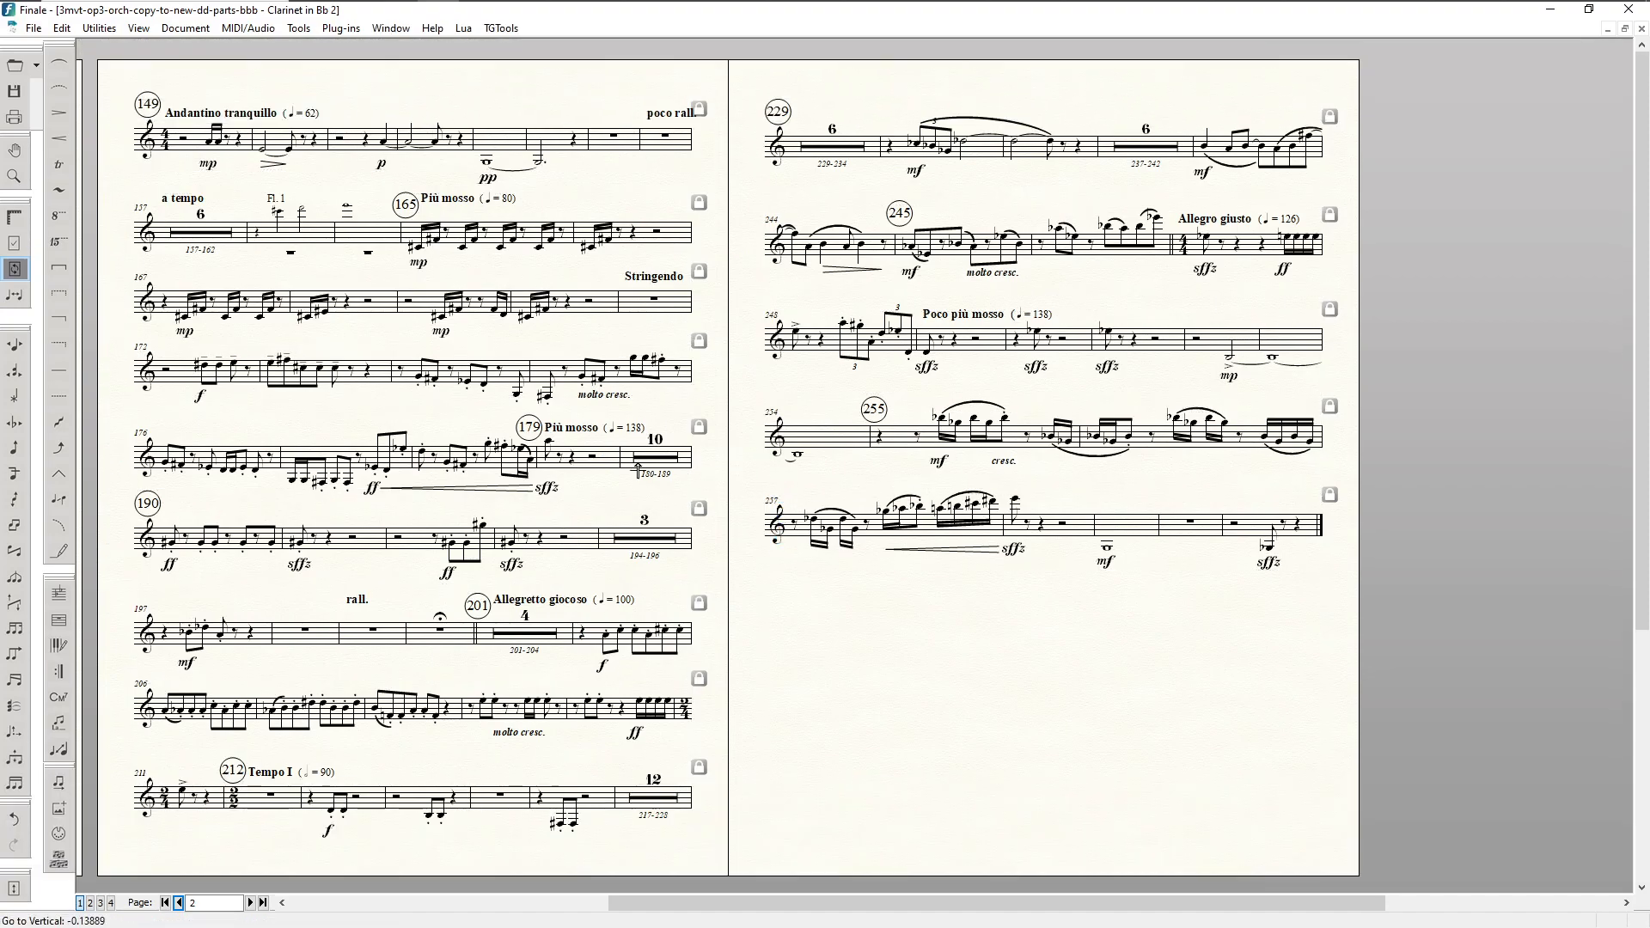
key("F9")
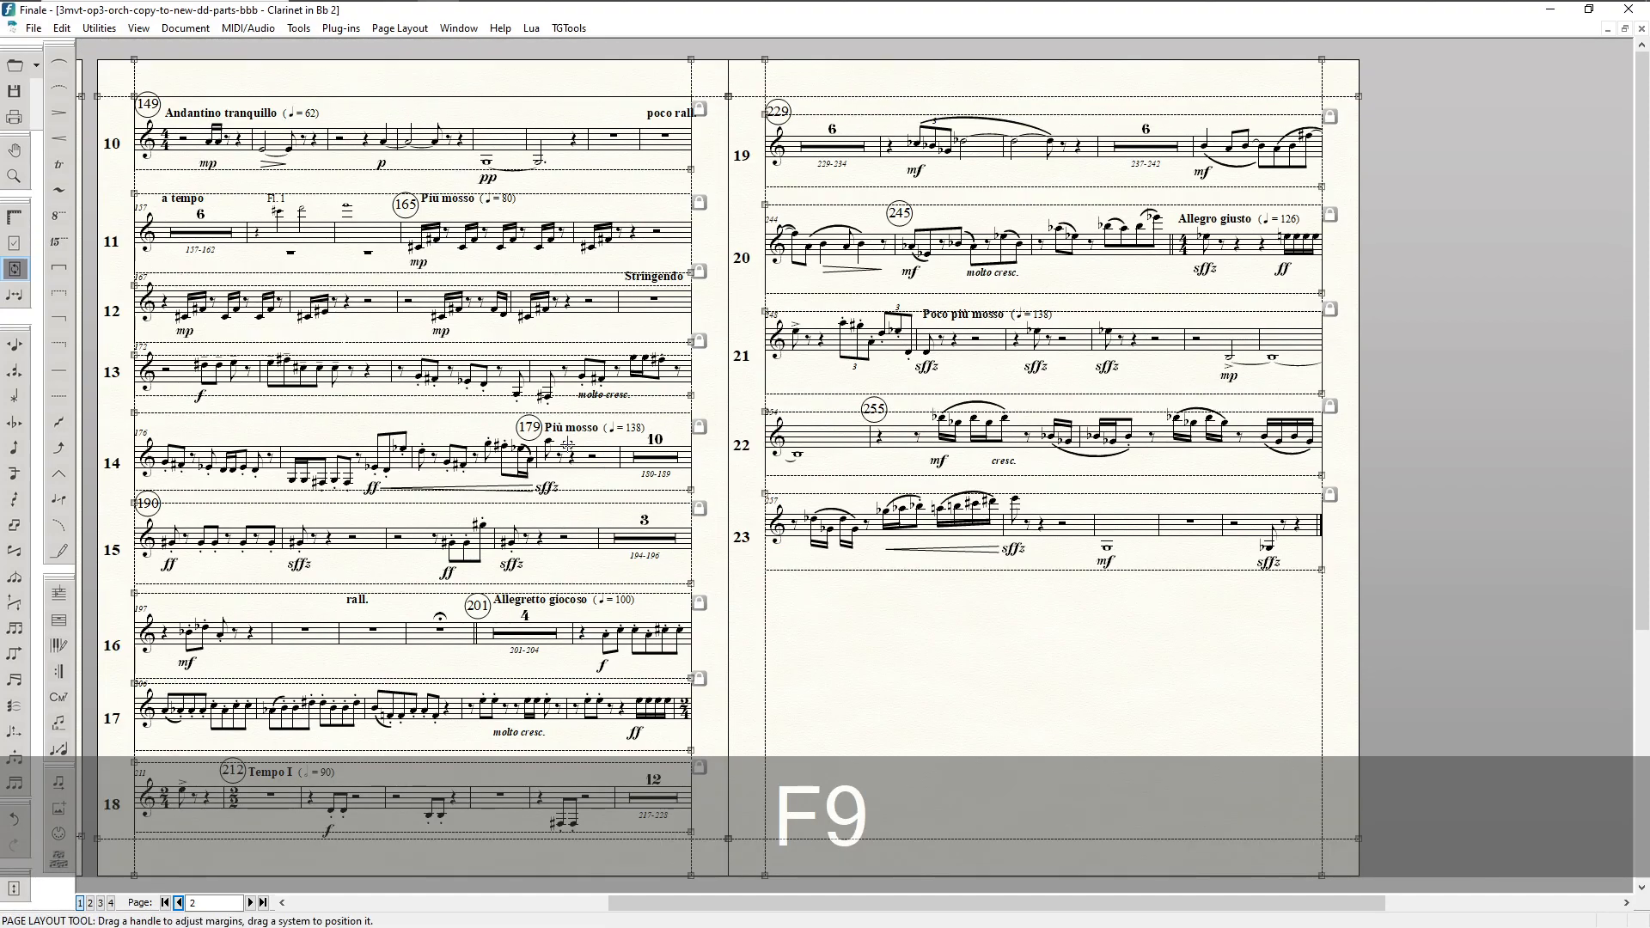
left_click(557, 451)
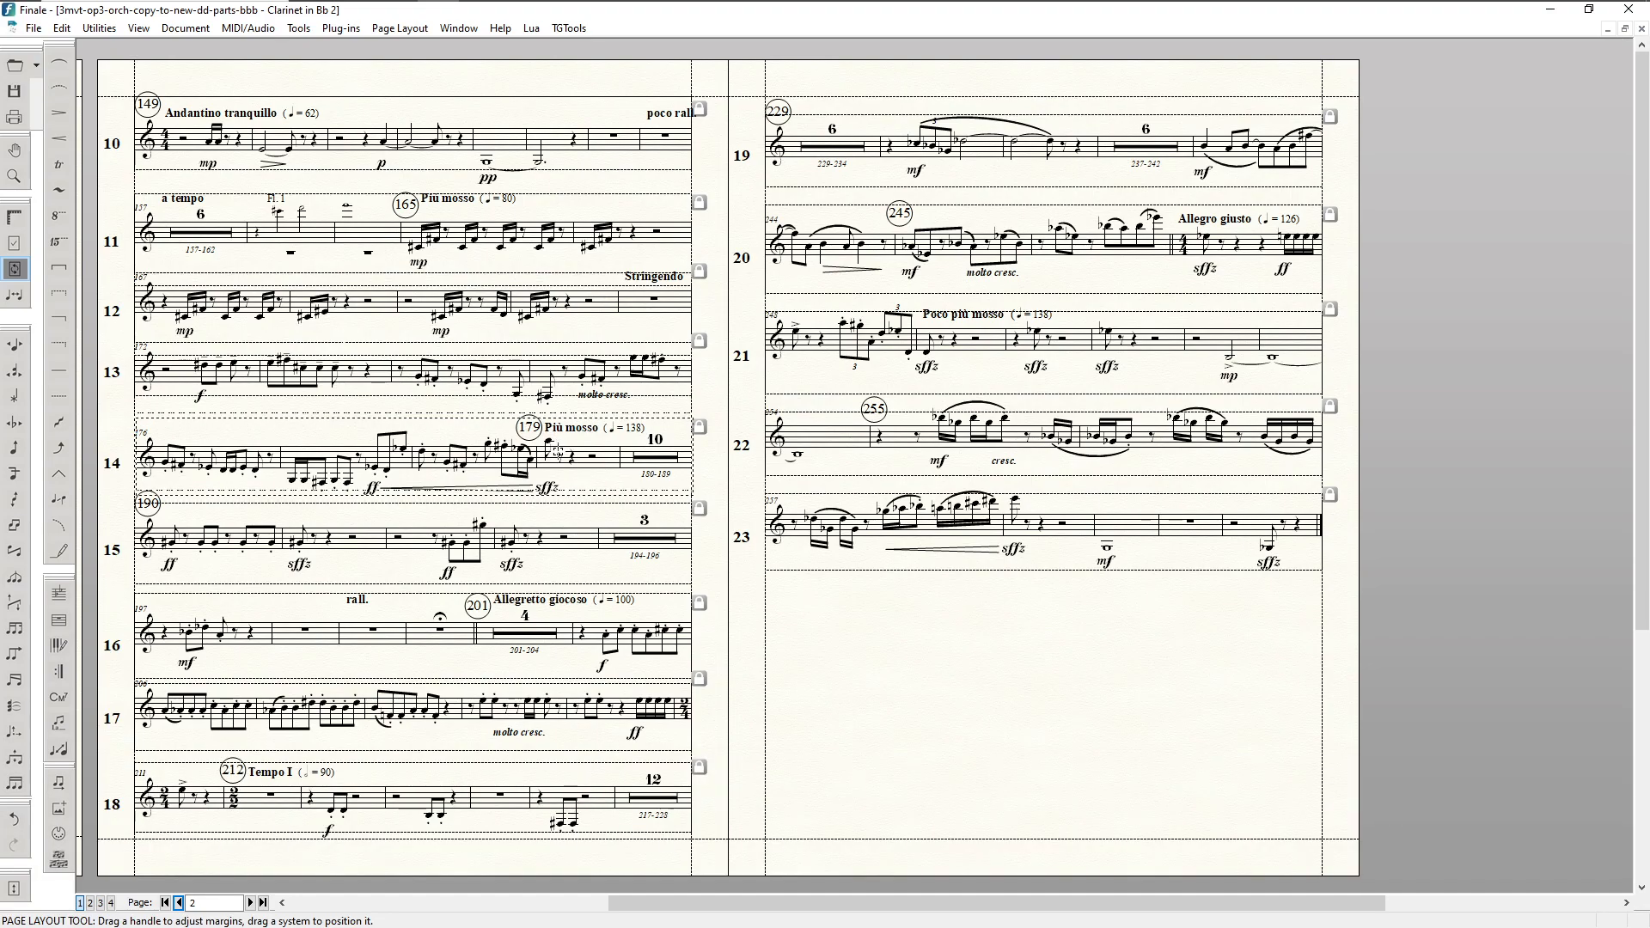
left_click_drag(556, 447, 558, 451)
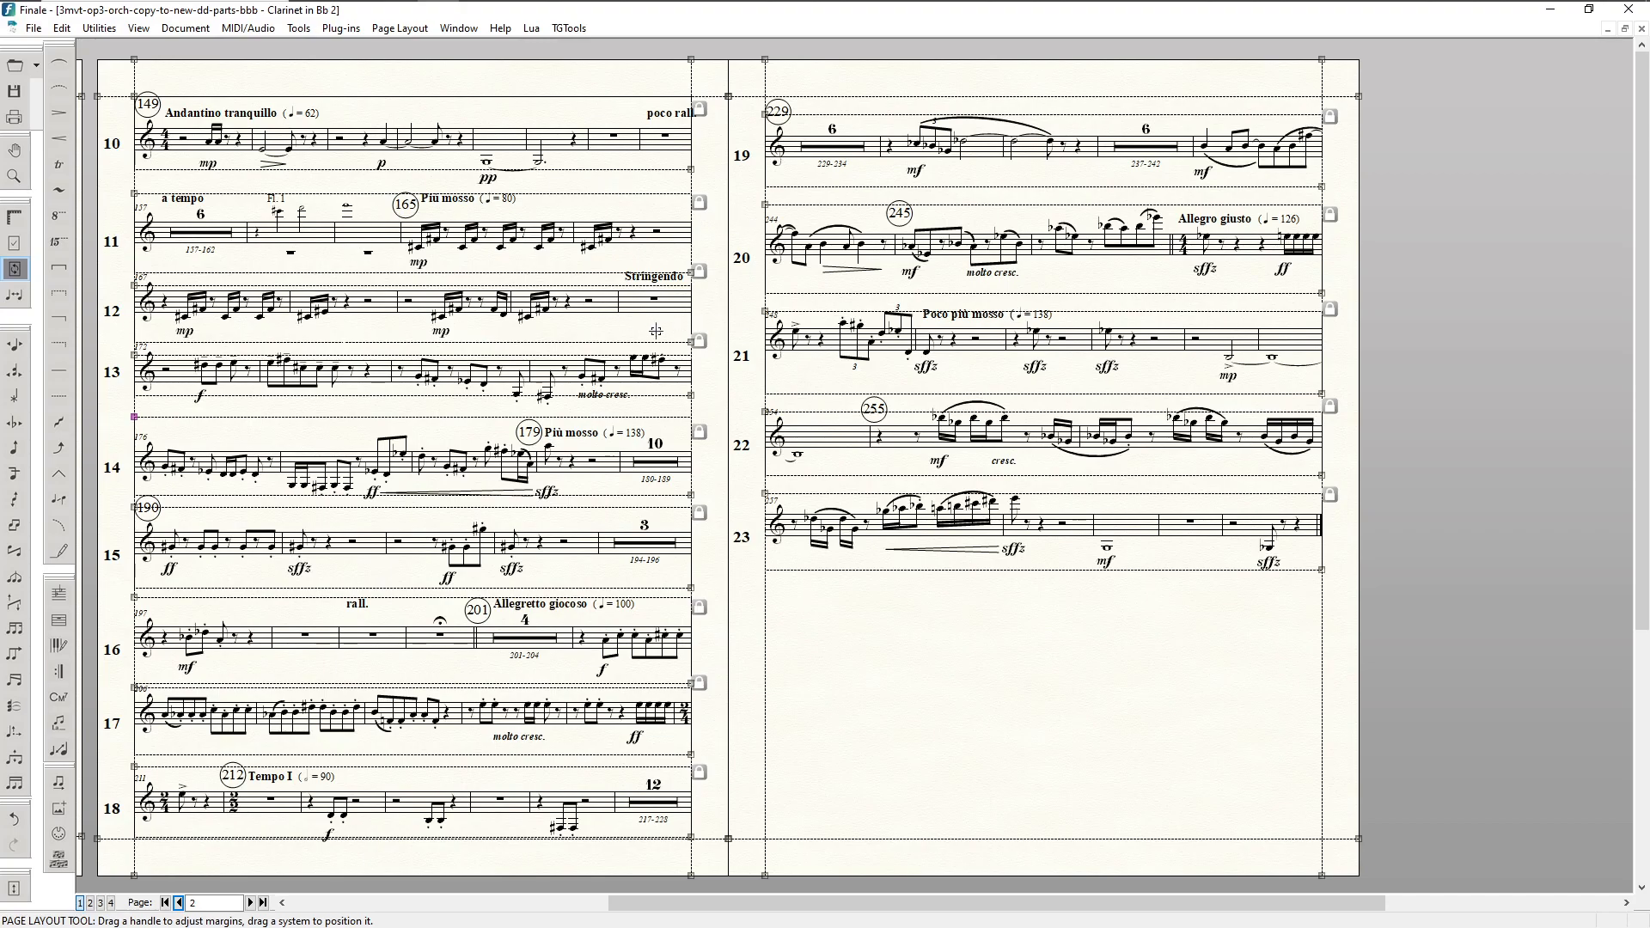
Step: On page 3, raise the arc of the long slur over measures 235-236 clear of the triplet number
key("ctrl+Page_Down")
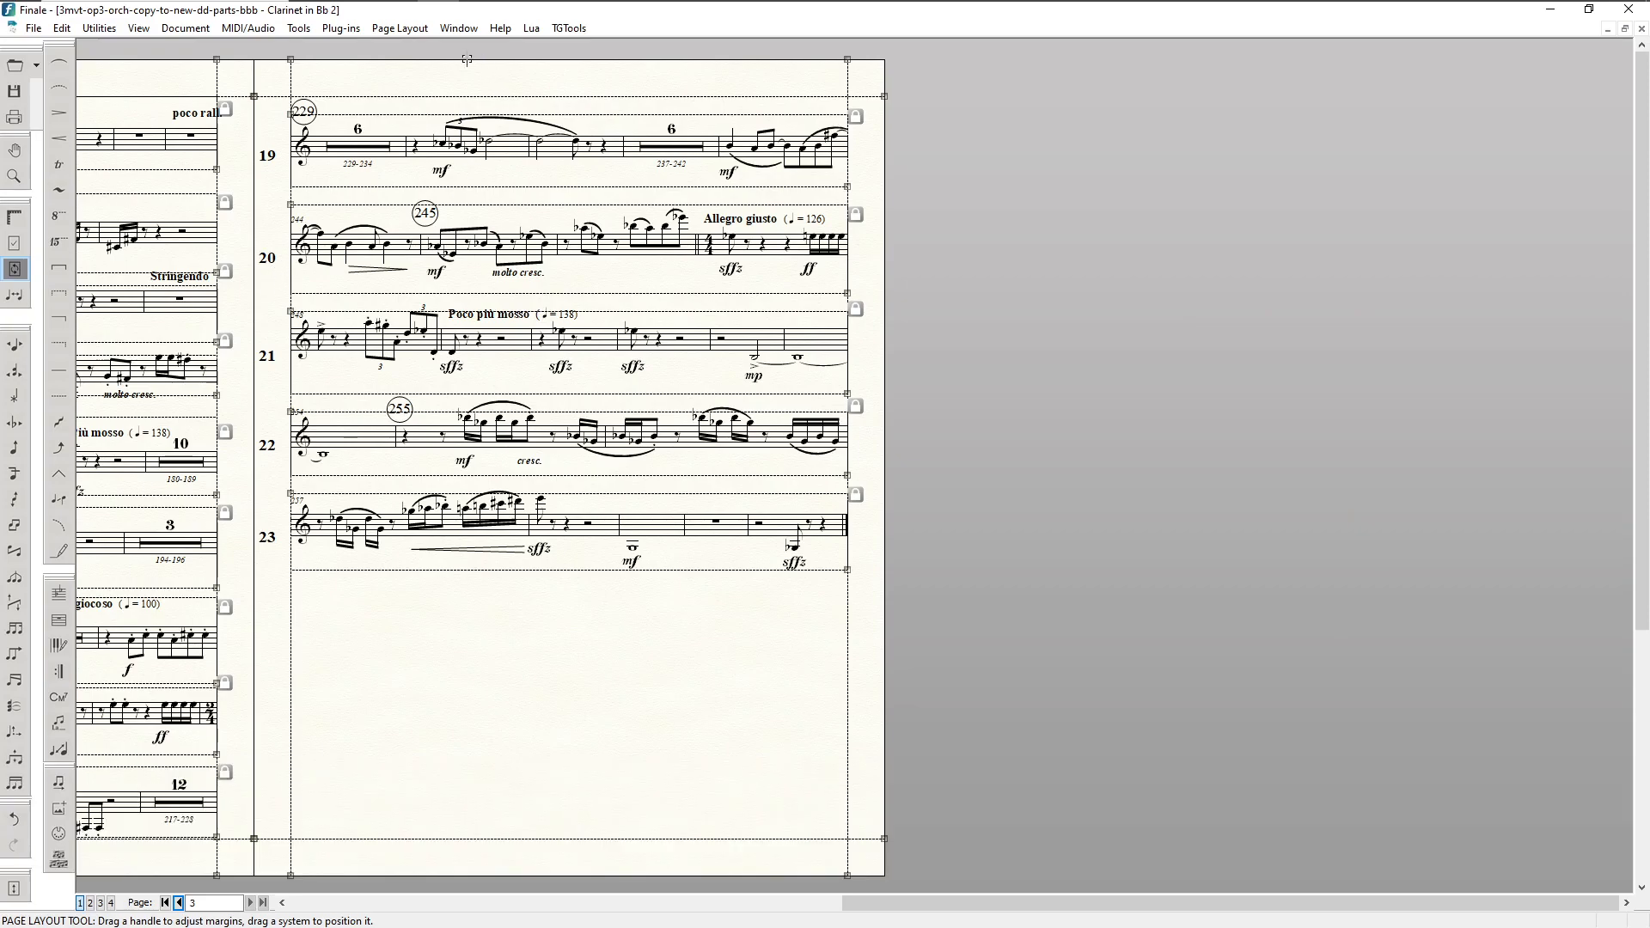
key("F5")
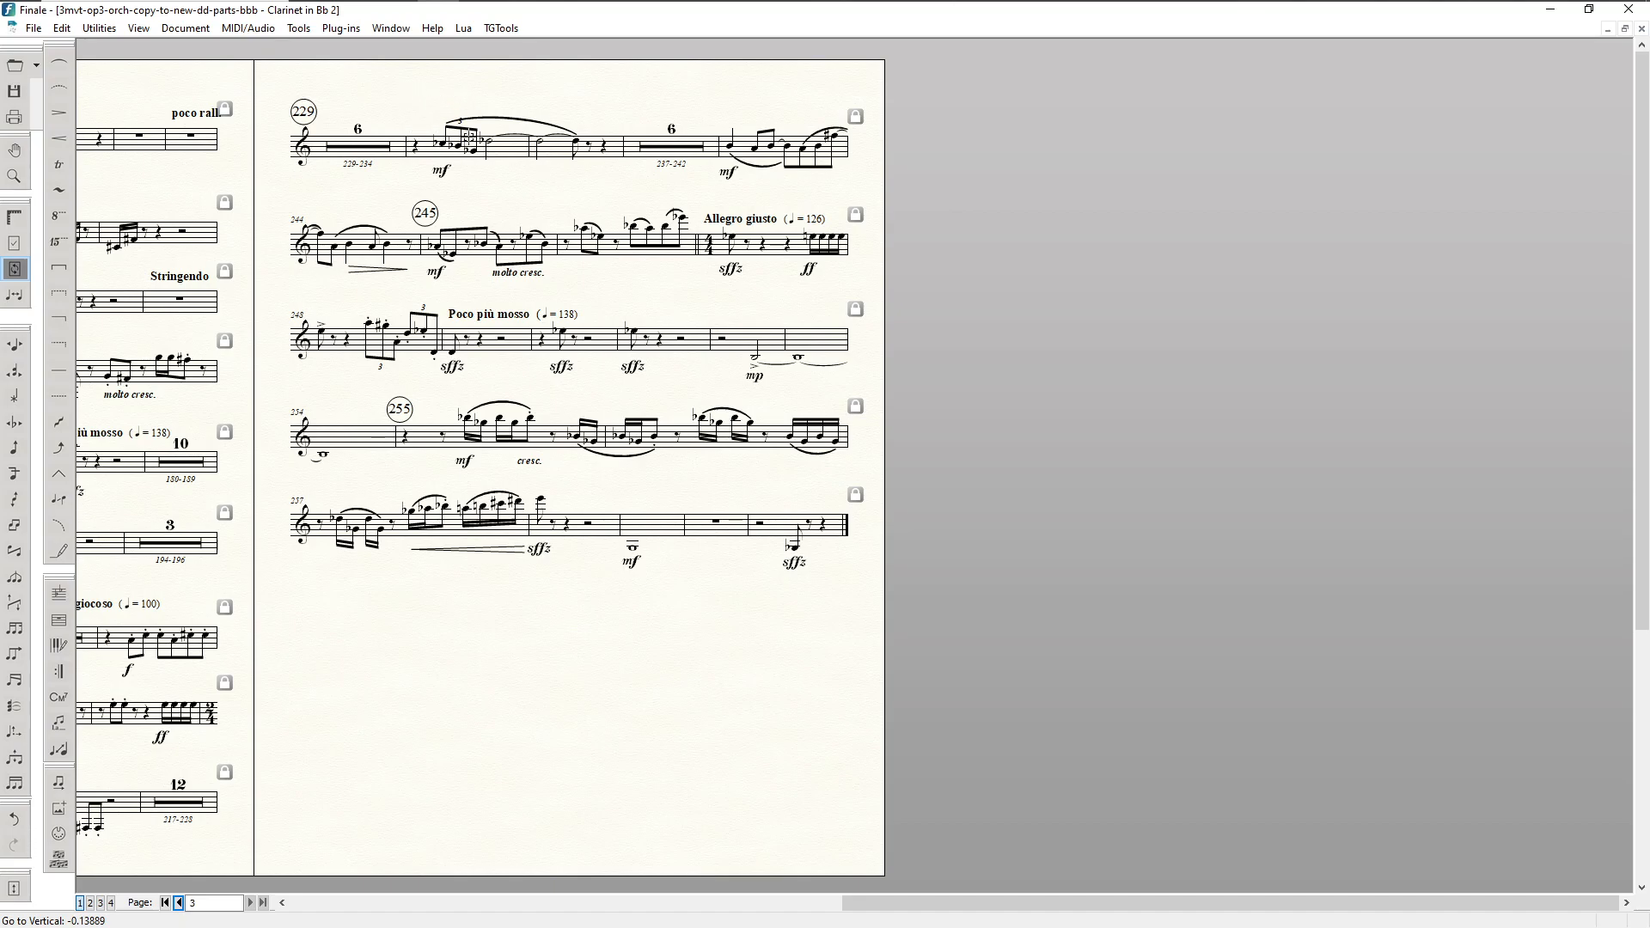
key("F8")
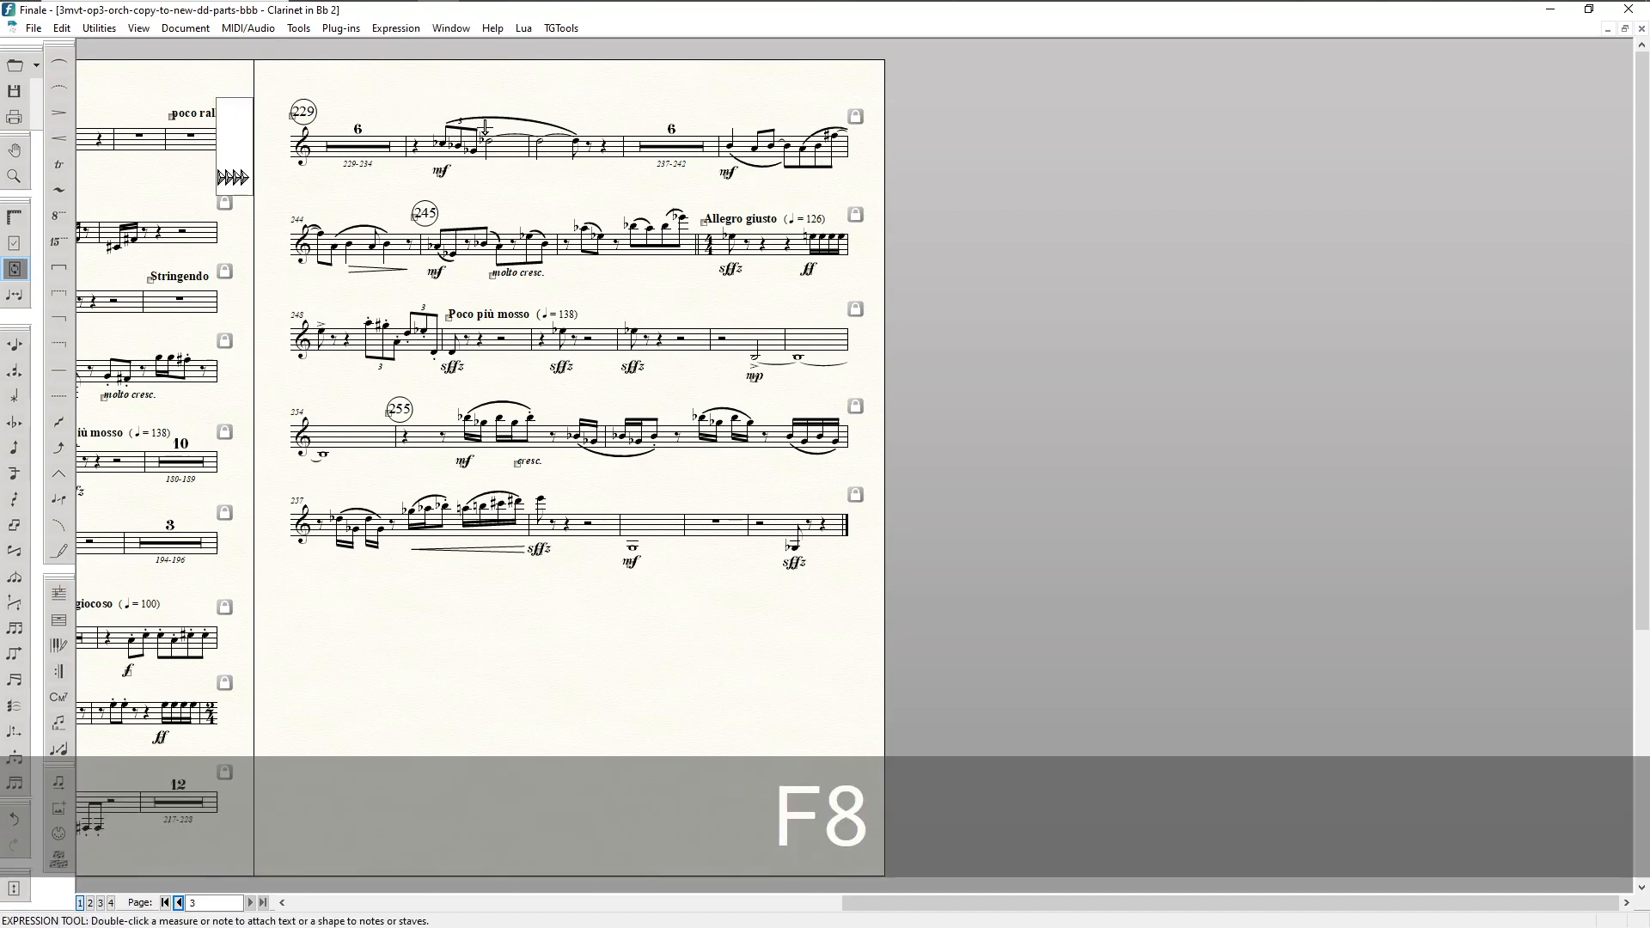
key("F6")
left_click(484, 116)
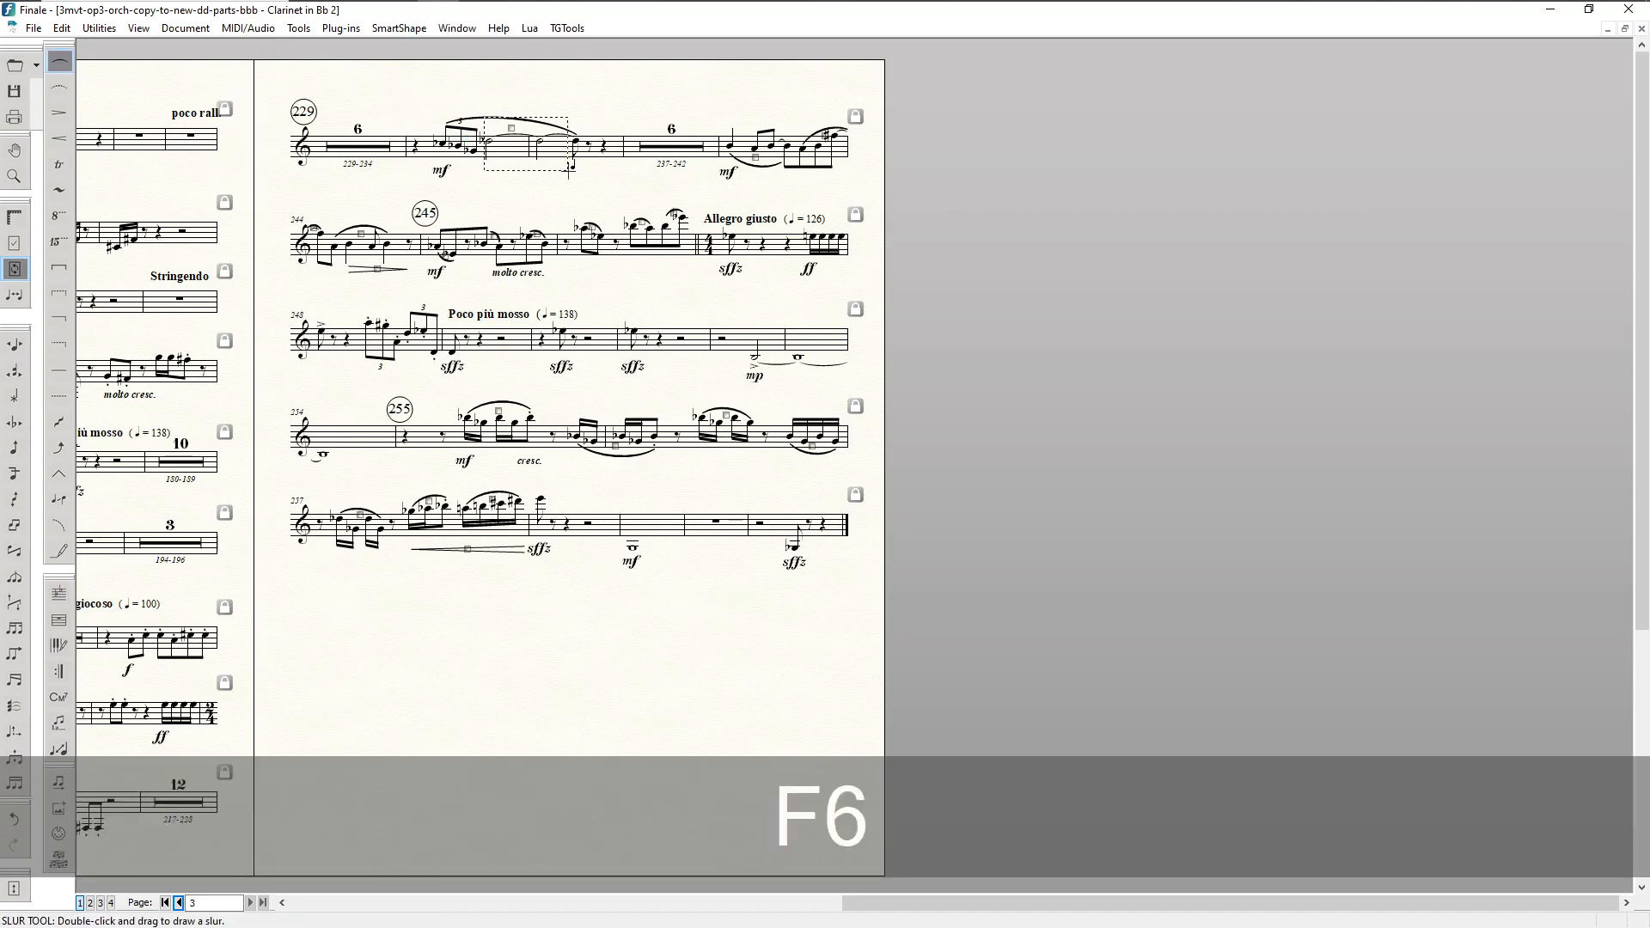
left_click_drag(472, 110, 558, 109)
left_click(616, 104)
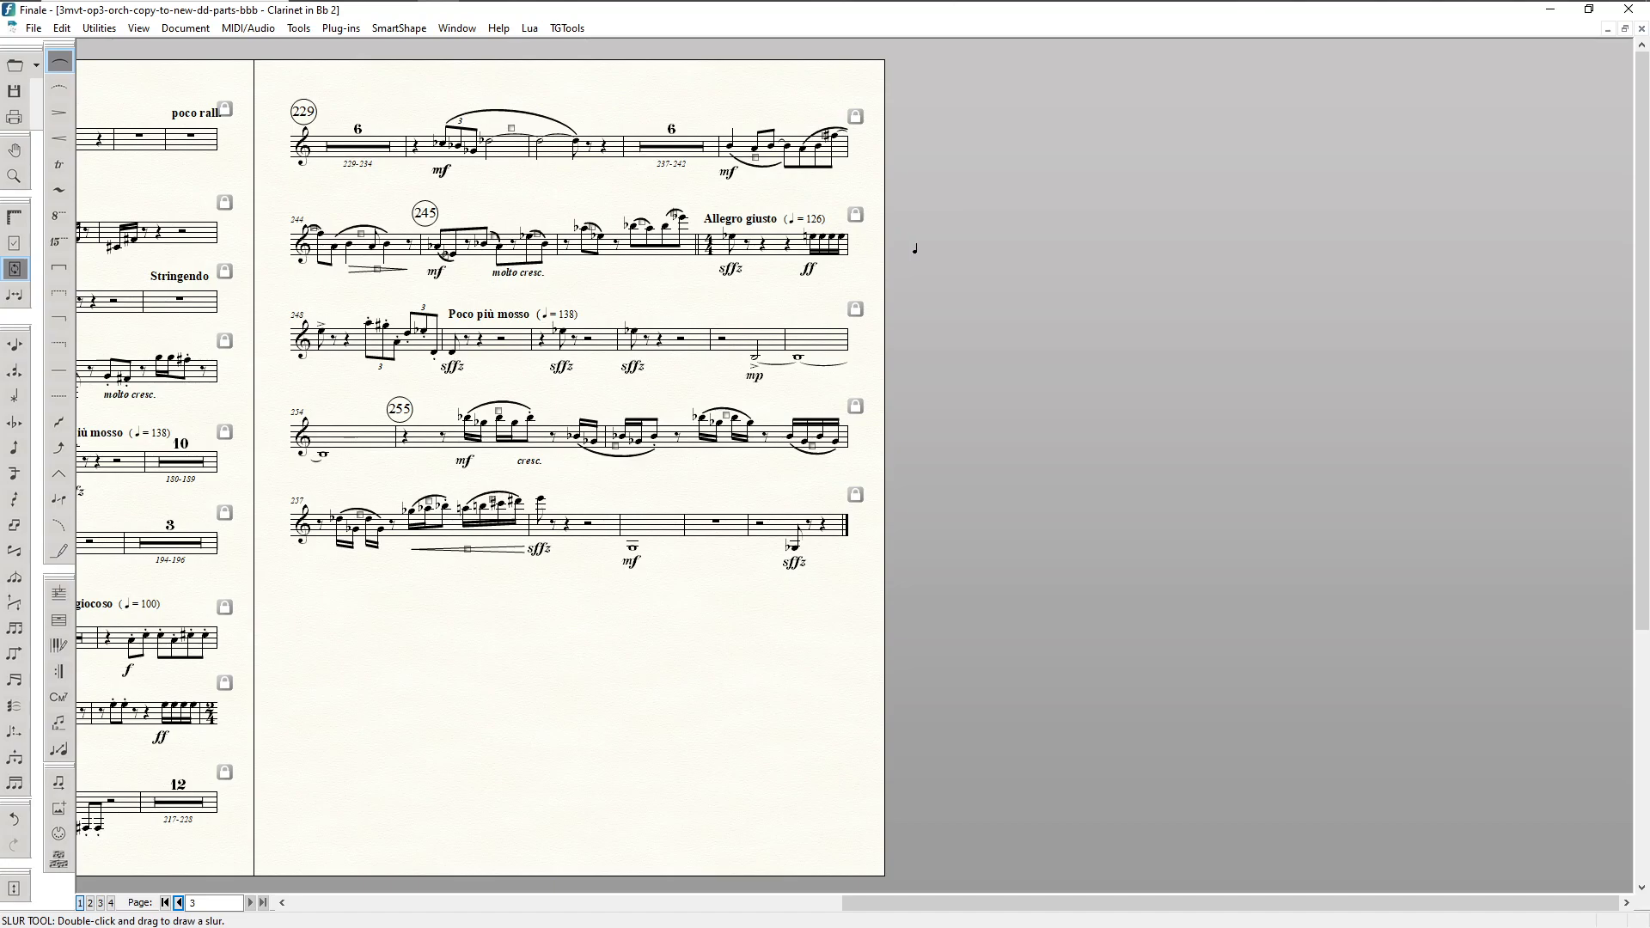
Step: Review the remaining systems on page 3 and return to the lower systems of page 1
scroll(612, 370, "down", 3)
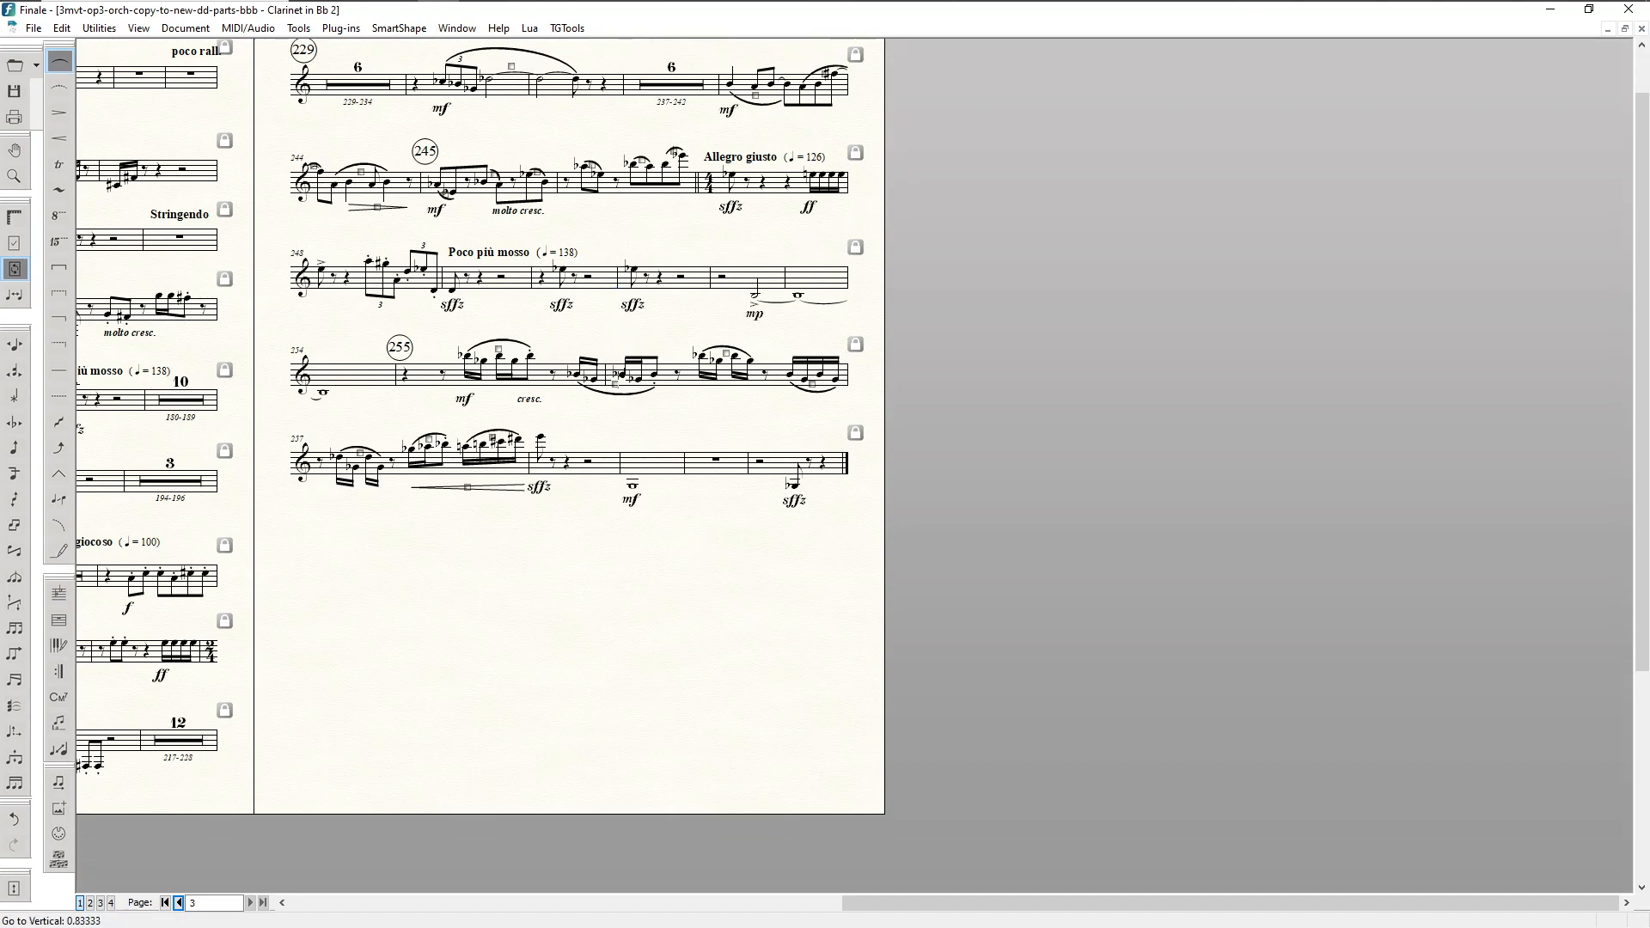
key("F5")
scroll(611, 406, "down", 1)
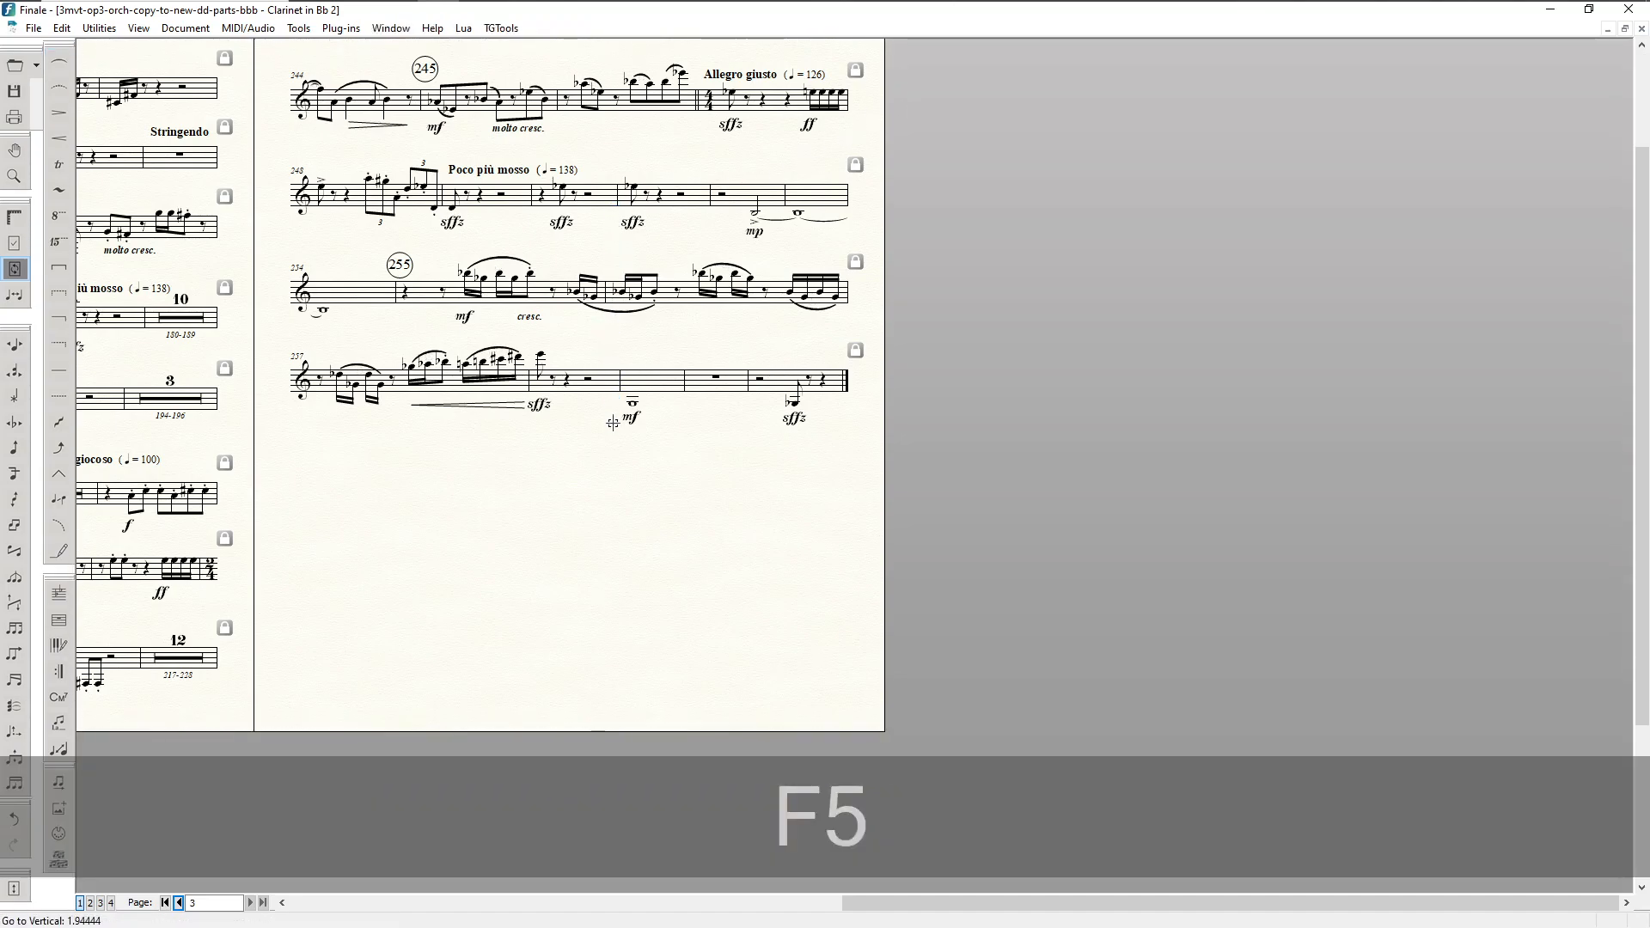
scroll(612, 422, "down", 2)
scroll(611, 423, "up", 3)
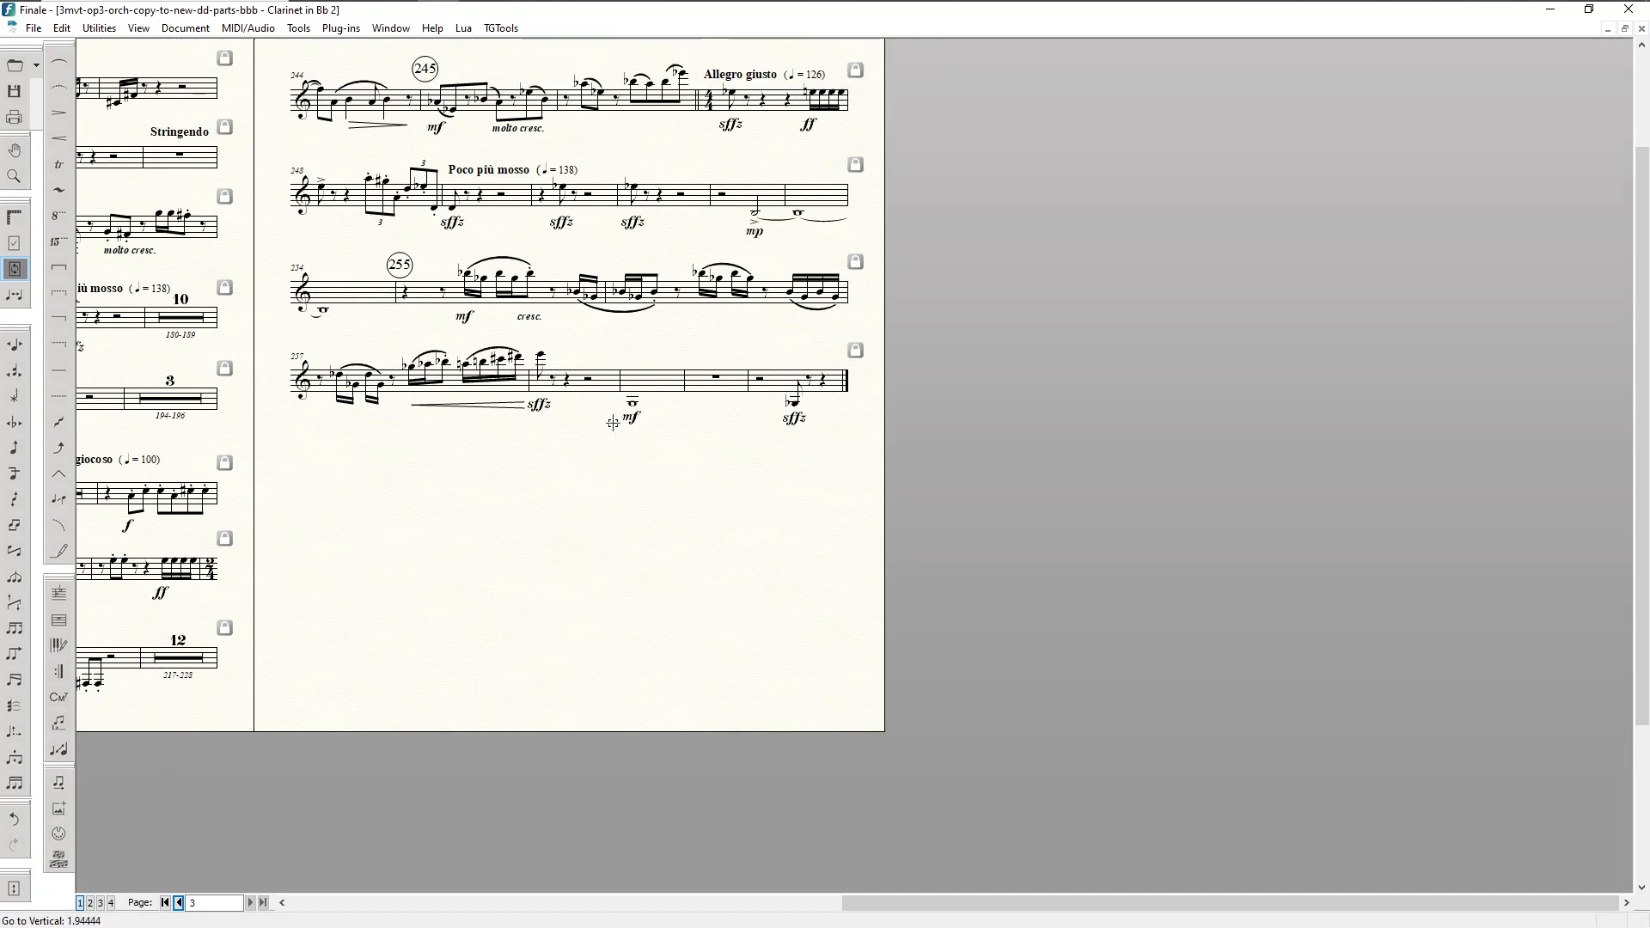
key("Home")
key("Home")
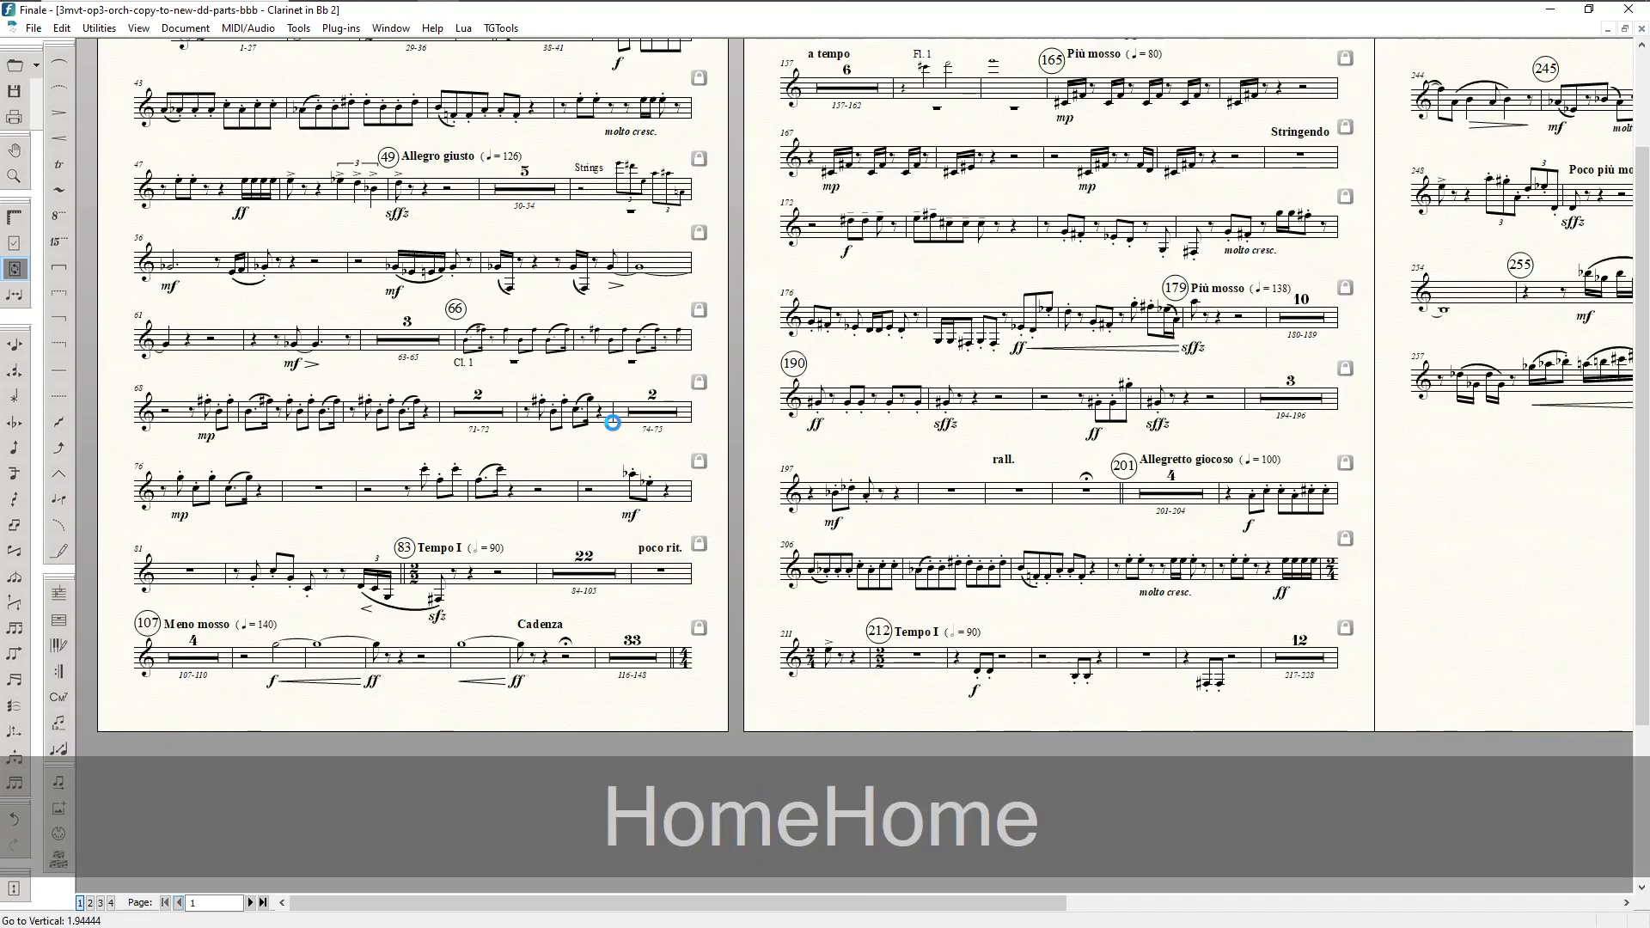
scroll(360, 411, "down", 2)
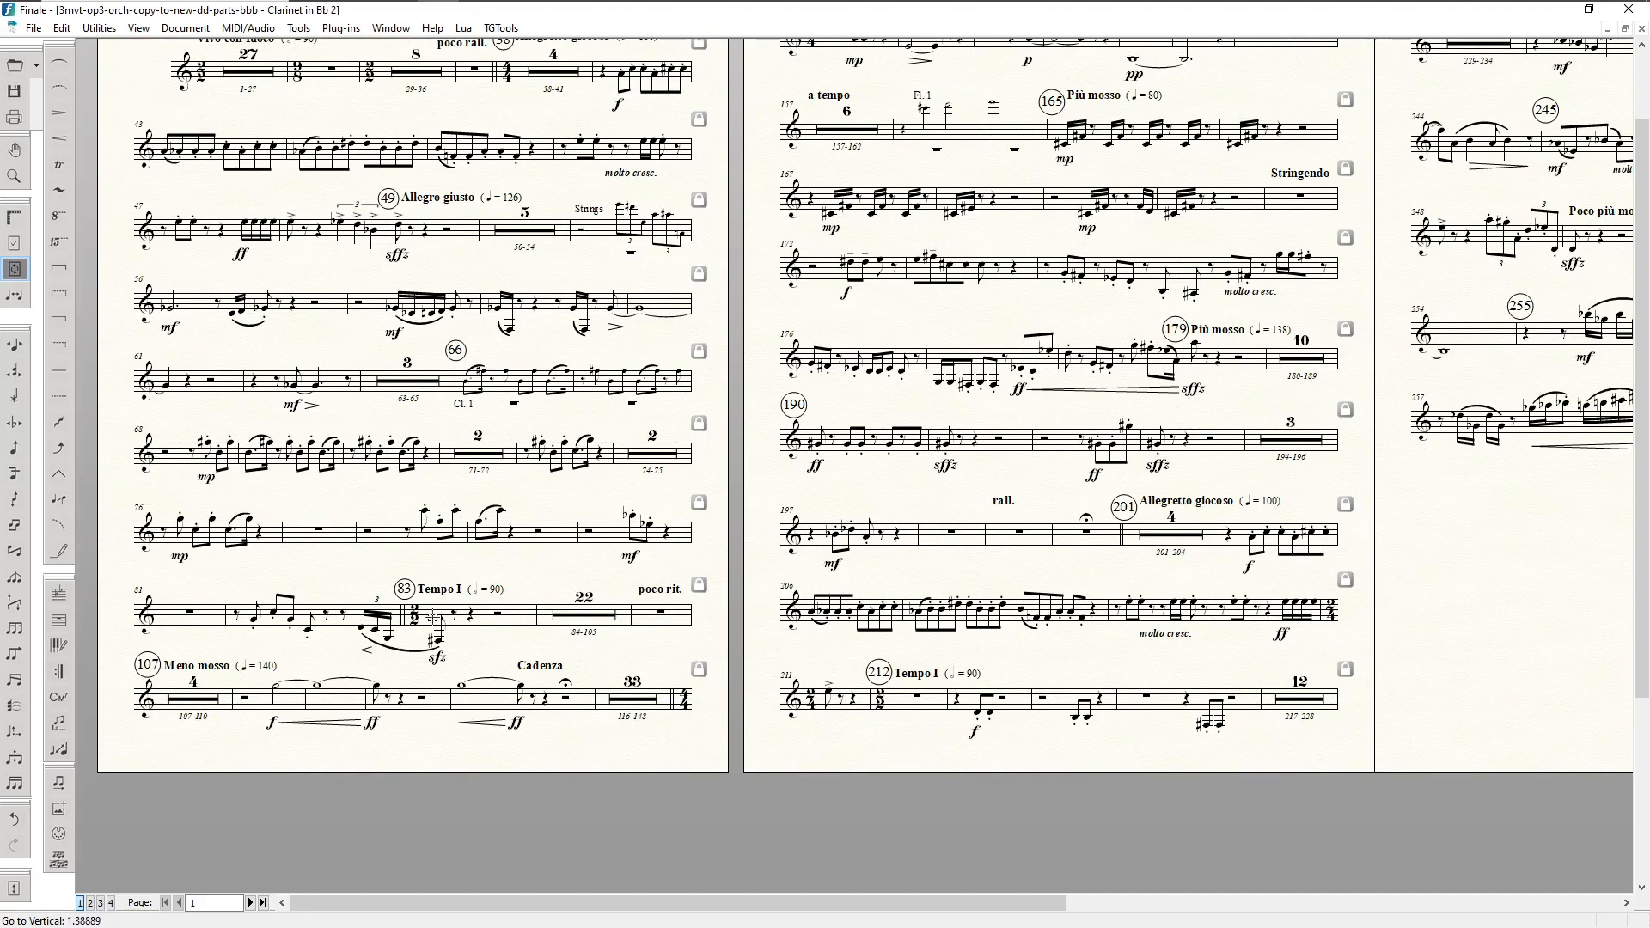
Step: Lower and lengthen the short crescendo hairpin in measure 82, just before rehearsal mark 83
key("F6")
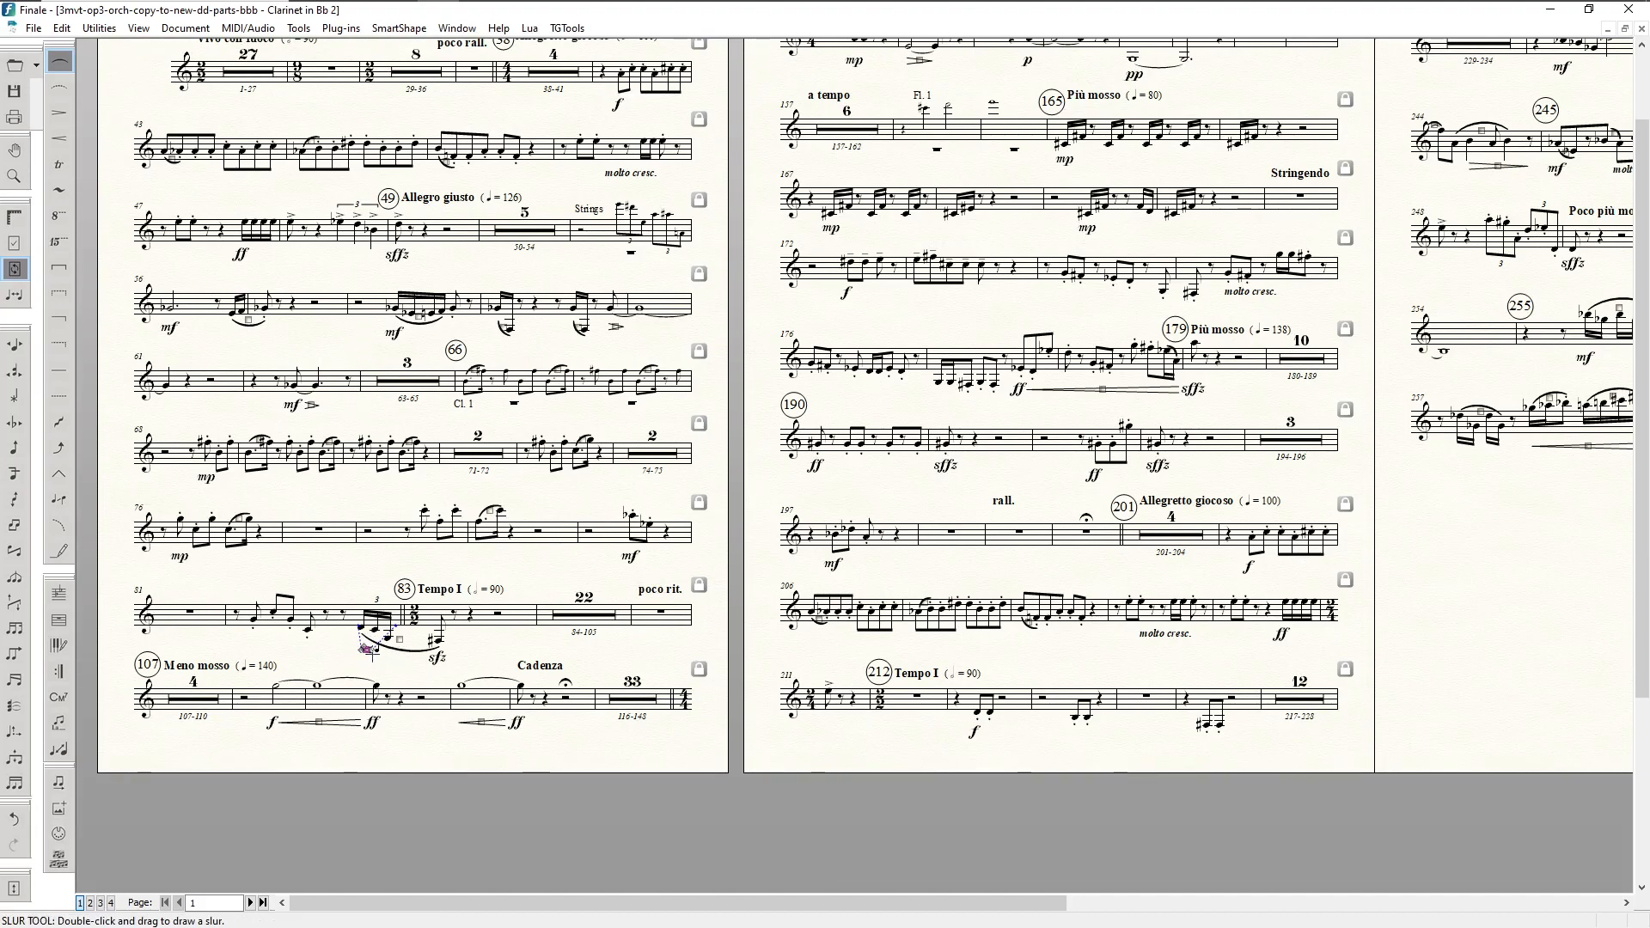
left_click(362, 648)
mouse_move(391, 671)
left_mouse_down()
mouse_move(423, 667)
mouse_move(391, 685)
left_mouse_up()
key("Down")
key("Down")
key("Down")
key("Down")
key("Down")
Step: Compare measure 82 of the Clarinet in Bb 2 part with the Clarinet in Bb 1 and Oboe 2 parts
key("F2")
left_click(337, 613)
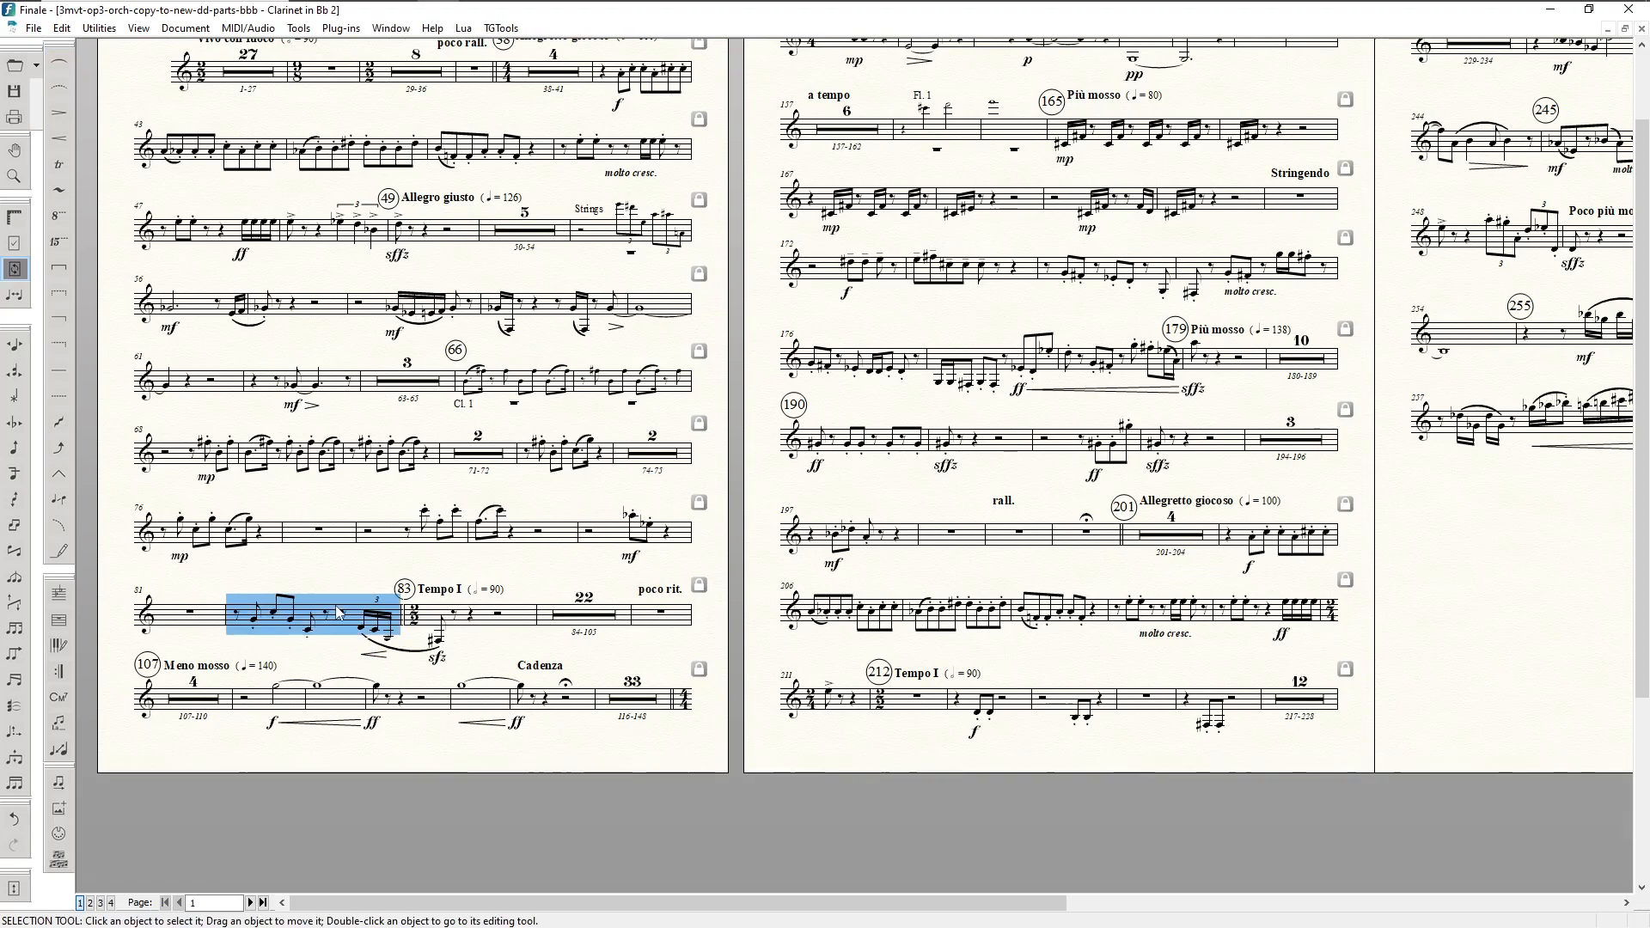
key("ctrl+alt+shift+Page_Up")
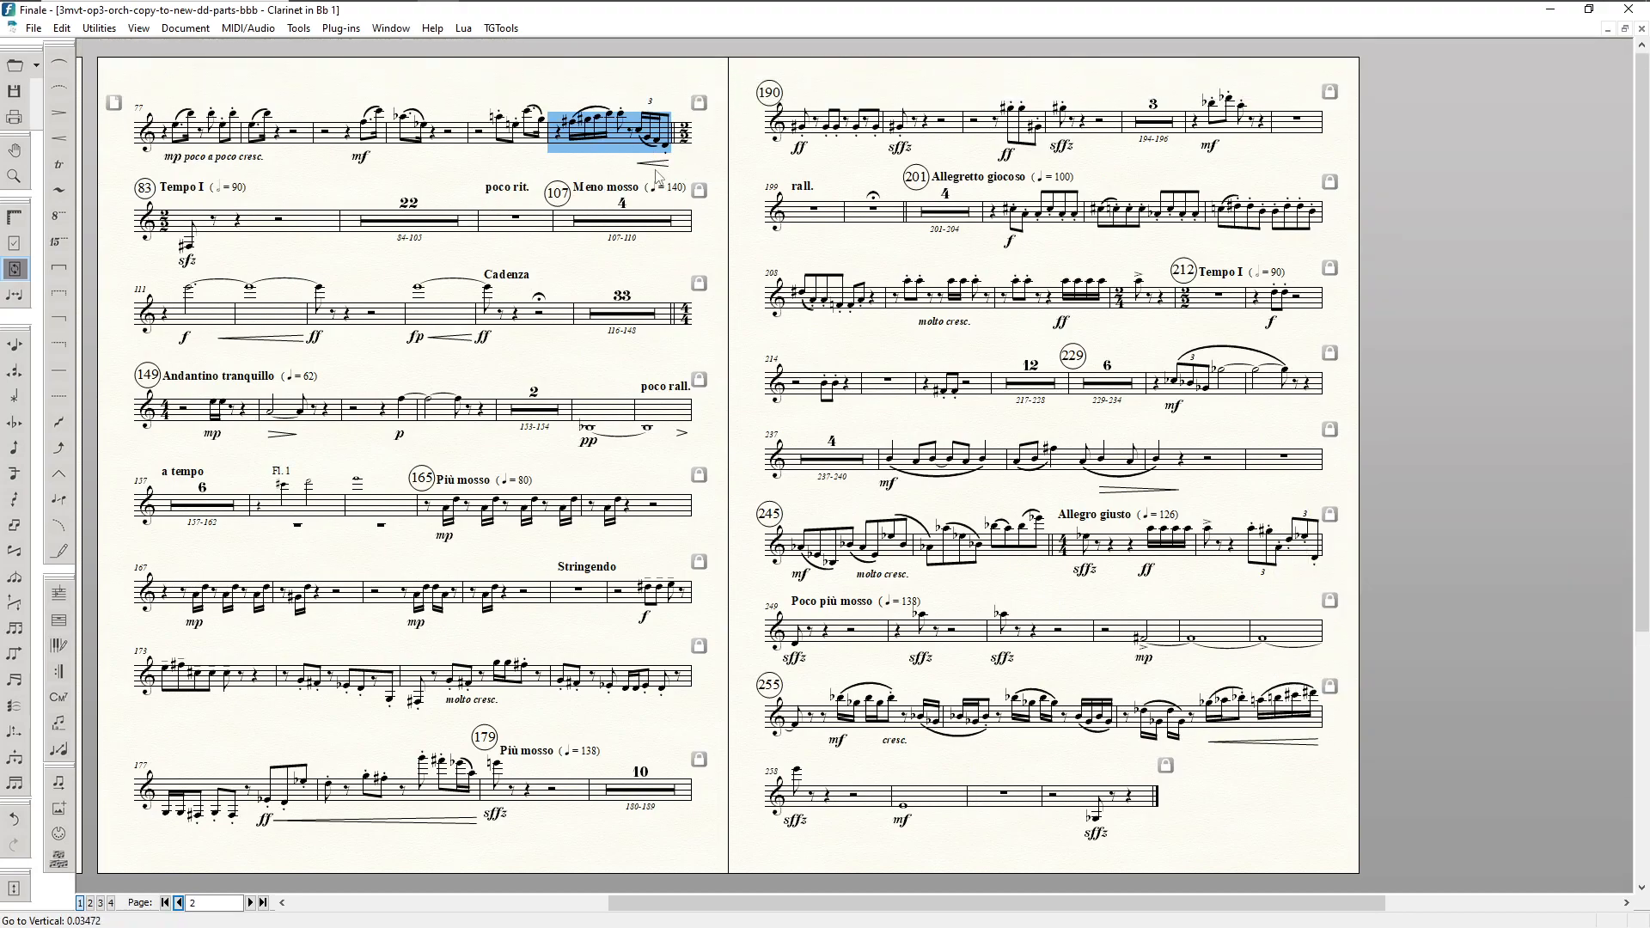
key("ctrl+alt+shift+Page_Down")
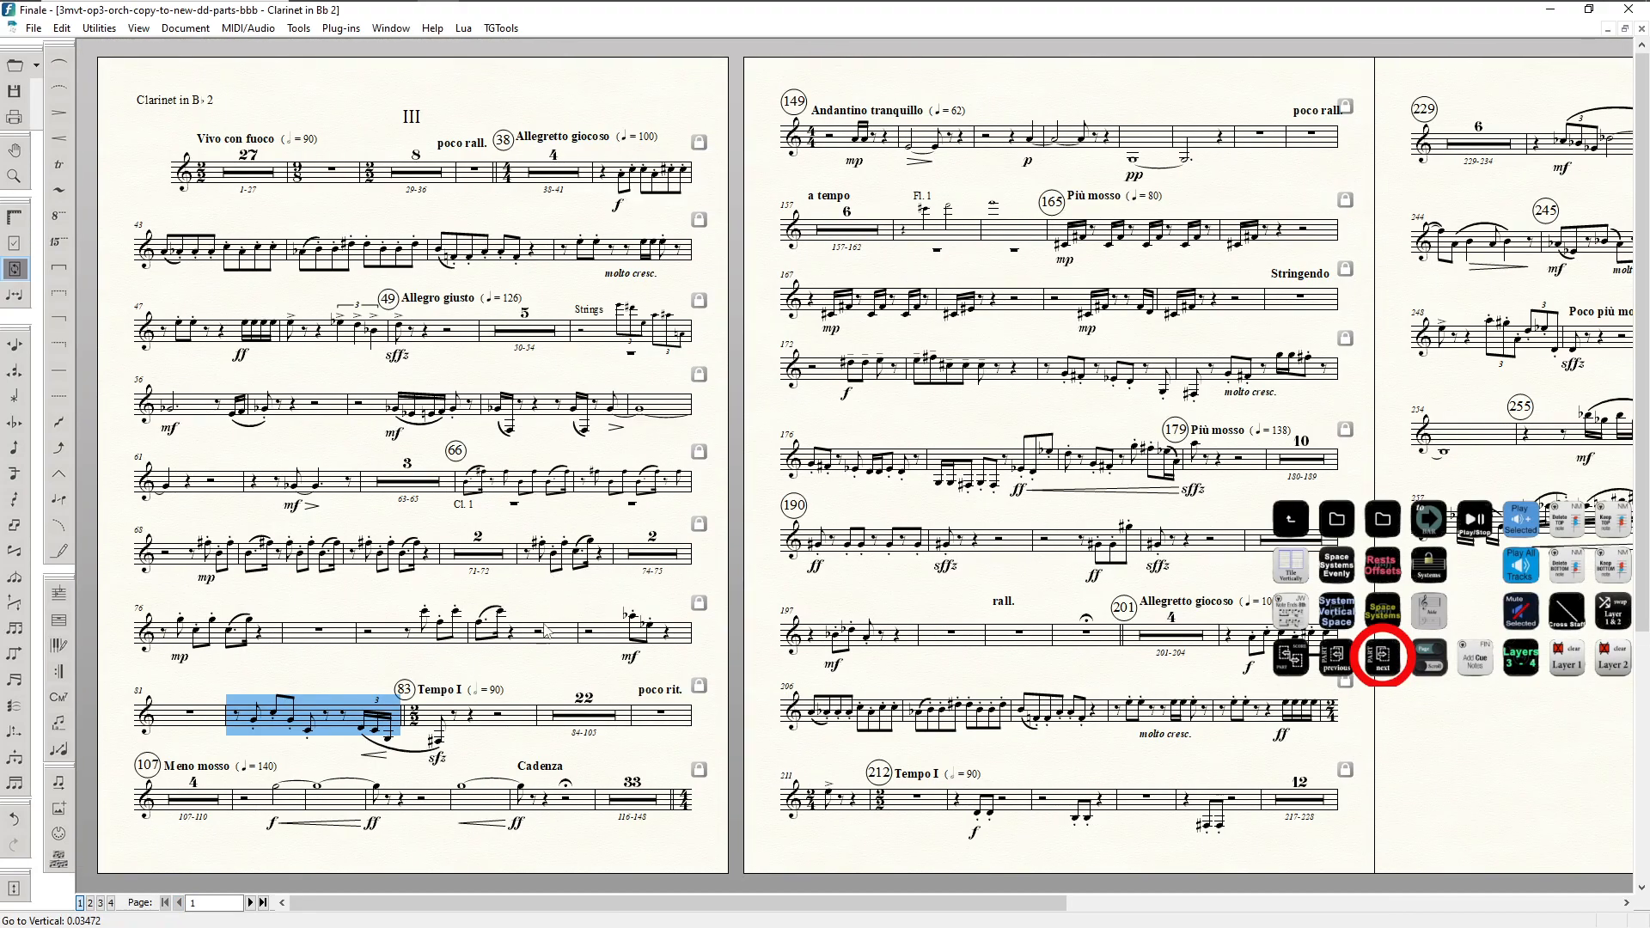
key("ctrl+alt+shift+Page_Up")
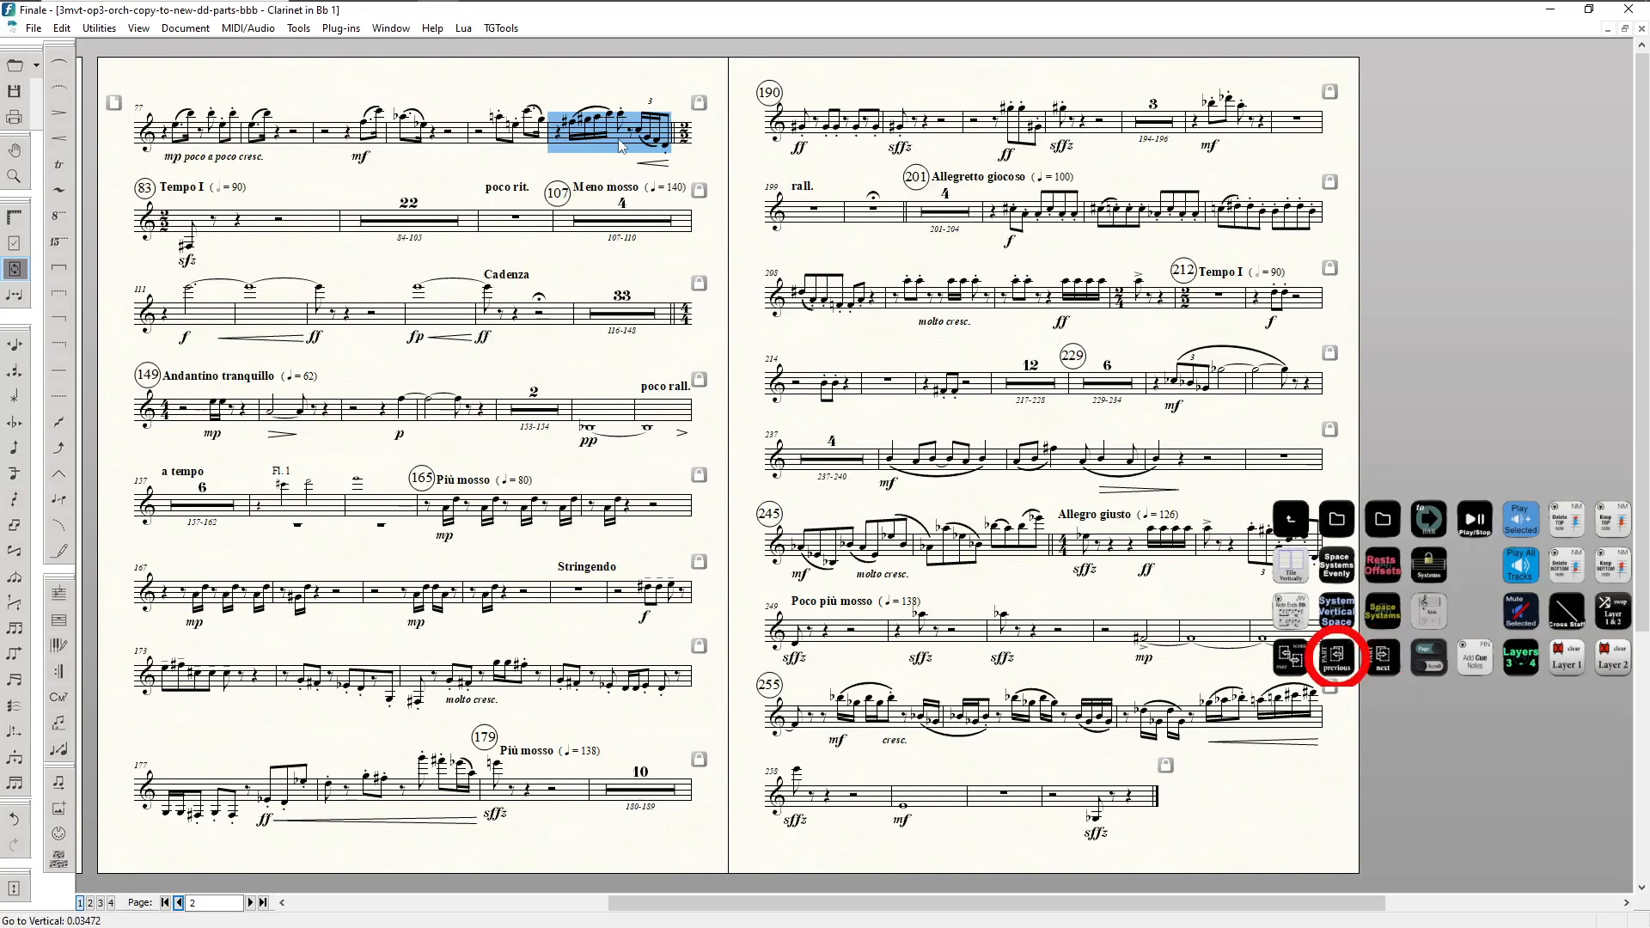
left_click(562, 170)
left_click(587, 136)
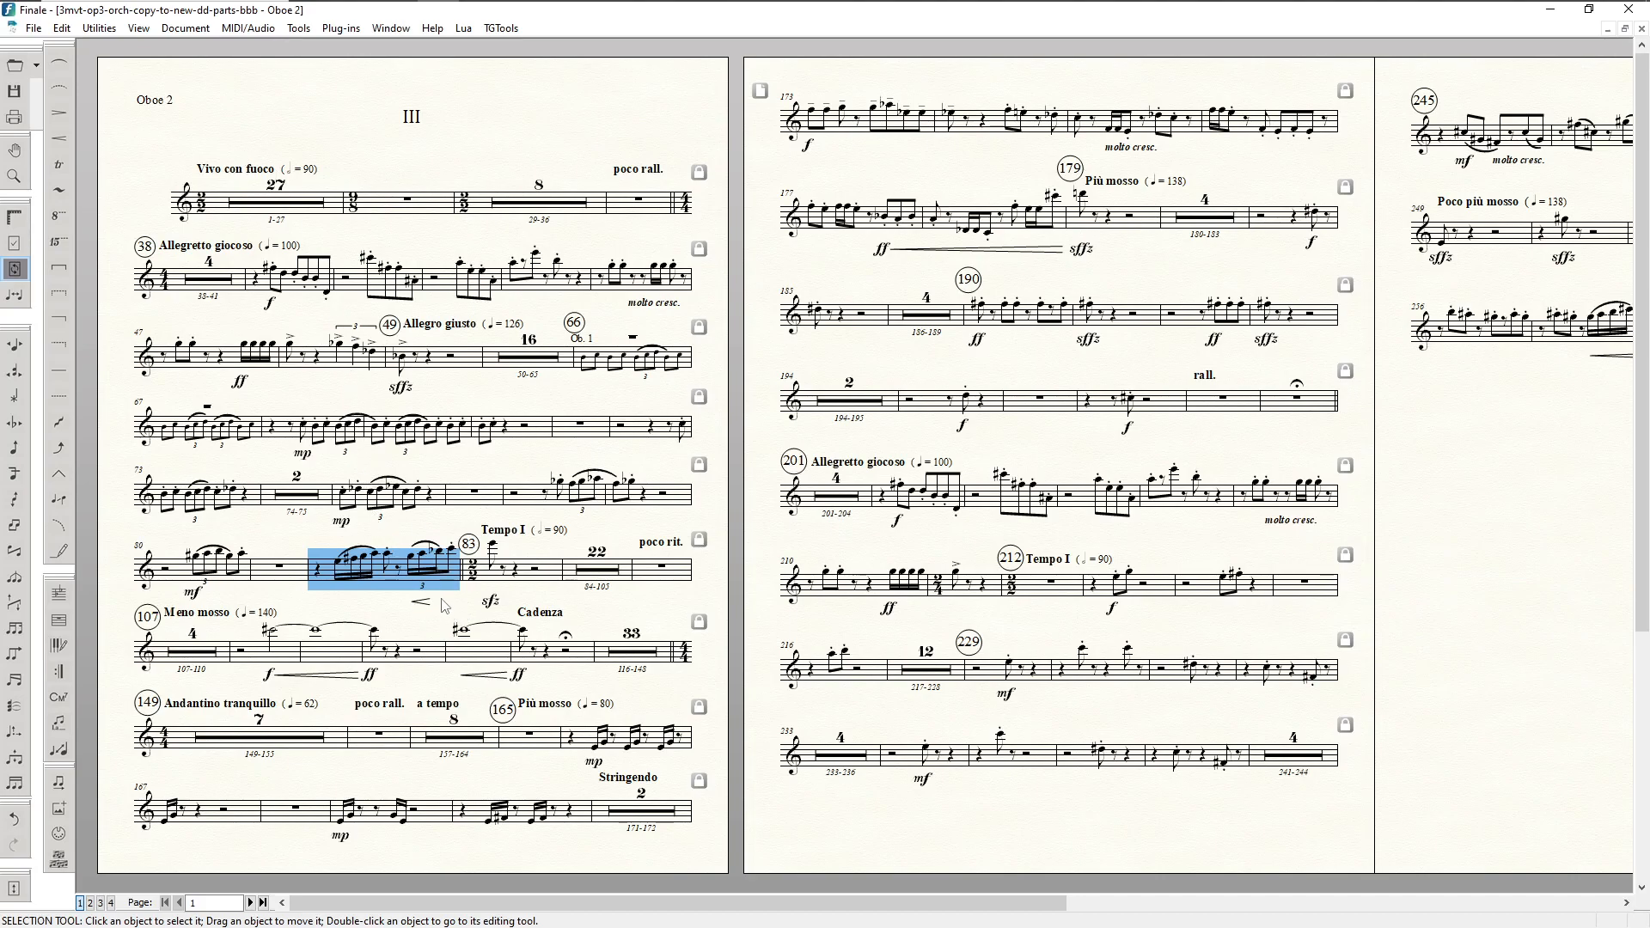
Step: Lengthen the crescendo hairpin in measure 82 of the Oboe 2 part toward the barline
key("F6")
left_click_drag(401, 587, 444, 614)
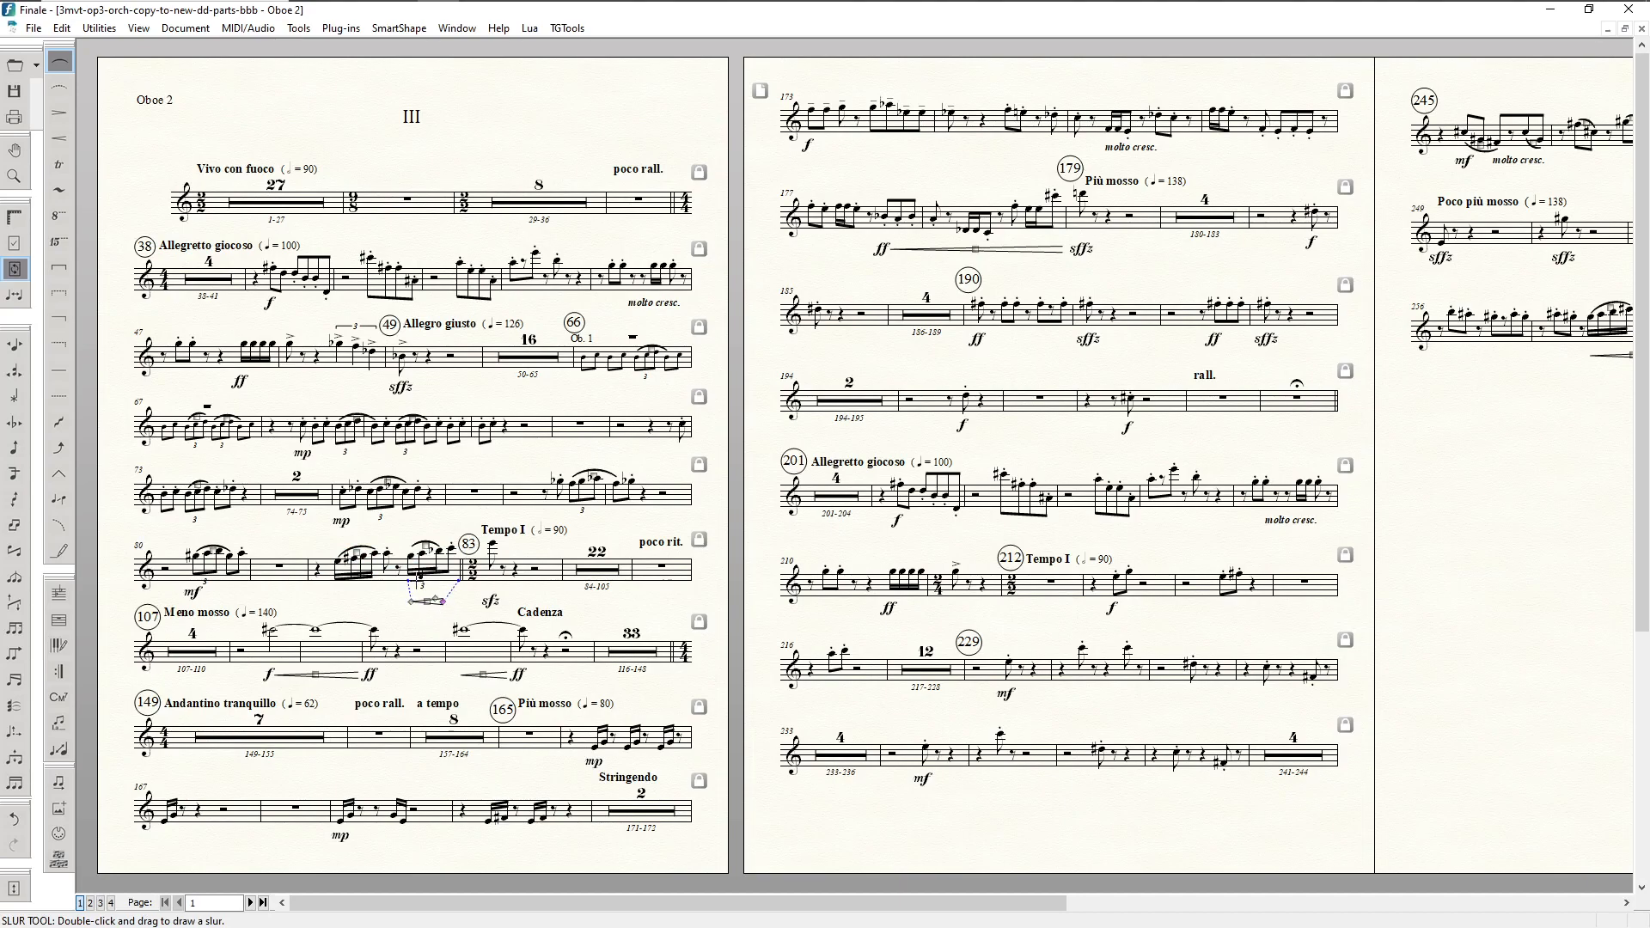
left_click(464, 591)
Step: Check the passage before measure 83 in the Oboe 1 and Flute 2 / Piccolo parts and return to Clarinet in Bb 1
key("ctrl+alt+comma")
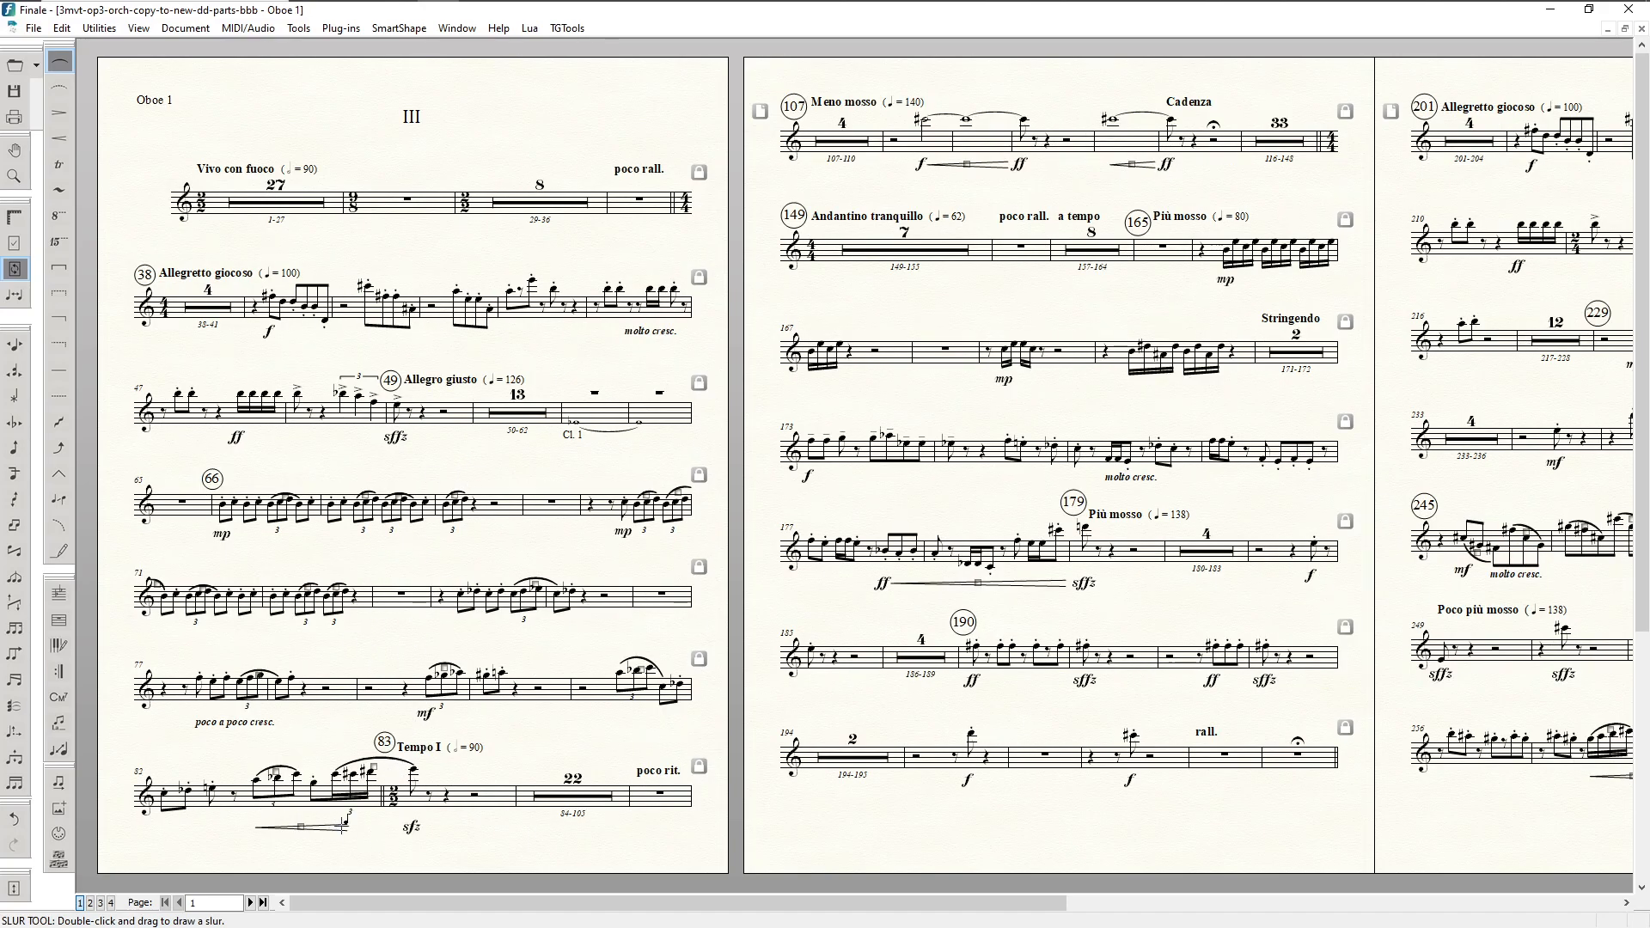
key("ctrl+alt+comma")
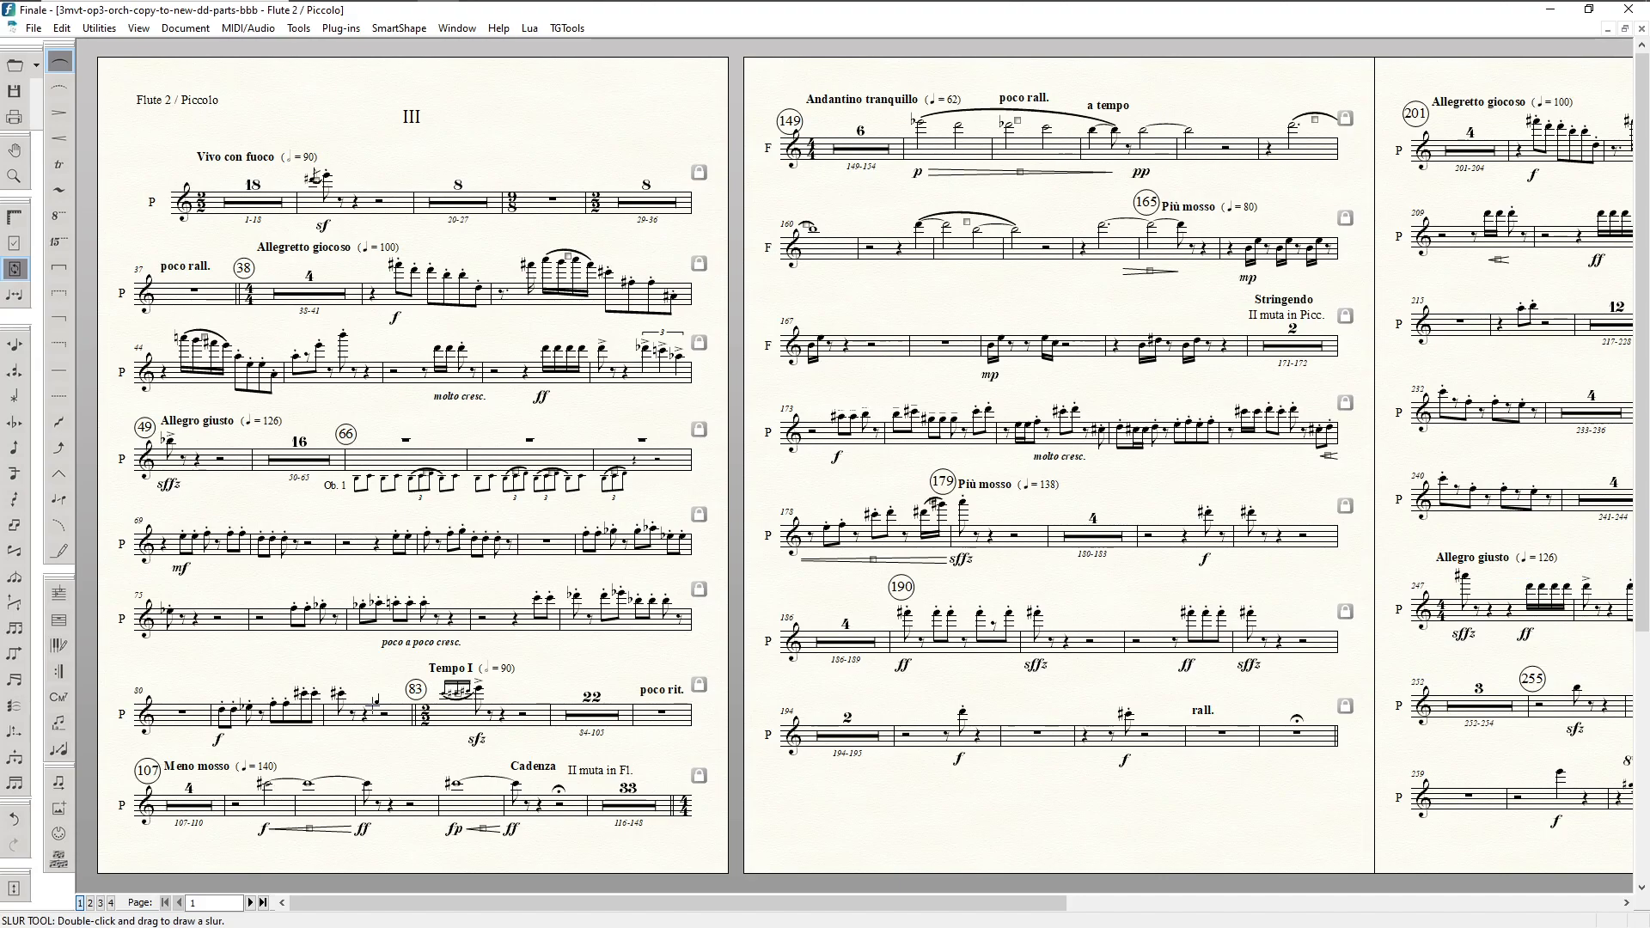
key("ctrl+alt+period")
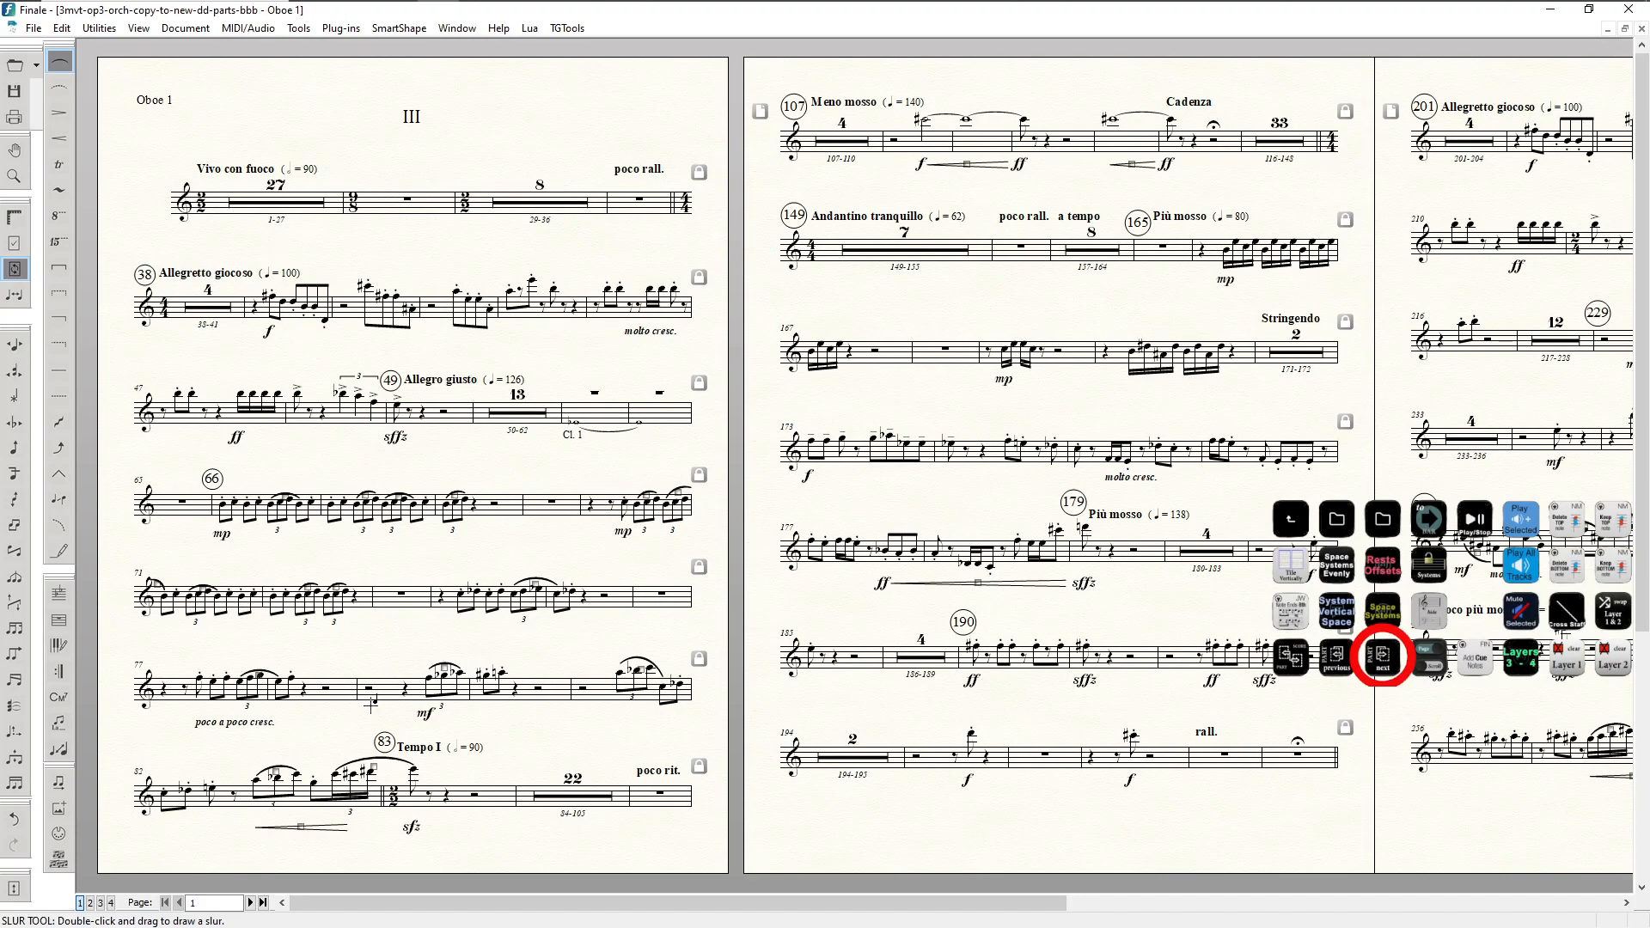
key("ctrl+alt+period")
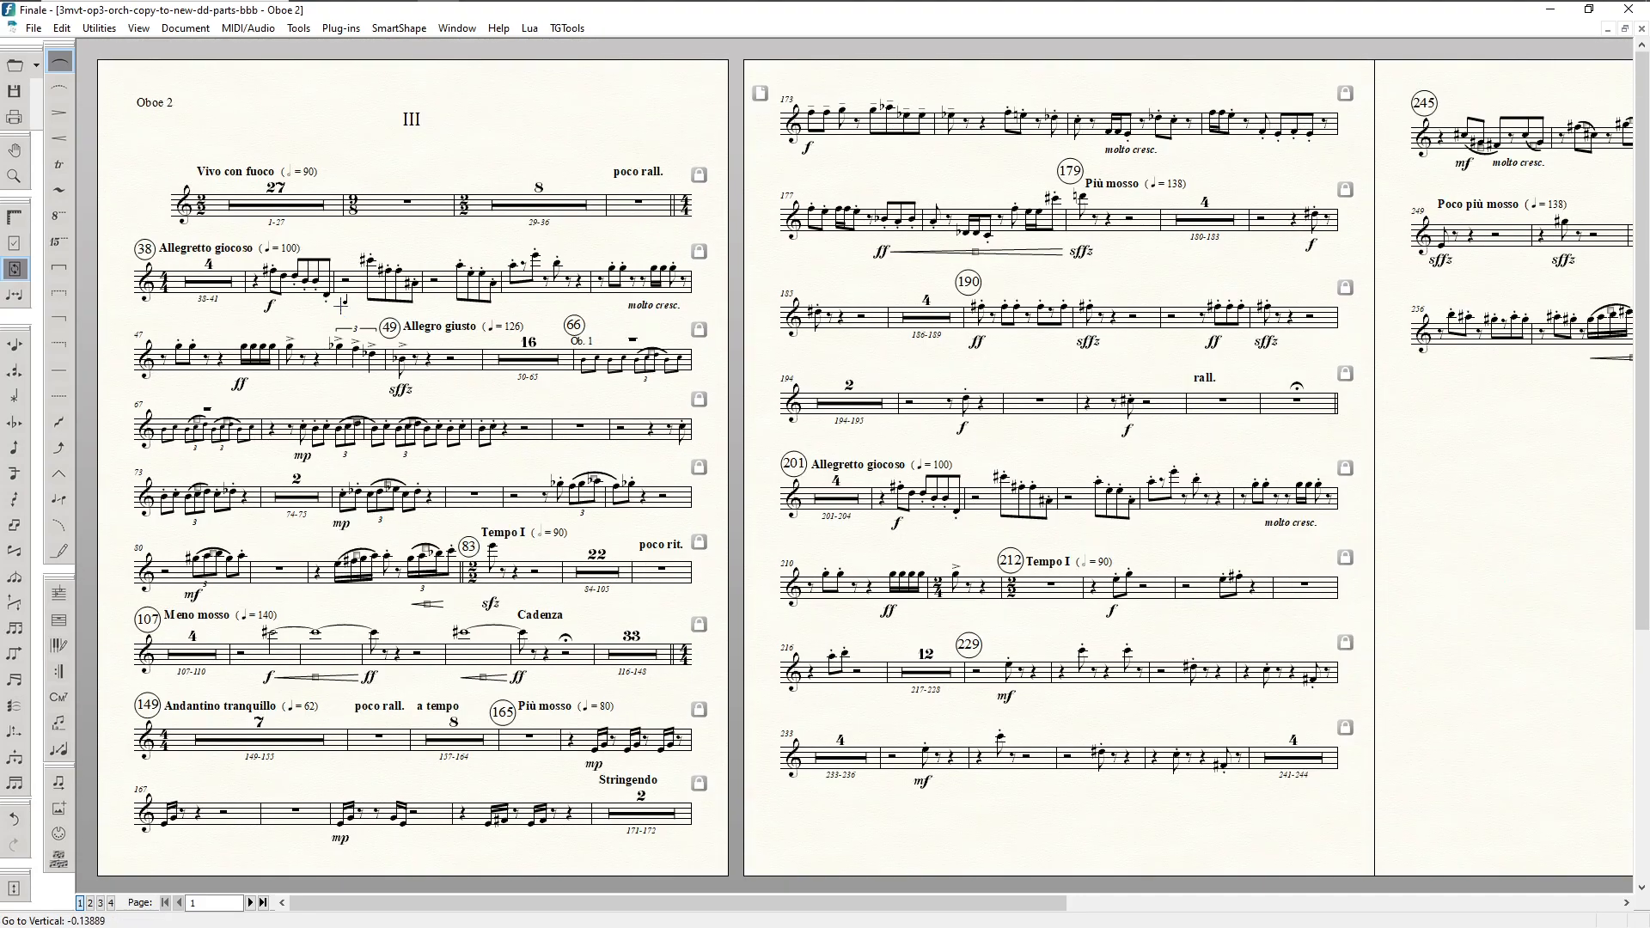
key("ctrl+alt+period")
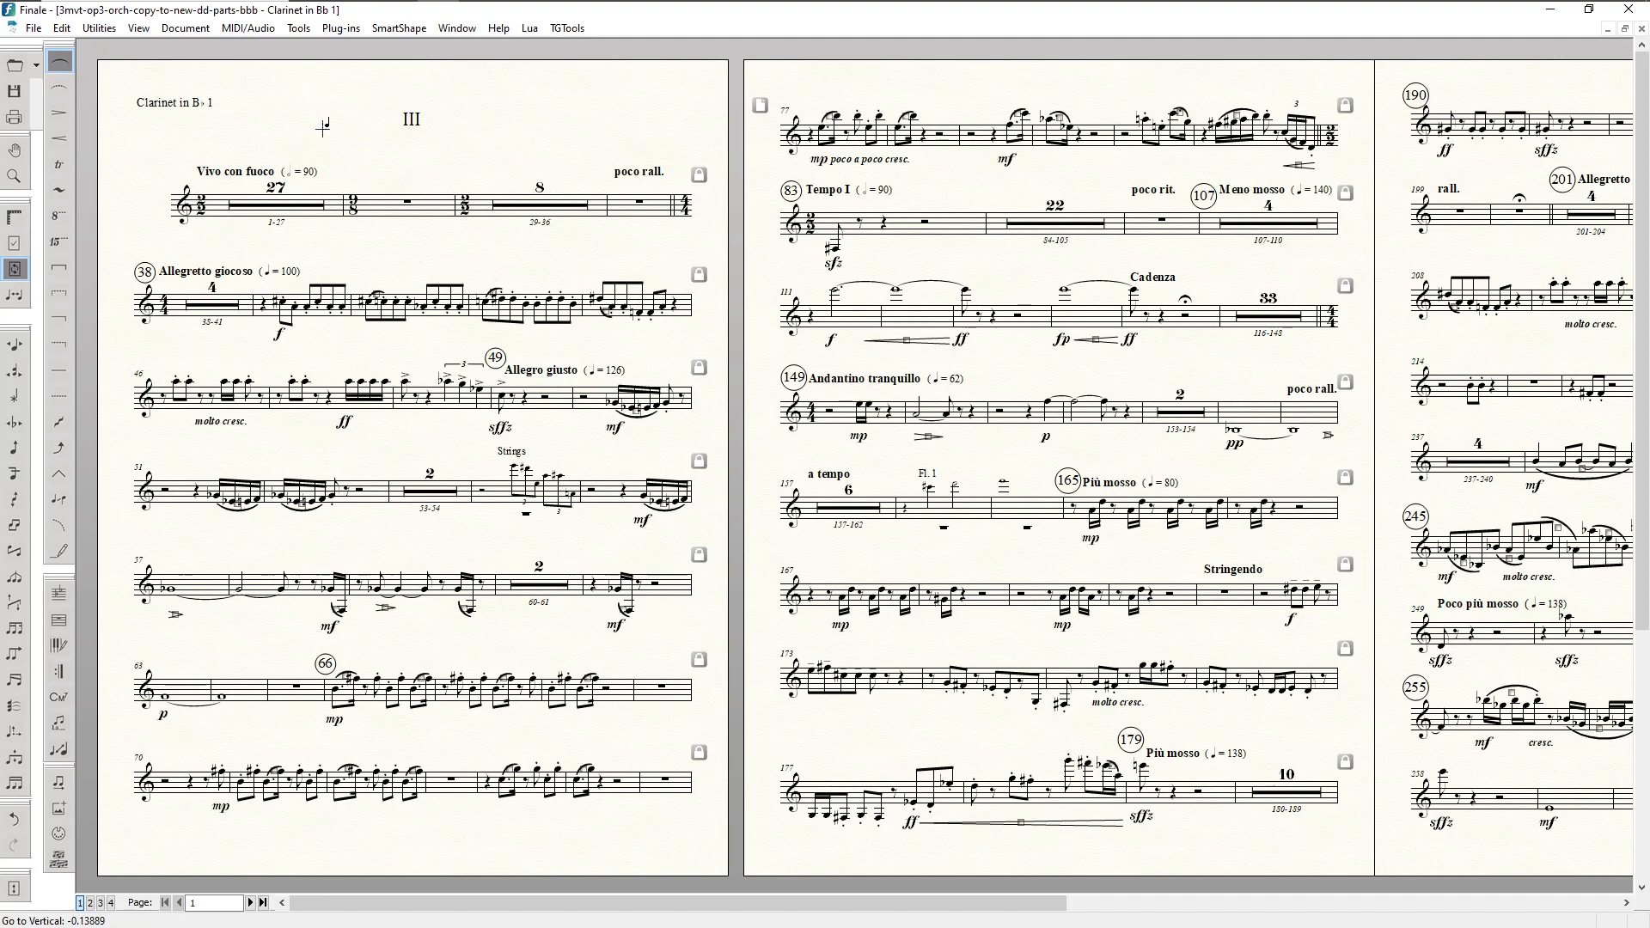
Step: Move the "Fl. 1" cue label in the Clarinet in Bb 2 part to just before the cue notes following measures 157–162
key("ctrl+alt+period")
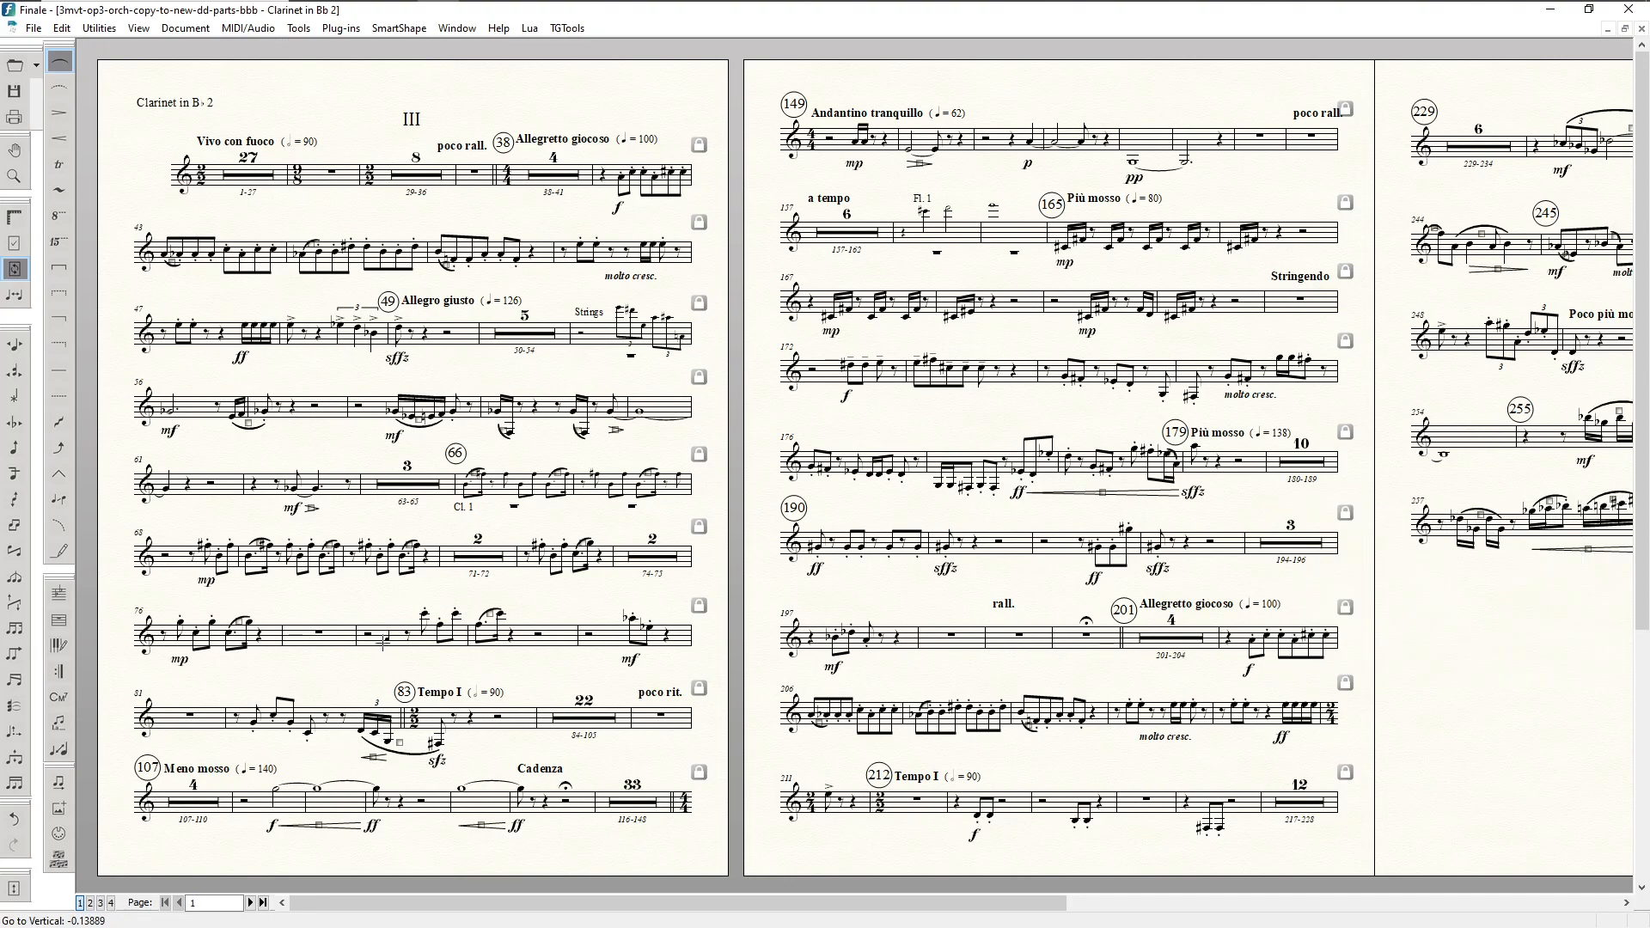
scroll(404, 540, "down", 1)
scroll(404, 533, "up", 2)
key("F5")
scroll(709, 564, "down", 2)
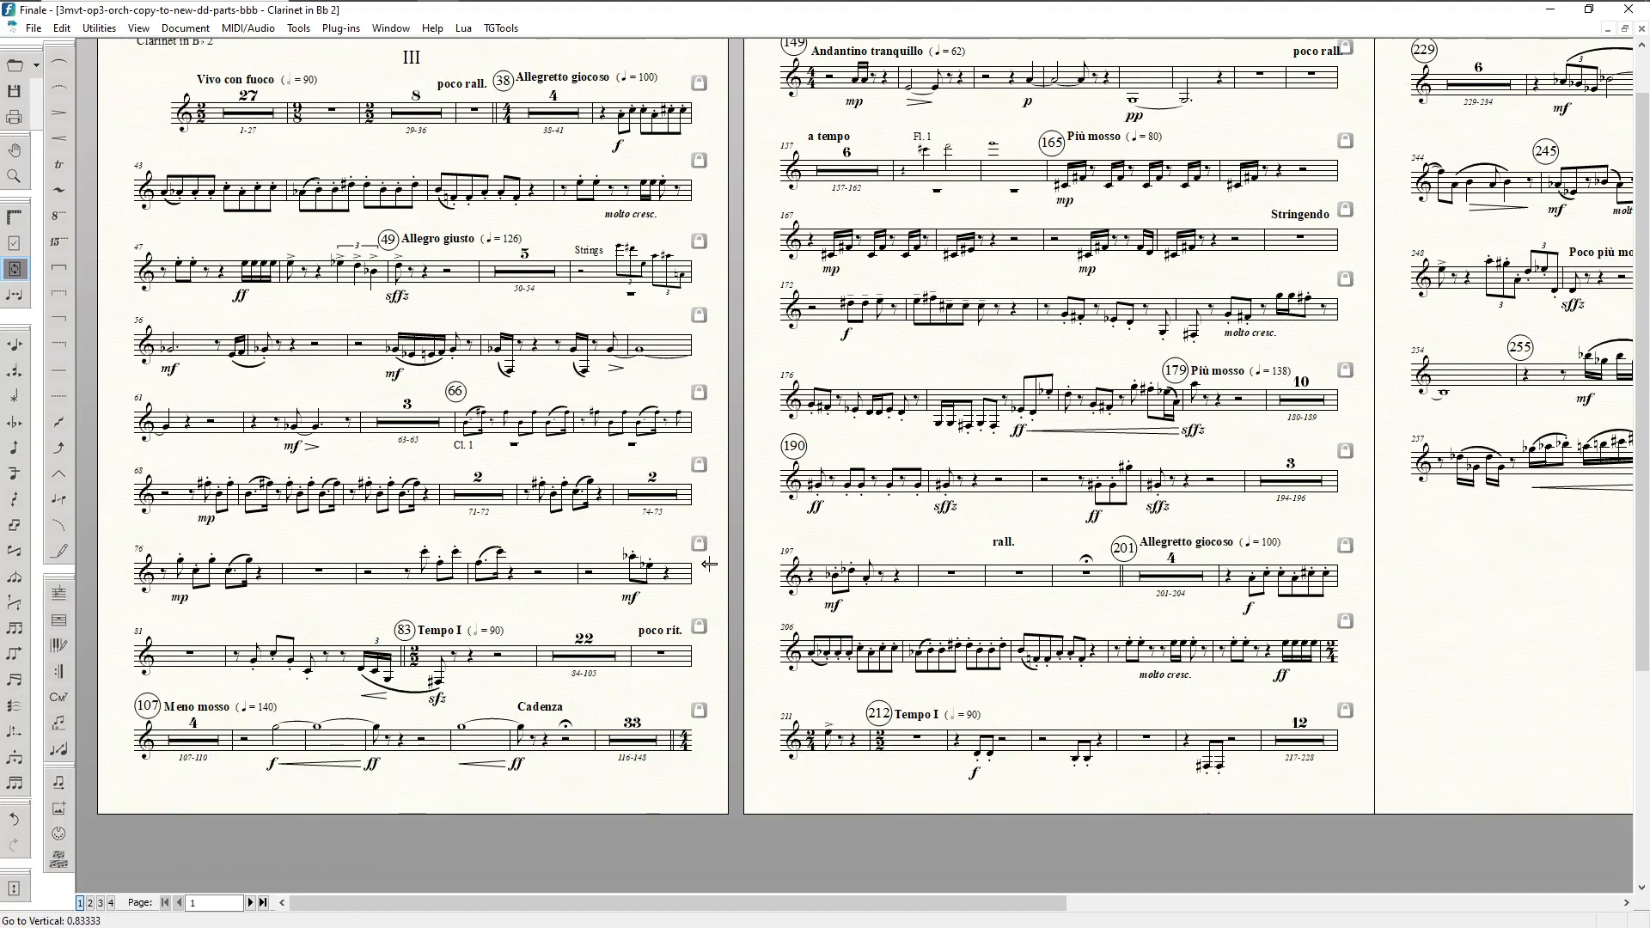
scroll(709, 564, "up", 2)
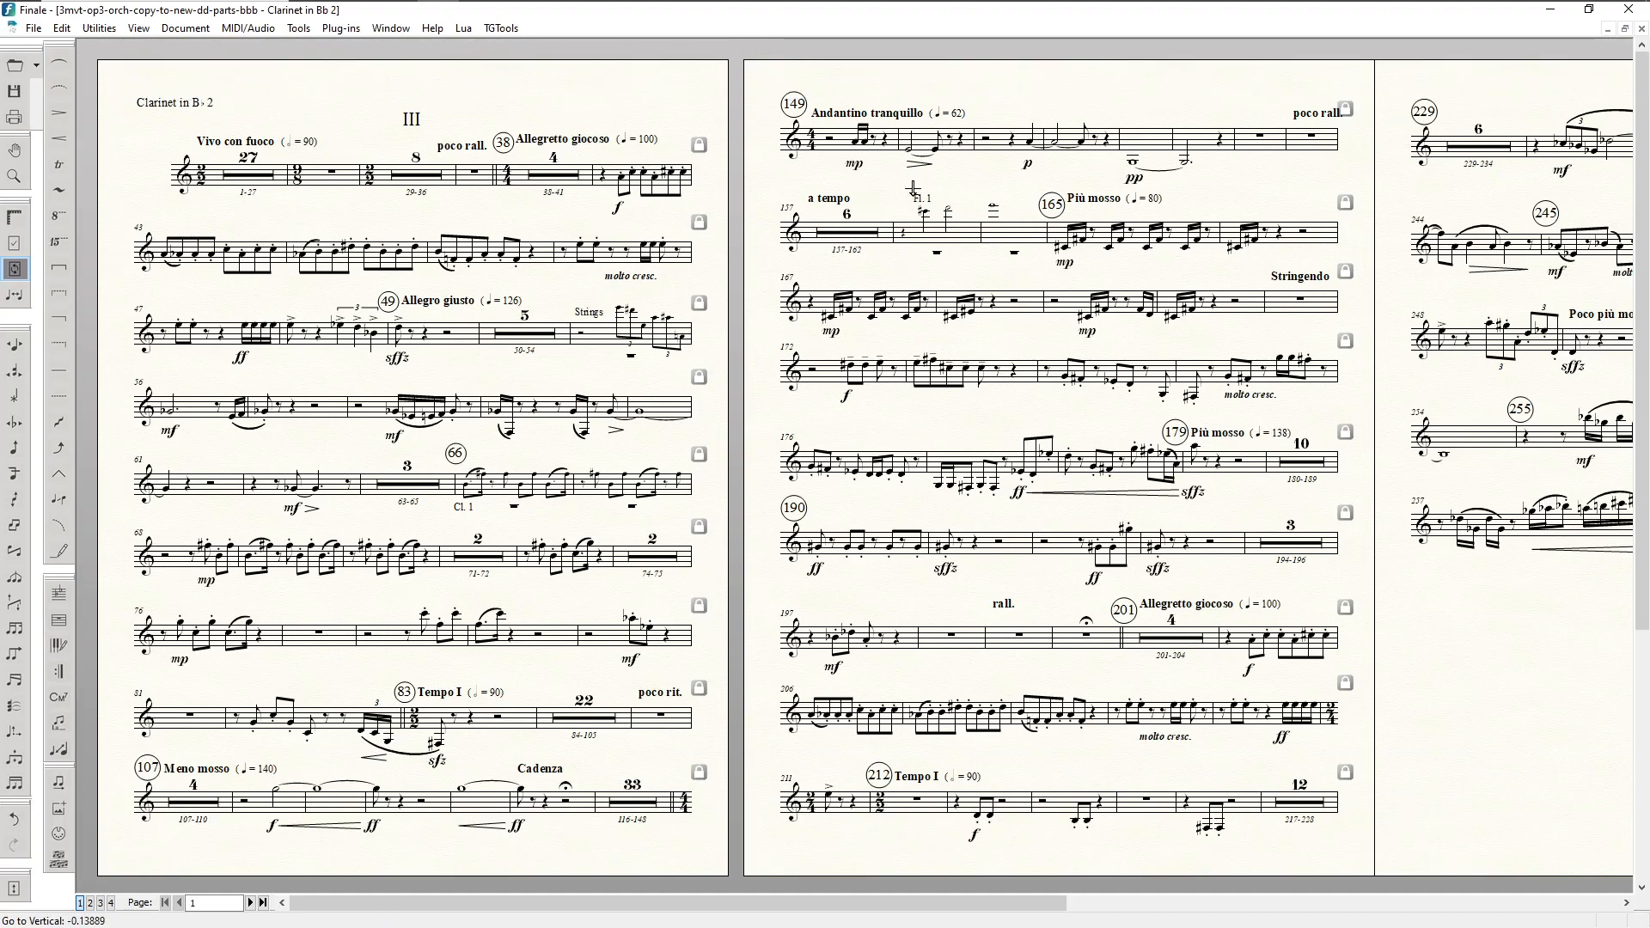
key("F8")
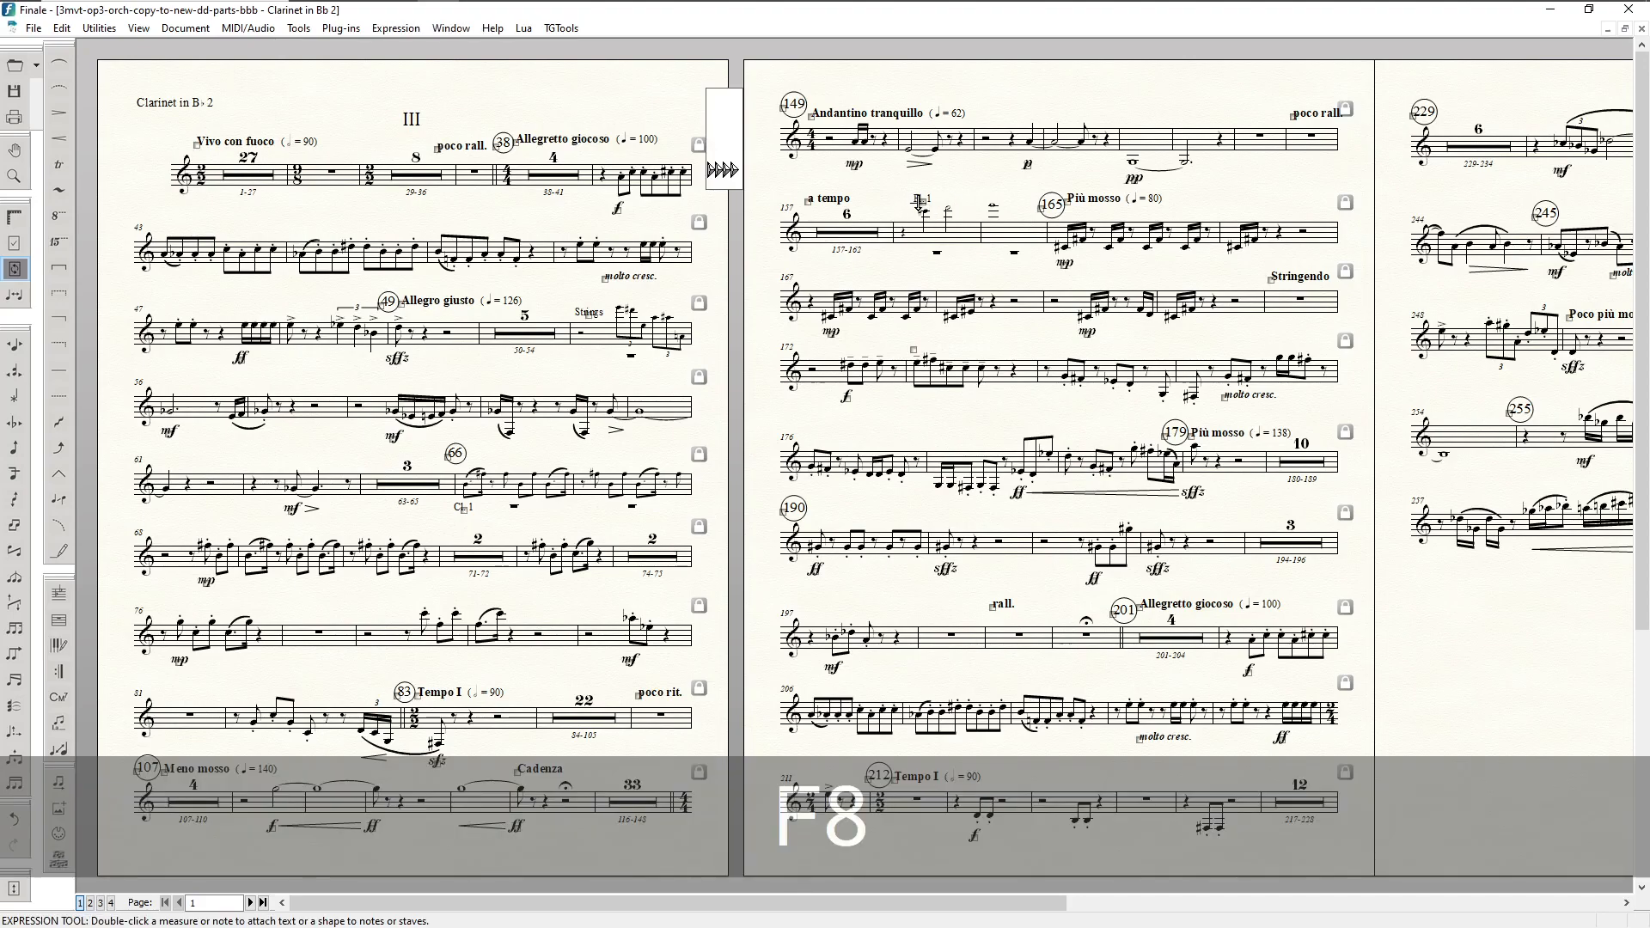
left_click_drag(924, 203, 899, 209)
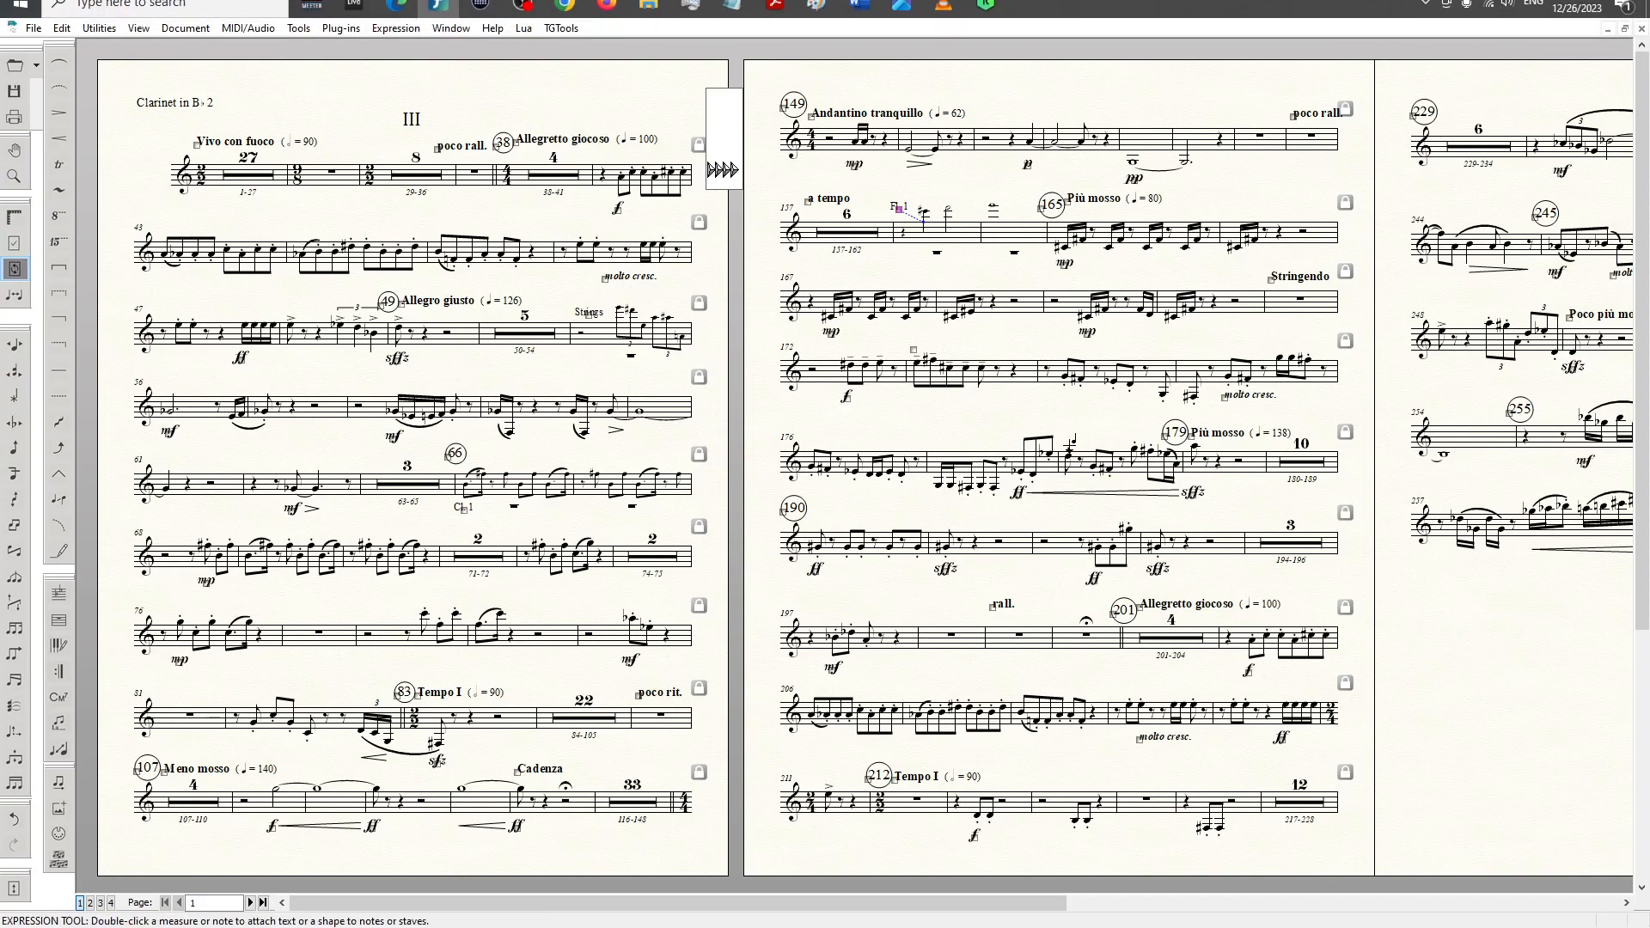
Step: Open the Bassoon 1 part and look through its layout from page 2 onward
key("ctrl+alt+period")
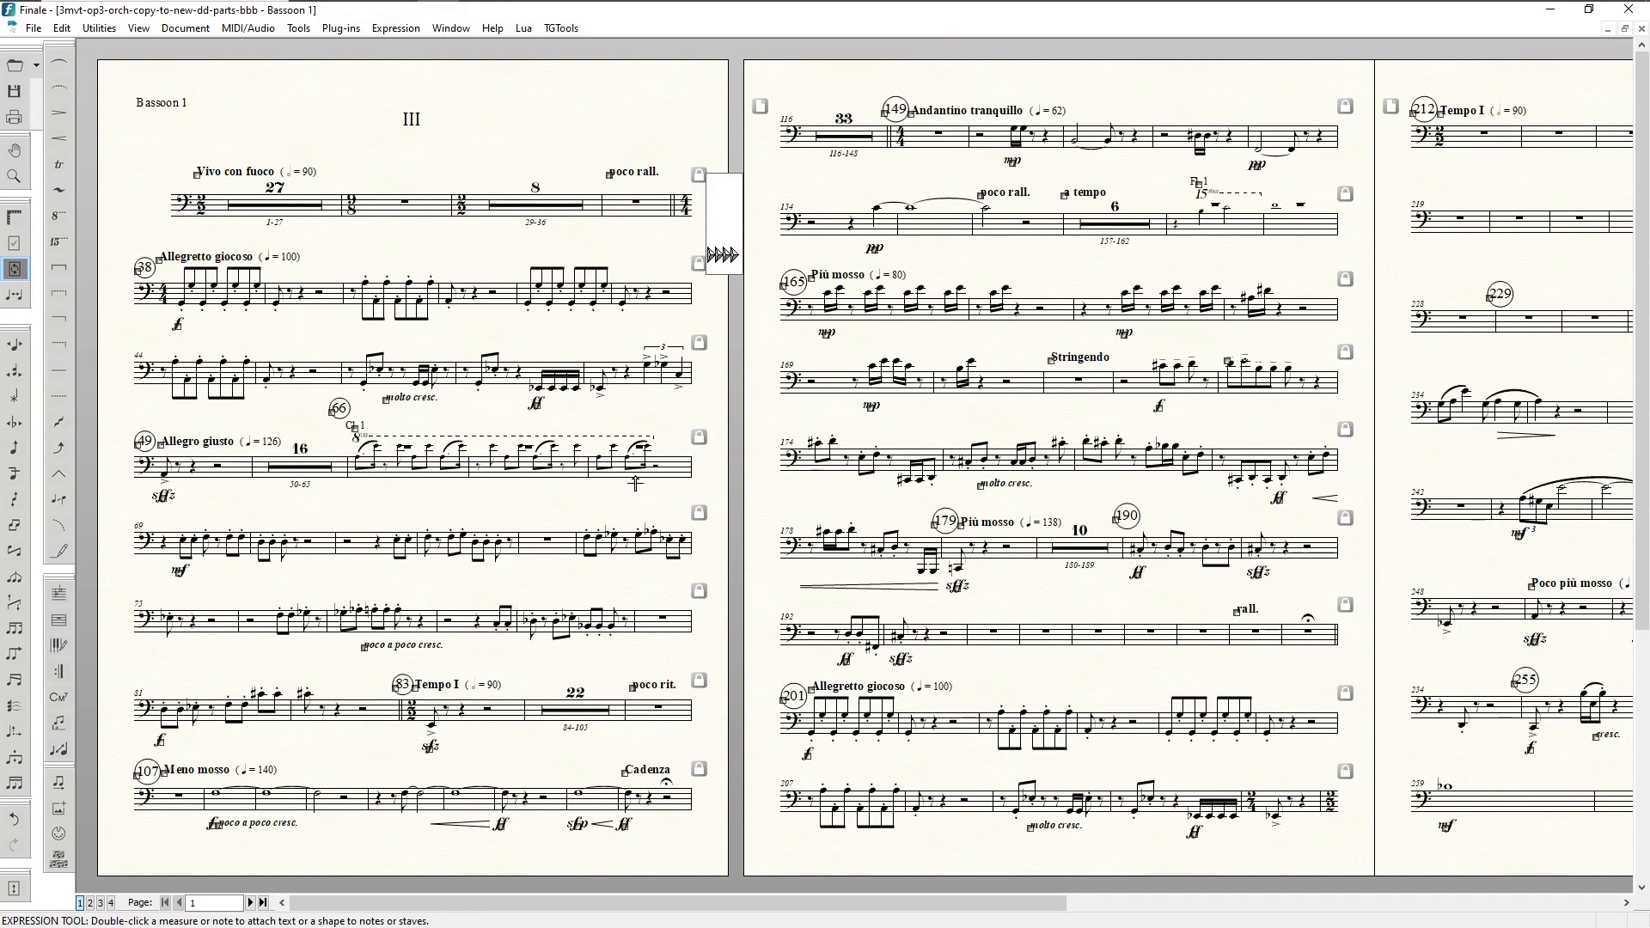
scroll(635, 488, "down", 1)
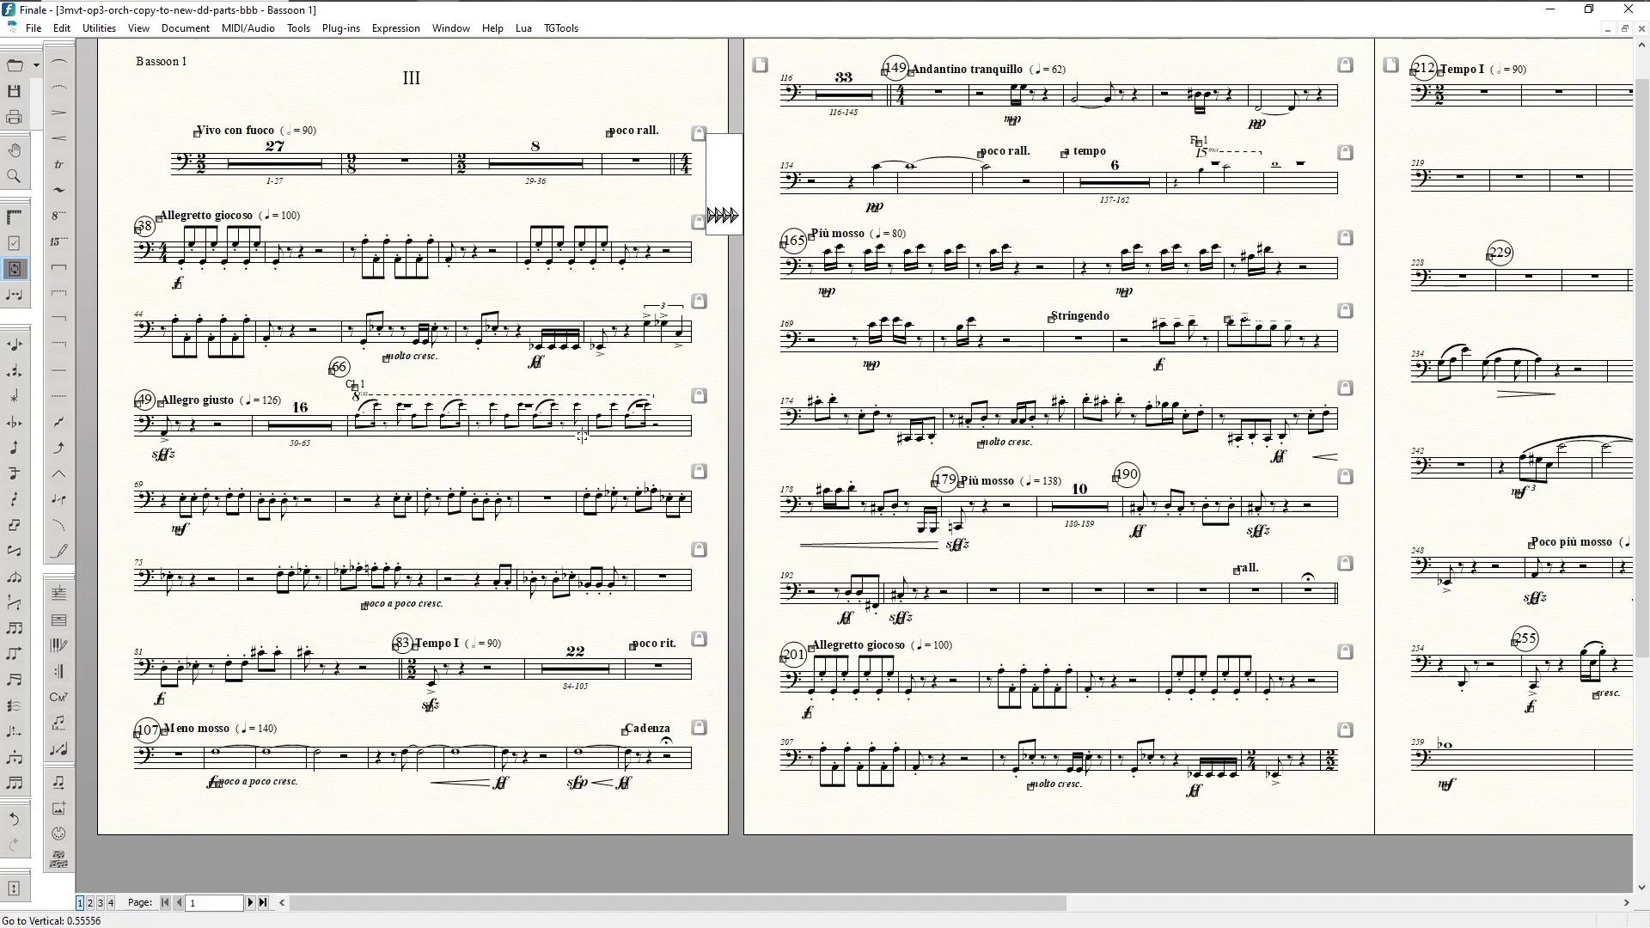
key("F5")
scroll(640, 490, "up", 1)
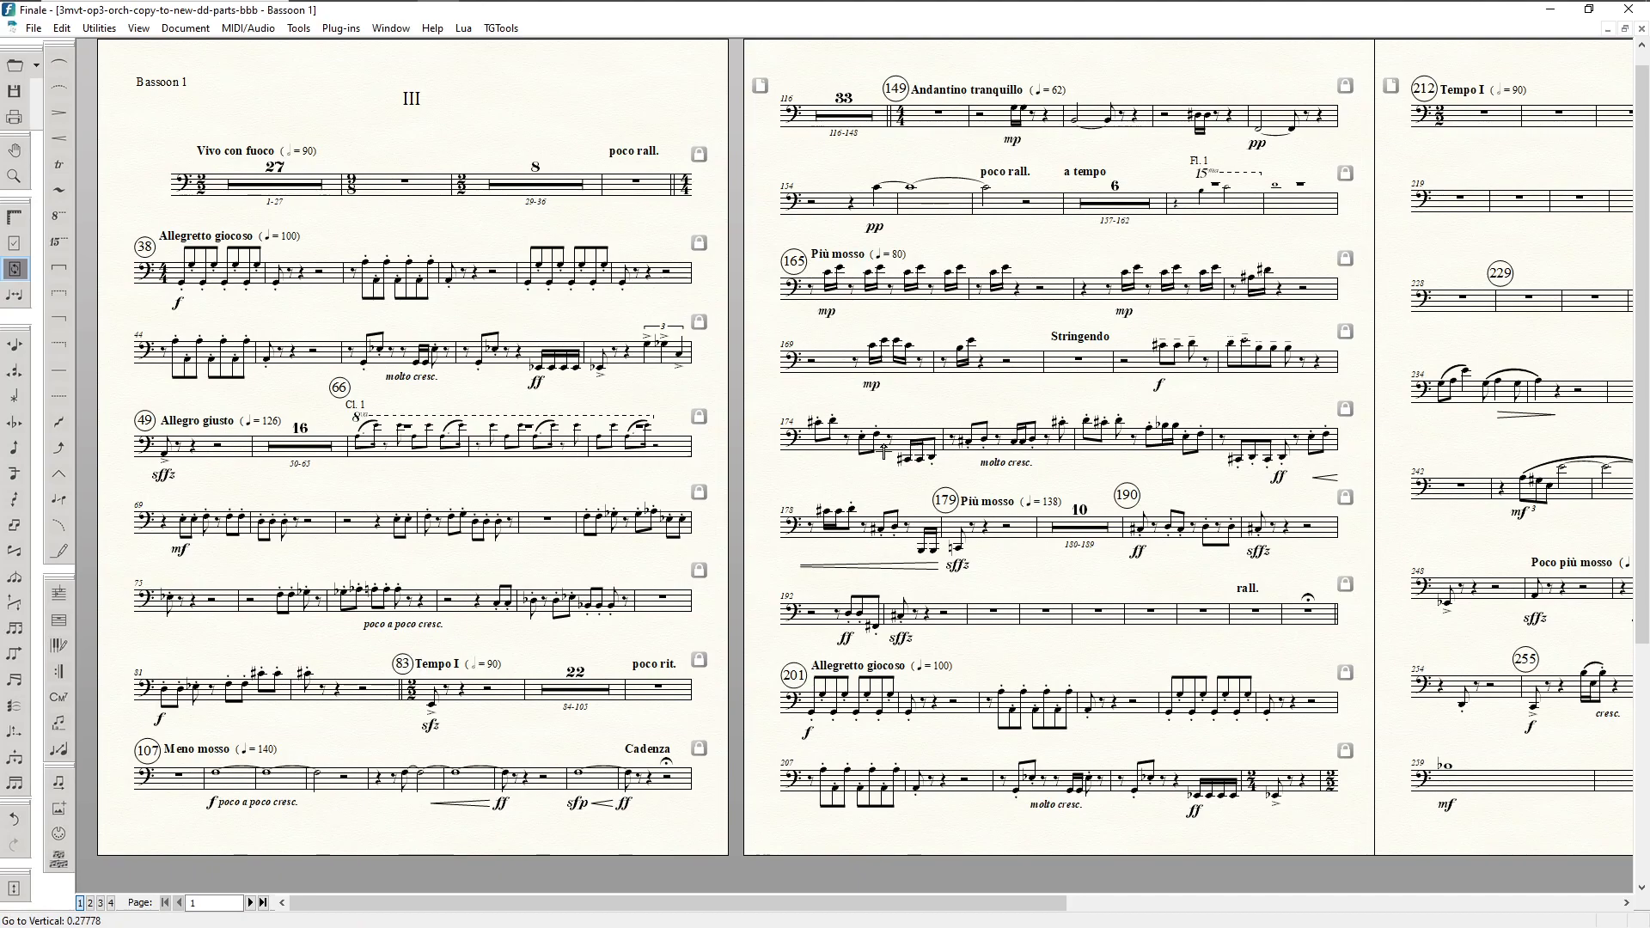
key("Right")
key("ctrl+Page_Down")
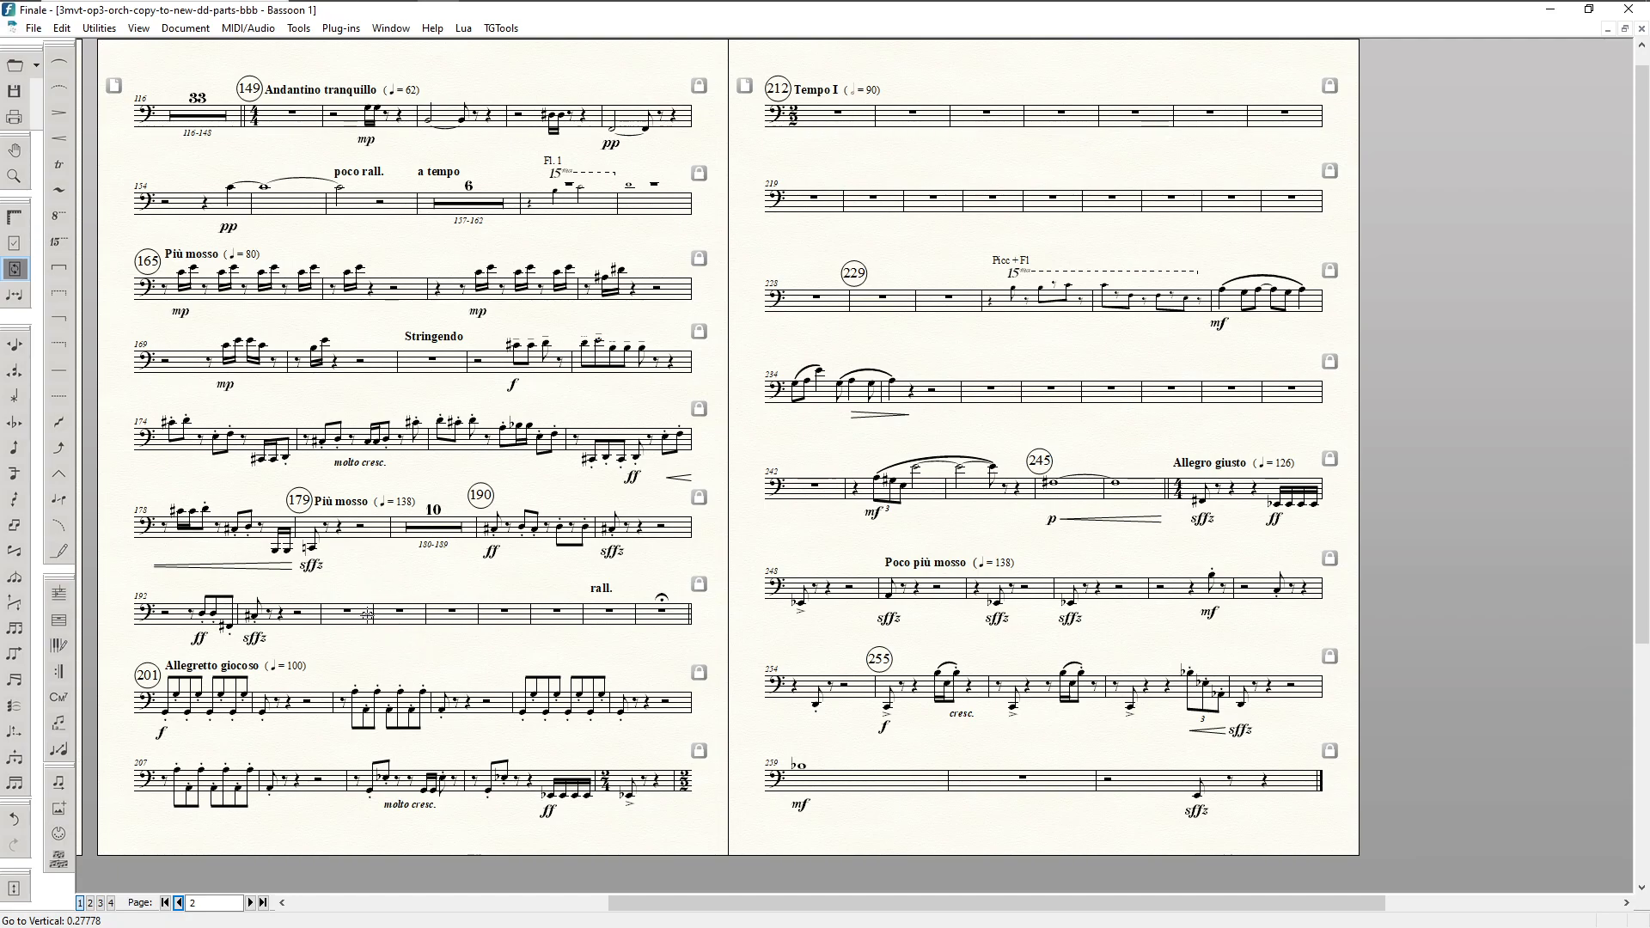
Step: Try to create a multimeasure rest from the empty measures 194–199 in the Bassoon 1 part
key("F2")
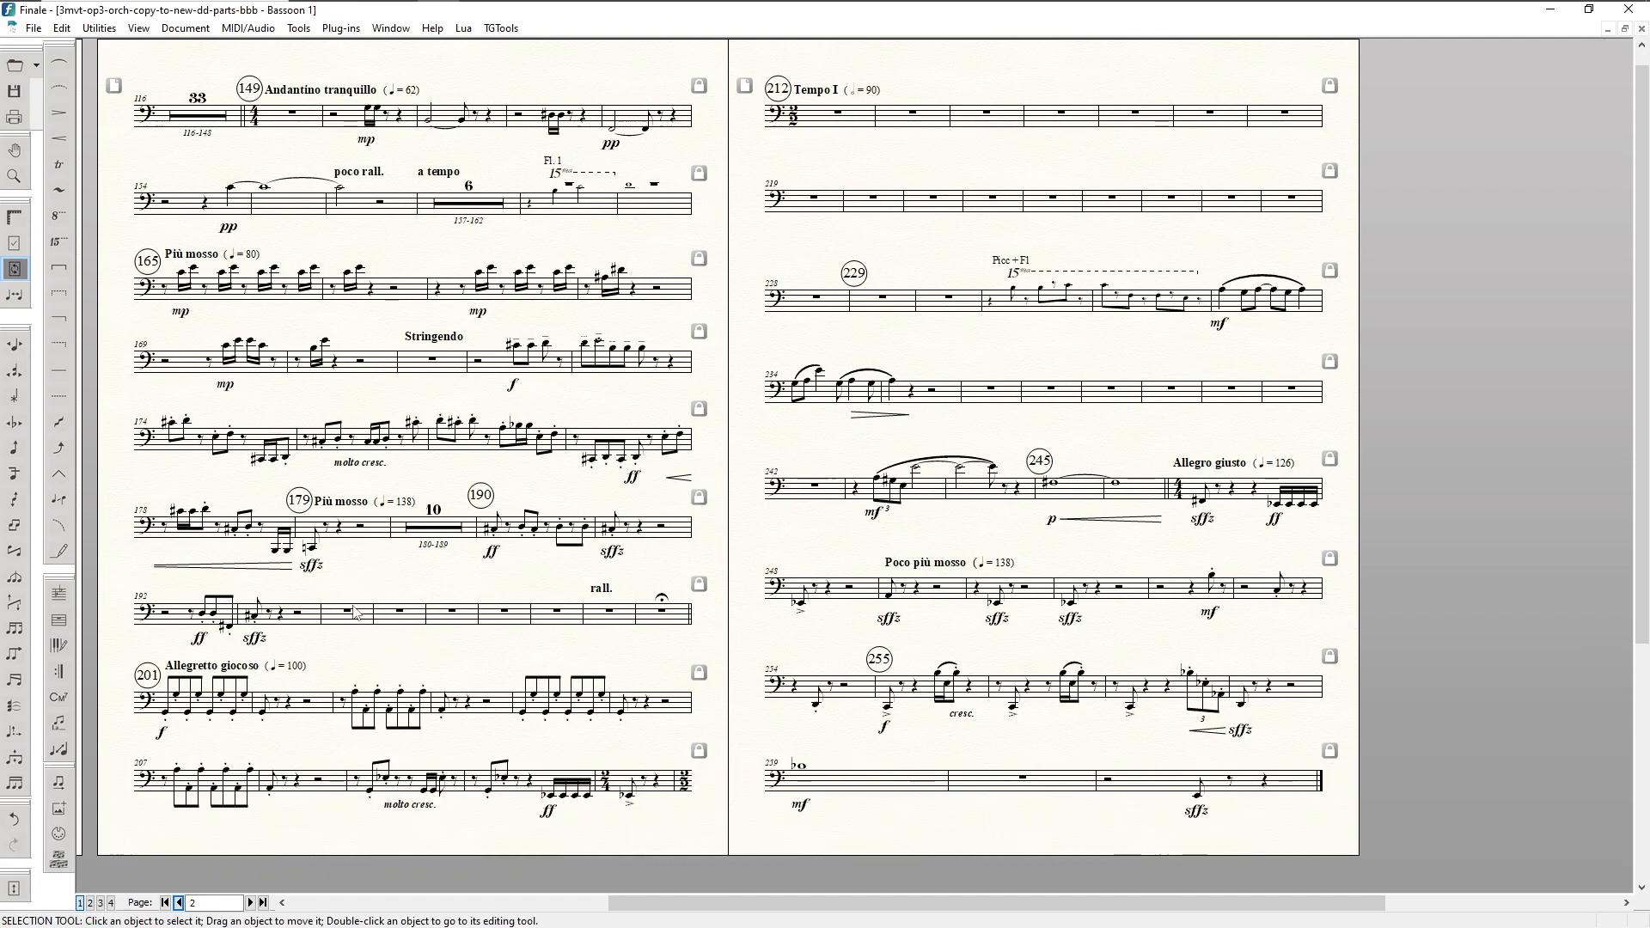
left_click(355, 613)
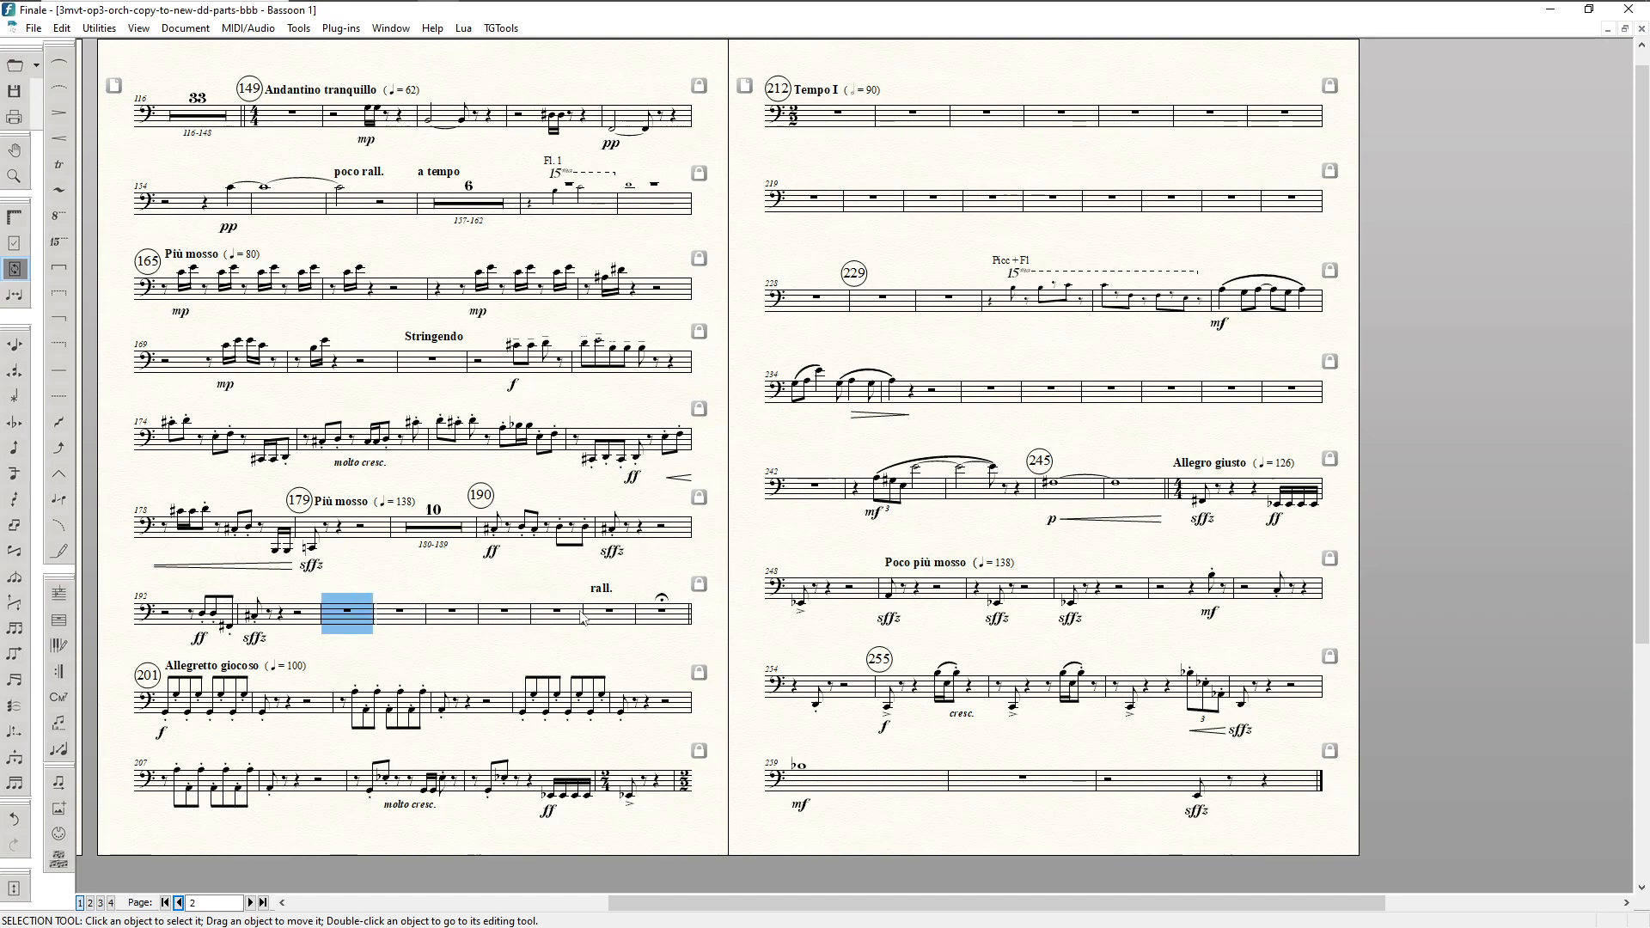
left_click(609, 616, "shift")
right_click(609, 615)
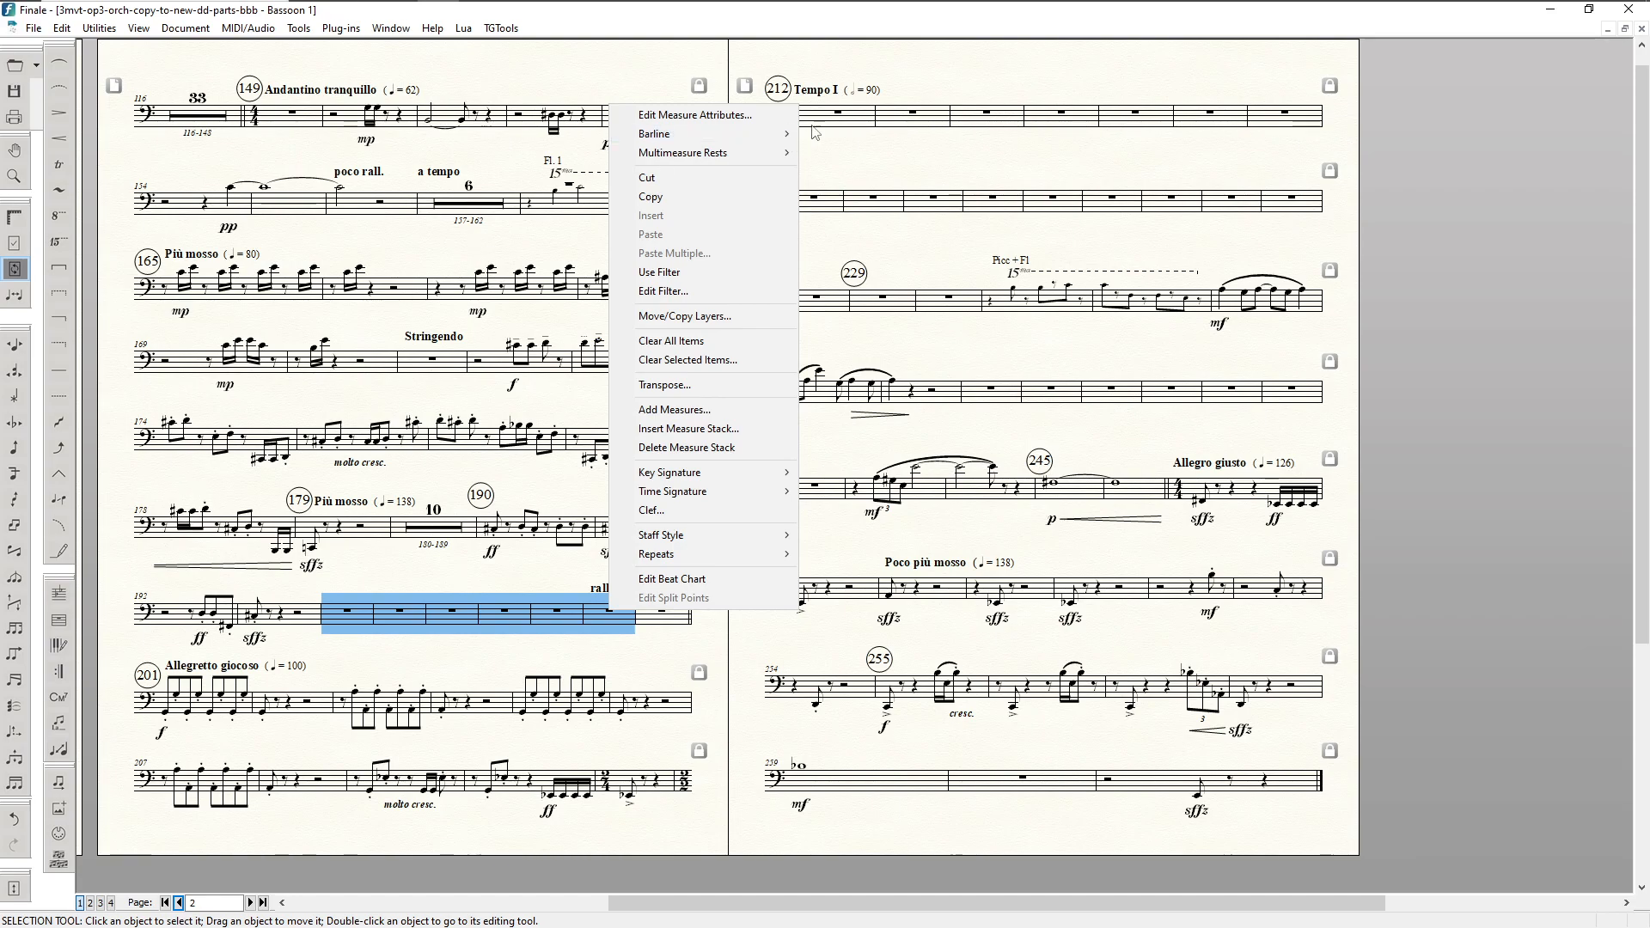
mouse_move(757, 152)
left_click(874, 157)
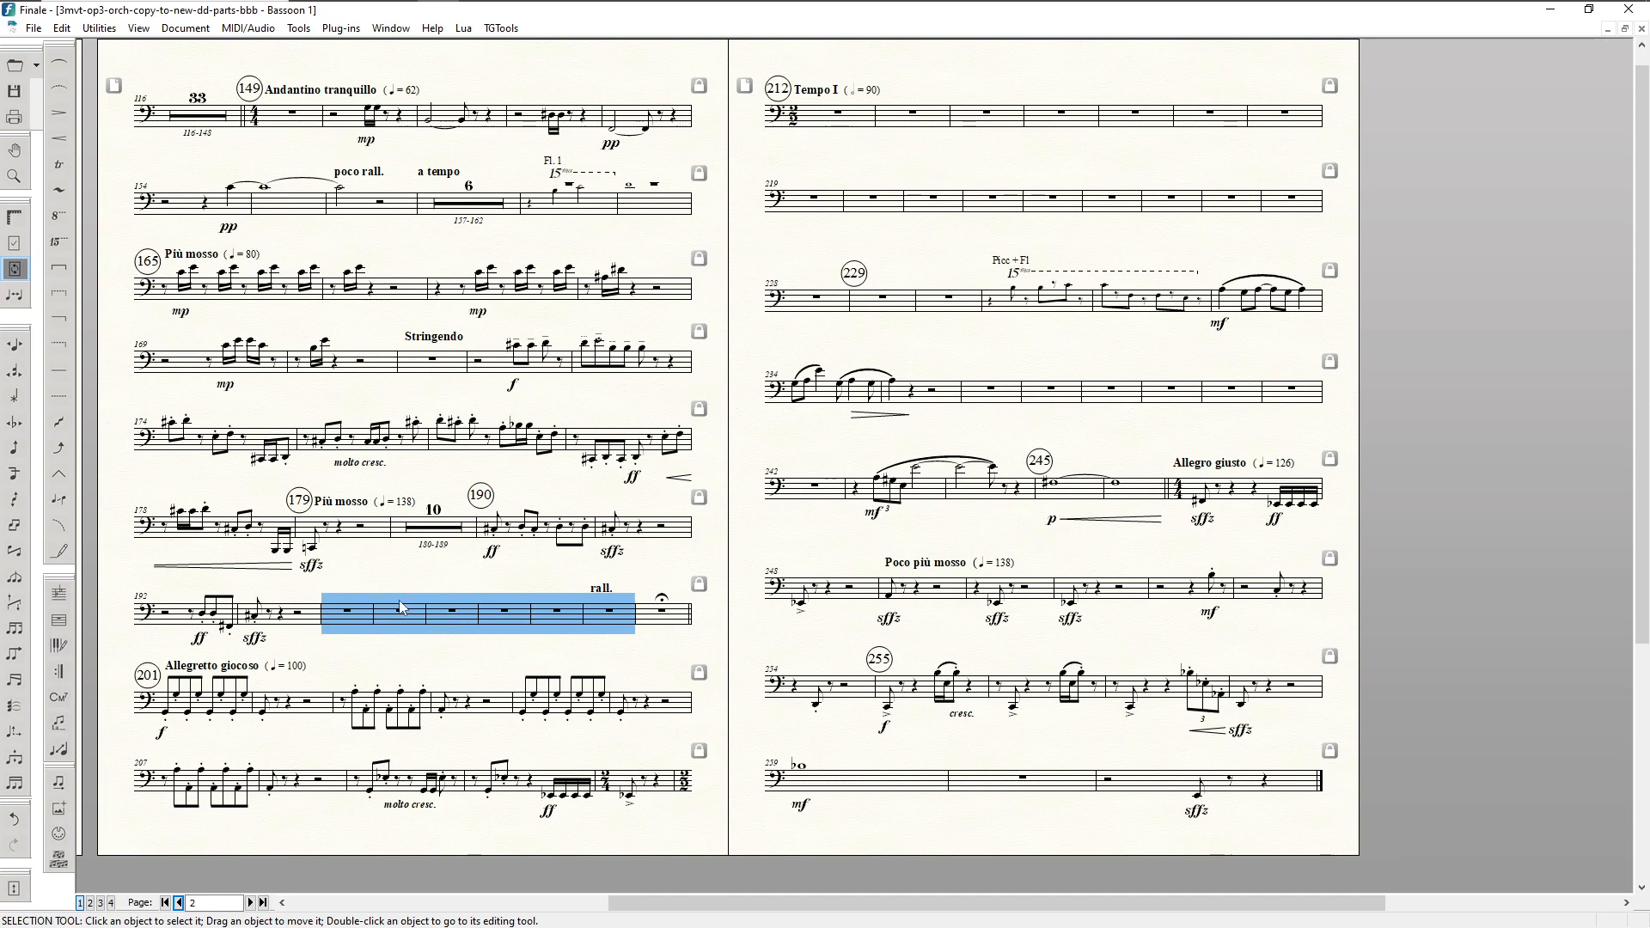
left_click(350, 576)
left_click(359, 622)
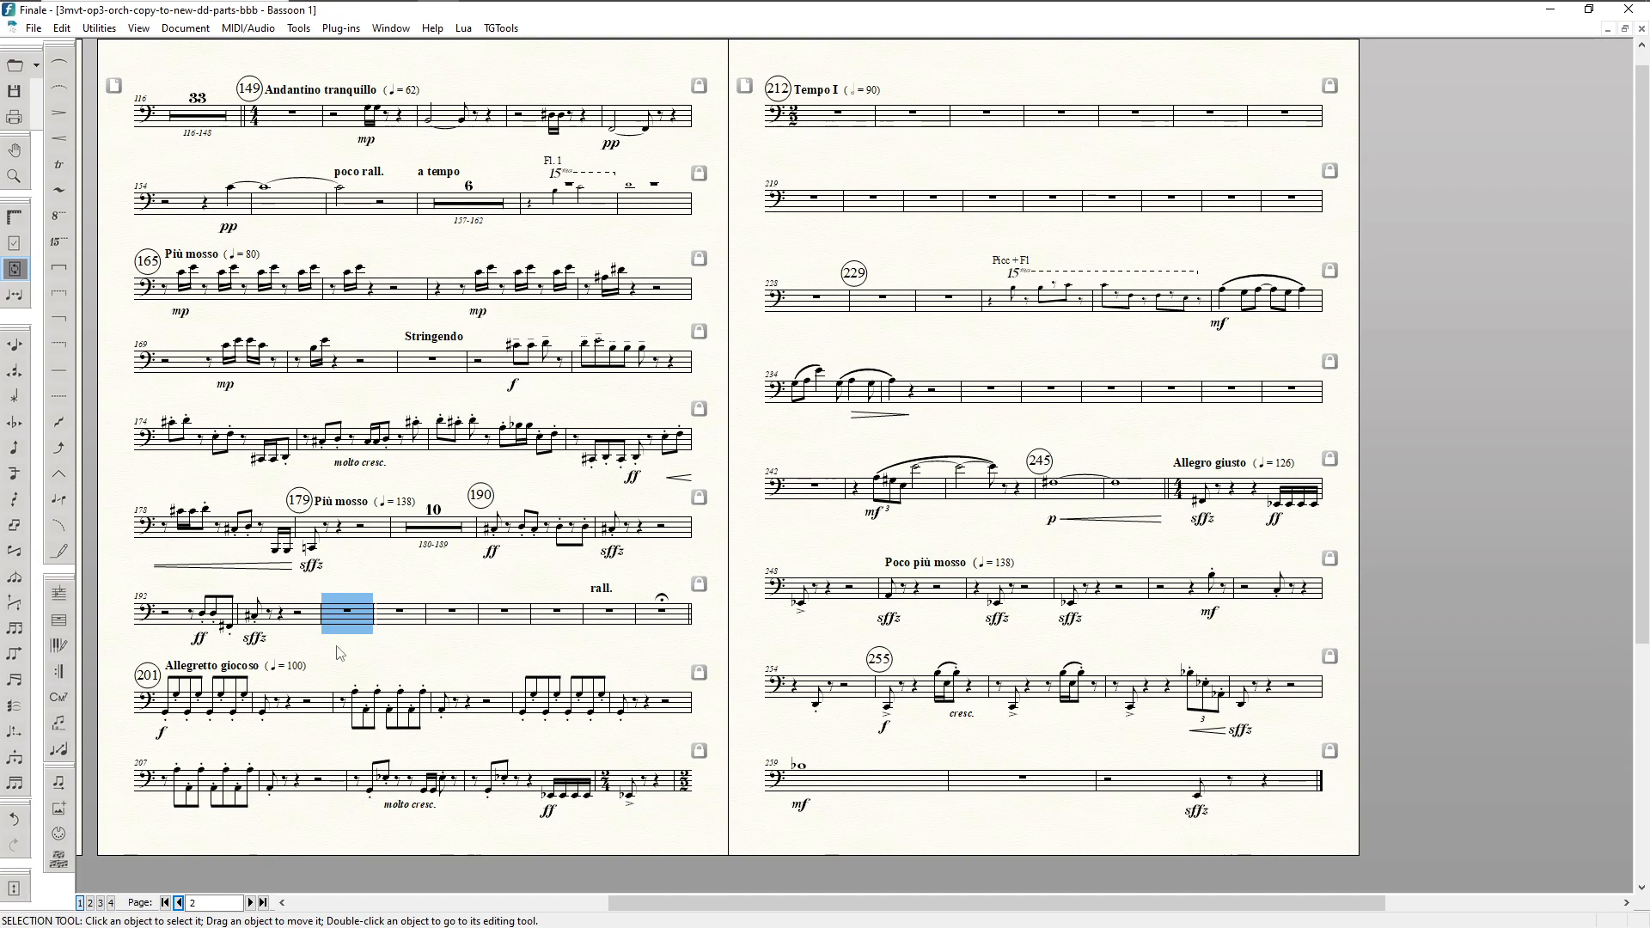
left_click(435, 665)
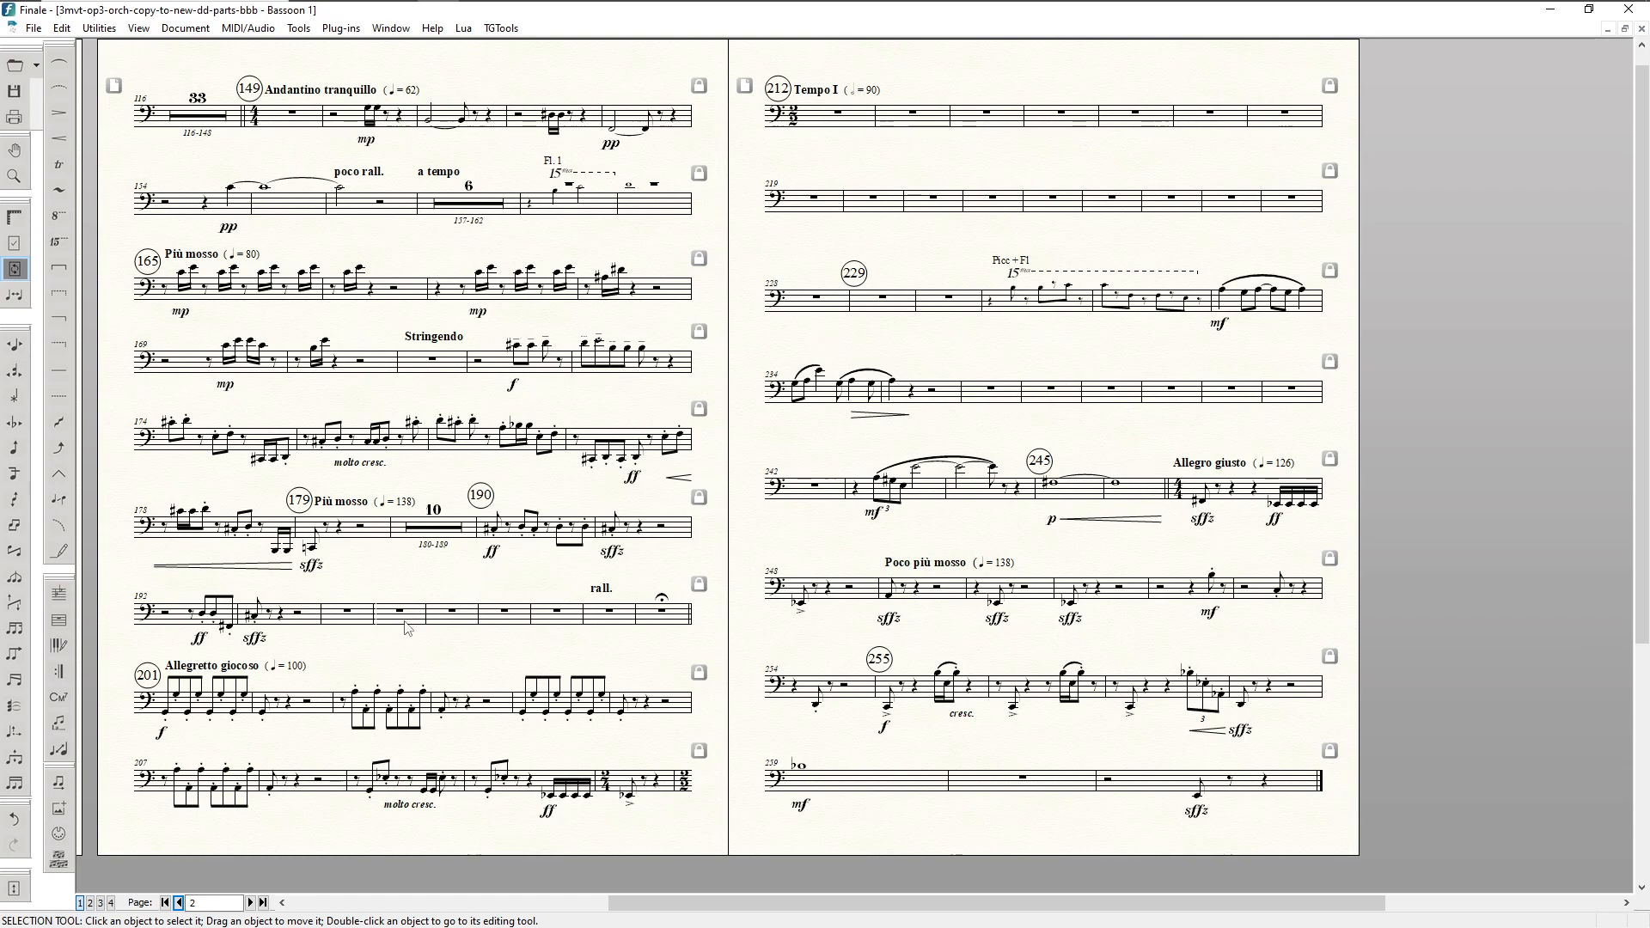
Step: Try changing measures 194–200, including the fermata measure, to default whole rests and undo the change
left_click(345, 617)
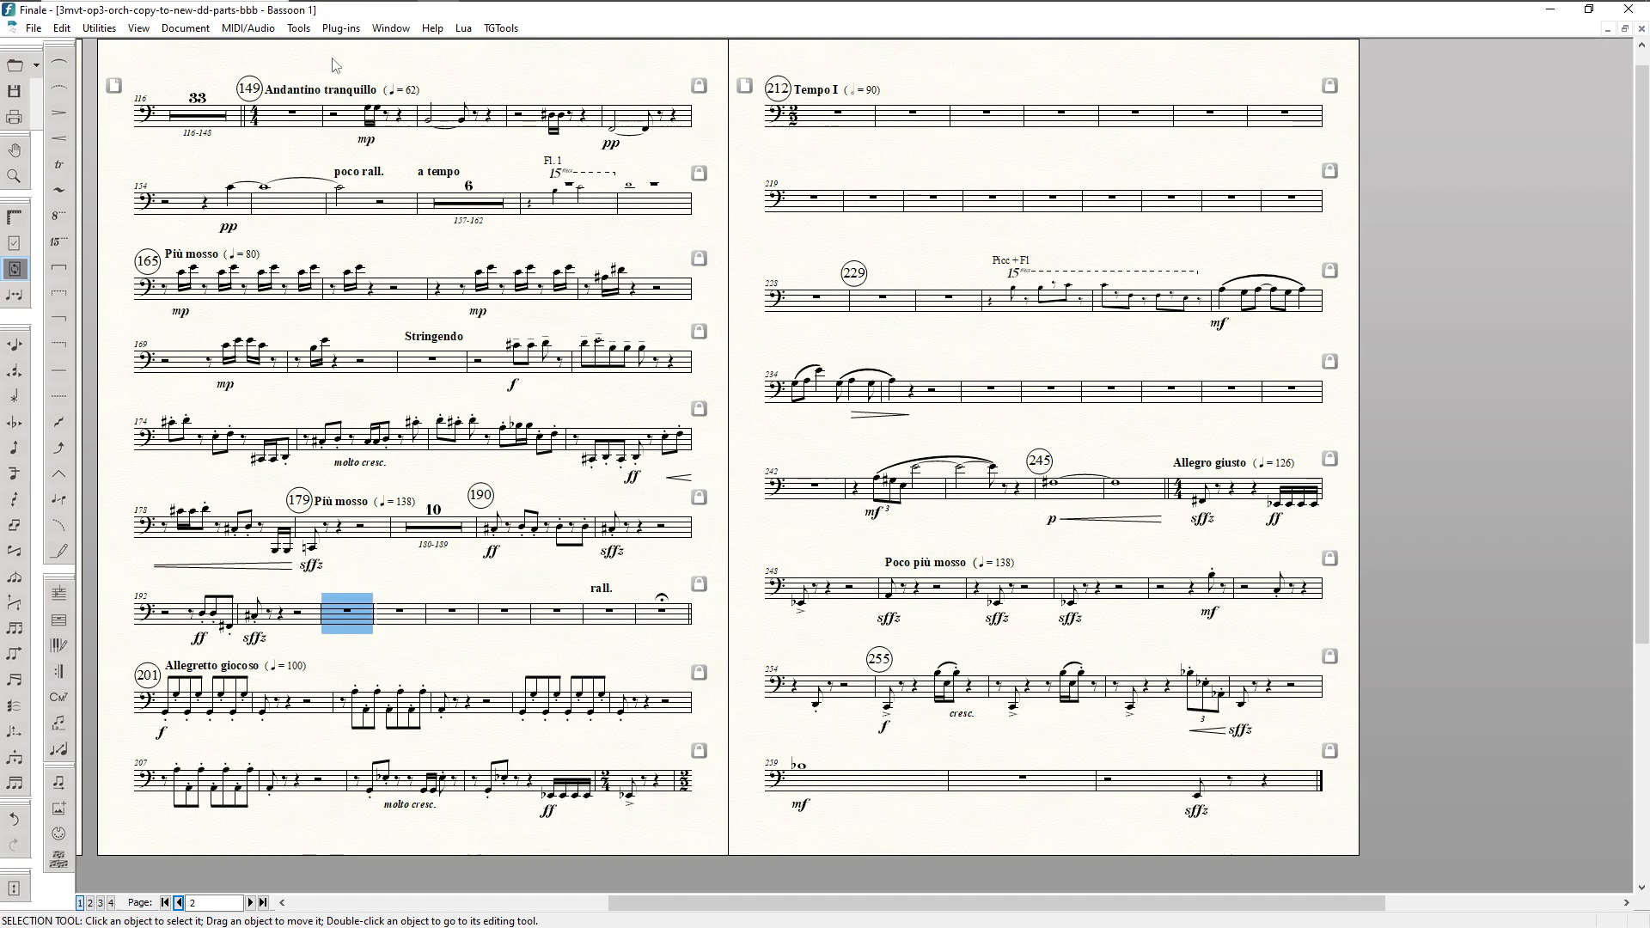
left_click(335, 30)
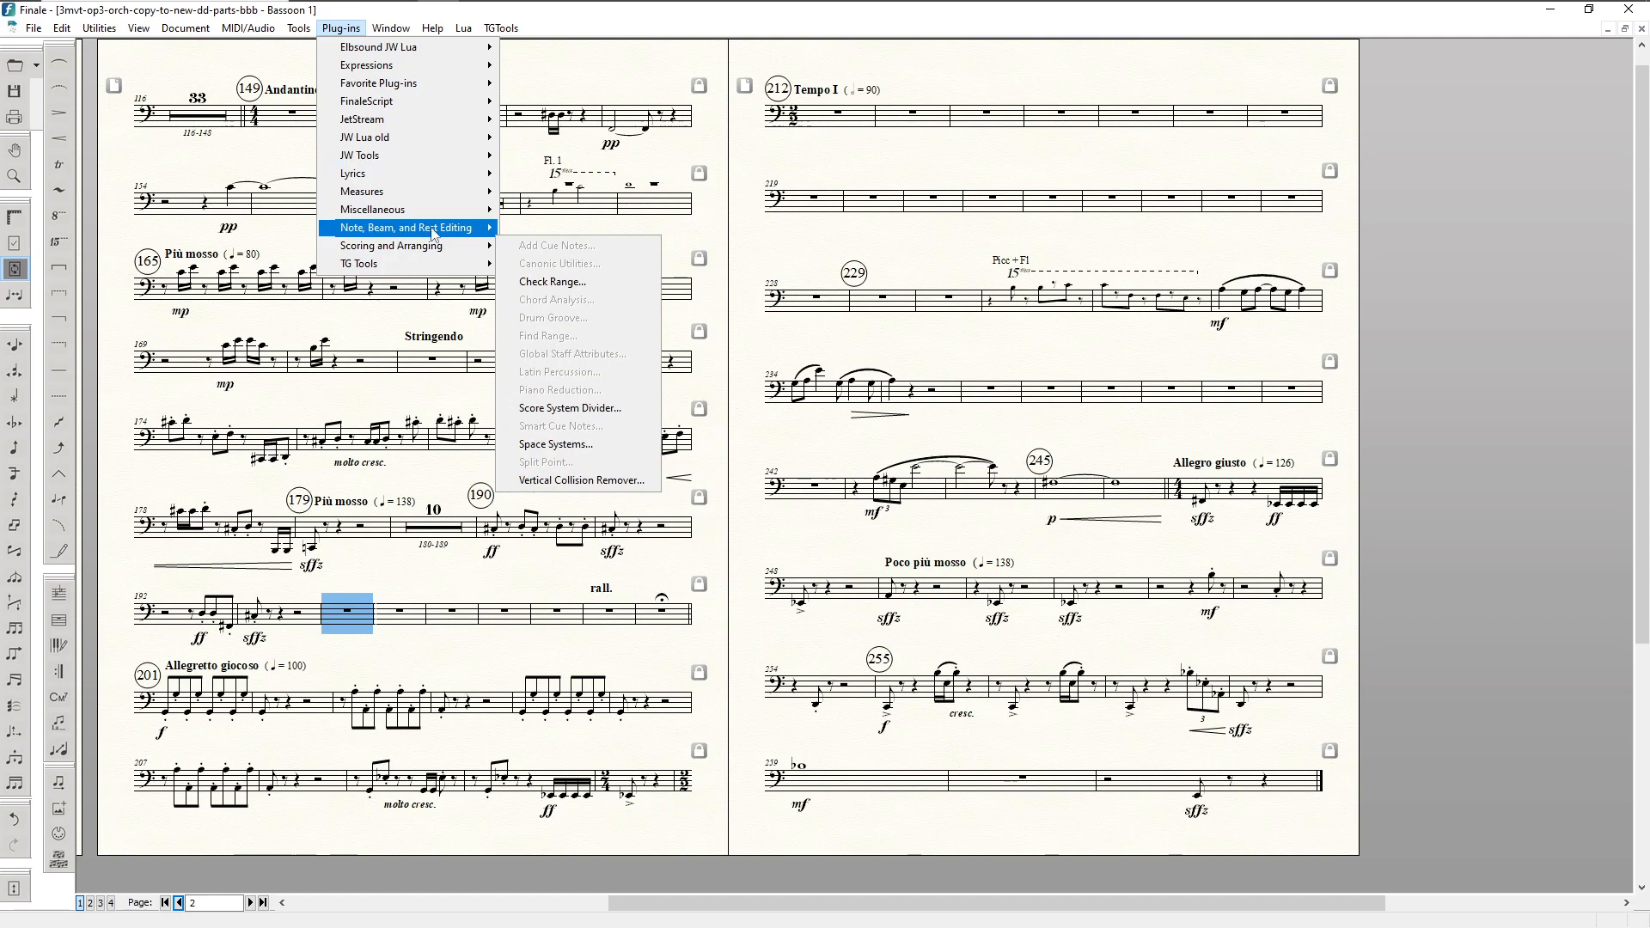
mouse_move(432, 232)
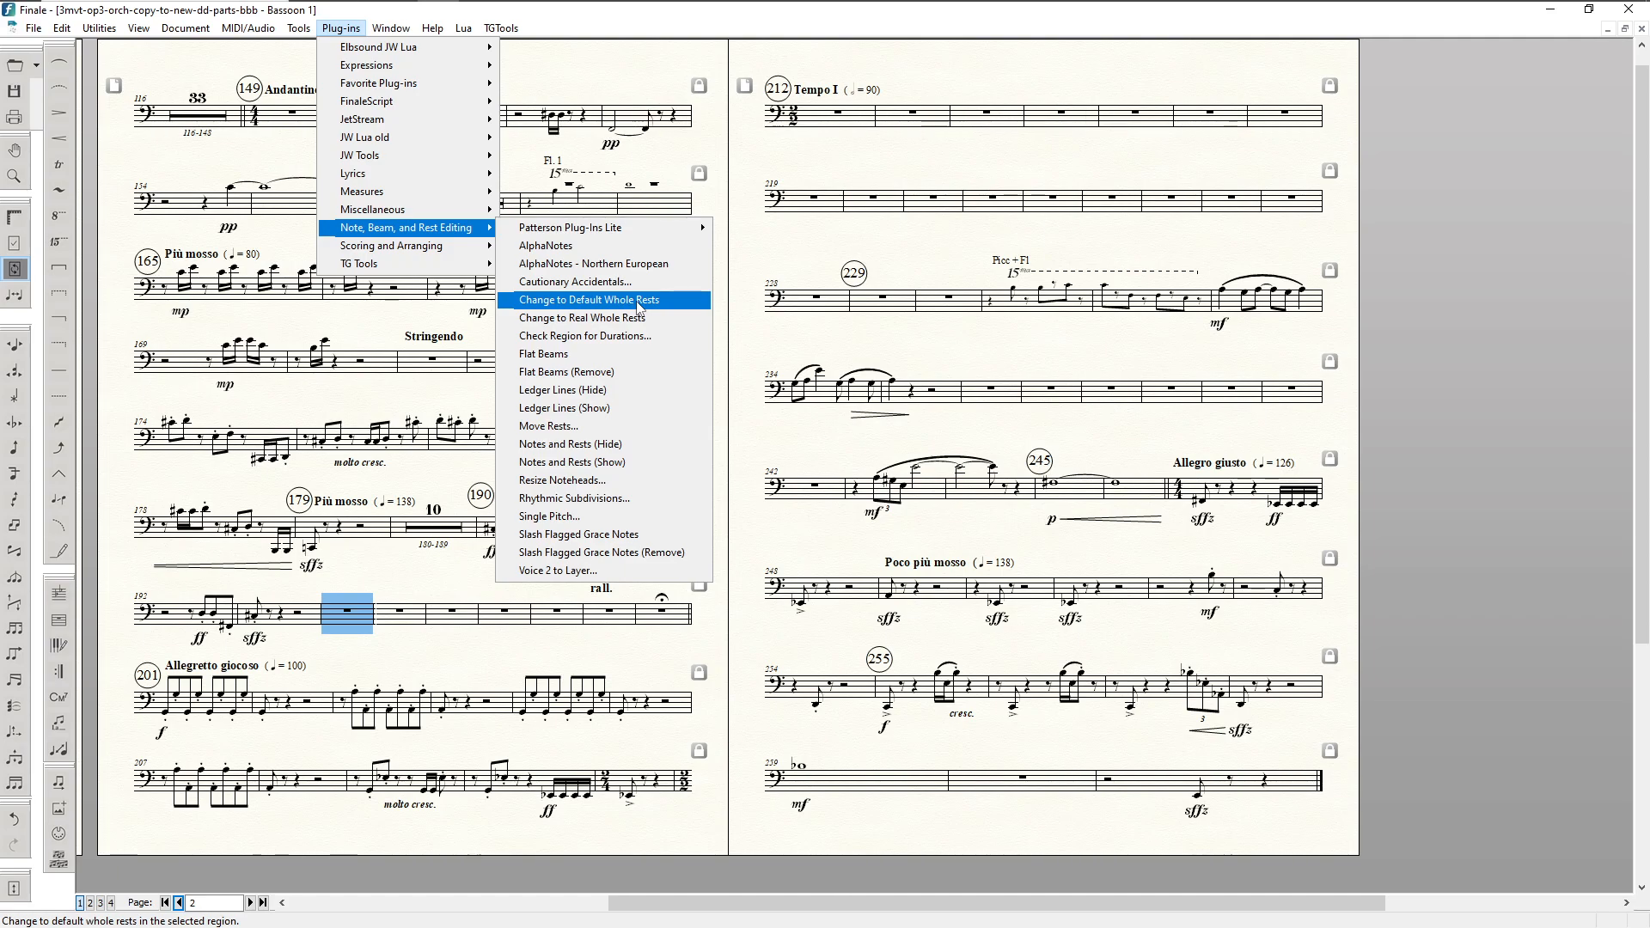
left_click(370, 605)
left_click(369, 604)
left_click(659, 620, "shift")
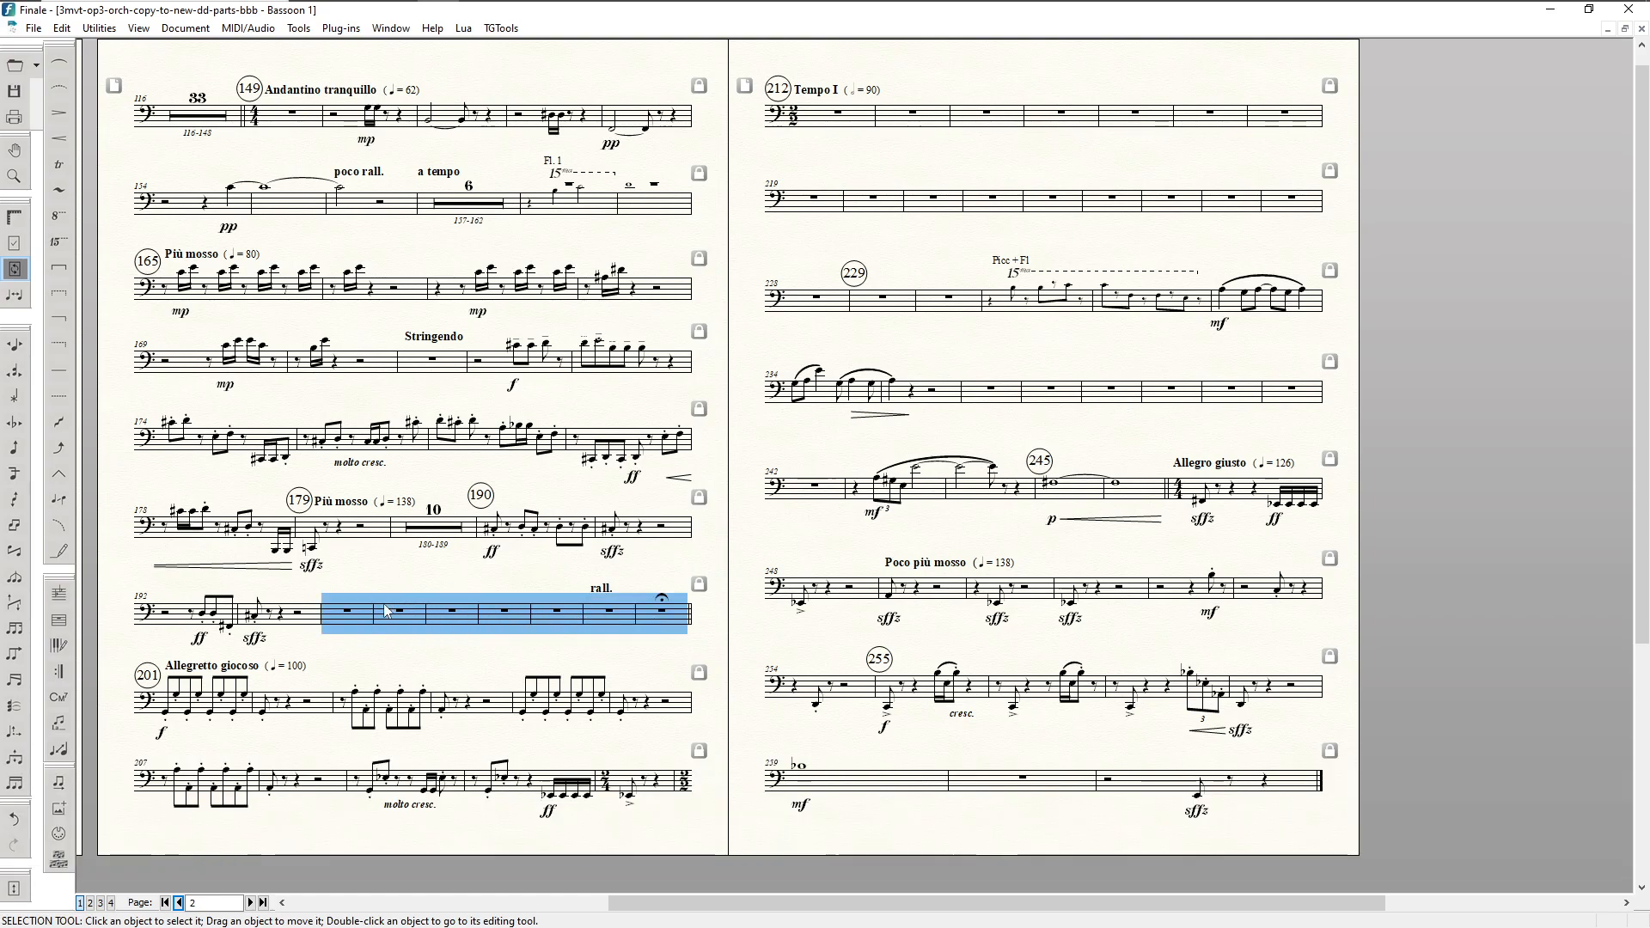
left_click(341, 28)
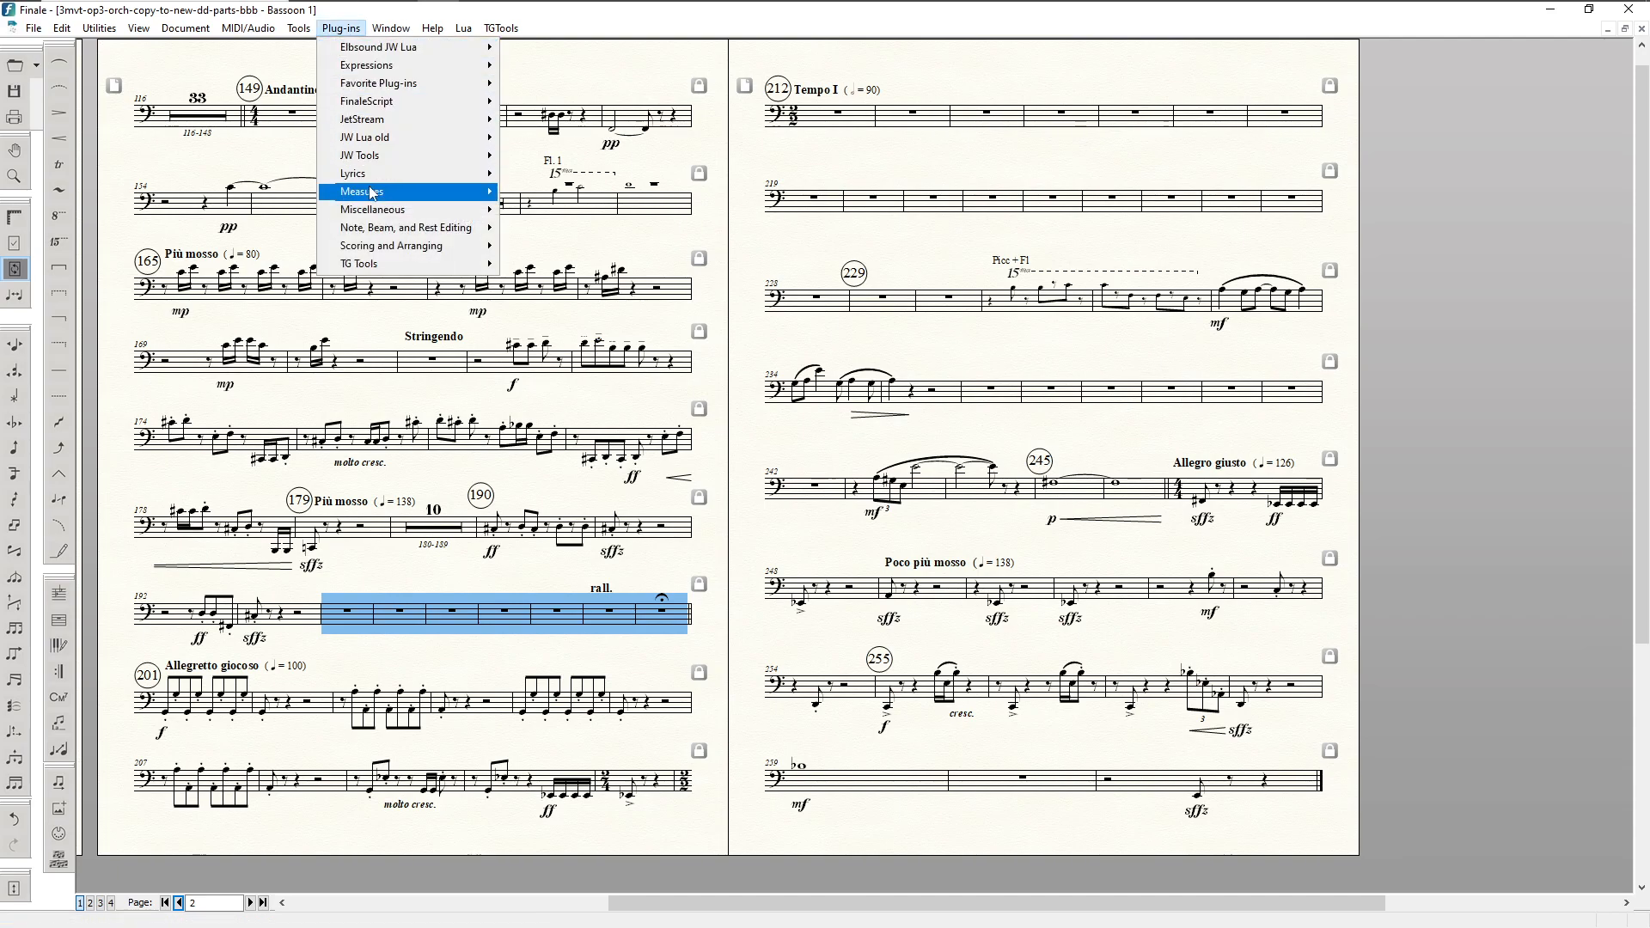
mouse_move(384, 247)
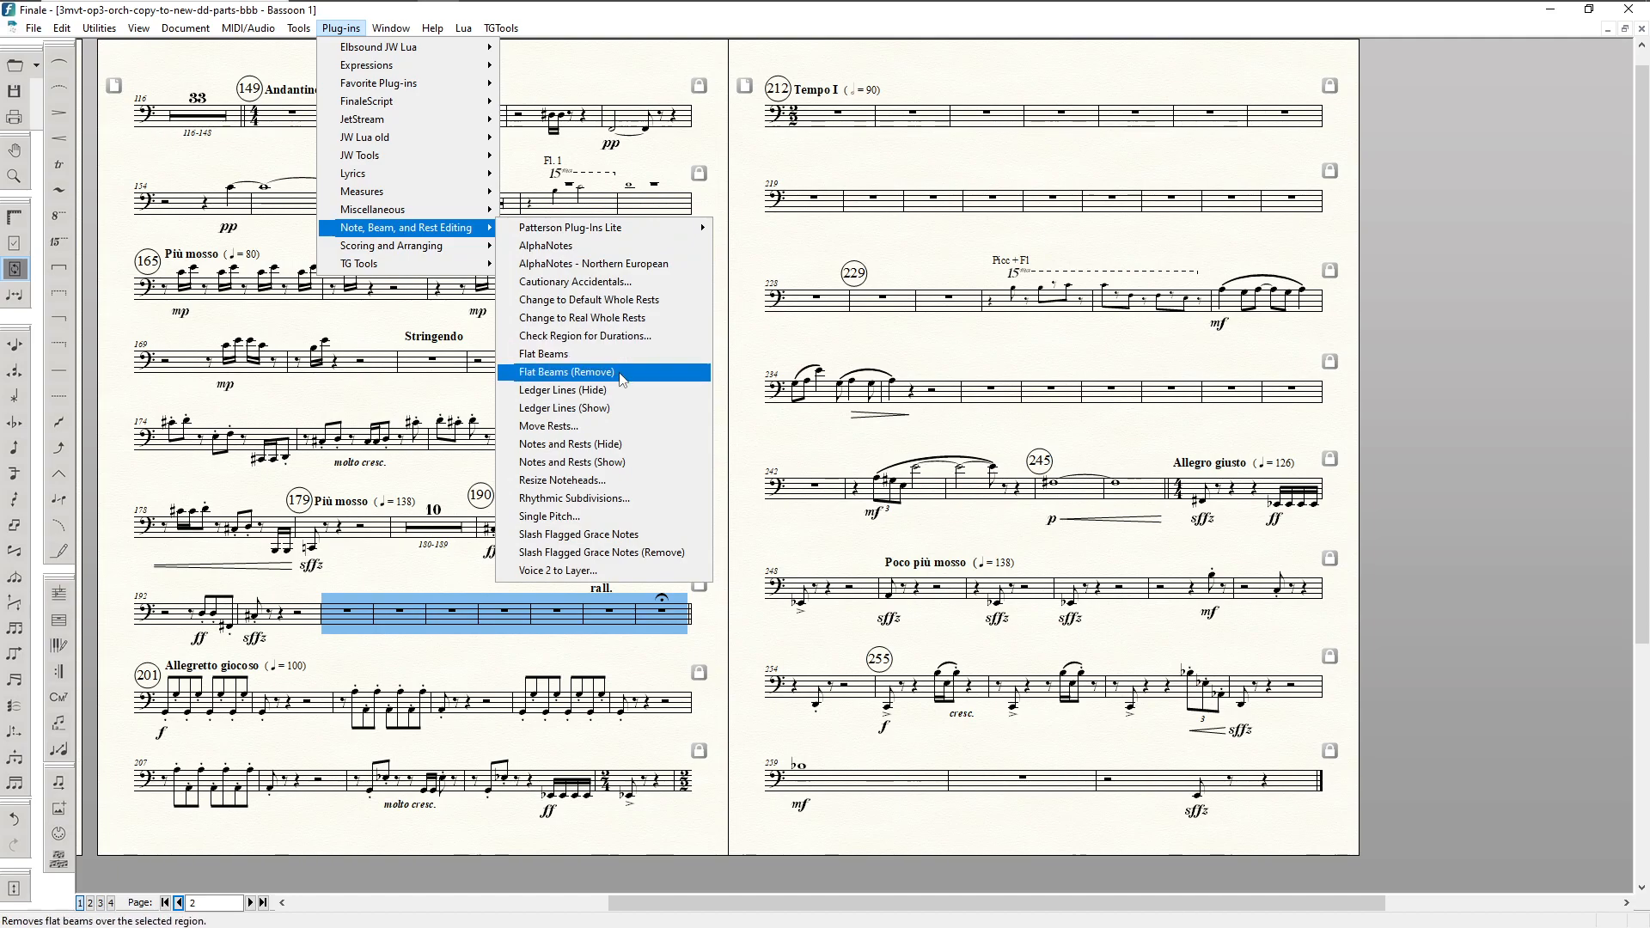
left_click(621, 305)
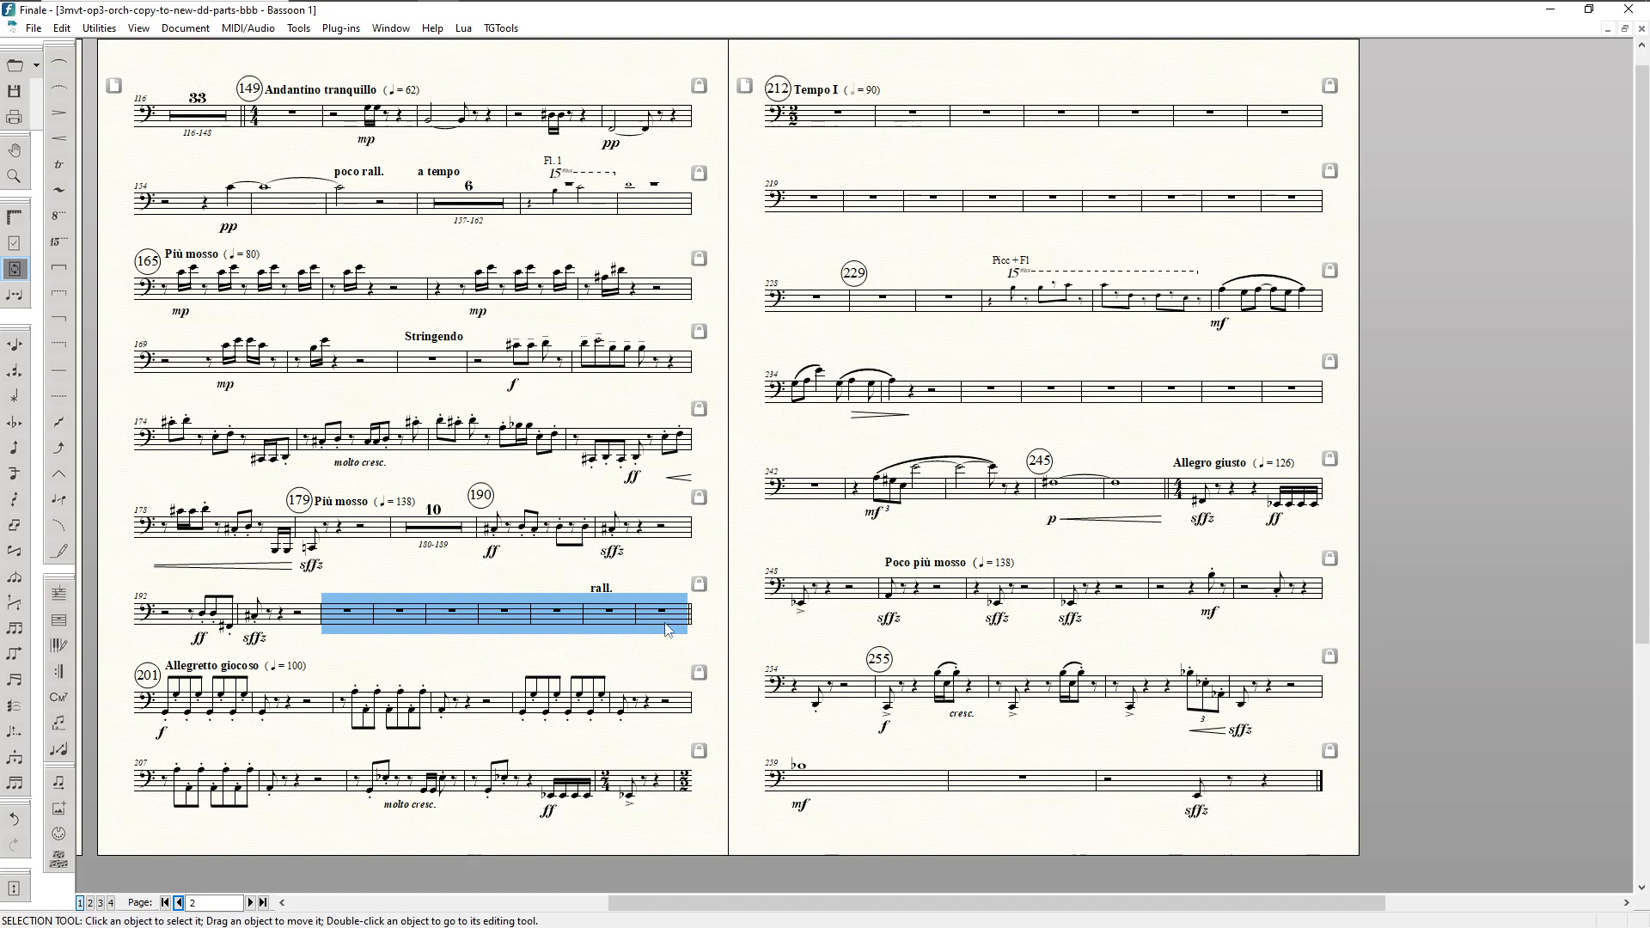
key("ctrl+z")
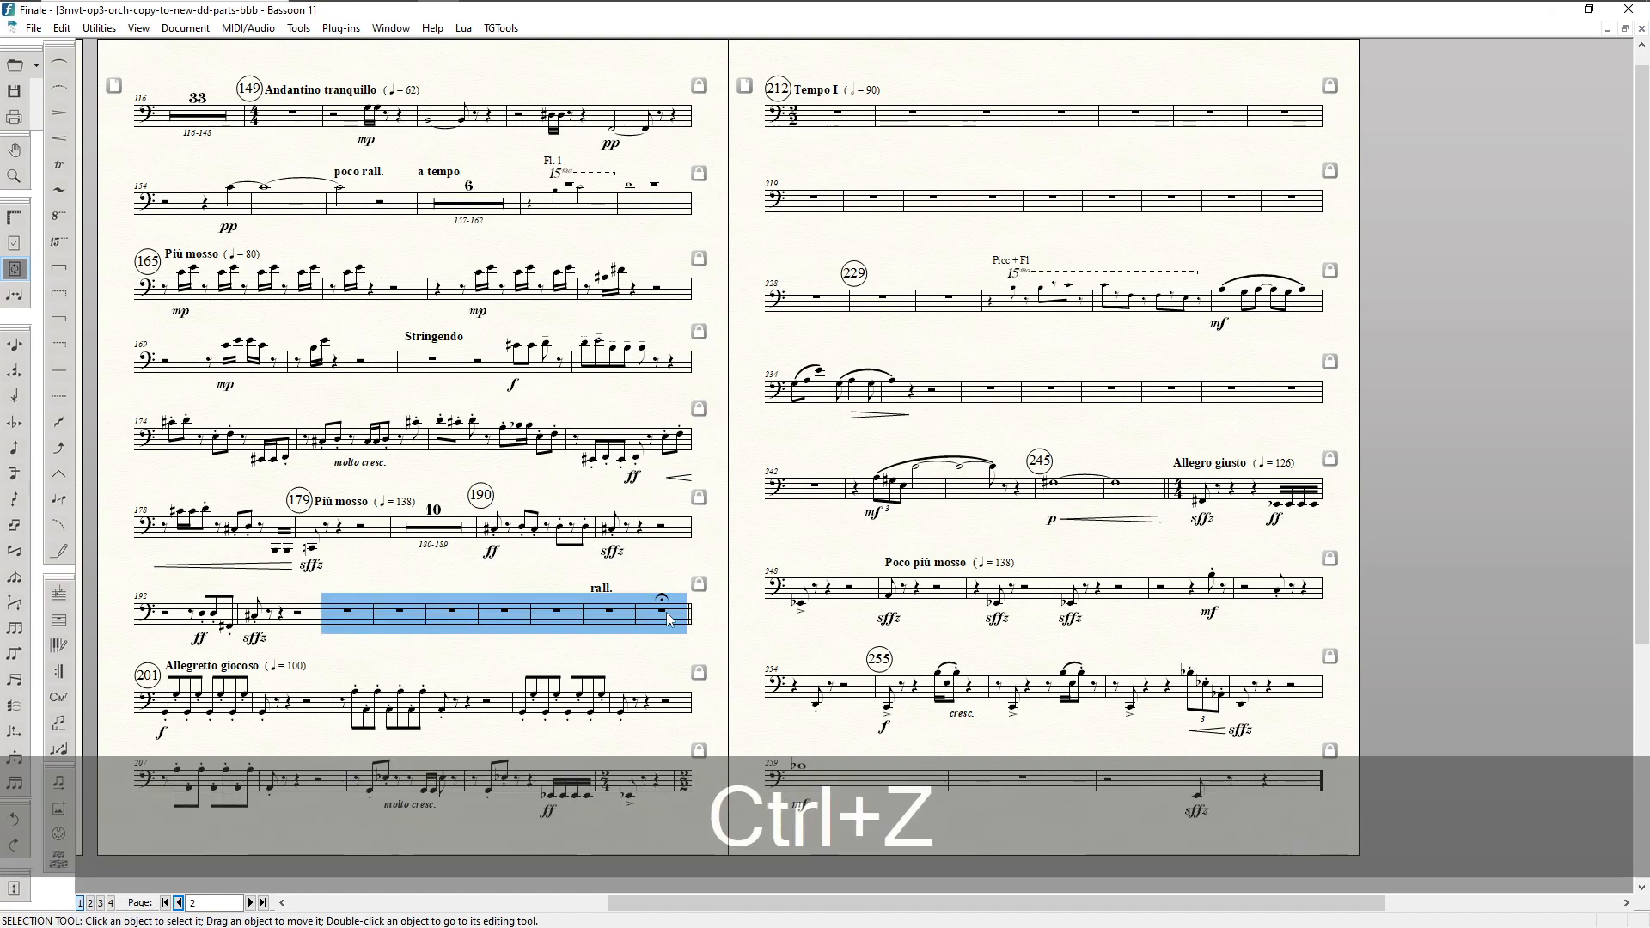
Step: Change measures 194–199 to default whole rests, leaving out the fermata measure
left_click(379, 555)
left_click(348, 612)
left_click(619, 621, "shift")
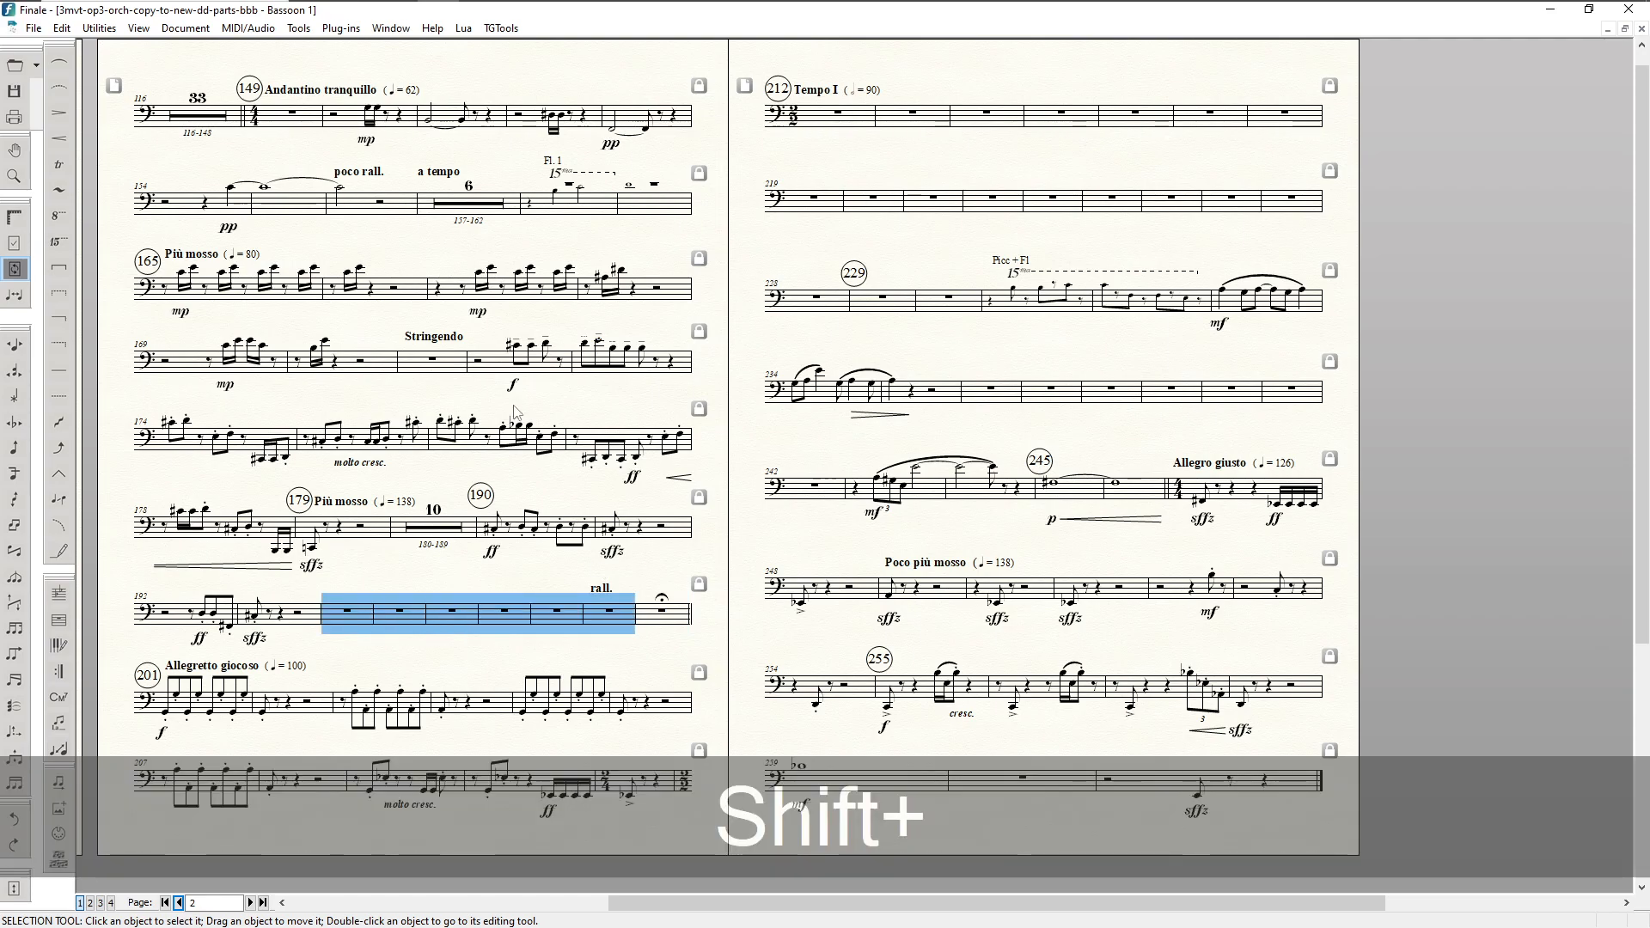
left_click(341, 28)
mouse_move(414, 234)
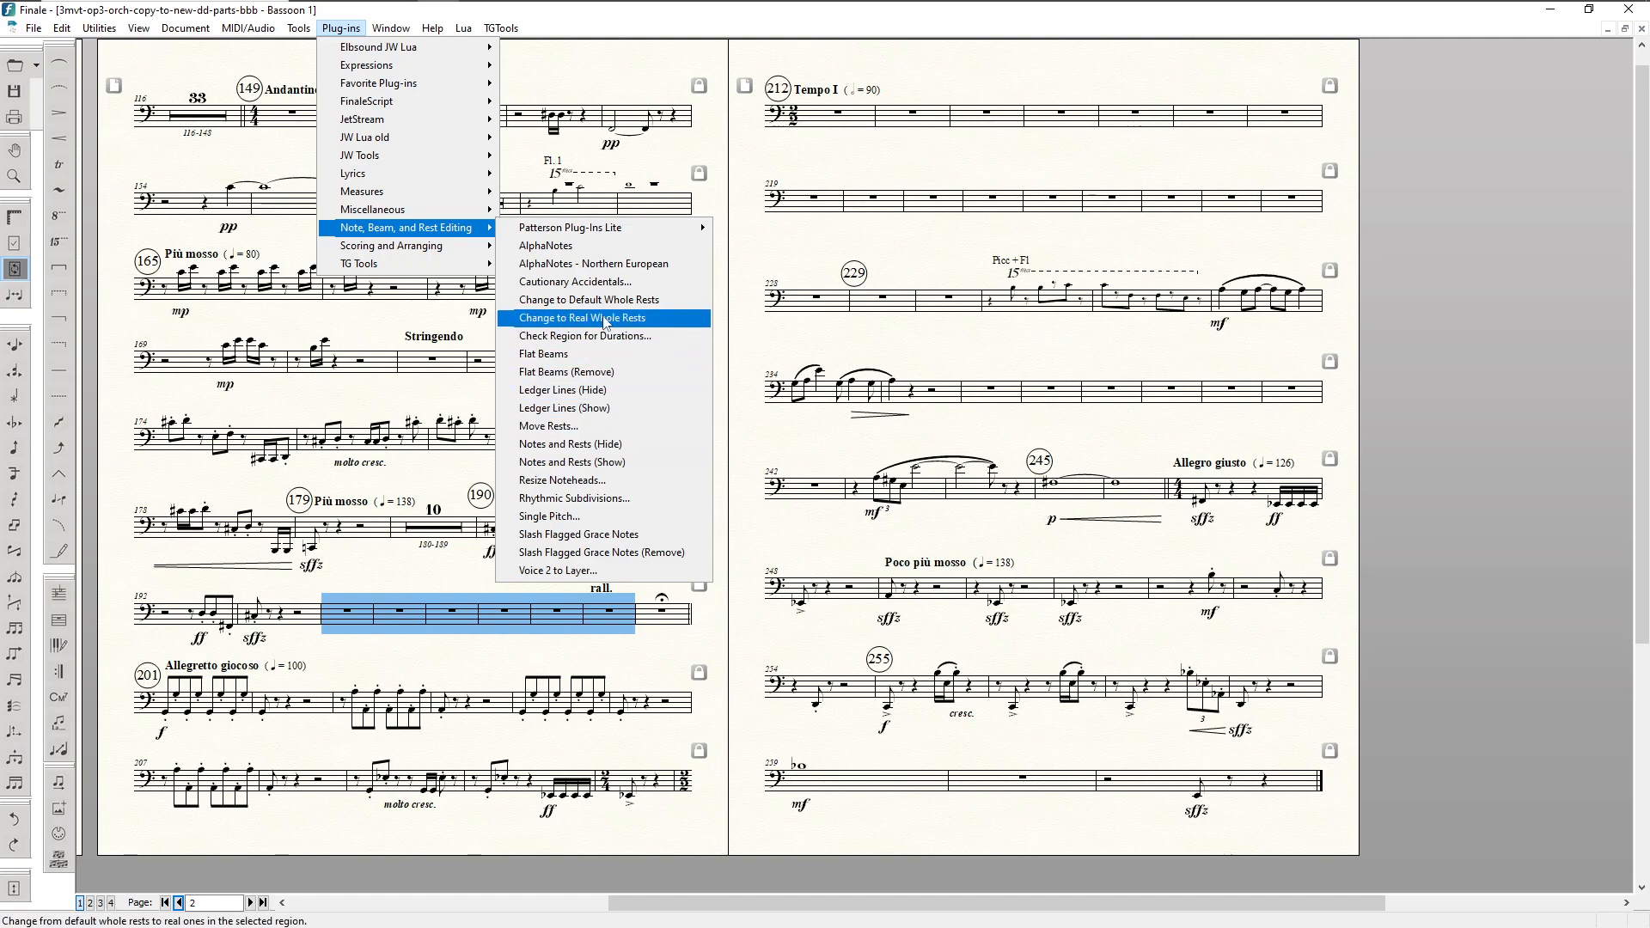
left_click(628, 302)
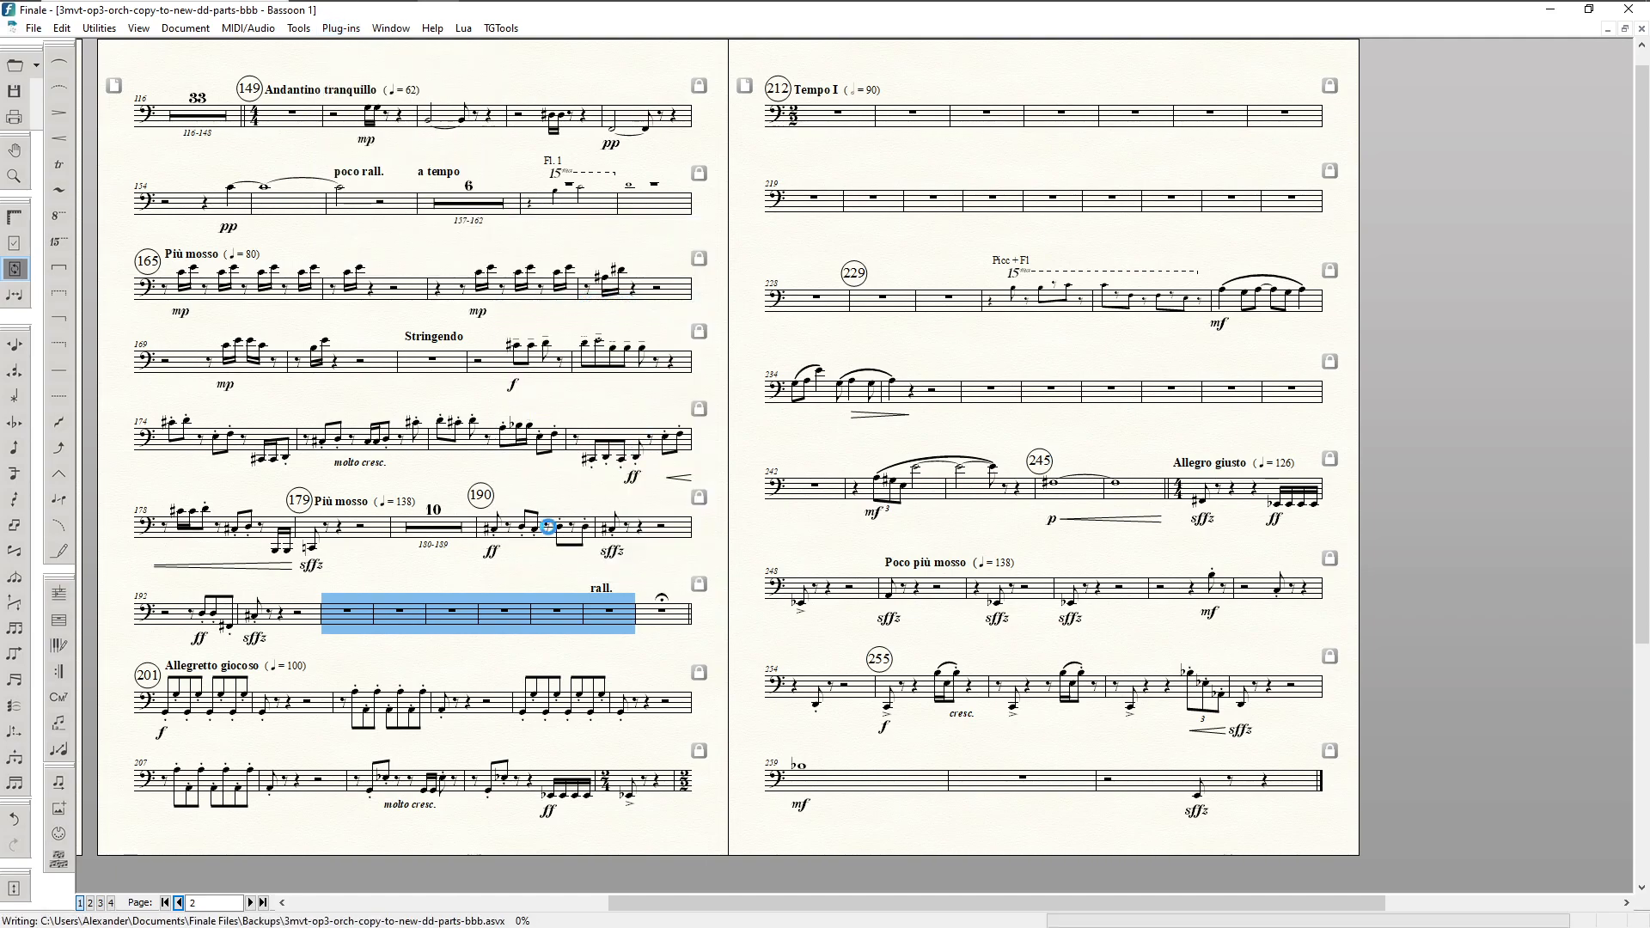
Step: Create multimeasure rests across the selected measures 194–199 before the fermata
right_click(352, 615)
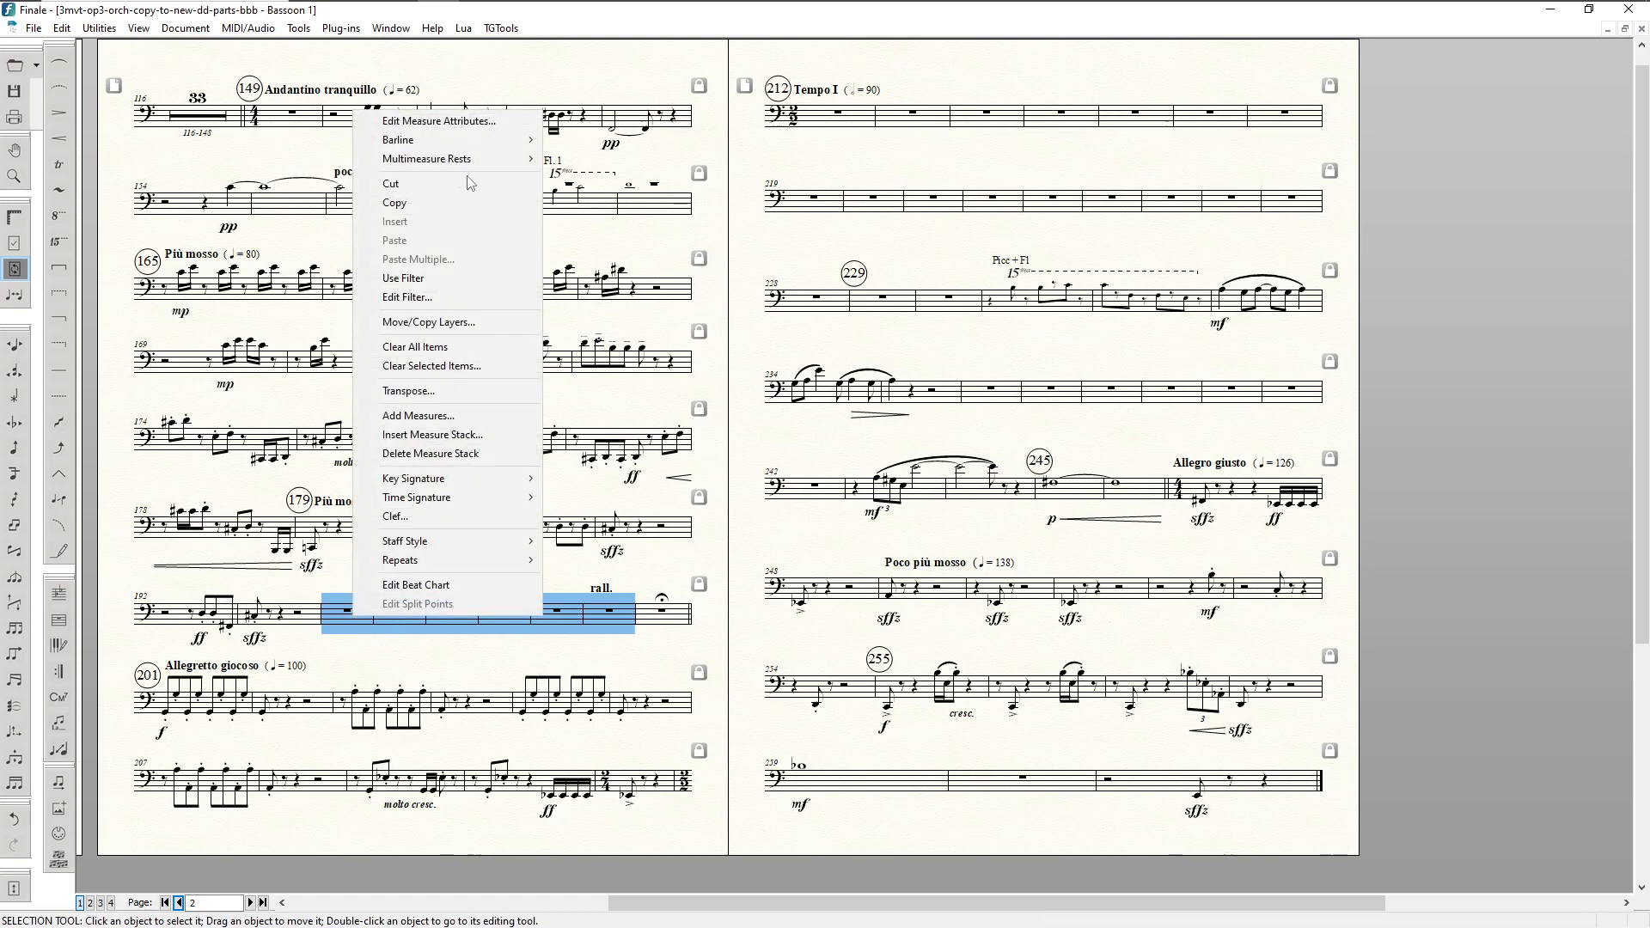
mouse_move(534, 167)
left_click(584, 159)
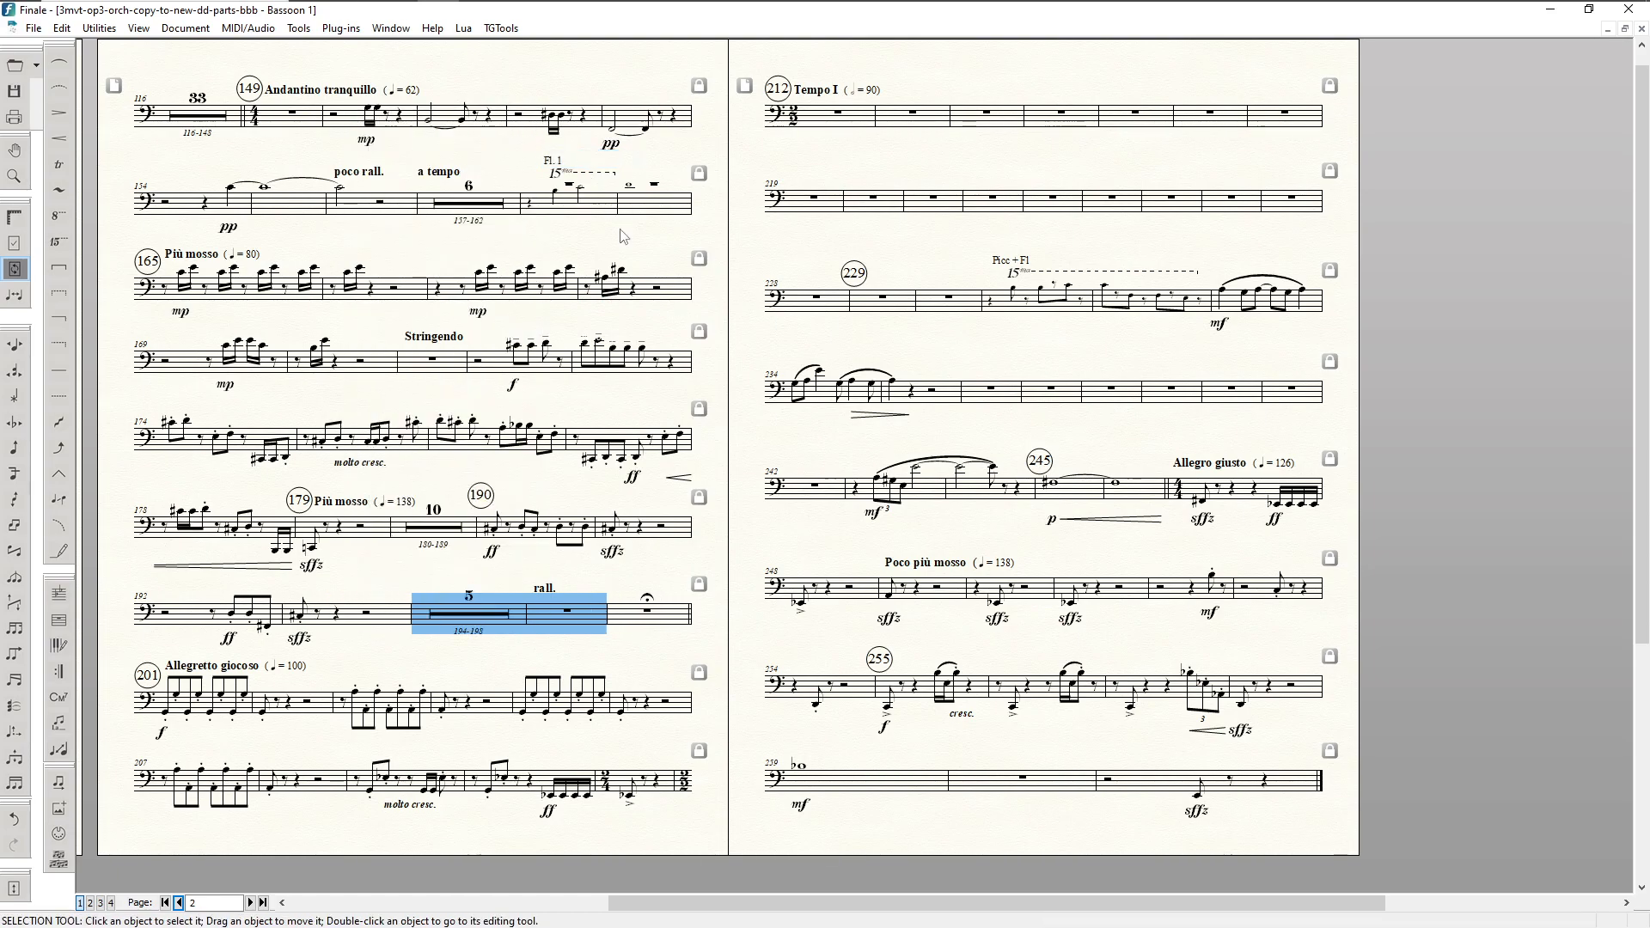
left_click(590, 567)
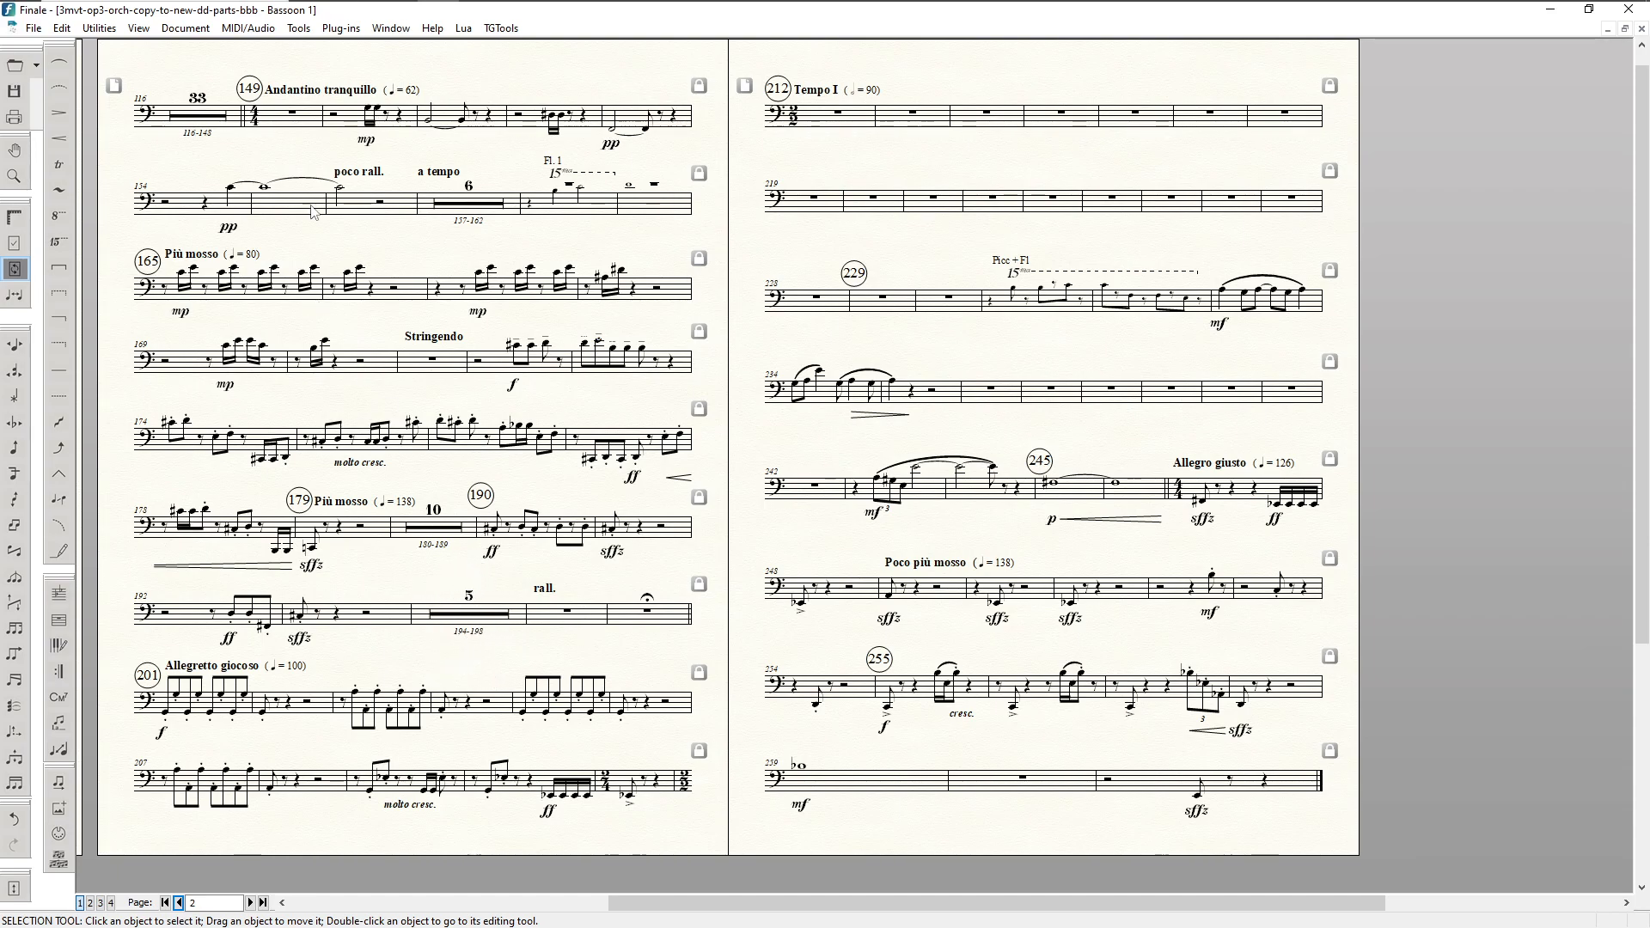
left_click(341, 28)
mouse_move(384, 52)
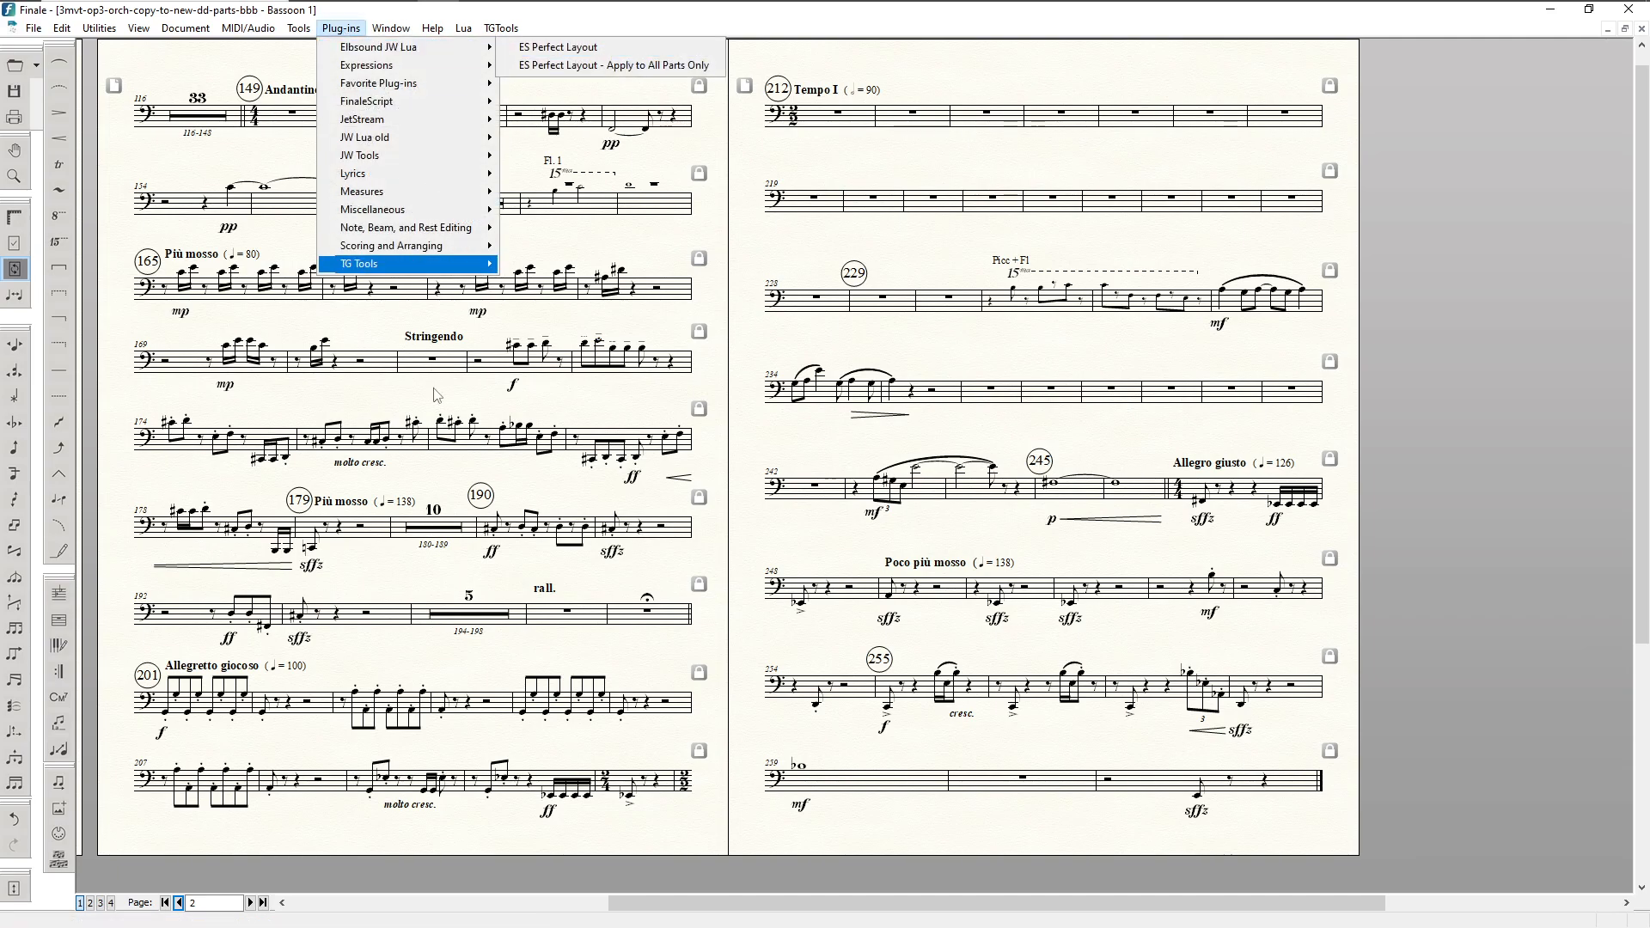
left_click(438, 642)
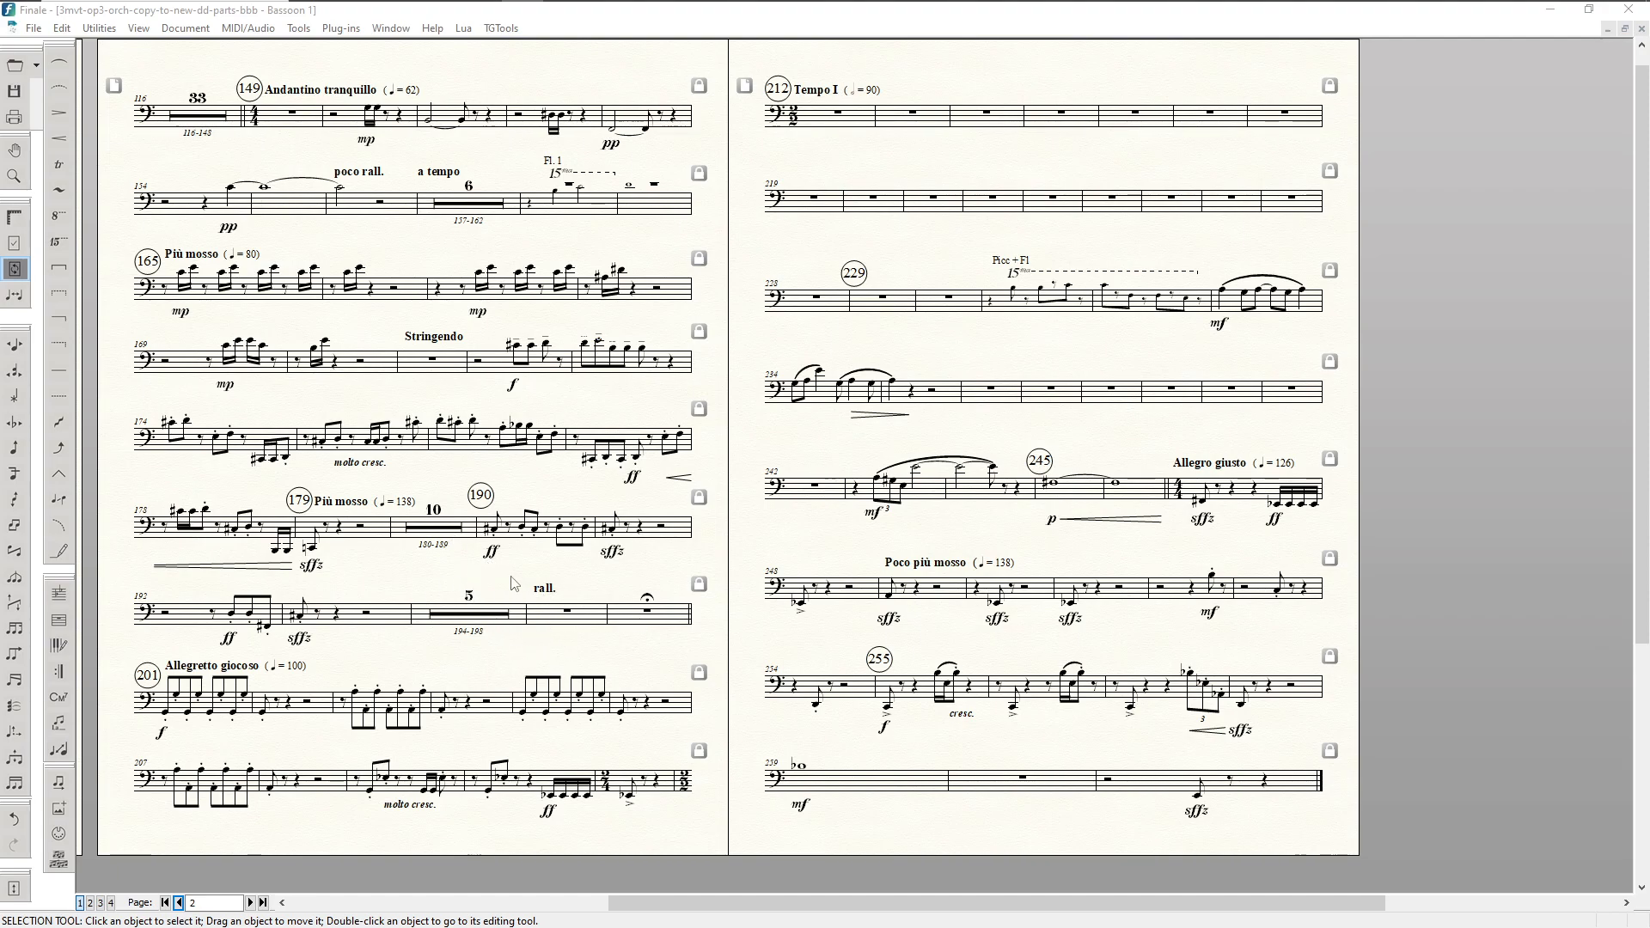
mouse_move(344, 4)
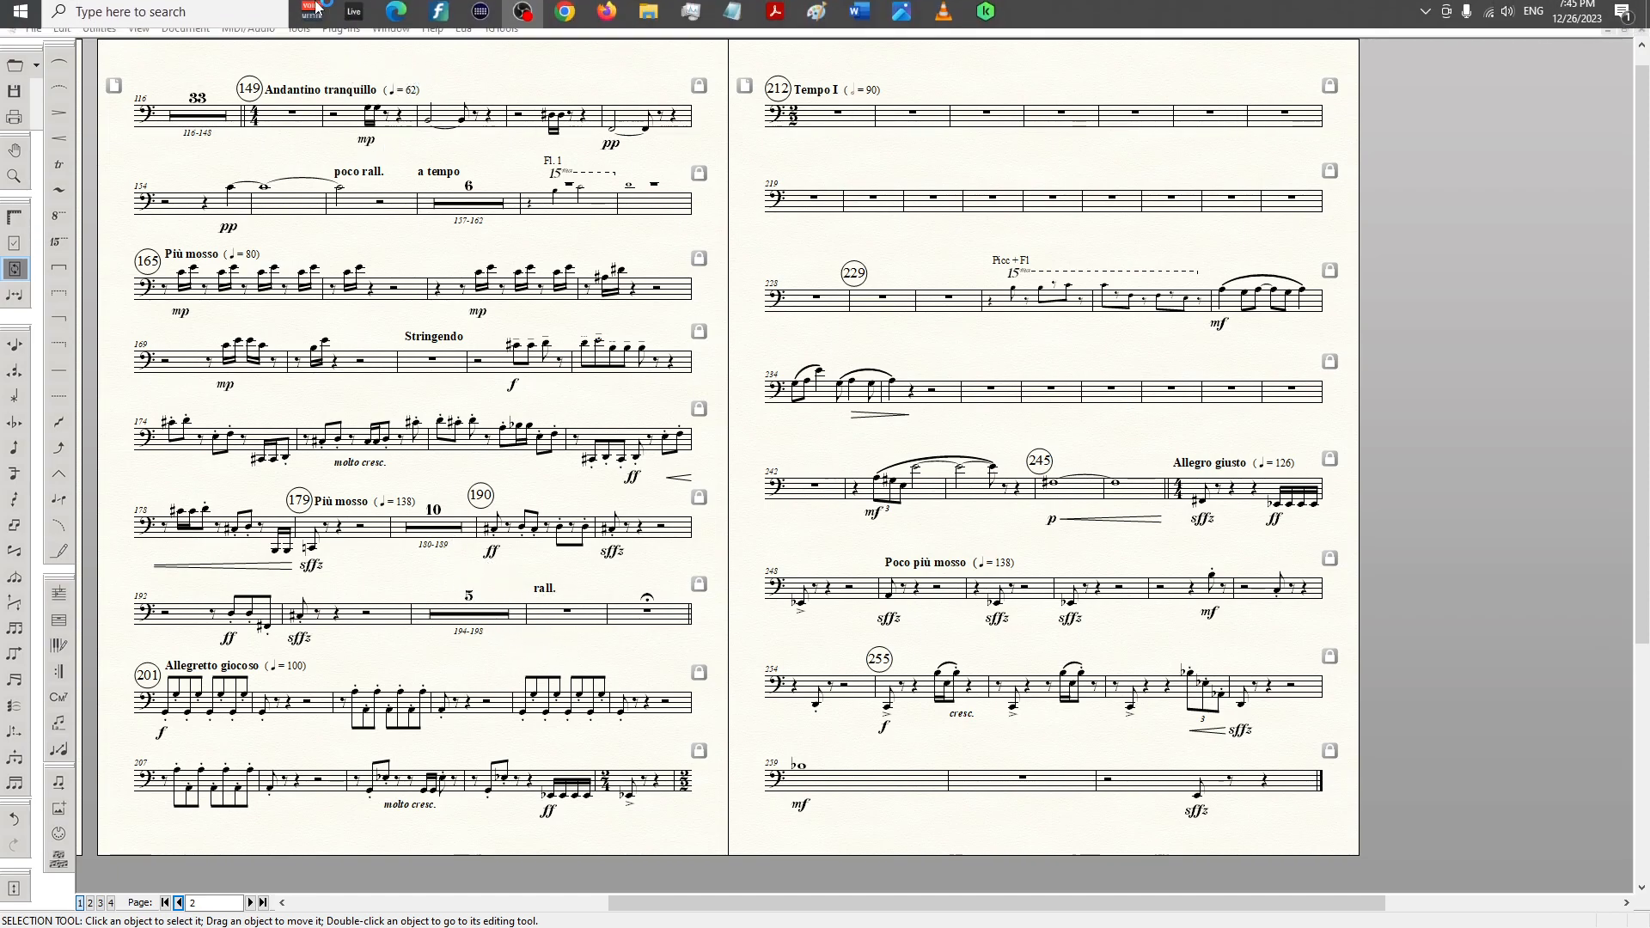
left_click(416, 7)
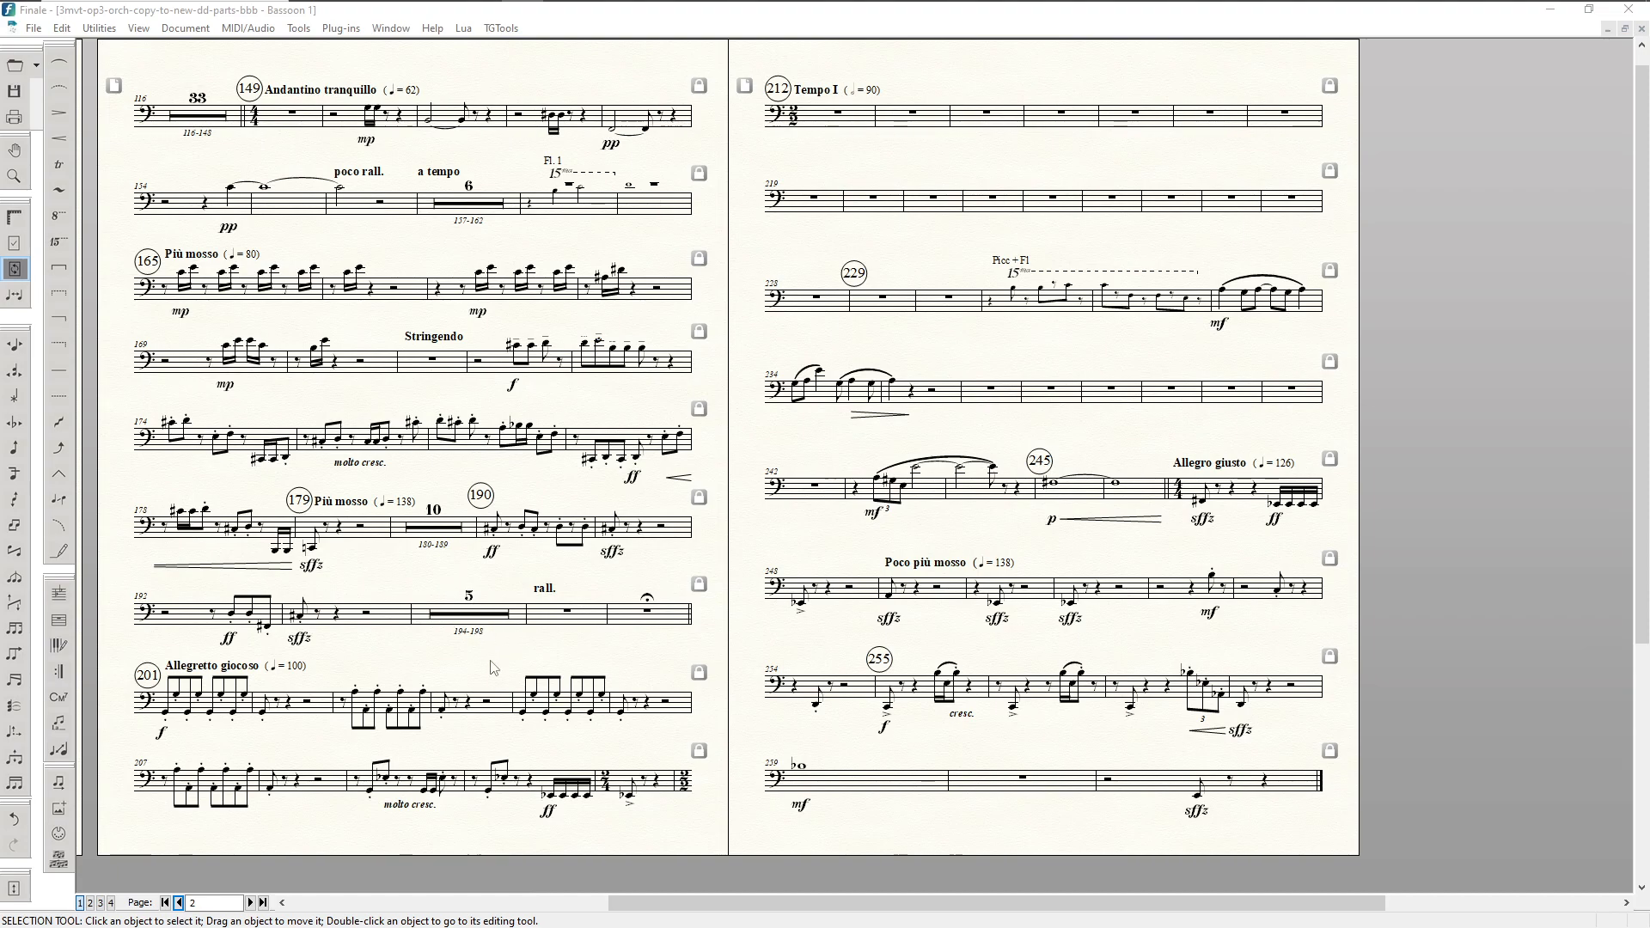
left_click(337, 29)
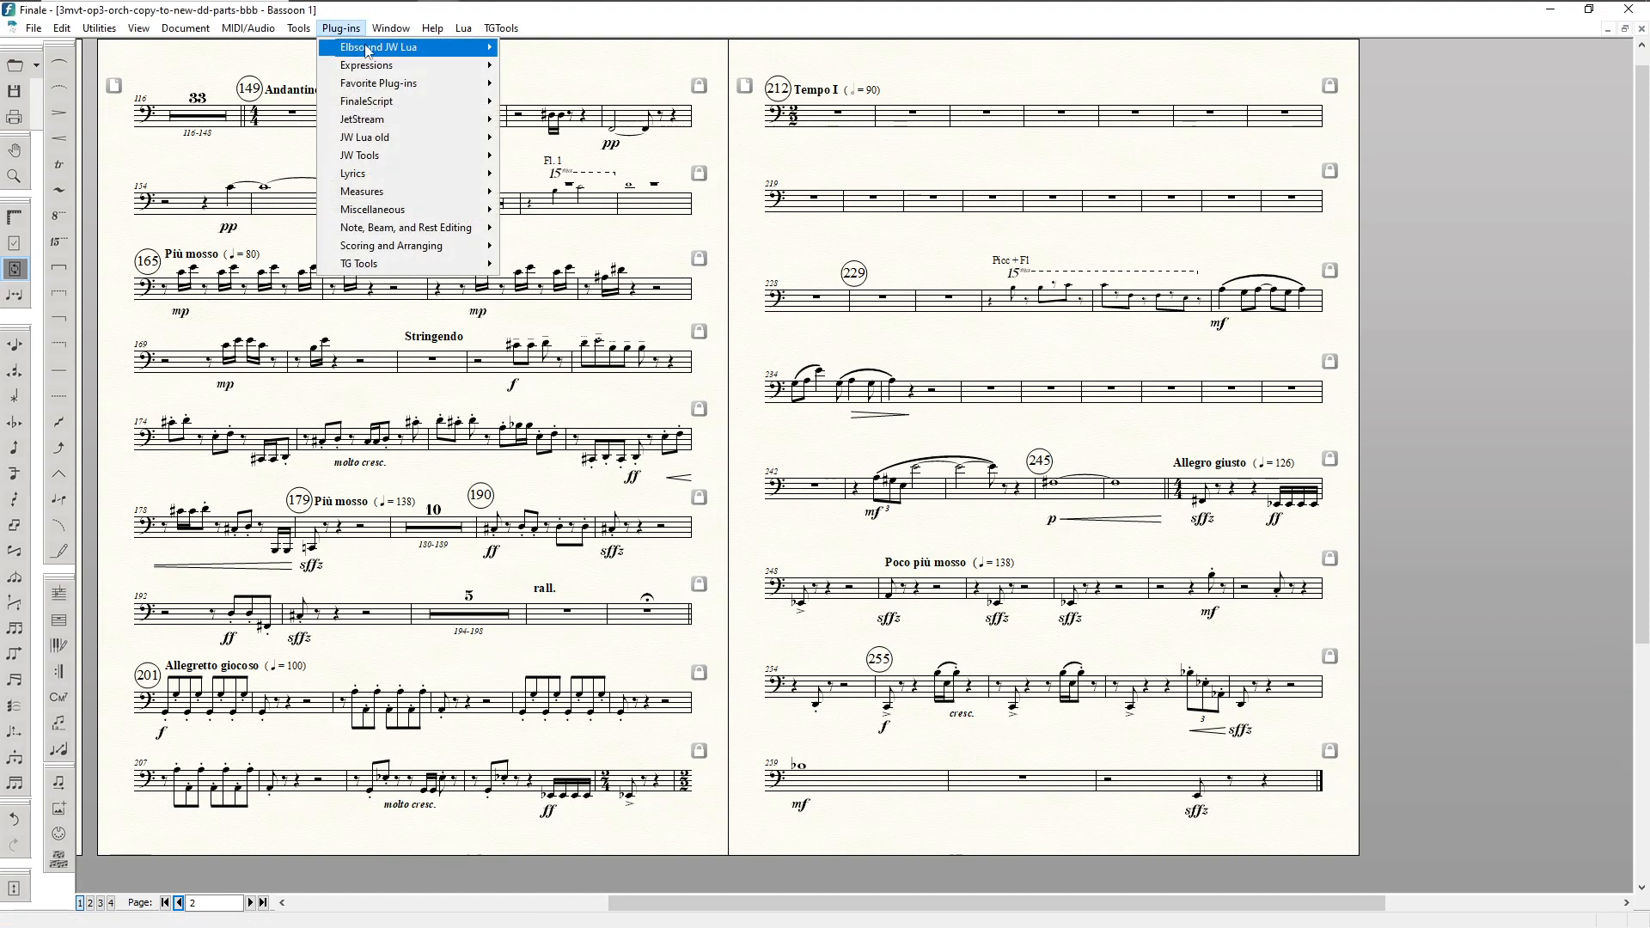
mouse_move(407, 50)
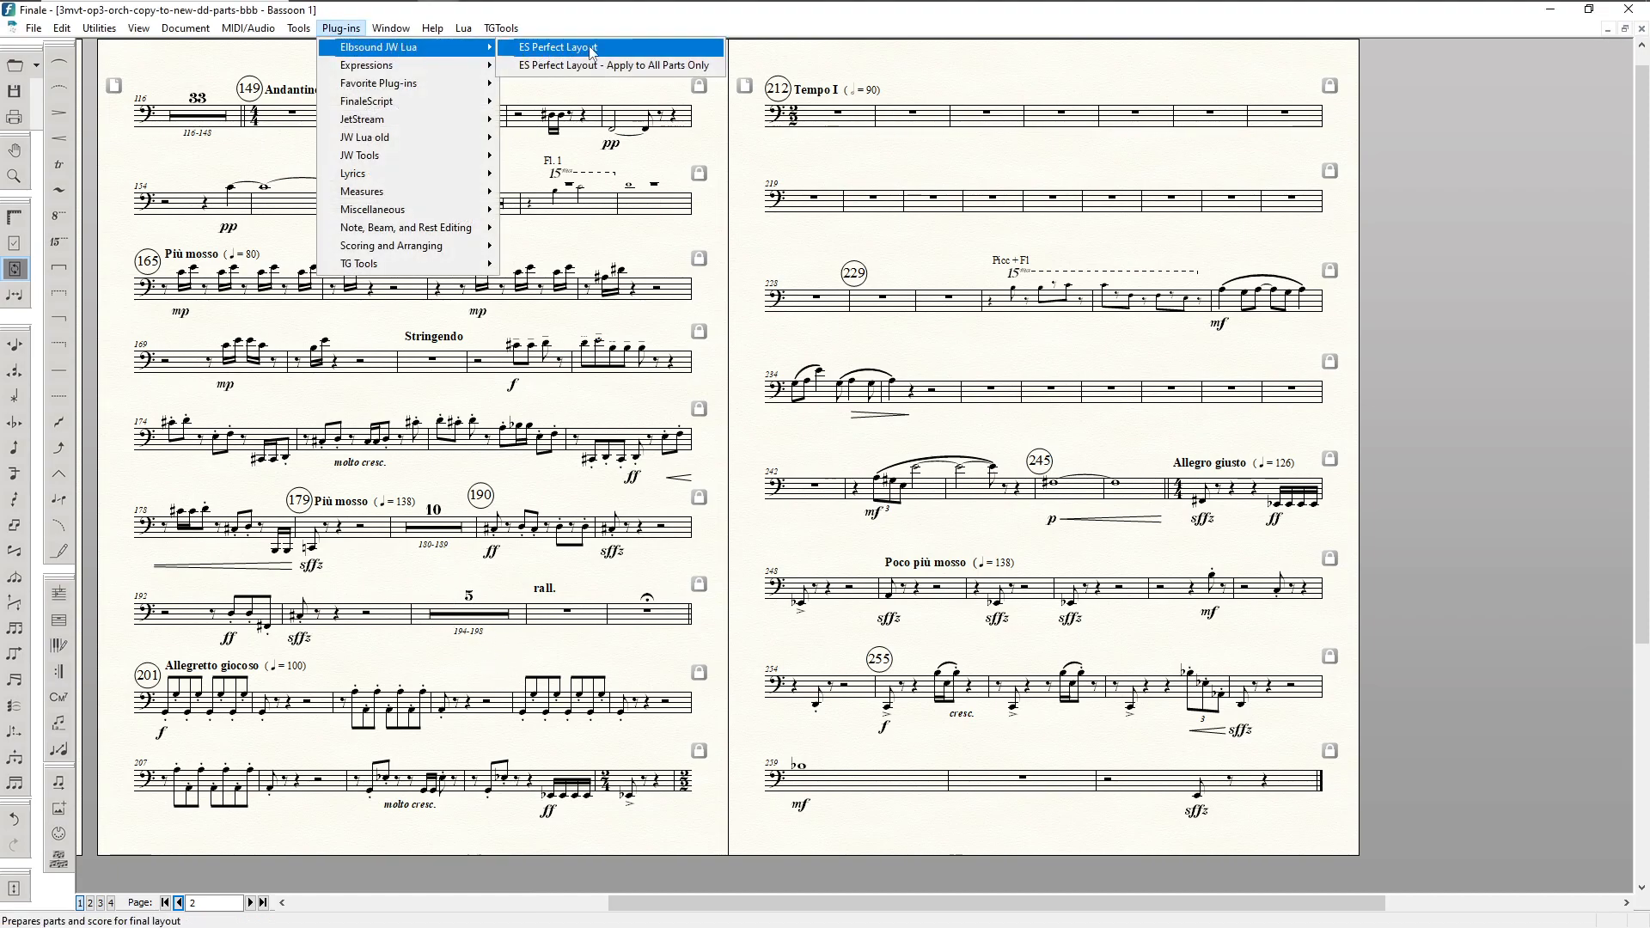
left_click(436, 585)
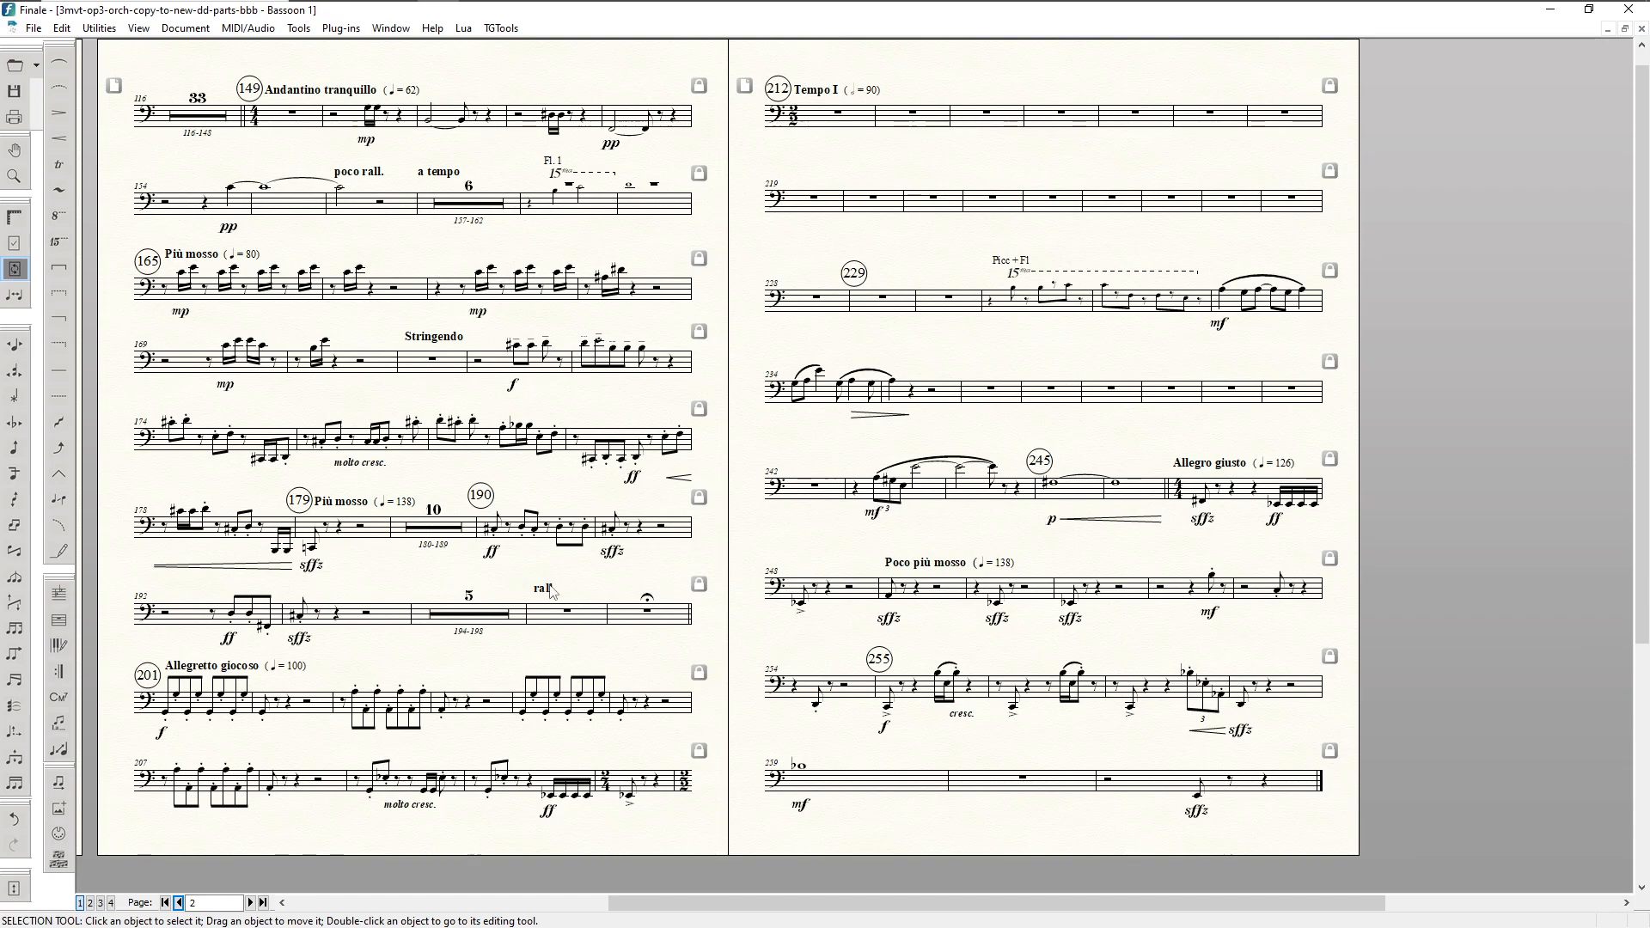
Step: Change the empty measures 212–230 and 236–242 to default whole rests
scroll(705, 460, "up", 1)
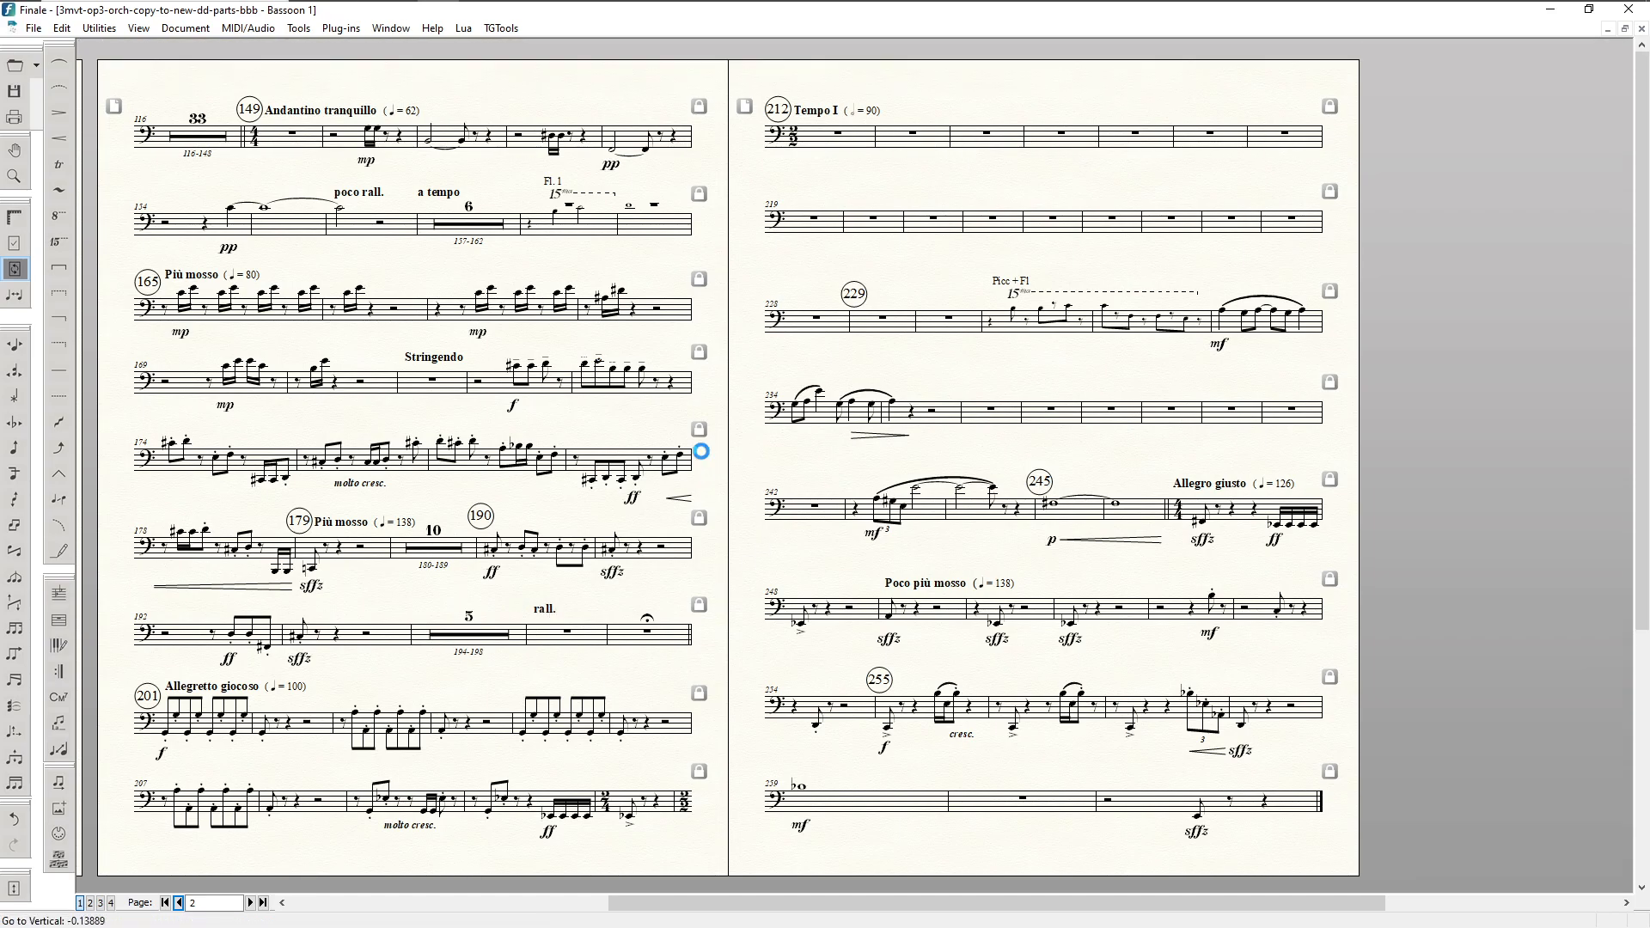
left_click(837, 135)
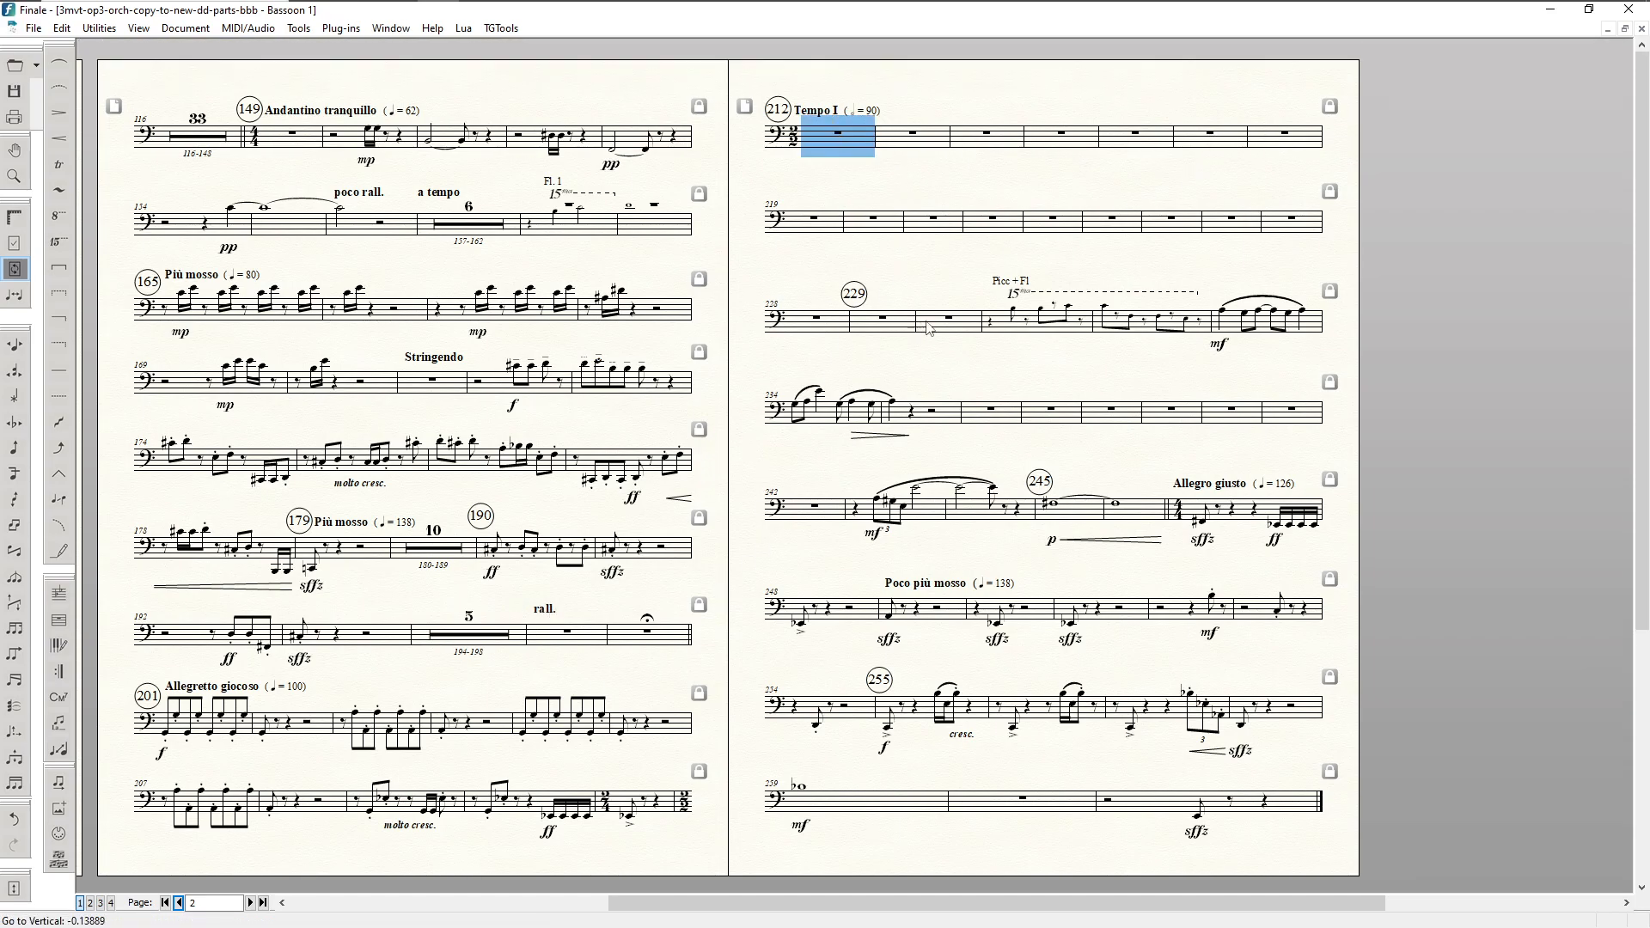
left_click(952, 327, "shift")
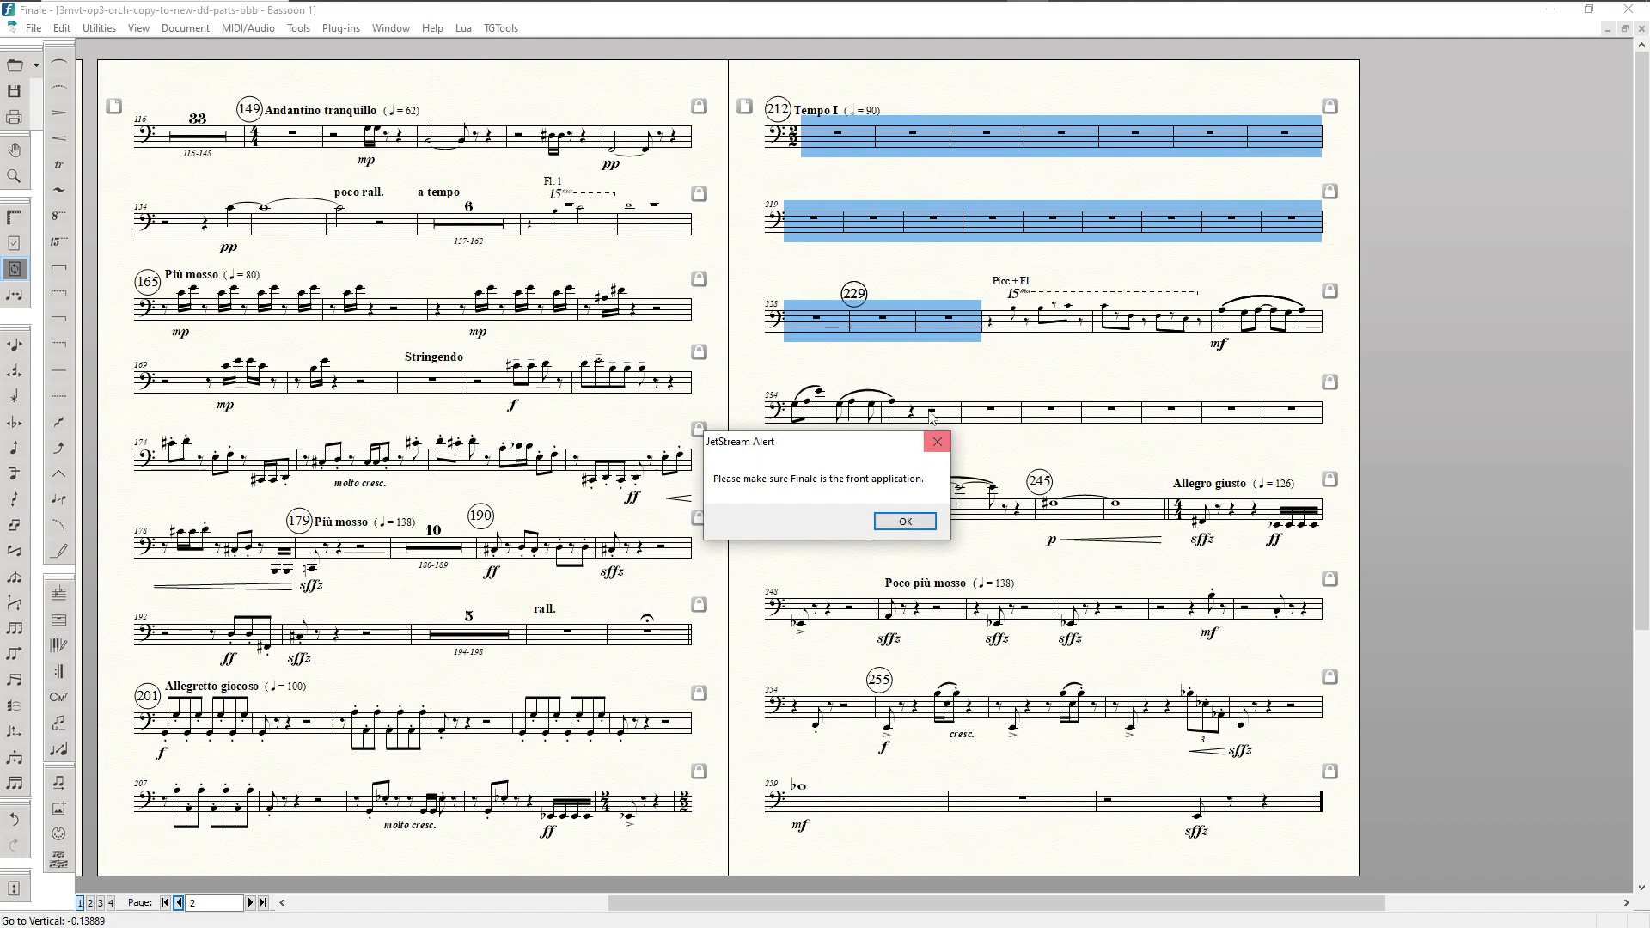
left_click(938, 441)
left_click(866, 191)
left_click(849, 138)
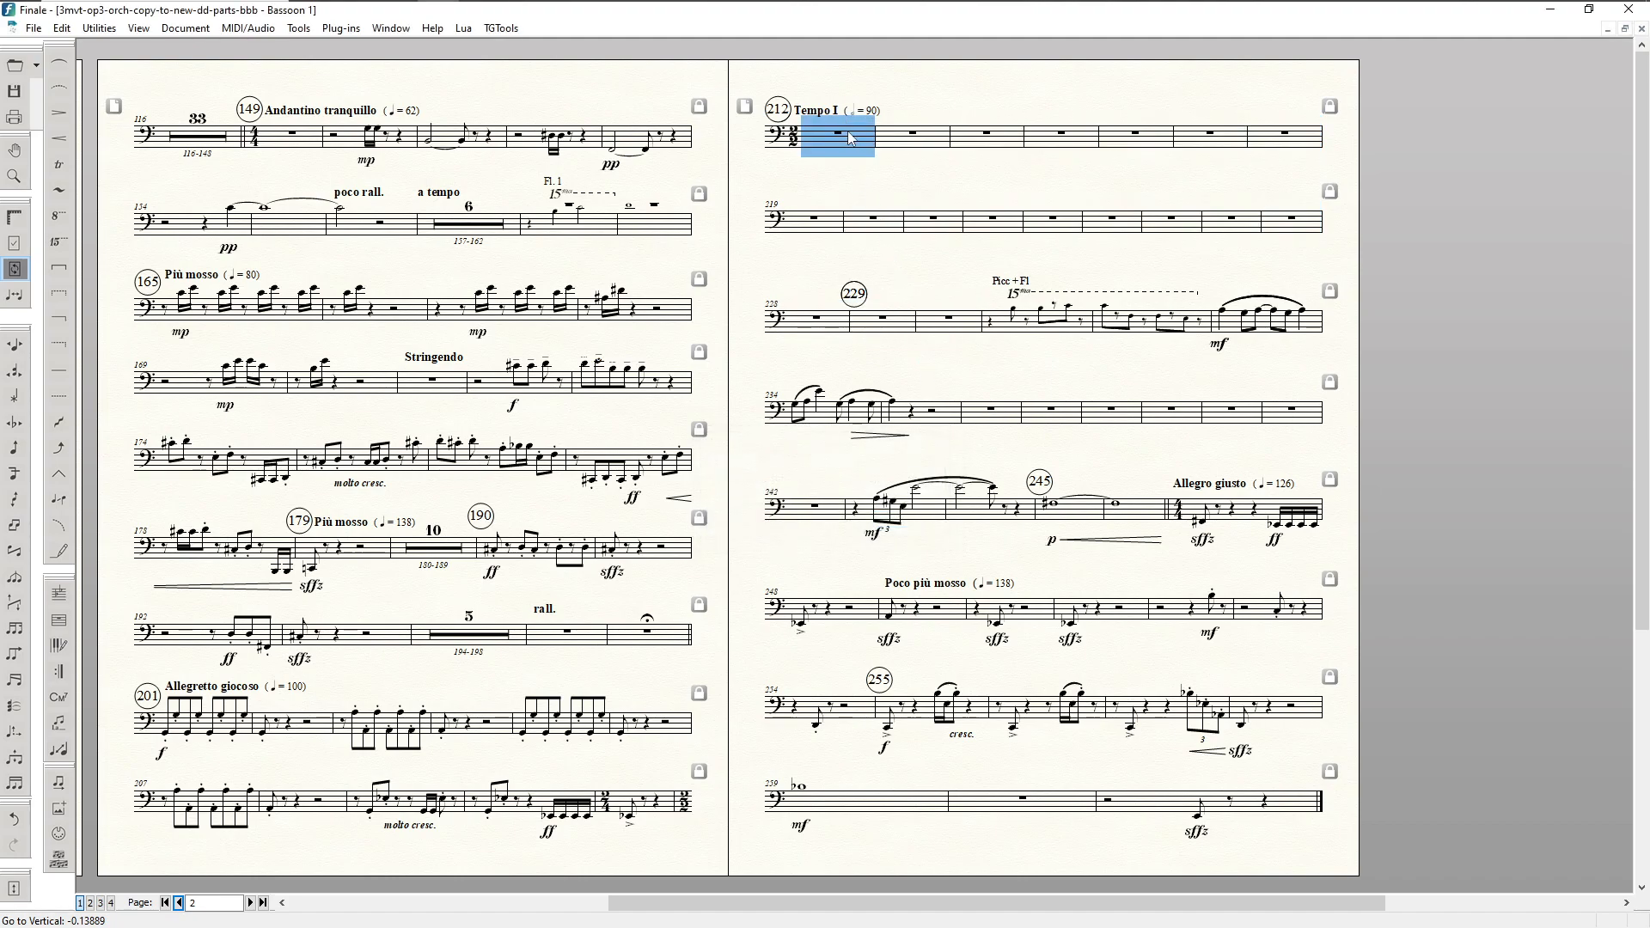
left_click(939, 327, "shift")
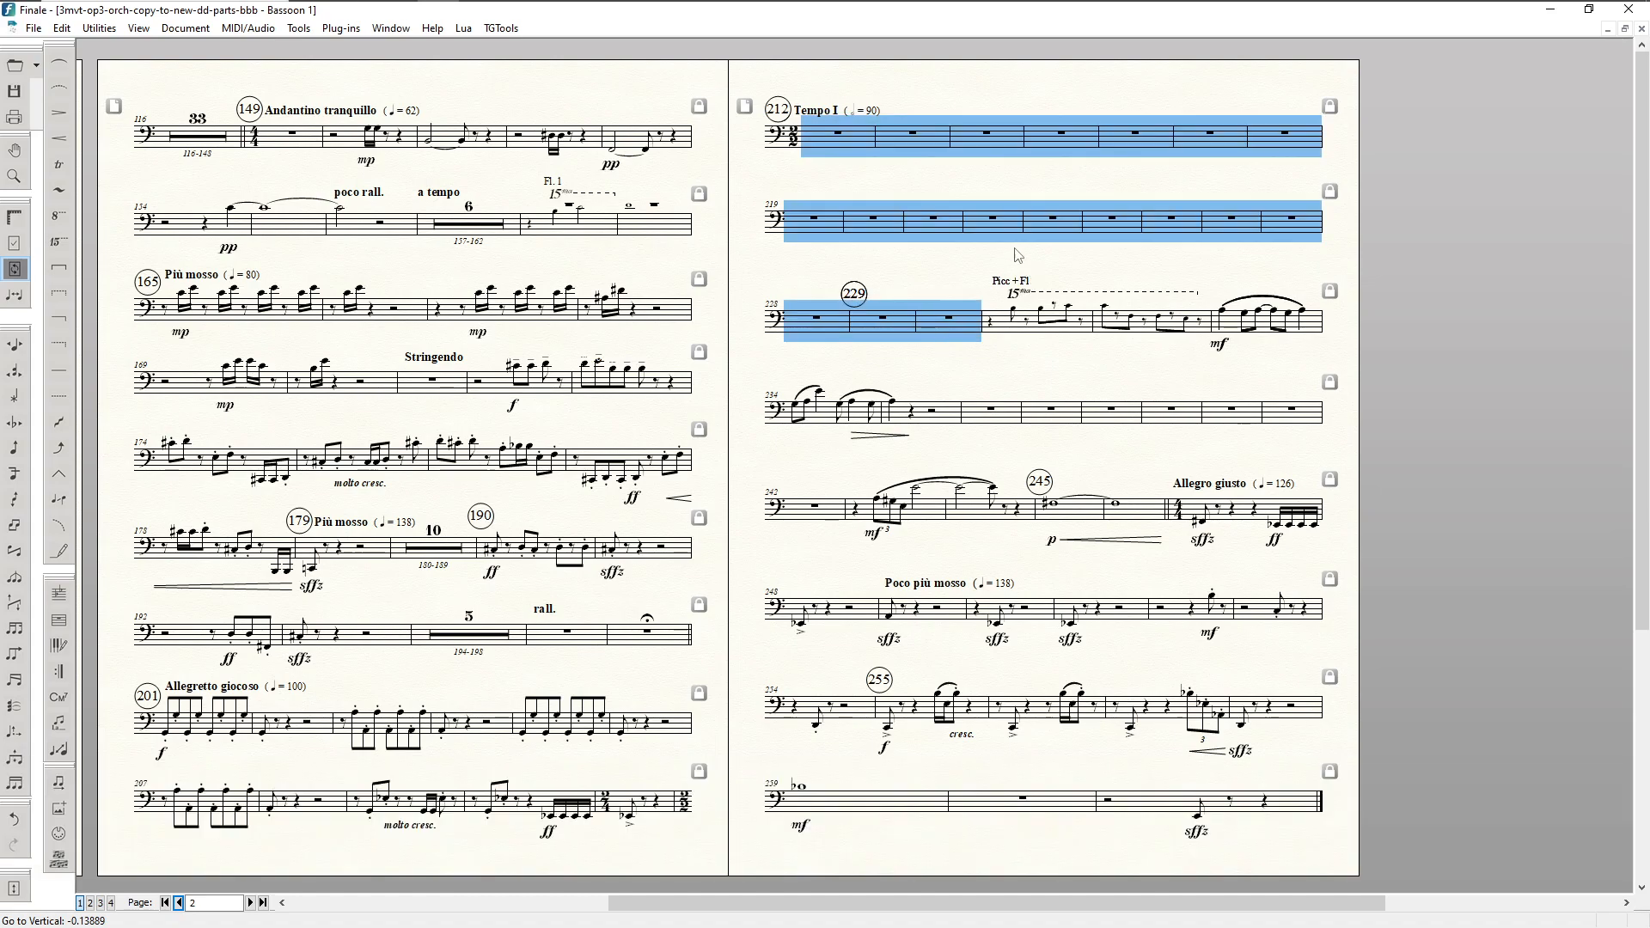
left_click(988, 412)
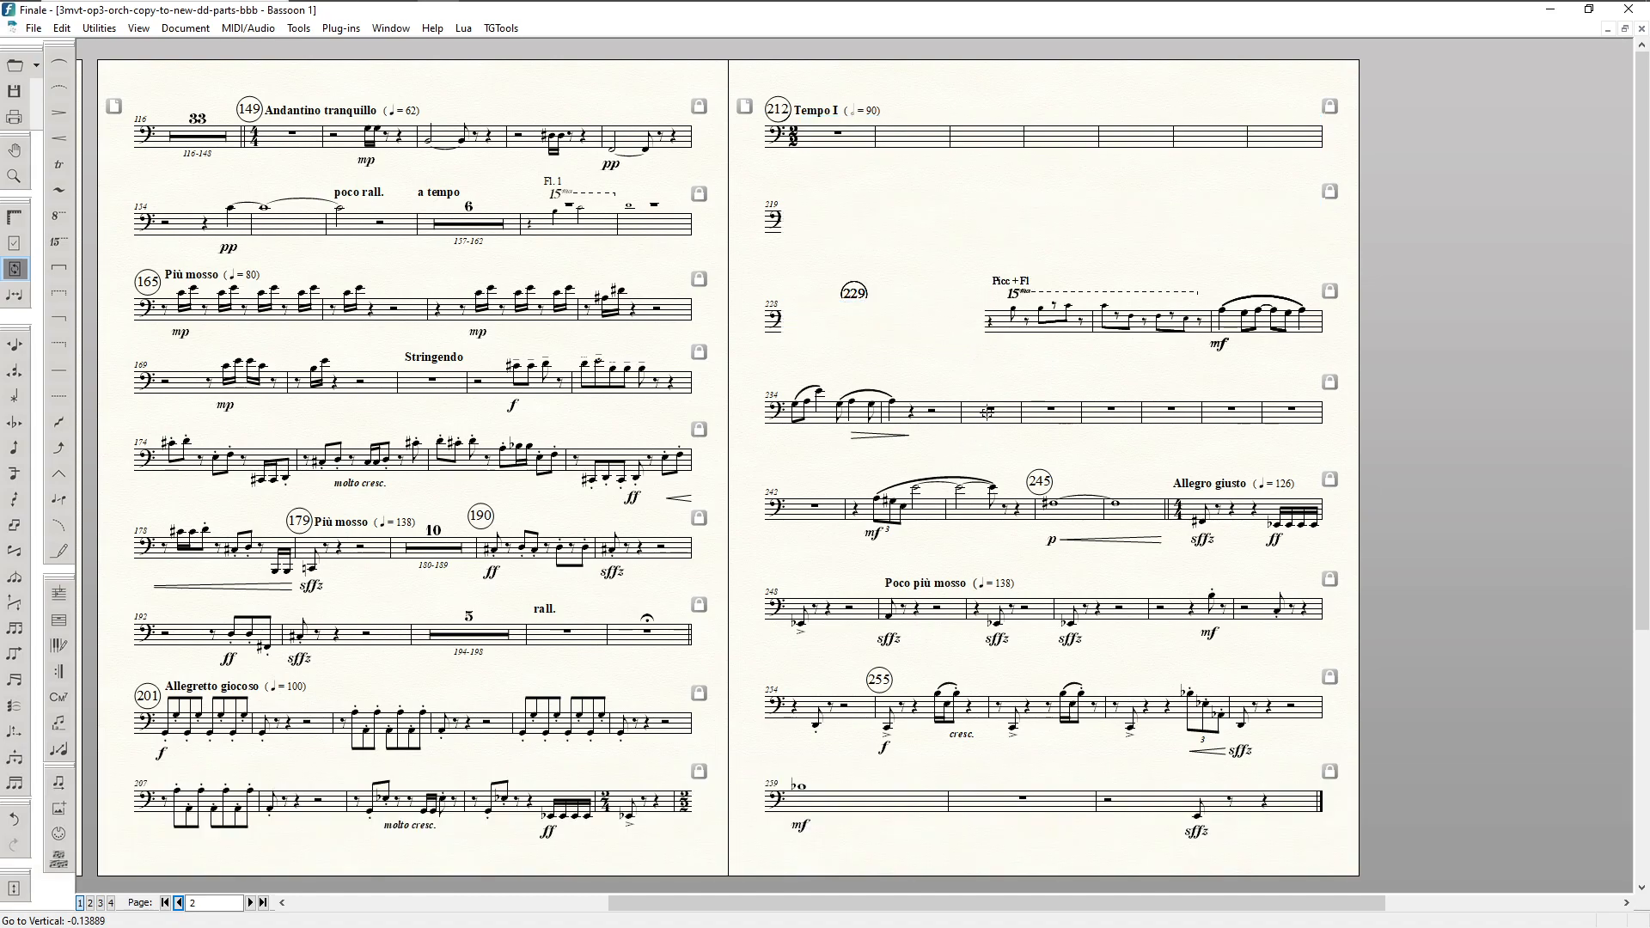
left_click(796, 513, "shift")
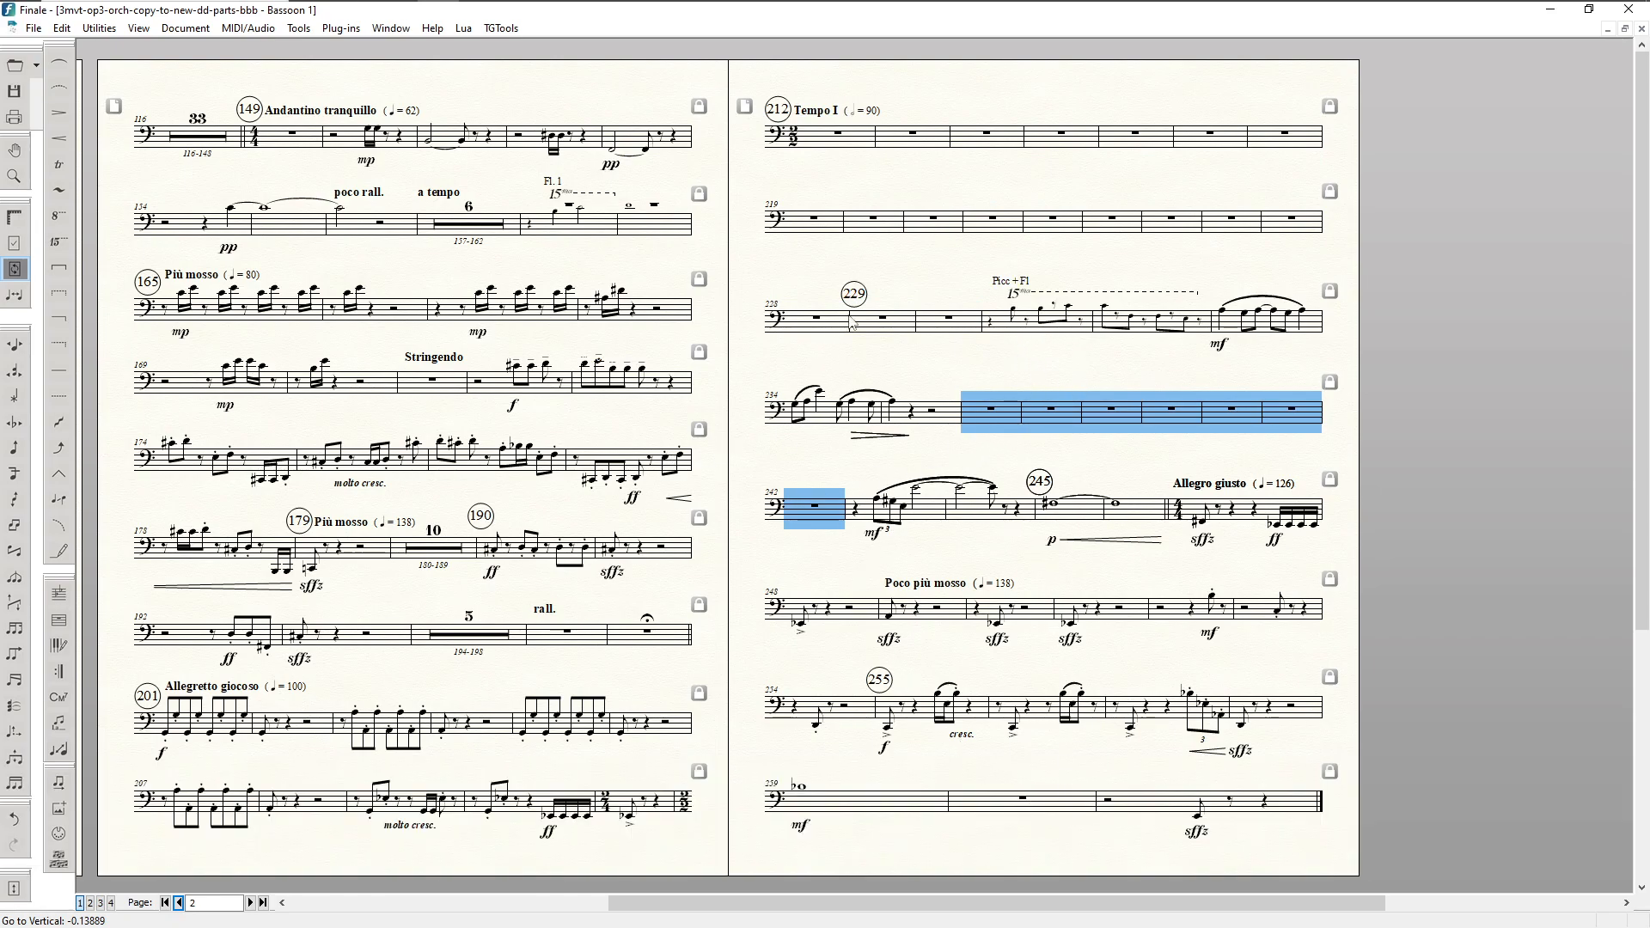
Step: Create multimeasure rests across measures 212–230, from Tempo I up to the Picc + Fl cue
left_click(842, 138)
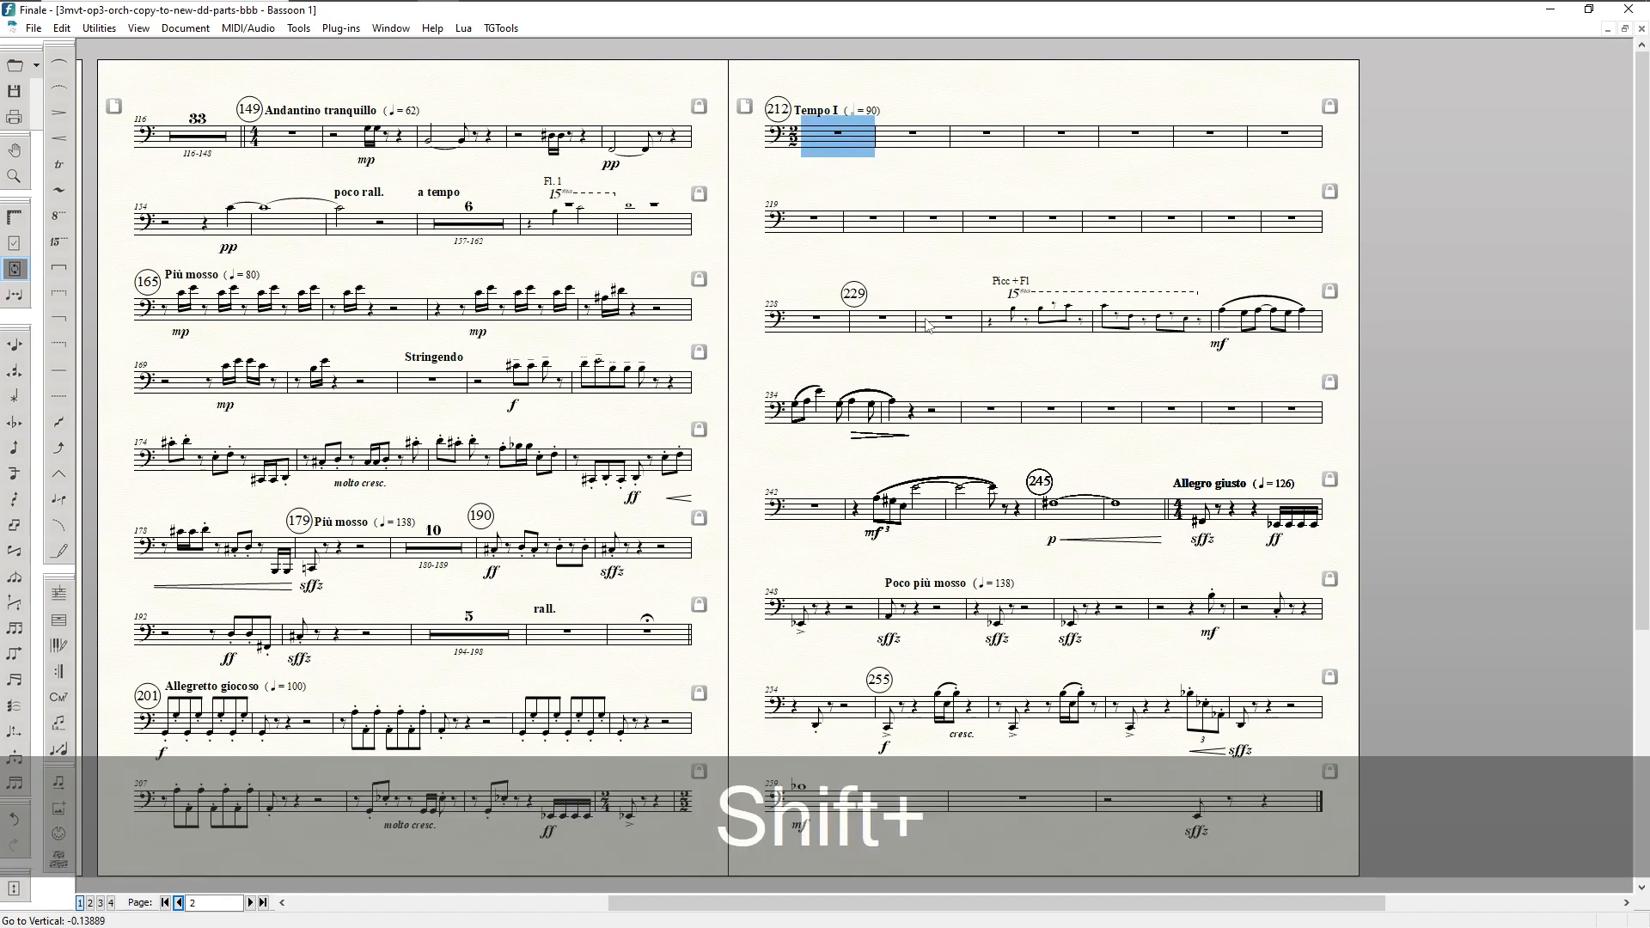
left_click(951, 333, "shift")
right_click(951, 334)
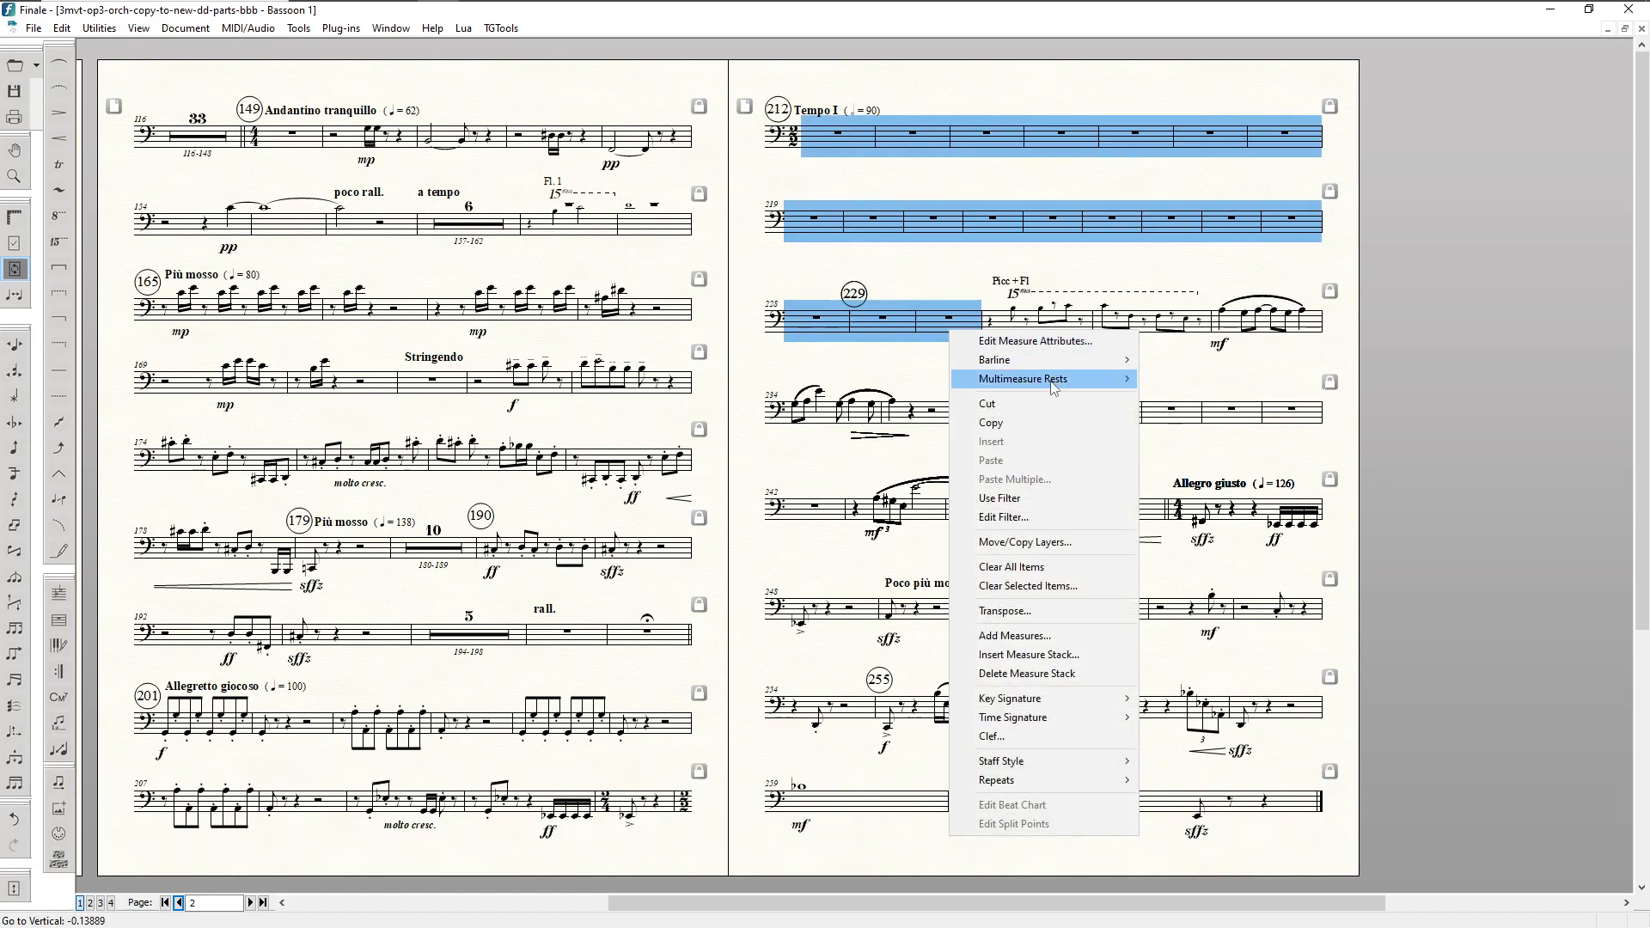
mouse_move(1050, 379)
left_click(1203, 380)
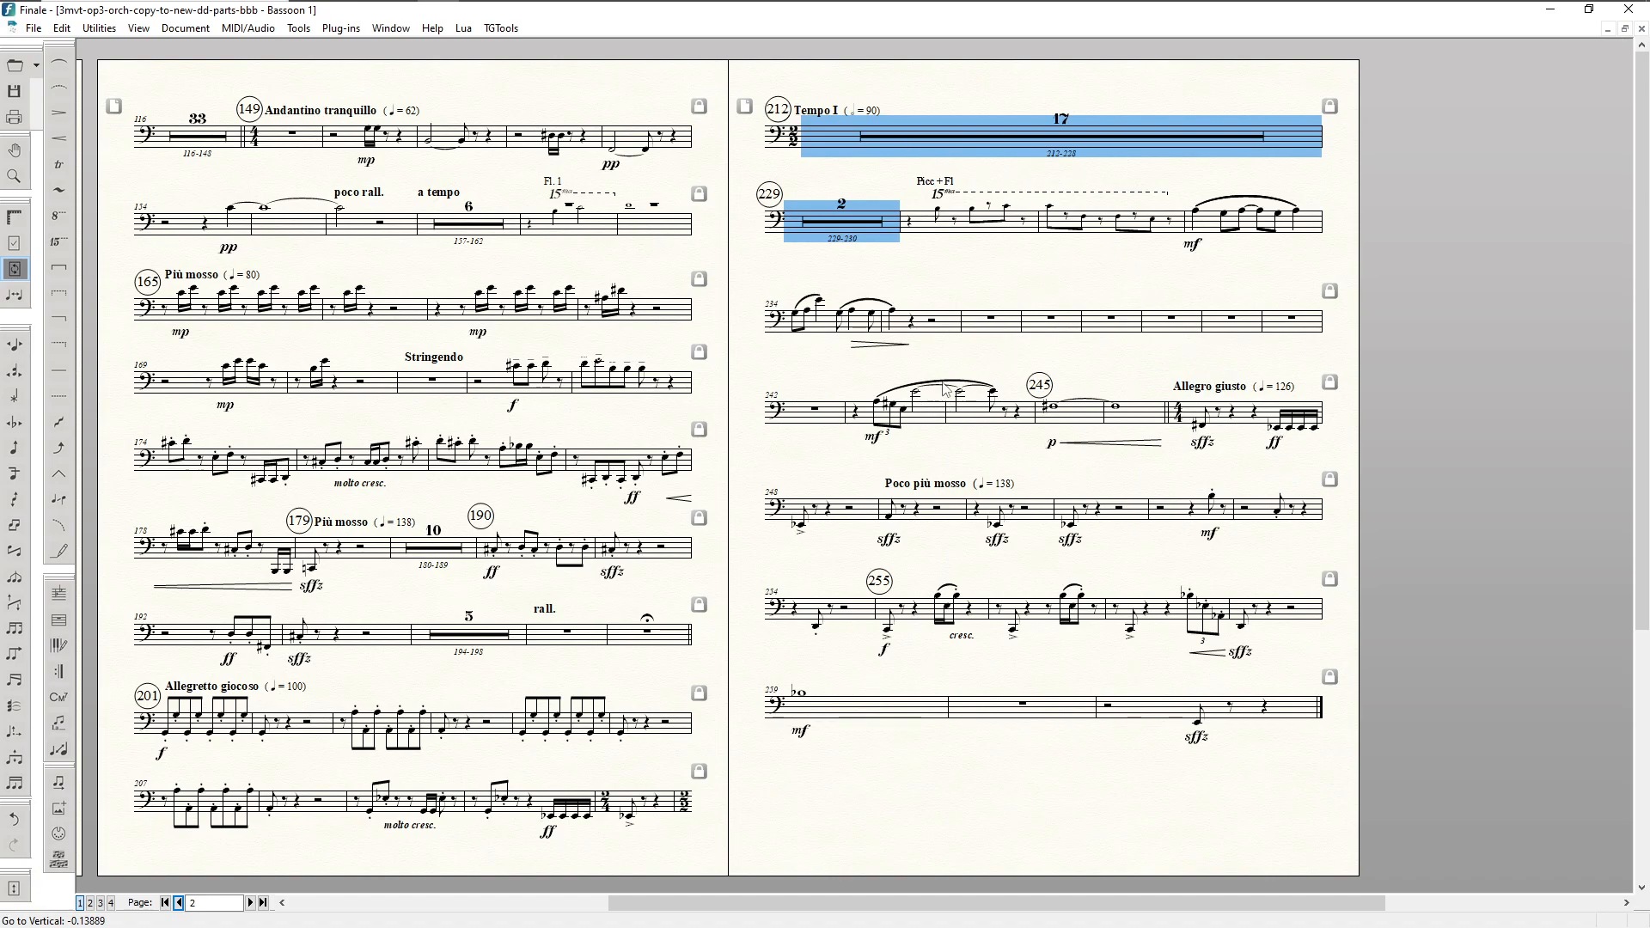
Step: Create a multimeasure rest across the empty measures 236–242 and save the document
left_click(995, 324)
left_click(836, 409, "shift")
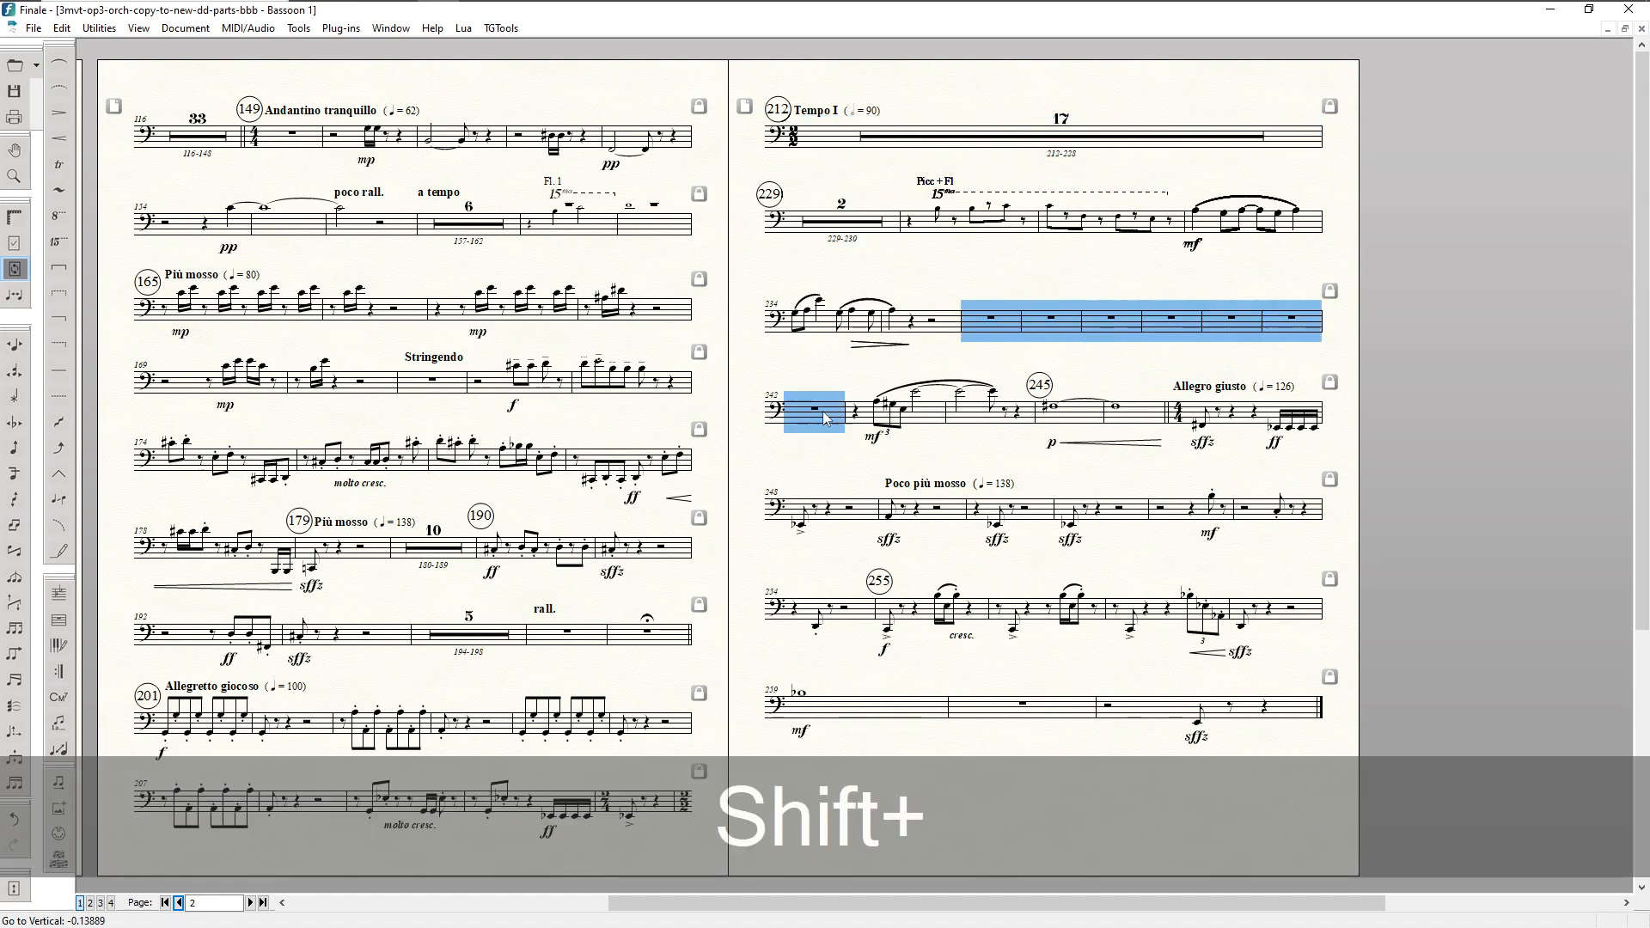
right_click(995, 324)
mouse_move(1080, 383)
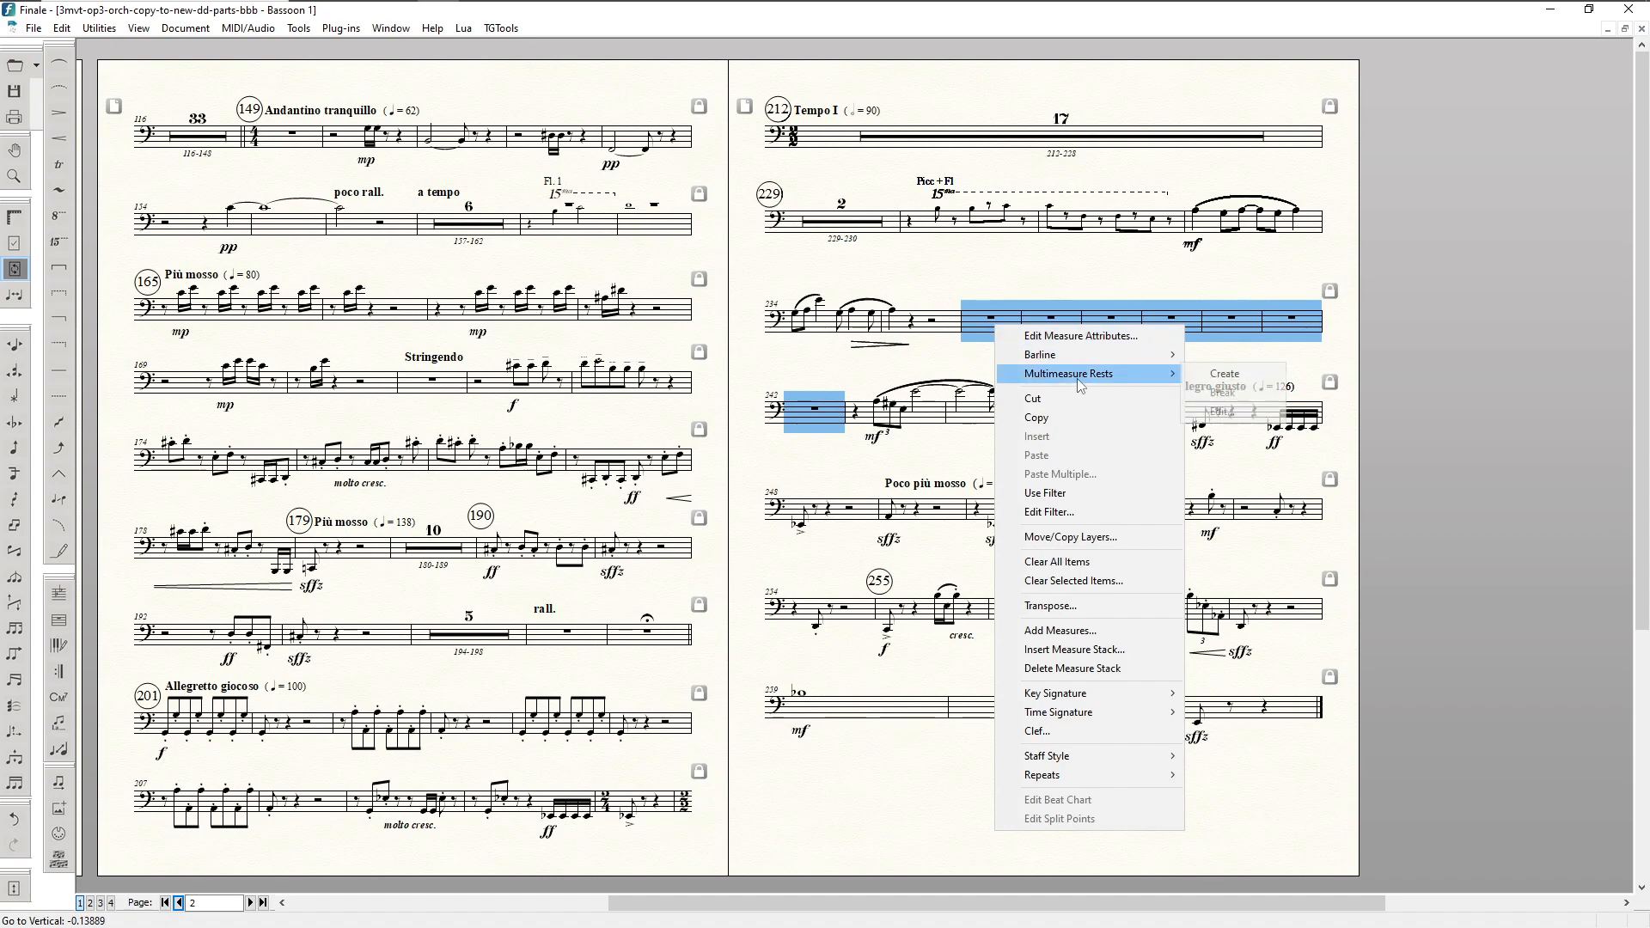
left_click(1215, 374)
key("ctrl+s")
left_click_drag(1251, 900, 902, 878)
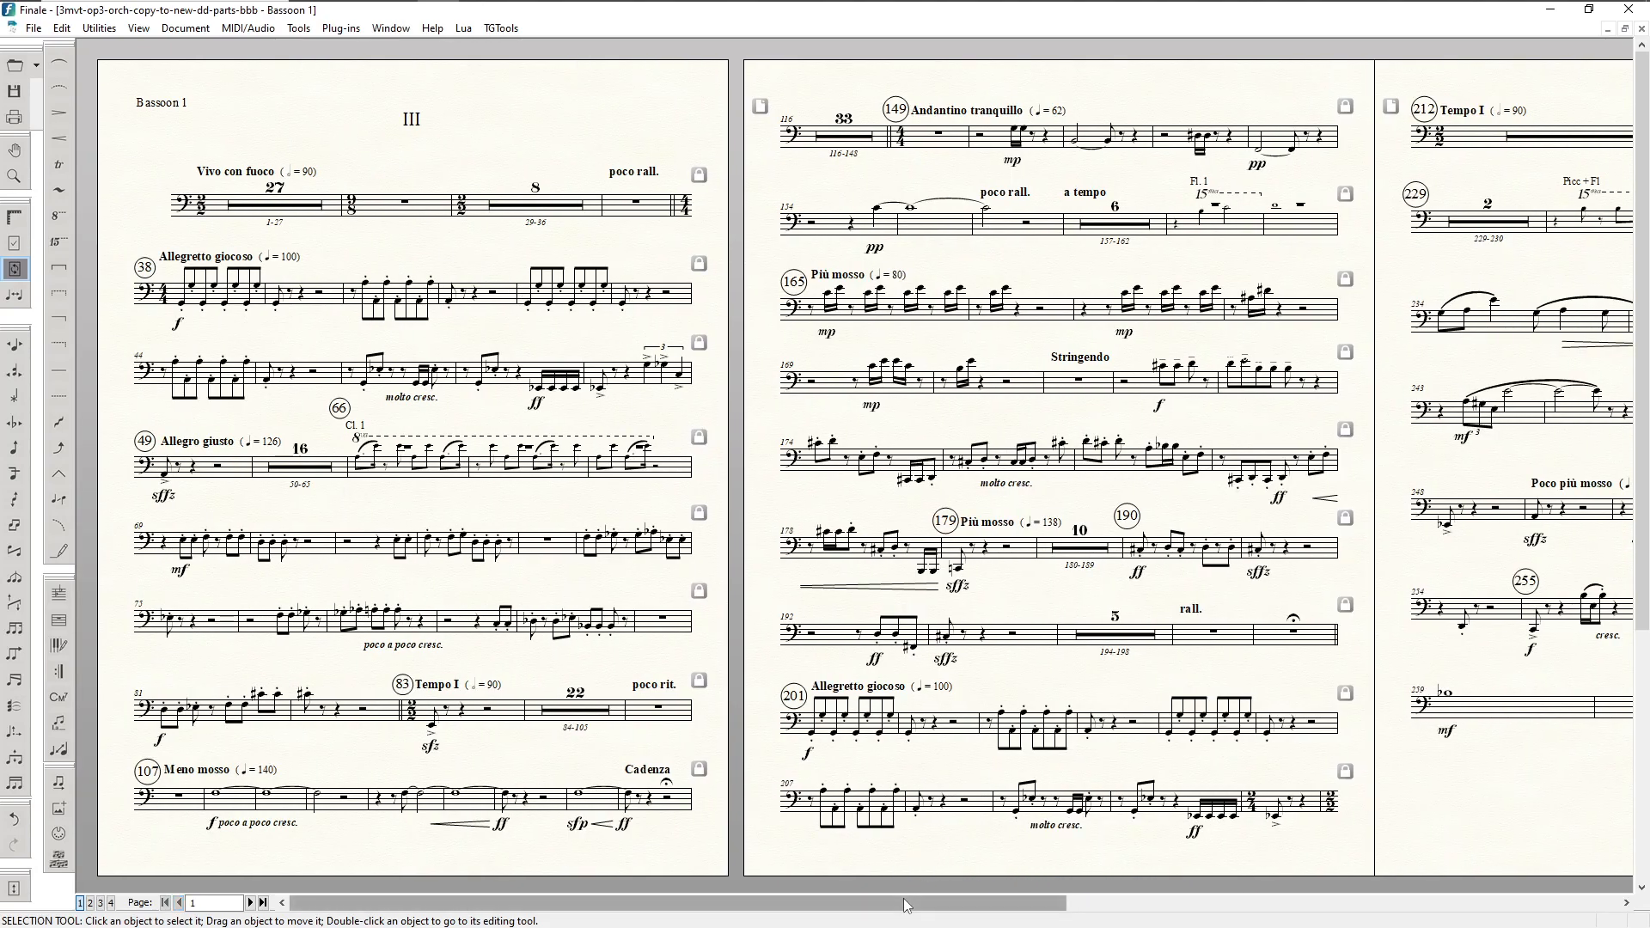
left_click_drag(887, 908, 995, 909)
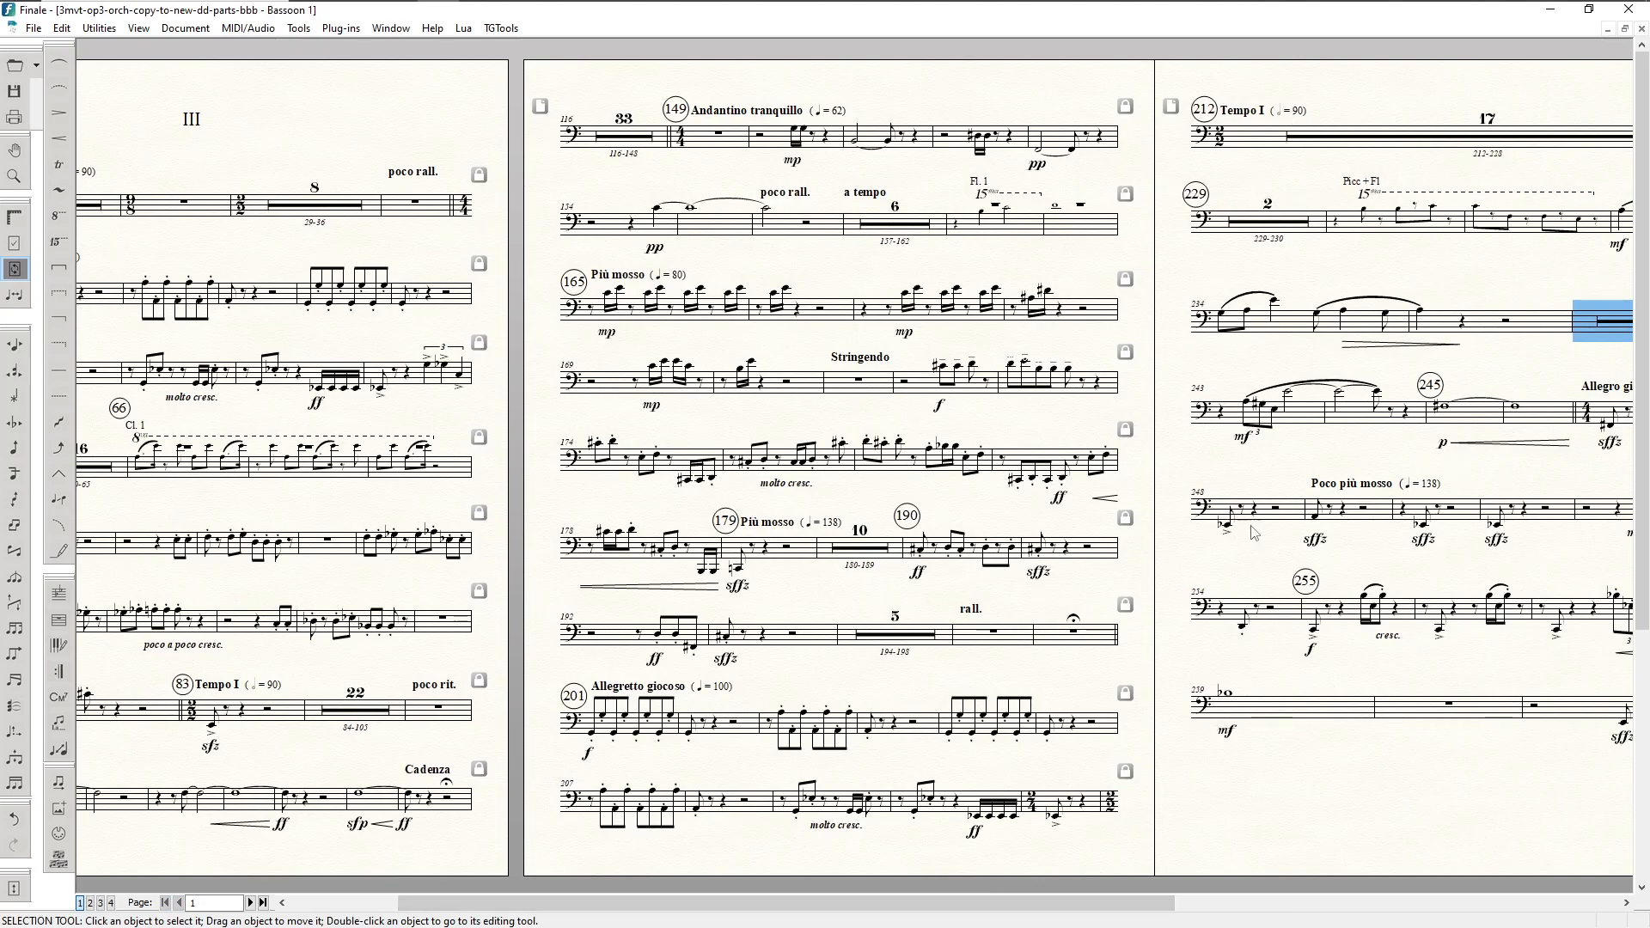
left_click_drag(977, 904, 844, 901)
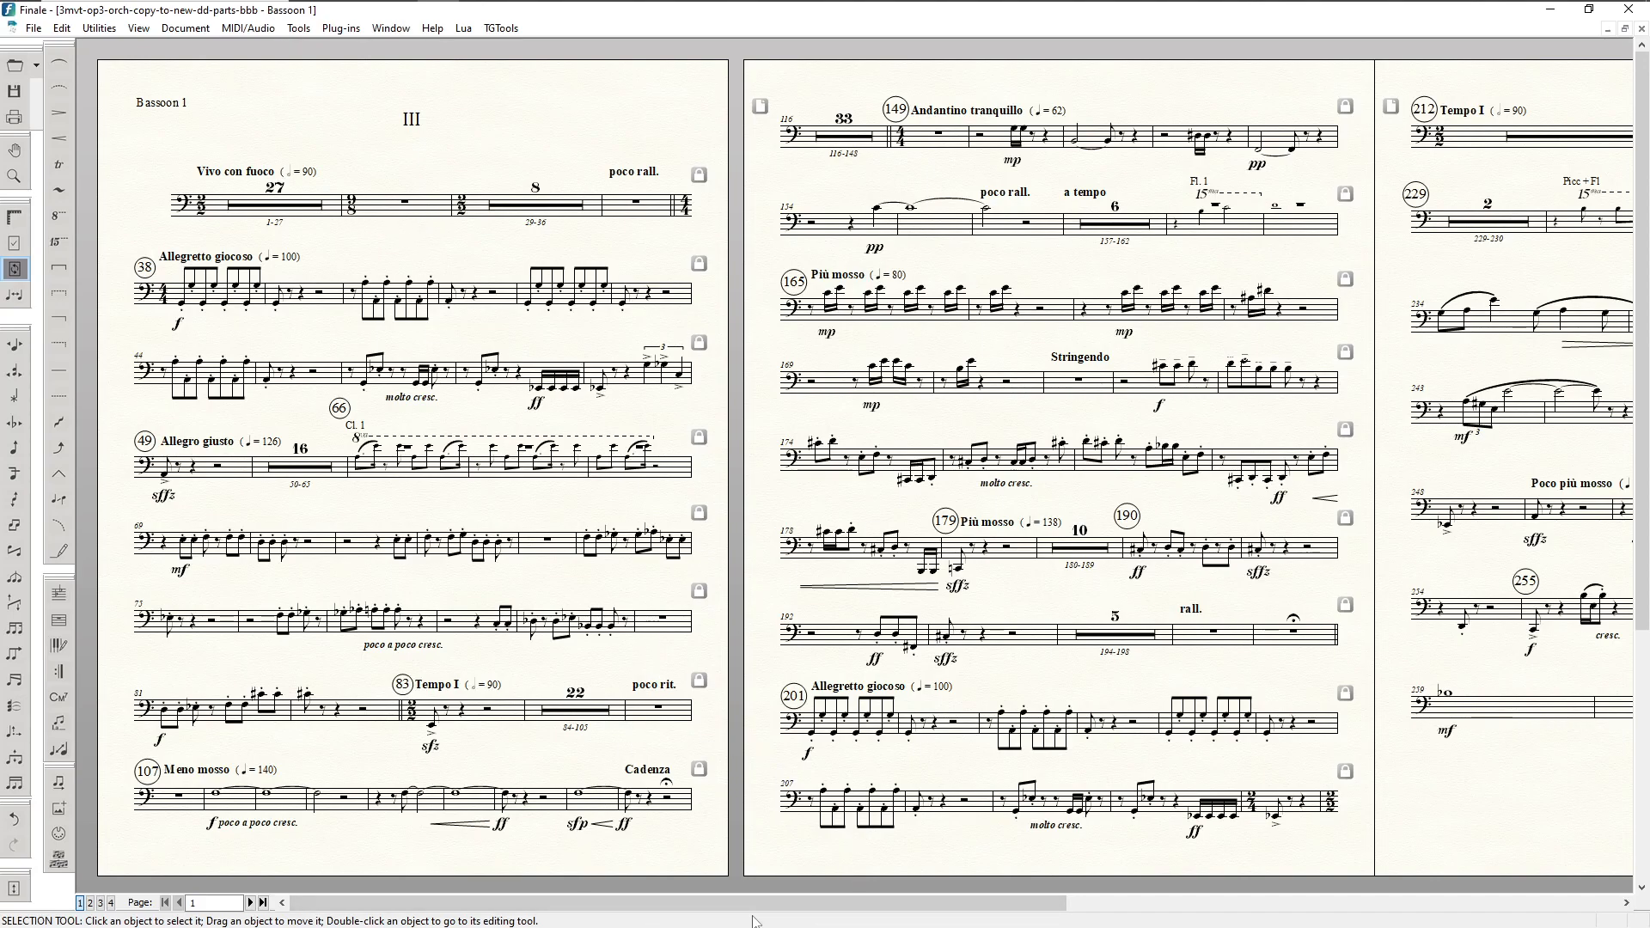
mouse_move(739, 905)
left_mouse_down()
mouse_move(773, 905)
mouse_move(737, 904)
left_mouse_up()
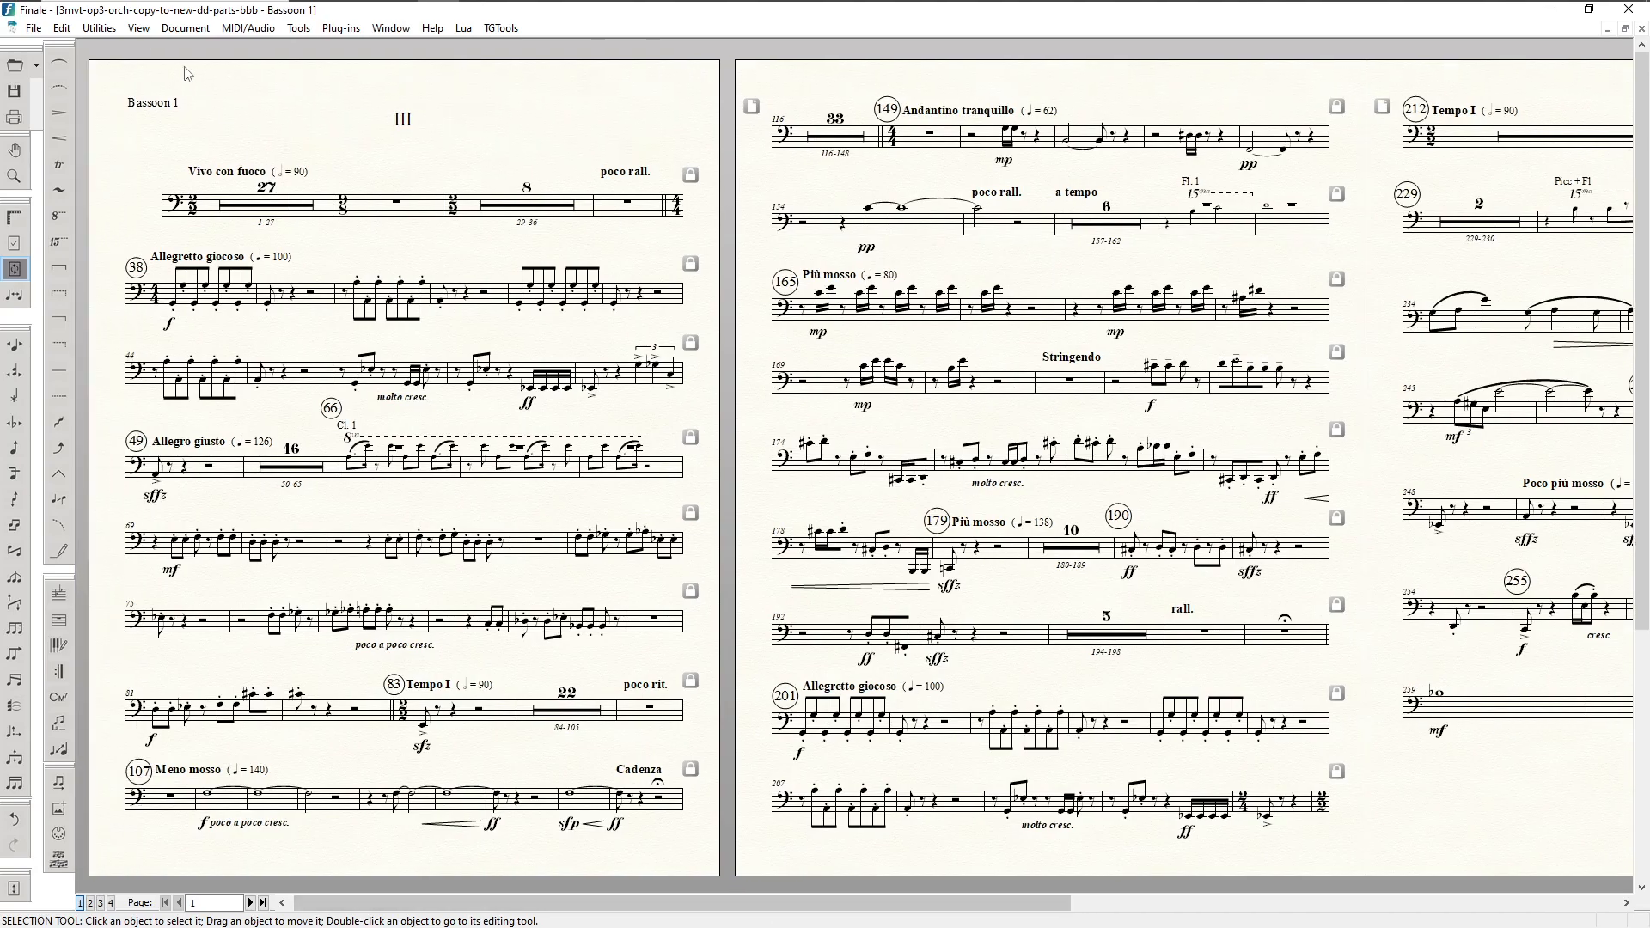
Step: Save the document under the new name 3mvt-op3-orch-copy-to-new-dd-parts-bbbb in the parts folder
left_click(33, 27)
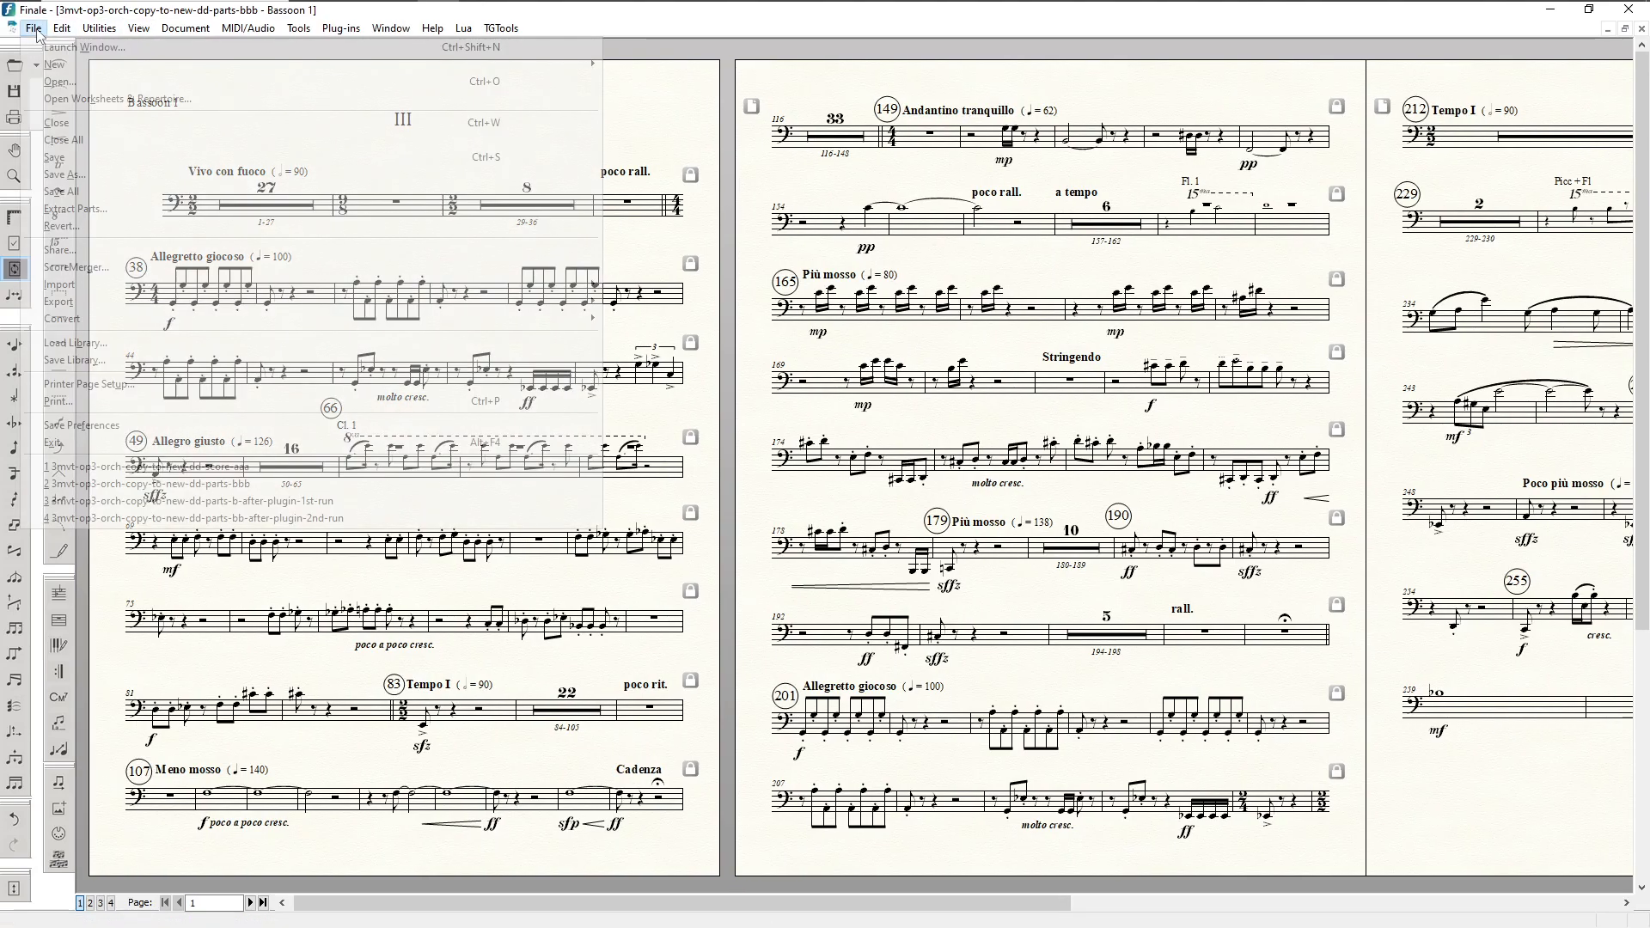
left_click(77, 174)
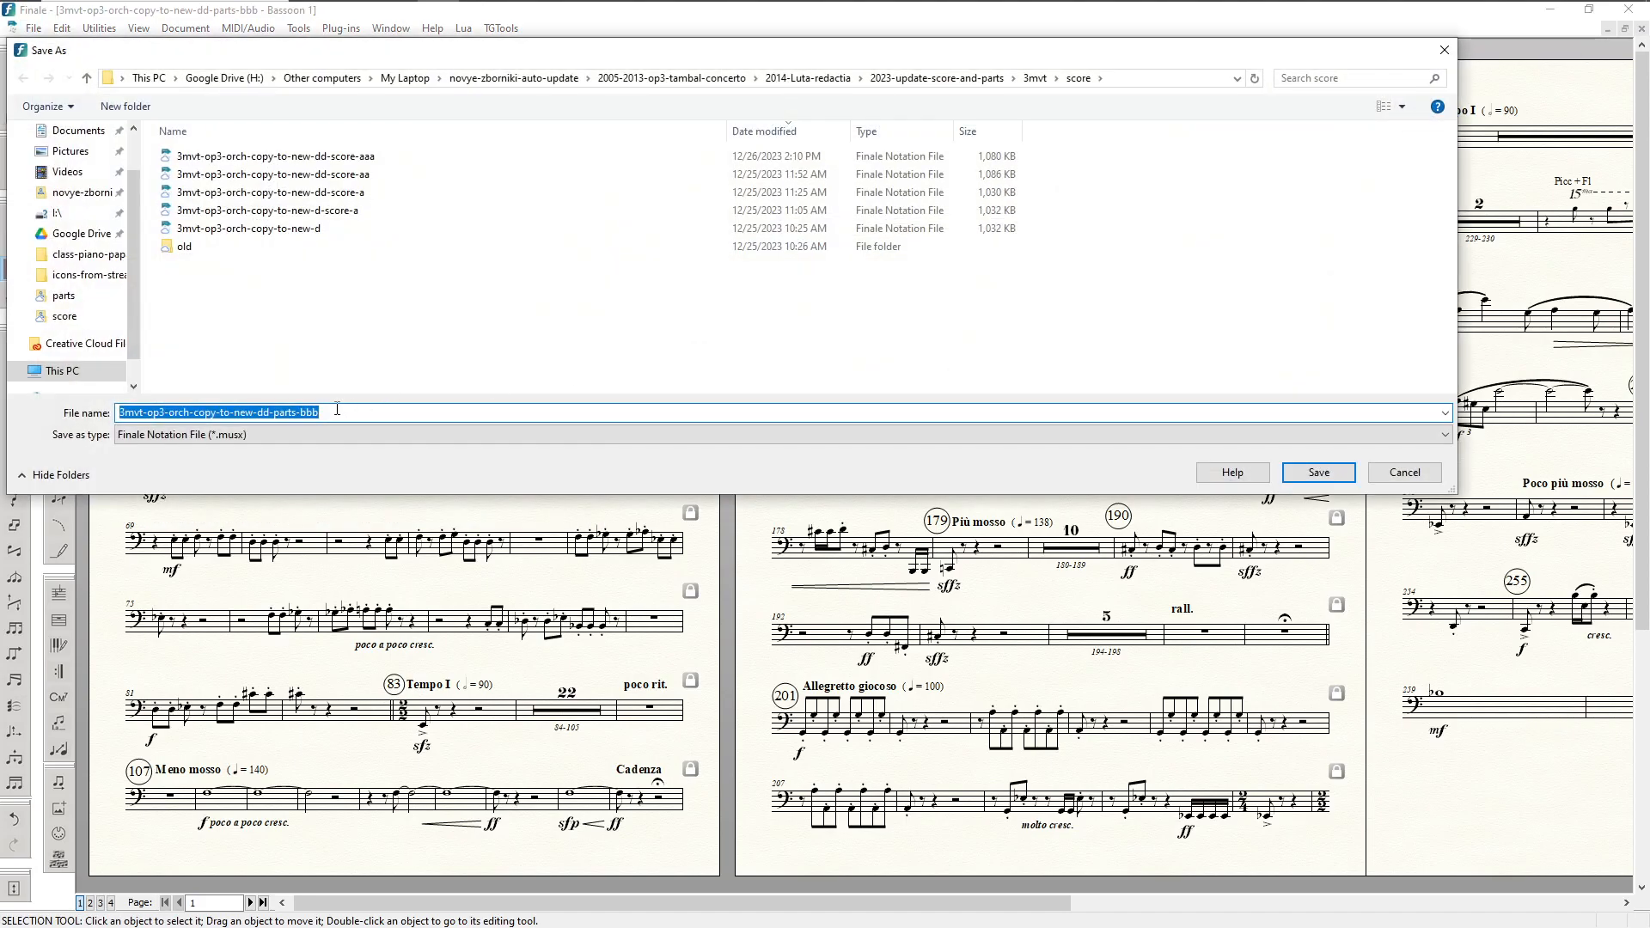
left_click(337, 411)
left_click(1034, 79)
double_click(207, 155)
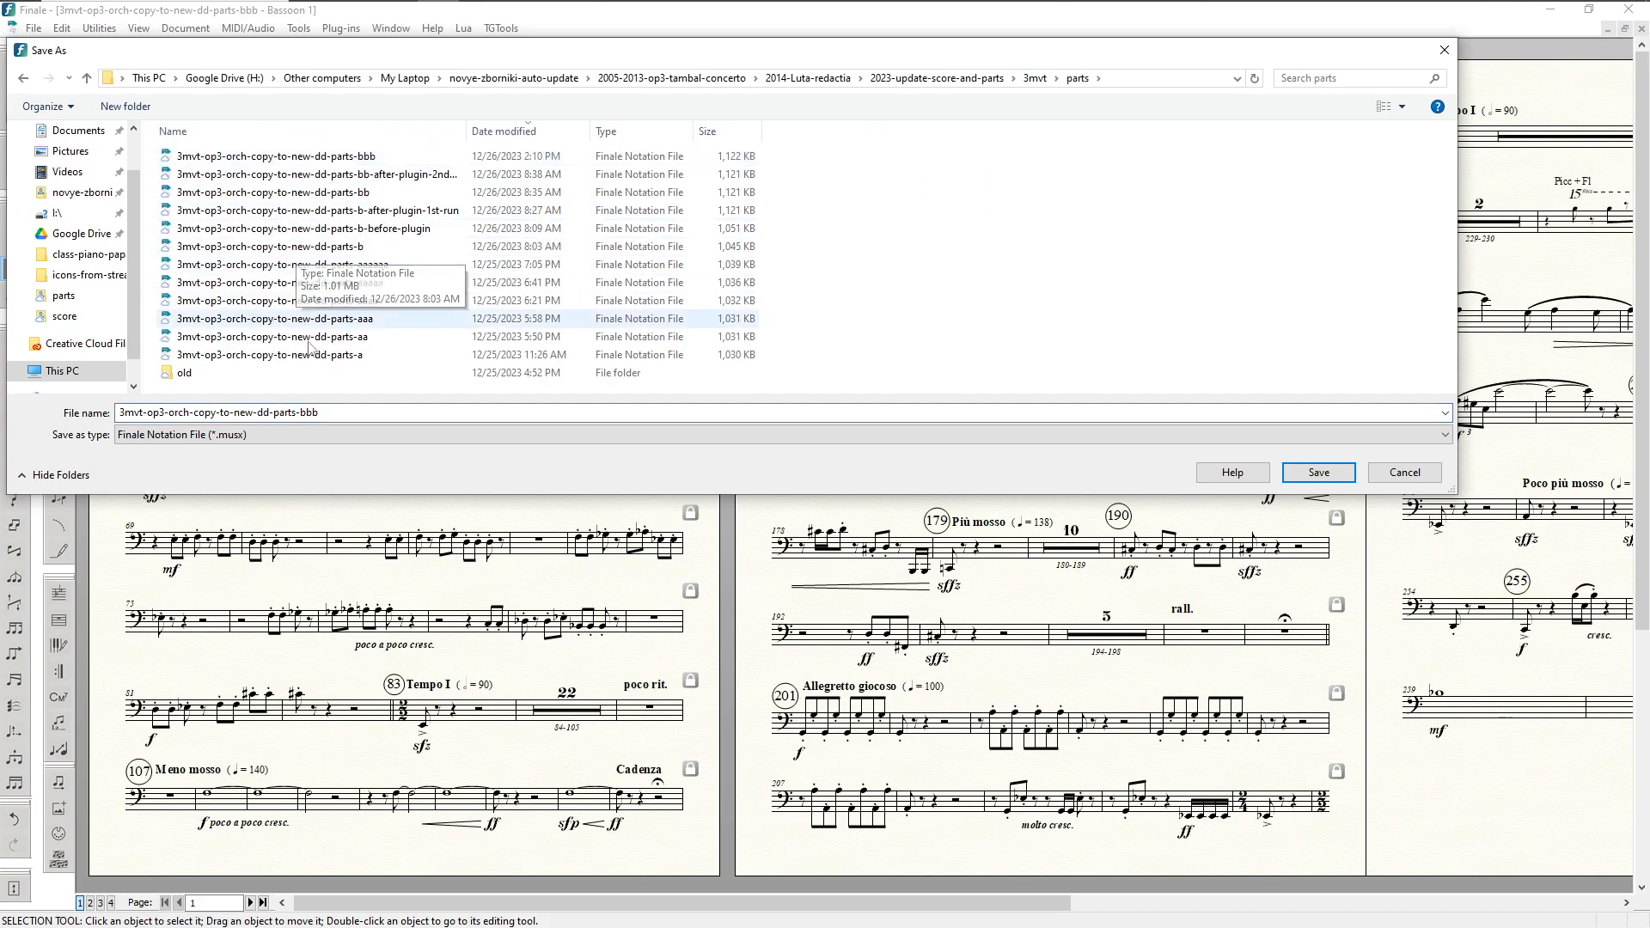
left_click(339, 412)
left_click(347, 411)
type("b")
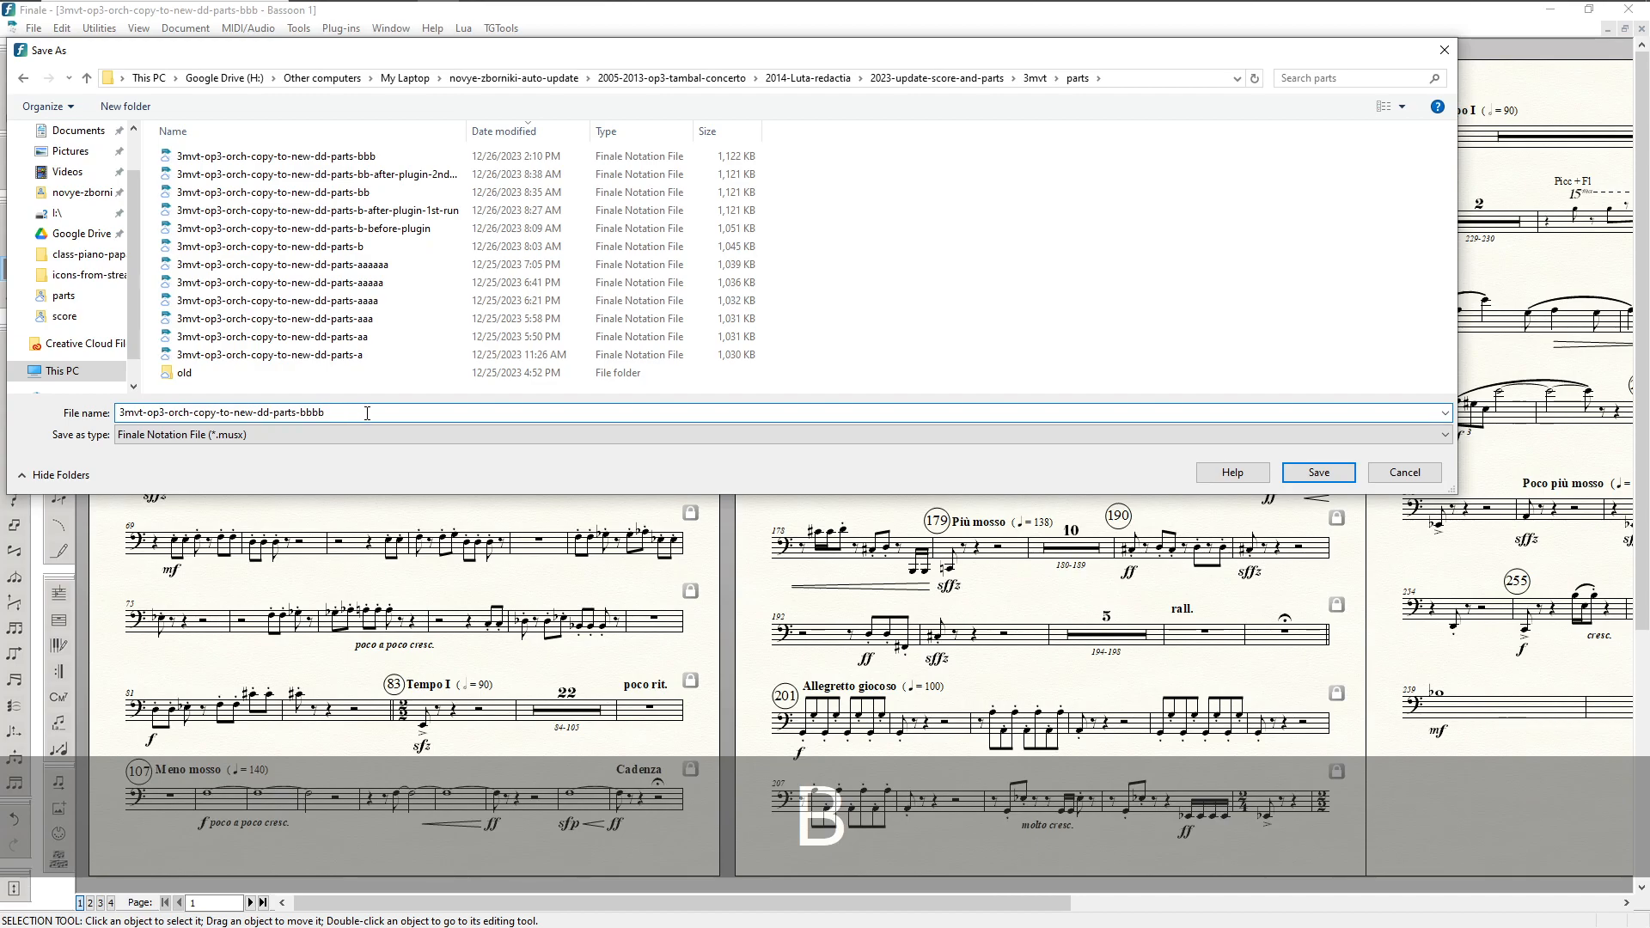
left_click(1321, 474)
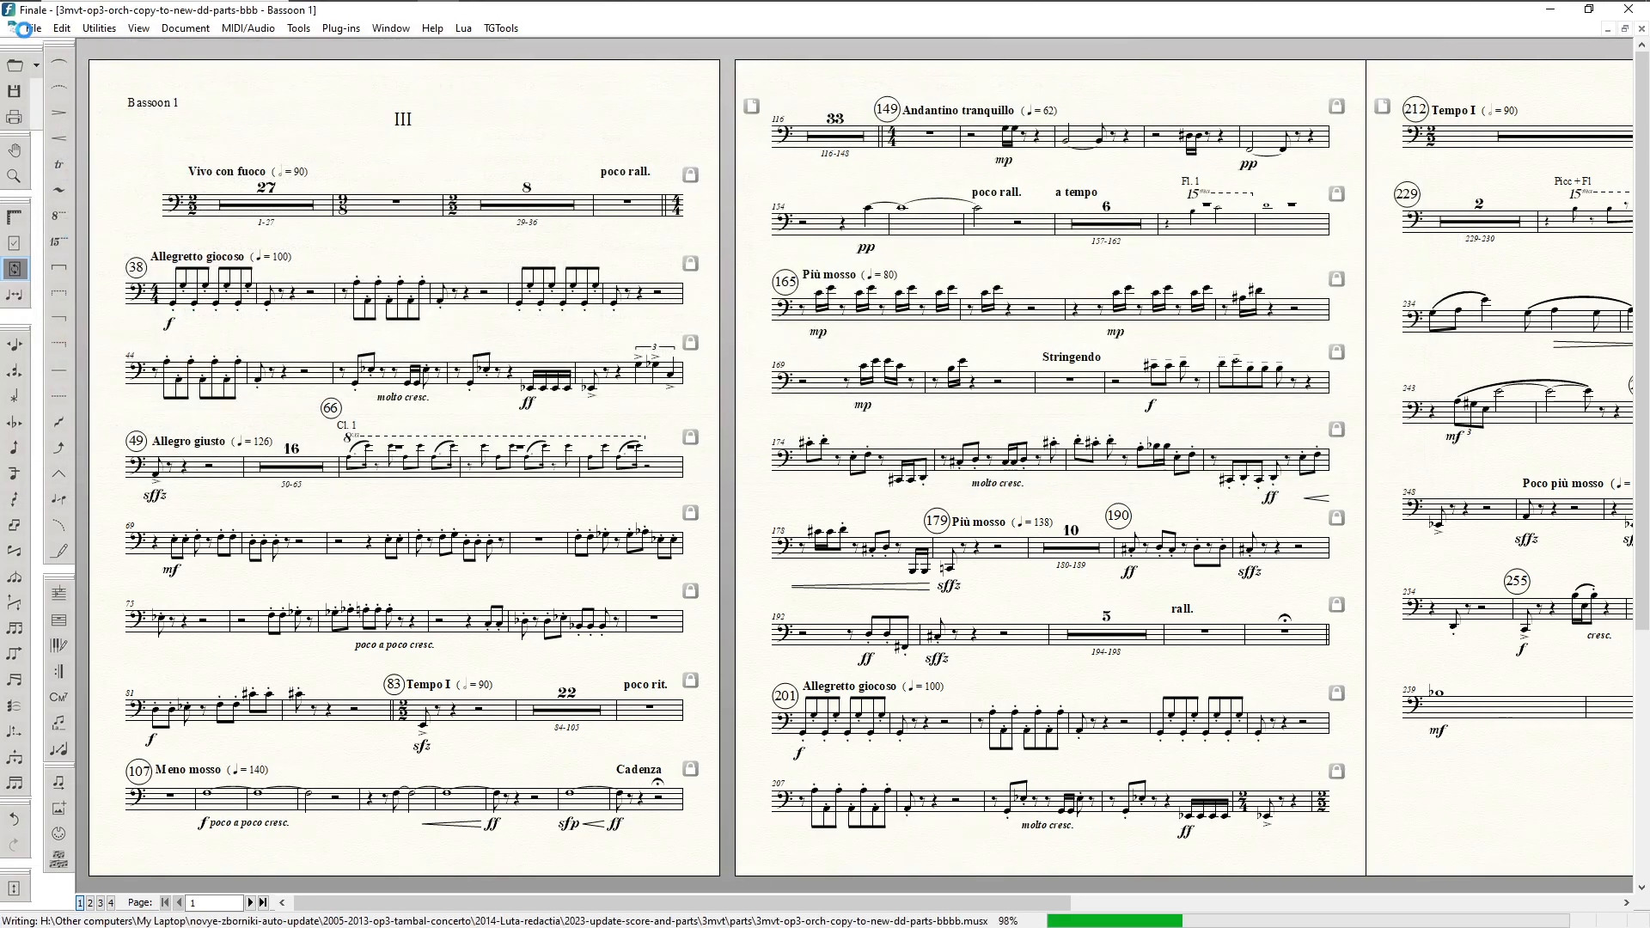
Step: Save a trial copy in the parts folder as 3mvt-op3-orch-copy-to-new-dd-parts-bbbb-try
left_click(28, 28)
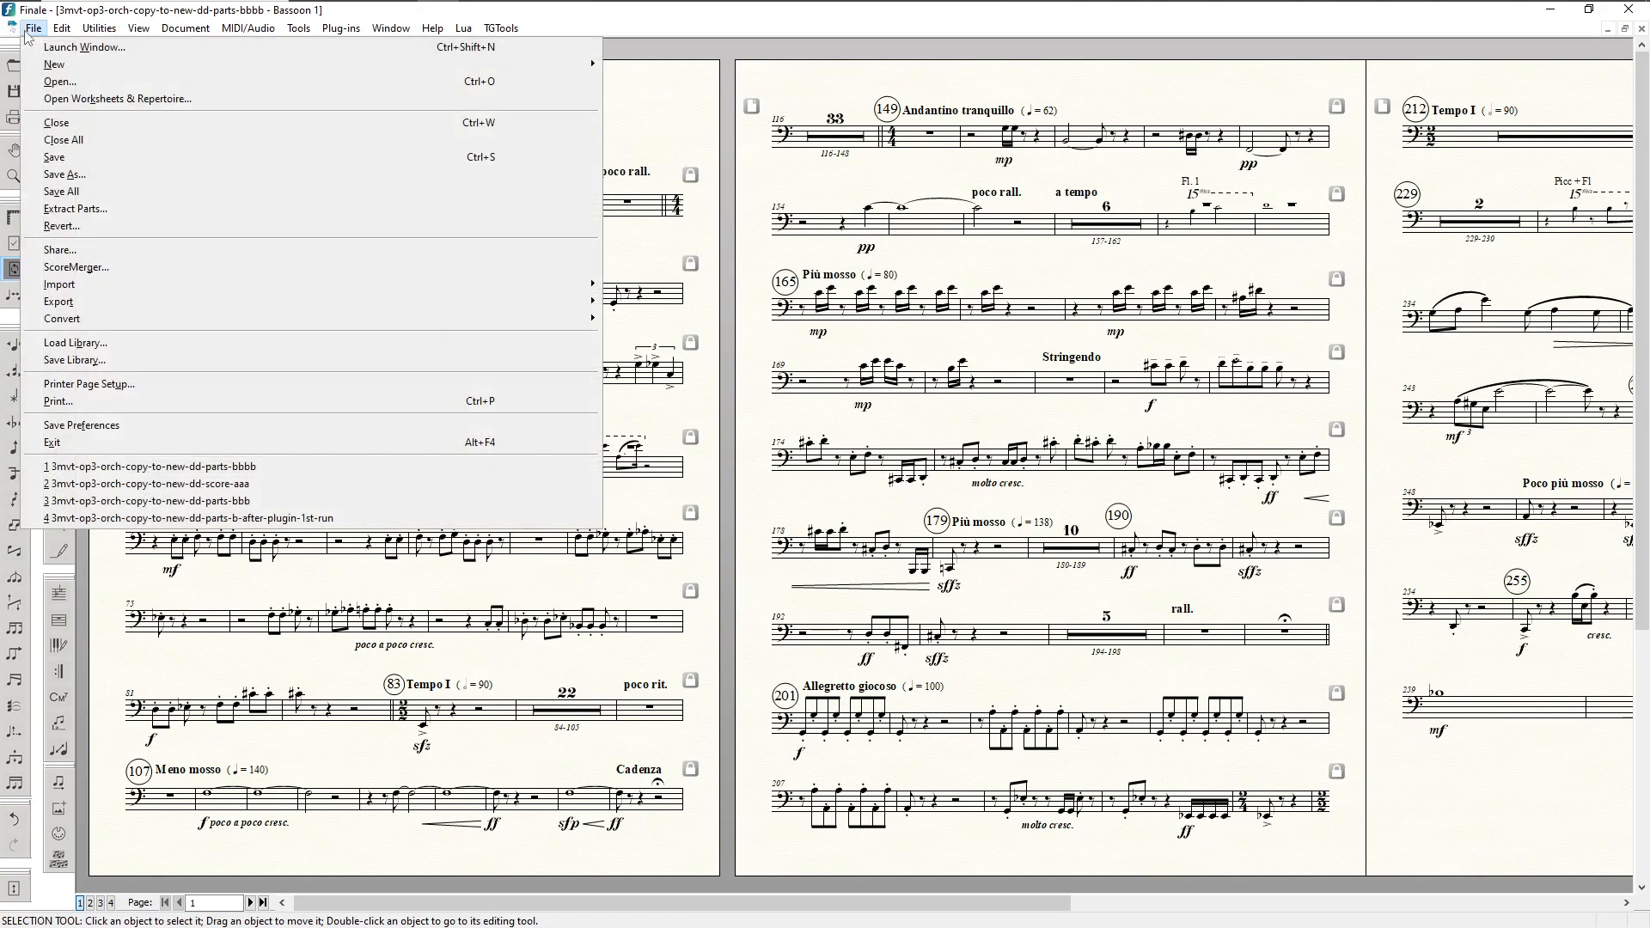
left_click(51, 179)
left_click(367, 416)
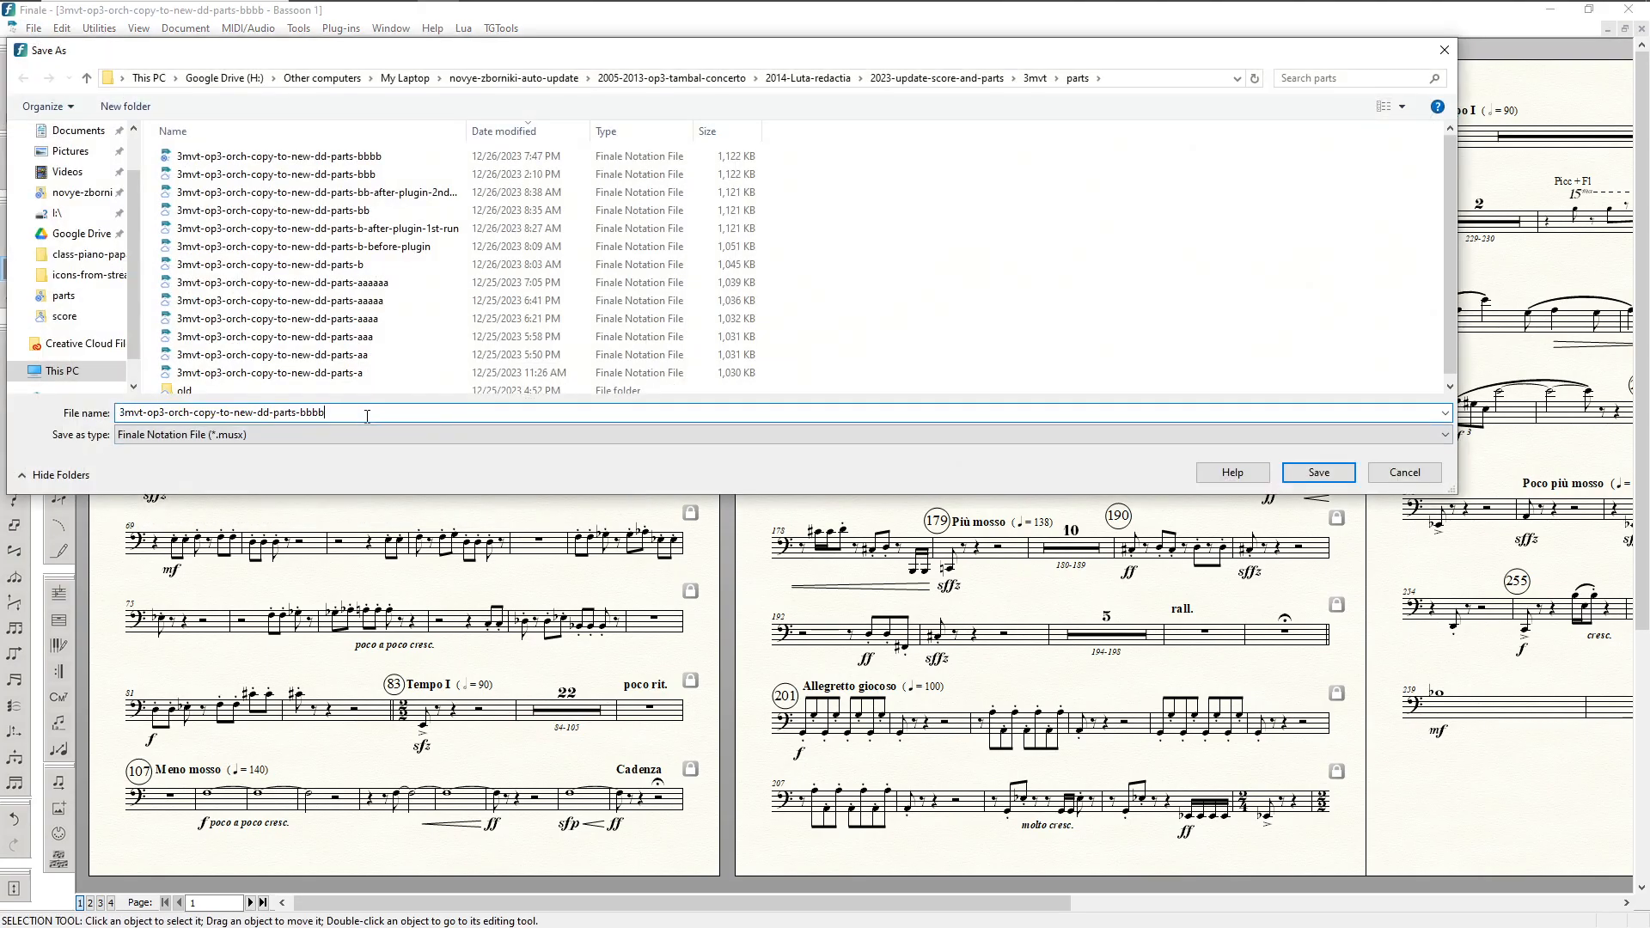
type("-try")
left_click(1324, 471)
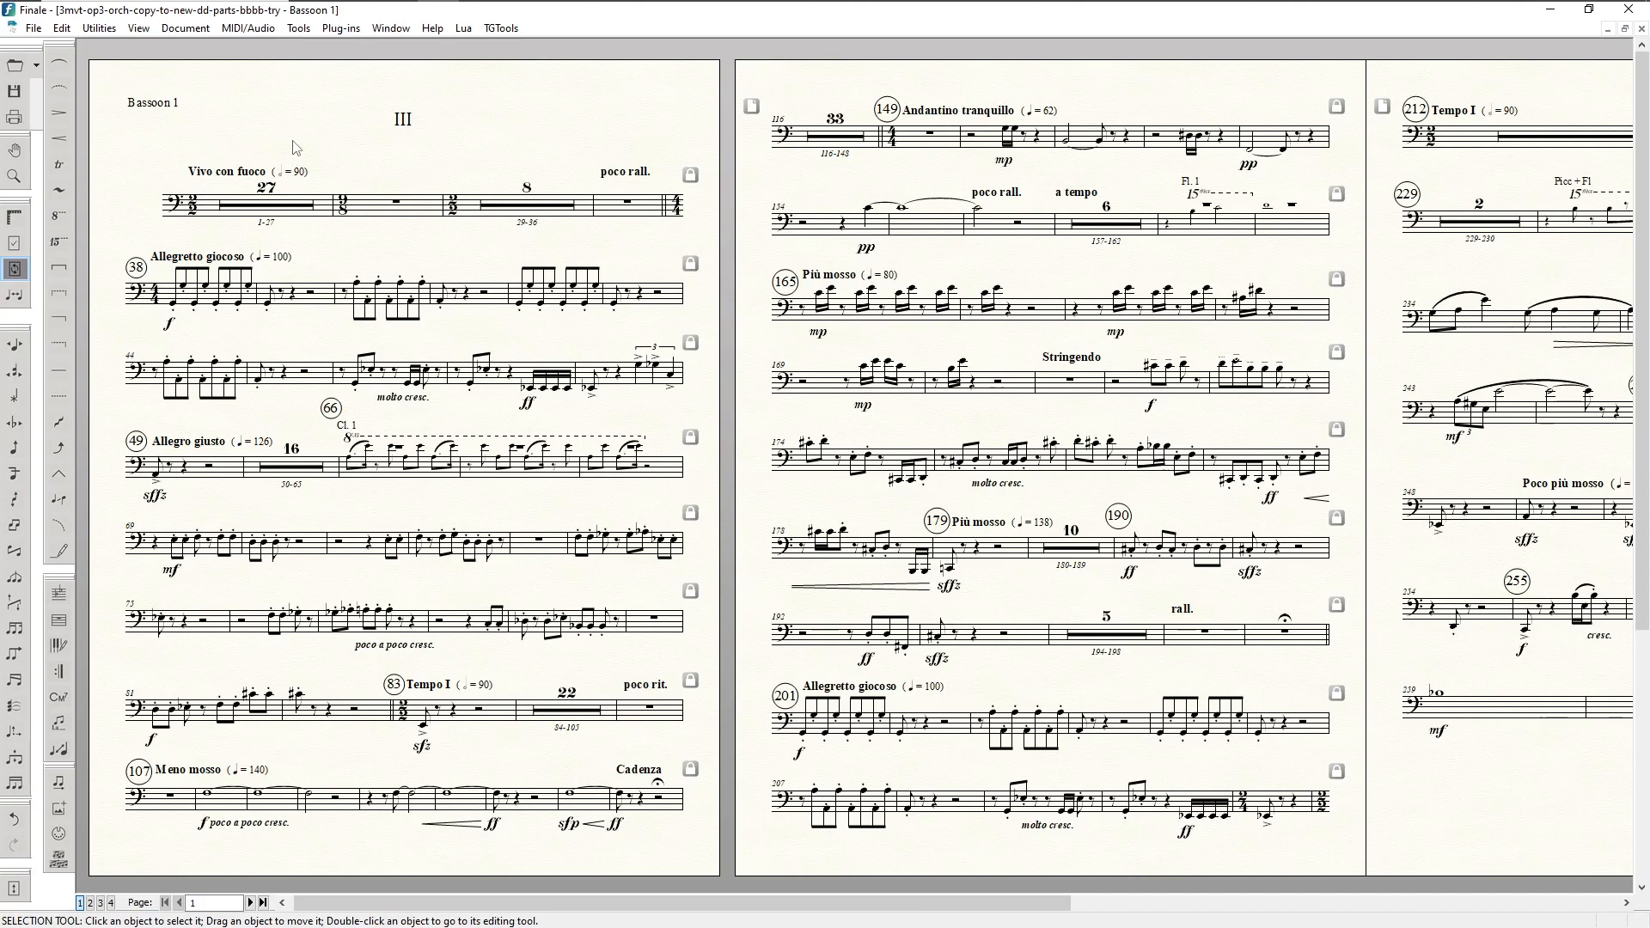
Step: Select the whole Bassoon 1 part and try to run ES Perfect Layout - Apply to All Parts Only
key("ctrl+a")
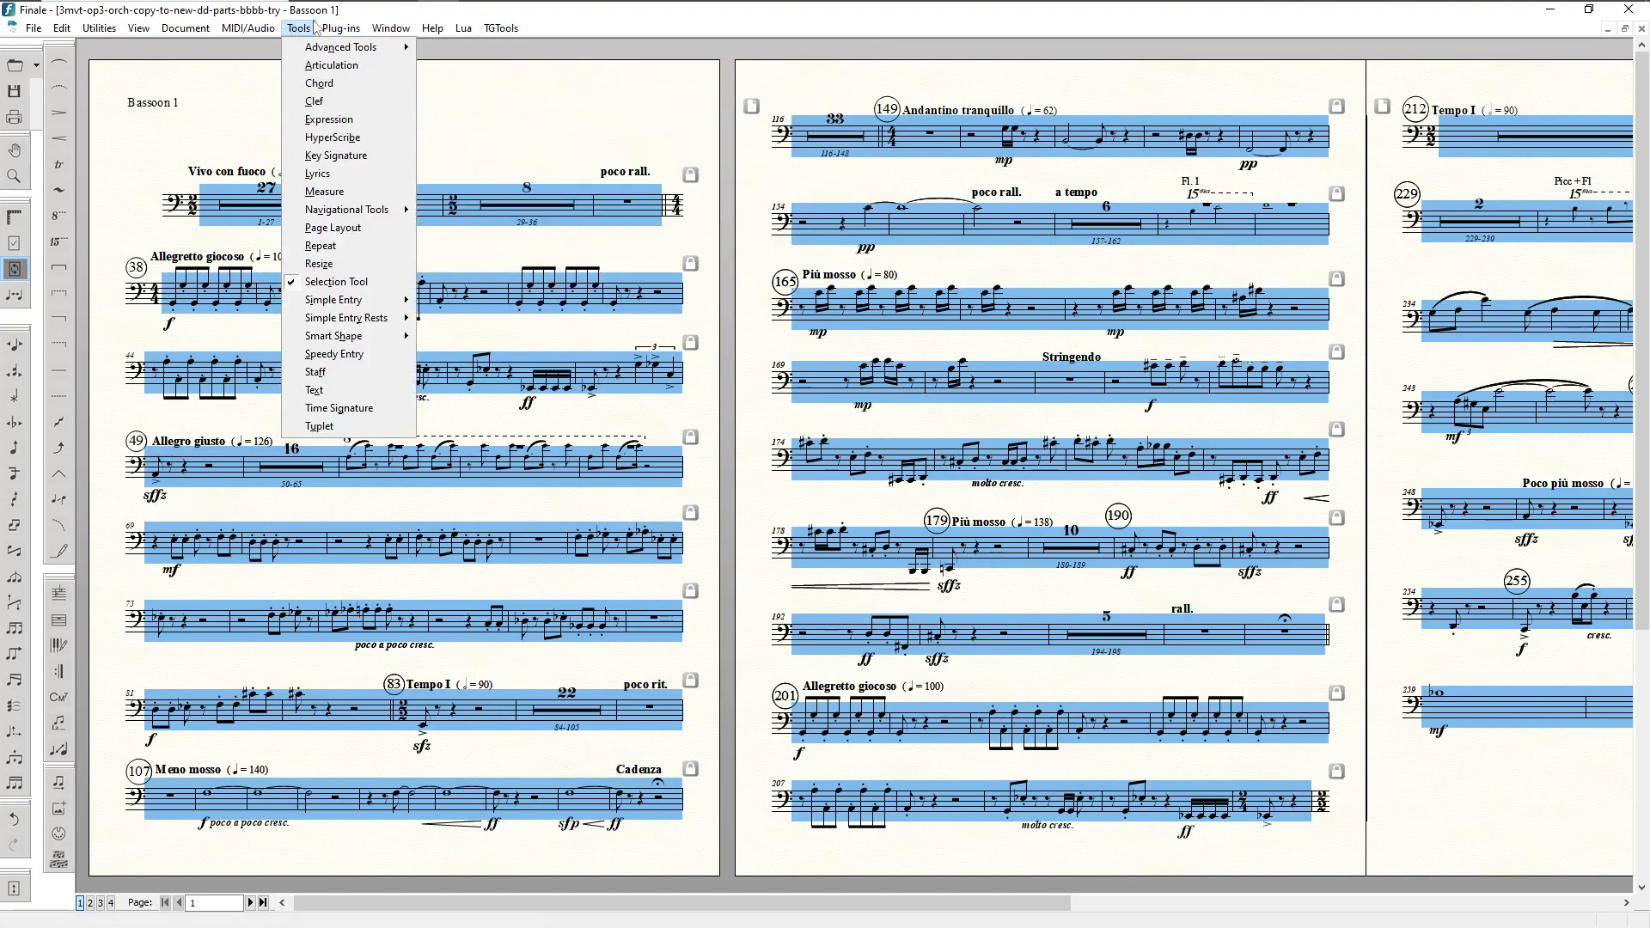
mouse_move(343, 33)
mouse_move(400, 48)
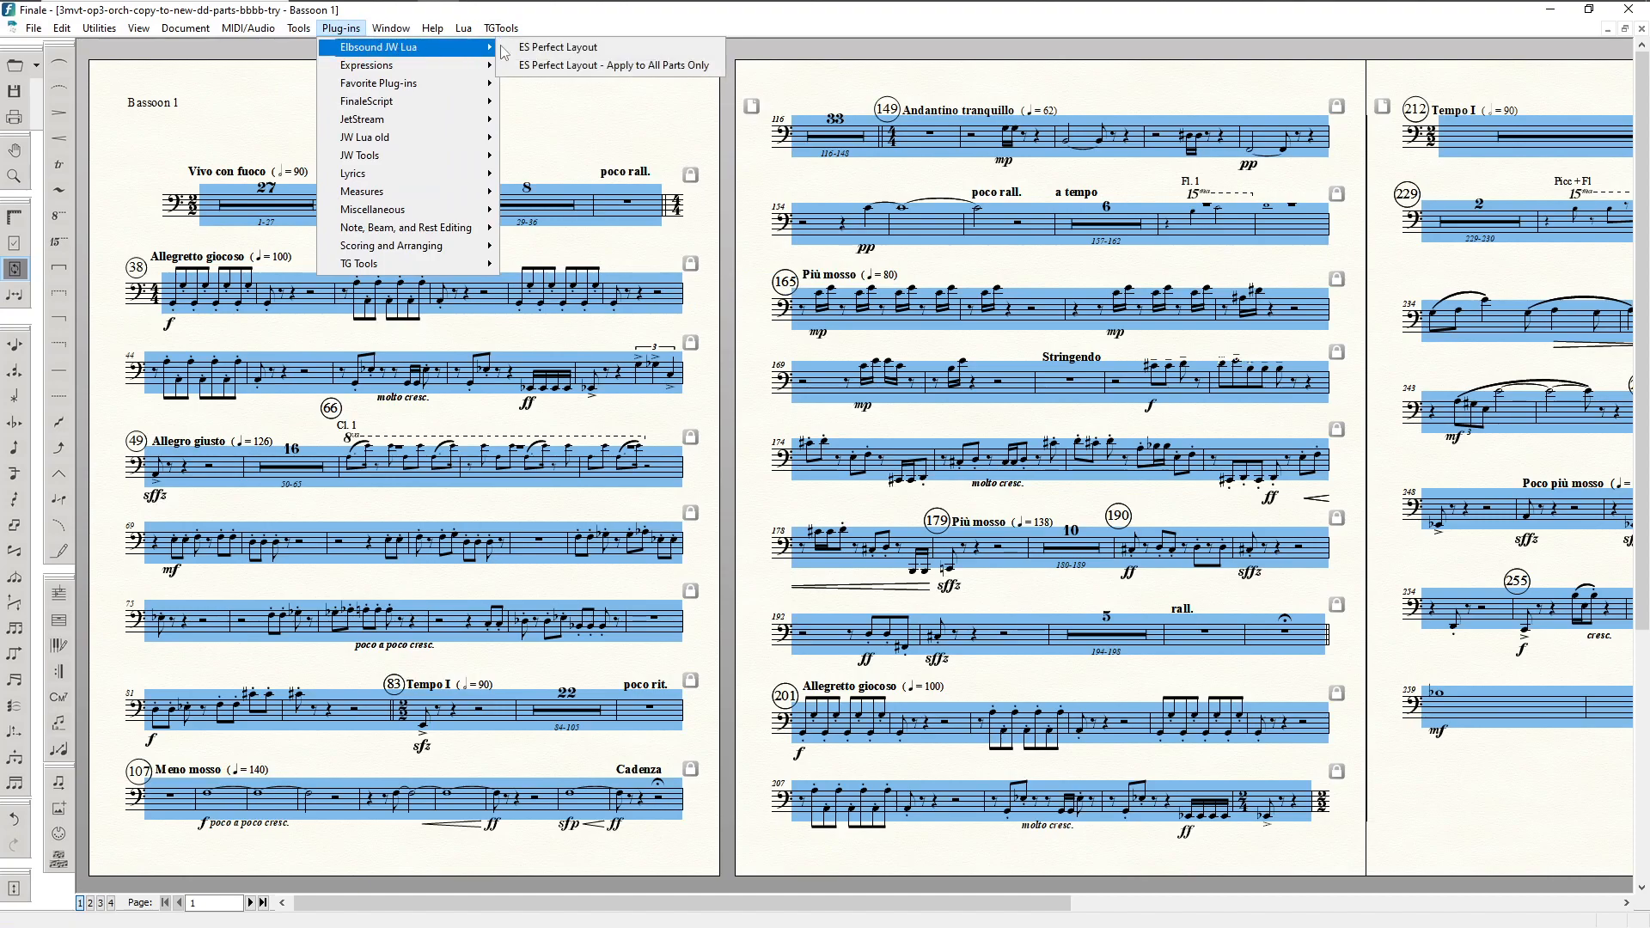
left_click(696, 69)
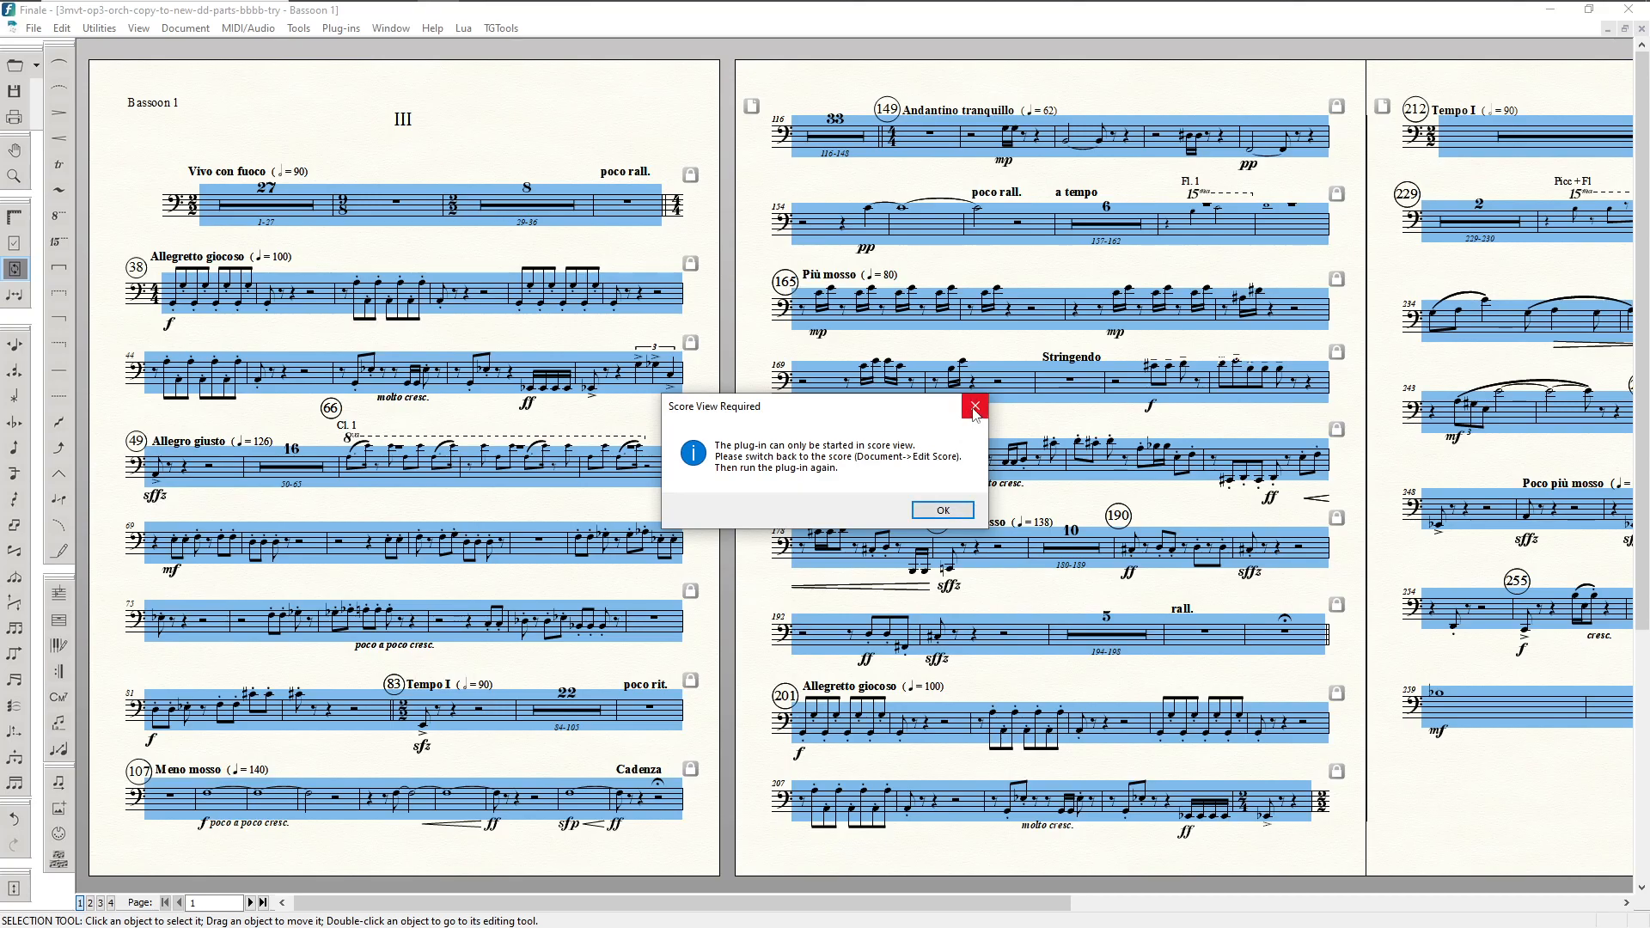
left_click(942, 510)
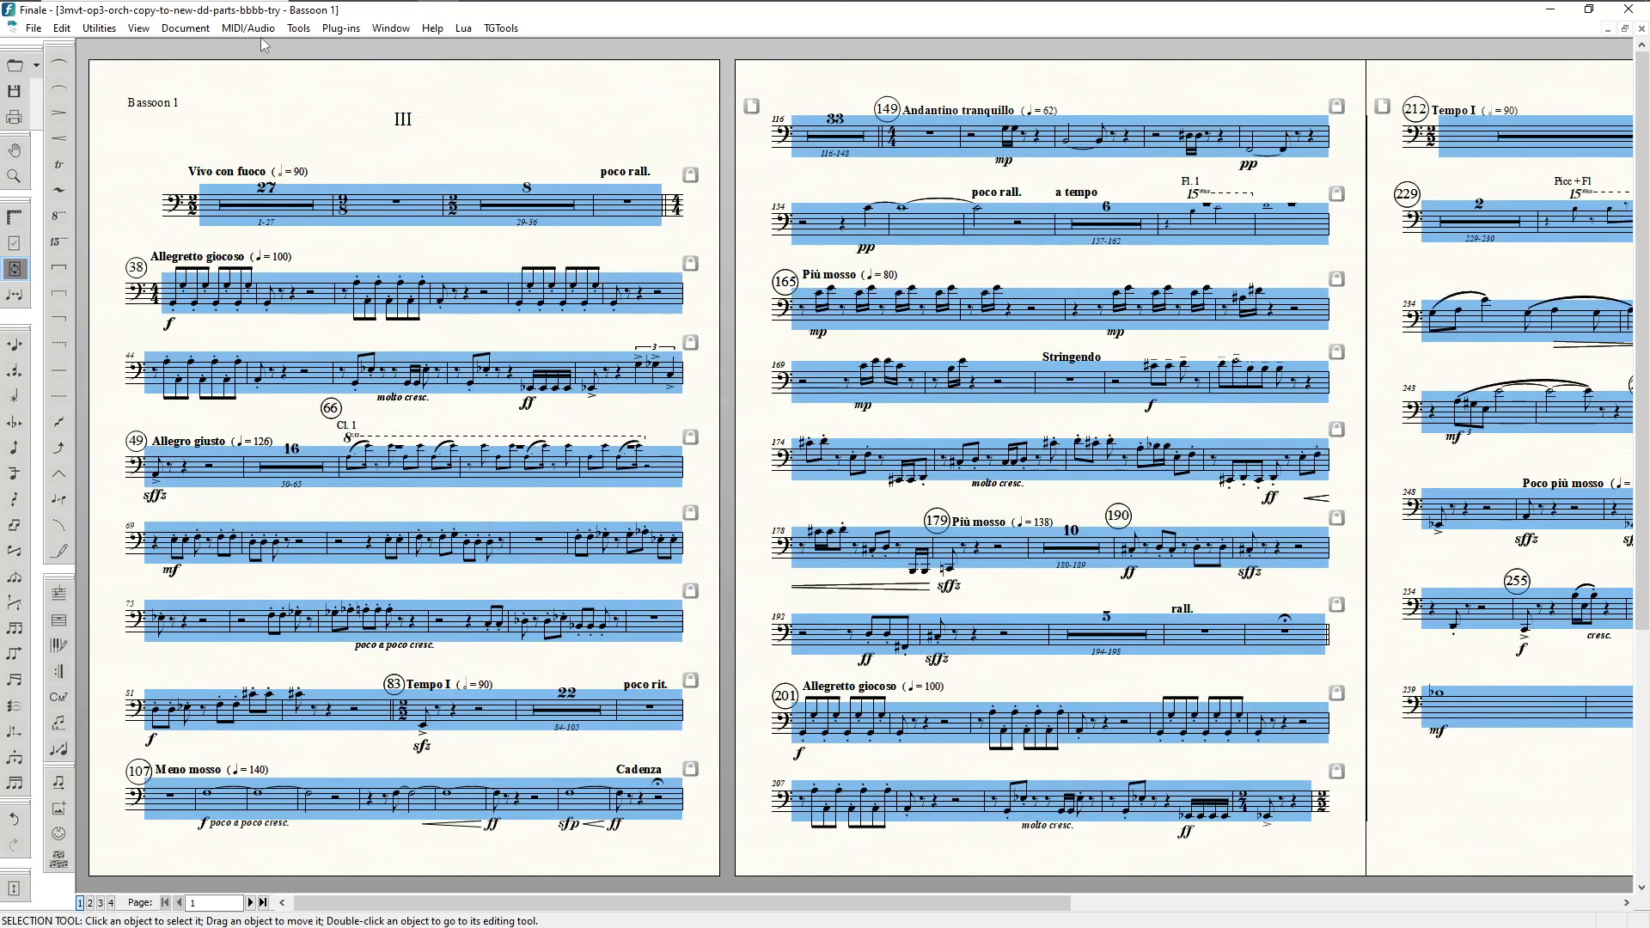
Step: Switch to the full score and review the ES Perfect Layout - Apply to All Parts Only options without running the plug-in
left_click(192, 28)
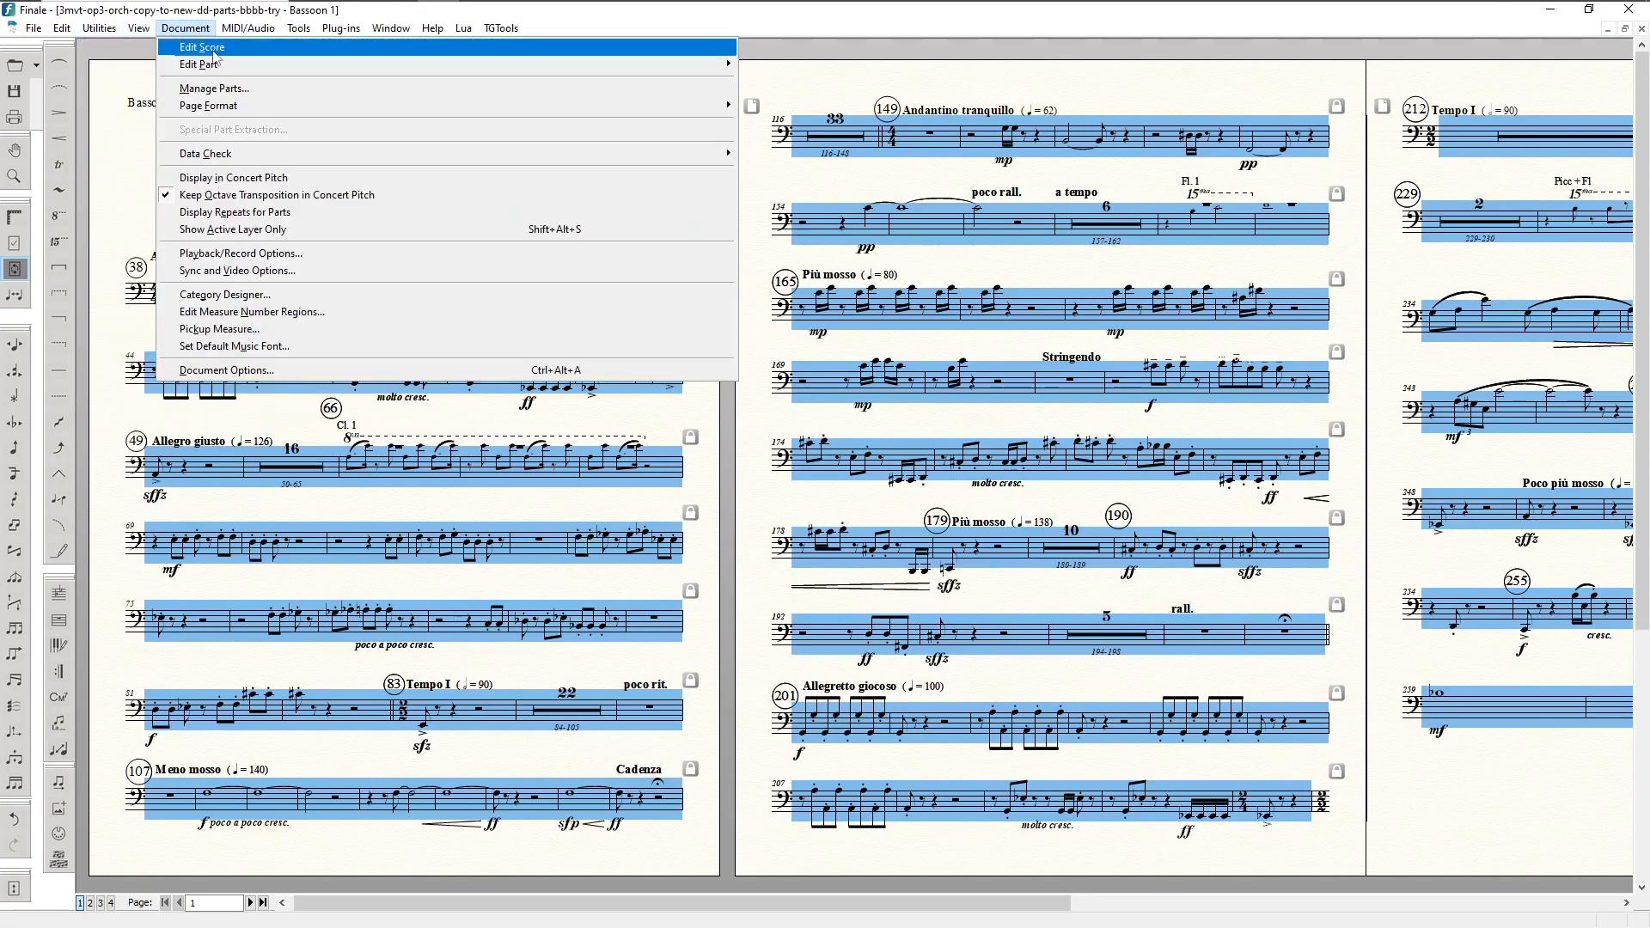
left_click(213, 48)
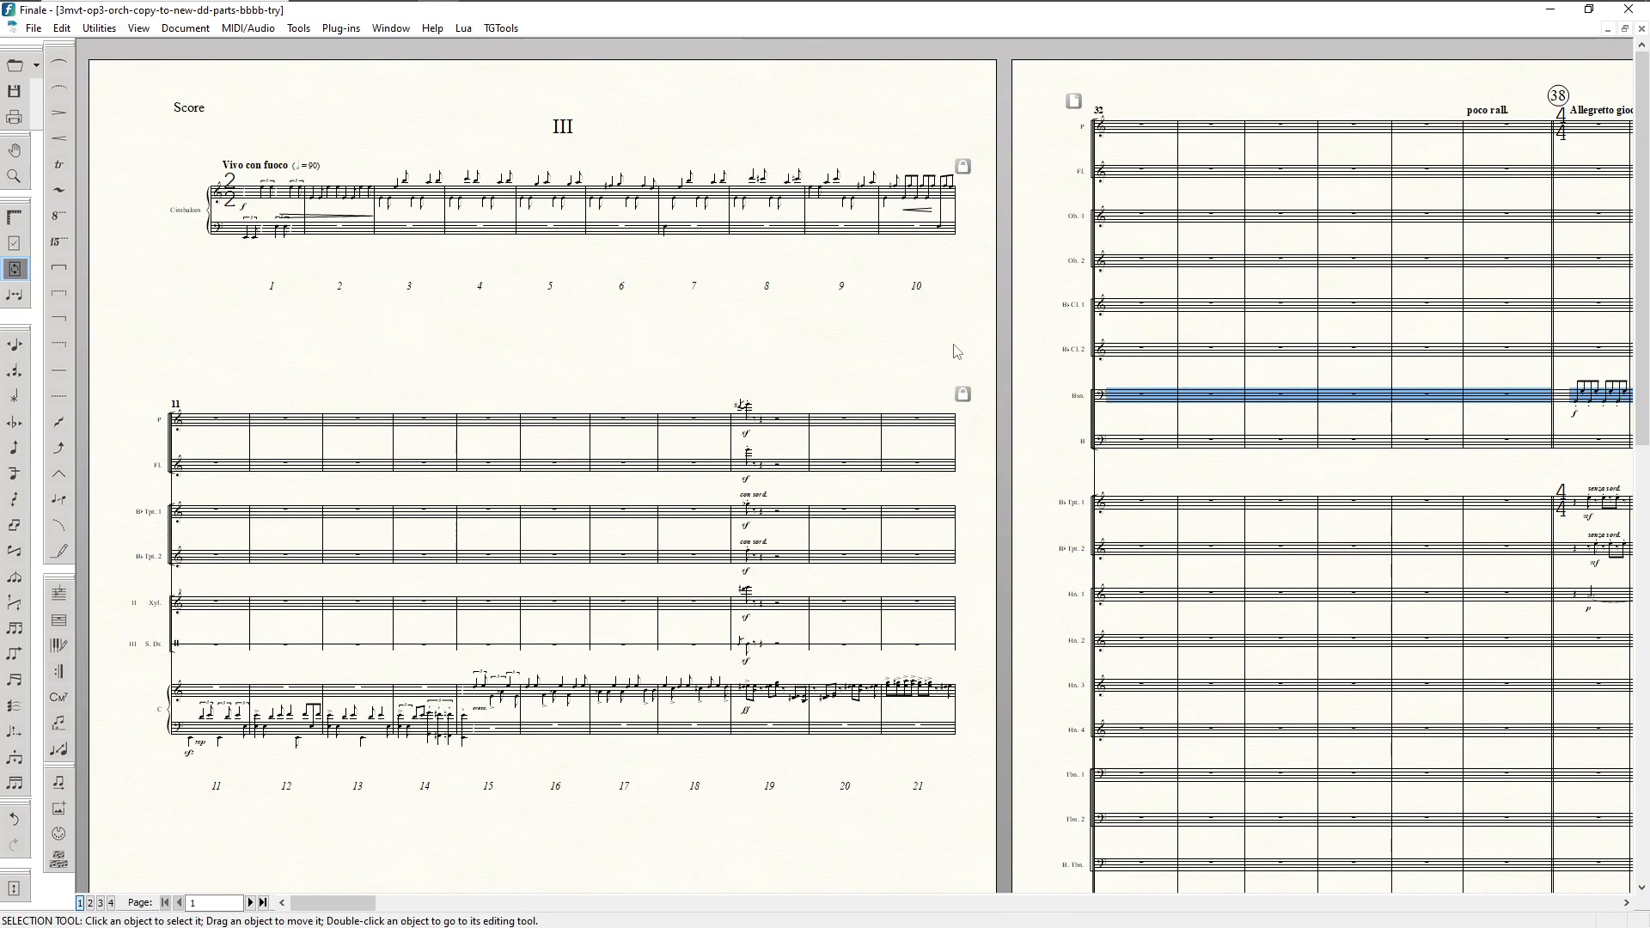
left_click(359, 31)
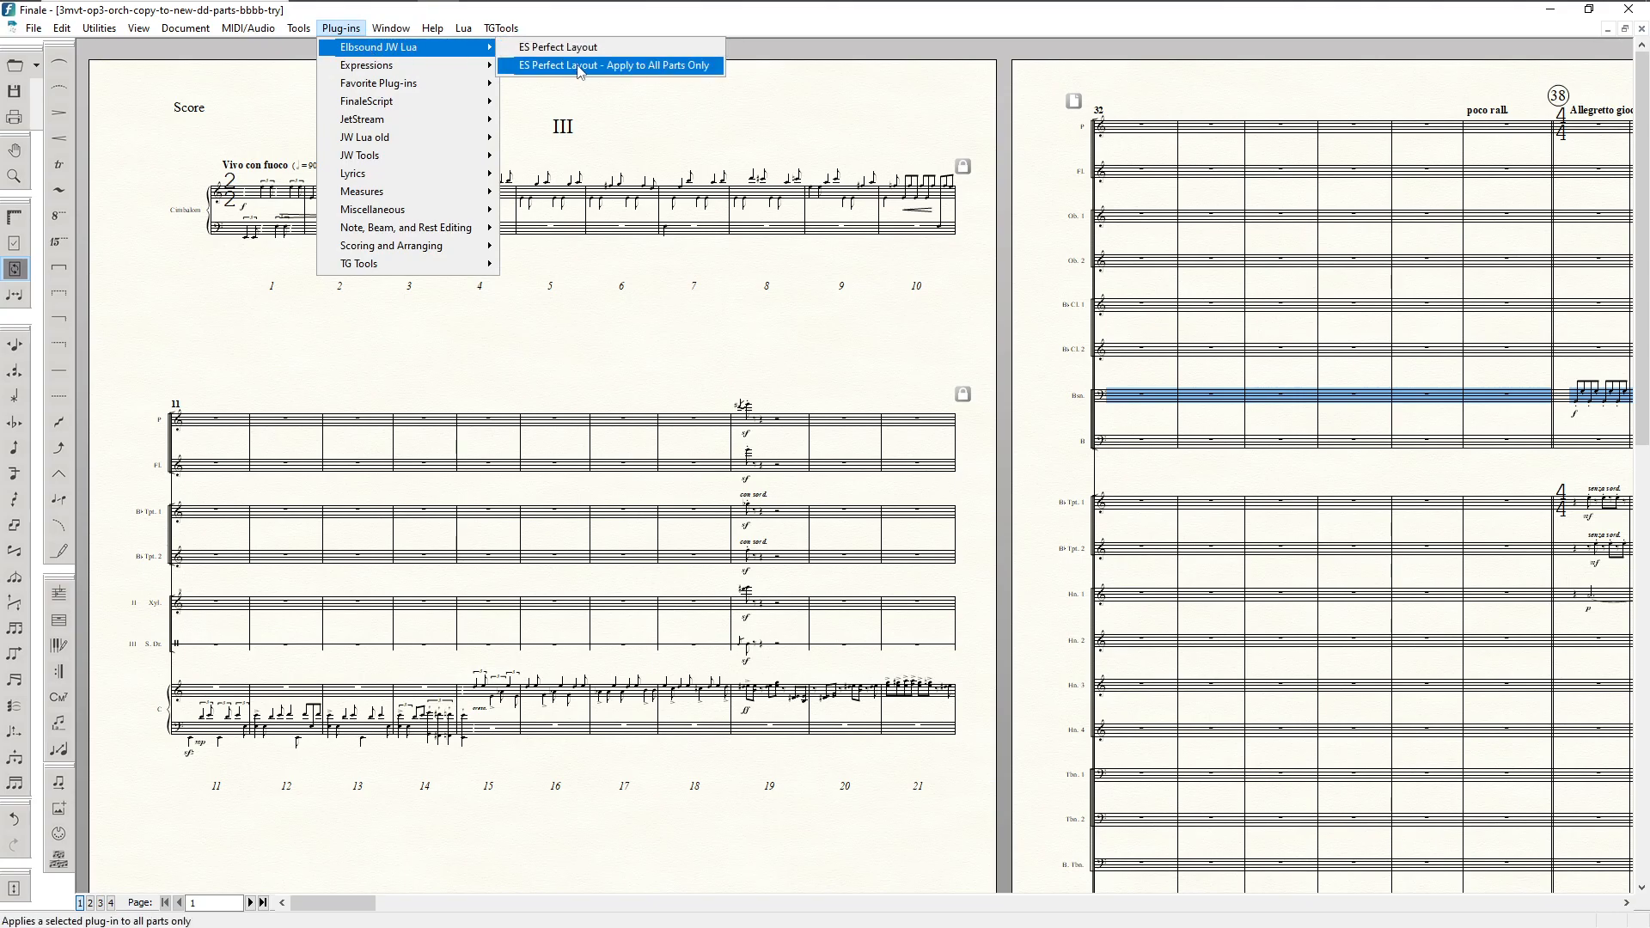
left_click(580, 66)
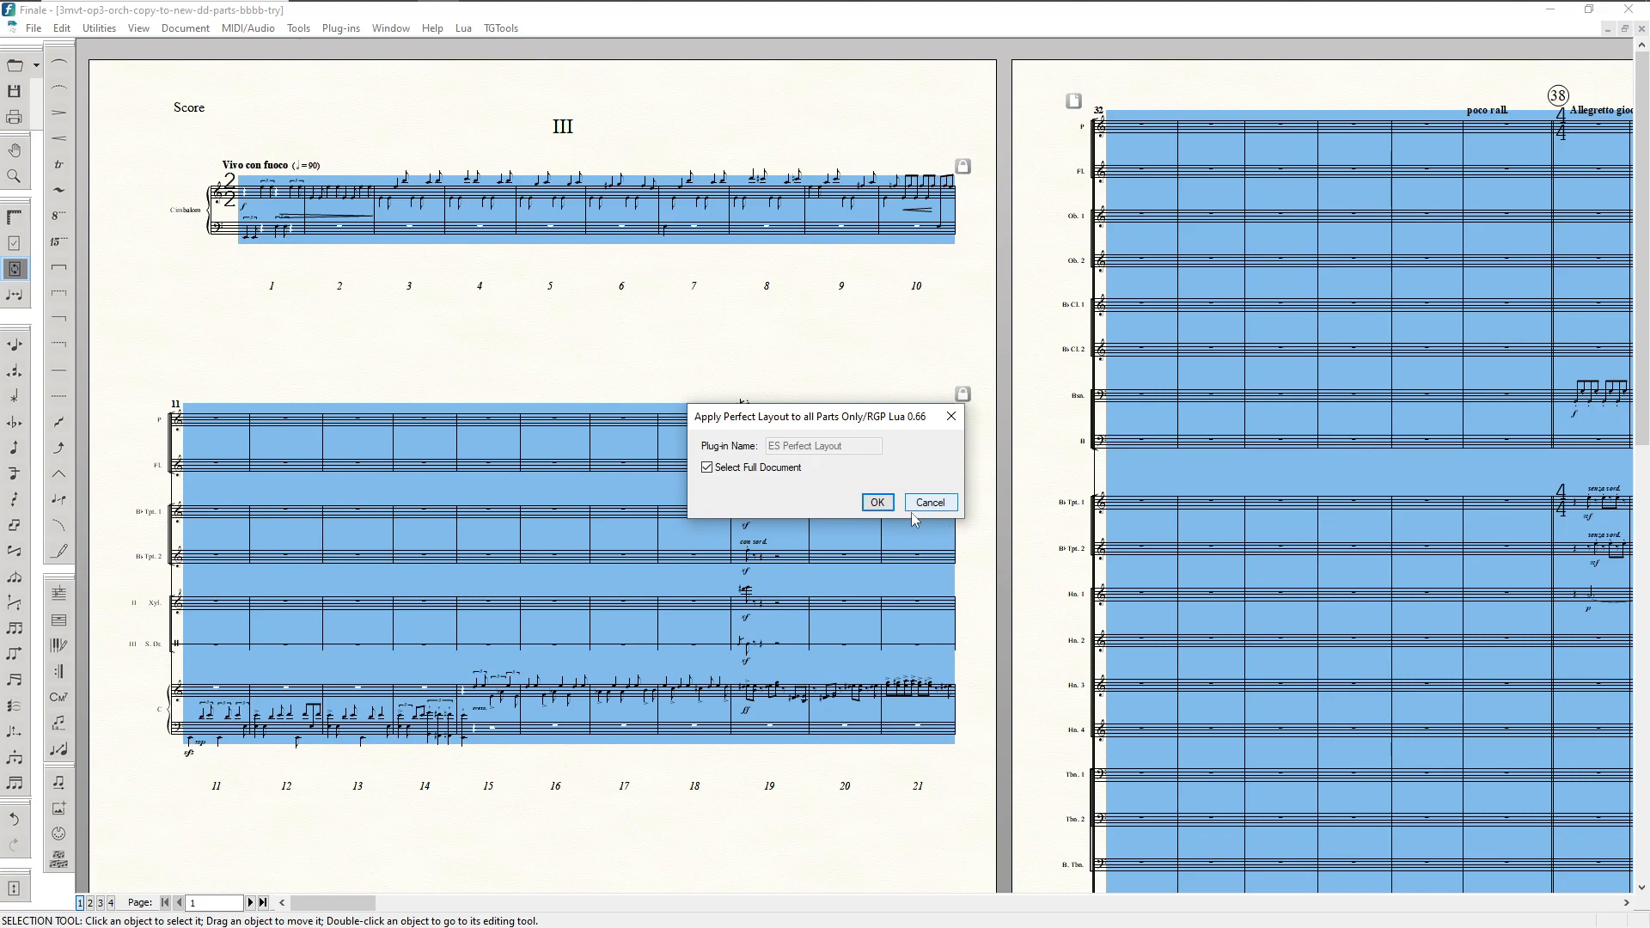
left_click(707, 469)
left_click(941, 503)
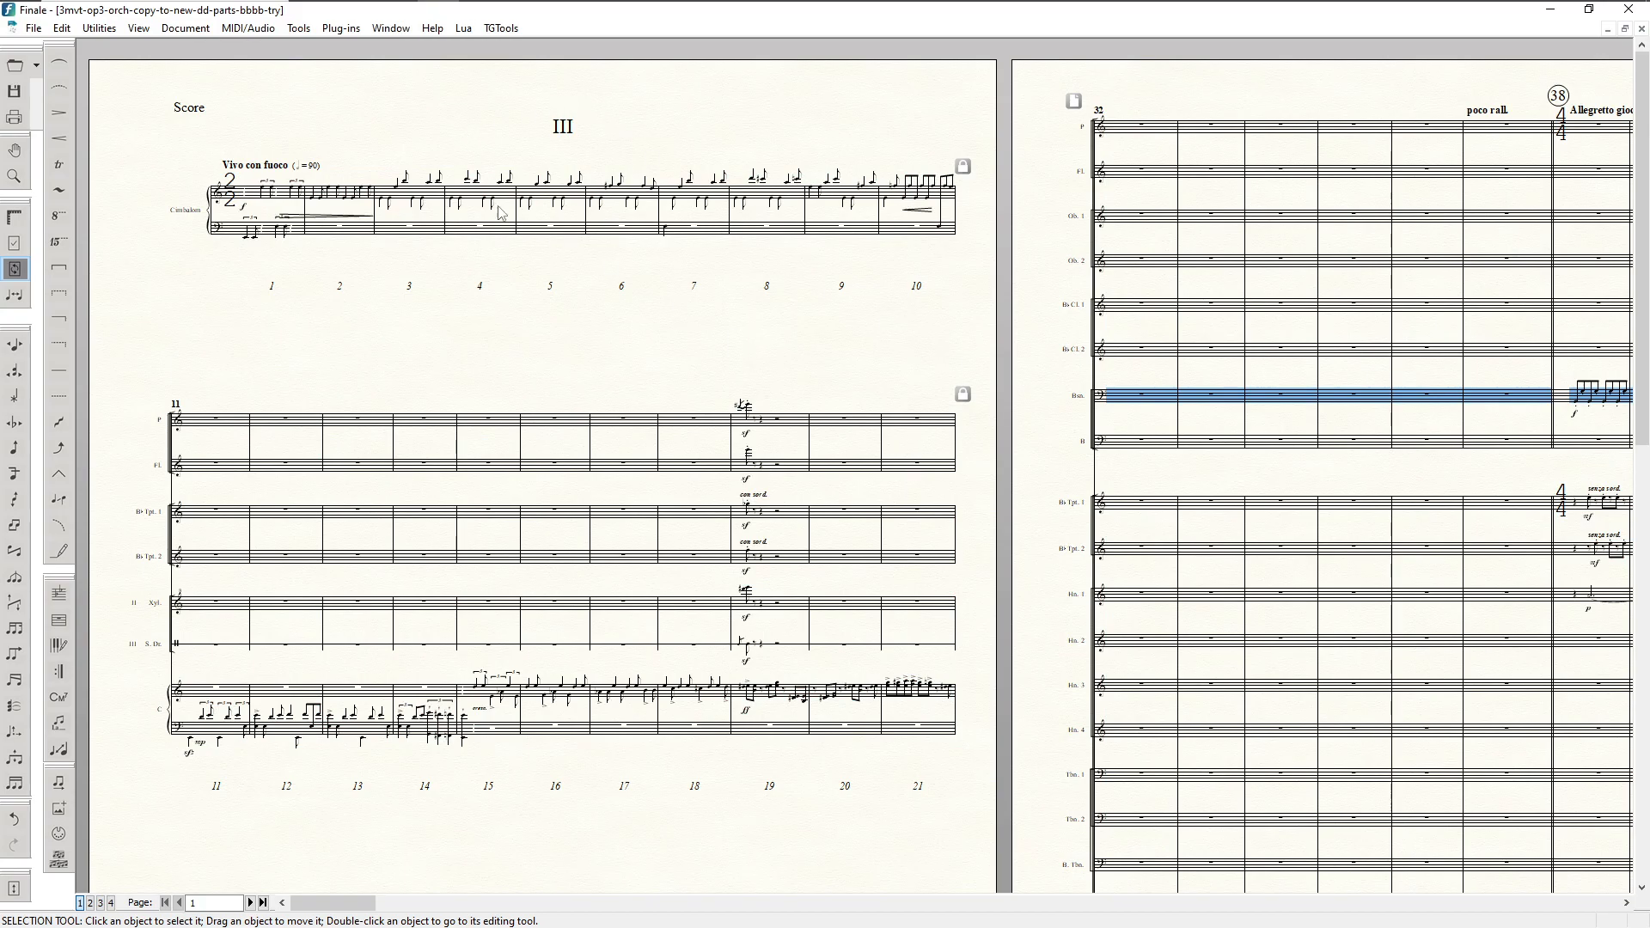
left_click(337, 27)
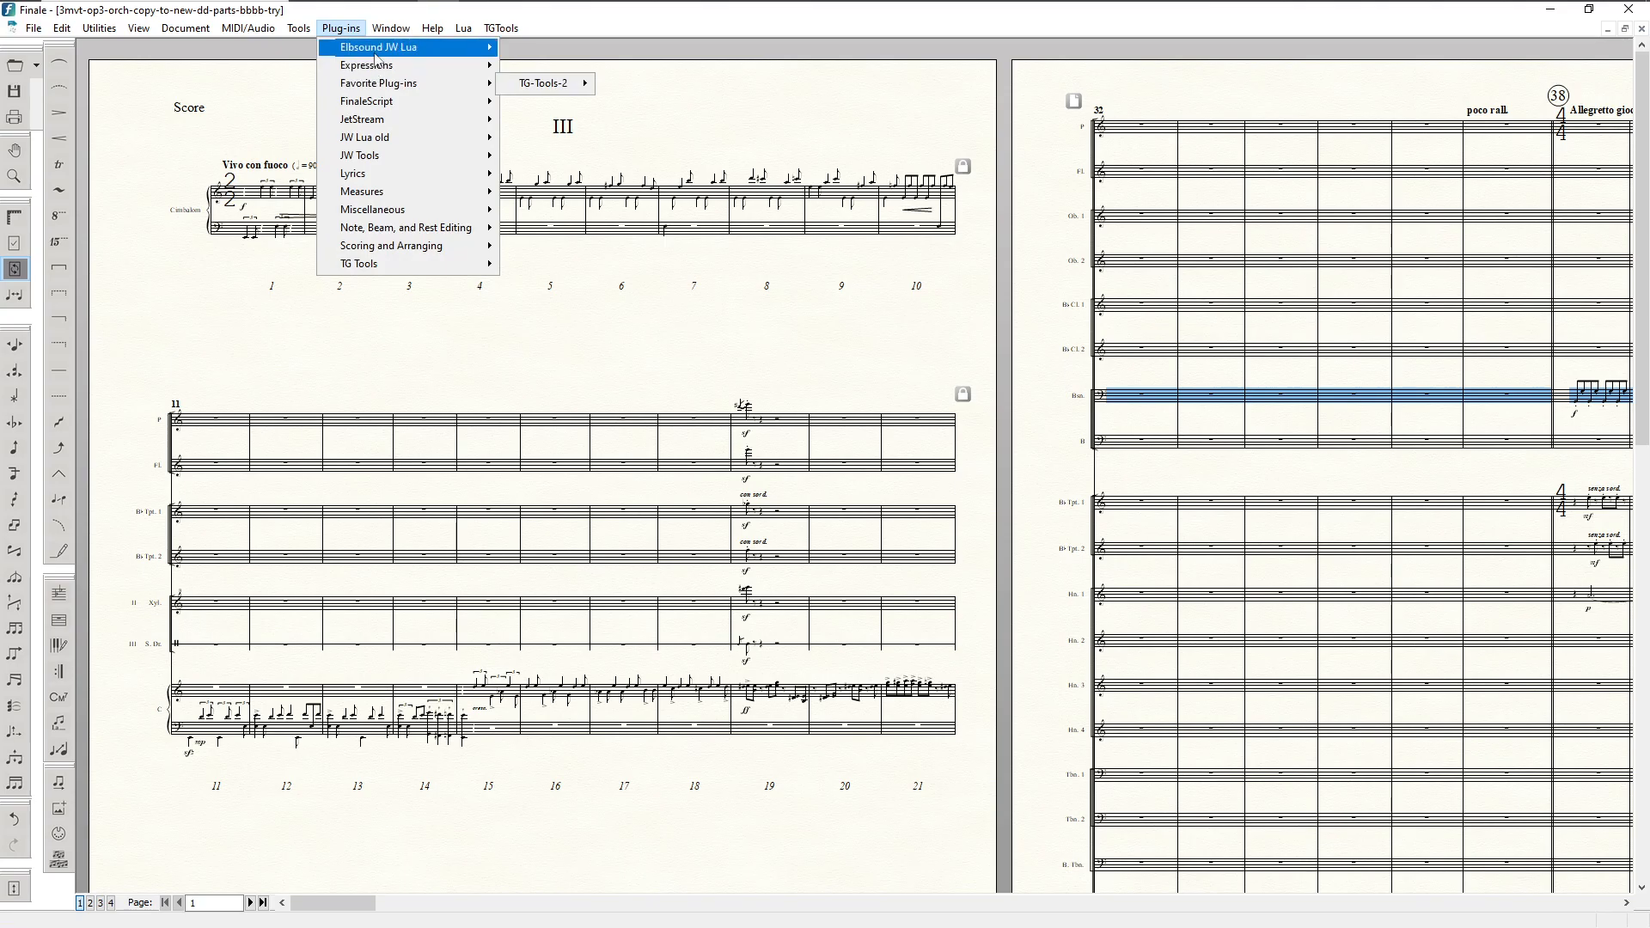
mouse_move(378, 48)
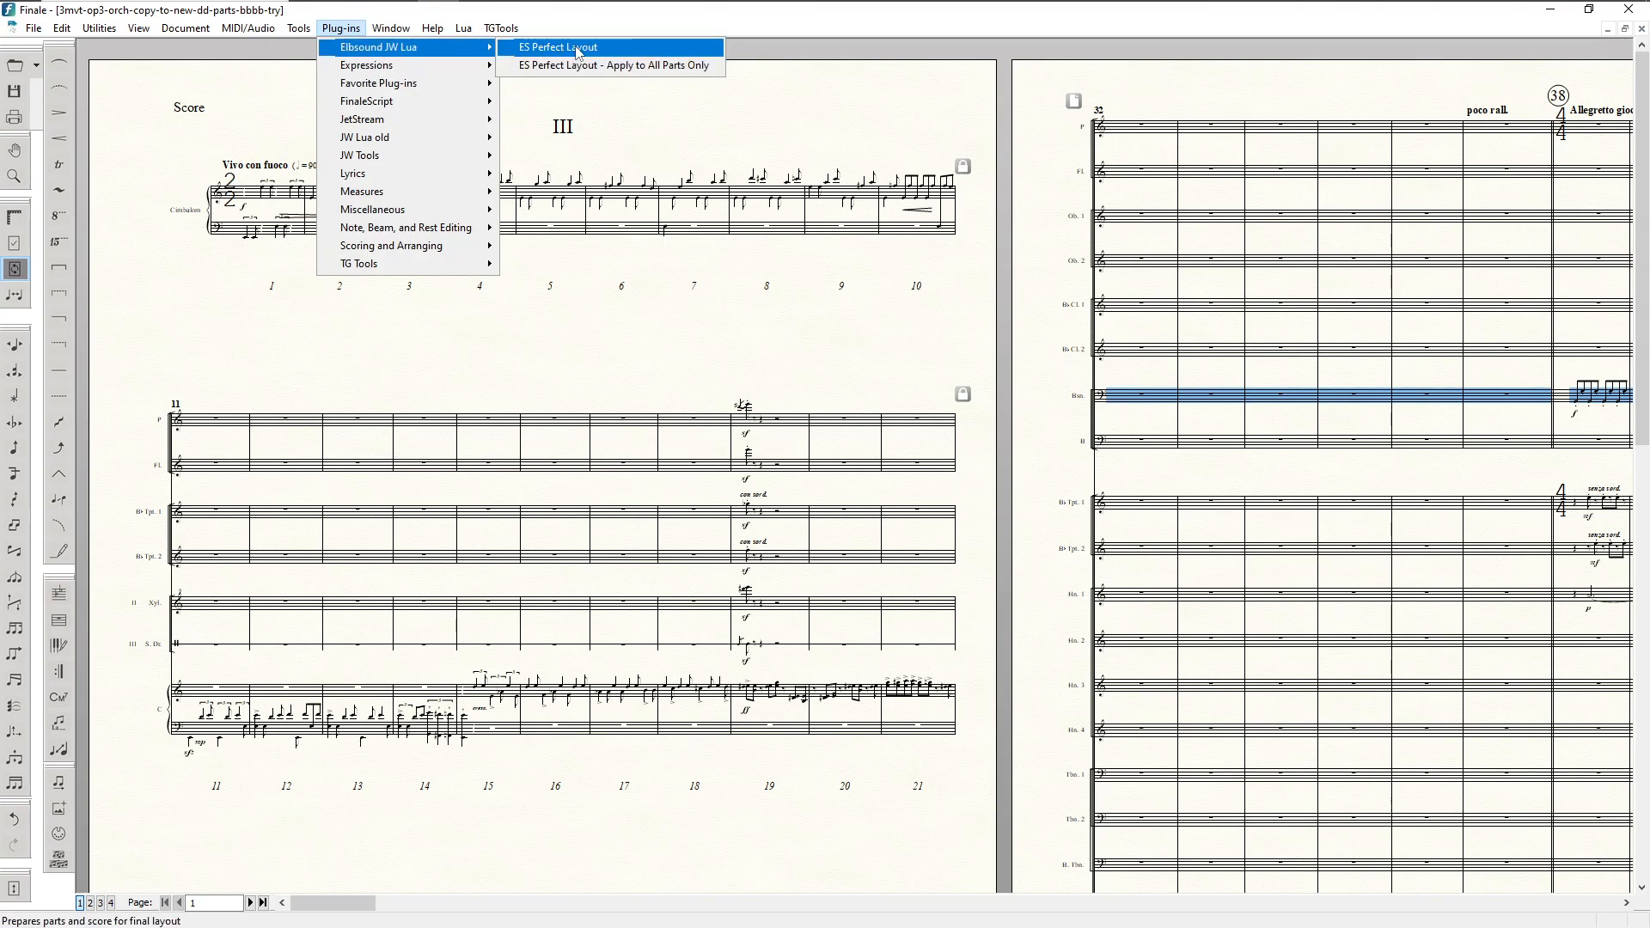
left_click(703, 67)
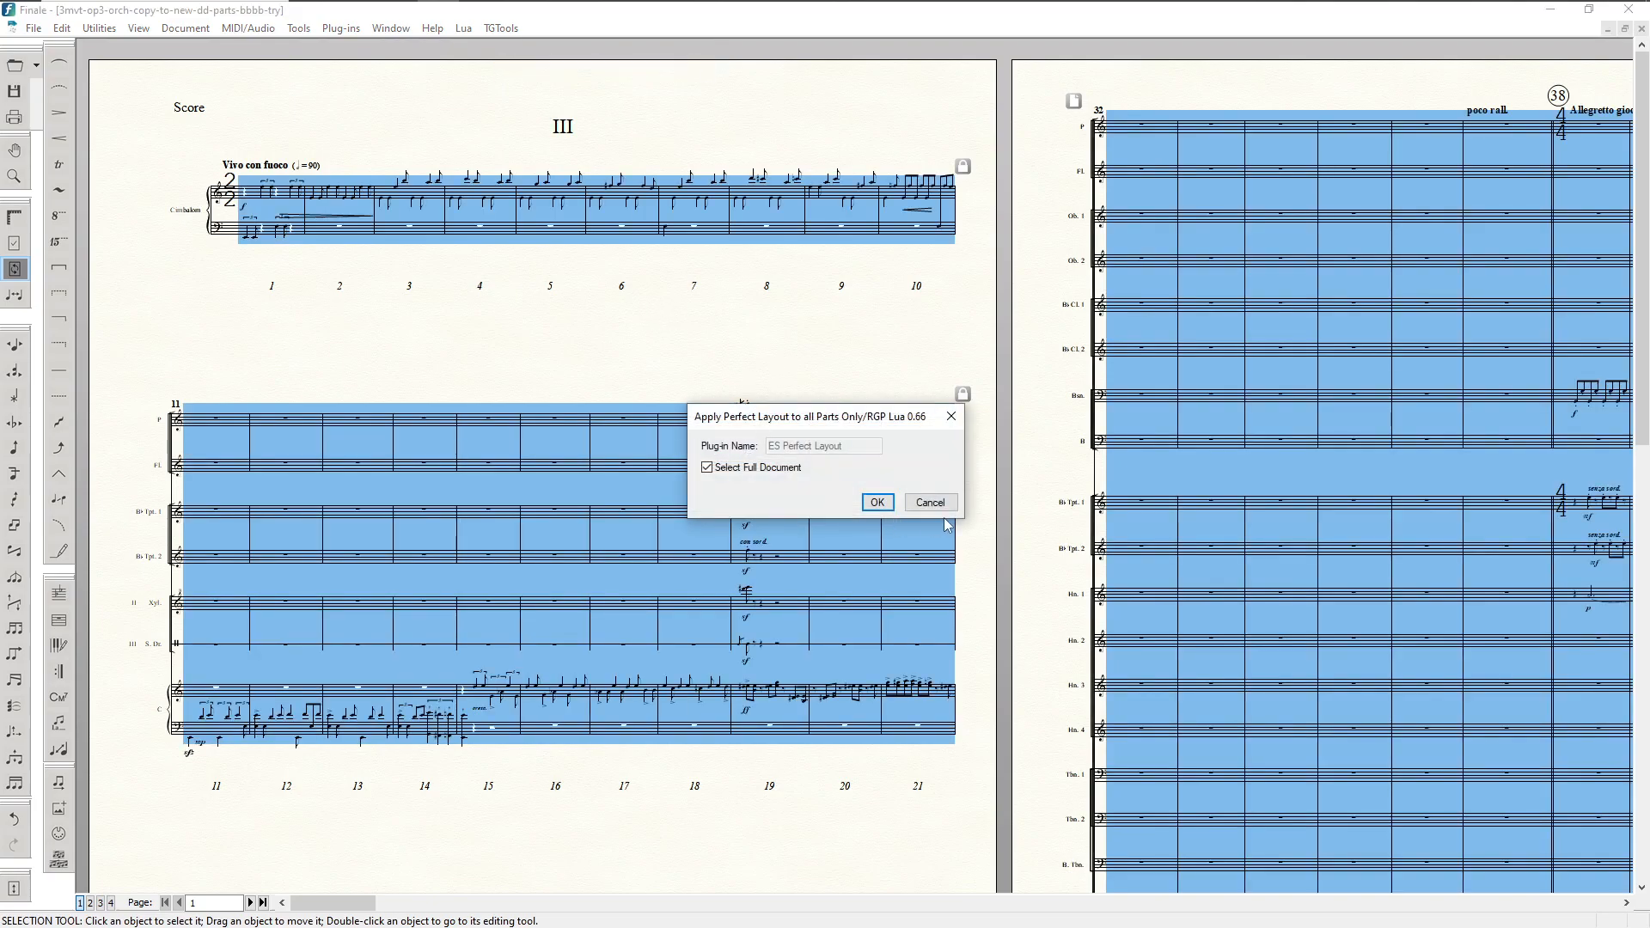
left_click(948, 507)
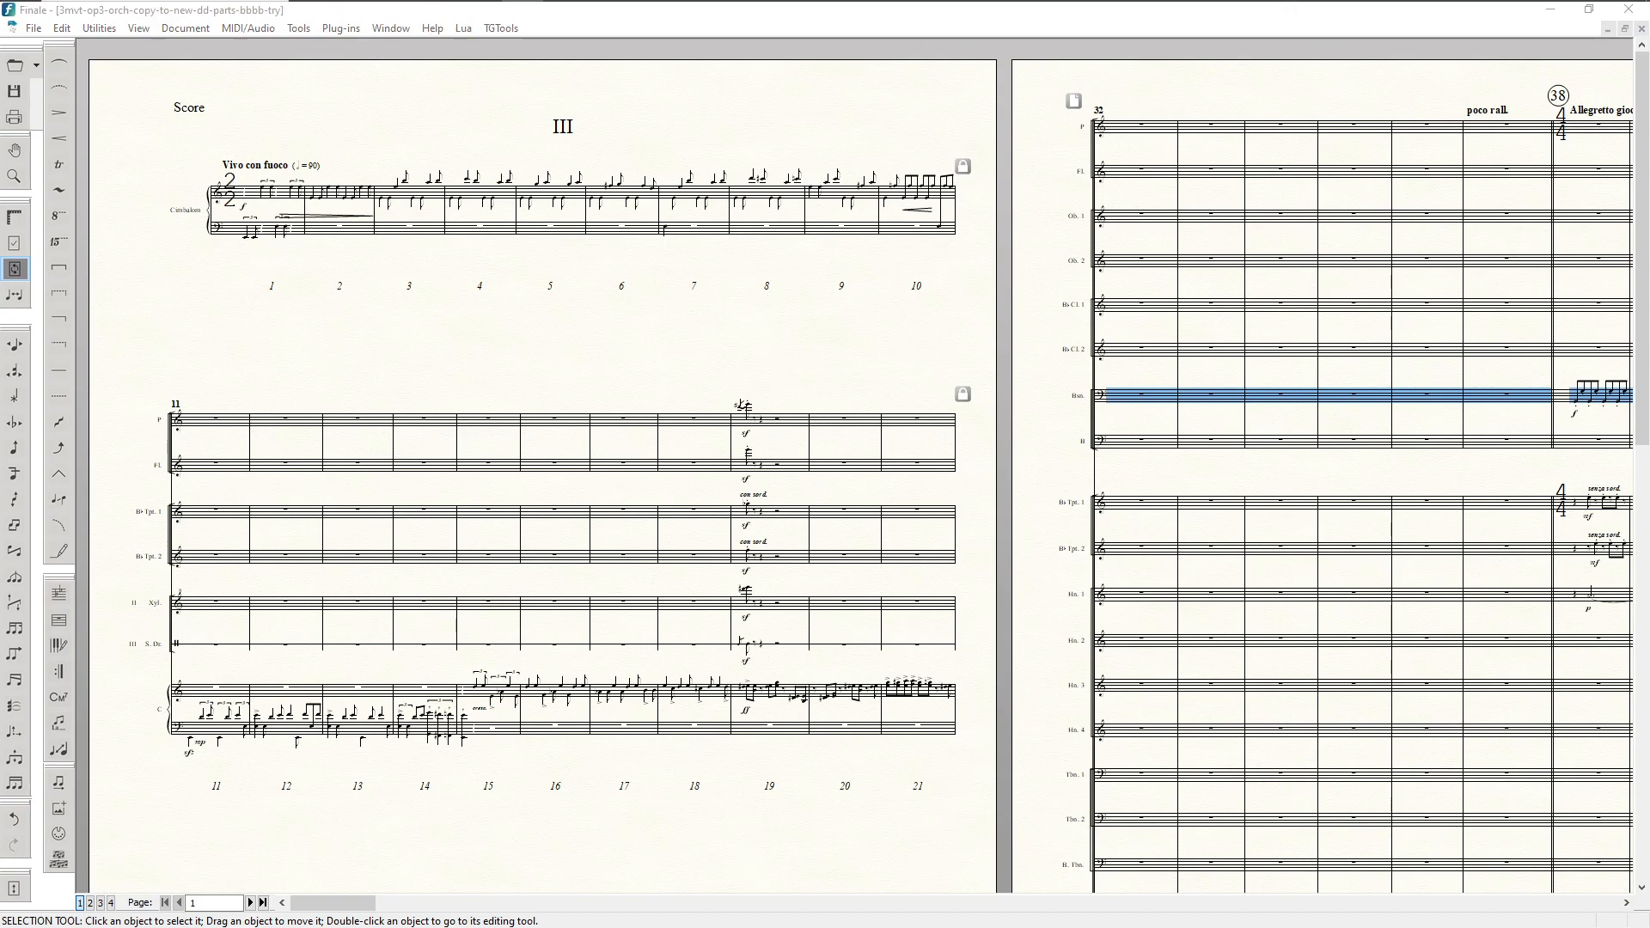
Step: Switch to the Perfect Layout manual in Acrobat, examine the section on running the plug-in in parts only, and return to Finale
key("alt+Tab")
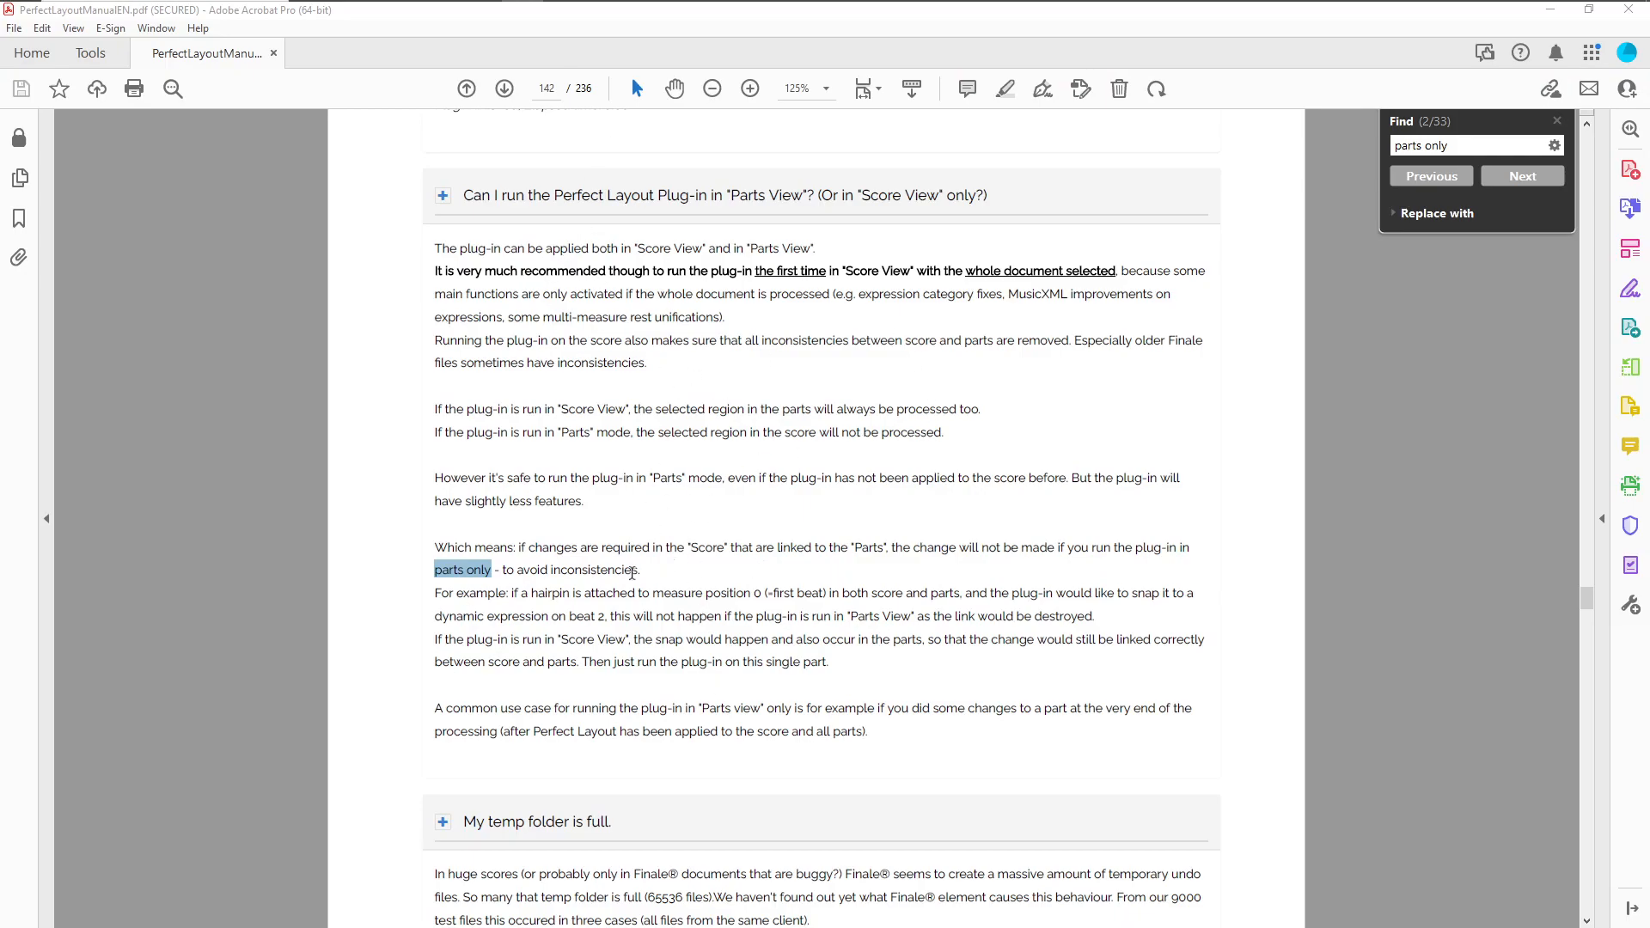
scroll(482, 568, "up", 2)
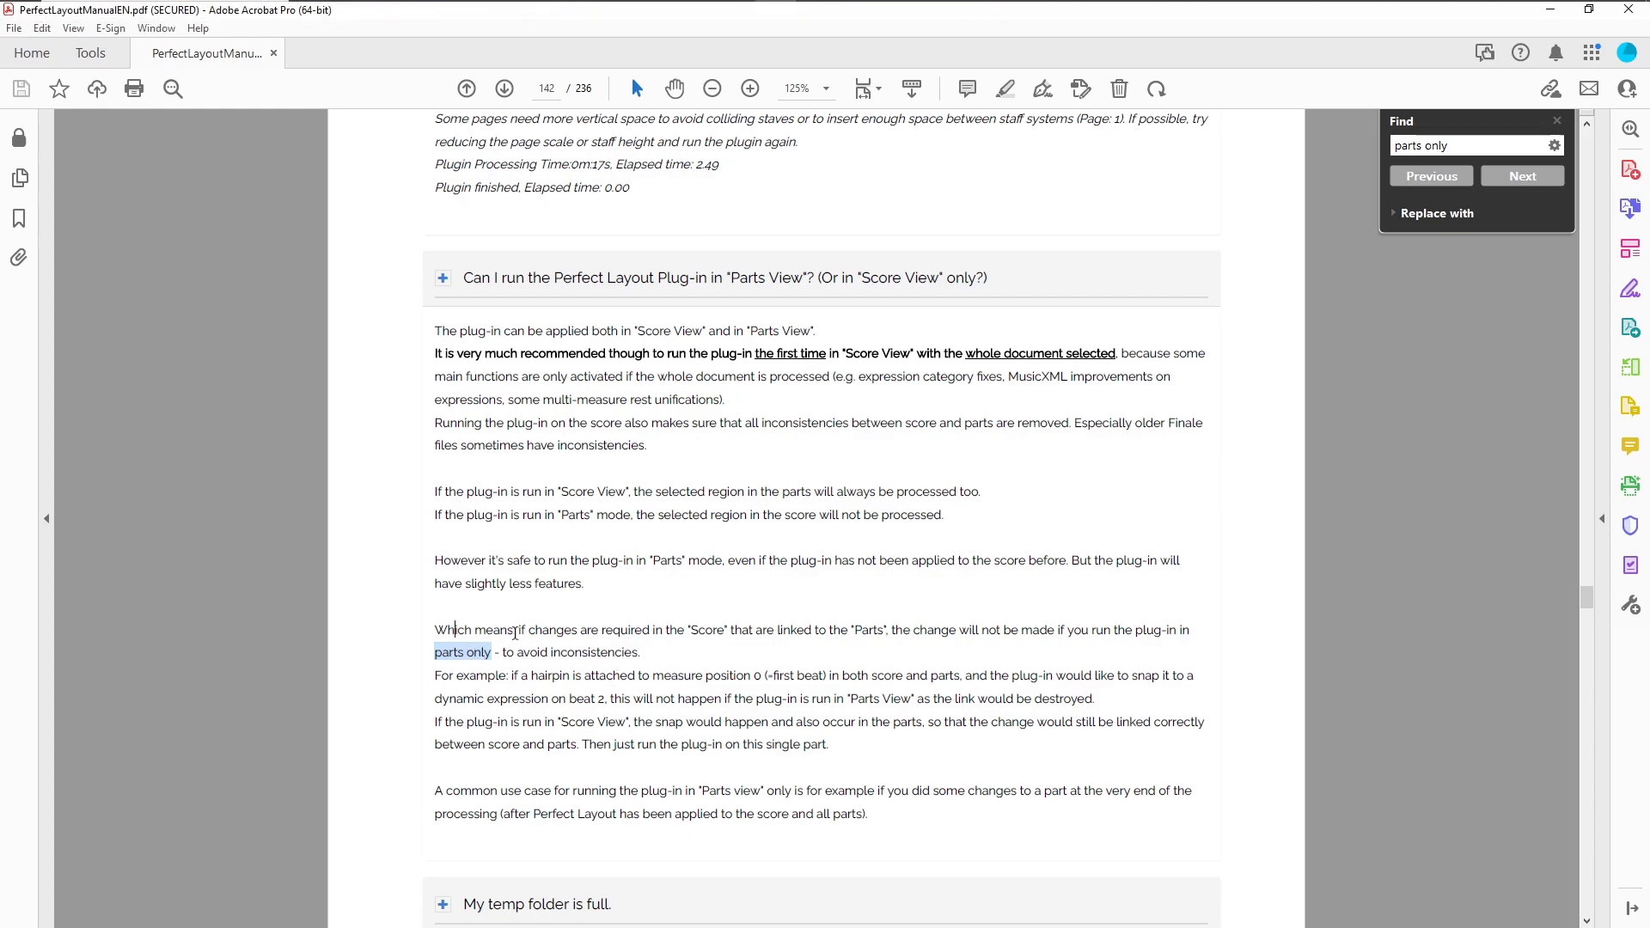
left_click_drag(644, 659, 436, 630)
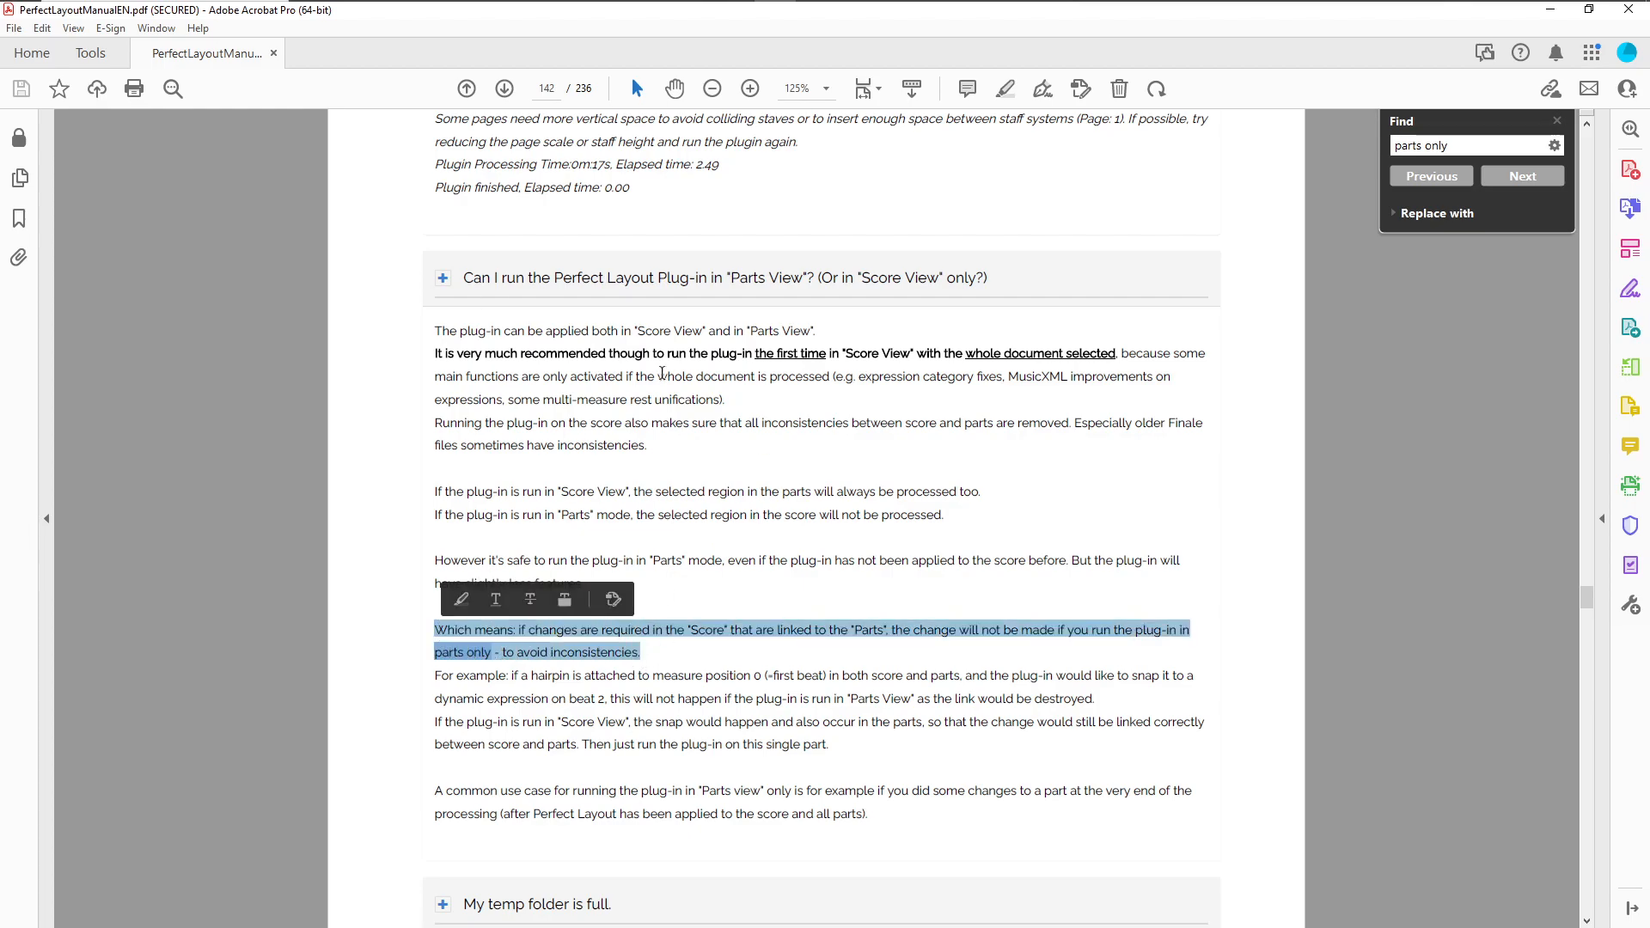
left_click(661, 373)
mouse_move(483, 5)
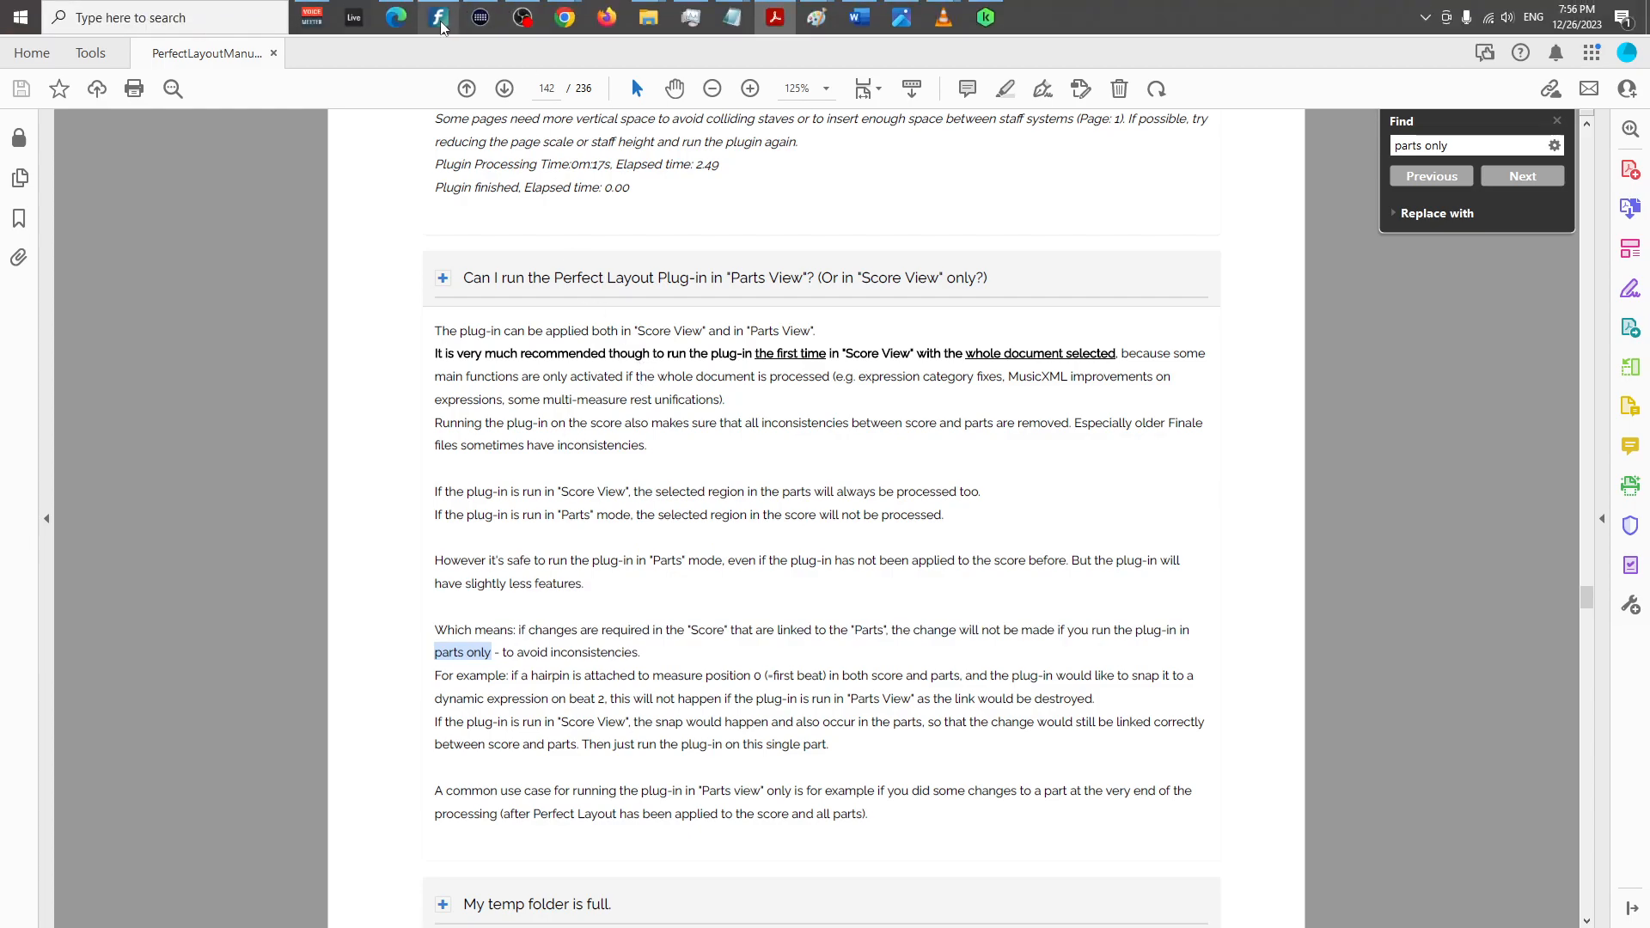
left_click(442, 26)
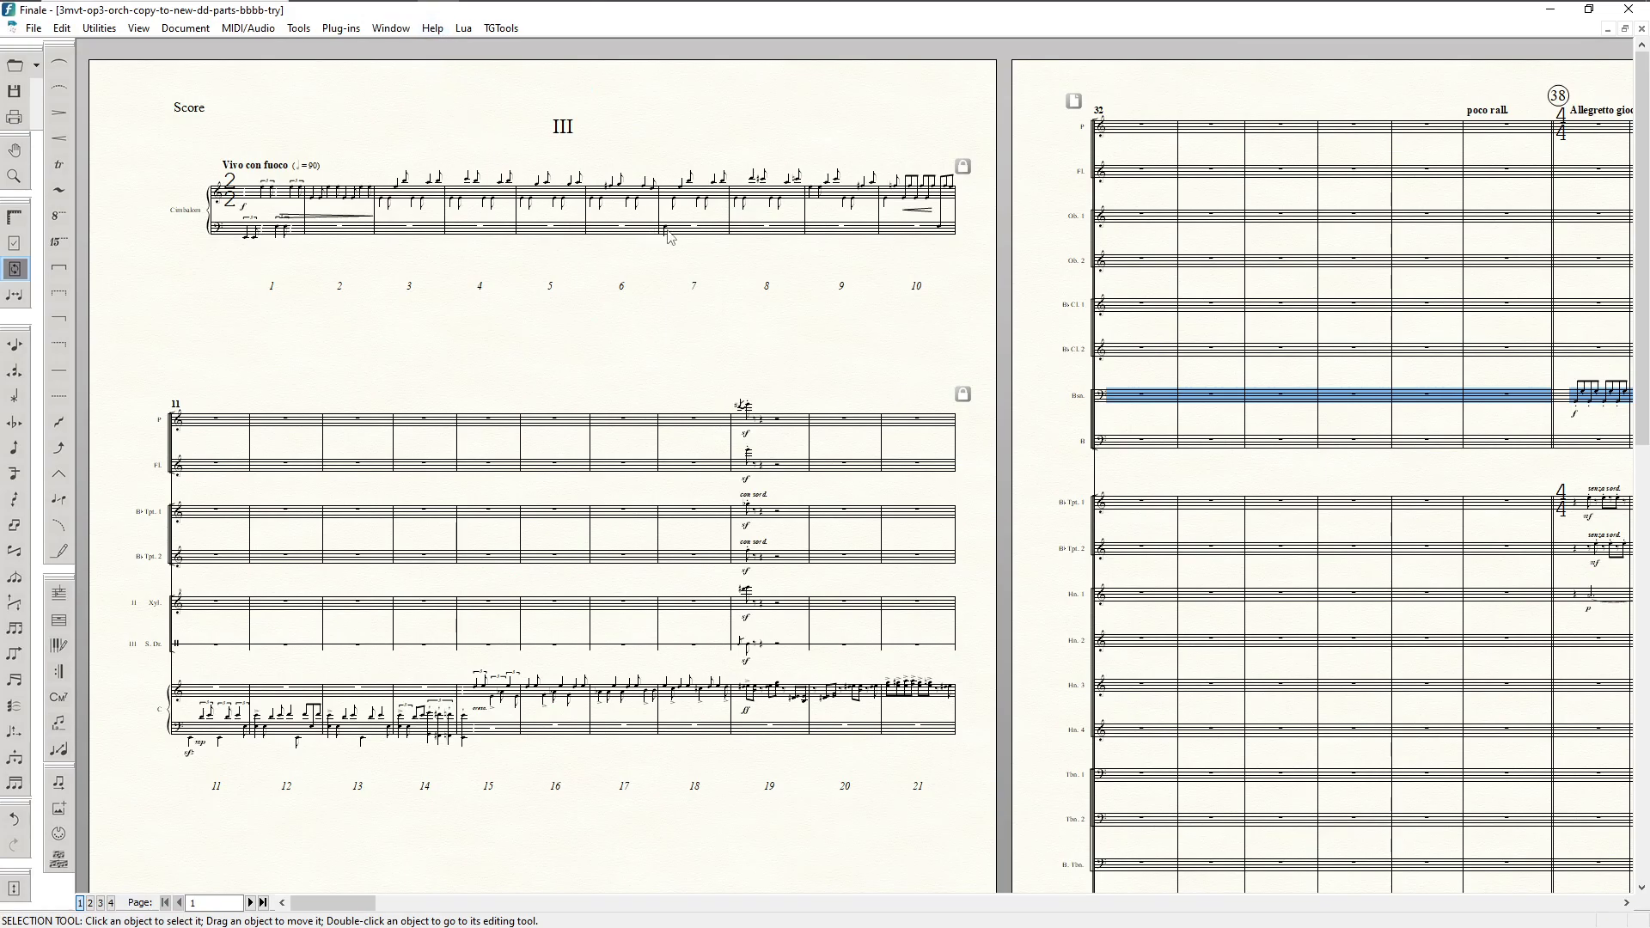
Step: Return to the Bassoon 1 part and look over the layout across its pages
key("ctrl+shift+F7")
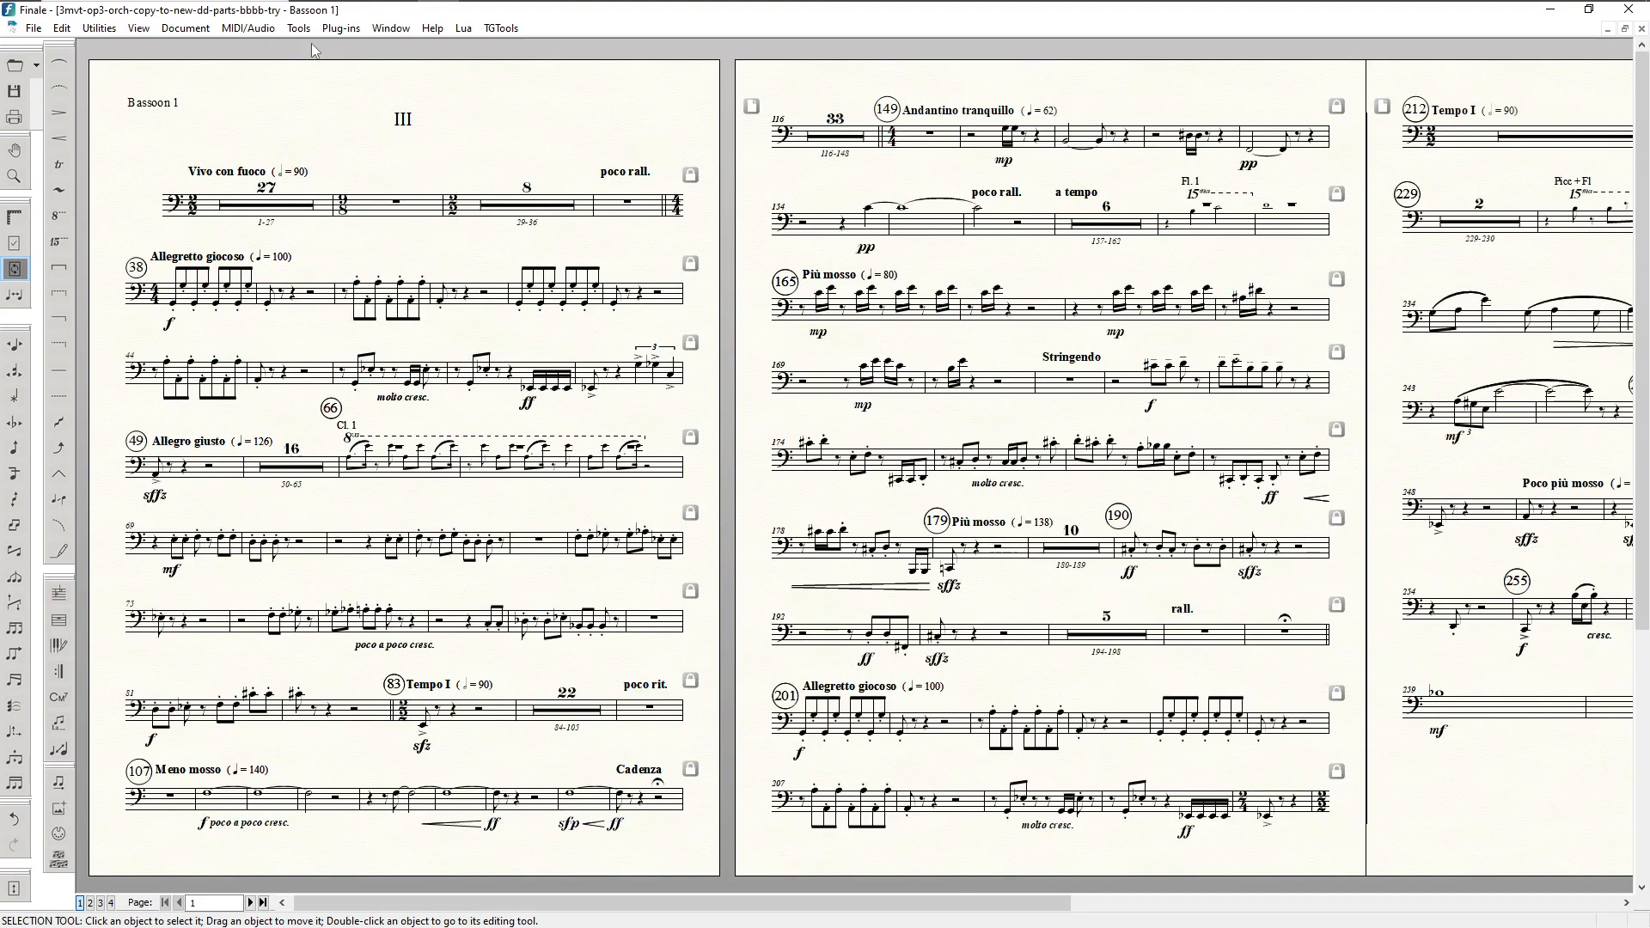
left_click(184, 28)
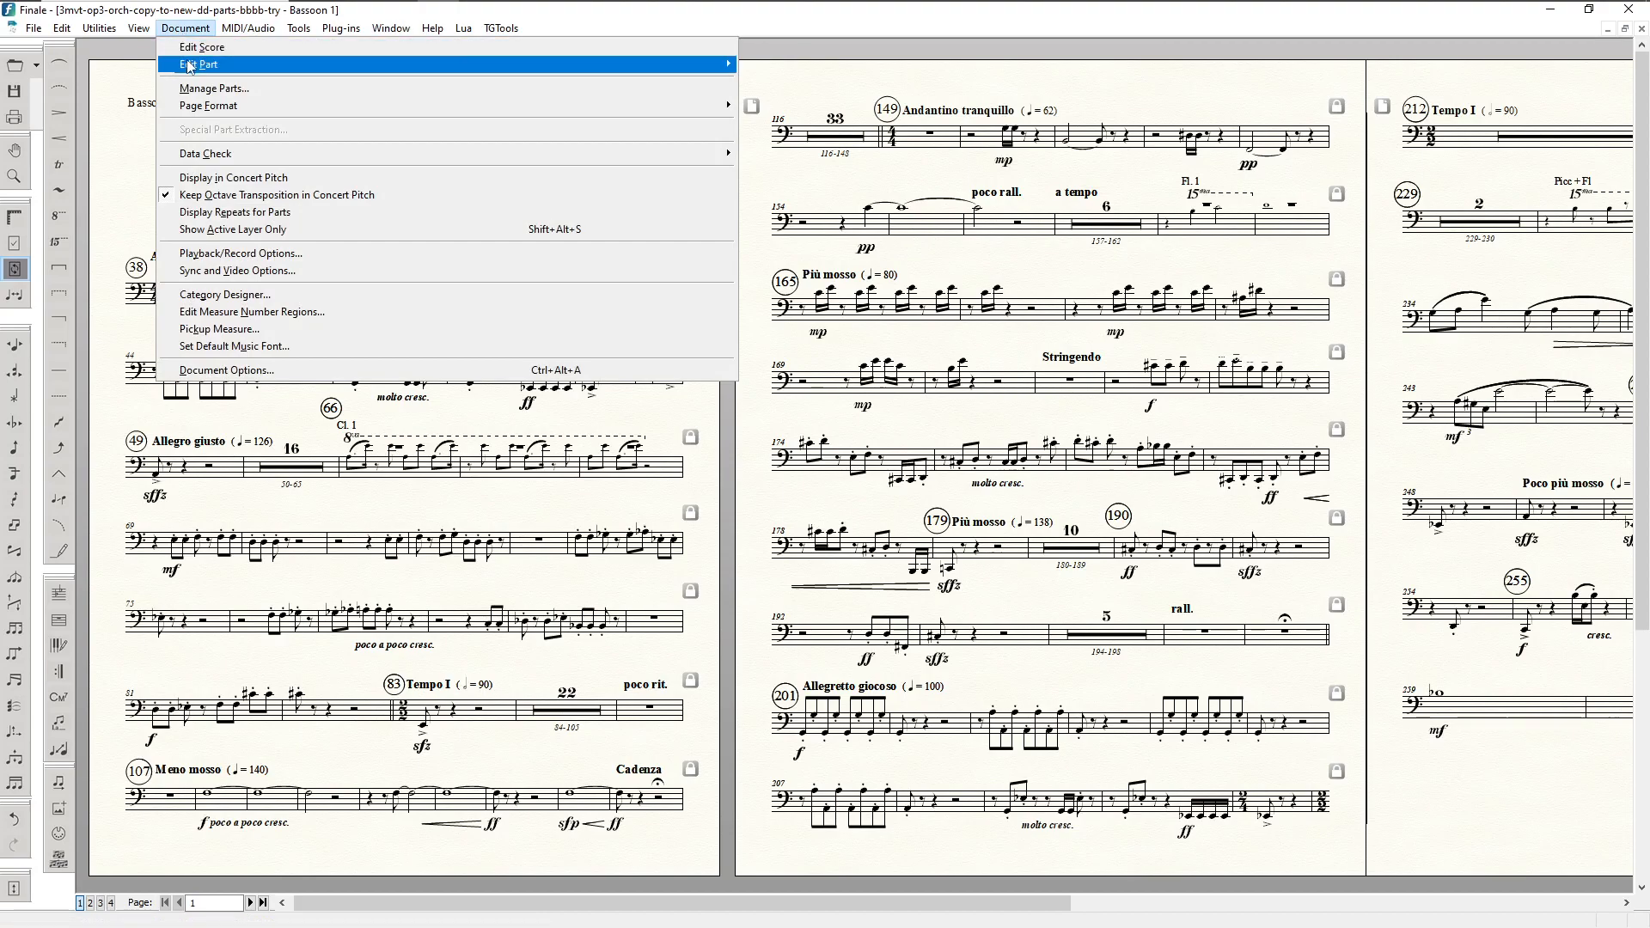
left_click(340, 27)
left_click(340, 28)
mouse_move(369, 47)
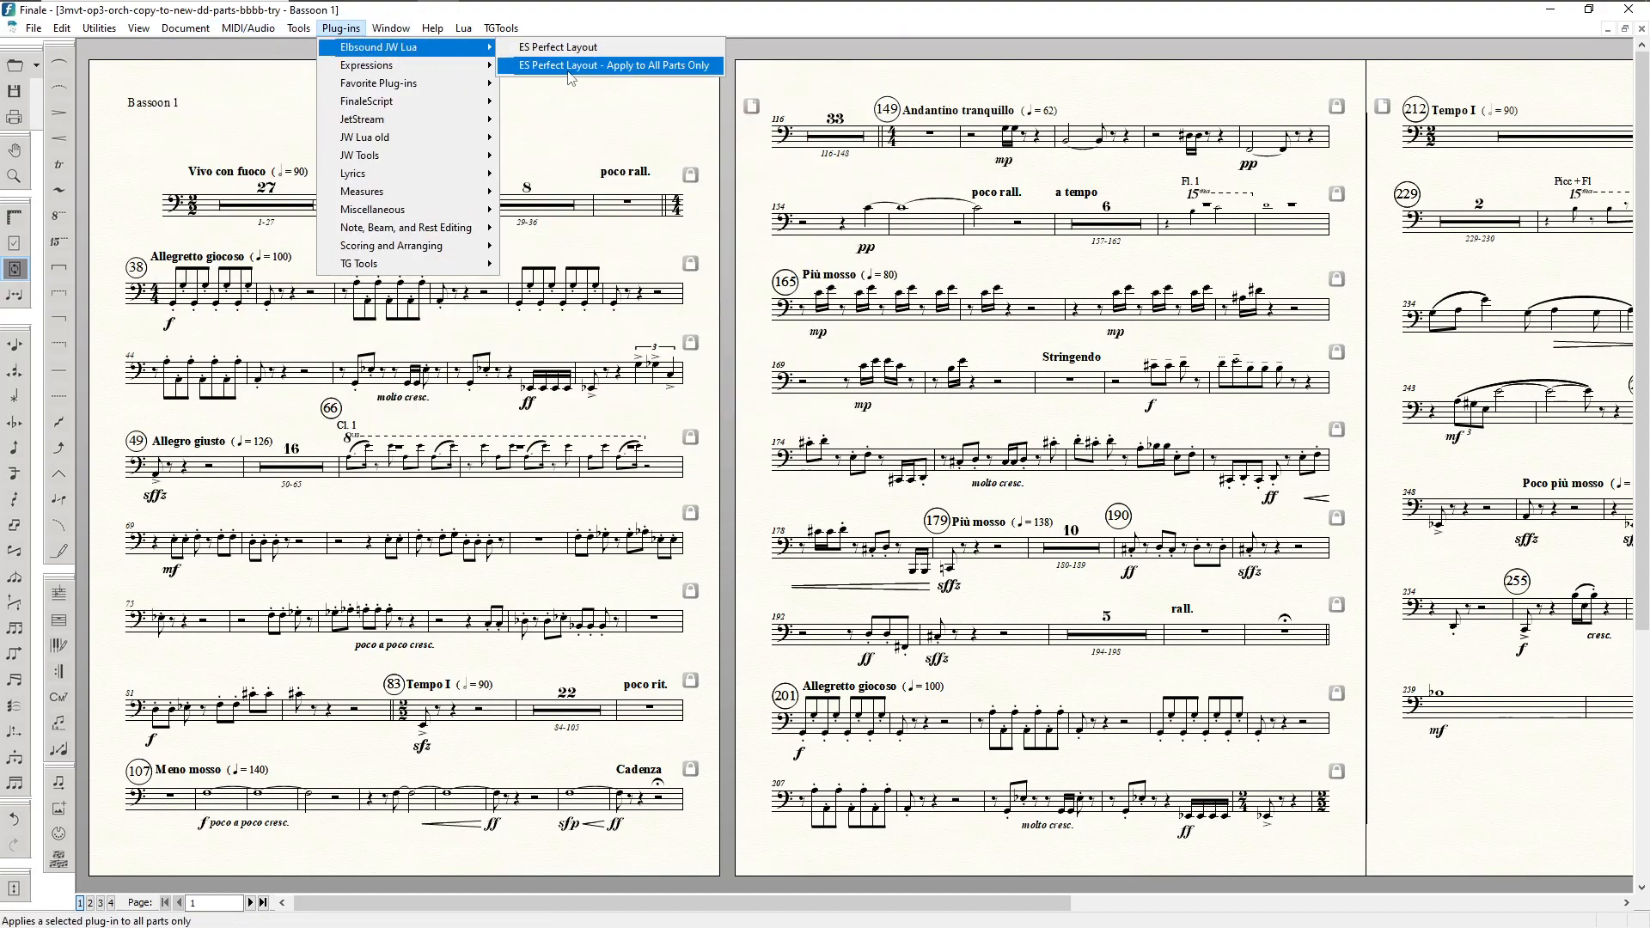
left_click(210, 121)
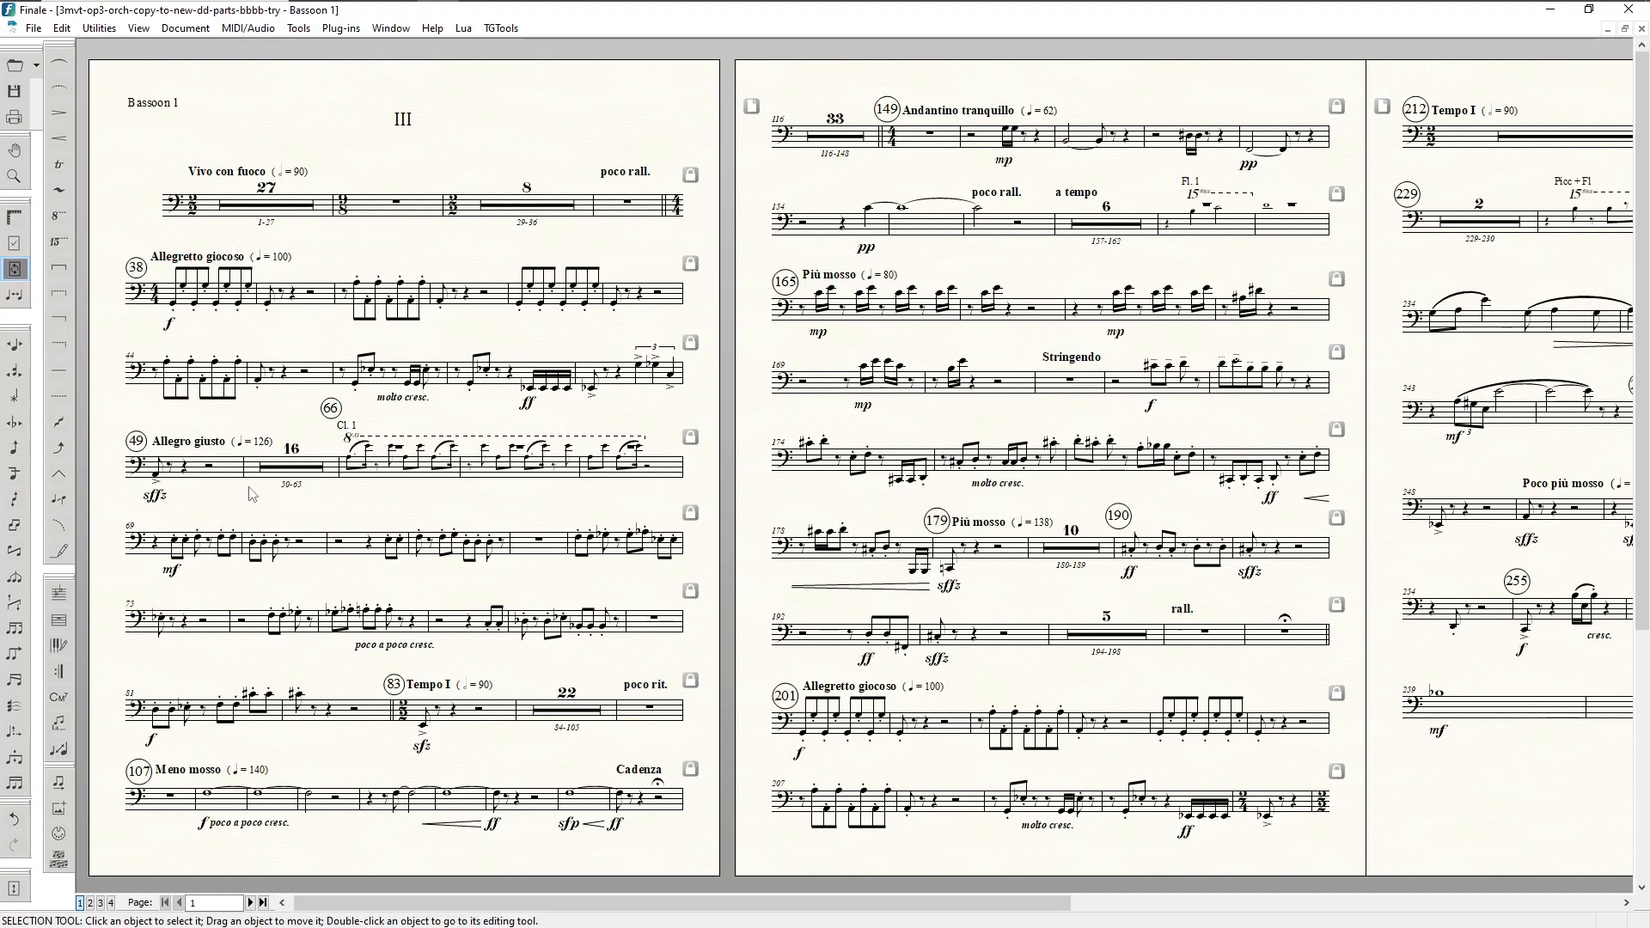
left_click_drag(591, 902, 819, 920)
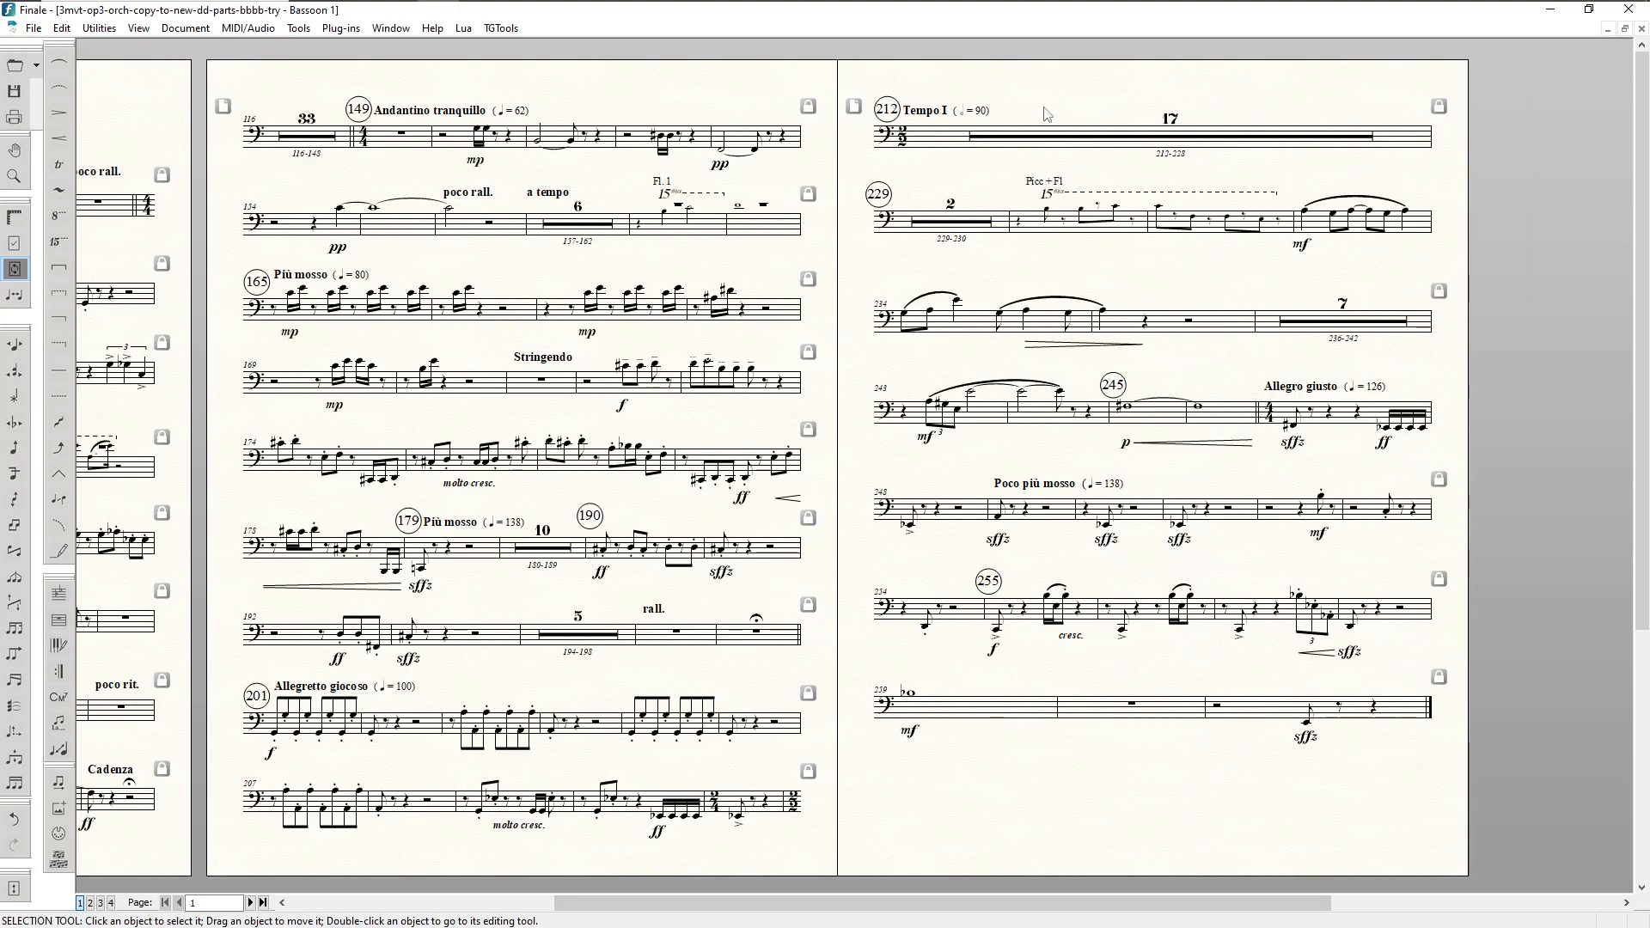
left_click_drag(999, 897, 752, 902)
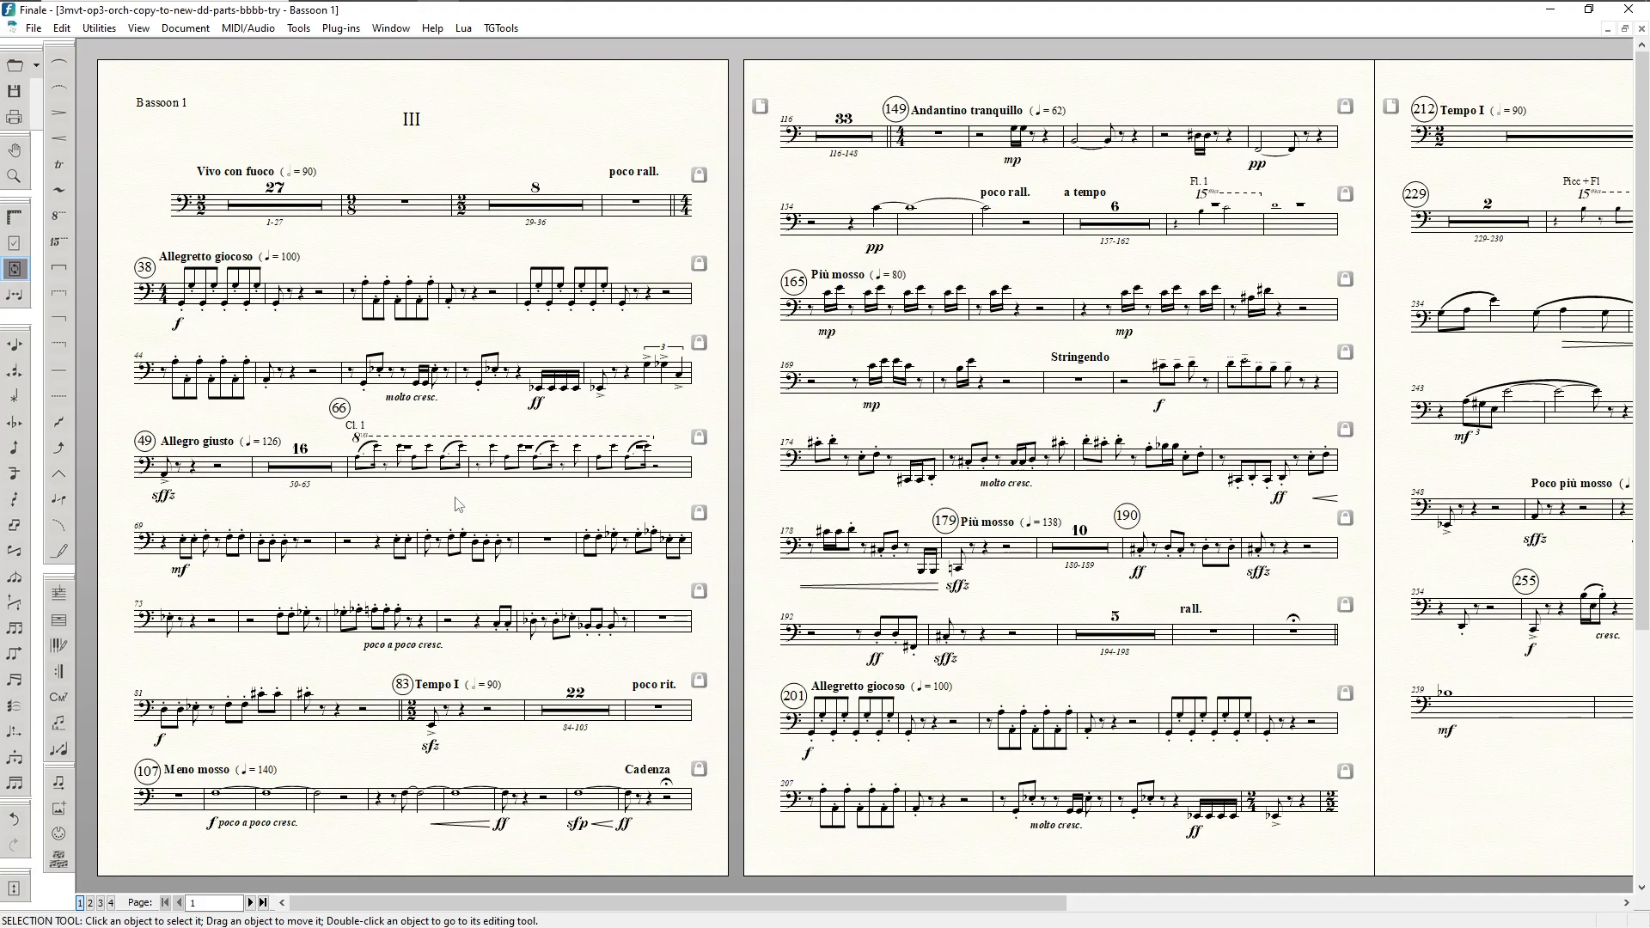
Step: Offset the layer 1 rests vertically by -8 in the clarinet cue, measures 66–68
left_click(408, 478)
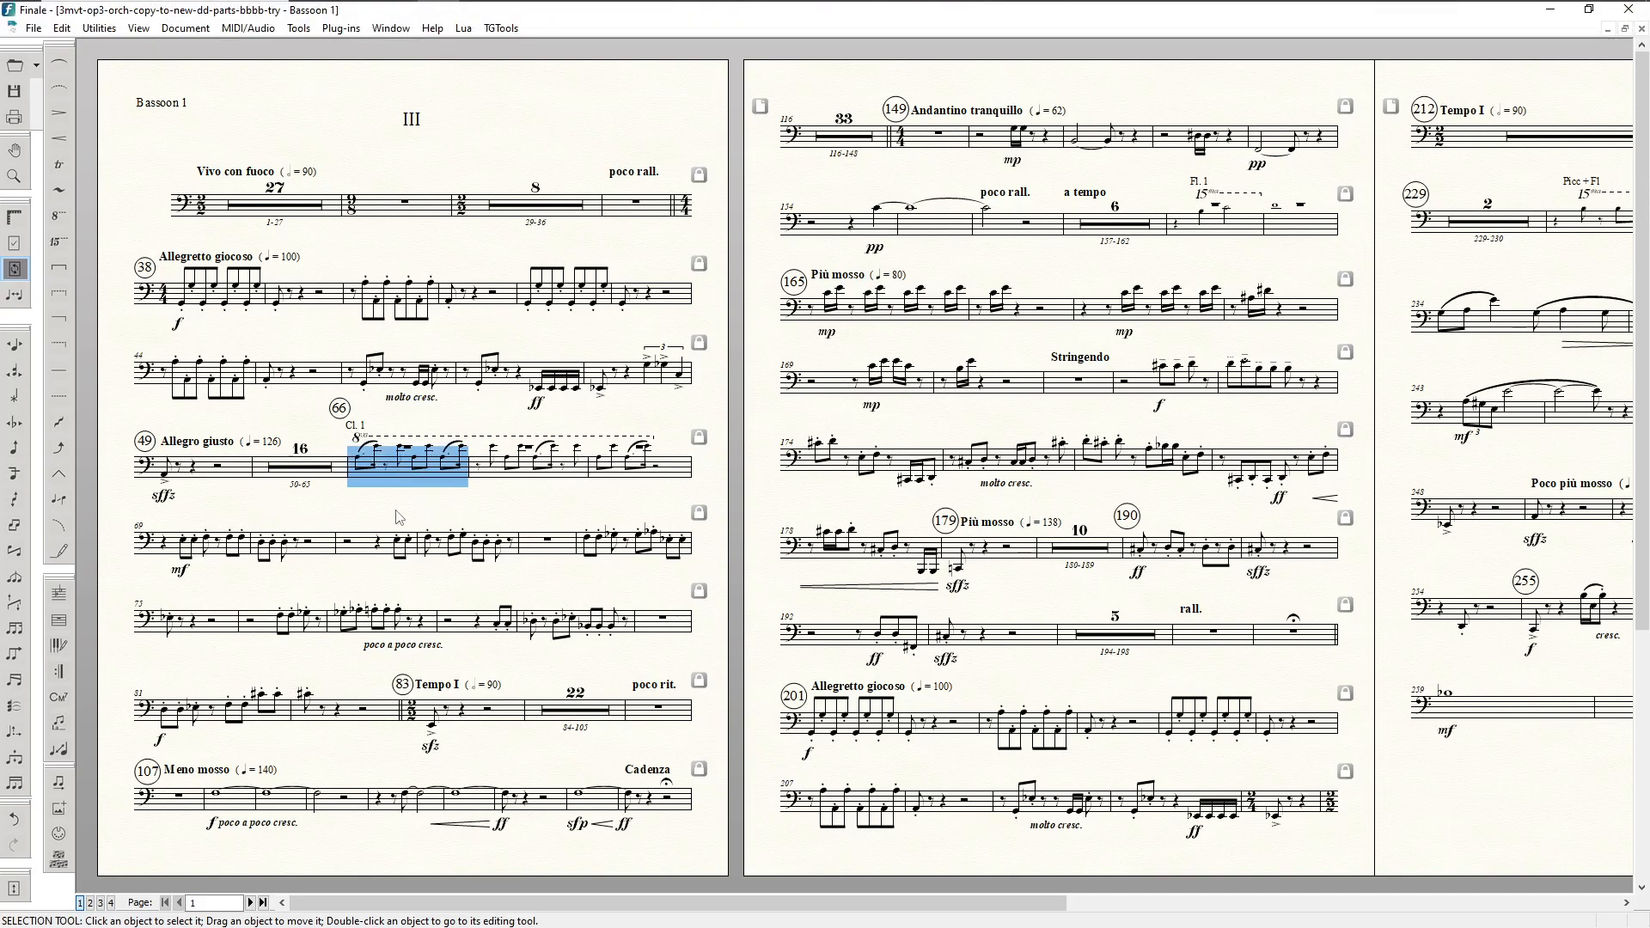
left_click(652, 474, "shift")
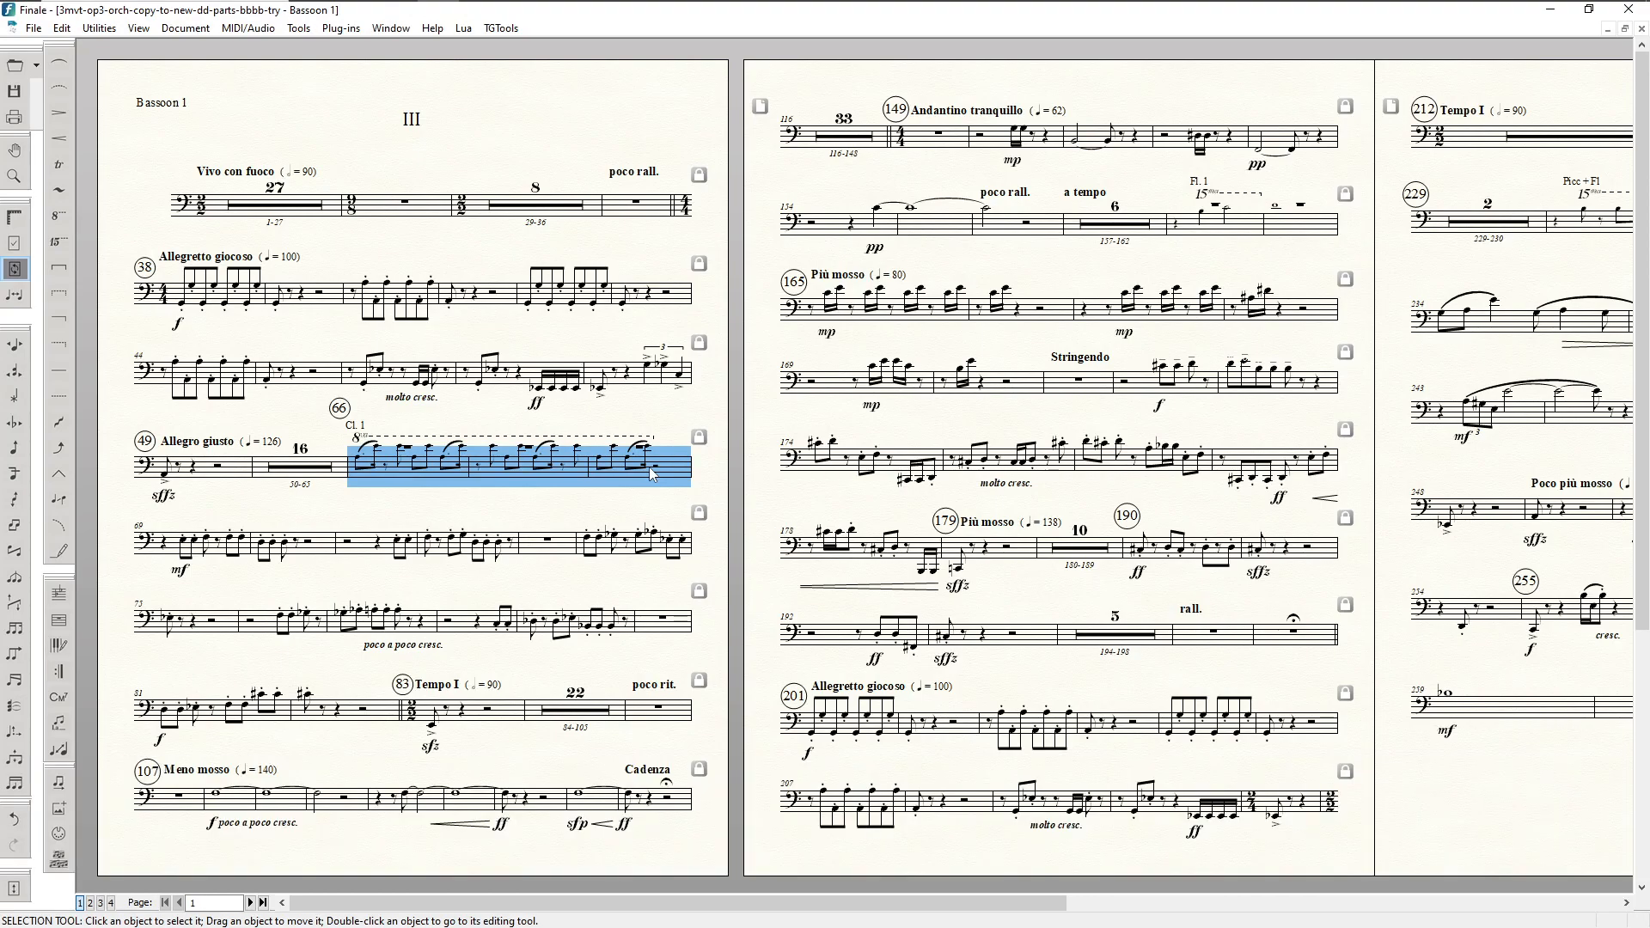
key("ctrl+shift+F3")
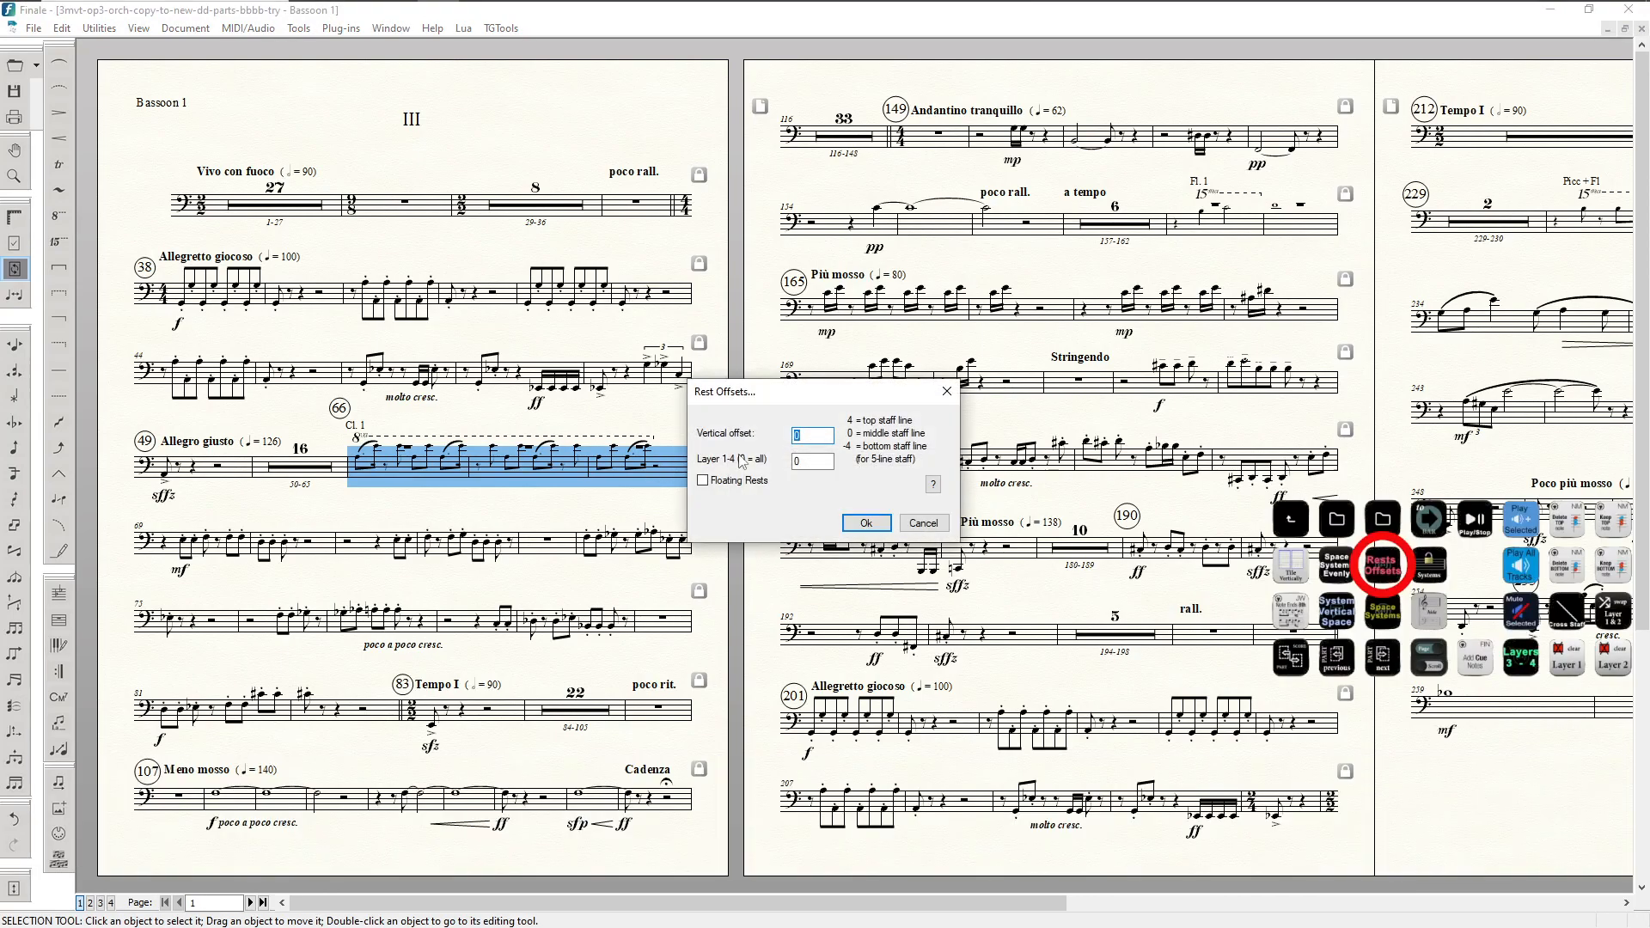
type("-8")
key("Tab")
type("1")
key("Return")
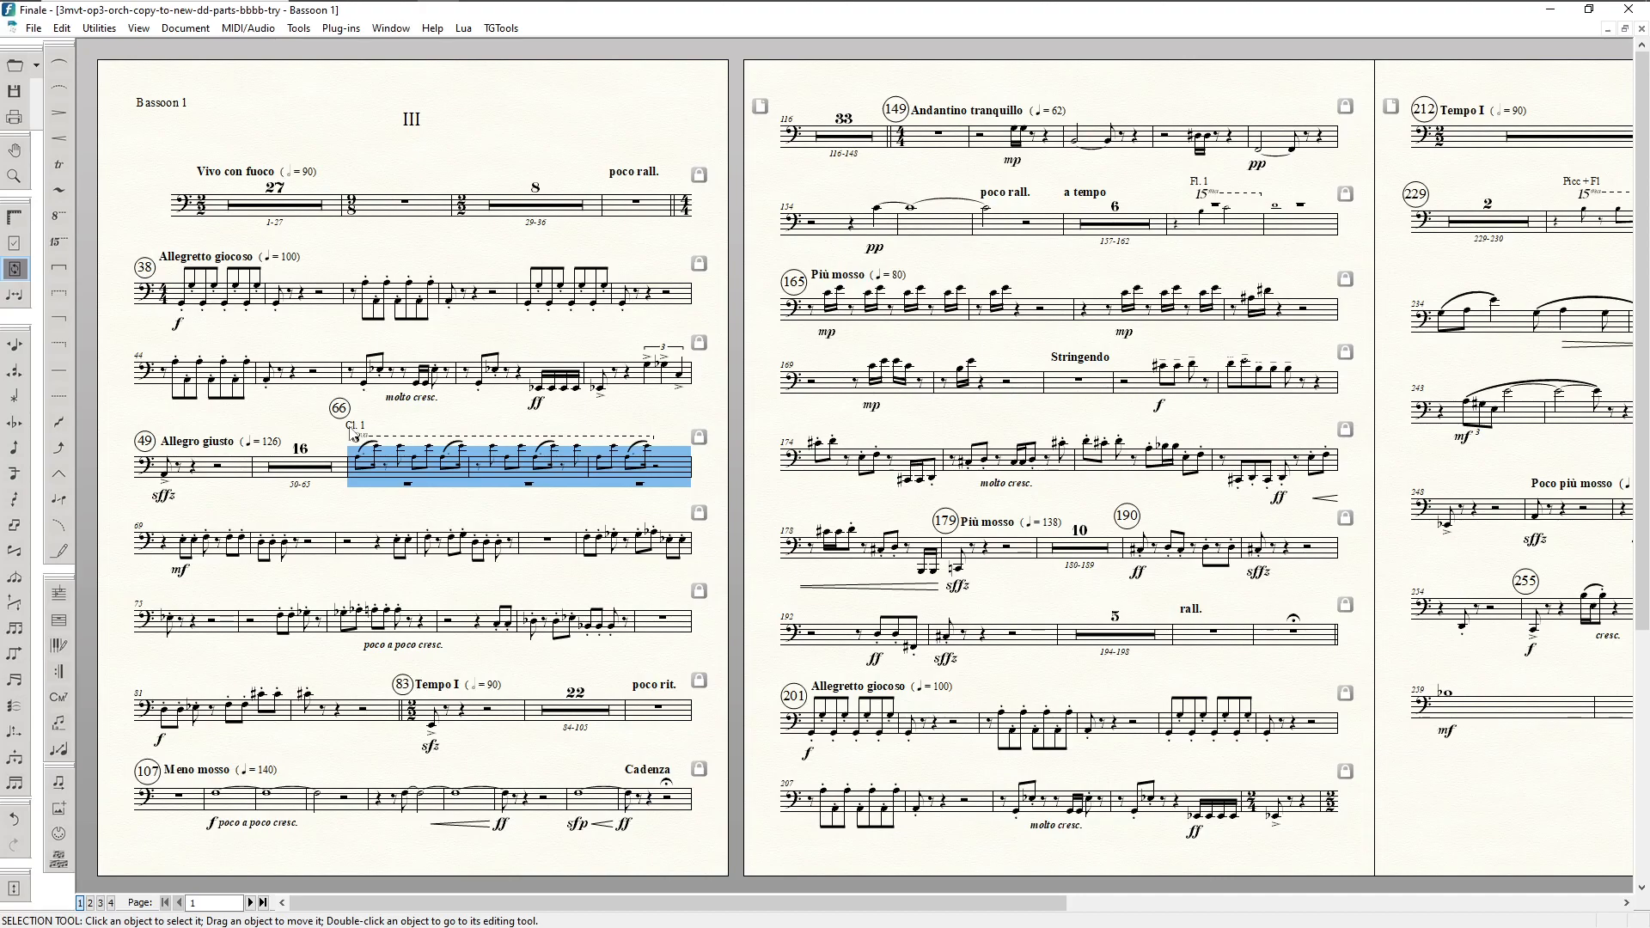
Step: Move the "Cl. 1" cue label in front of the 8va line at rehearsal mark 66 and nudge that line slightly up
key("F8")
left_click_drag(352, 427, 336, 451)
key("F6")
left_click(502, 437)
key("Up")
key("Up")
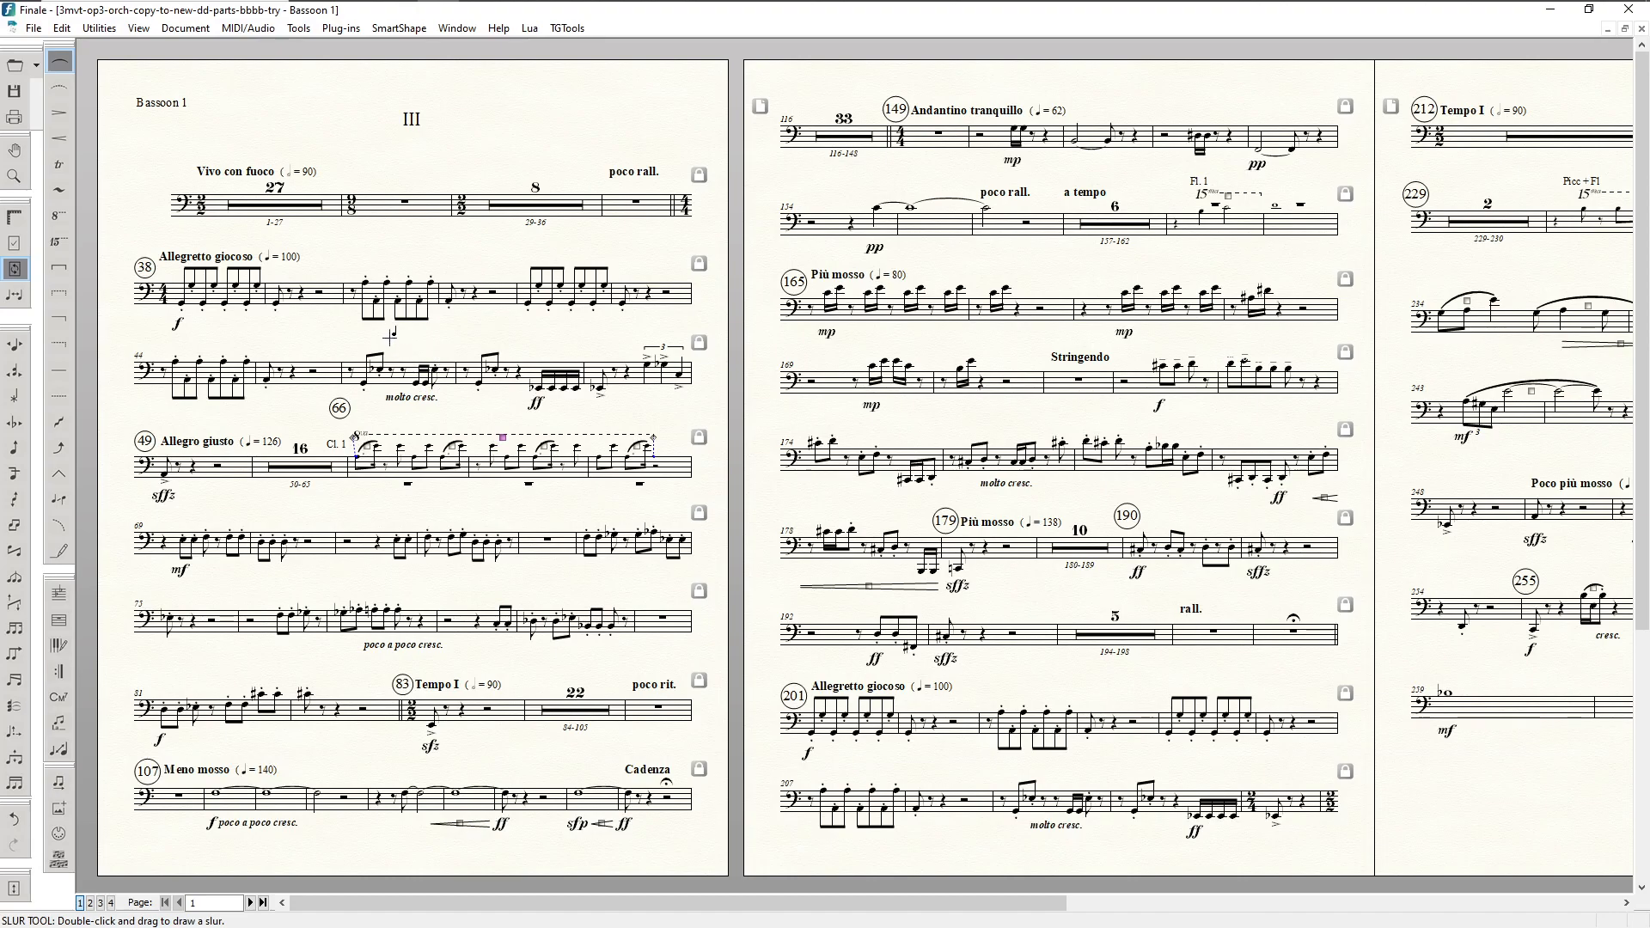
scroll(445, 258, "down", 2)
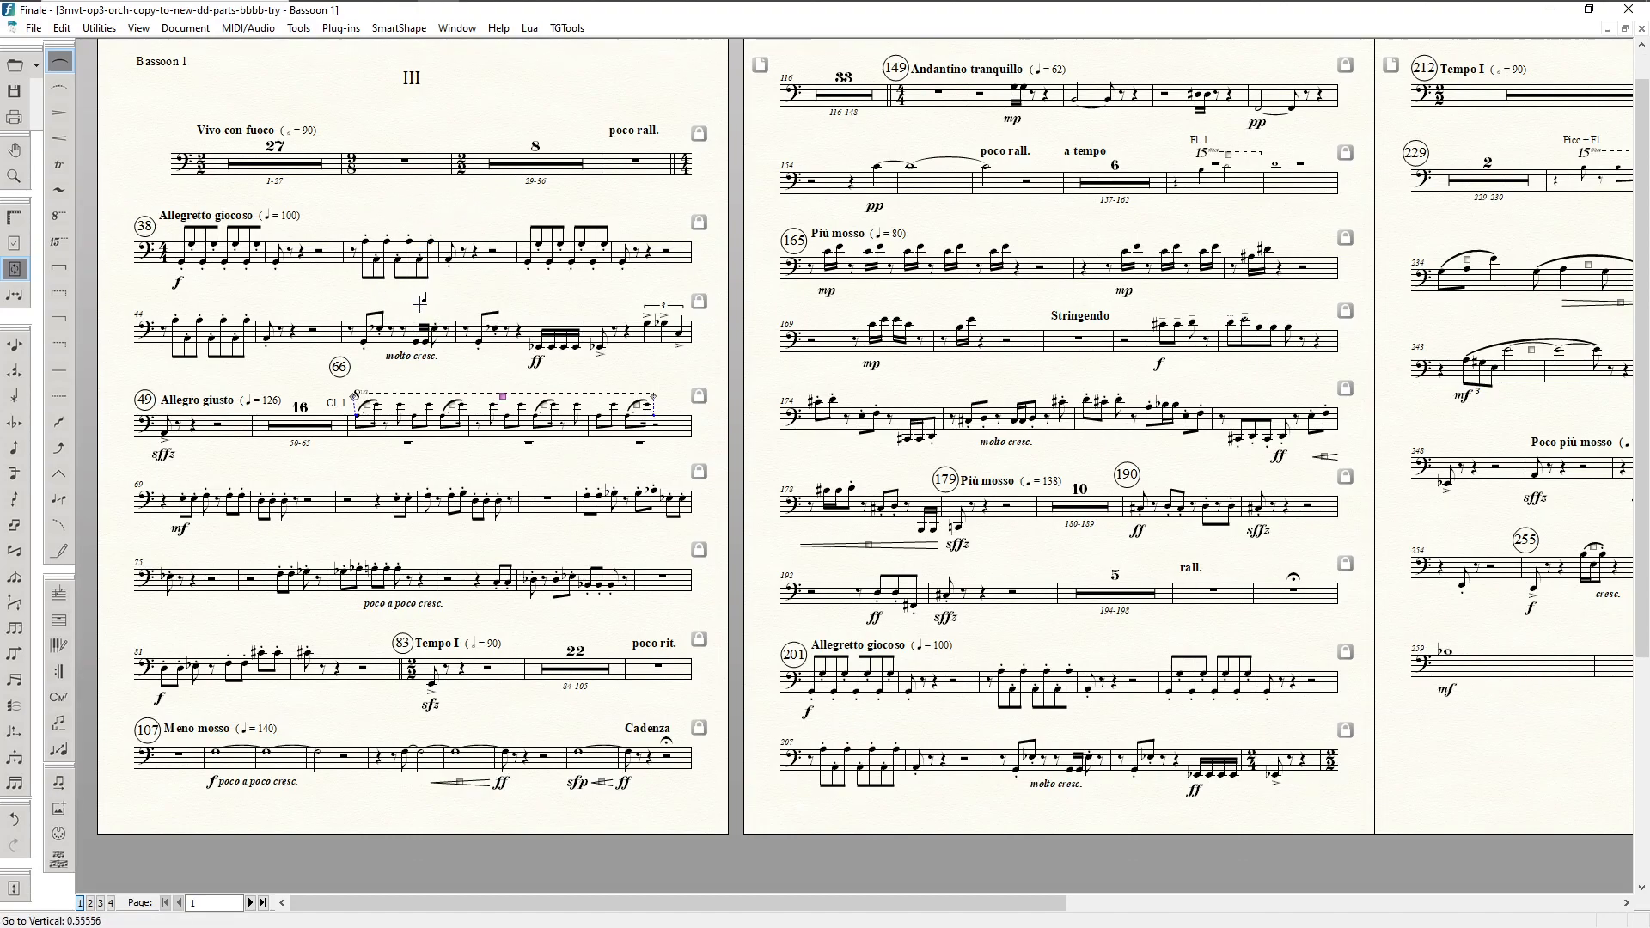
key("F5")
Step: Lower rehearsal mark 66 so it sits closer to the cue's staff, just above the "Cl. 1" label
scroll(444, 481, "down", 3)
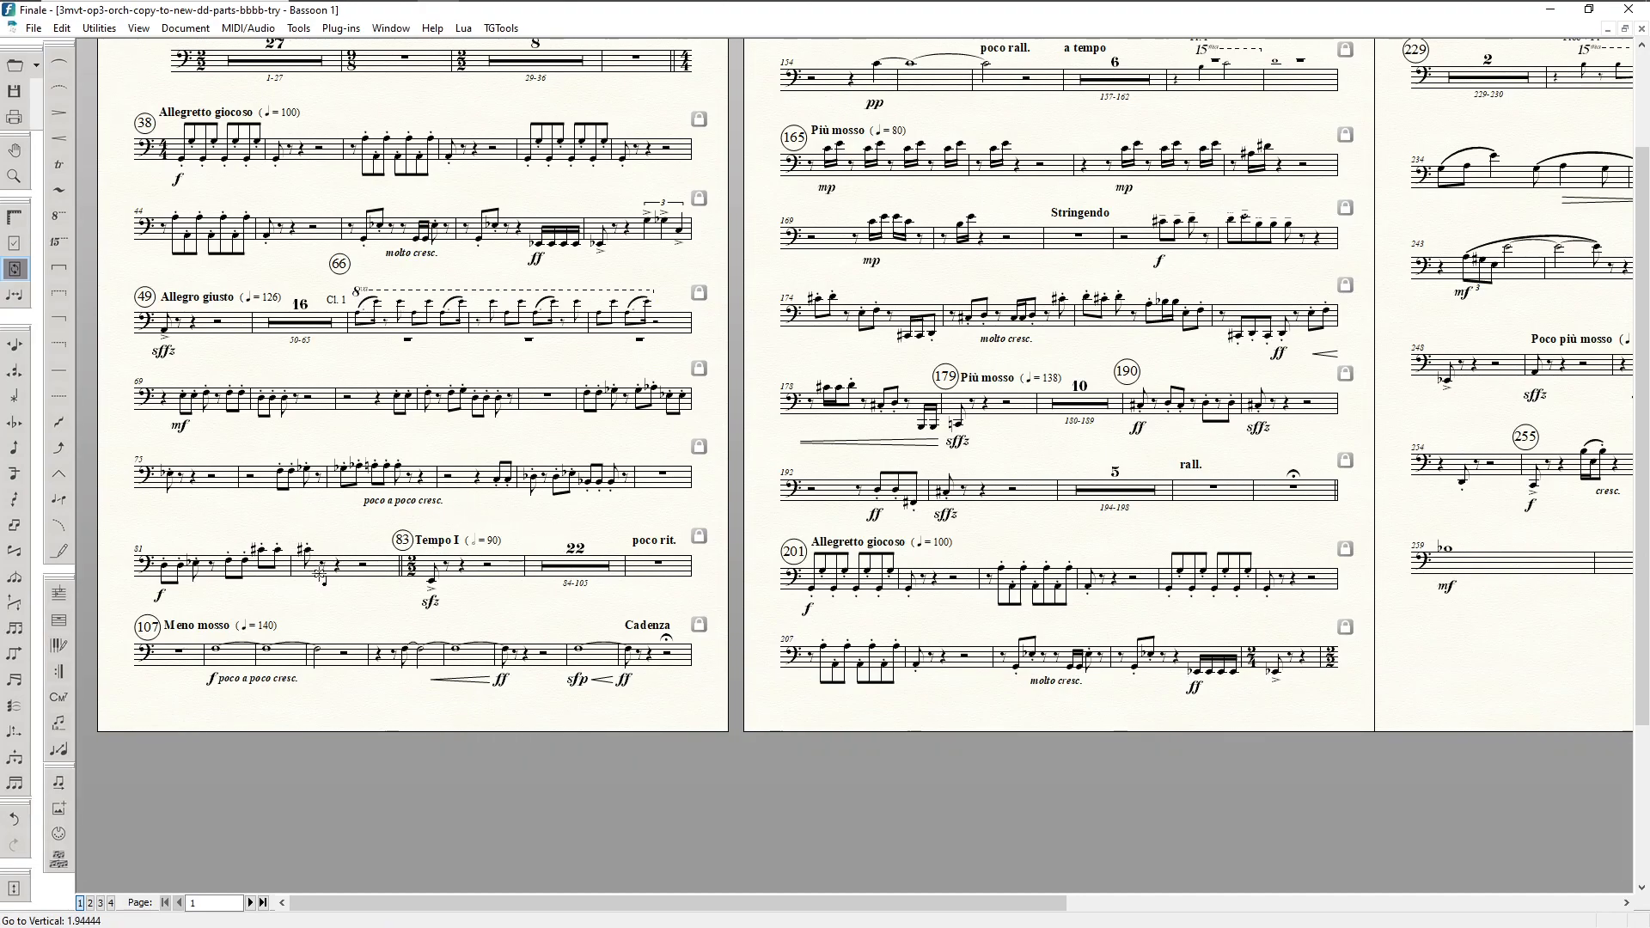
scroll(440, 616, "down", 1)
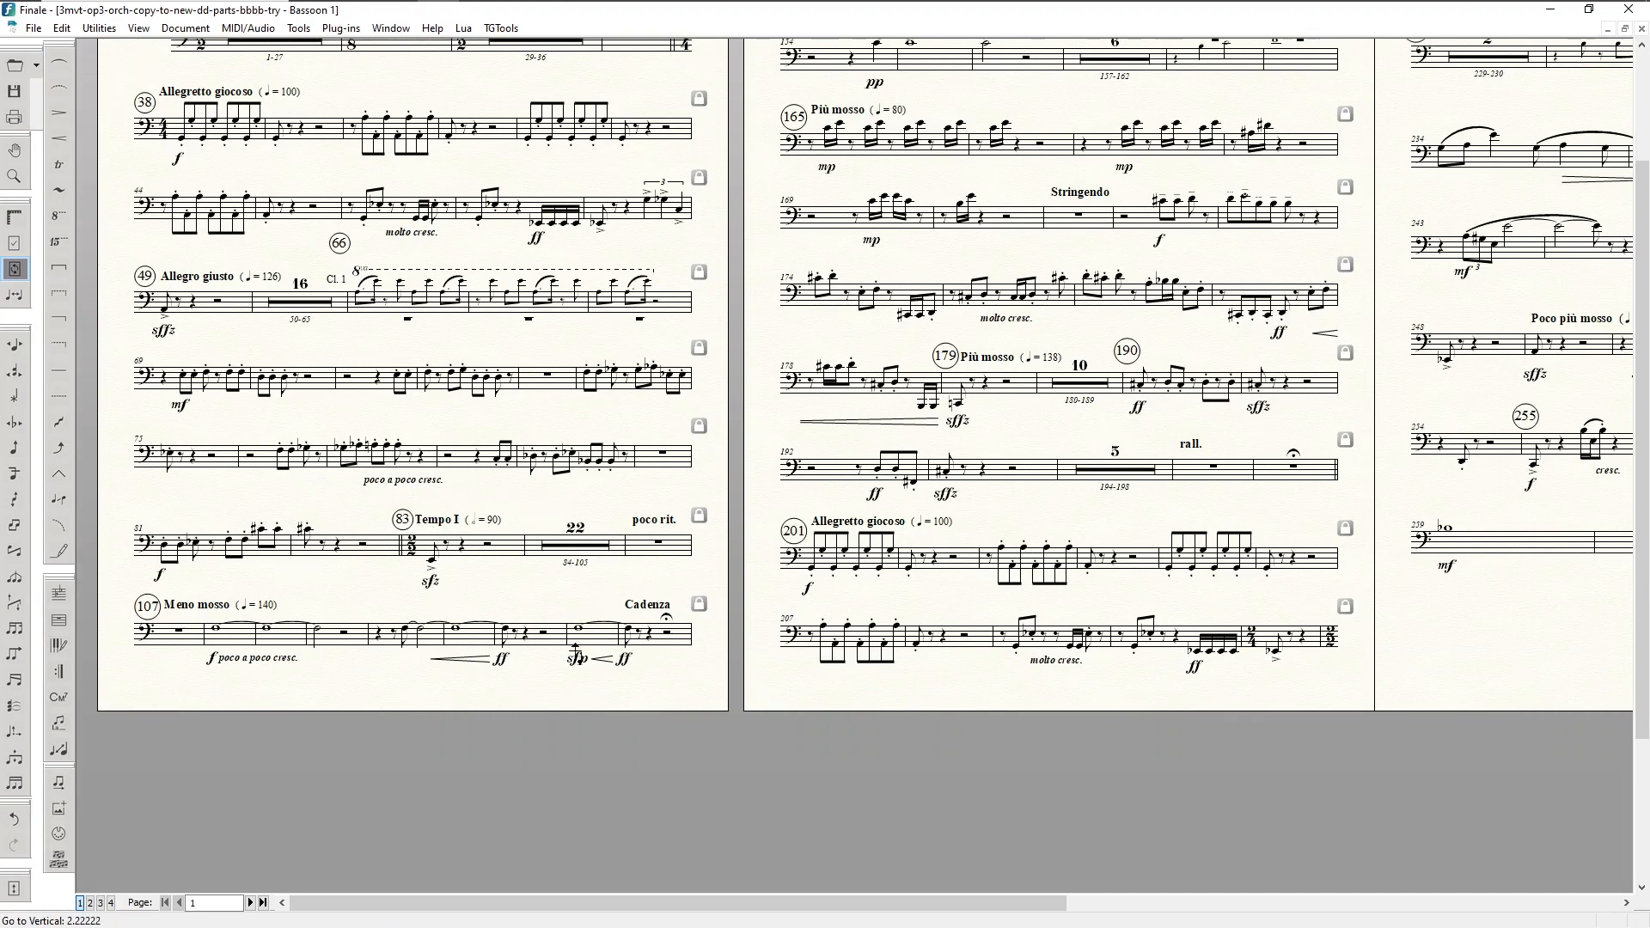
scroll(643, 644, "up", 8)
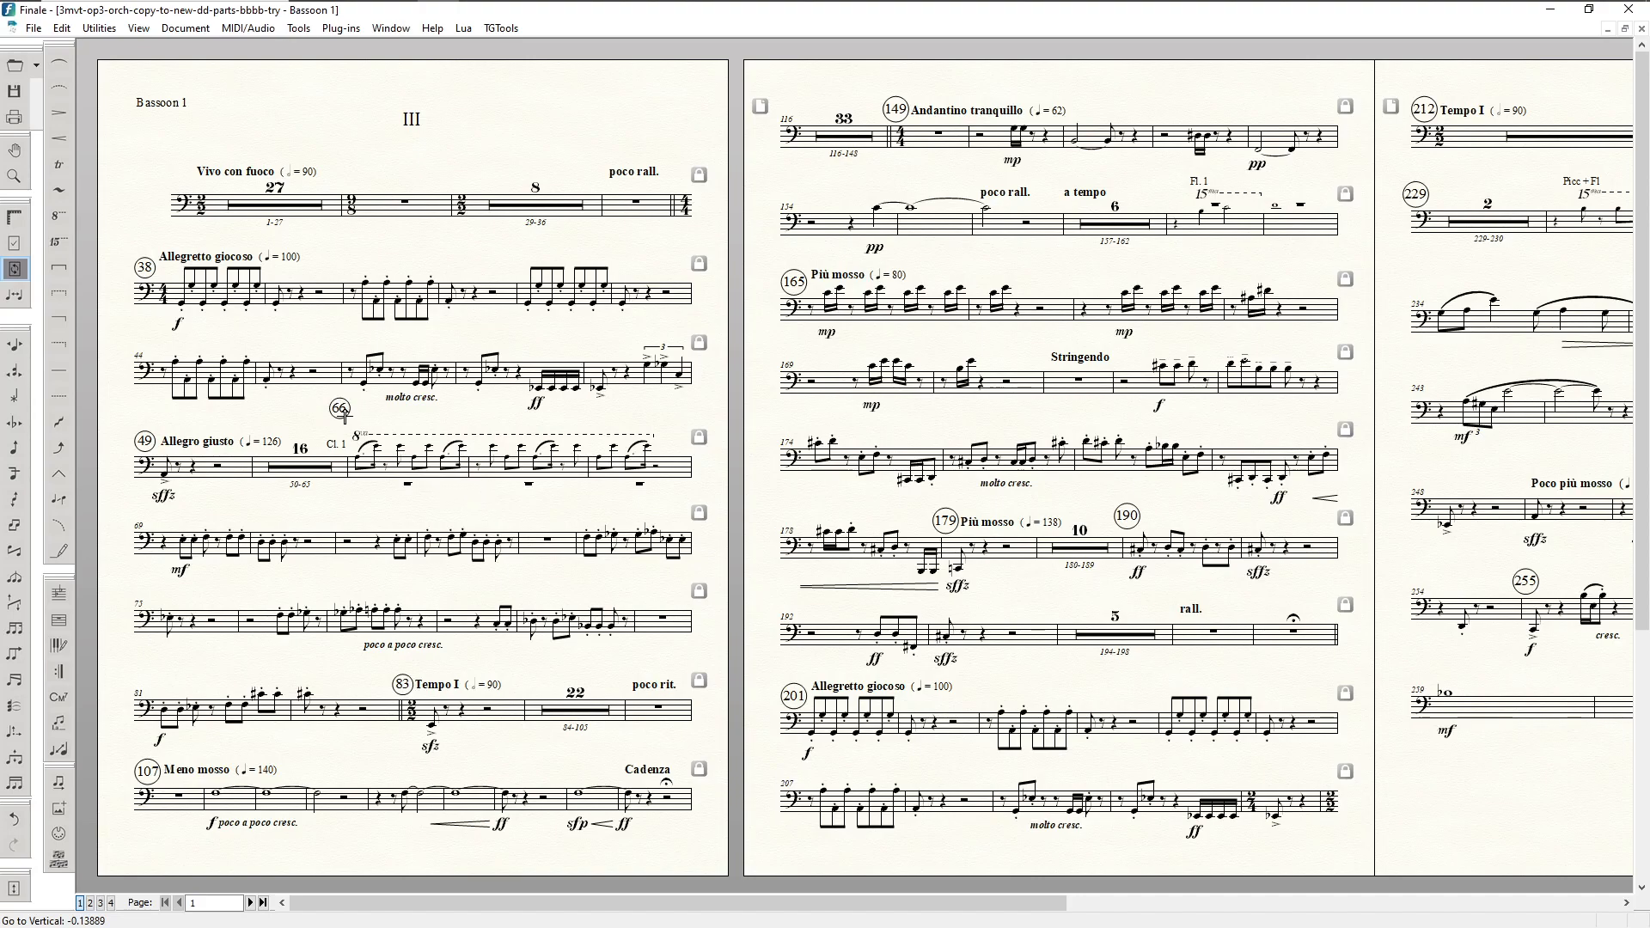
key("F8")
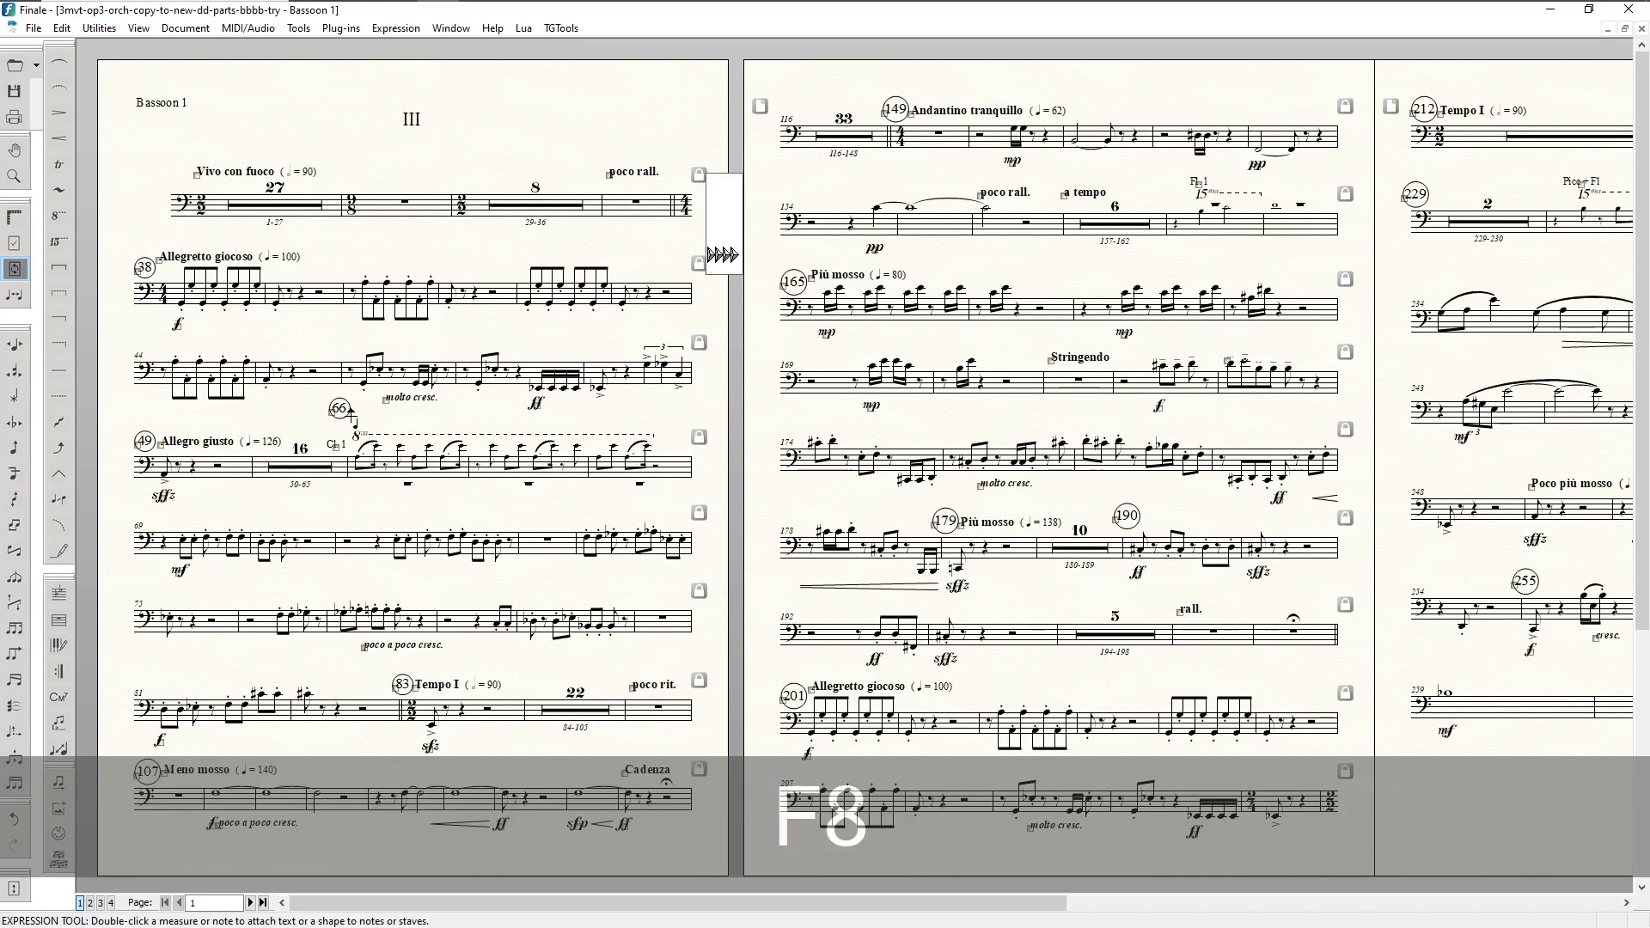
left_click(331, 413)
key("Down")
key("Down")
key("Down")
key("Down")
key("Down")
key("Down")
key("Down")
key("Down")
key("Down")
key("Down")
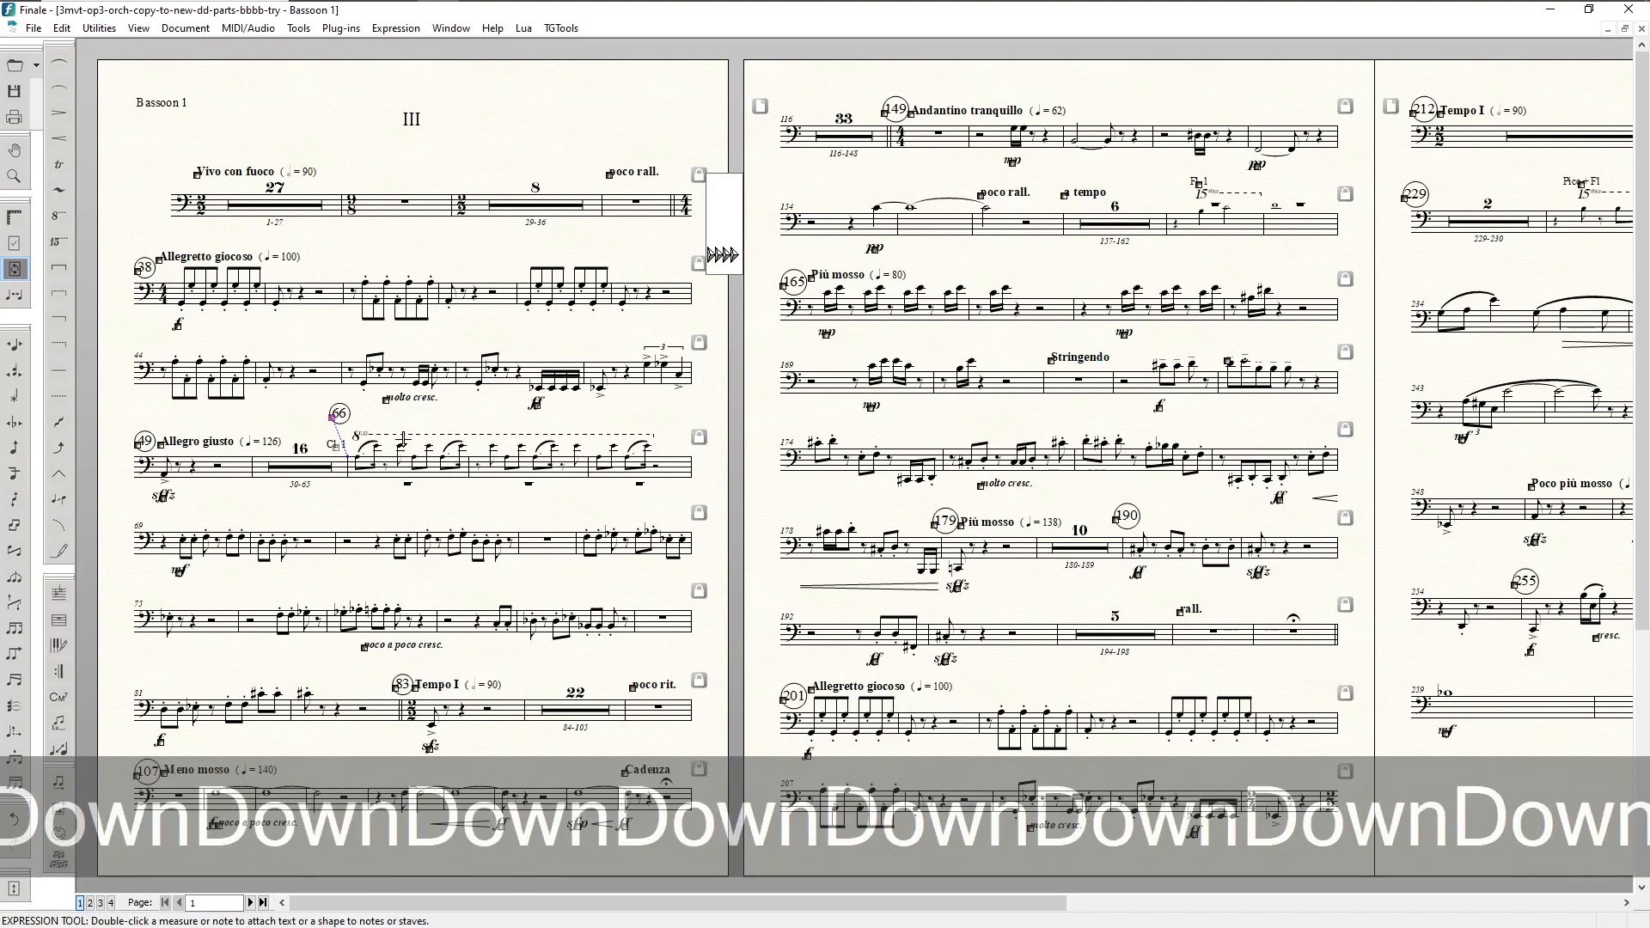
key("Down")
key("Down")
key("Down")
key("Down")
scroll(625, 400, "down", 1)
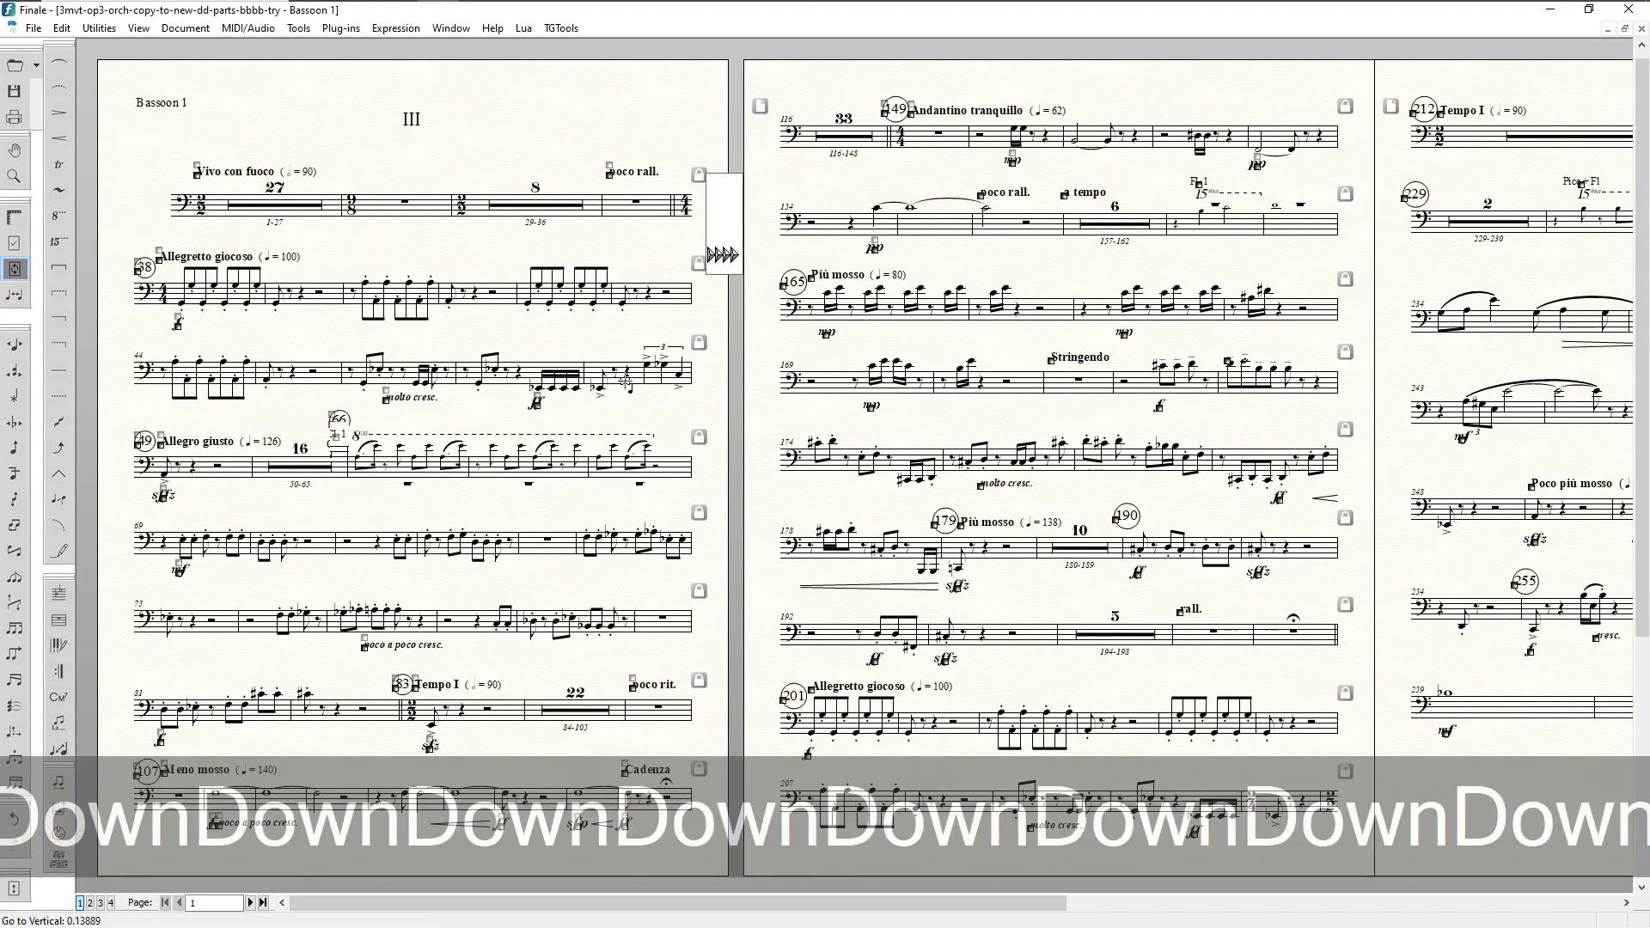
scroll(625, 401, "up", 1)
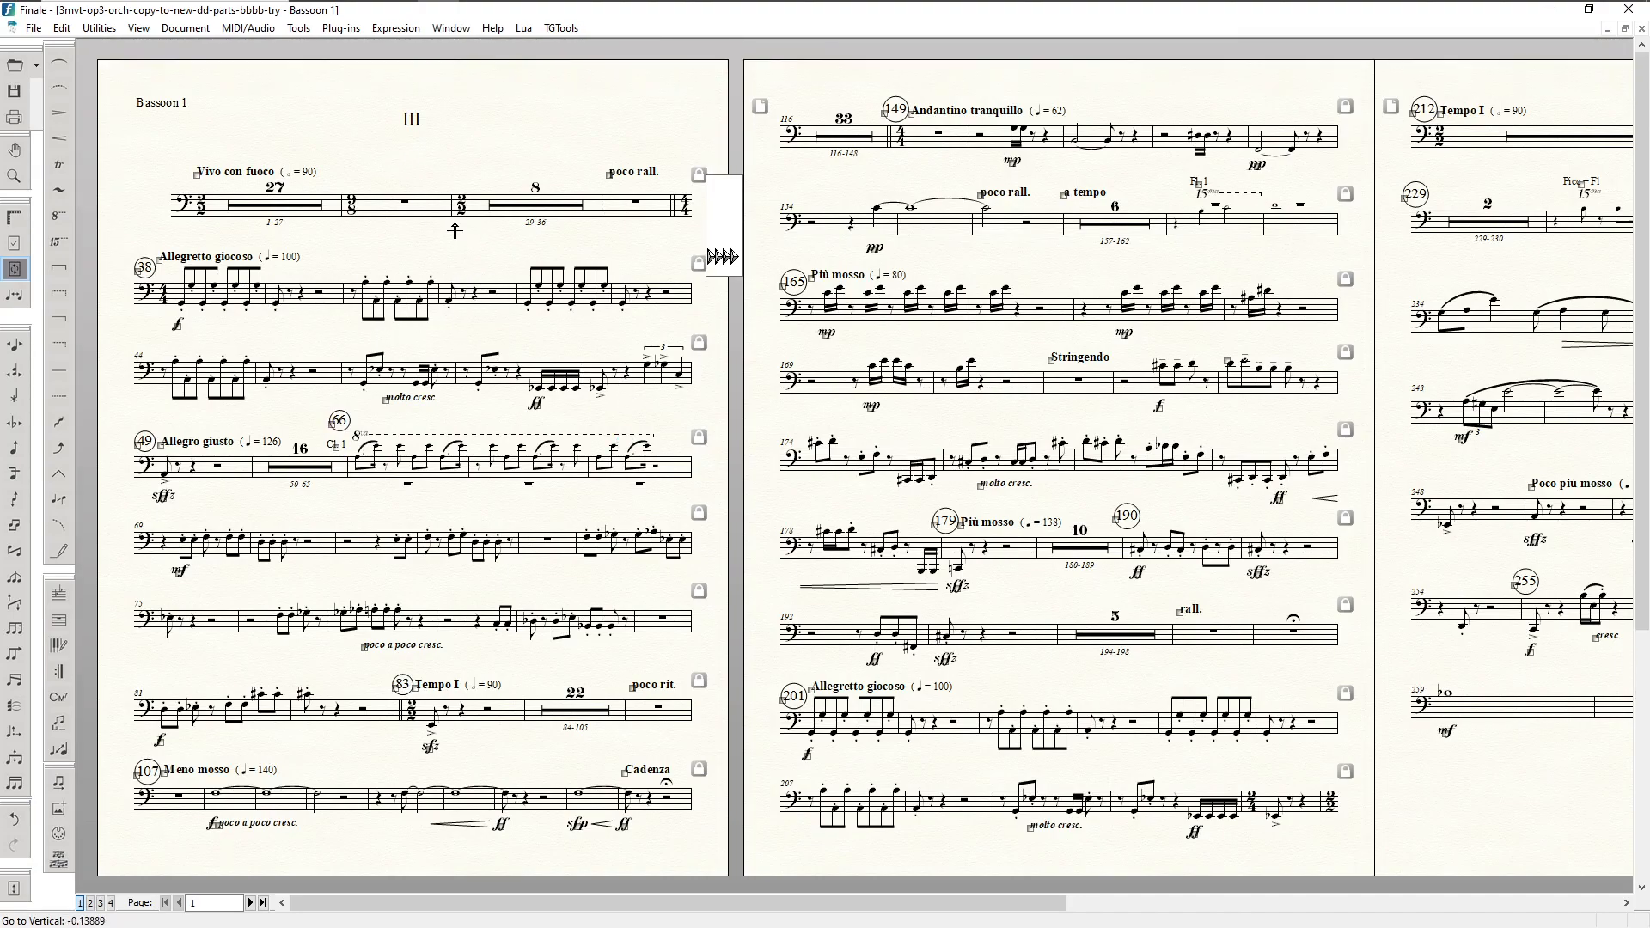
Step: Move the first system of page 1 slightly up with the Page Layout tool, bringing the systems below along
key("F9")
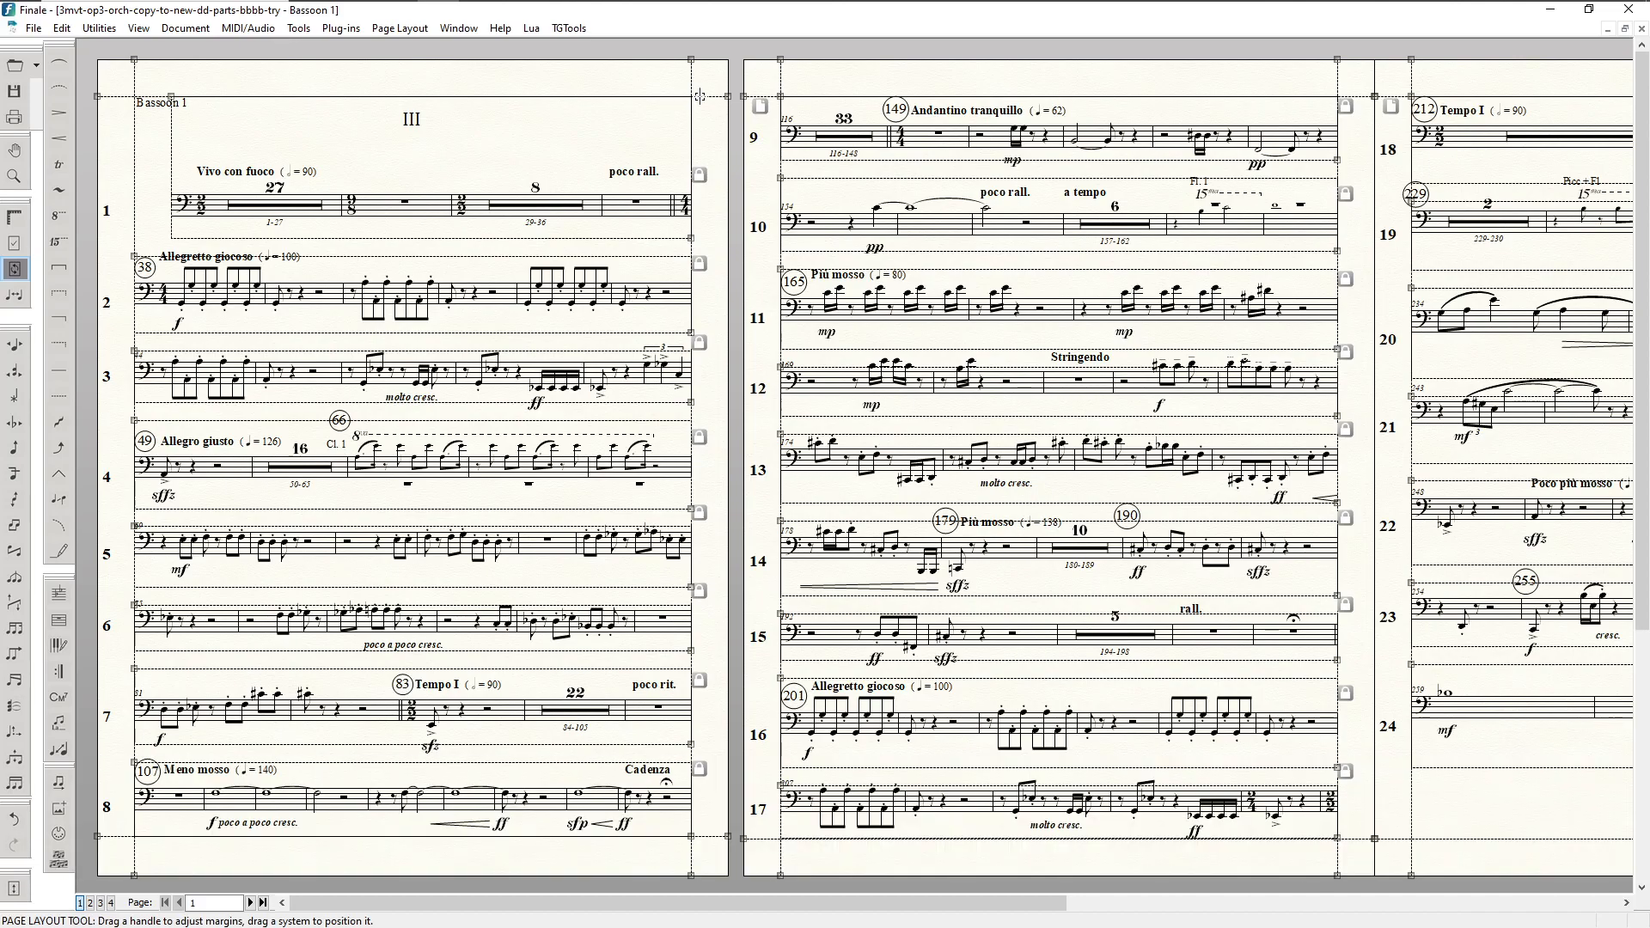
left_click_drag(172, 113, 209, 137)
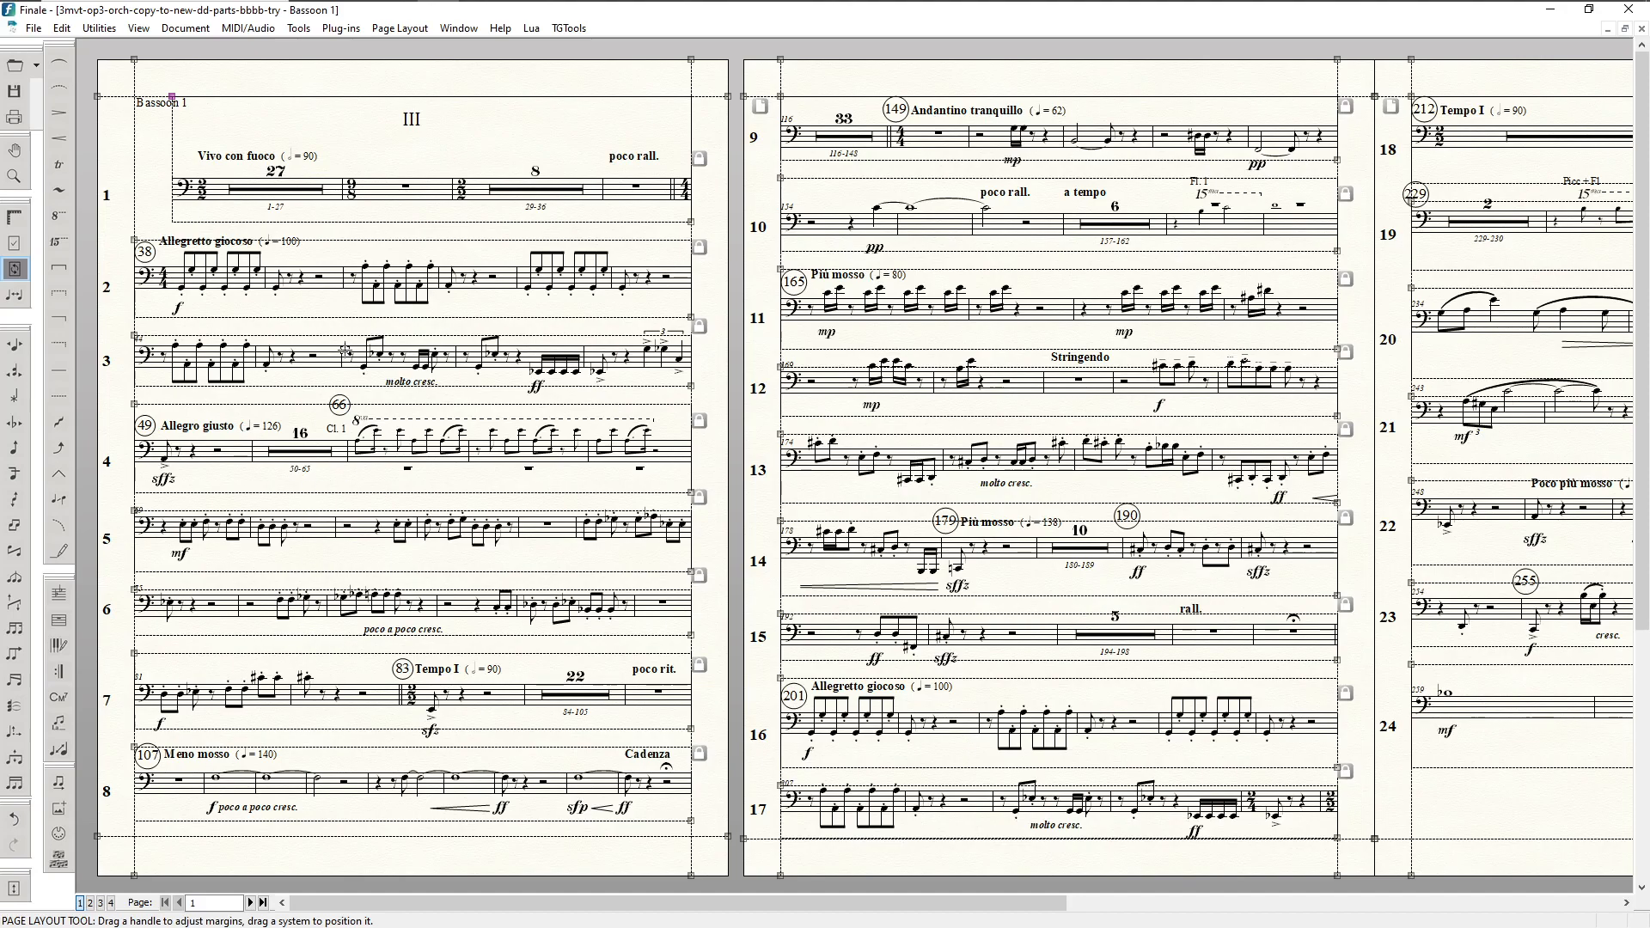
Step: Space the systems evenly on page 1, keeping the number of systems per page
key("ctrl+shift+e")
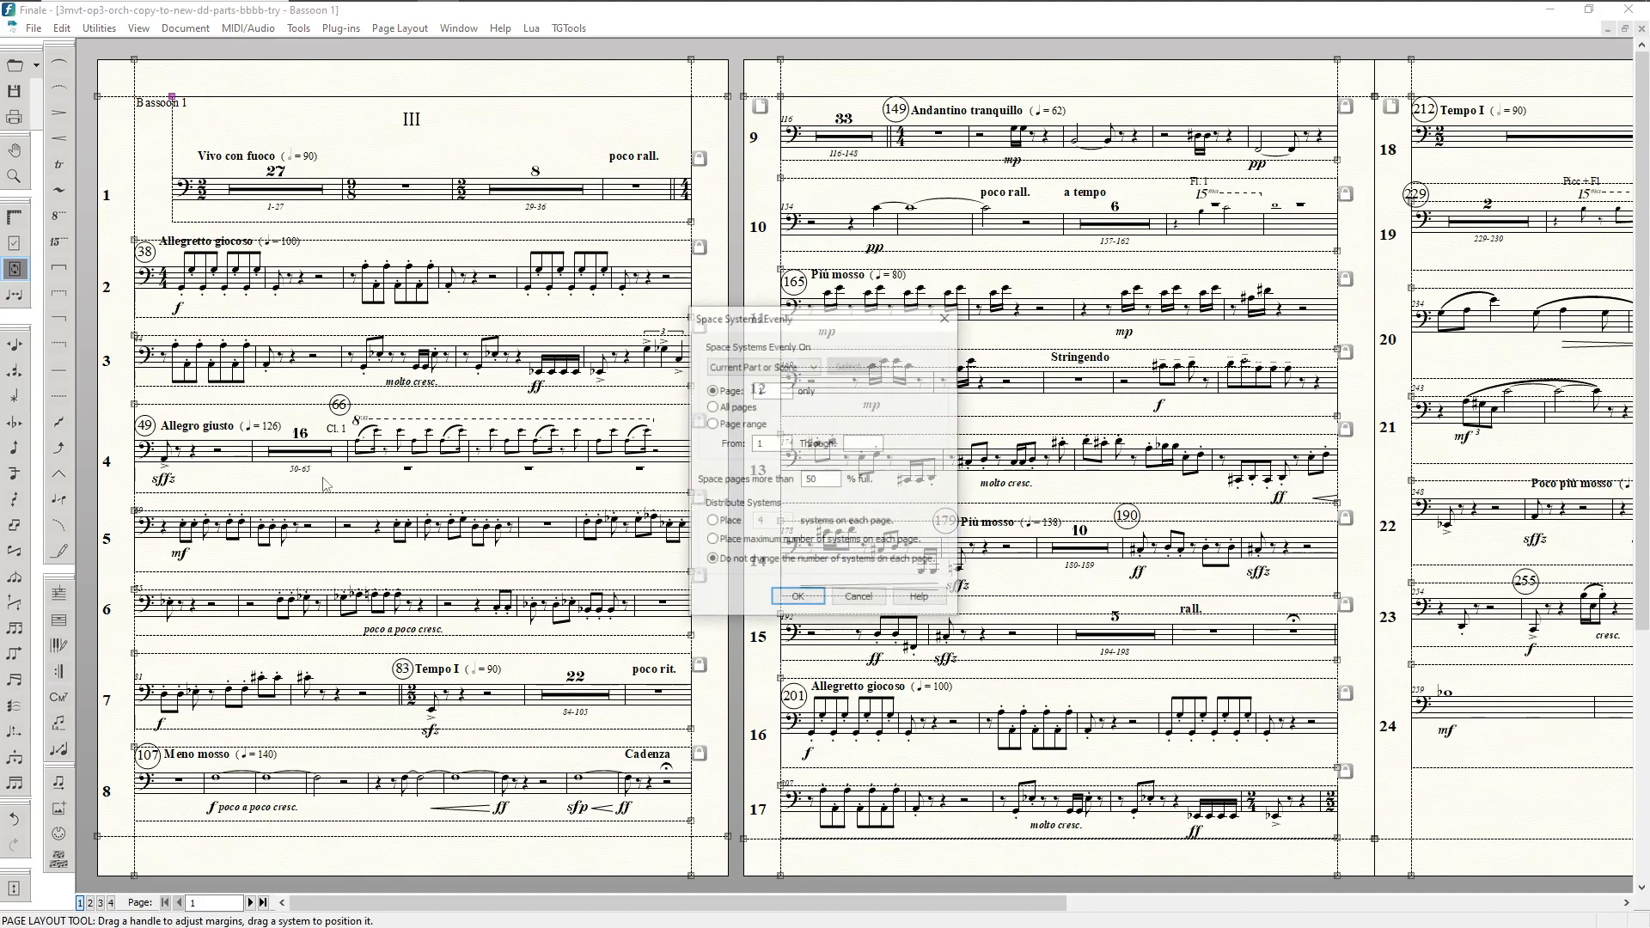
left_click(797, 599)
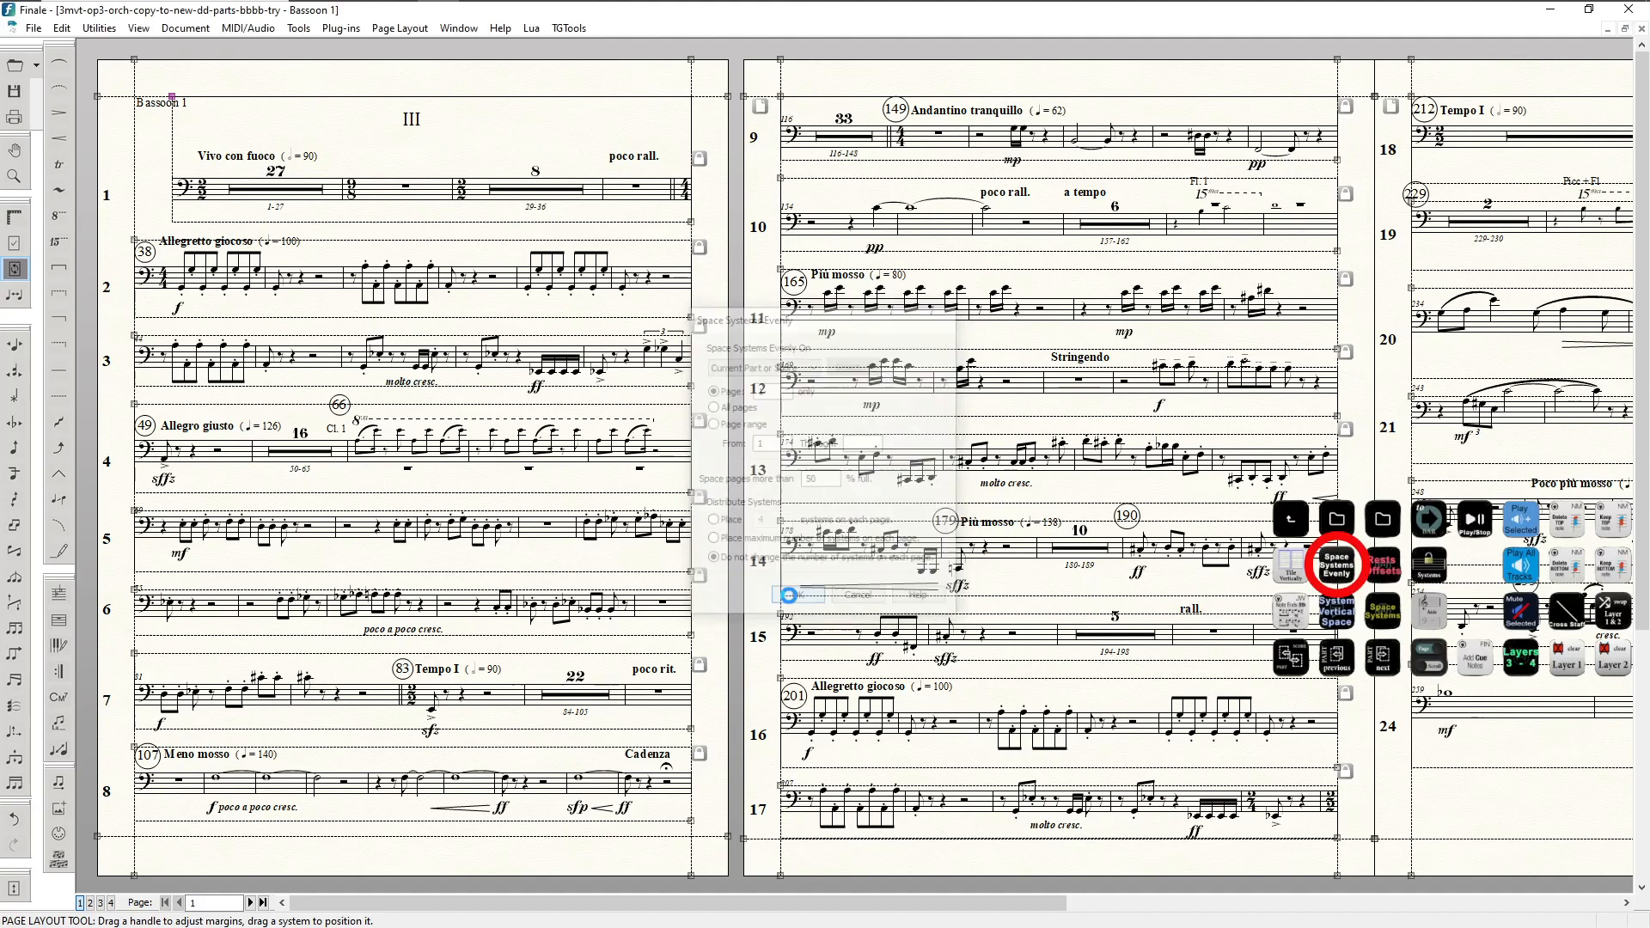
key("F5")
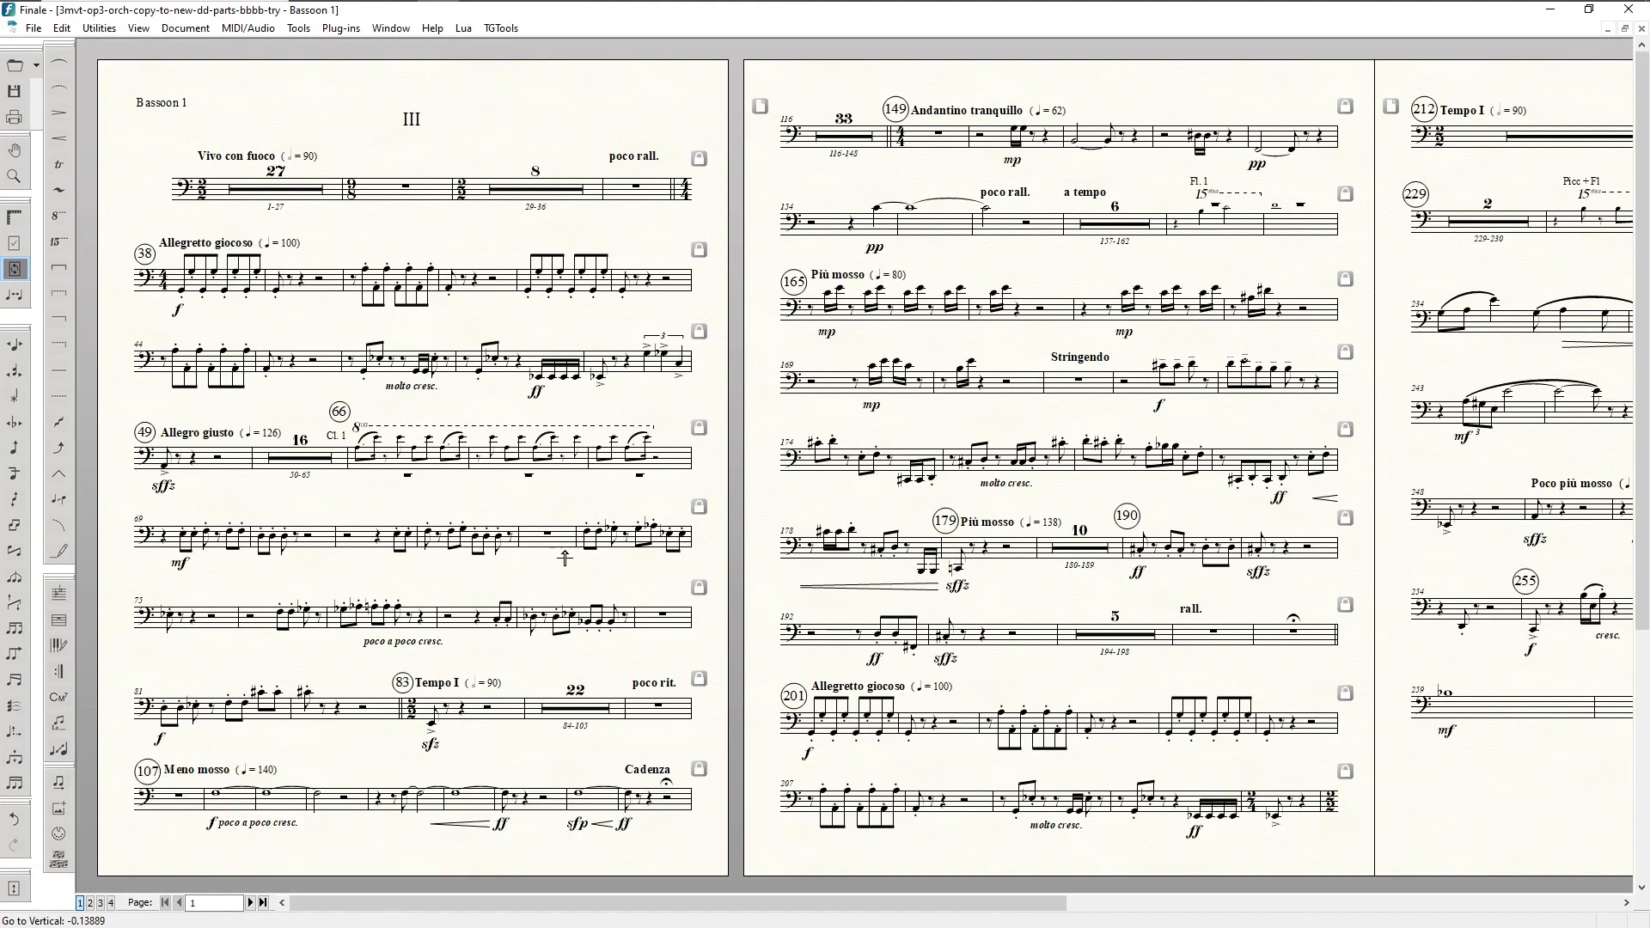
Step: Offset the layer 1 rests vertically by -8 in the flute cue on page 2, measures 163–164
key("ctrl+Page_Down")
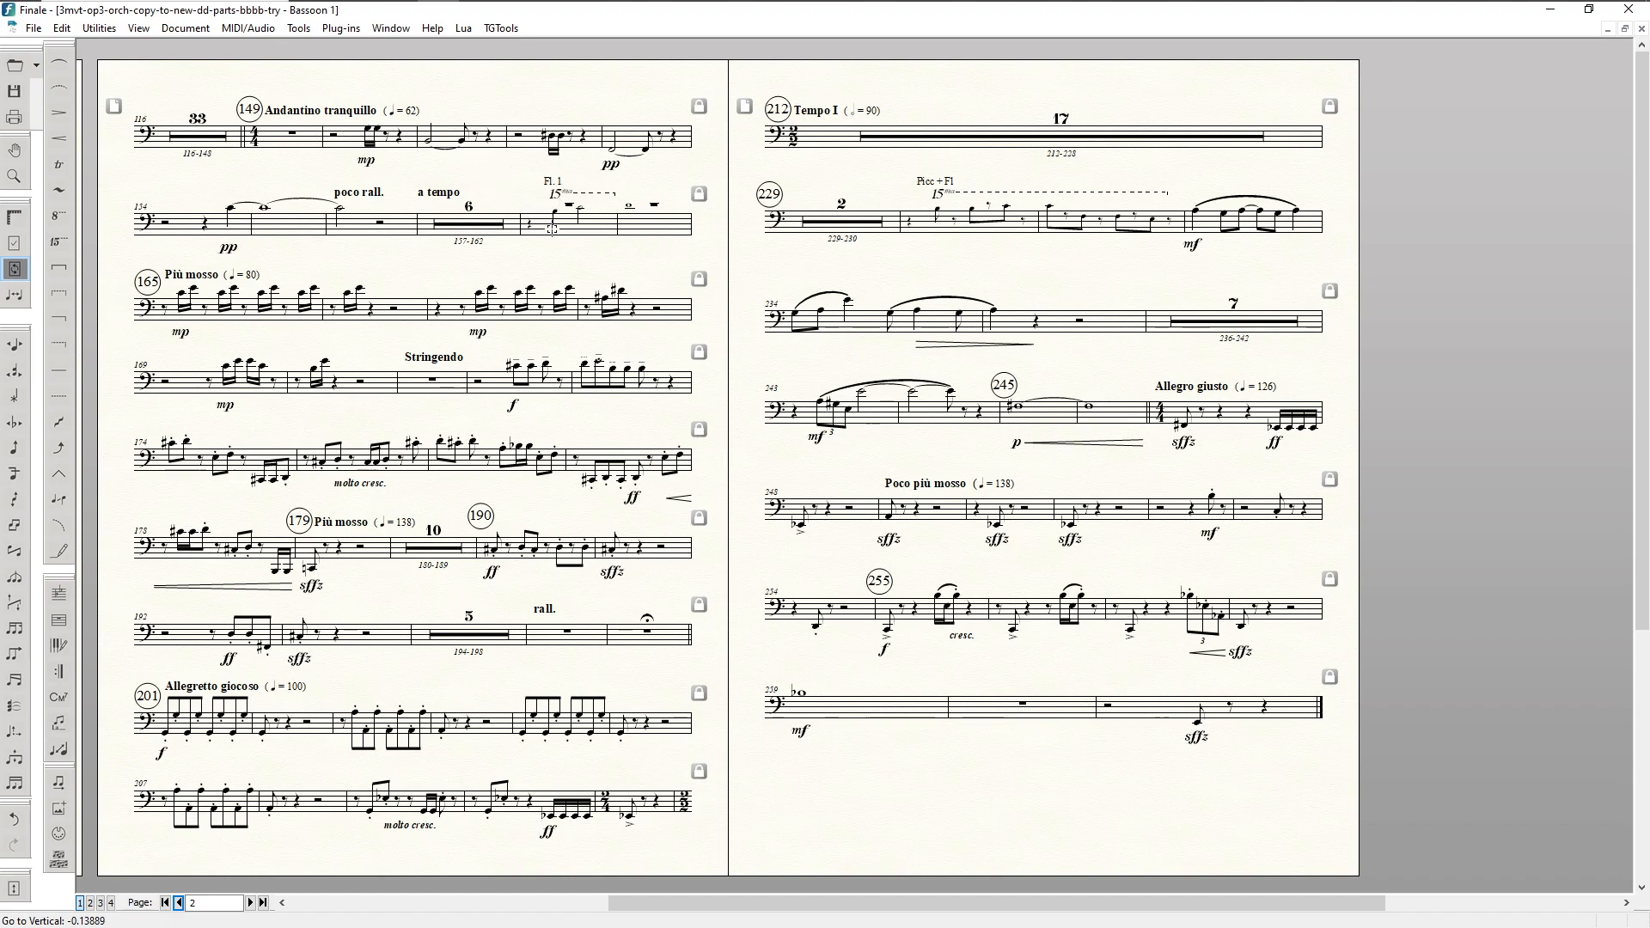
key("F2")
left_click(554, 227)
left_click(649, 215, "shift")
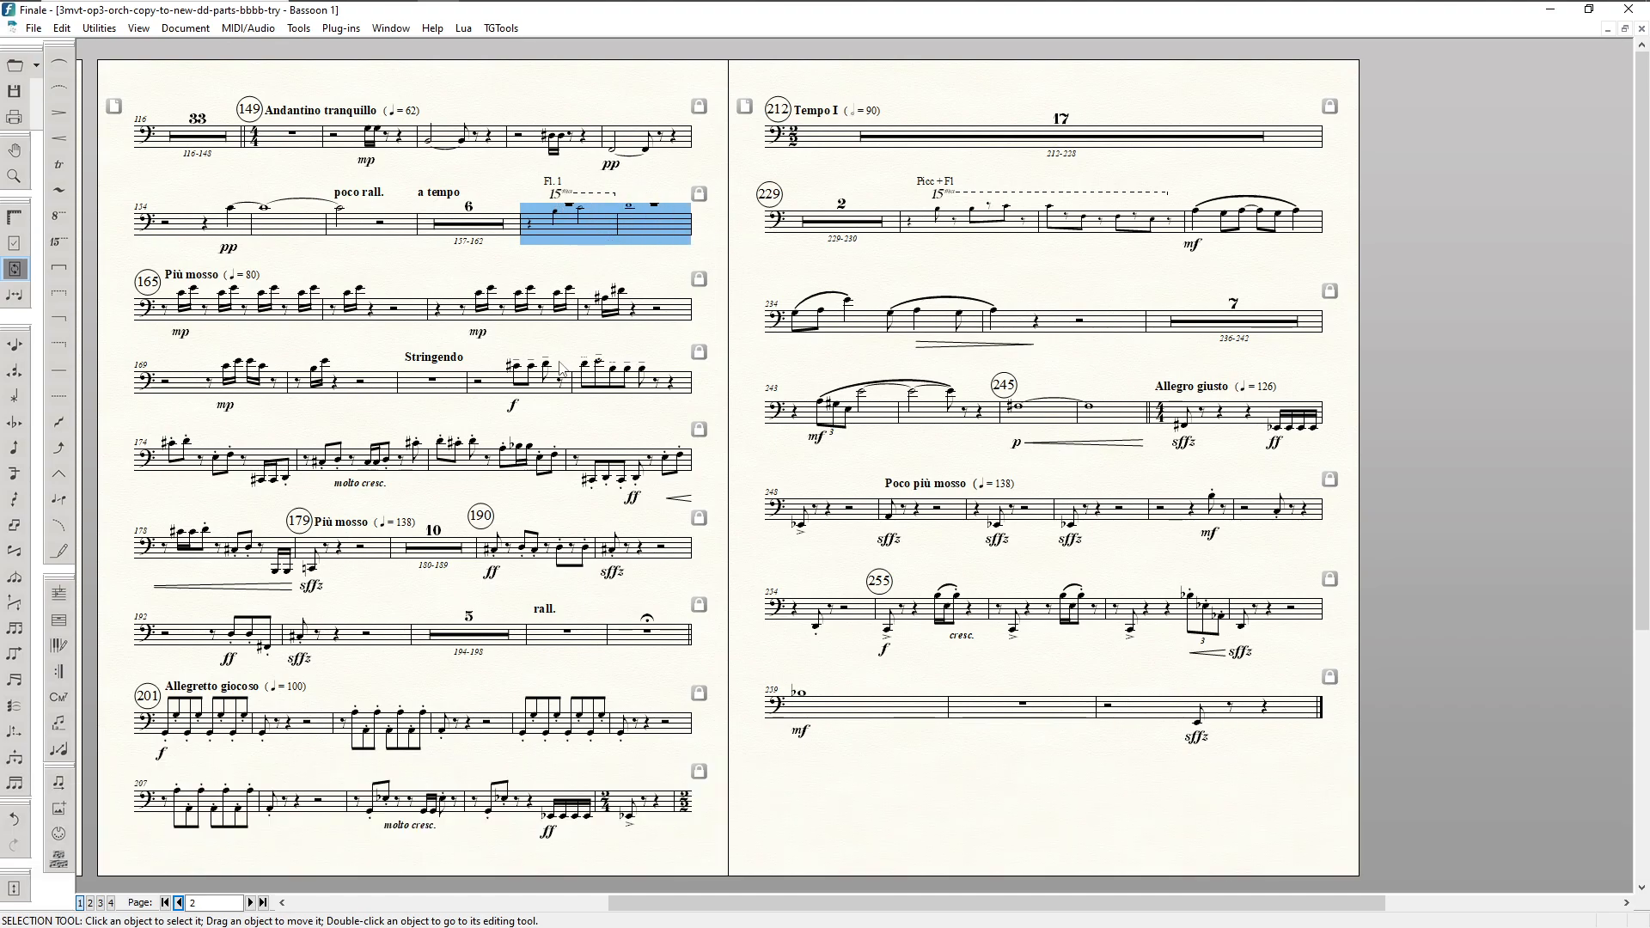
key("ctrl+shift+F3")
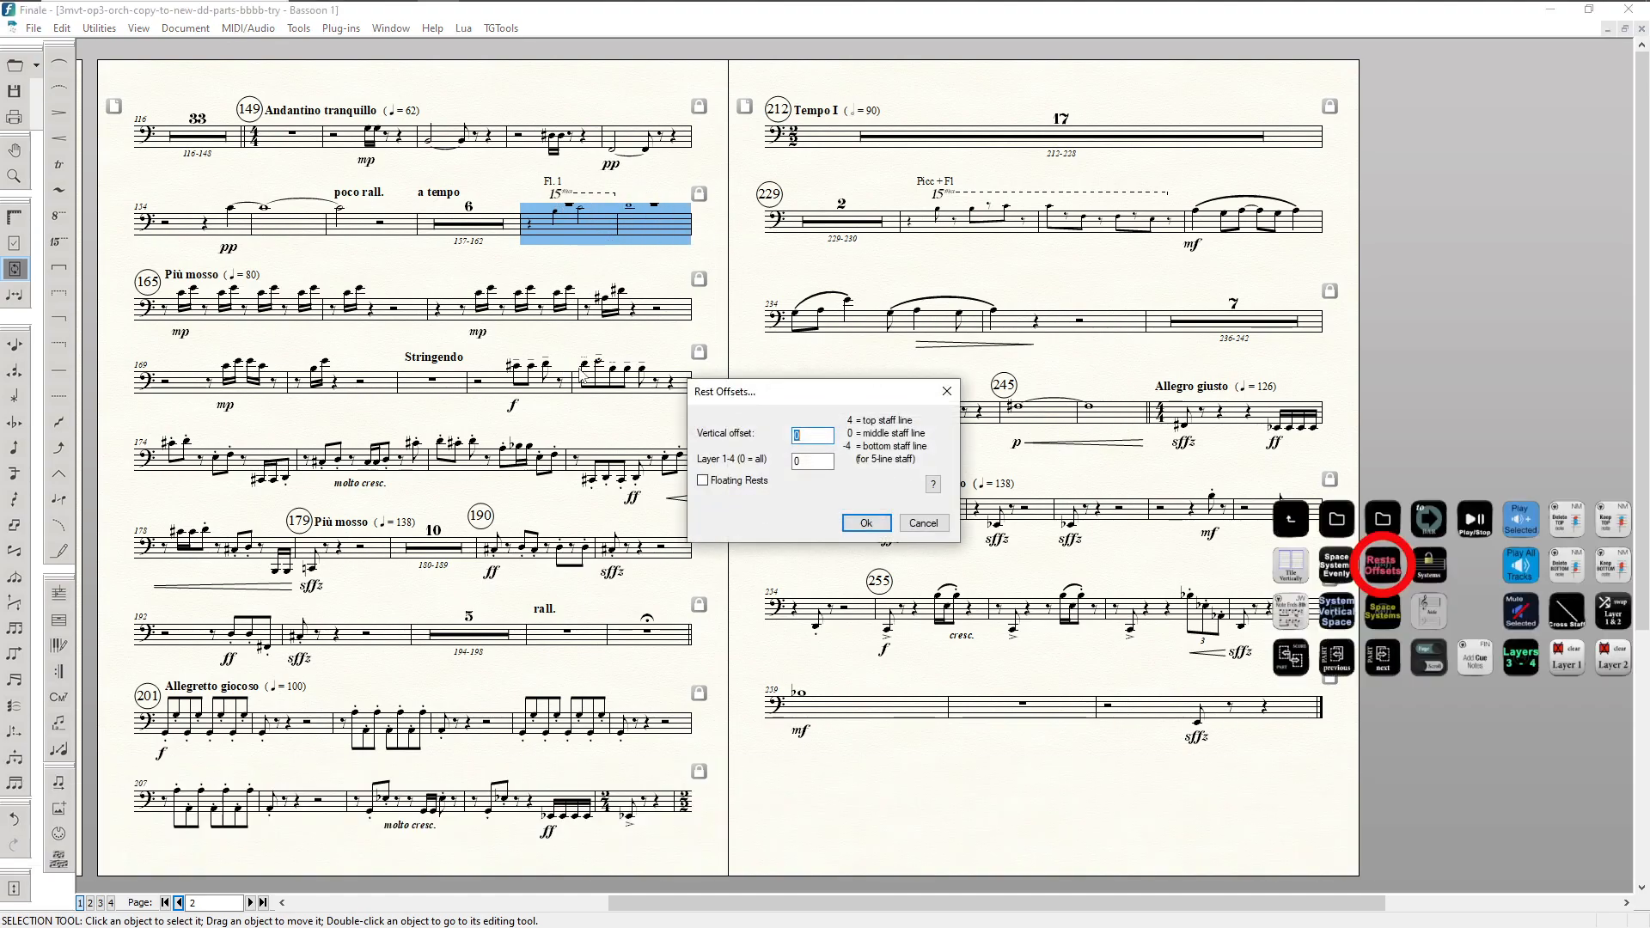
type("-8")
key("Tab")
type("1")
key("Return")
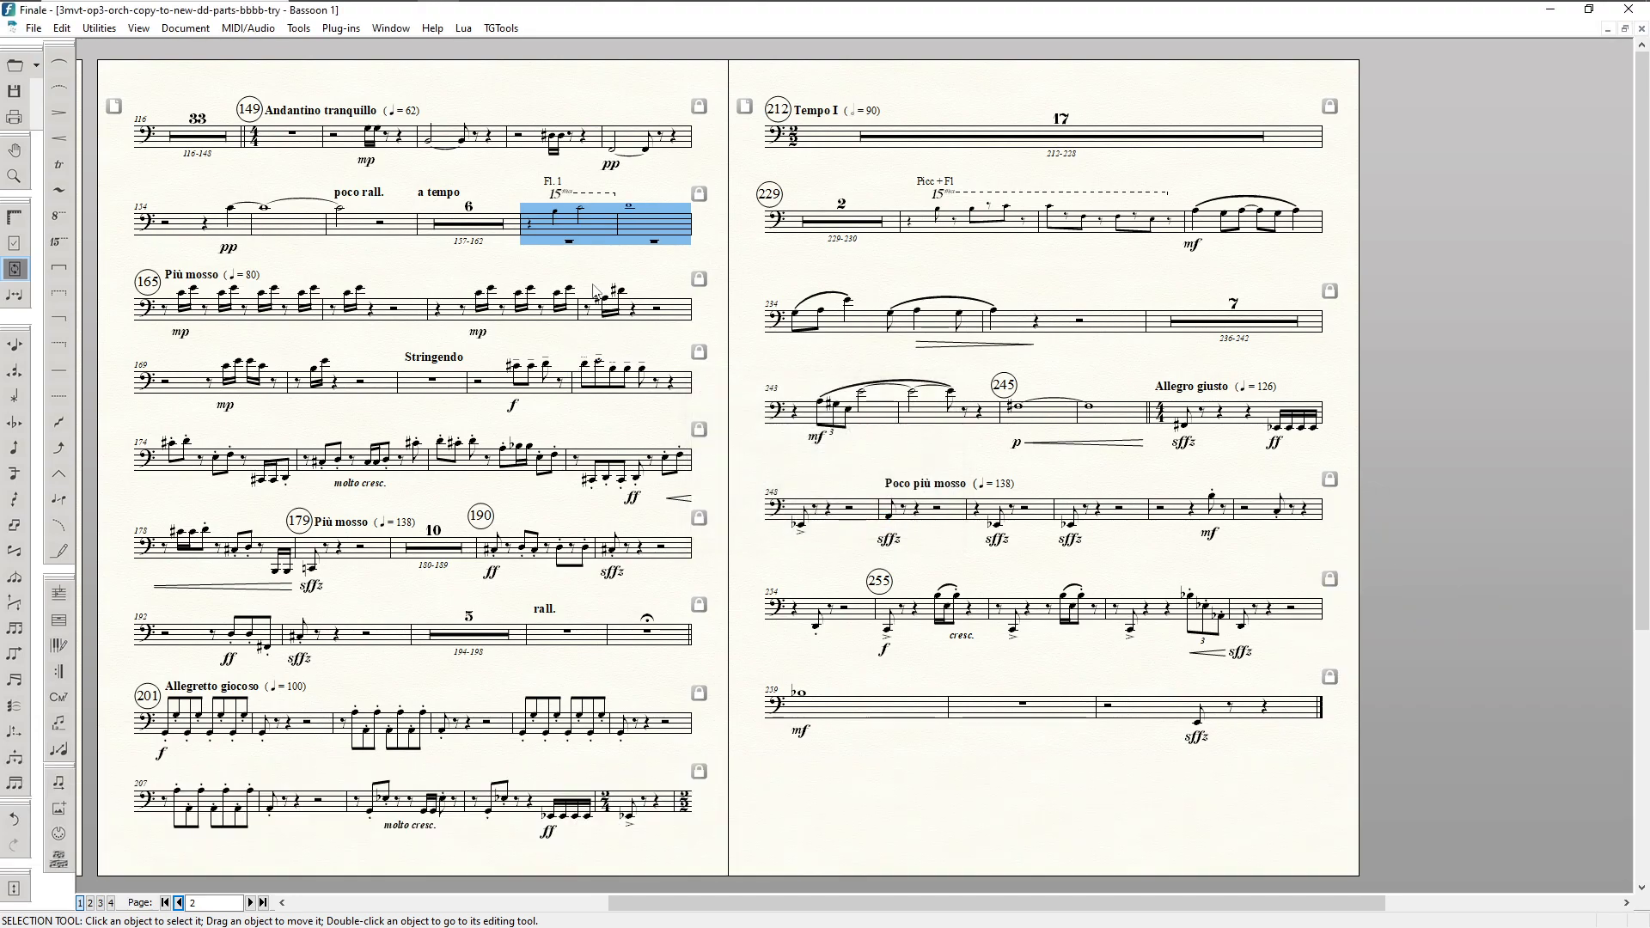
left_click(598, 289)
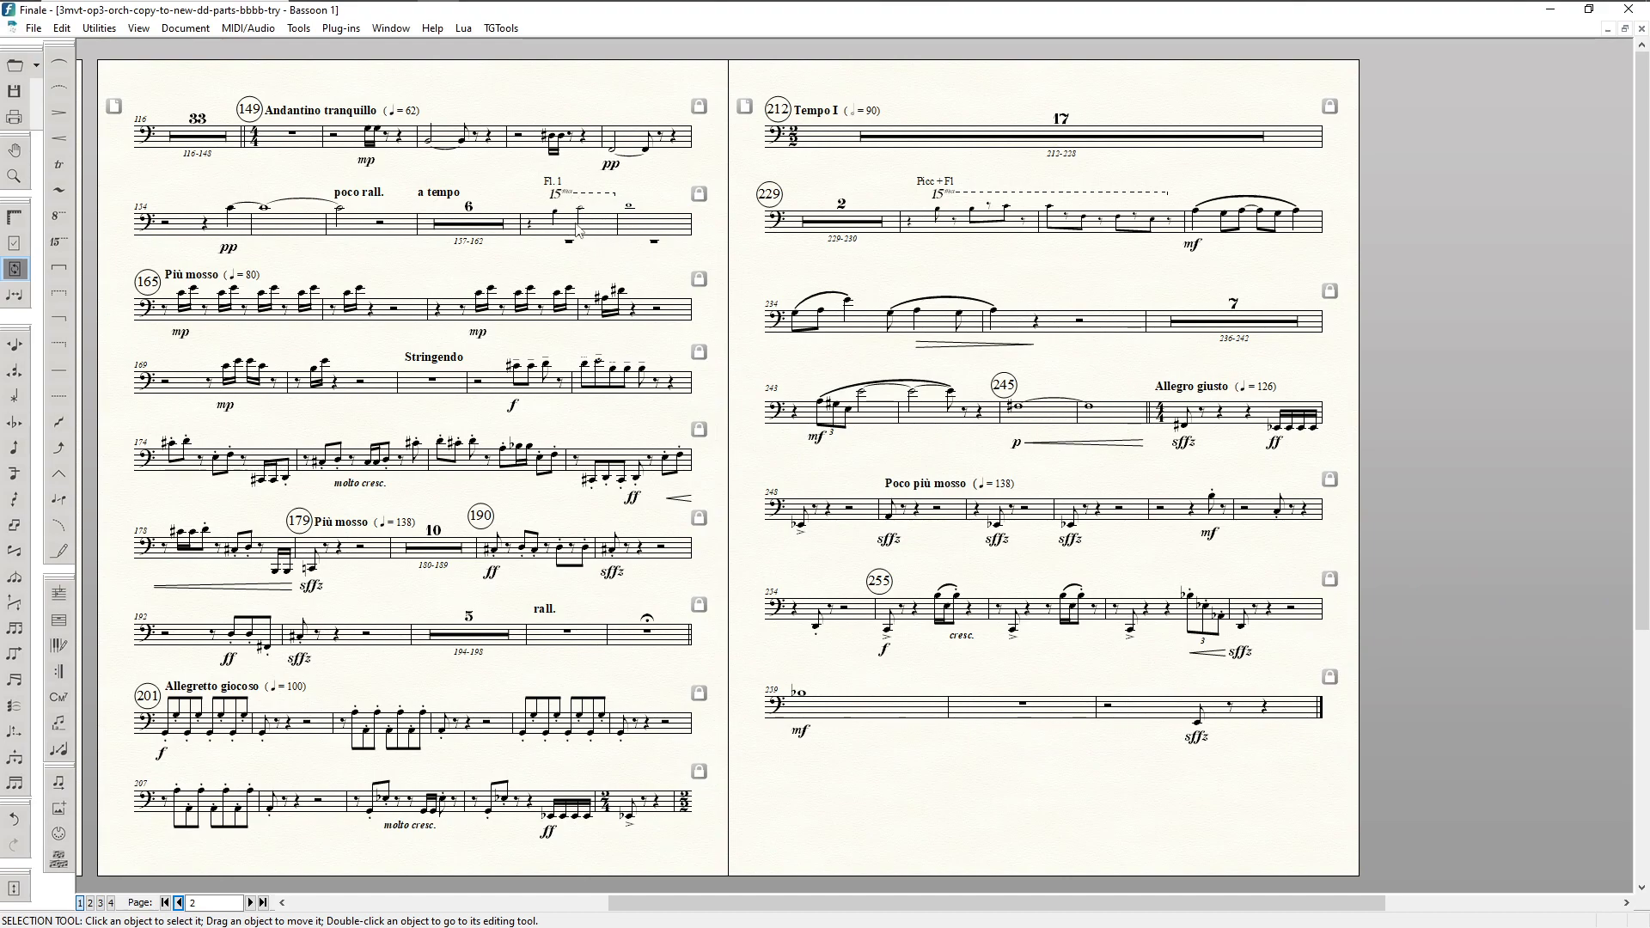
Step: Shorten the end of the 15ma line over the flute cue and move the "Fl. 1" label in front of it
key("F6")
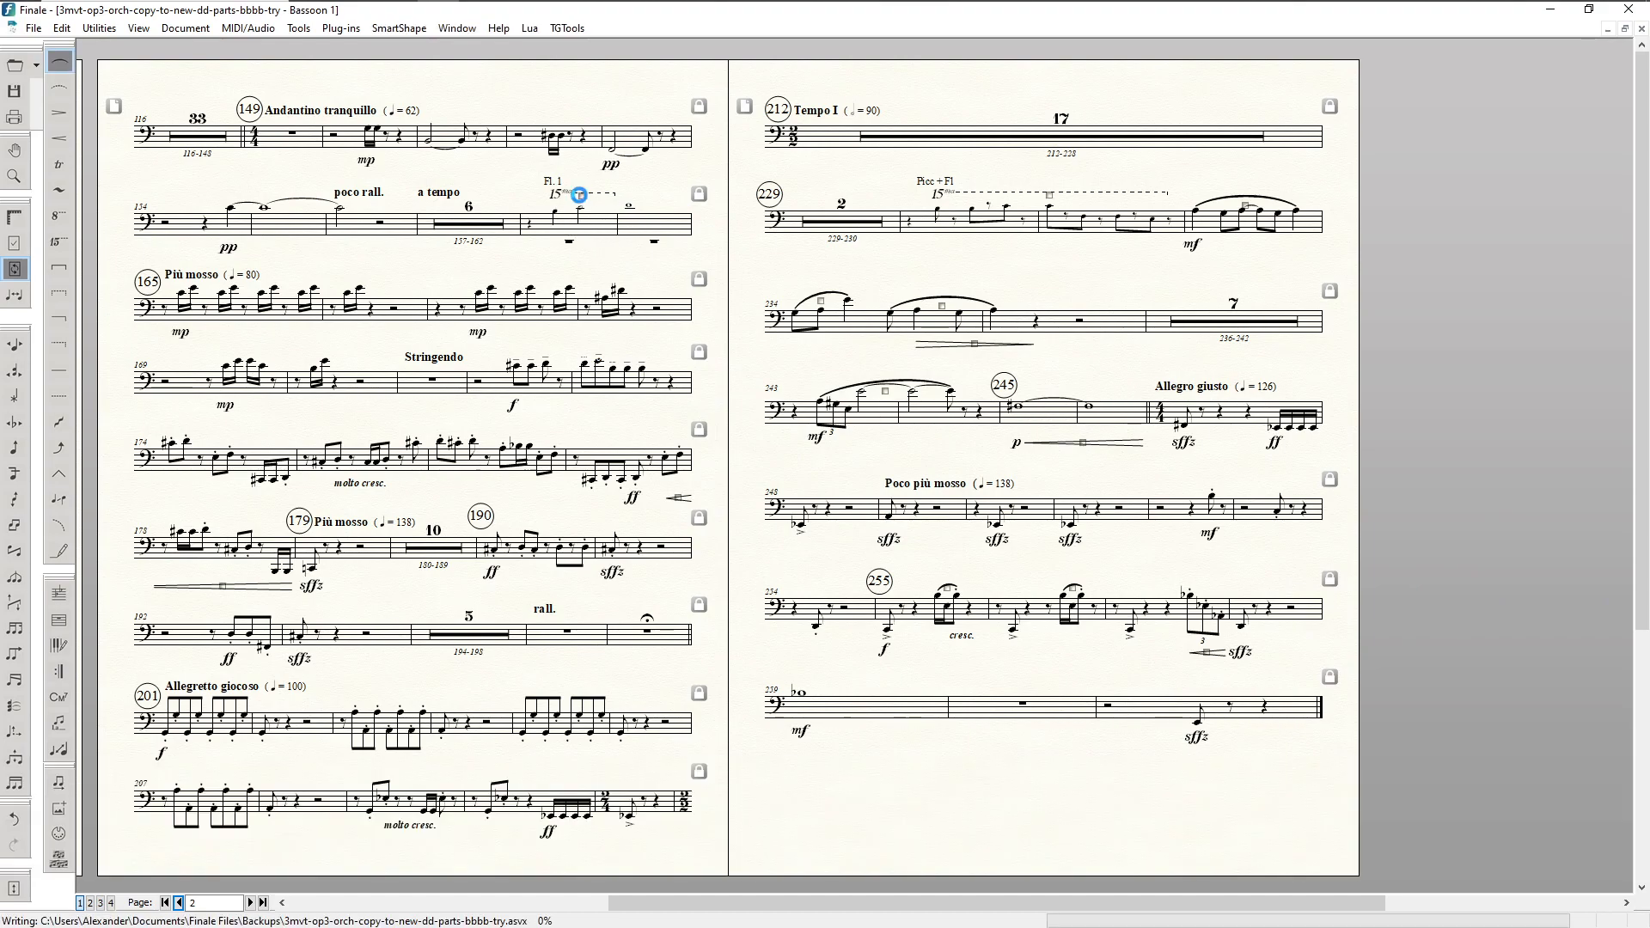
left_click(580, 196)
left_click_drag(580, 196, 589, 215)
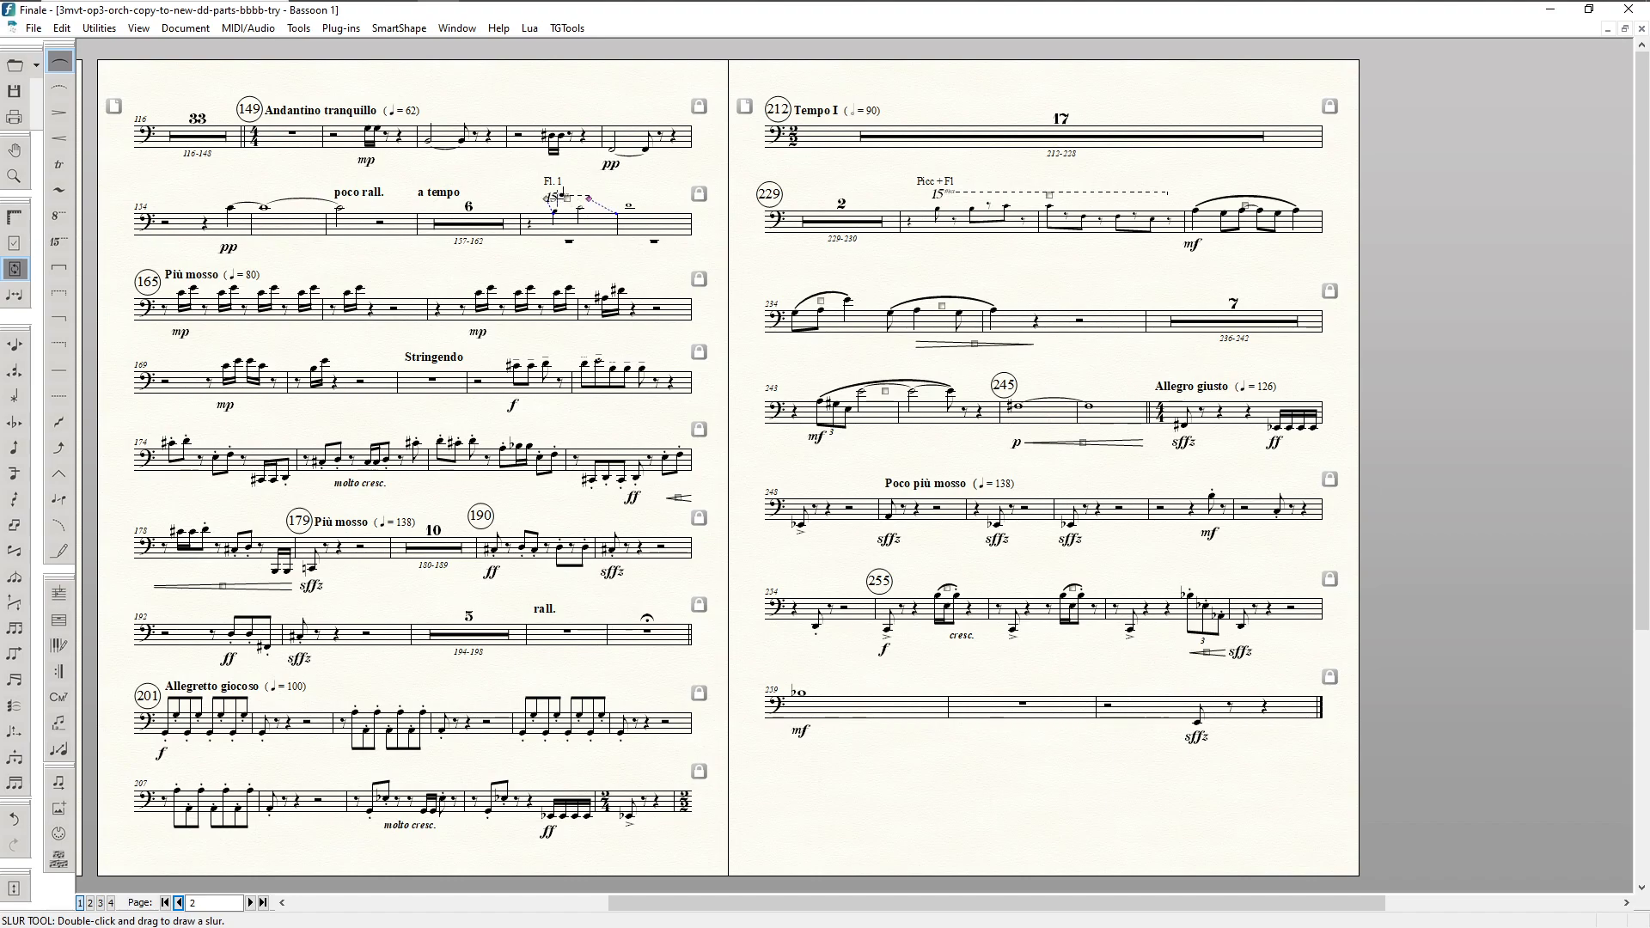
key("F8")
left_click_drag(553, 186, 529, 203)
Step: On page 3, move measures up so the first system ends with measure 233 and the second with measure 244
scroll(478, 276, "down", 1)
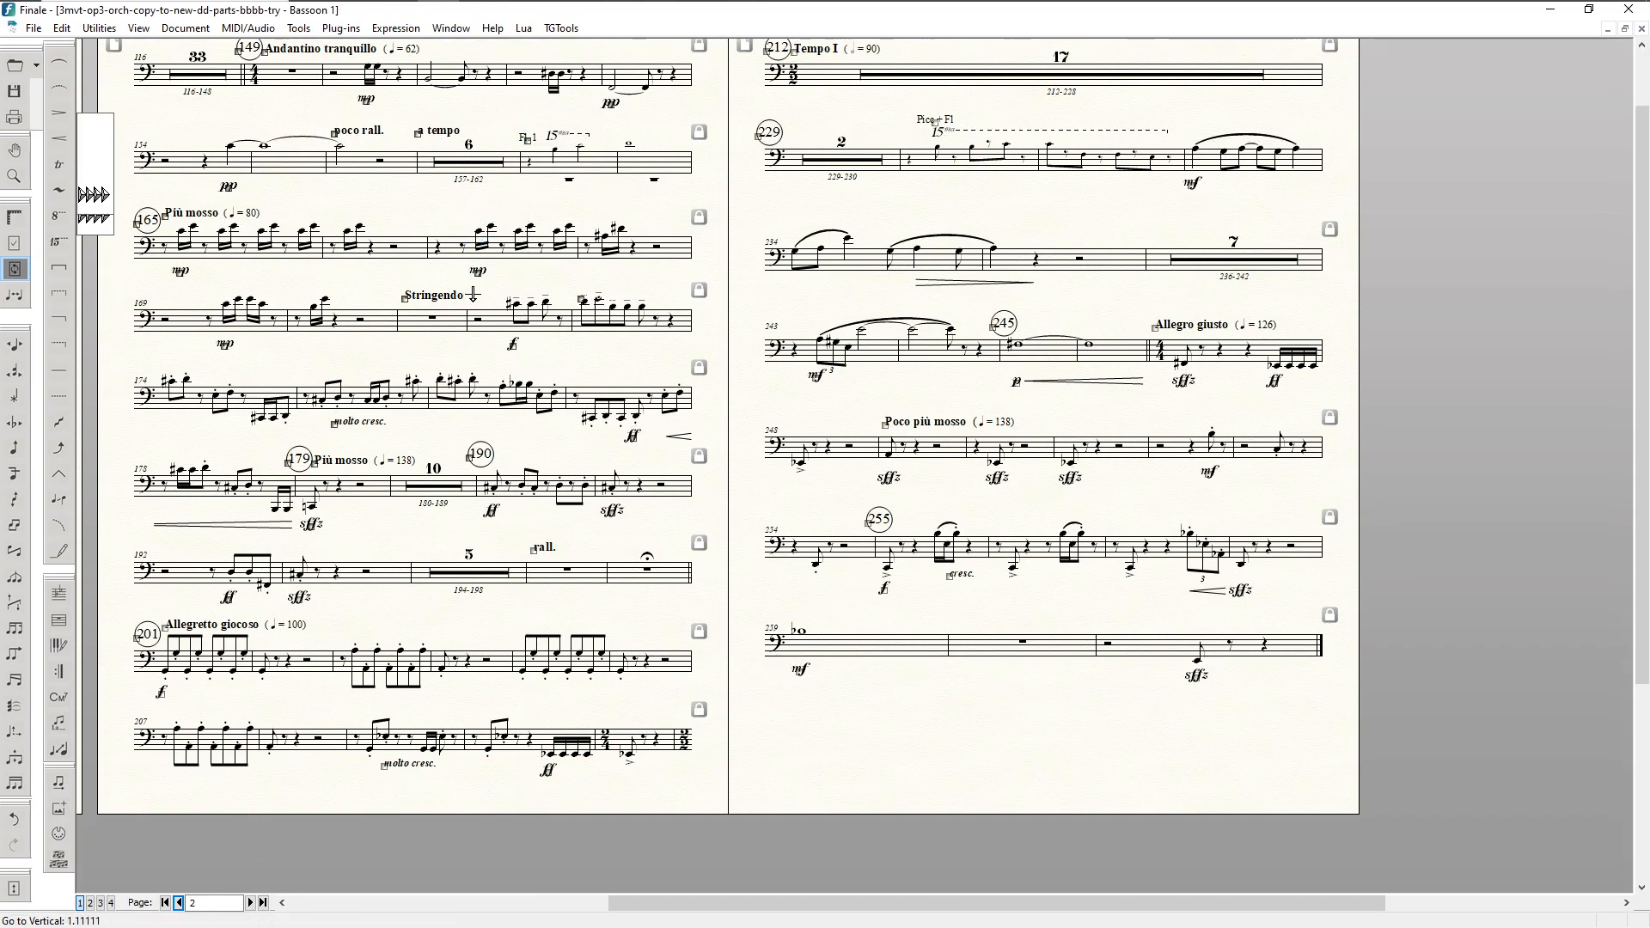
scroll(472, 293, "down", 2)
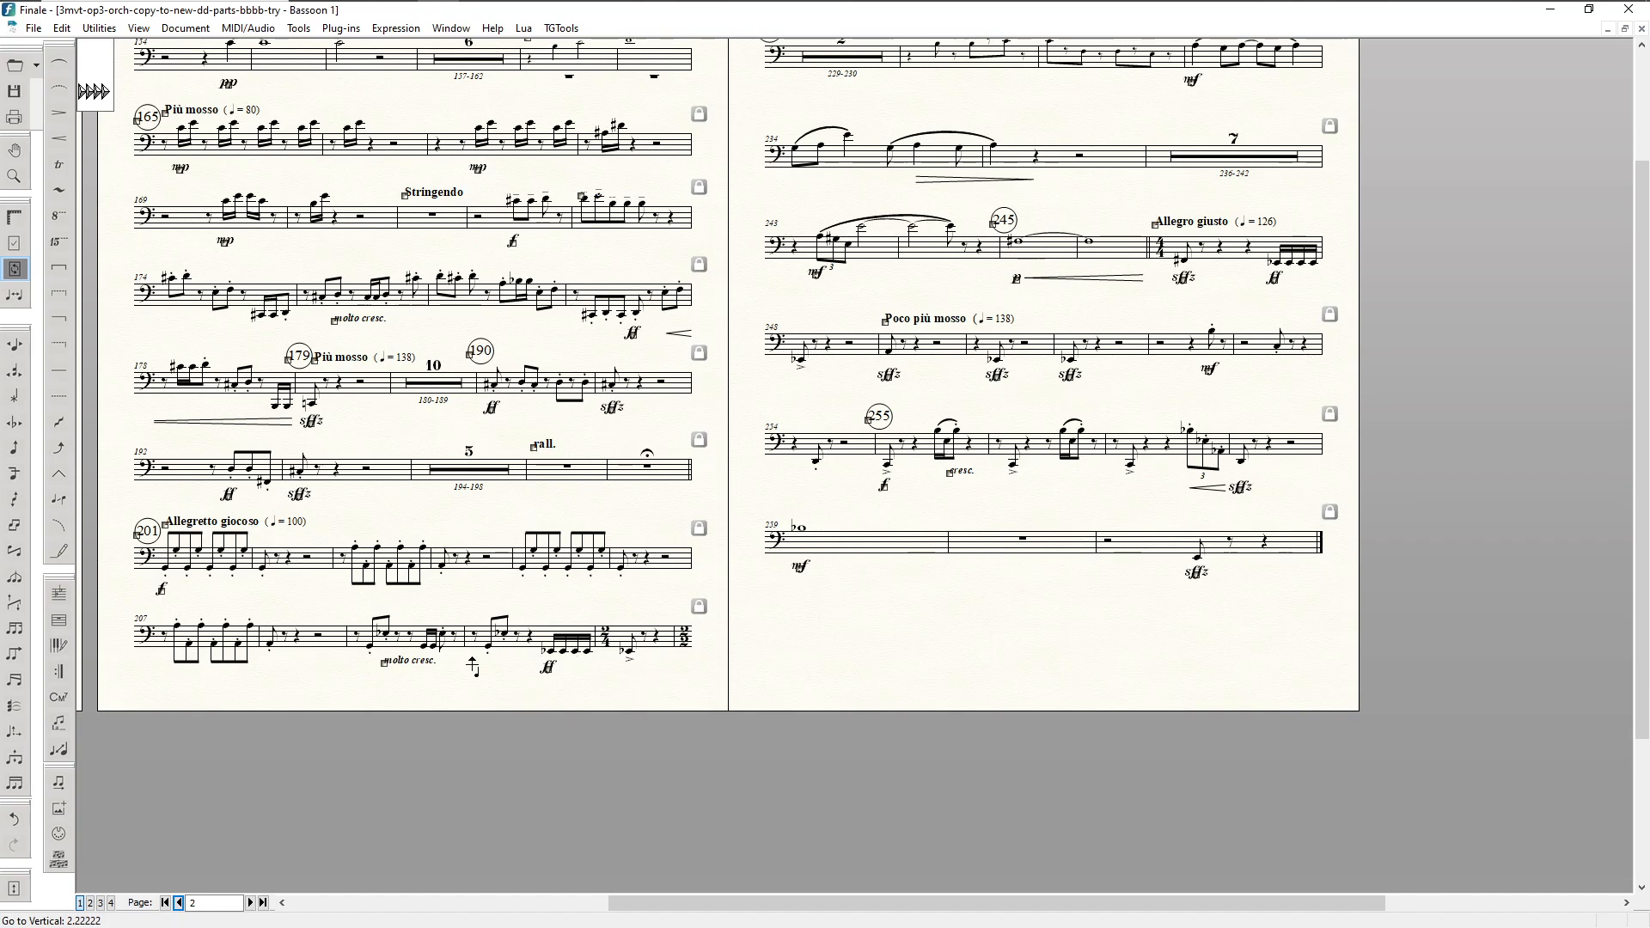
key("ctrl+Page_Down")
key("F5")
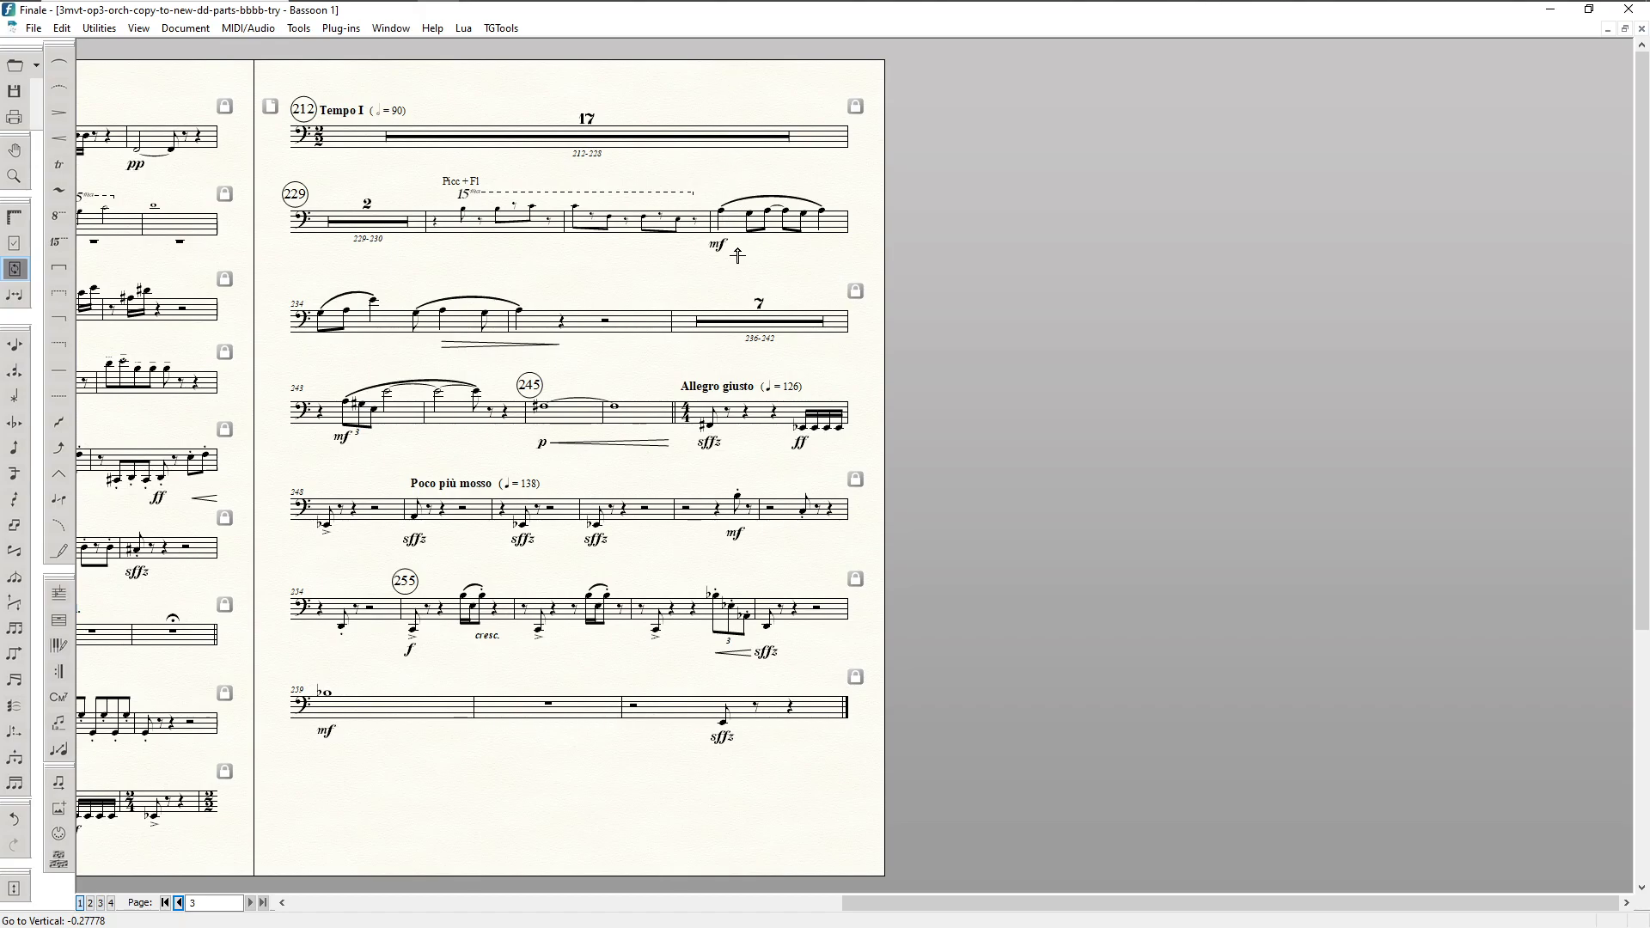
key("F2")
left_click(776, 238)
key("Up")
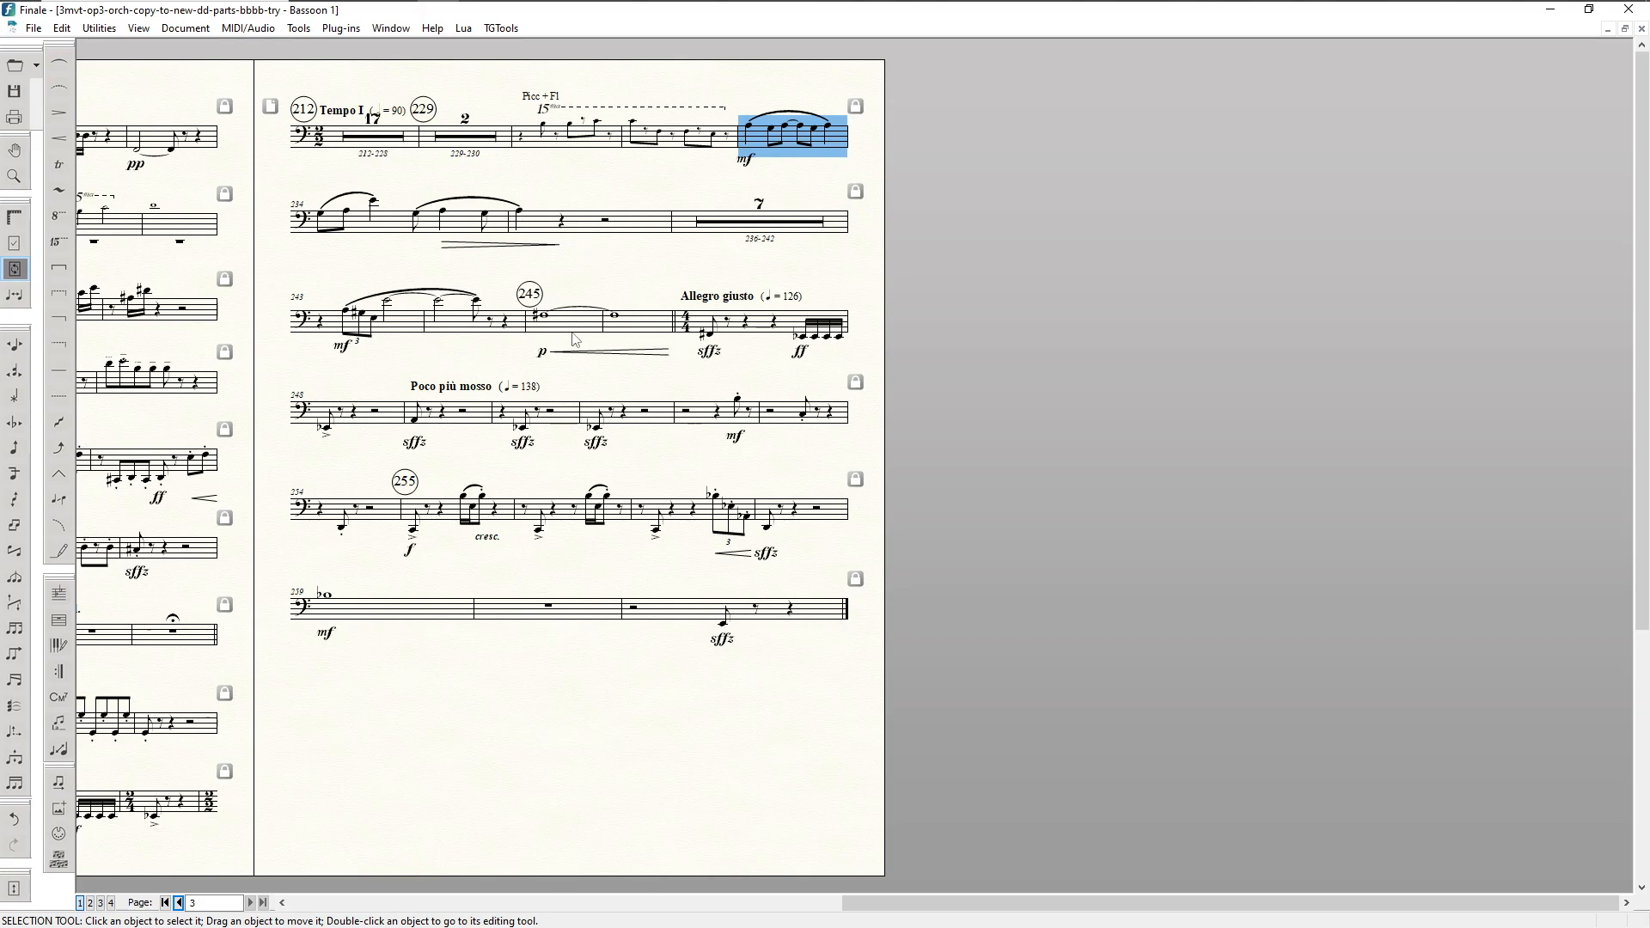
left_click(491, 327)
key("Up")
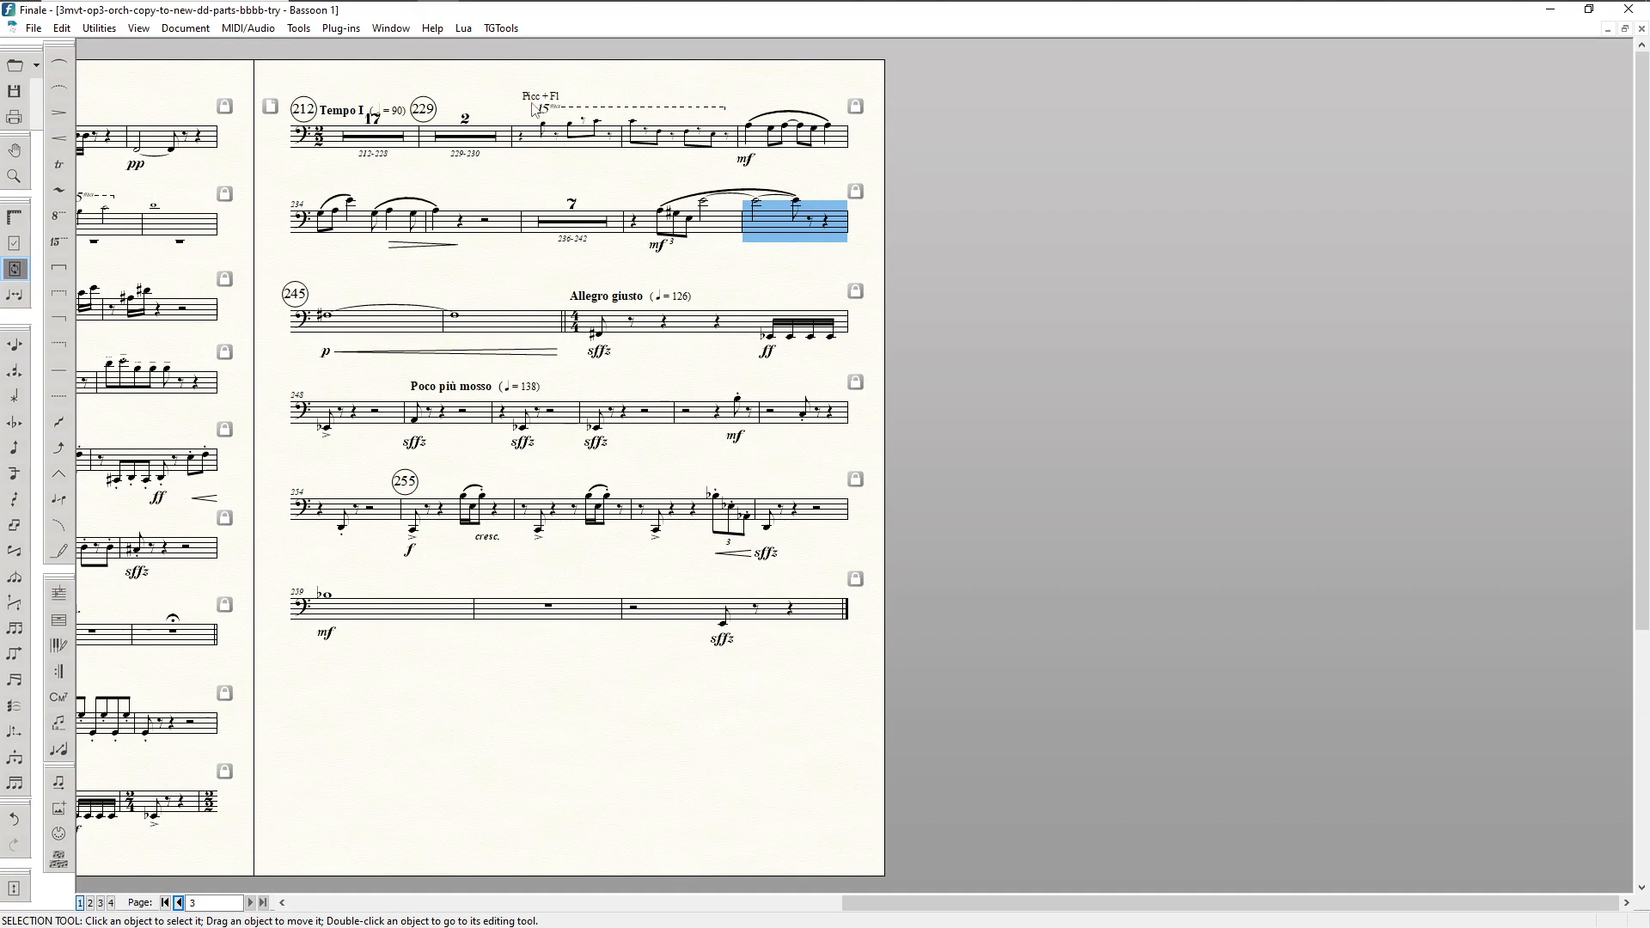
Step: Move the "Picc + Fl" cue label in front of its 15ma line and raise "Tempo I" above the 17-bar rest number
key("F8")
left_click_drag(542, 99, 509, 115)
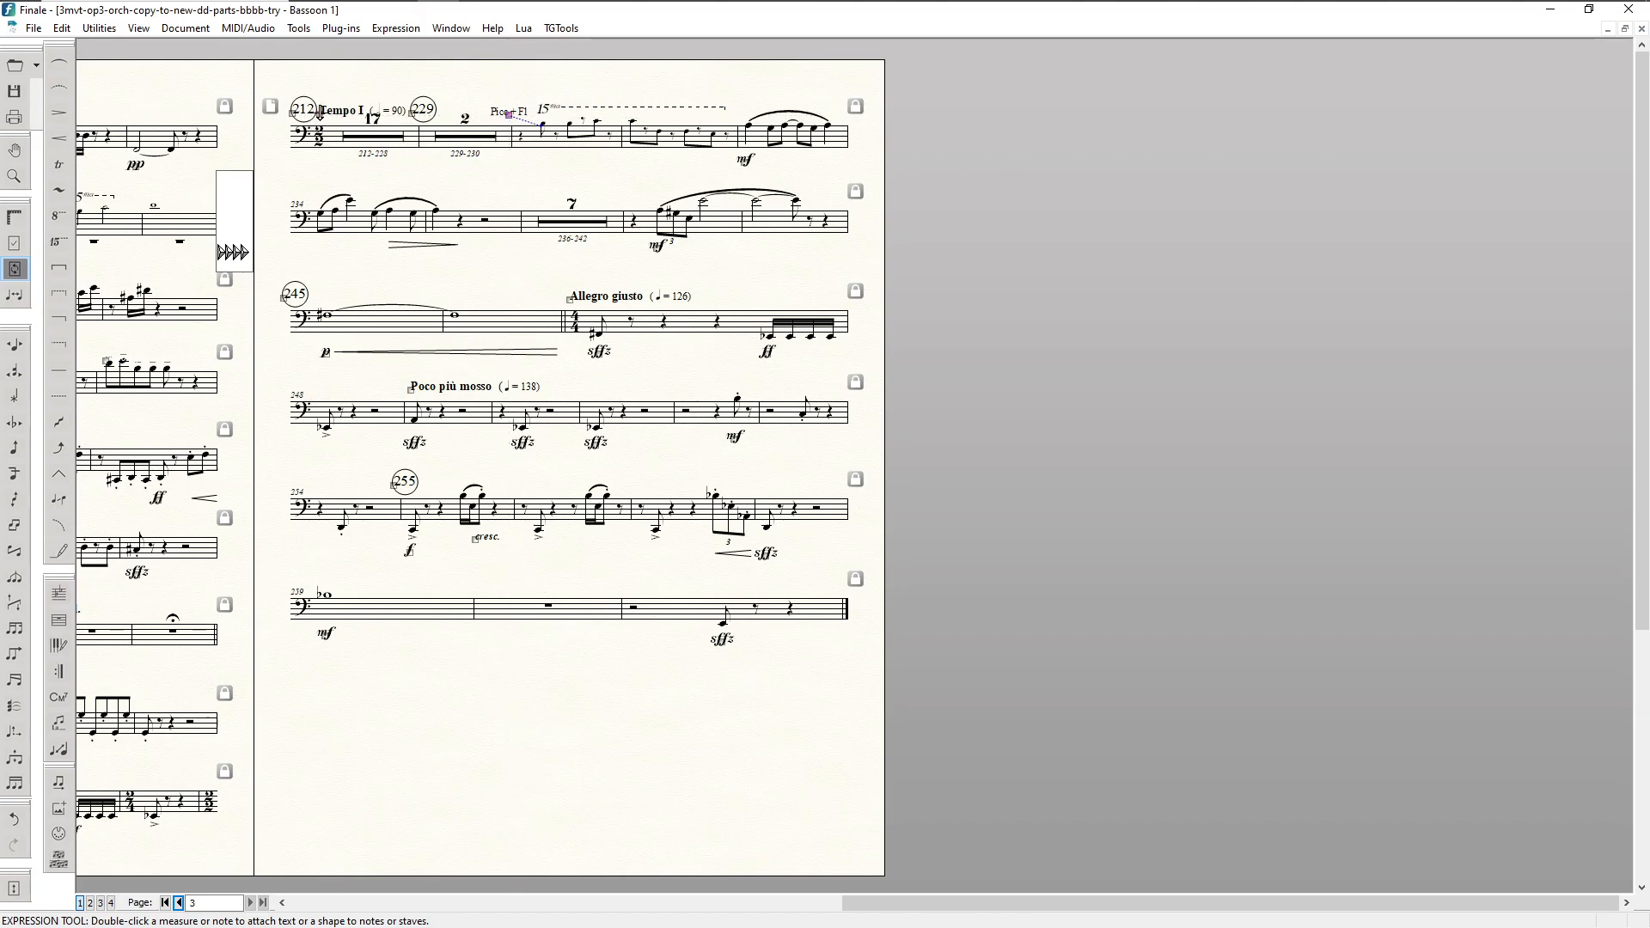
left_click(320, 112)
key("Up")
key("Up")
key("Up")
key("Up")
key("Up")
key("Up")
key("Up")
key("Up")
key("Up")
key("Up")
key("Up")
key("Up")
key("Up")
key("Up")
key("Up")
key("Down")
key("Down")
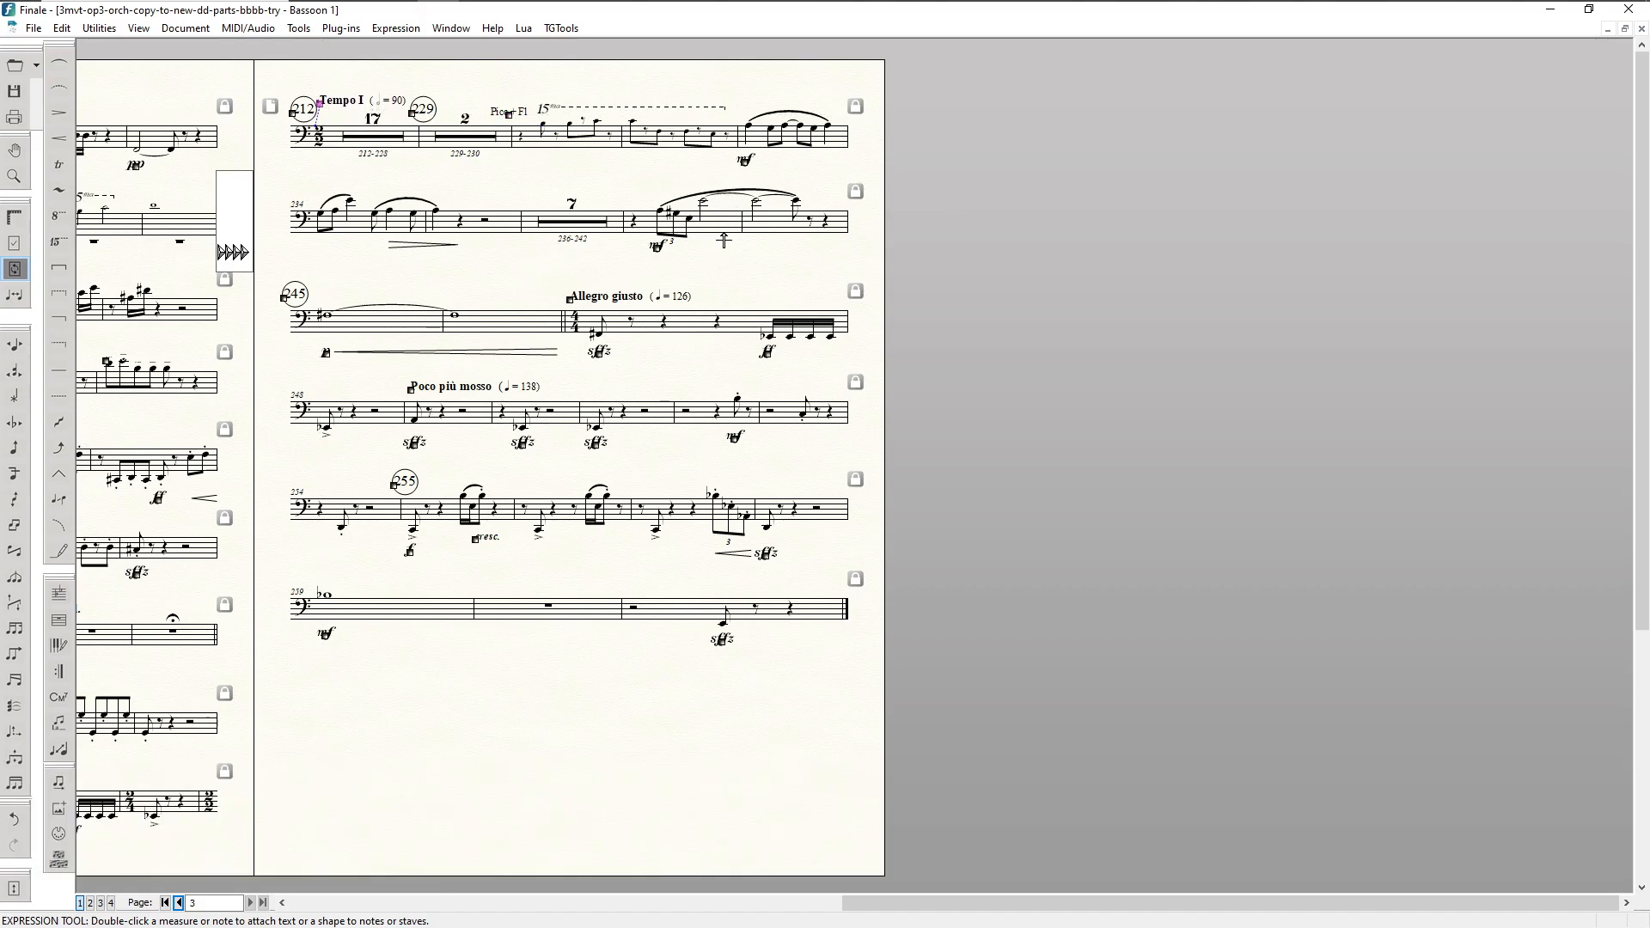
Step: Raise the arc of the long slur over measures 243–244 slightly
key("F6")
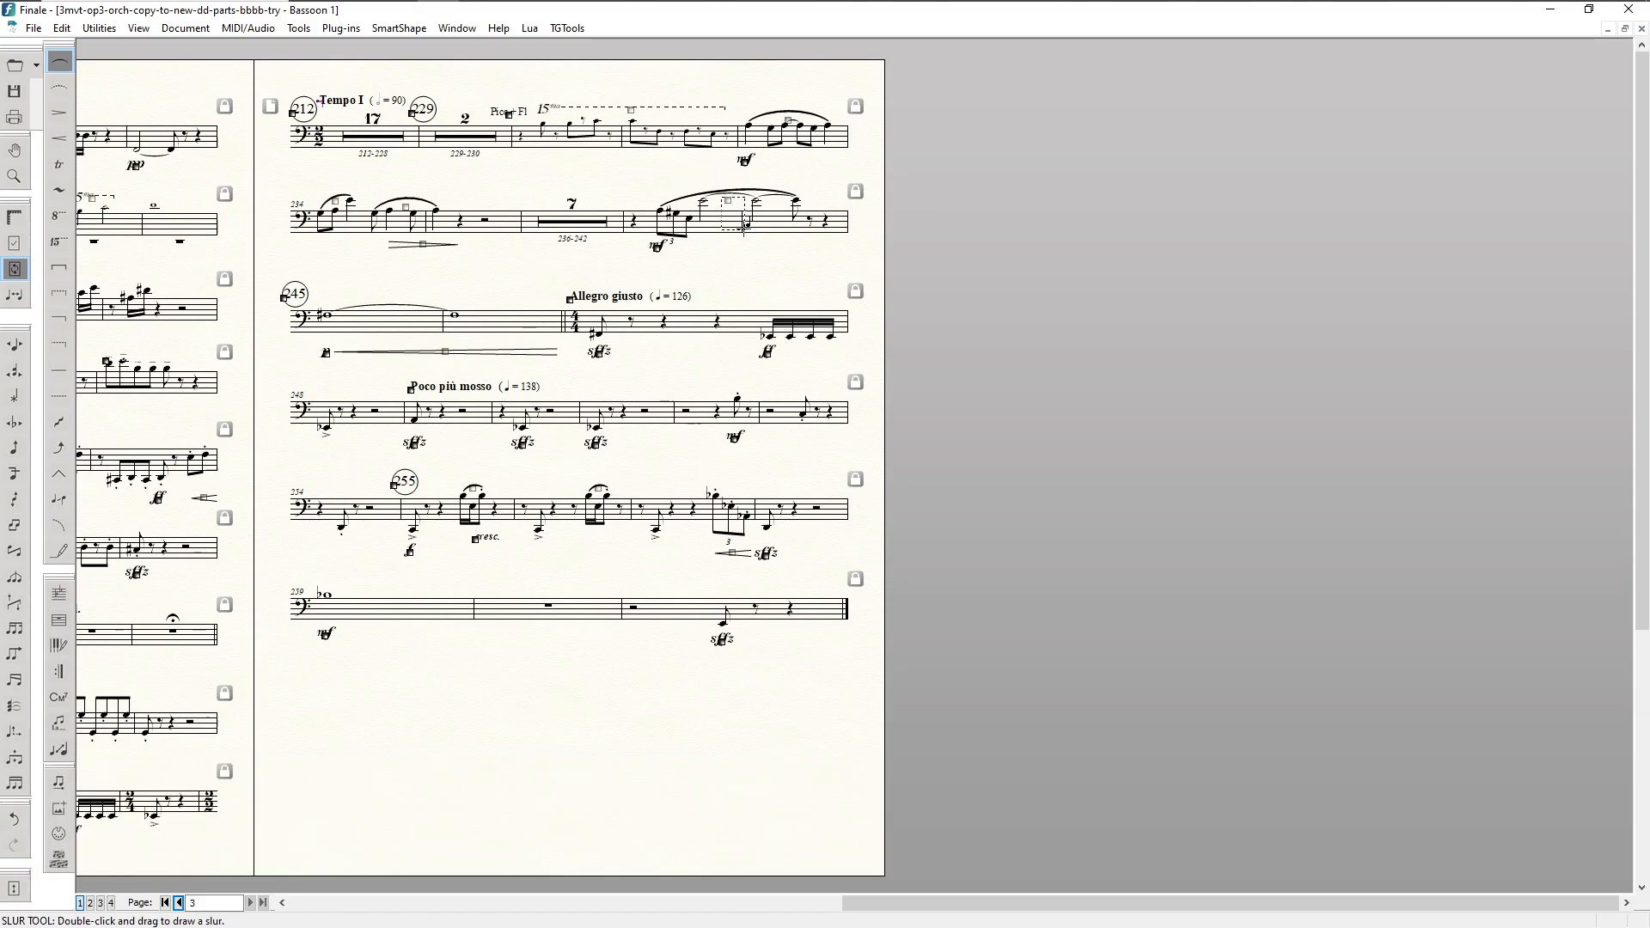
left_click_drag(725, 187, 725, 179)
left_click(610, 169)
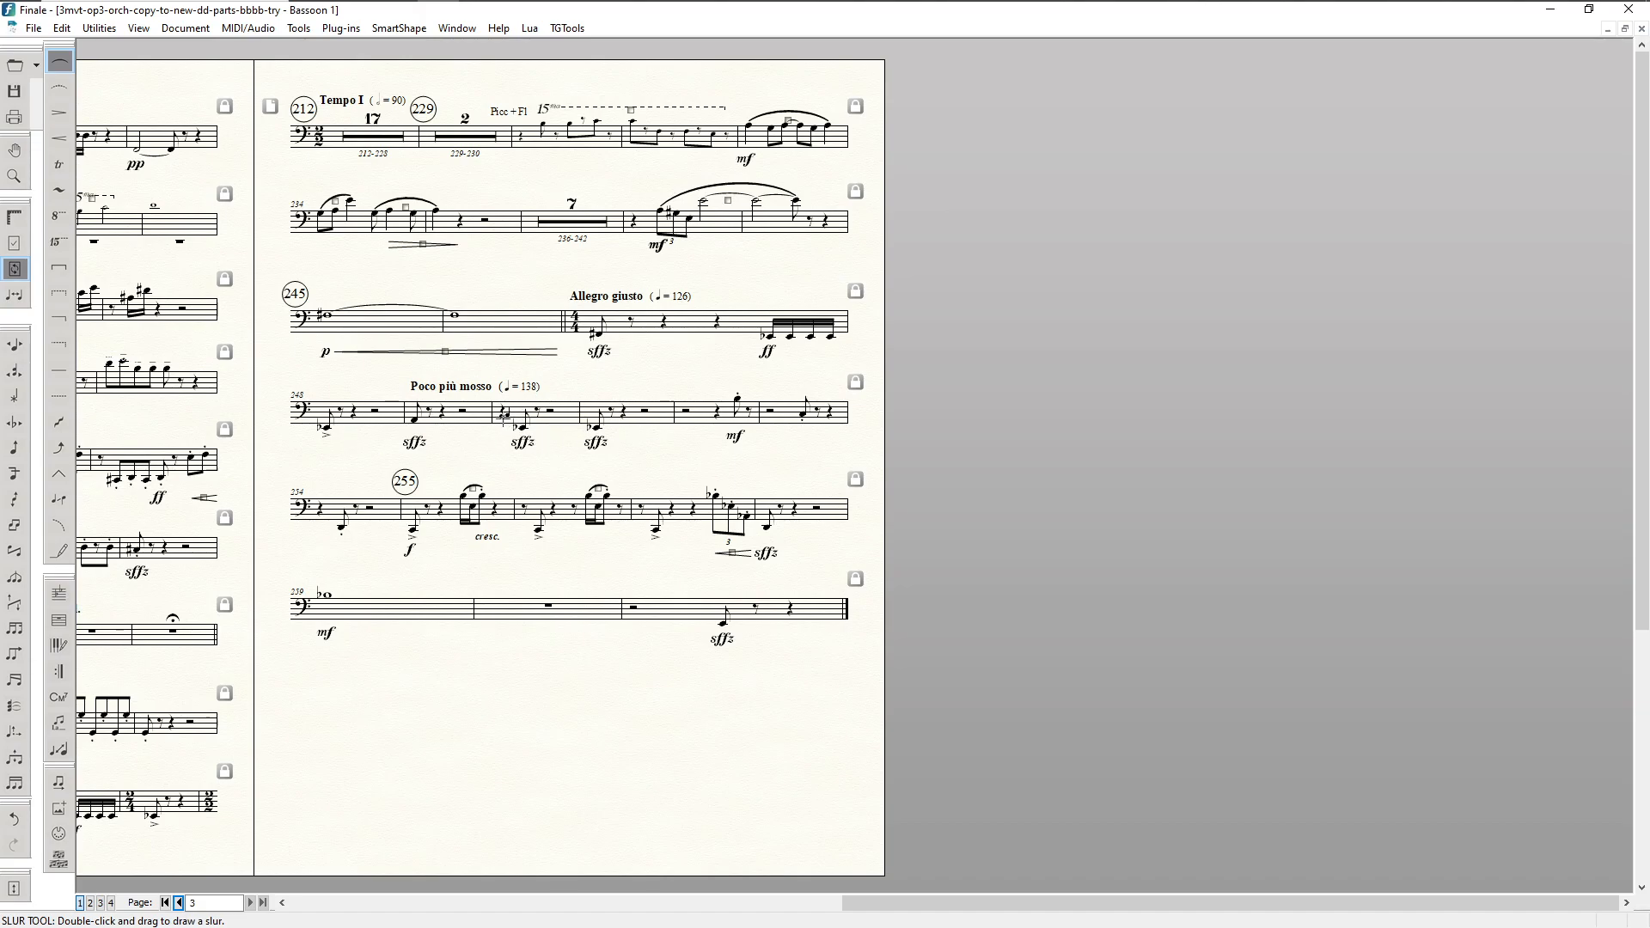
Step: Move measures up so the systems from rehearsal mark 245 end with measures 250 and 256 and the final measure
key("F2")
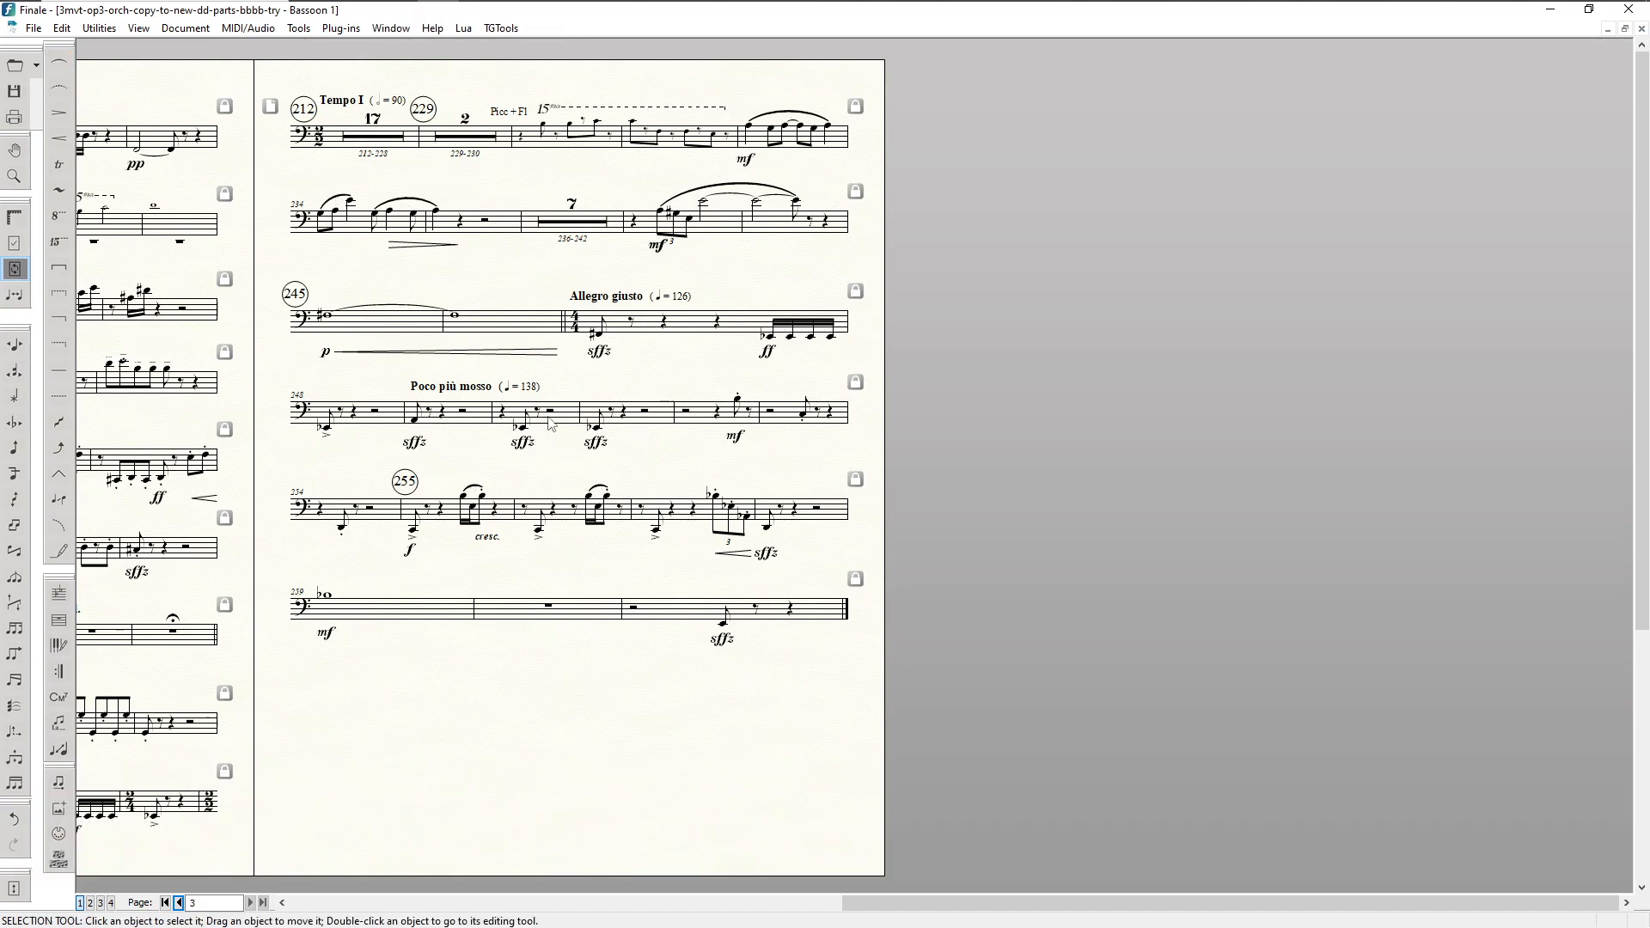
left_click(535, 421)
key("Up")
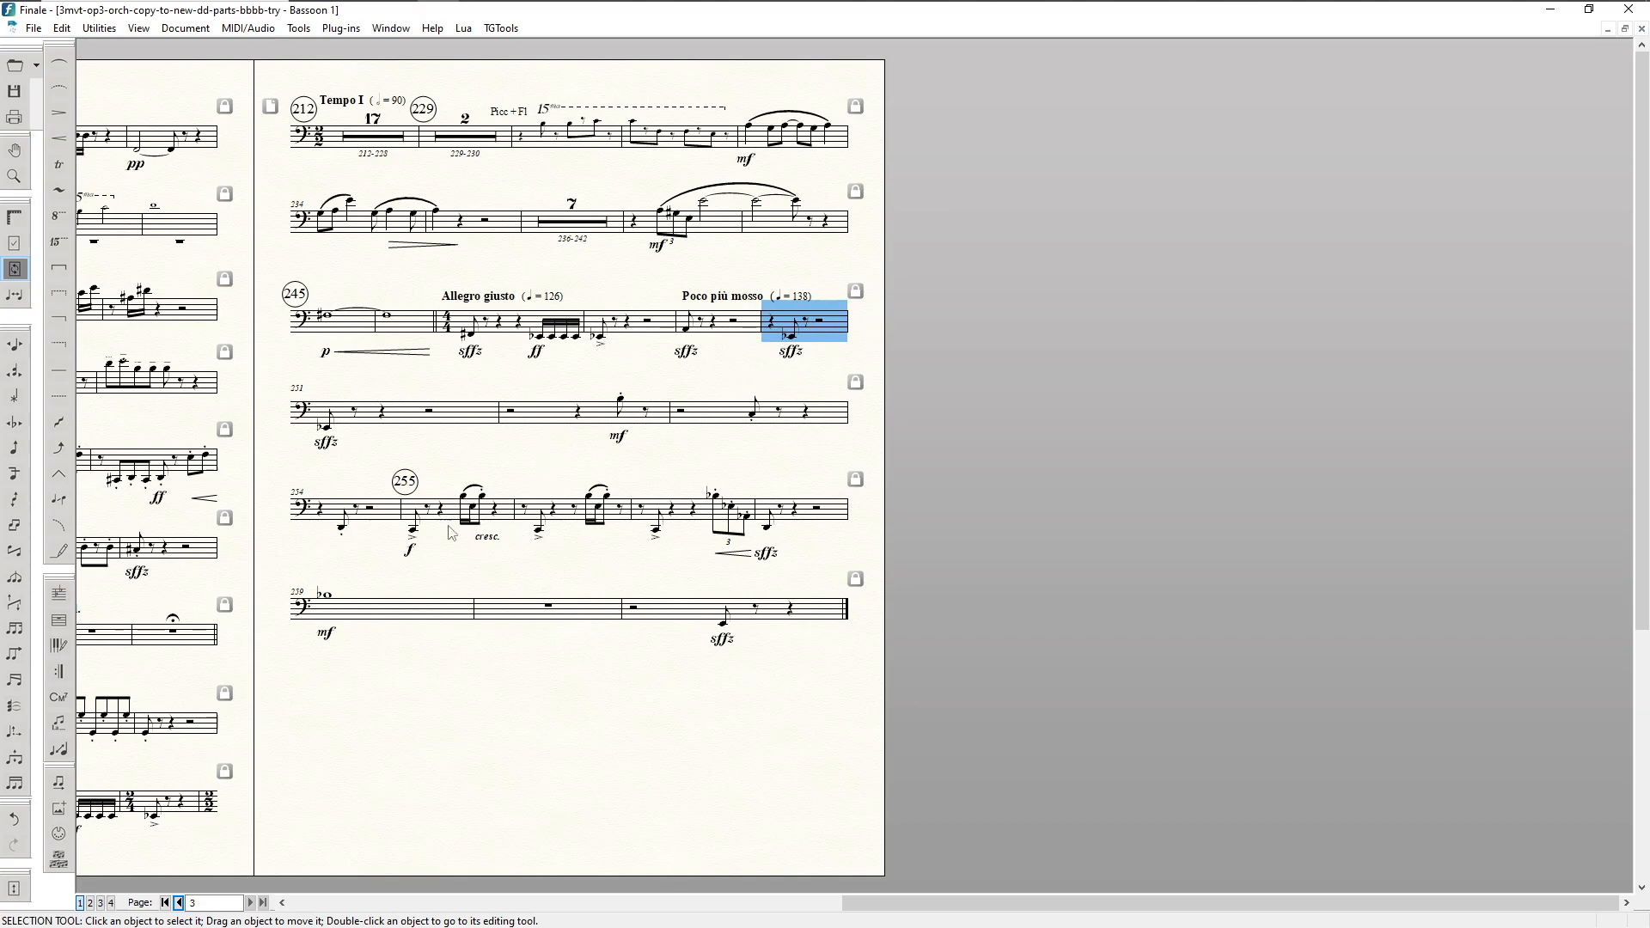
left_click(568, 520)
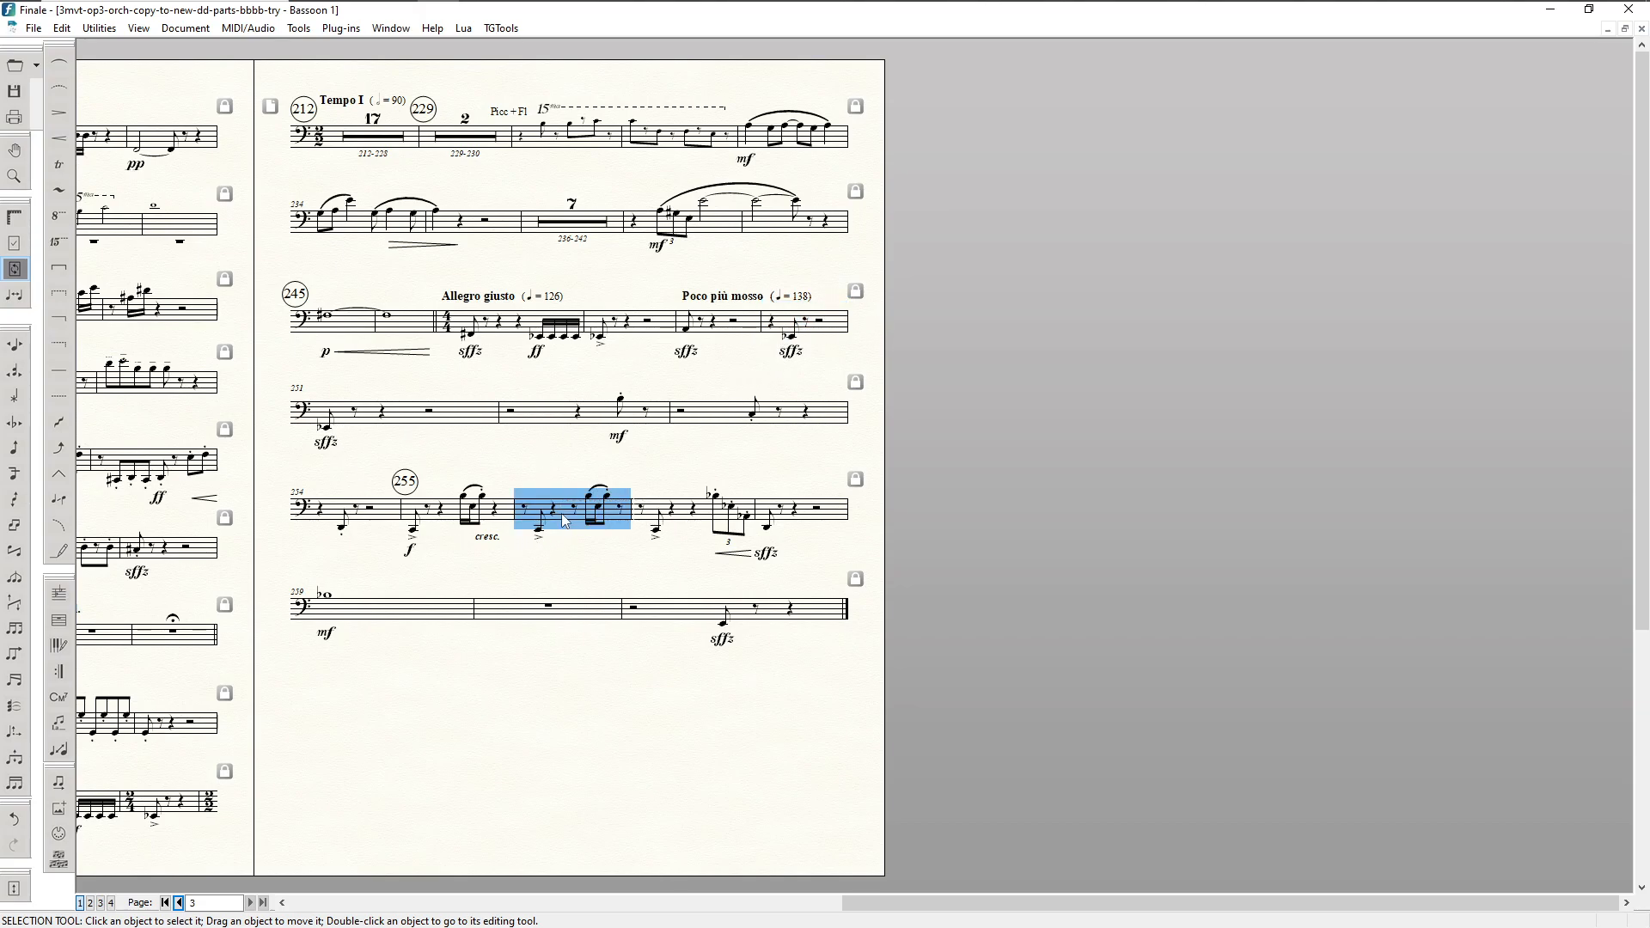
key("Up")
left_click(688, 627)
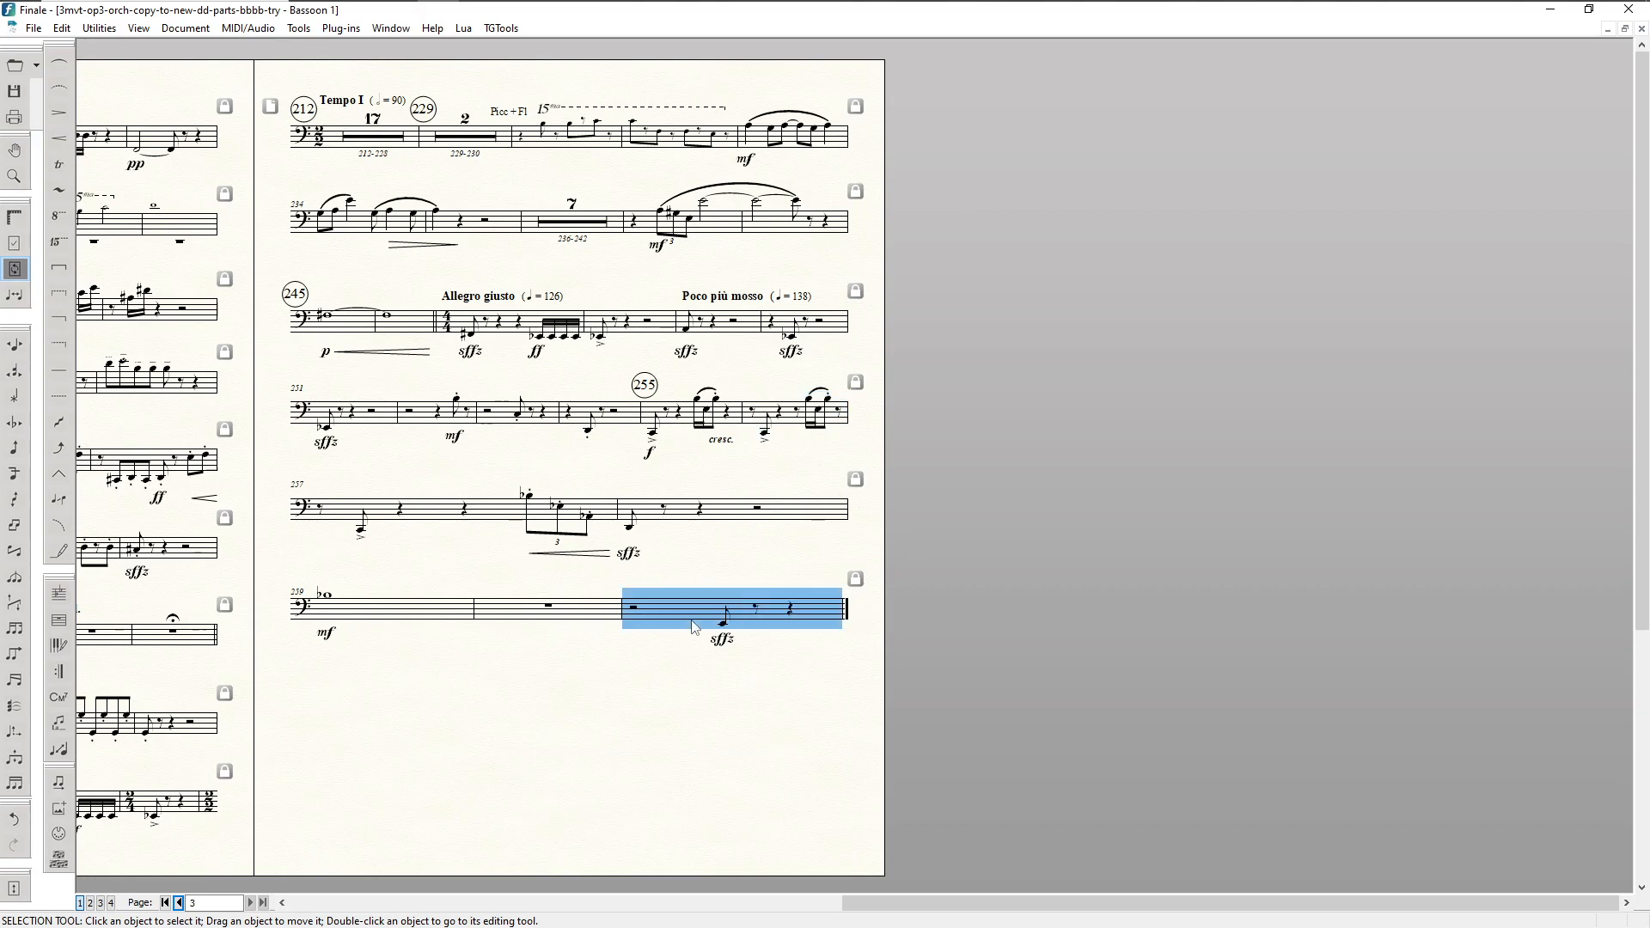
key("Up")
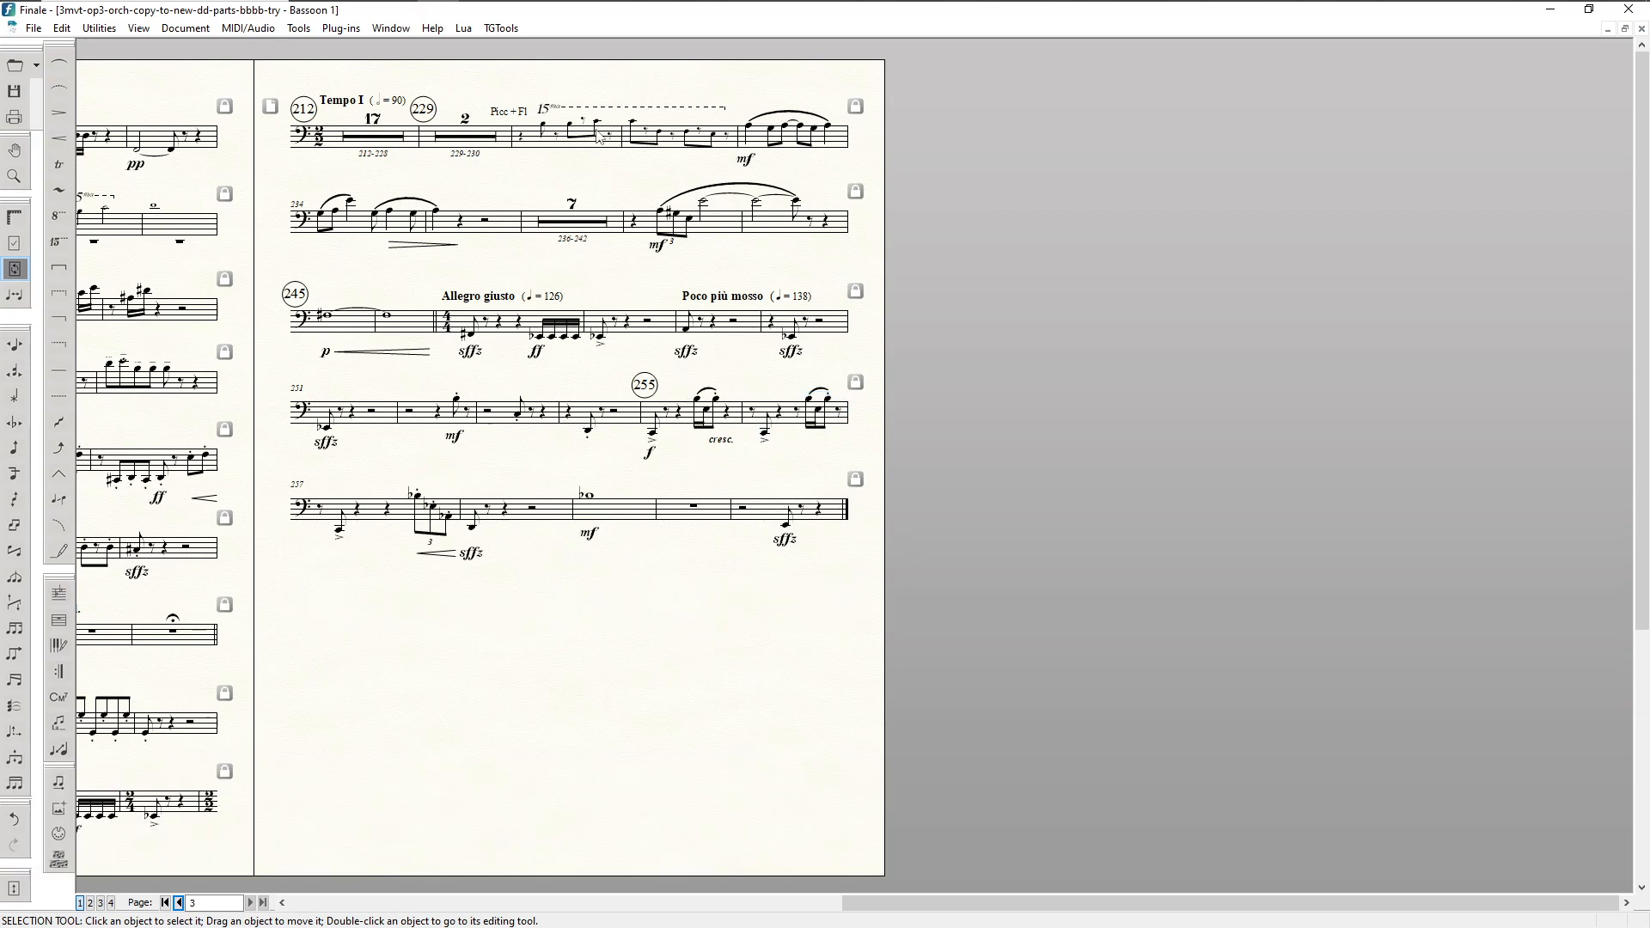
Step: Move the first system of page 3 slightly down with the Page Layout tool, bringing the systems below along
key("F9")
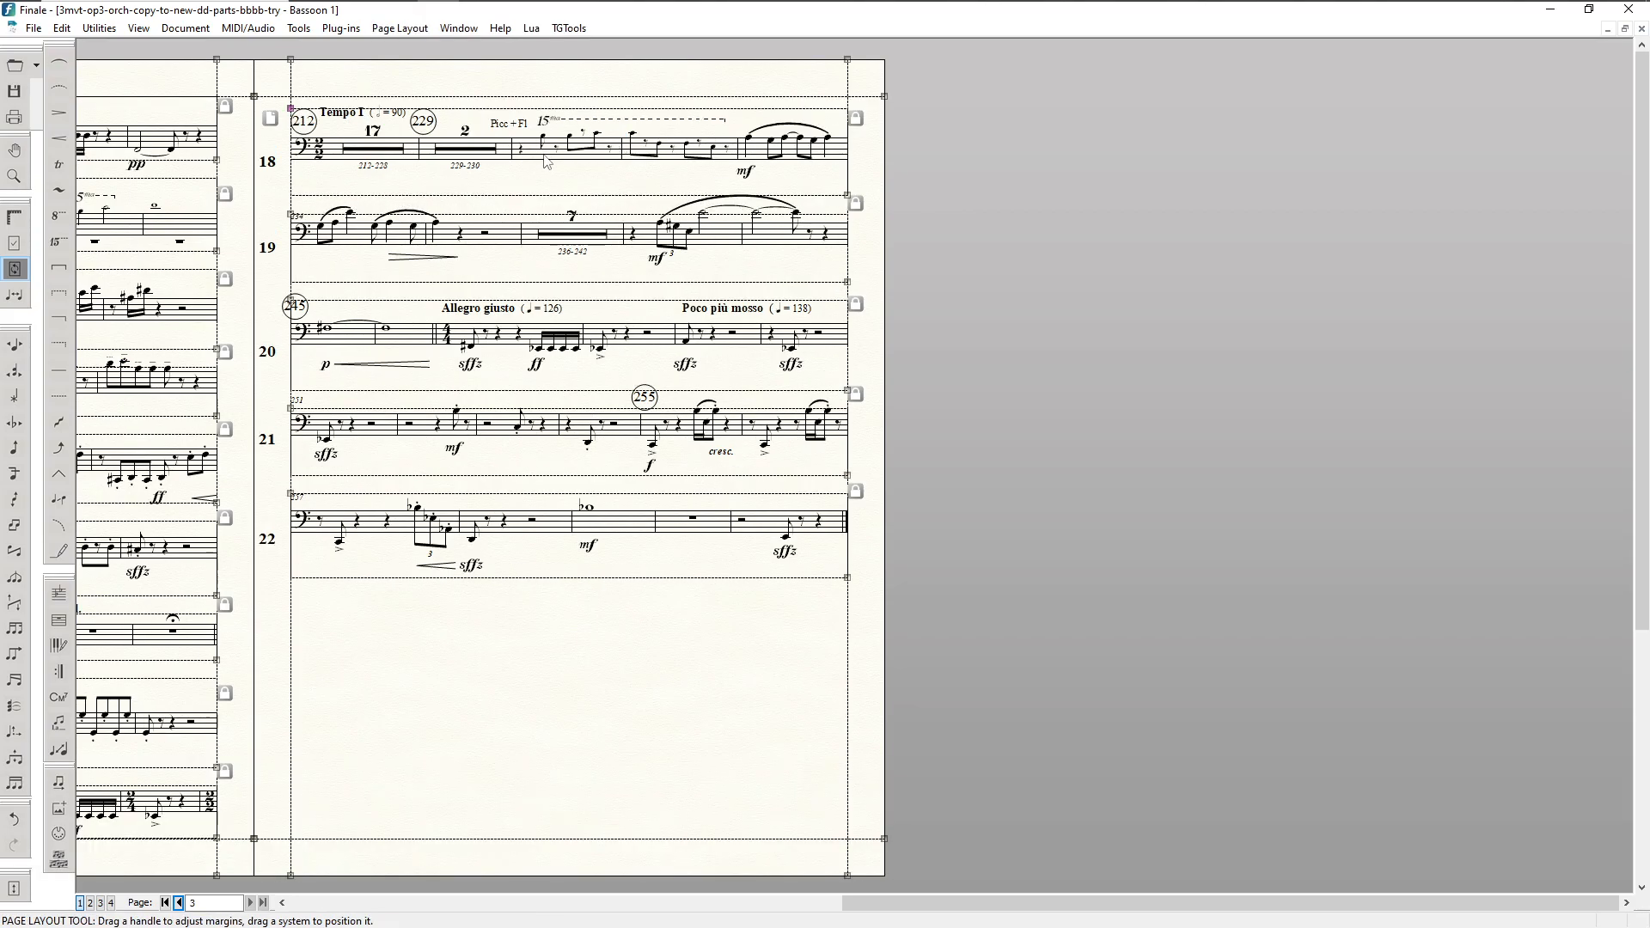
key("F5")
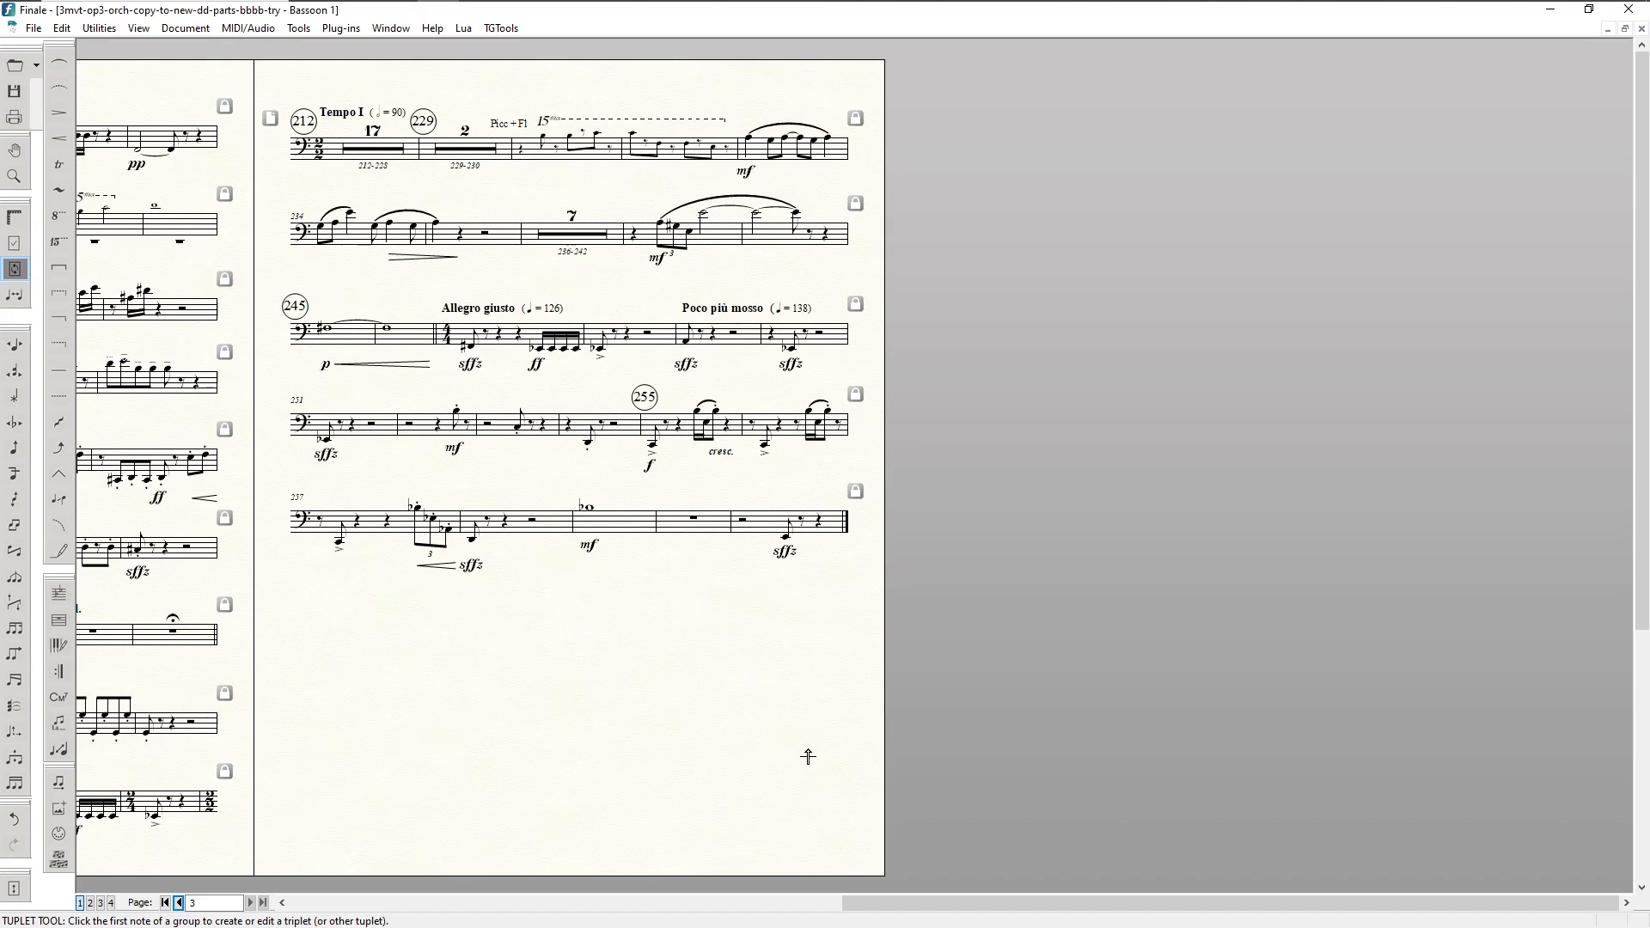
key("Home")
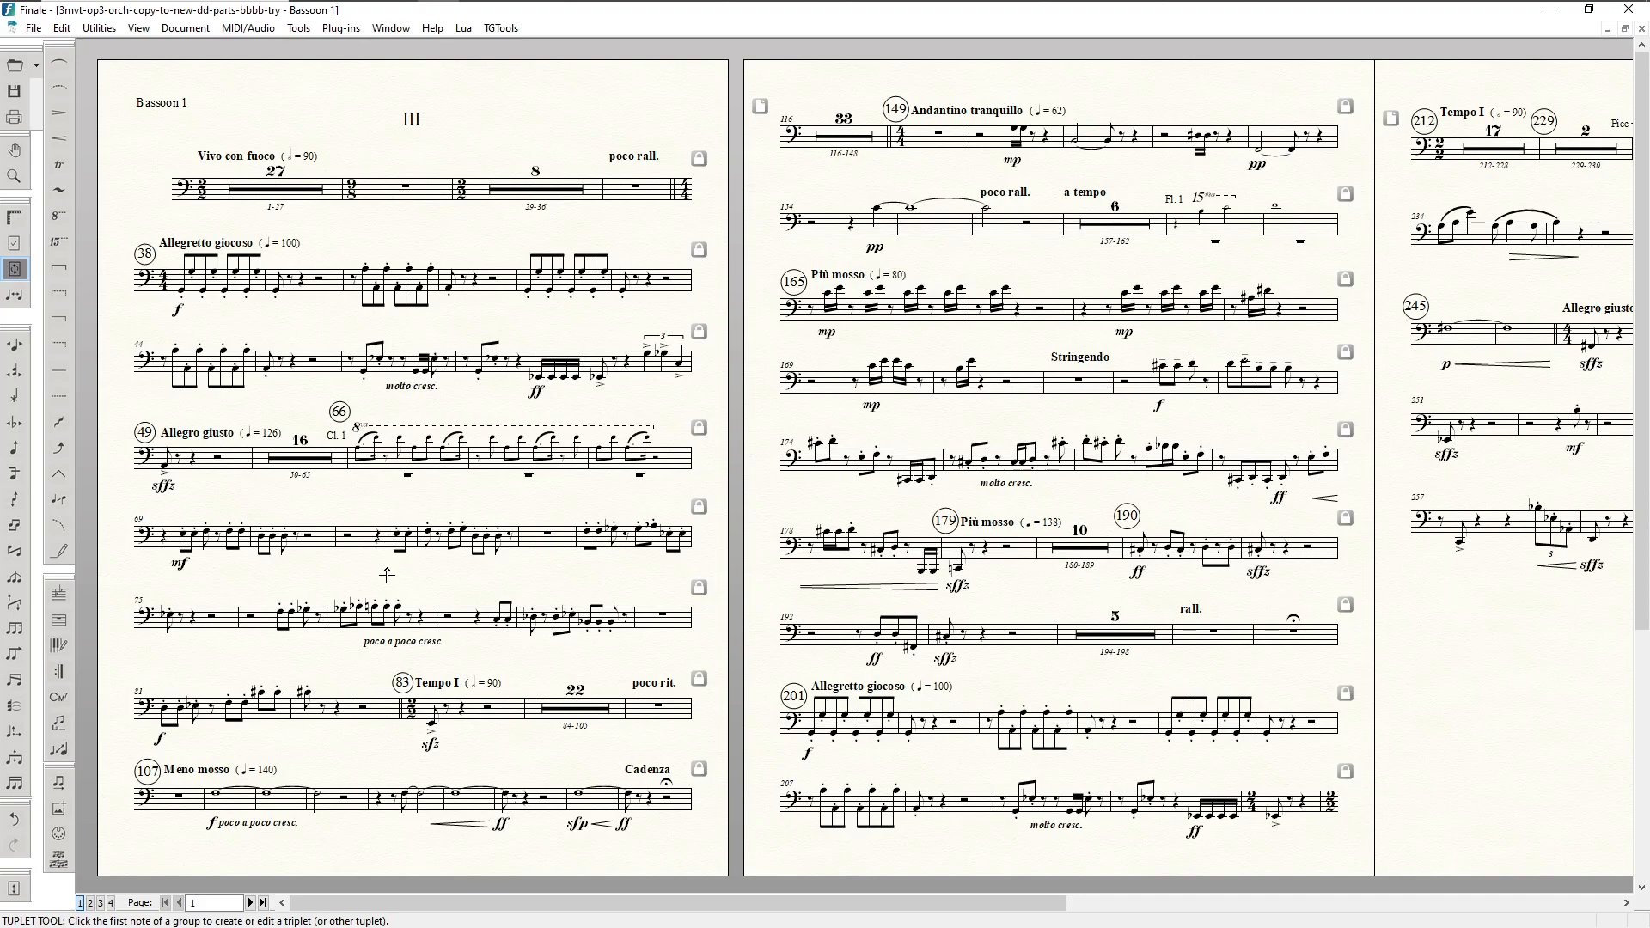
Step: Open the Bassoon 2 / Contrabassoon part and examine its pages, including the empty measures after "II muta in Bsn."
key("ctrl+shift+period")
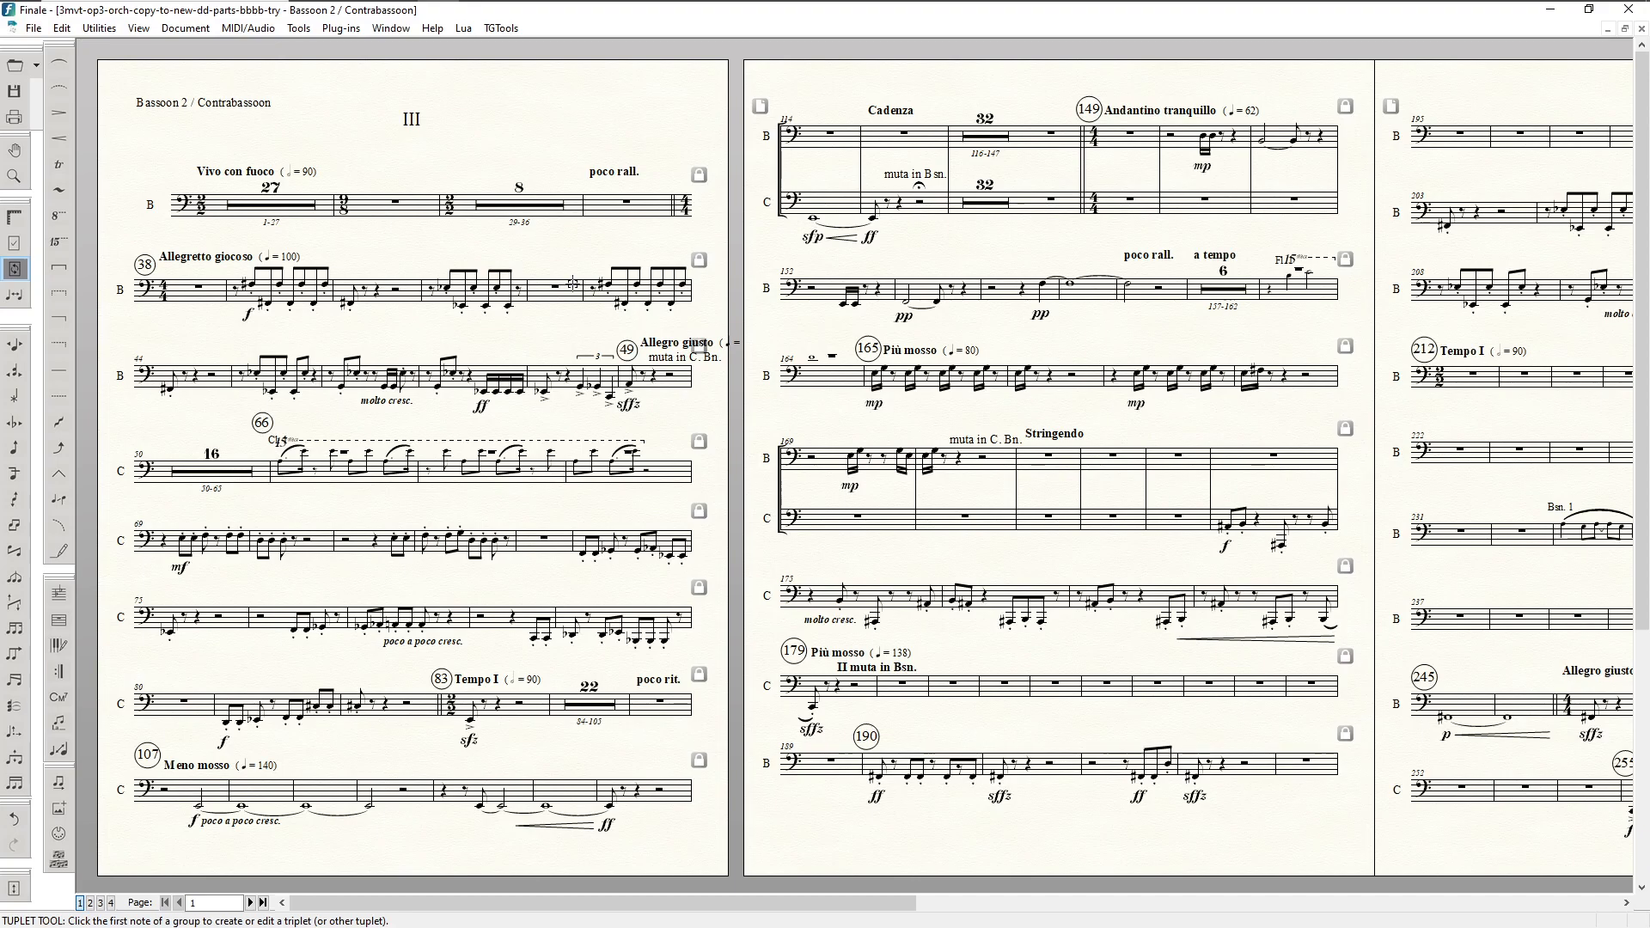
scroll(456, 866, "down", 1)
left_click_drag(447, 903, 621, 908)
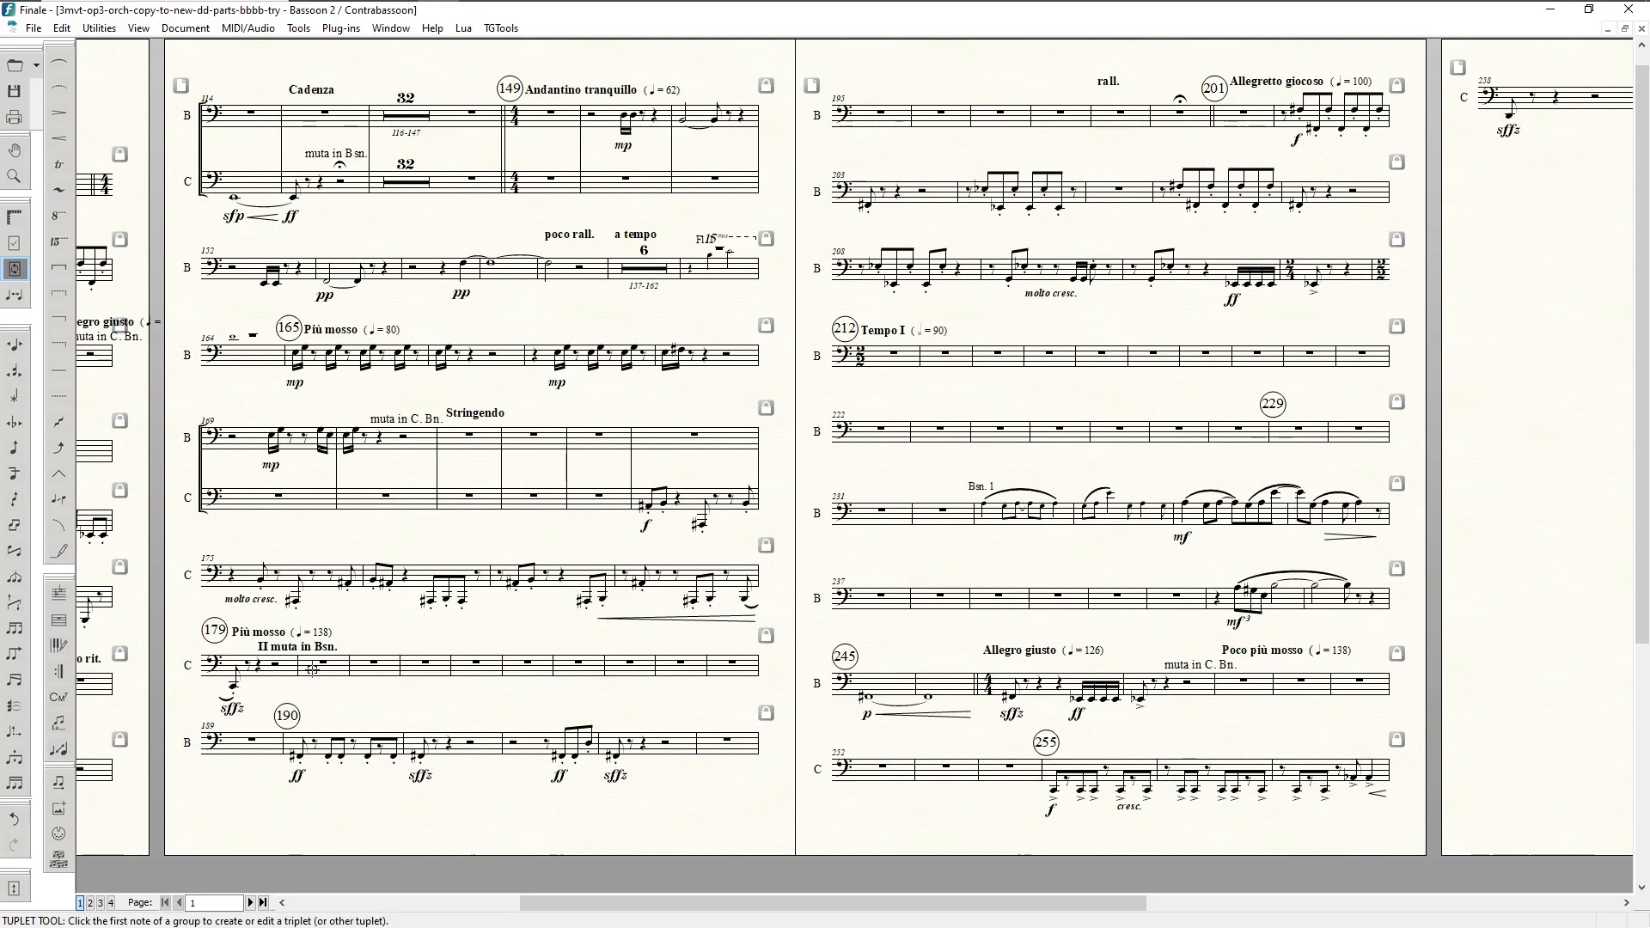
scroll(327, 623, "down", 1)
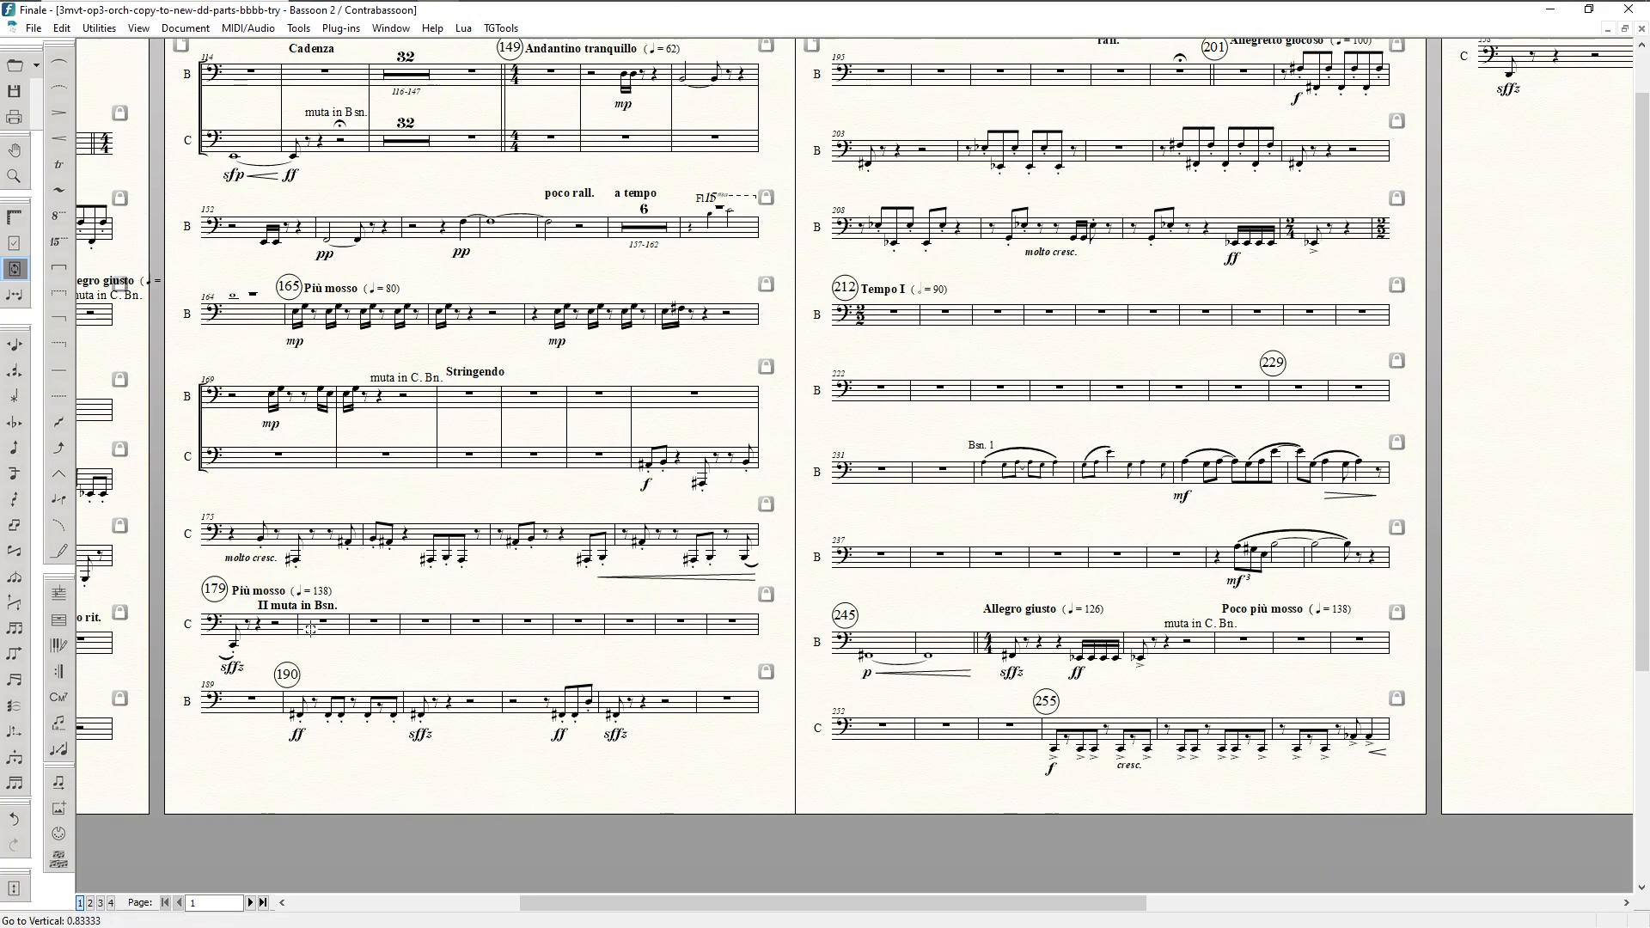
left_click(327, 632)
left_click(1004, 268)
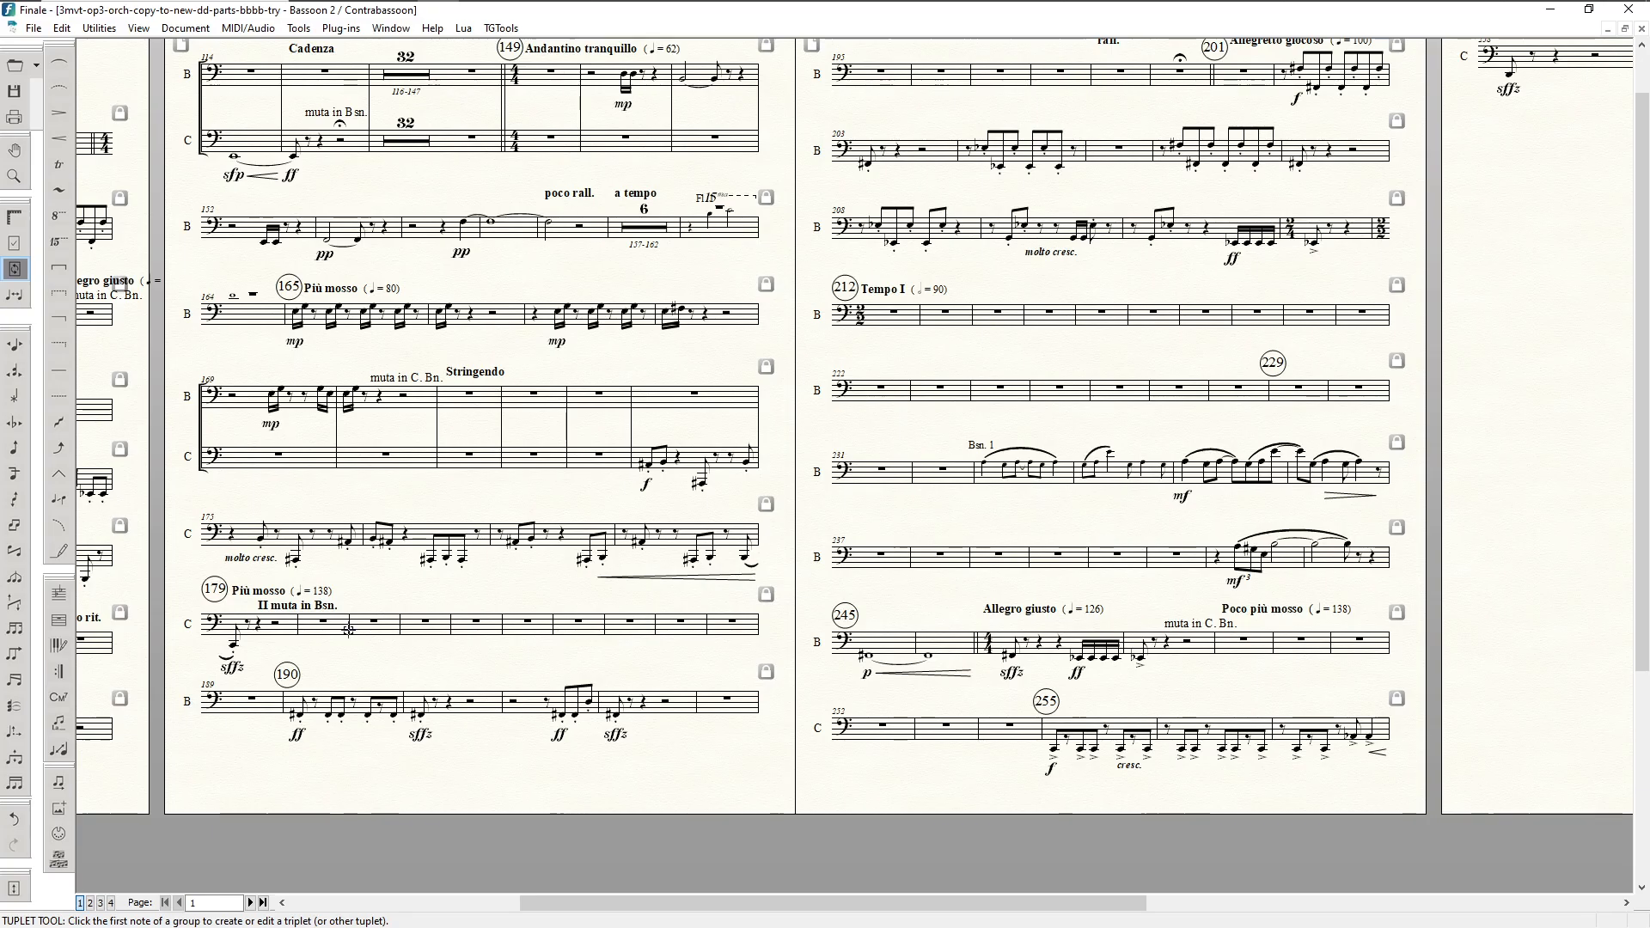
Step: Check the first empty measure after "II muta in Bsn." in the full score and return to the Bassoon 2 / Contrabassoon part
key("F2")
left_click(325, 635)
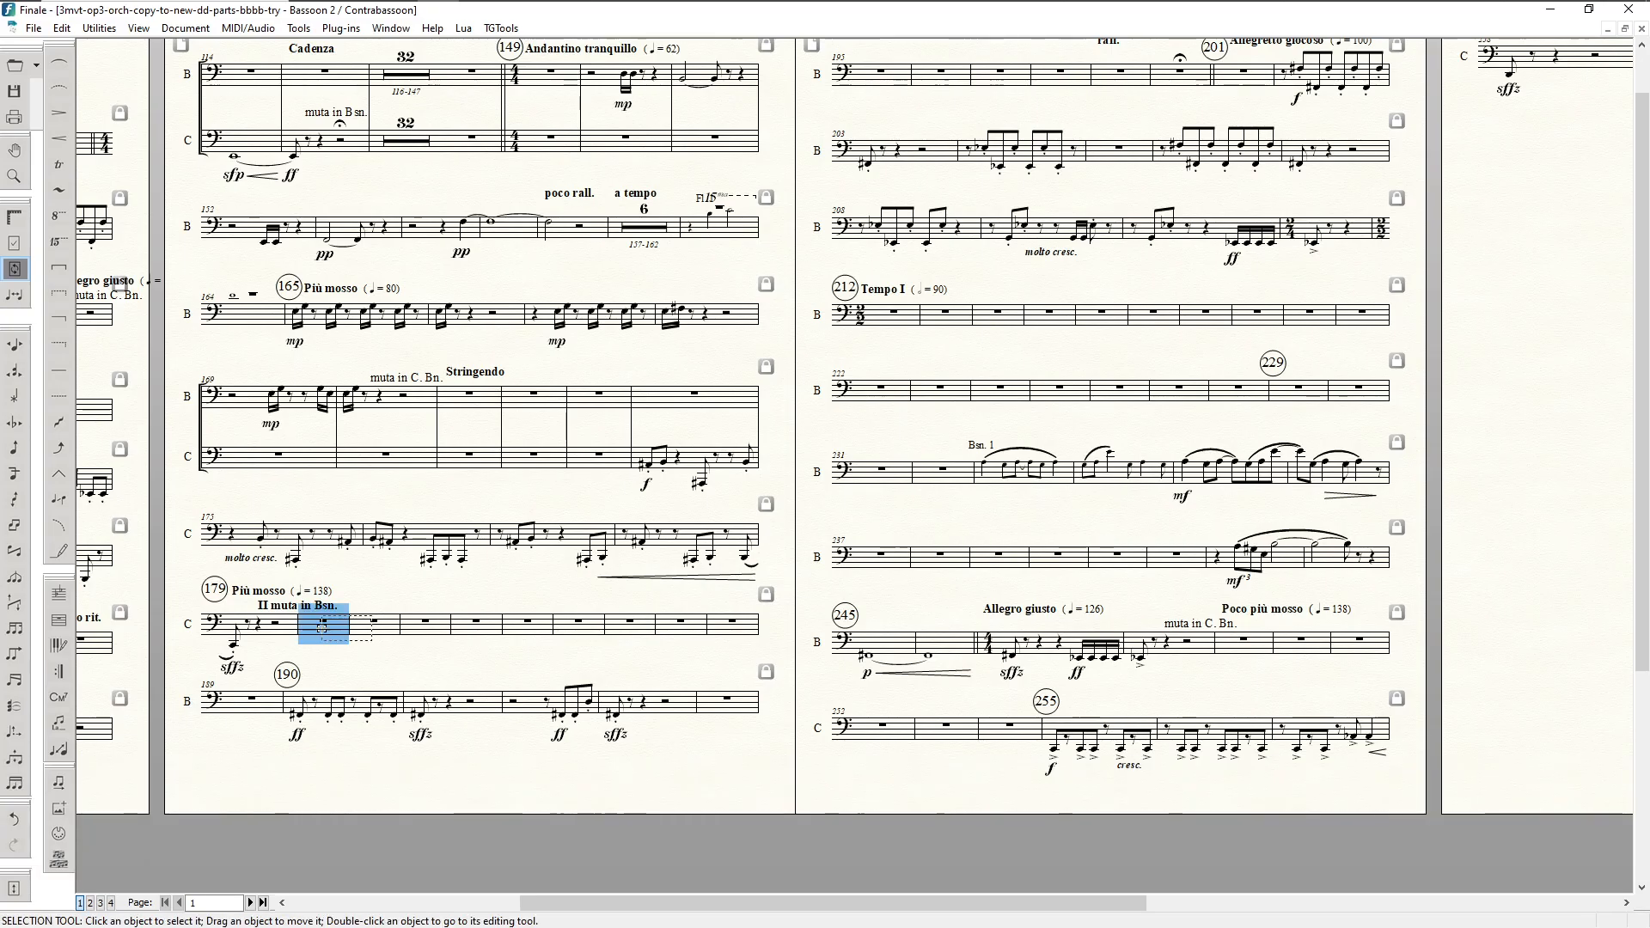
key("ctrl+shift+F7")
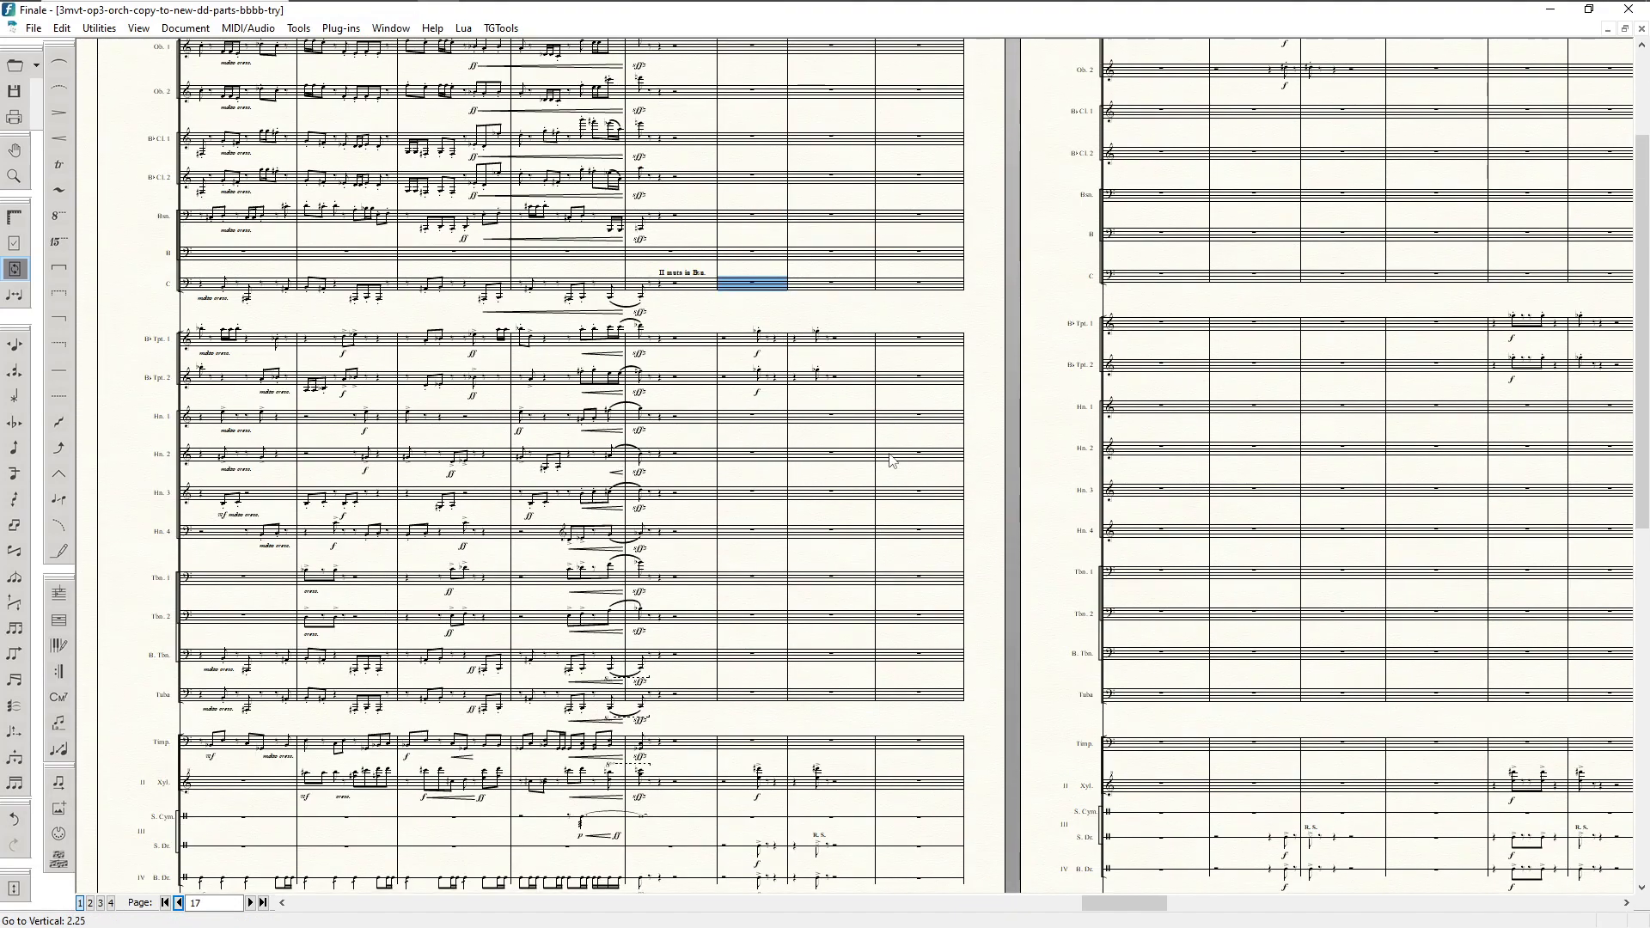
scroll(821, 456, "up", 4)
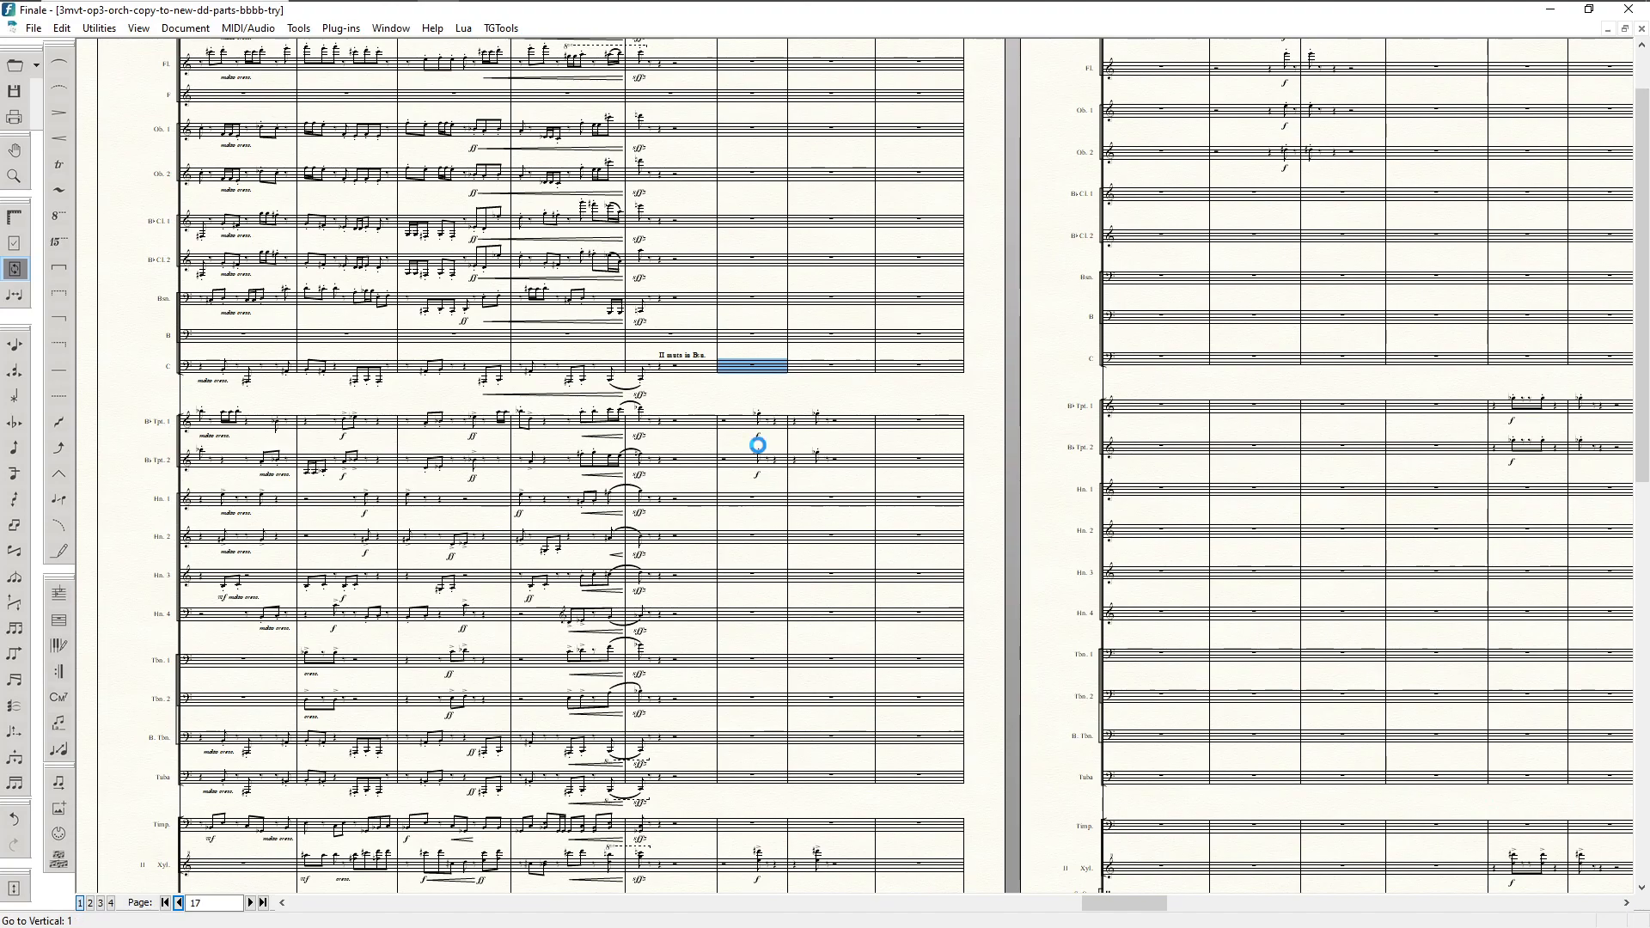
scroll(758, 445, "up", 3)
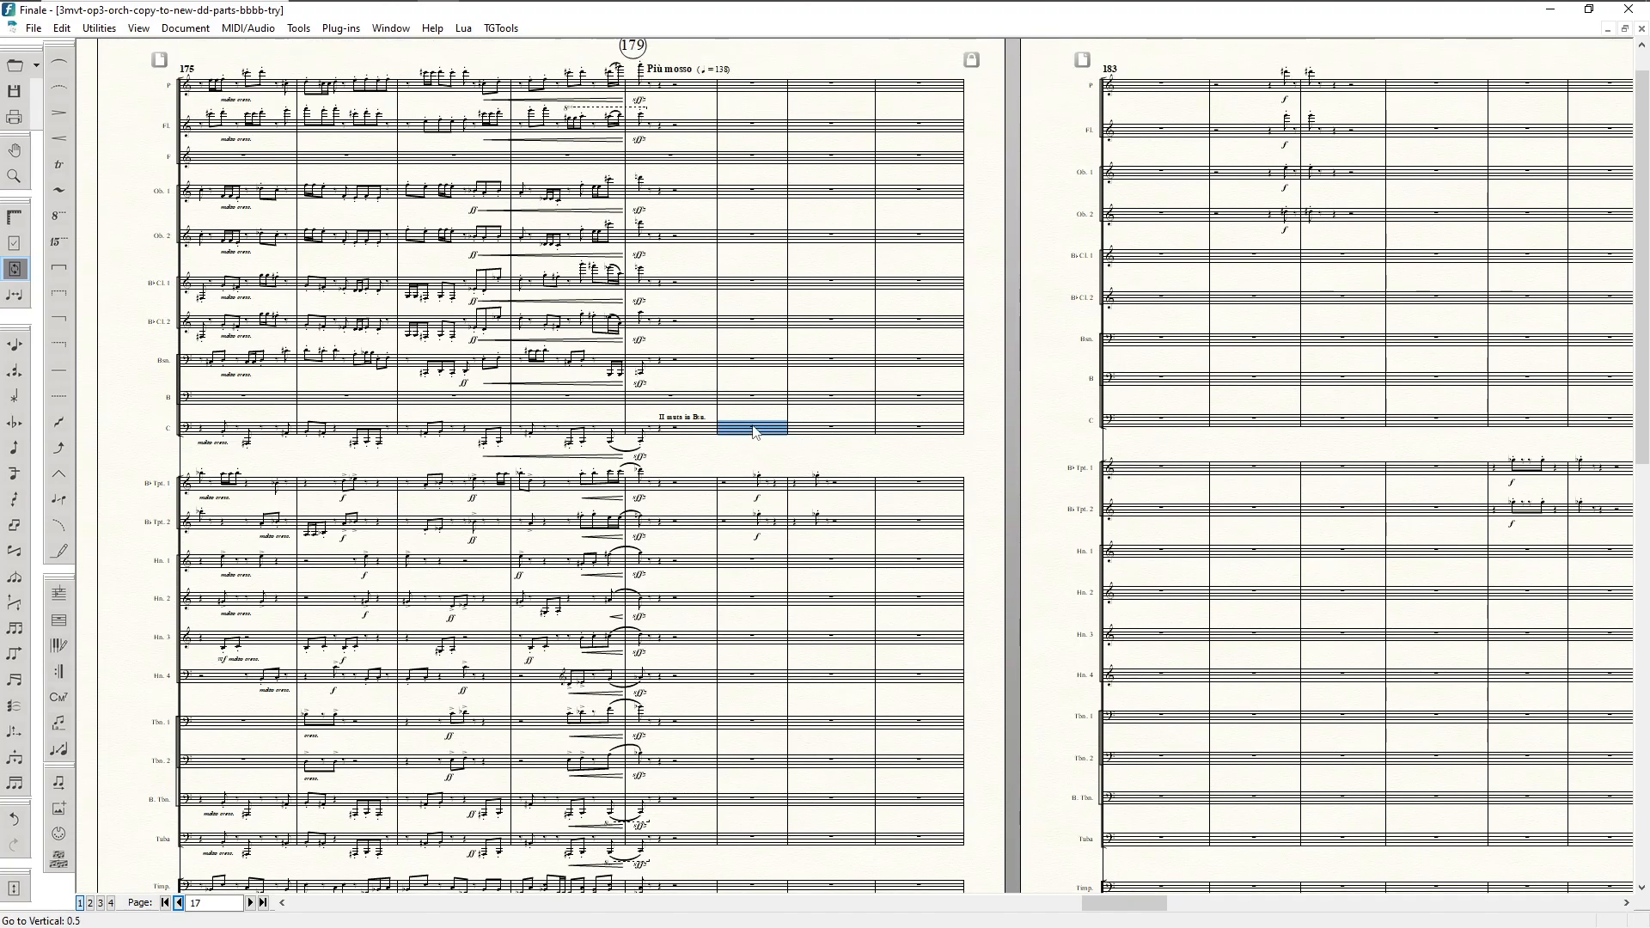
key("ctrl+shift+F7")
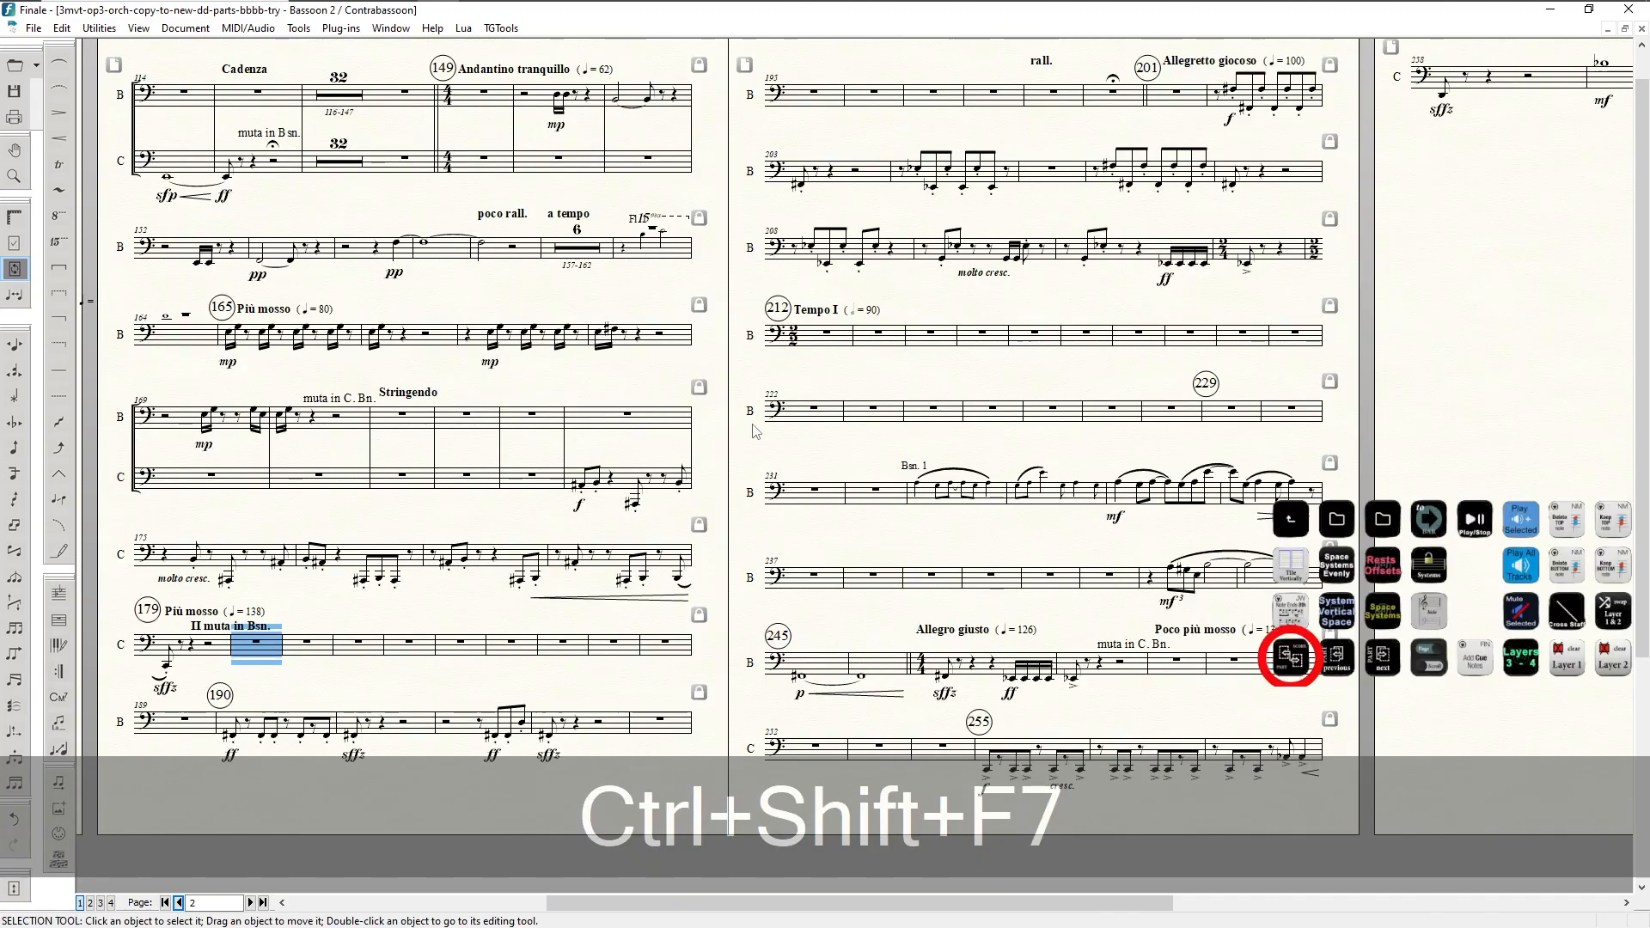
Step: Examine the runs of empty measures at 180–189, 212–232, 237–242 and 249–254 for missing multimeasure rests
left_click(259, 647)
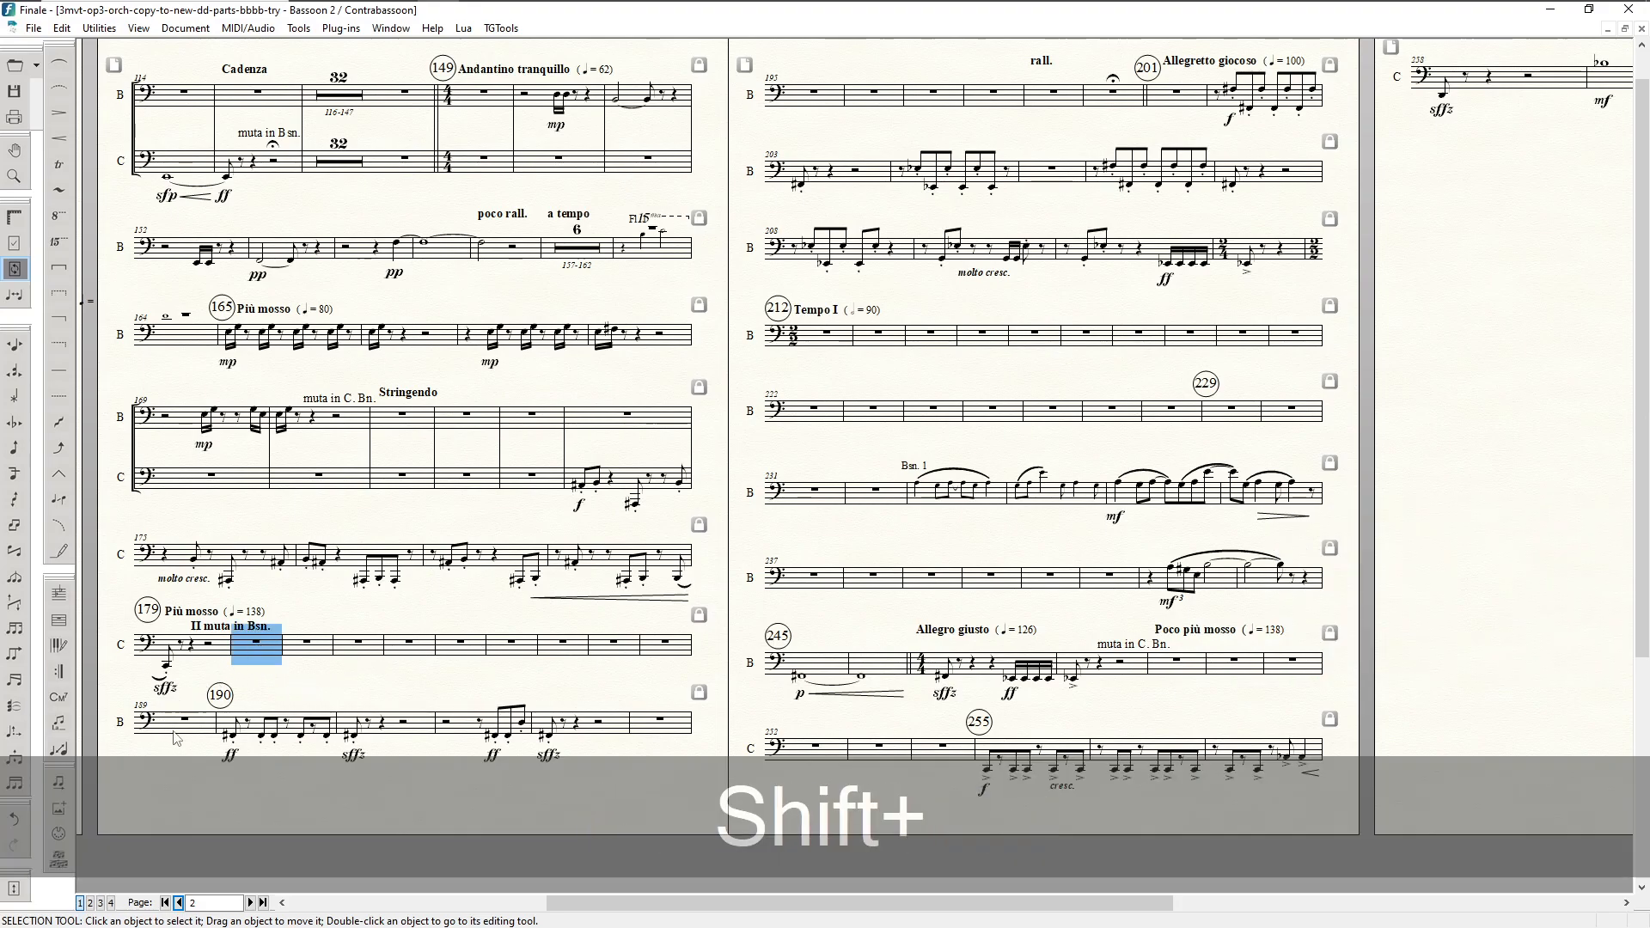
left_click(179, 732, "shift")
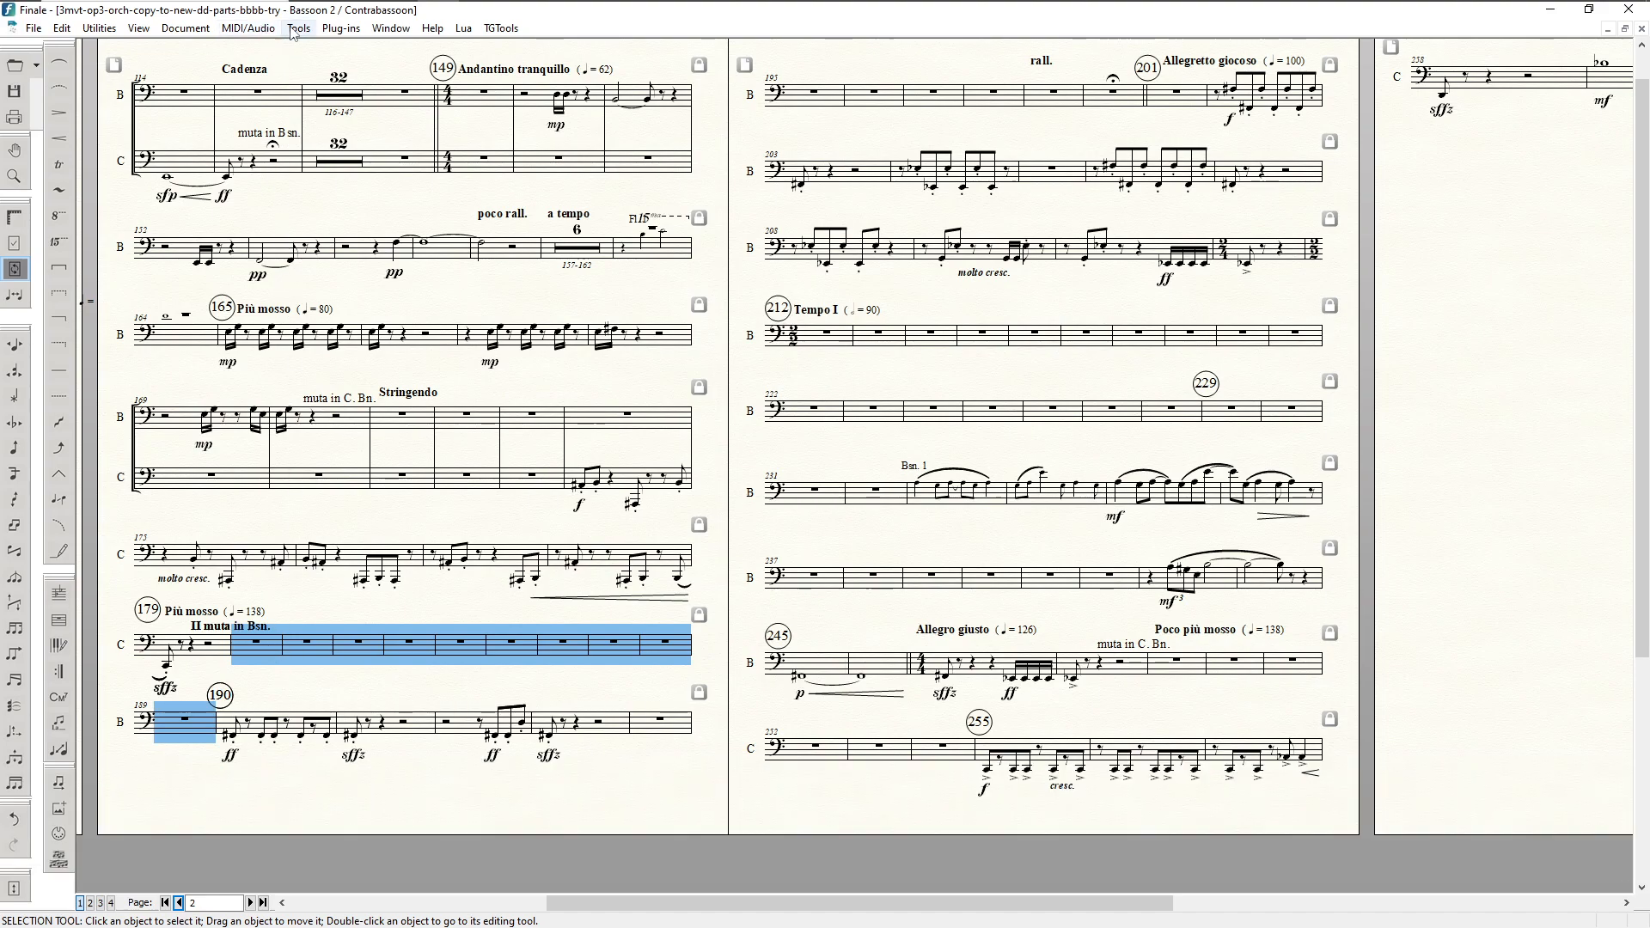
left_click(331, 29)
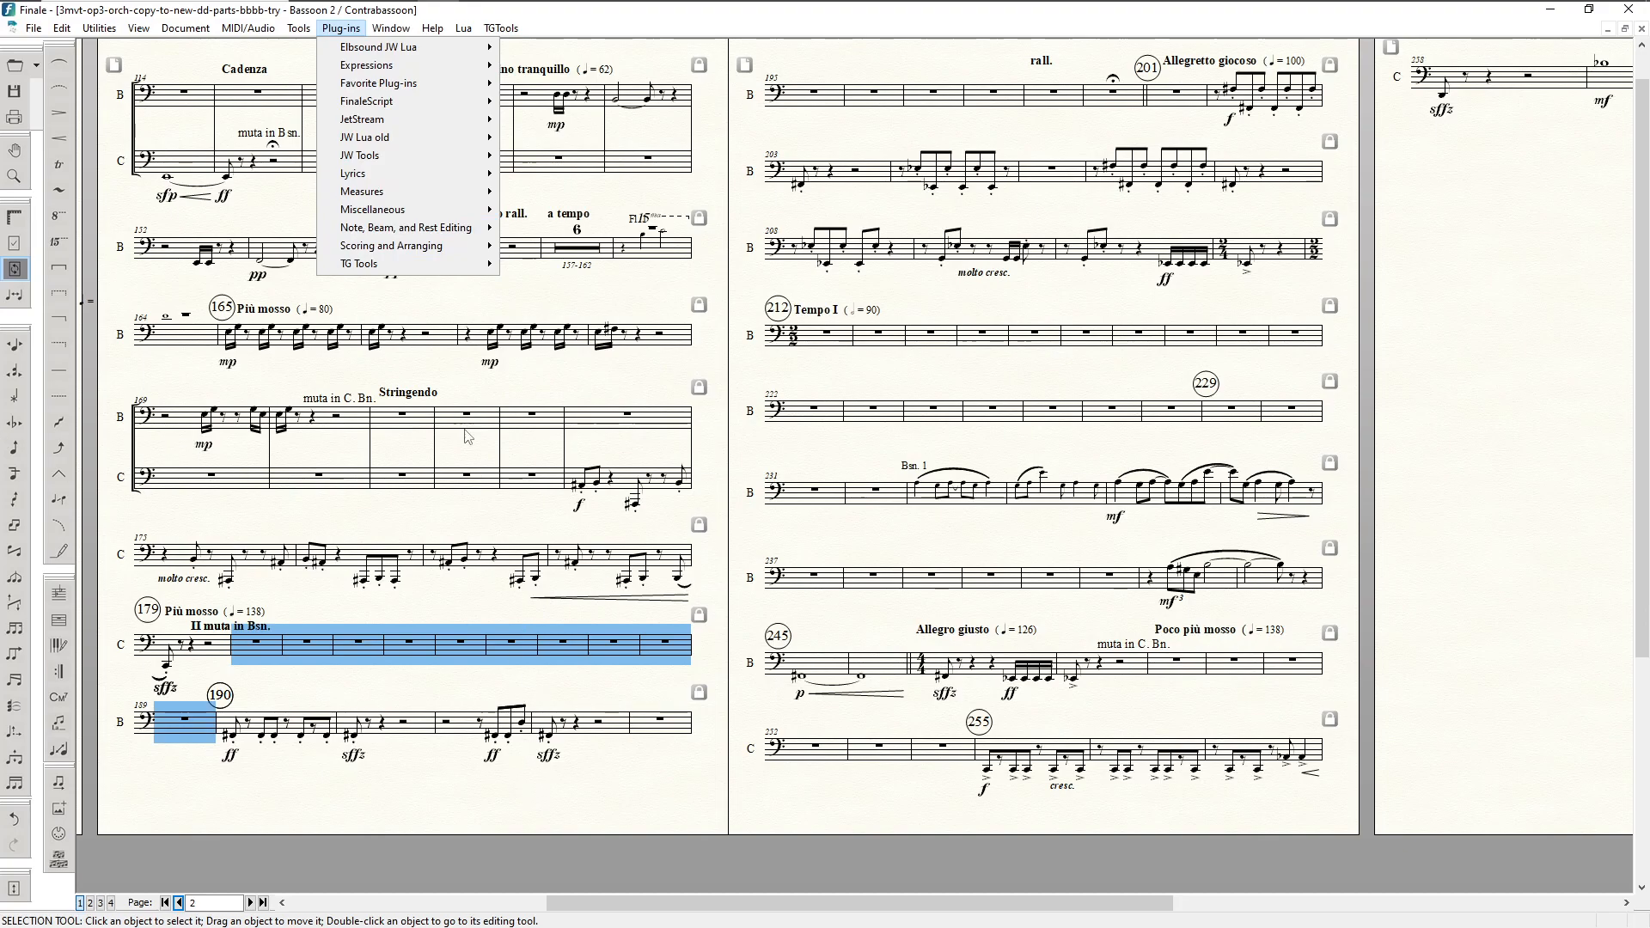
left_click(188, 737)
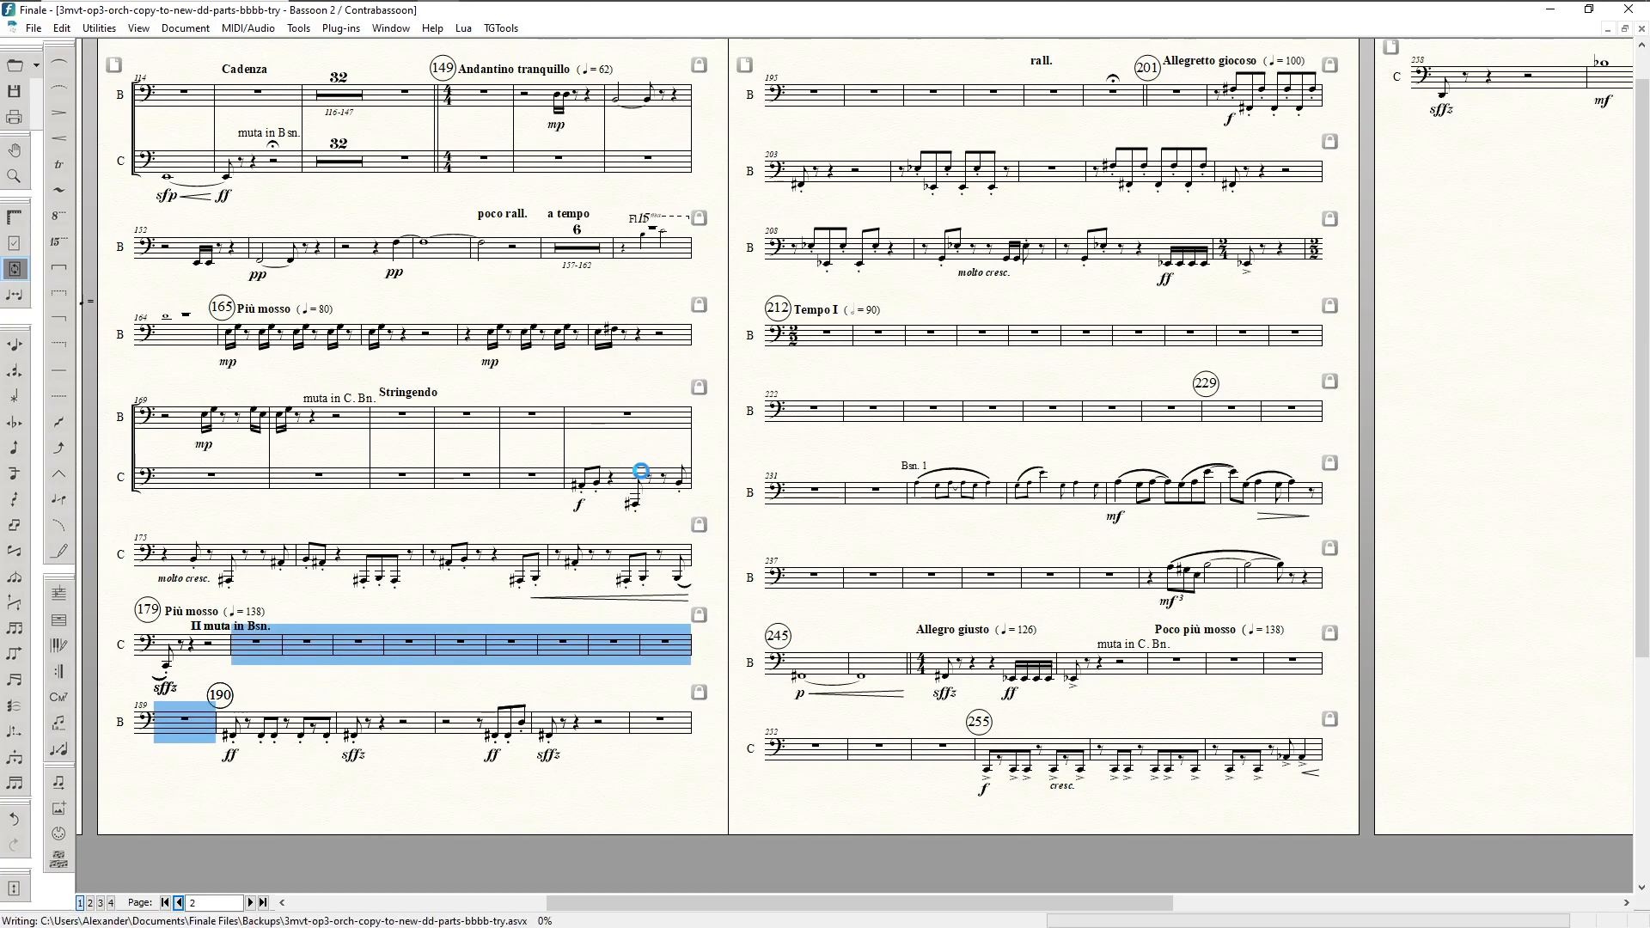
left_click(827, 337)
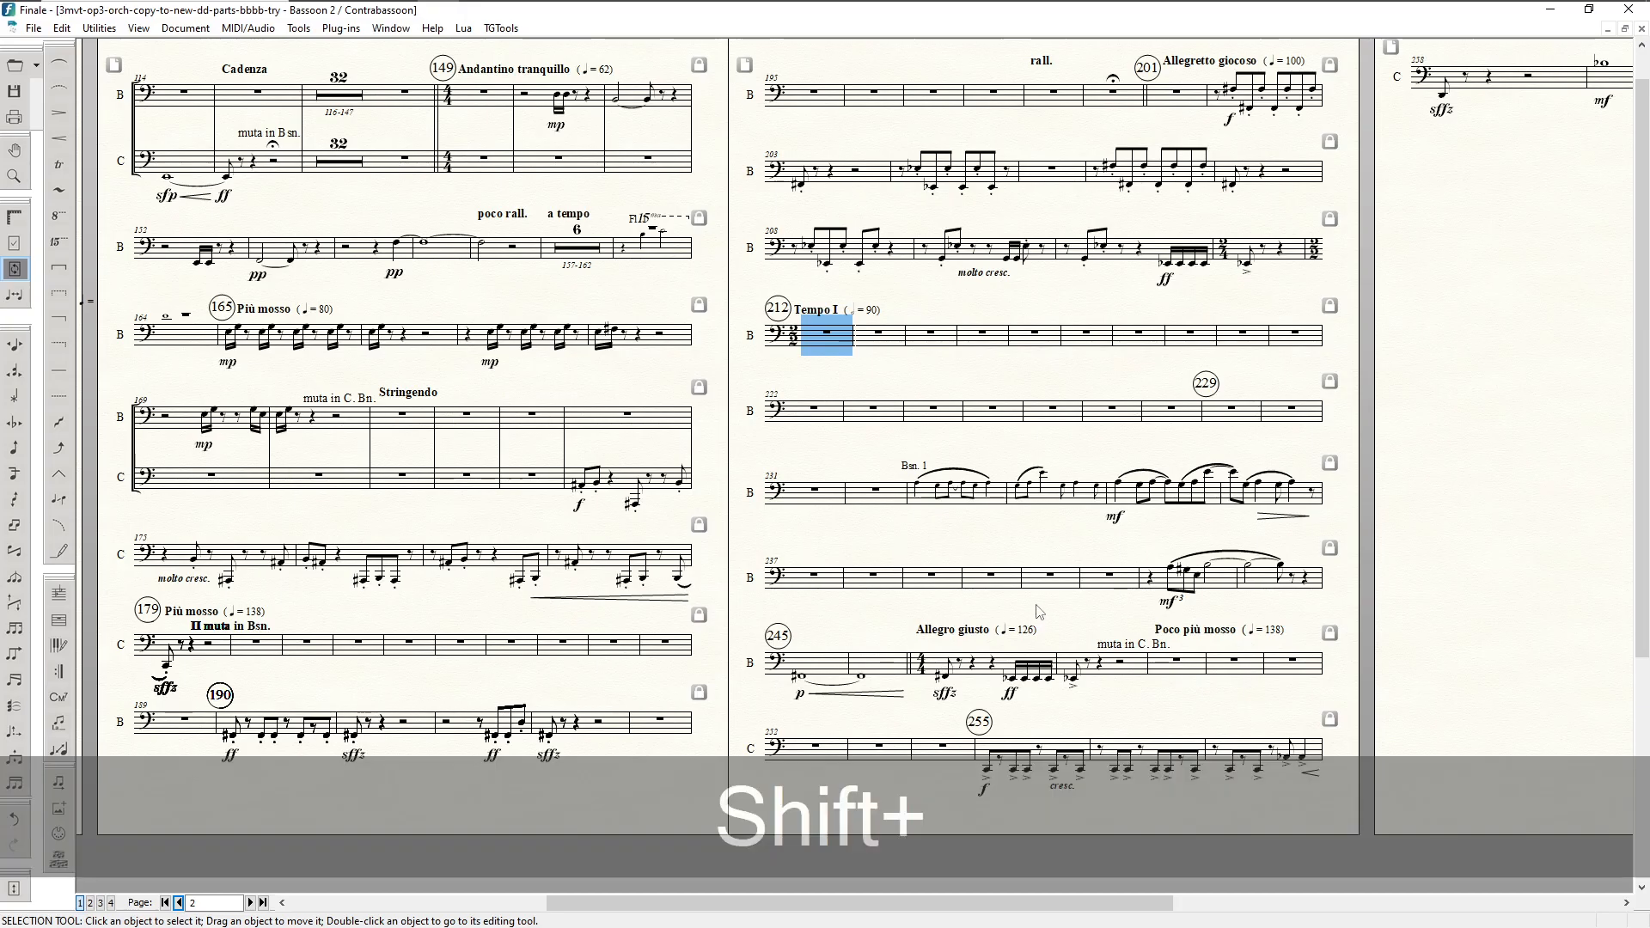
left_click(877, 491, "shift")
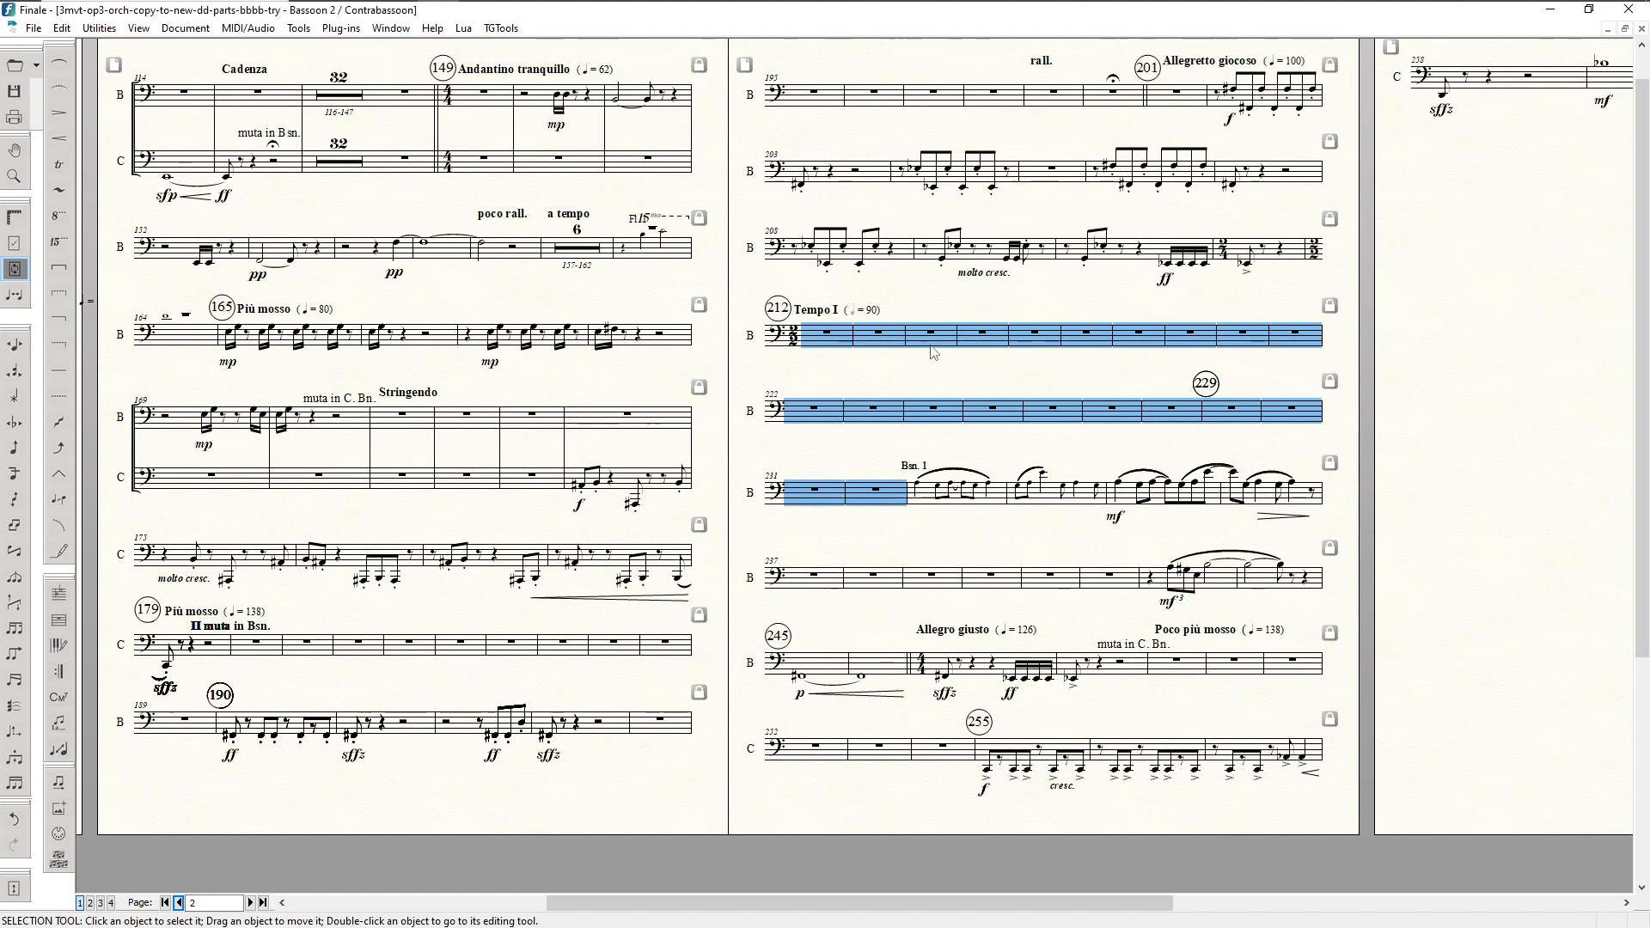
left_click(815, 578)
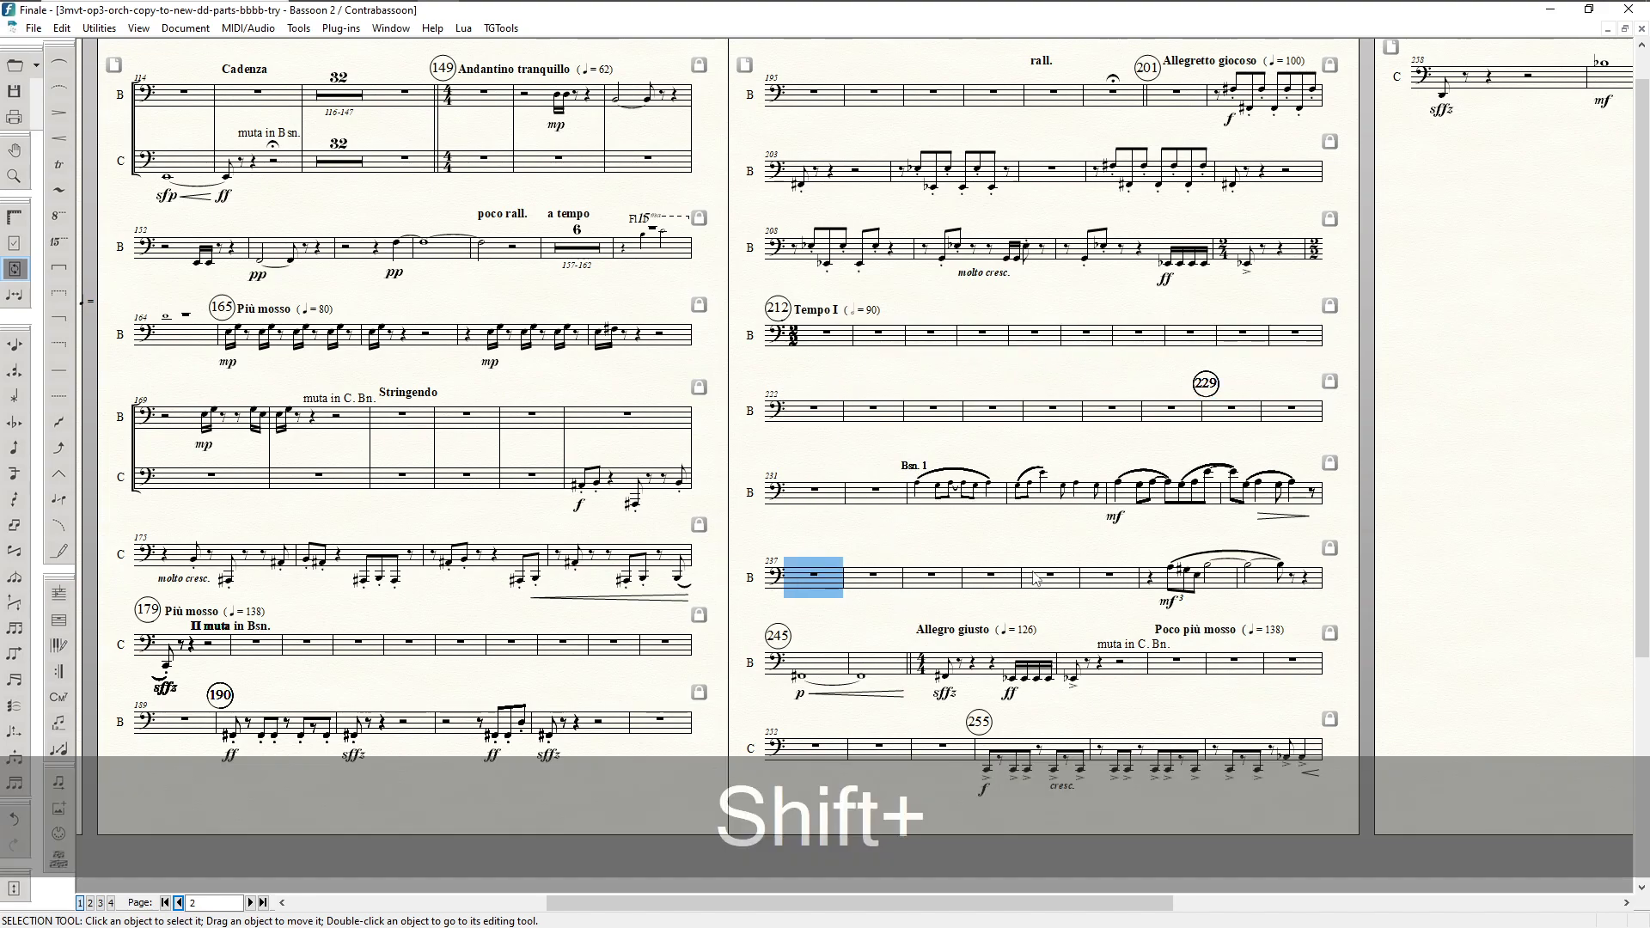
left_click(1098, 579, "shift")
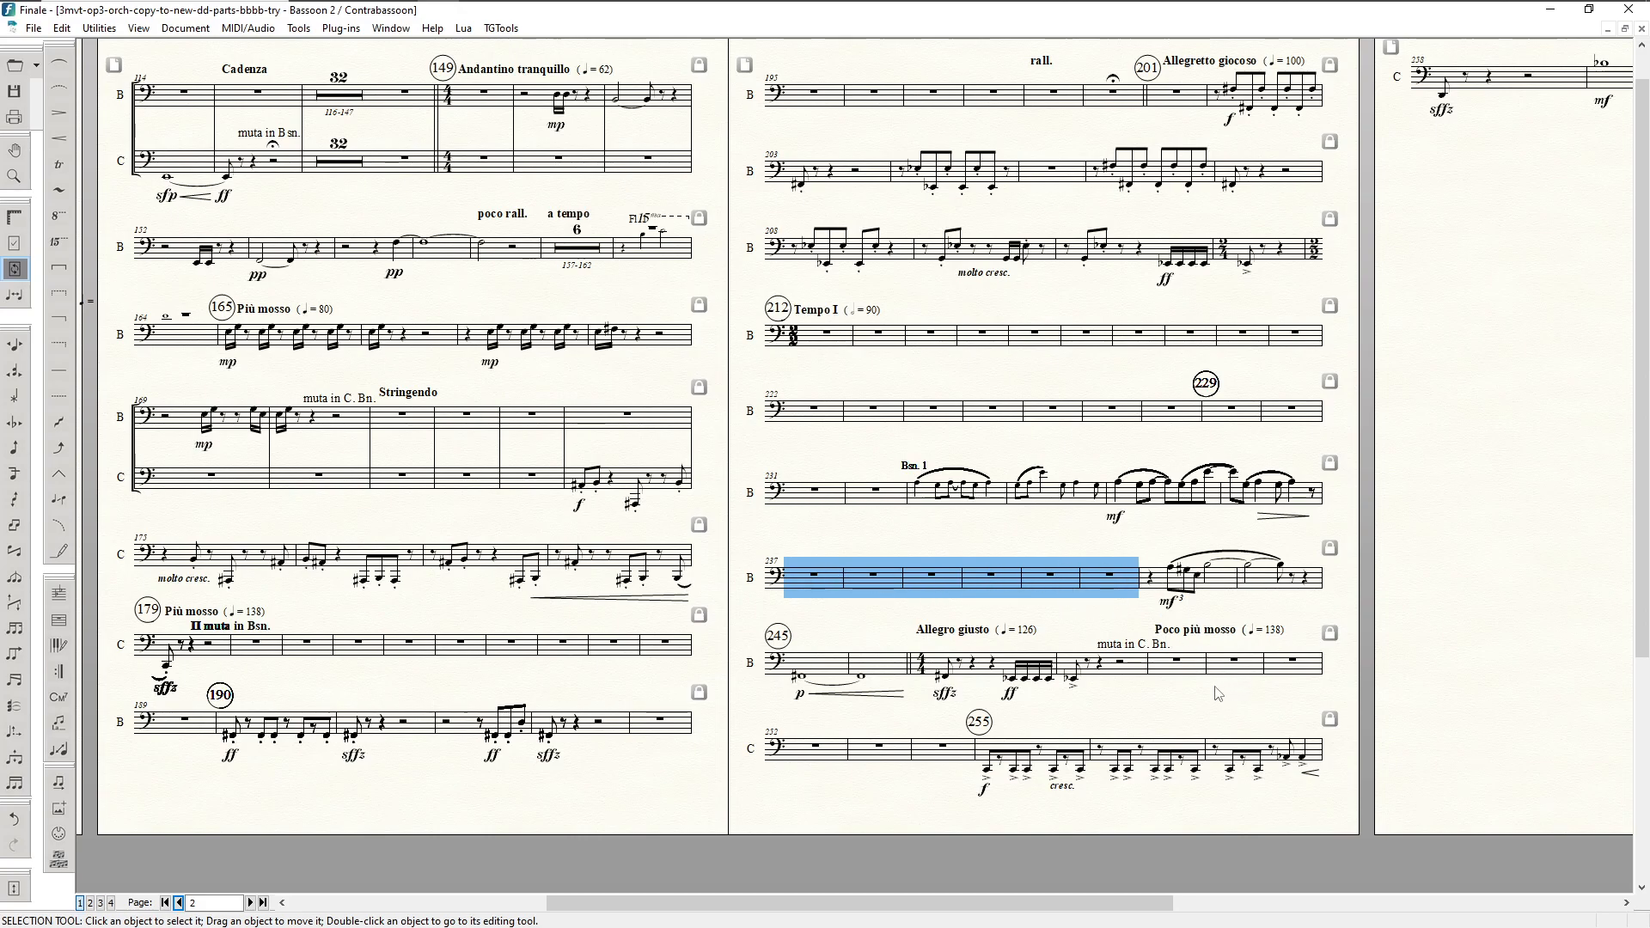
left_click(1185, 670)
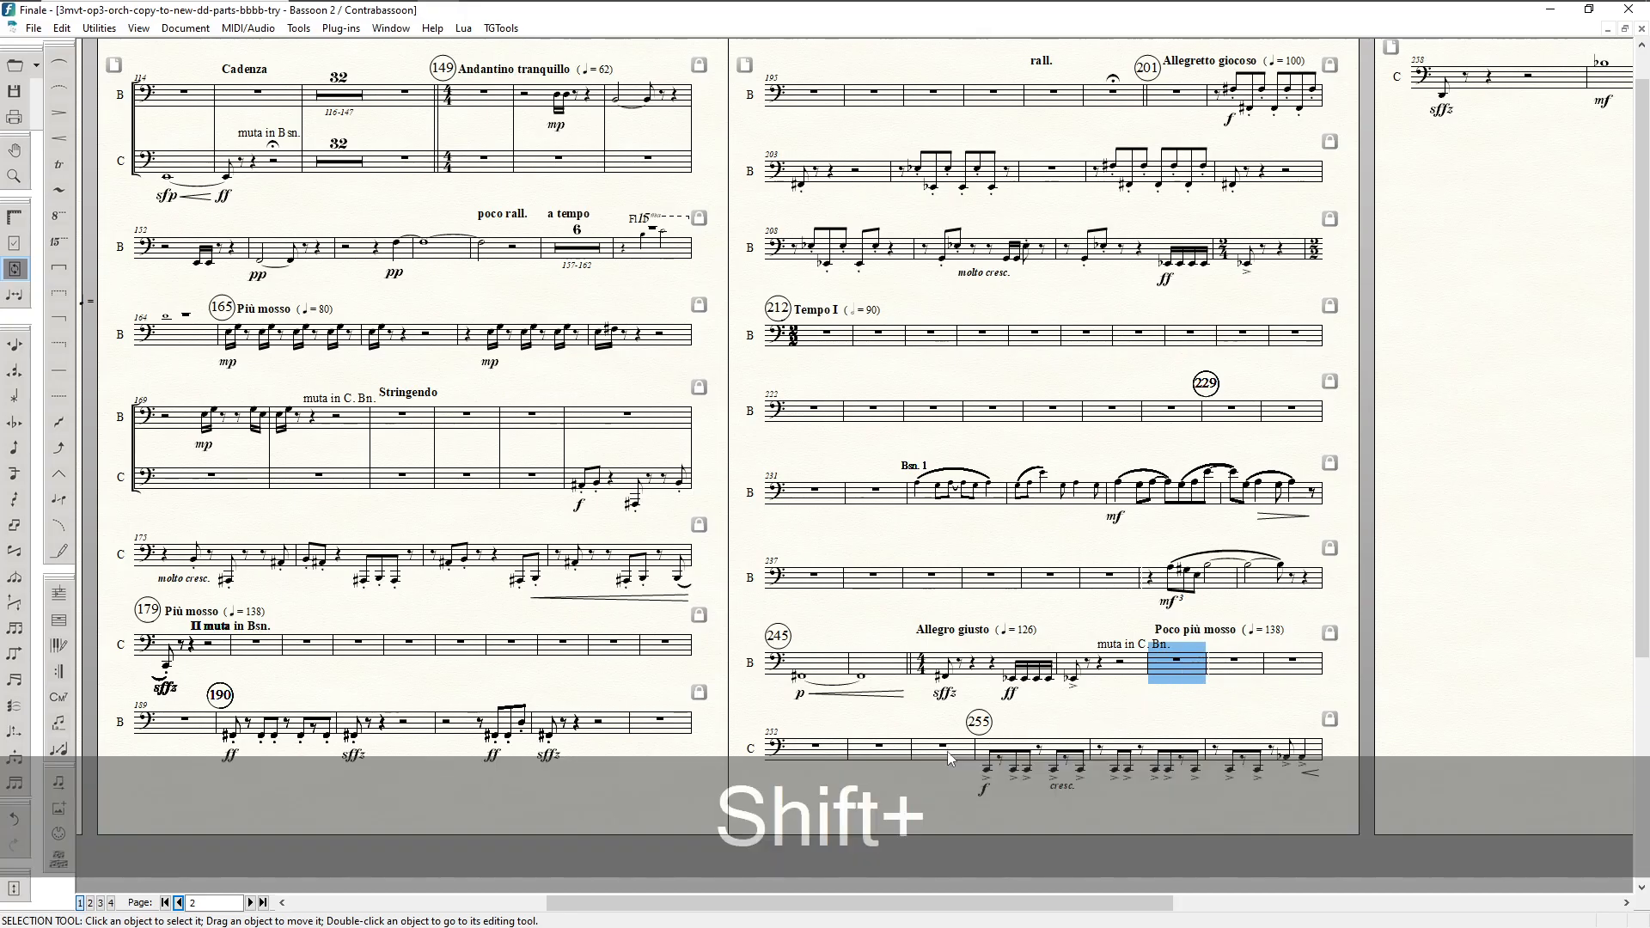
left_click(956, 749, "shift")
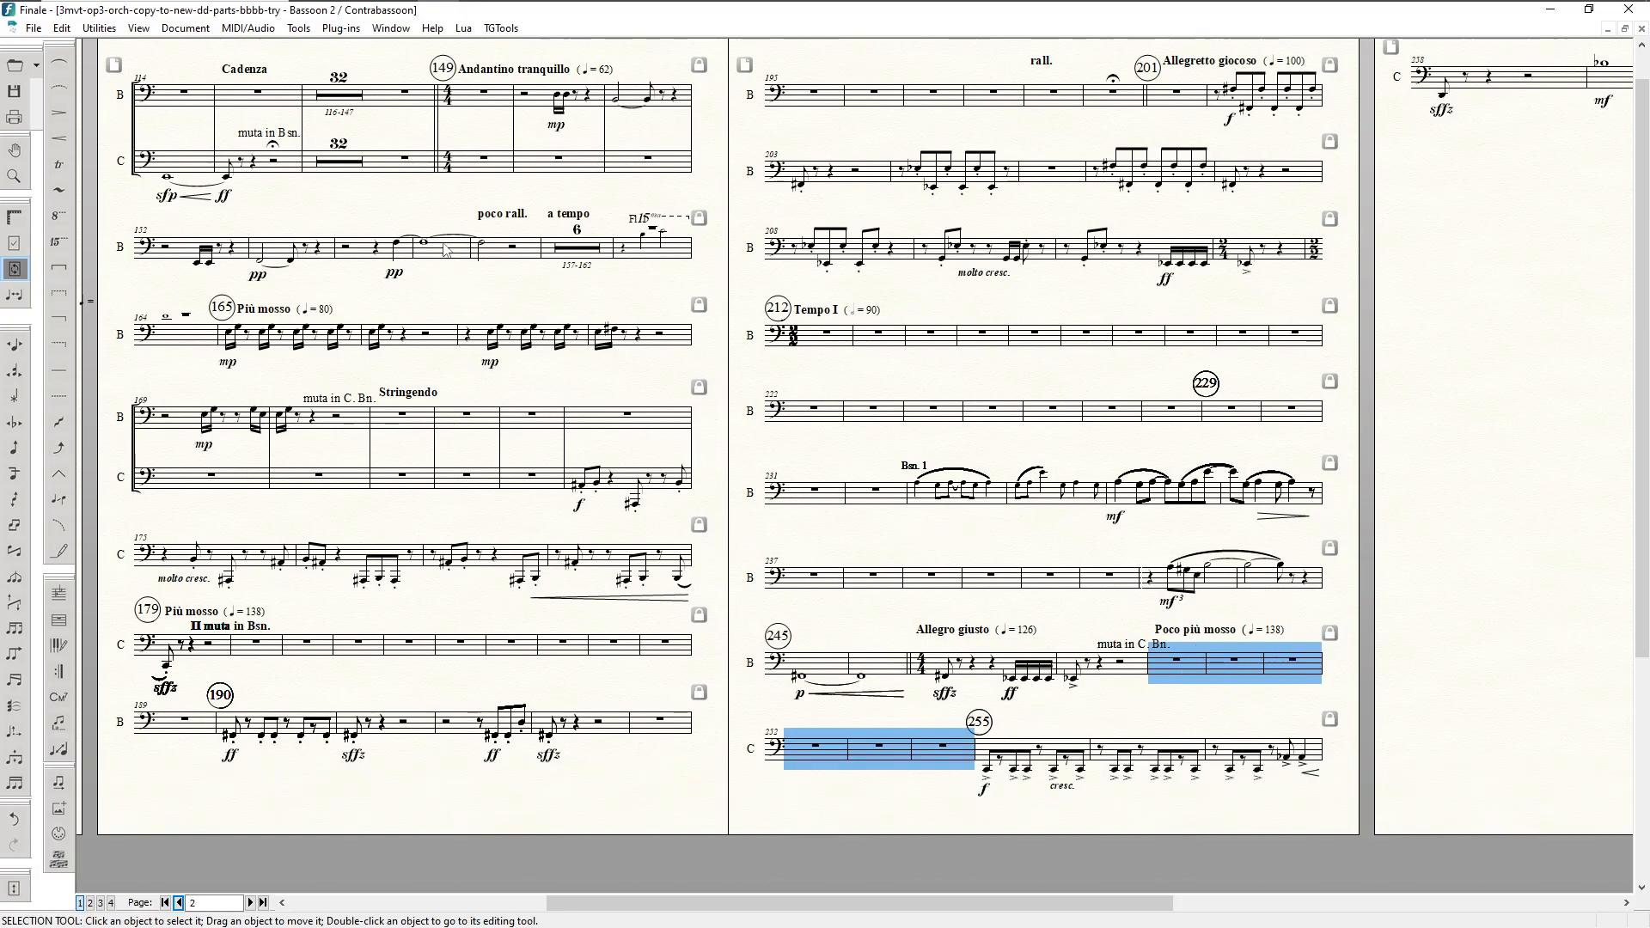
left_click(341, 28)
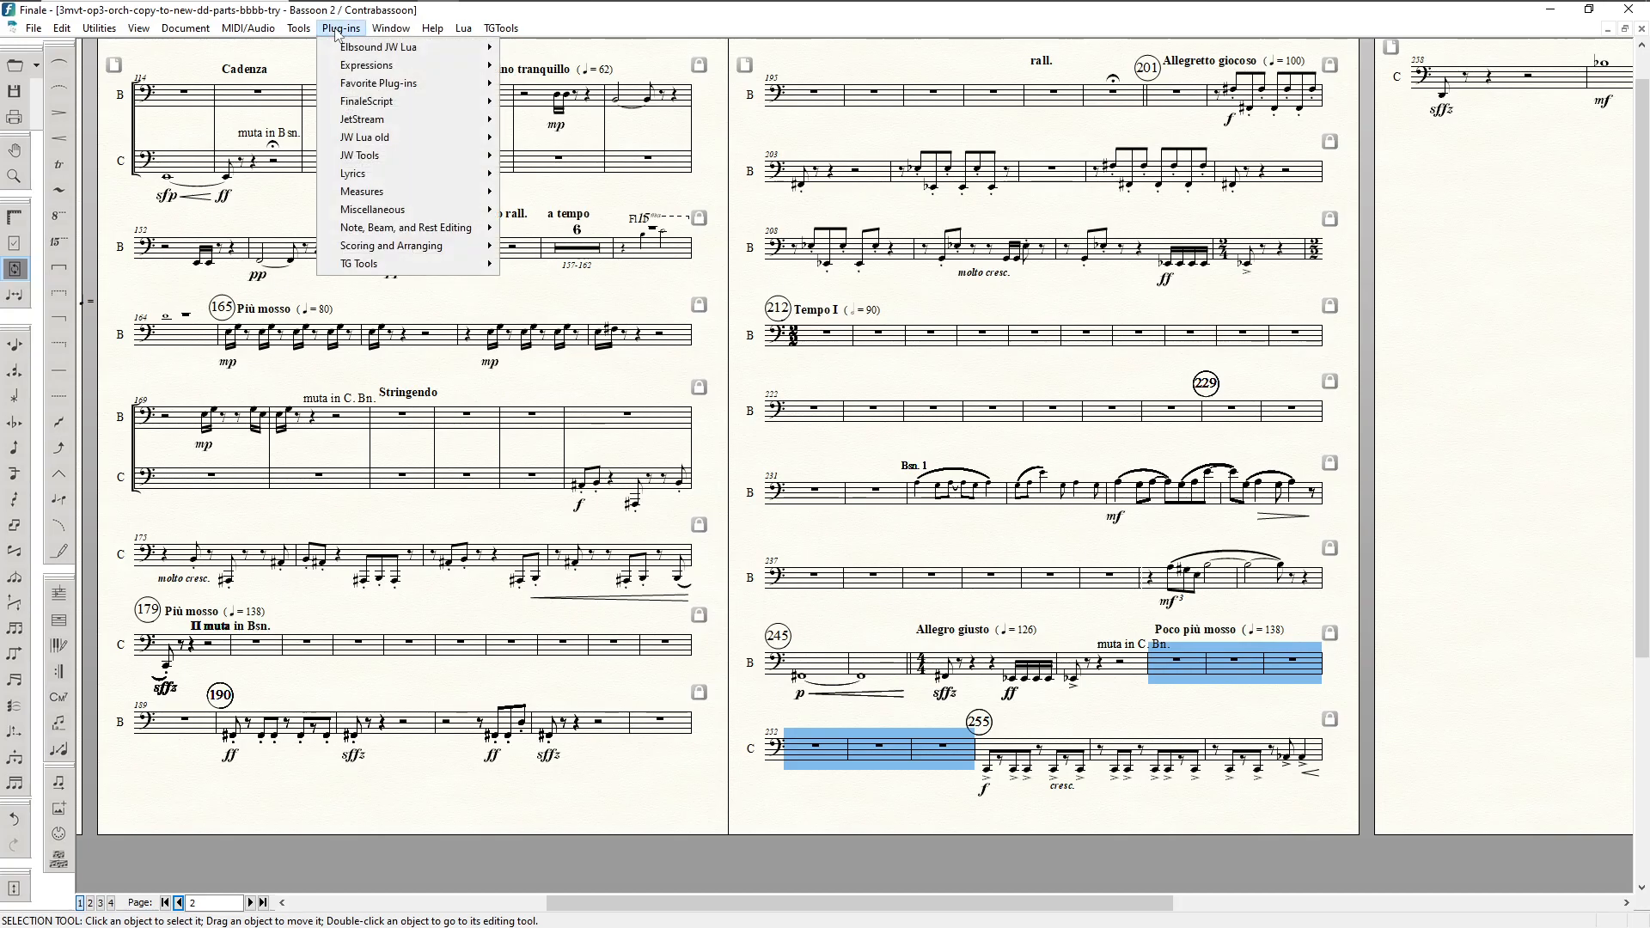
mouse_move(404, 49)
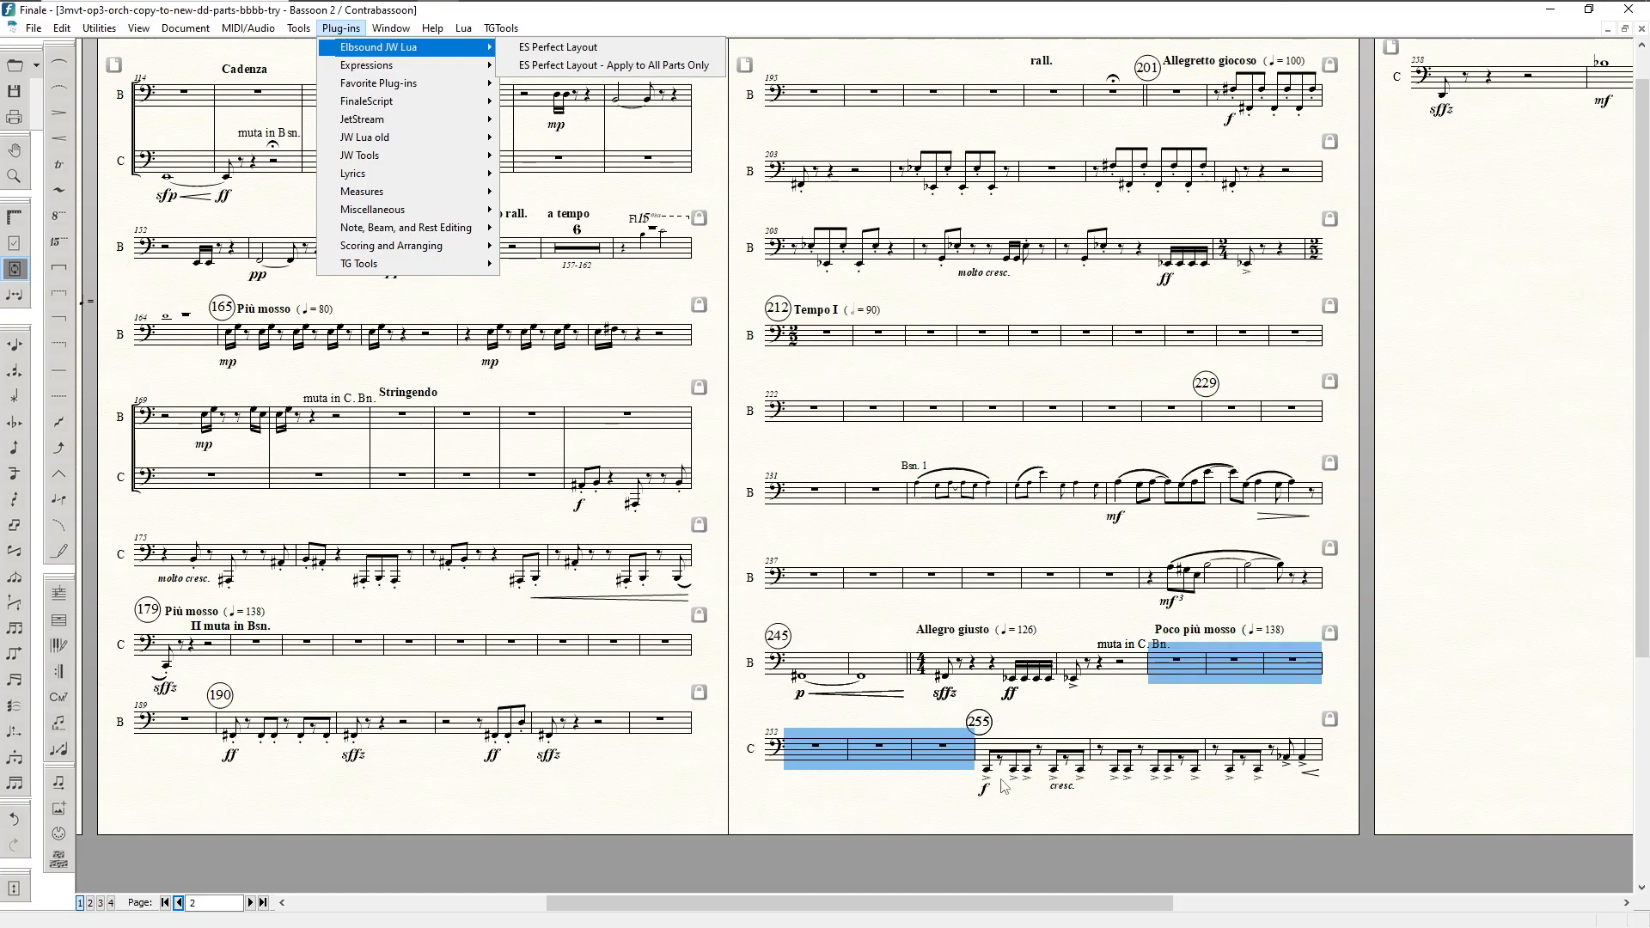
key("shift")
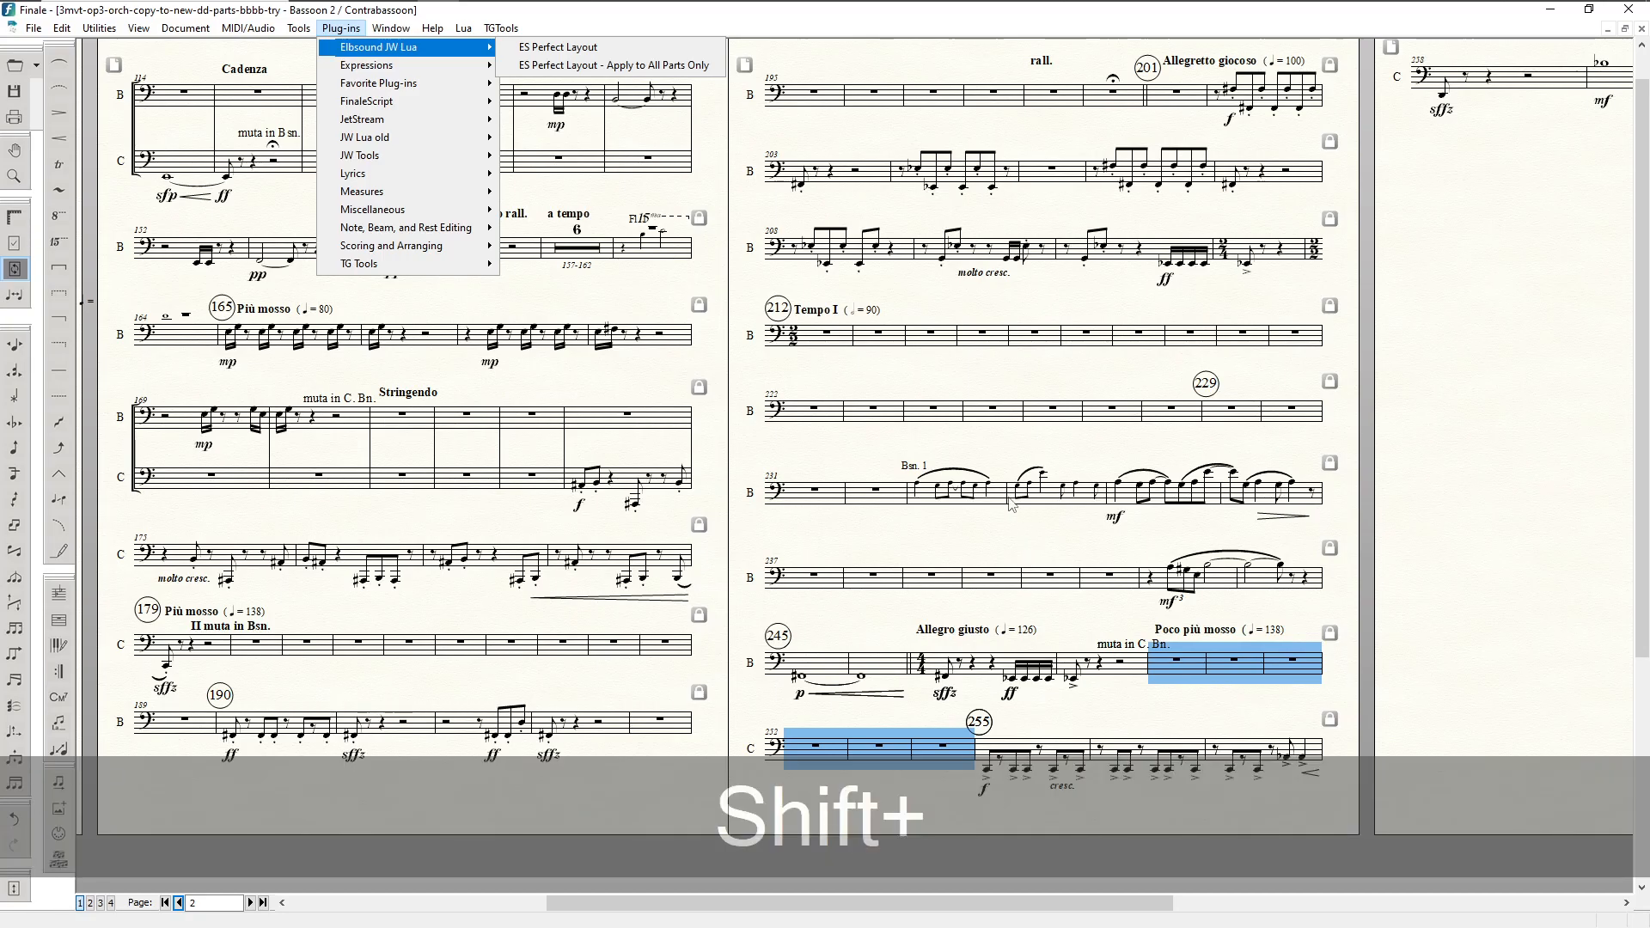
left_click(1282, 308)
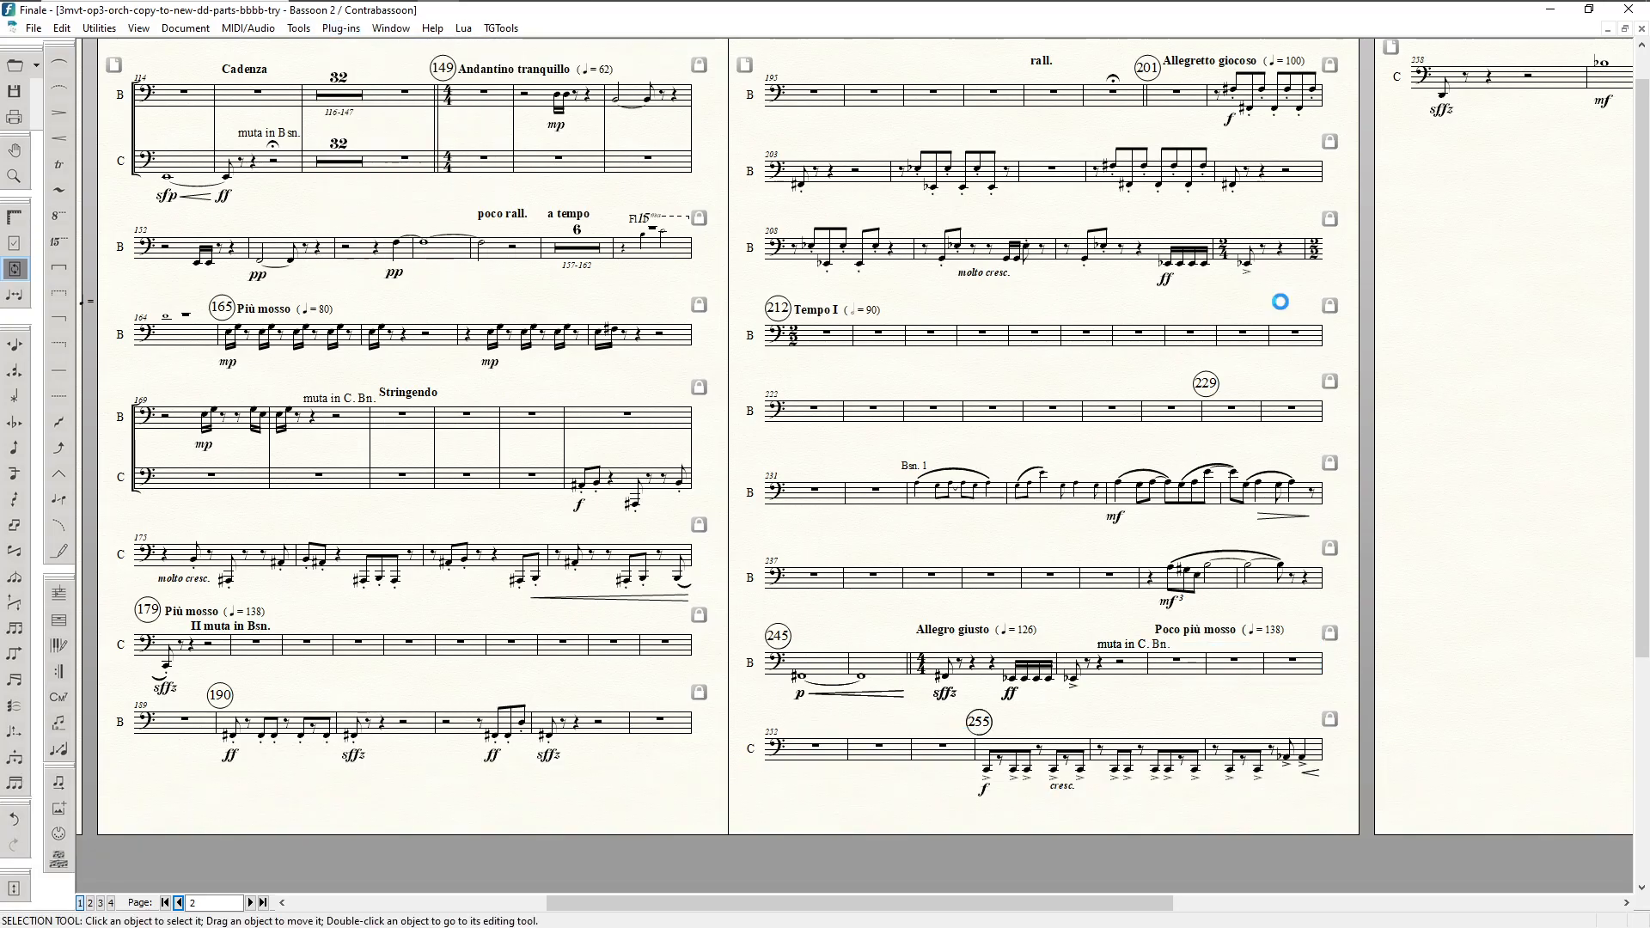
key("shift")
scroll(1367, 313, "right", 3)
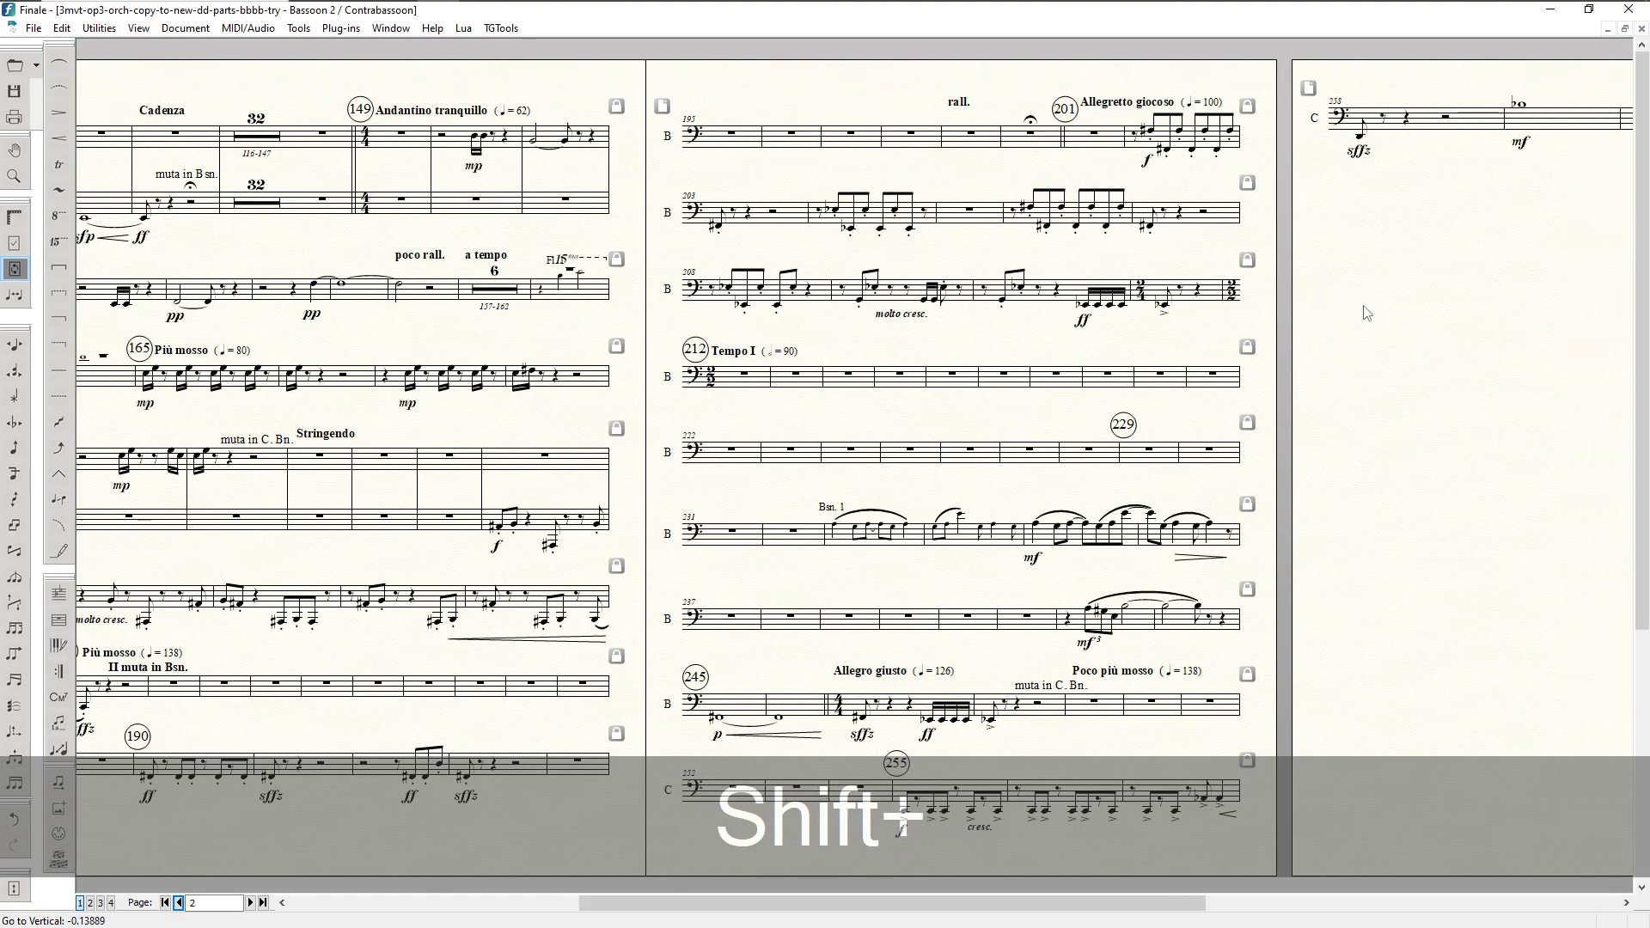
scroll(1344, 294, "left", 4)
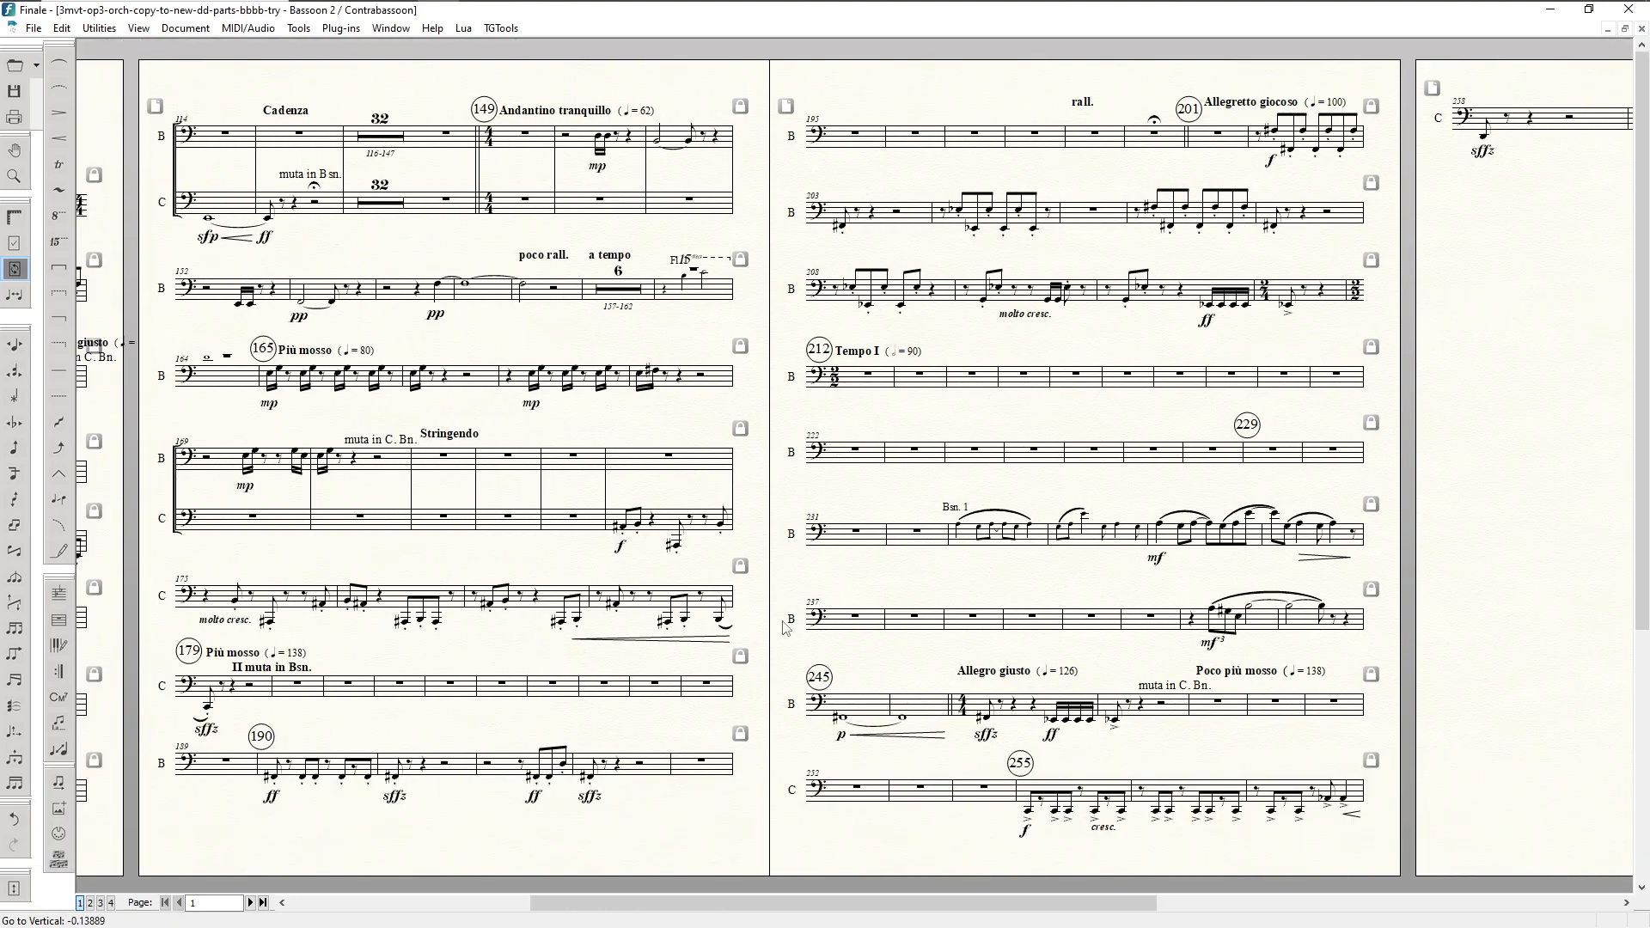
left_click(694, 767)
key("shift")
left_click(1096, 141, "shift")
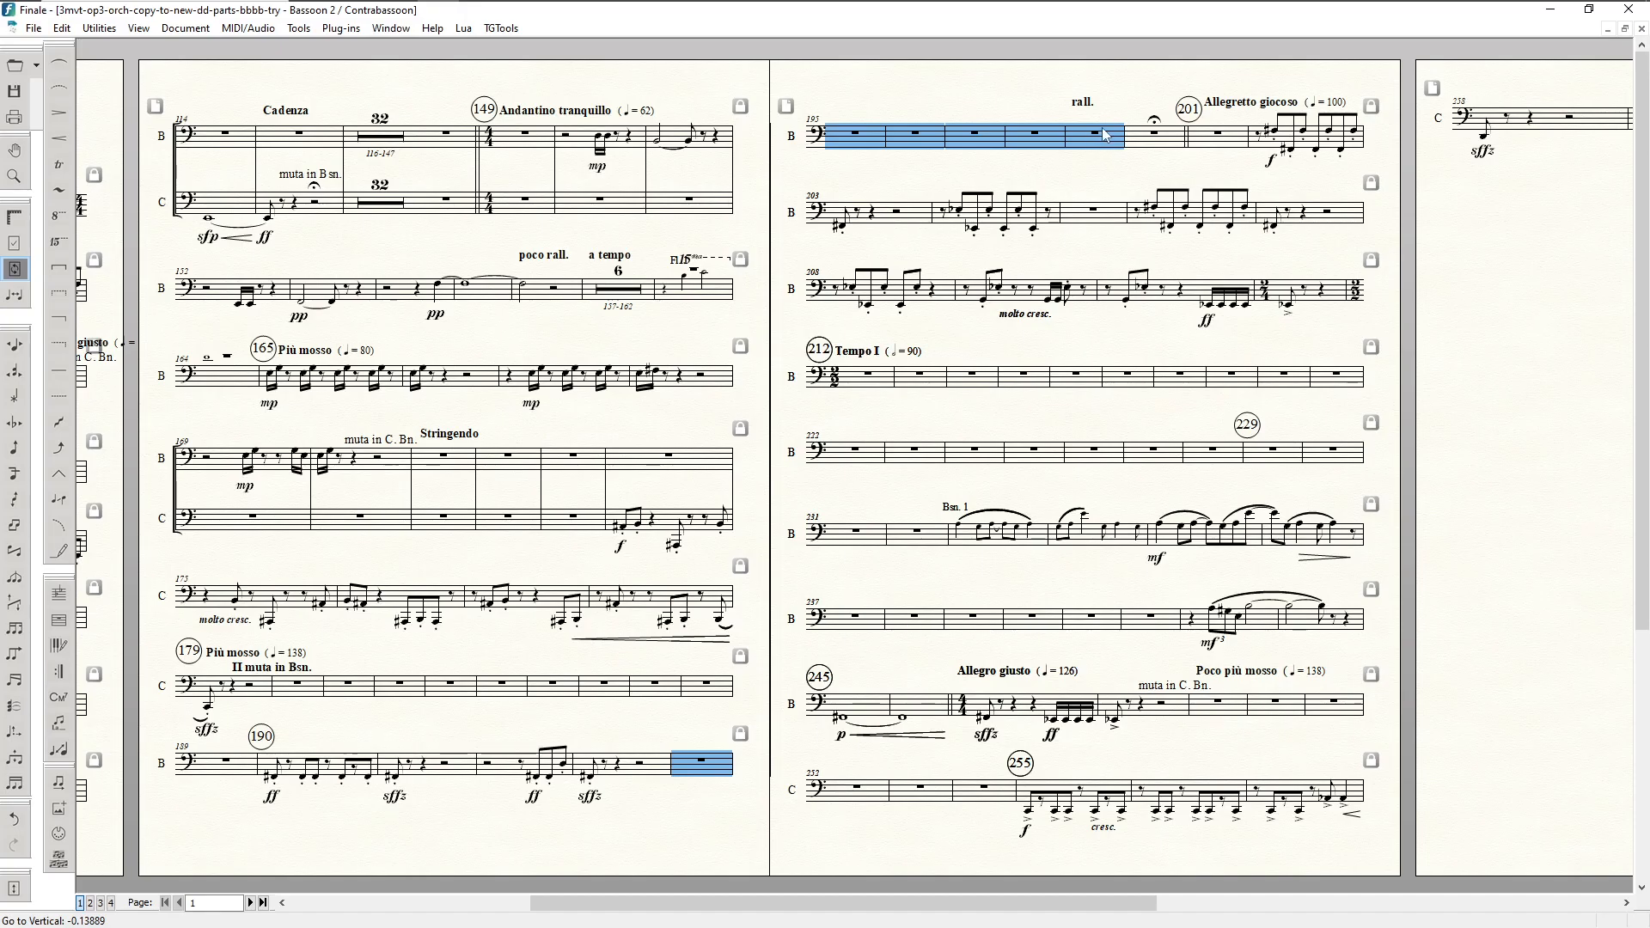
Step: Create multimeasure rests on the contrabassoon staff from measure 180 through 254, combining measures 180–189 and 249–254
left_click(286, 692)
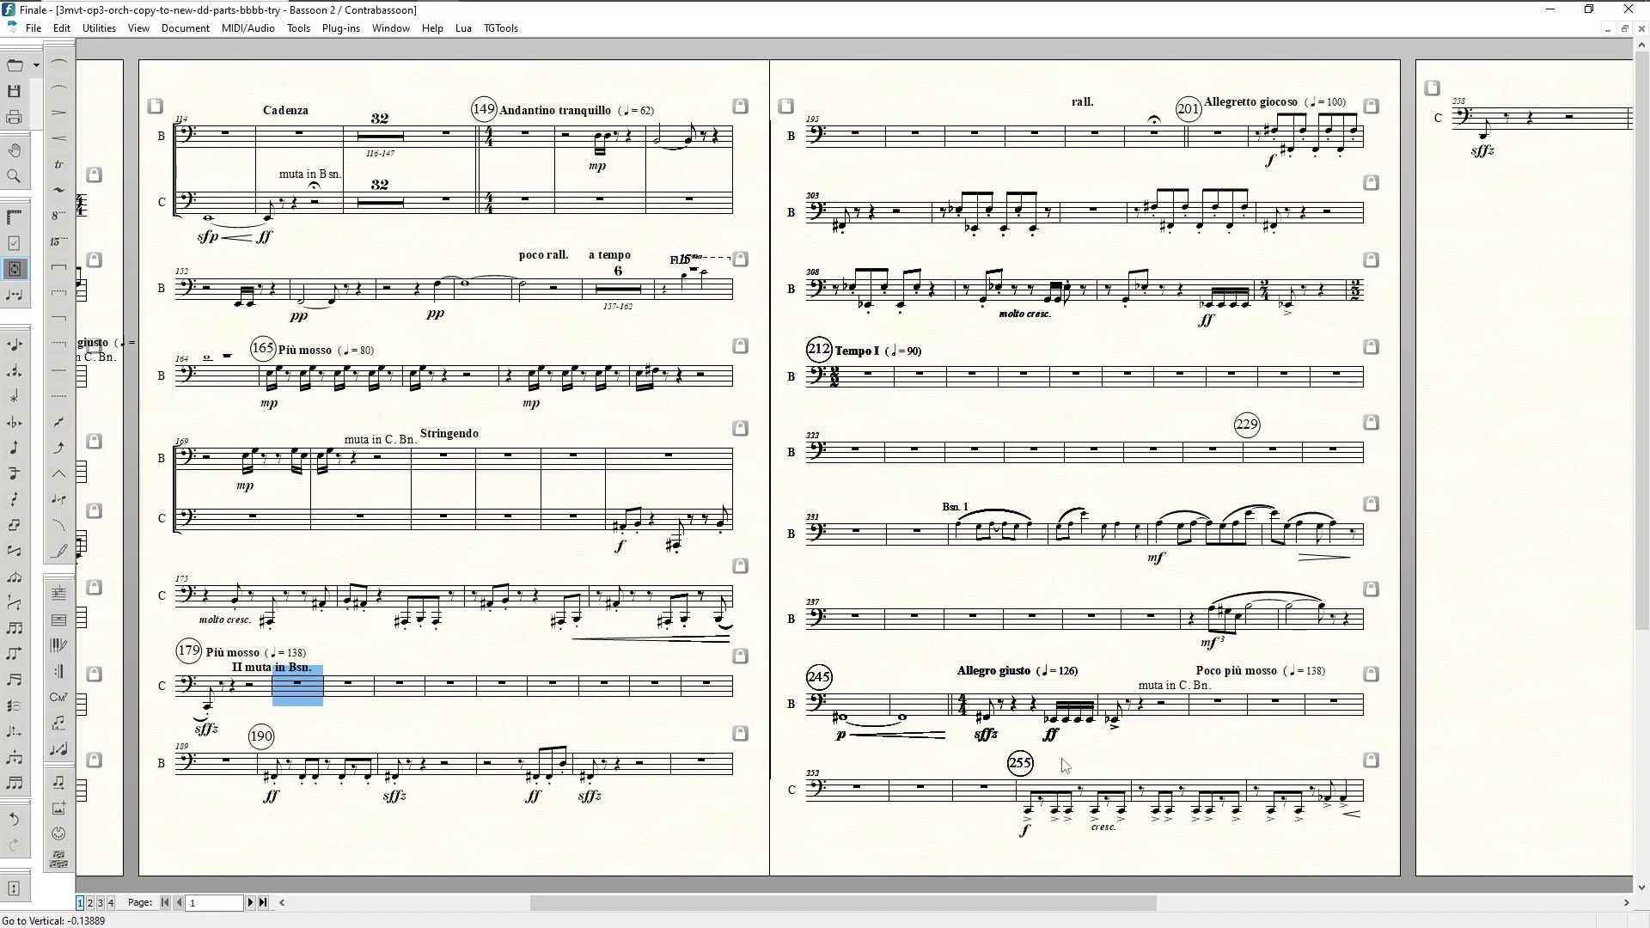
left_click(992, 791, "shift")
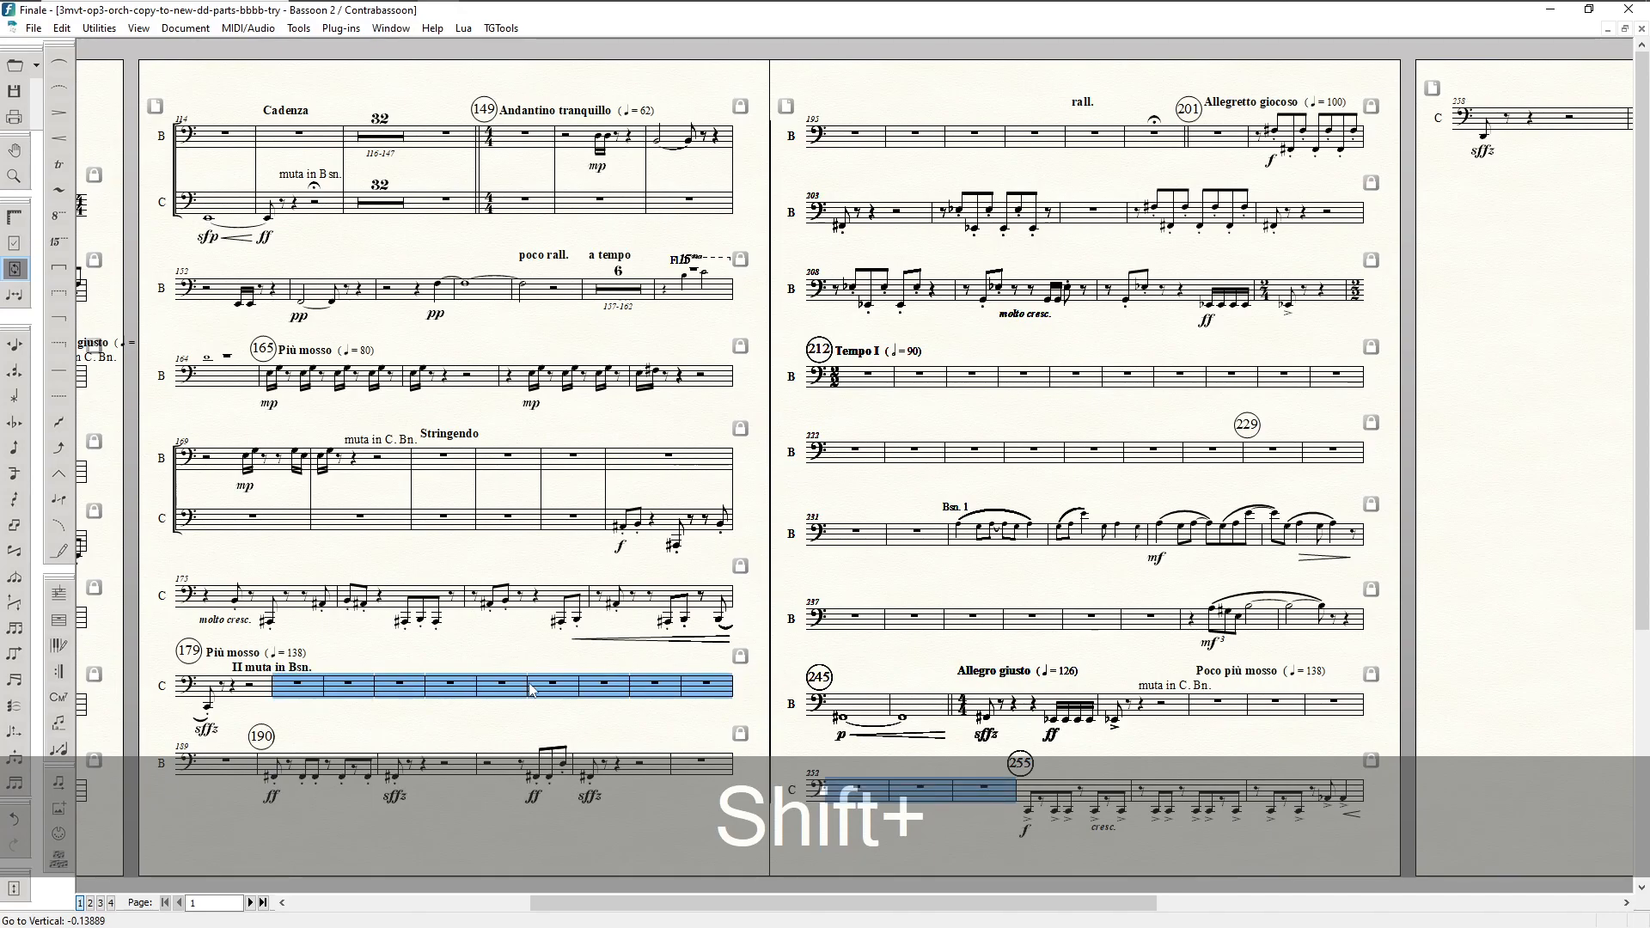
left_click(296, 692)
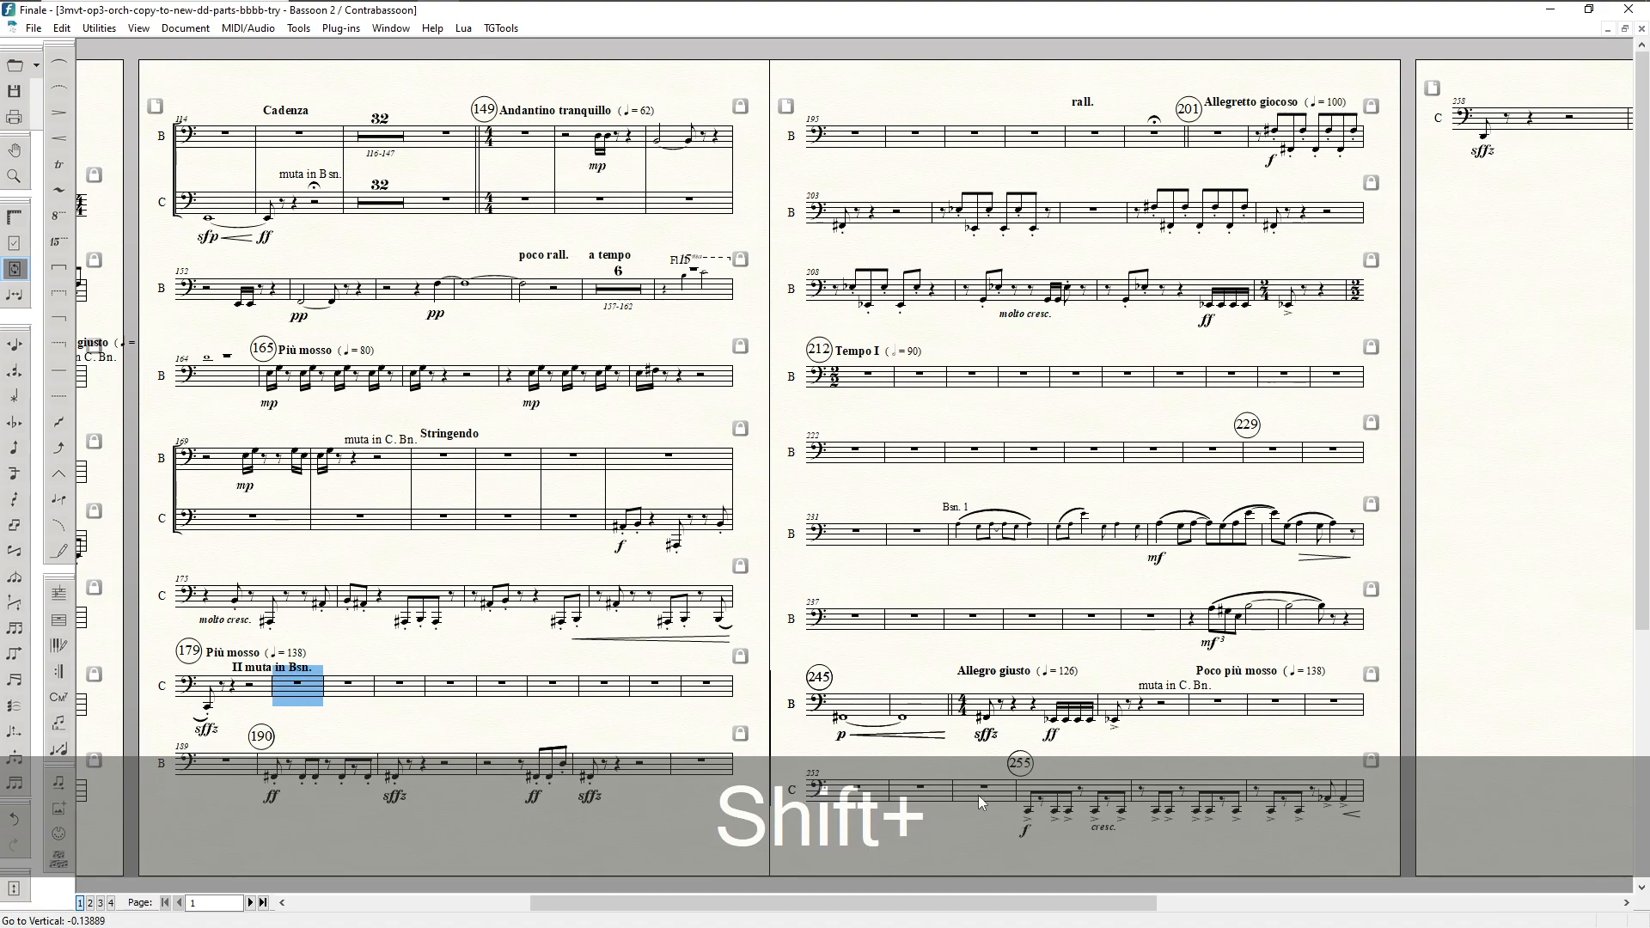
left_click(978, 796, "shift")
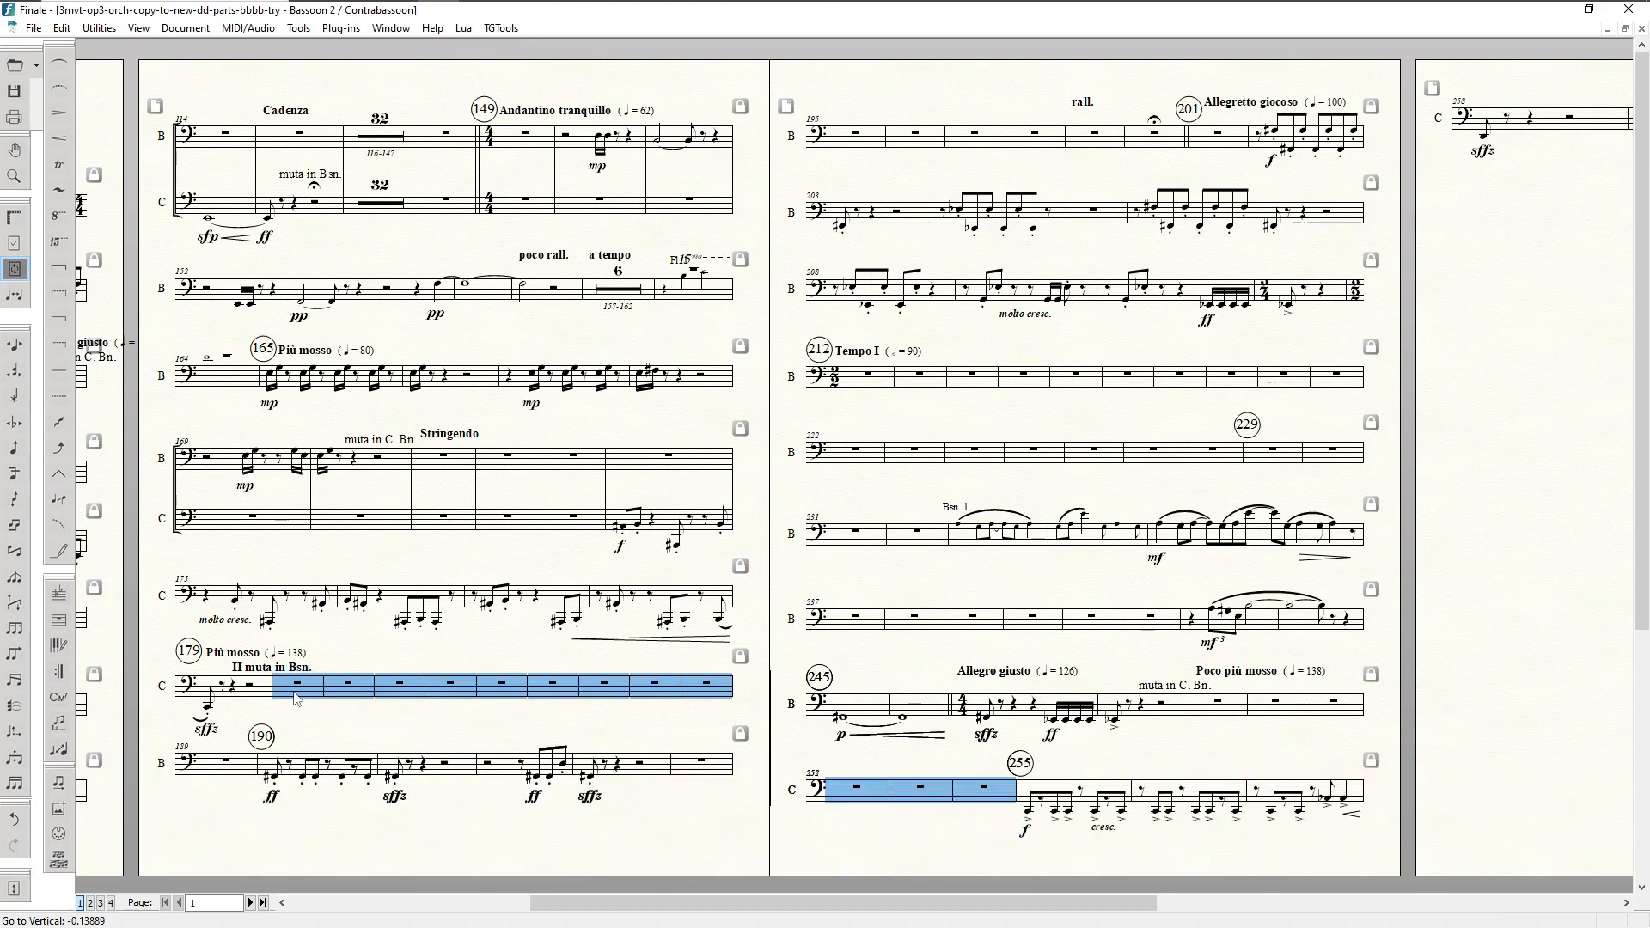
right_click(297, 698)
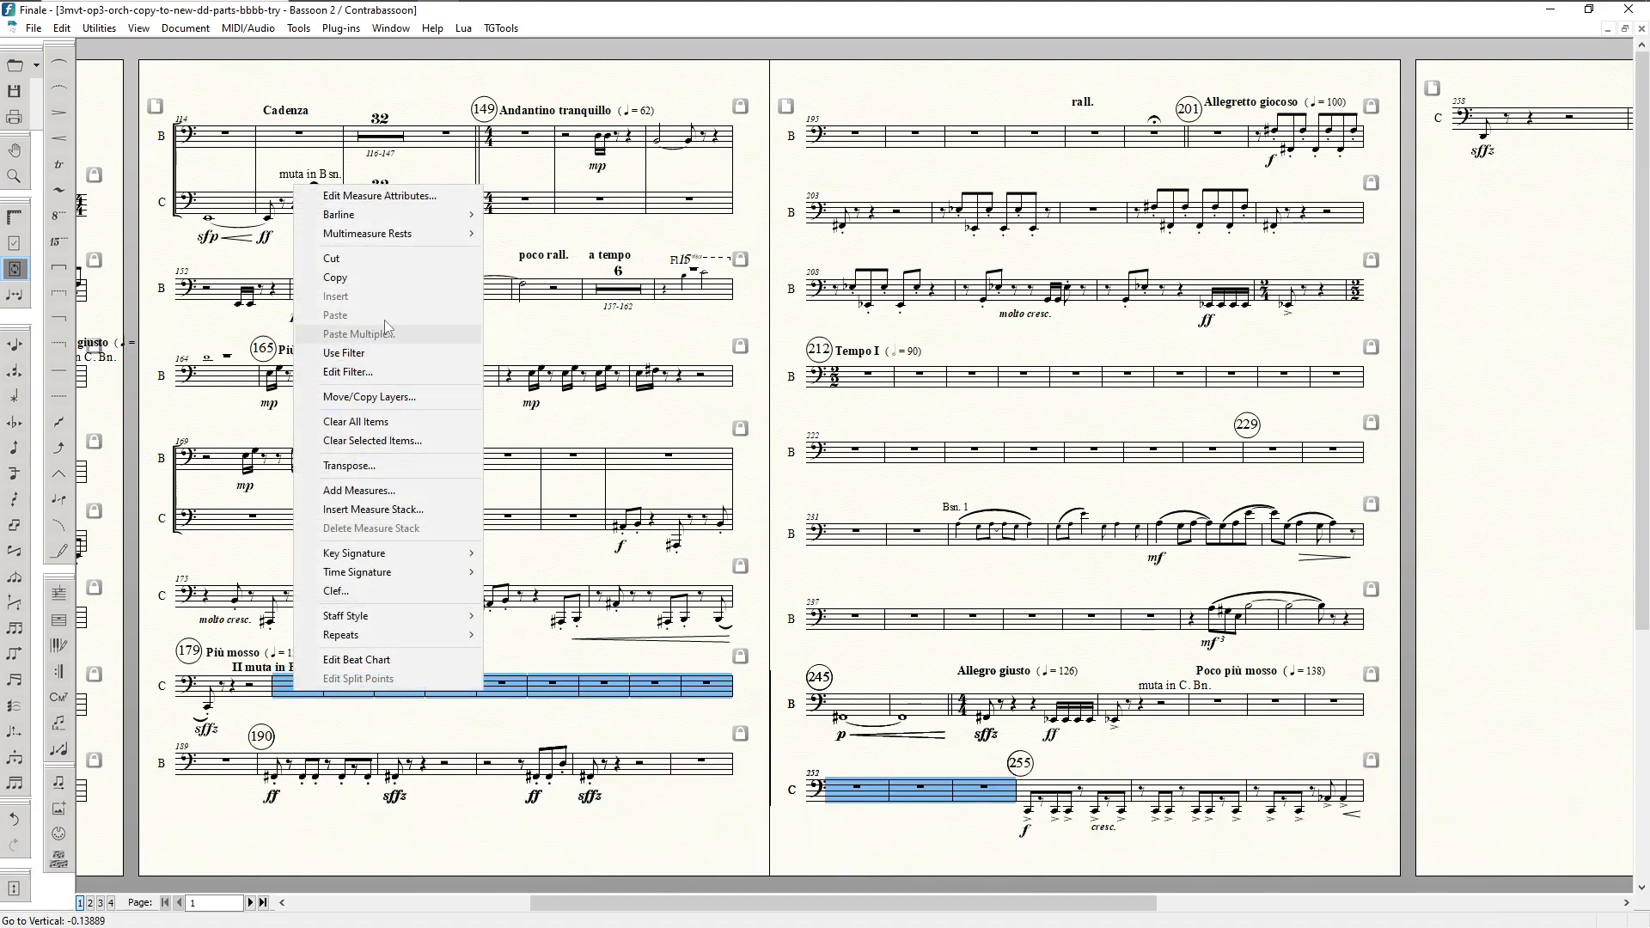
mouse_move(474, 237)
left_click(526, 233)
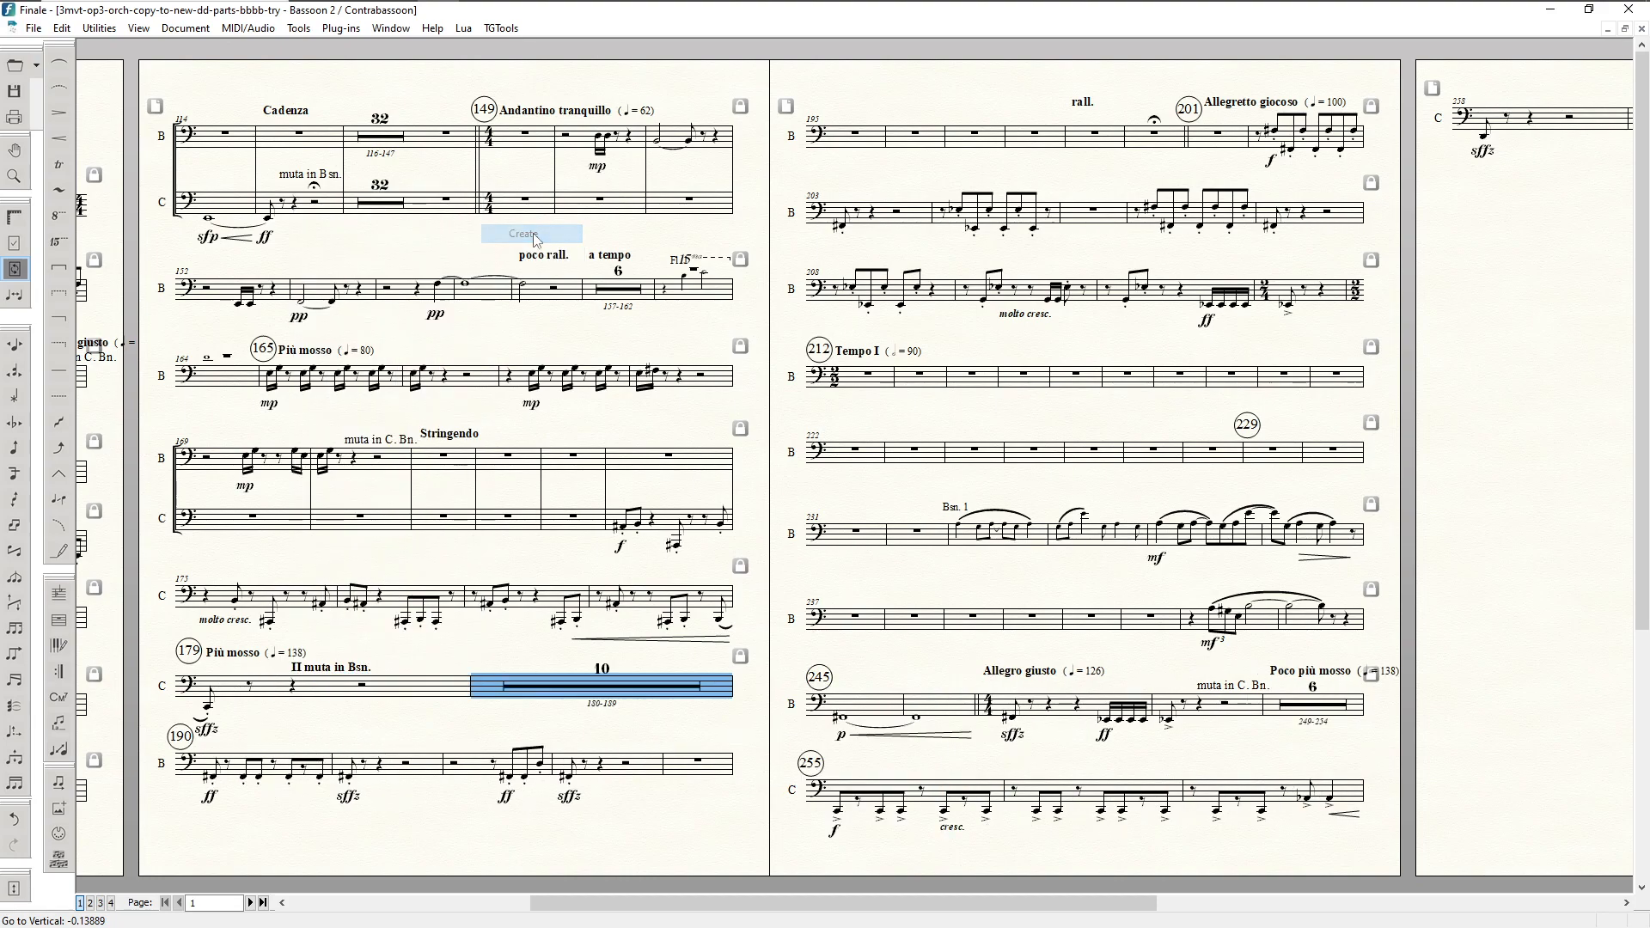
Step: Try to create multimeasure rests on the bassoon staff from measure 194 through measure 245
left_click(705, 770)
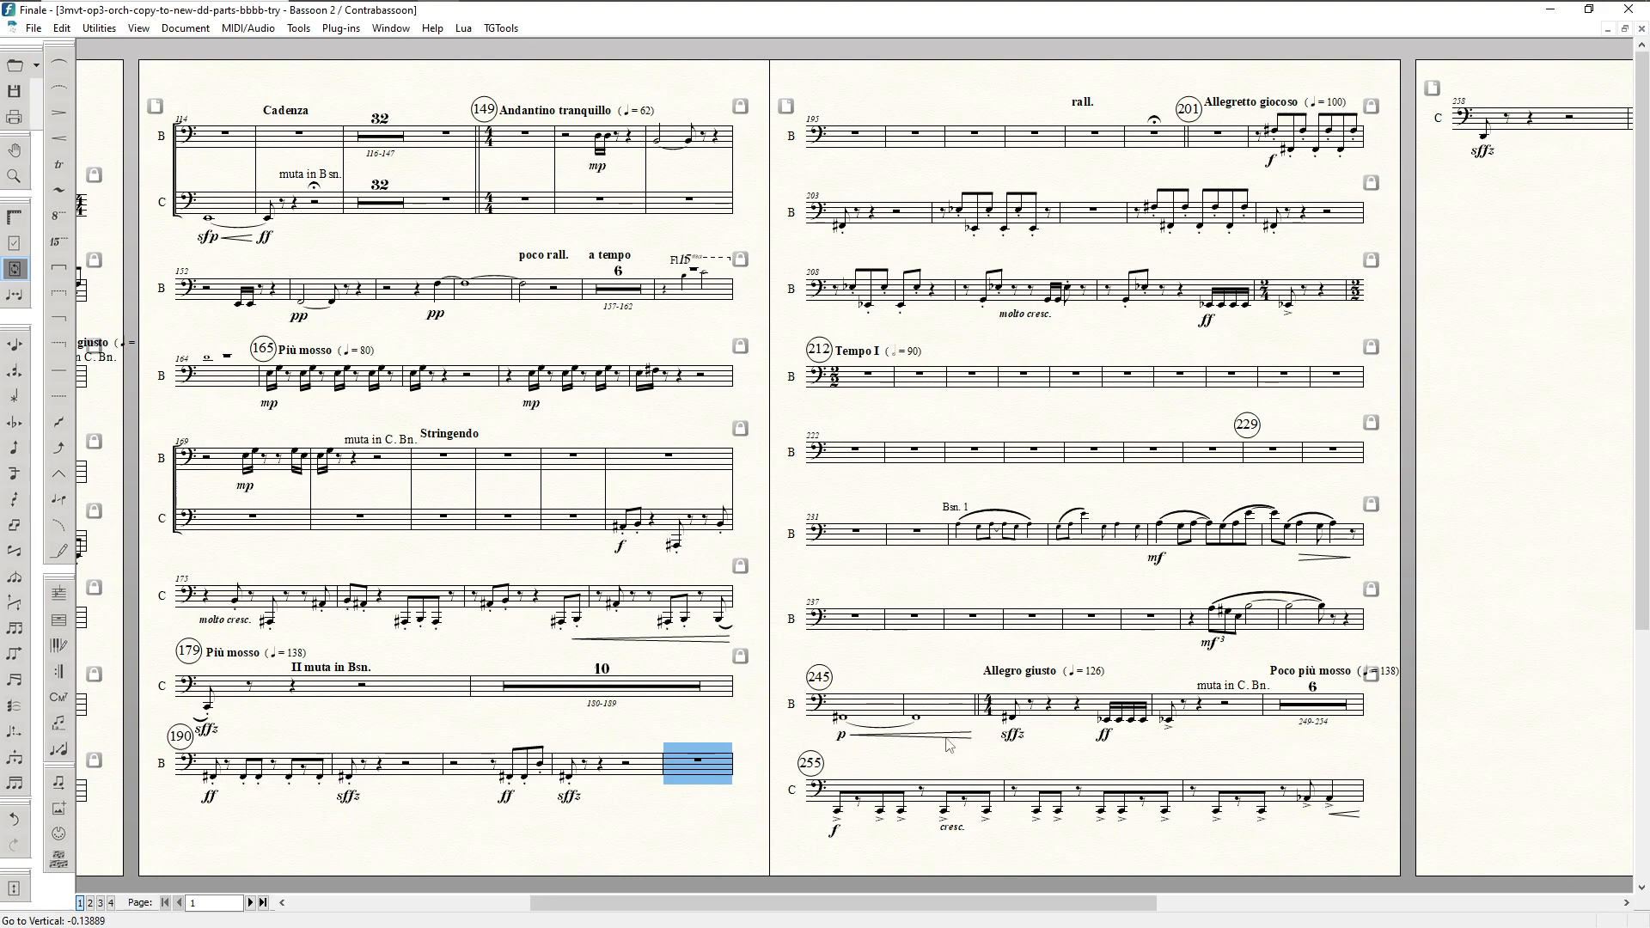
left_click(869, 713, "shift")
right_click(869, 713)
mouse_move(1033, 240)
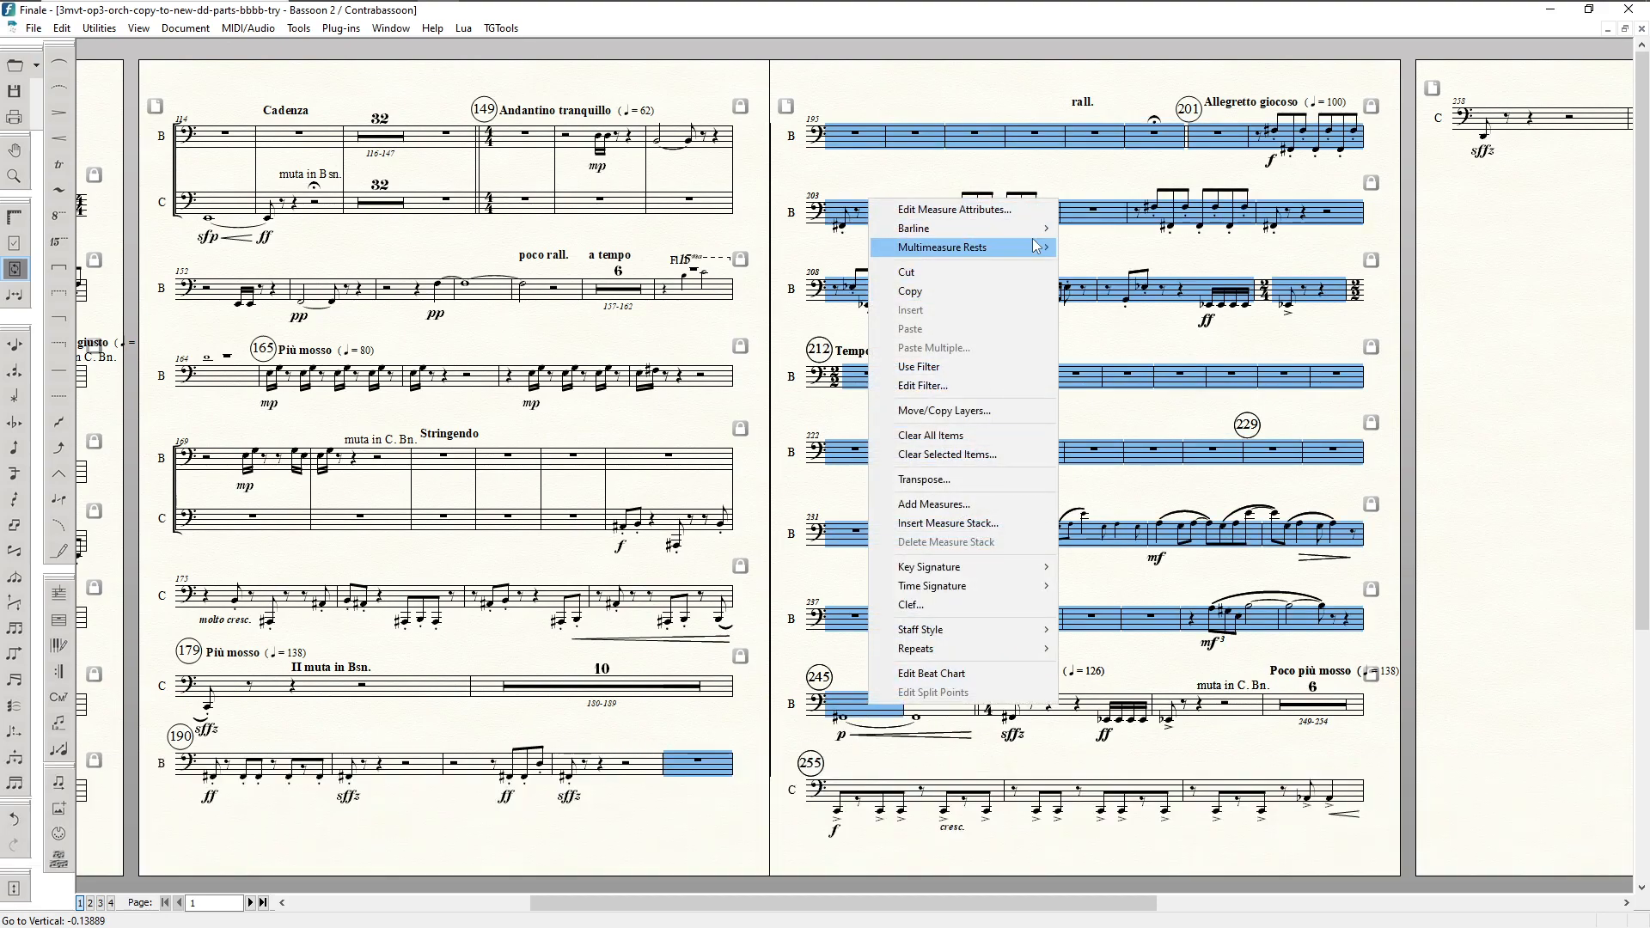
left_click(1085, 253)
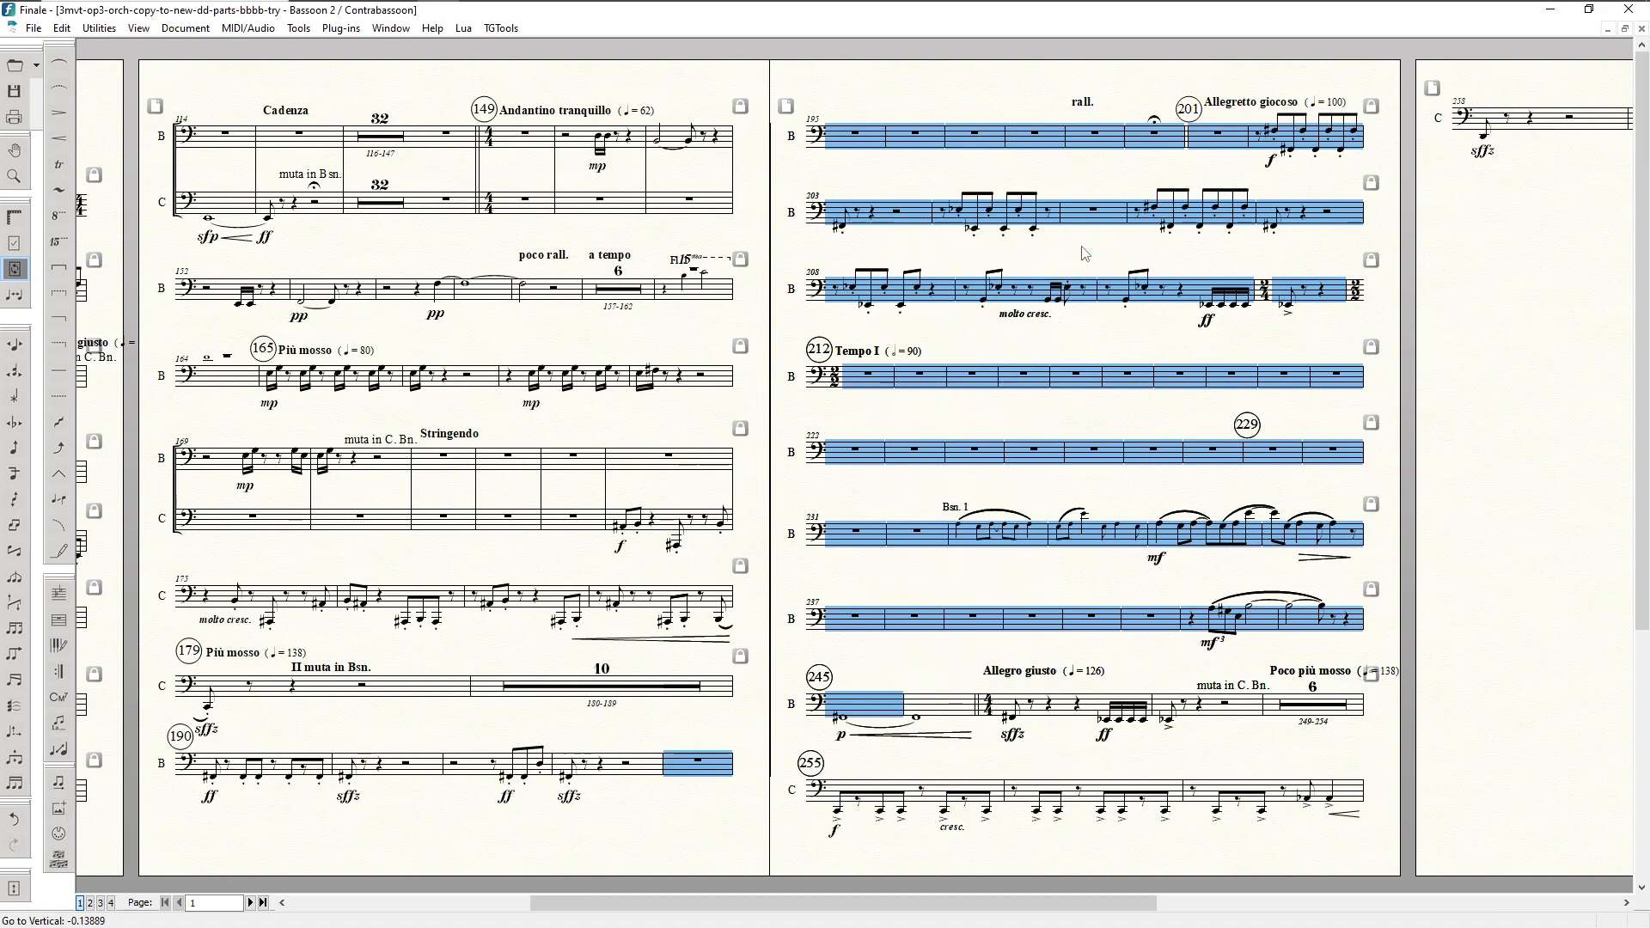
Step: Try to create a multimeasure rest over only the bassoon's empty measures 194–199
left_click(698, 760)
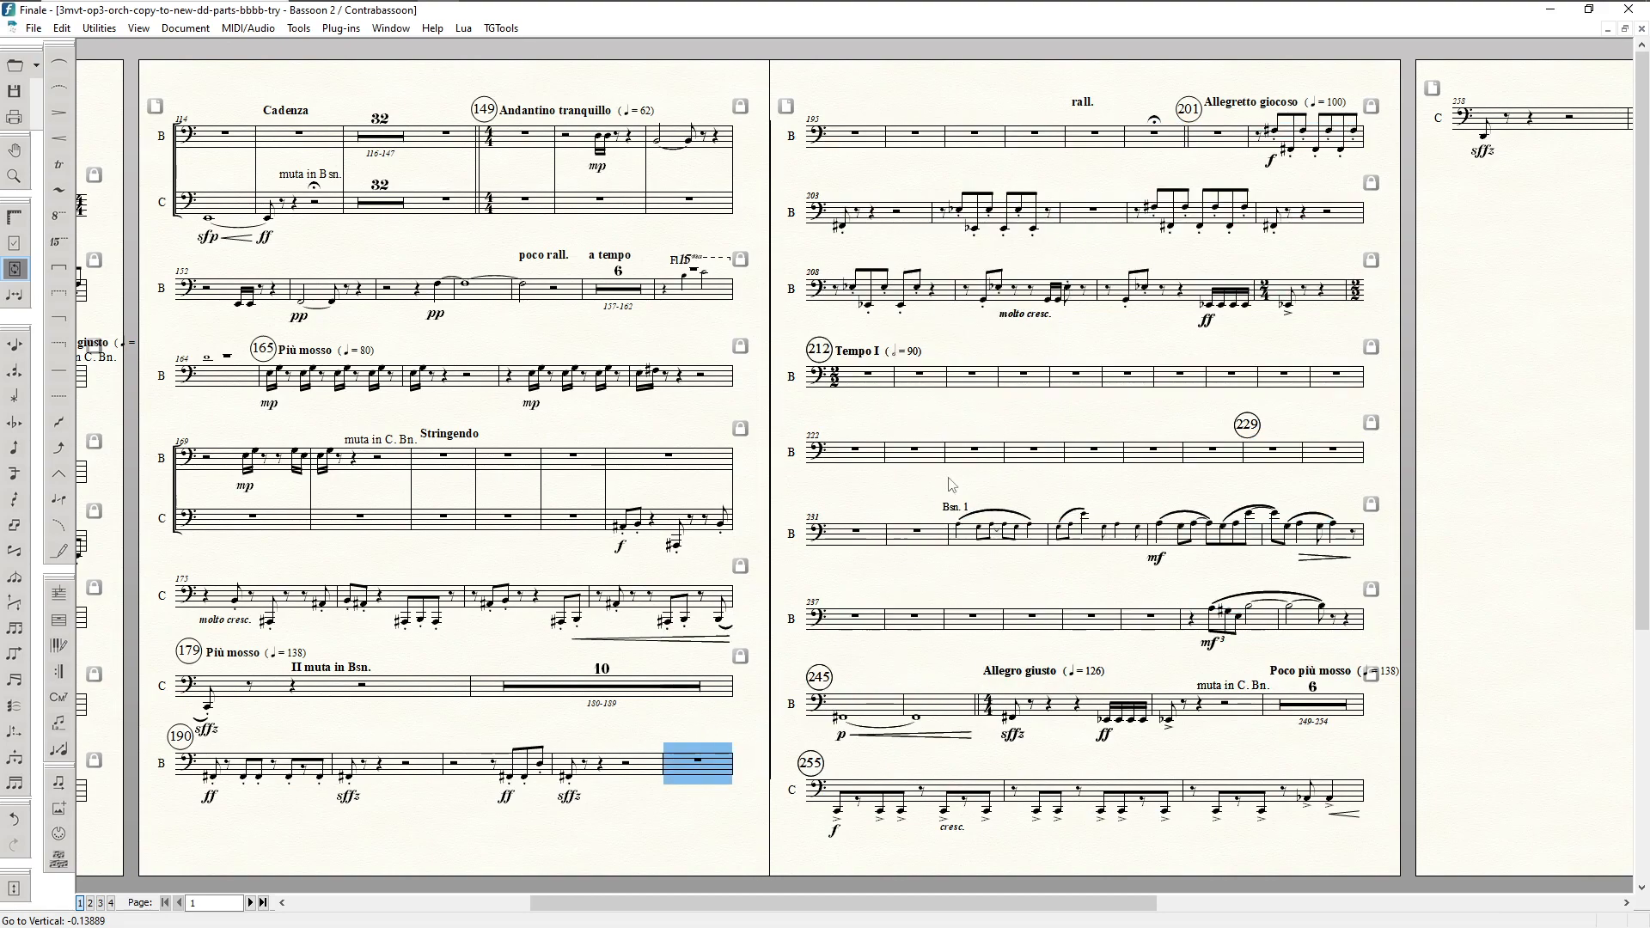
left_click(1109, 137, "shift")
right_click(1102, 133)
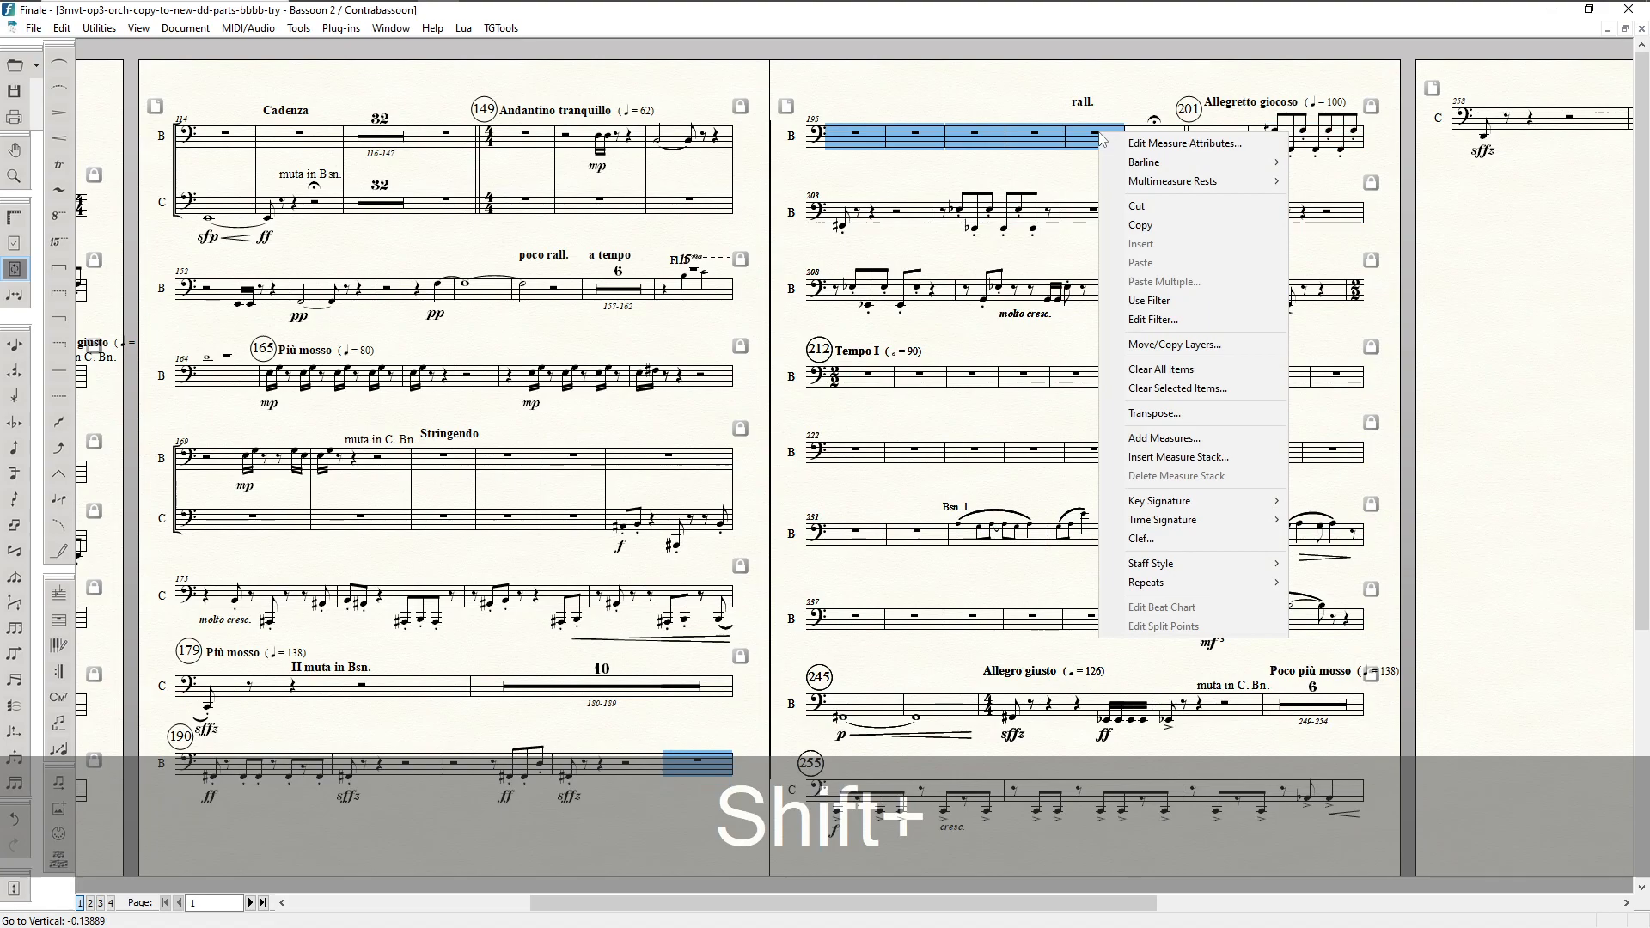
mouse_move(1188, 181)
left_click(1345, 180)
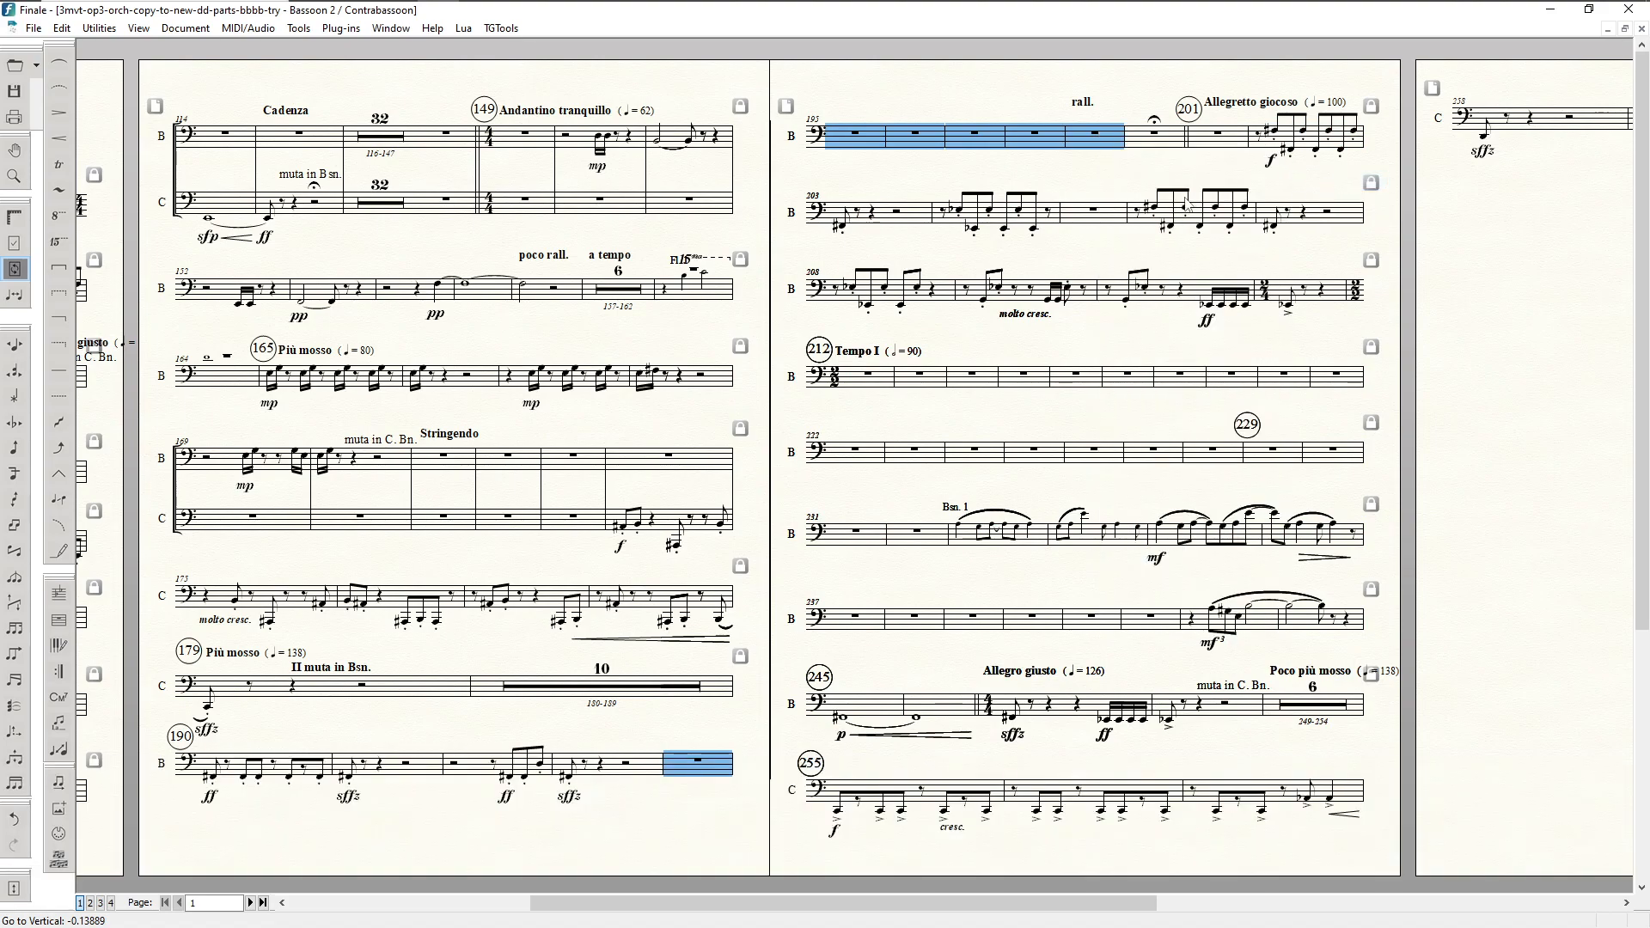
left_click(852, 187)
left_click(693, 758)
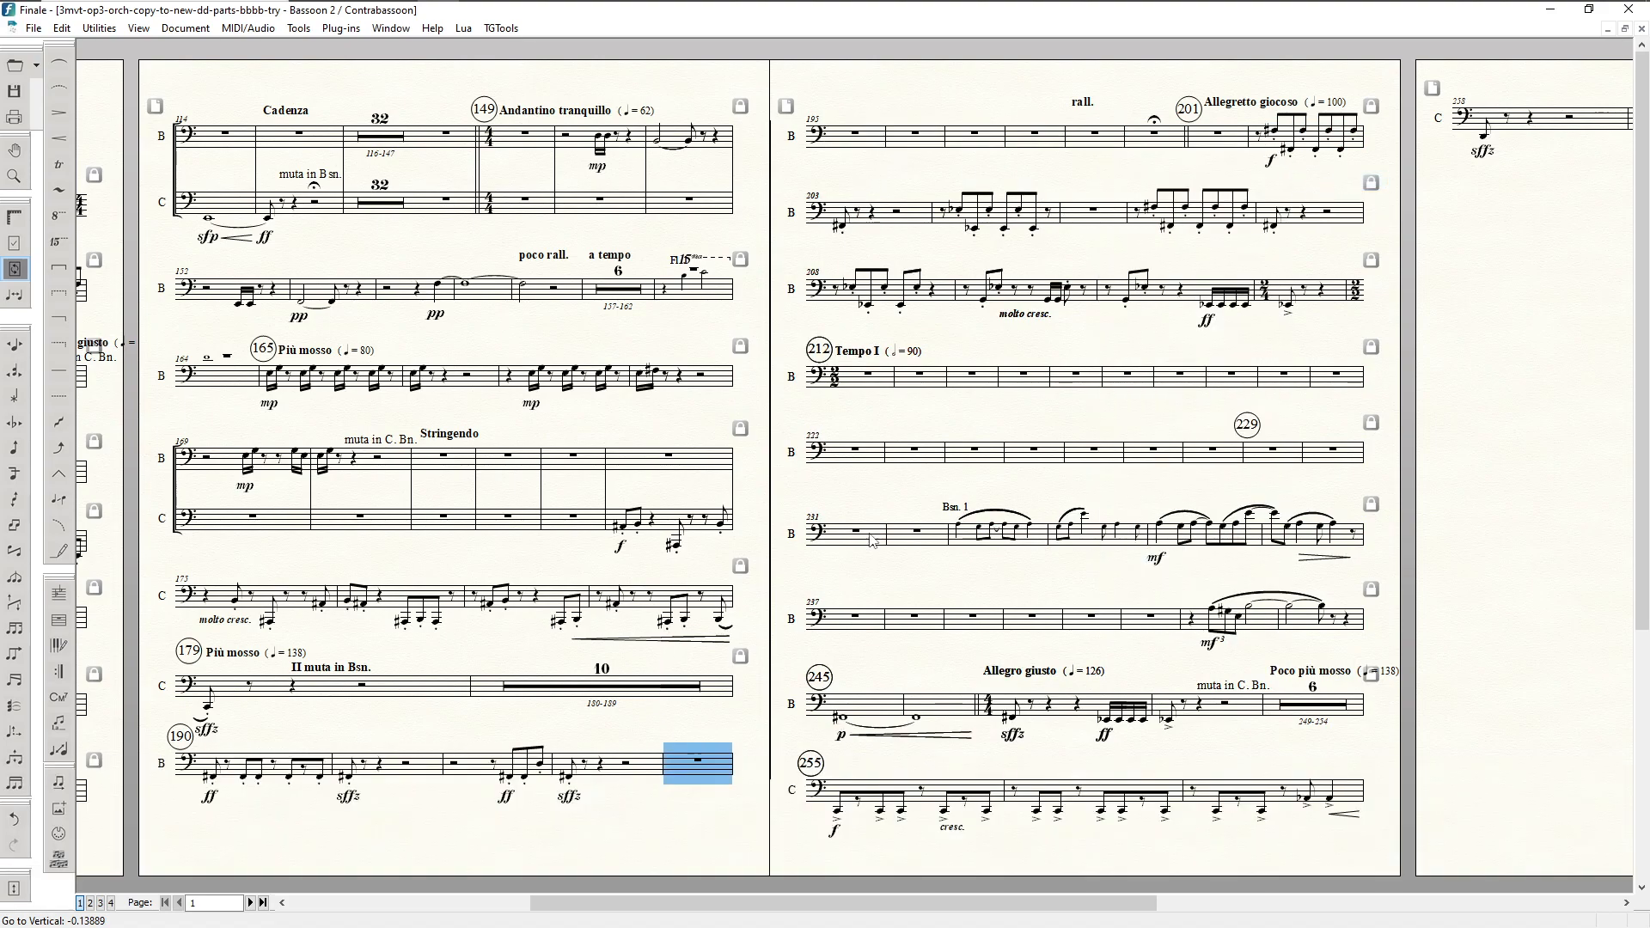
Step: Try twice to create a multimeasure rest over the bassoon's empty measures 194–198
left_click(1050, 141, "shift")
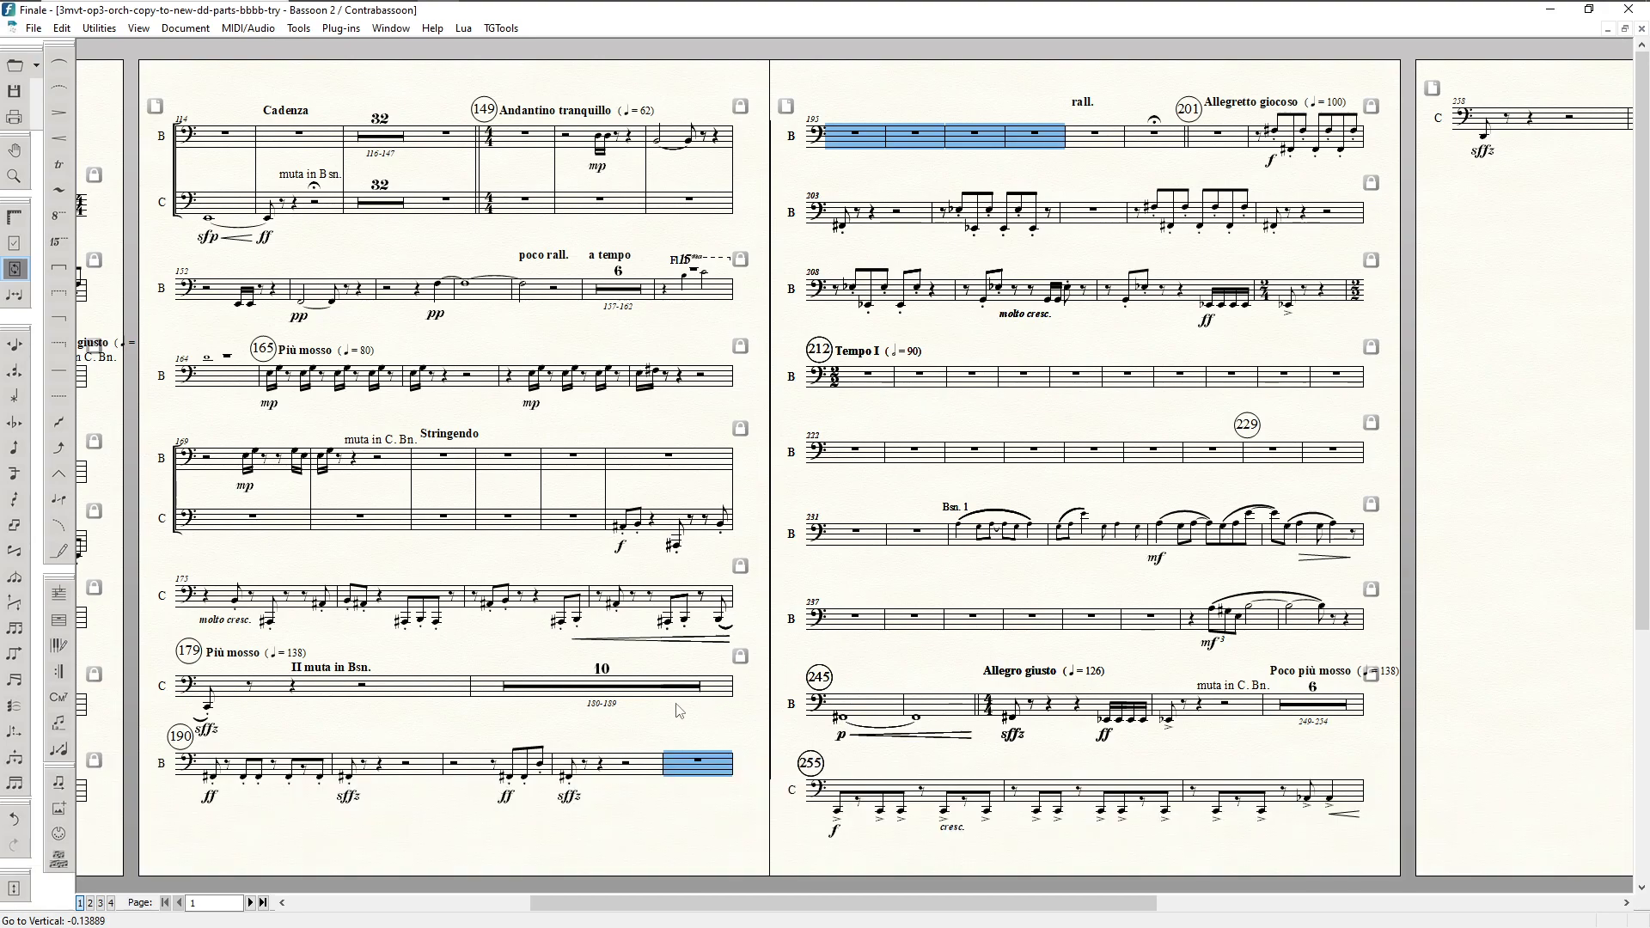
right_click(696, 764)
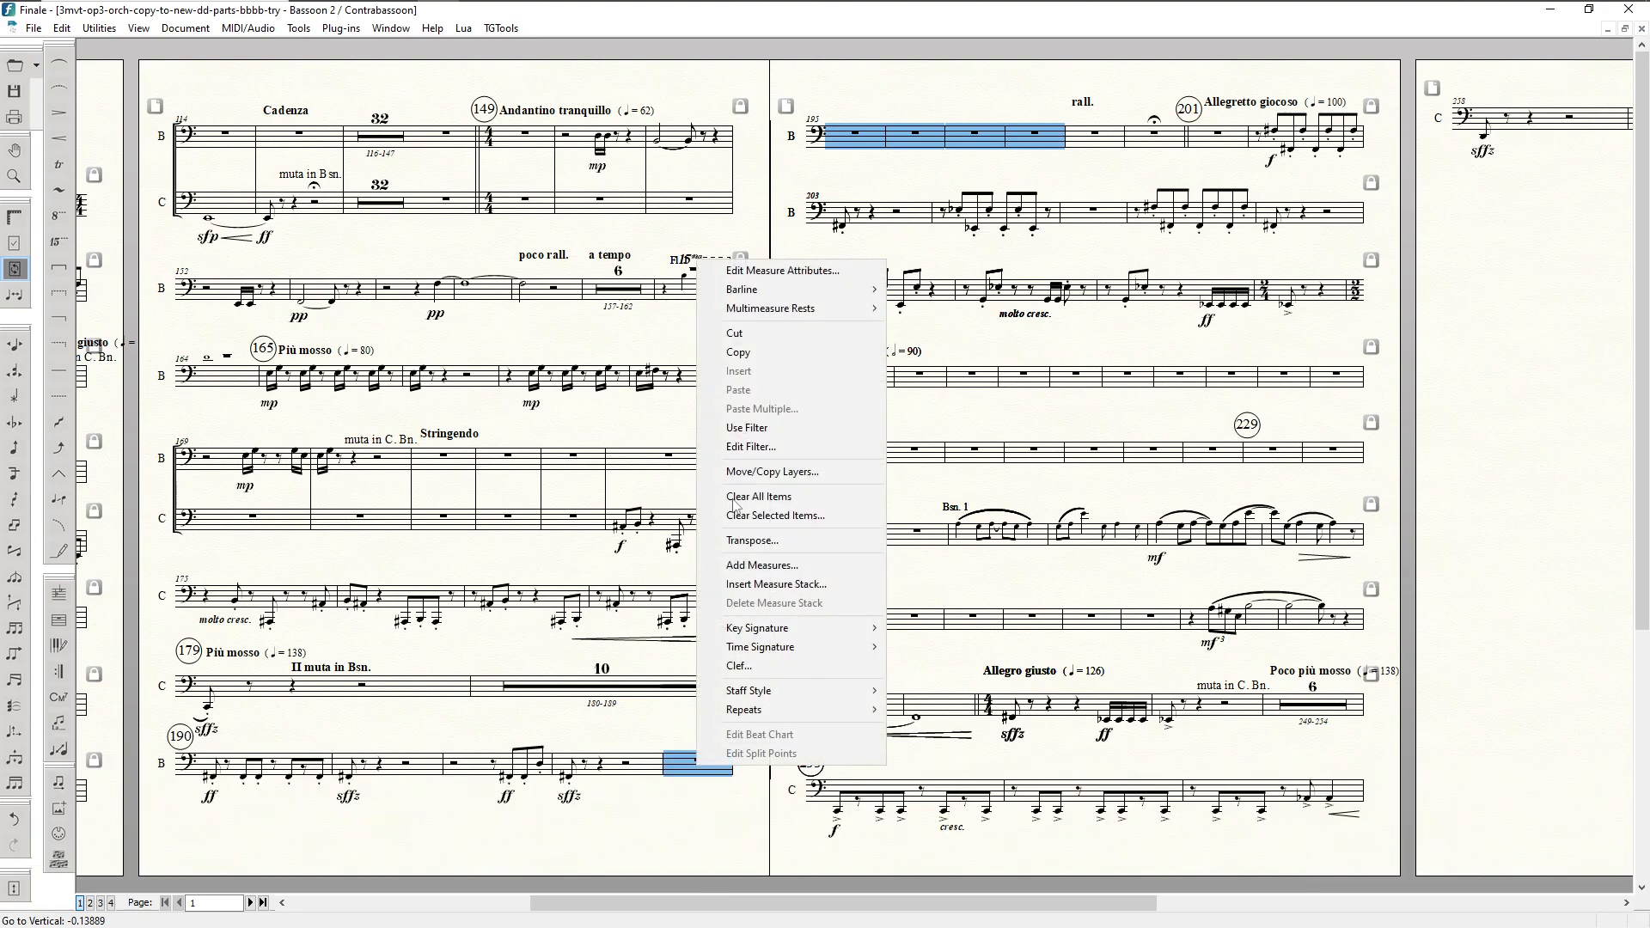
mouse_move(773, 309)
left_click(945, 309)
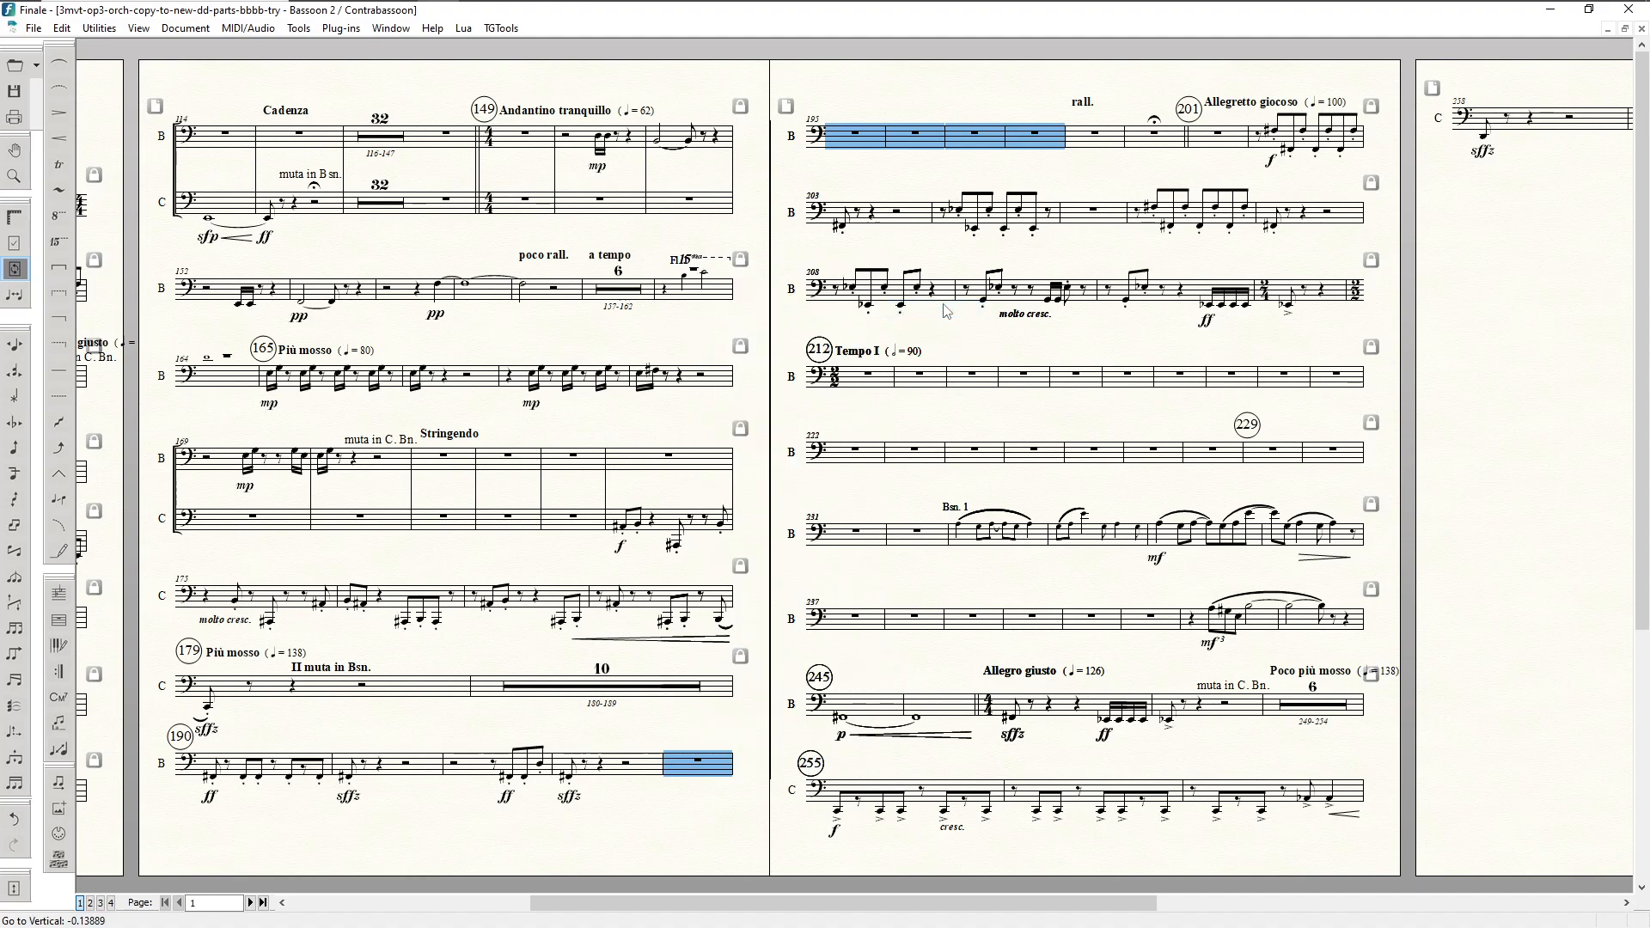
left_click(670, 719)
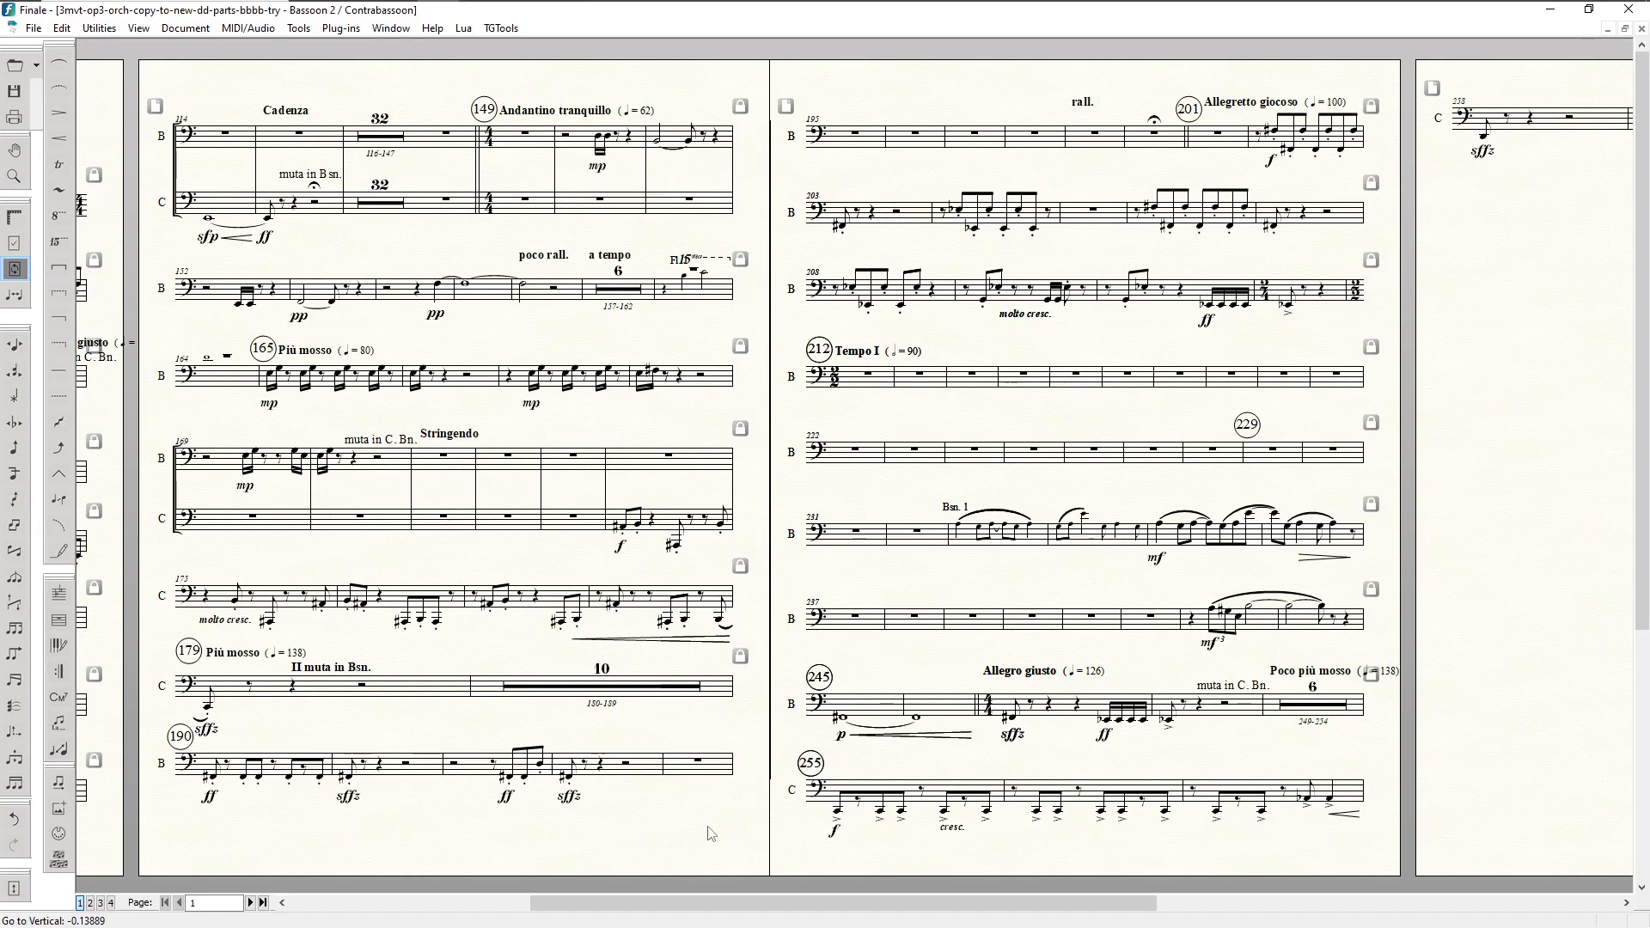
left_click(699, 767)
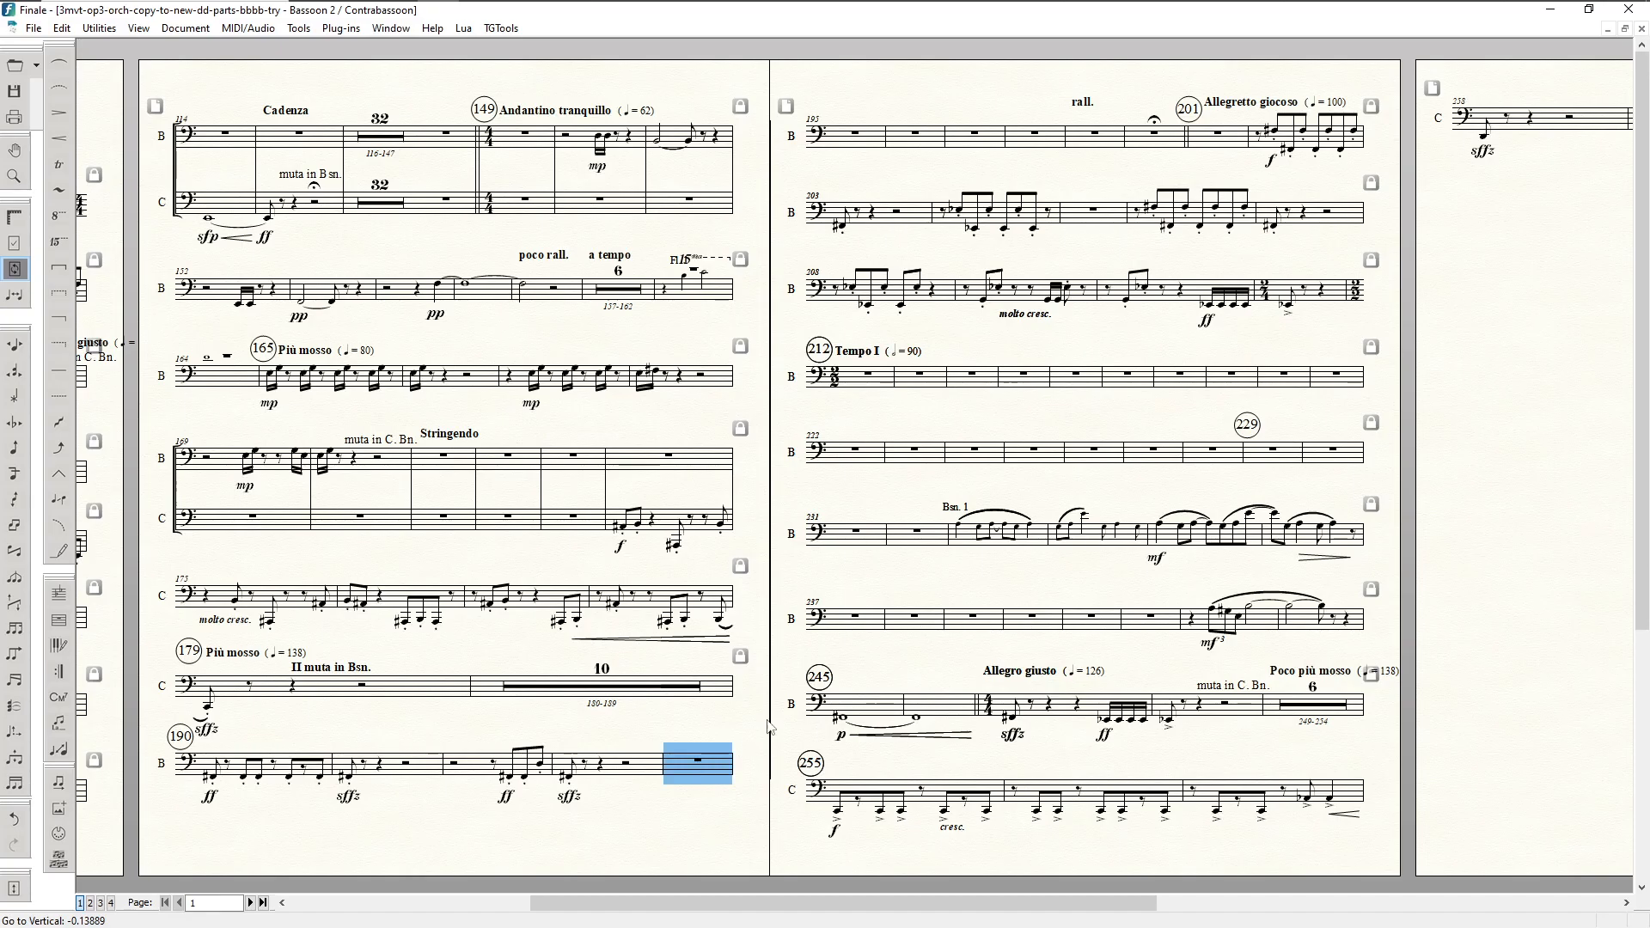
left_click(1037, 142, "shift")
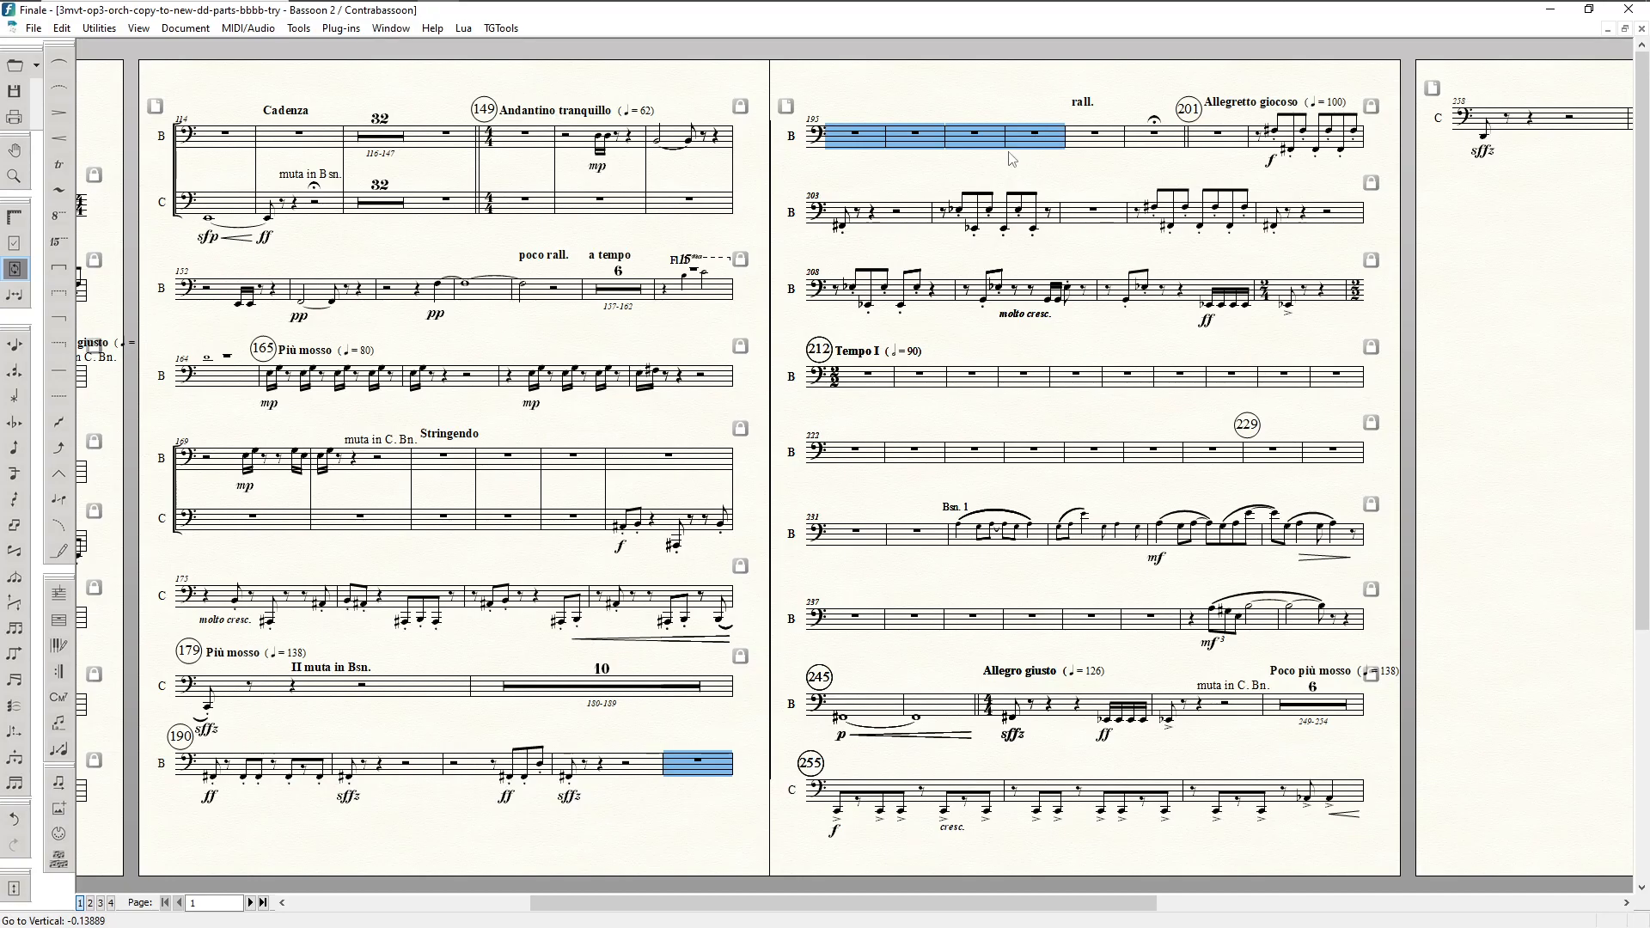
right_click(1034, 140)
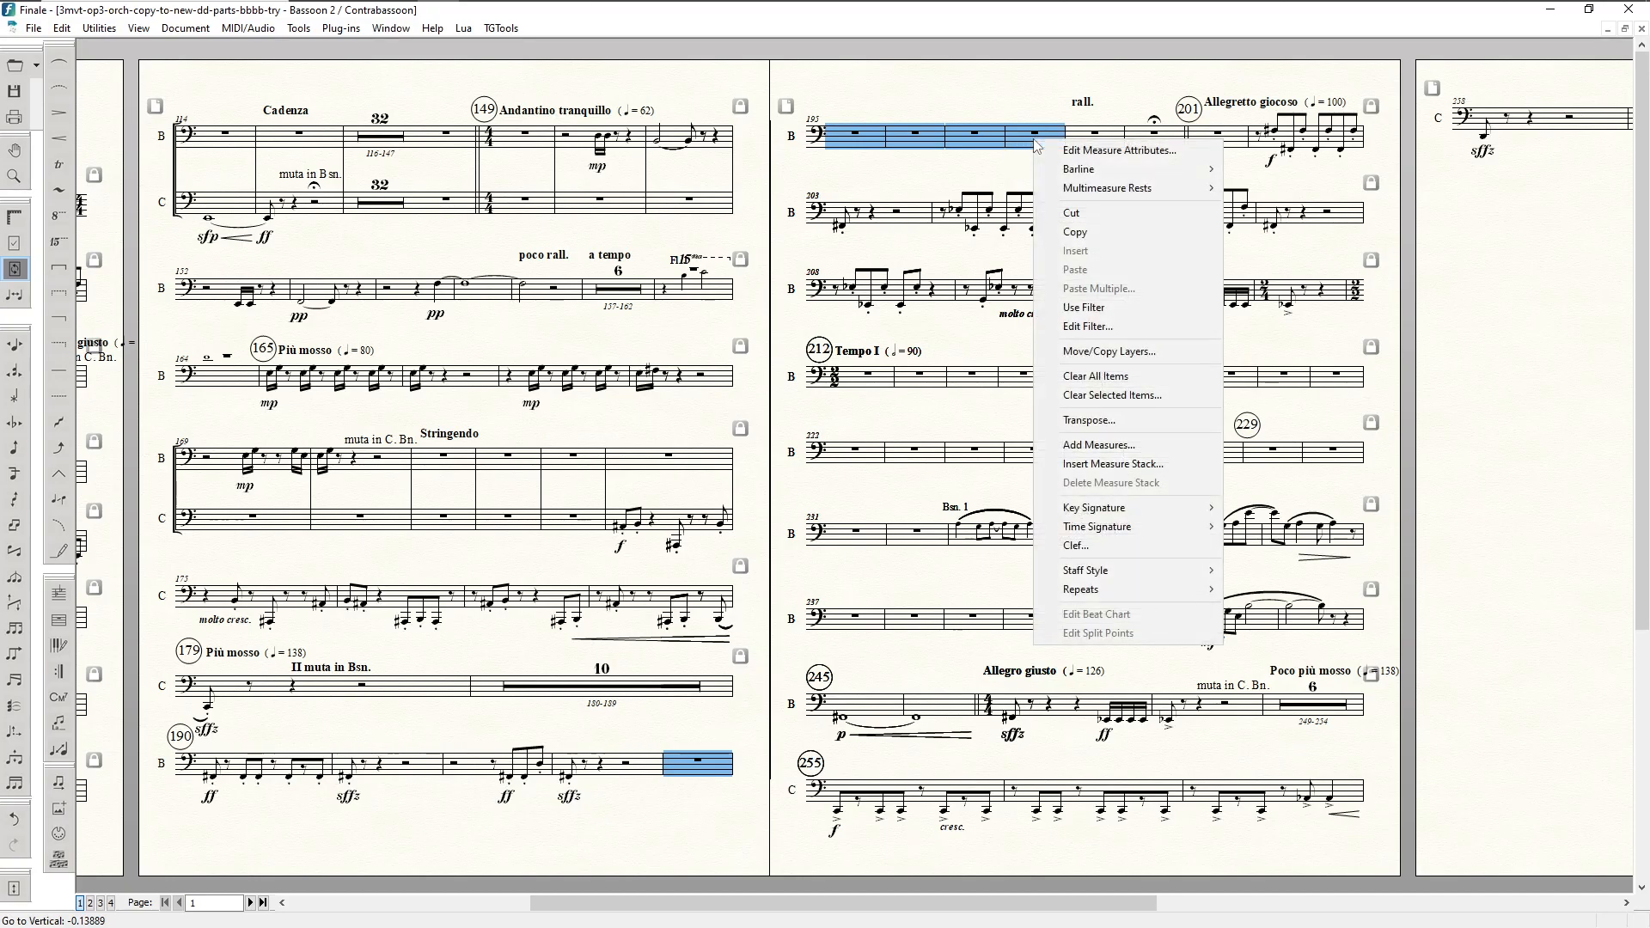
mouse_move(1162, 198)
left_click(1256, 190)
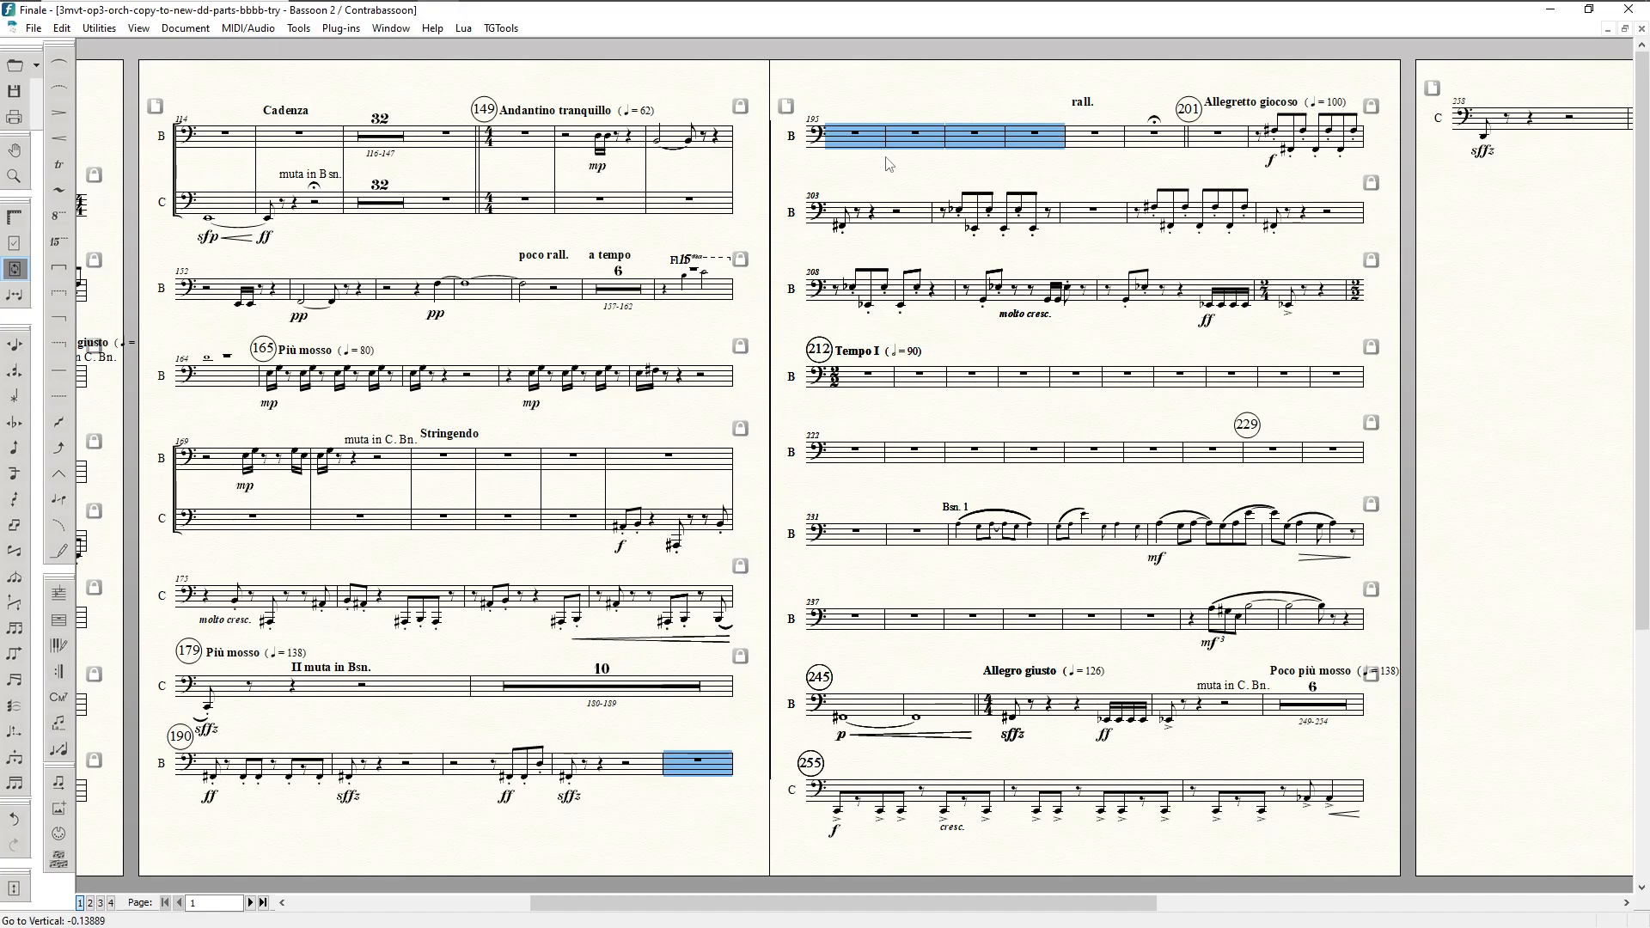
Step: Try to delete the page break at measure 195 of the bassoon staff
key("Escape")
left_click(853, 144)
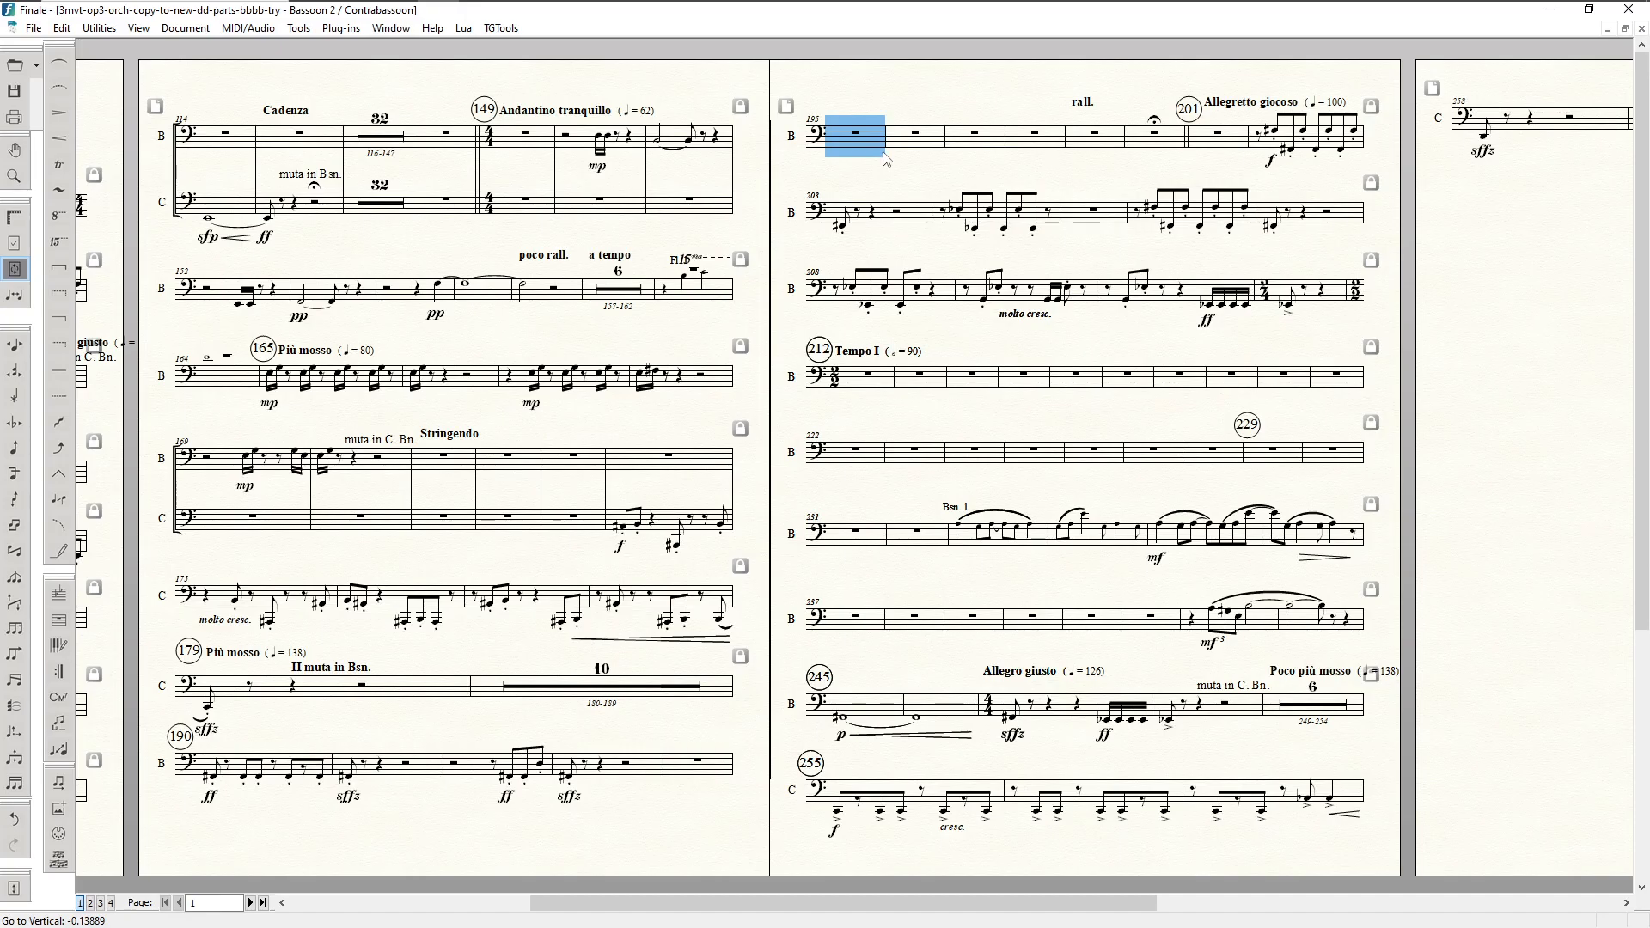
key("ctrl+alt+j")
type("1201")
key("Return")
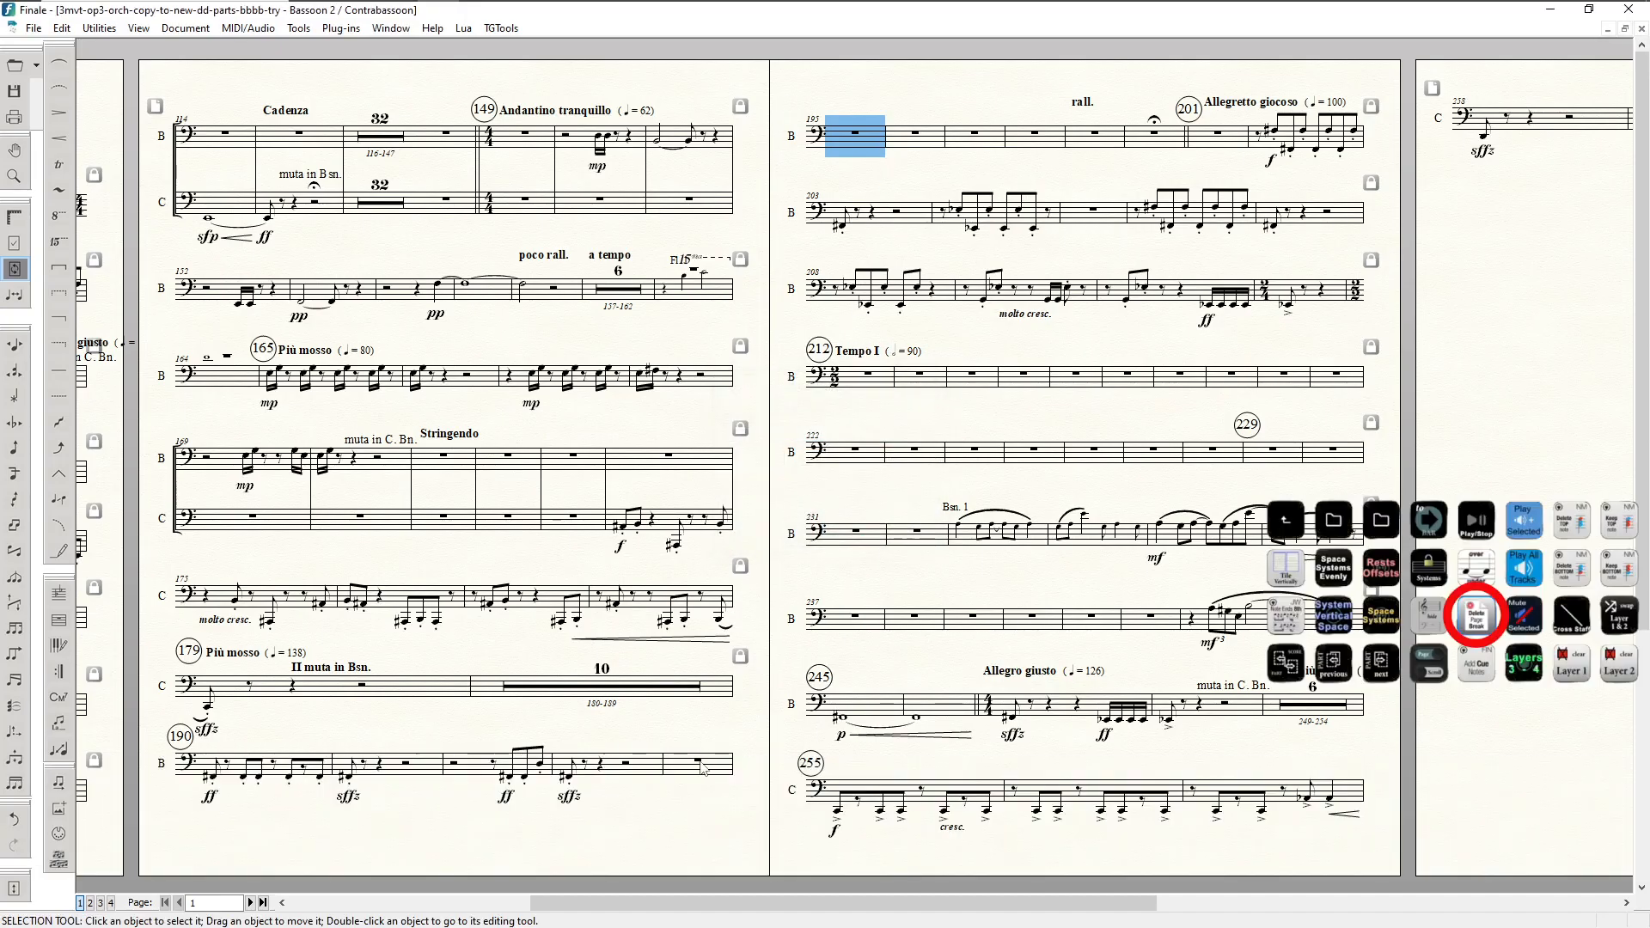
Step: Retry creating the multimeasure rest across the page turn, from bassoon measure 194 through 198
left_click(700, 765)
left_click(1016, 168, "shift")
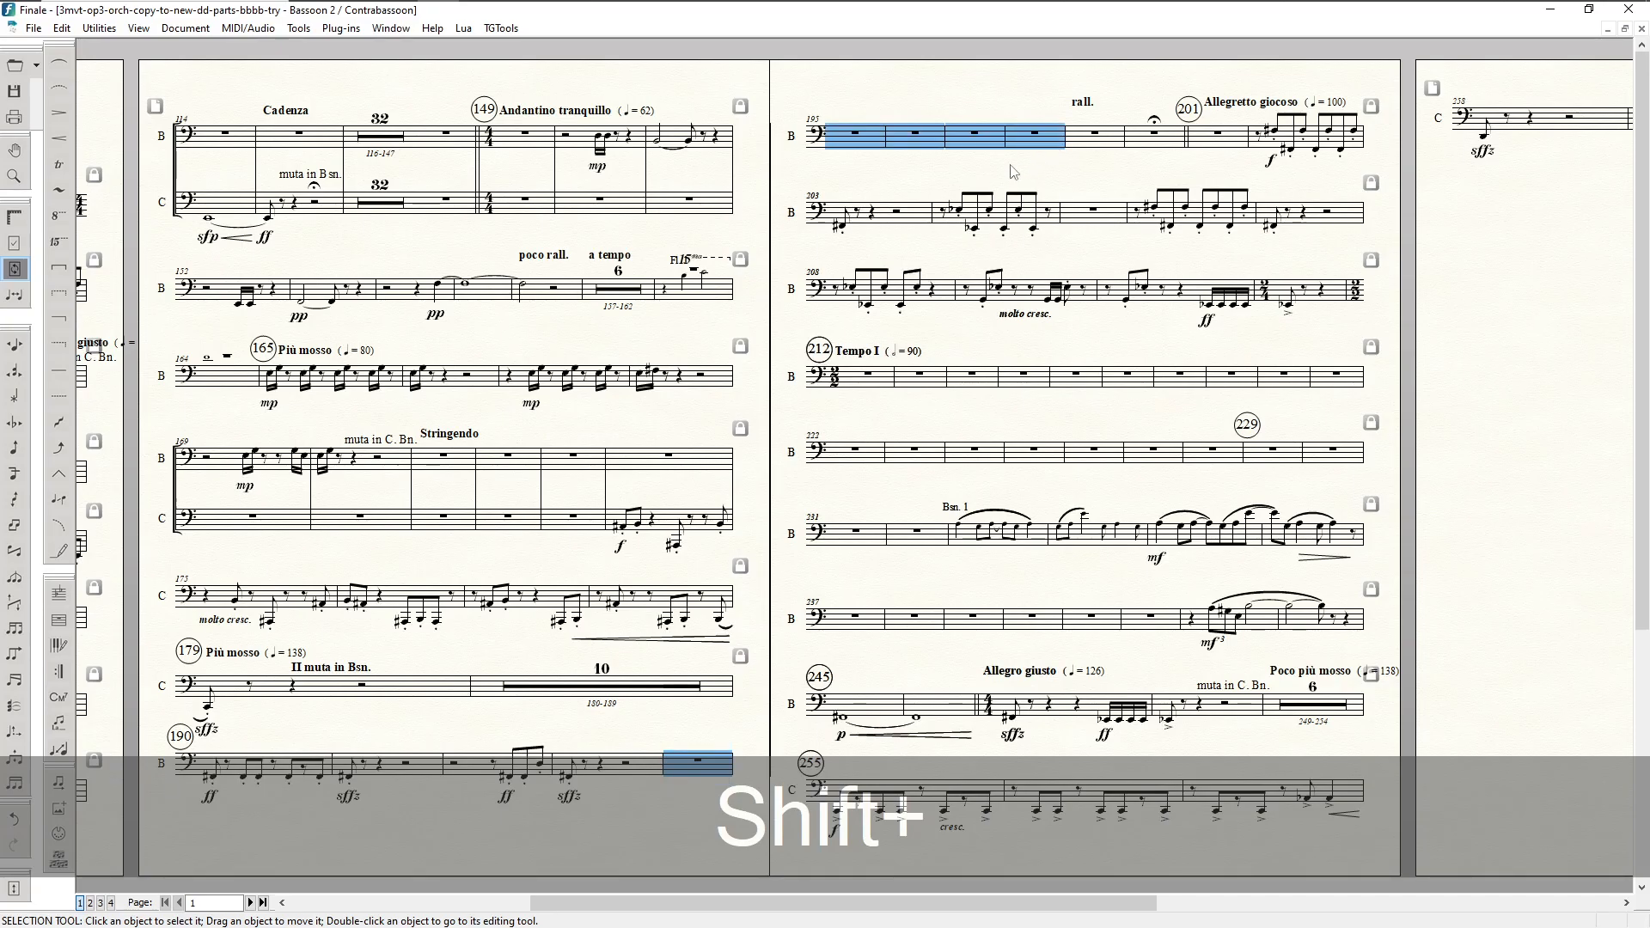
right_click(1018, 138)
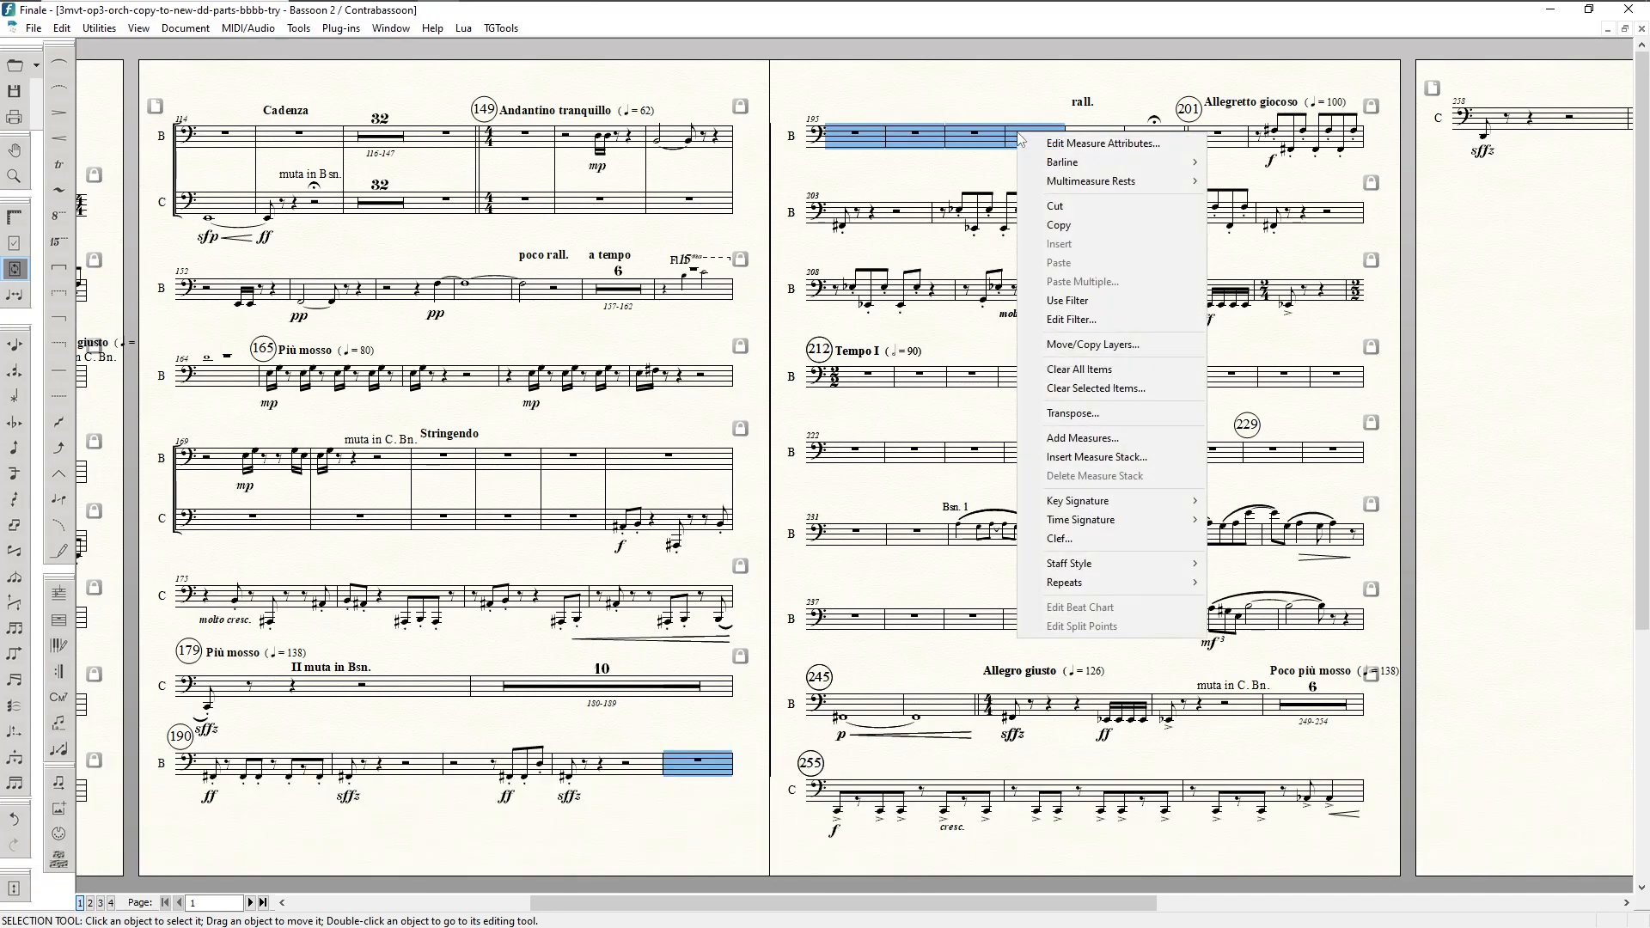
mouse_move(1109, 181)
left_click(1251, 181)
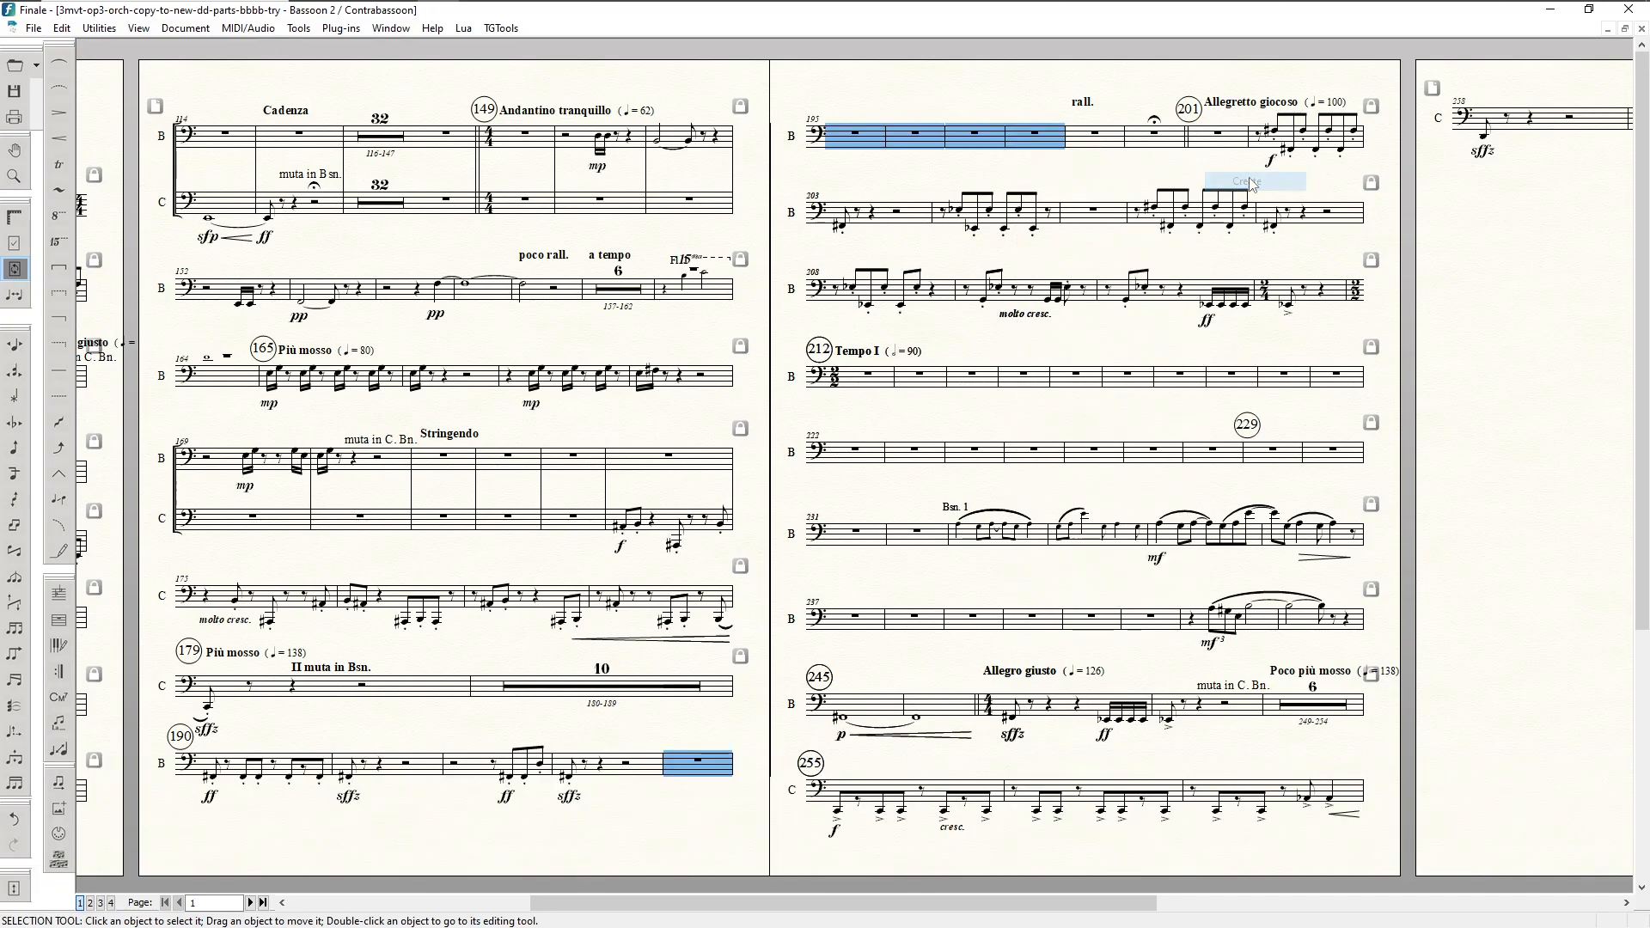
left_click(888, 178)
Step: Try to create a multimeasure rest over only the bassoon's measures 195–198
left_click(859, 137)
left_click(1049, 137, "shift")
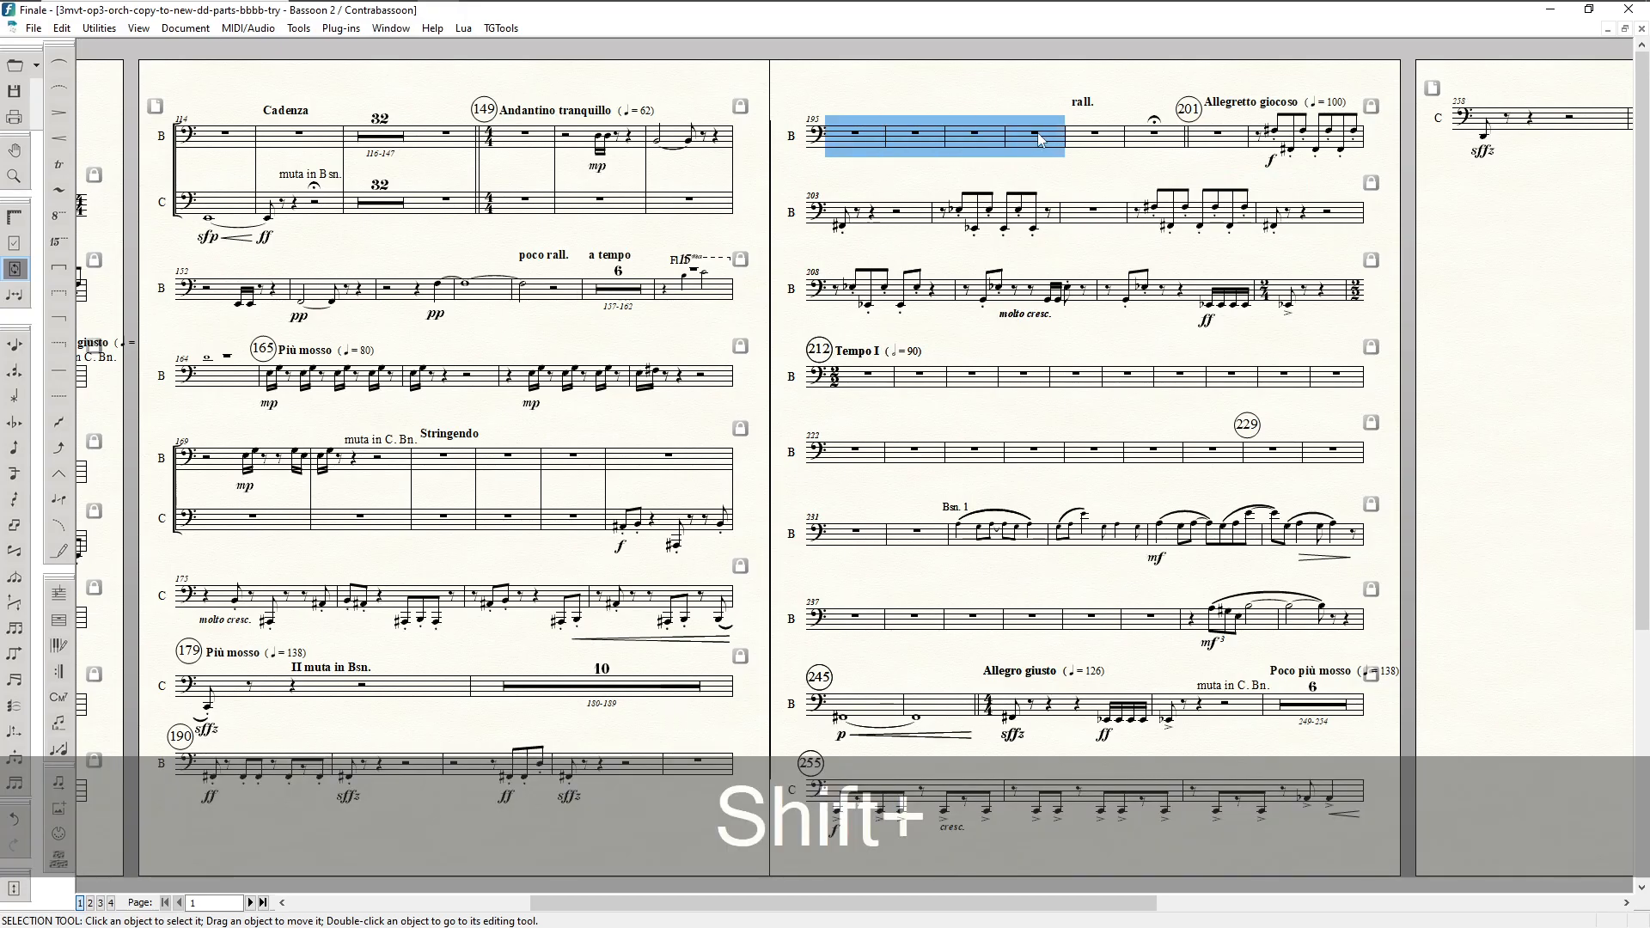
right_click(1040, 139)
mouse_move(1143, 181)
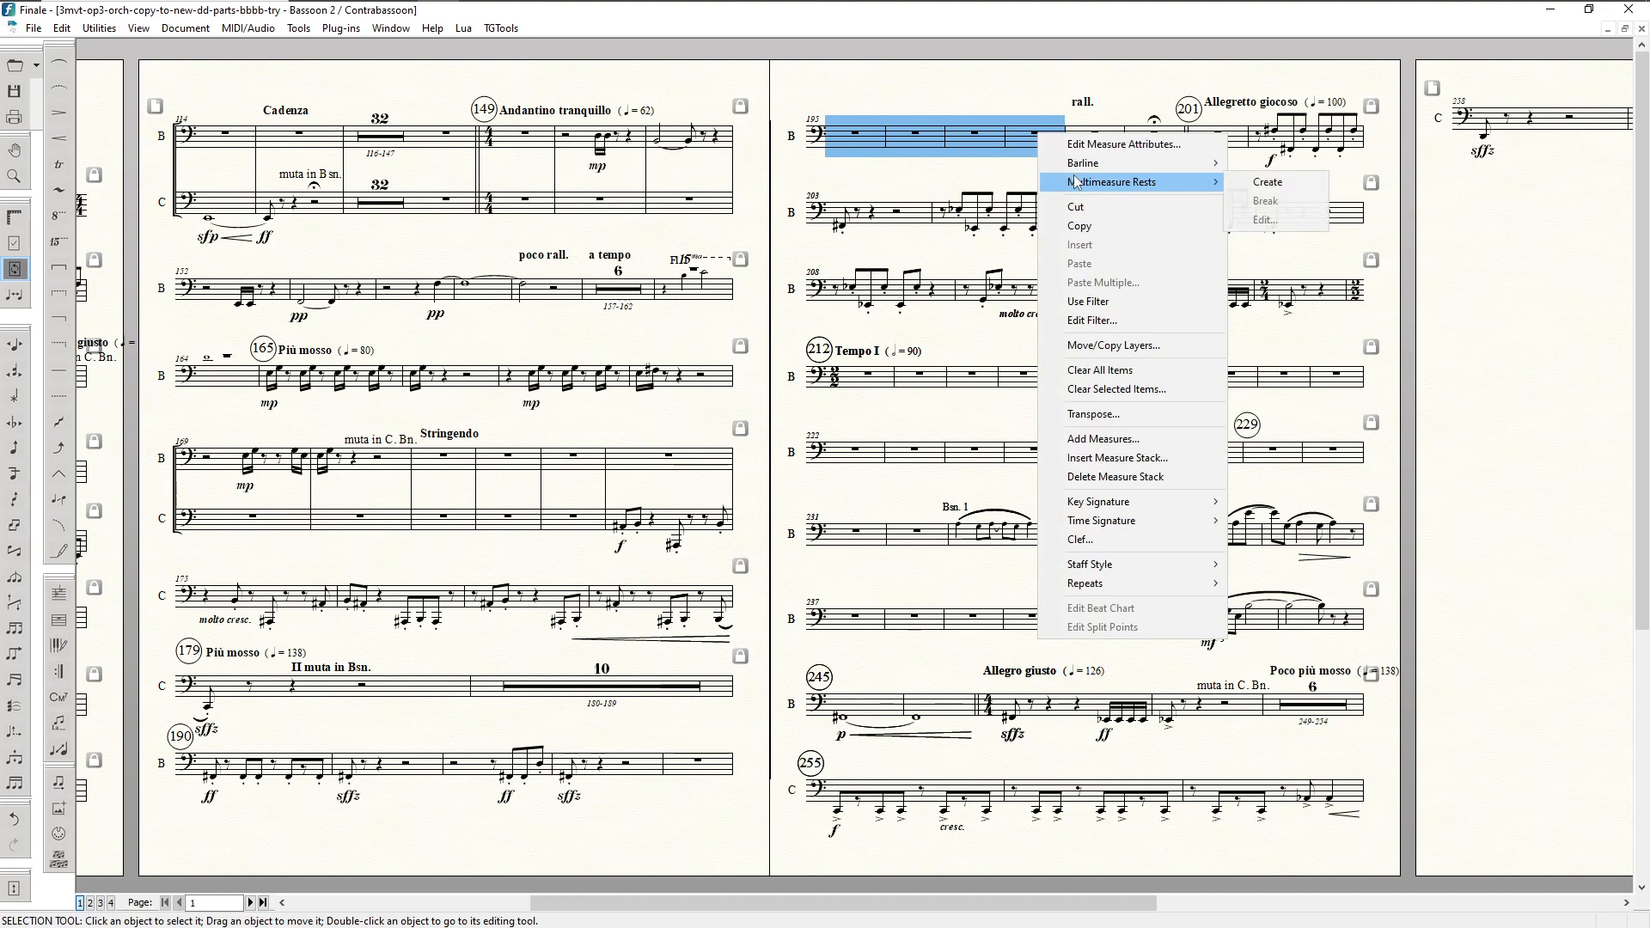
left_click(1268, 183)
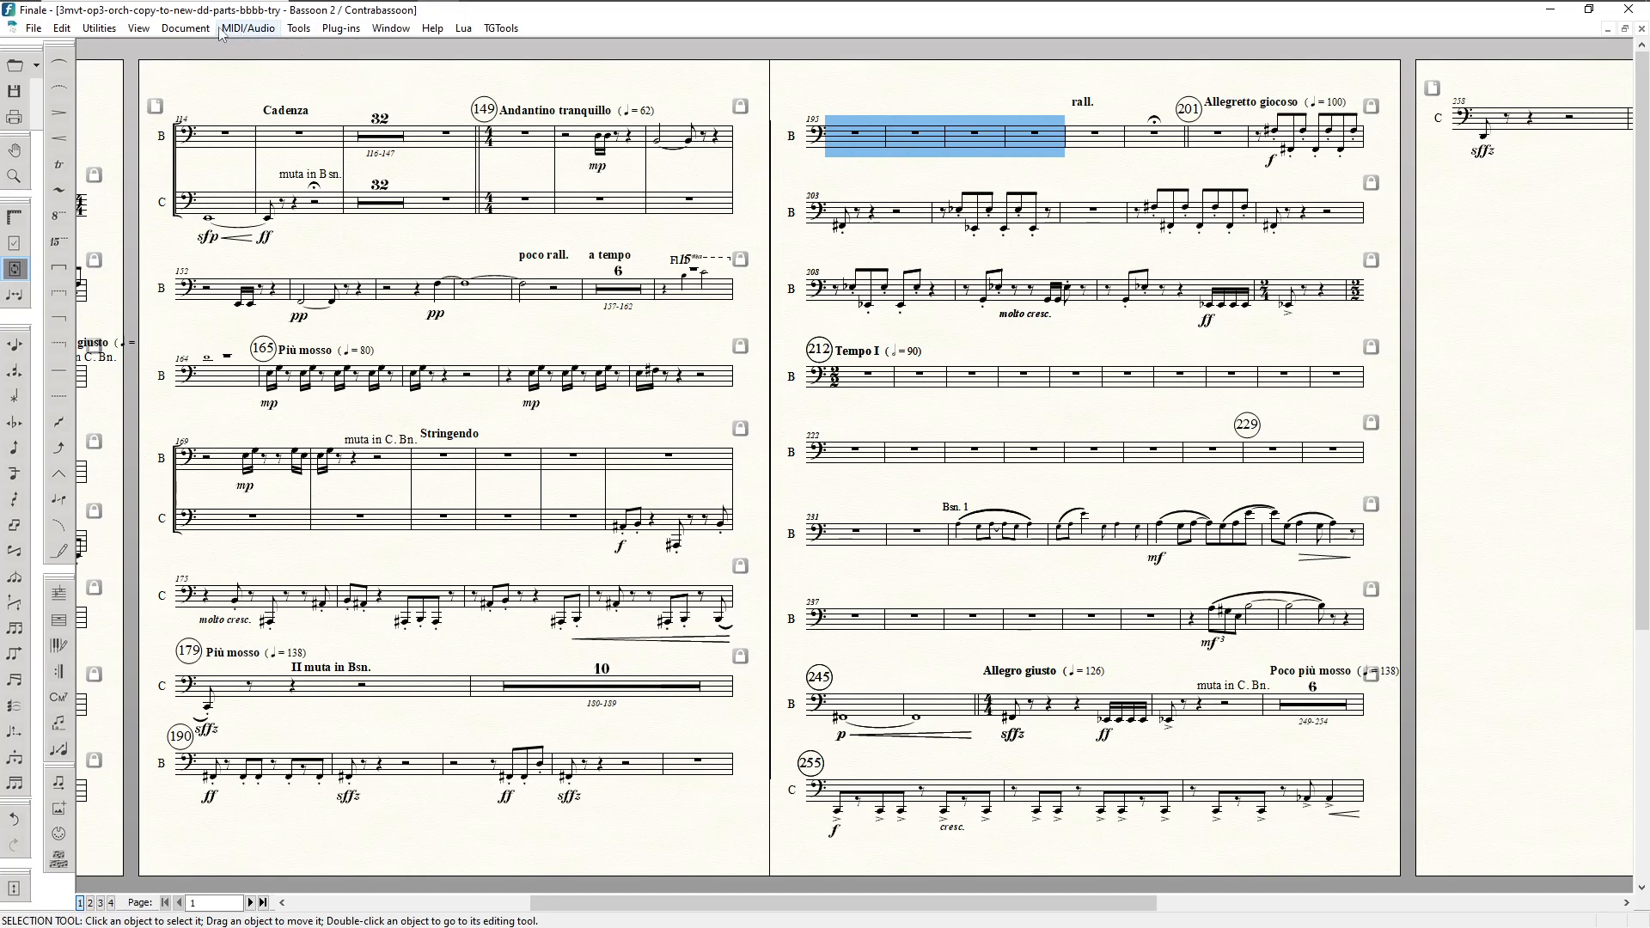
Step: Change the bassoon's measures 195–198 to default whole rests and retry creating a multimeasure rest over them
left_click(332, 30)
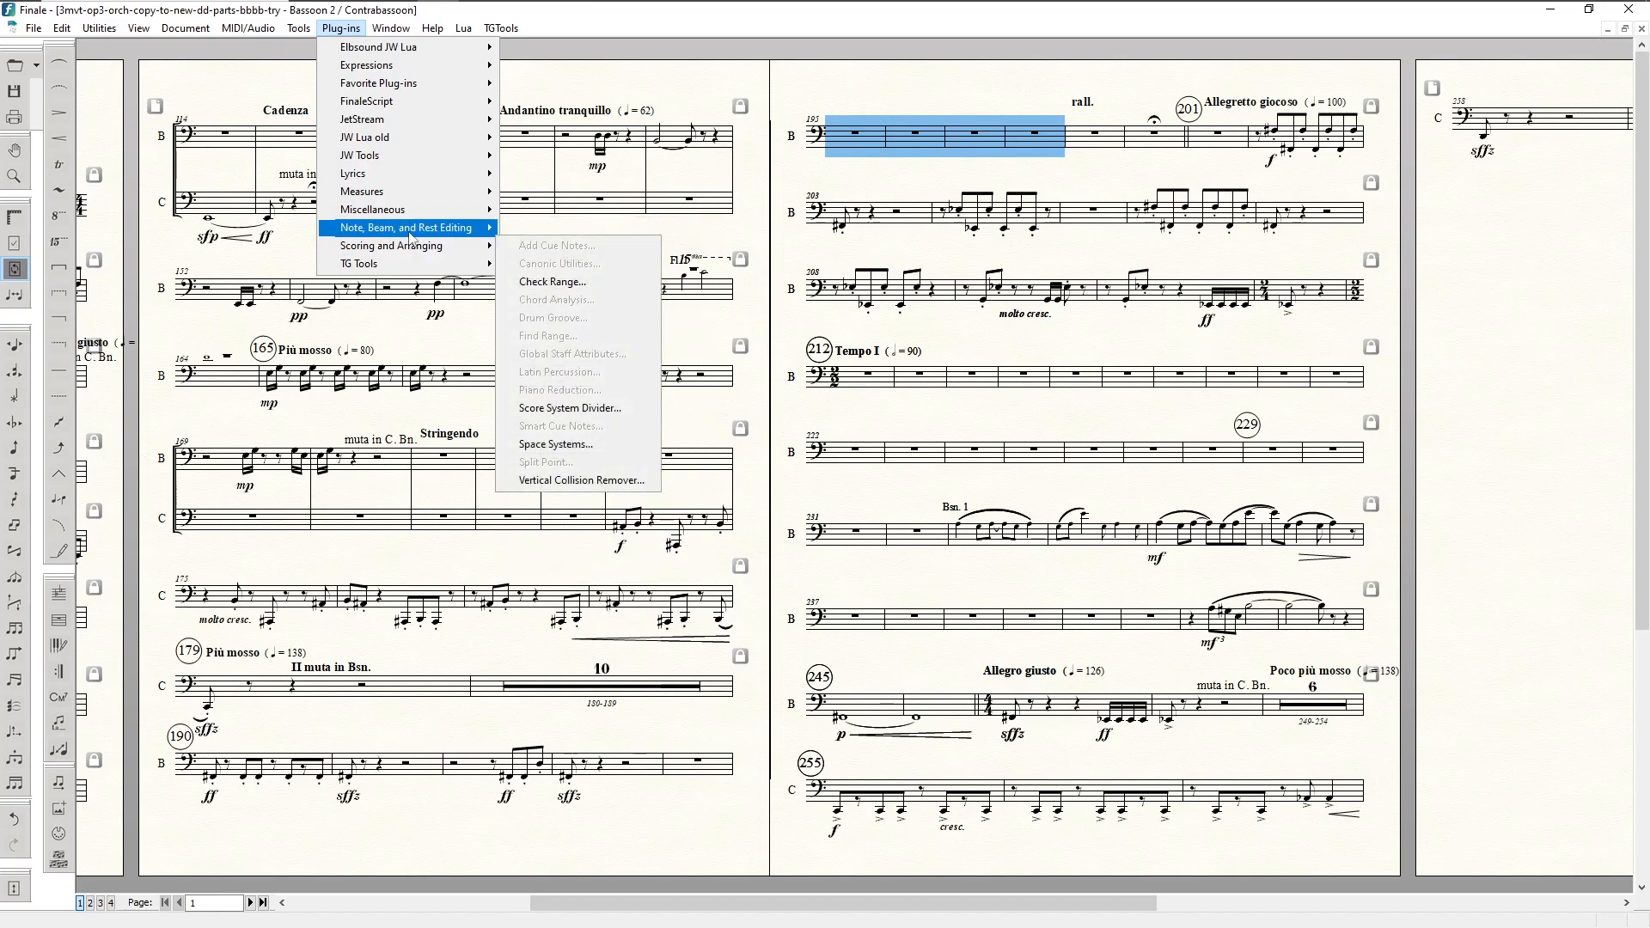
mouse_move(411, 228)
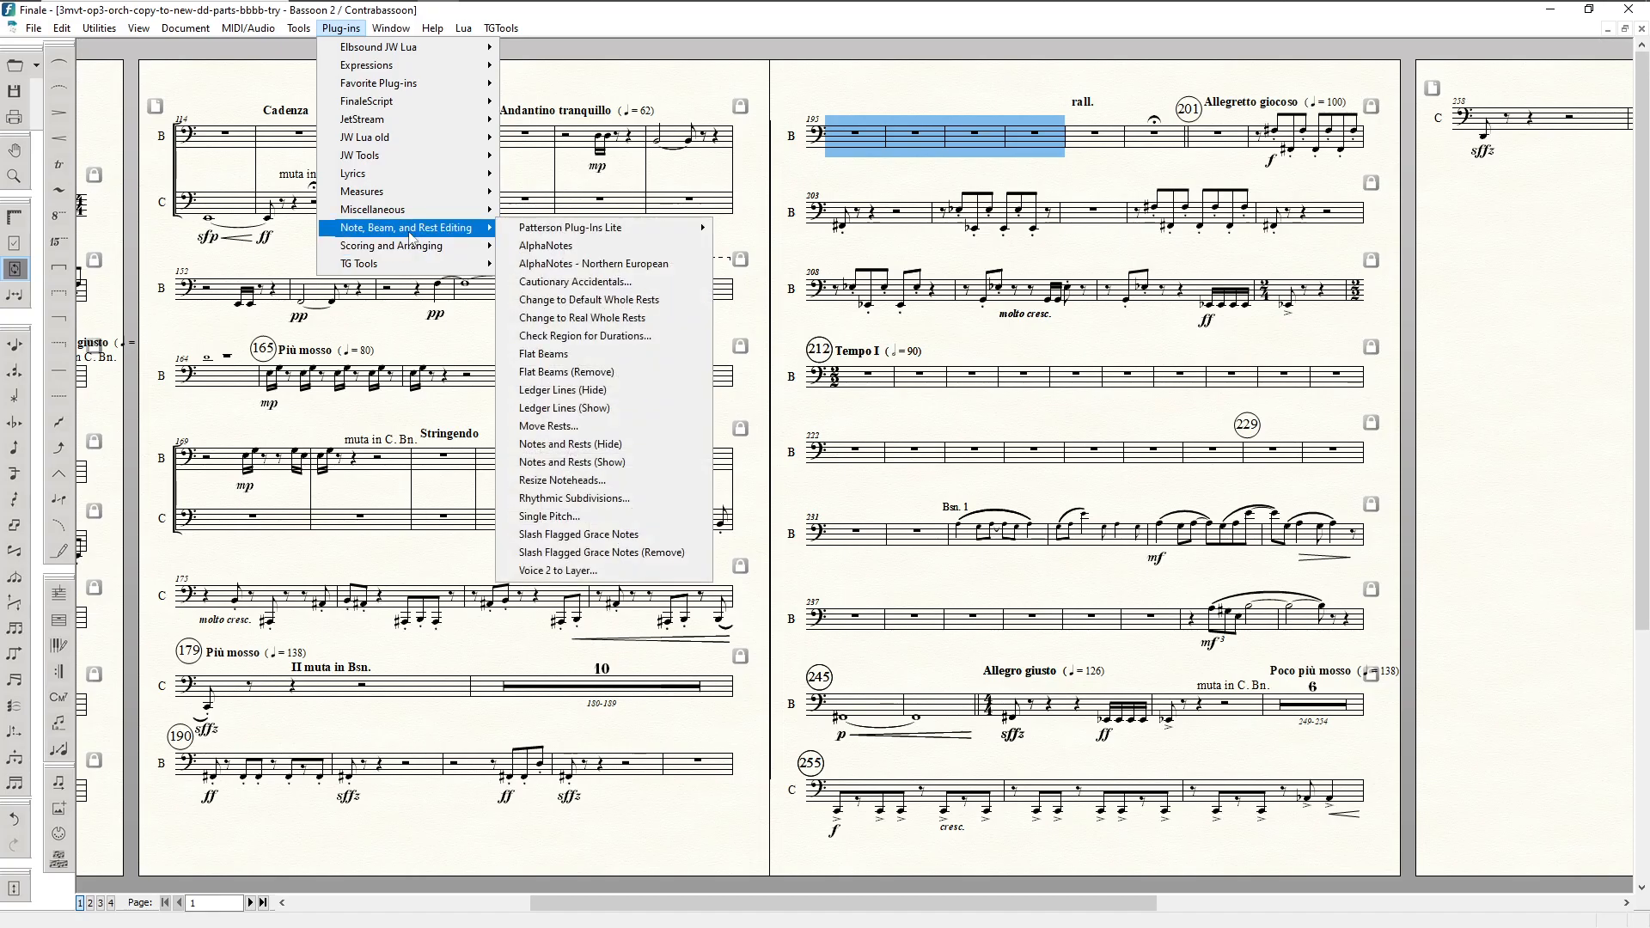
left_click(611, 303)
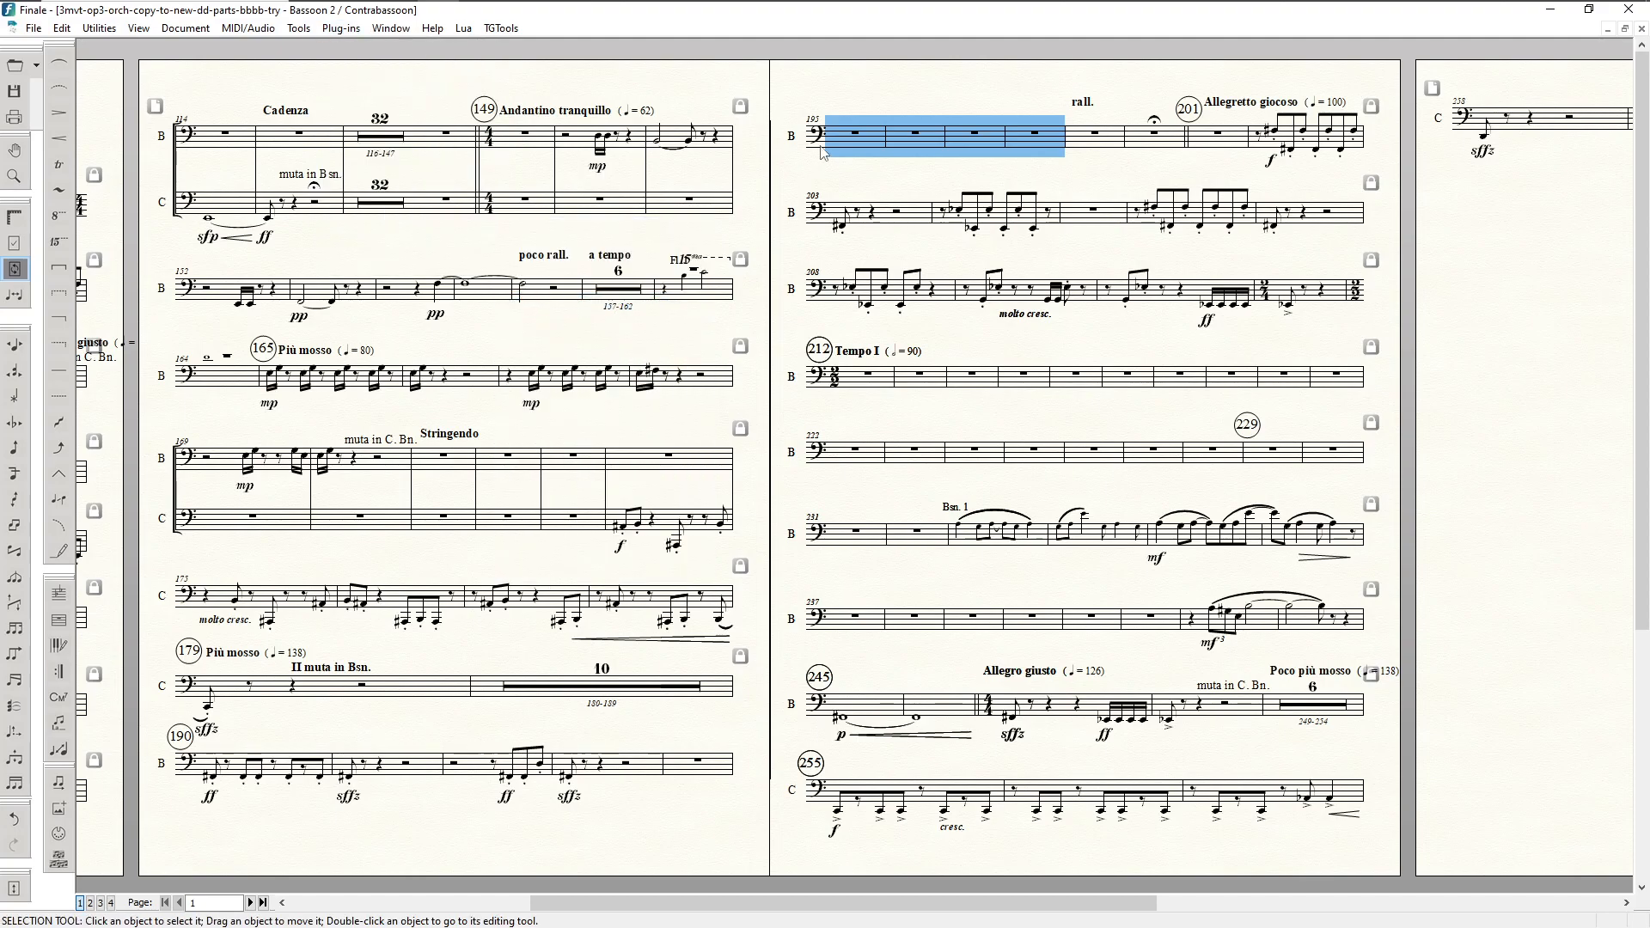
right_click(854, 139)
mouse_move(989, 182)
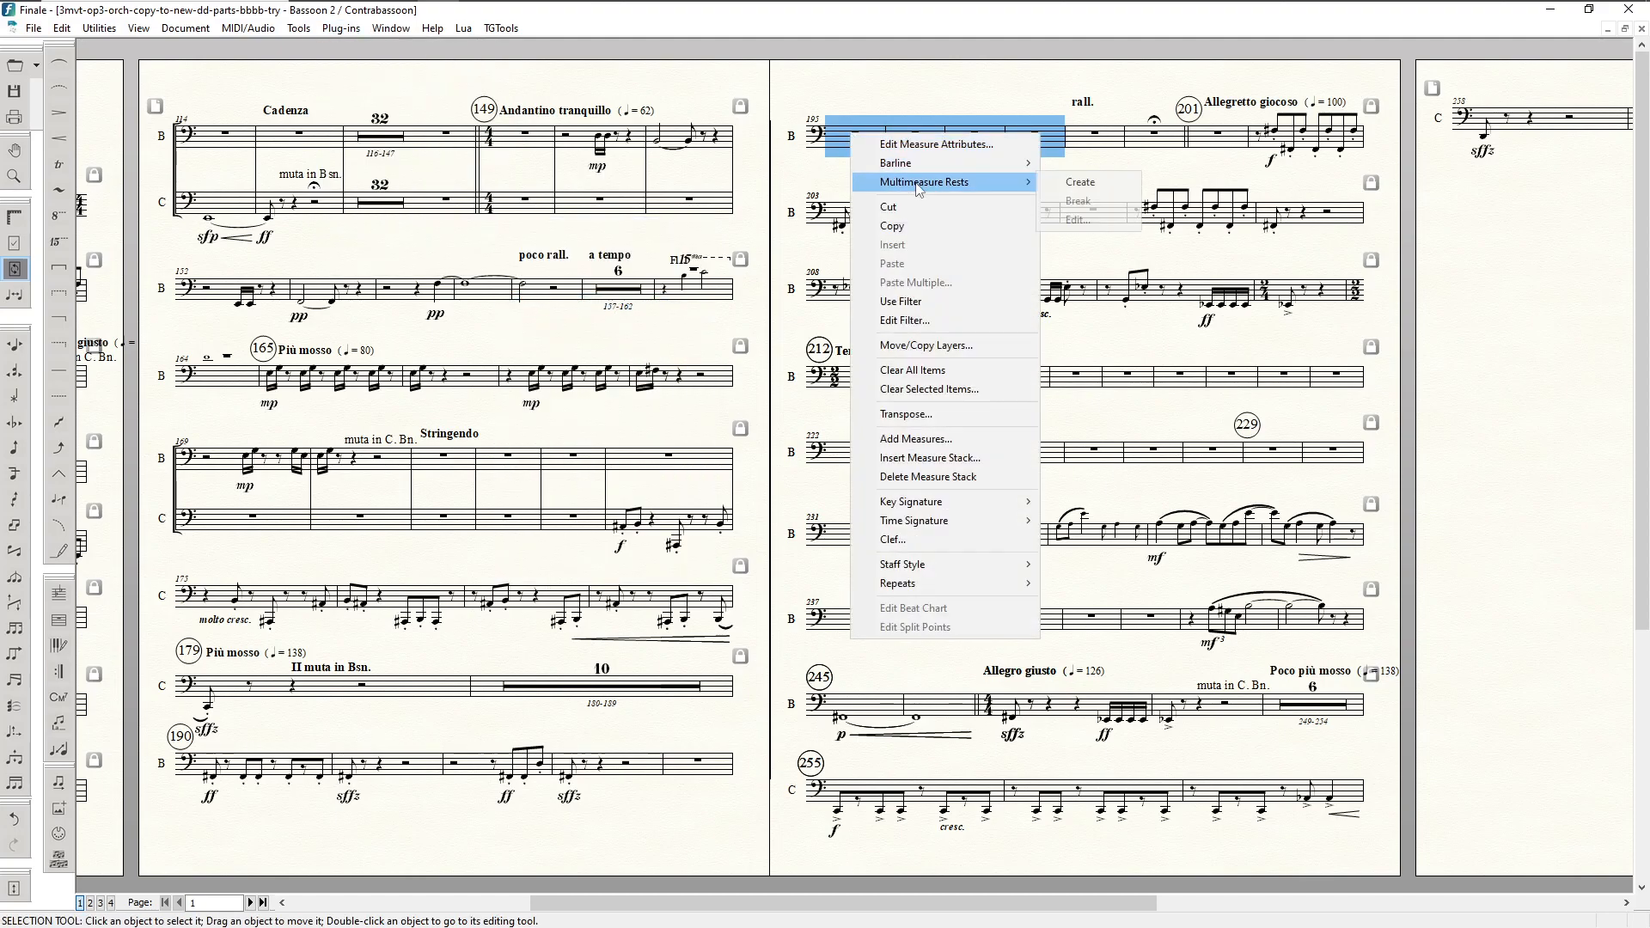
left_click(1102, 186)
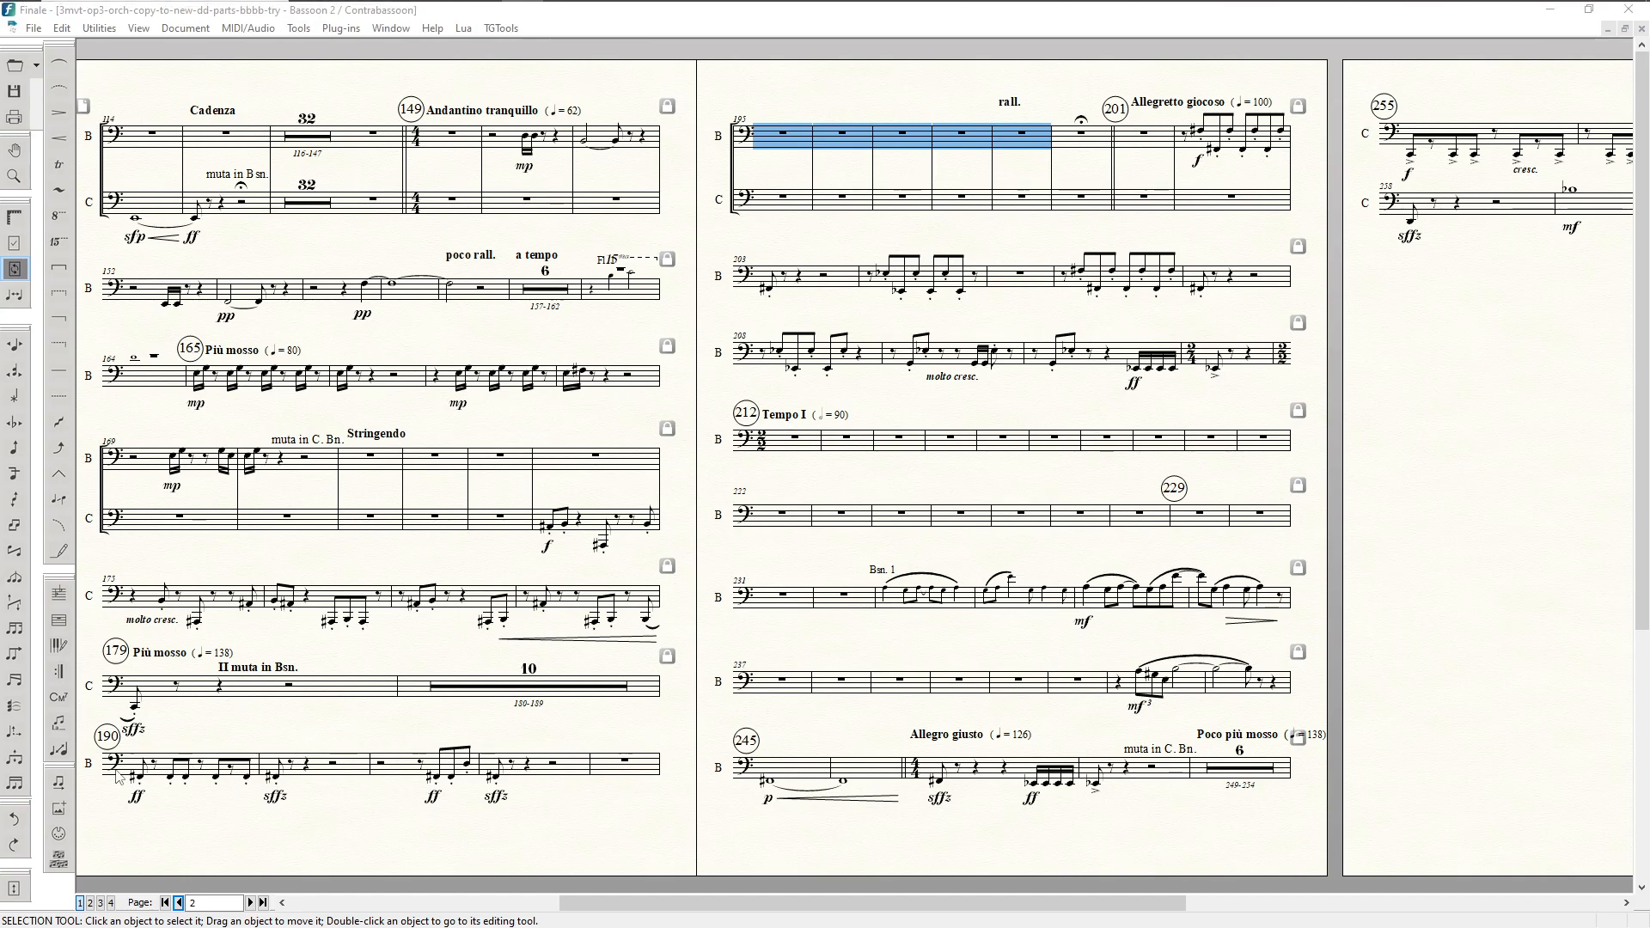
Step: Show the hidden contrabassoon staff in the system starting at measure 190
left_click_drag(1040, 900, 769, 900)
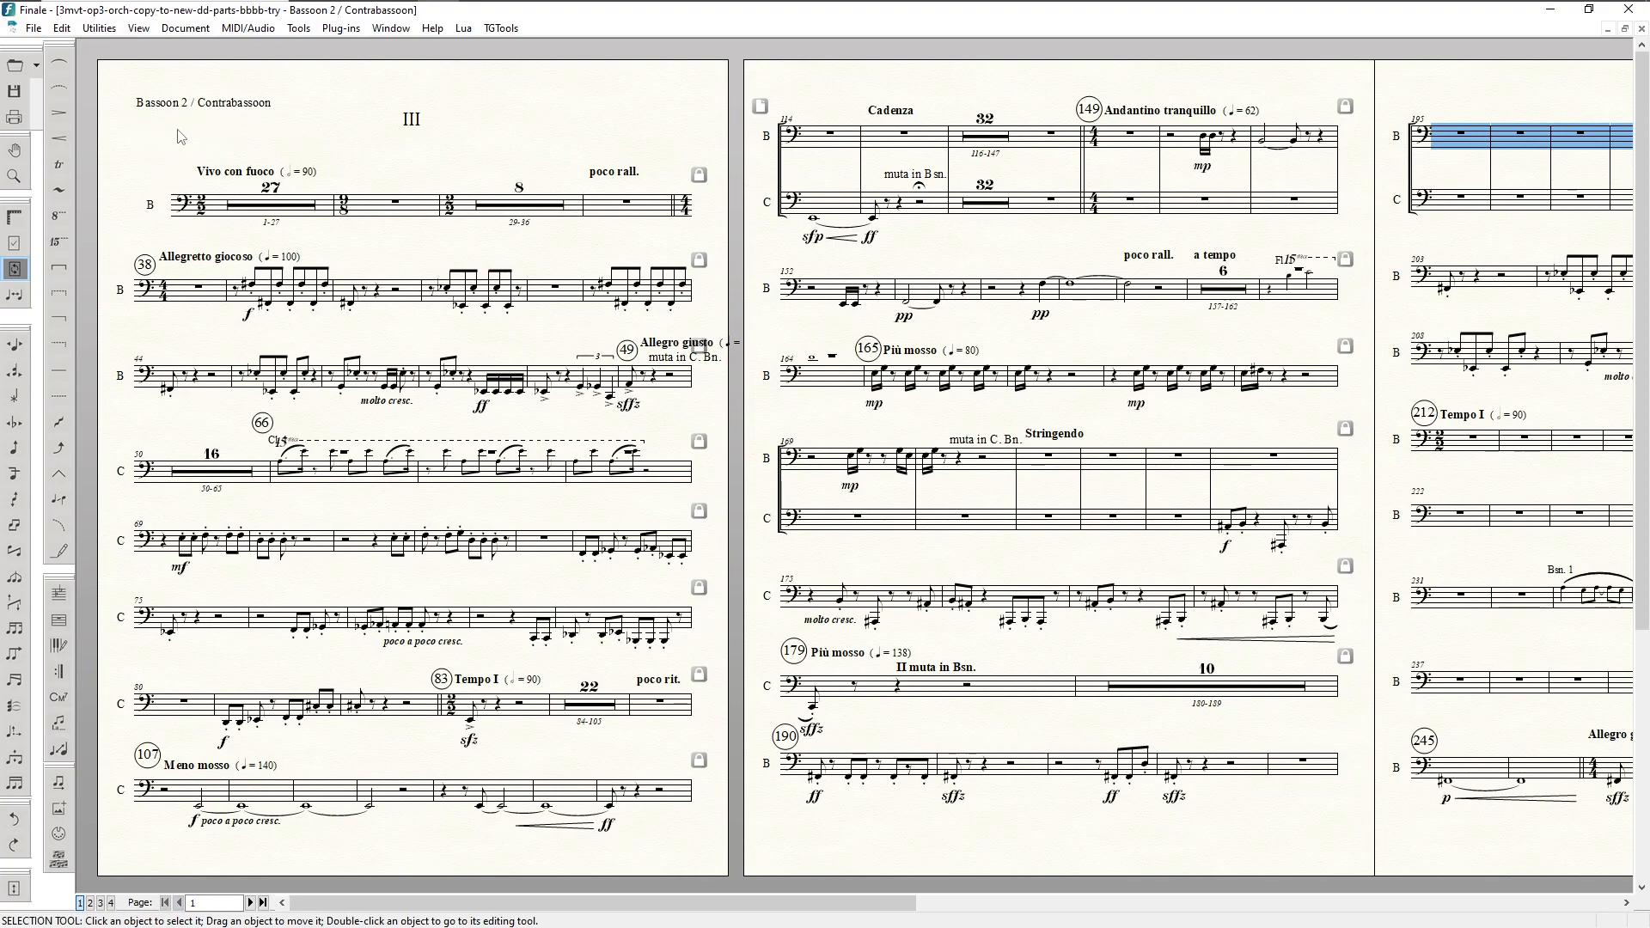
left_click_drag(350, 903, 568, 902)
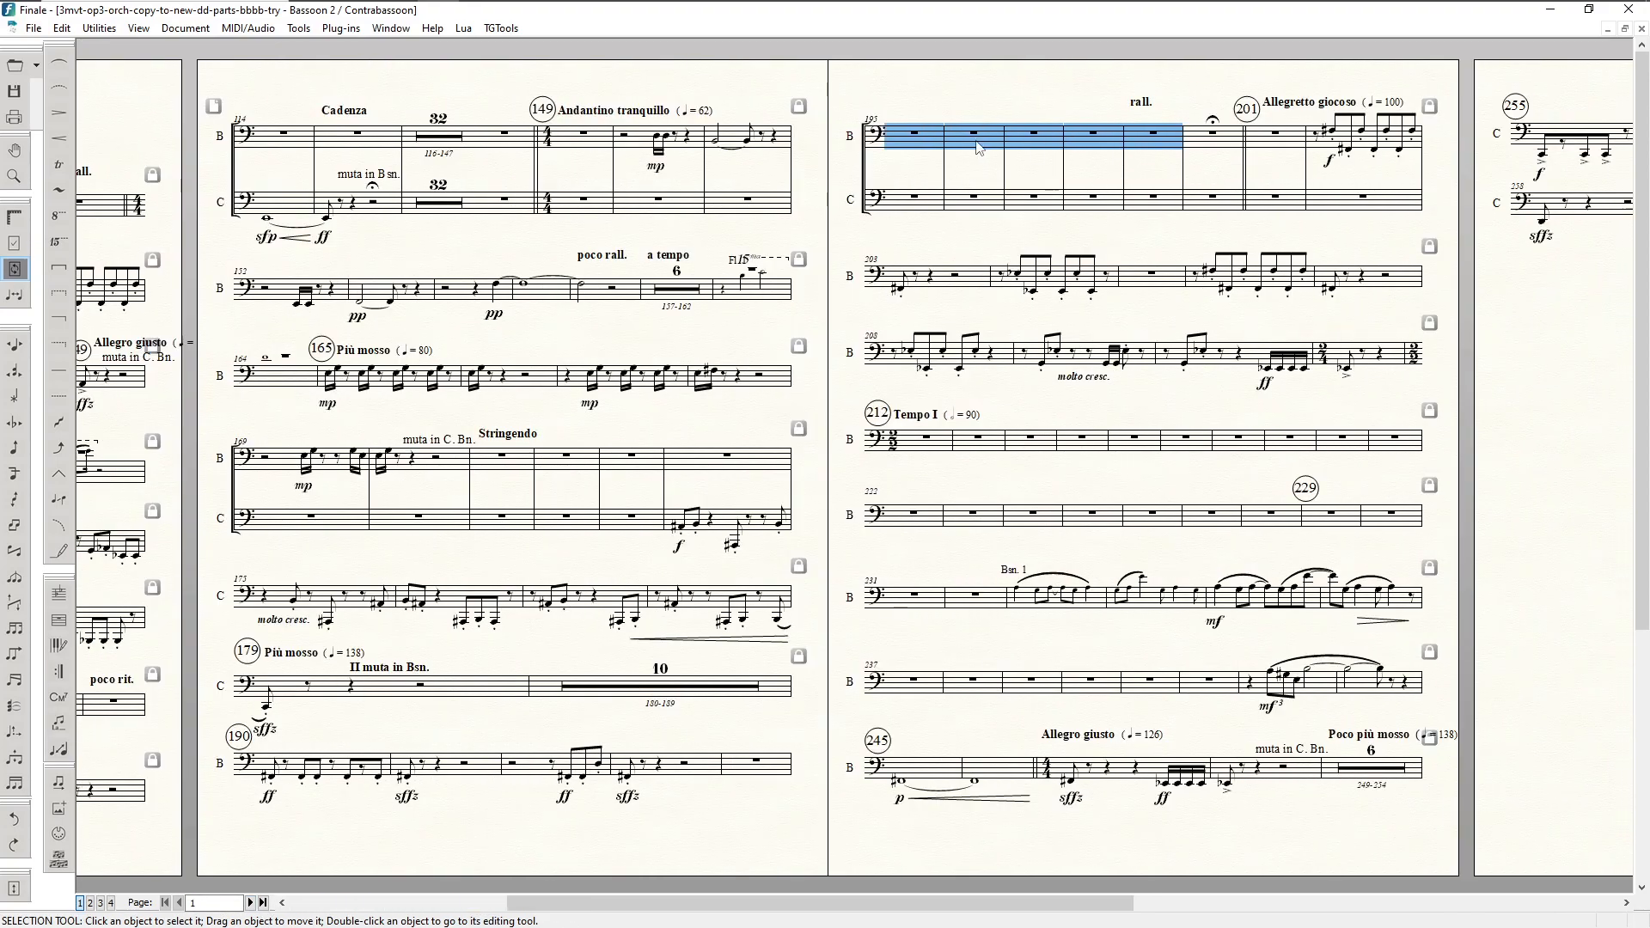
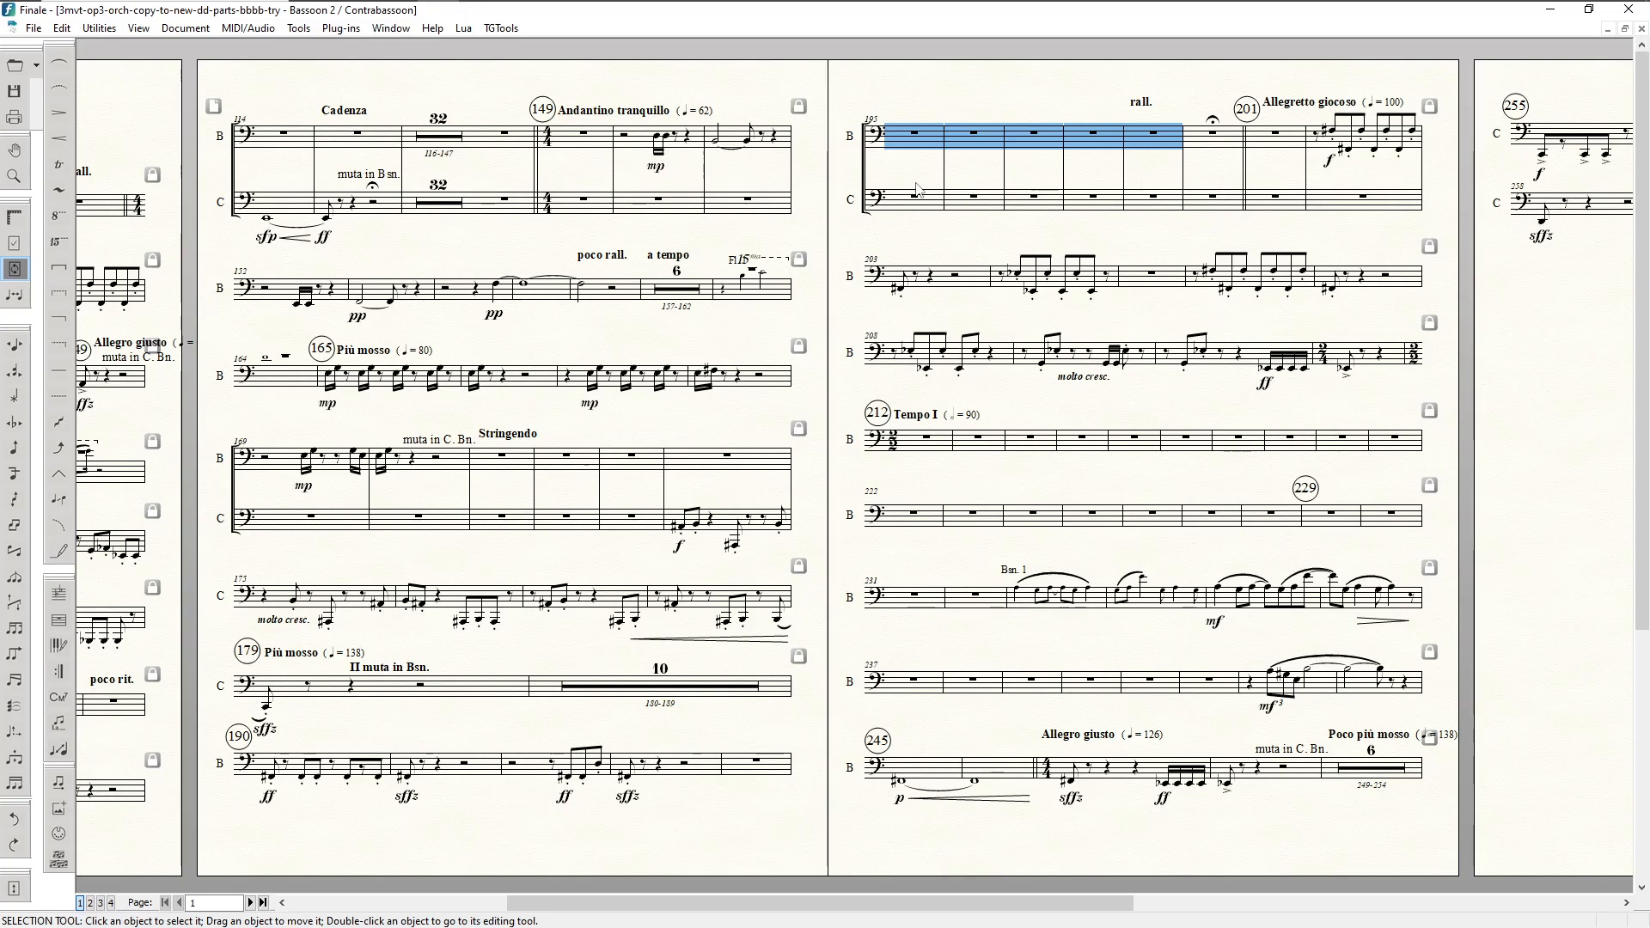
left_click(764, 767)
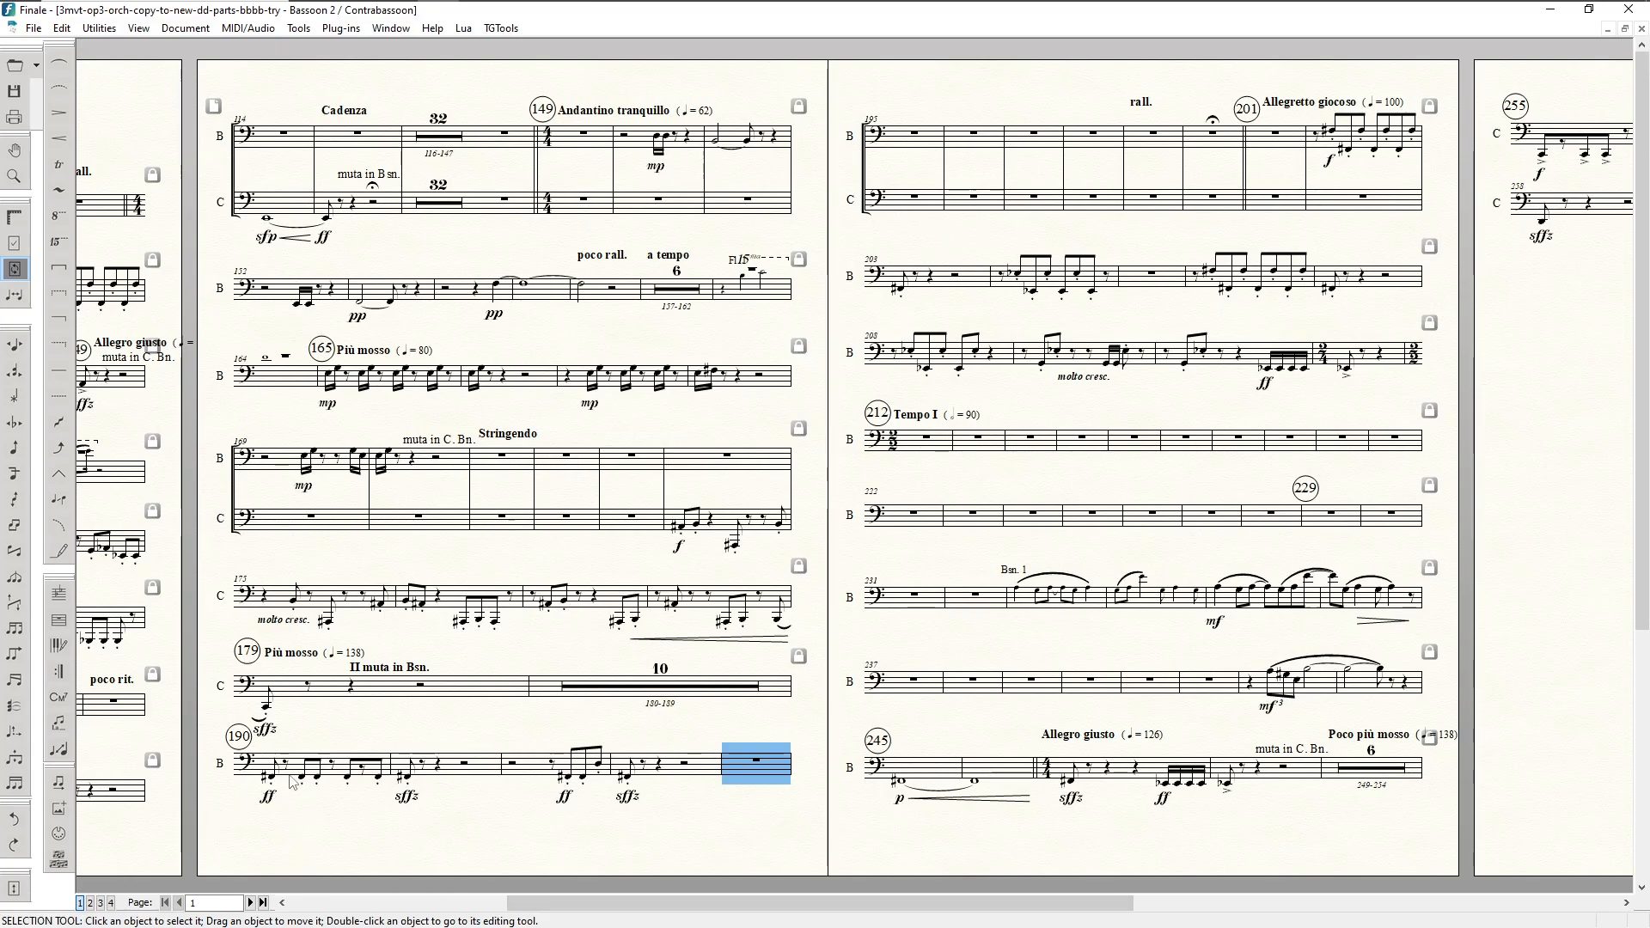
key("F4")
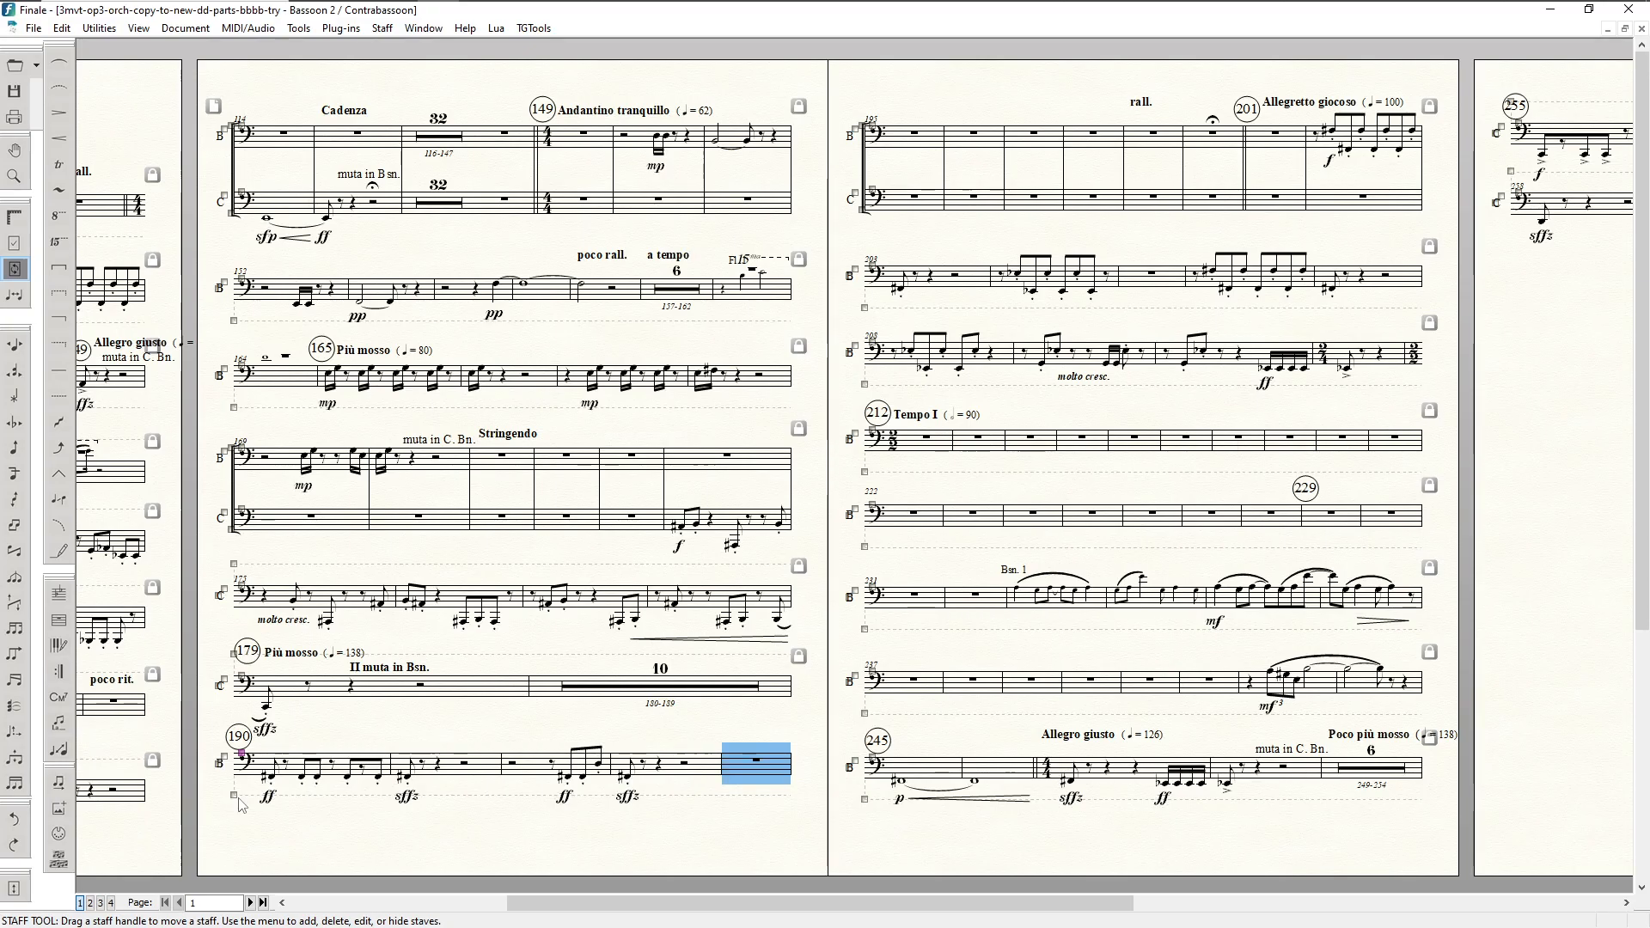
right_click(235, 796)
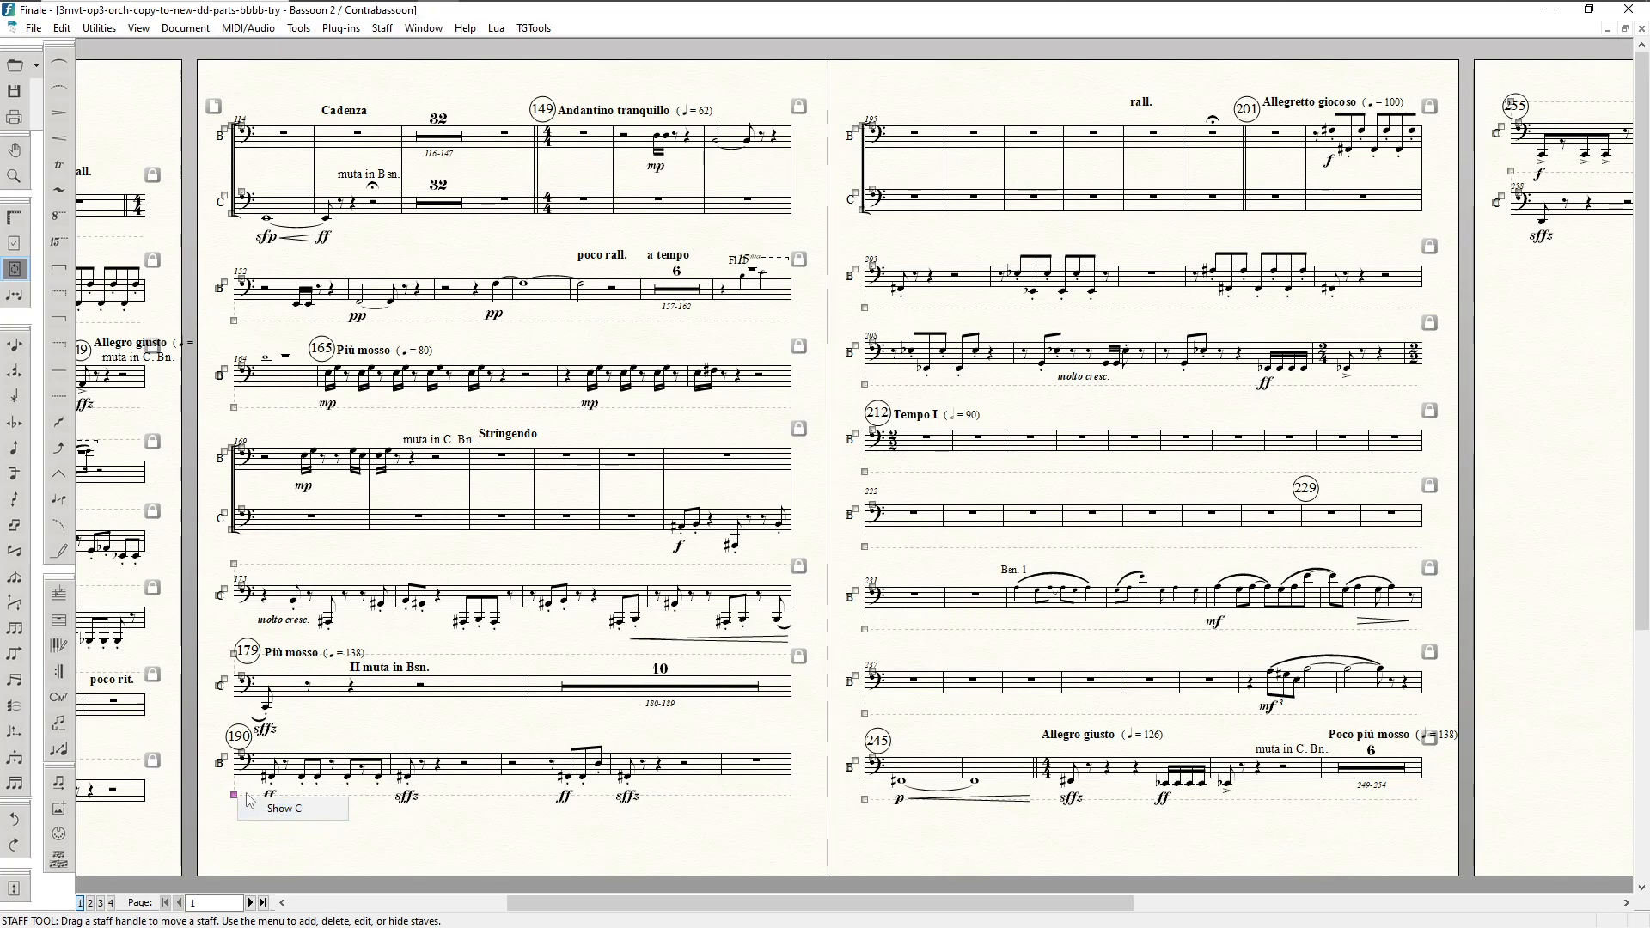
left_click(292, 813)
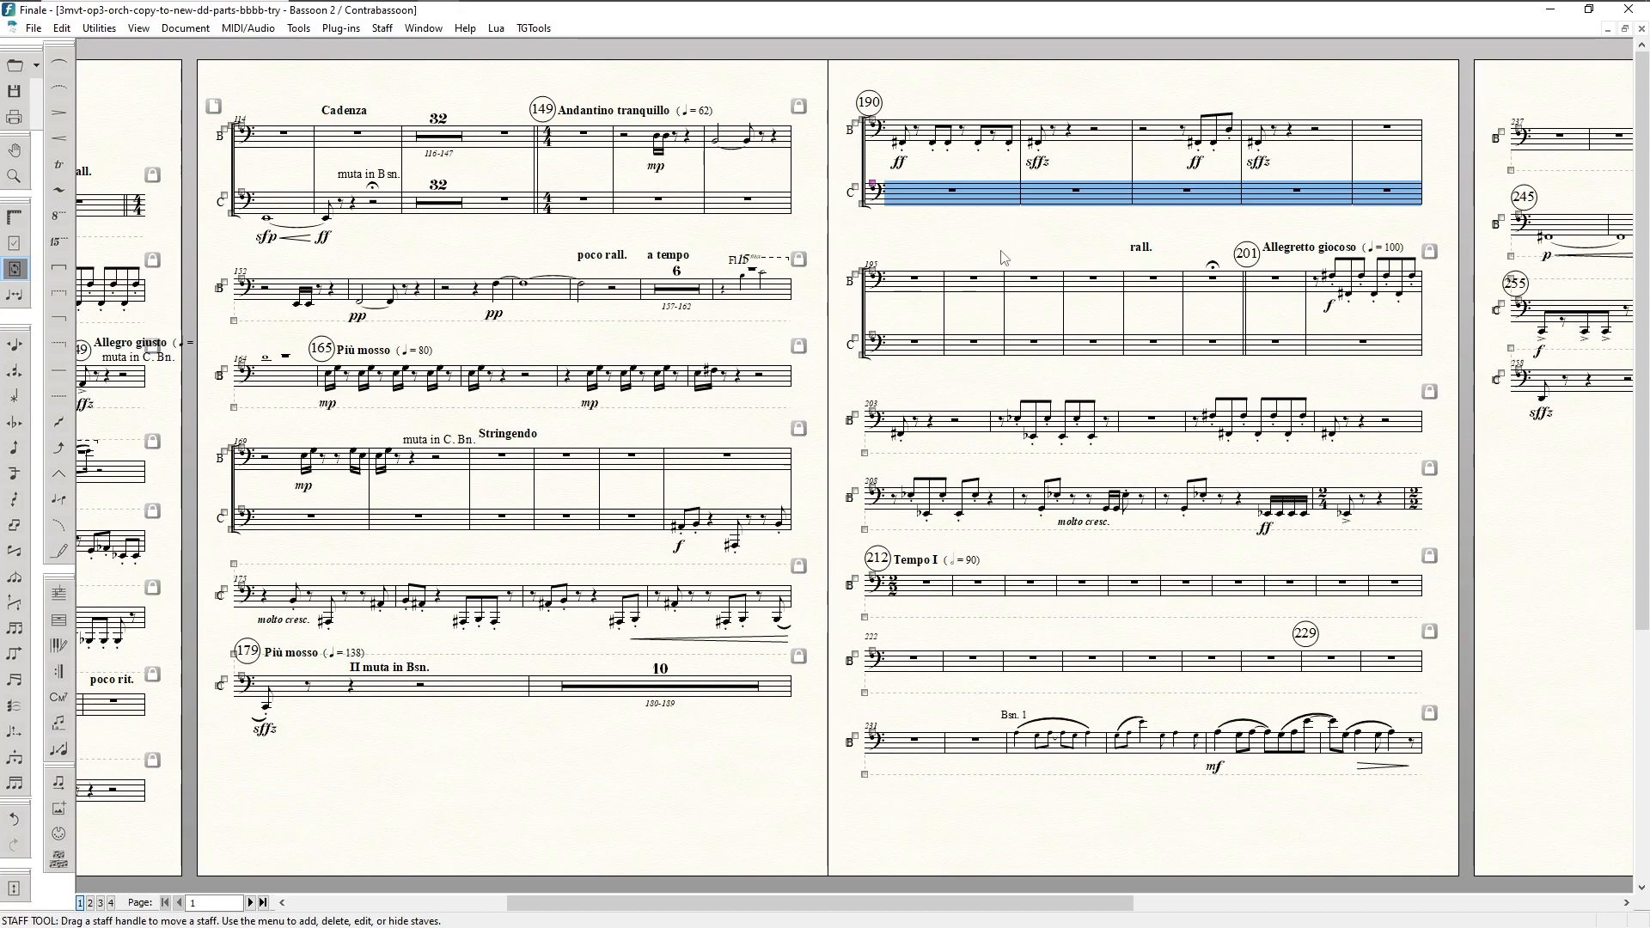
Step: Show the hidden contrabassoon staff in the systems starting at measures 212, 222 and 231
right_click(867, 627)
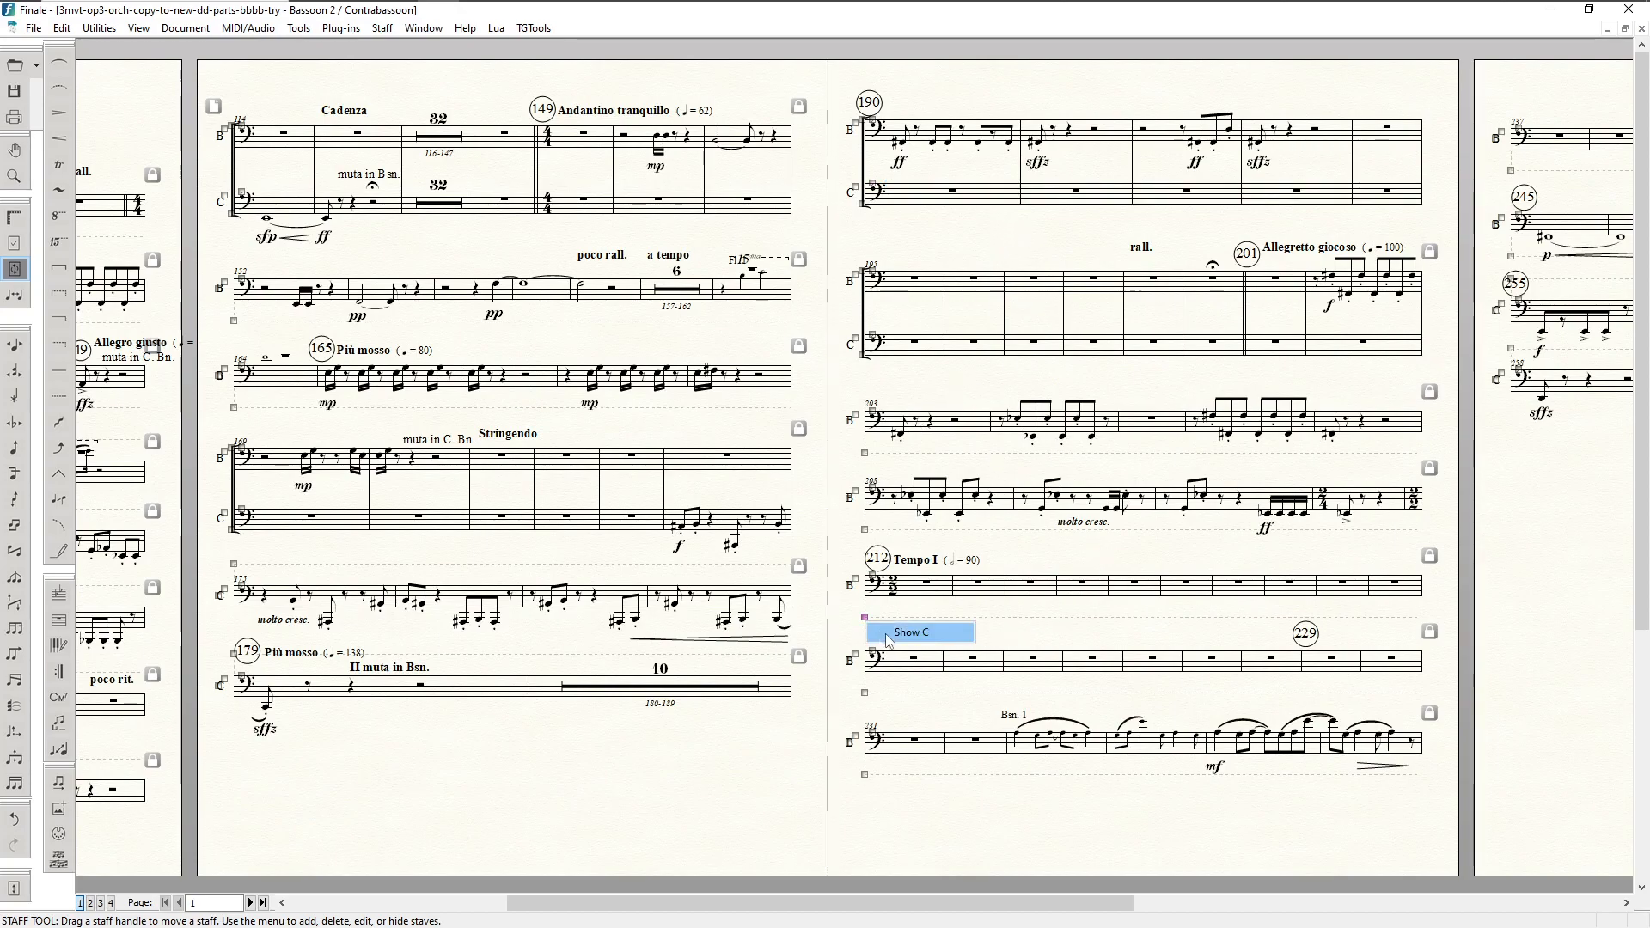
left_click(898, 632)
right_click(863, 754)
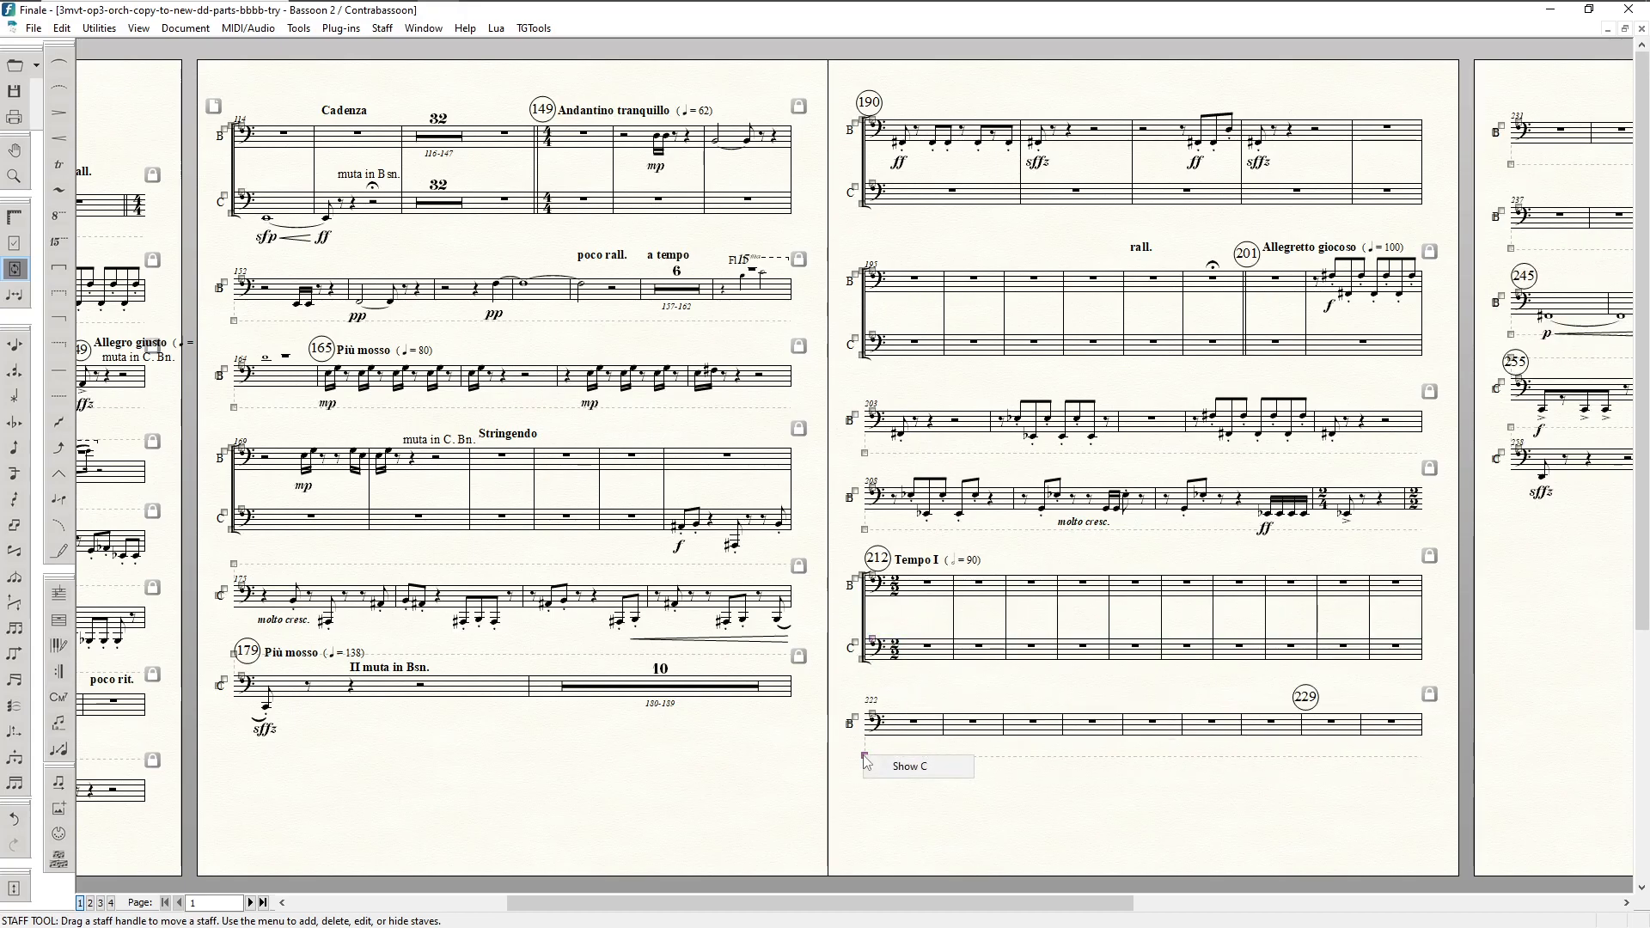
left_click(902, 764)
scroll(964, 756, "right", 6)
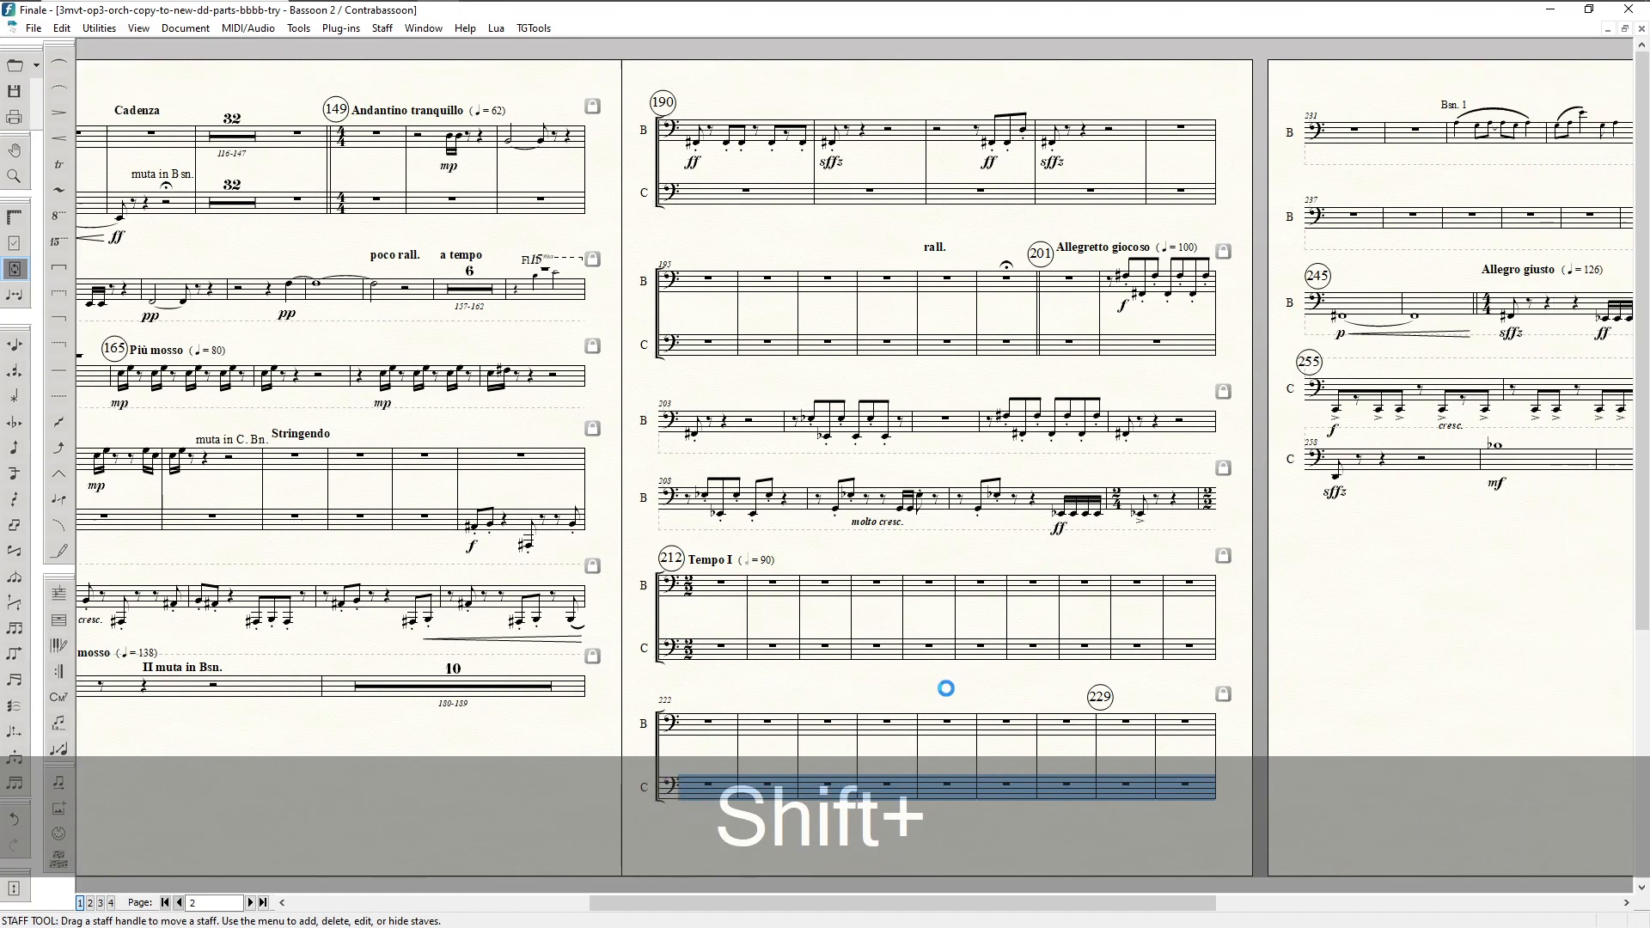
scroll(947, 691, "right", 1)
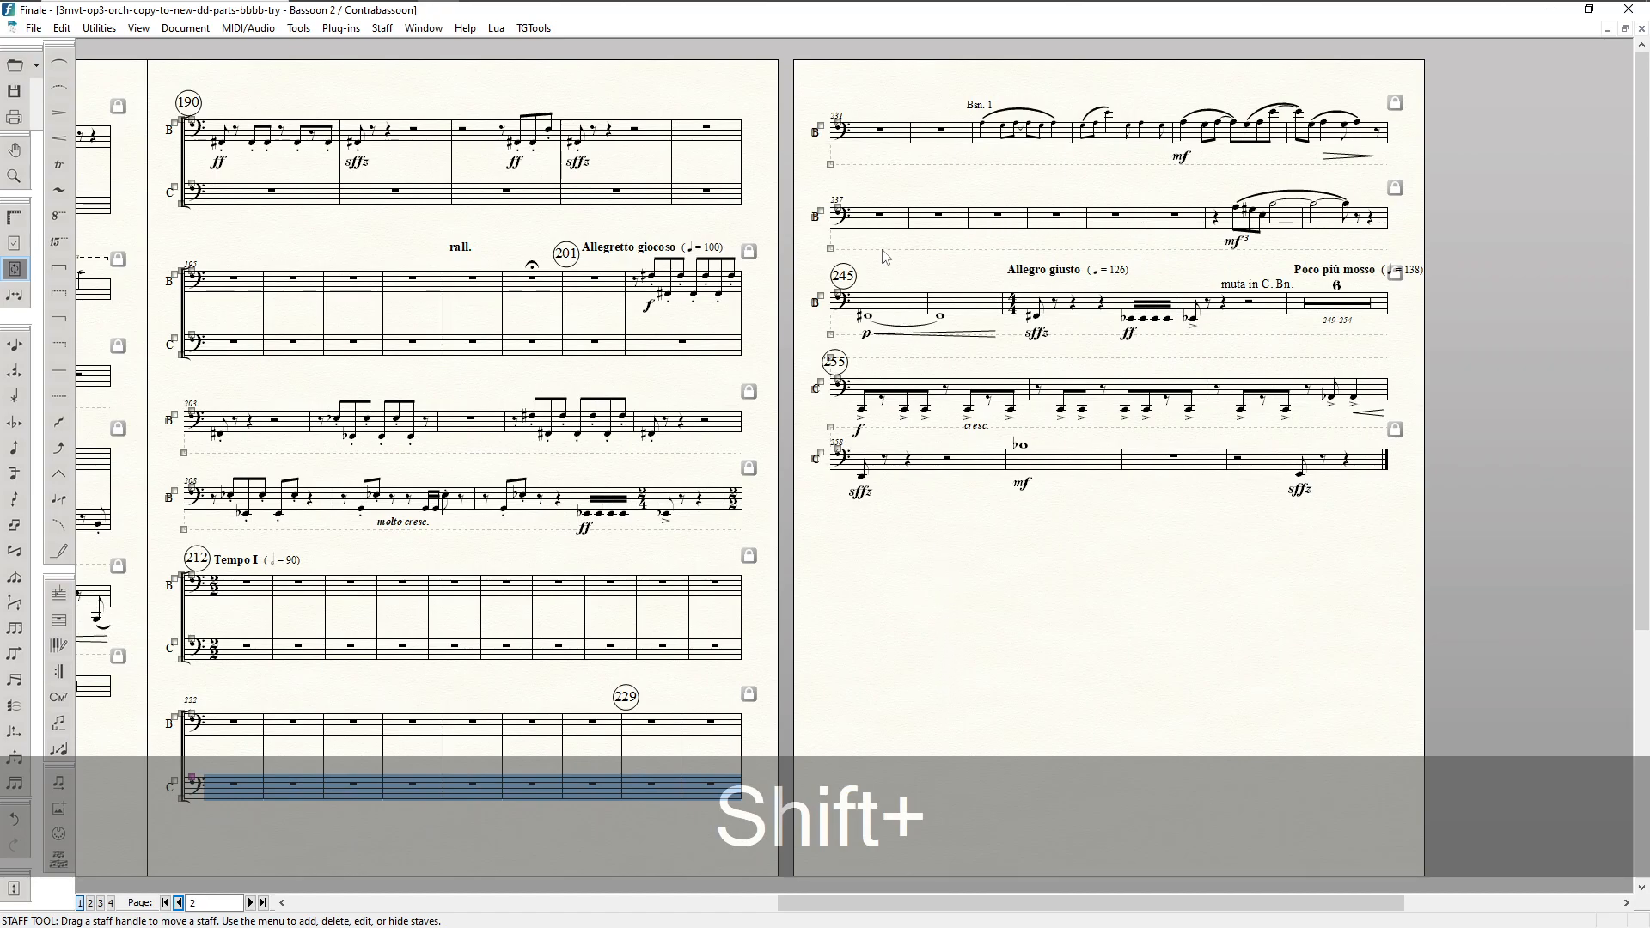
right_click(831, 164)
left_click(850, 178)
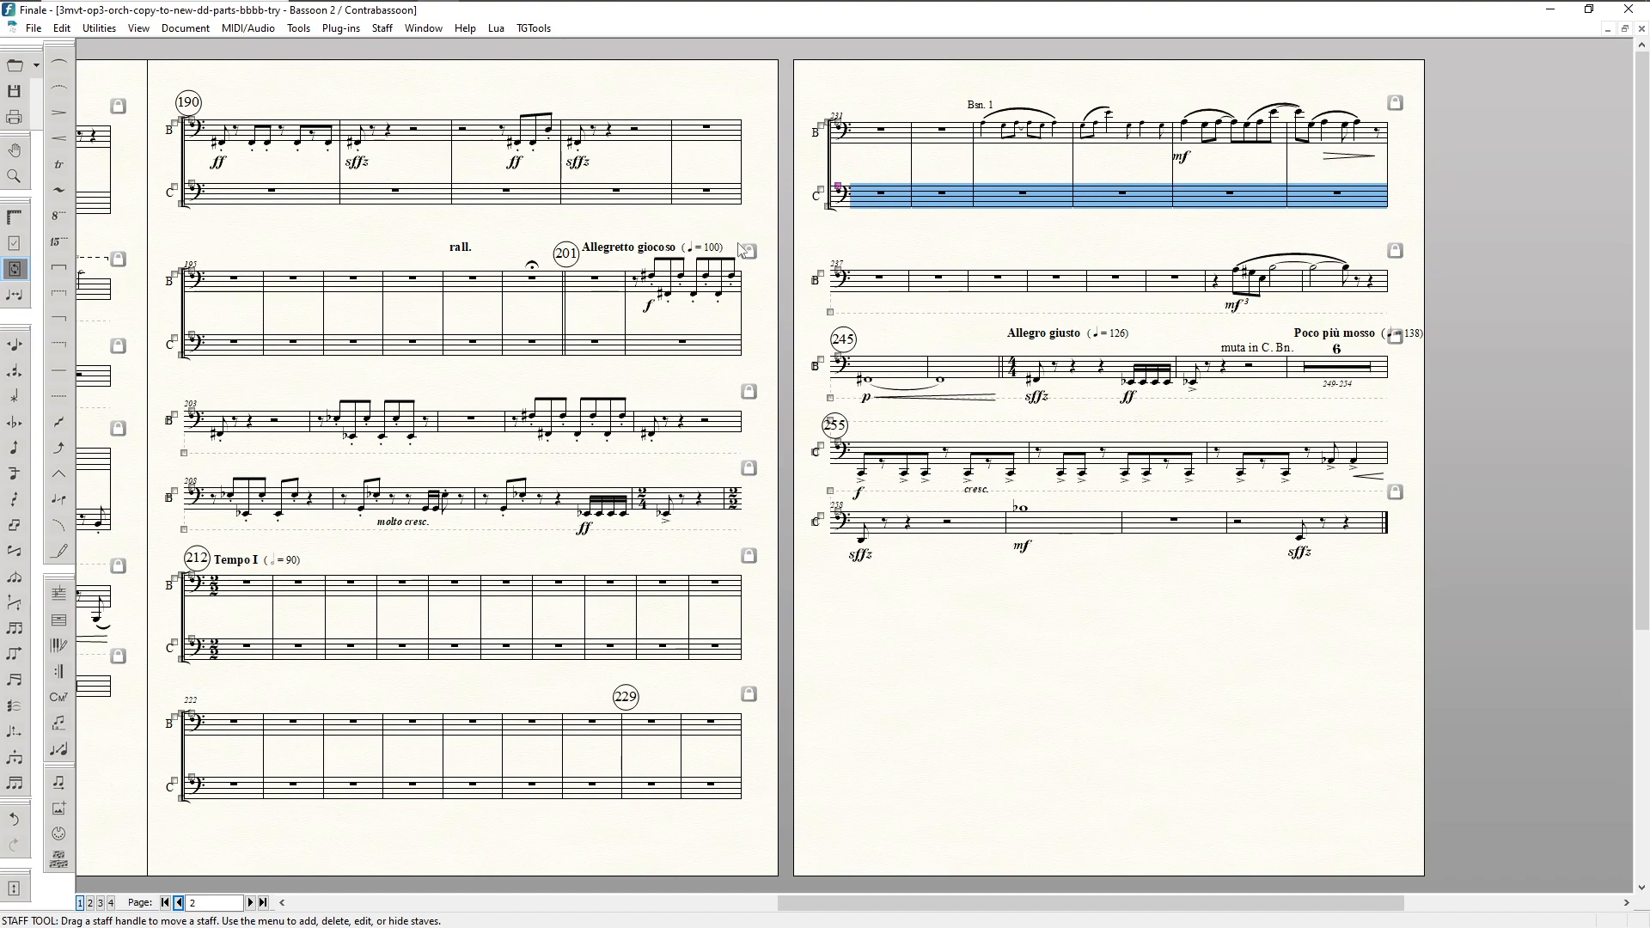
Step: Select the entire contrabassoon staff across all systems and hide its empty staves
double_click(850, 199)
right_click(836, 188)
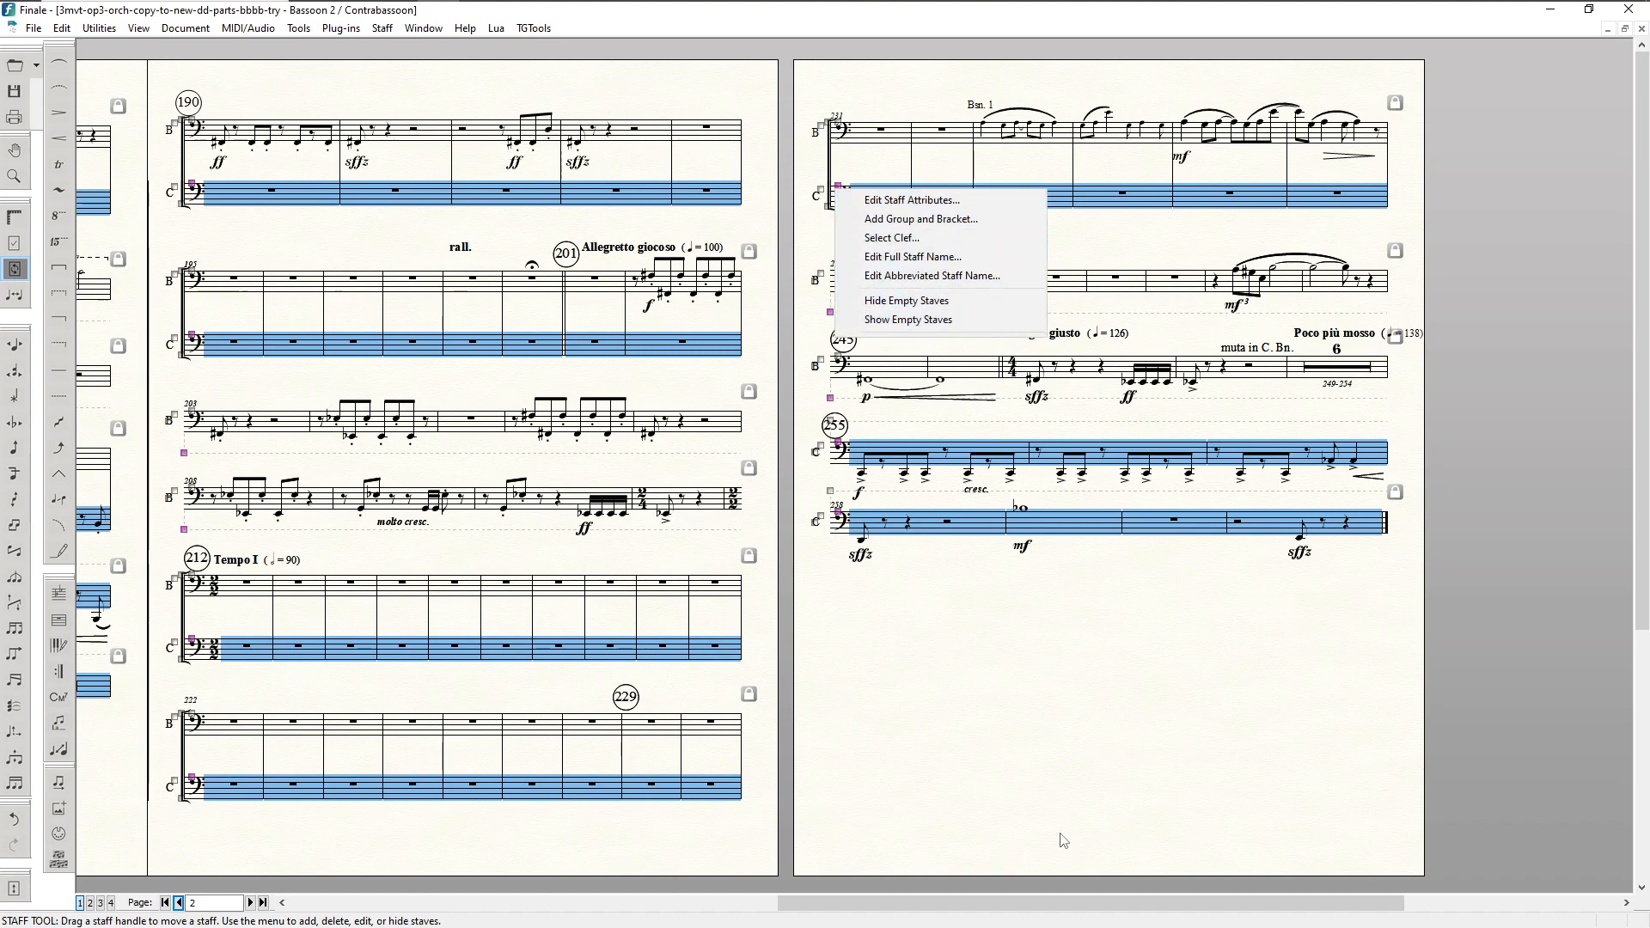
left_click_drag(1004, 904, 565, 907)
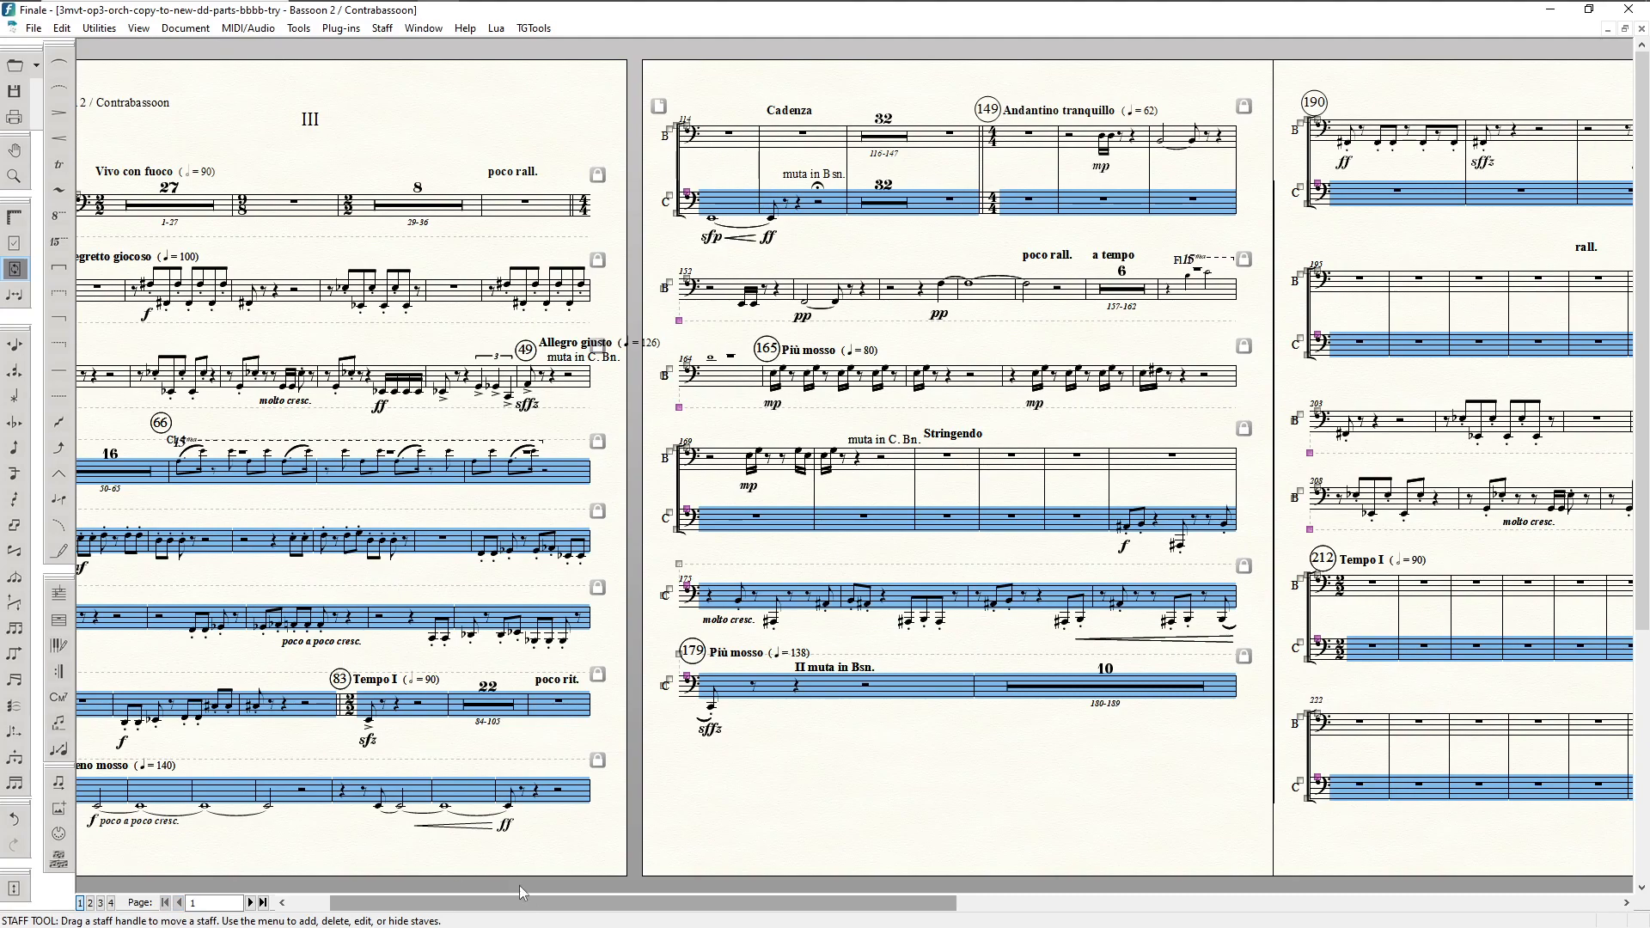
left_click_drag(514, 901, 568, 902)
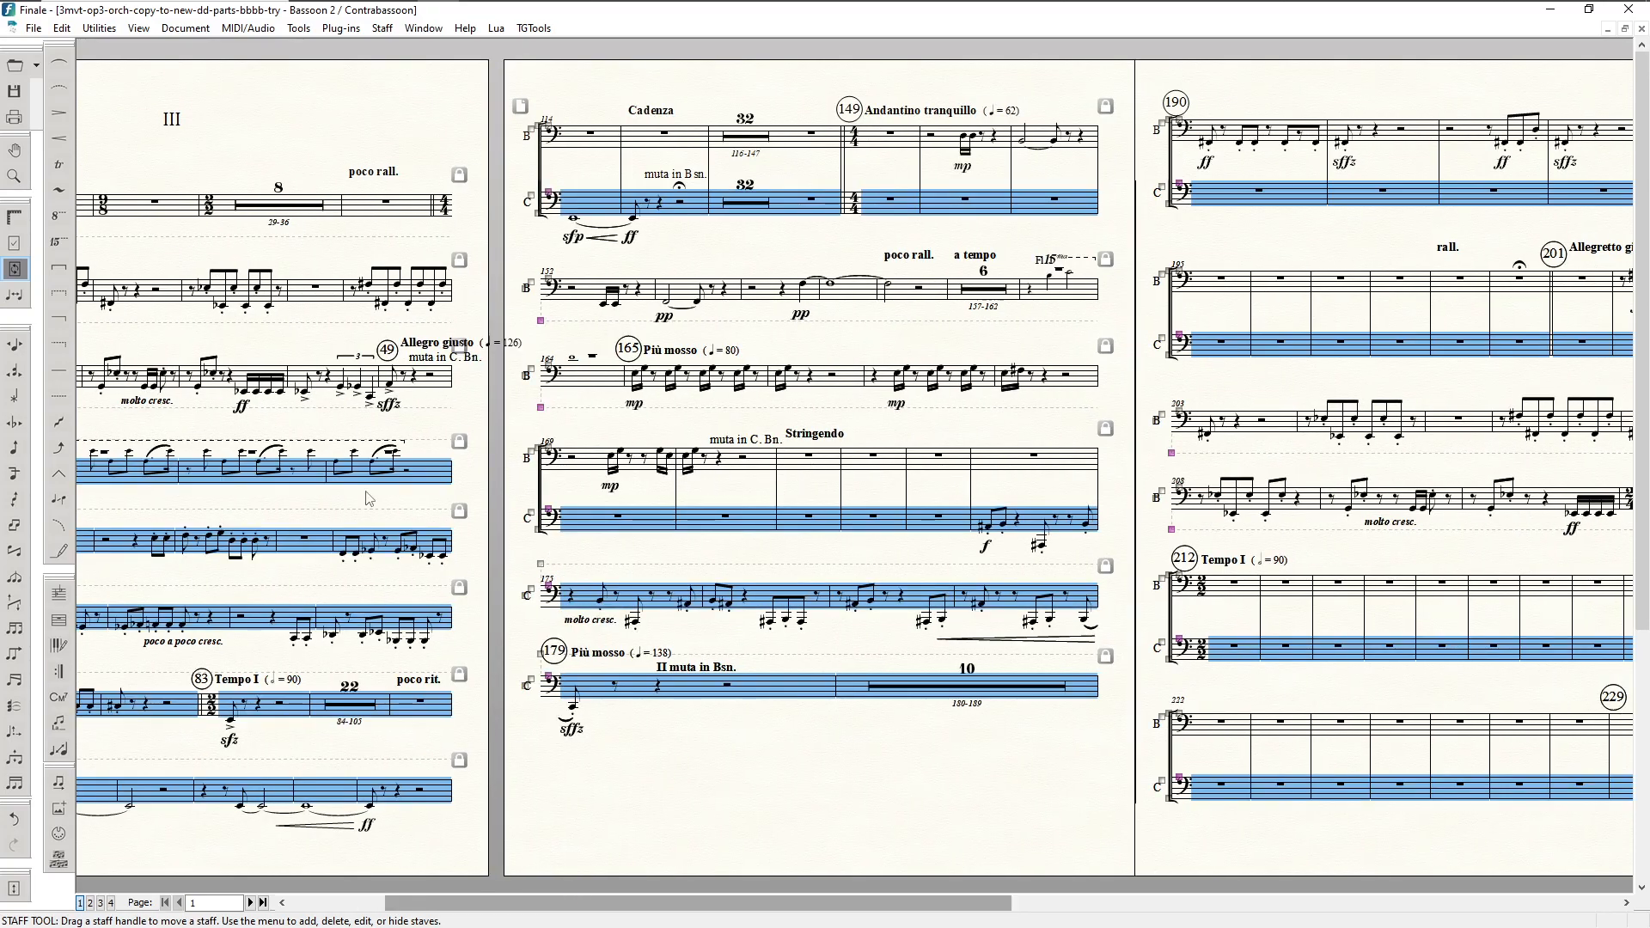
left_click_drag(563, 902, 473, 900)
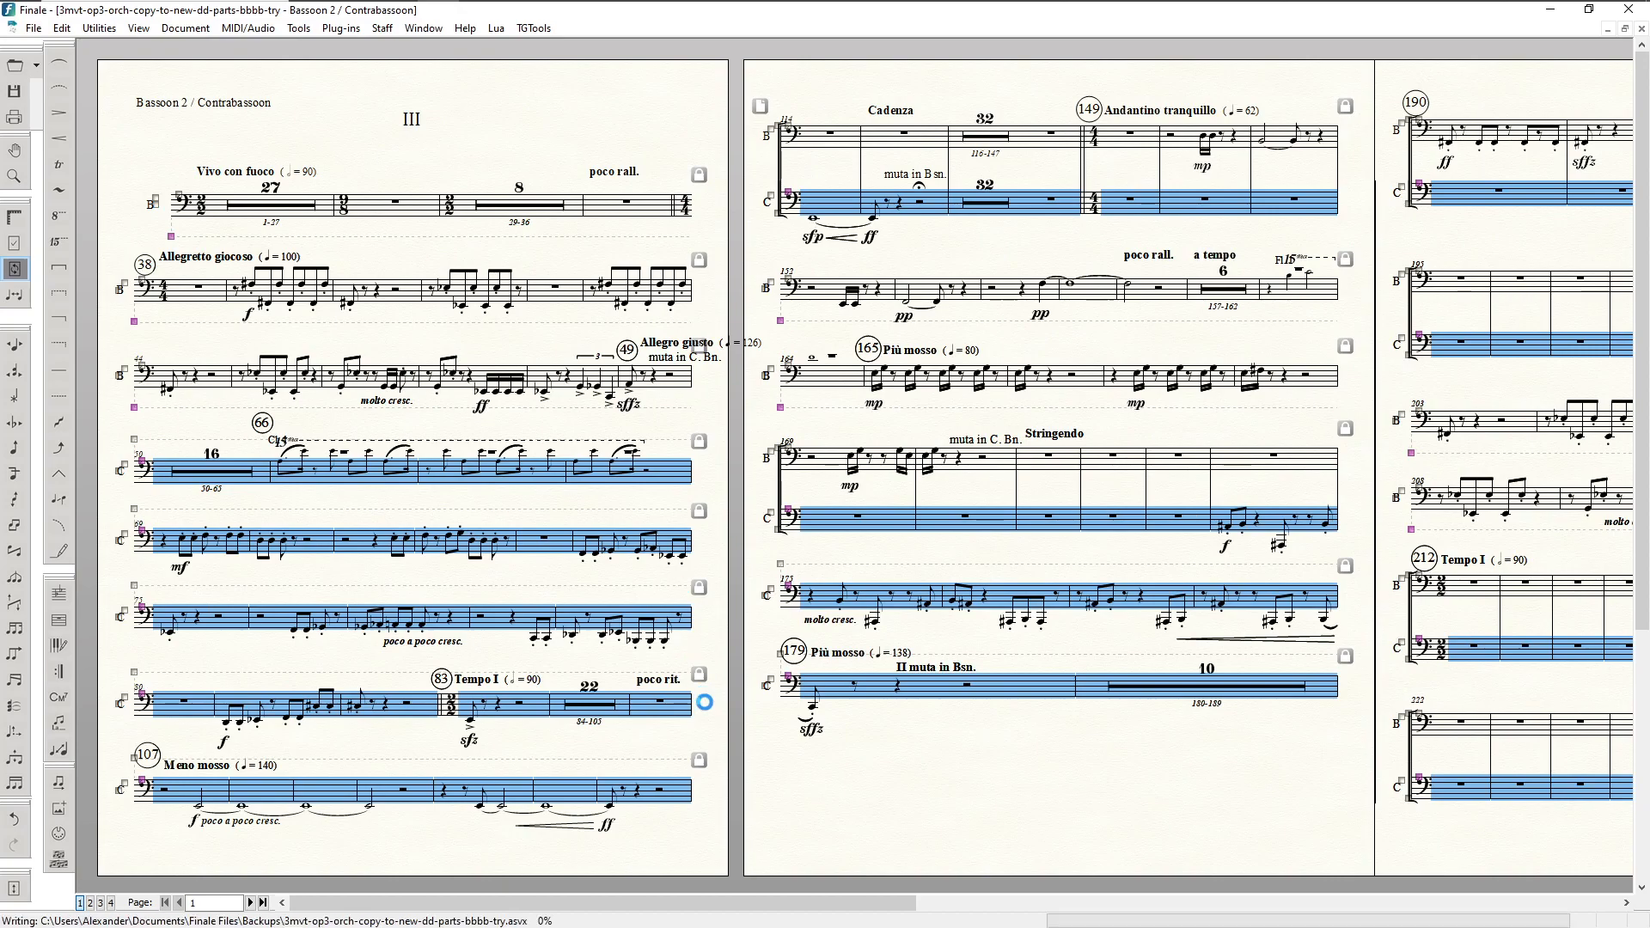
left_click_drag(685, 902, 713, 854)
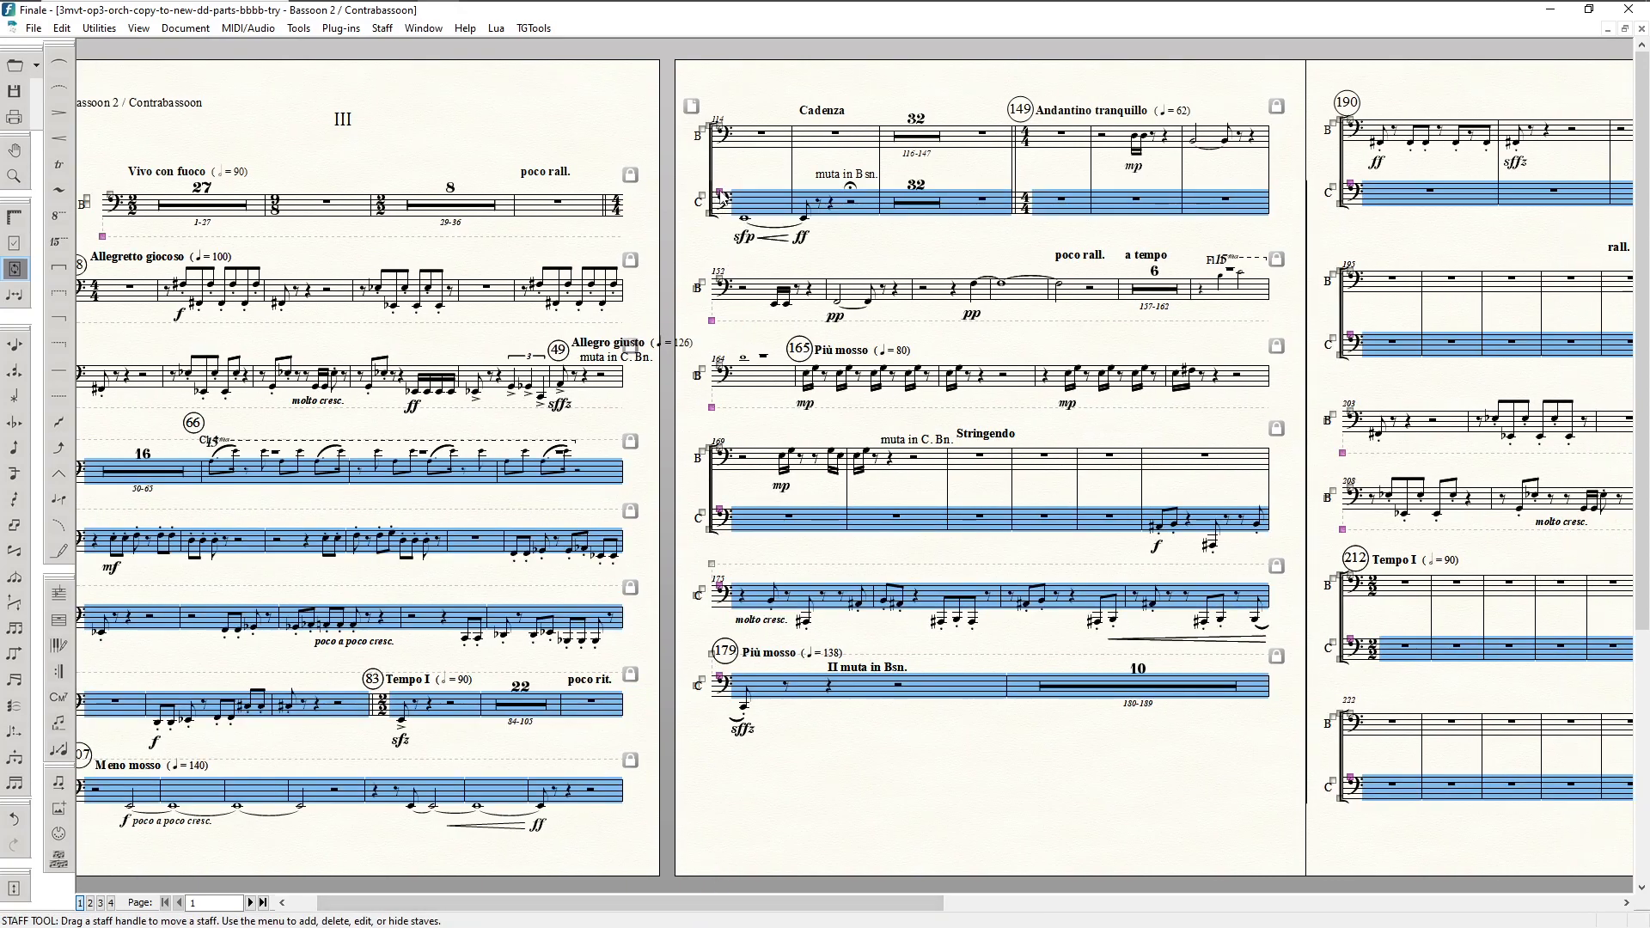
right_click(719, 191)
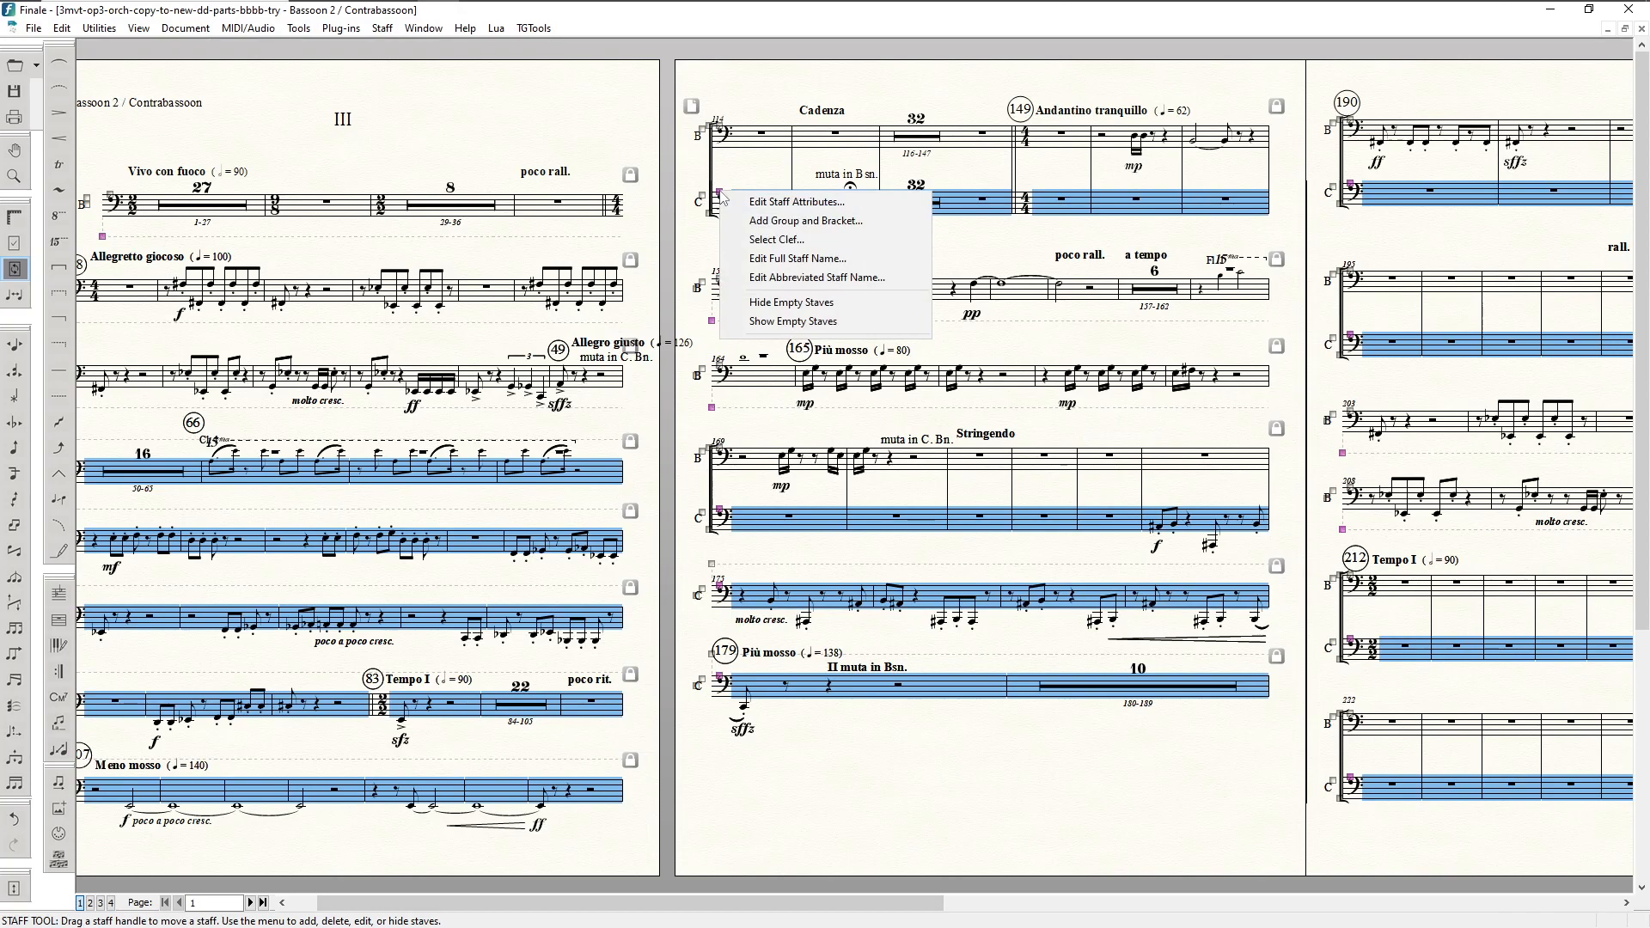
left_click(764, 303)
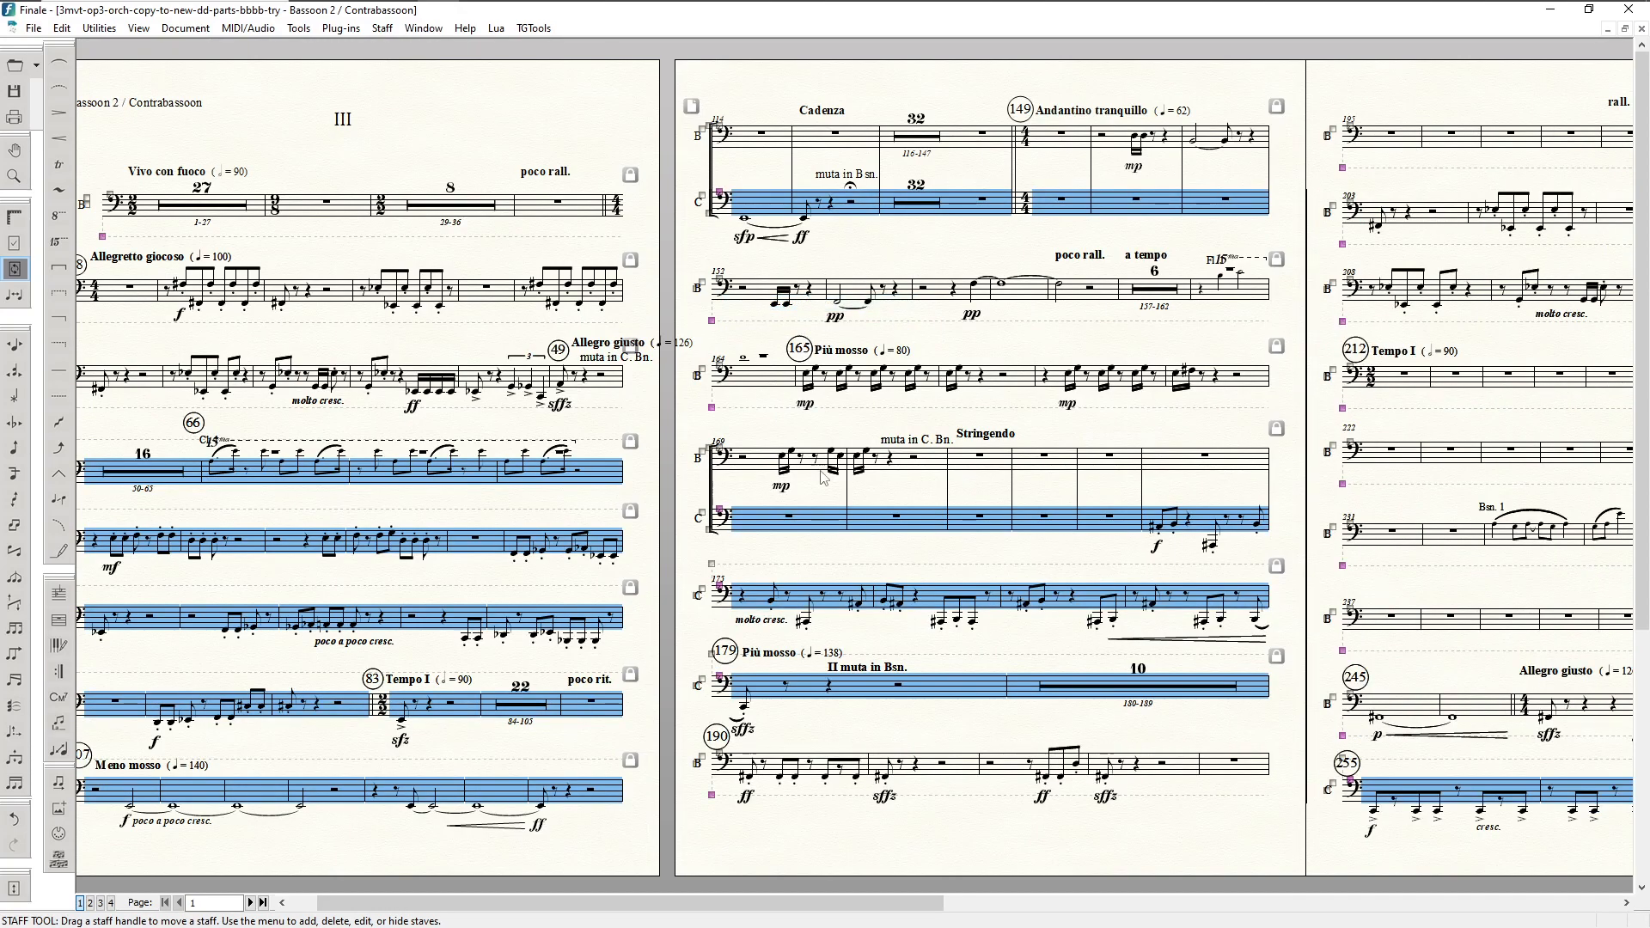
Step: Try to show empty staves with only the contrabassoon's measures 169–173 selected
left_click_drag(760, 903, 877, 904)
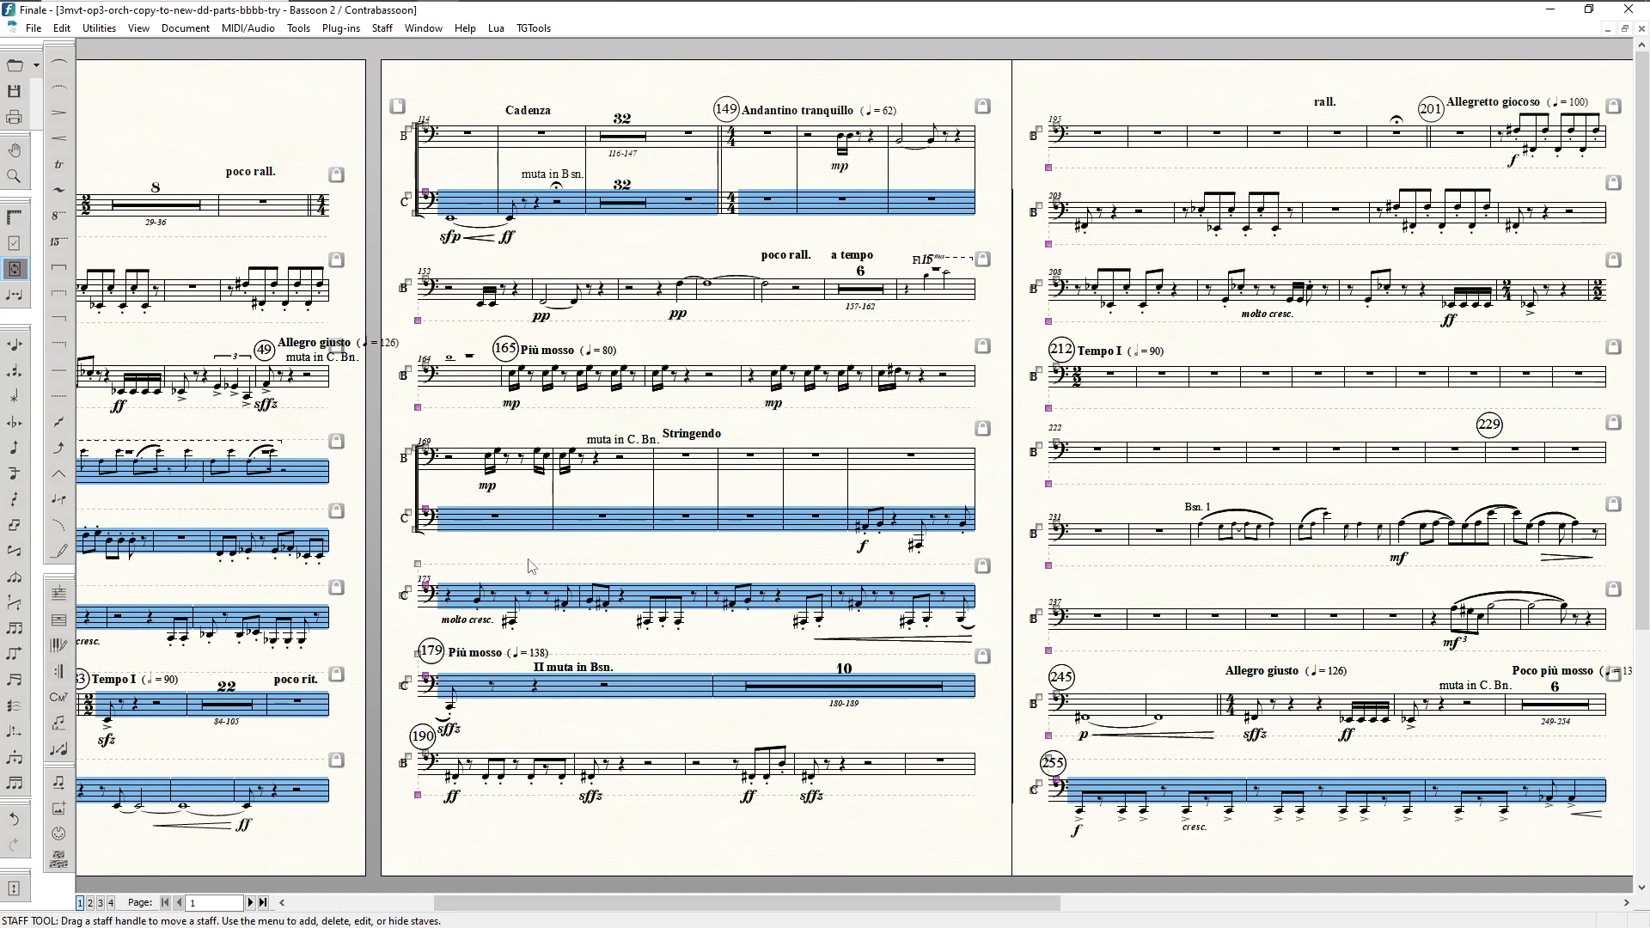
left_click(500, 534)
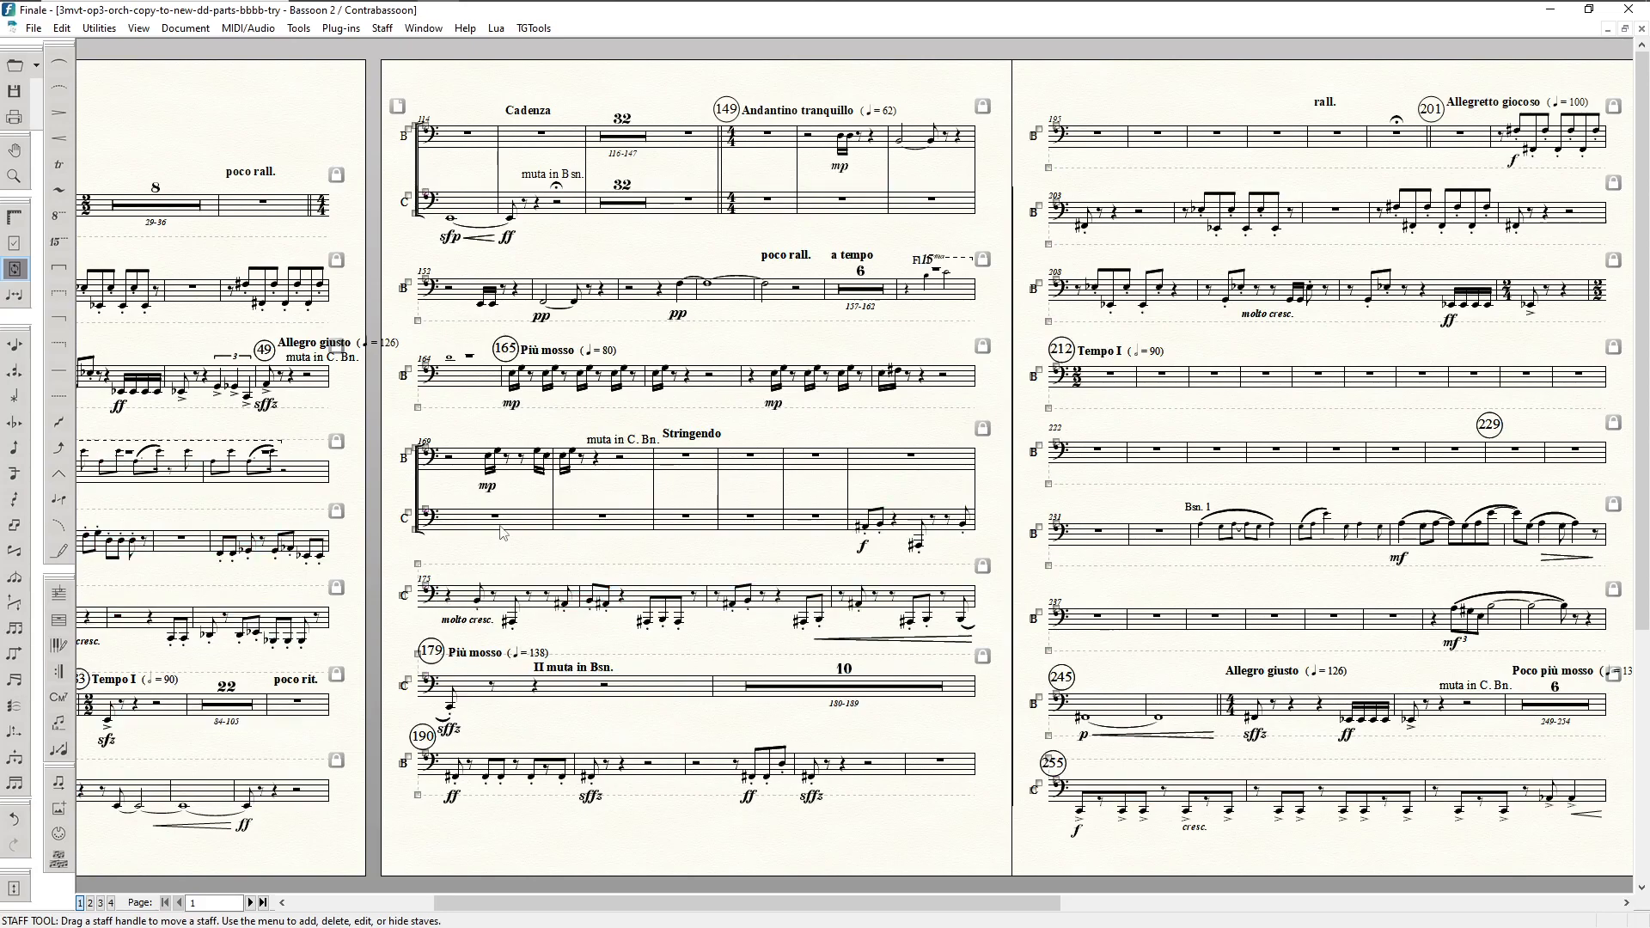
left_click(502, 529)
left_click(819, 519, "shift")
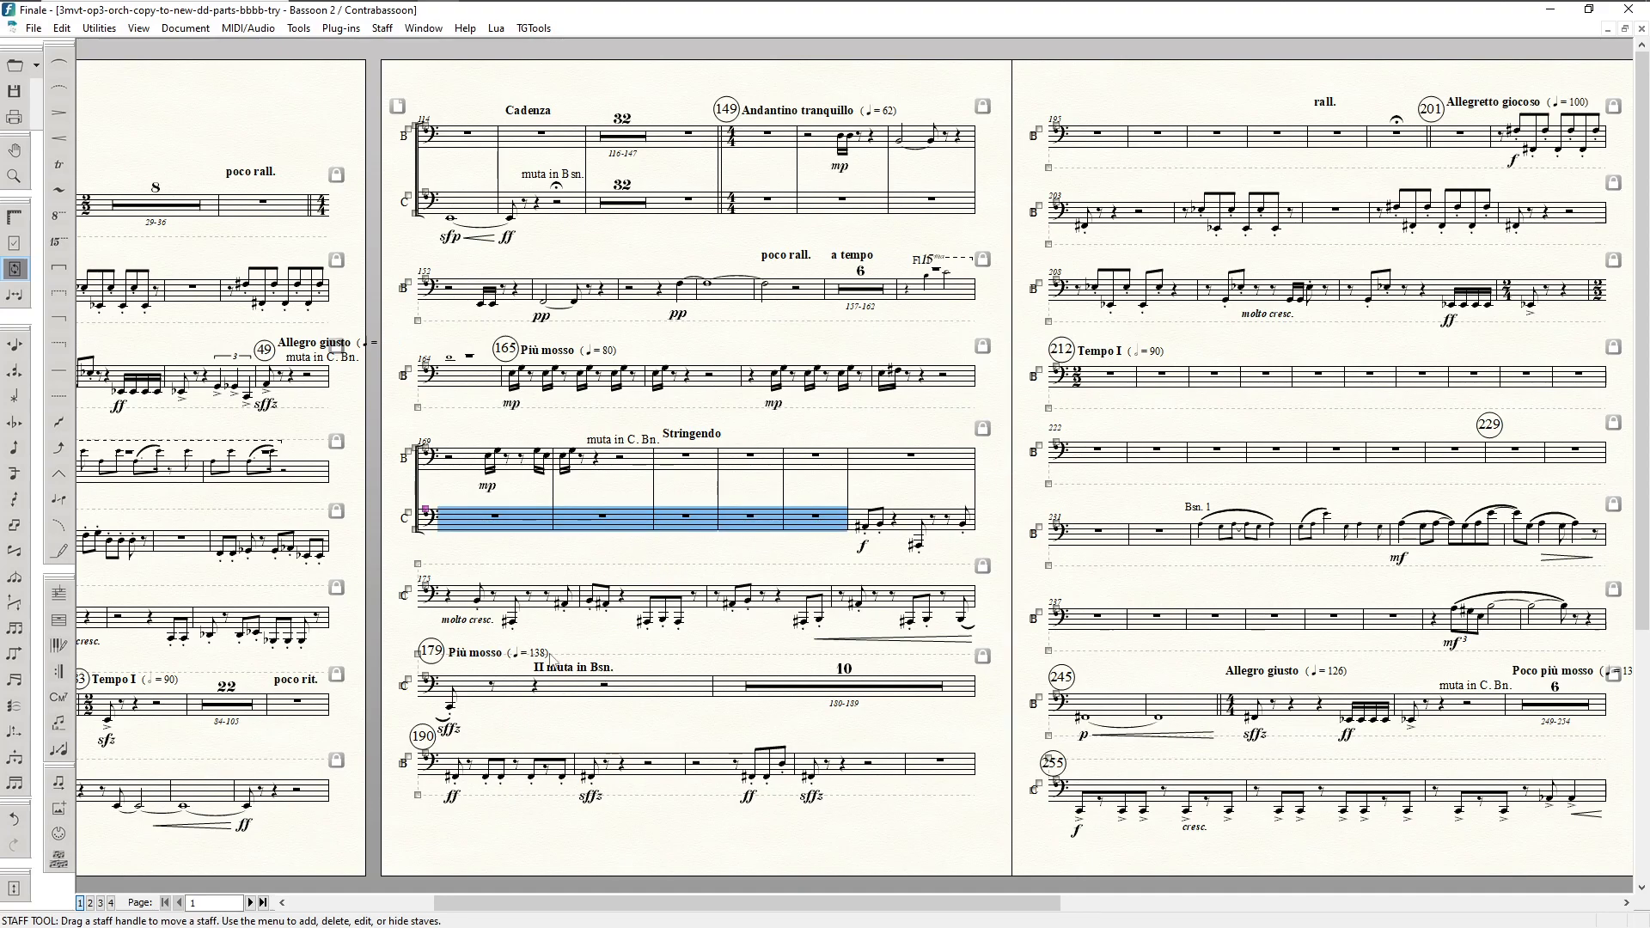
left_click_drag(838, 890, 950, 898)
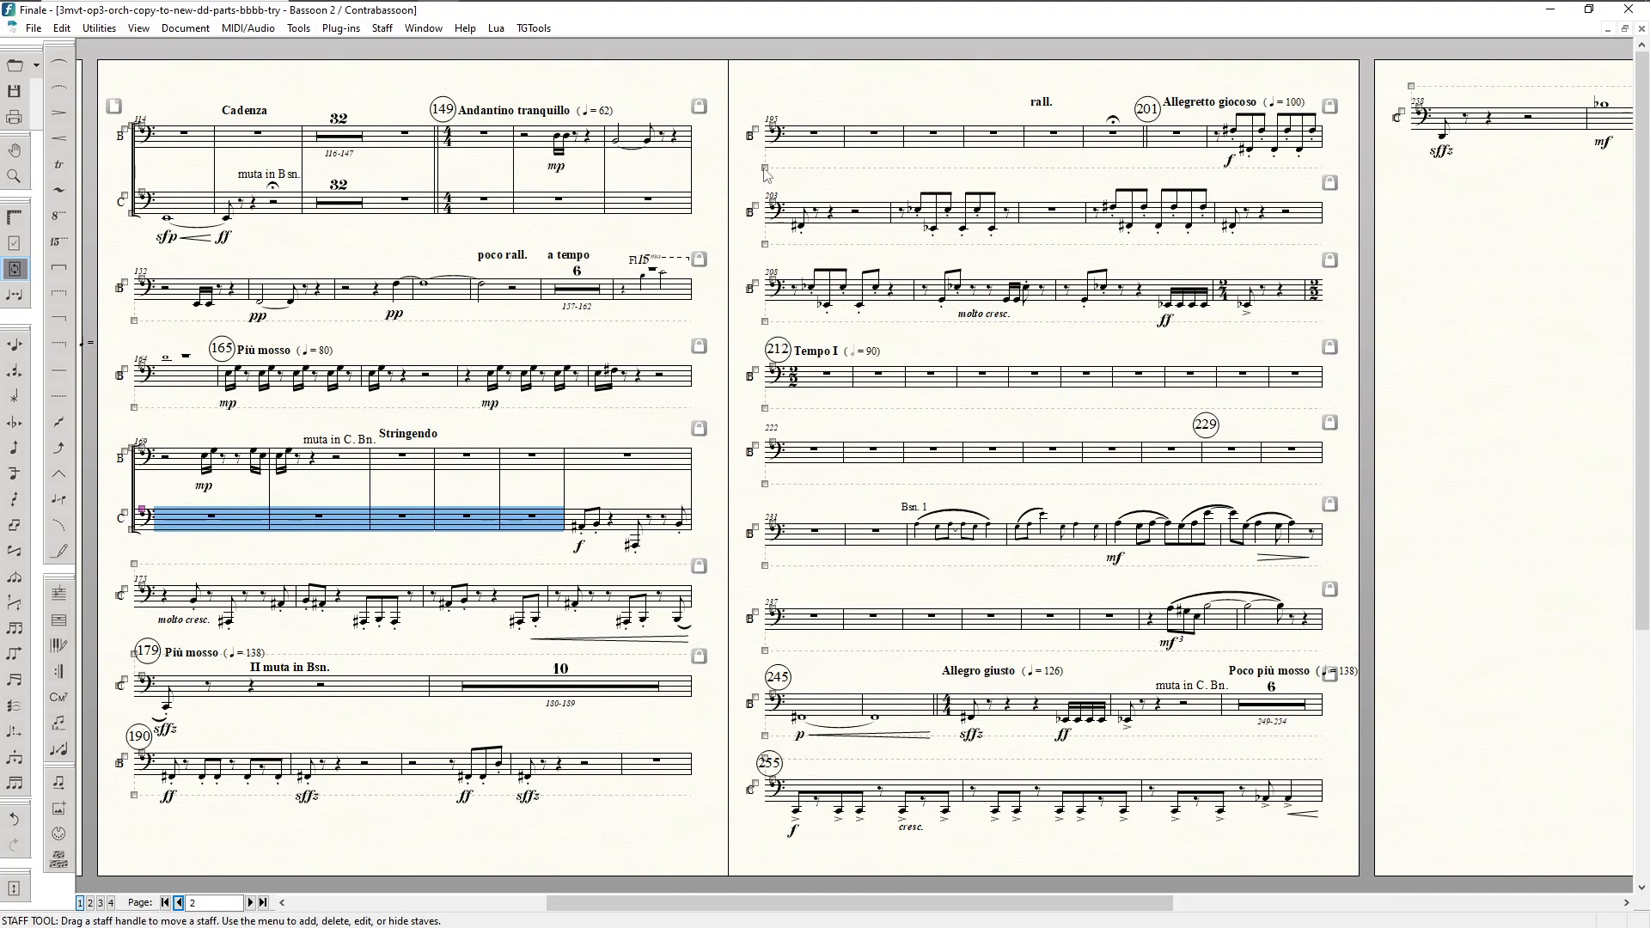
right_click(144, 517)
left_click(196, 639)
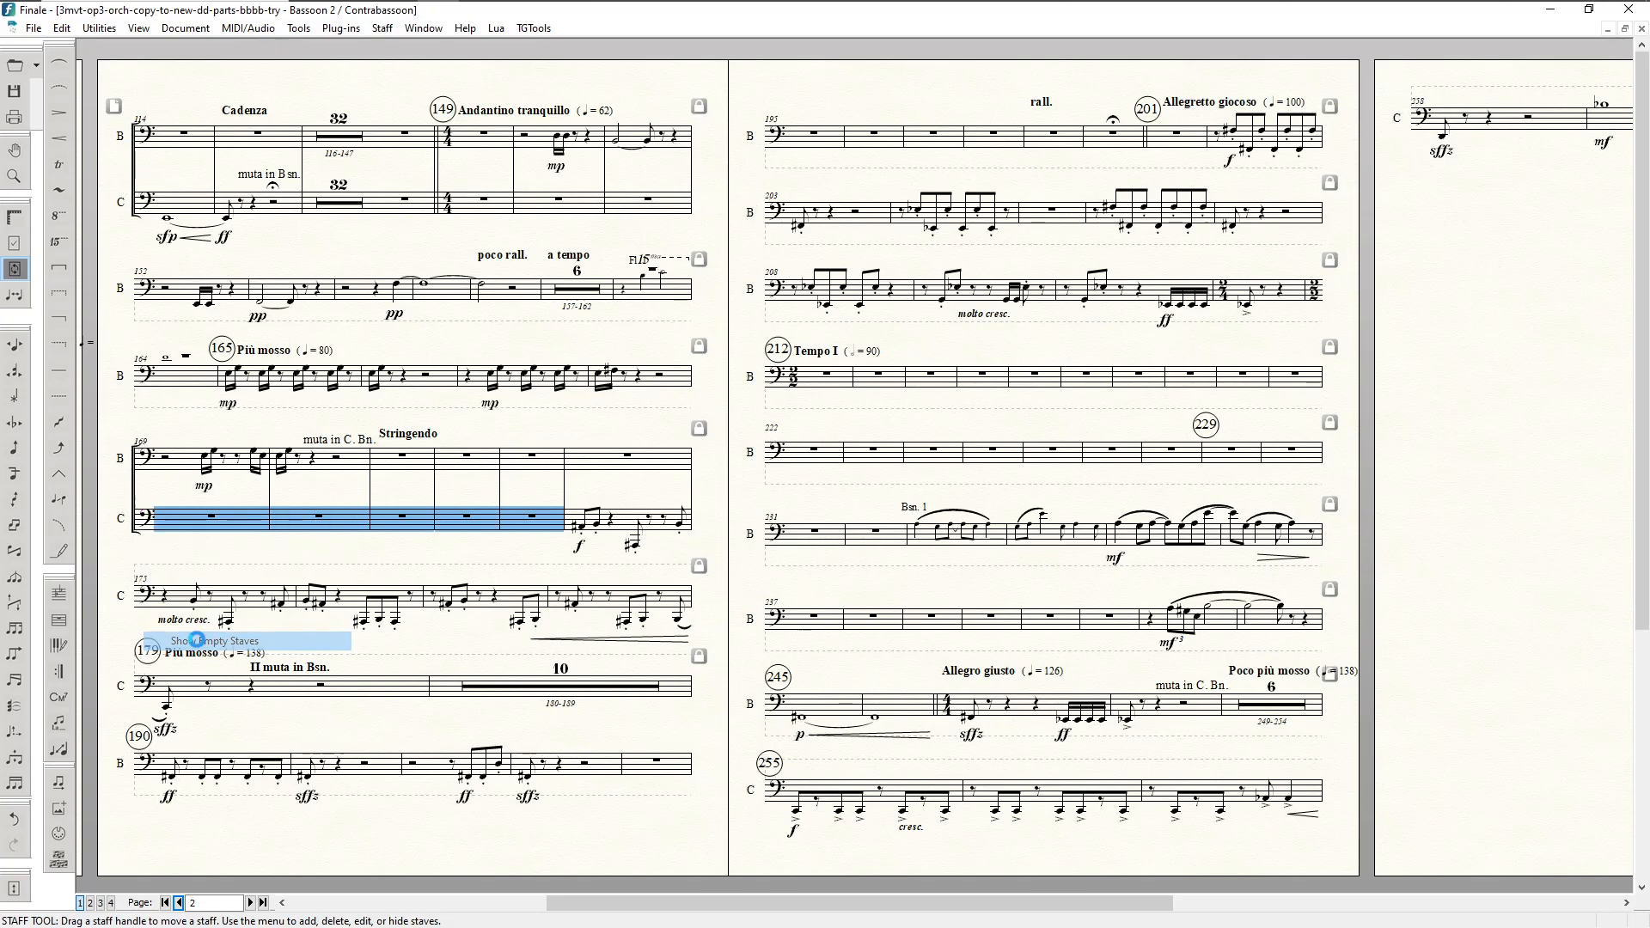
Step: Select the whole contrabassoon staff and show its empty staves throughout the part
left_click(146, 519)
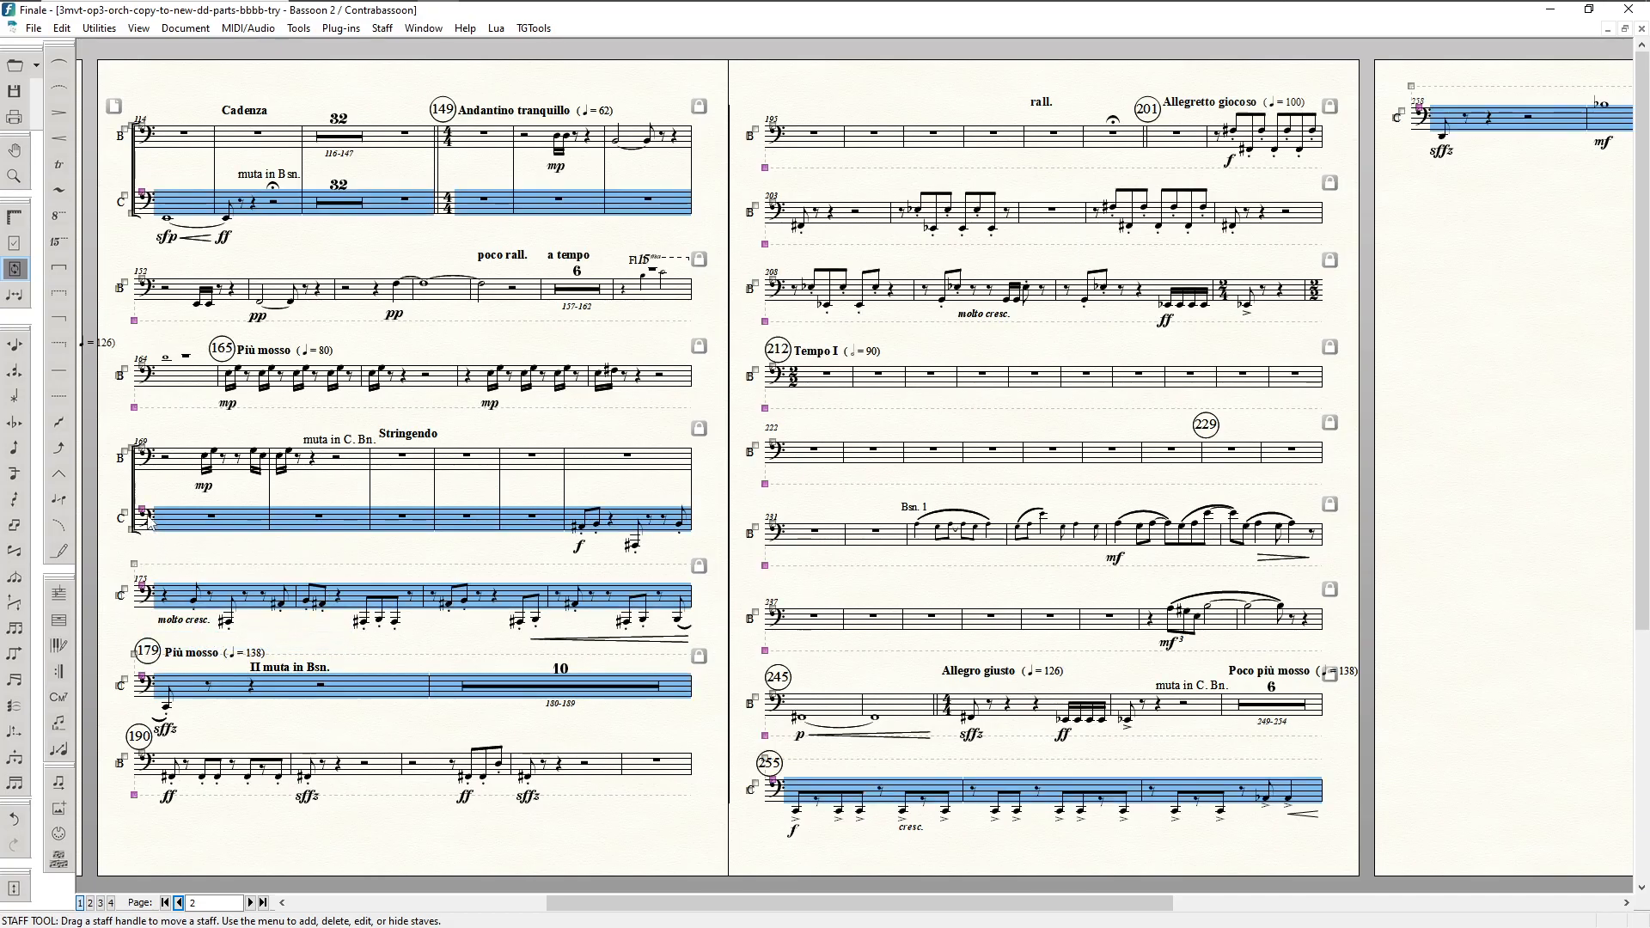
right_click(147, 518)
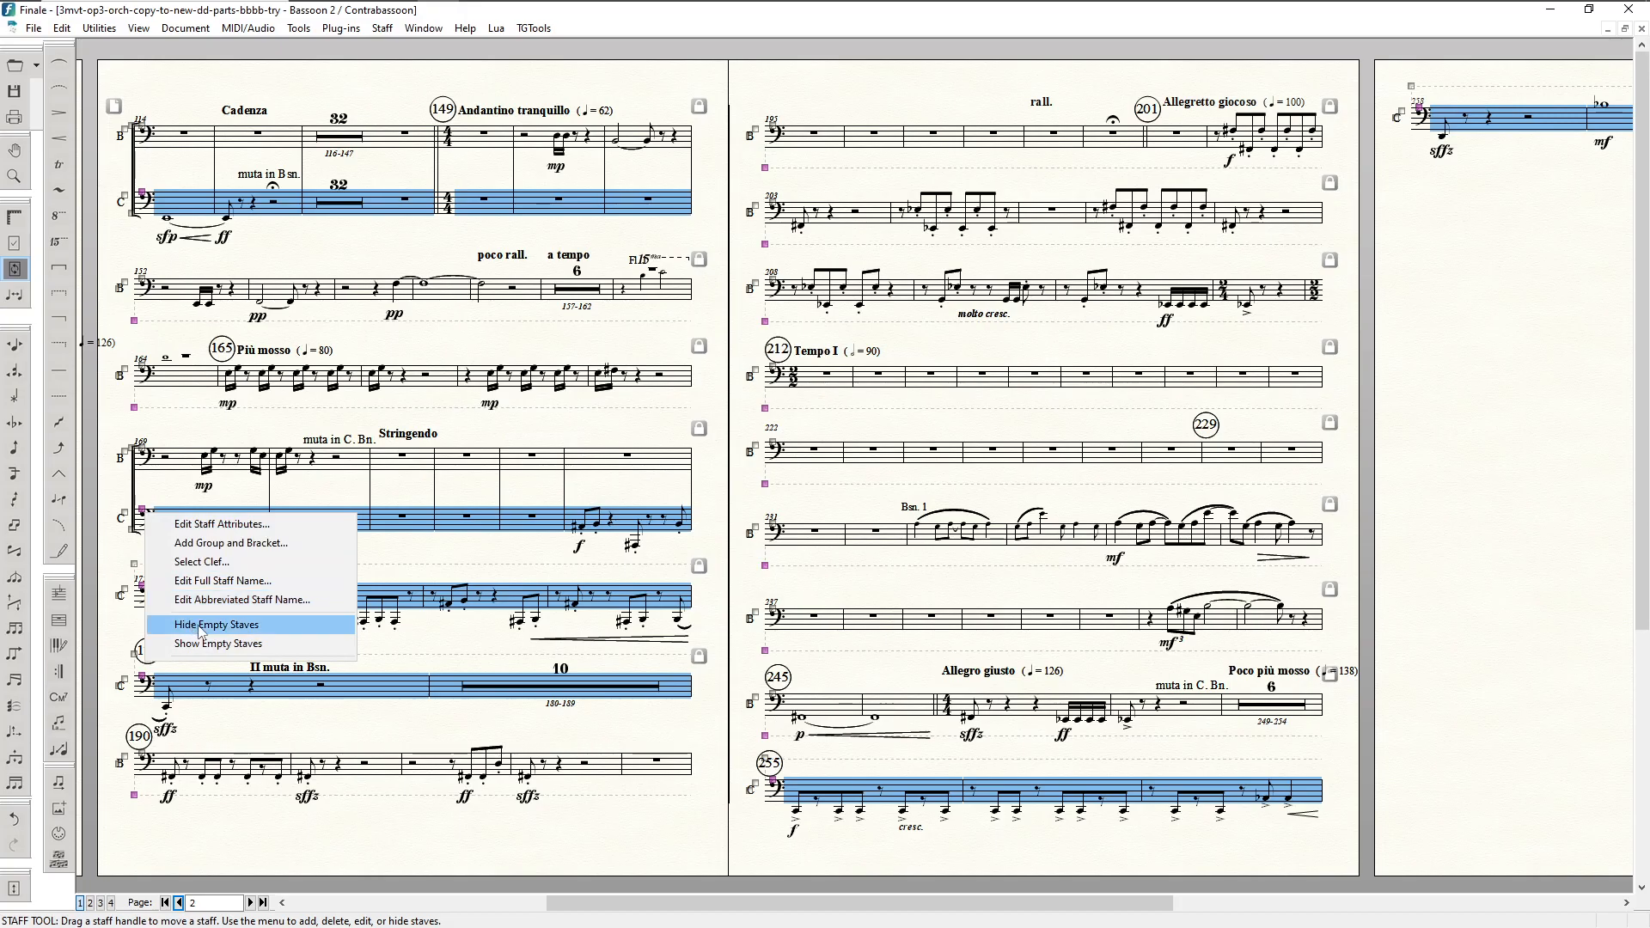
left_click(215, 643)
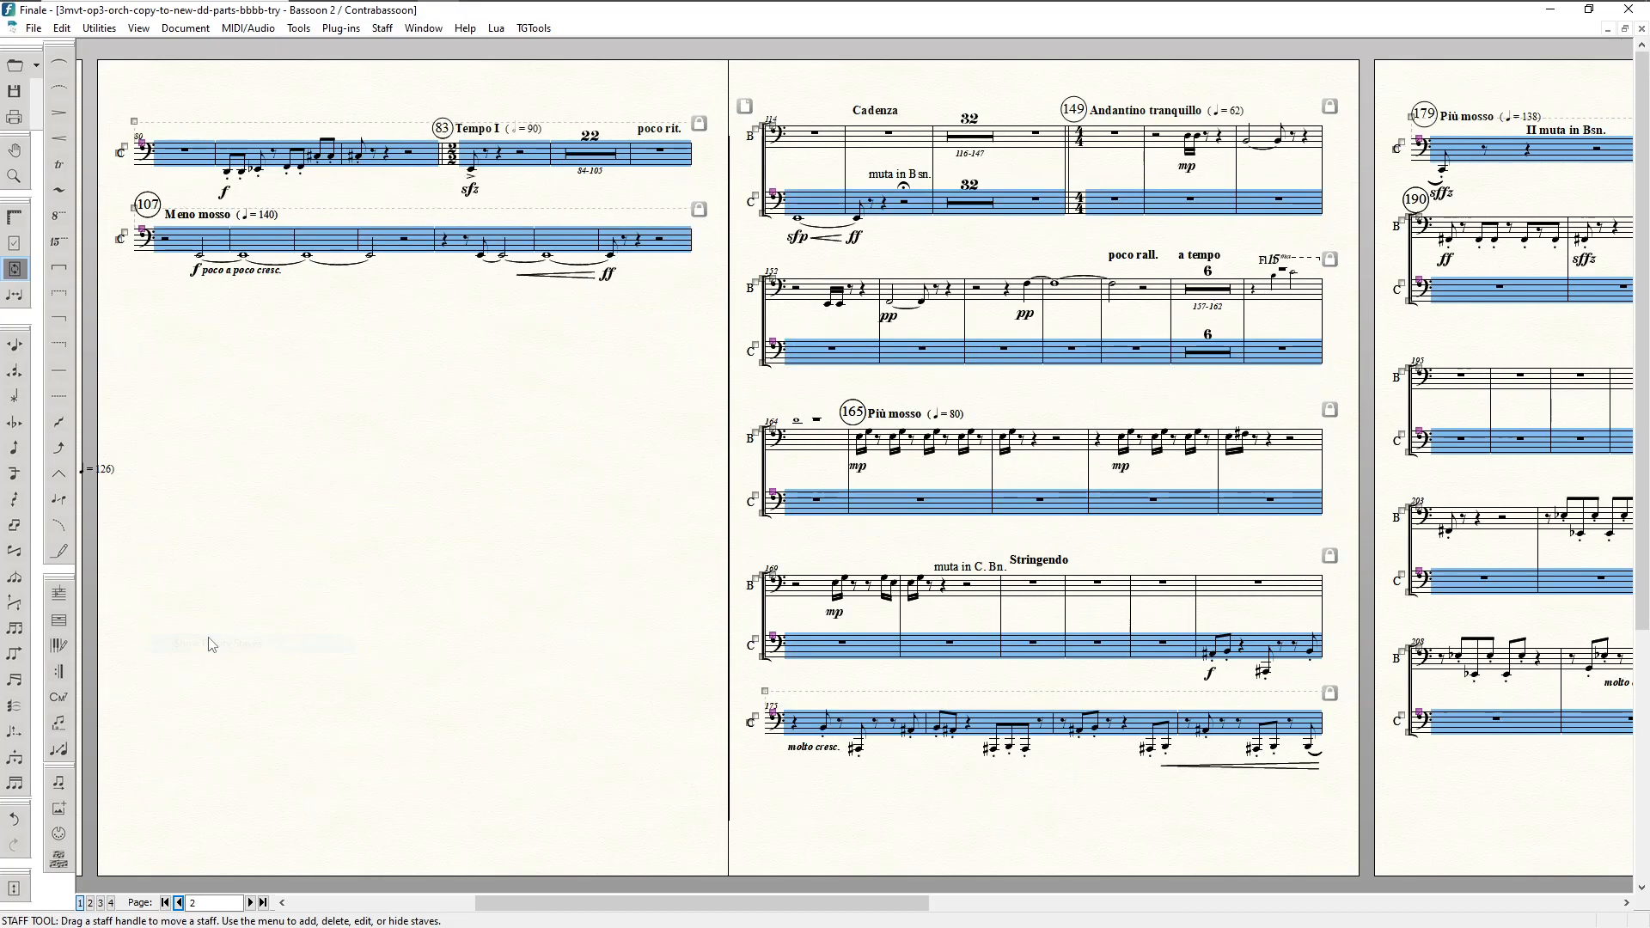
Step: Hide the contrabassoon's empty staves again across the whole part
left_click_drag(601, 903, 825, 913)
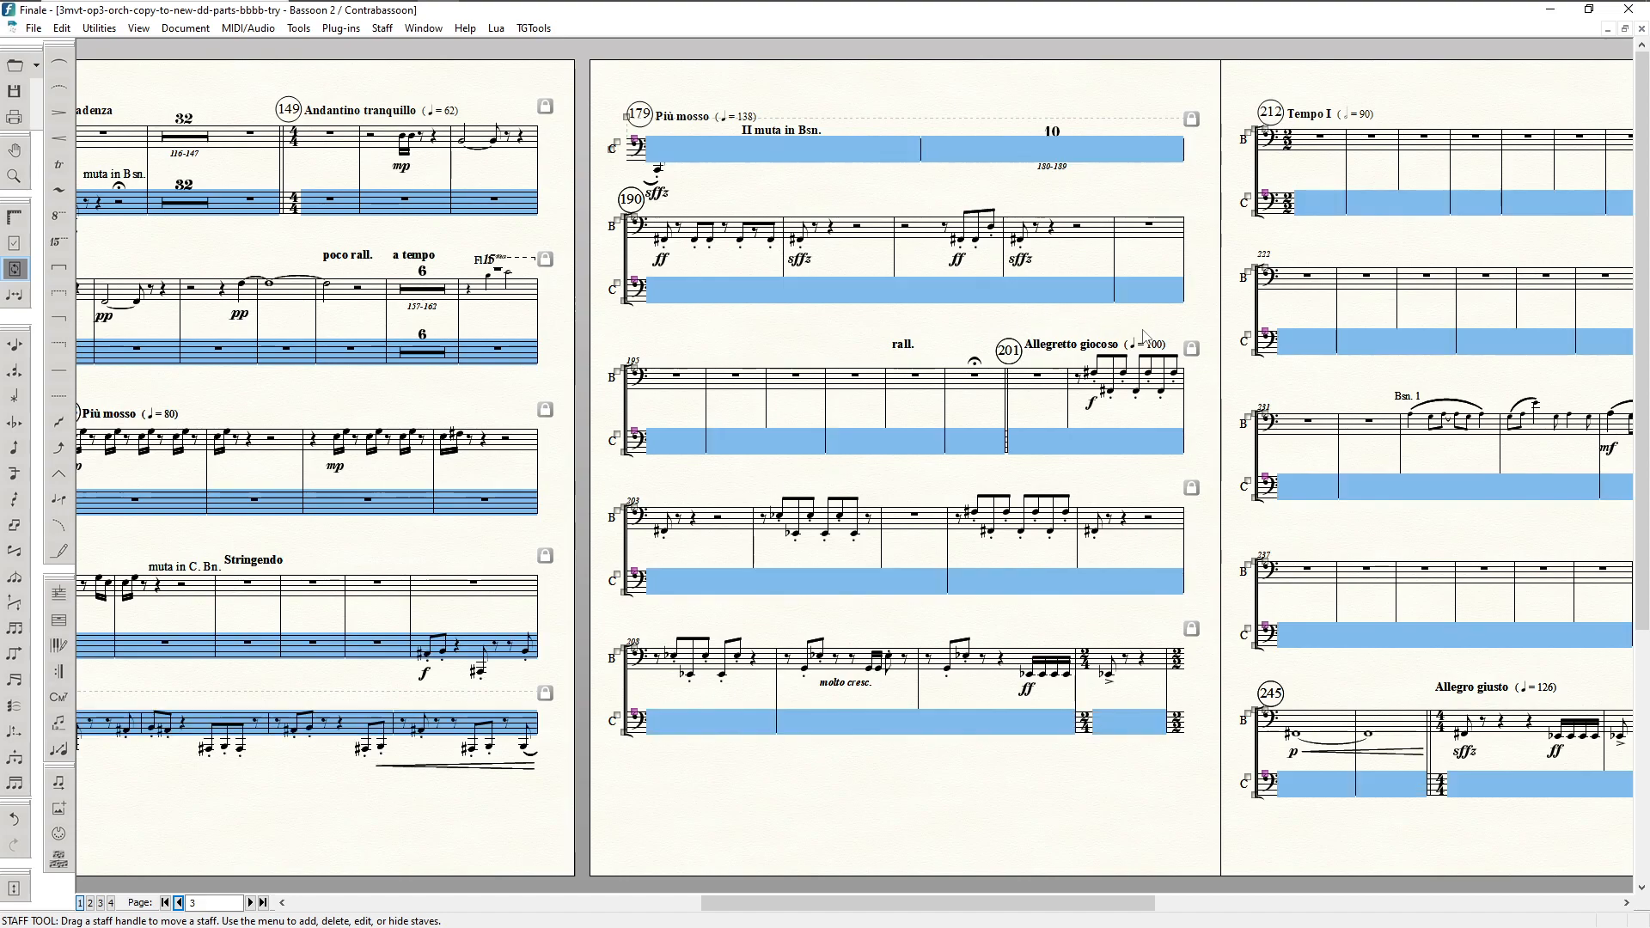
left_click(1144, 335)
left_click(756, 297)
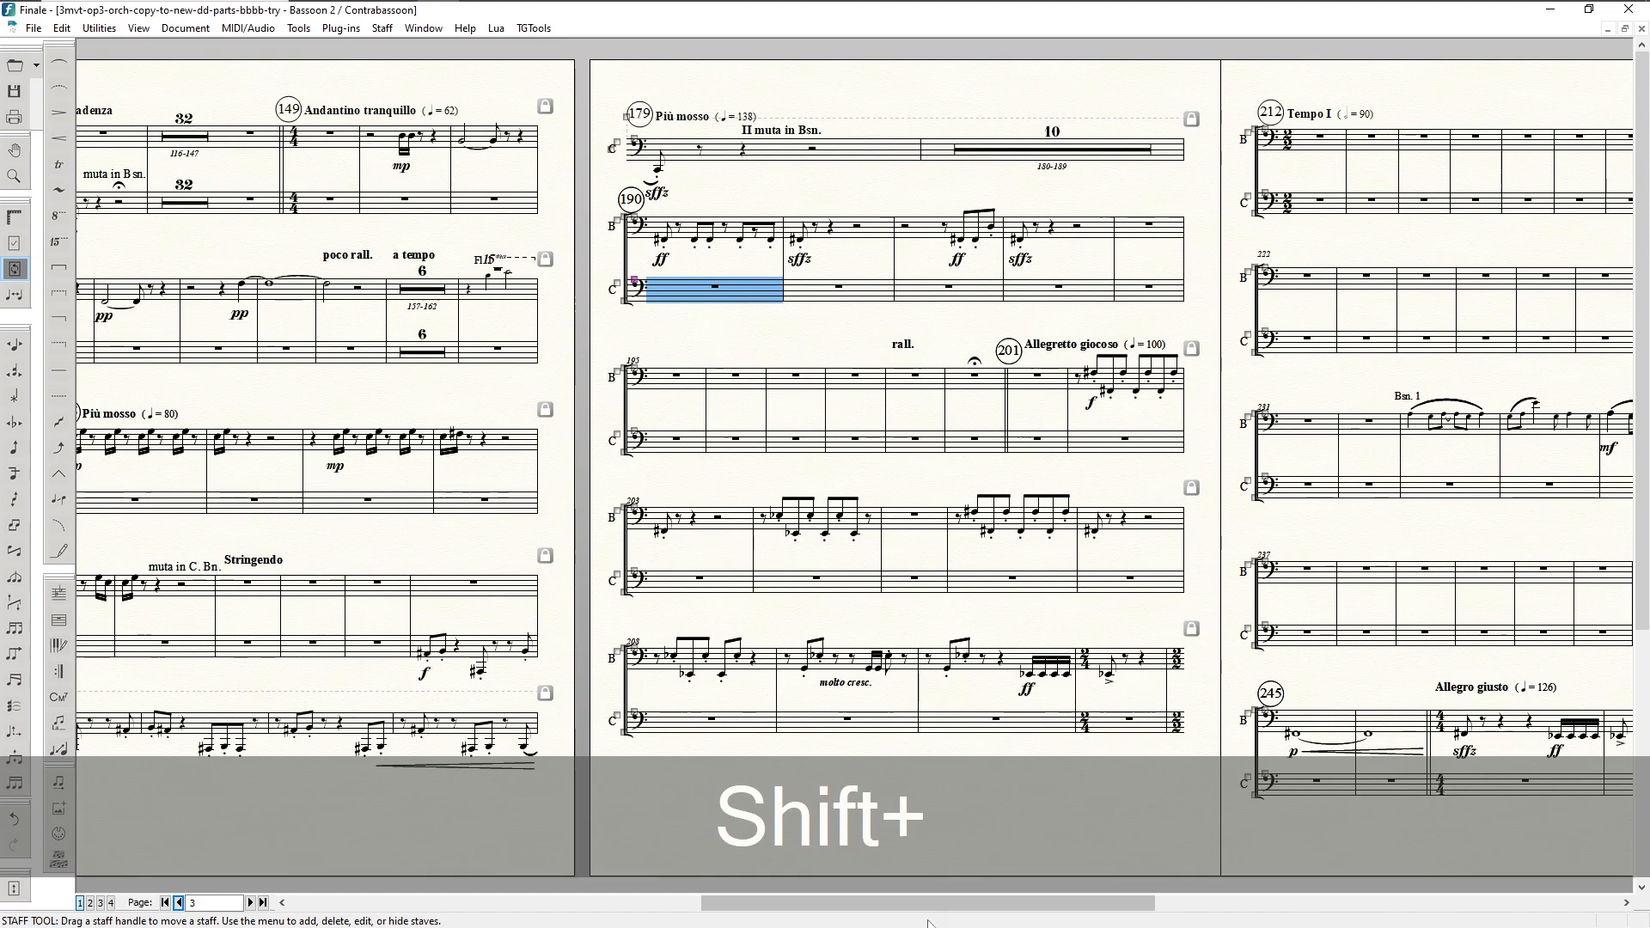
left_click_drag(941, 903, 1027, 902)
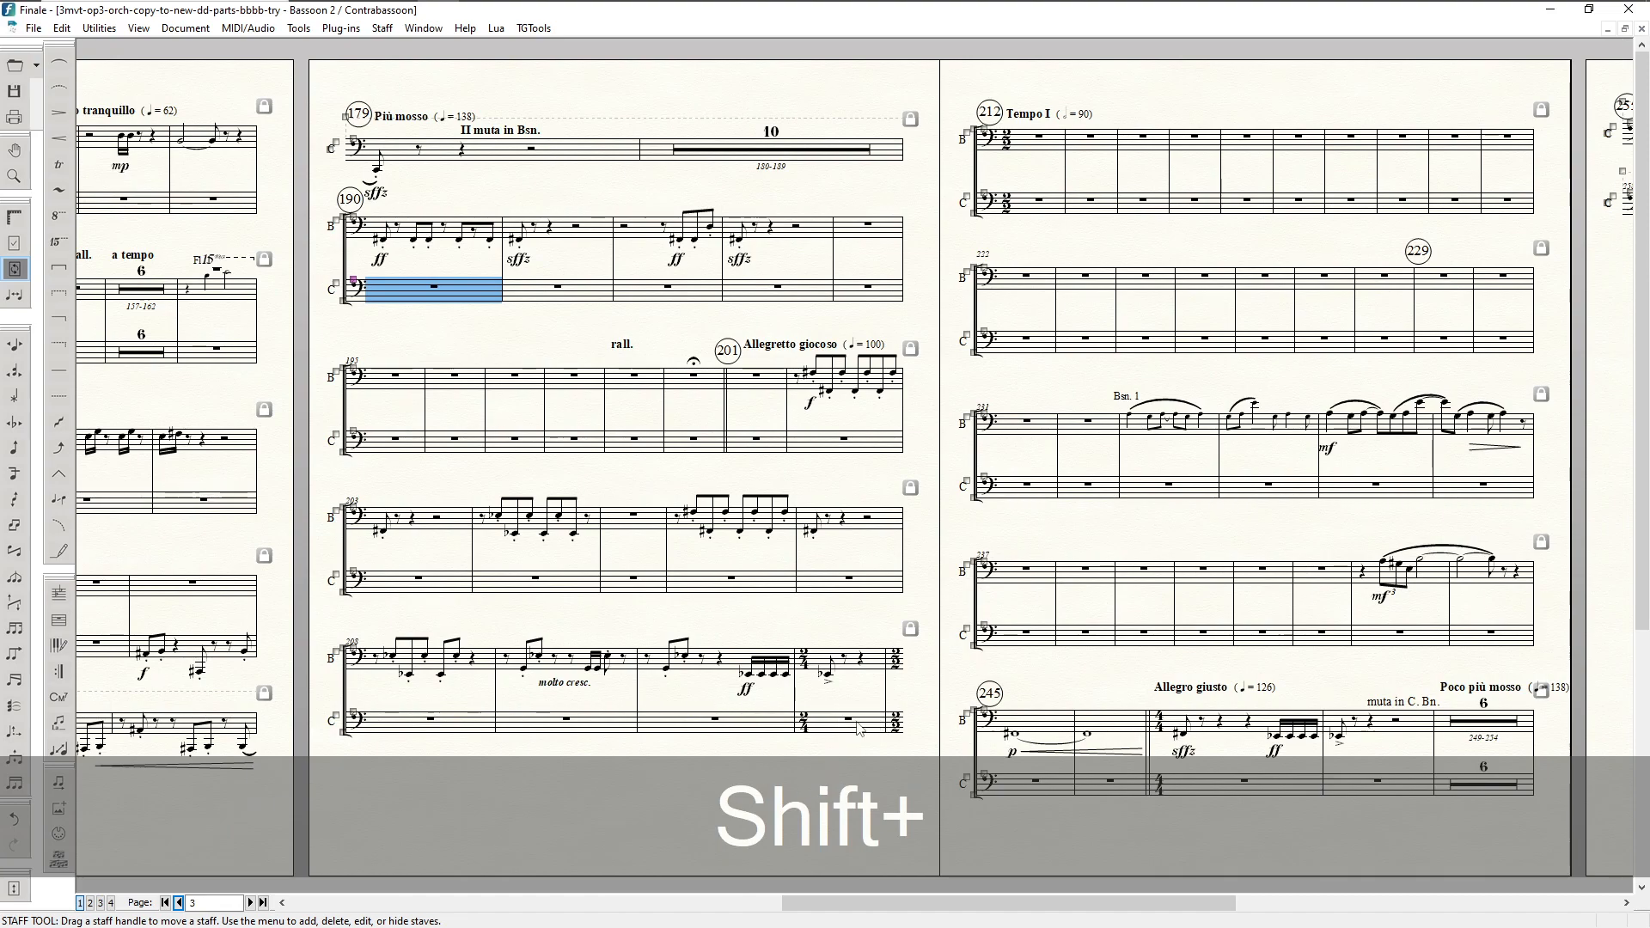
left_click_drag(902, 901, 1065, 911)
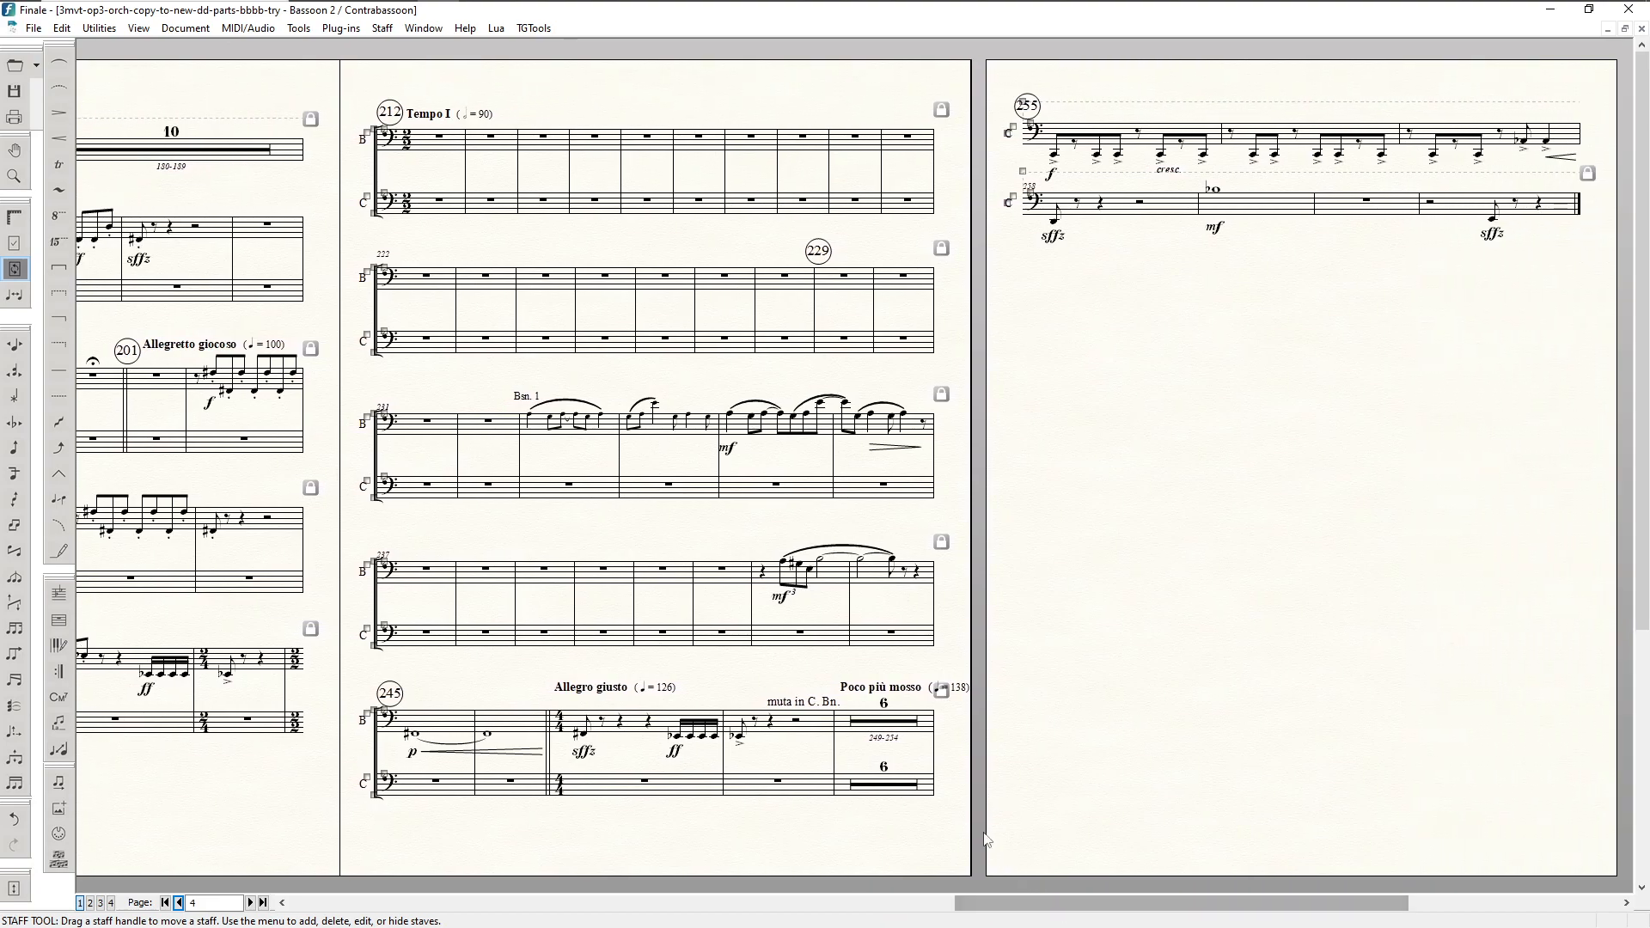
left_click(787, 639, "shift")
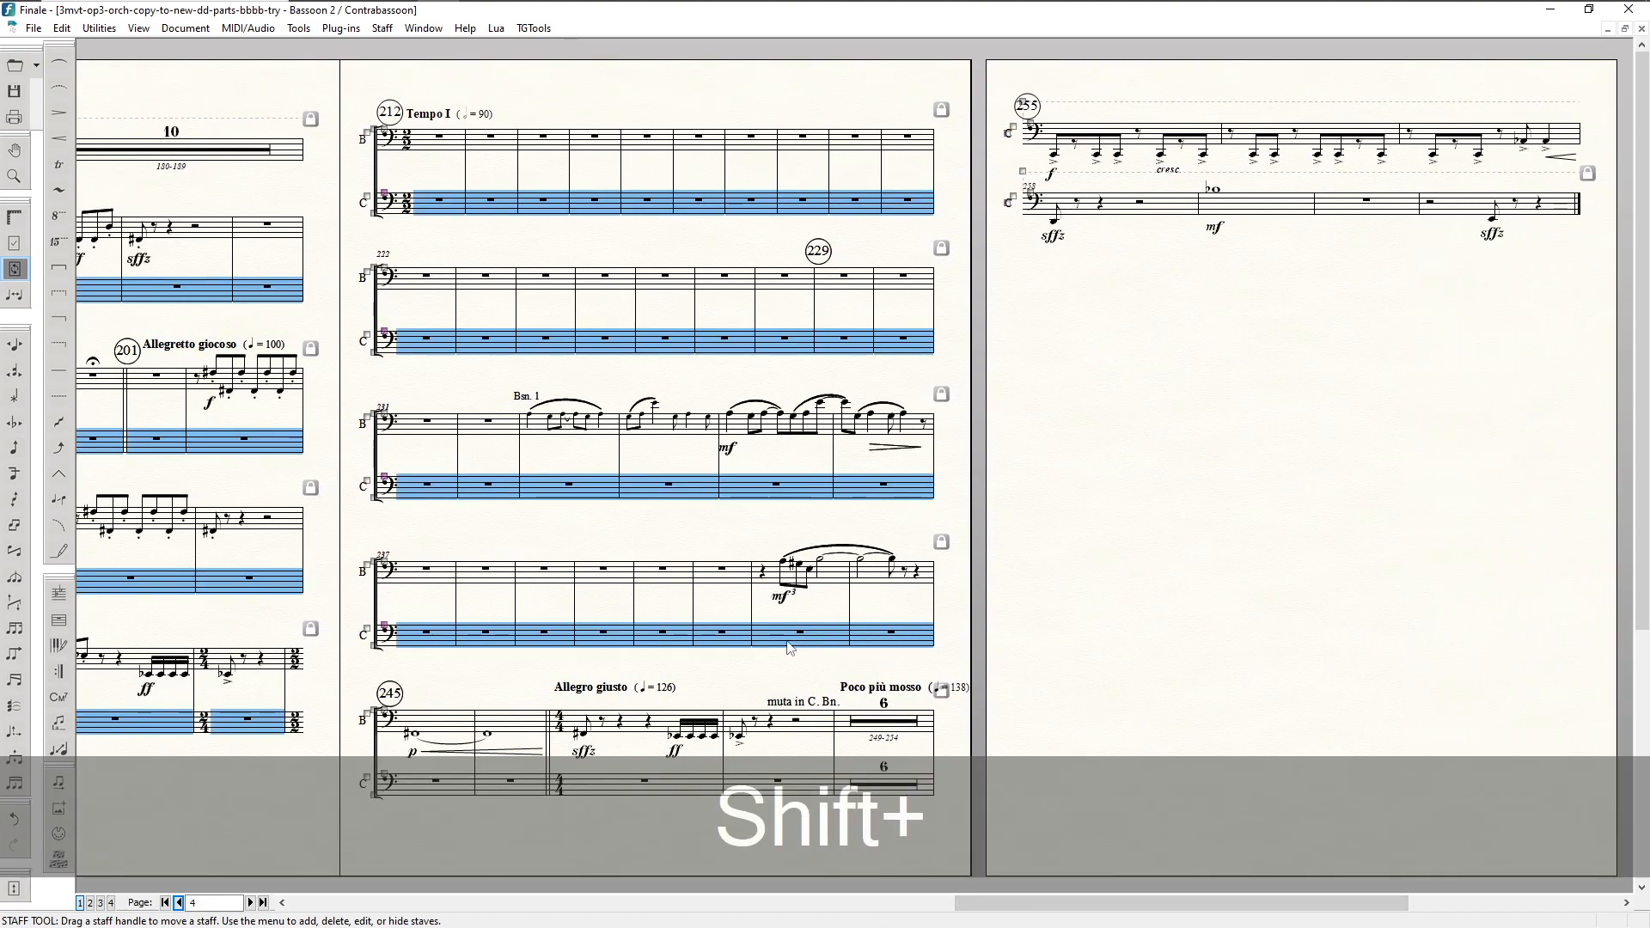
left_click_drag(1108, 903, 906, 904)
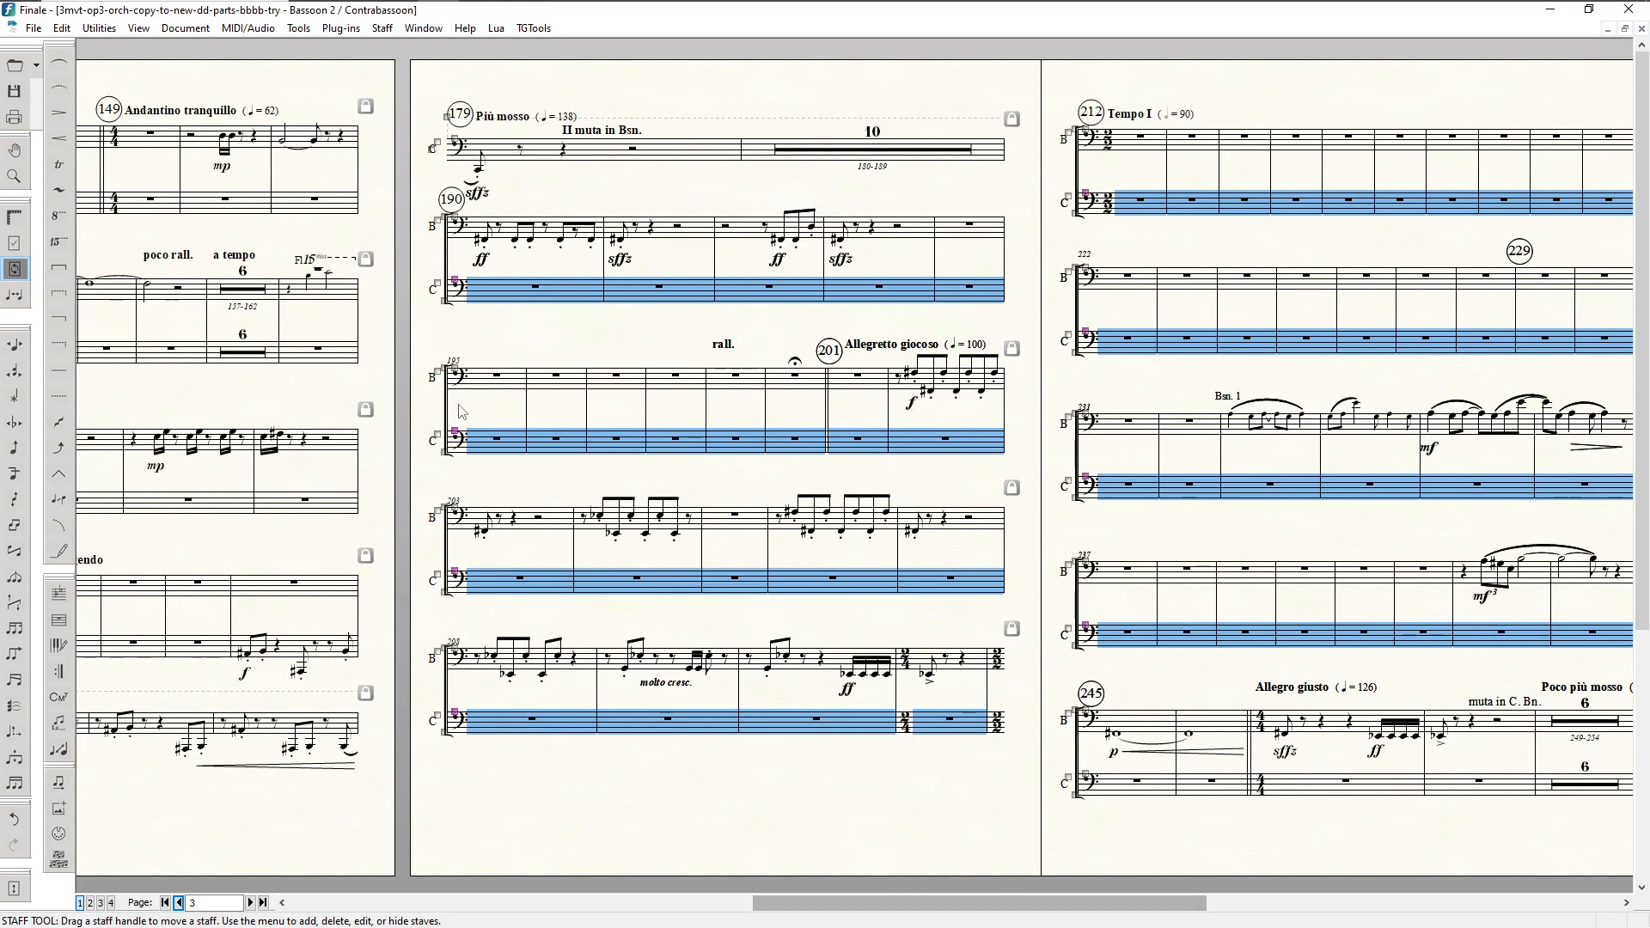
left_click(456, 290)
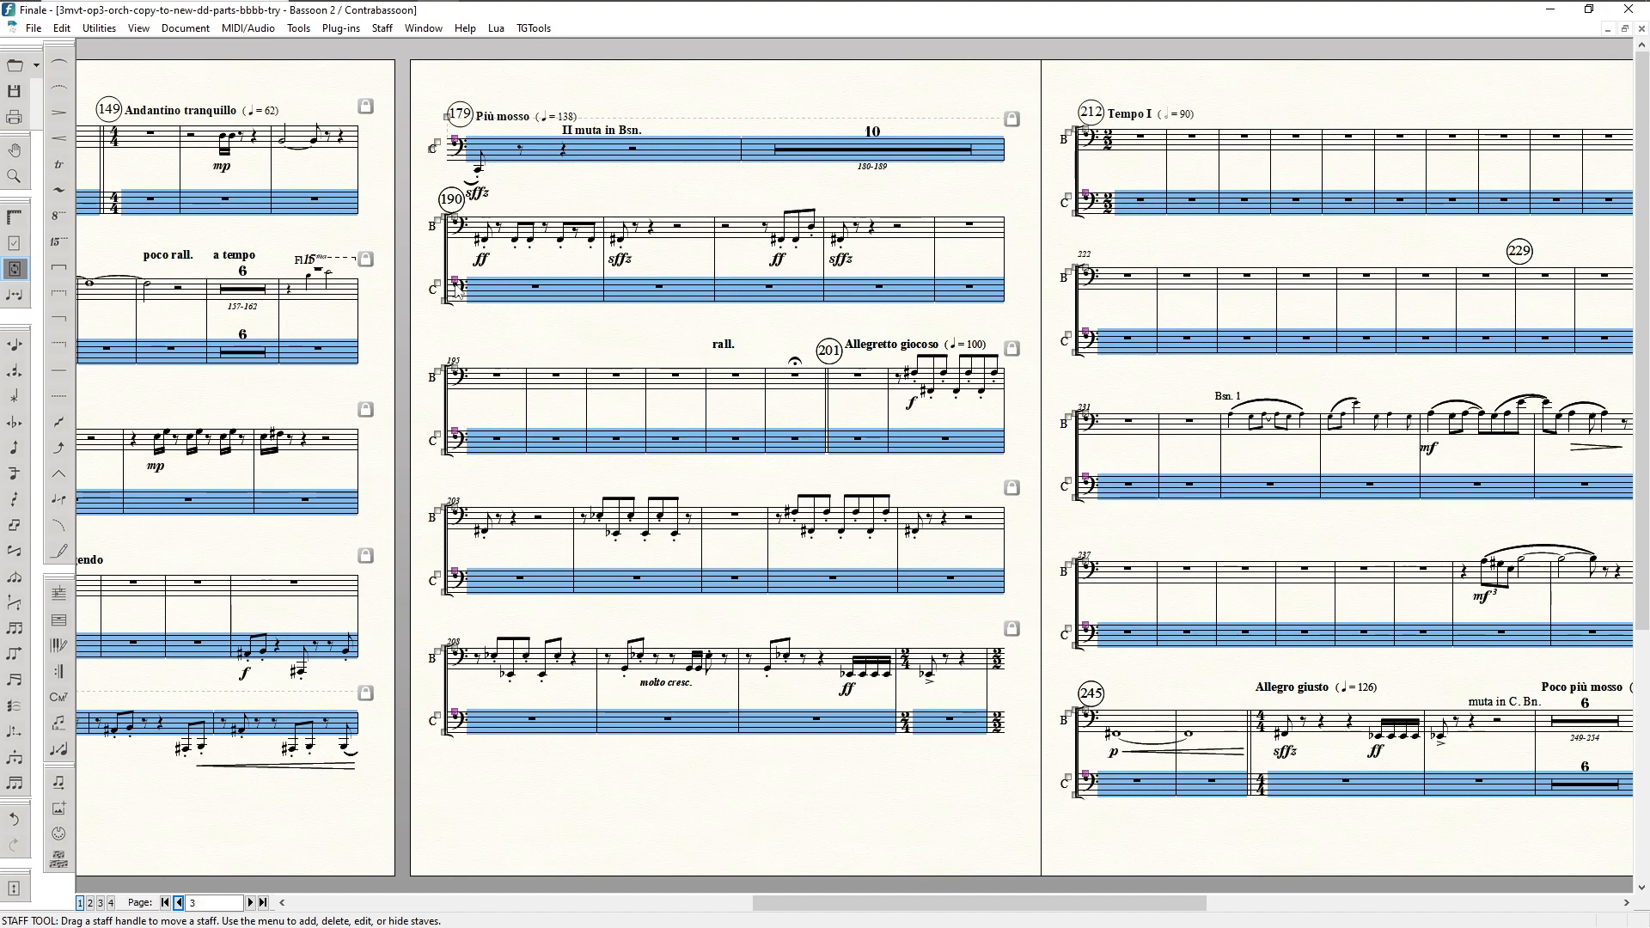
right_click(458, 290)
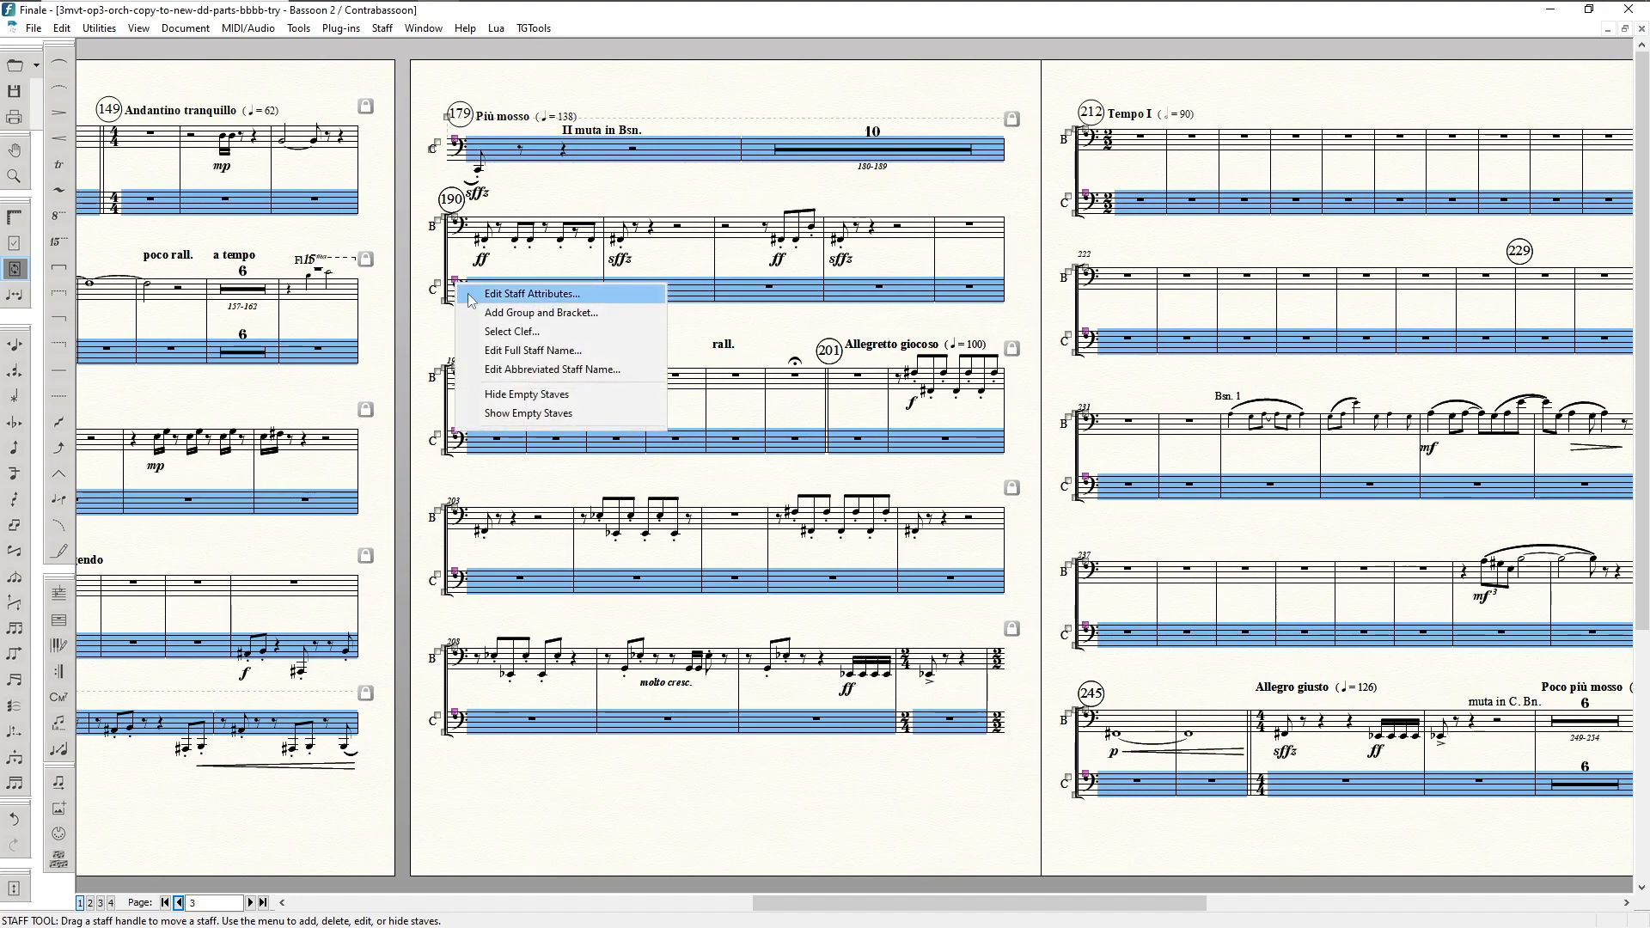
left_click(518, 399)
left_click_drag(857, 900, 432, 899)
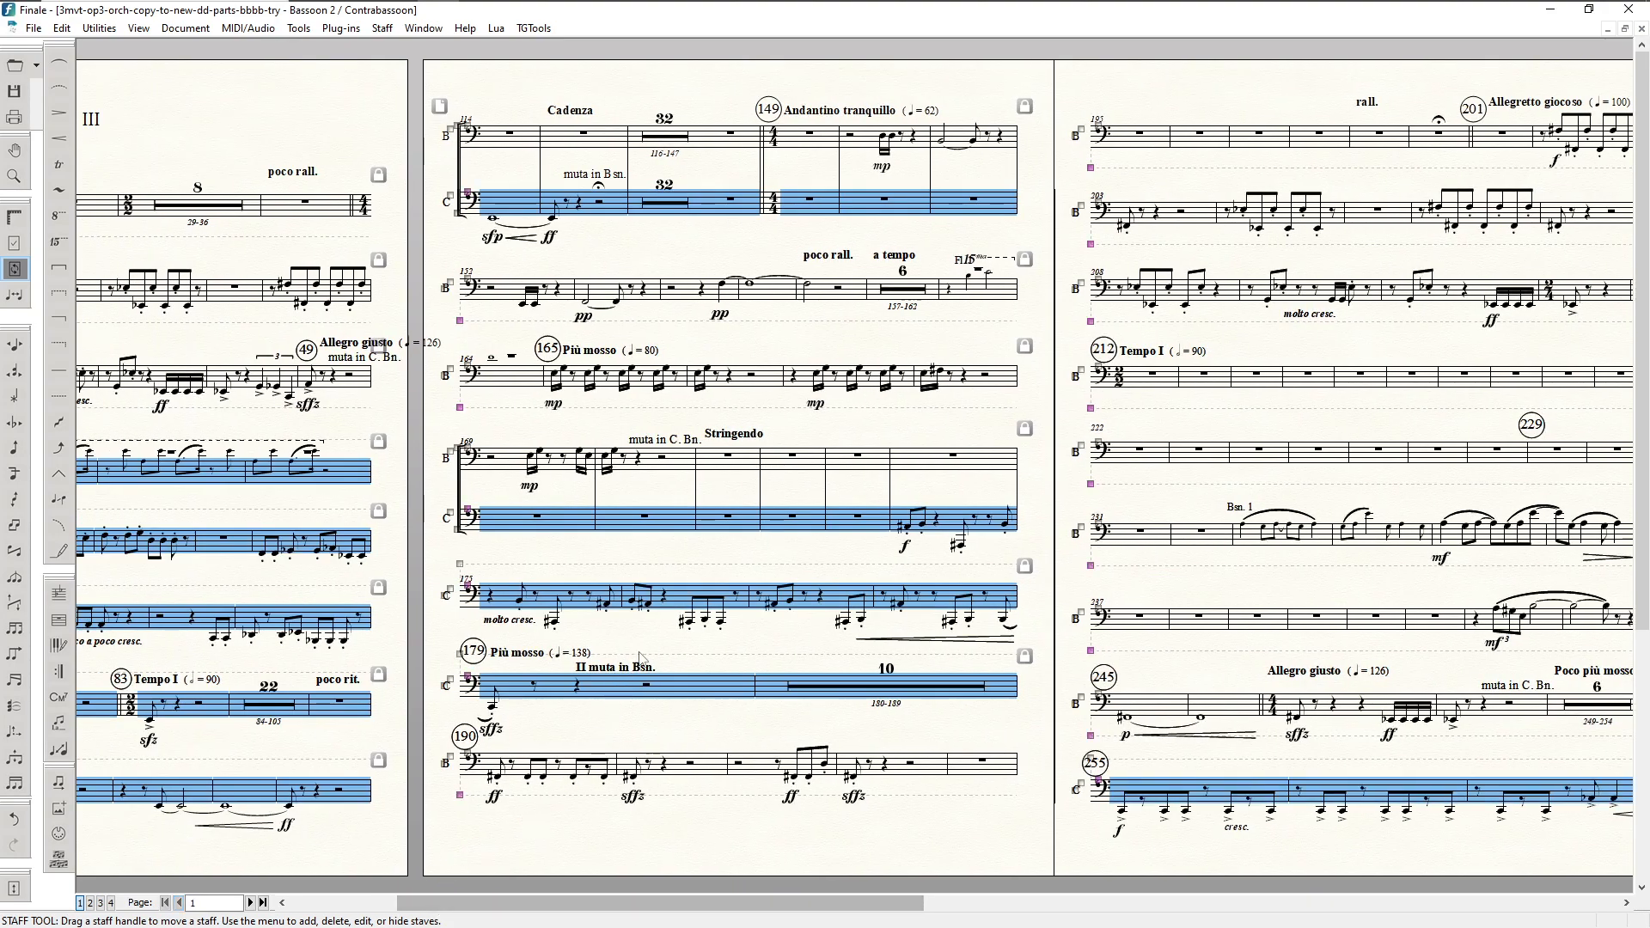
left_click(722, 550)
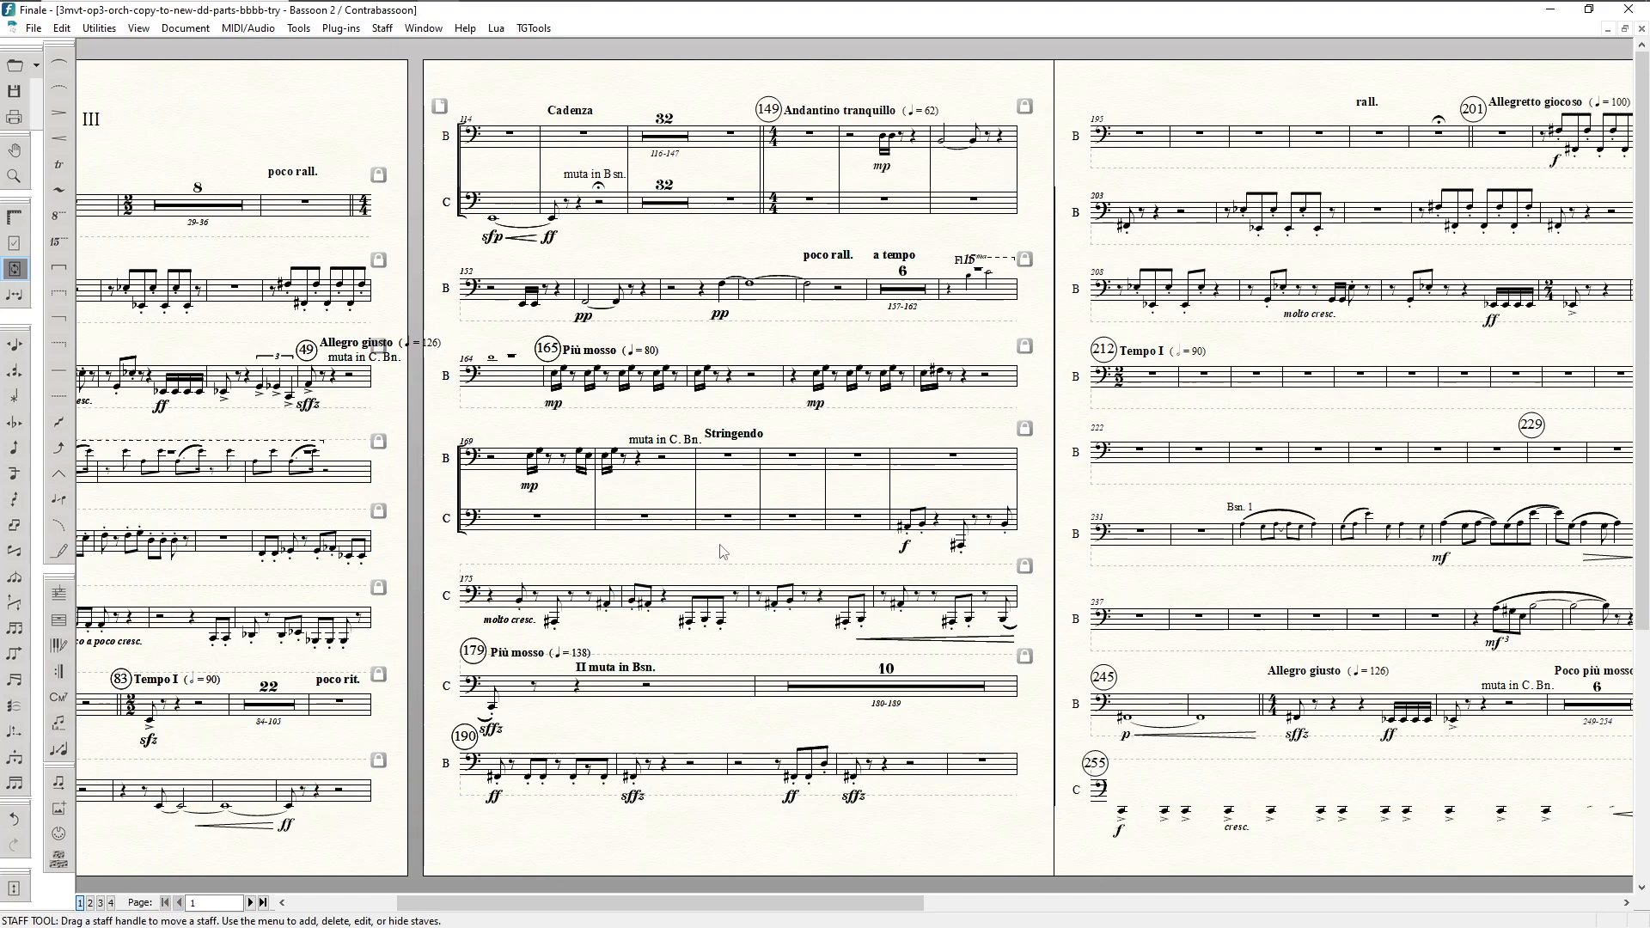
left_click(727, 465)
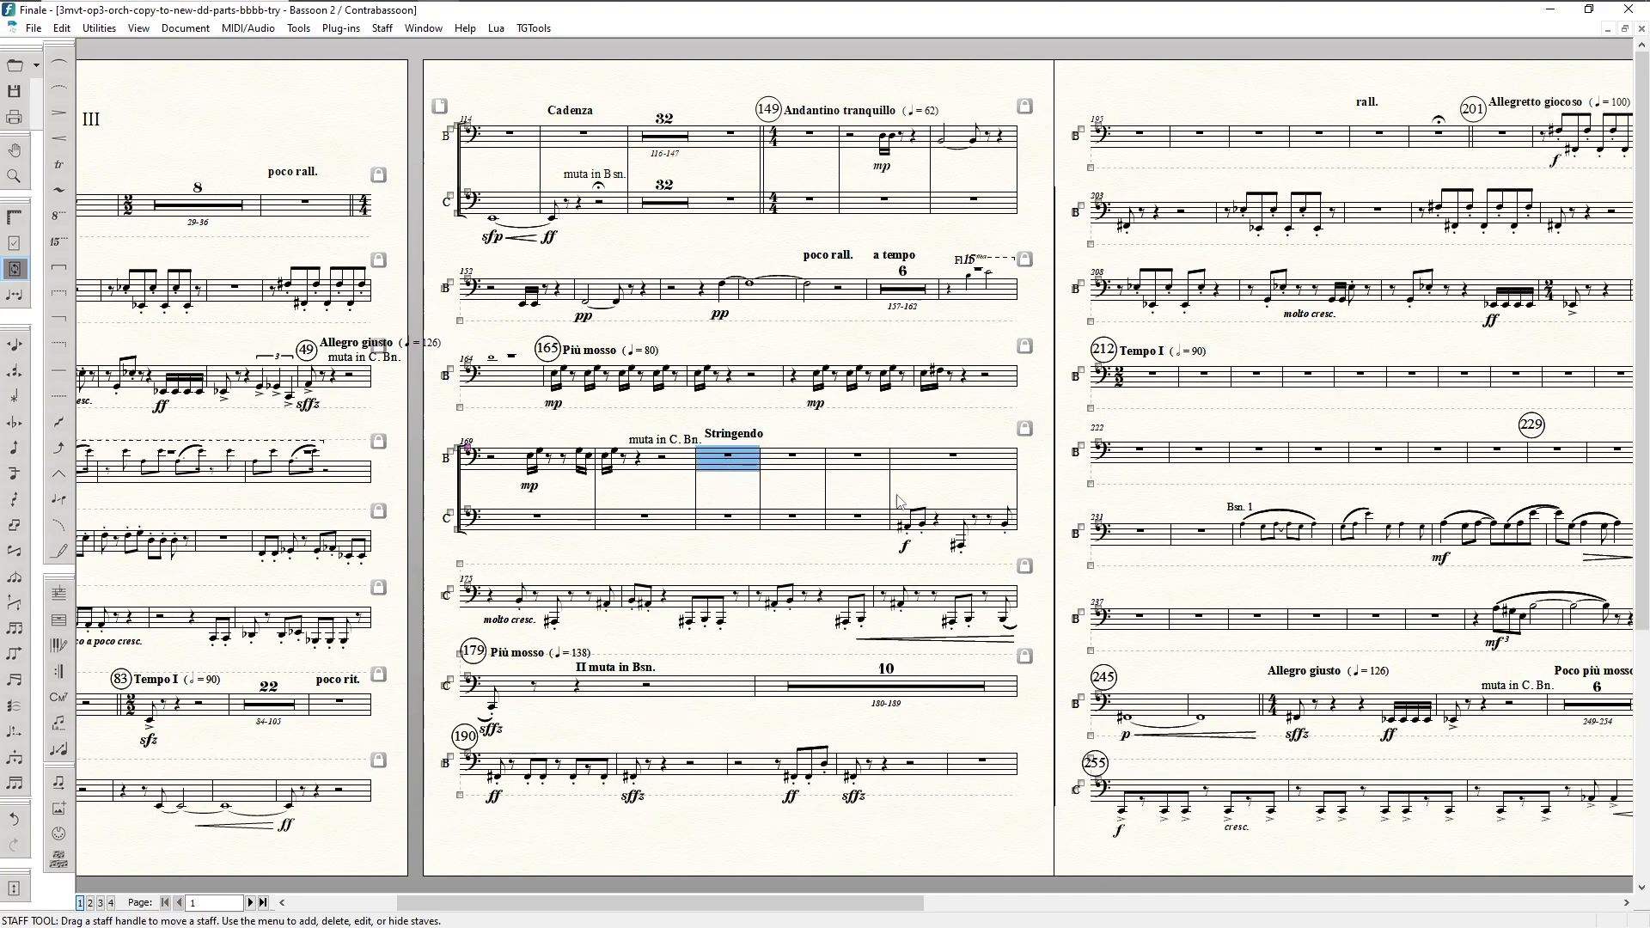
left_click(856, 469, "shift")
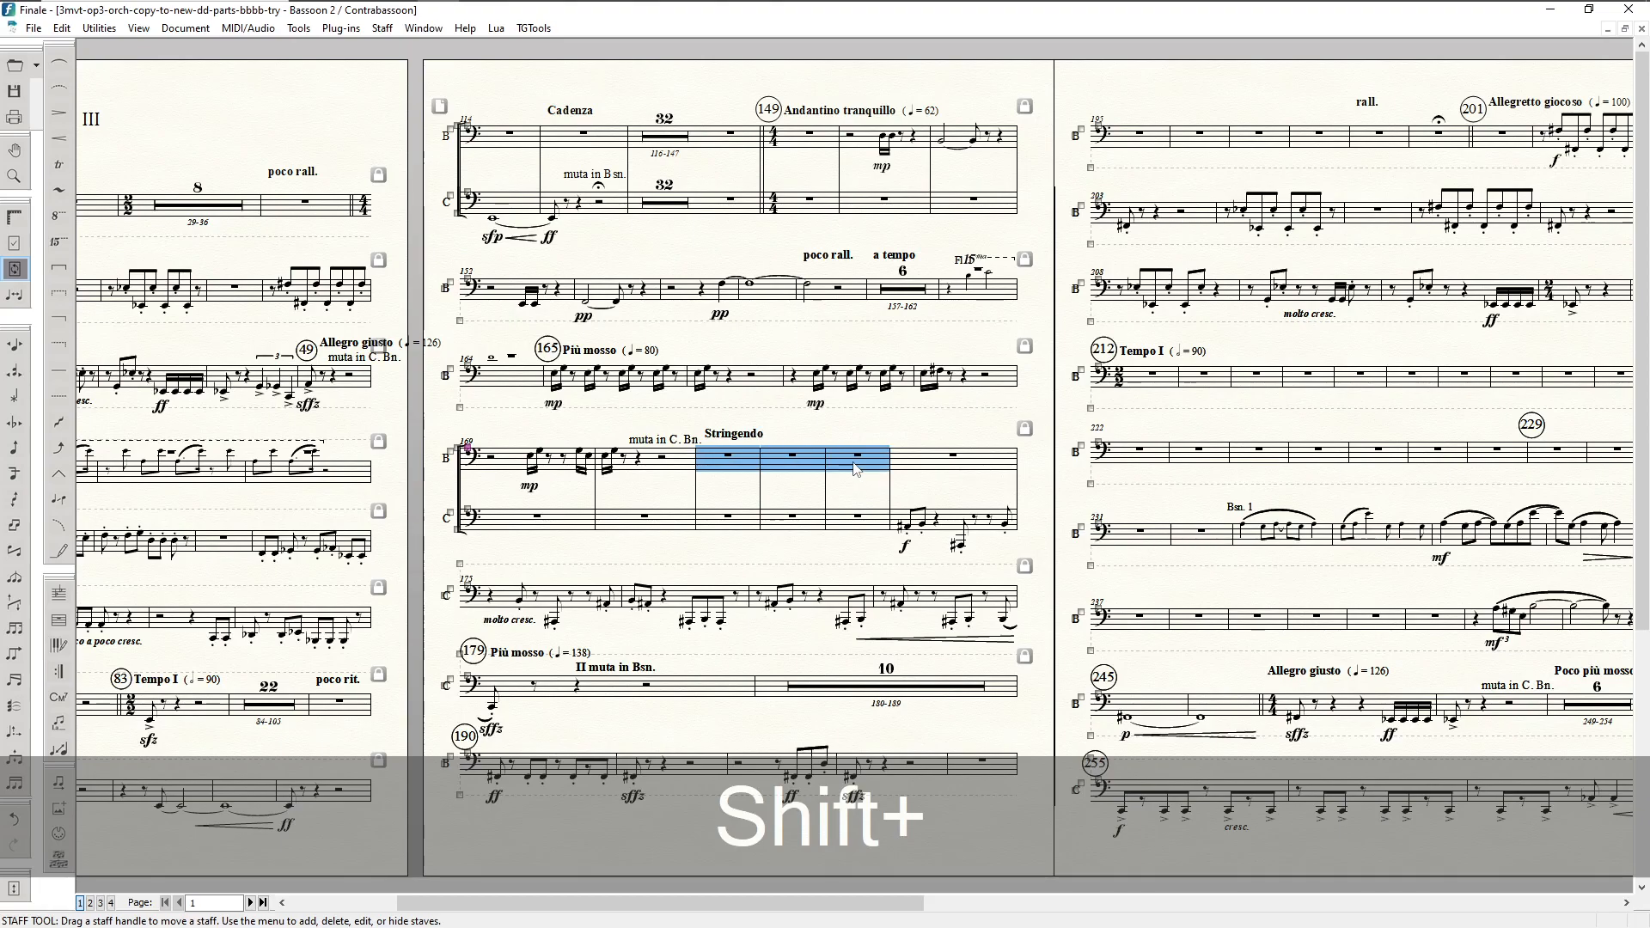
right_click(856, 468)
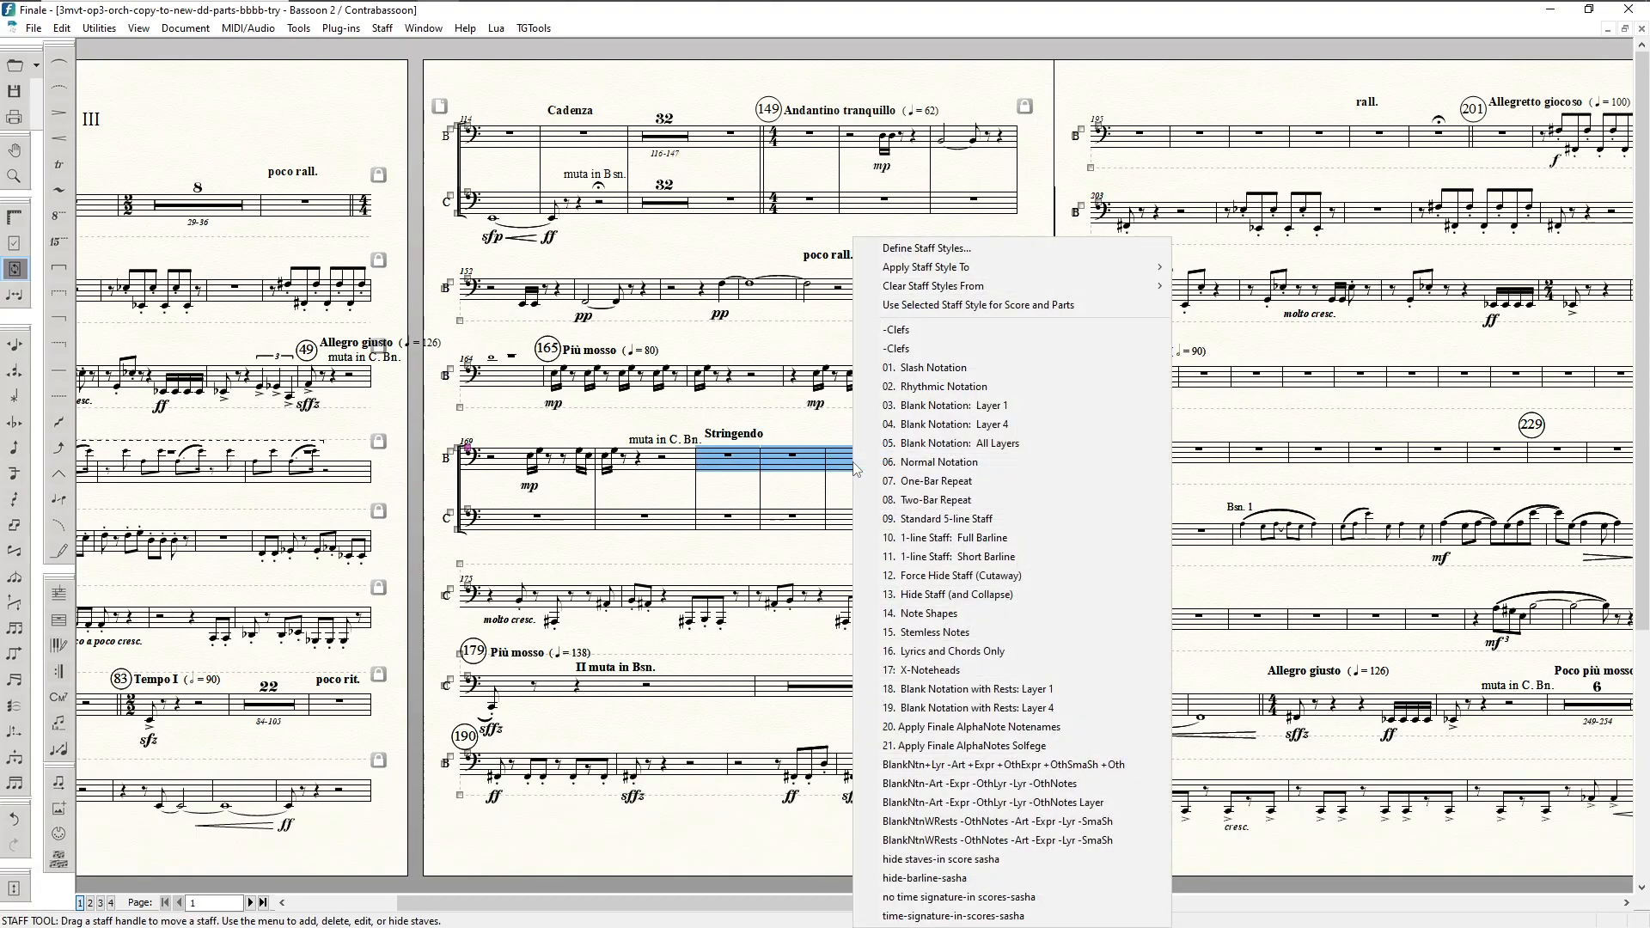
Step: With the Selection tool, create multimeasure rests along the bassoon staff from measure 171 through measure 242
key("F2")
left_click(716, 483)
left_click(722, 459)
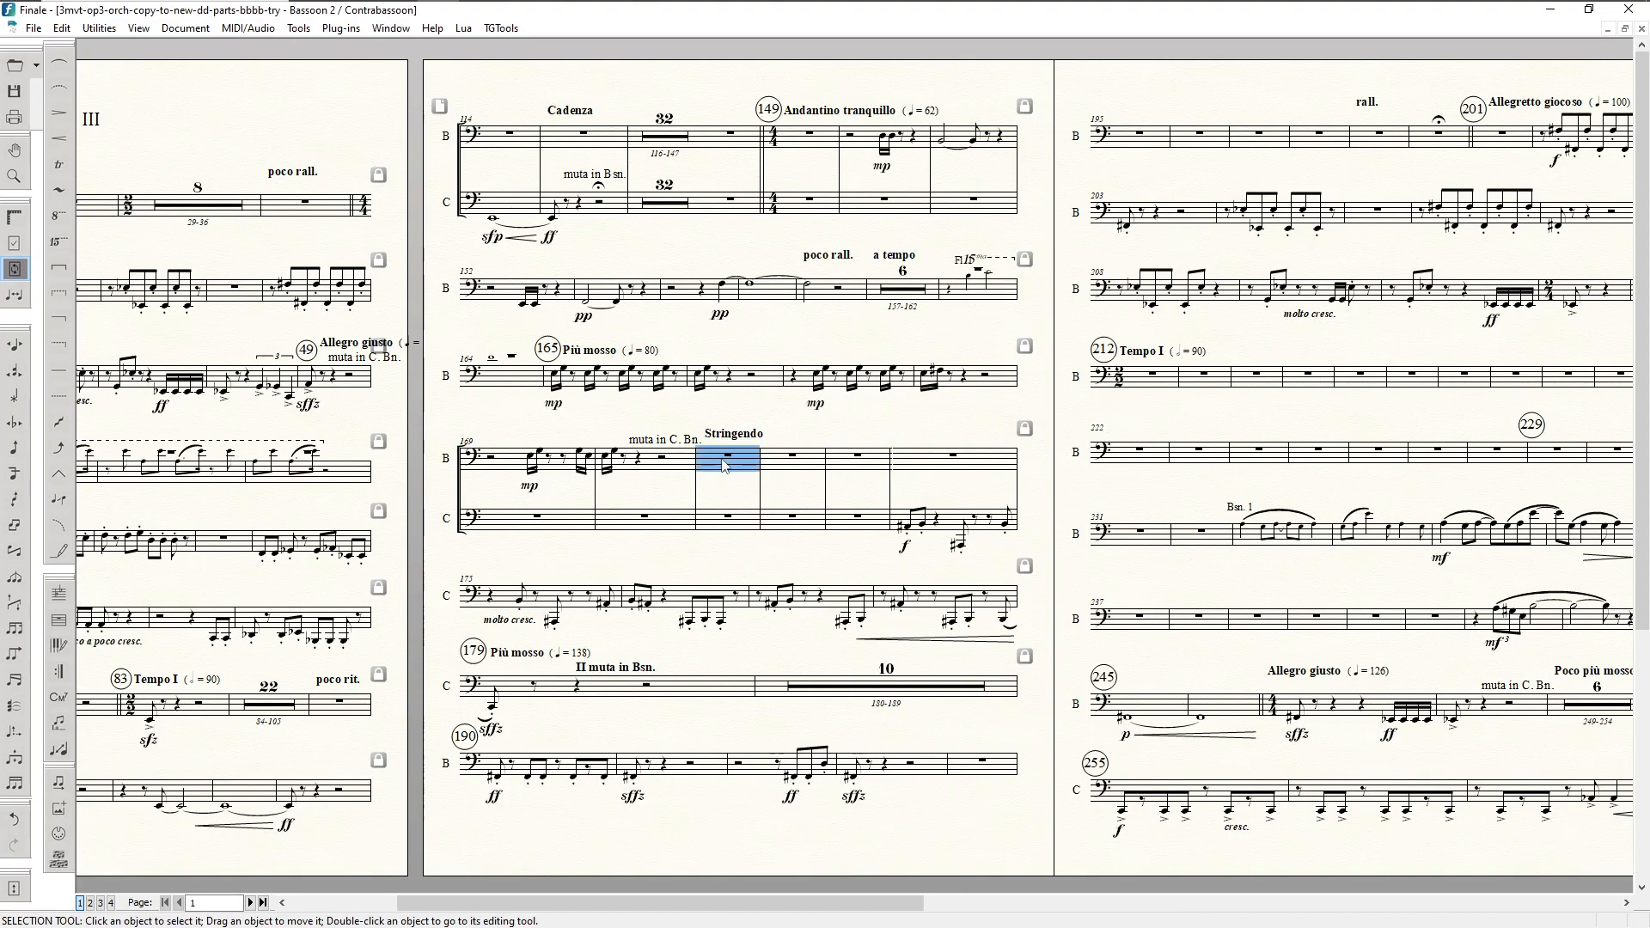
left_click_drag(813, 903, 905, 896)
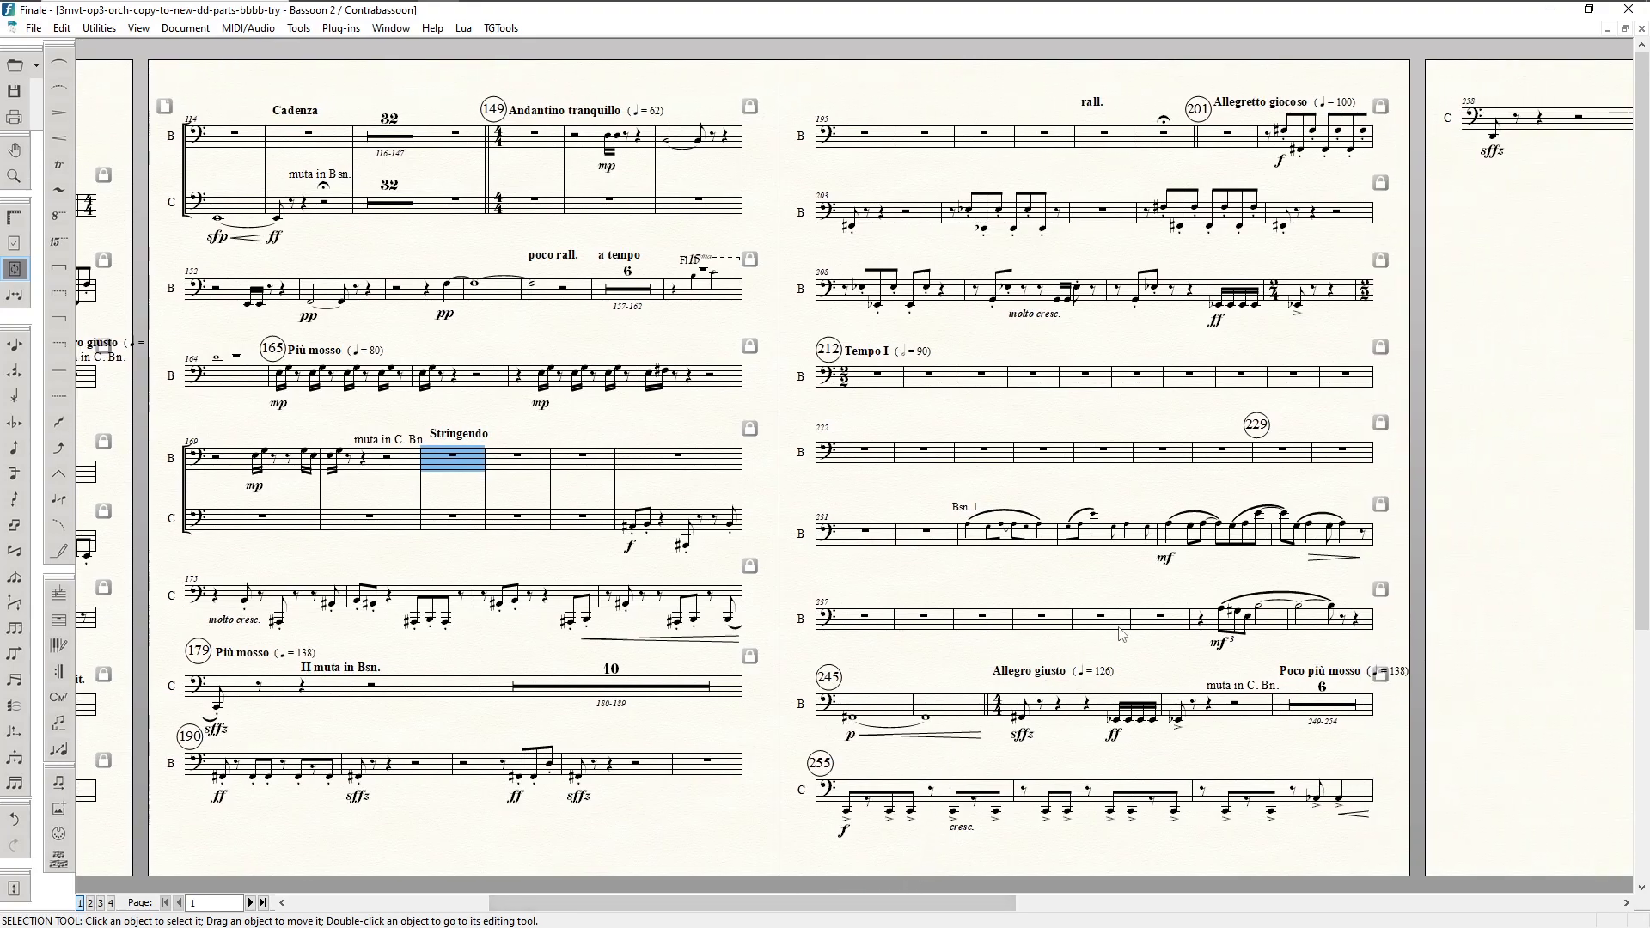
left_click(1154, 620, "shift")
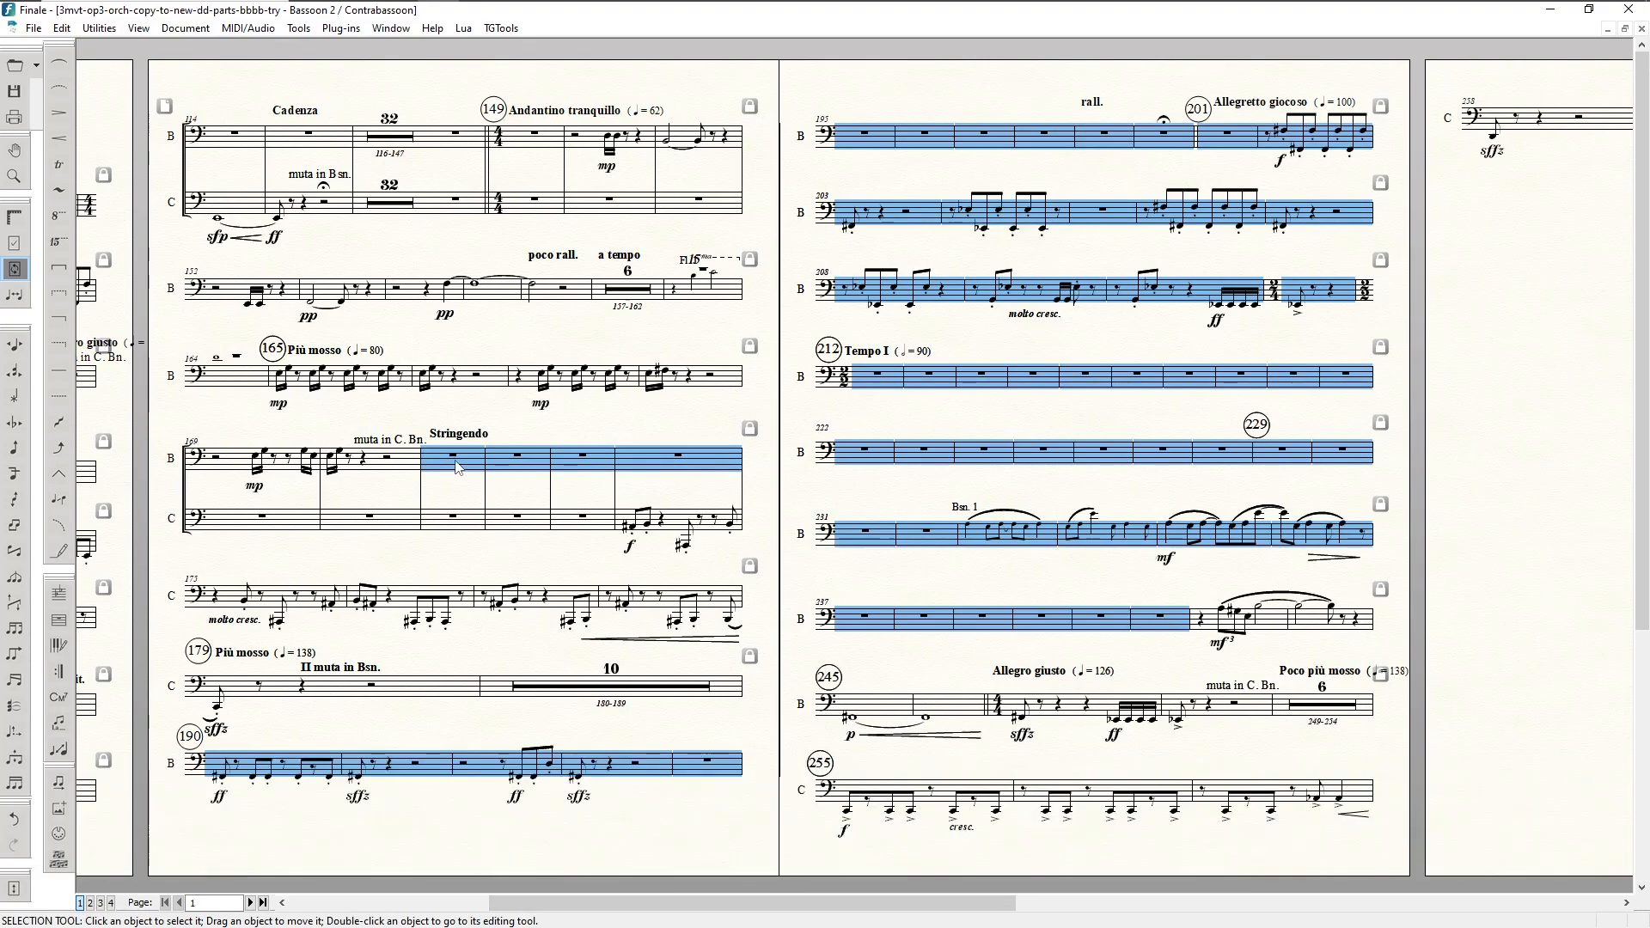
right_click(457, 467)
mouse_move(619, 469)
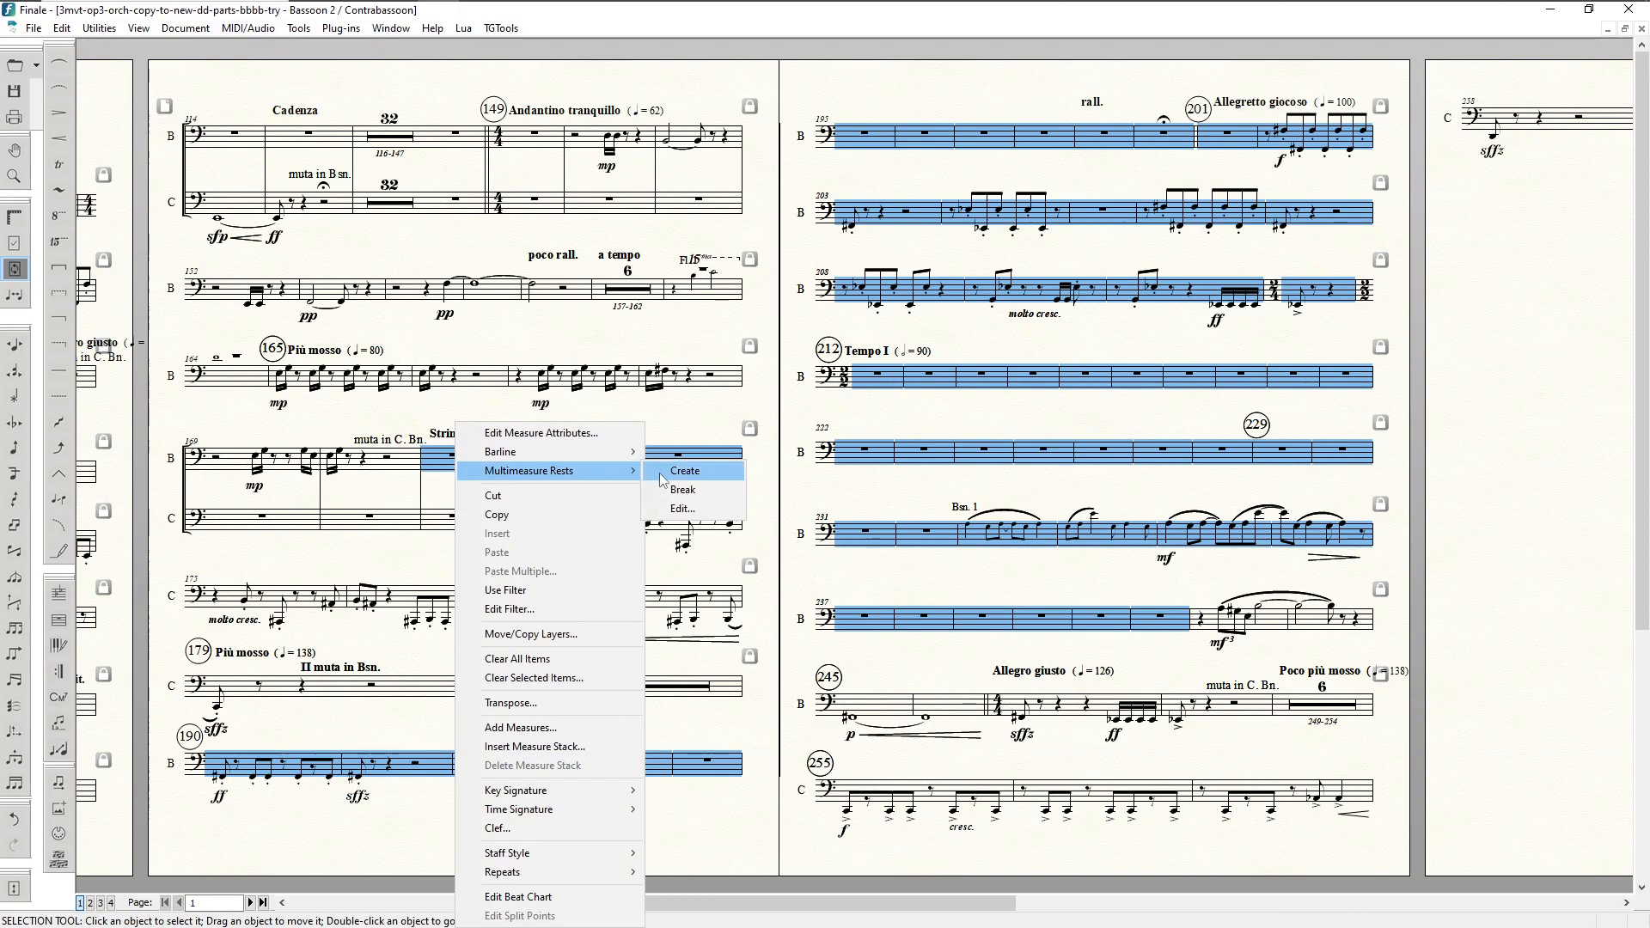
left_click(685, 471)
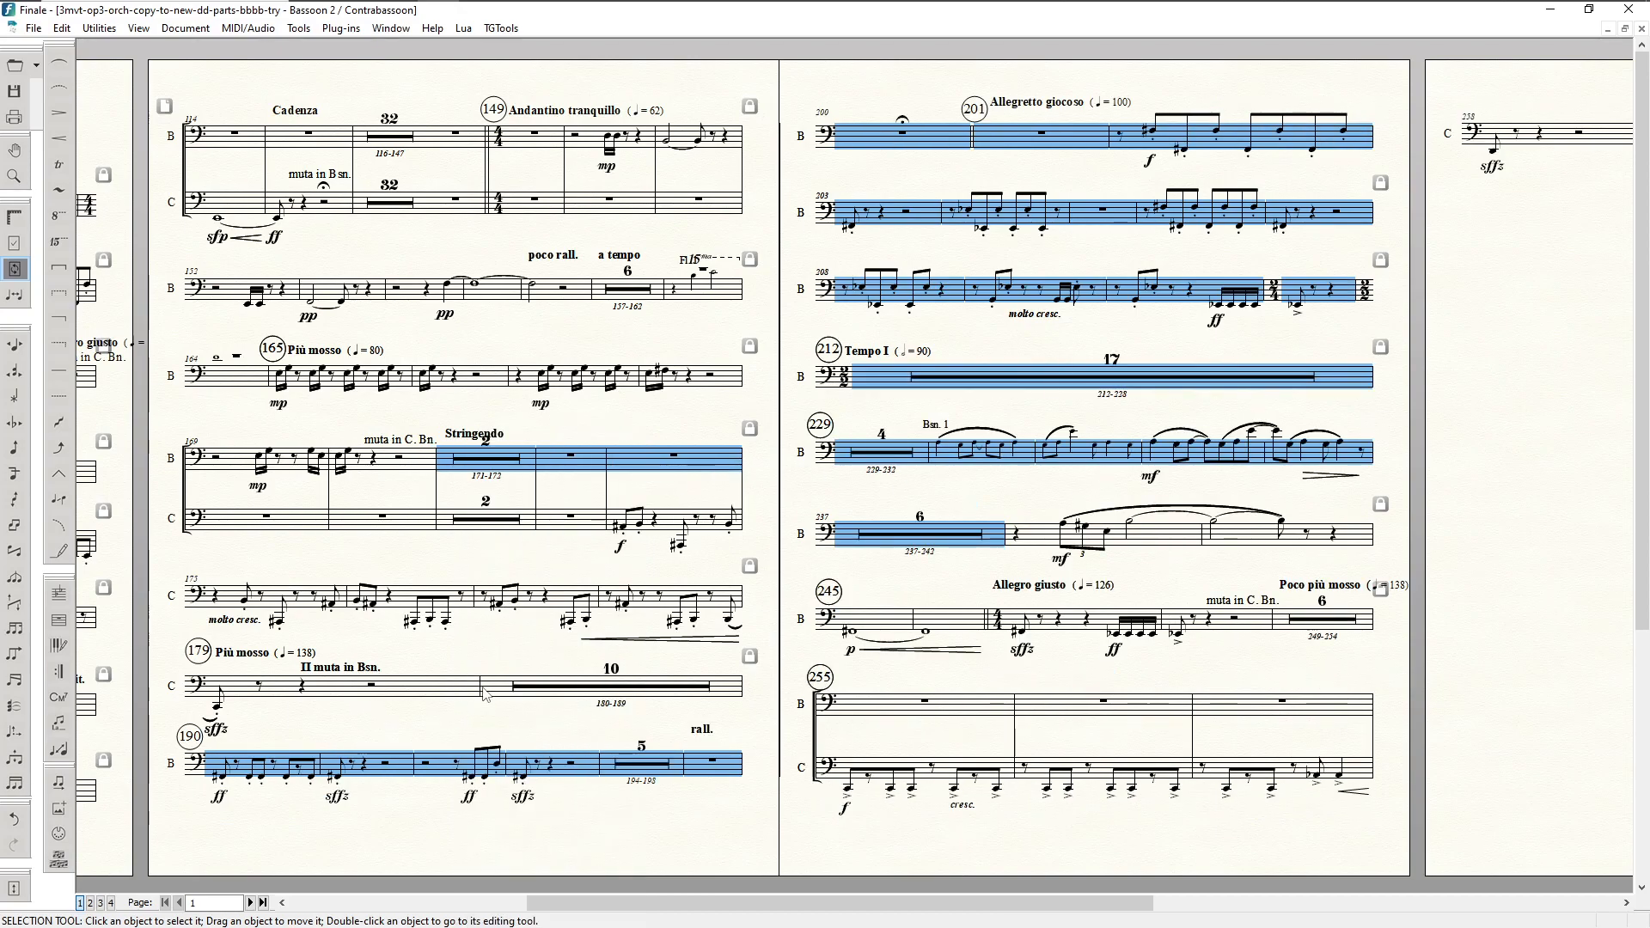
Step: Try to combine measures 171–173 into a single multimeasure rest with only the bassoon staff selected
left_click(560, 495)
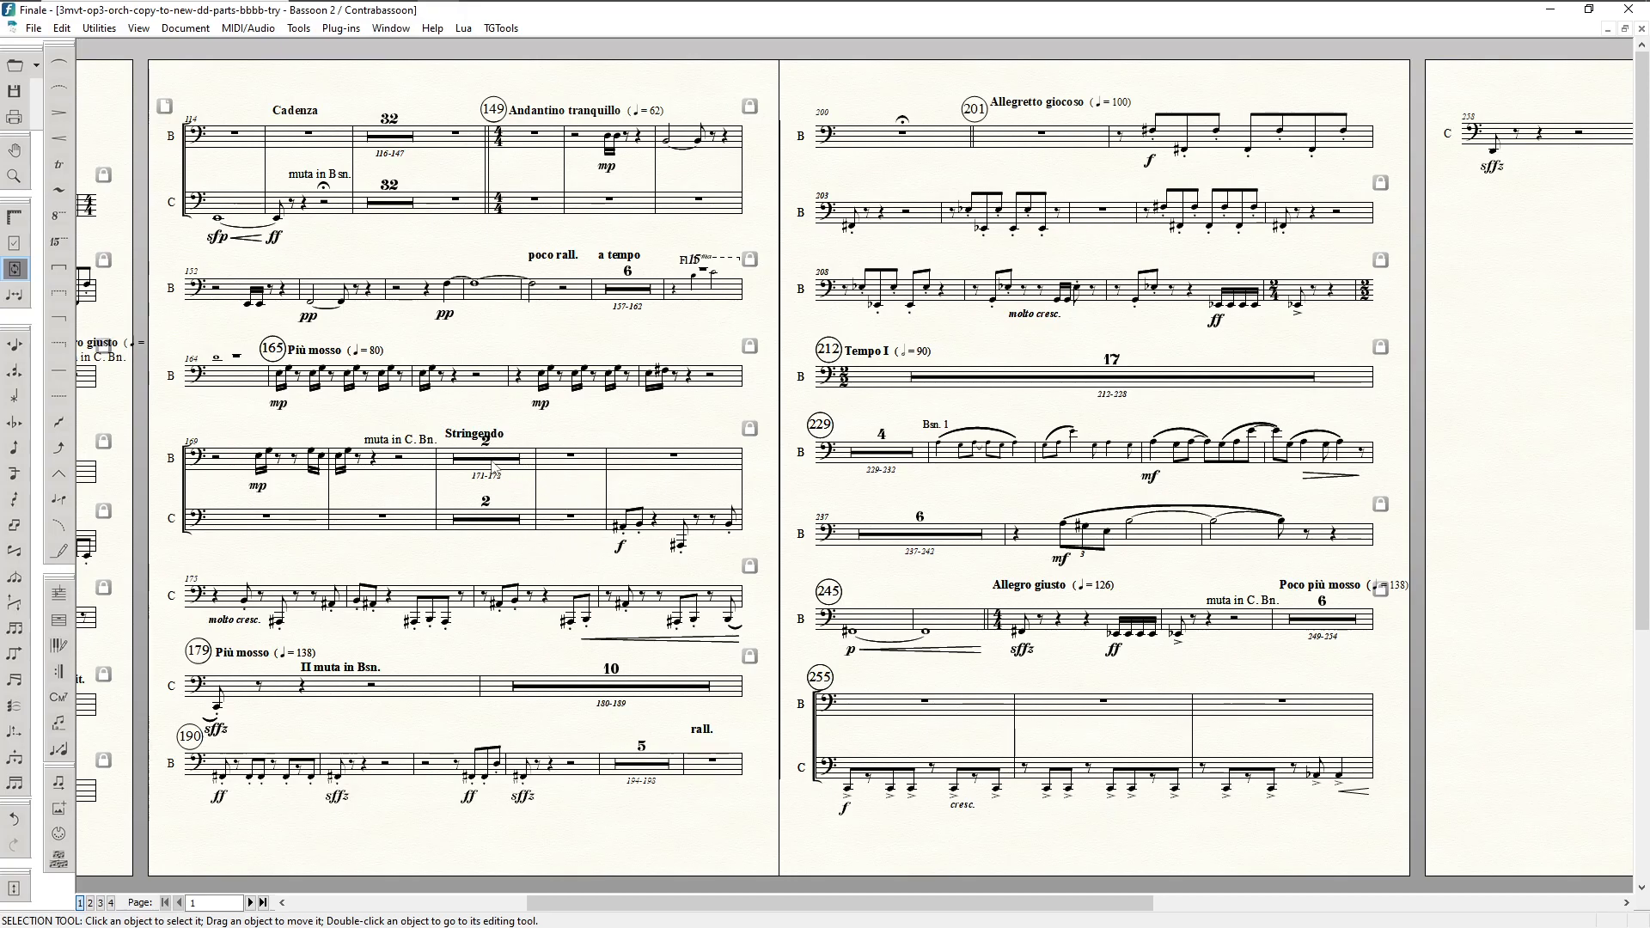
left_click(494, 466)
left_click(572, 464, "shift")
right_click(572, 466)
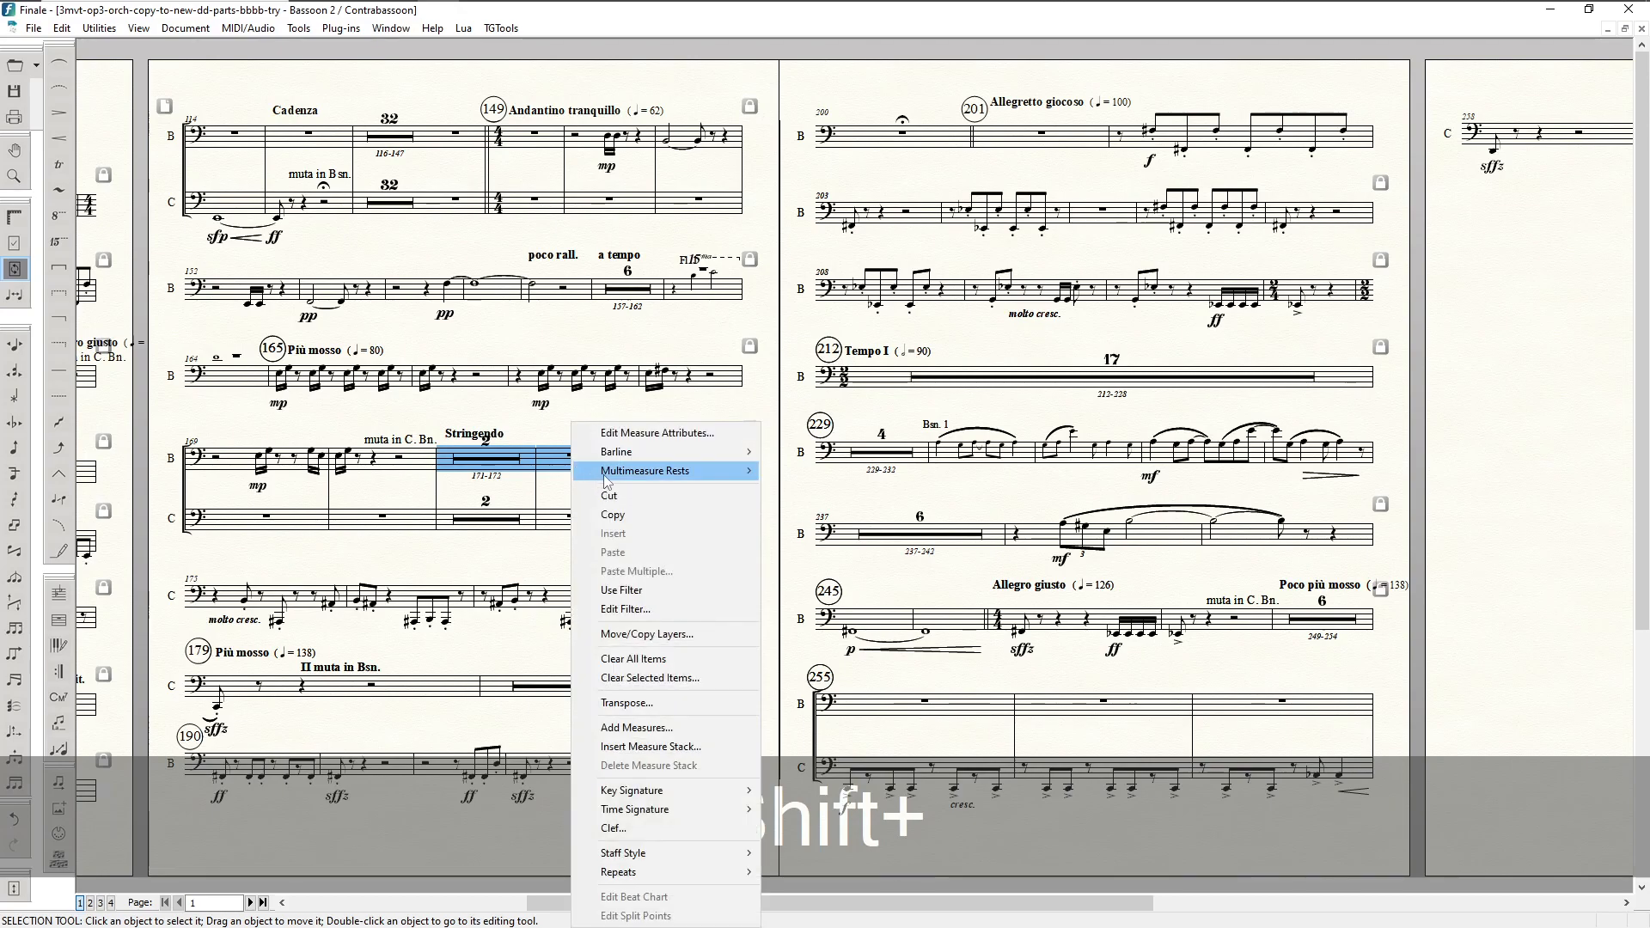
left_click(808, 473)
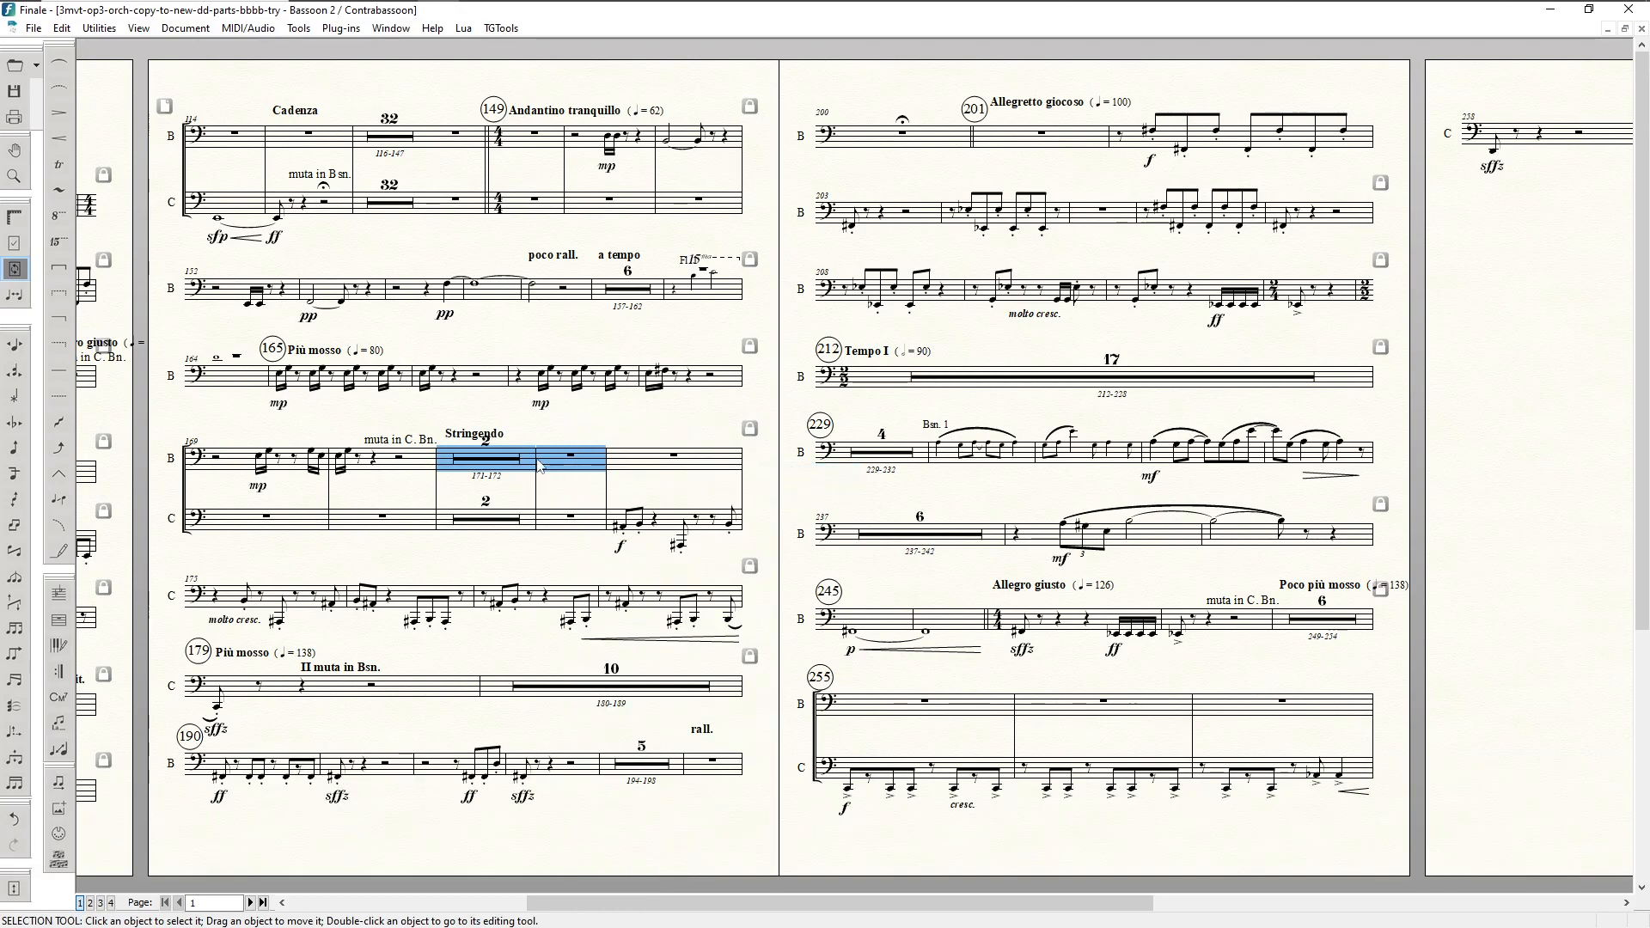
left_click_drag(545, 419, 607, 561)
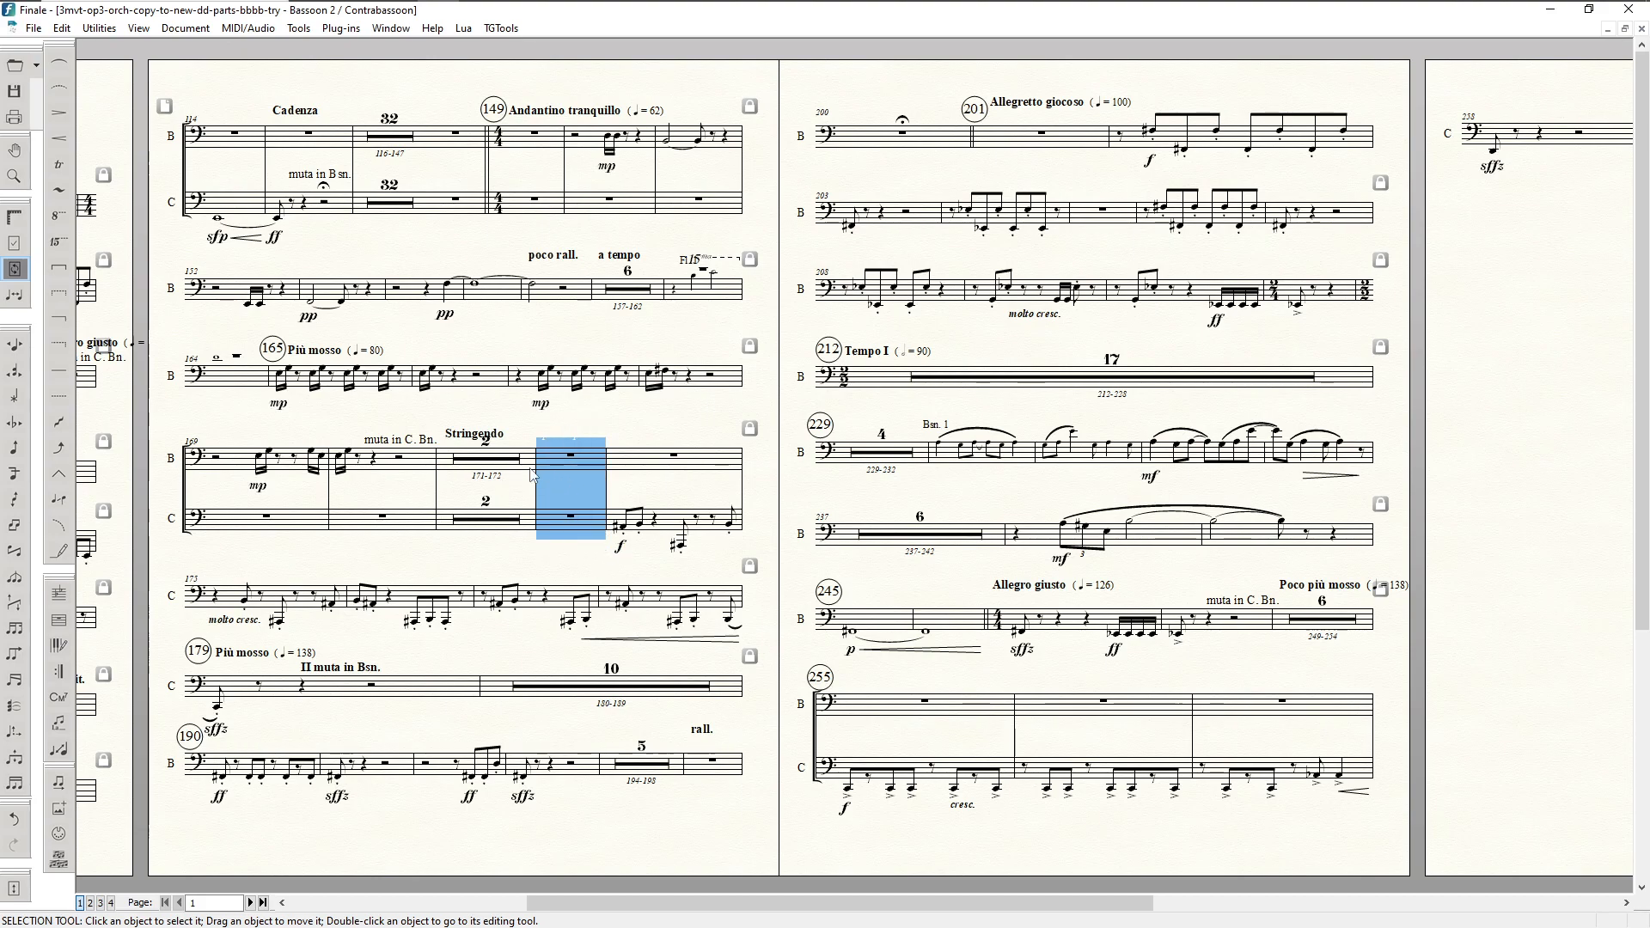
left_click(498, 464)
left_click(557, 464, "shift")
right_click(561, 488)
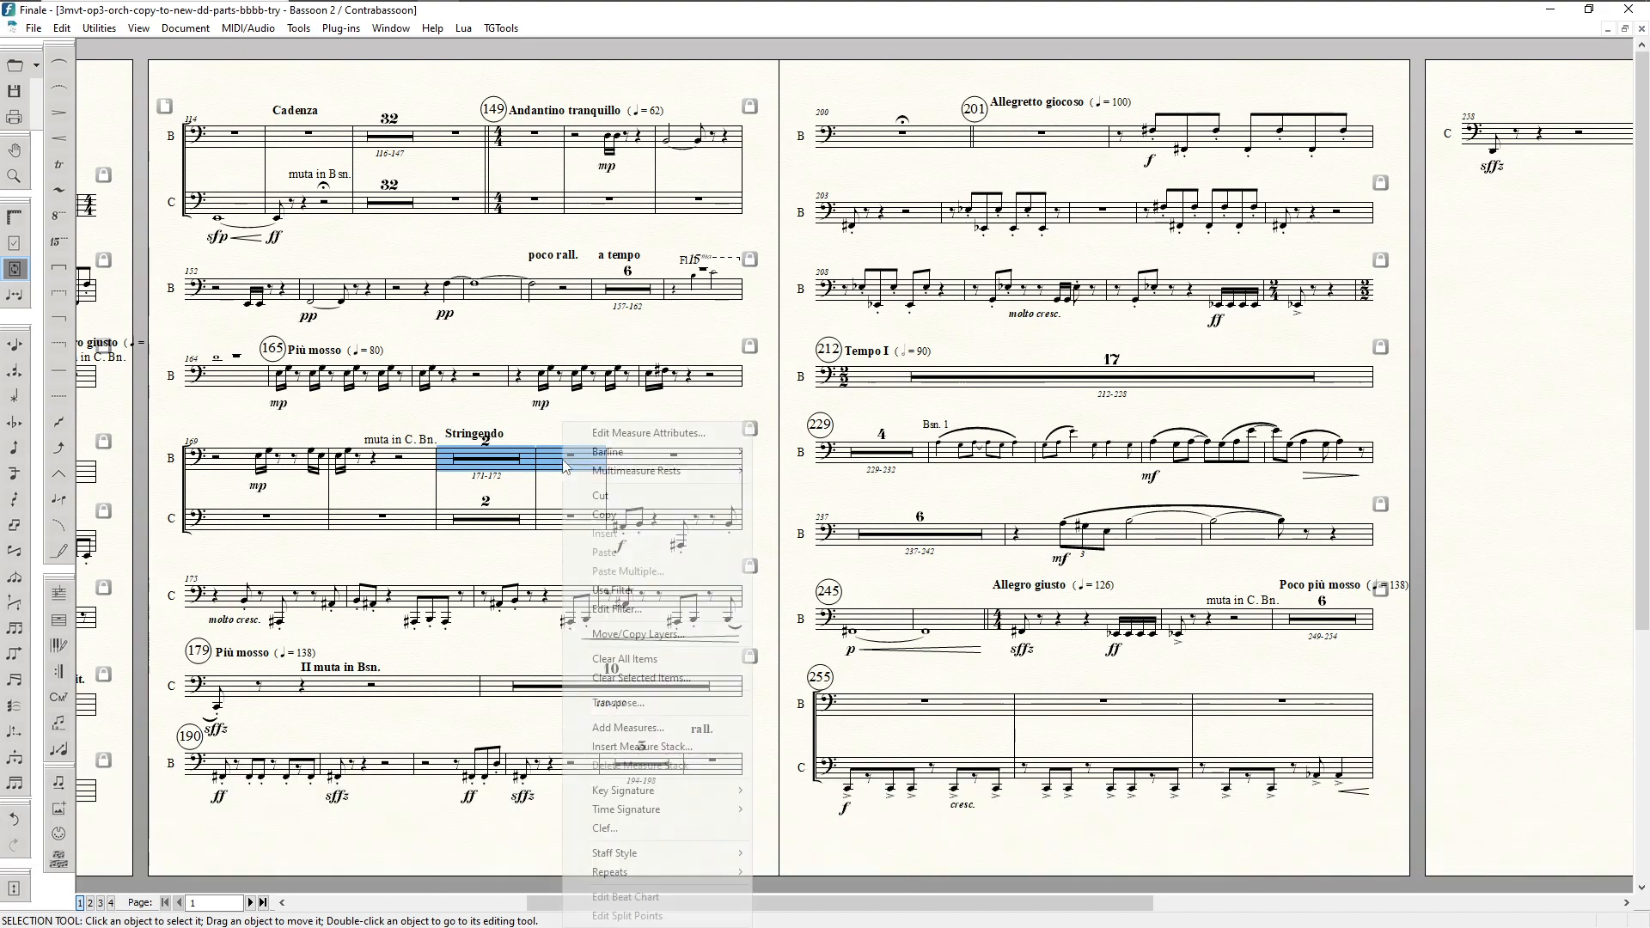
mouse_move(639, 471)
left_click(793, 474)
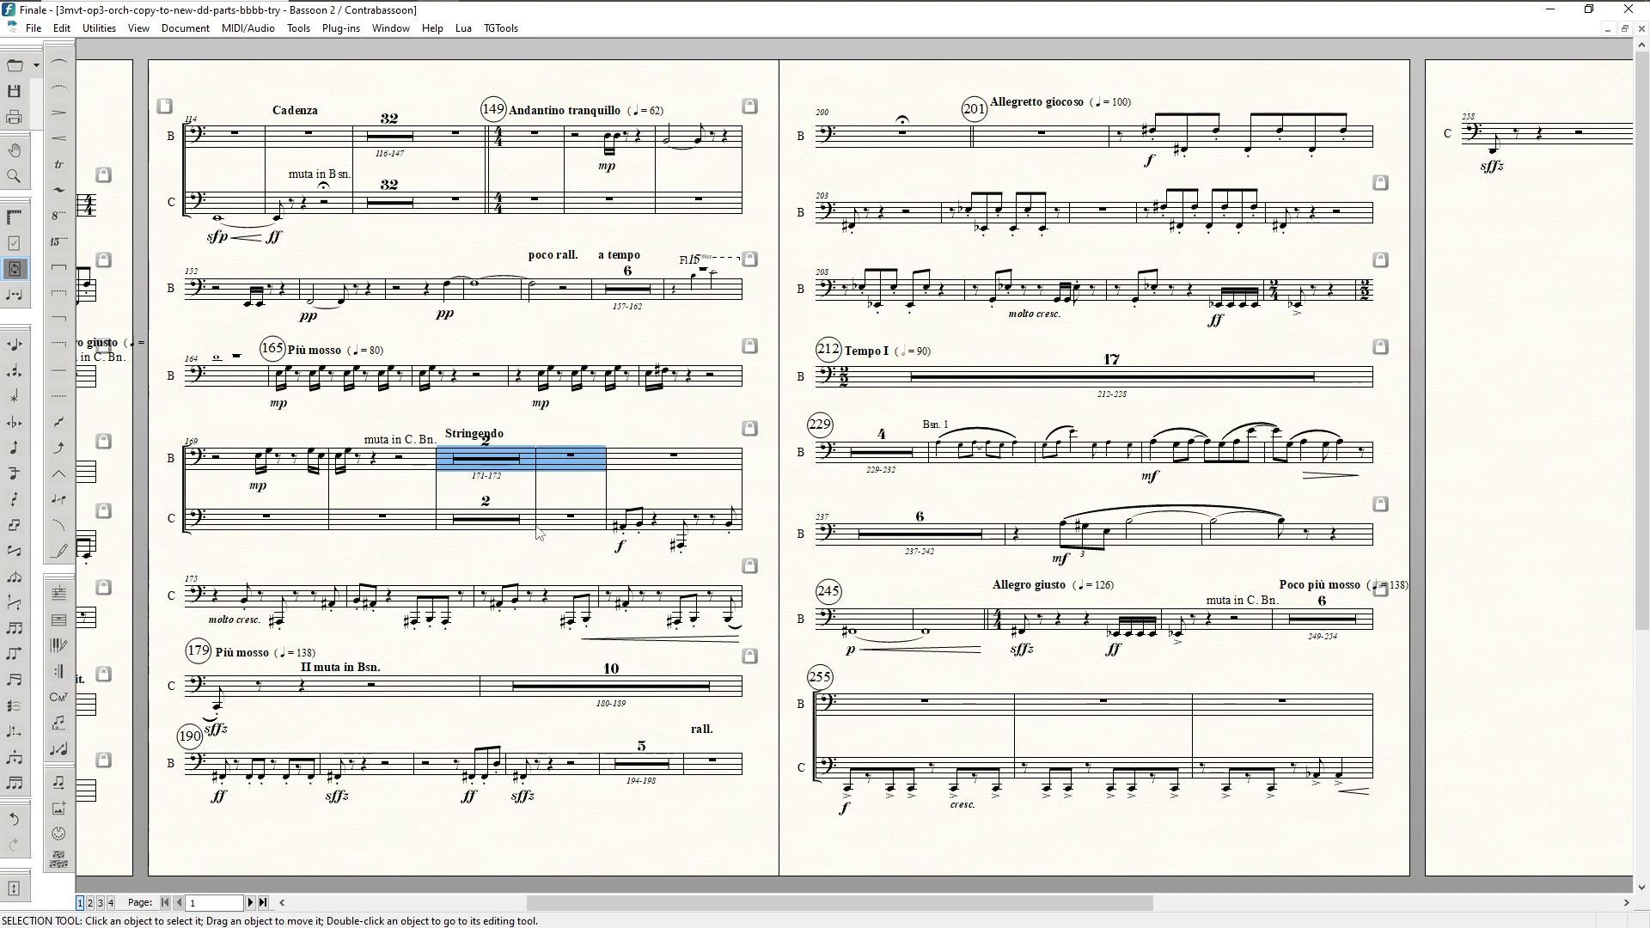
Step: Try to create one multimeasure rest across measures 171–173 with both the bassoon and contrabassoon staves selected
left_click(574, 525)
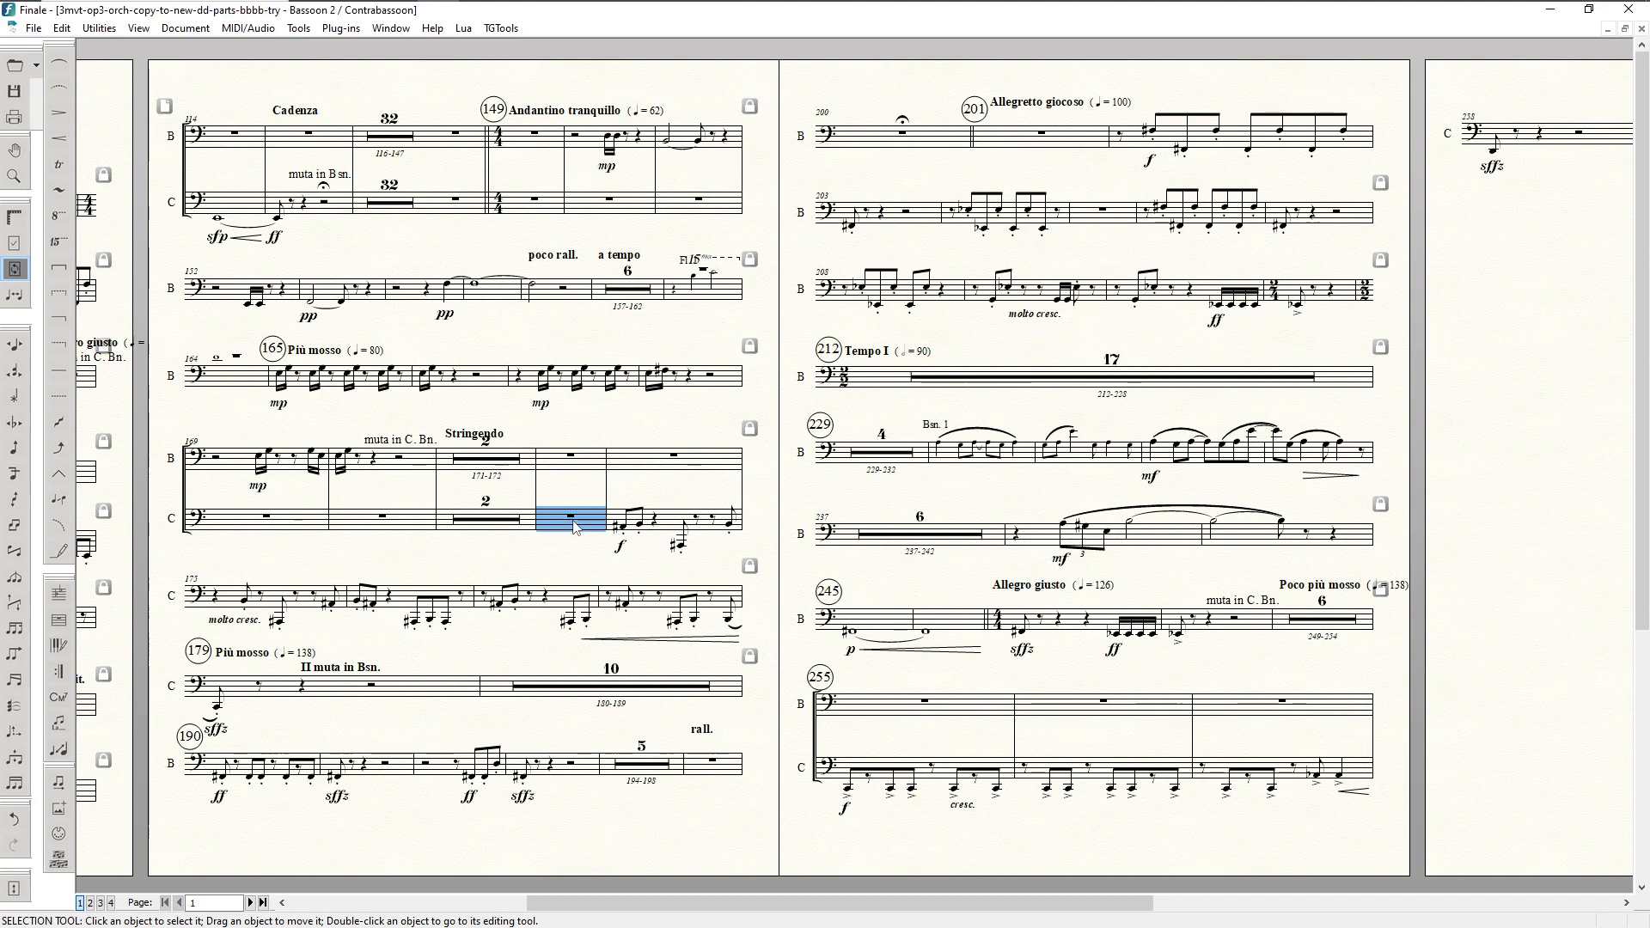
left_click(507, 526)
left_click(559, 479, "shift")
right_click(563, 474)
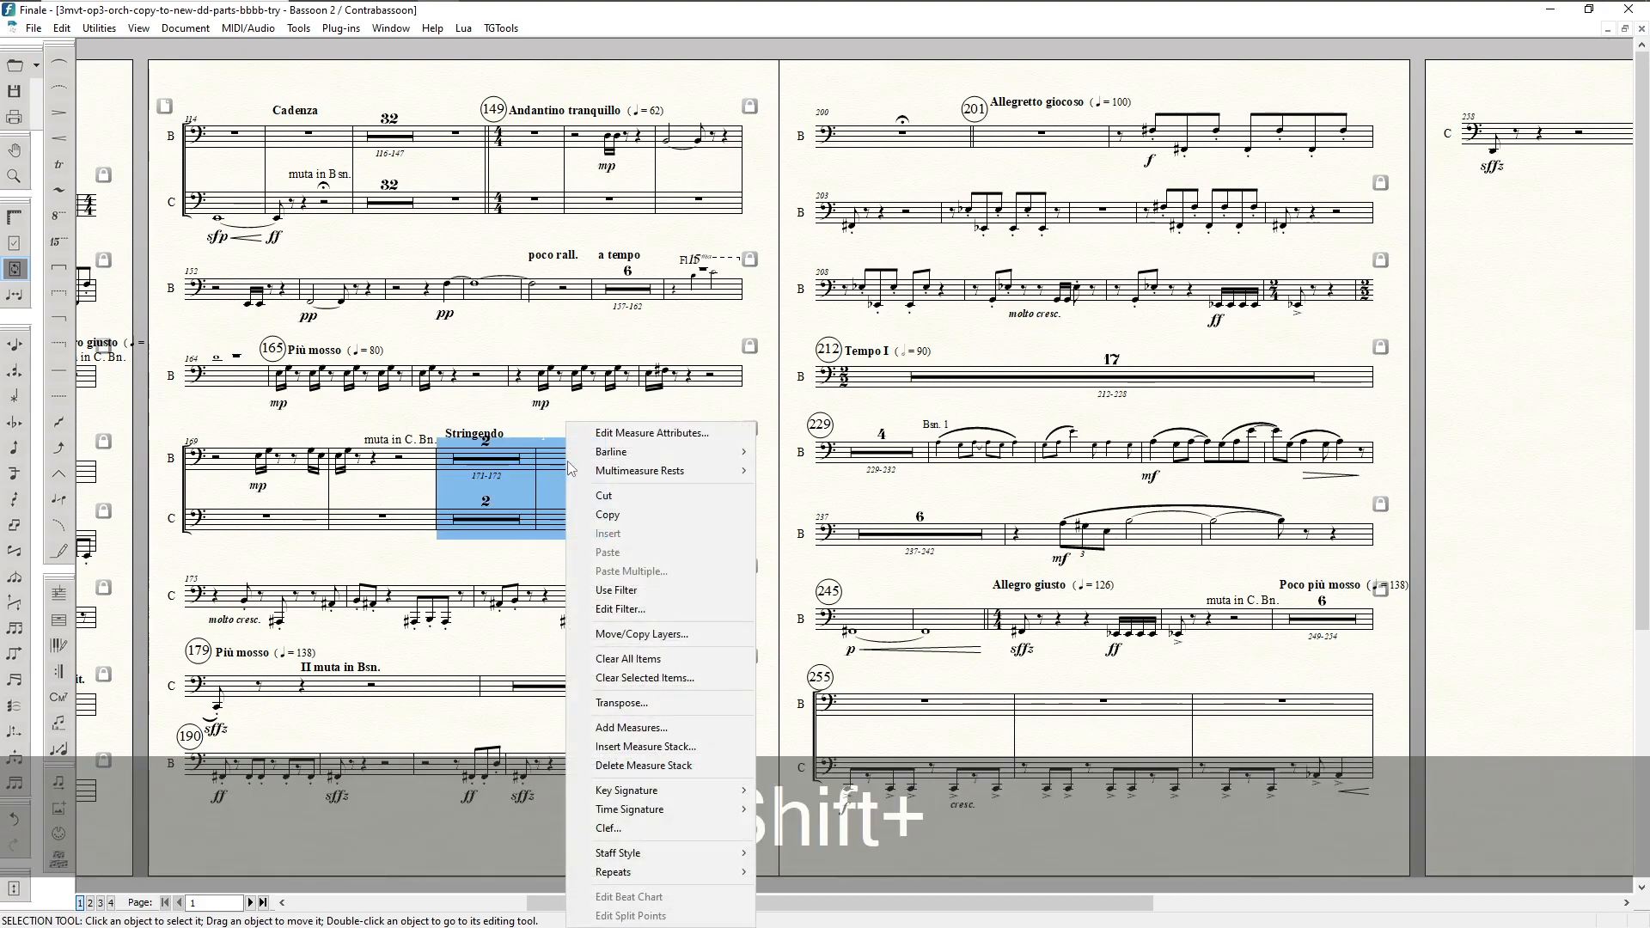
mouse_move(687, 470)
left_click(789, 469)
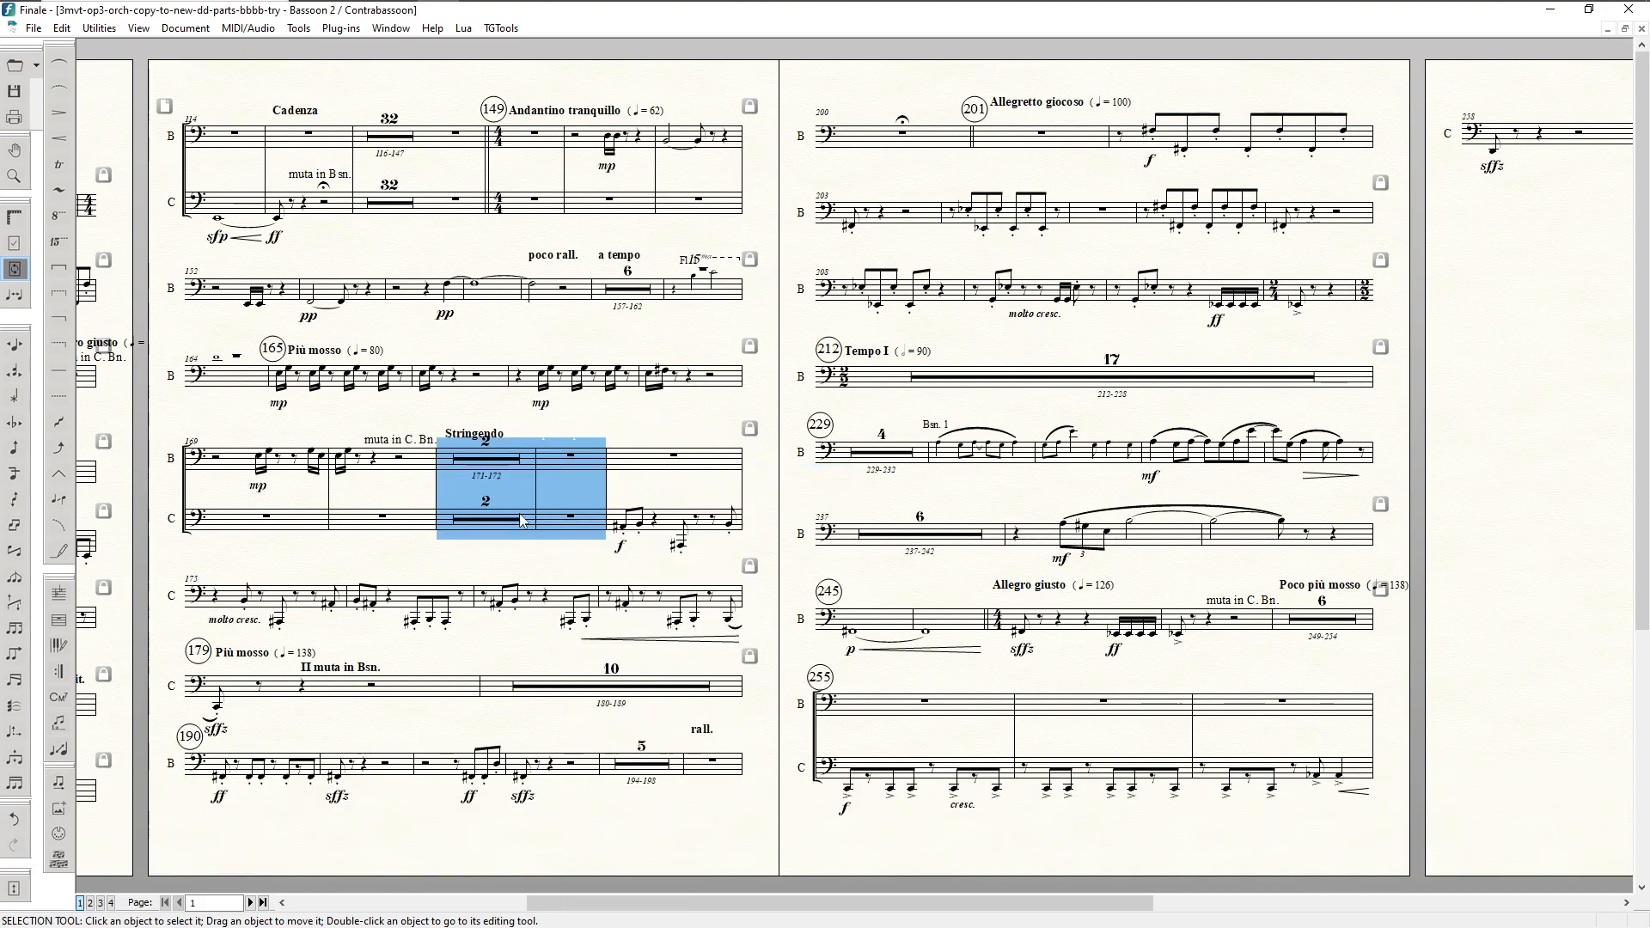
left_click(633, 443)
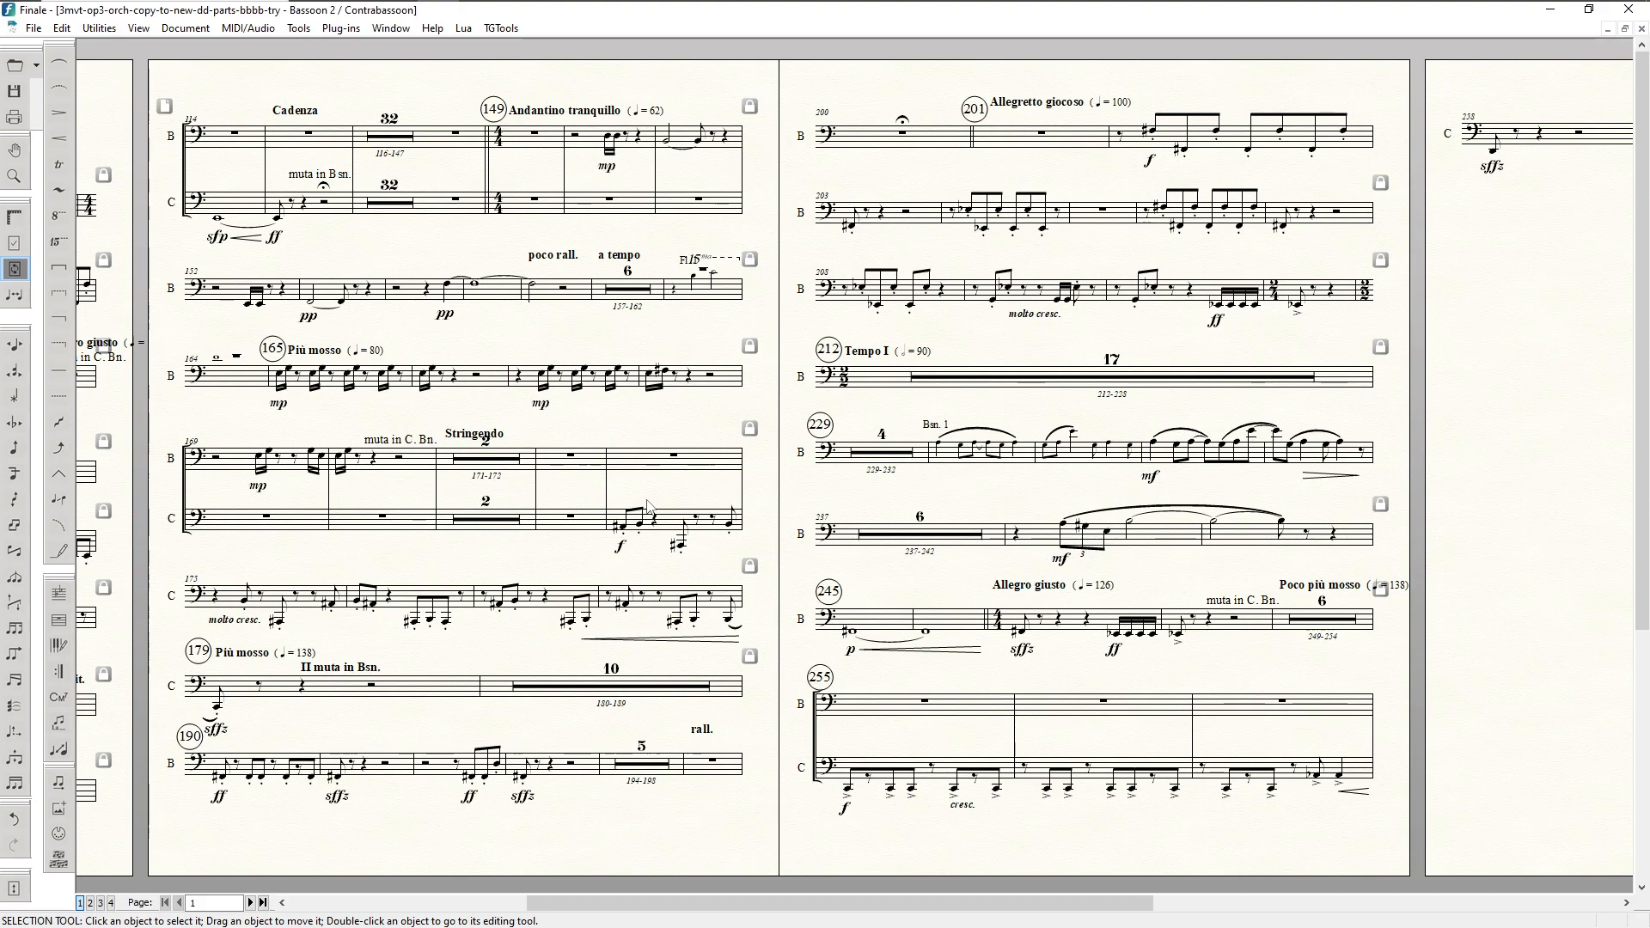
Step: With the Expression tool, inspect and delete the hidden expression attached above the bassoon's measure 173
key("F8")
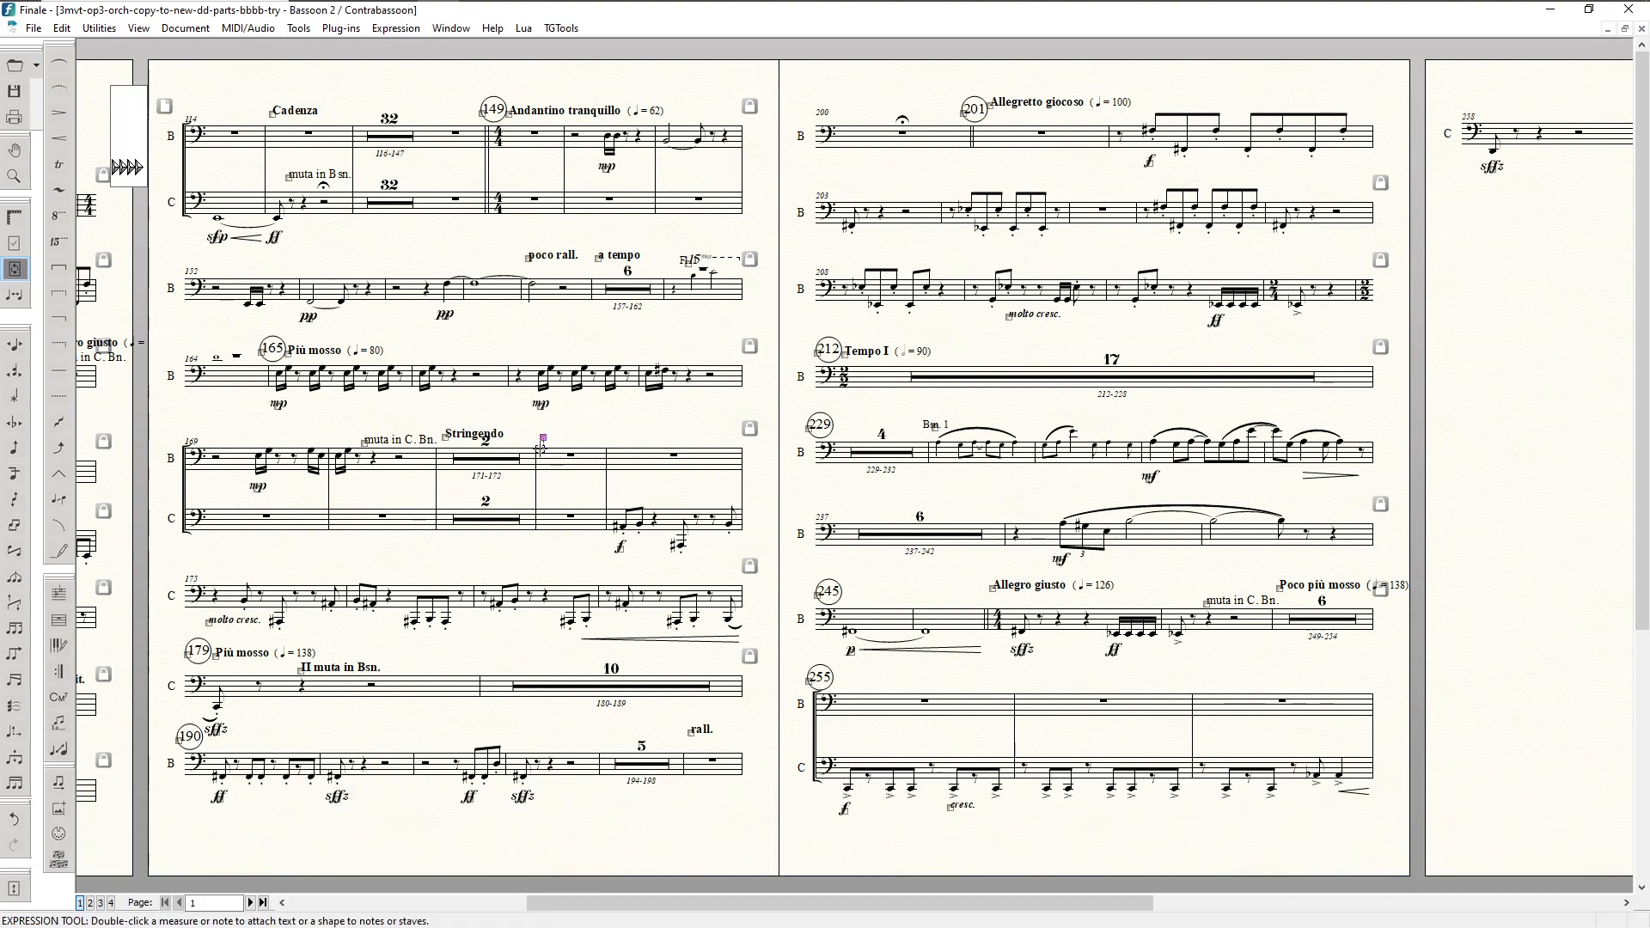
double_click(543, 439)
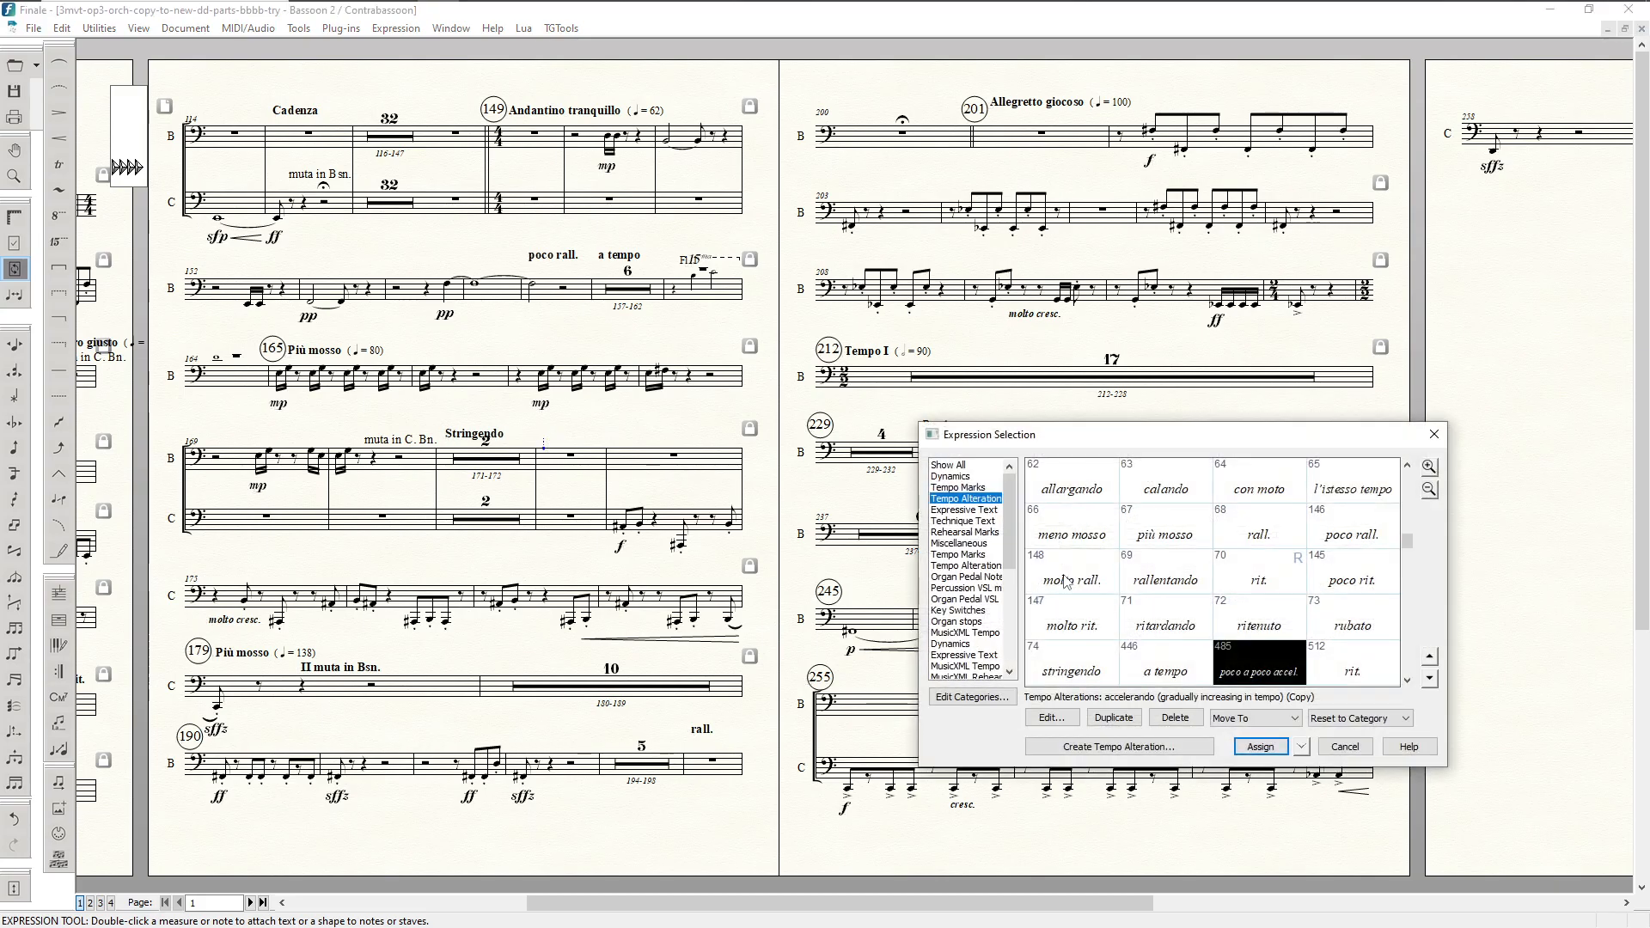
left_click(1434, 434)
left_click(543, 438)
key("Delete")
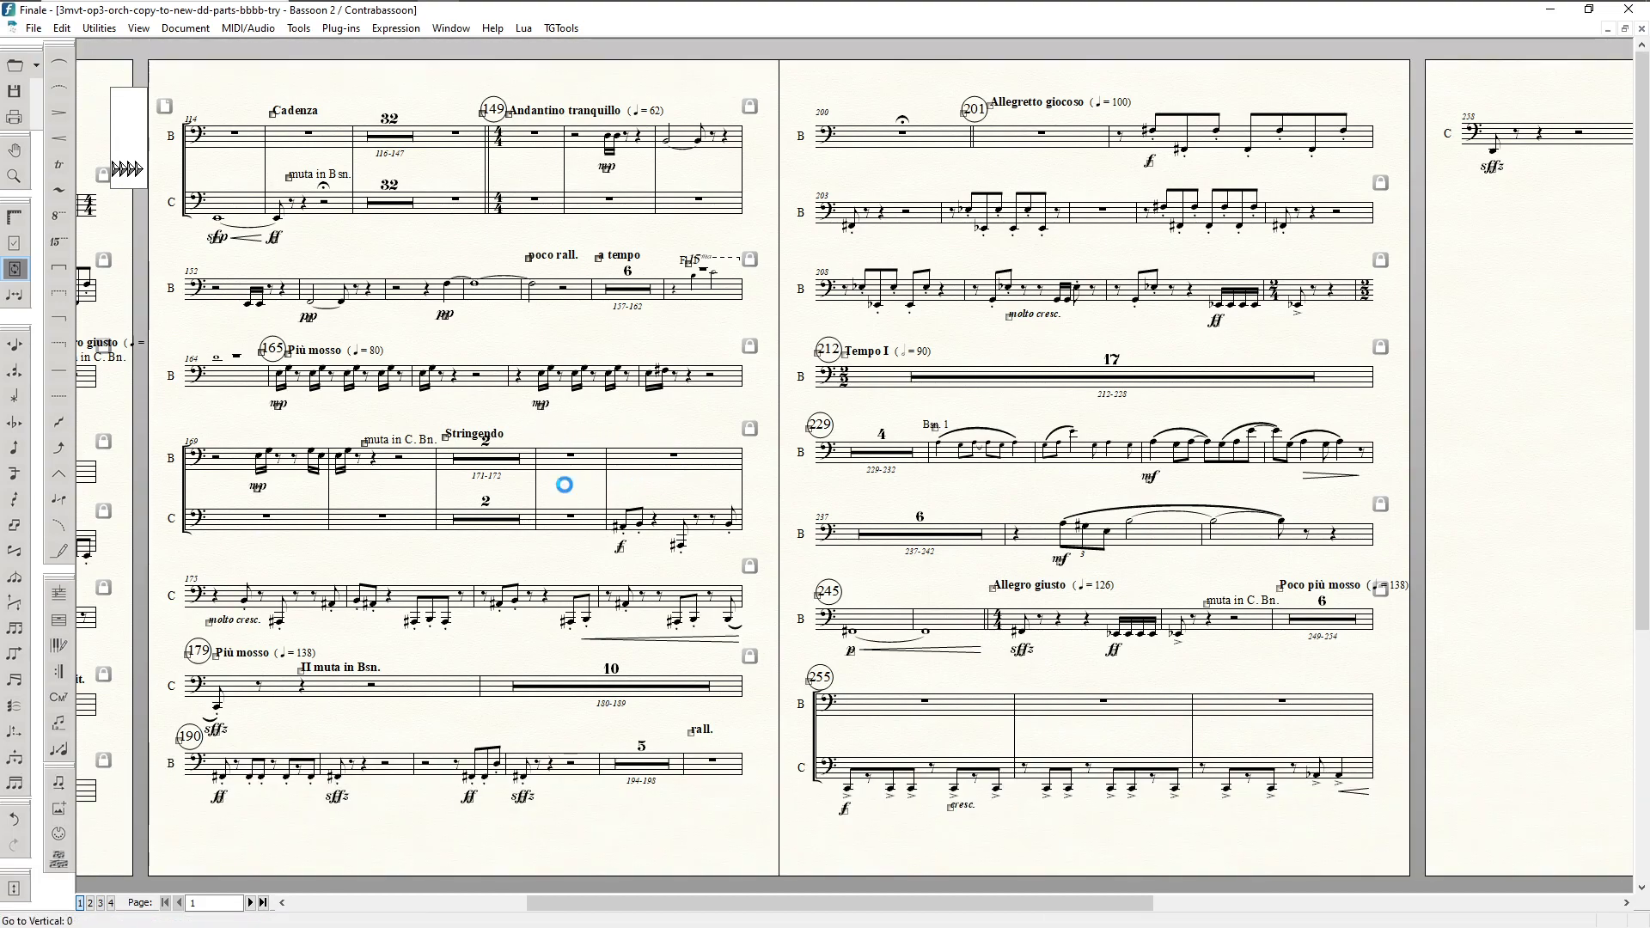
Step: Create a multimeasure rest over measures 171–173 in both the bassoon and contrabassoon staves
key("F2")
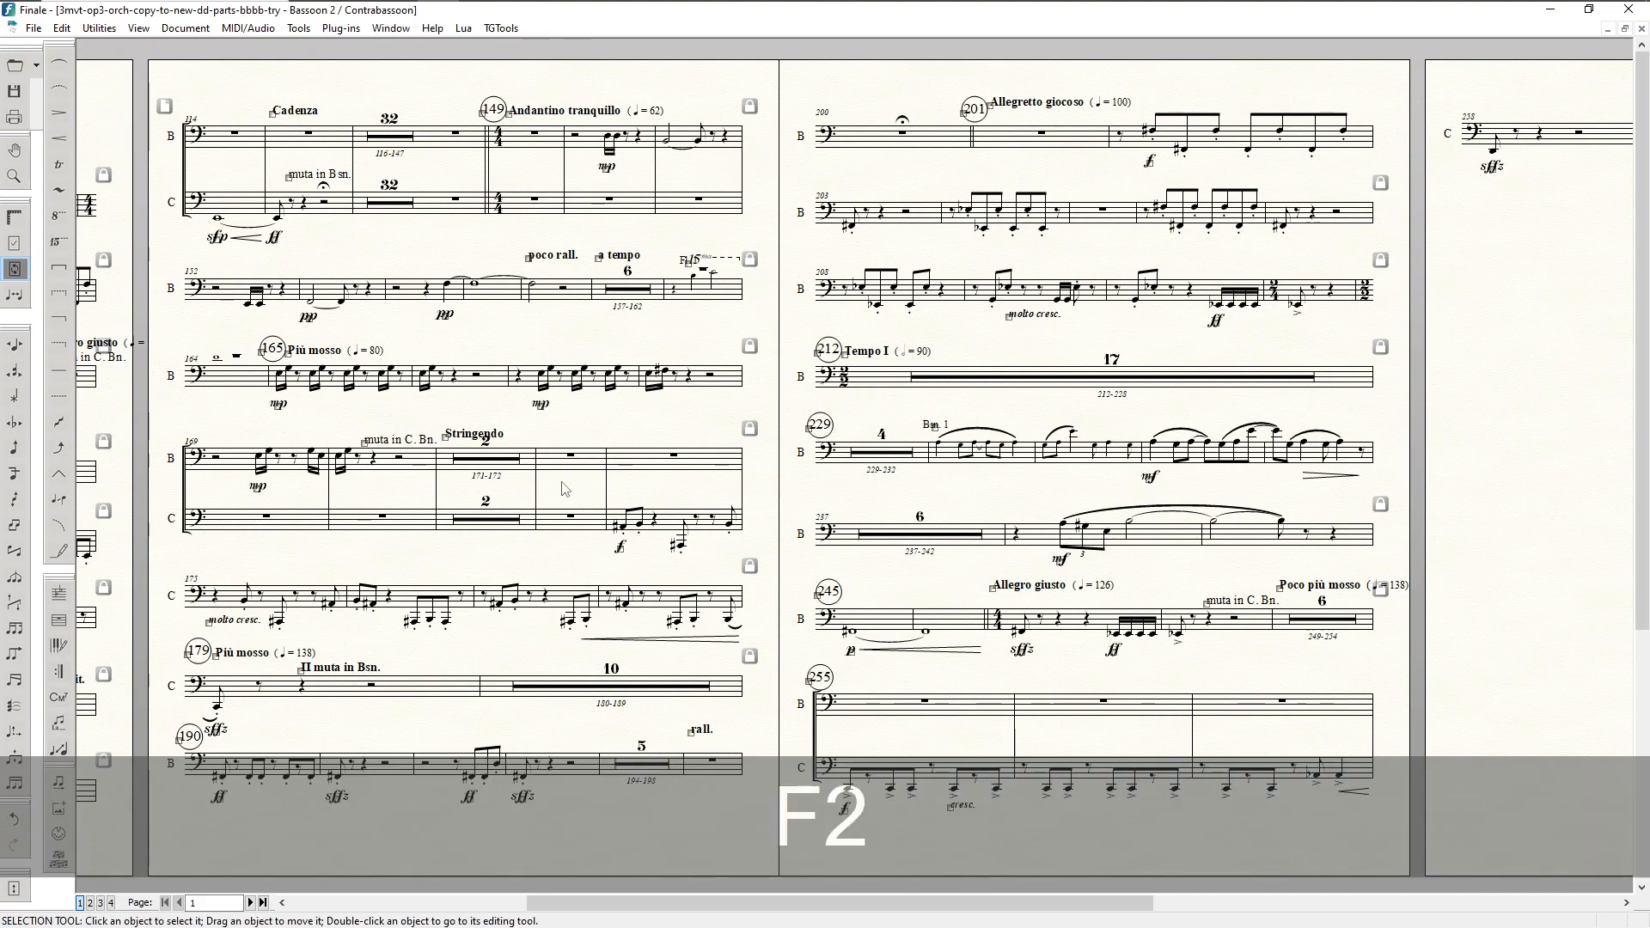
left_click(490, 467)
left_click(558, 526, "shift")
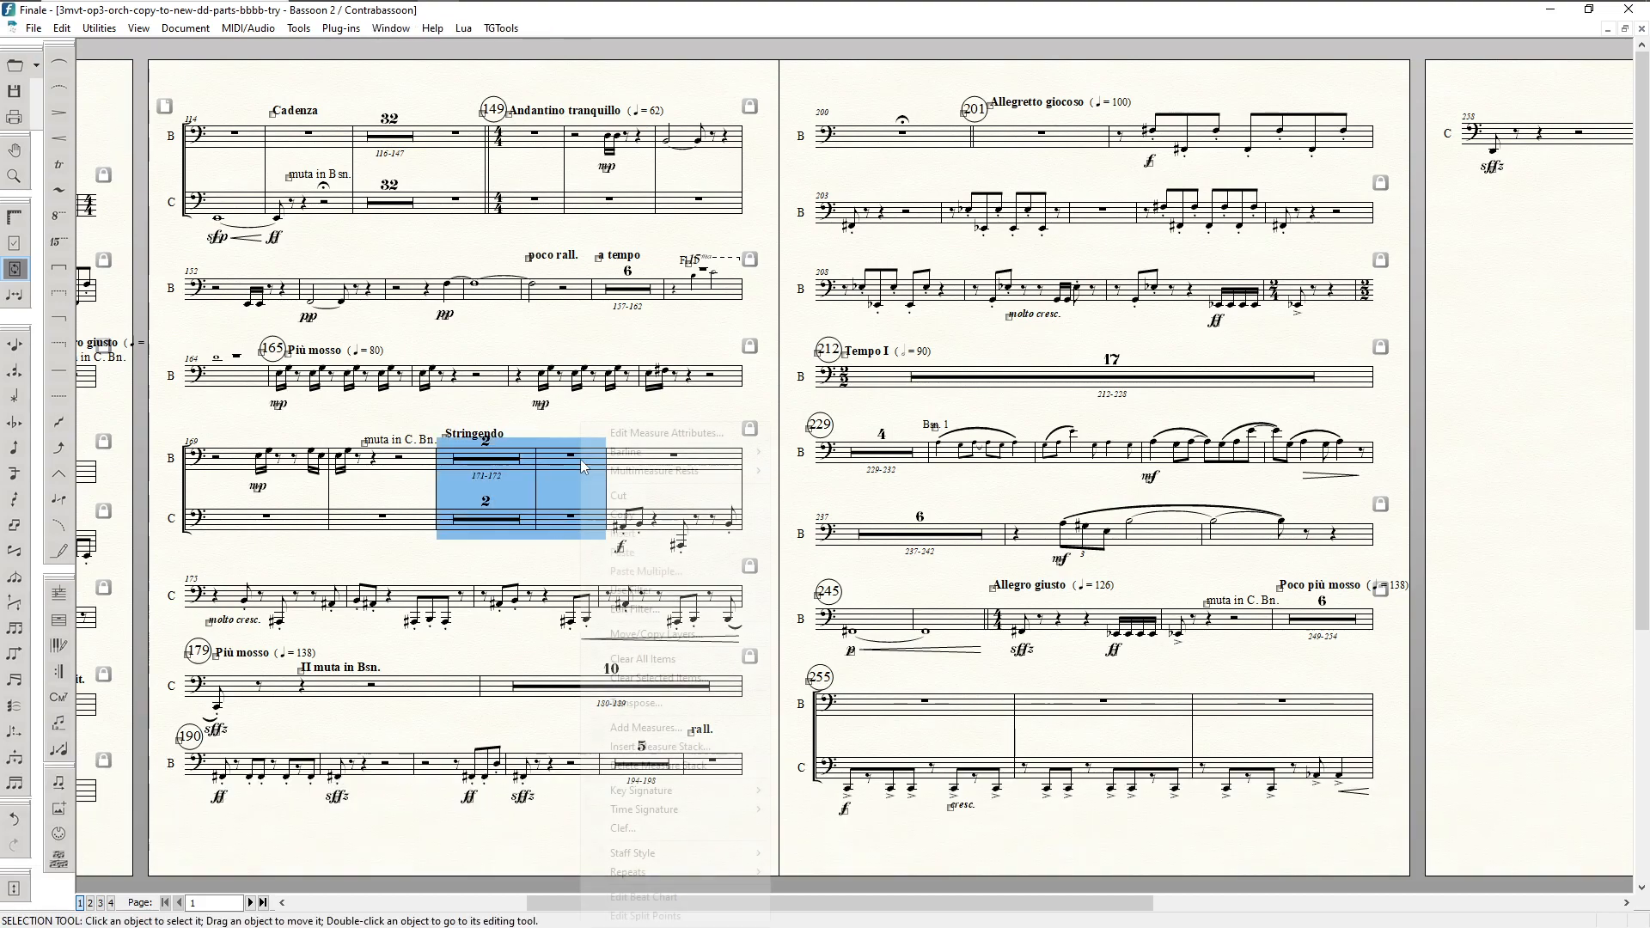
right_click(586, 468)
mouse_move(643, 473)
left_click(800, 472)
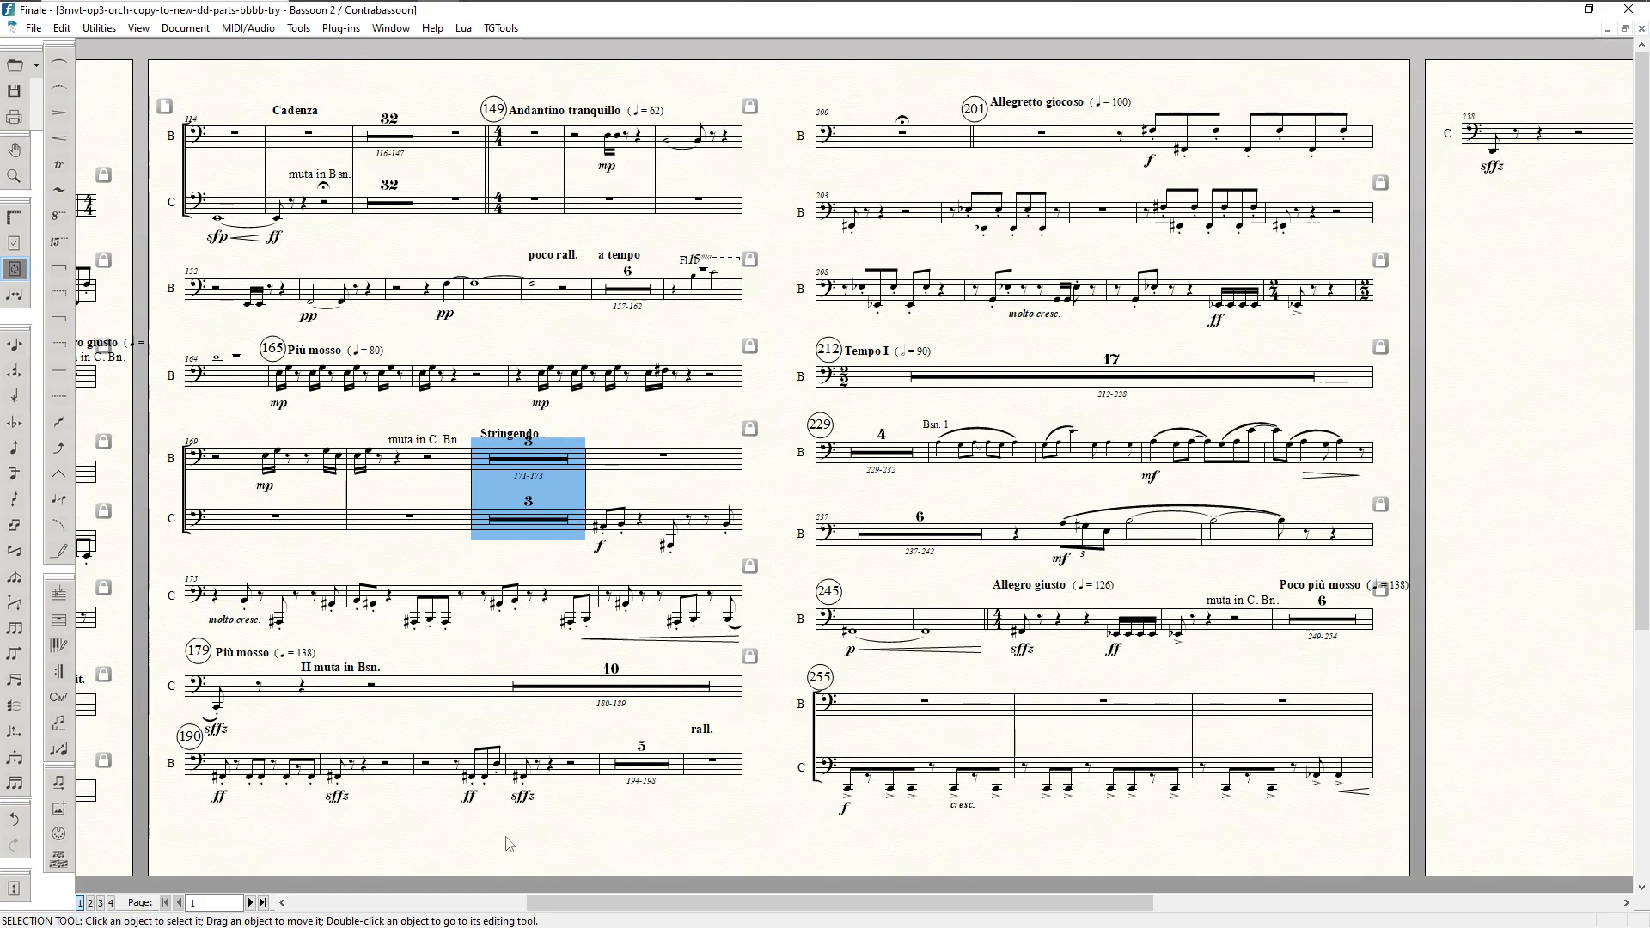
Step: Try moving measure 49 down to the start of the next system on the first page, undoing each attempt
left_click_drag(641, 904, 320, 908)
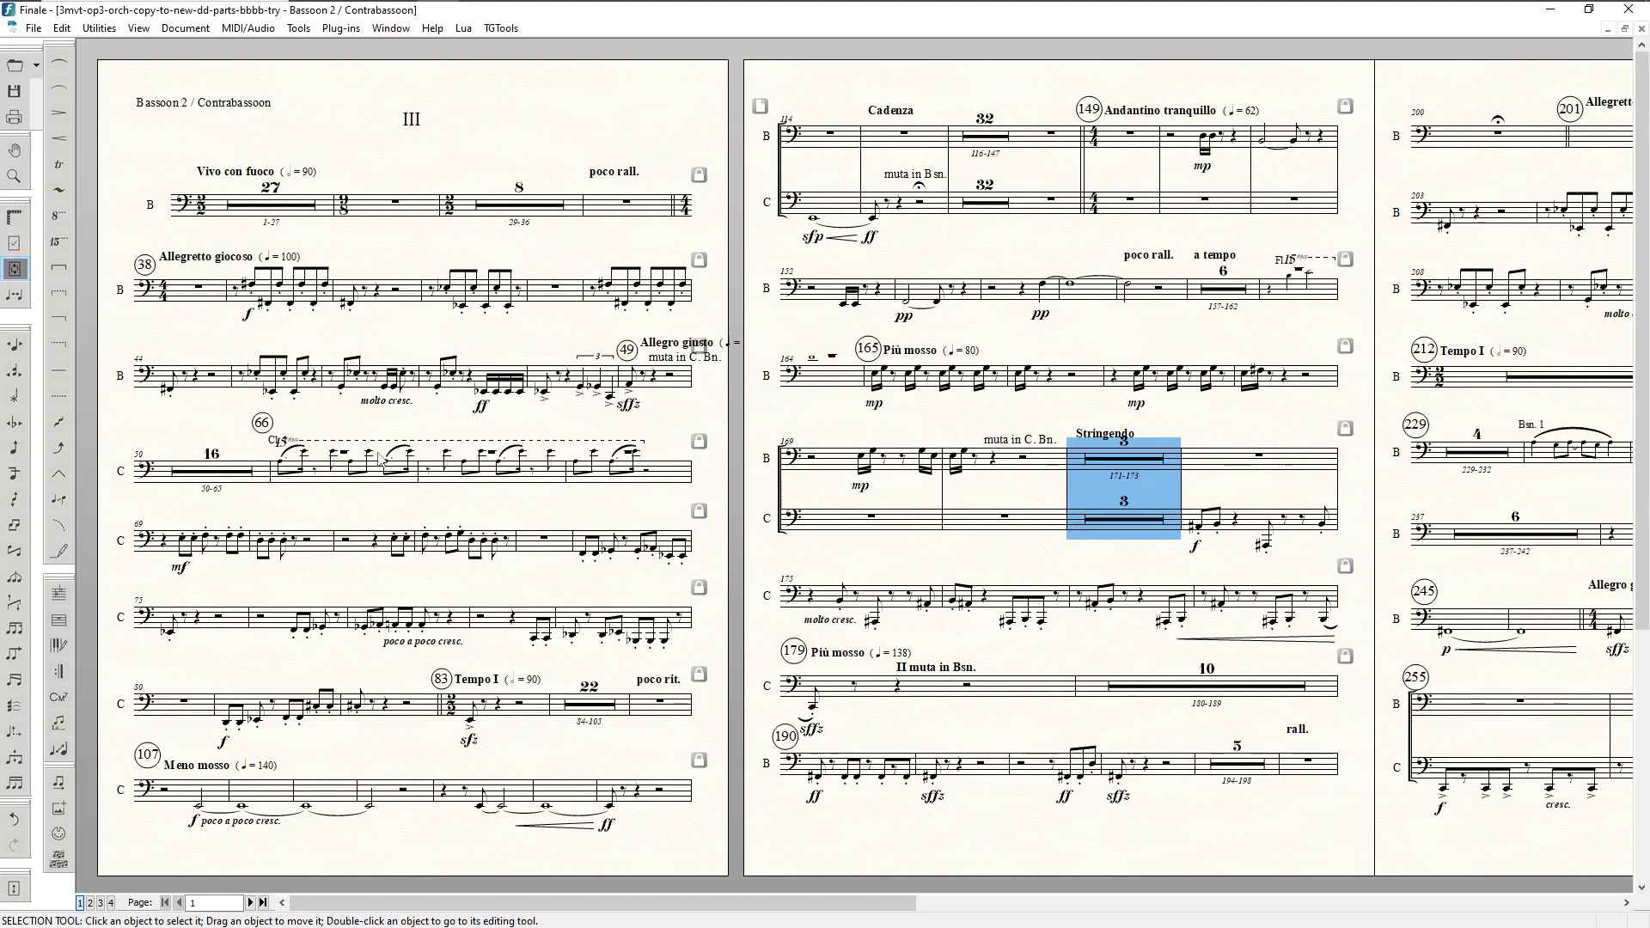
left_click(653, 379)
left_click(641, 386)
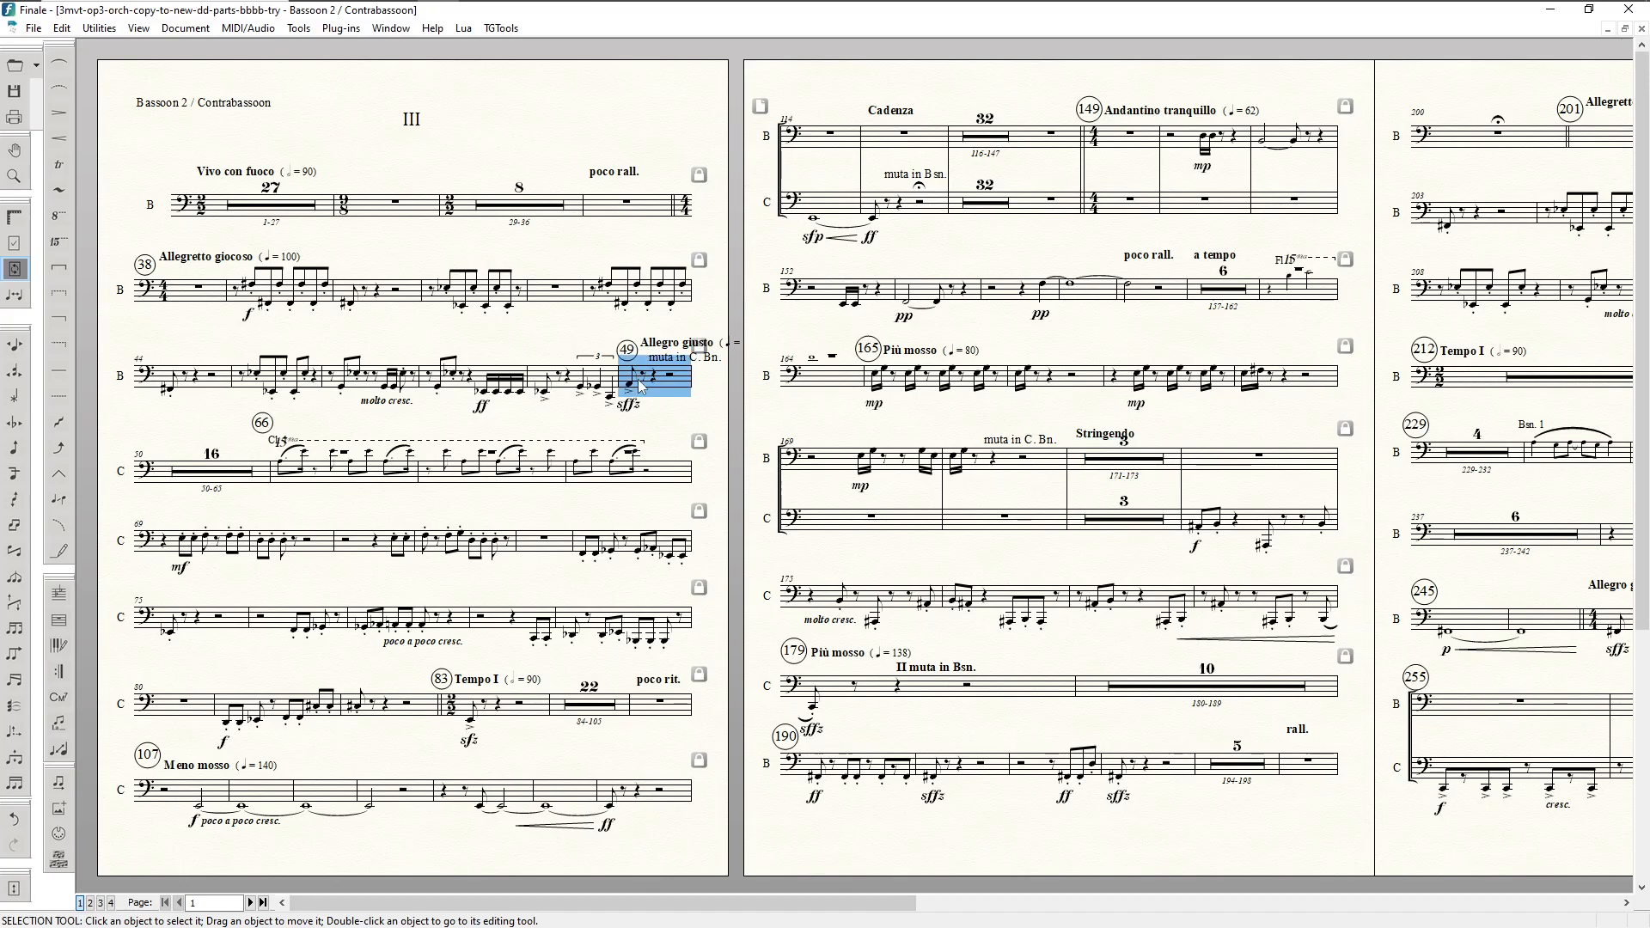
key("Down")
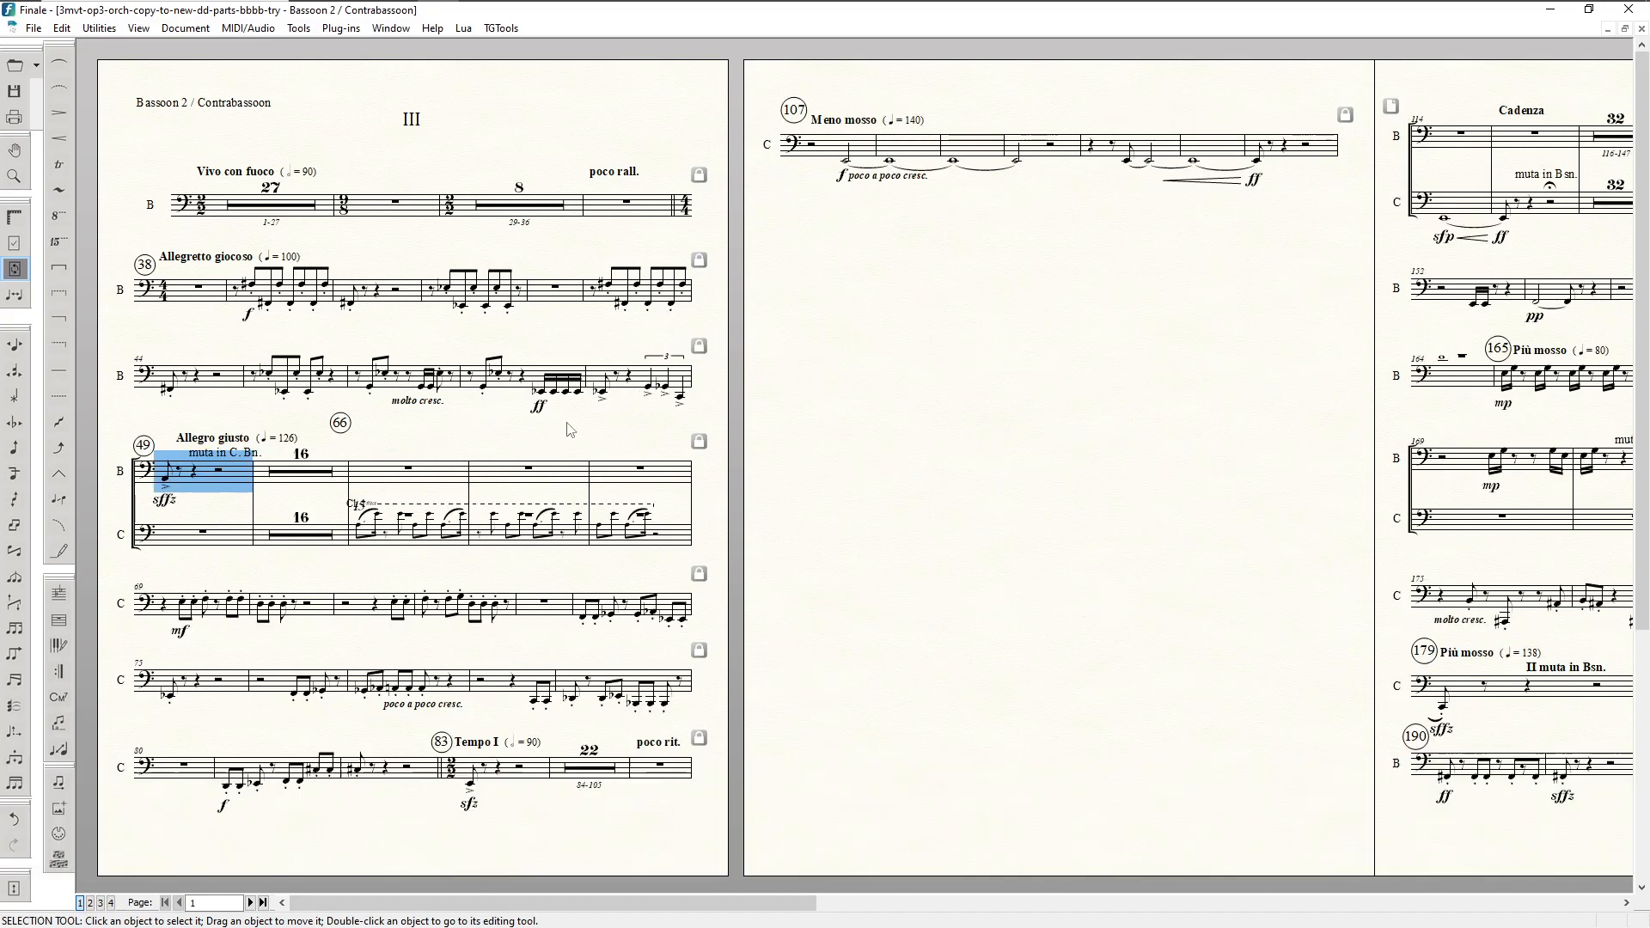
key("ctrl+z")
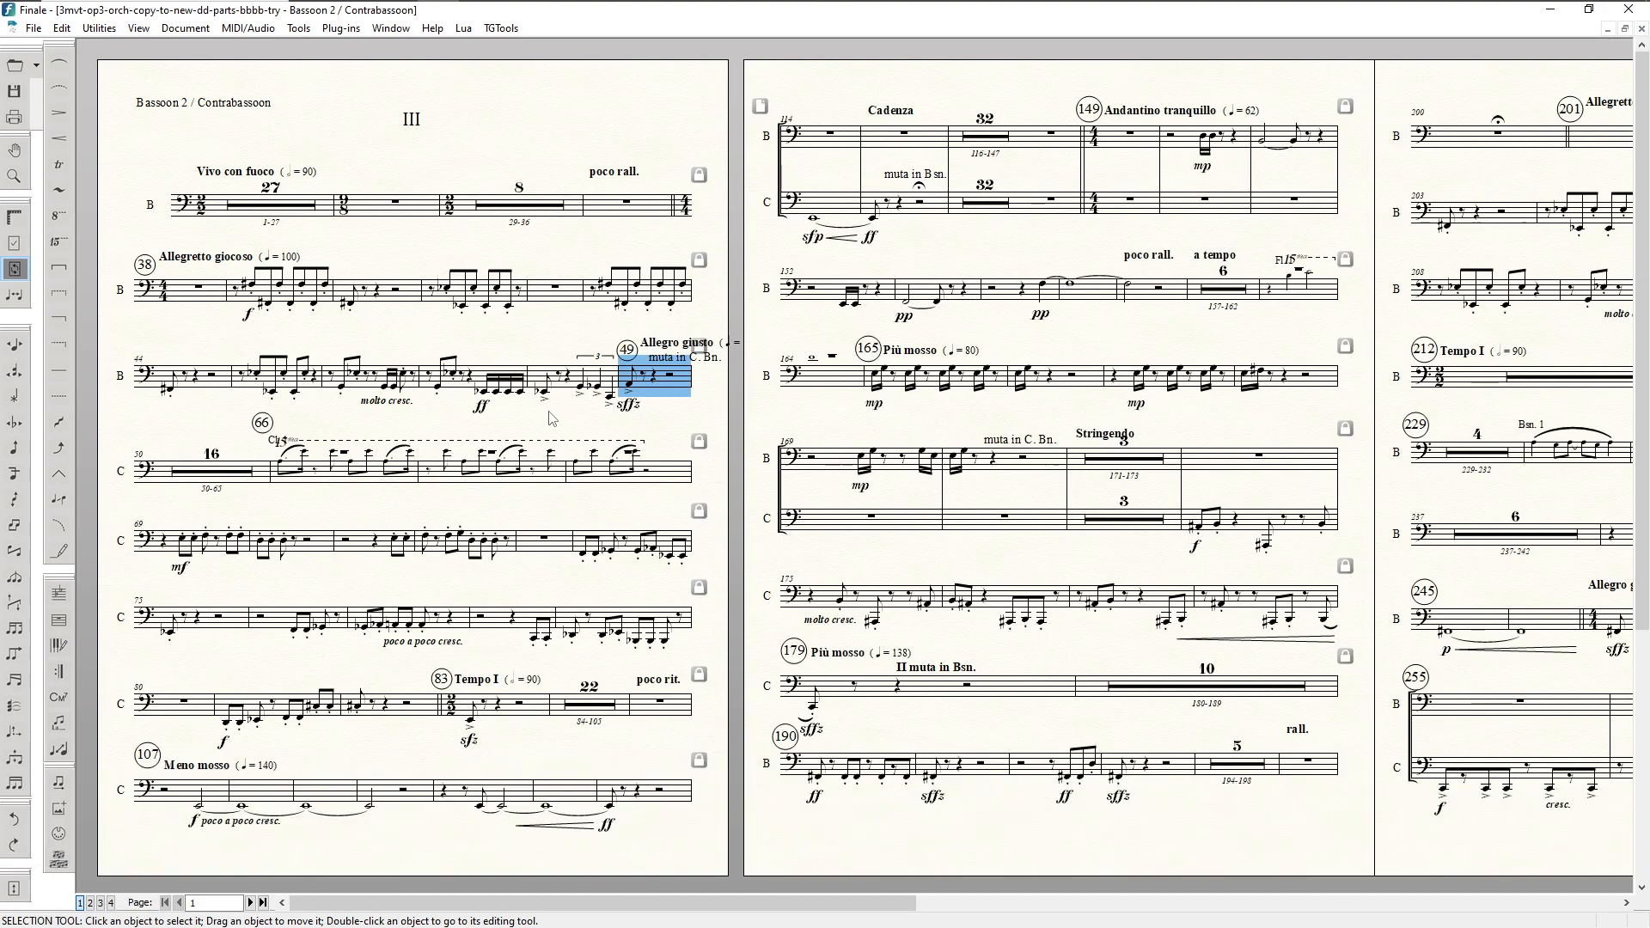
key("F2")
key("Right")
key("Down")
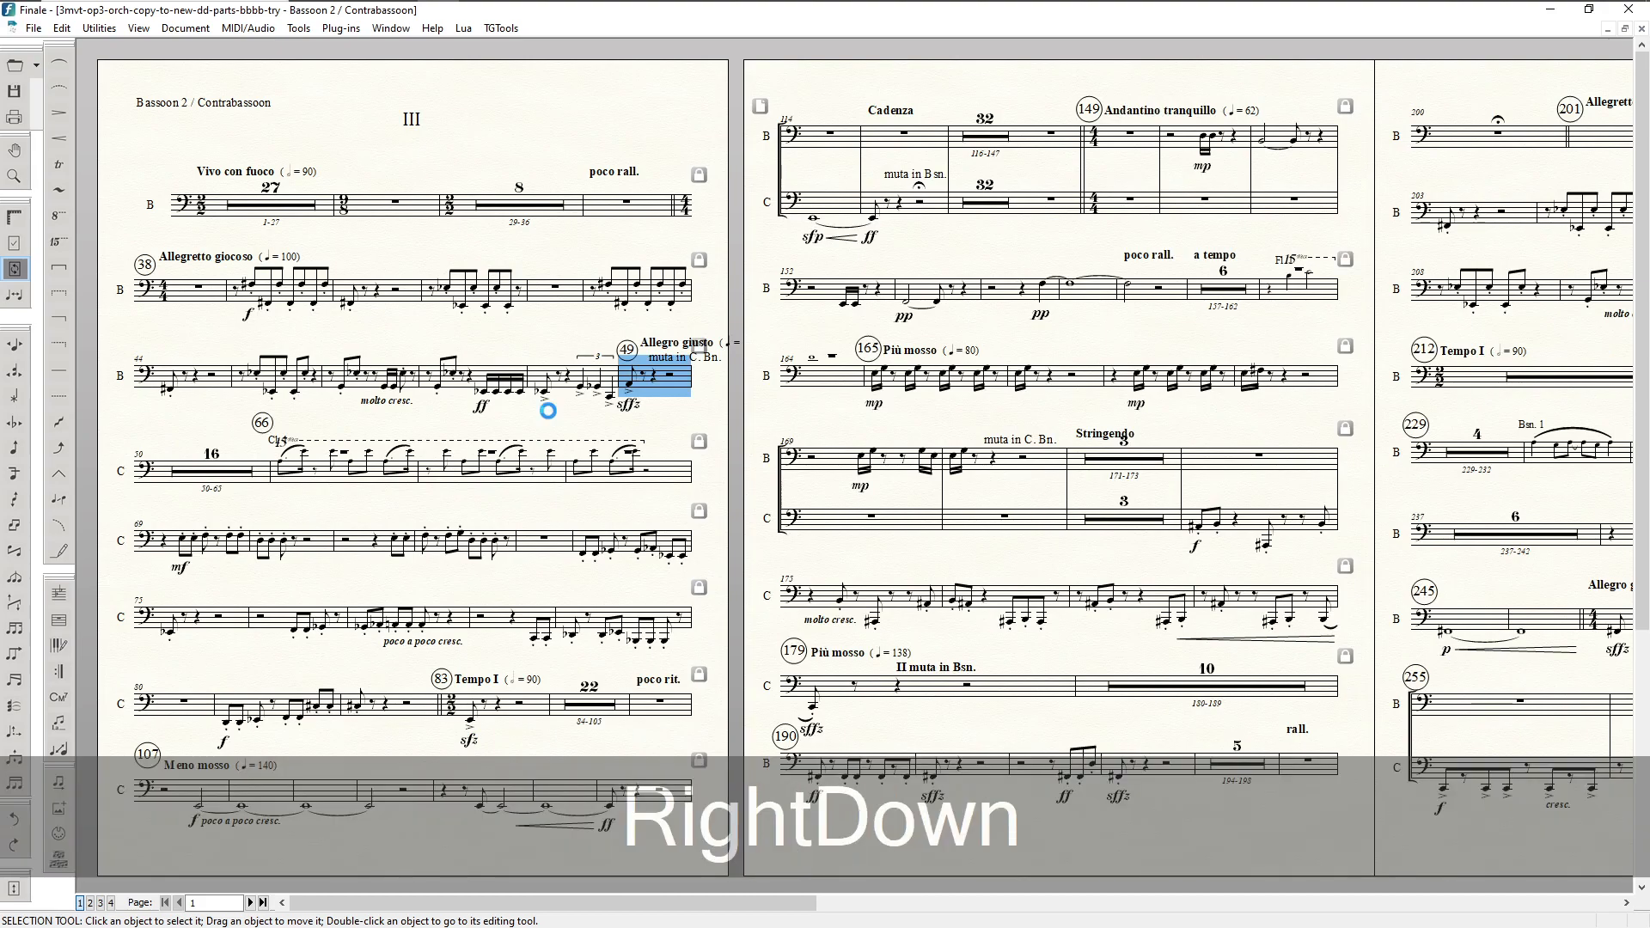
key("ctrl+z")
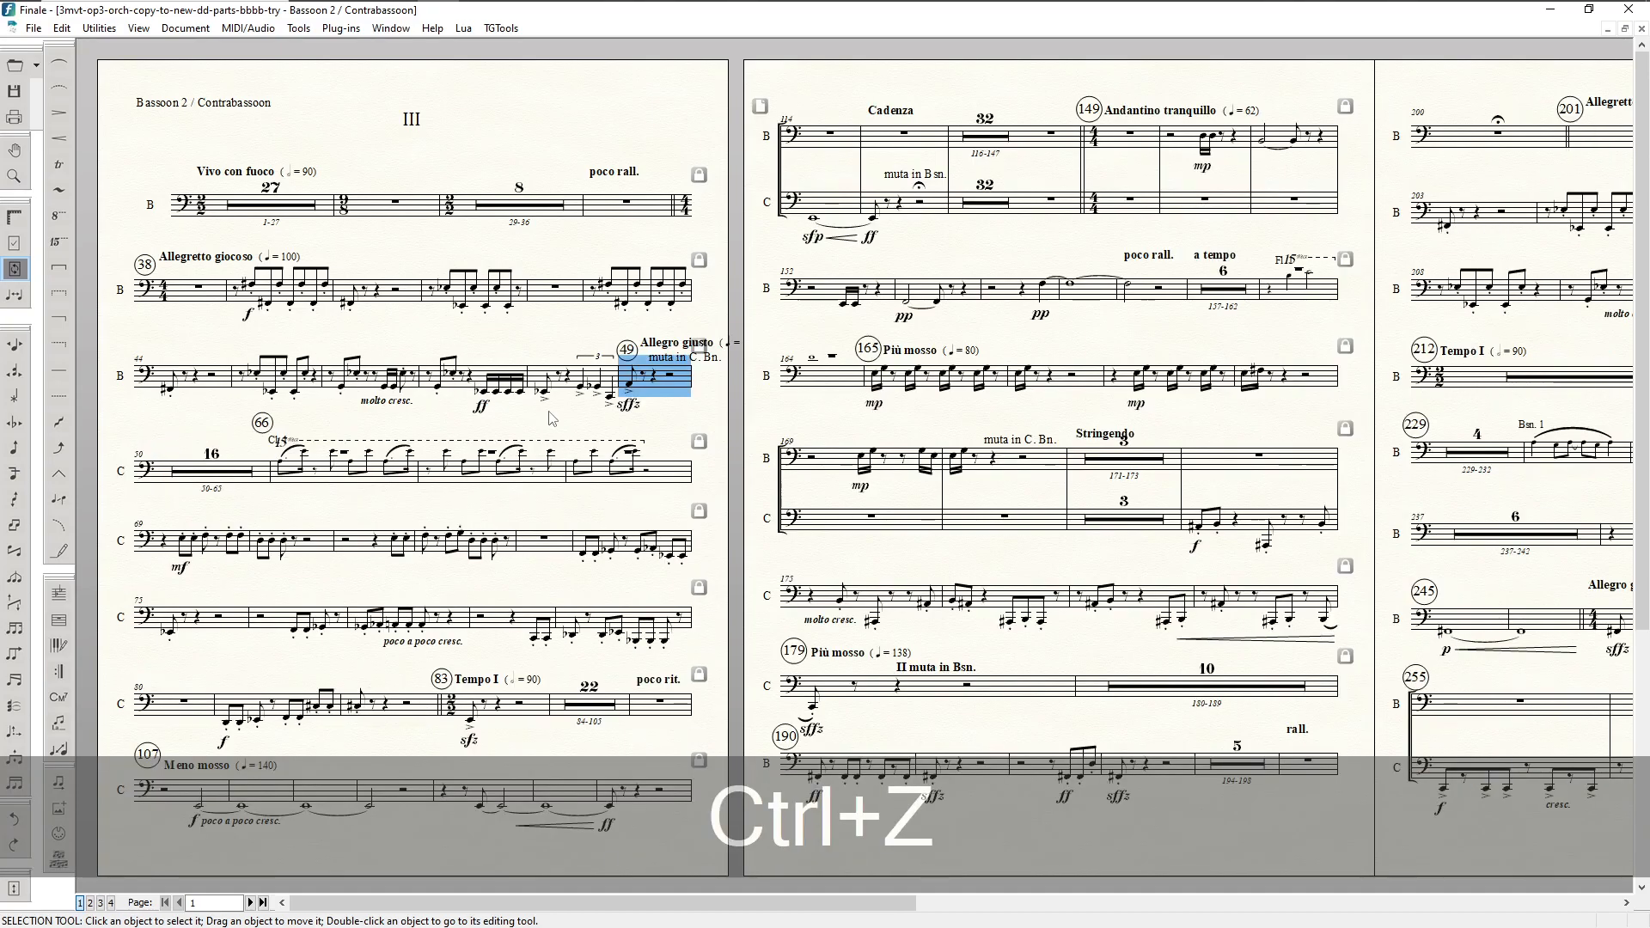
key("F2")
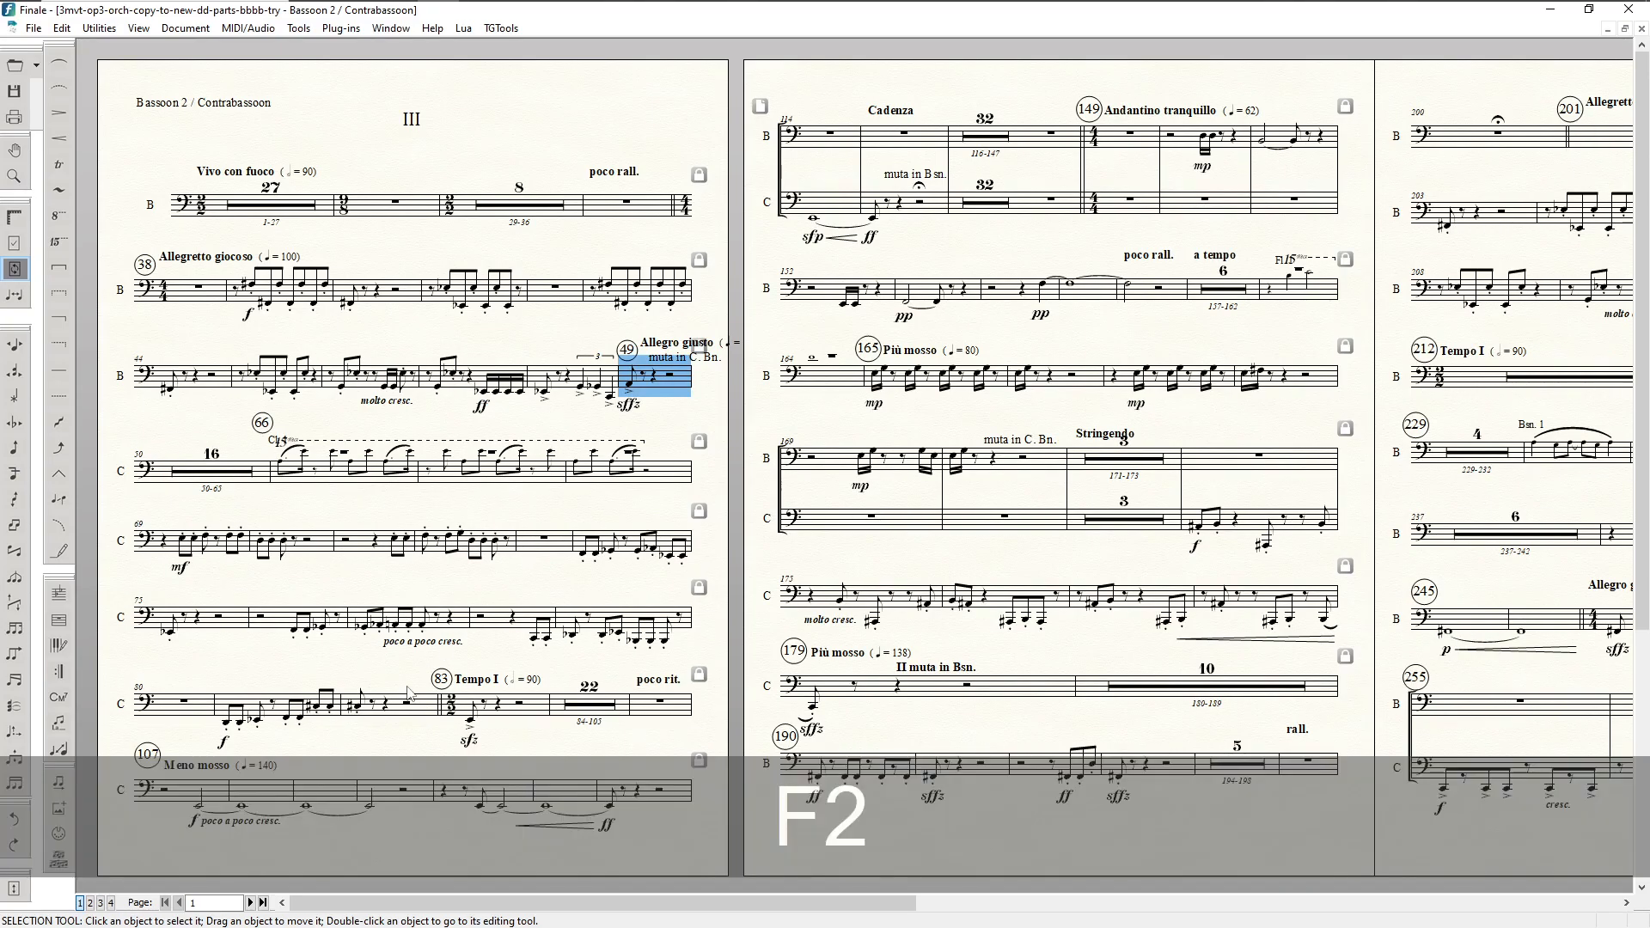
left_click(467, 514)
key("F2")
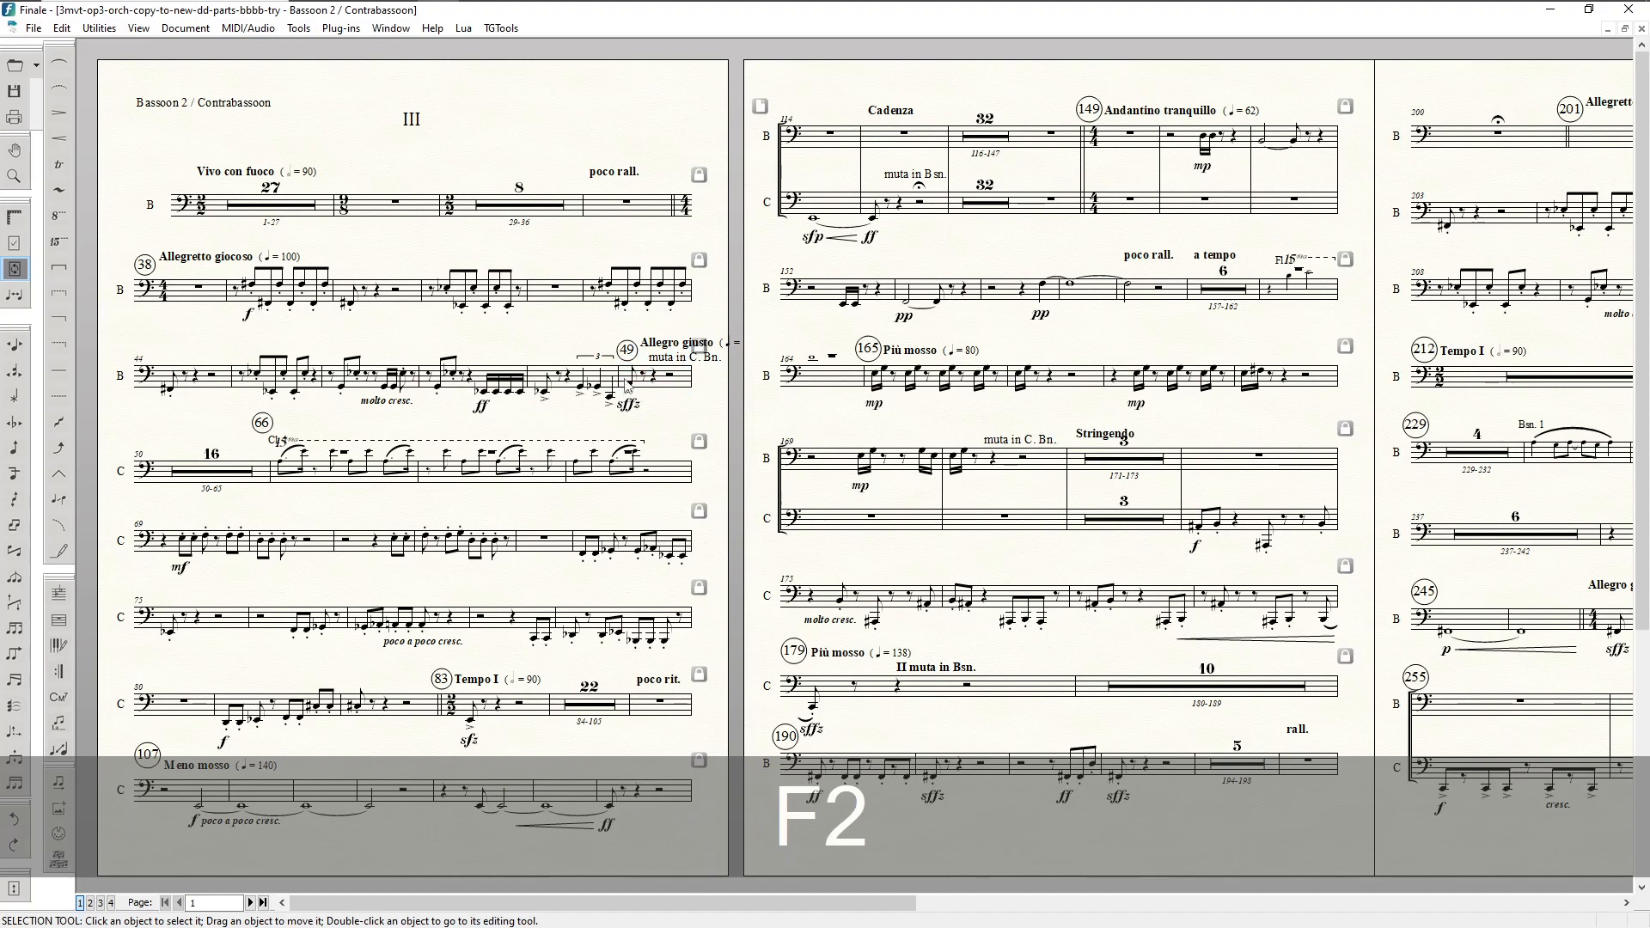
left_click(679, 392)
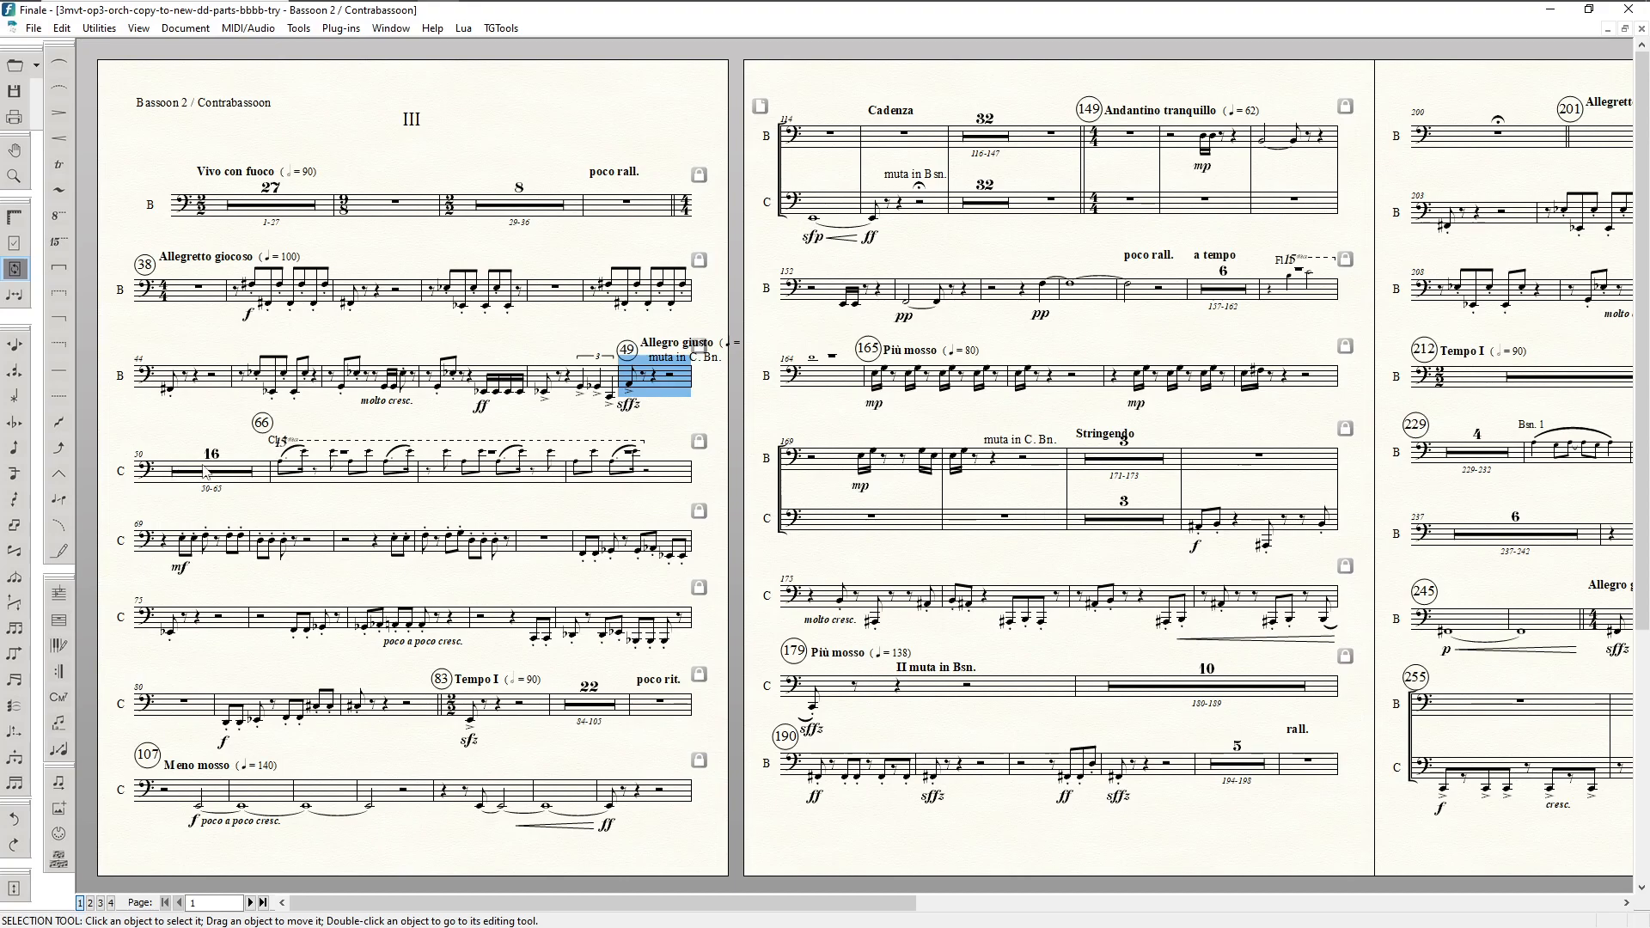
Step: Try moving measure 39 up to the first system and measures 44 and 45 up to the second, and undo the moves
left_click(257, 282)
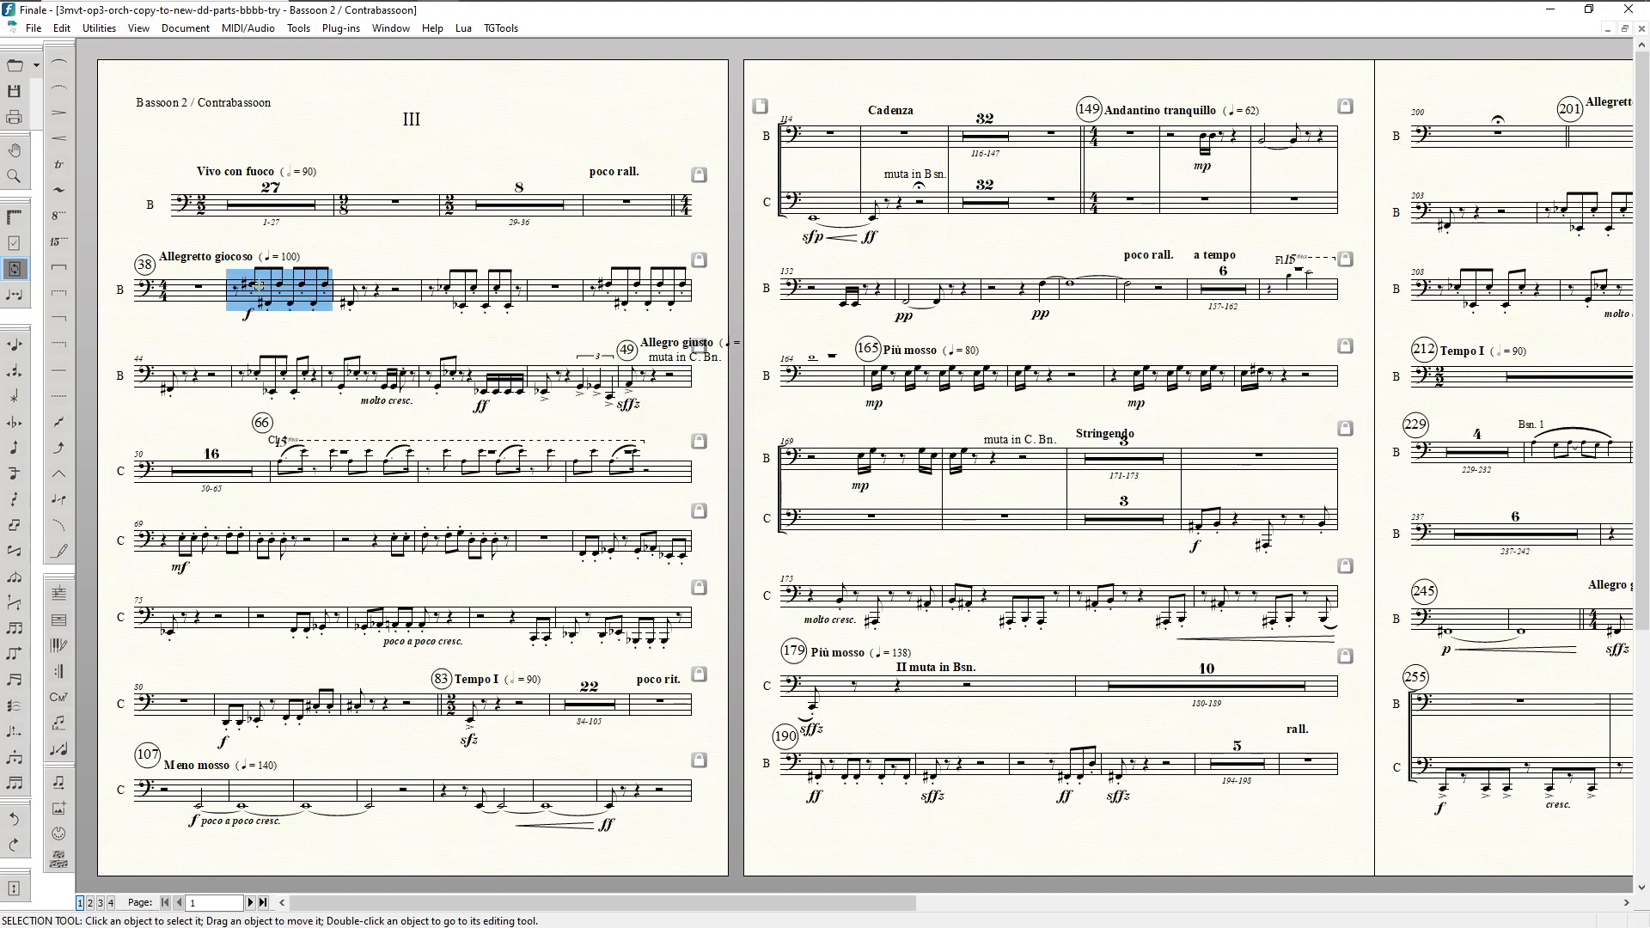
key("Up")
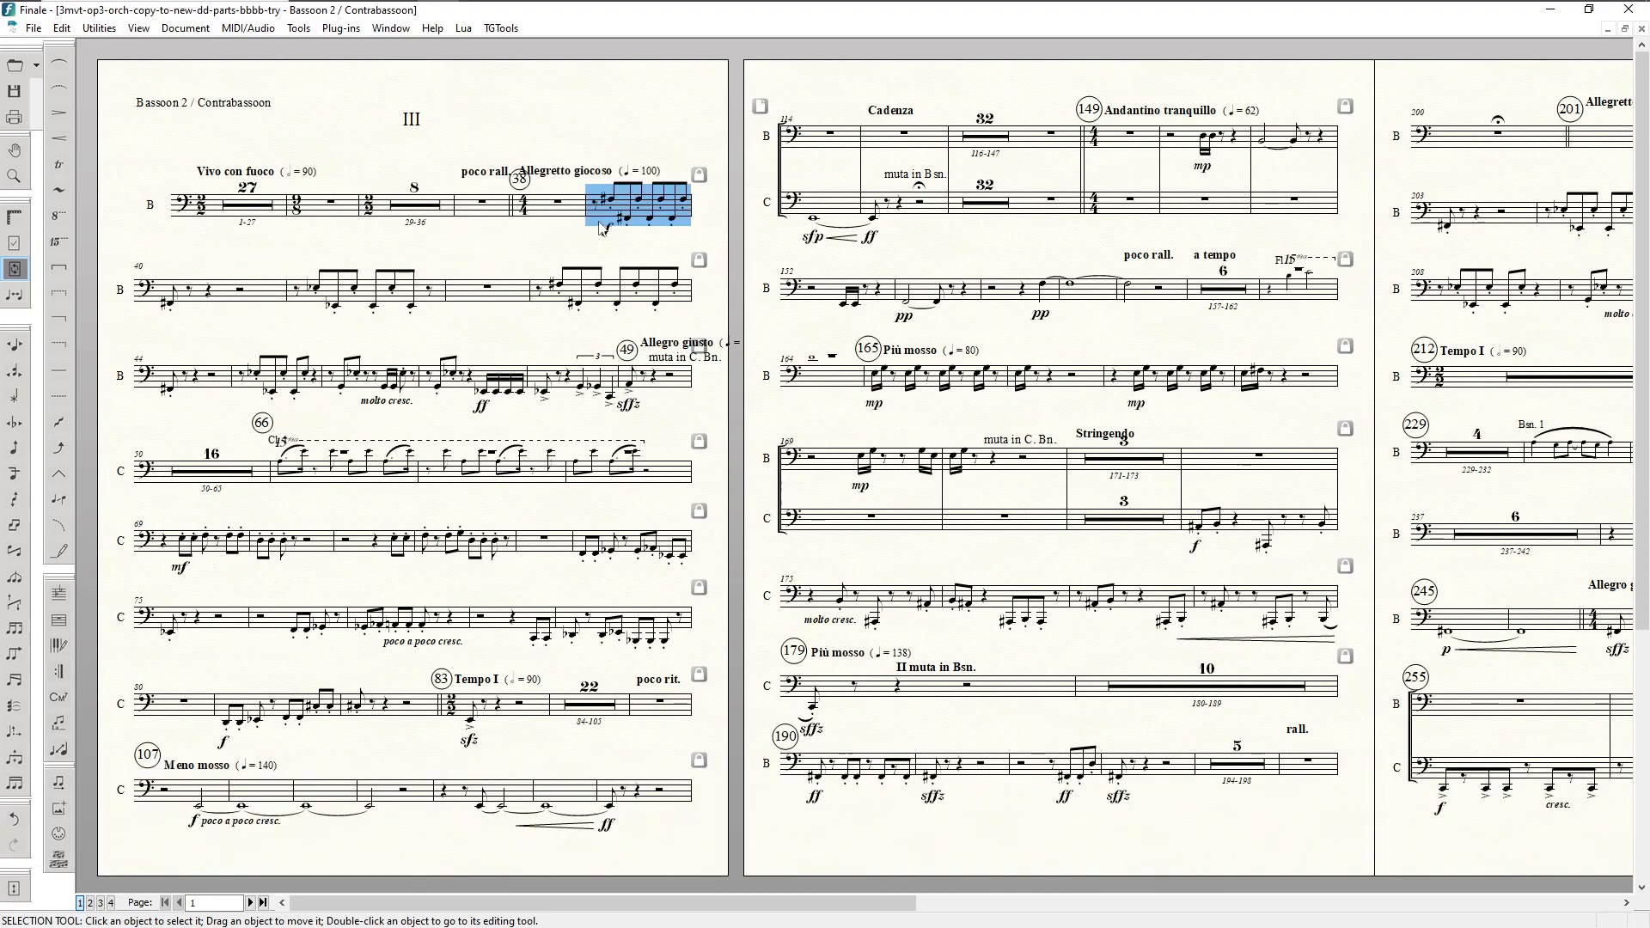
left_click(510, 252)
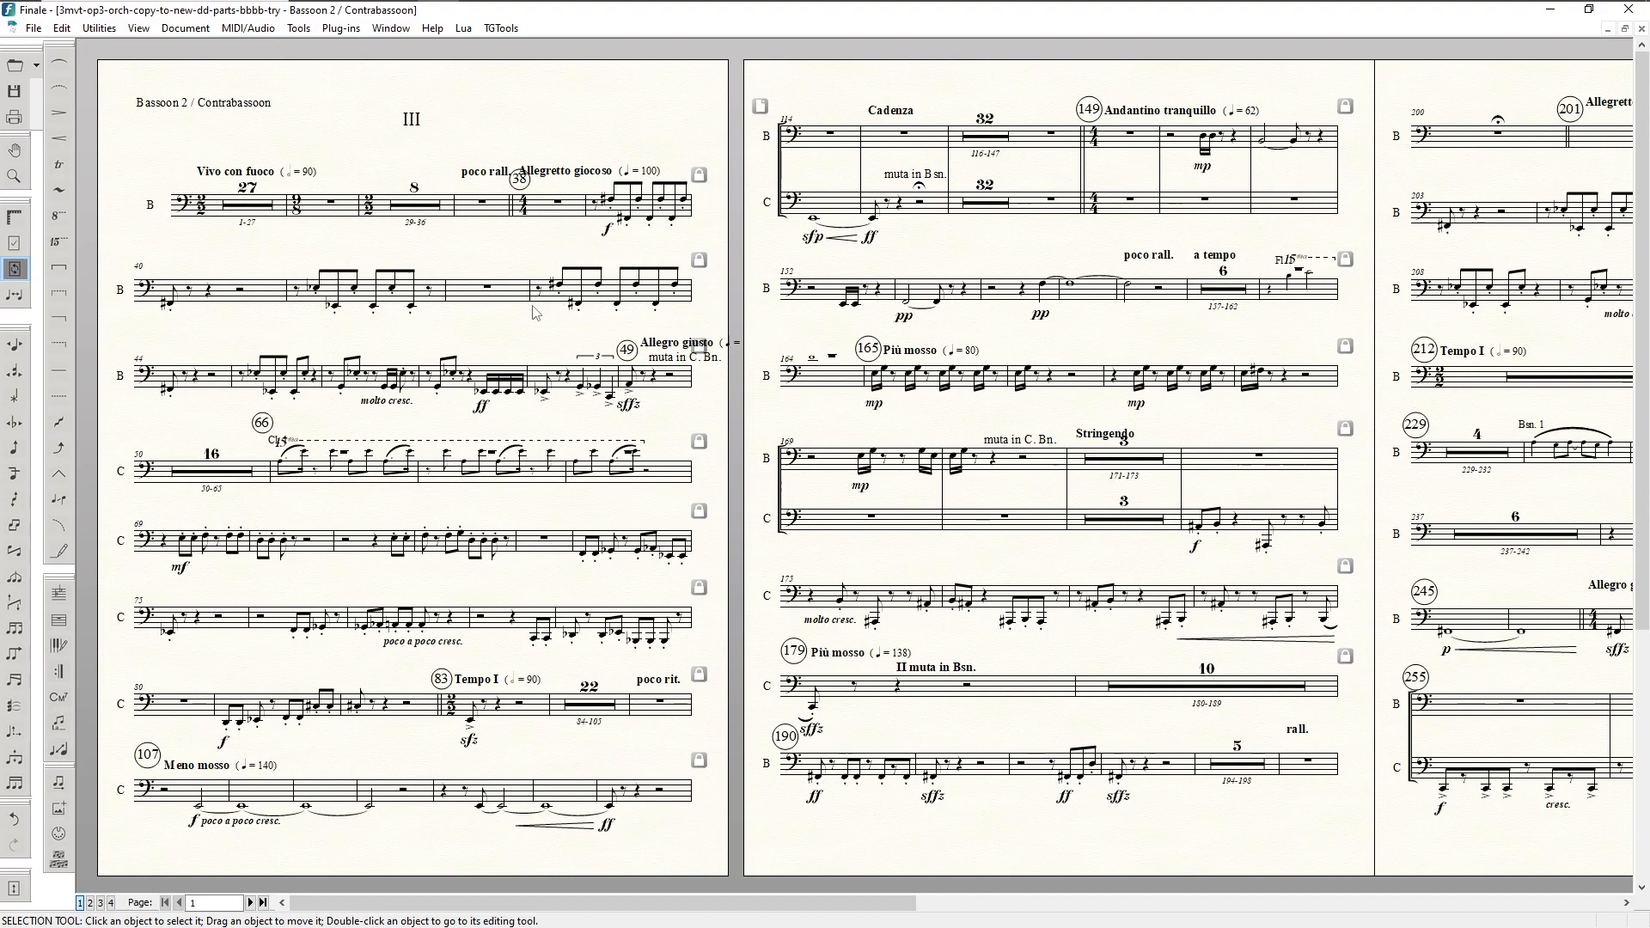
left_click(180, 383)
key("Up")
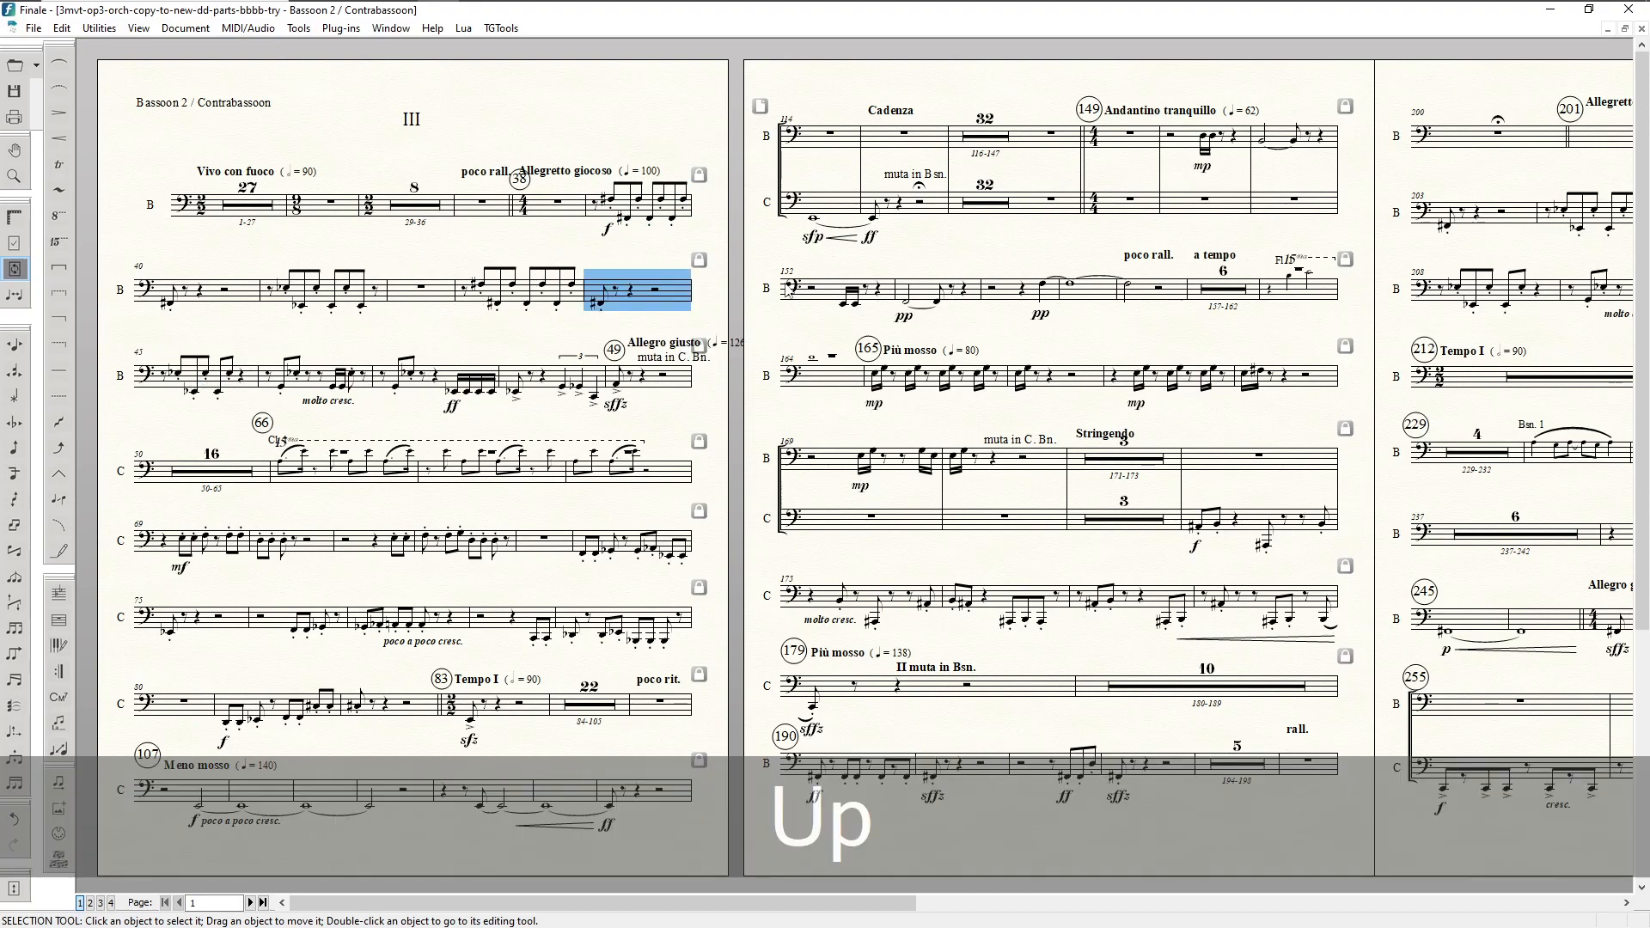
key("Up")
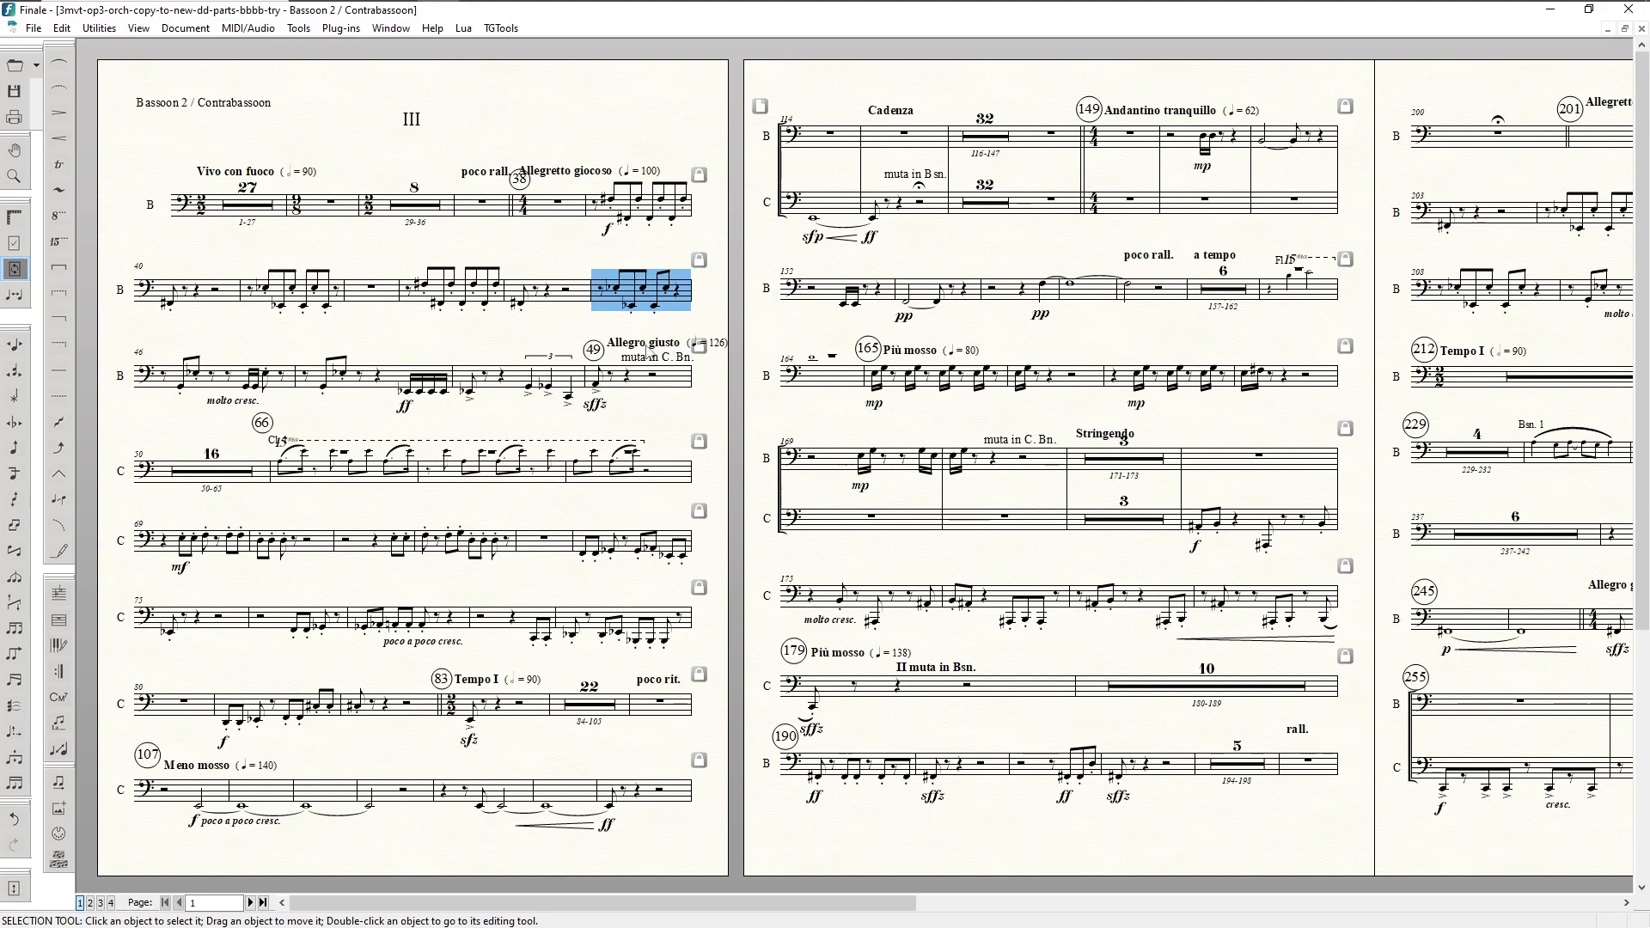
key("ctrl+z")
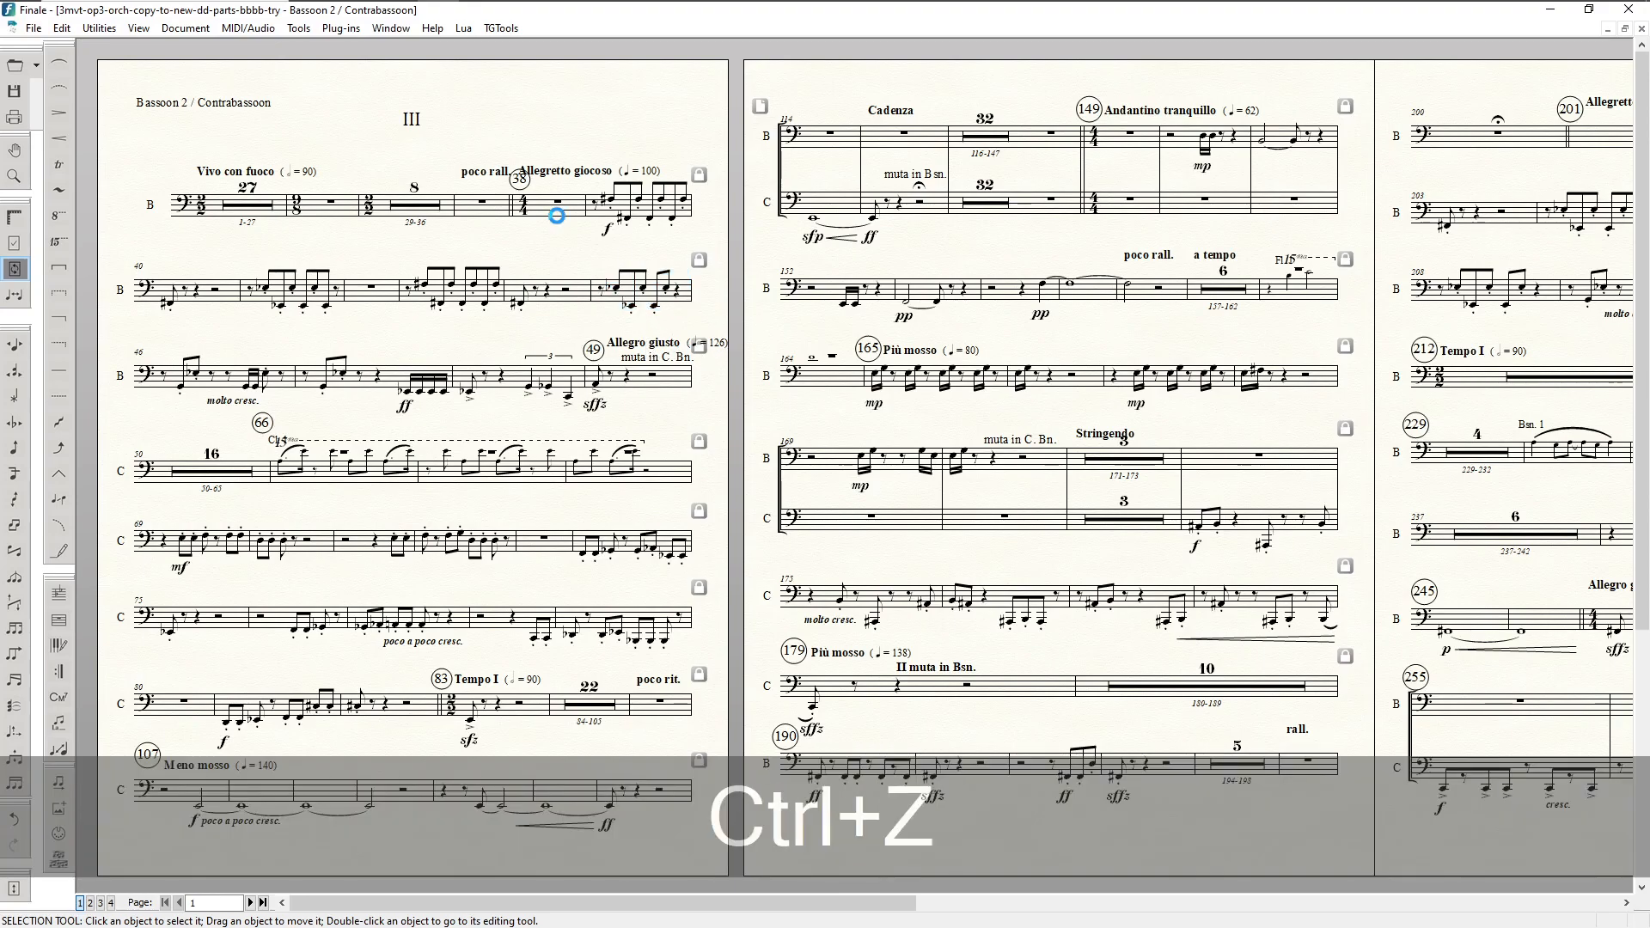
key("ctrl+z")
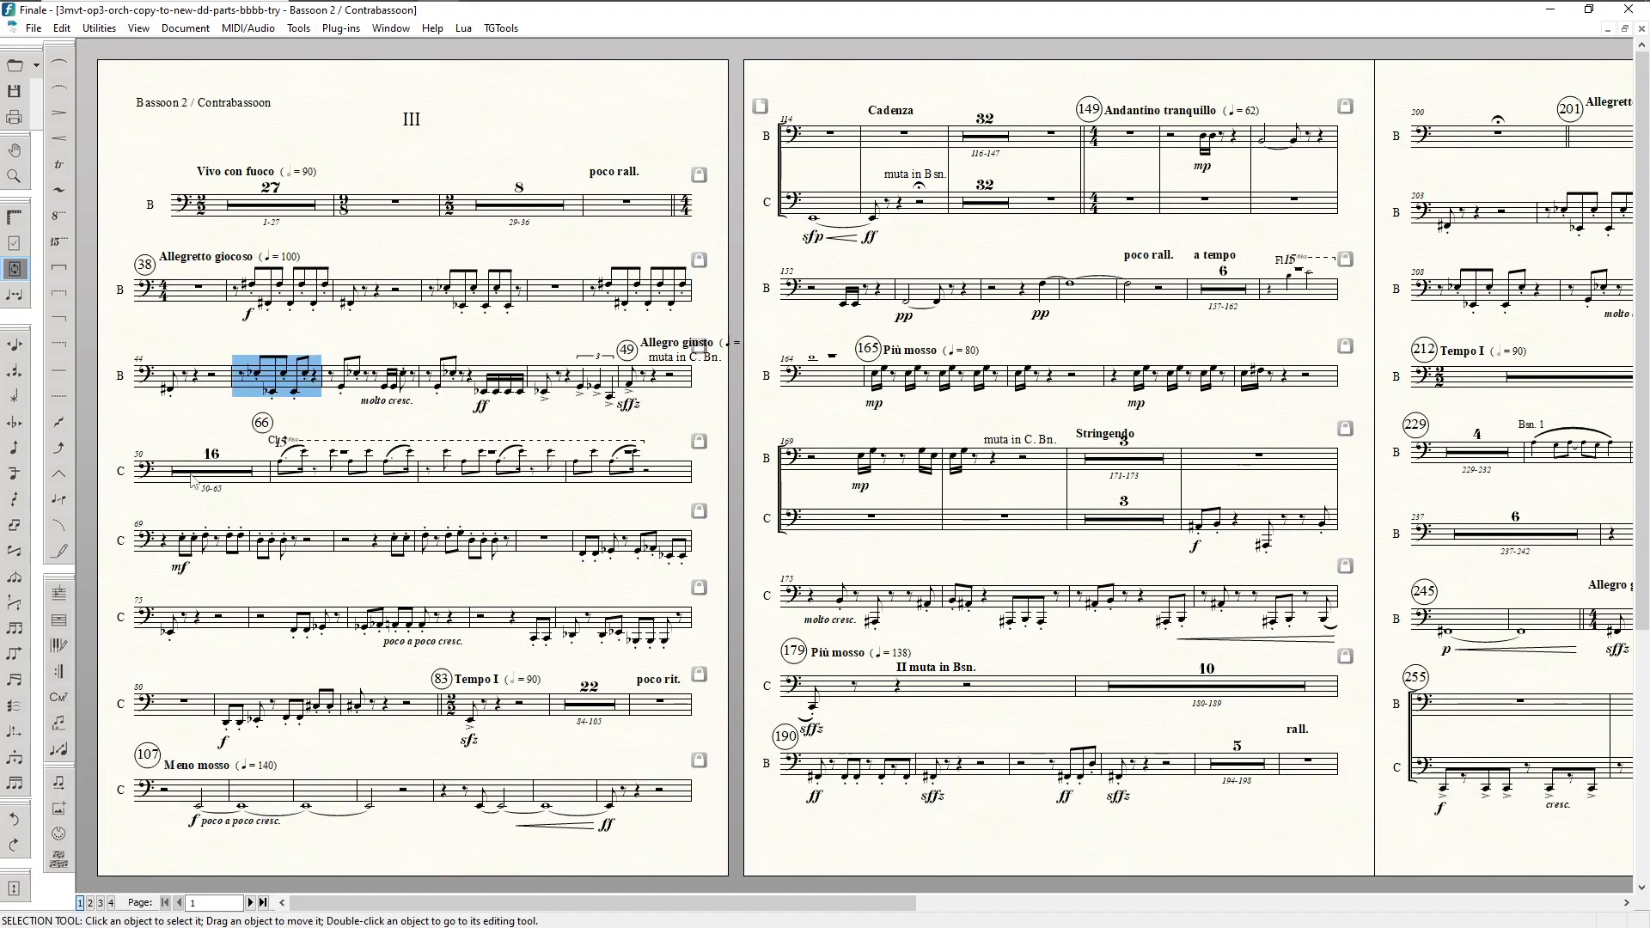
Step: Run command 1201 on measure 114 to remove the page break before the Cadenza system
left_click(821, 138)
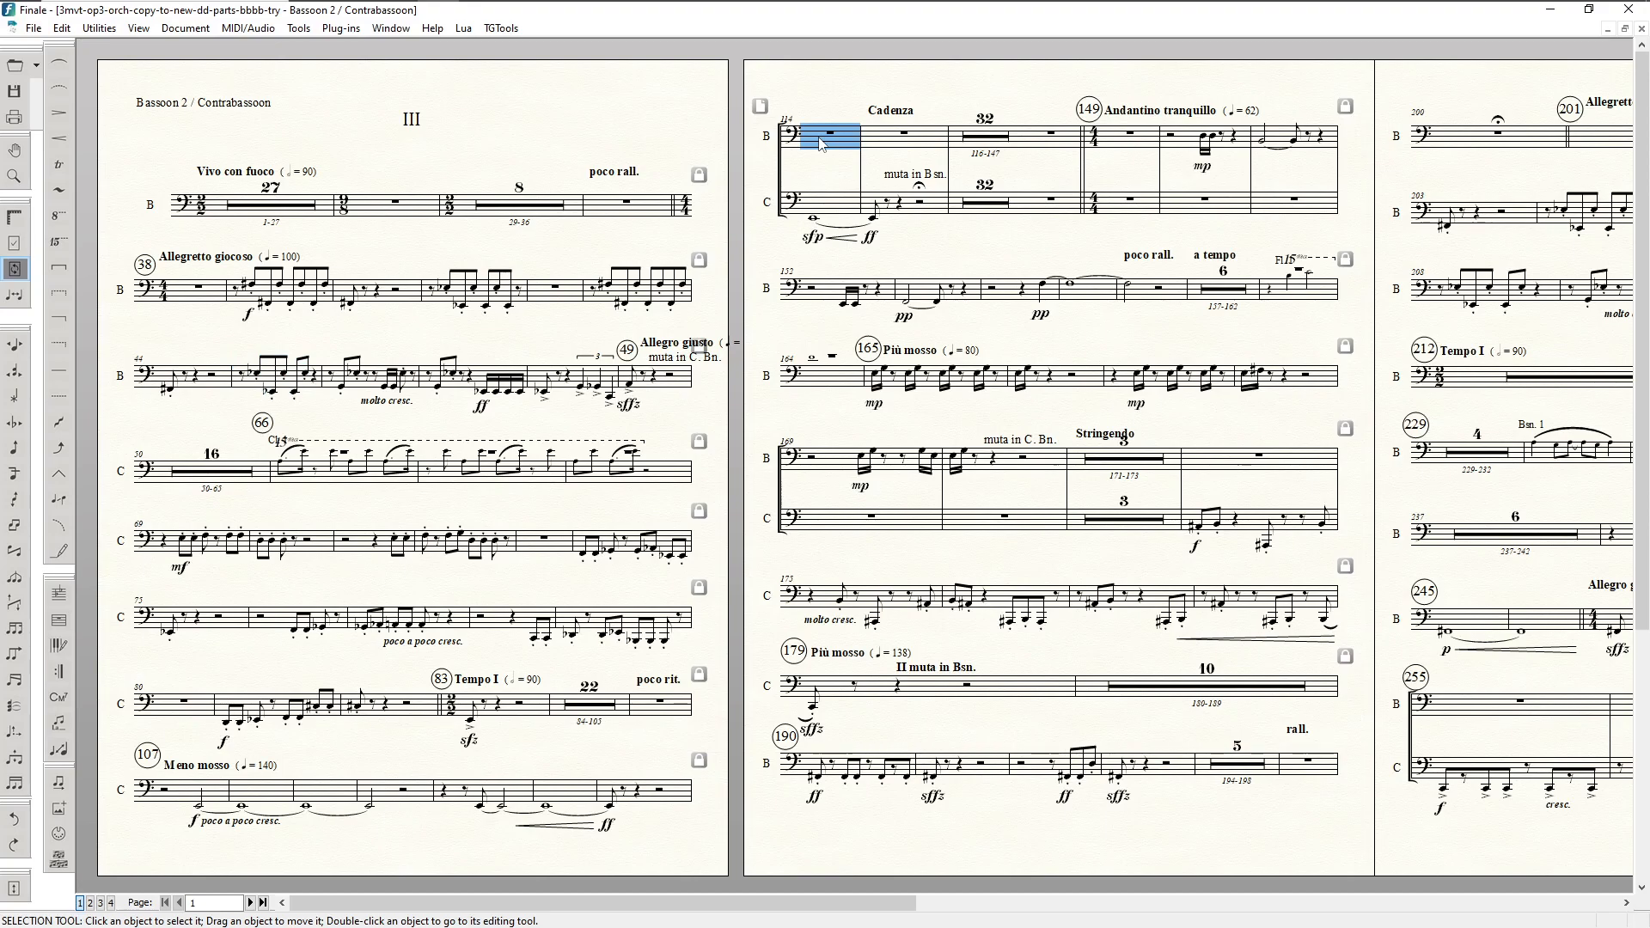
type("1201")
key("Return")
Step: Move measure 49 down to the start of the next system on the first page
left_click(650, 382)
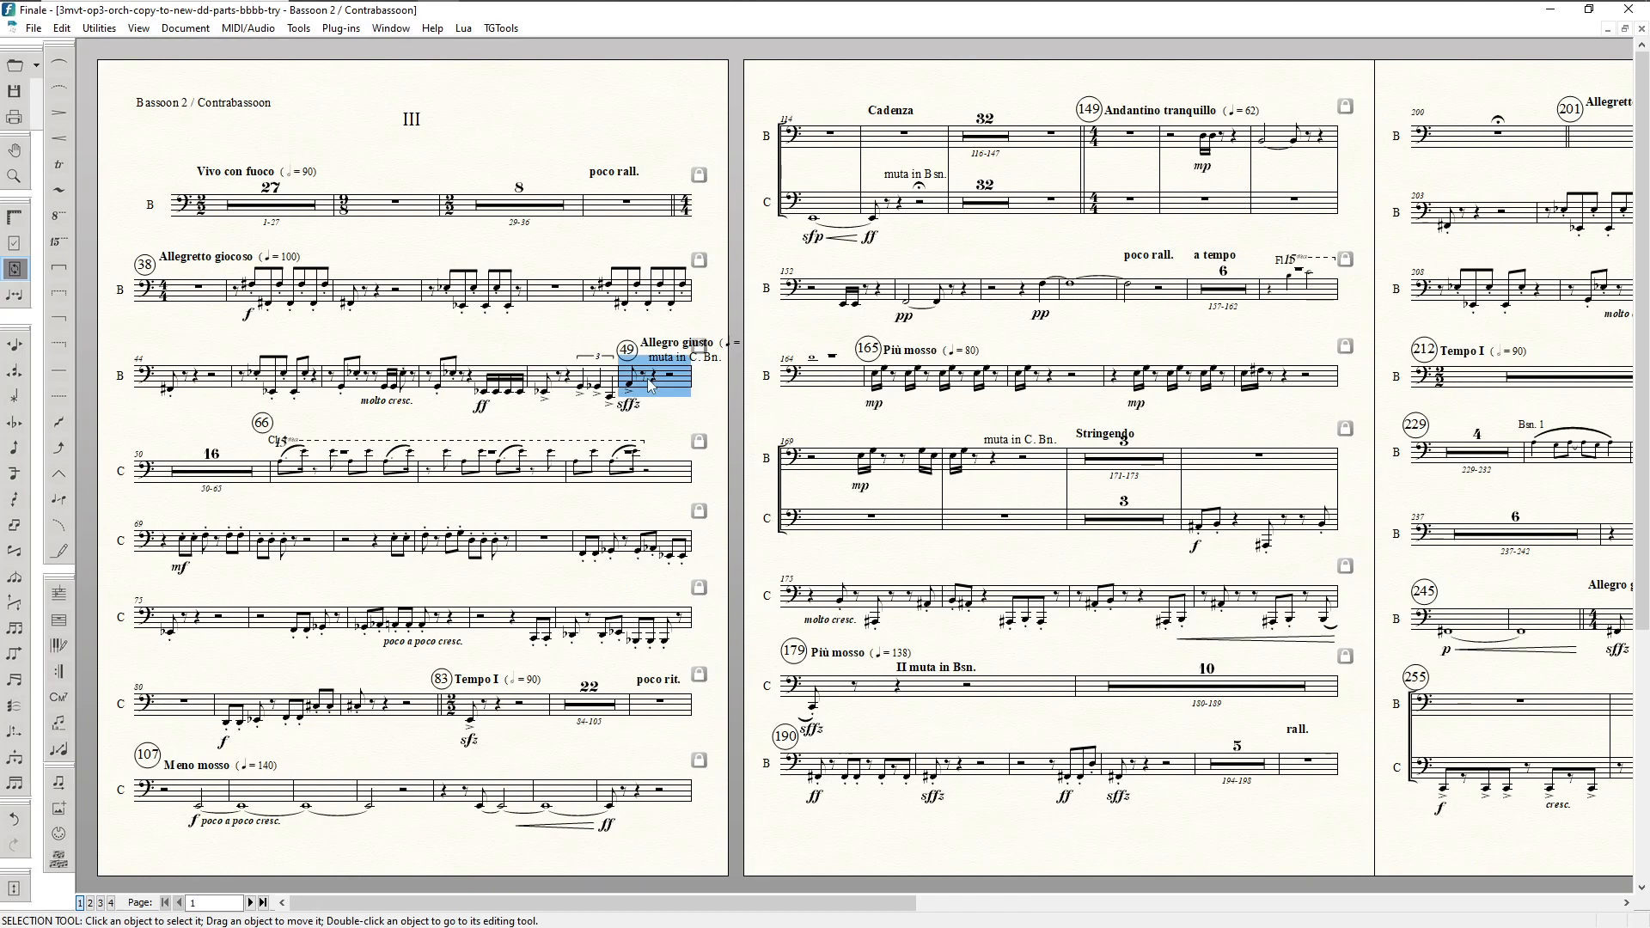
key("Down")
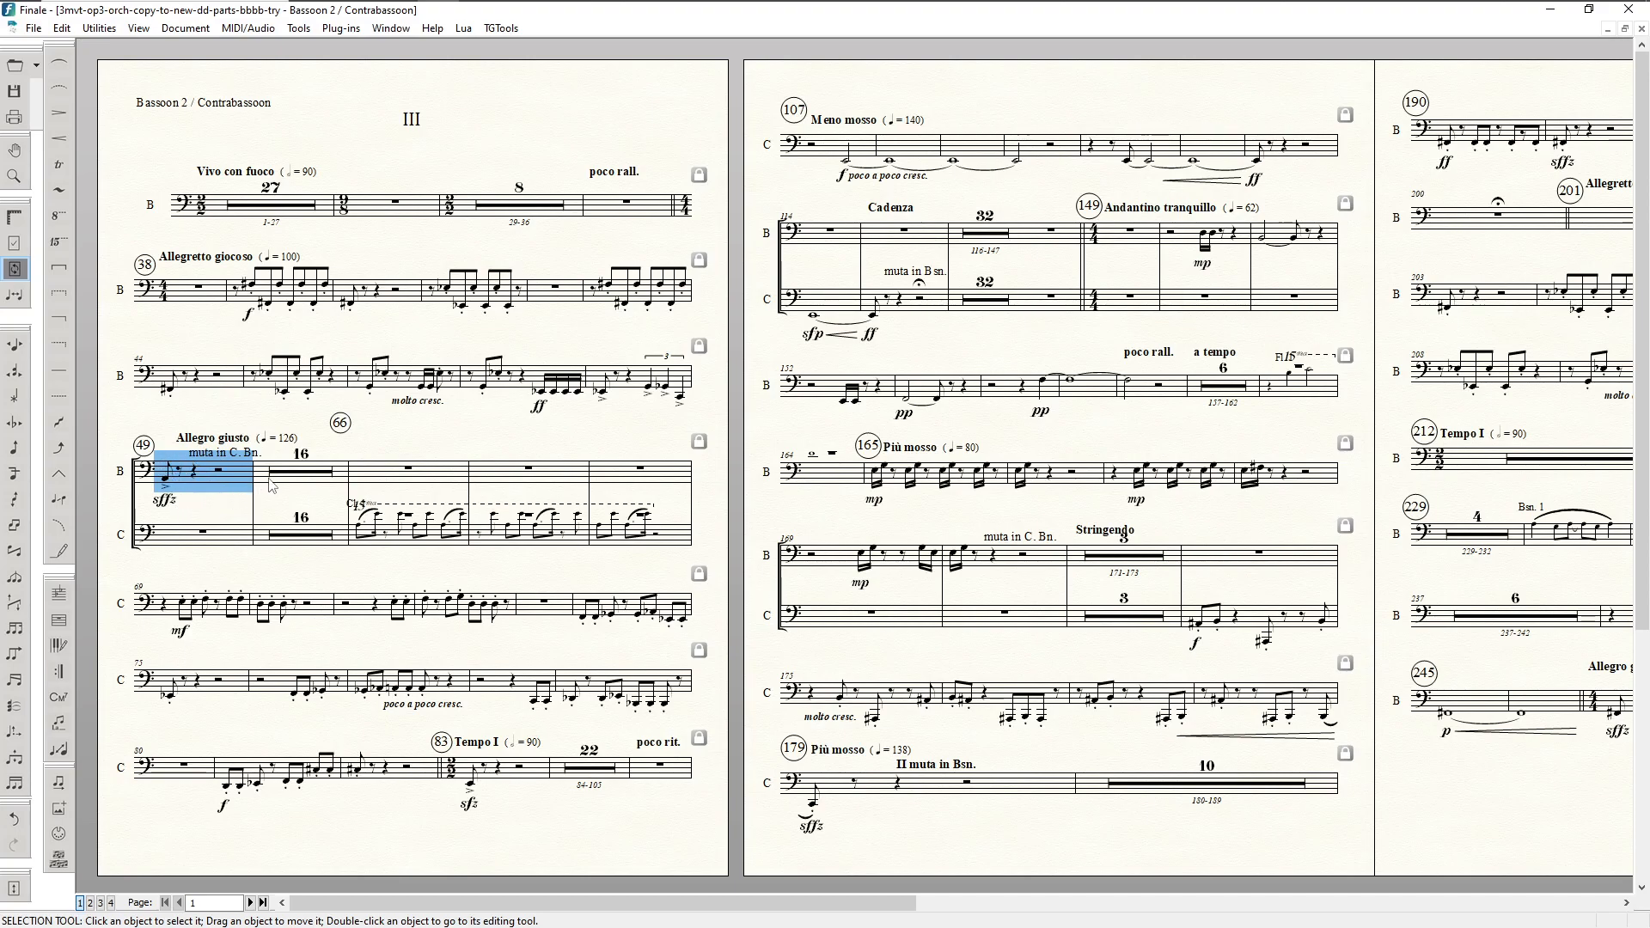
Step: Undo the last move of measure 49, and move measures 44 to 46 up to the second system on the first page
key("ctrl+z")
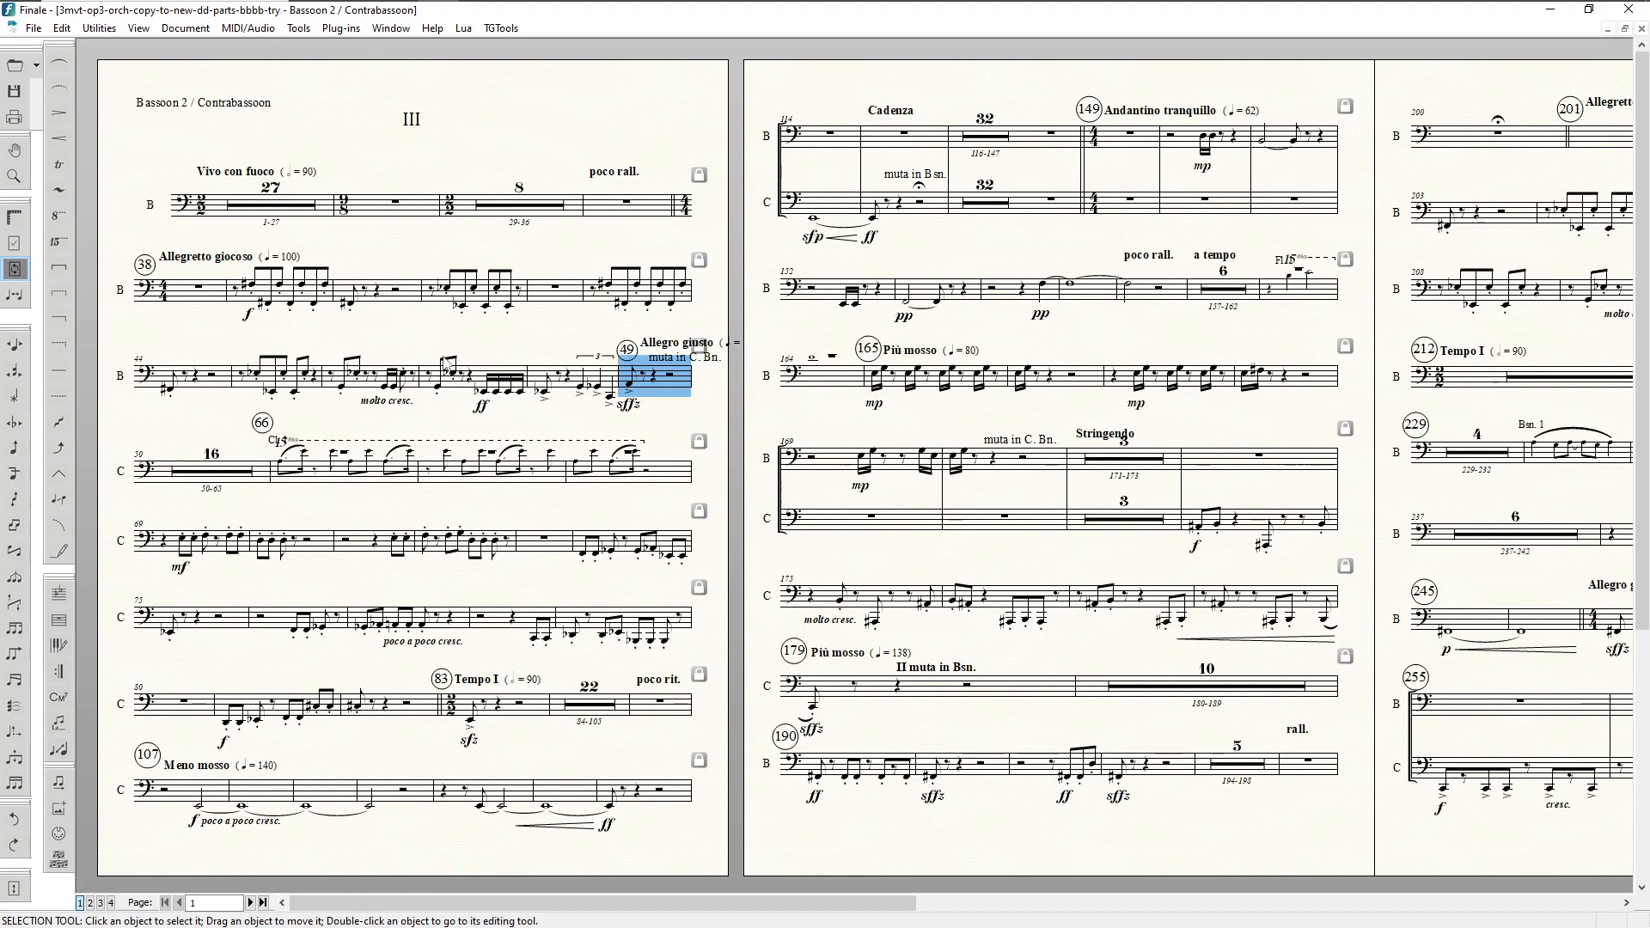
left_click(371, 386)
key("Up")
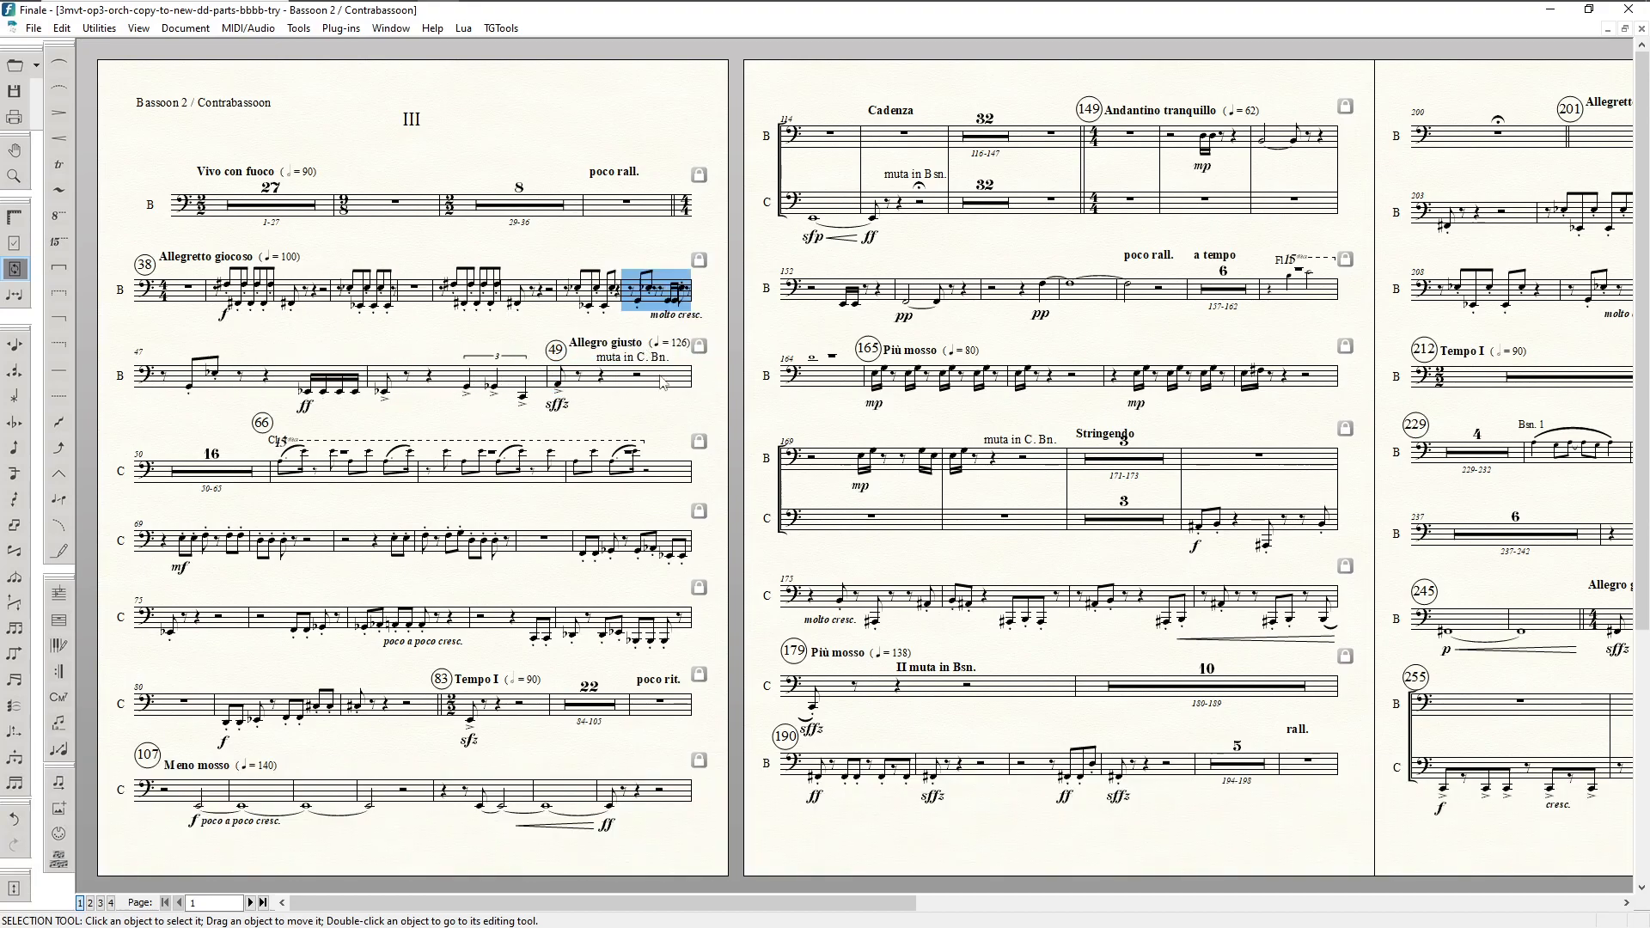
key("Down")
key("Up")
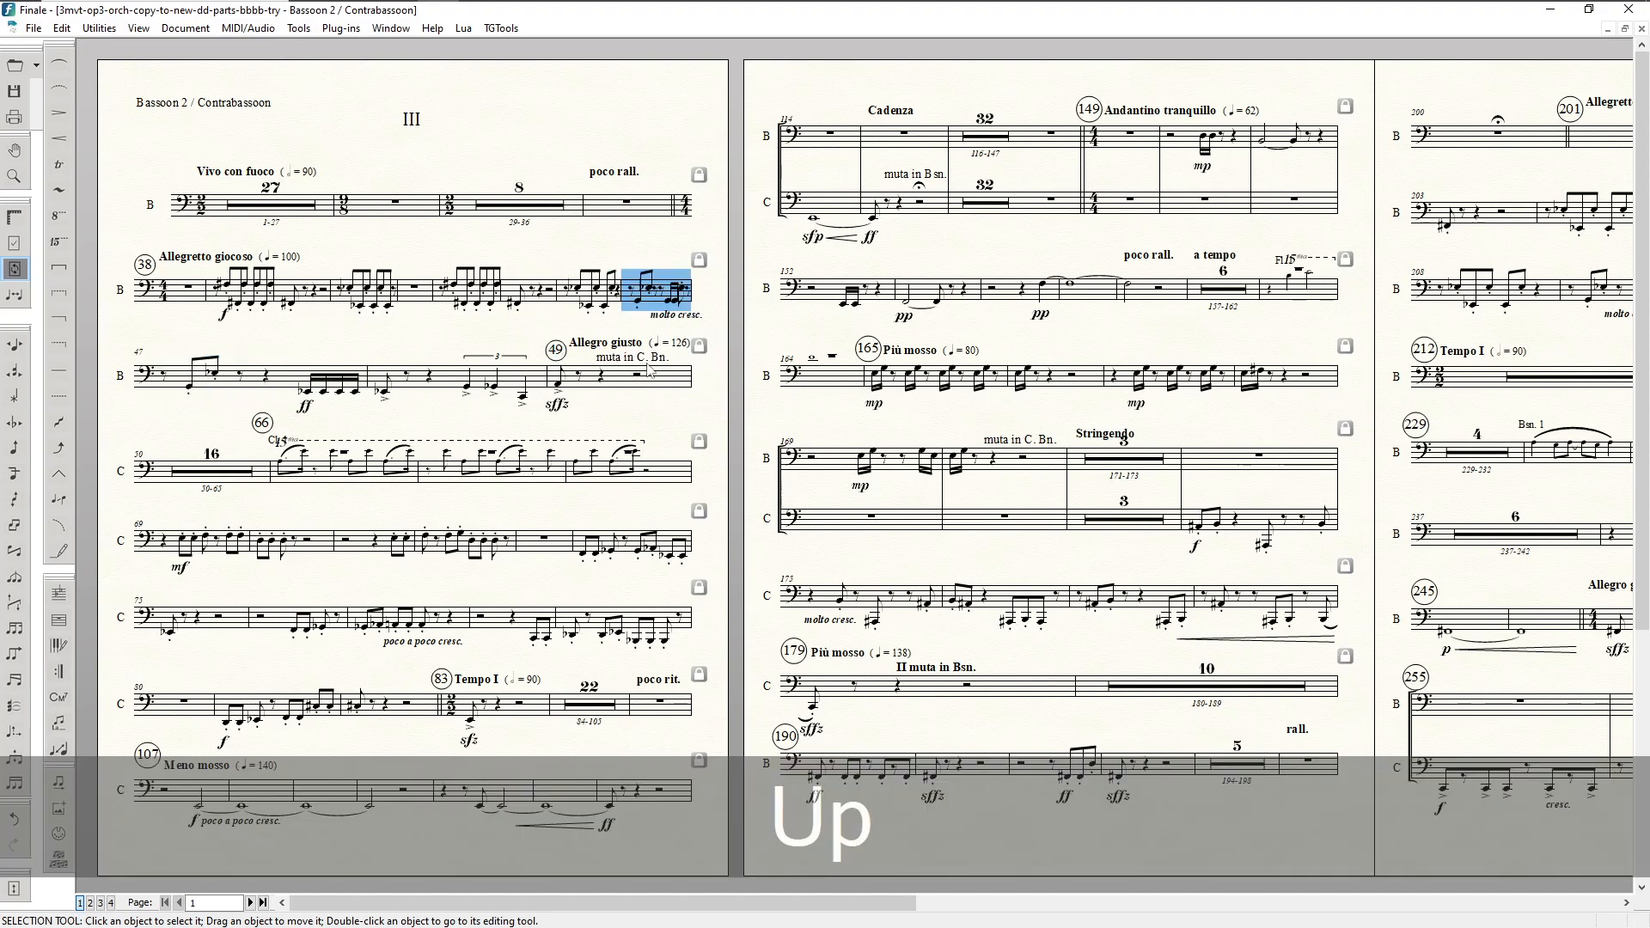
Step: Move the 16-bar rest before measure 66 up to the third system and measures 38 to 40 up to the first system
left_click(240, 481)
key("Up")
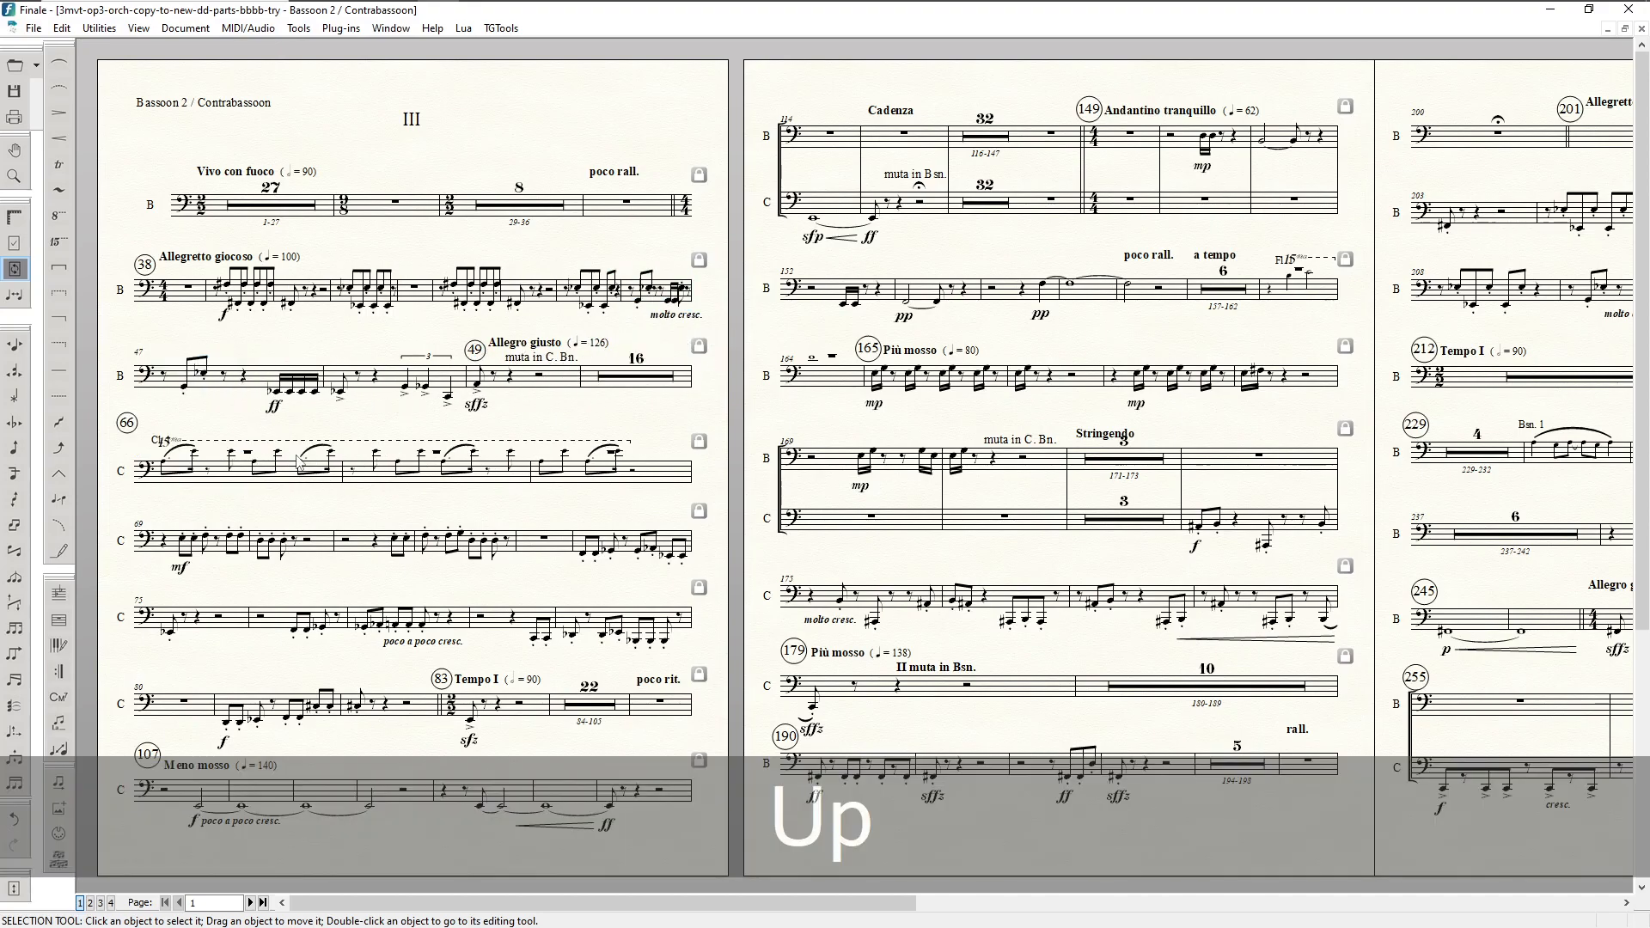
left_click(311, 292)
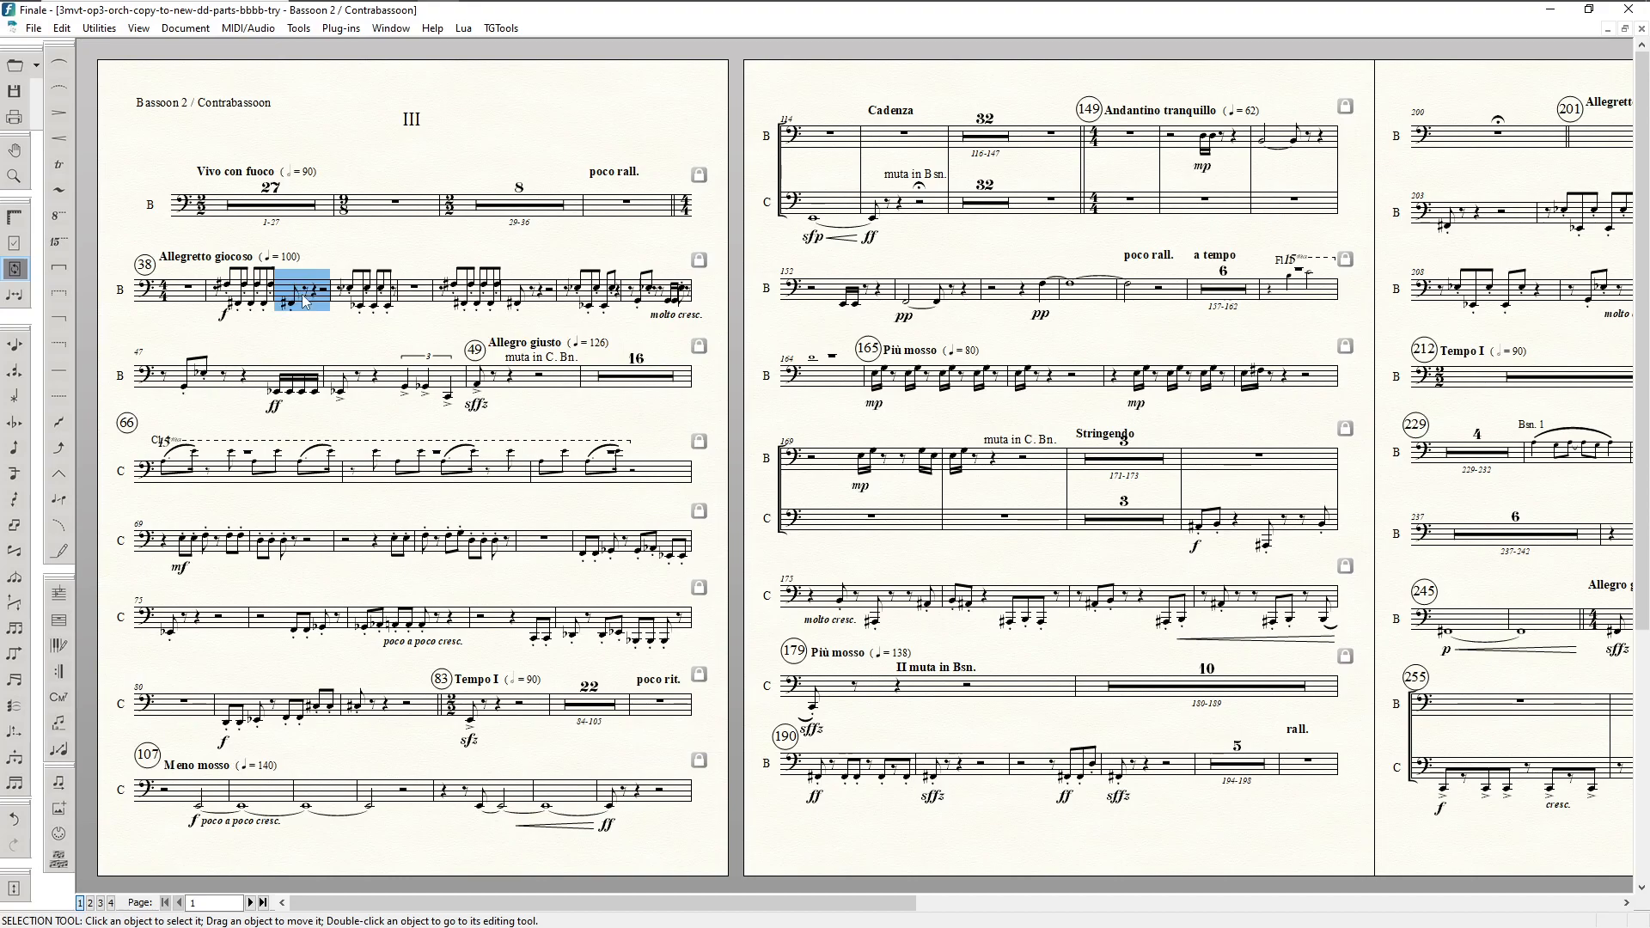
key("Up")
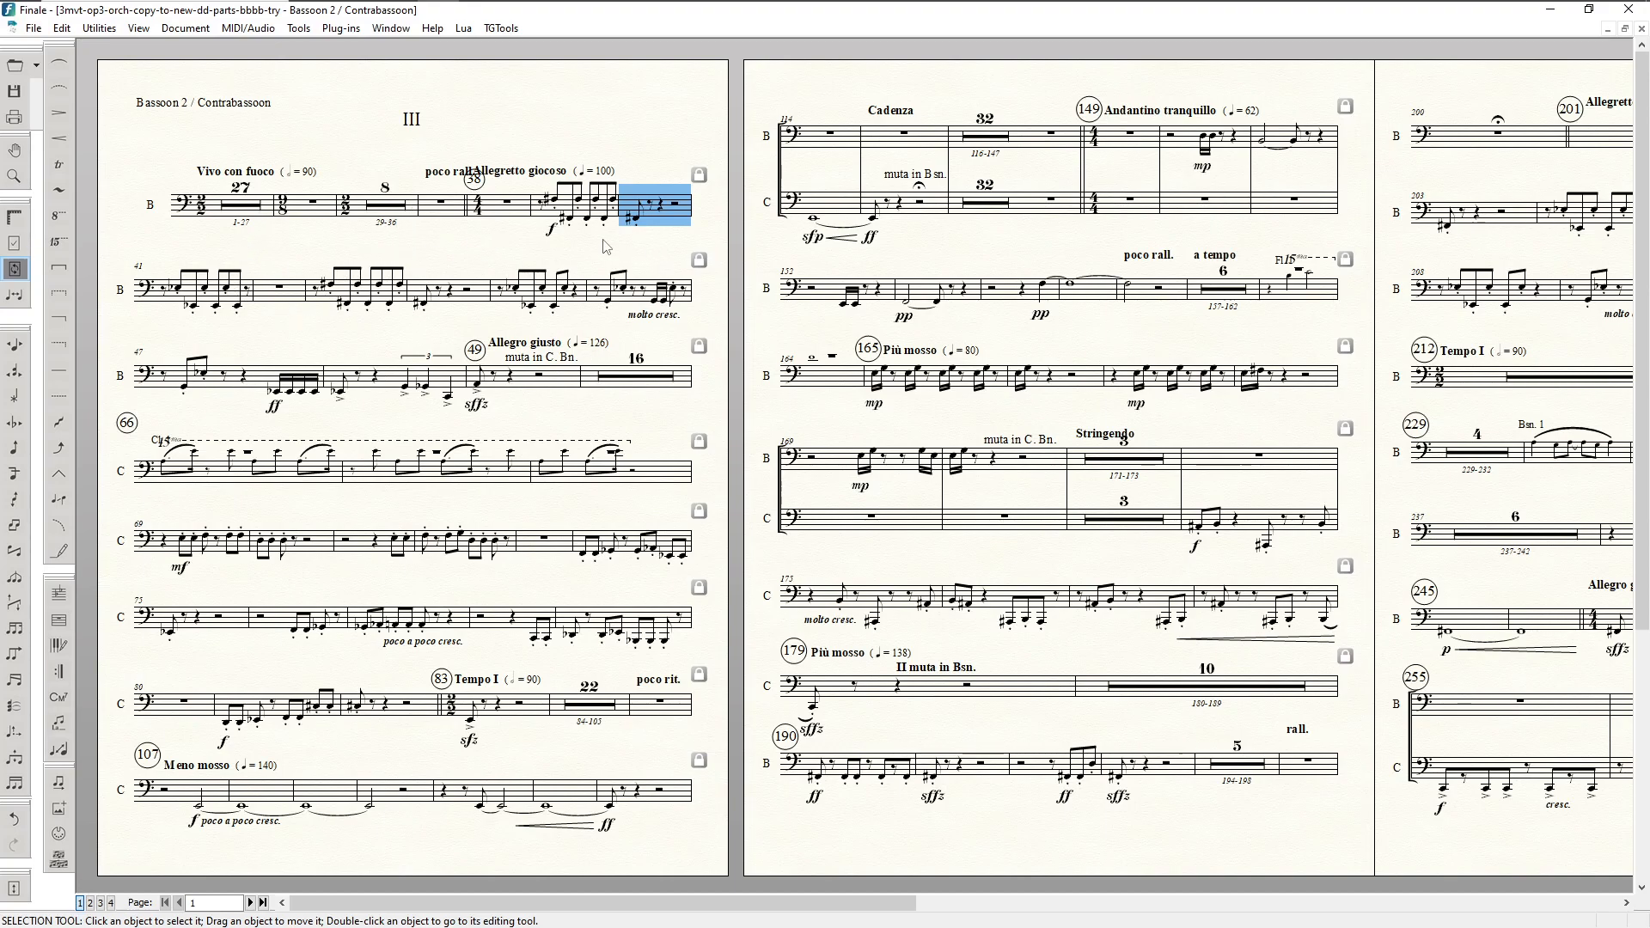
key("ctrl+shift+p")
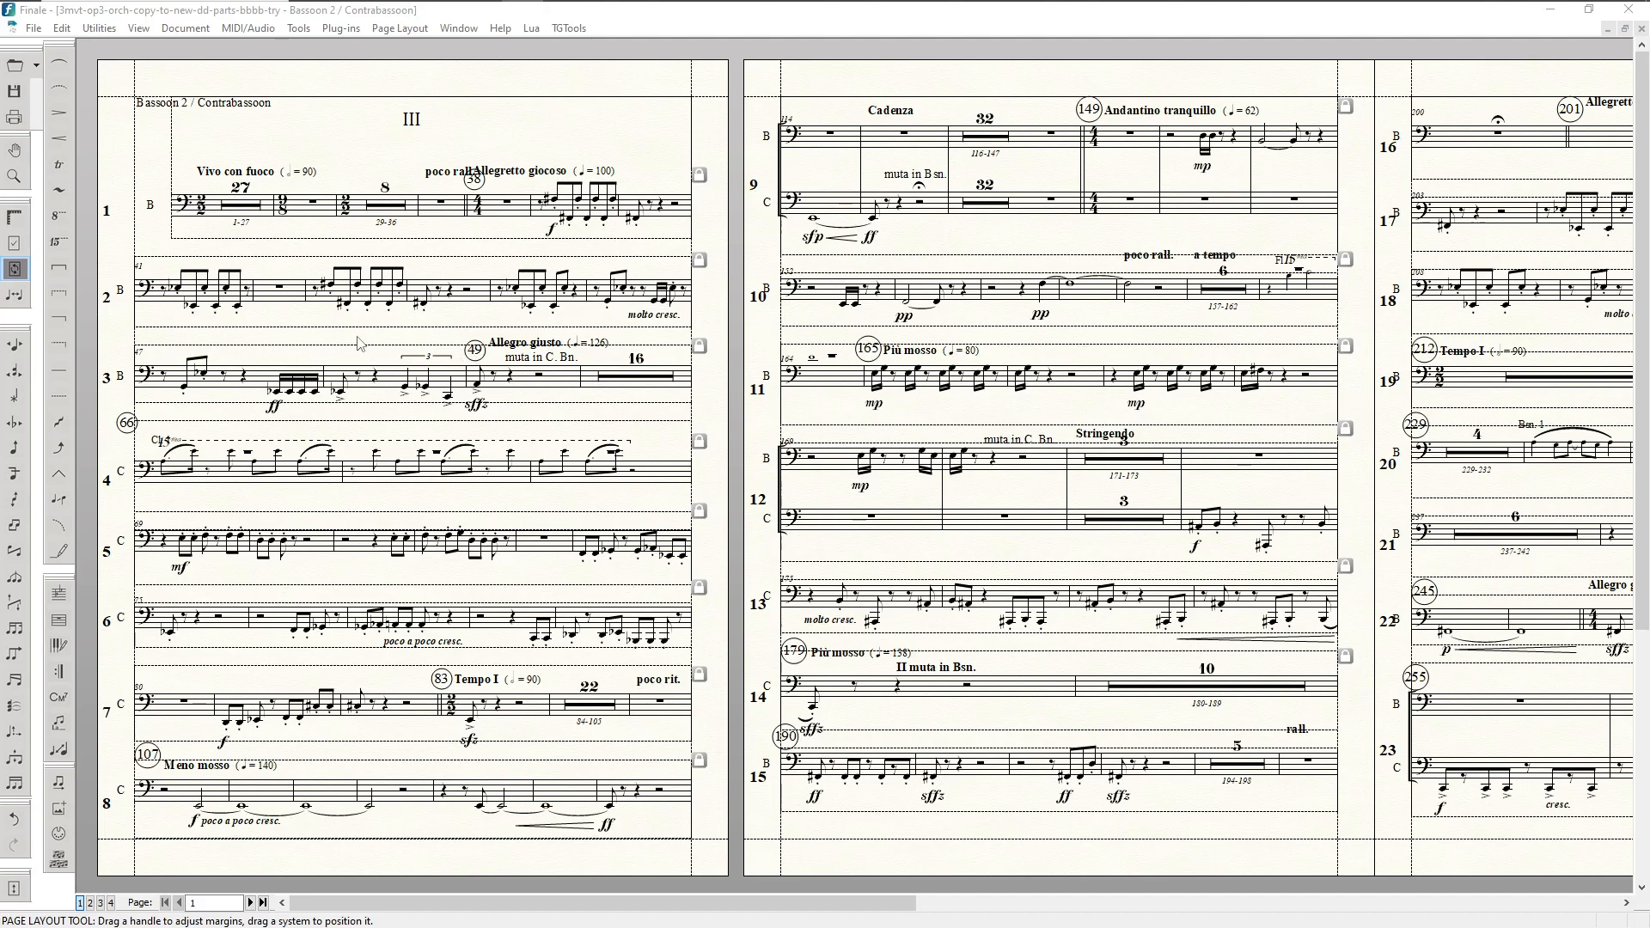
left_click(528, 293)
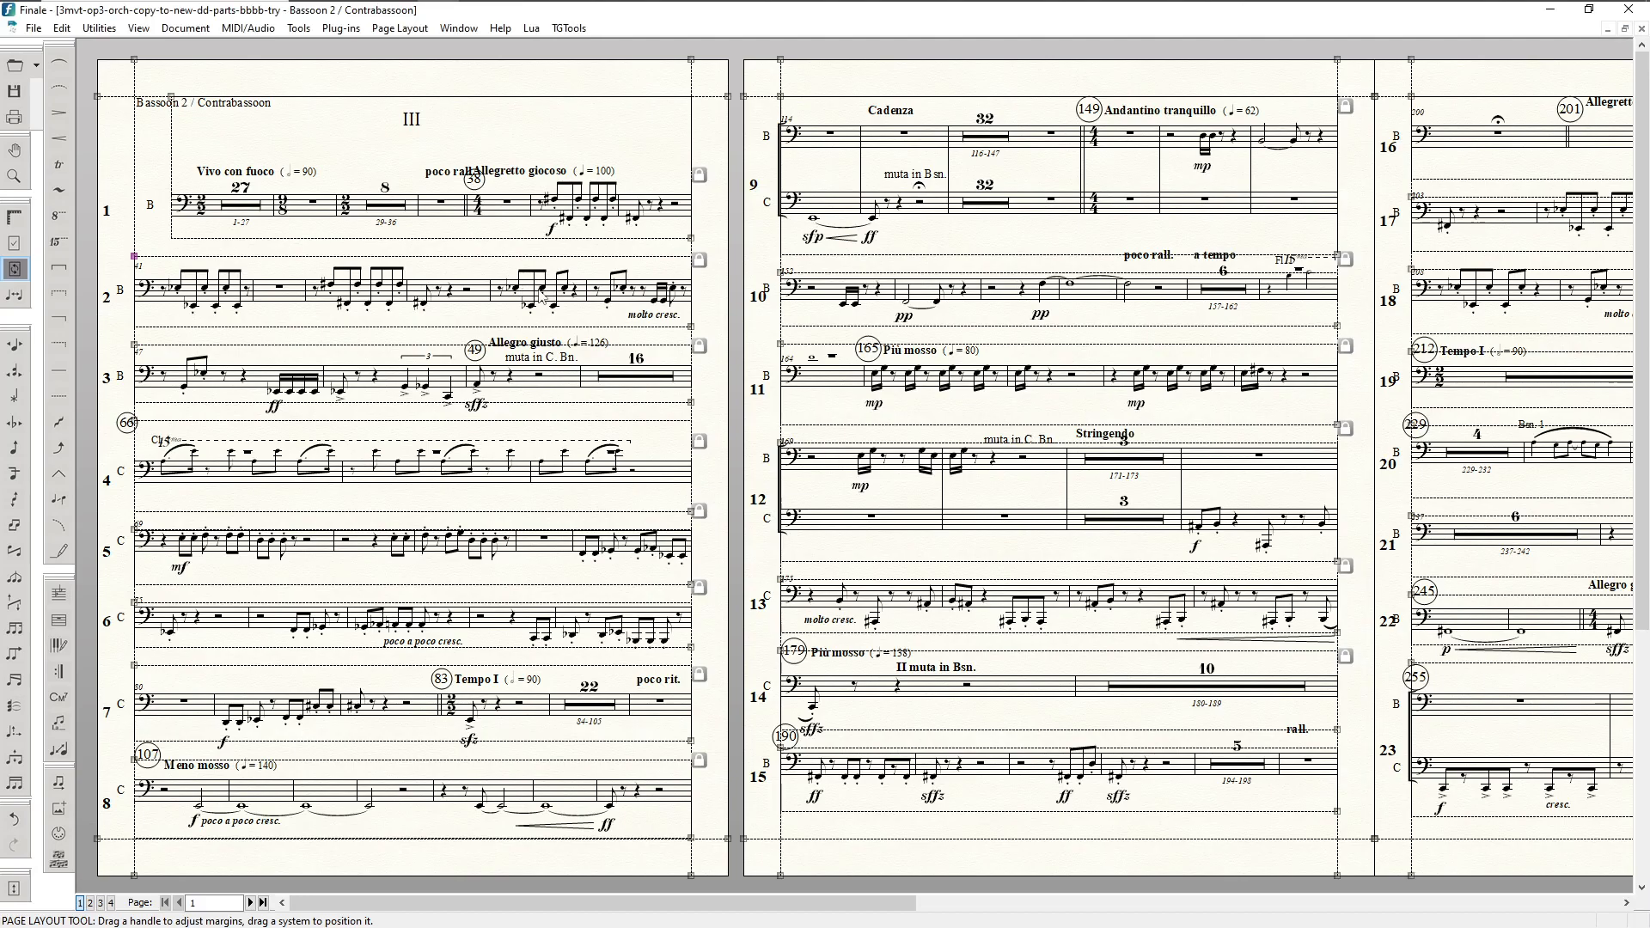
key("F2")
left_click(523, 299)
key("shift+Right")
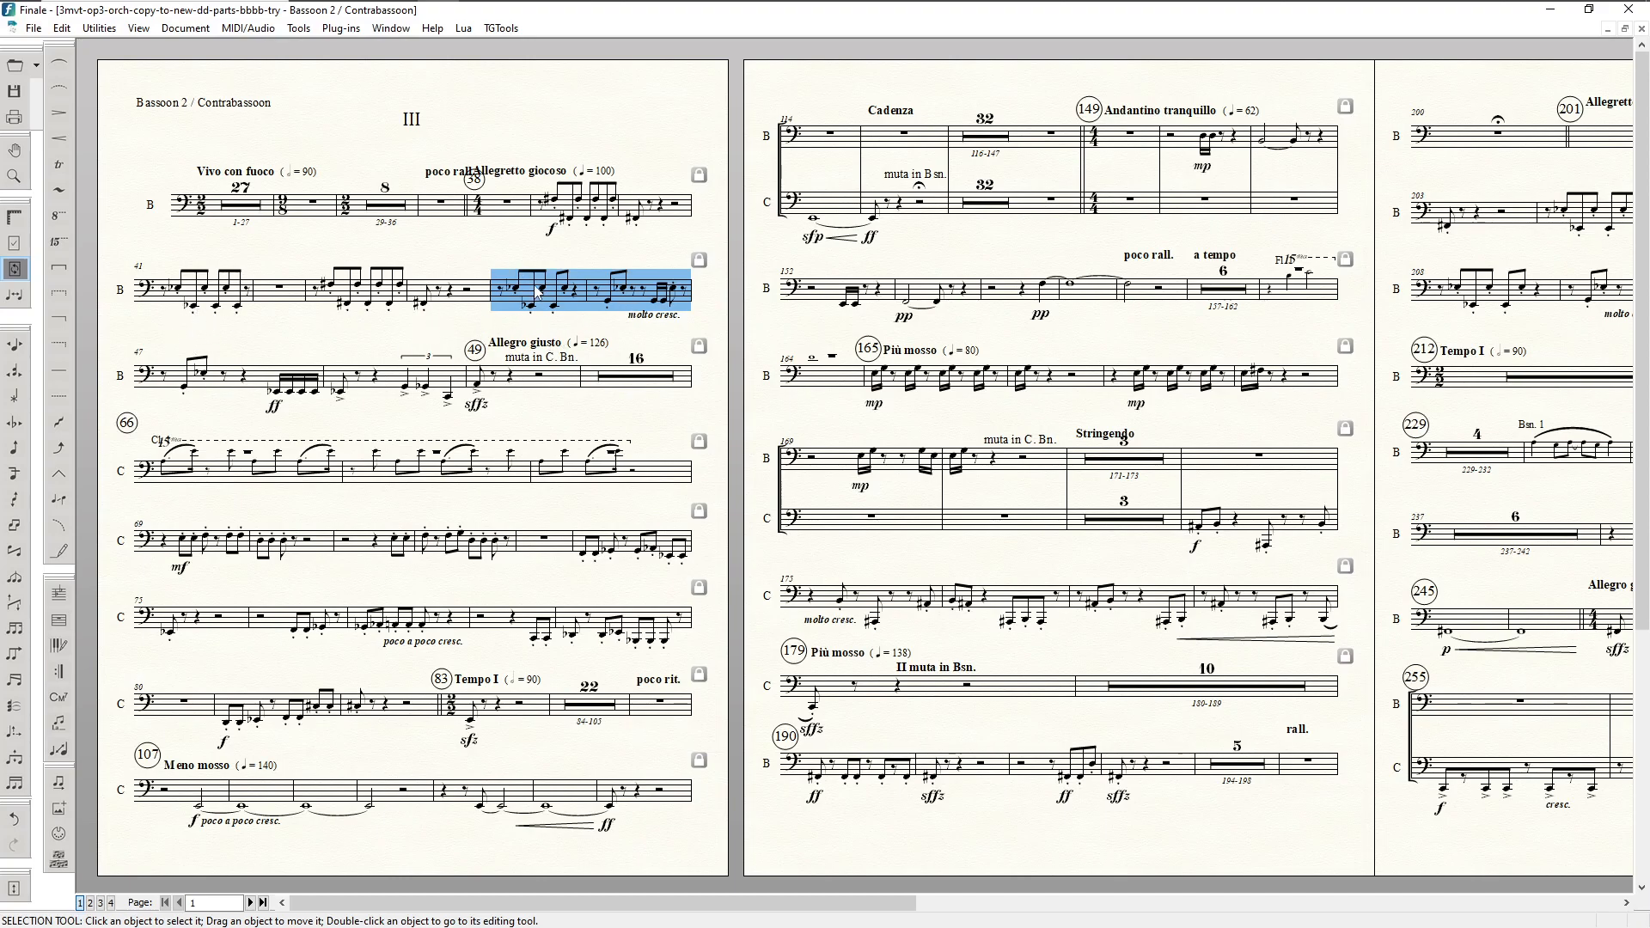
key("F9")
left_click(400, 28)
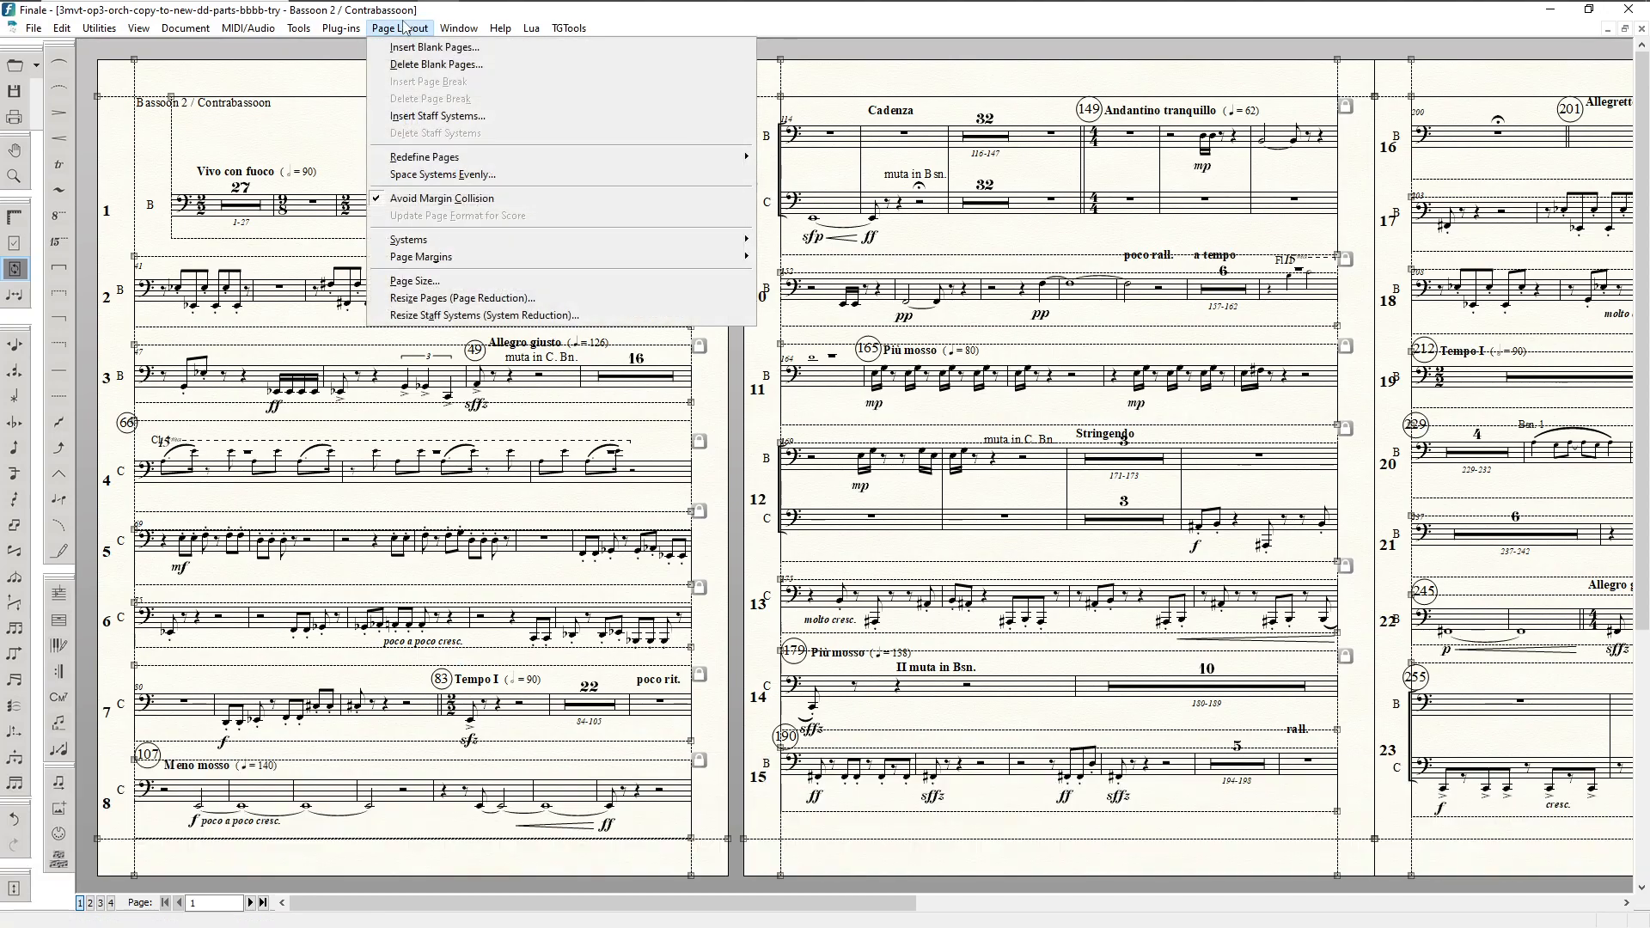
left_click(469, 118)
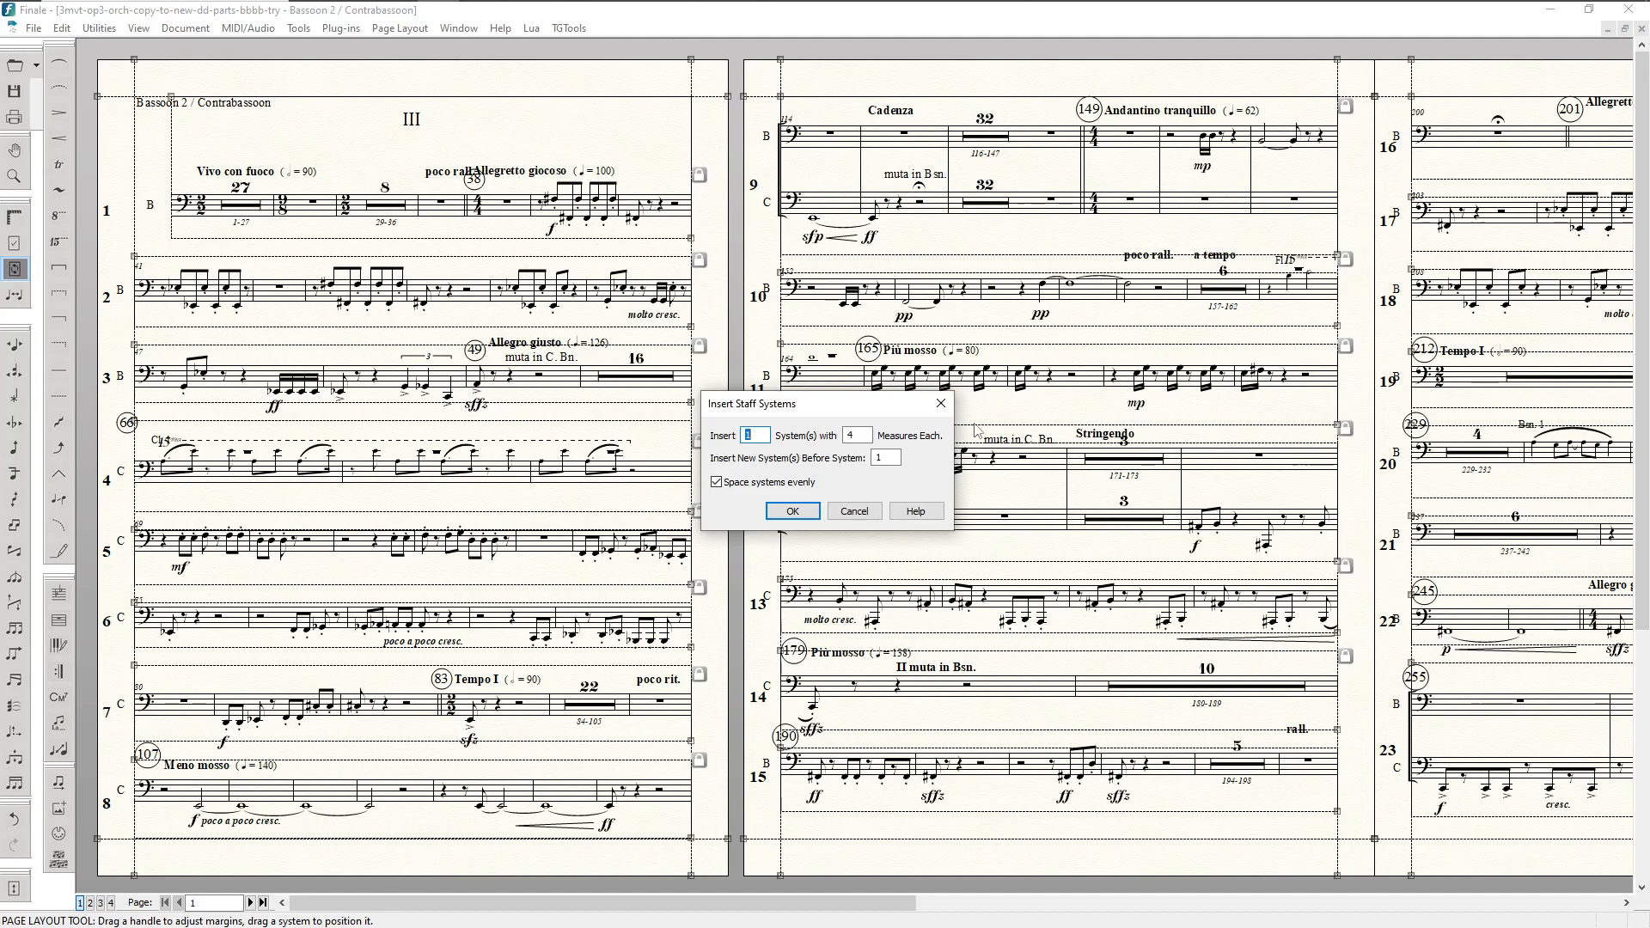
left_click(941, 405)
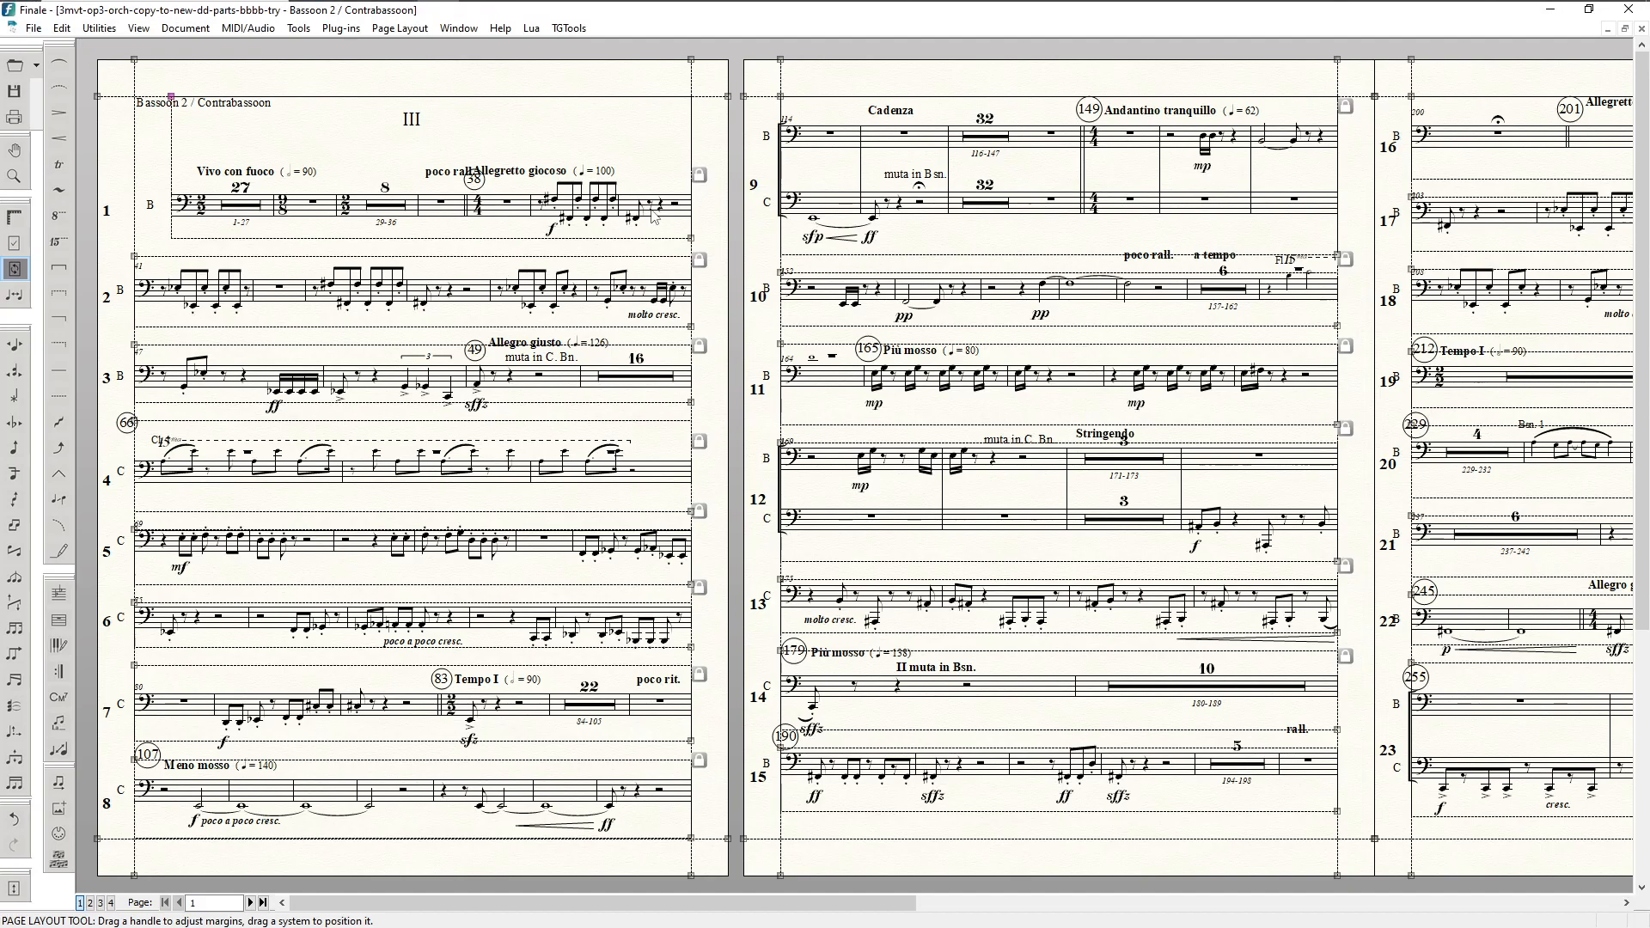
Step: Move measure 40 down to the start of the second system on the first page, and select measure 46
key("F2")
left_click(653, 216)
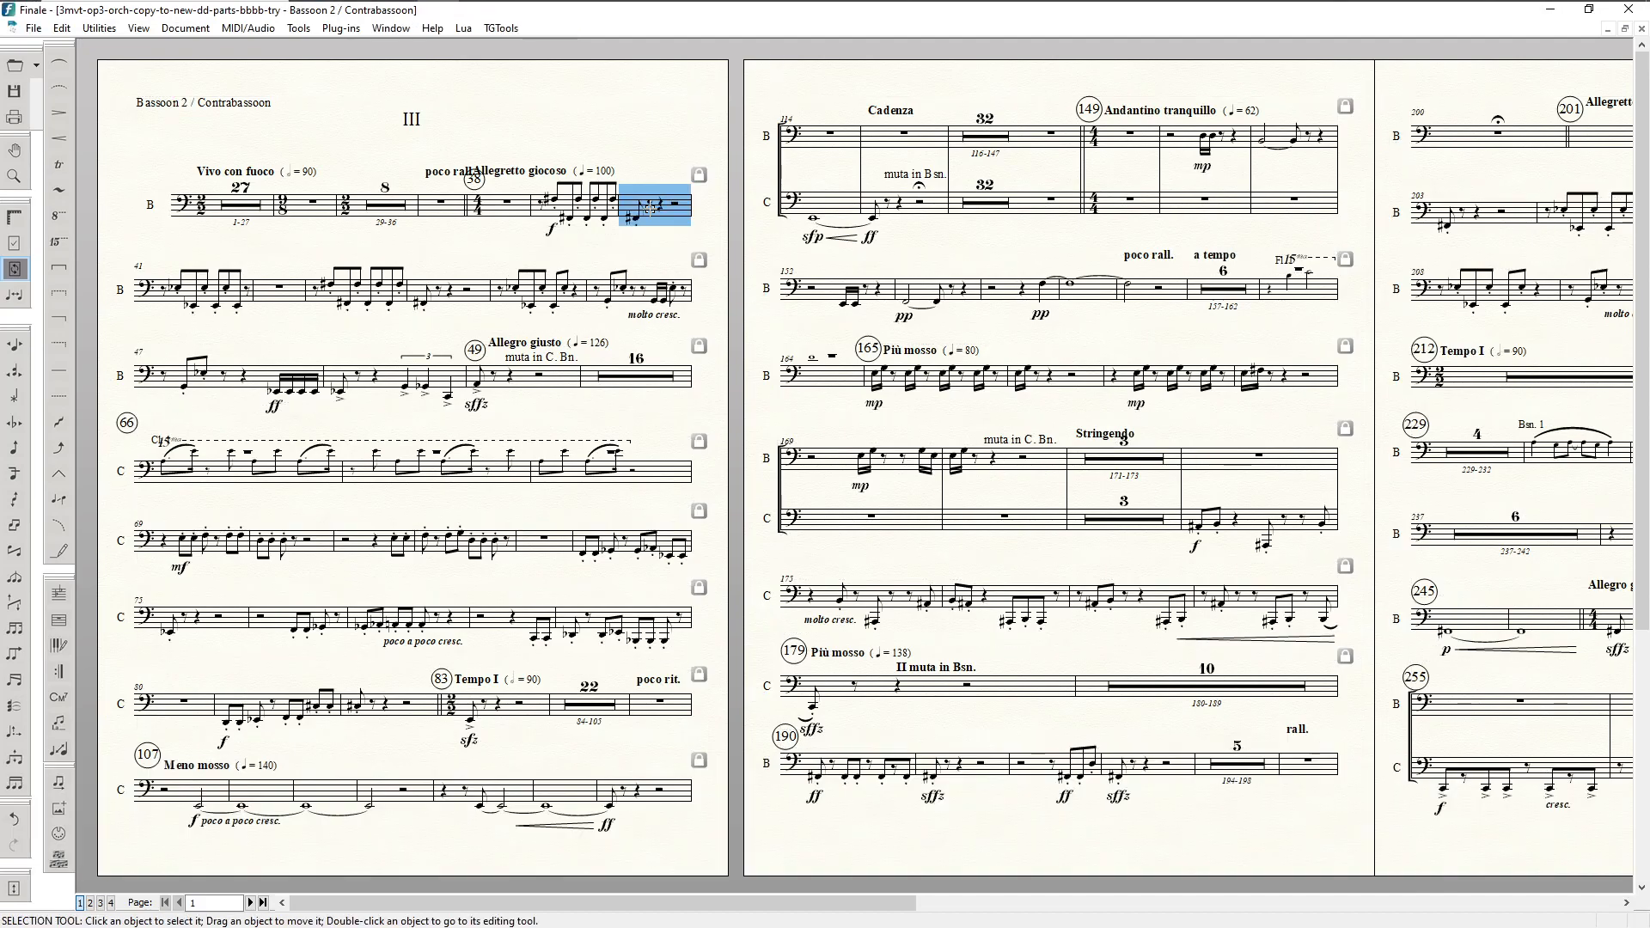
key("Down")
left_click(671, 300)
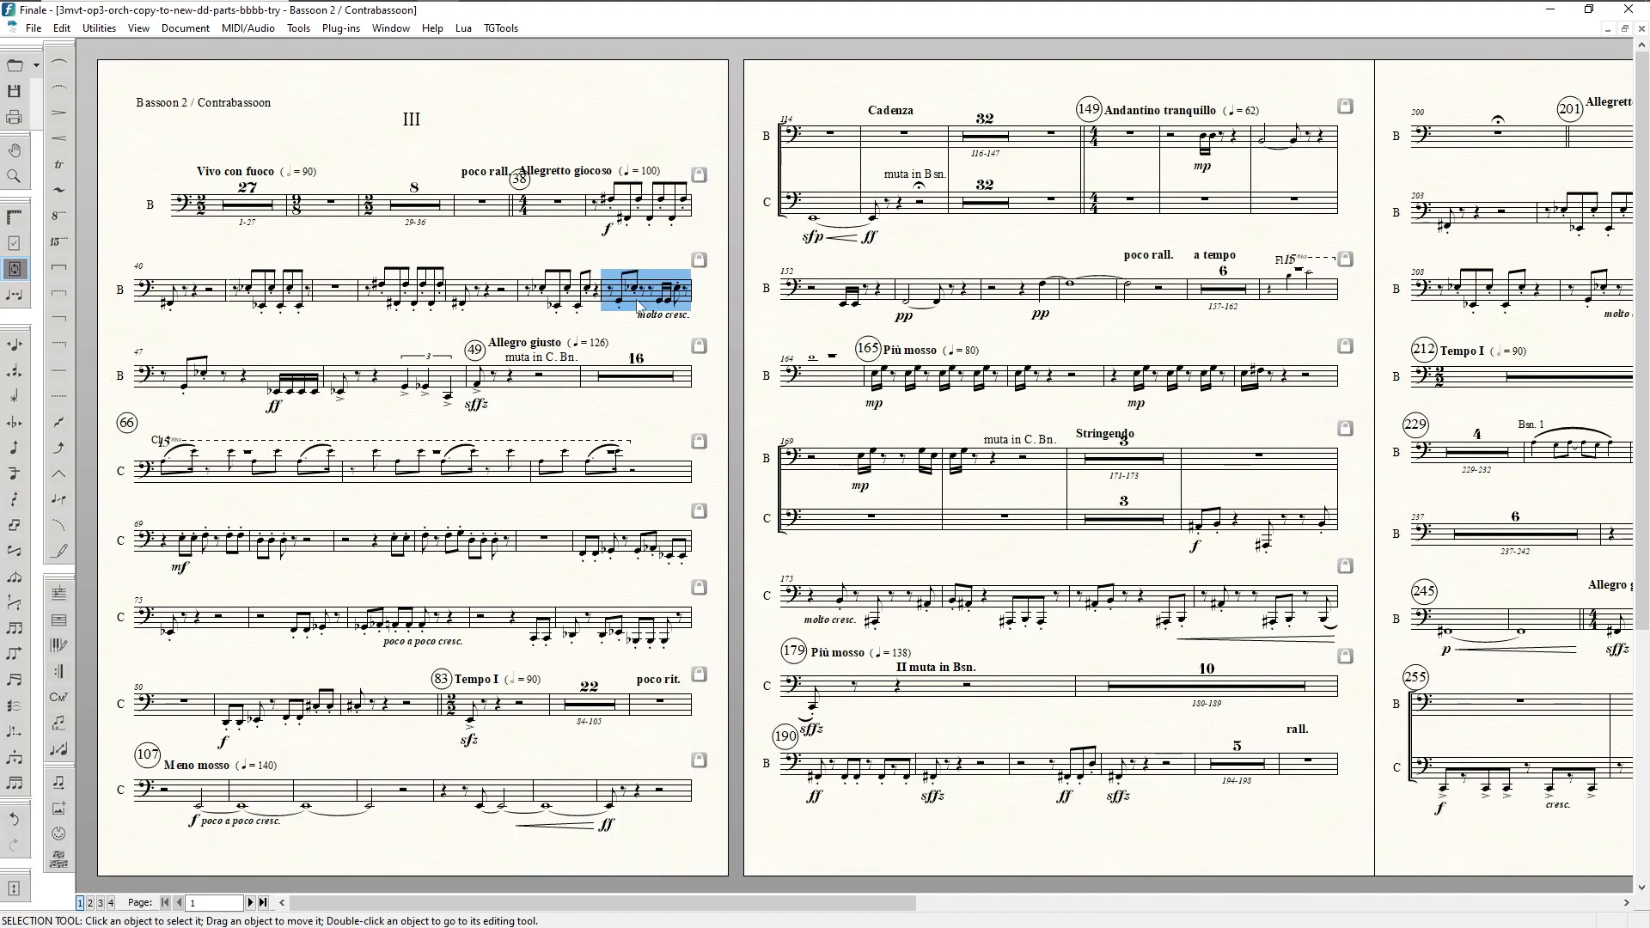
Step: Move measure 46 down one system, and measures 69–70 and measure 75 up one system each
key("Down")
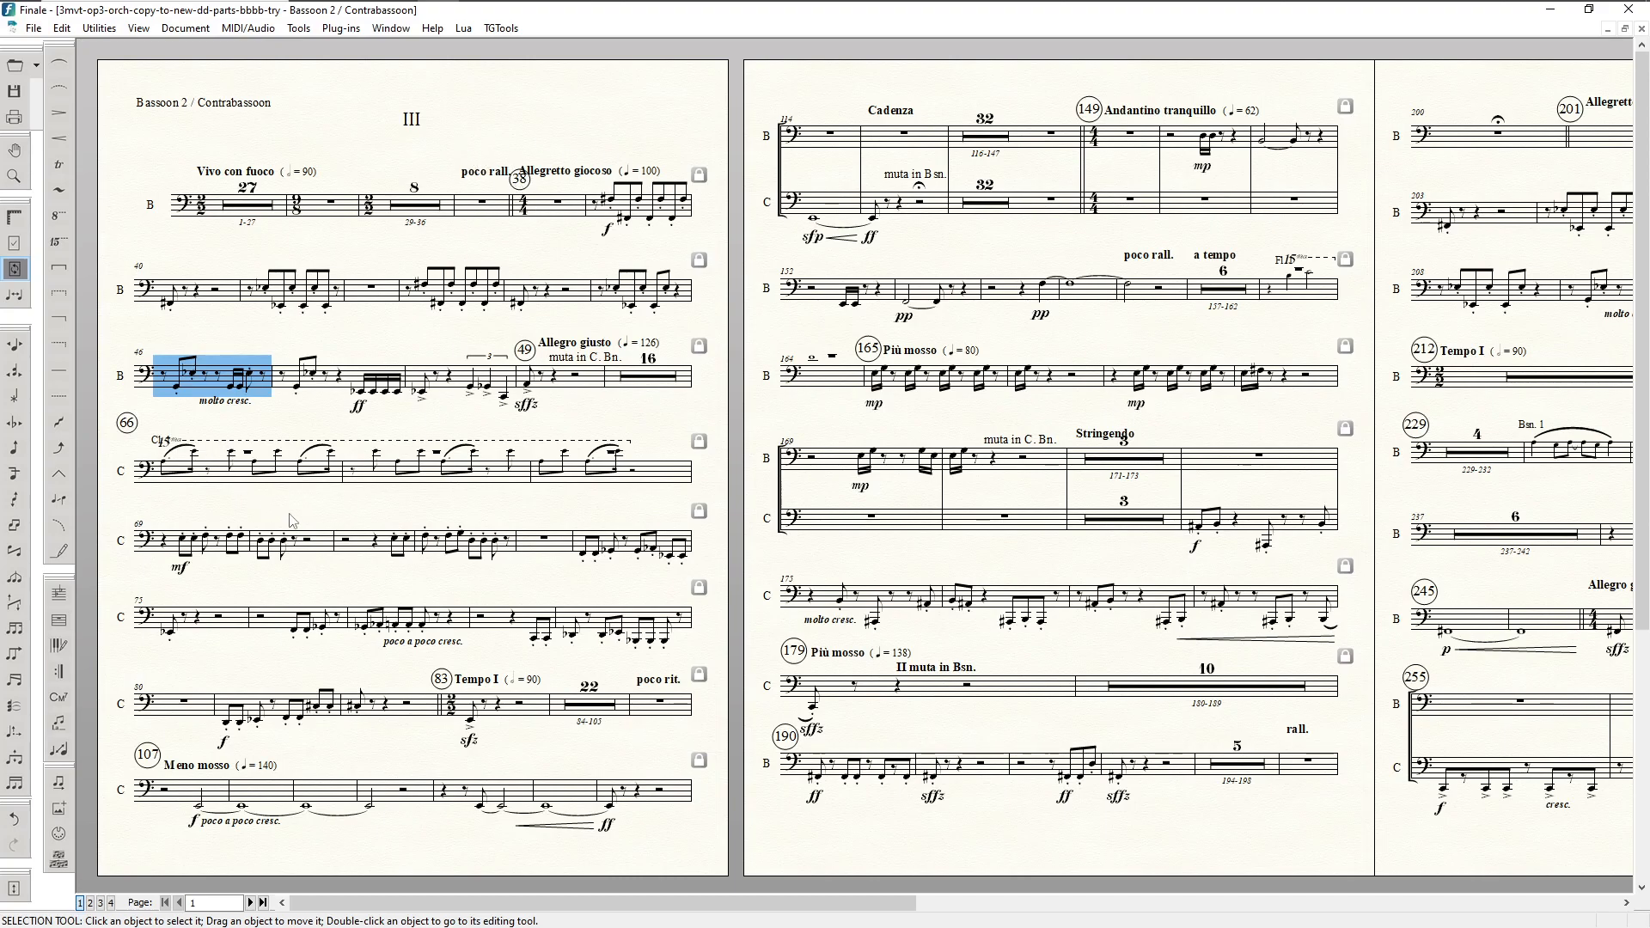
left_click(282, 552)
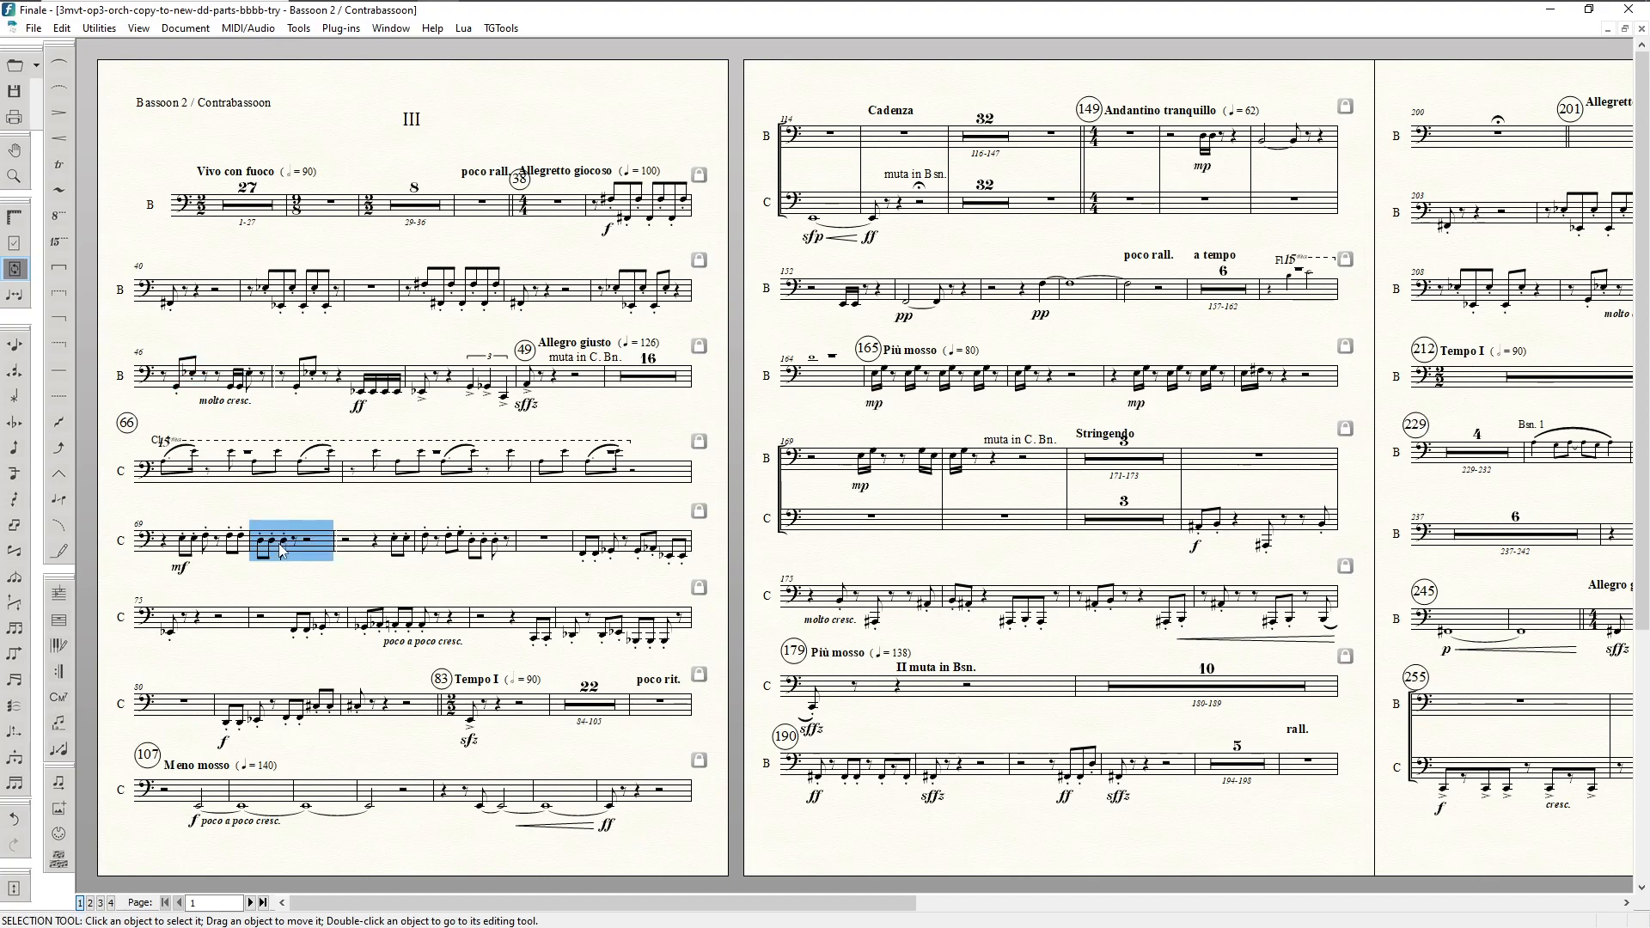
key("Up")
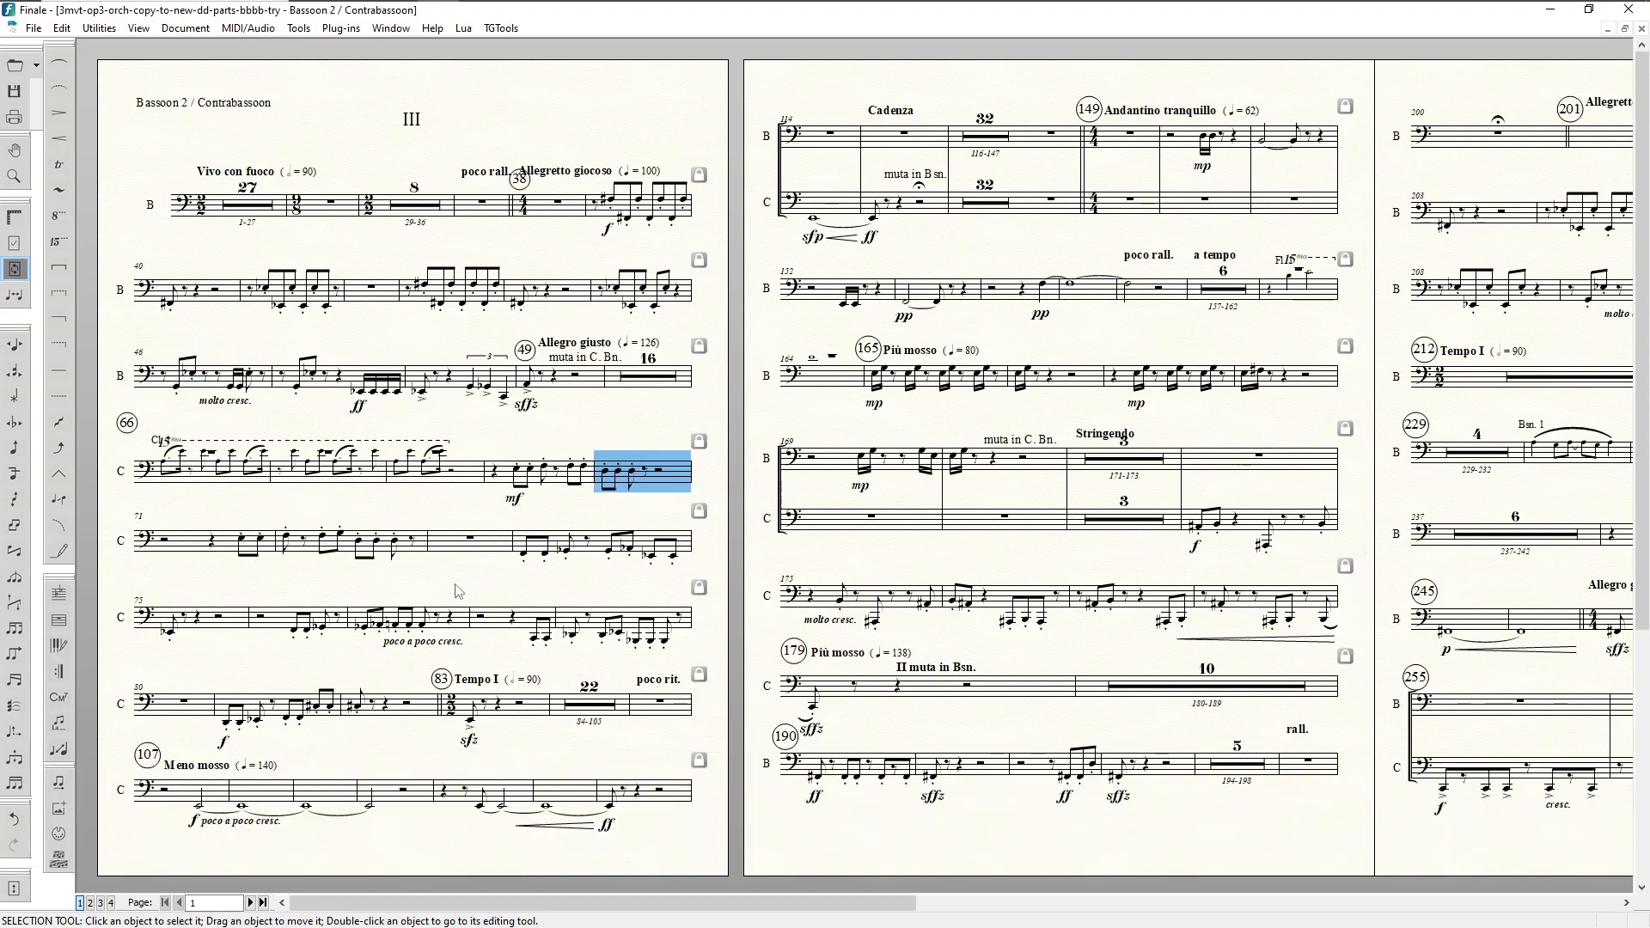
key("Up")
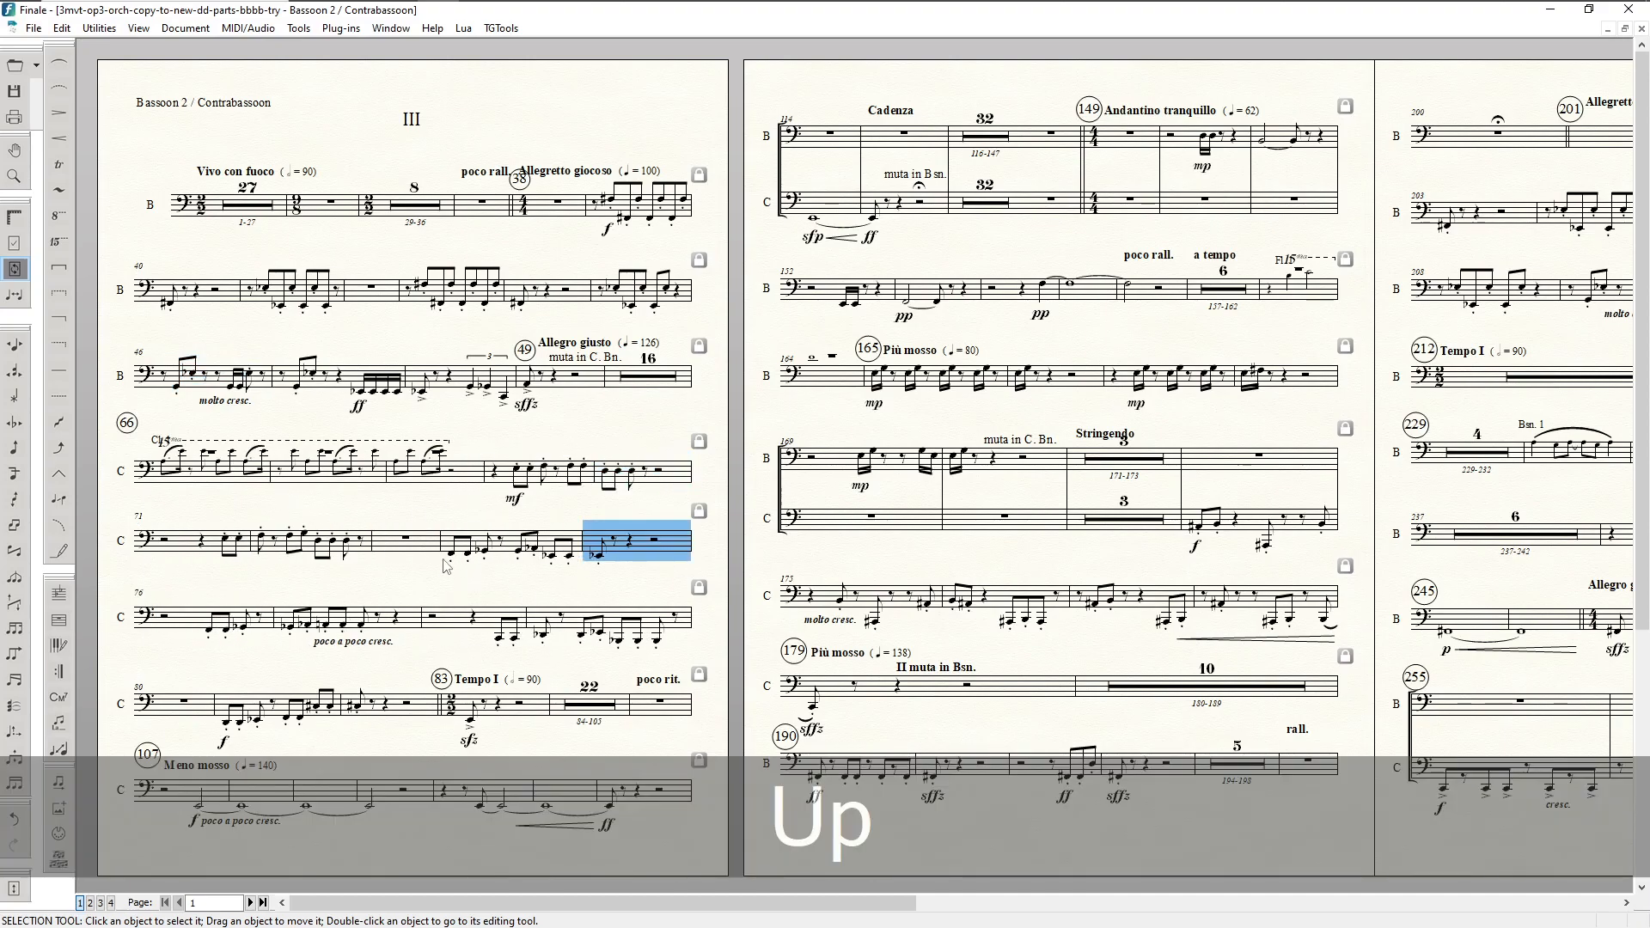
scroll(446, 564, "down", 2)
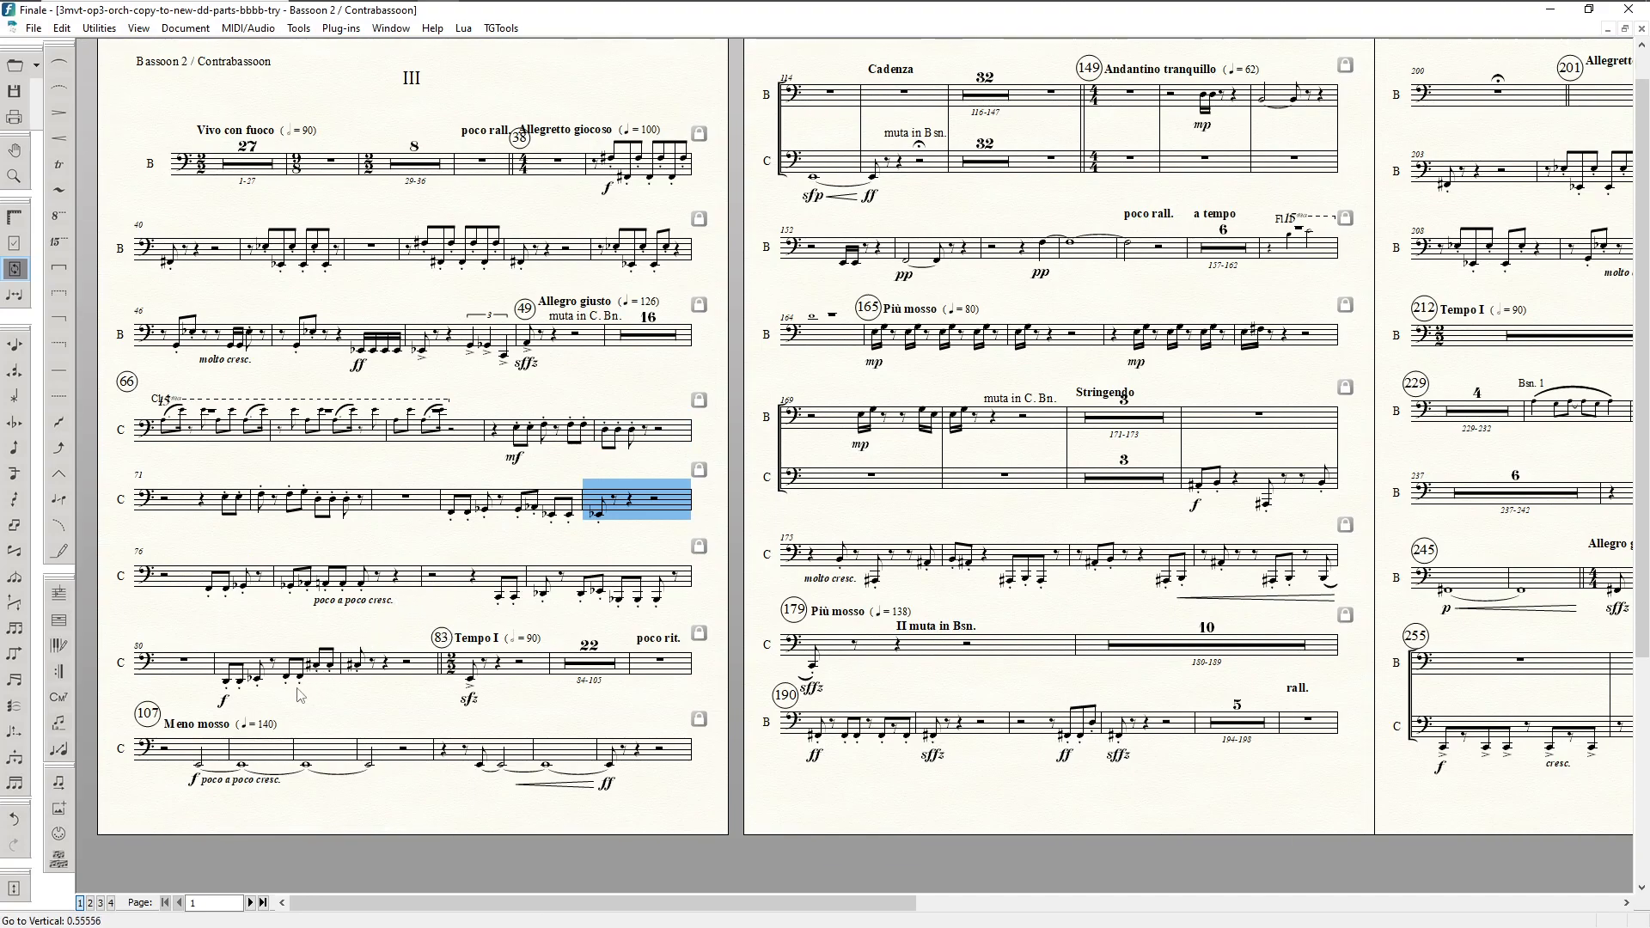
scroll(415, 724, "up", 2)
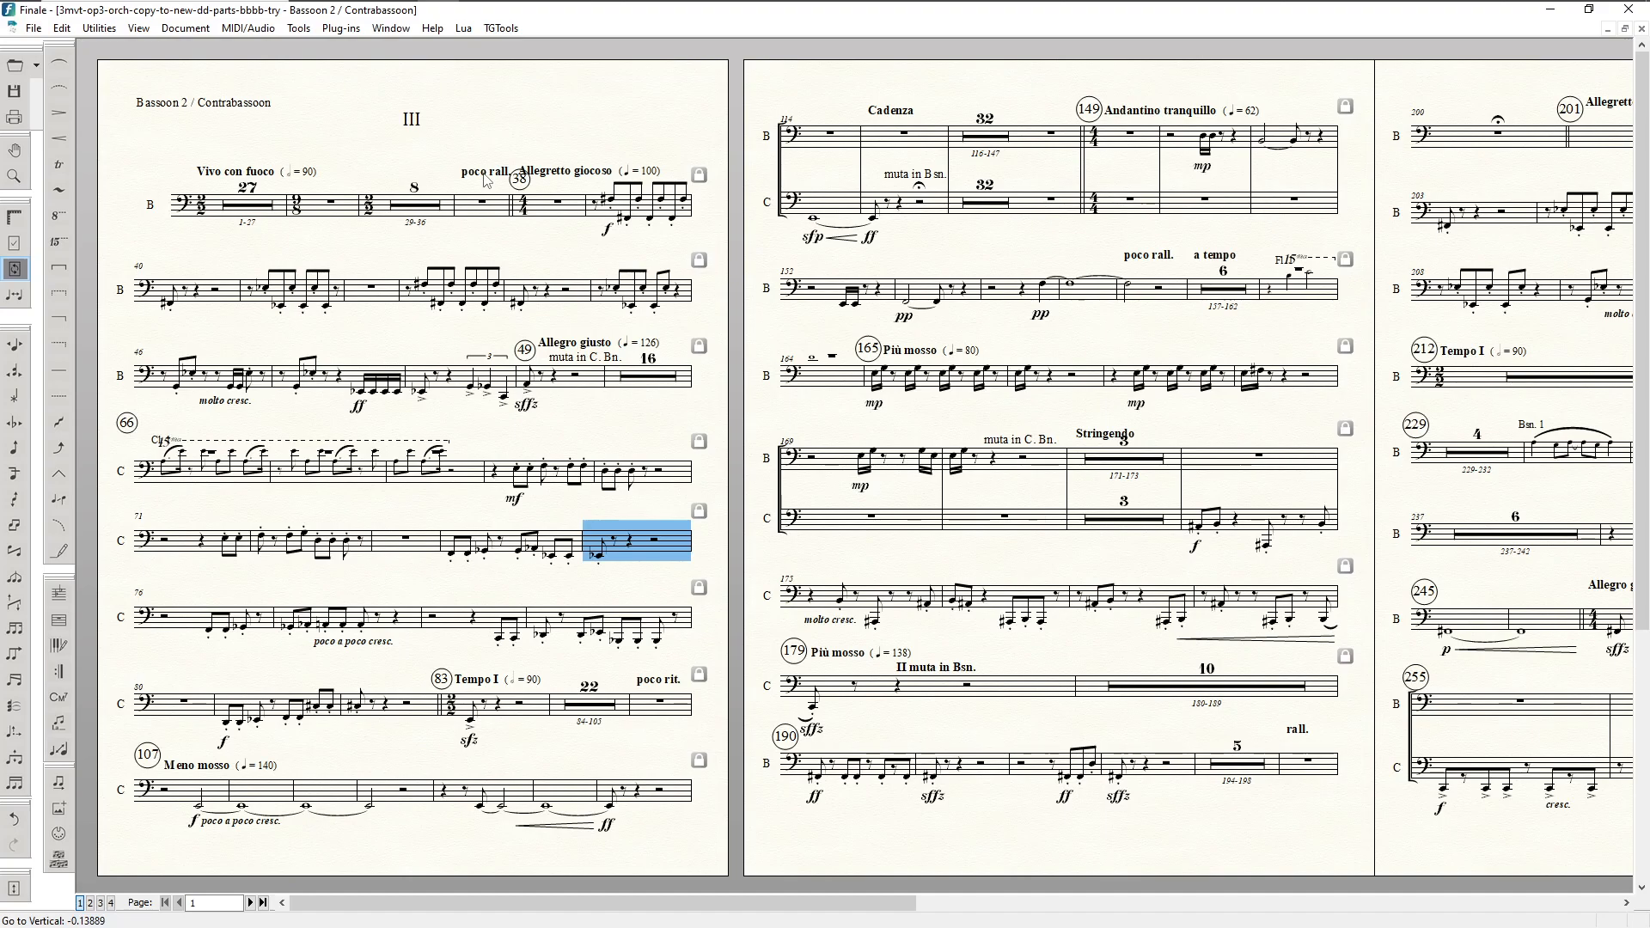
Step: Nudge the "poco rall." marking left and the "Allegretto giocoso" tempo marking right, clear of rehearsal mark 38
key("F8")
key("Left")
key("Left")
key("Left")
key("Left")
key("Left")
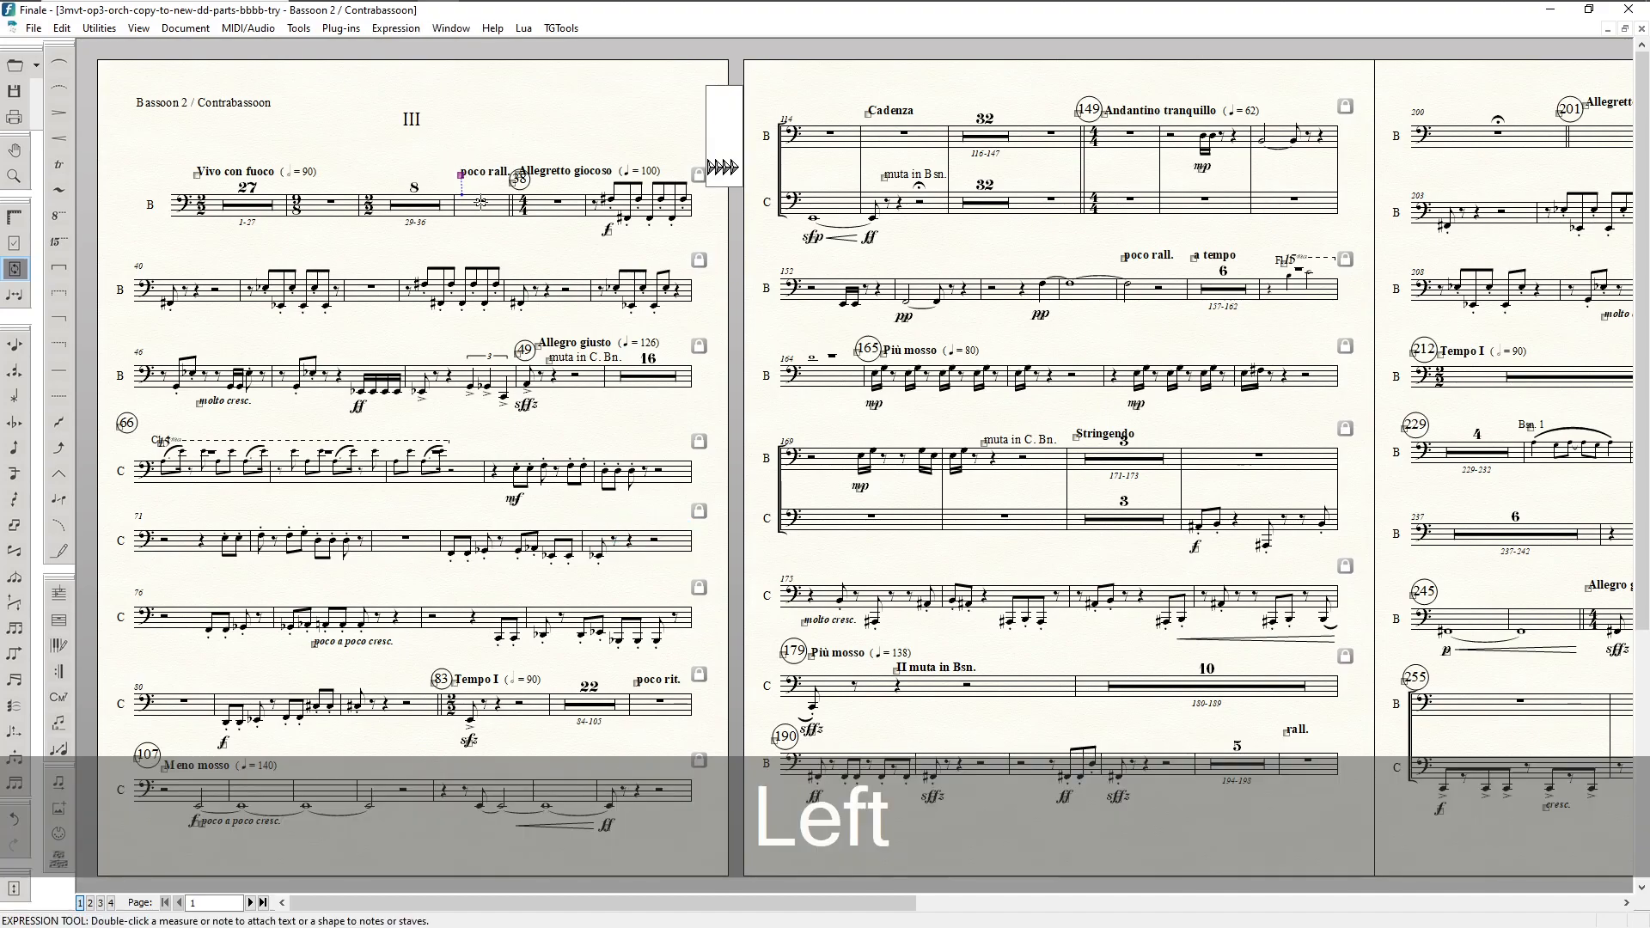
key("Right")
key("Right")
key("Right")
key("Right")
key("Right")
key("Right")
key("Right")
key("Right")
key("Right")
key("Right")
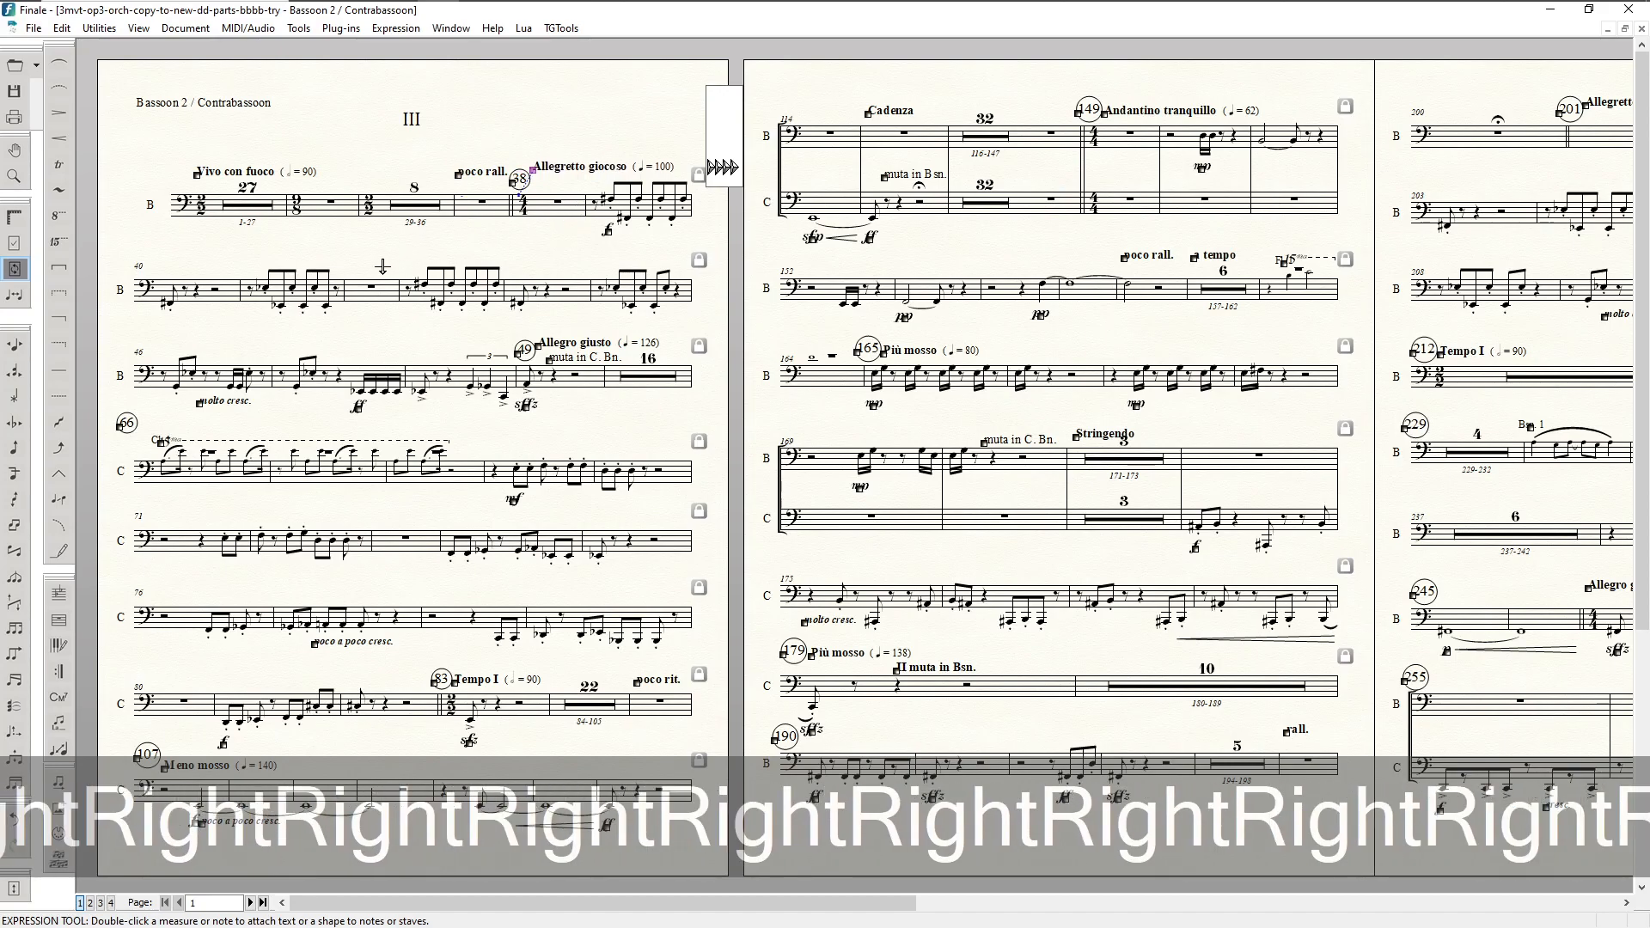
Step: Nudge rehearsal mark 66 down closer to its staff and shift the overlapping "Cl. 1" cue label slightly left
scroll(493, 341, "down", 1)
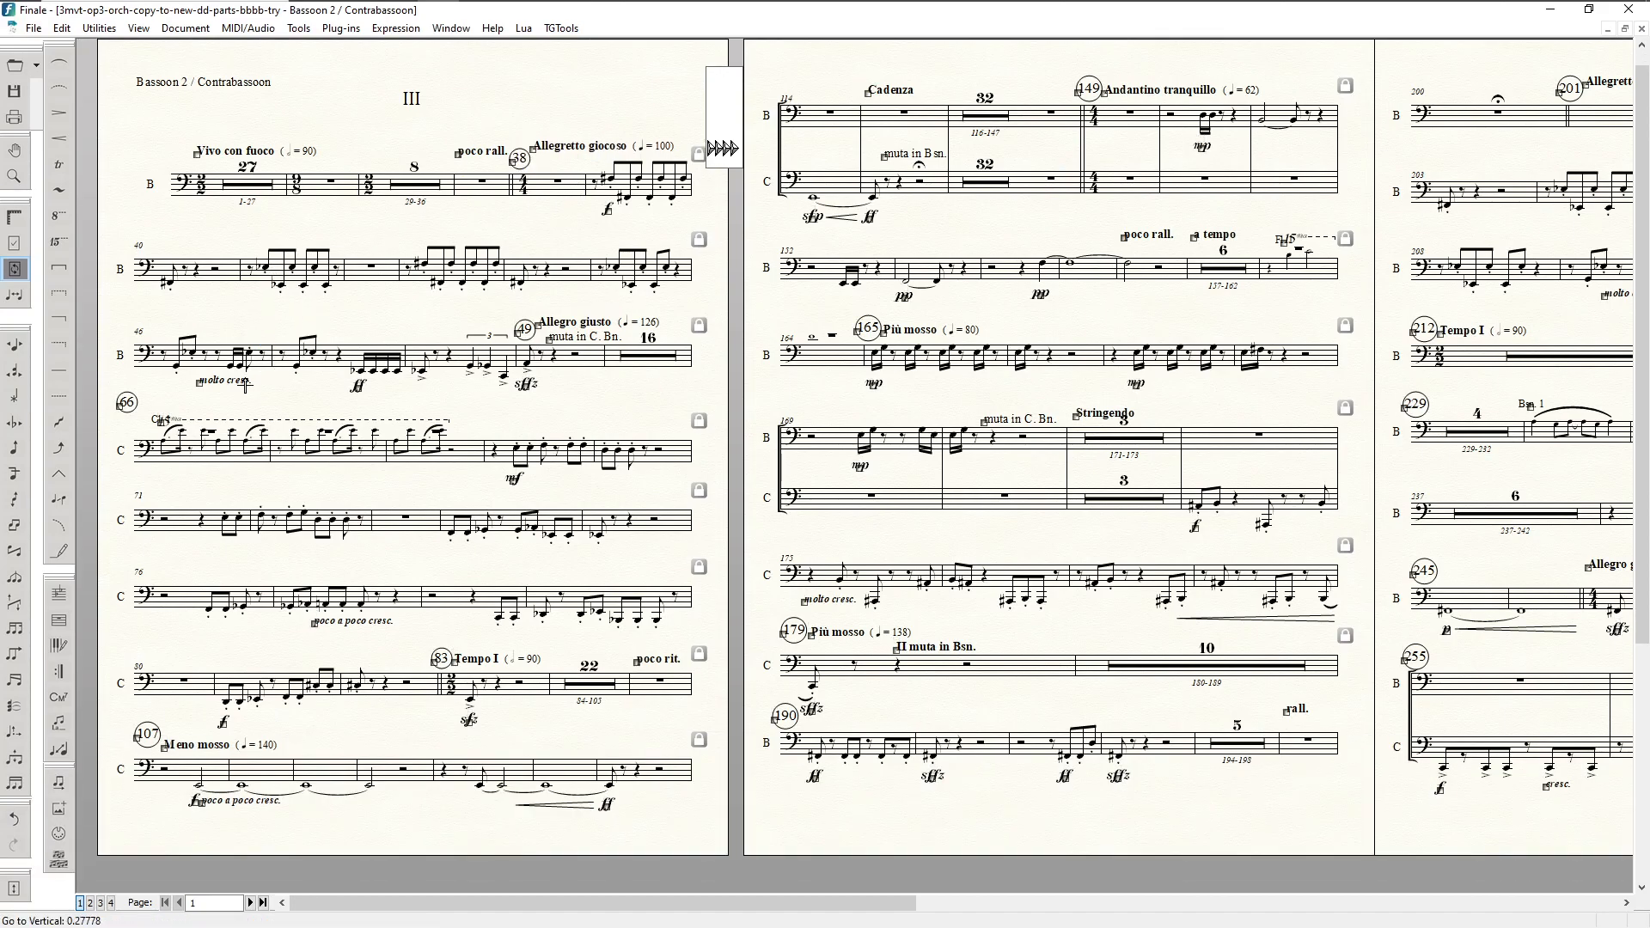
left_click_drag(152, 363, 222, 407)
key("Down")
key("Down")
key("Down")
key("Down")
key("Down")
key("Down")
key("Down")
key("Down")
key("Down")
key("Down")
key("Down")
key("Down")
key("Down")
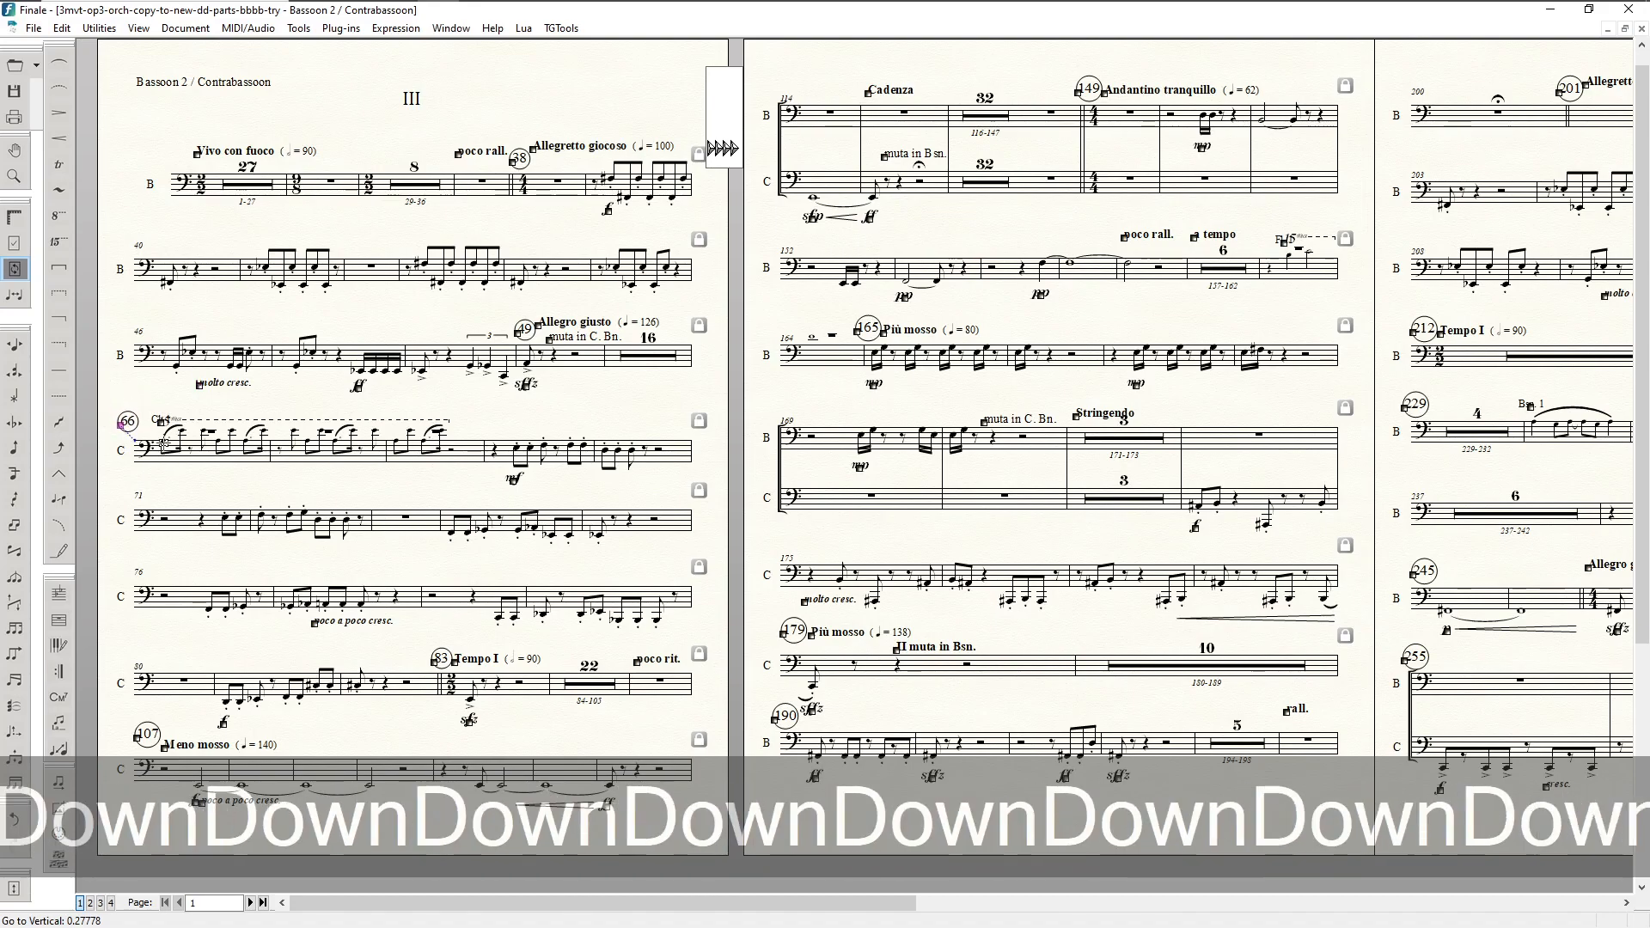
mouse_move(161, 422)
left_mouse_down()
mouse_move(156, 464)
mouse_move(159, 422)
left_mouse_up()
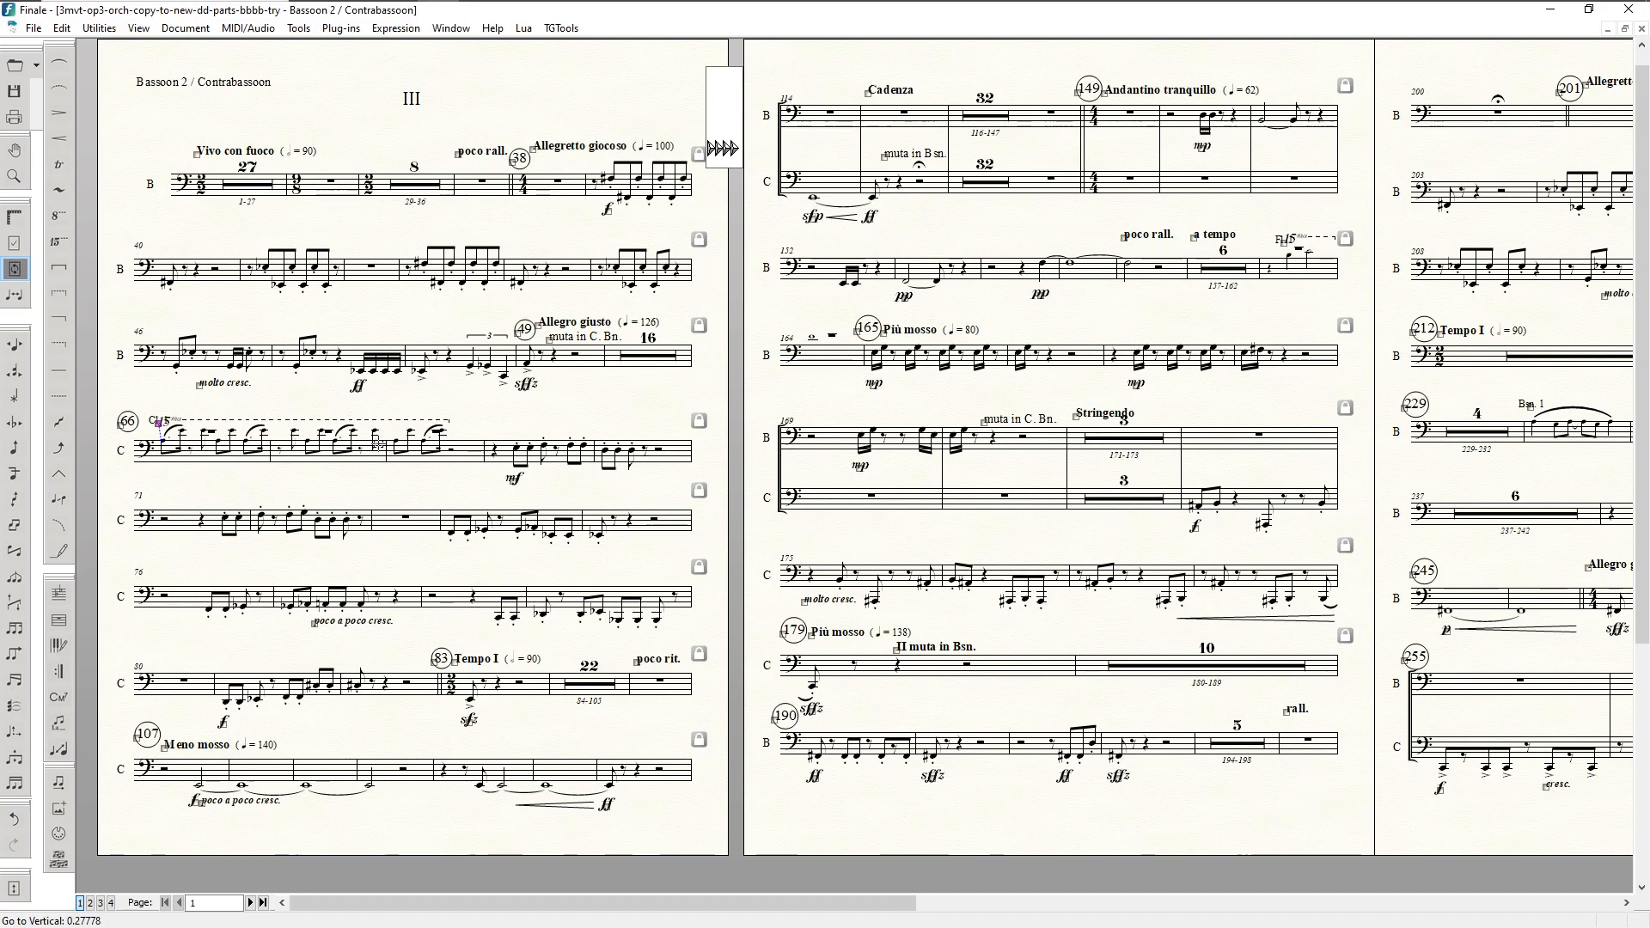
Step: Set the rest offset of measures 66–68 to -8 for layer 1 only
key("F2")
left_click(241, 463)
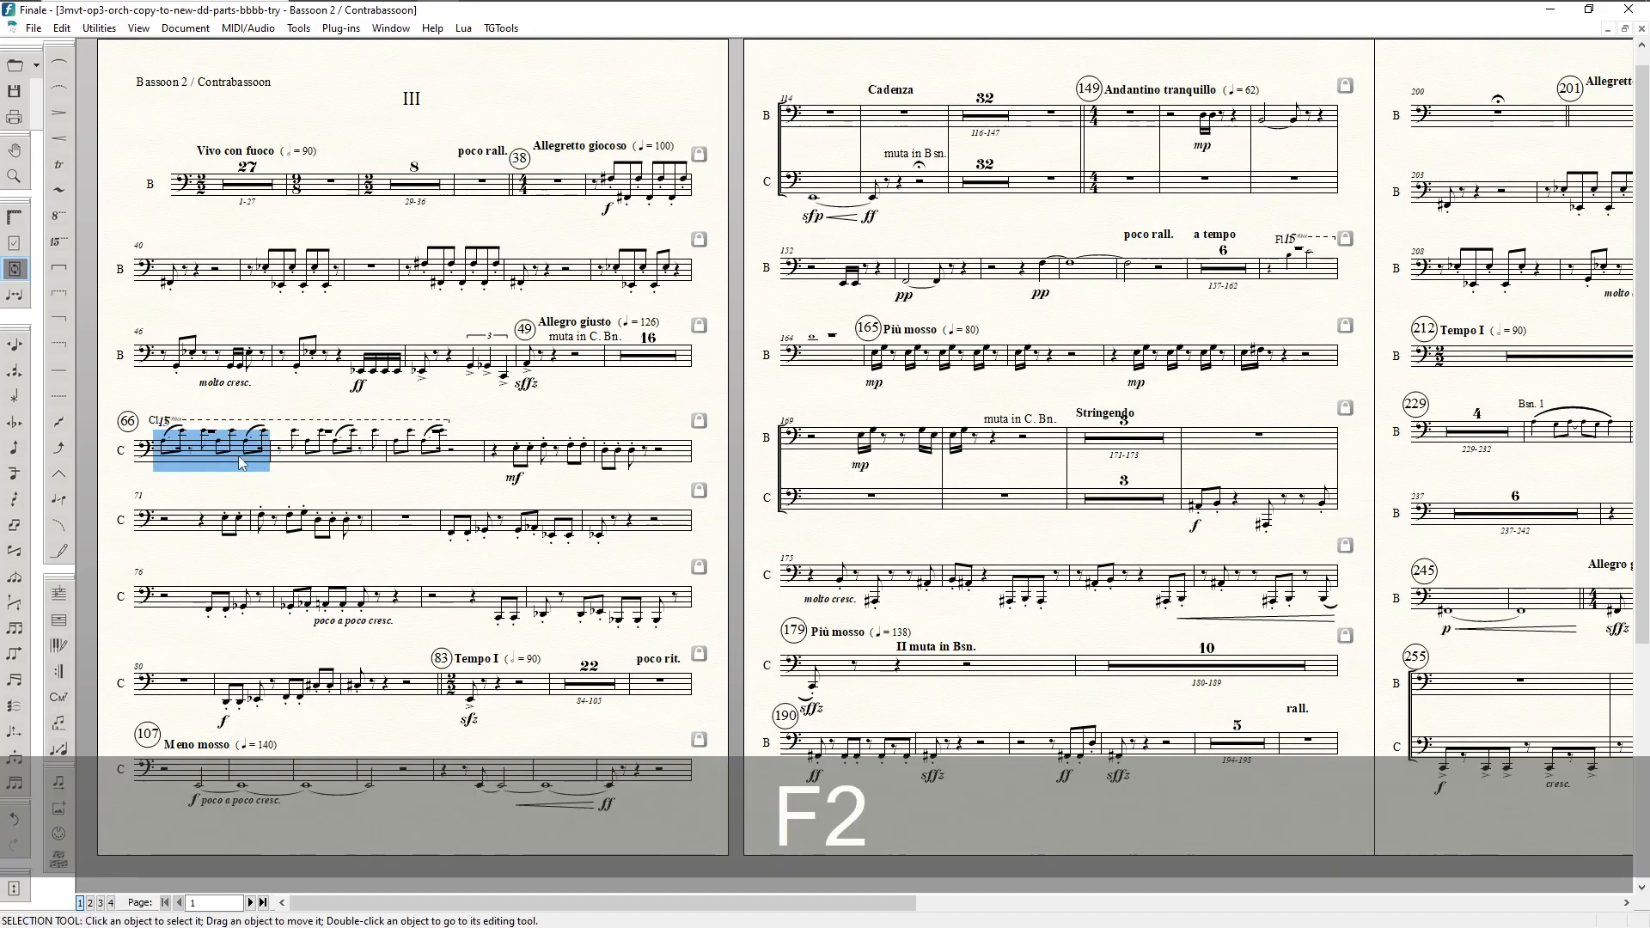
left_click(417, 458, "shift")
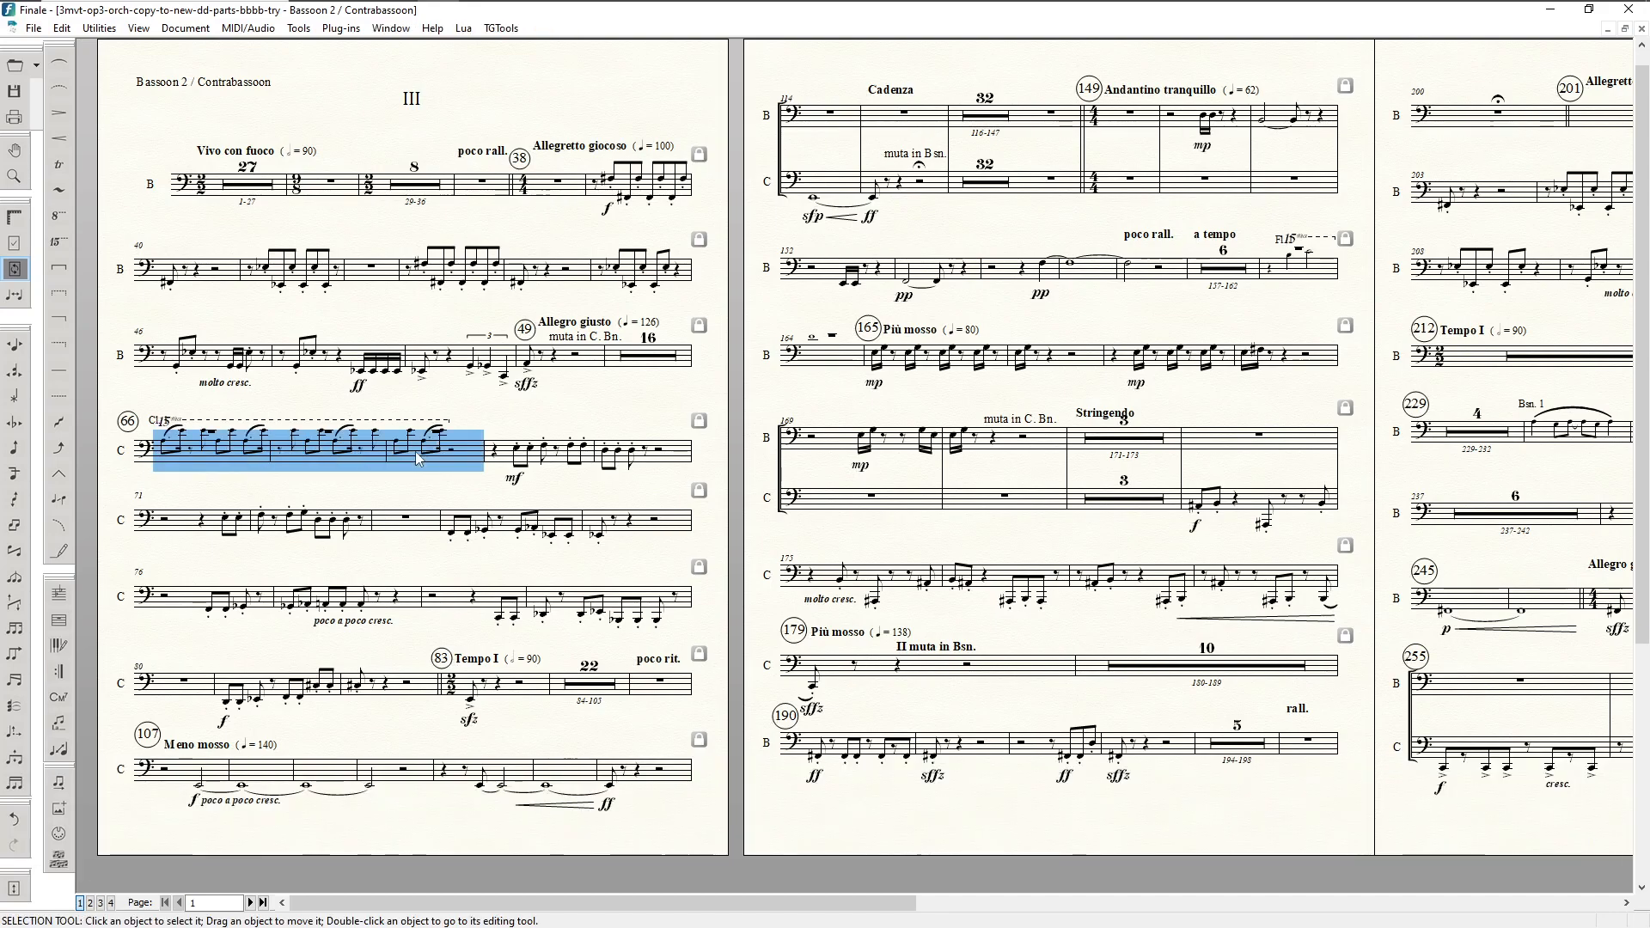
key("ctrl+shift+F3")
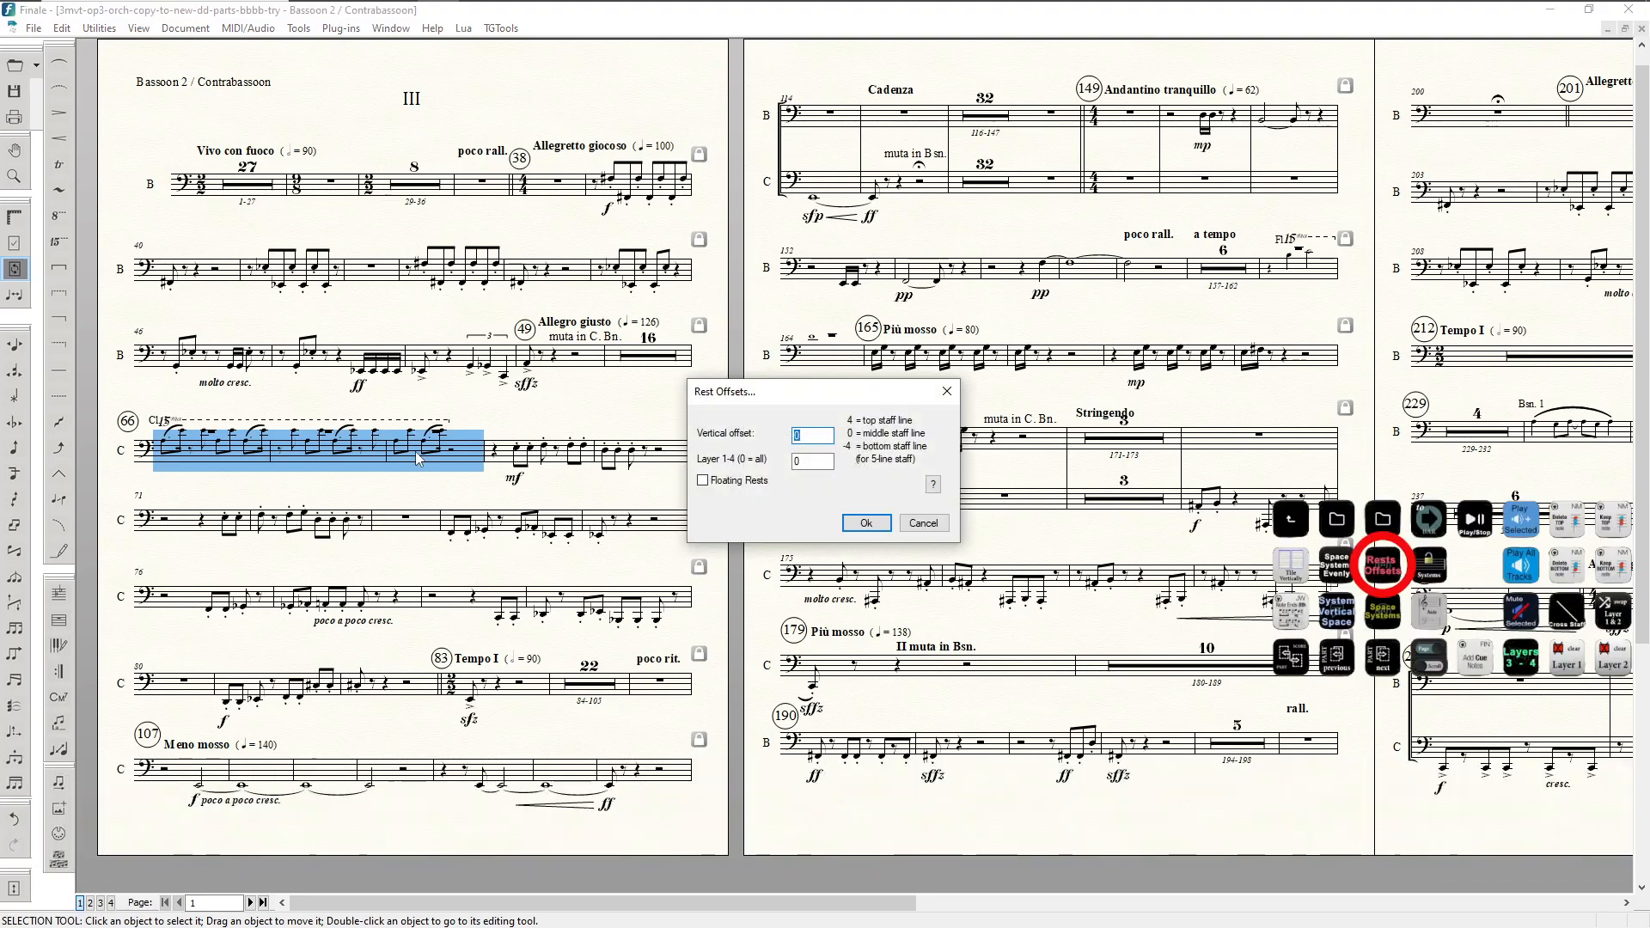
type("-8")
key("Tab")
type("1")
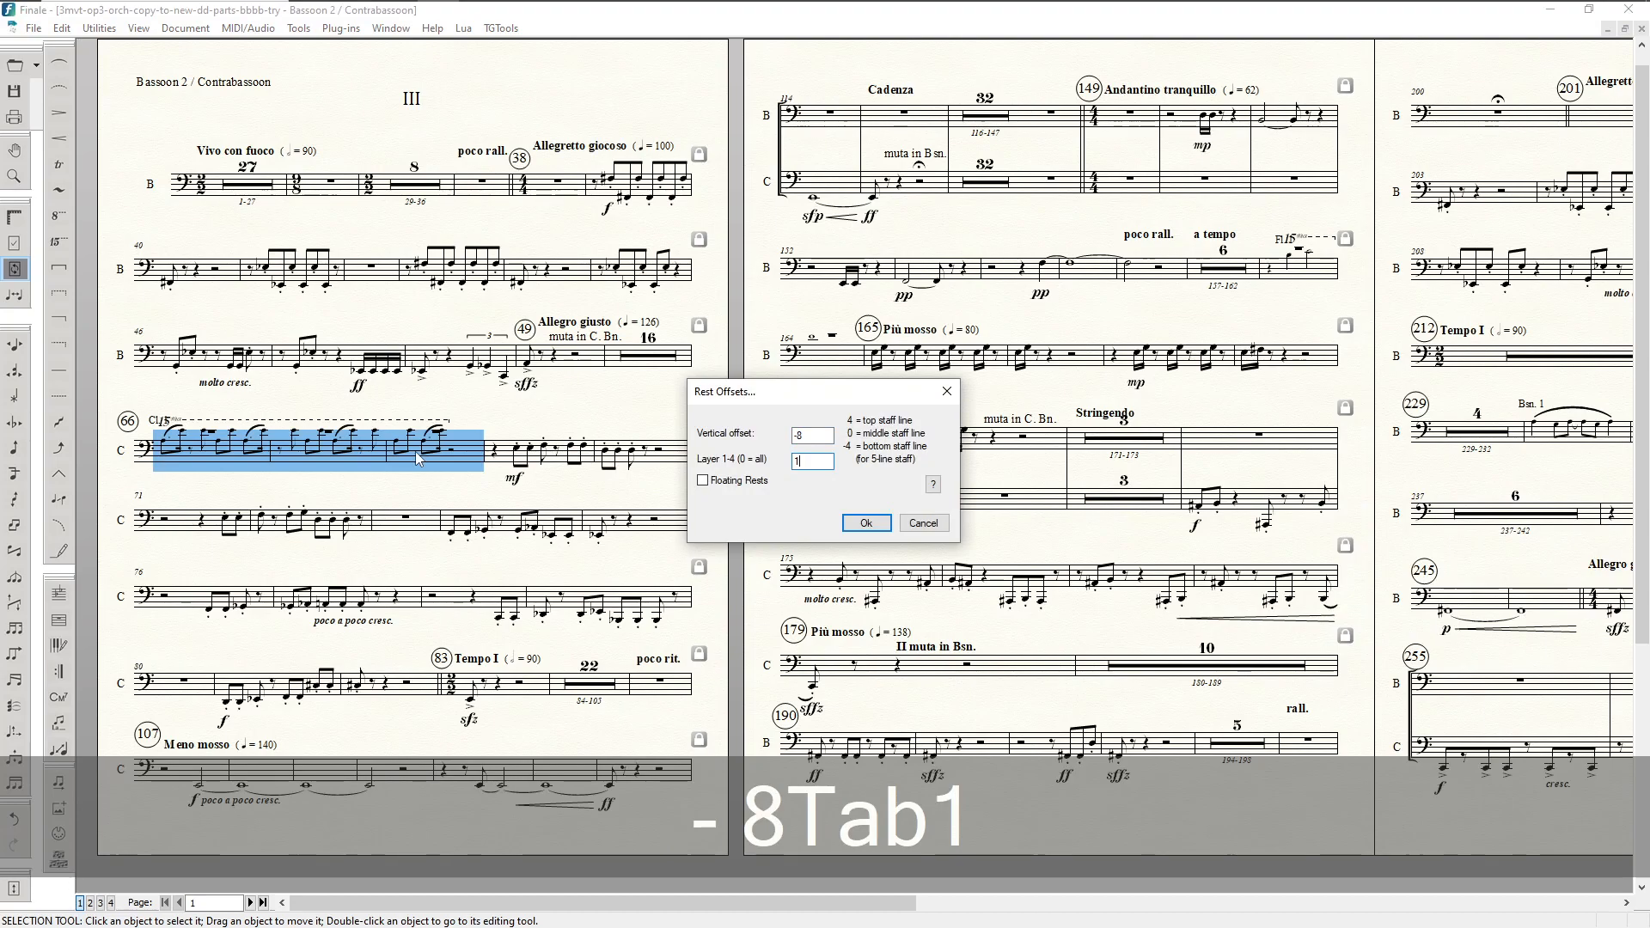
key("Return")
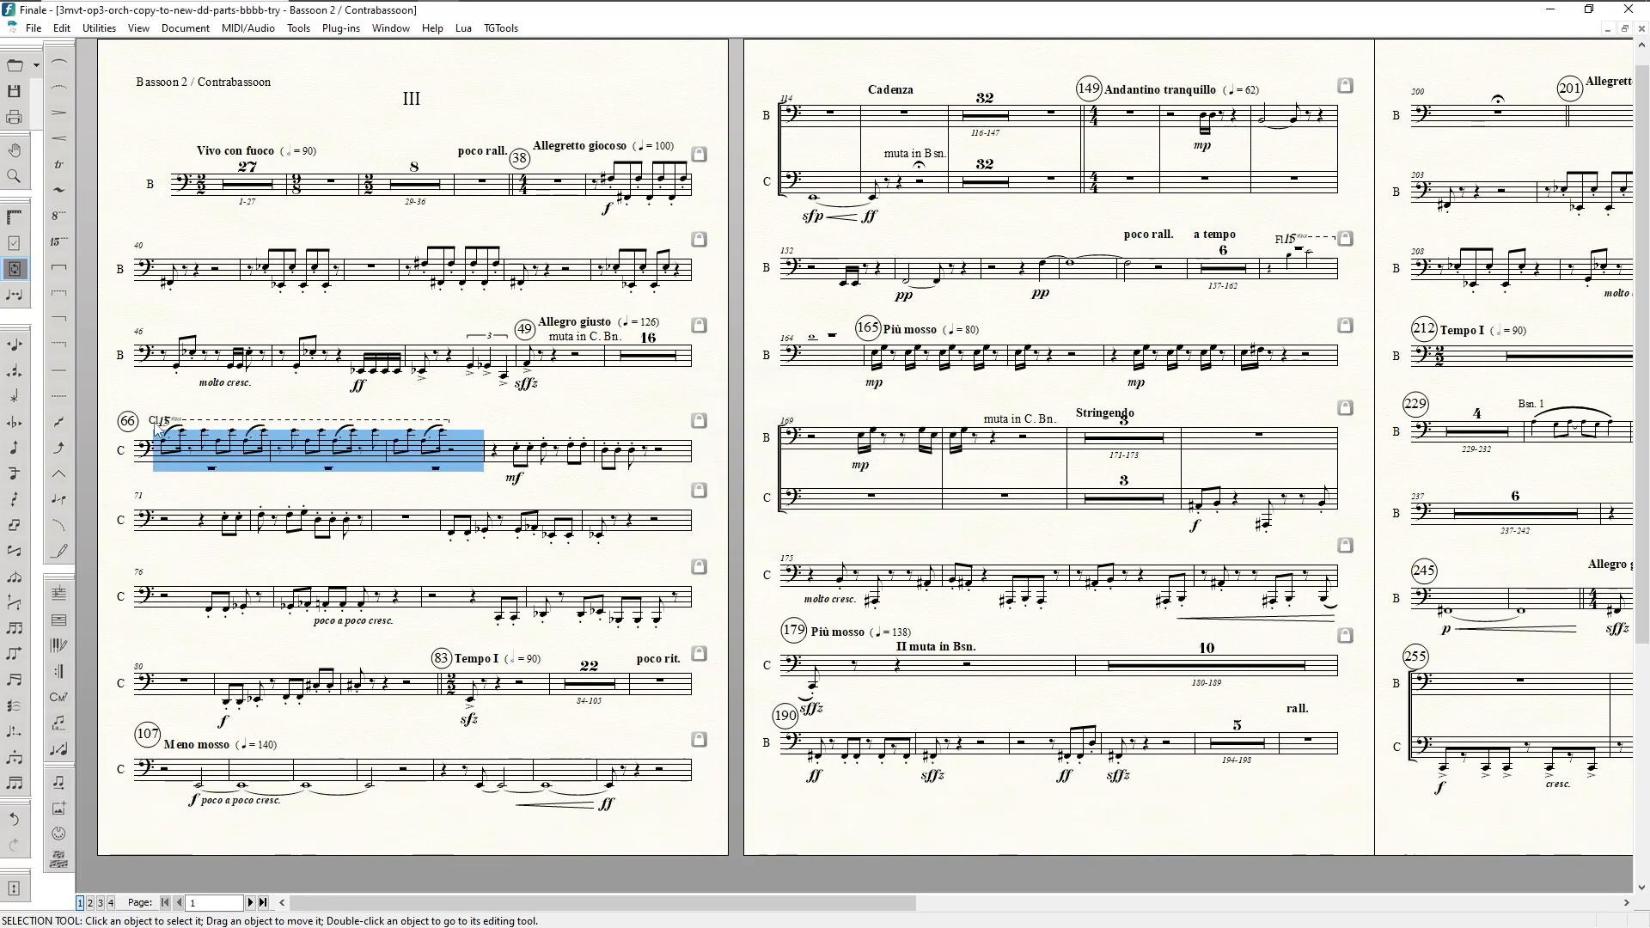
Step: Move the "Cl. 1" cue label below the staff at the start of measure 66
key("F6")
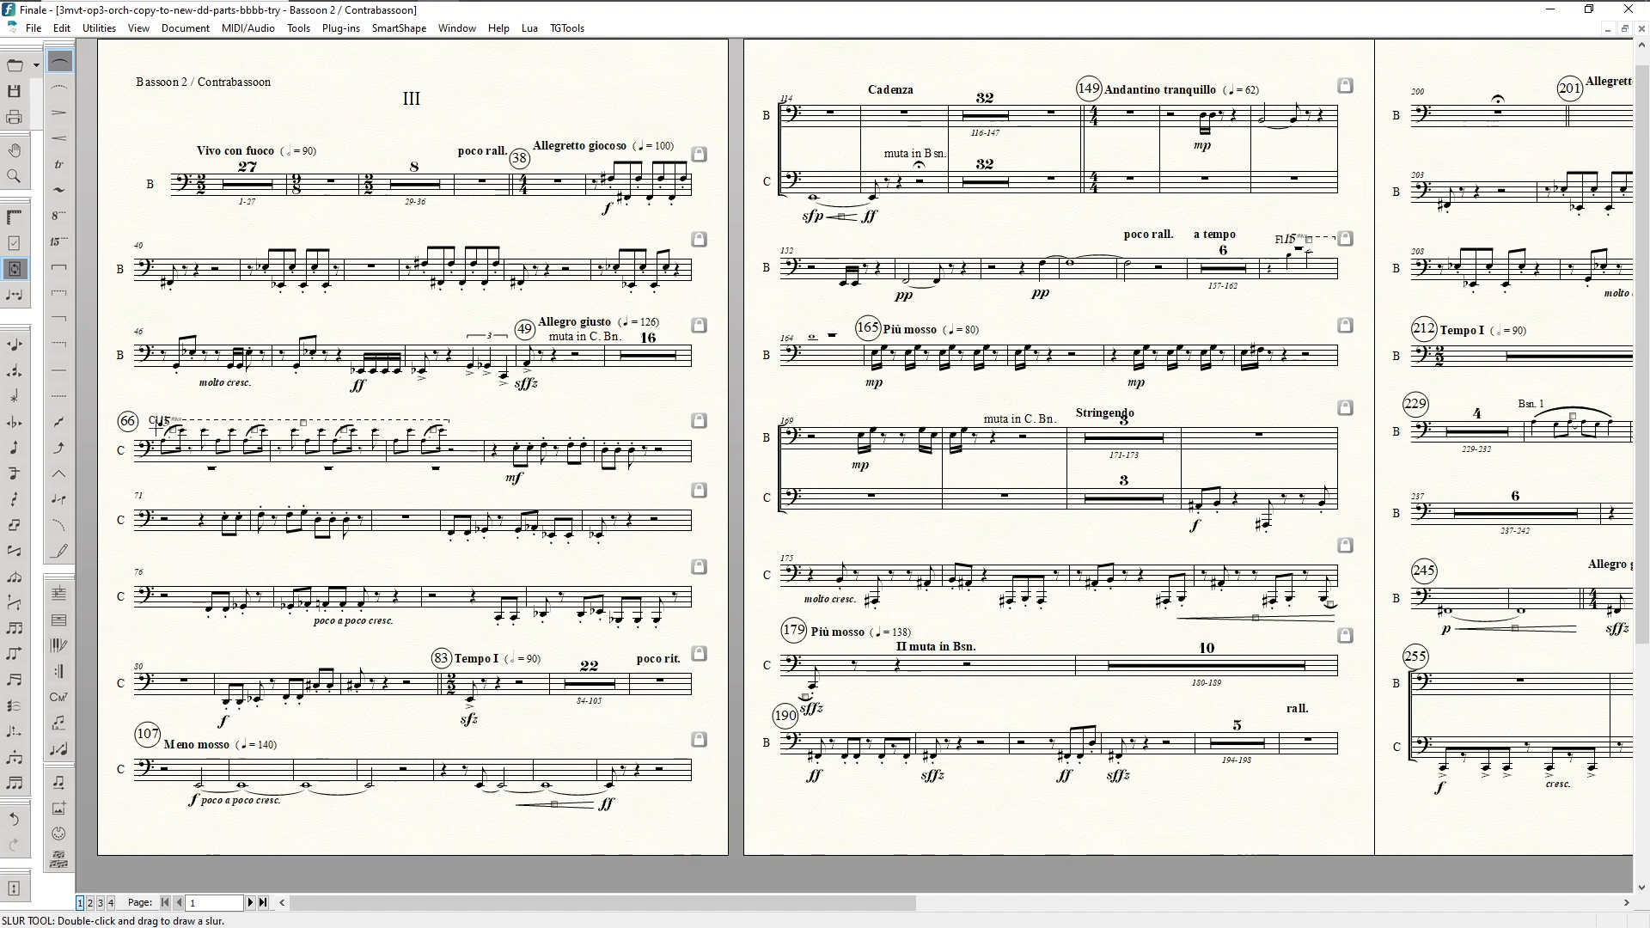
key("F8")
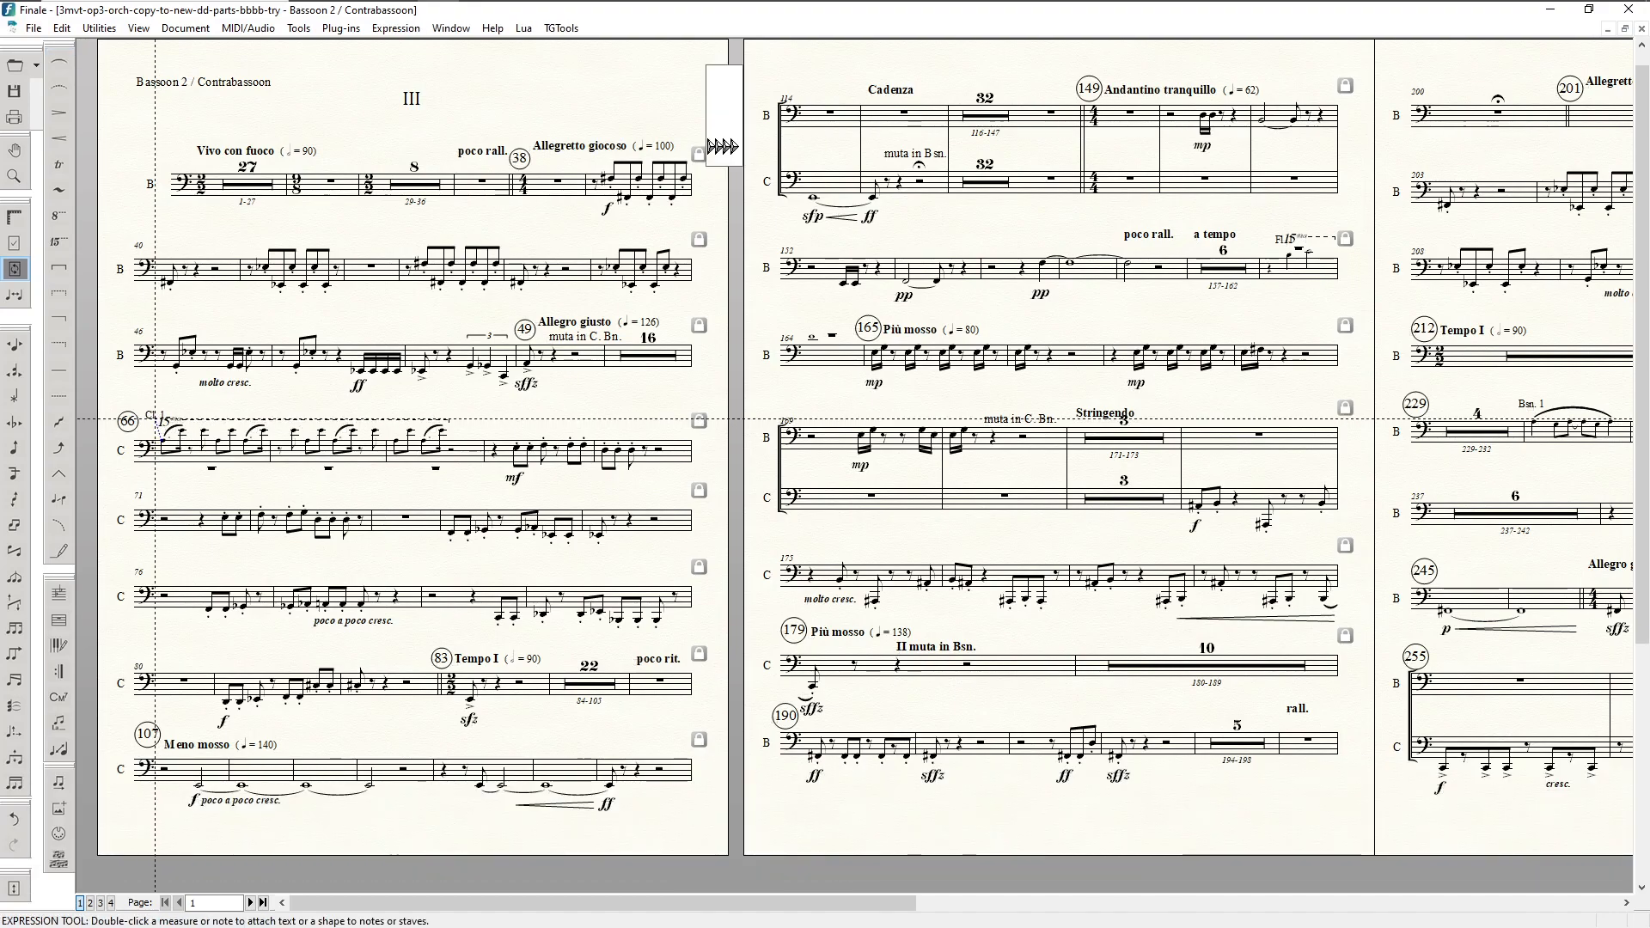
left_click(160, 474)
Step: Nudge the 15ma line above measures 66–68 slightly upward
key("F6")
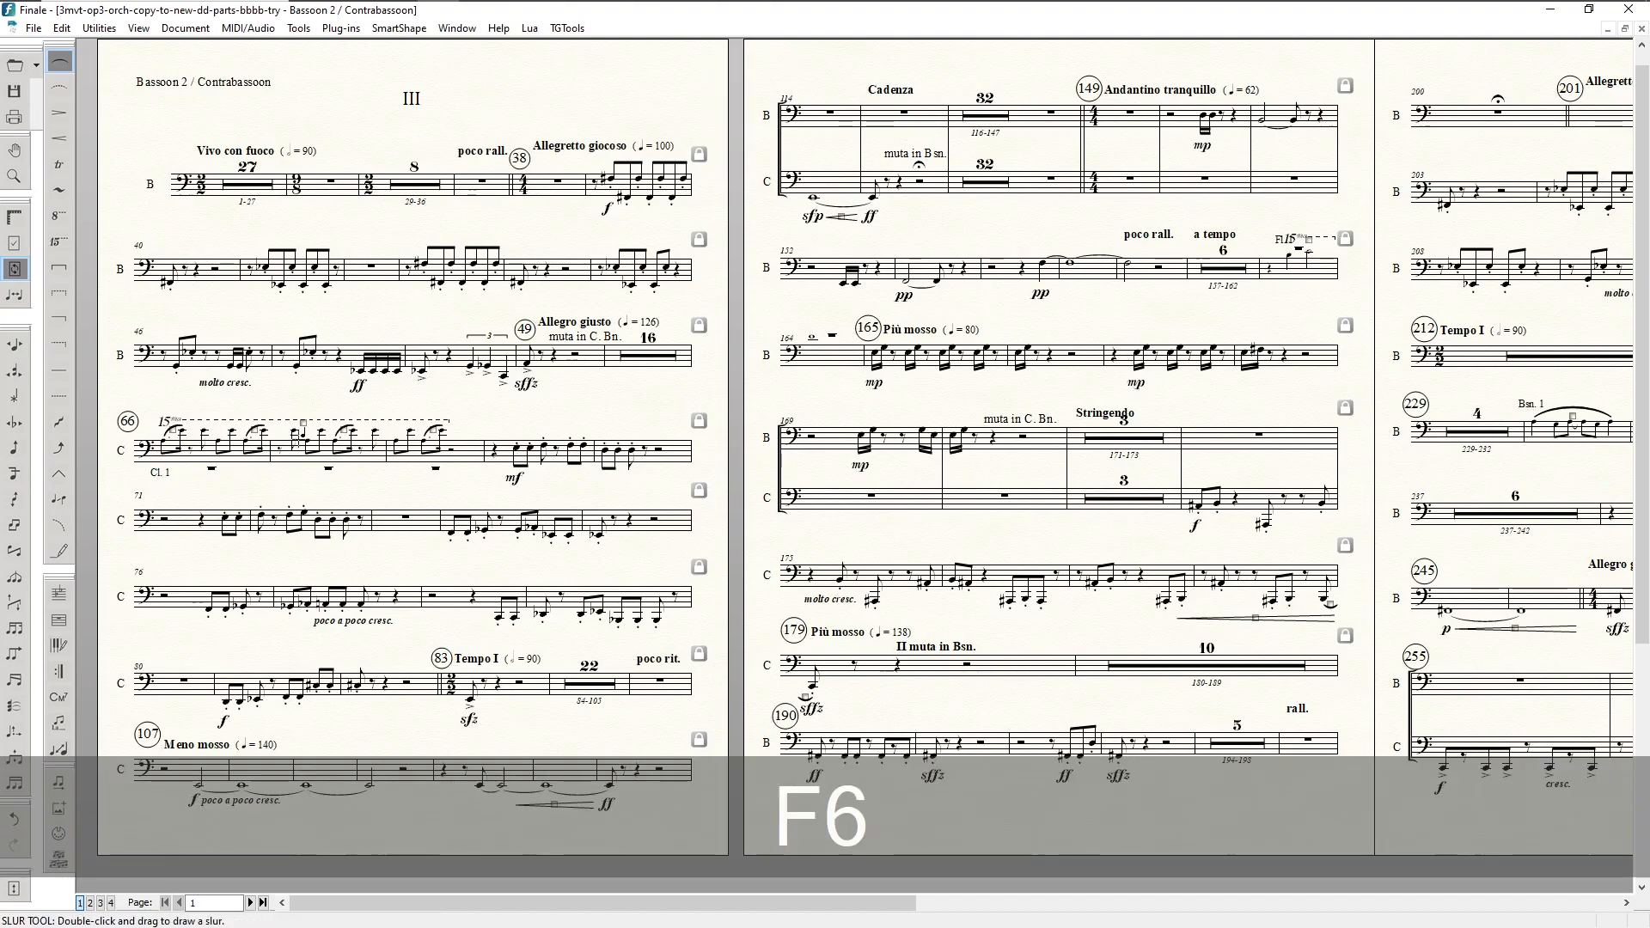
key("Up")
key("Up")
key("Up")
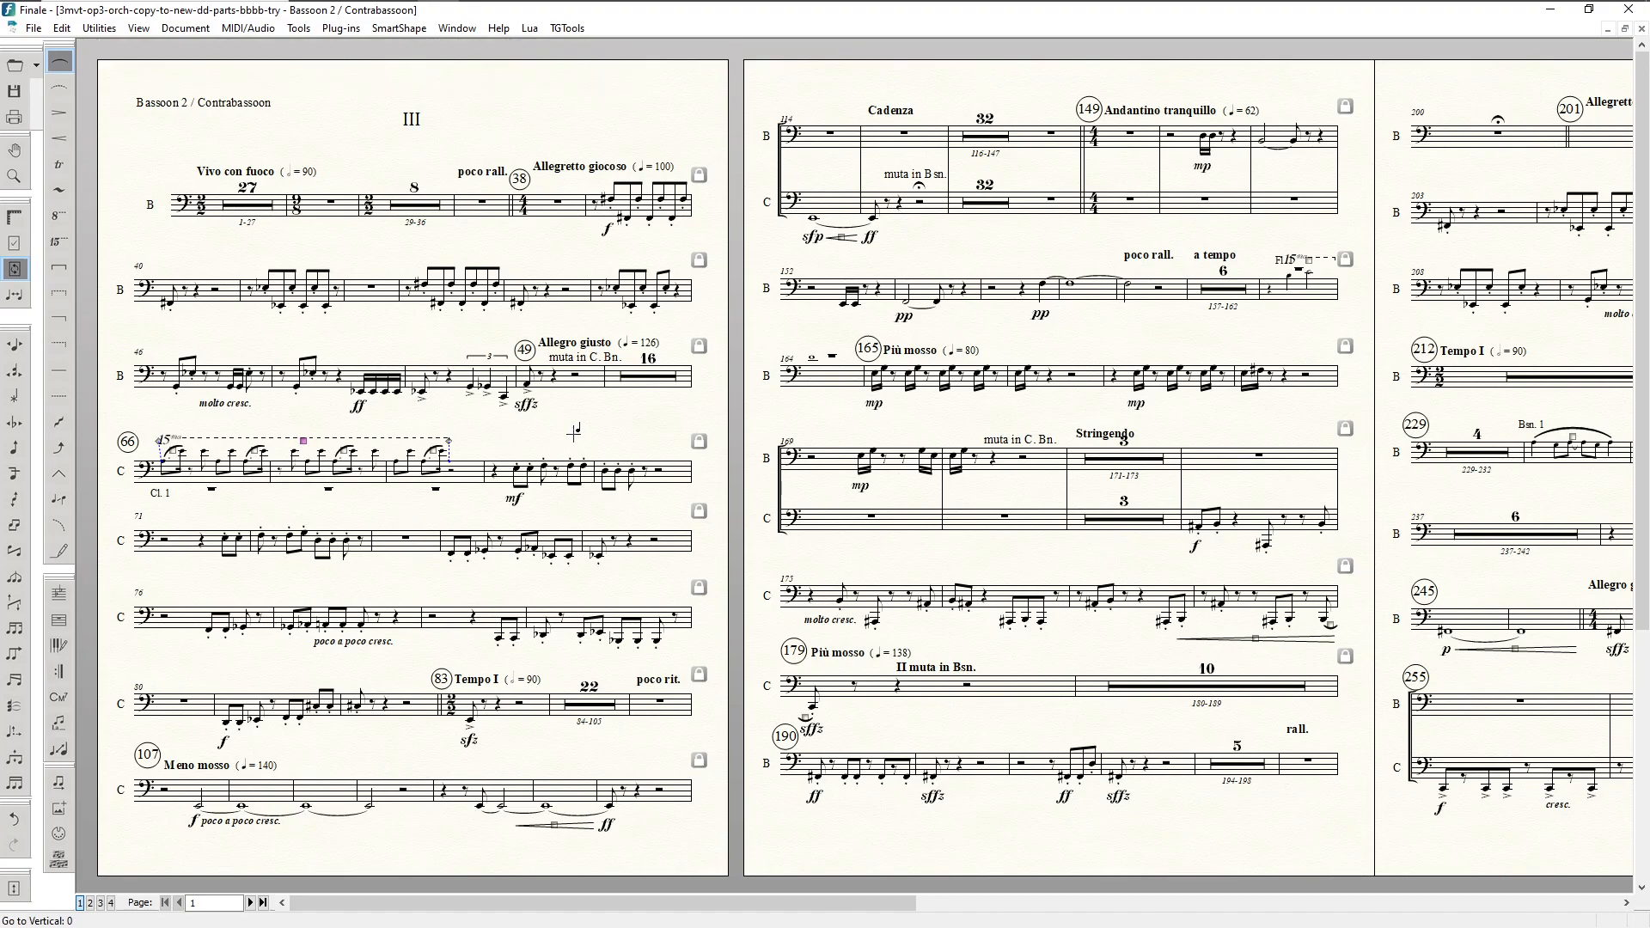
key("F5")
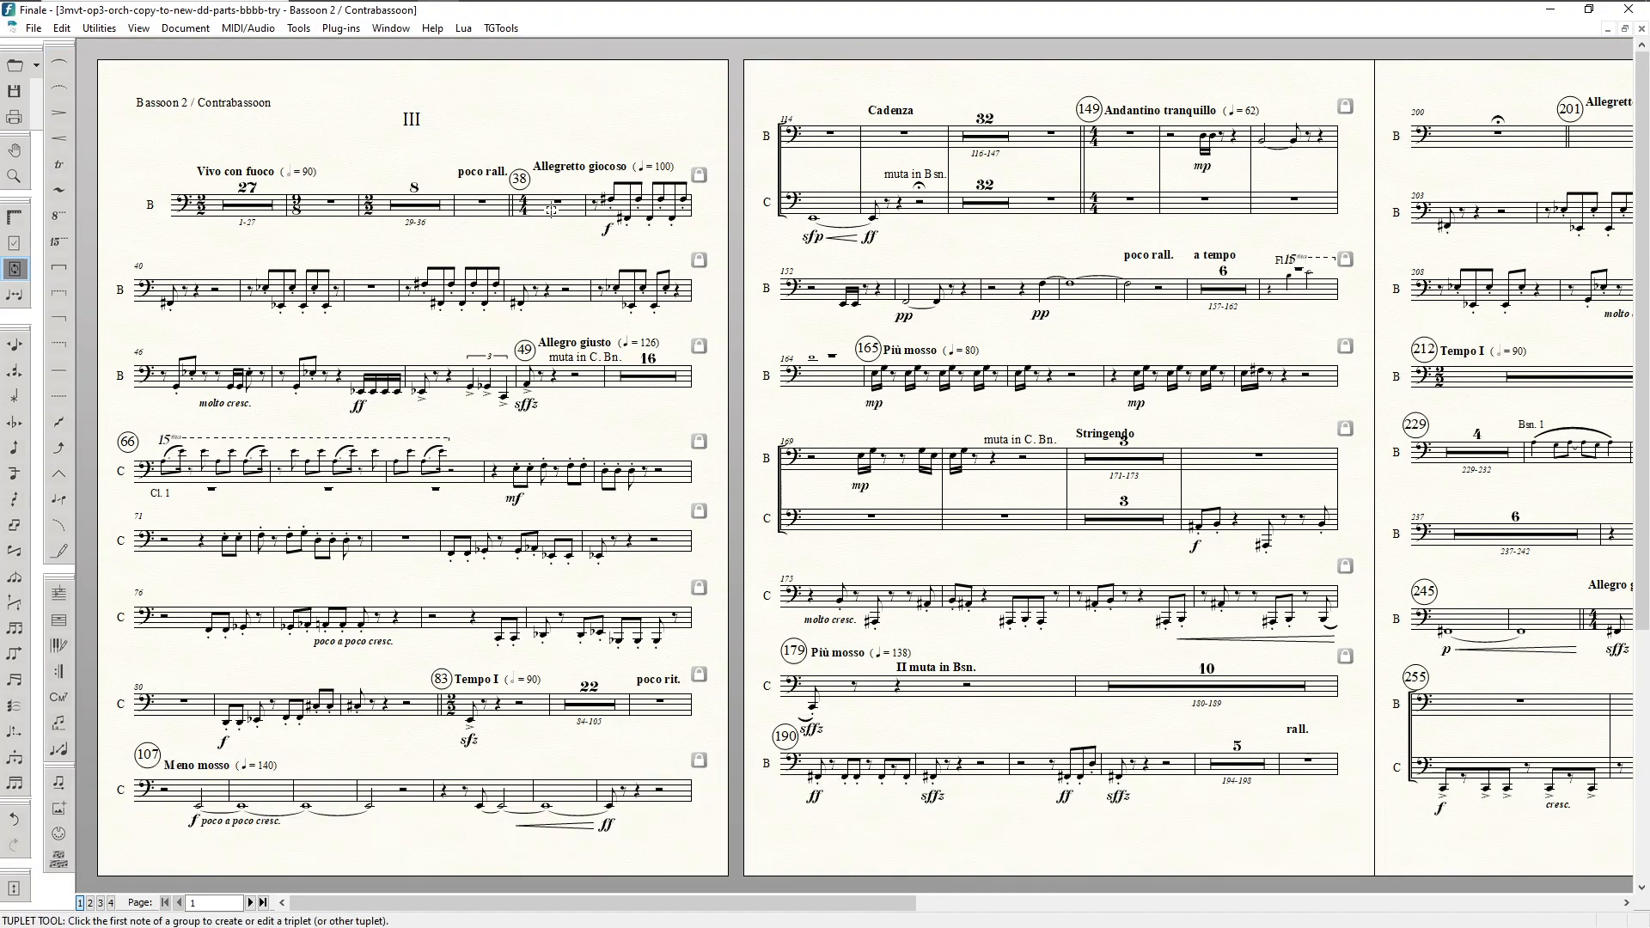
Step: Shift rehearsal mark 66 slightly right and down so it sits above the clef, next to the 15ma line
scroll(409, 339, "down", 1)
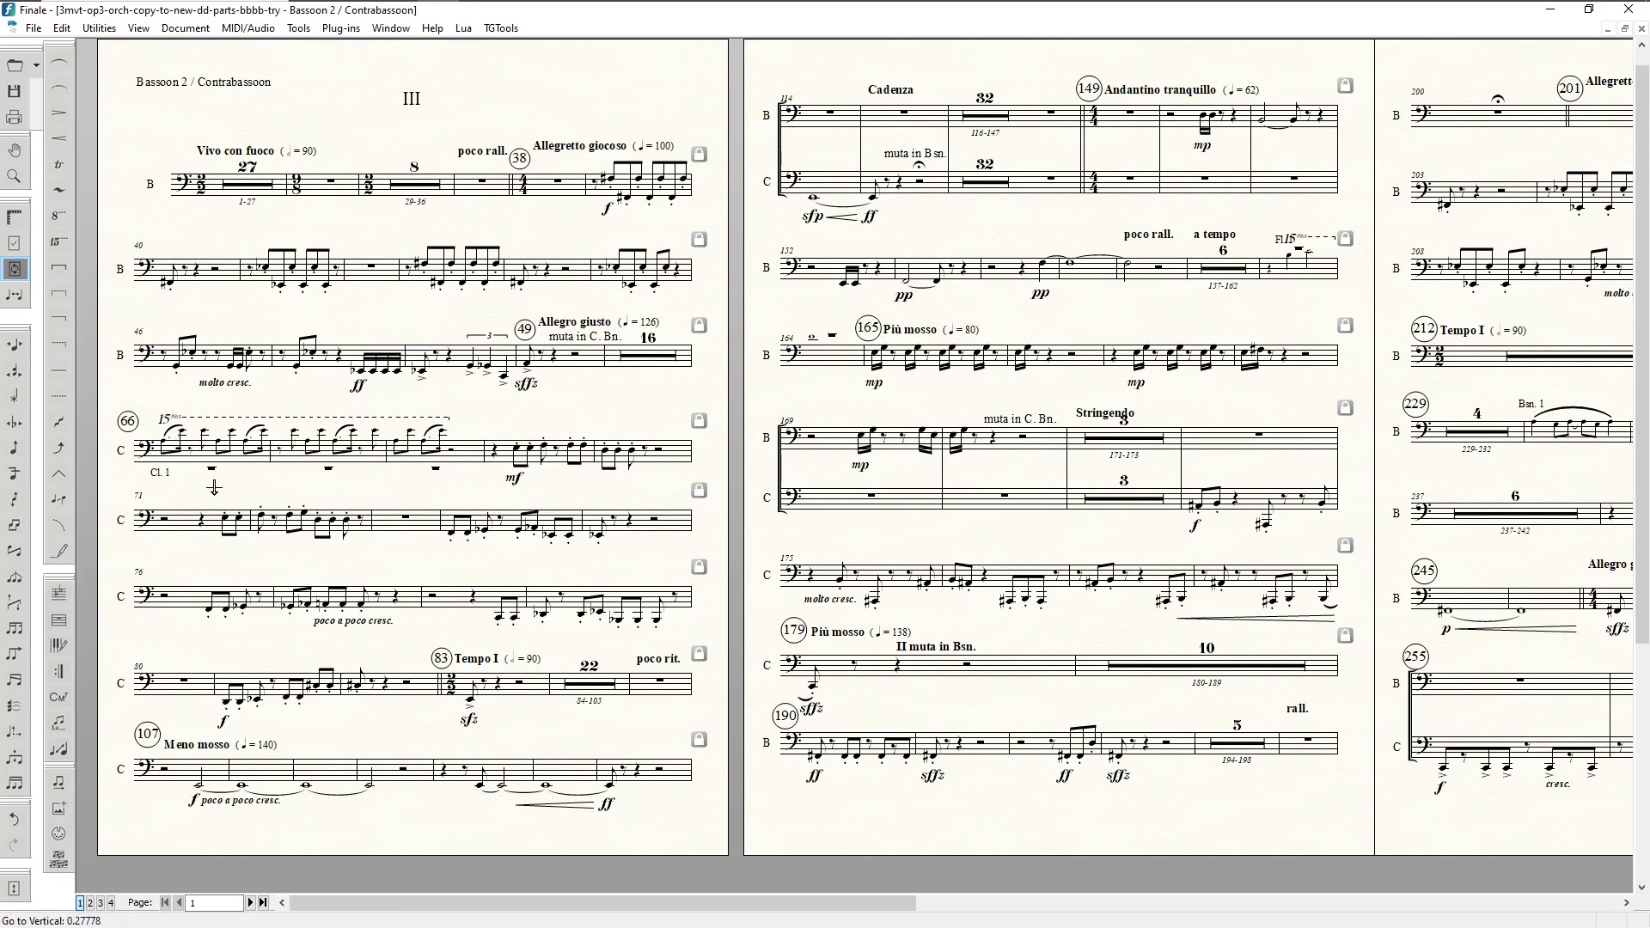
key("F8")
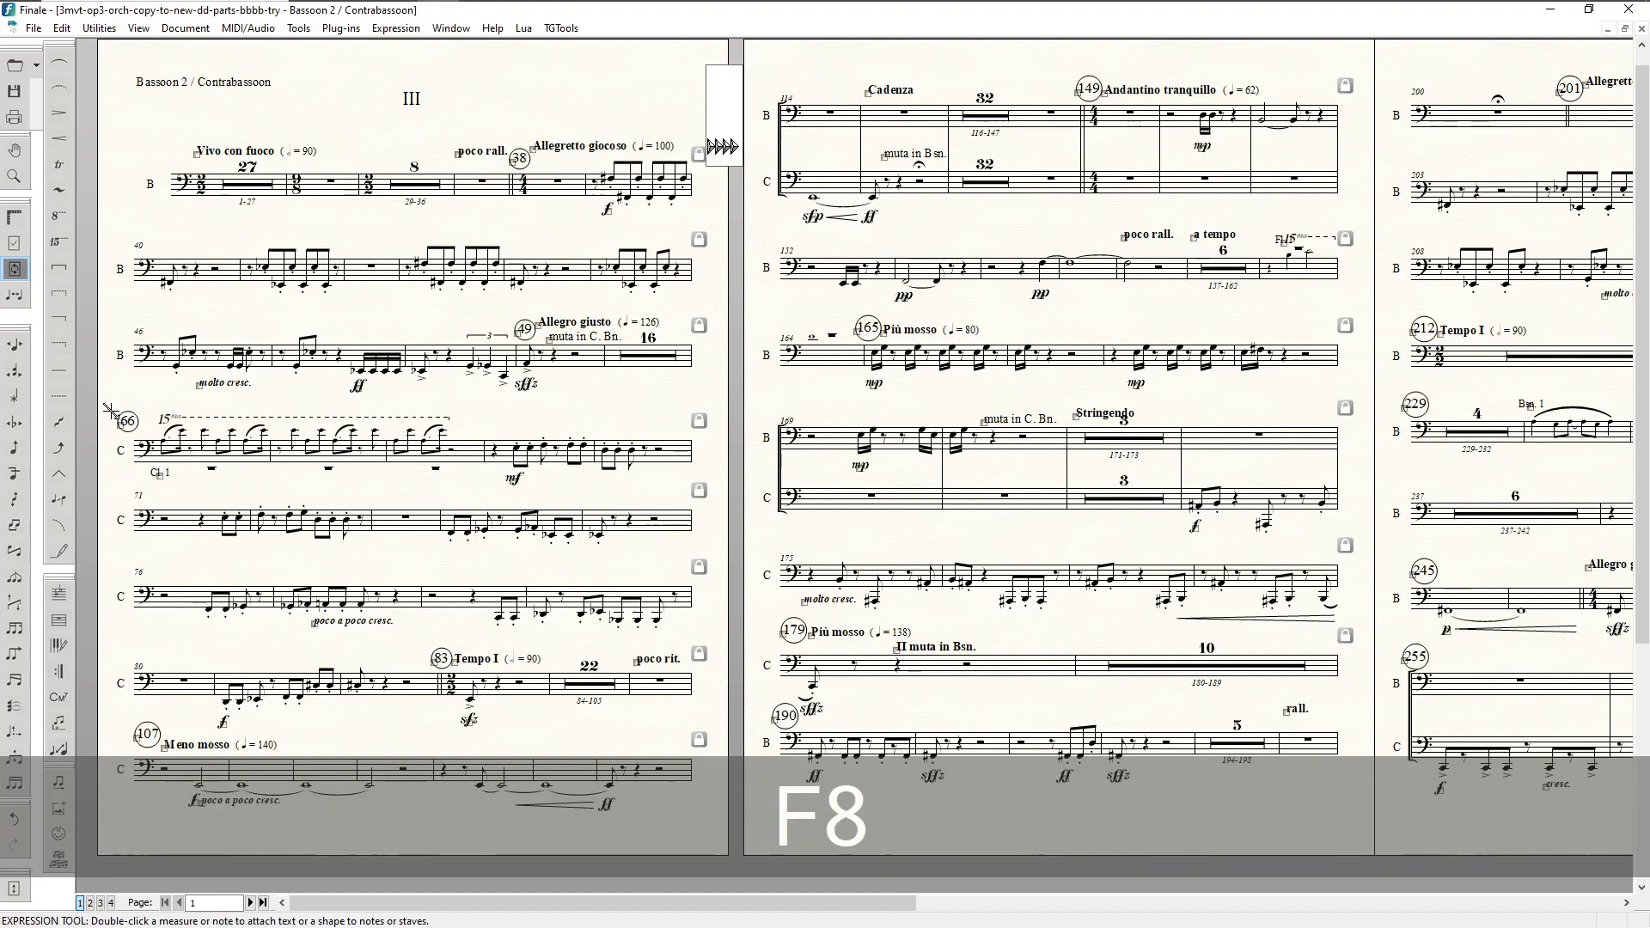
left_click_drag(121, 422, 131, 423)
key("Down")
key("Down")
key("Down")
key("Down")
key("Down")
key("Down")
key("Down")
key("Down")
key("Down")
key("Down")
key("Down")
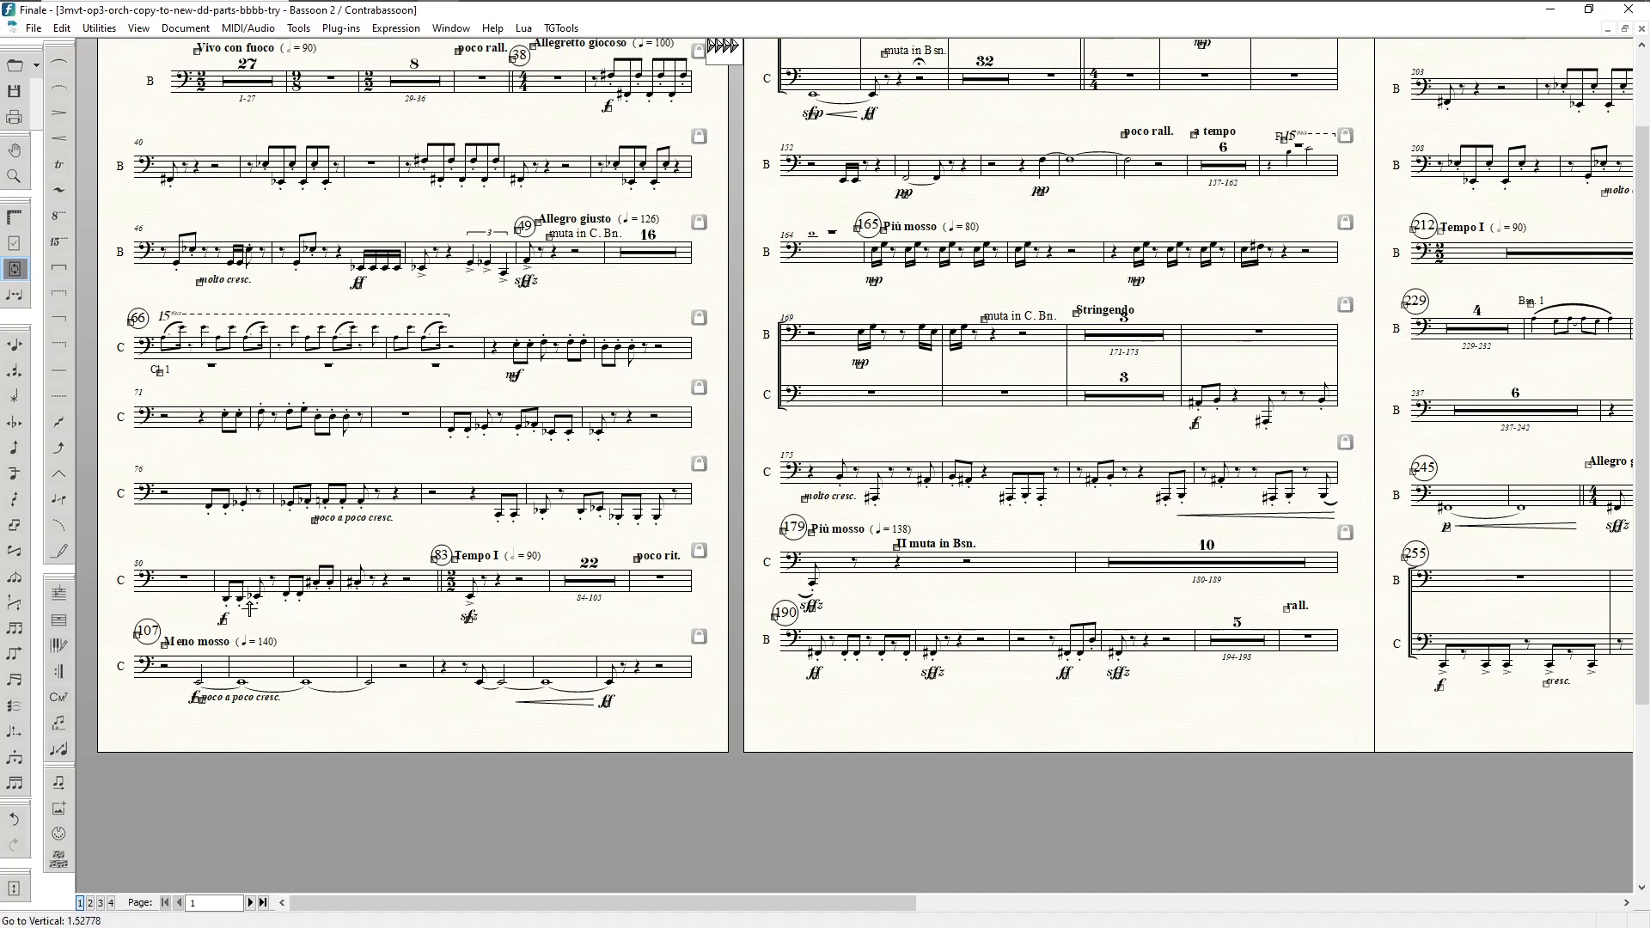
scroll(384, 543, "up", 1)
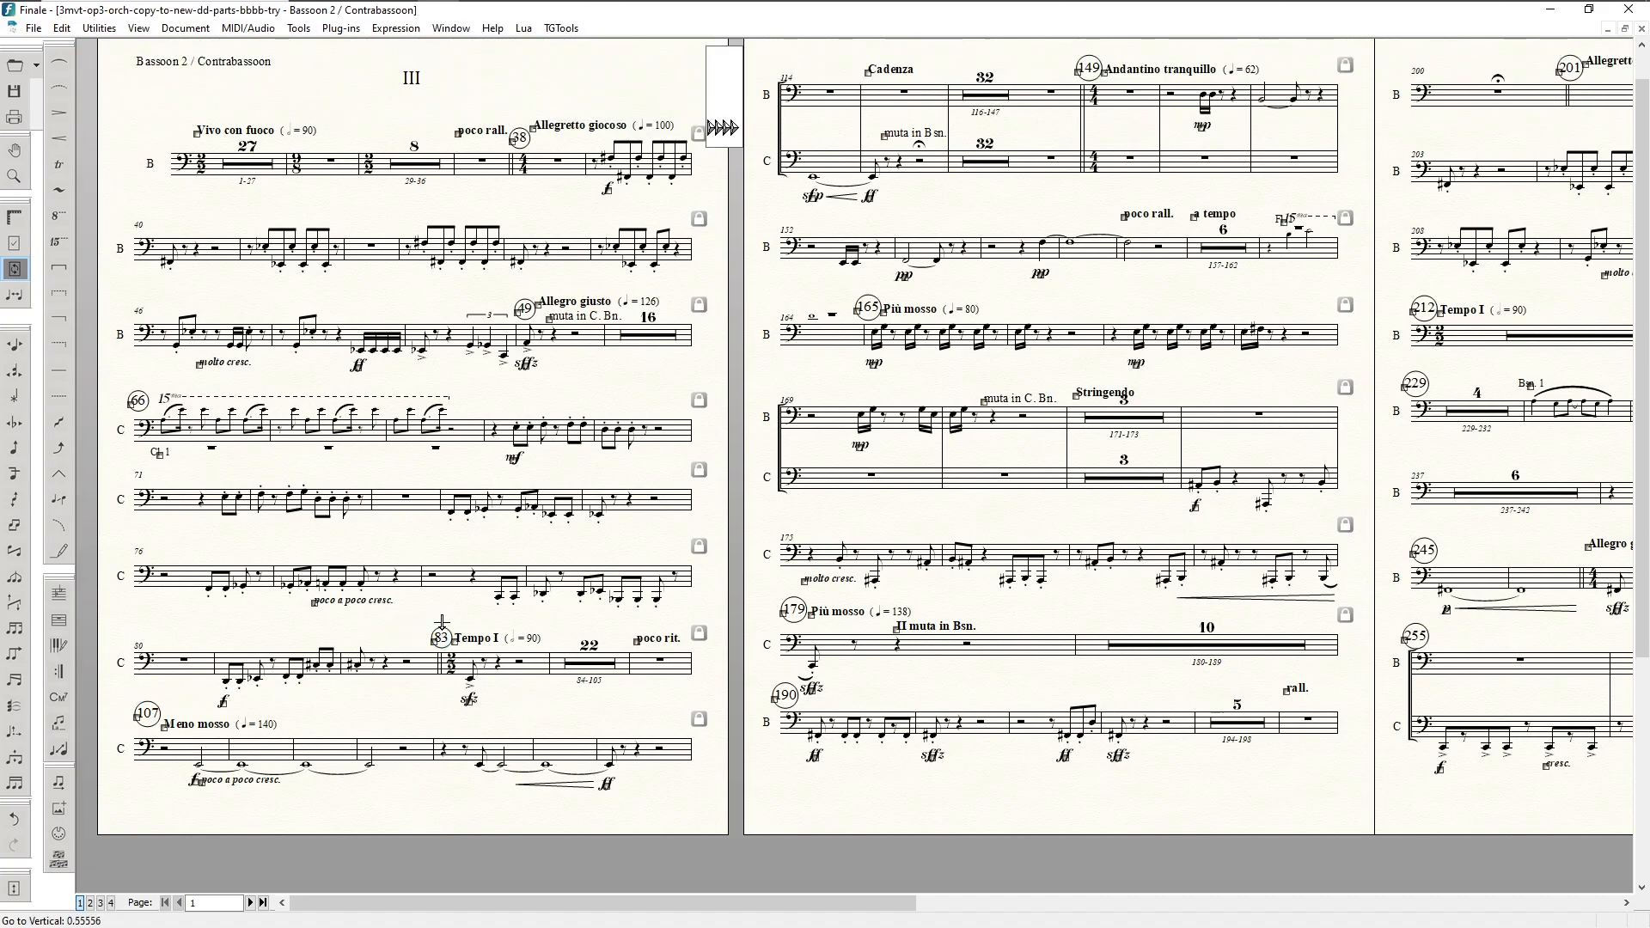
scroll(602, 615, "up", 1)
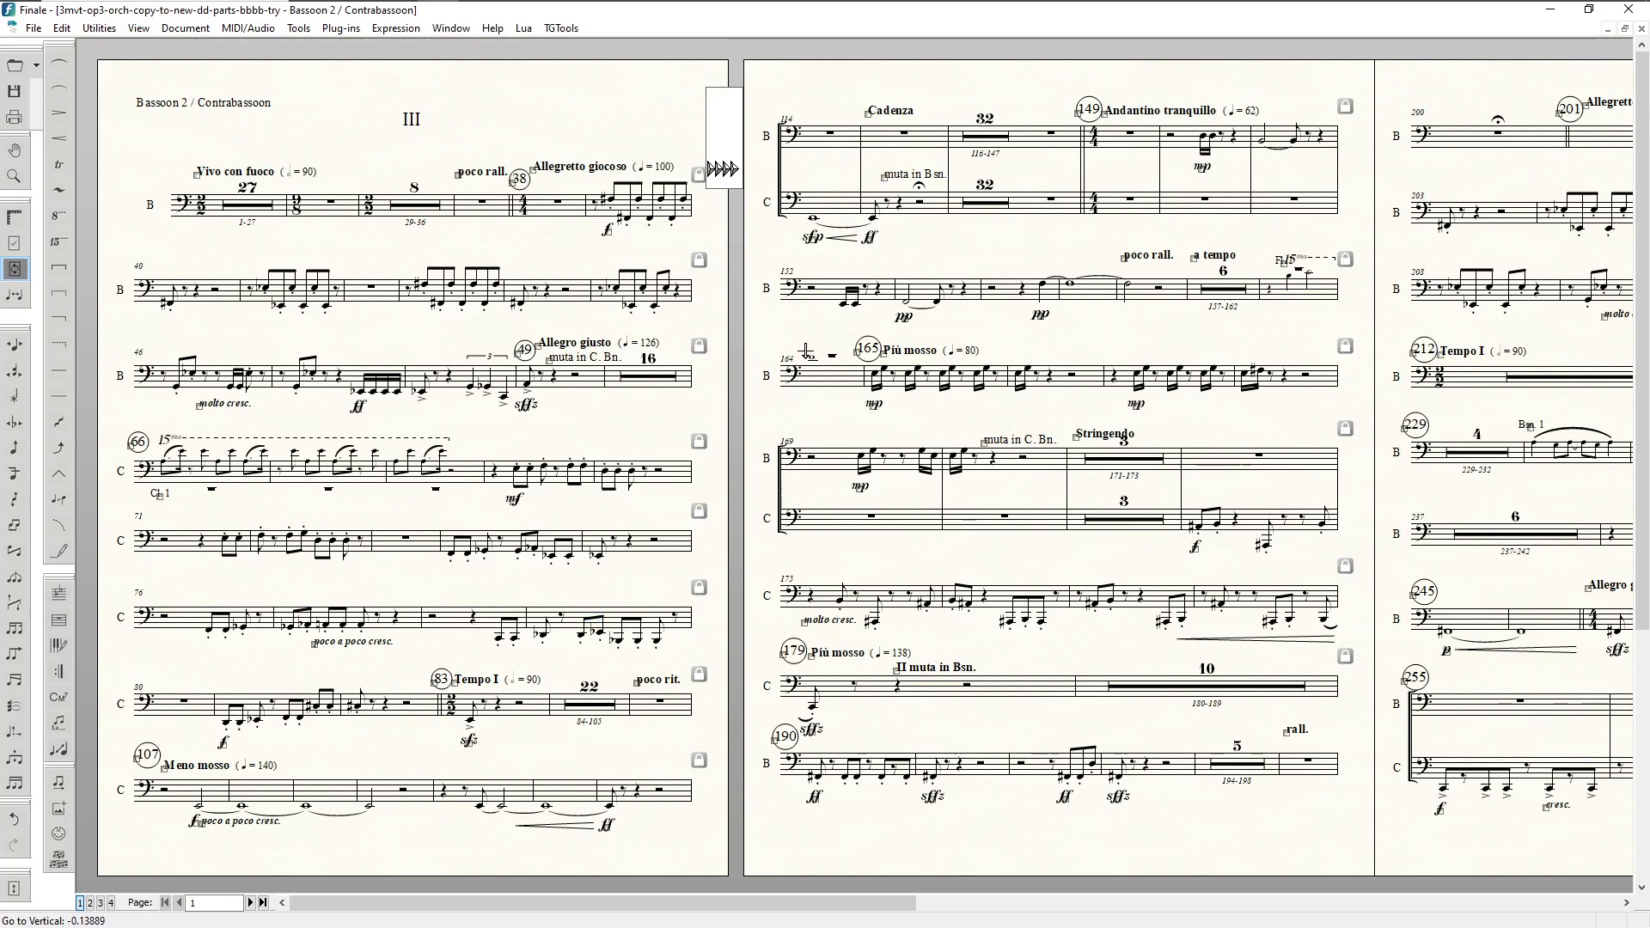
Step: On page 2, move measures 149 to 151 down to the next system so that it begins at rehearsal mark 149
key("ctrl+Next")
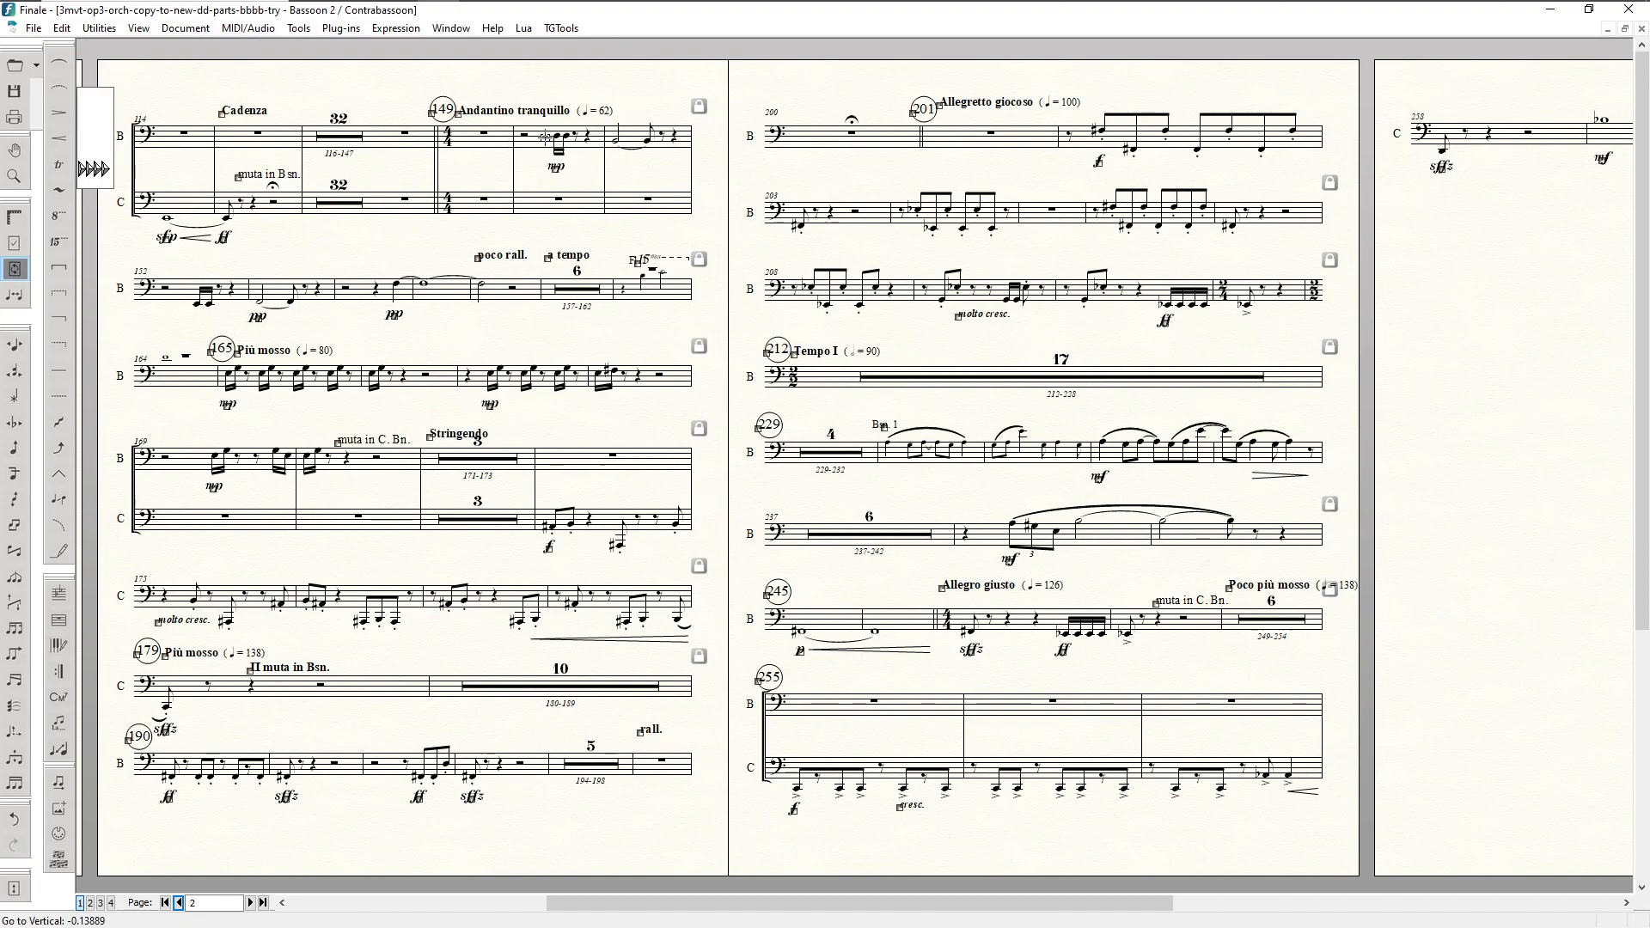
key("F2")
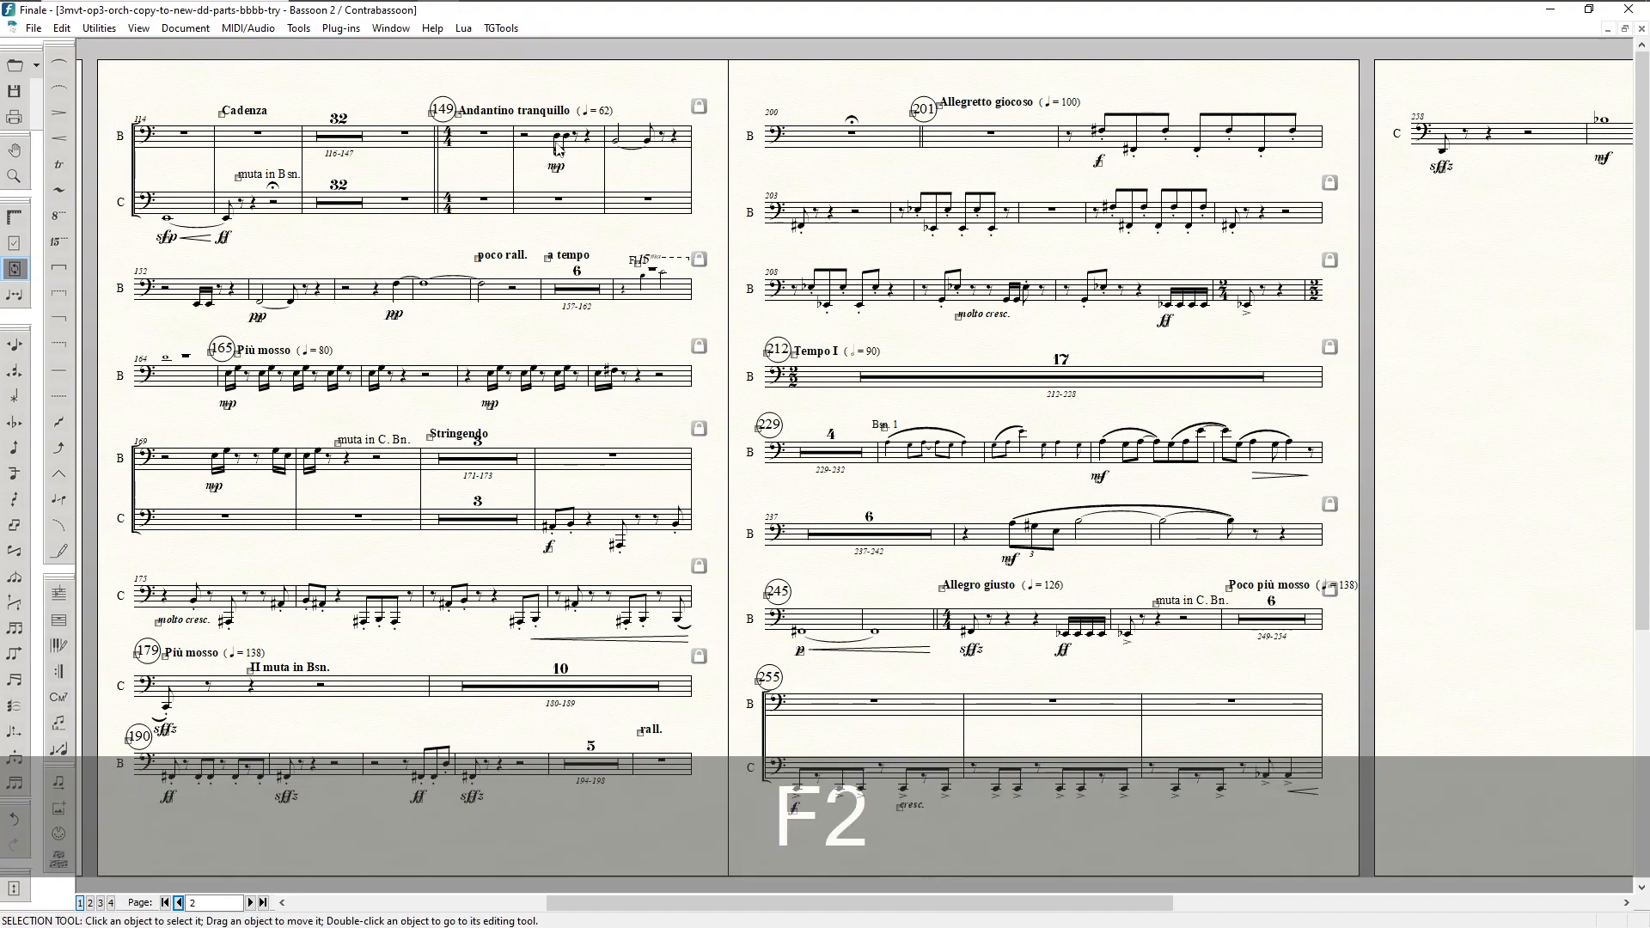
left_click(555, 145)
key("Down")
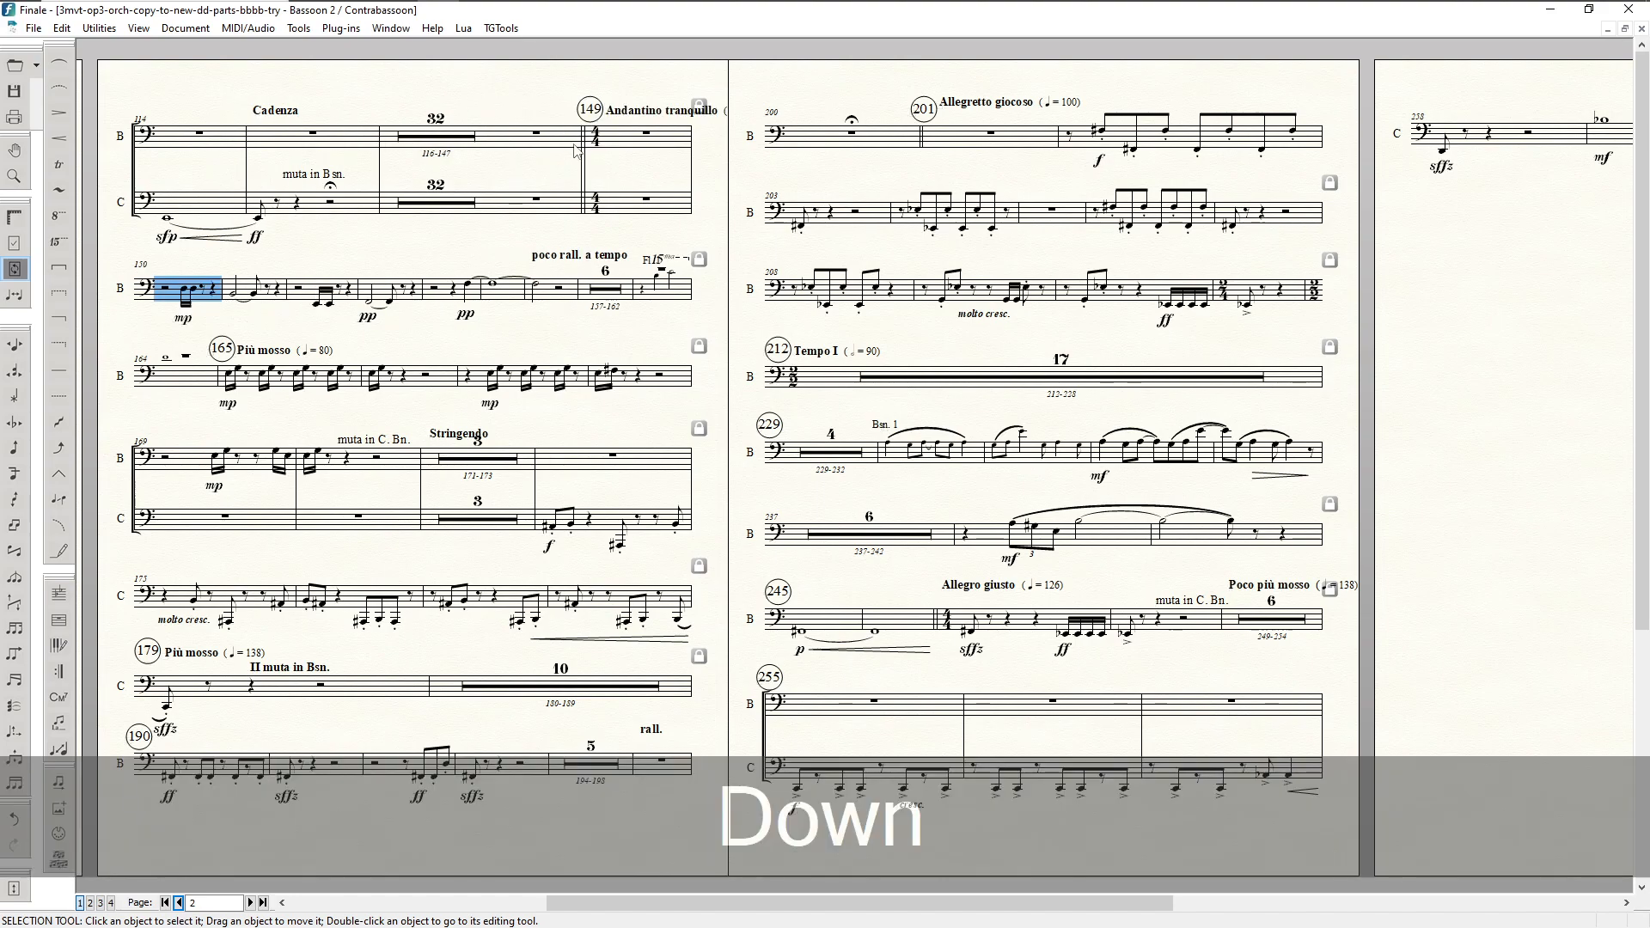
left_click(624, 138)
key("Down")
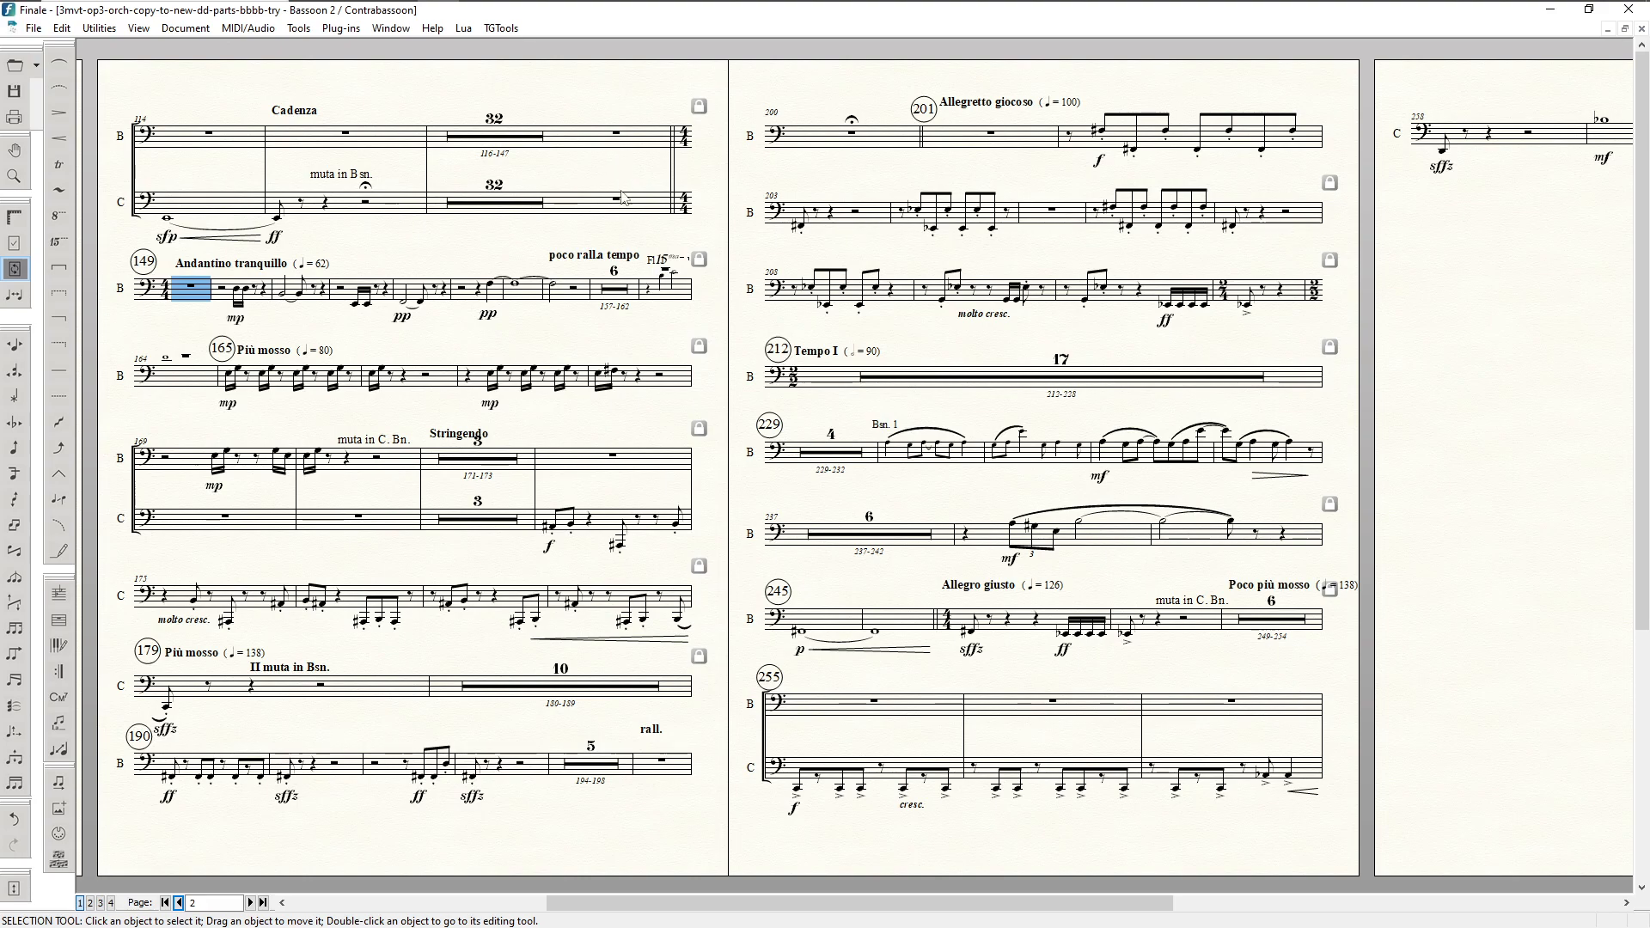
Step: Combine measures 116–148 into a single multimeasure rest
left_click(477, 215)
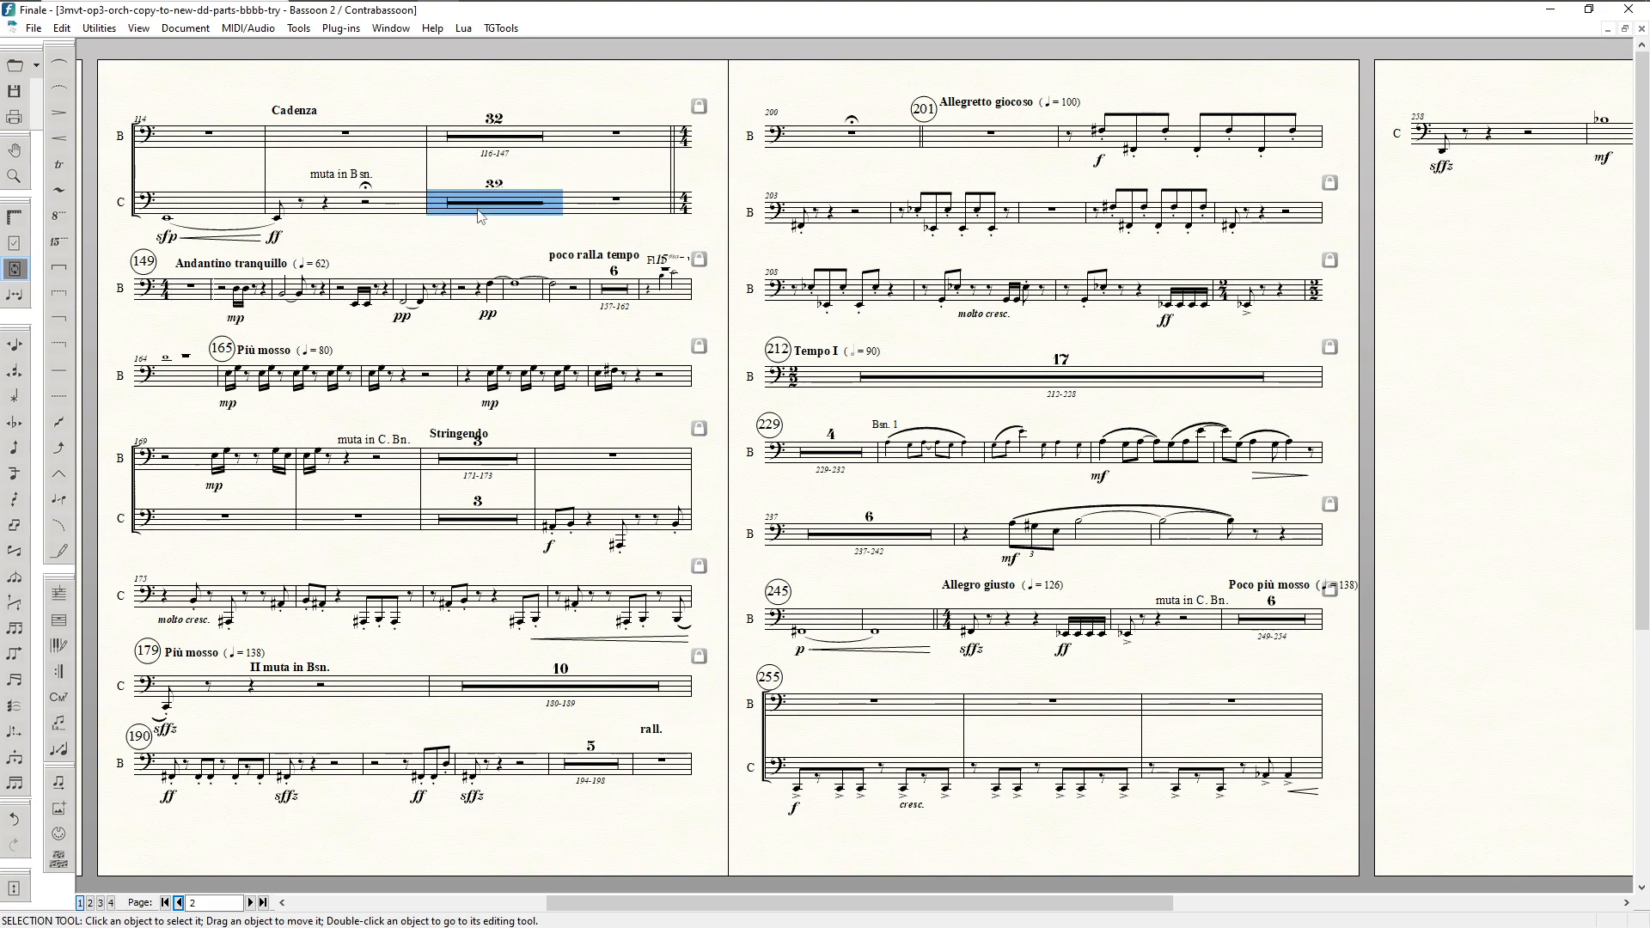
left_click(623, 214, "shift")
right_click(623, 213)
mouse_move(750, 258)
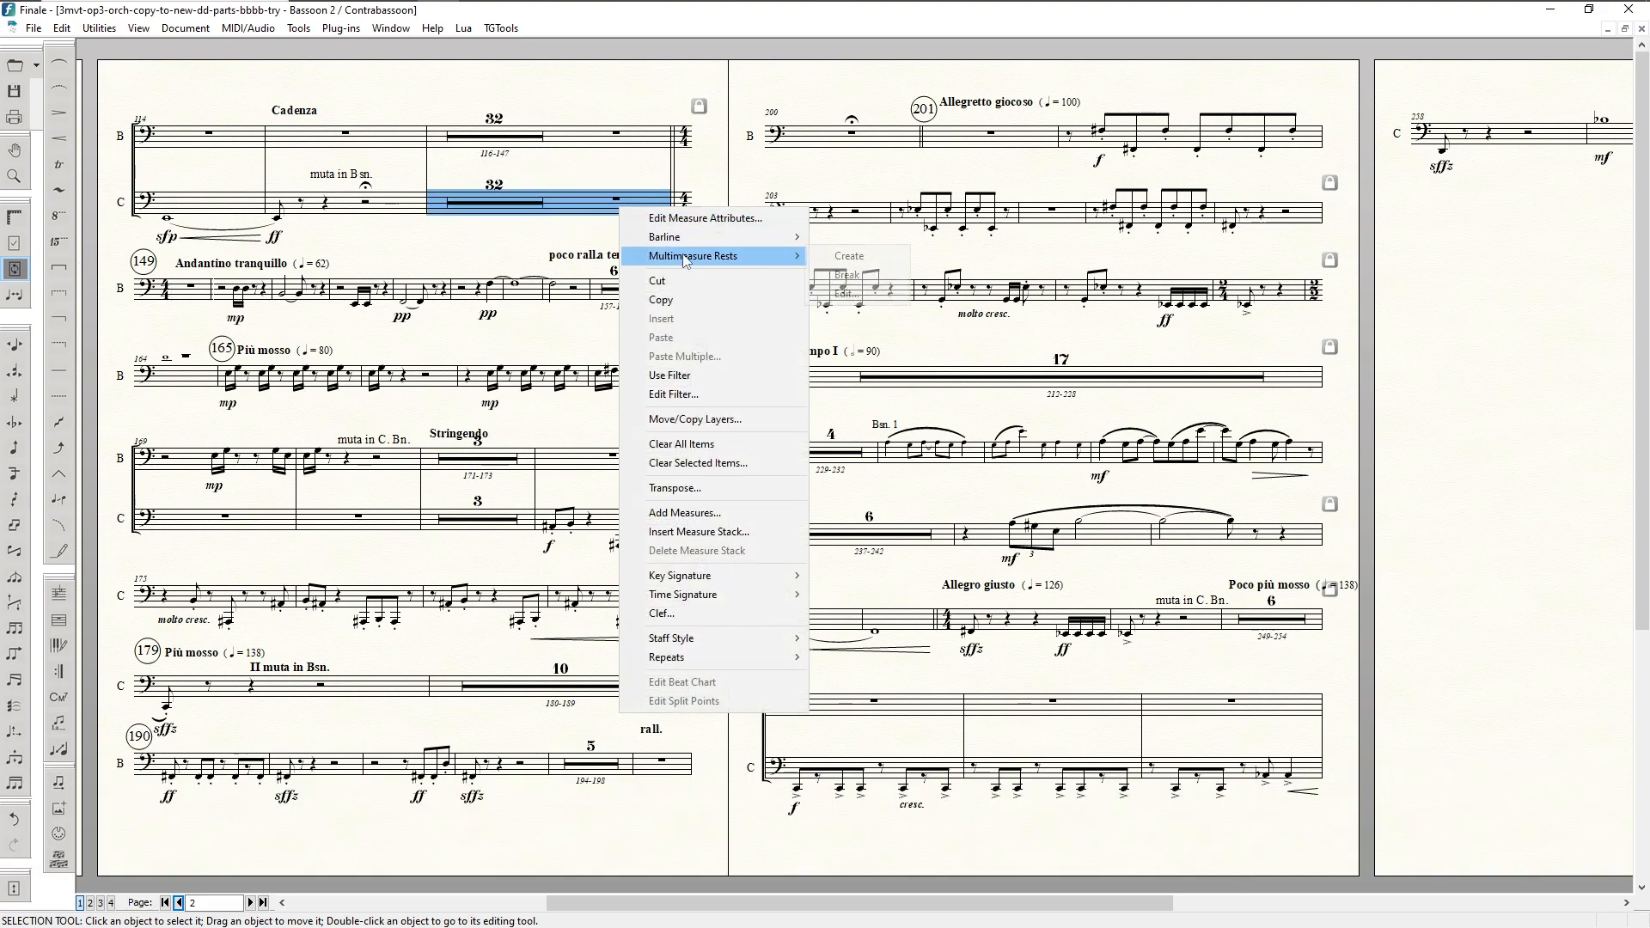
left_click(851, 275)
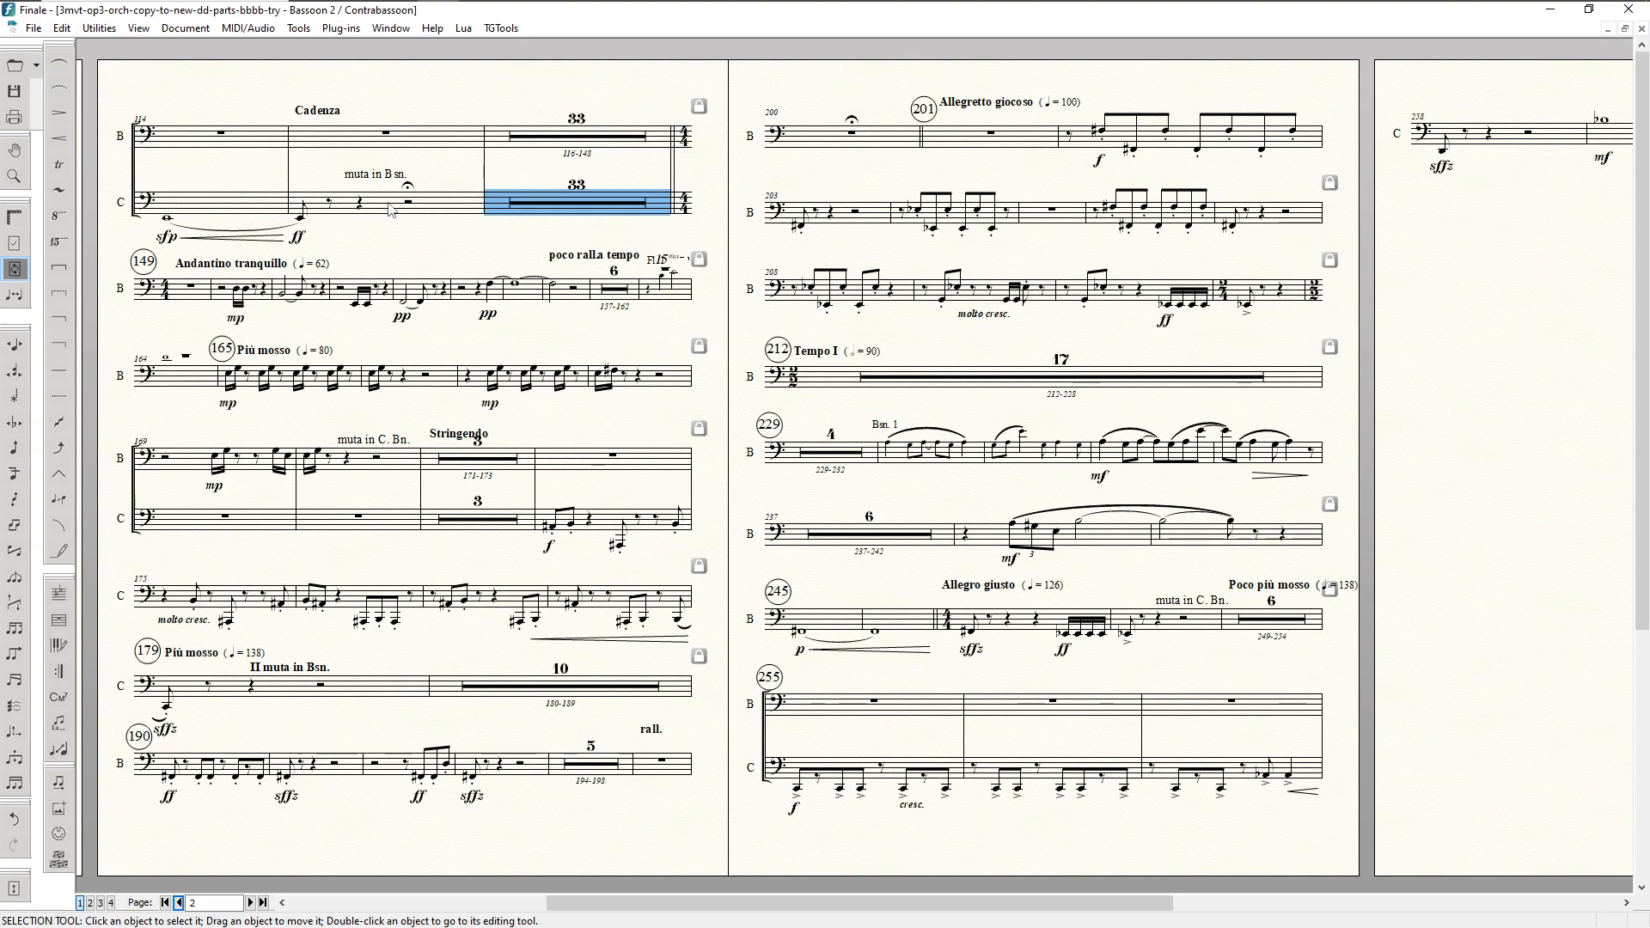
Step: Narrow measures 114 and 115 in page 2's first system by shifting their closing barlines slightly left
left_click_drag(671, 902, 518, 891)
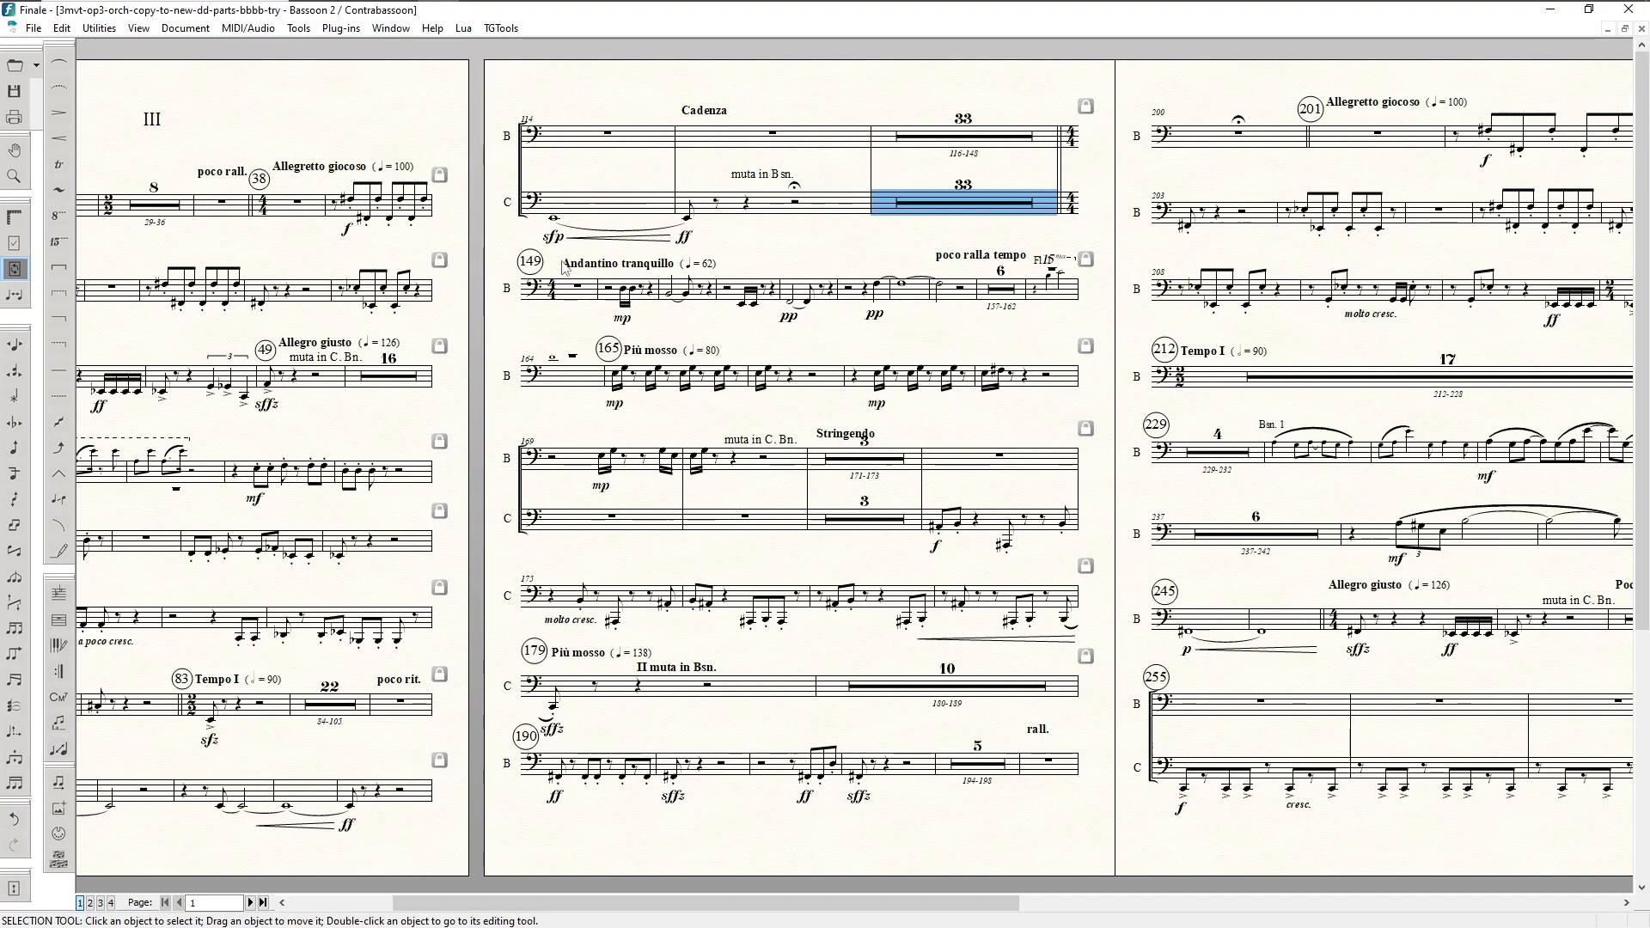
left_click(59, 620)
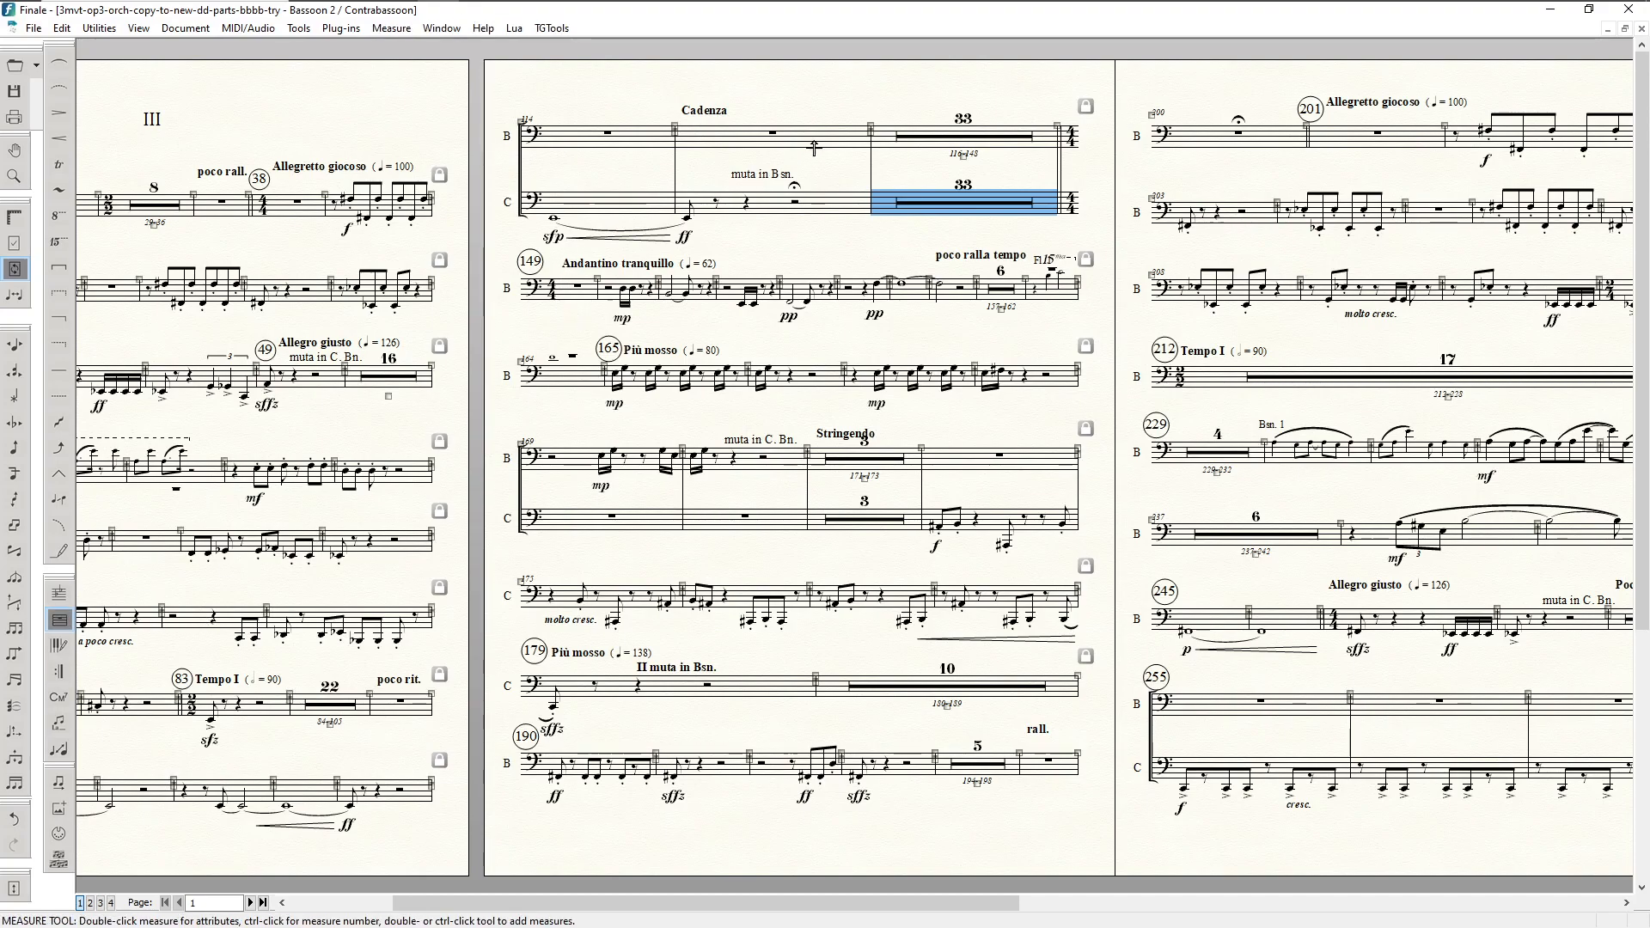
left_click_drag(868, 123, 824, 127)
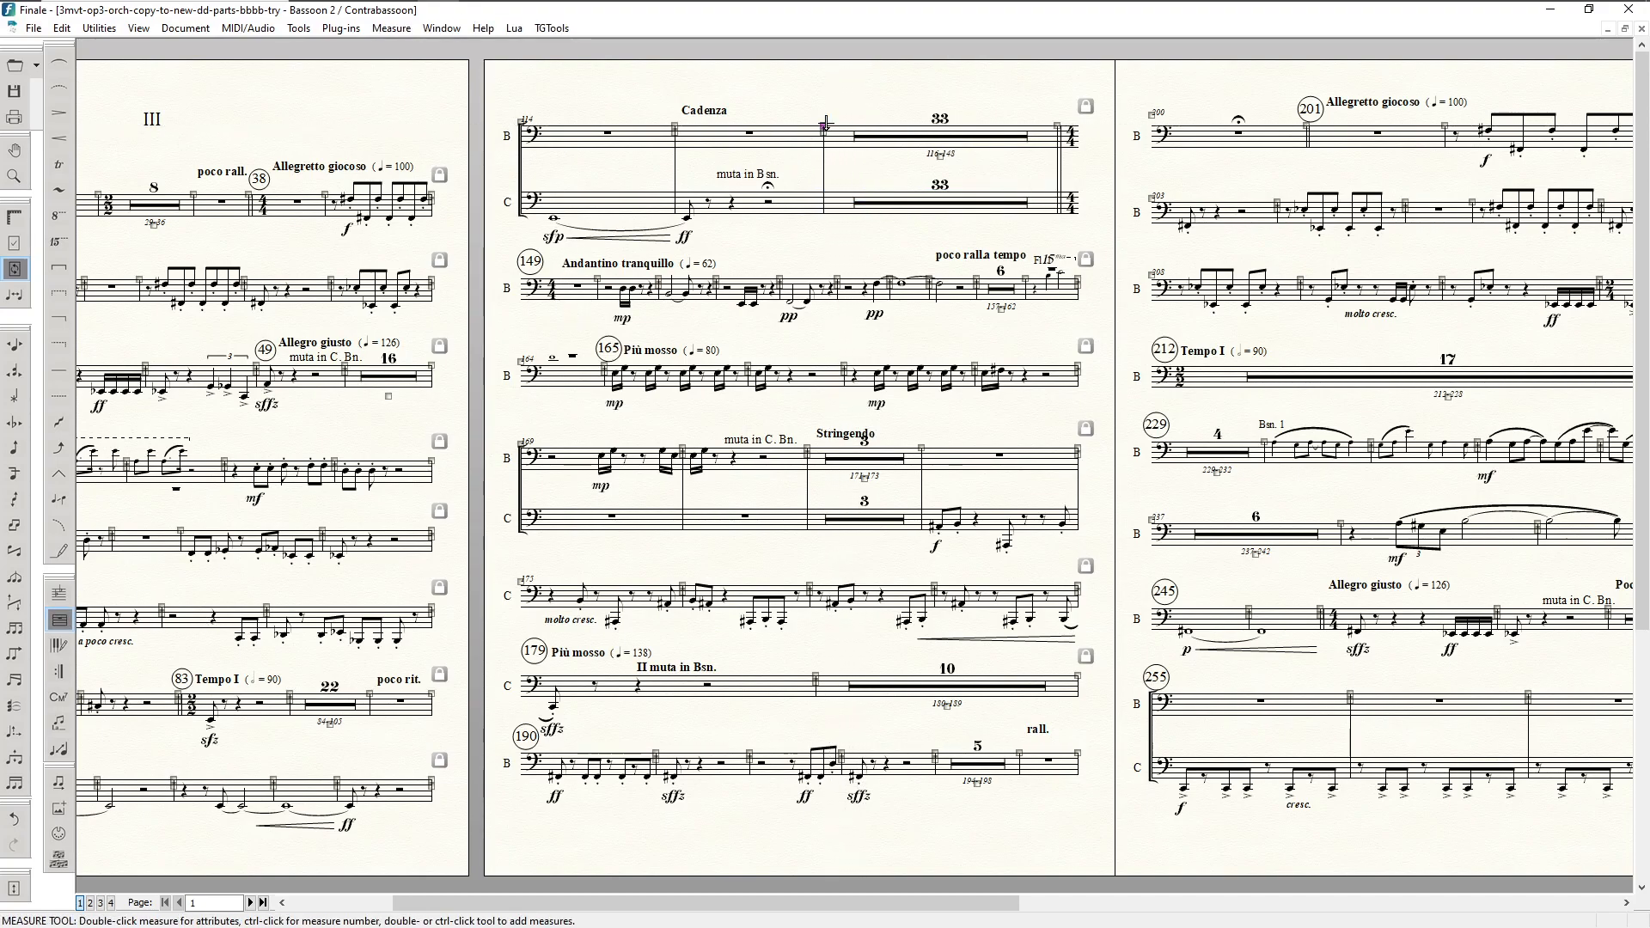
left_click_drag(674, 123, 662, 125)
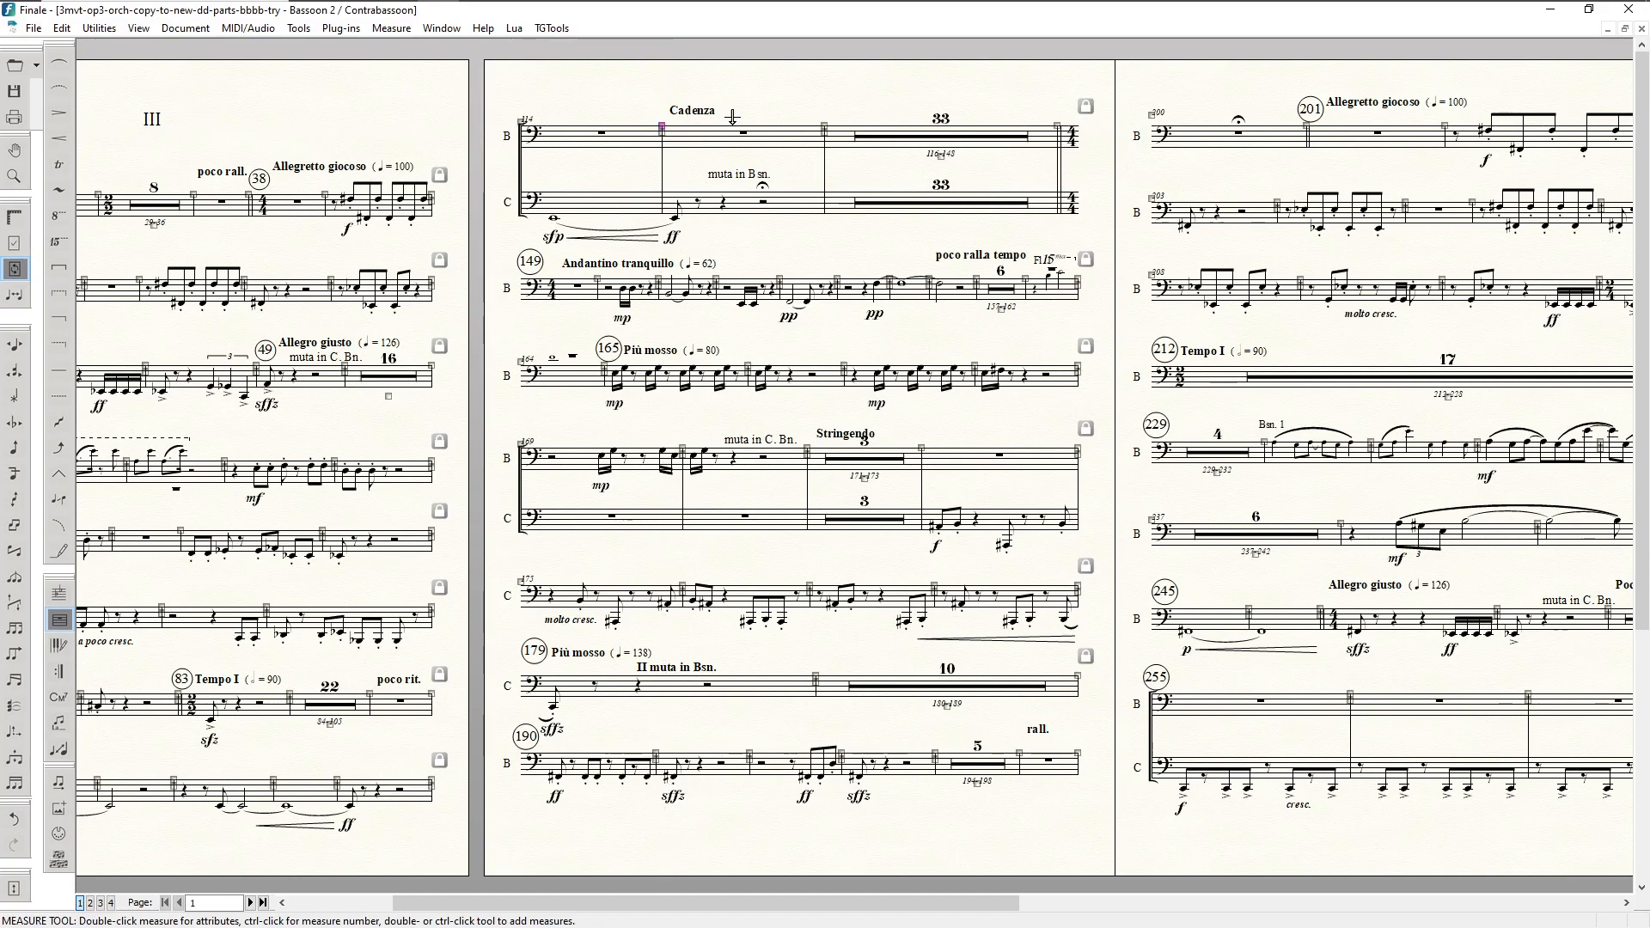
mouse_move(824, 127)
left_mouse_down()
mouse_move(798, 126)
mouse_move(812, 125)
left_mouse_up()
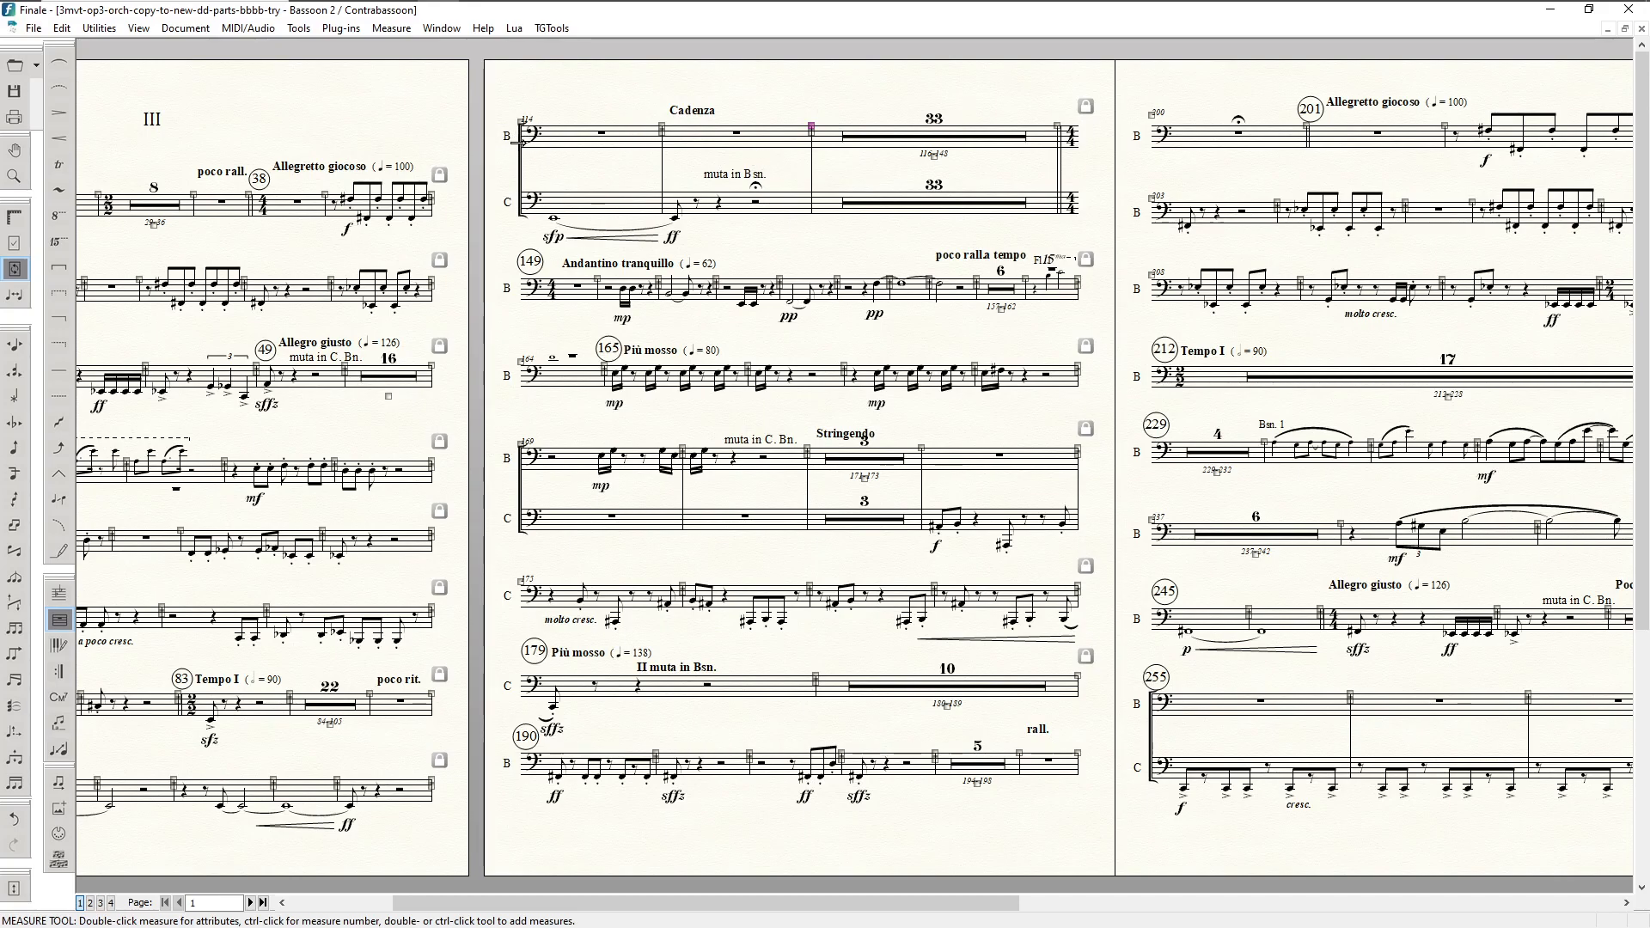
Step: Hide the empty Bassoon staff in the Cadenza system so that only the Contrabassoon staff shows
key("F4")
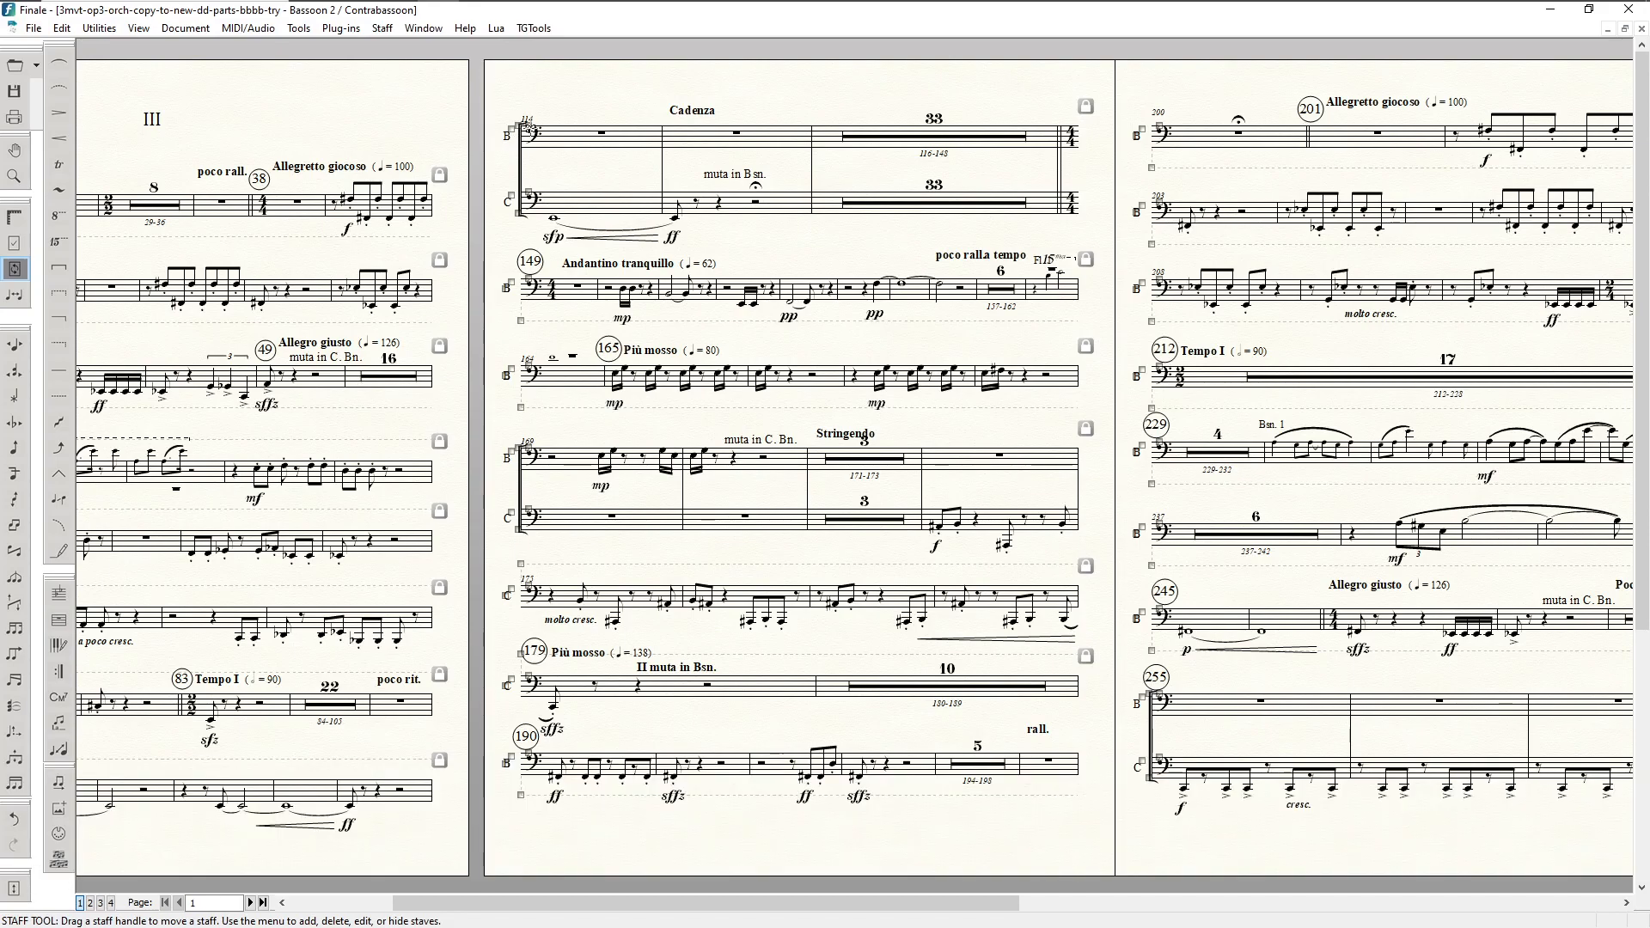
right_click(529, 128)
left_click(593, 241)
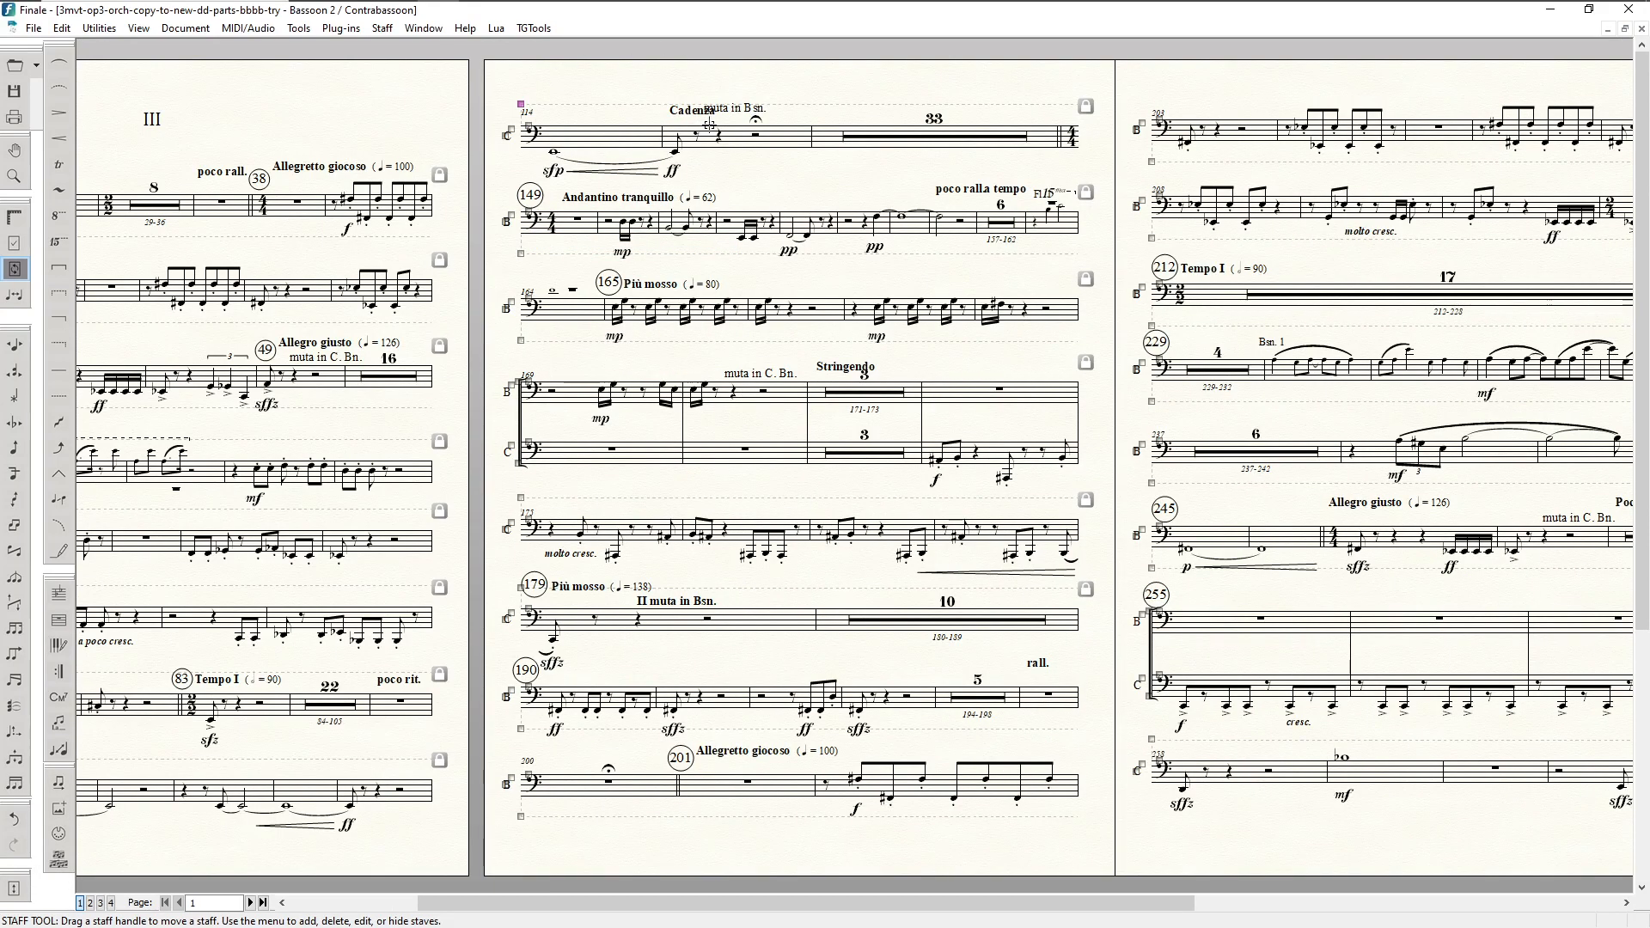
Step: Move the "muta in Bsn." expression in the Cadenza system right, clear of the Cadenza marking and the fermata
key("F8")
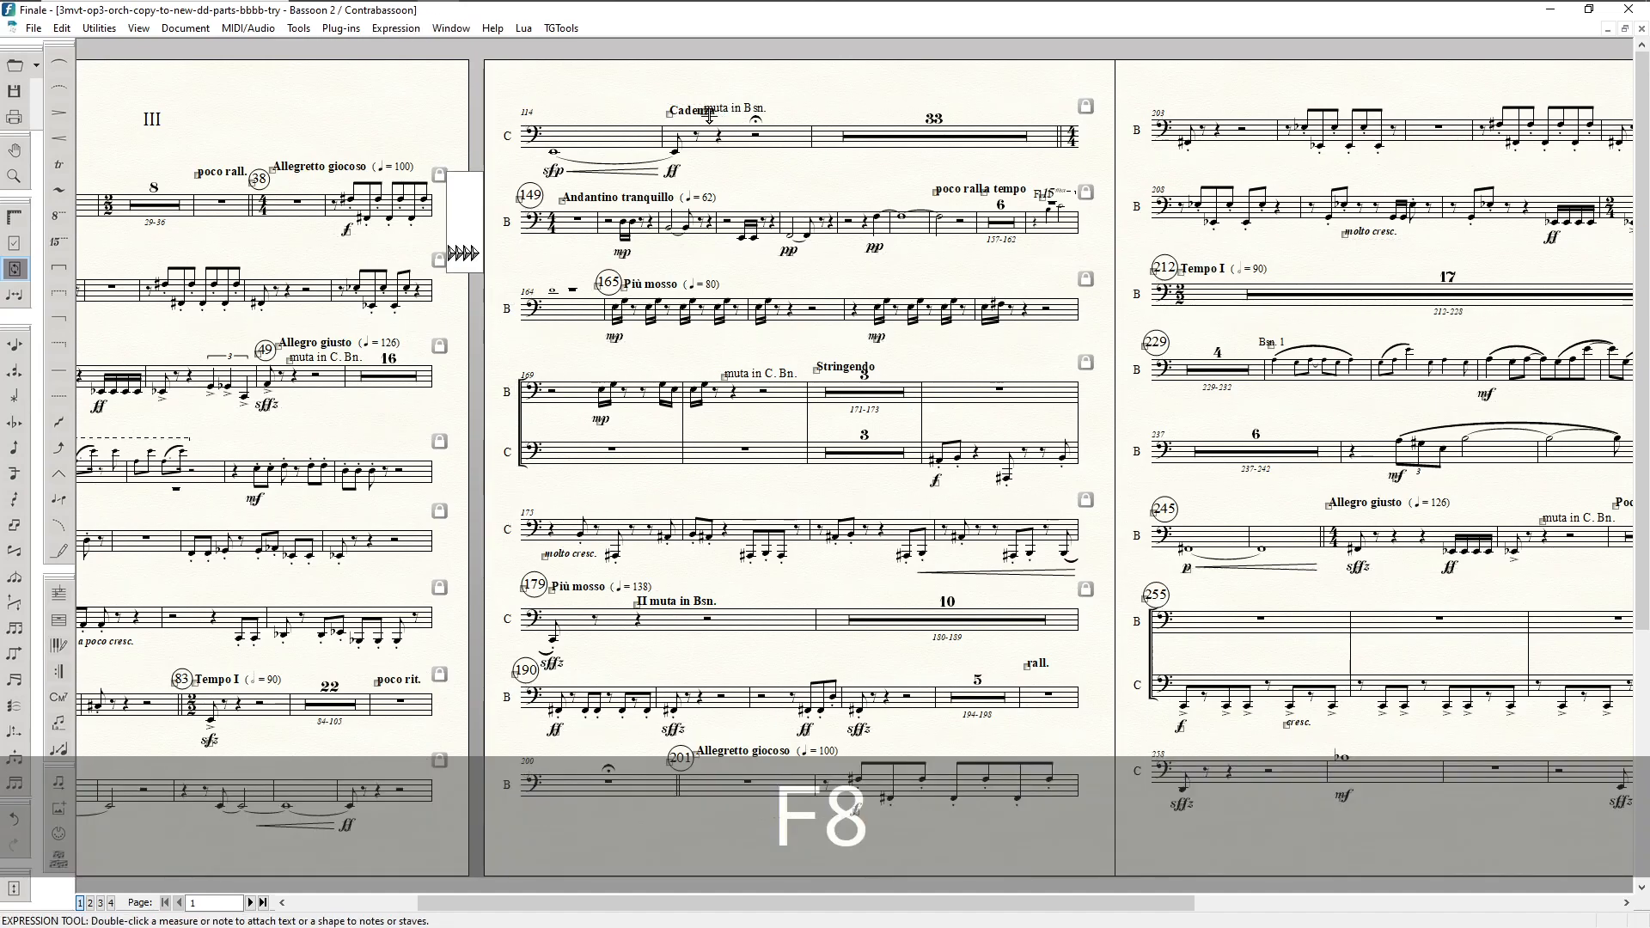
left_click_drag(725, 110, 802, 110)
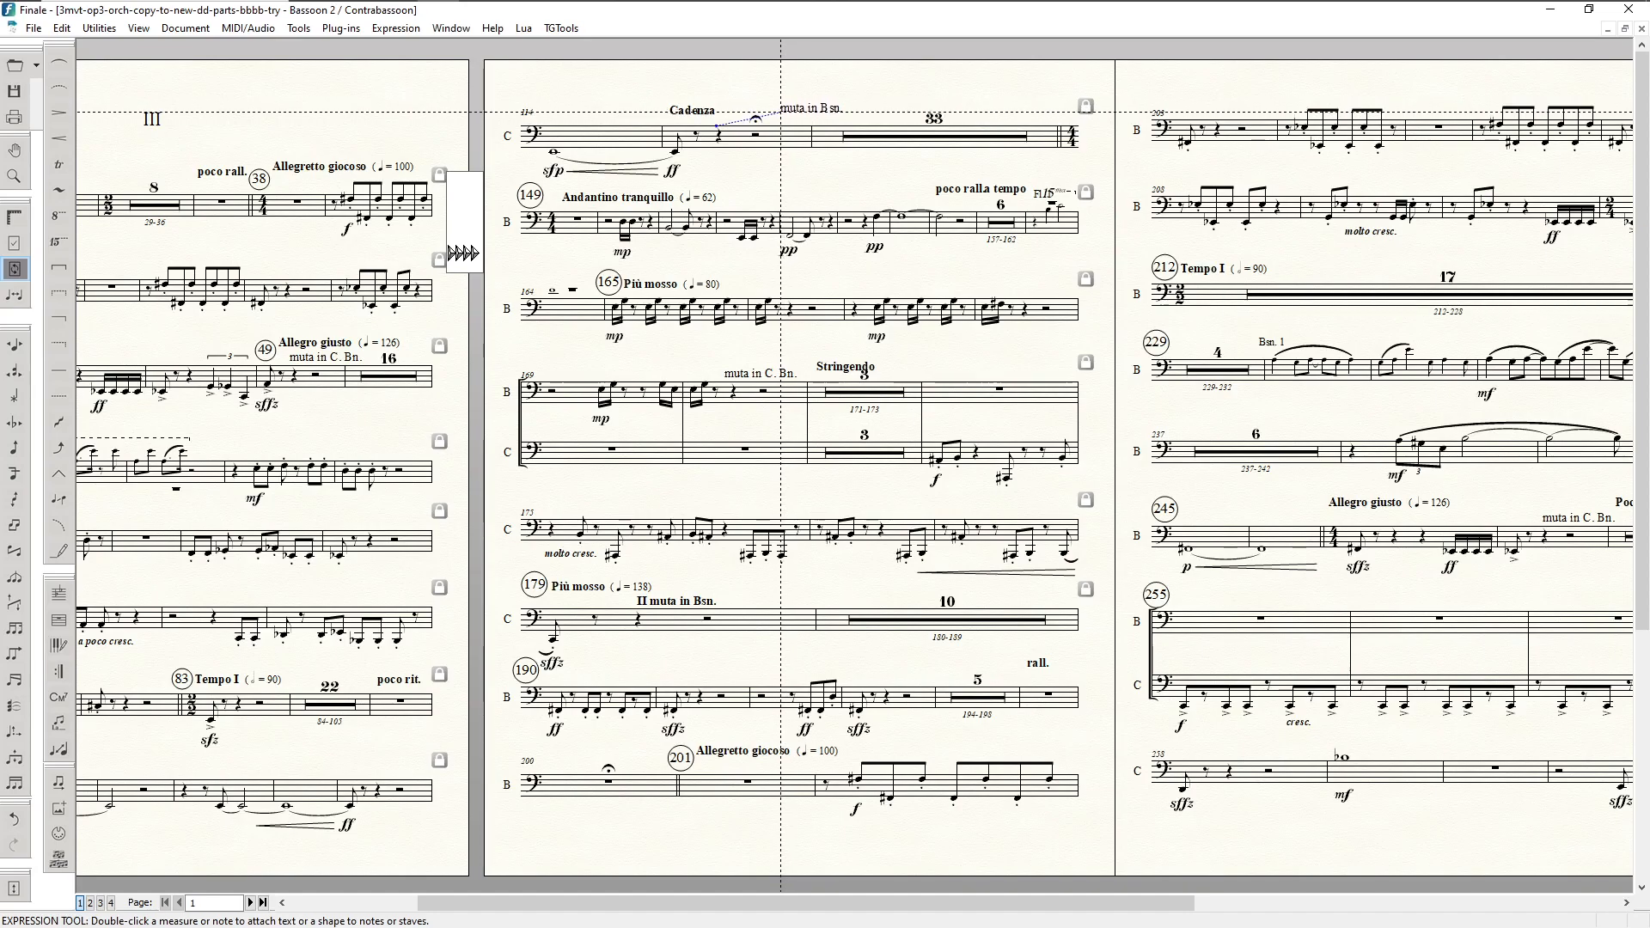
left_click_drag(802, 110, 802, 110)
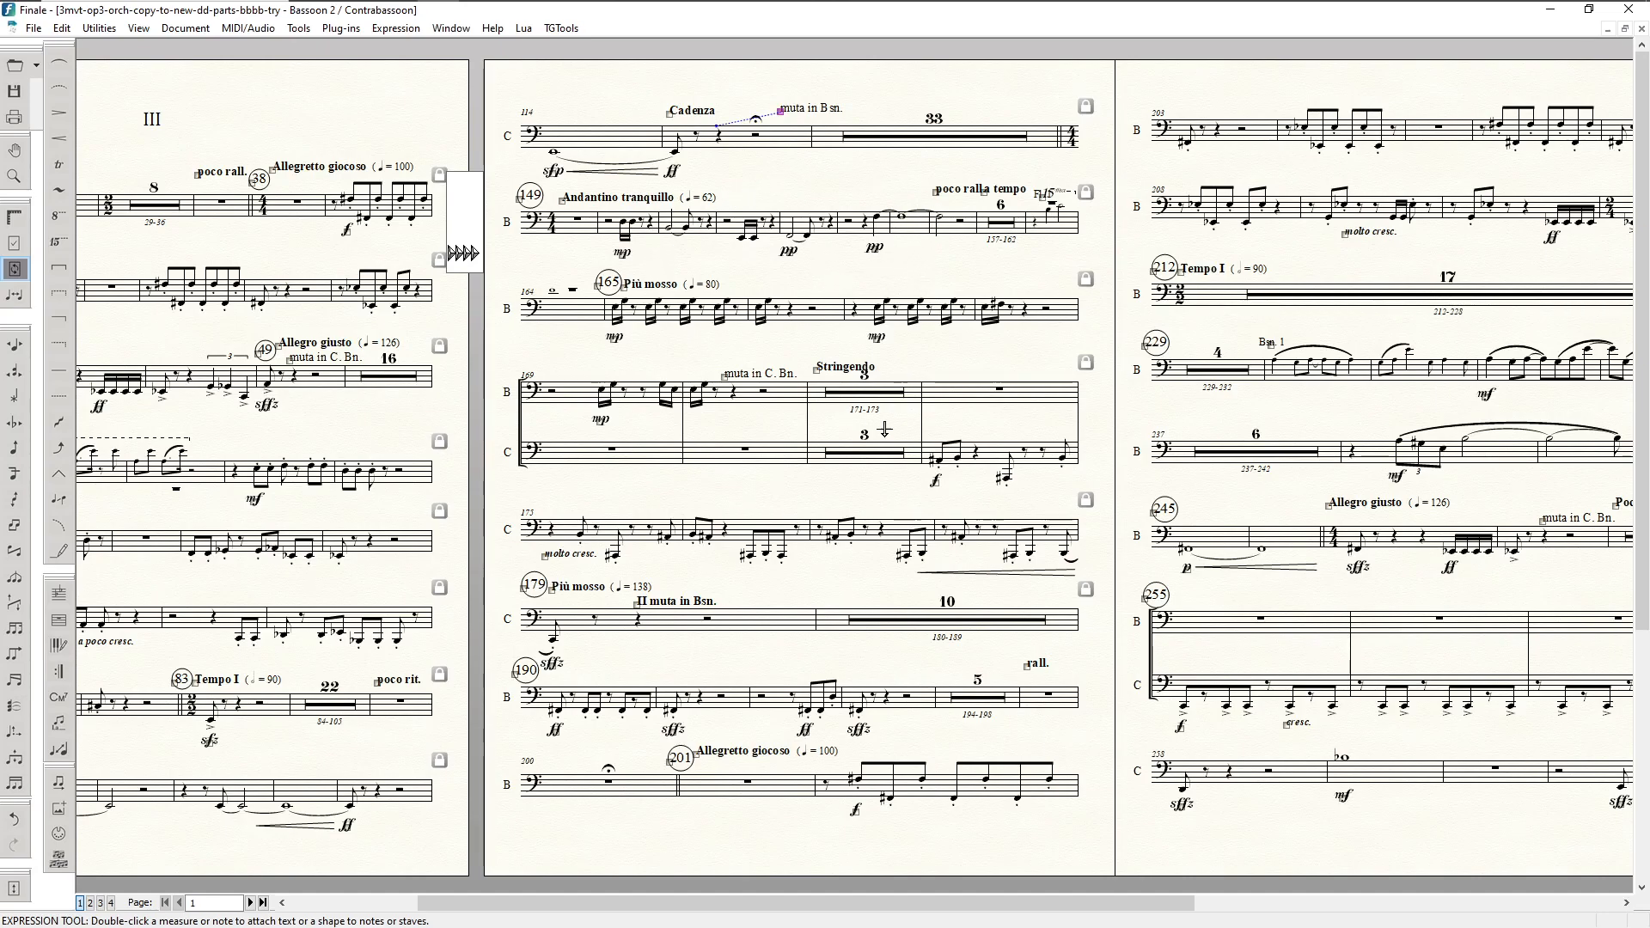
Step: Unlock all systems from measure 149 to the end of the movement so their measures reflow
key("shift")
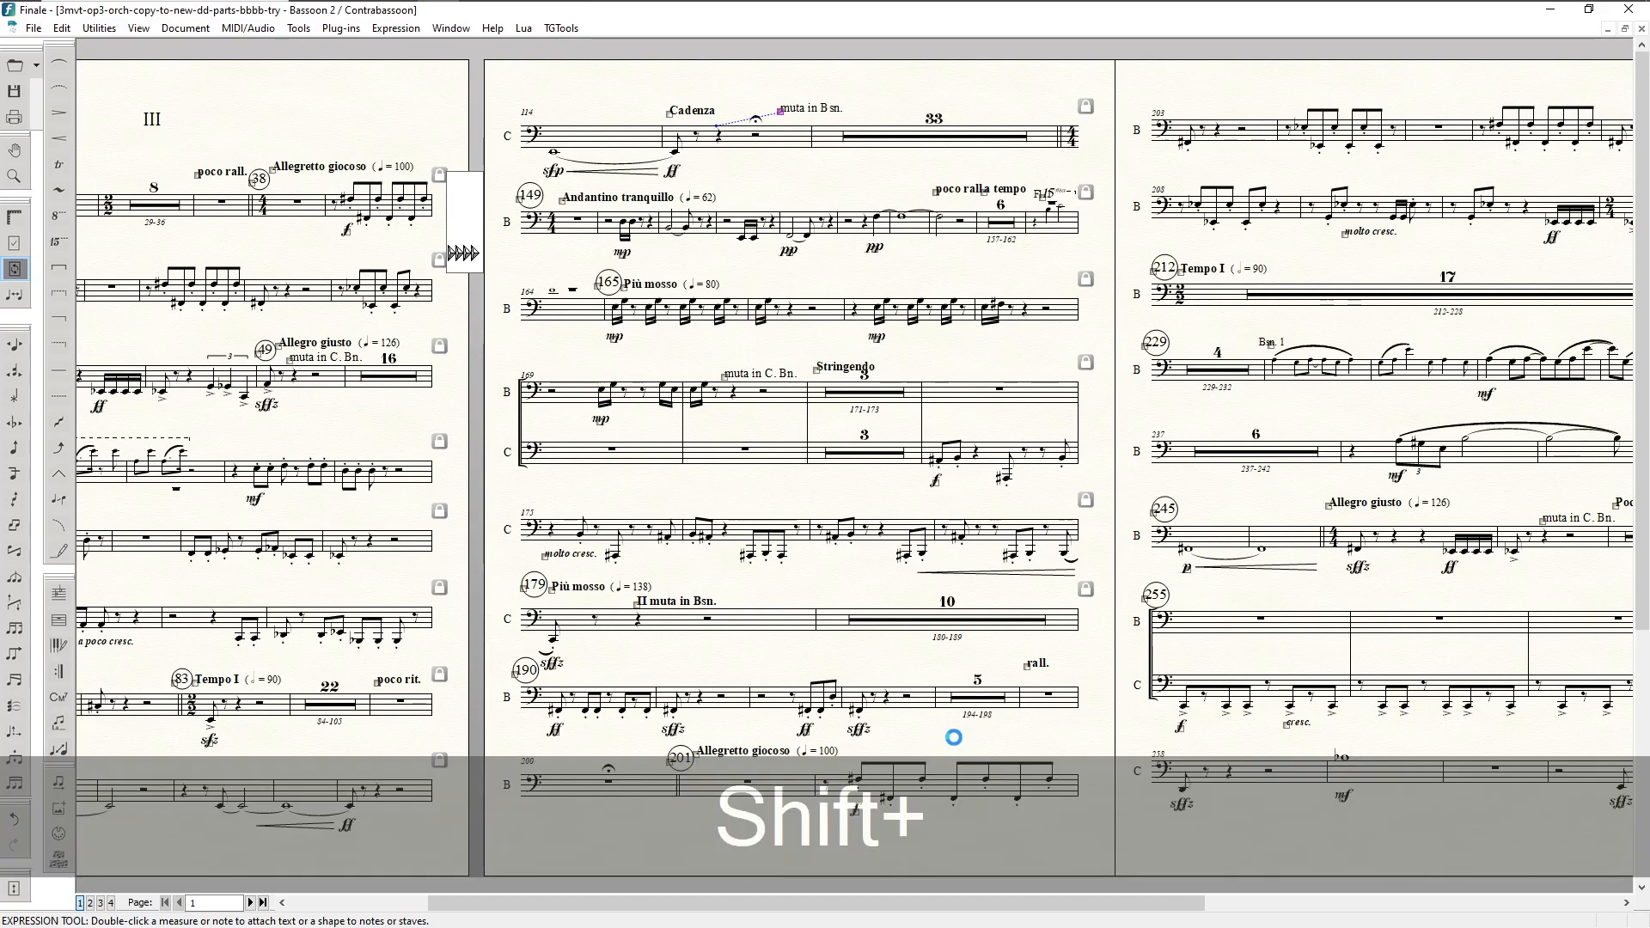
scroll(954, 739, "right", 4)
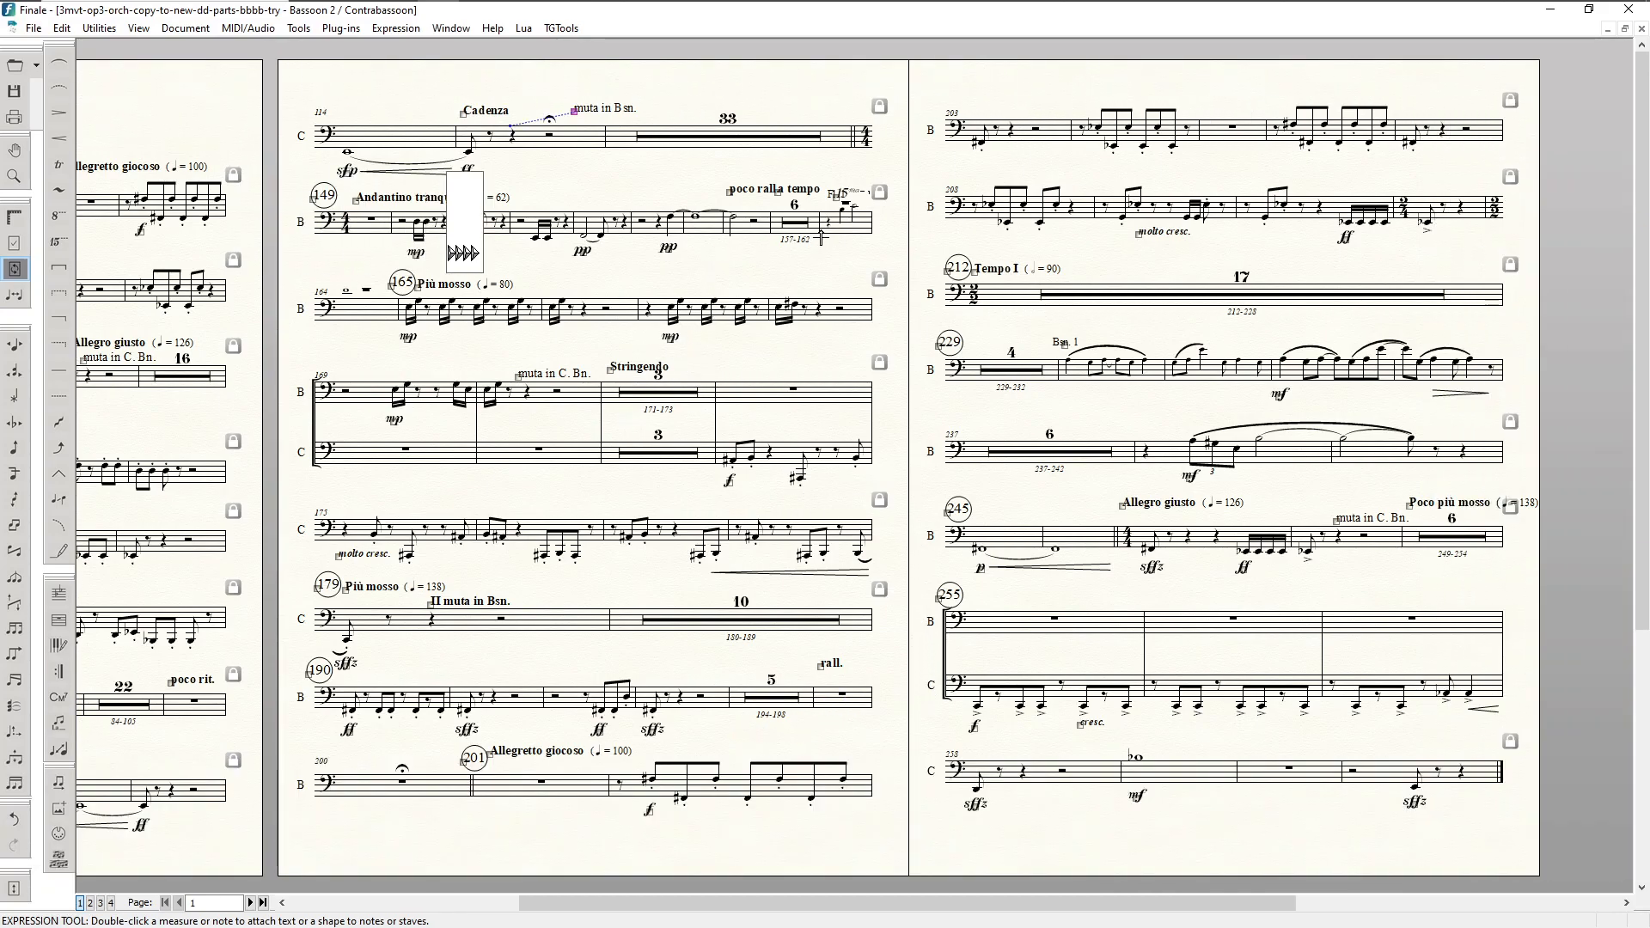
key("F2")
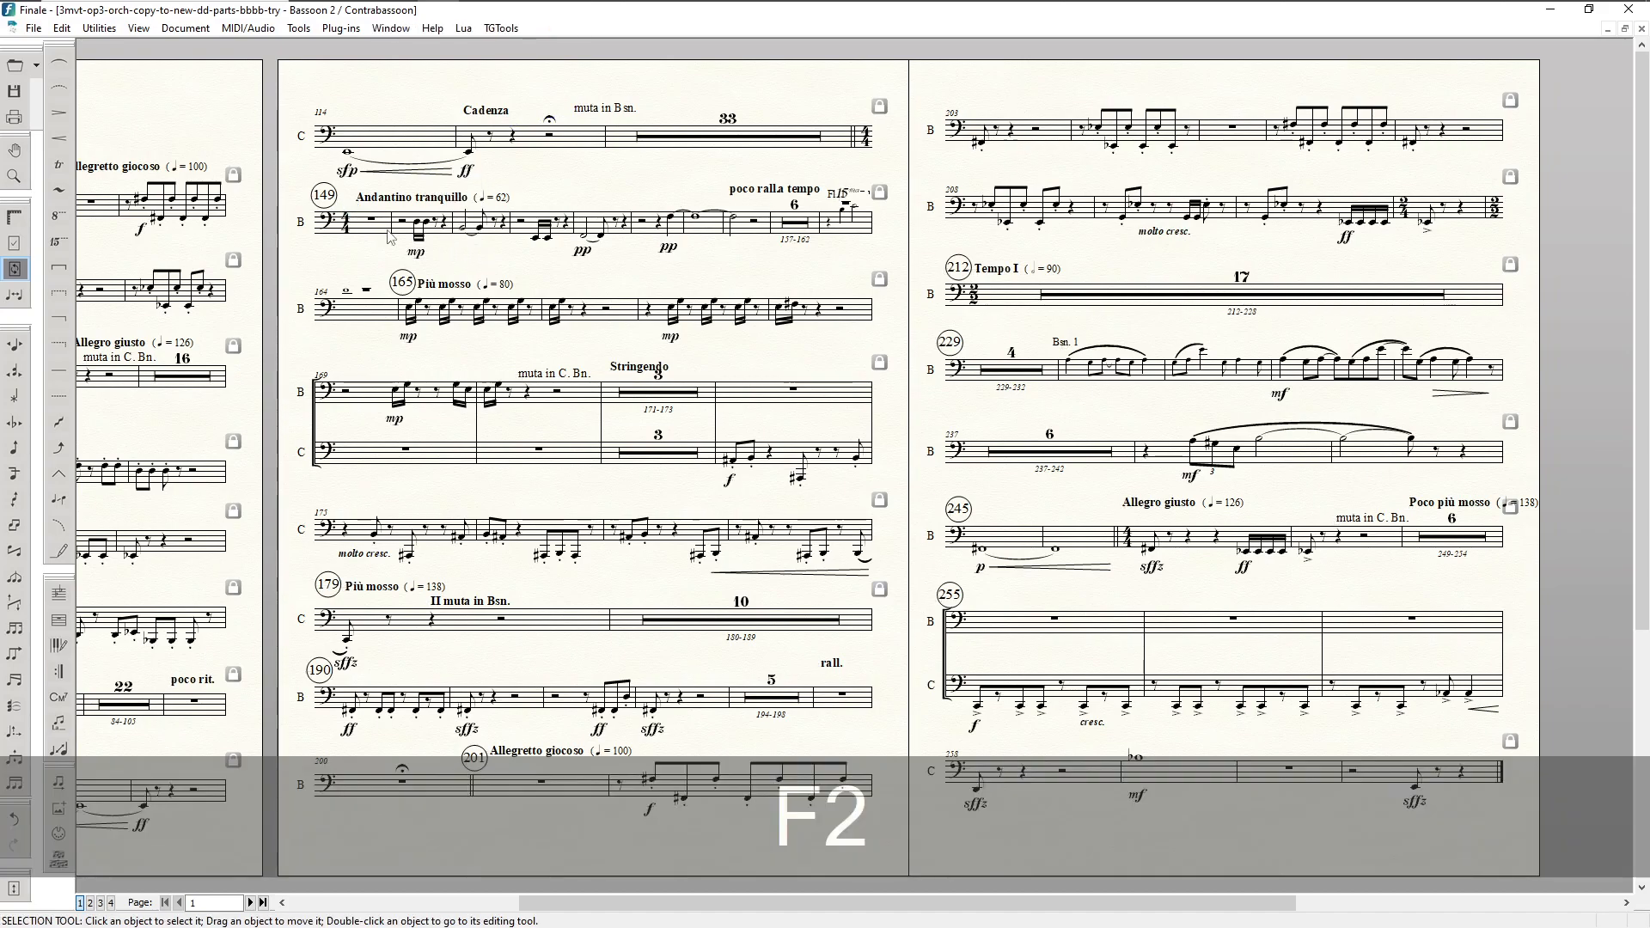
left_click(375, 229)
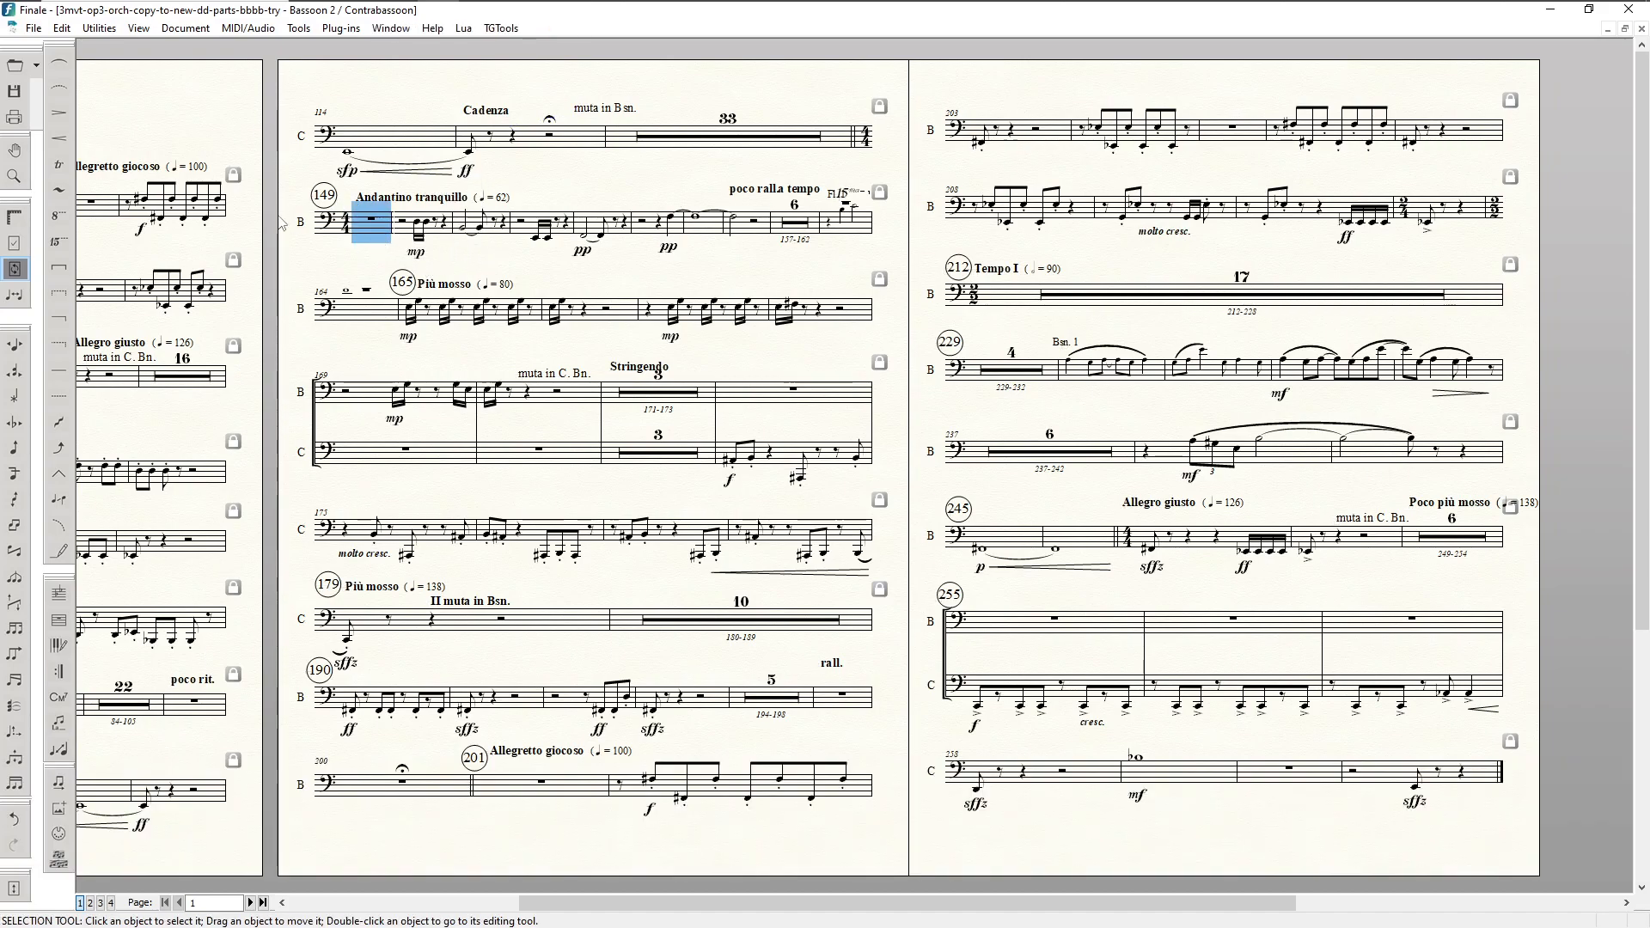
left_click(1435, 780, "shift")
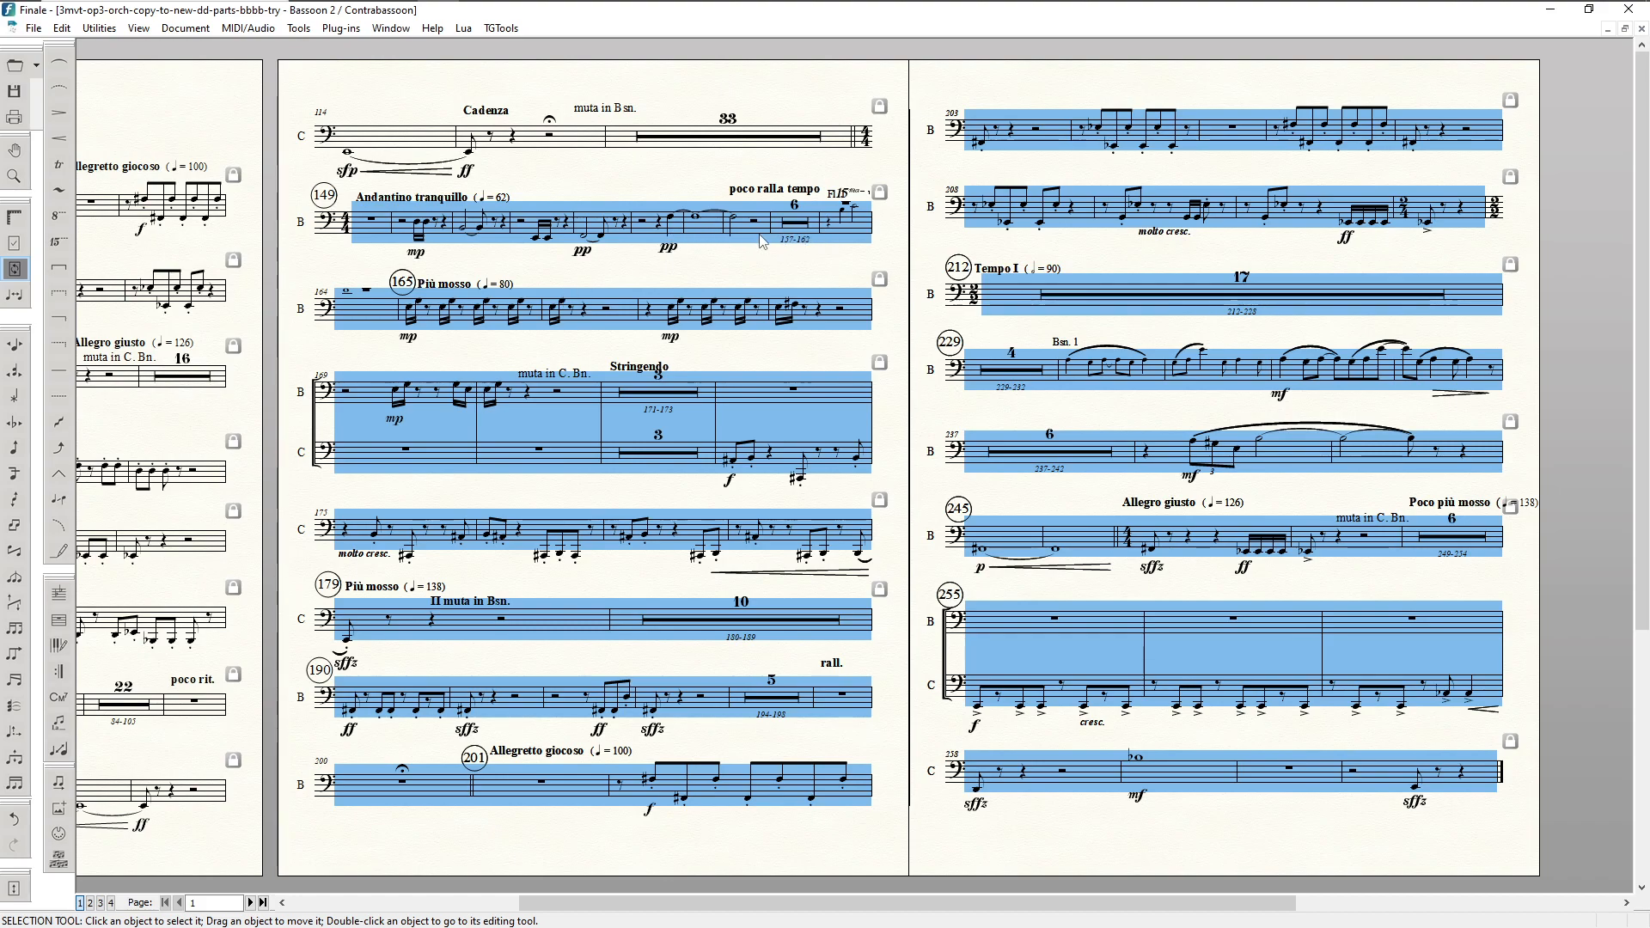
key("ctrl+shift+l")
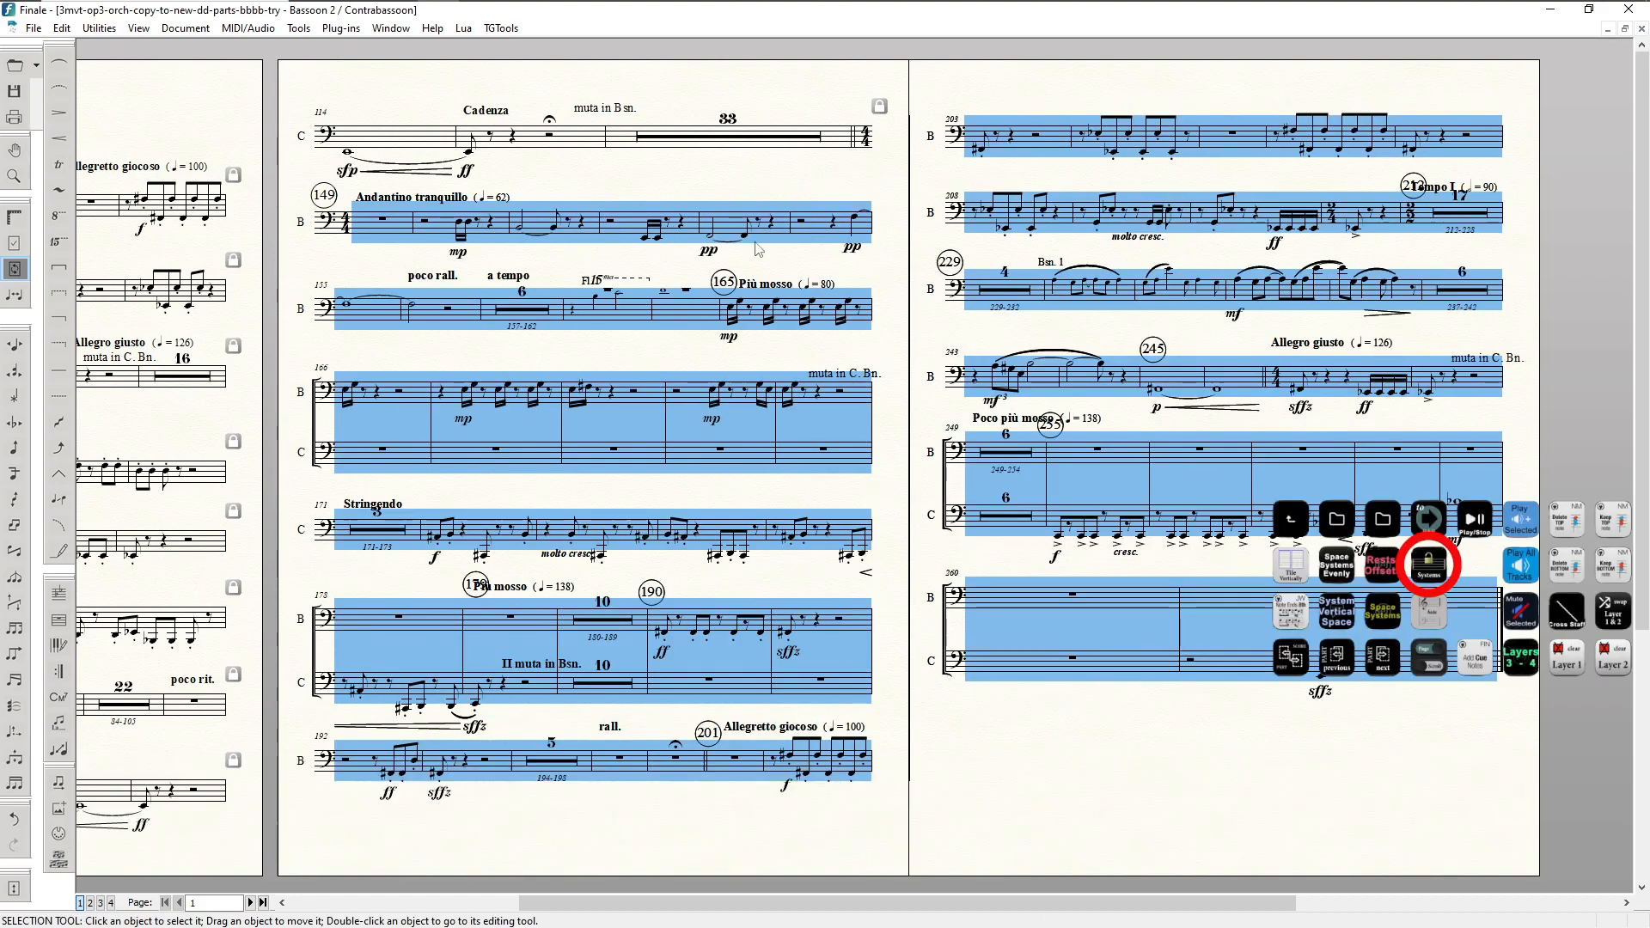
left_click(565, 252)
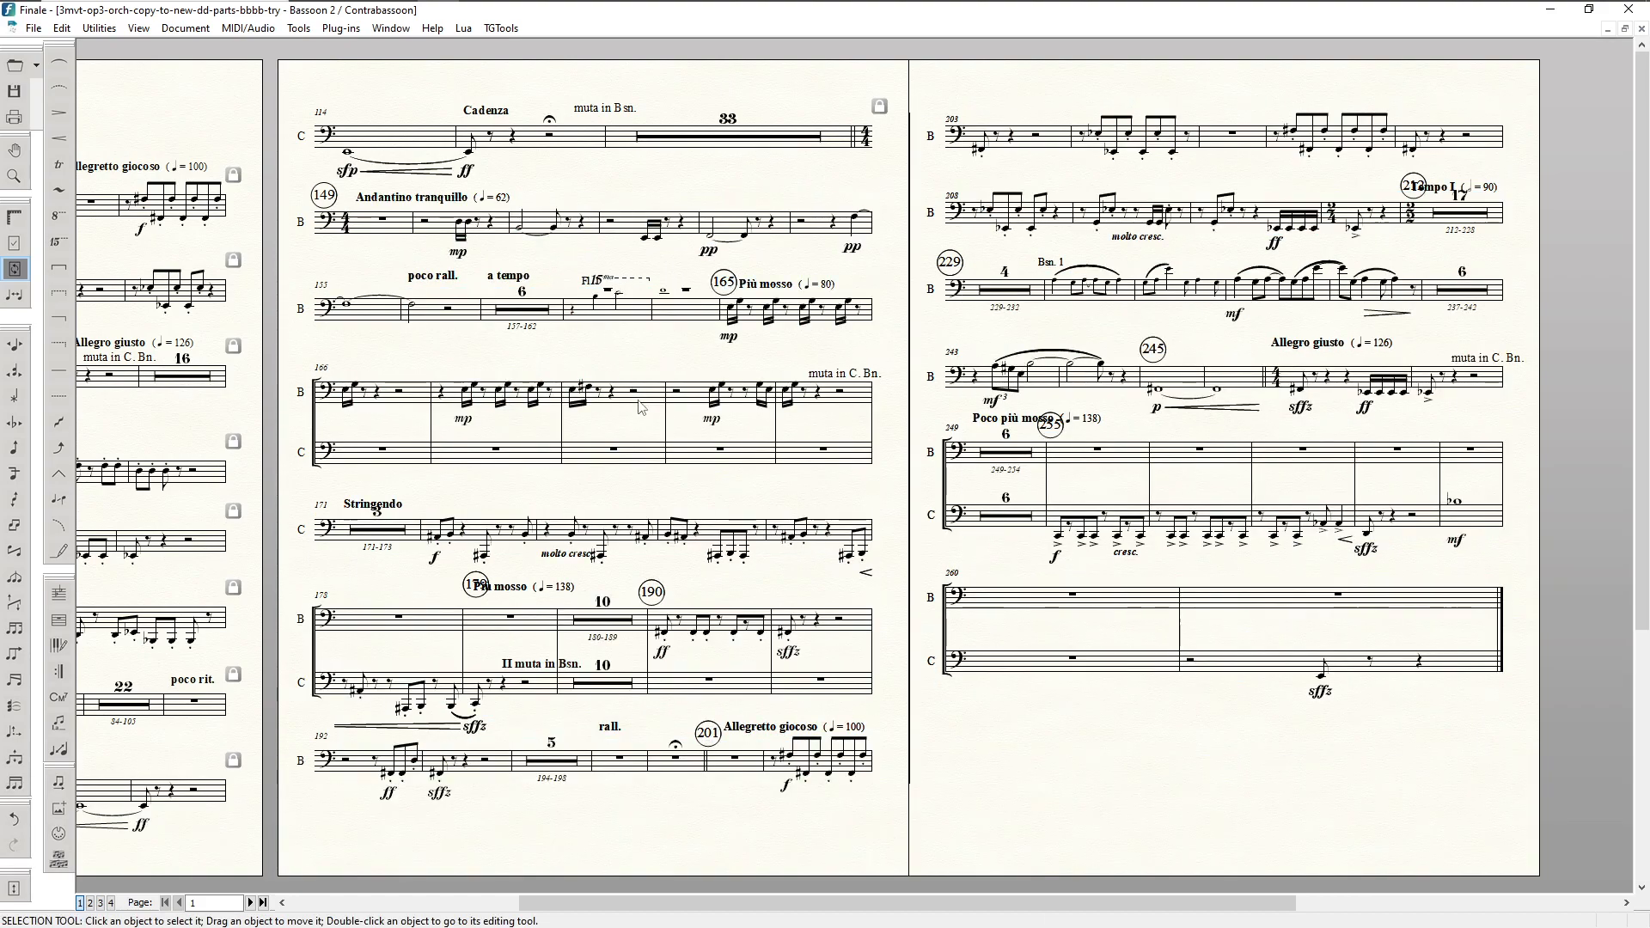
scroll(654, 428, "down", 1)
scroll(630, 348, "up", 1)
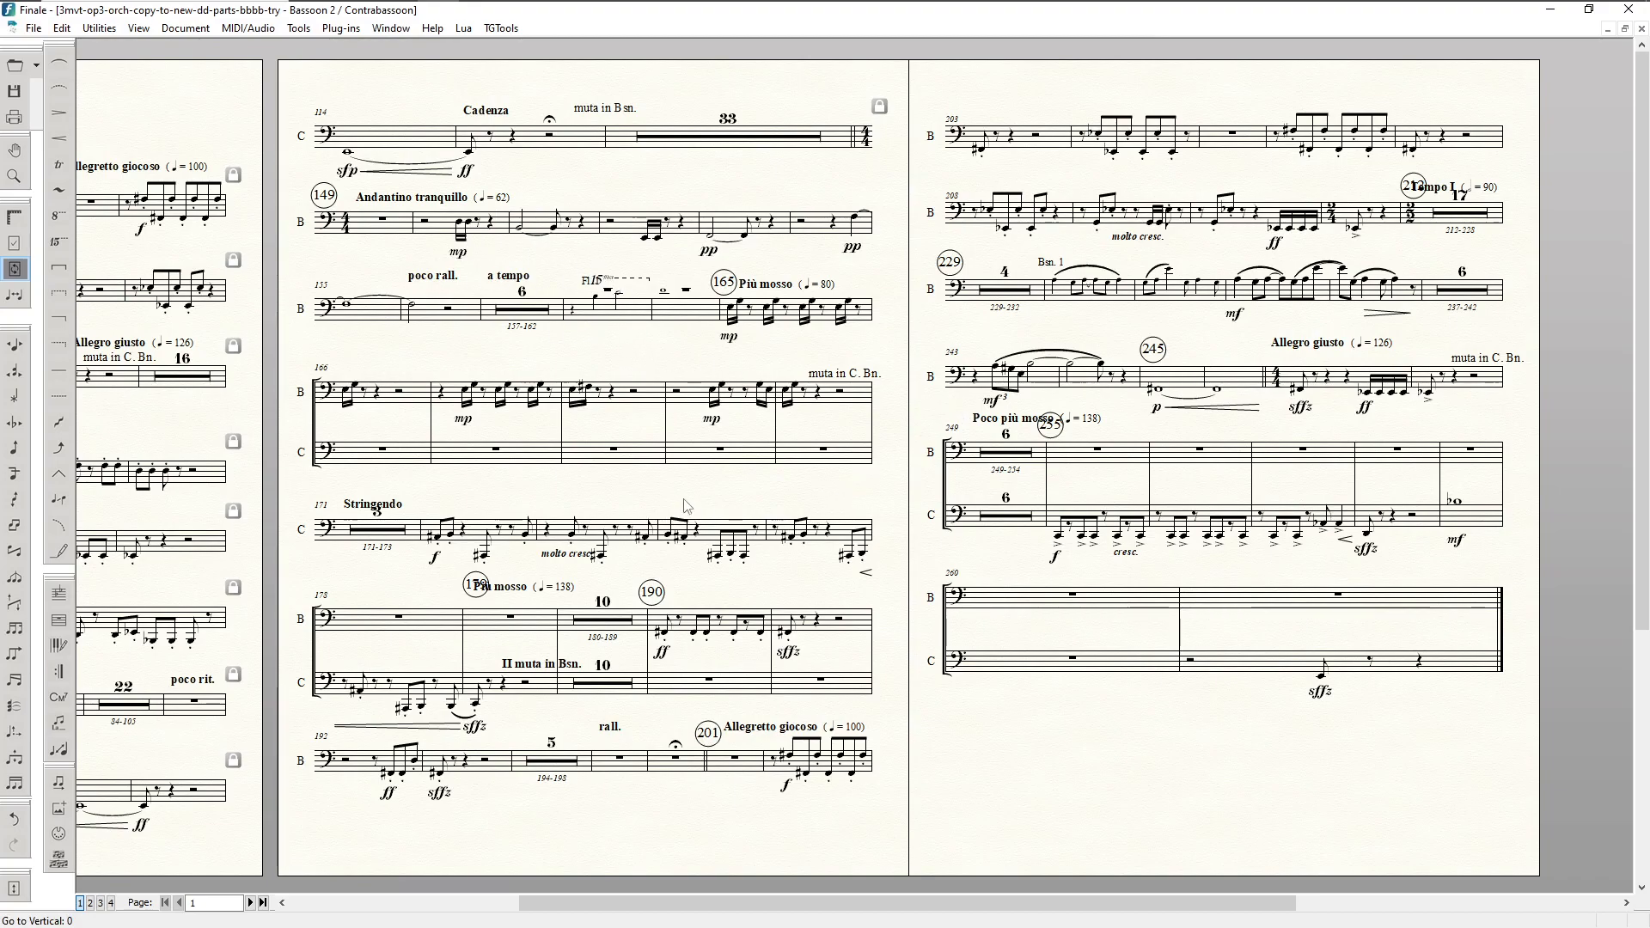
Step: Hide the empty Contrabassoon staff in the system containing measures 166–170
left_click(367, 462)
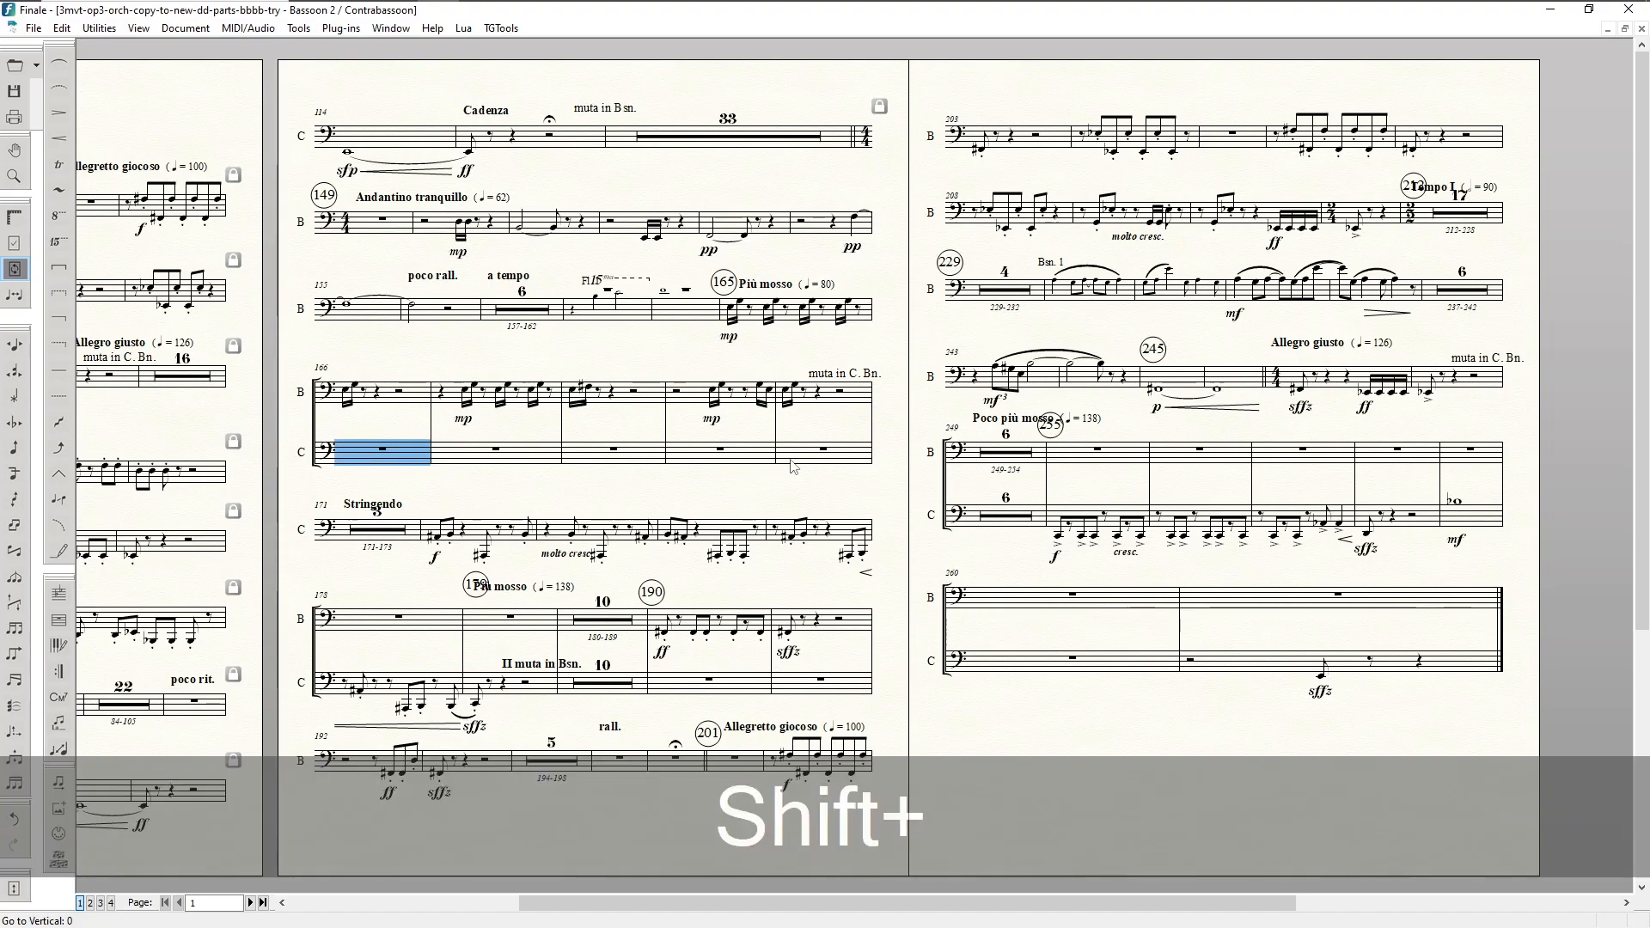
left_click(849, 467, "shift")
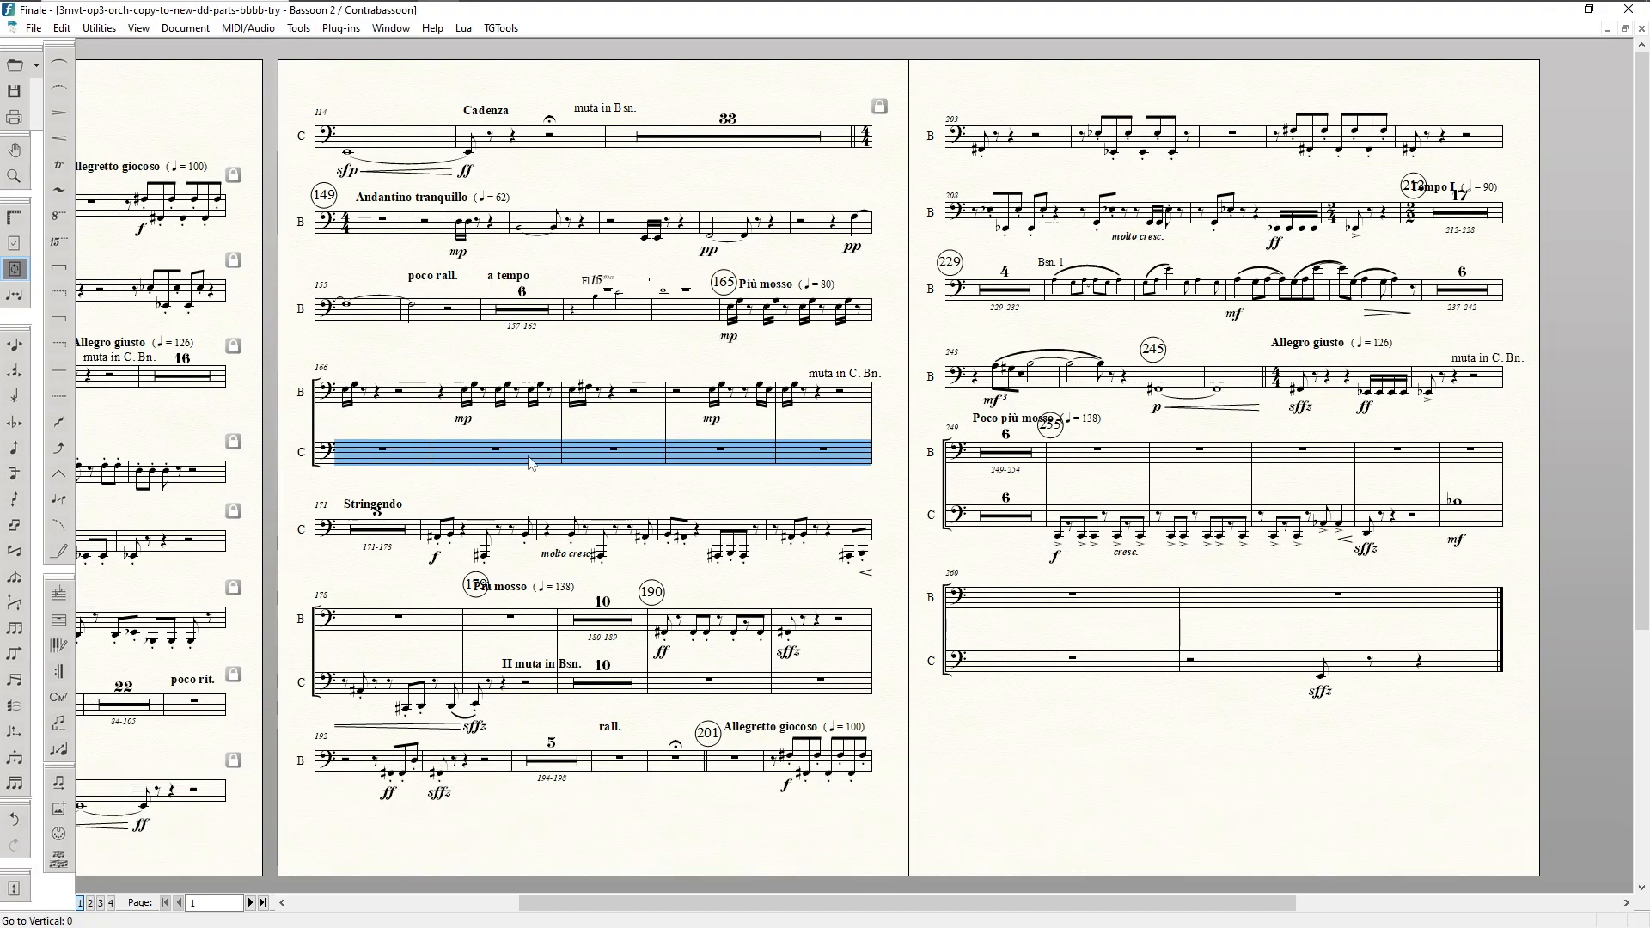
key("F4")
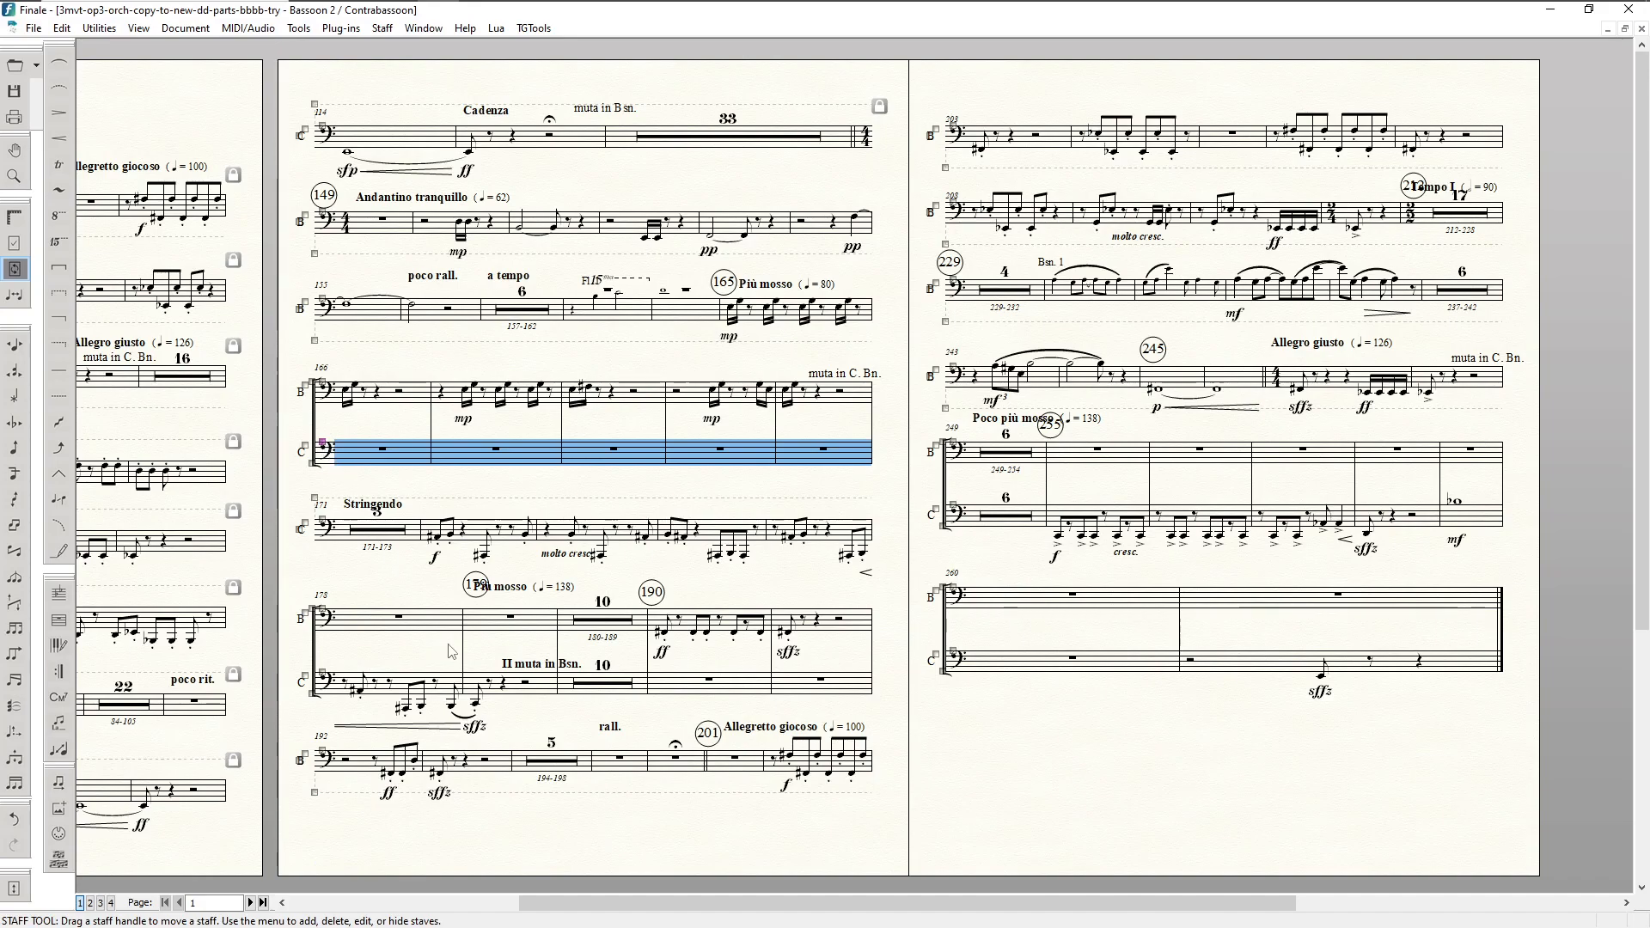
key("h")
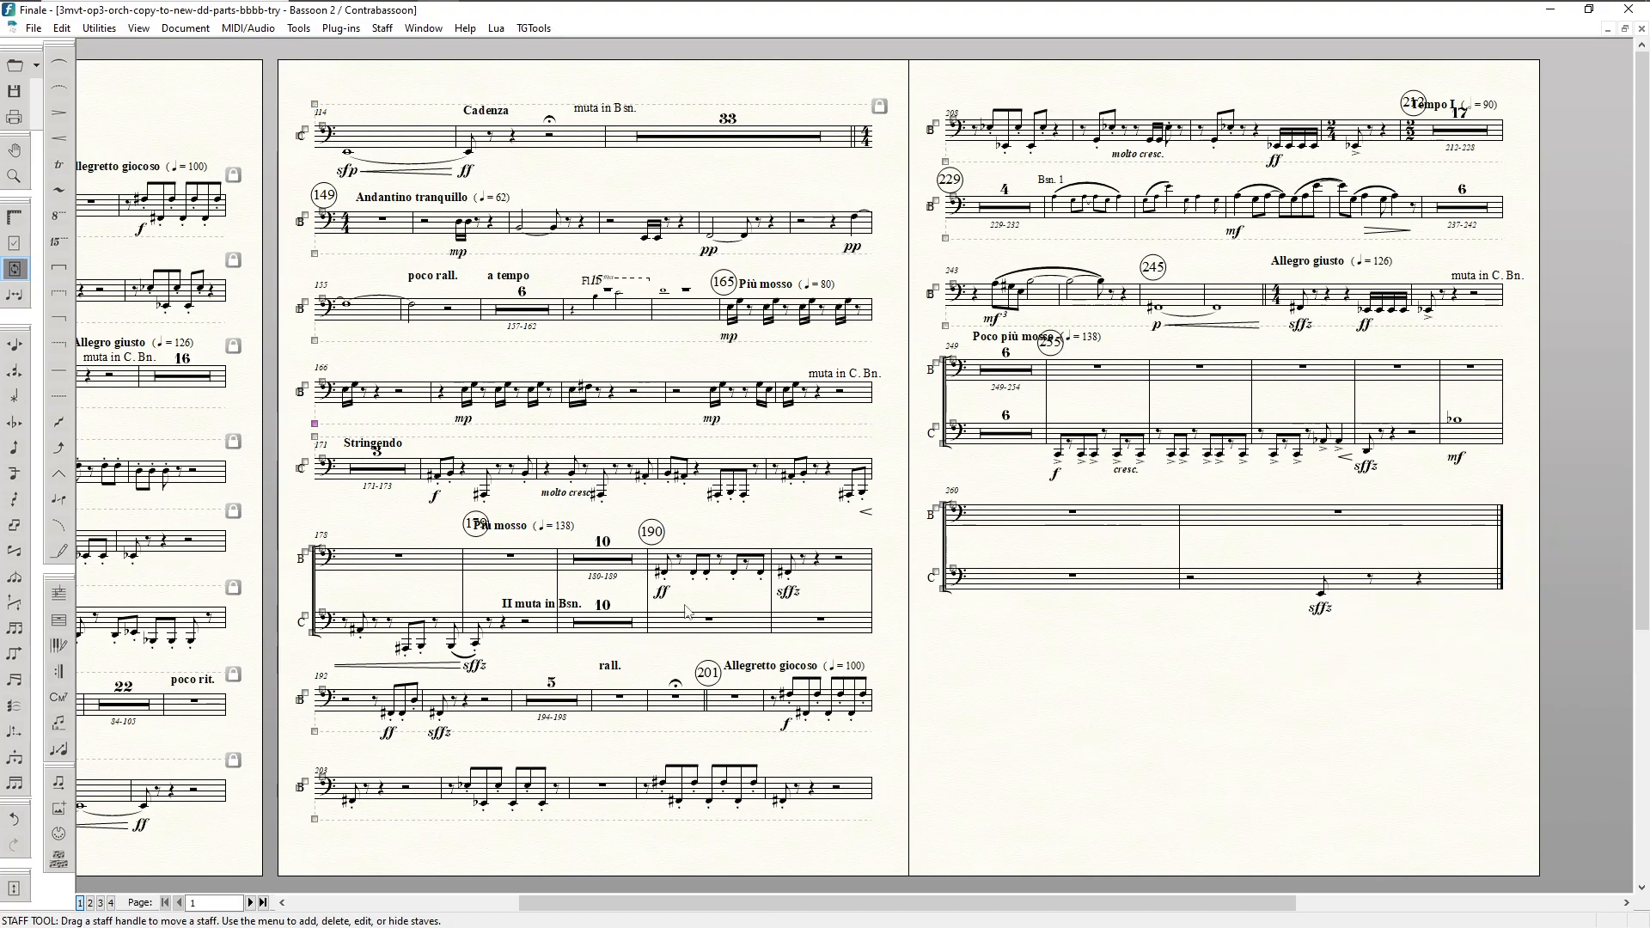
Step: Hide the empty Bassoon staff in the systems starting at measures 249 and 260
left_click(995, 371)
key("h")
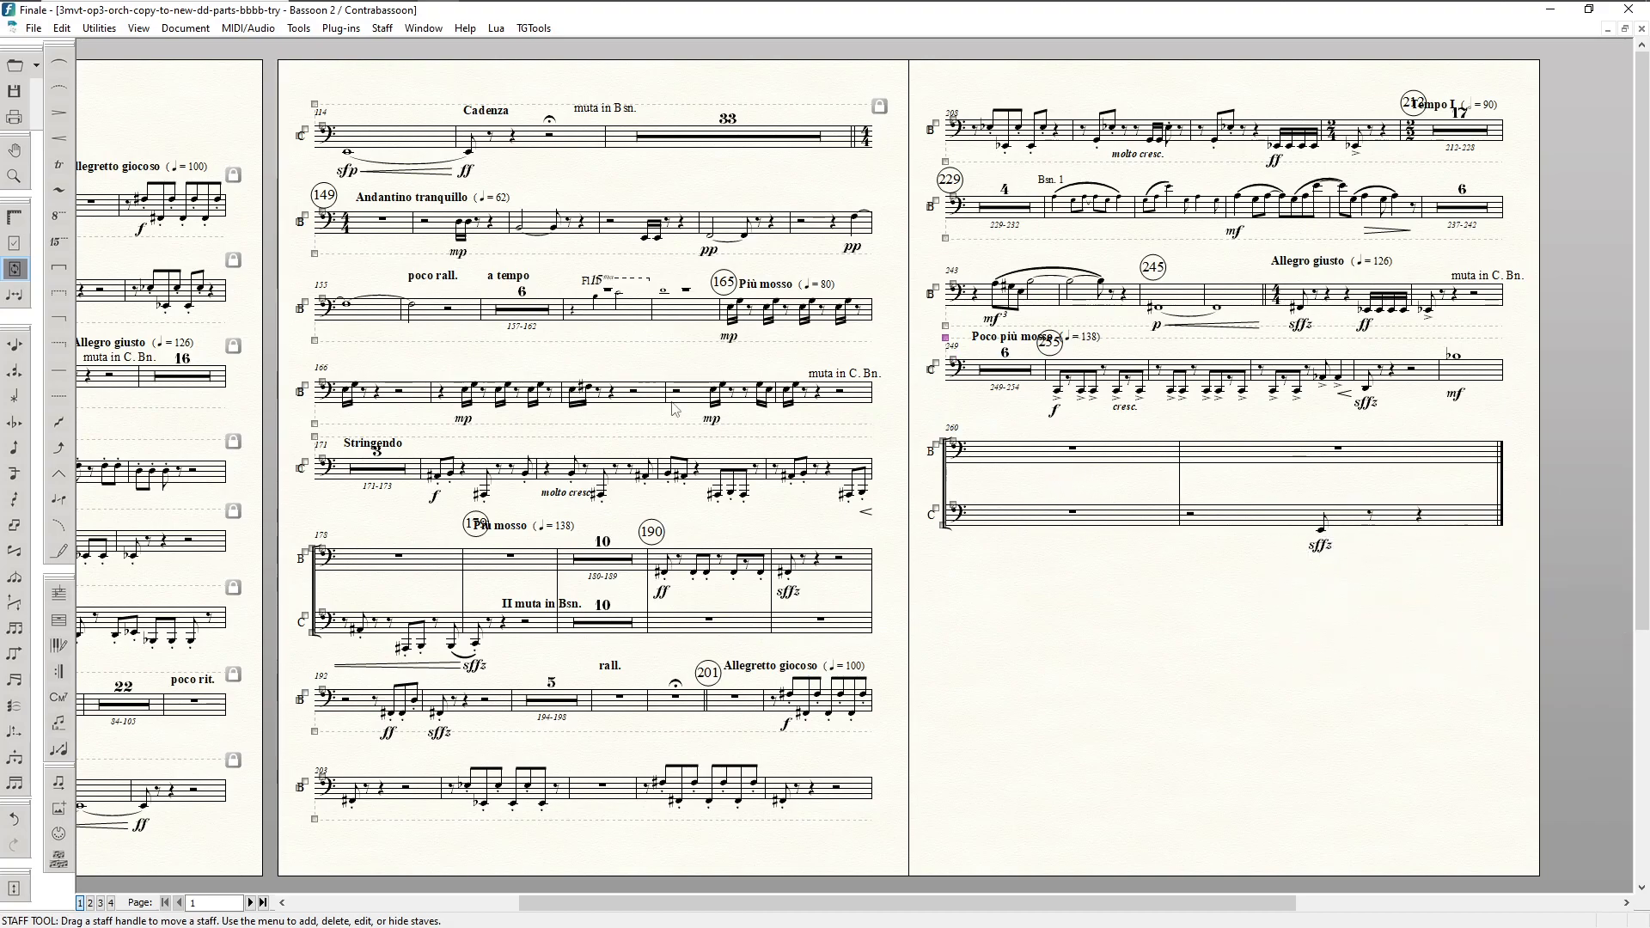
left_click(1043, 455)
key("h")
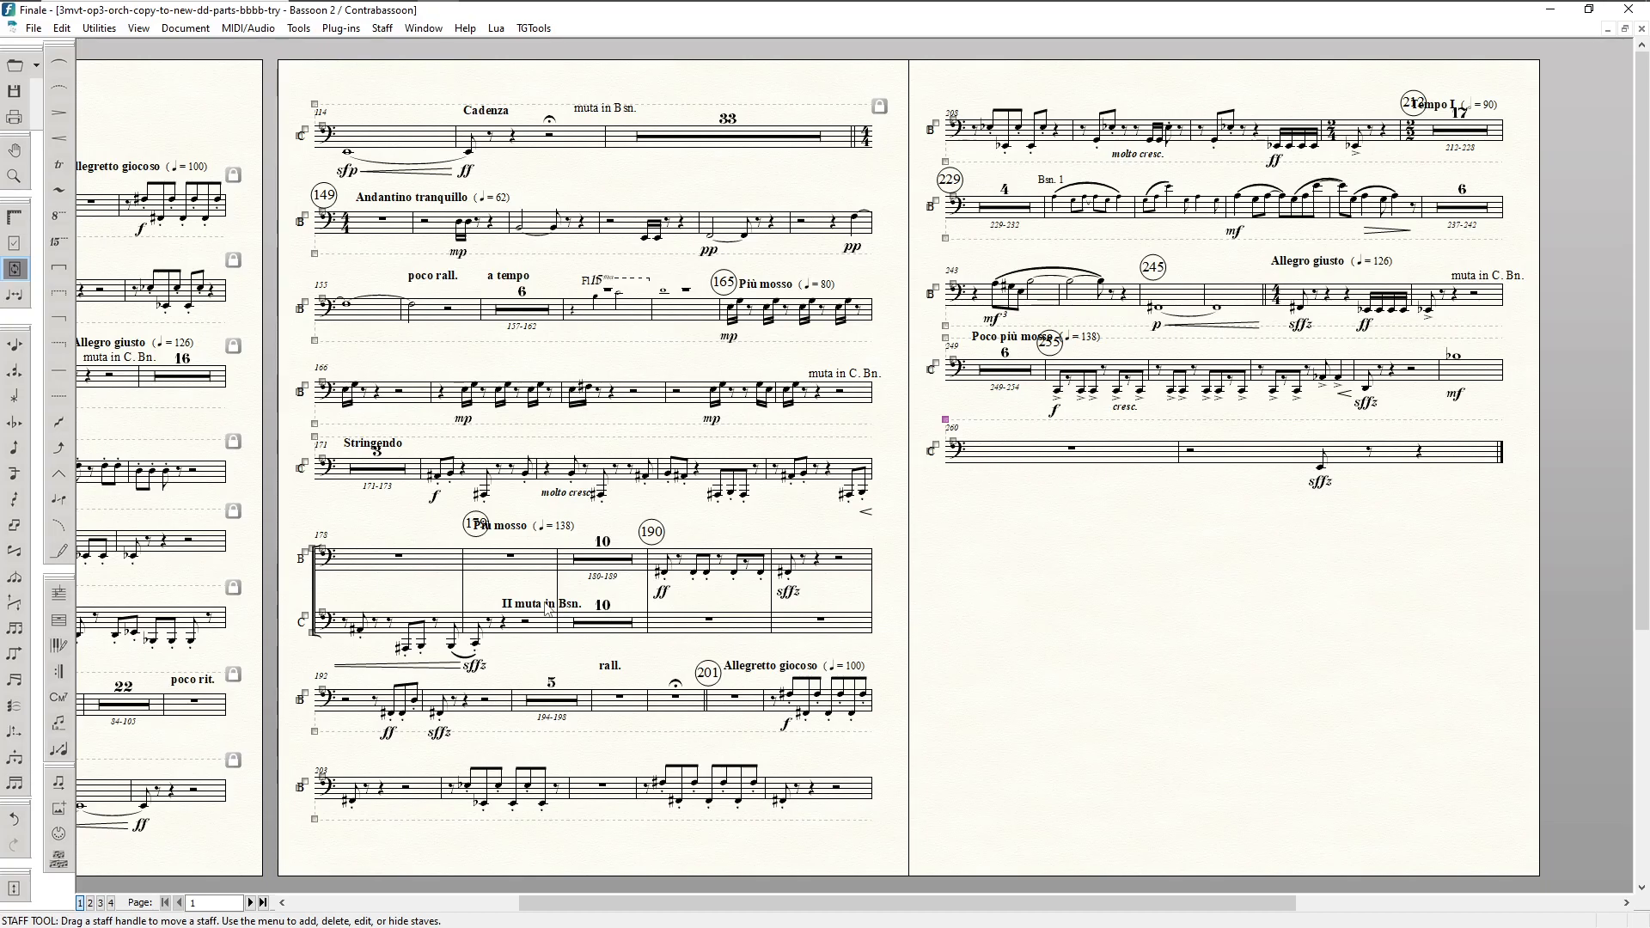
Step: Remove the bold style from a copy of the "II muta in Bsn." expression and assign it in measure 179
key("F8")
double_click(507, 607)
left_click(1052, 718)
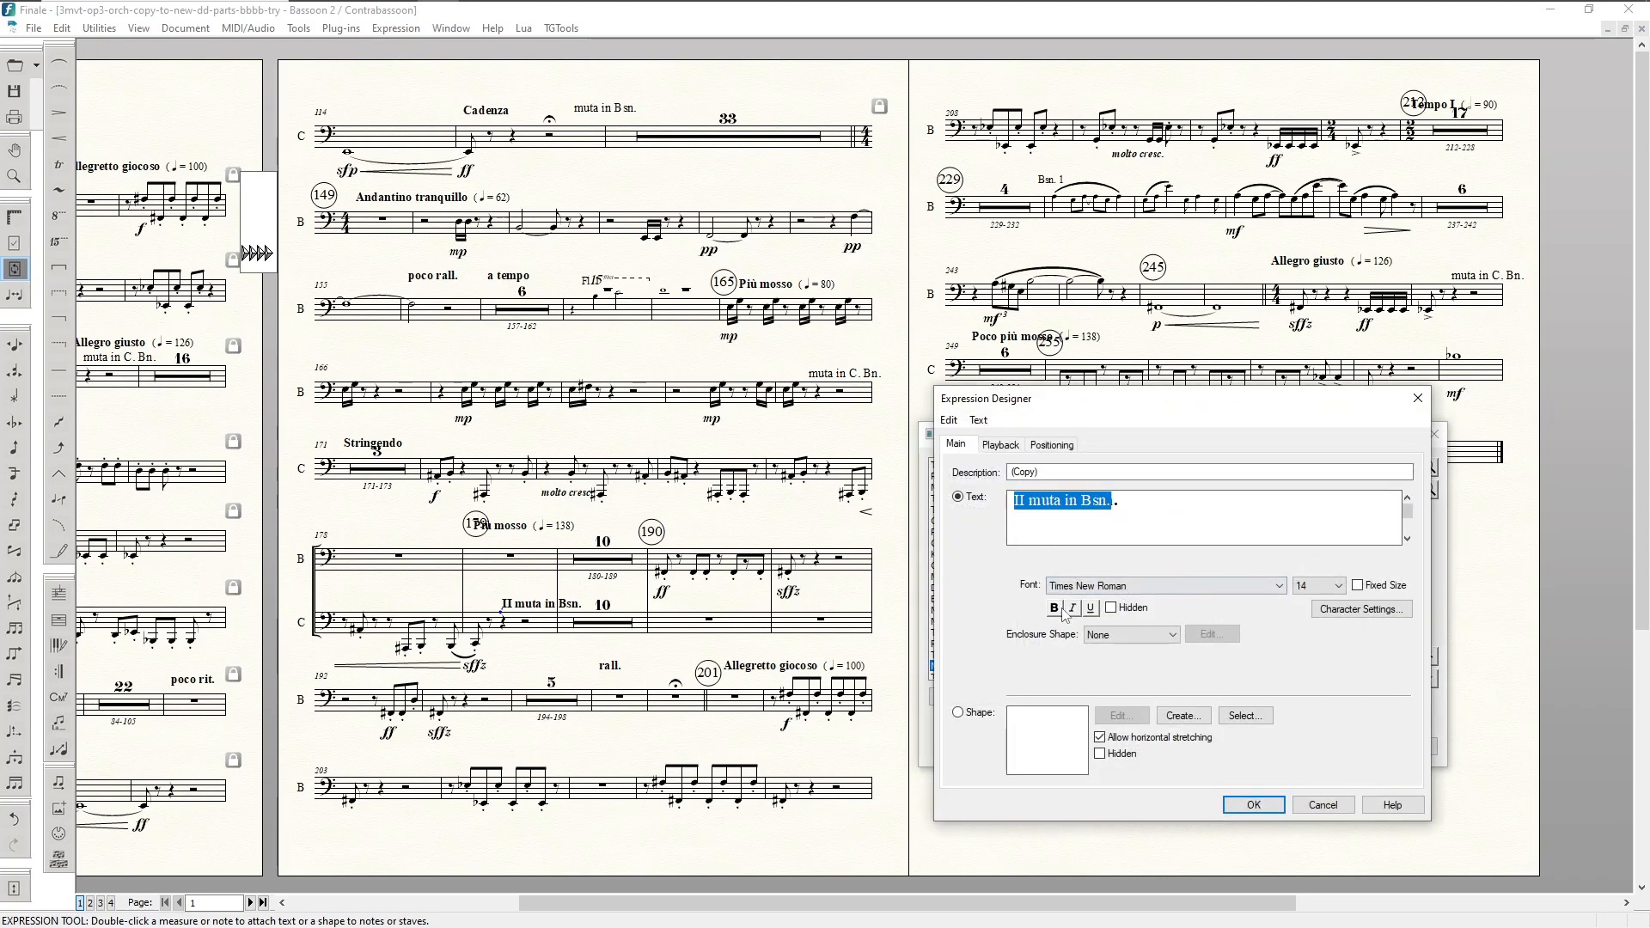
left_click(1250, 805)
double_click(1329, 667)
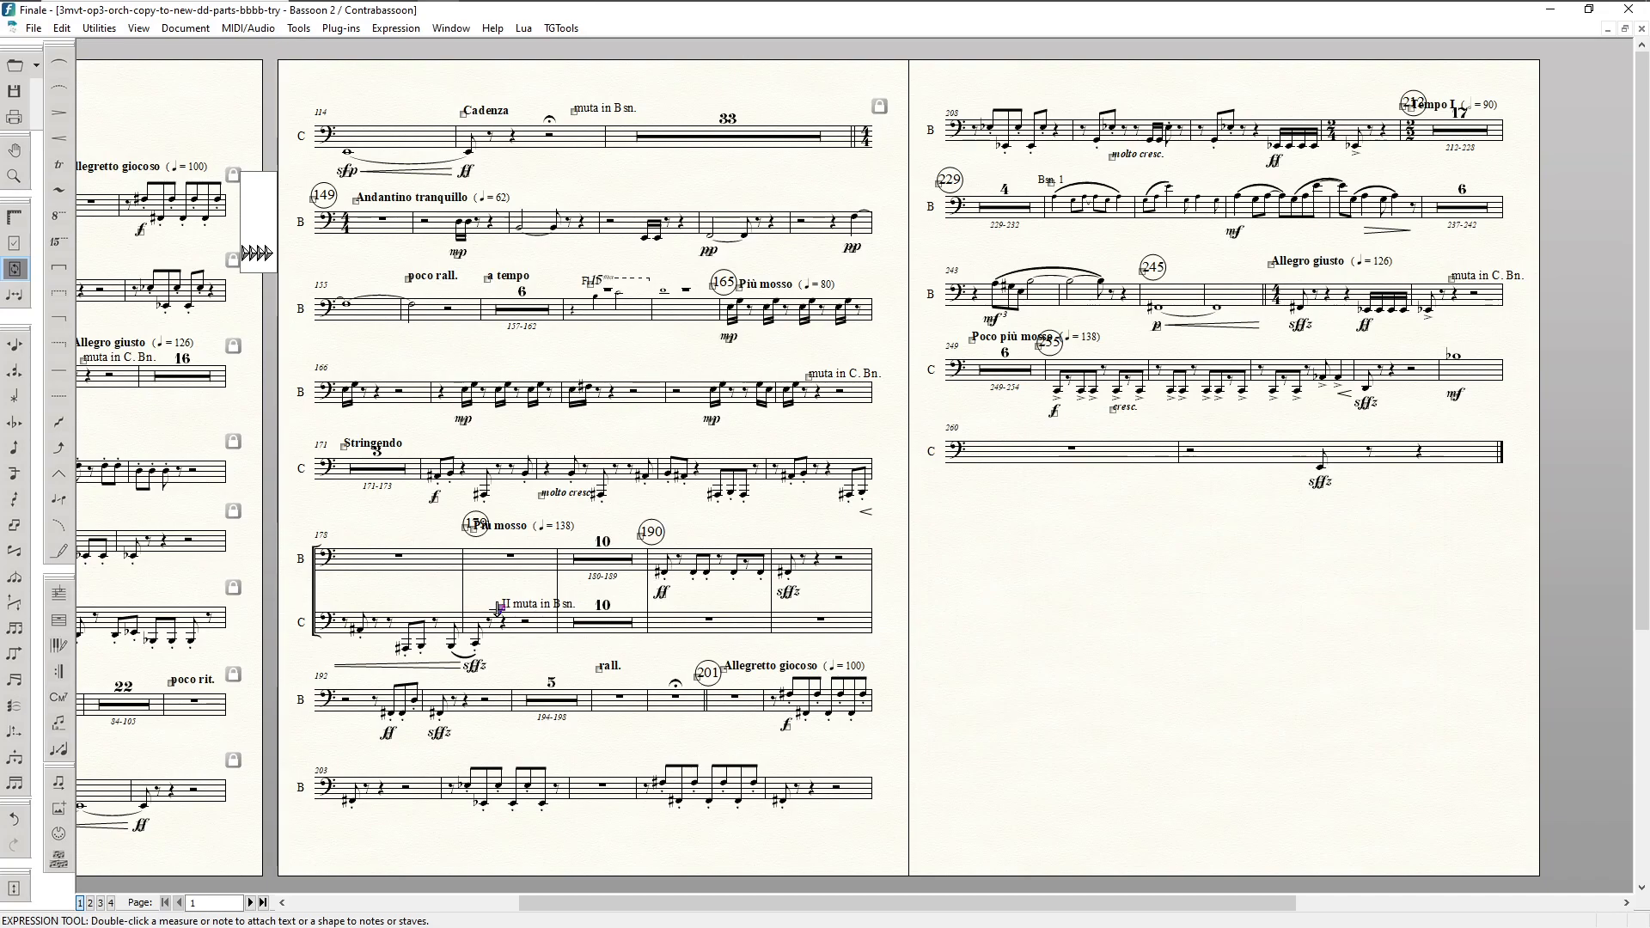
Step: Nudge the "II muta in Bsn." expression in measure 179 slightly upward
key("Up")
key("Up")
key("Up")
key("Up")
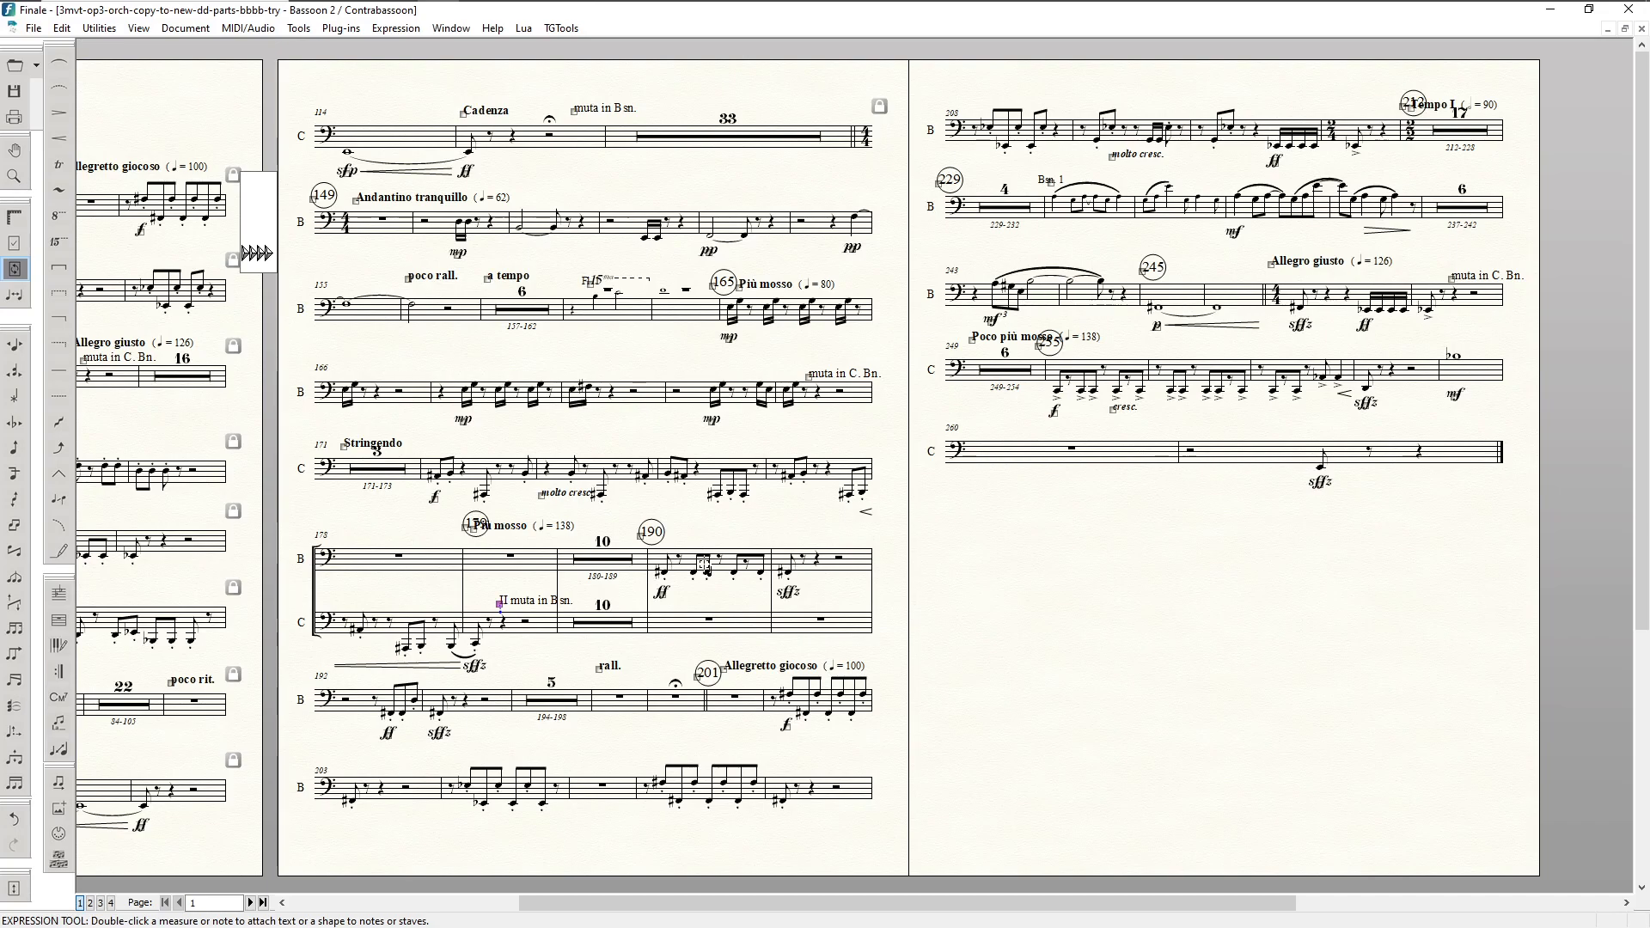
Step: Move measures 190 and 191 down to the next system so that it begins at rehearsal mark 190
key("F2")
left_click(700, 567)
key("Down")
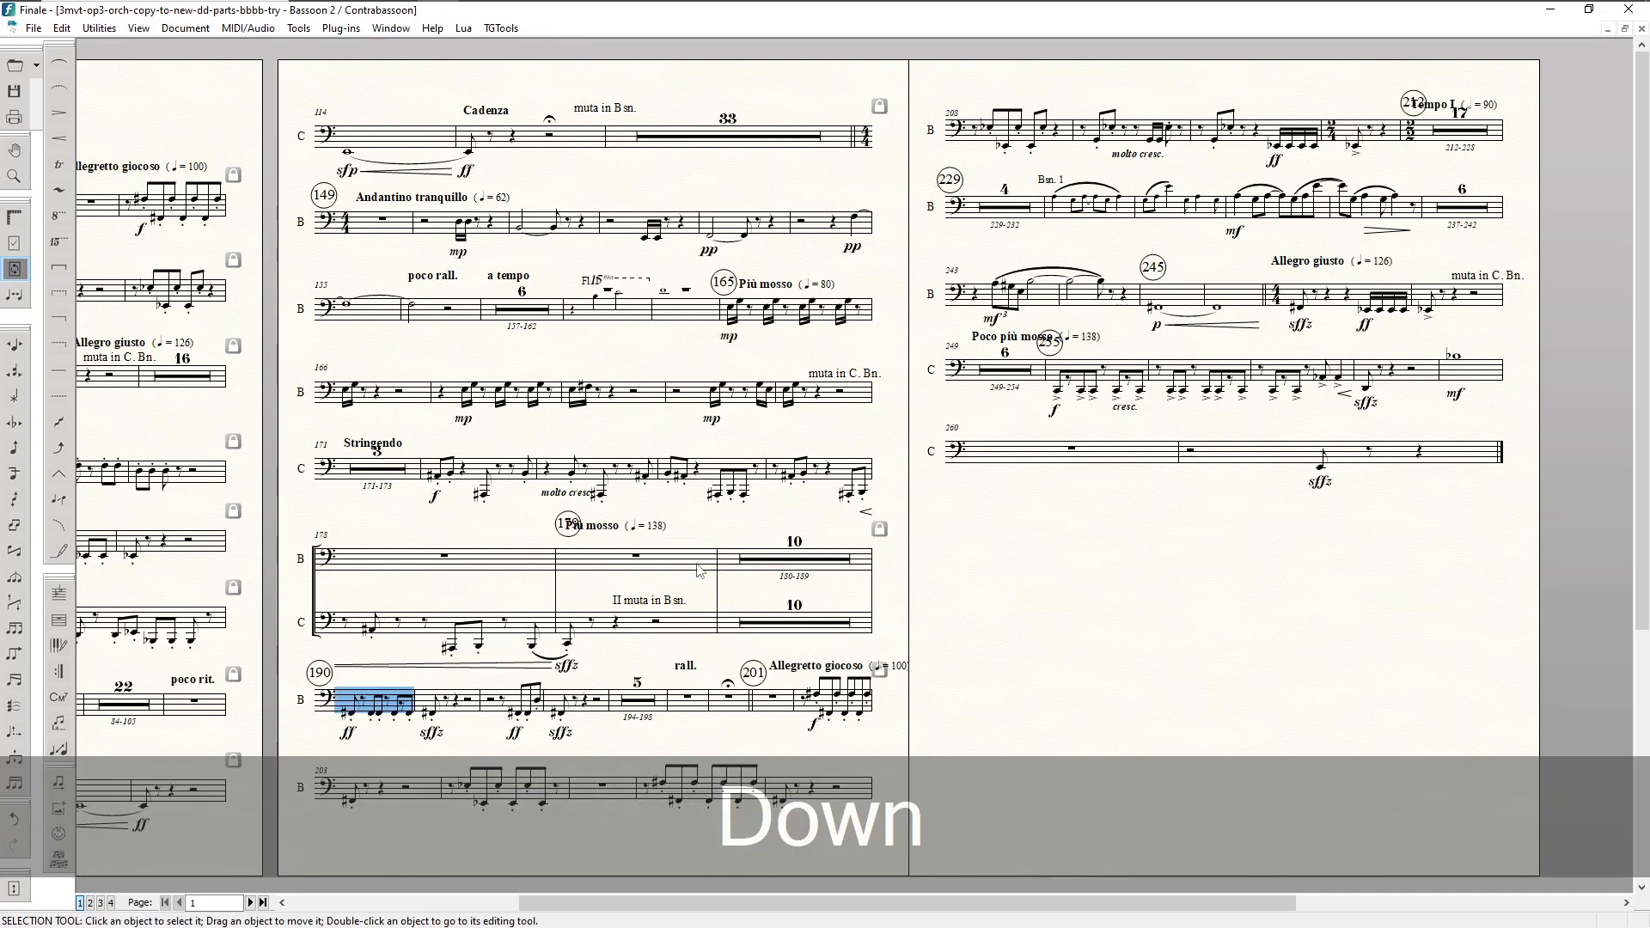
Step: Move measure 177 down to the next system and hide that system's empty Bassoon staff
left_click(804, 470)
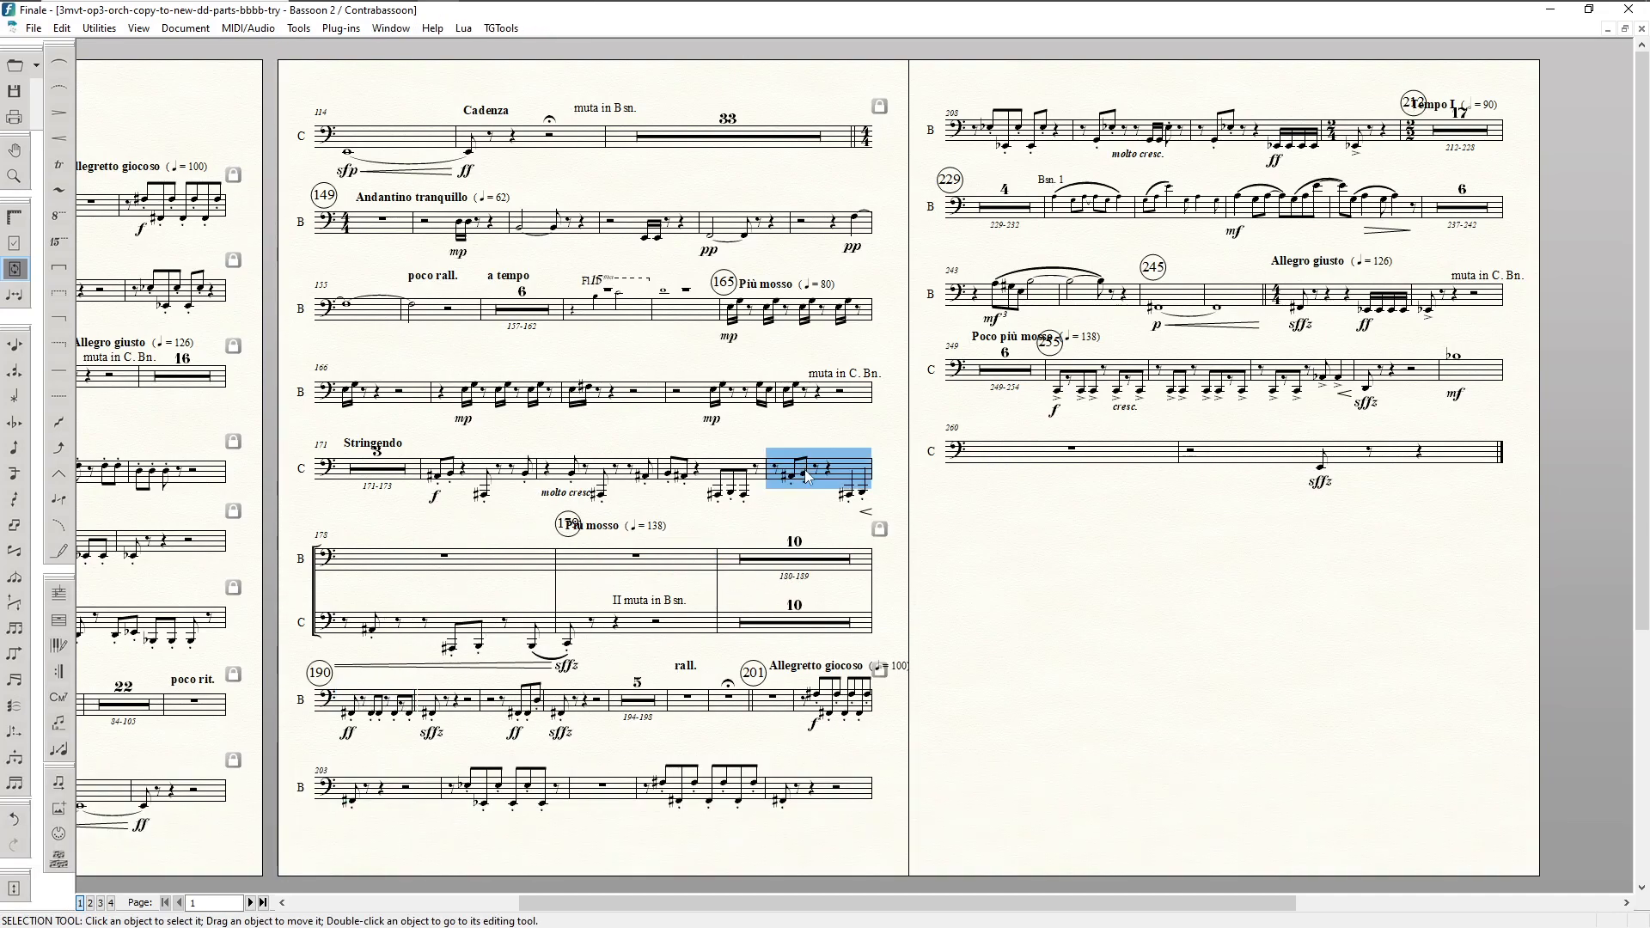
key("Down")
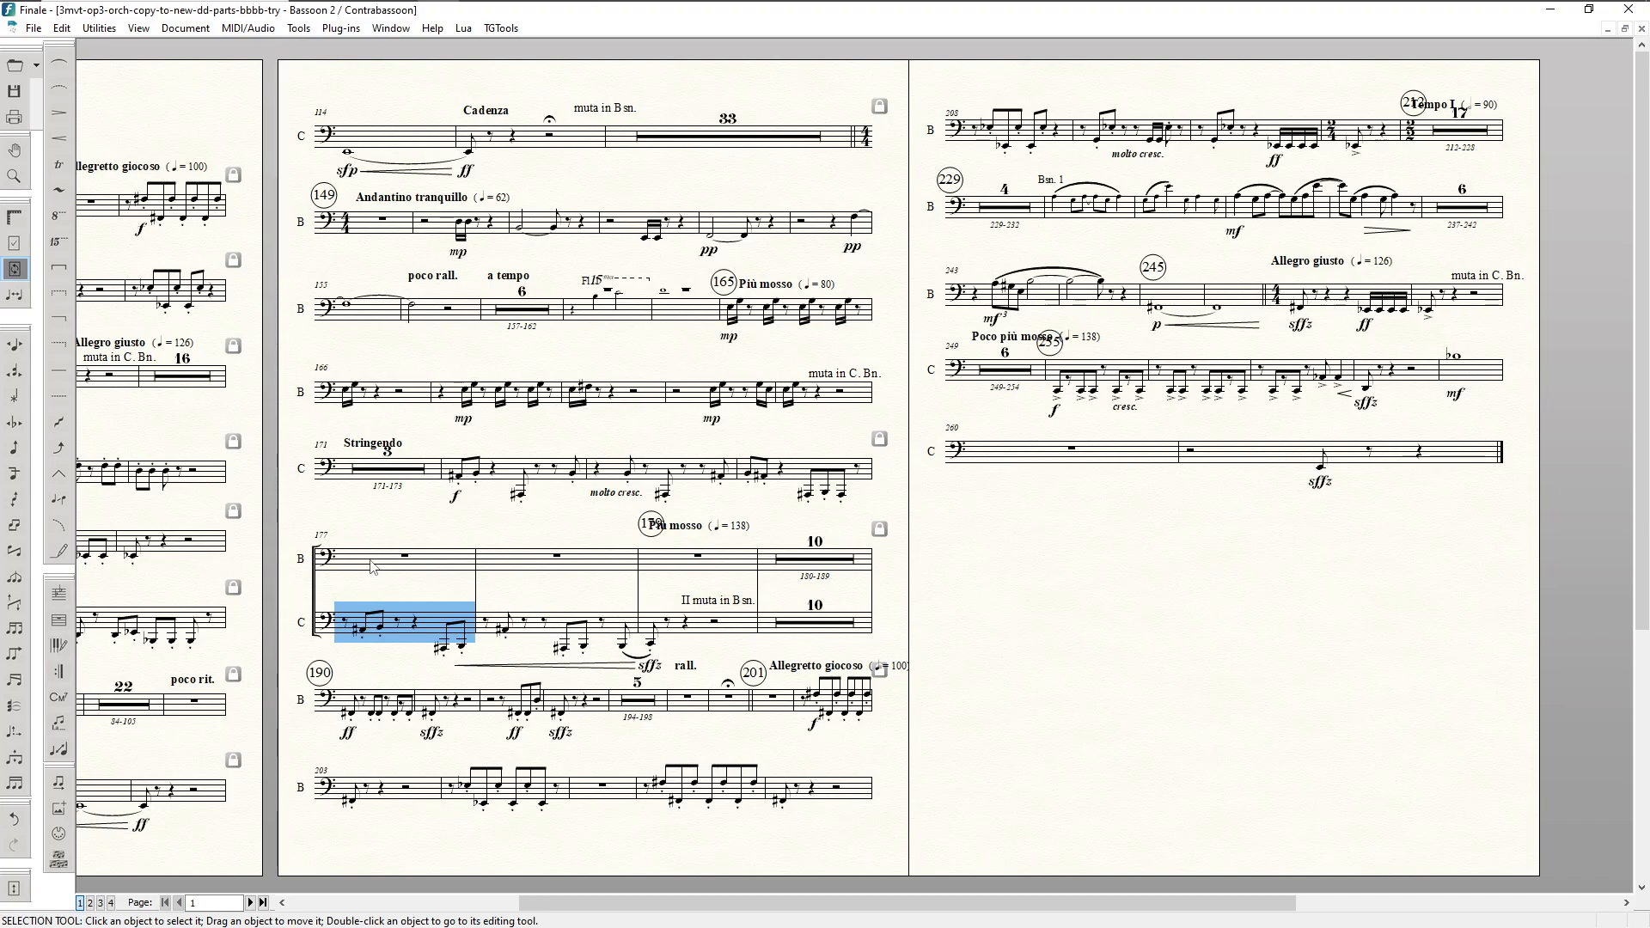
key("F2")
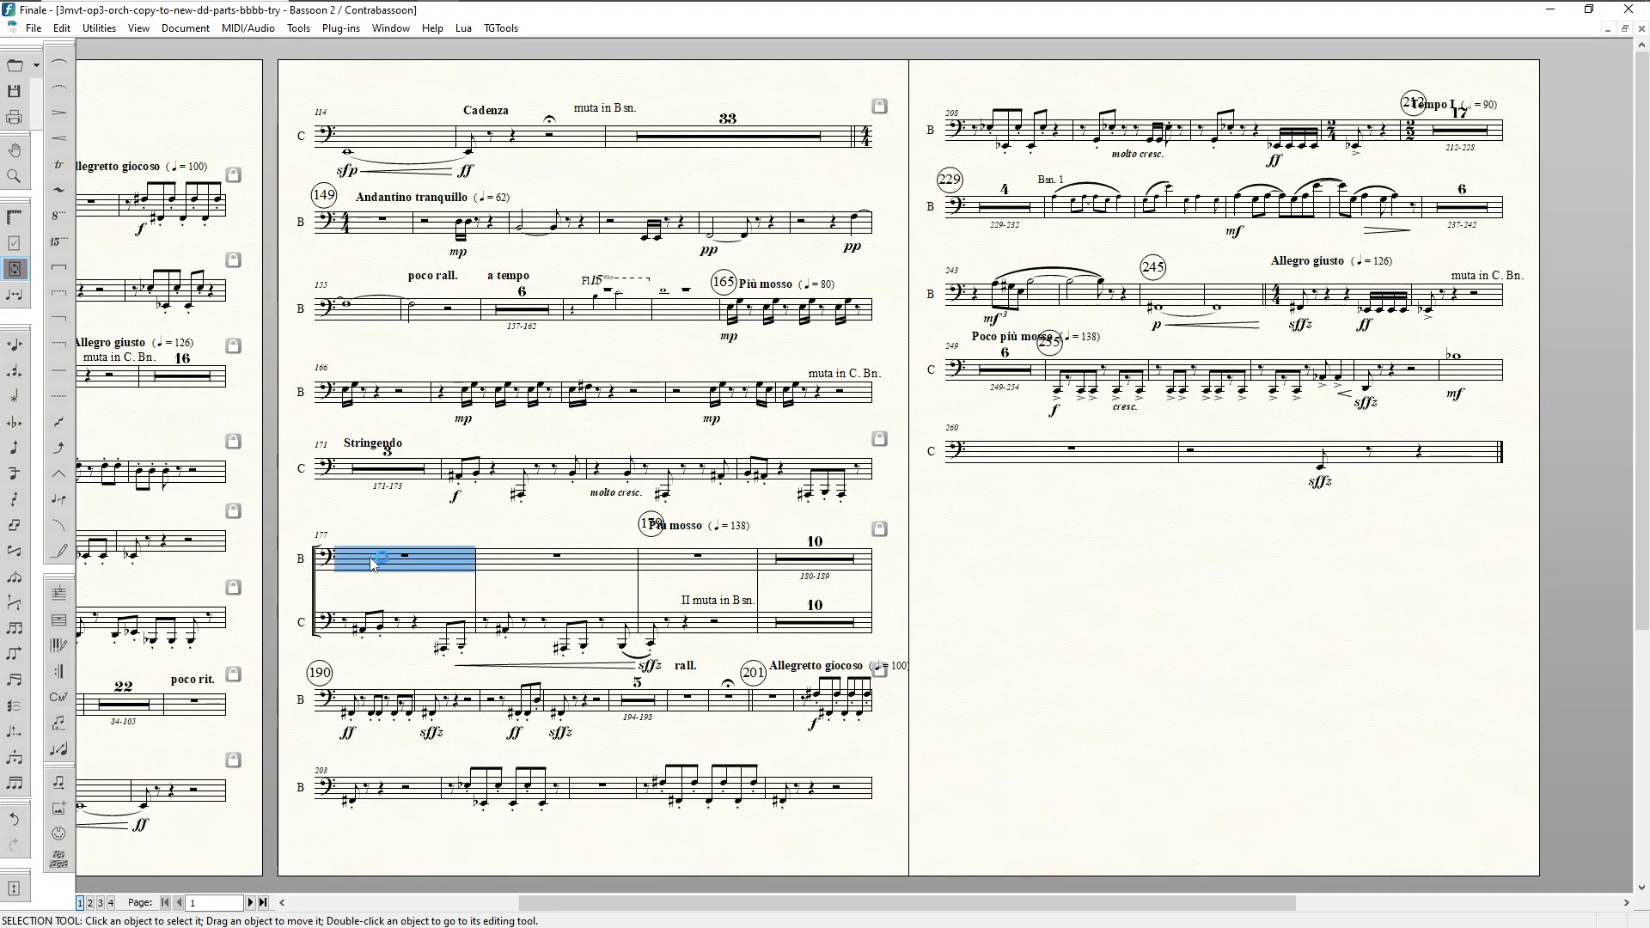
key("h")
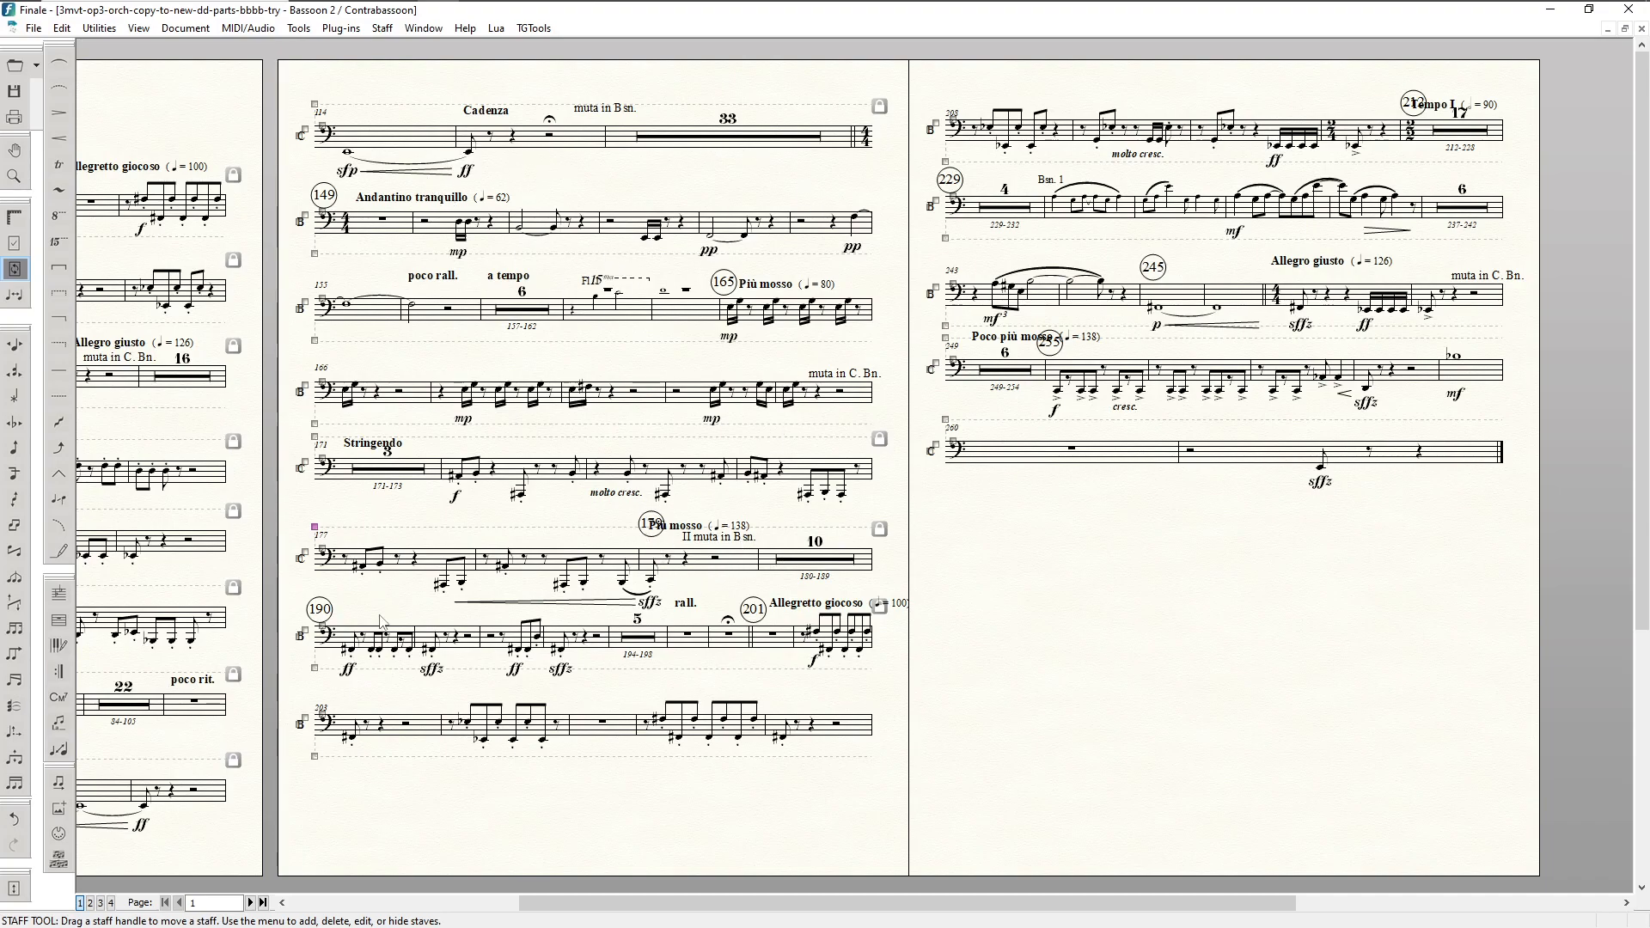
Step: Move the measures from 201 onward down to the next system so that it begins at rehearsal mark 201
left_click(773, 638)
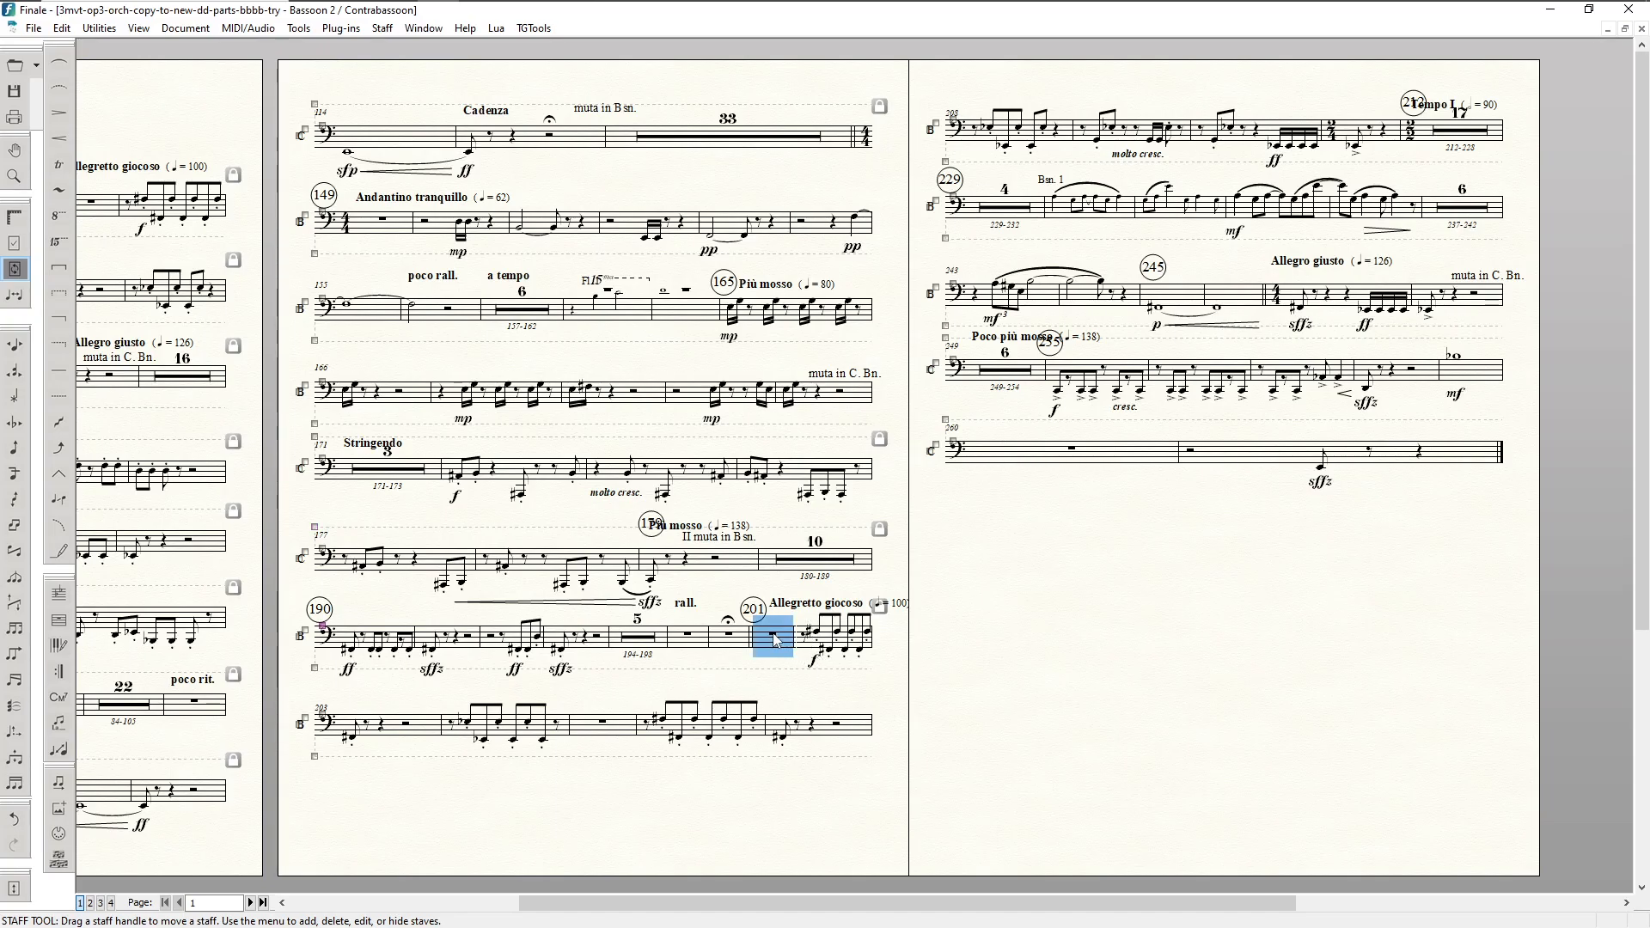
key("Down")
key("F2")
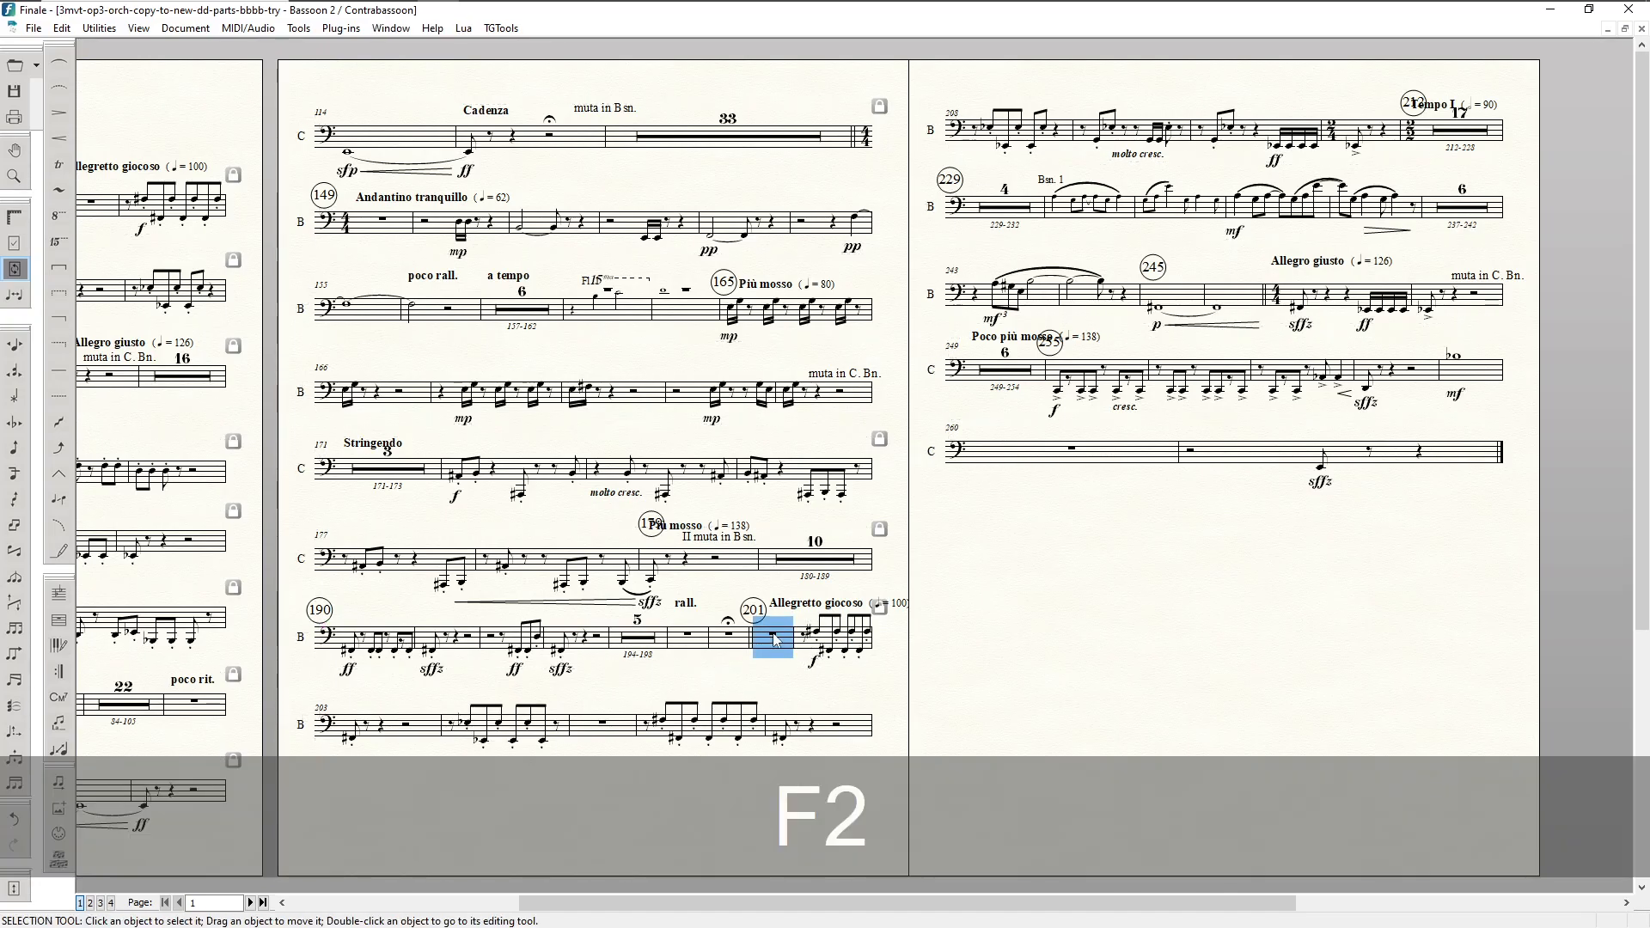
key("Down")
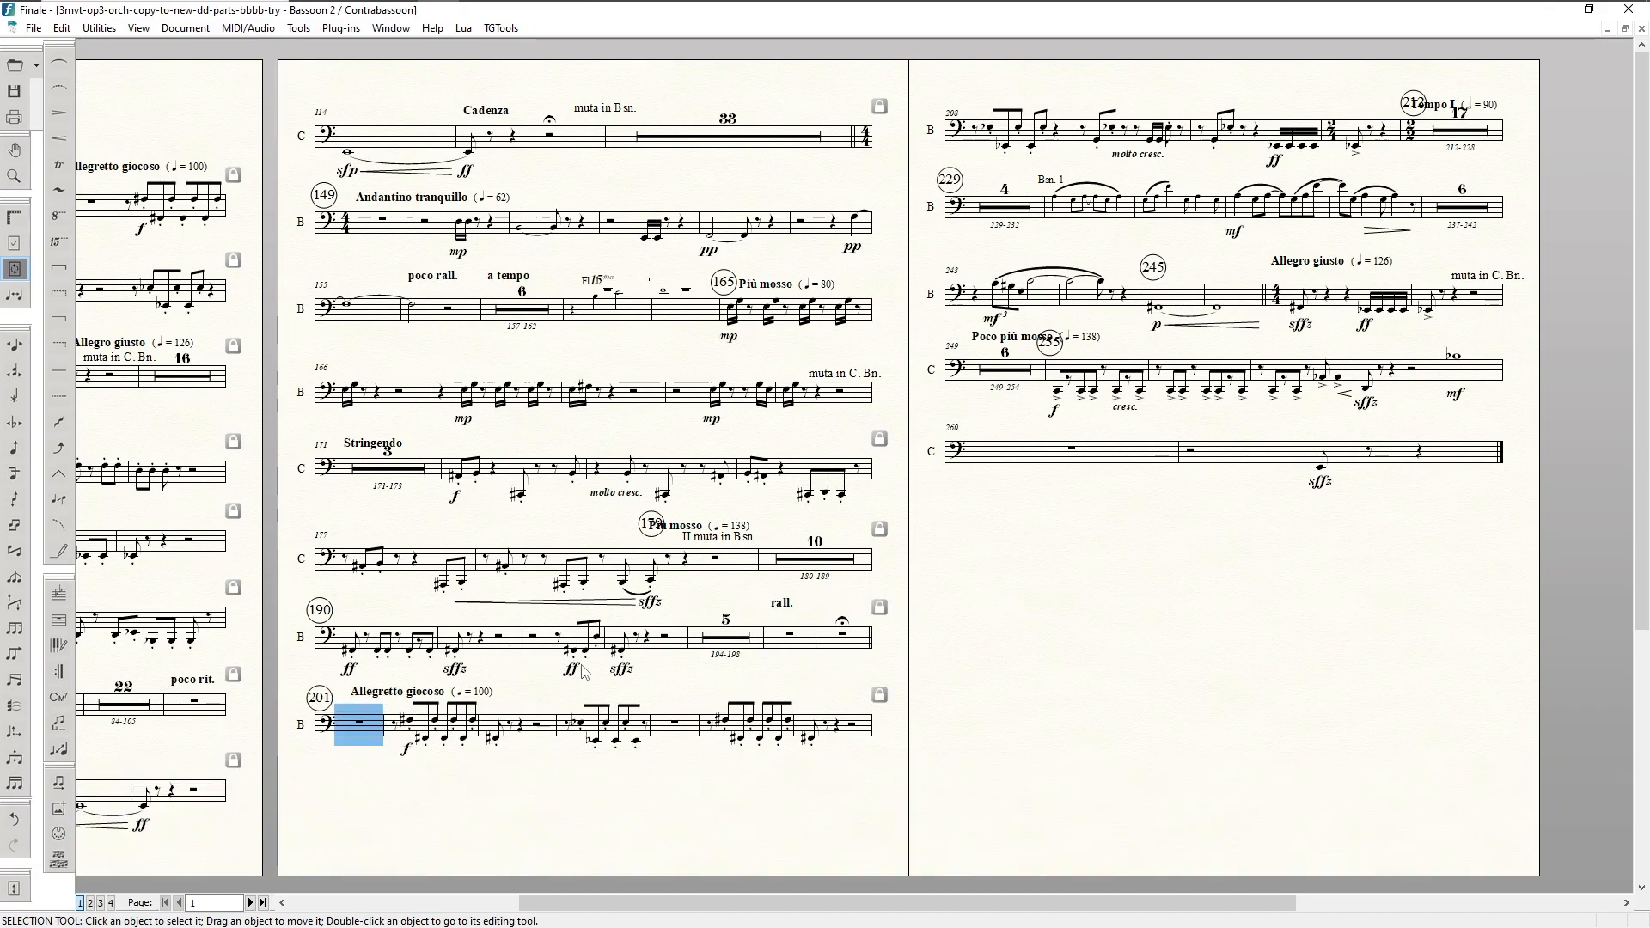
Step: Move measures 199 and 200 down to the next system and push measure 206 onward to the first system of the following page
left_click(796, 646)
key("Down")
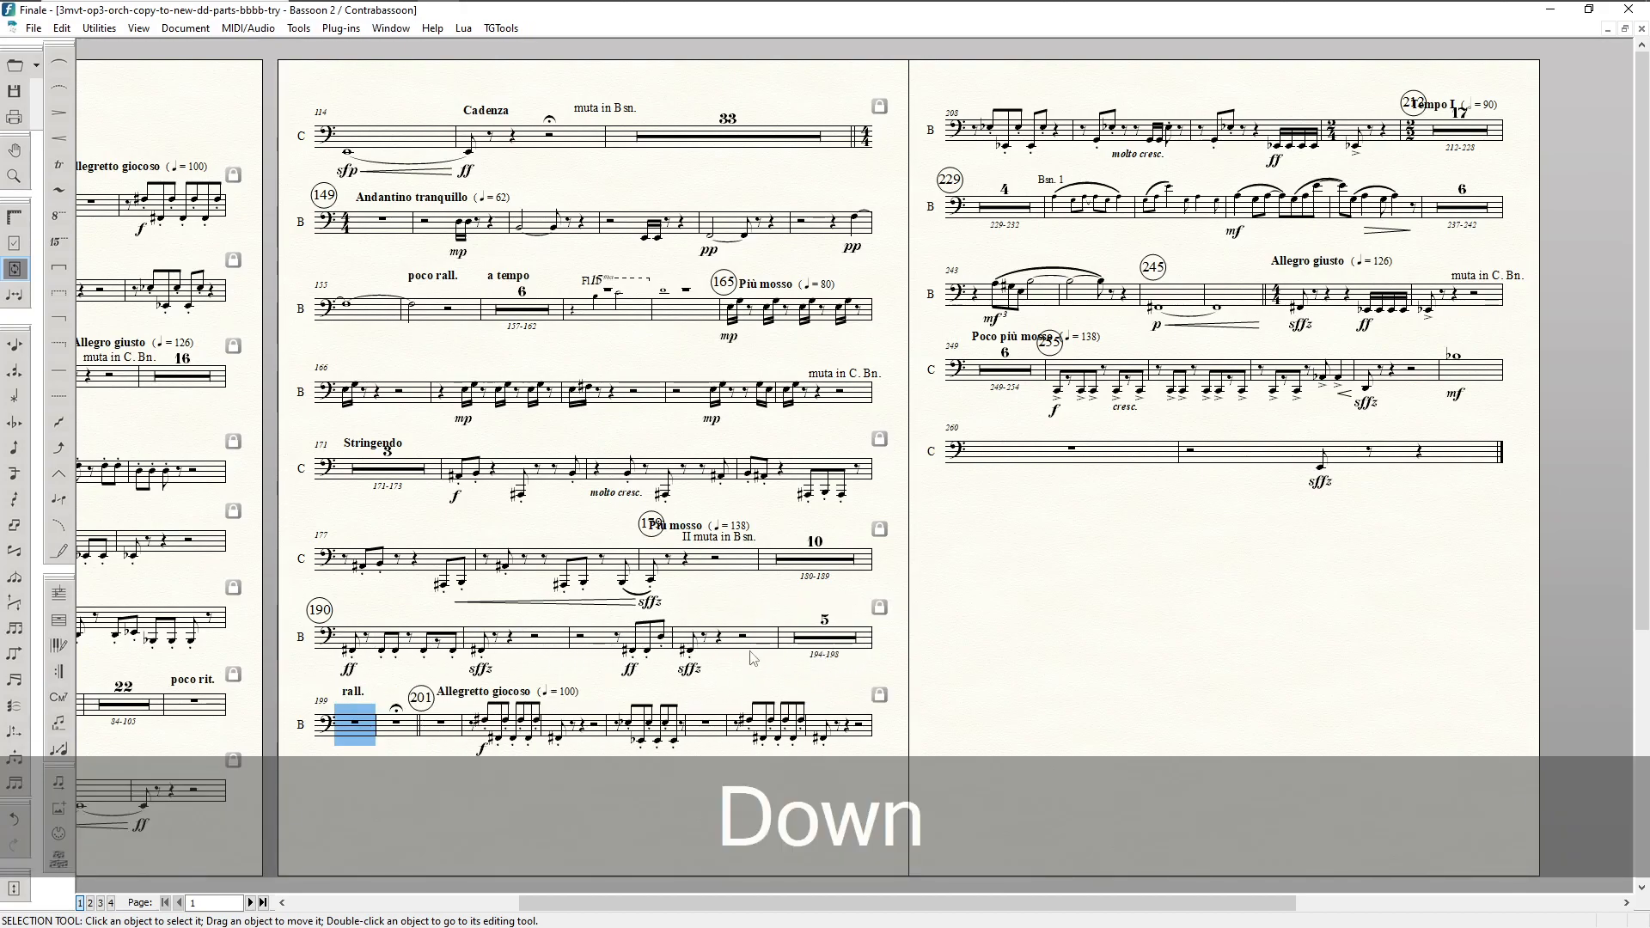
scroll(675, 706, "down", 2)
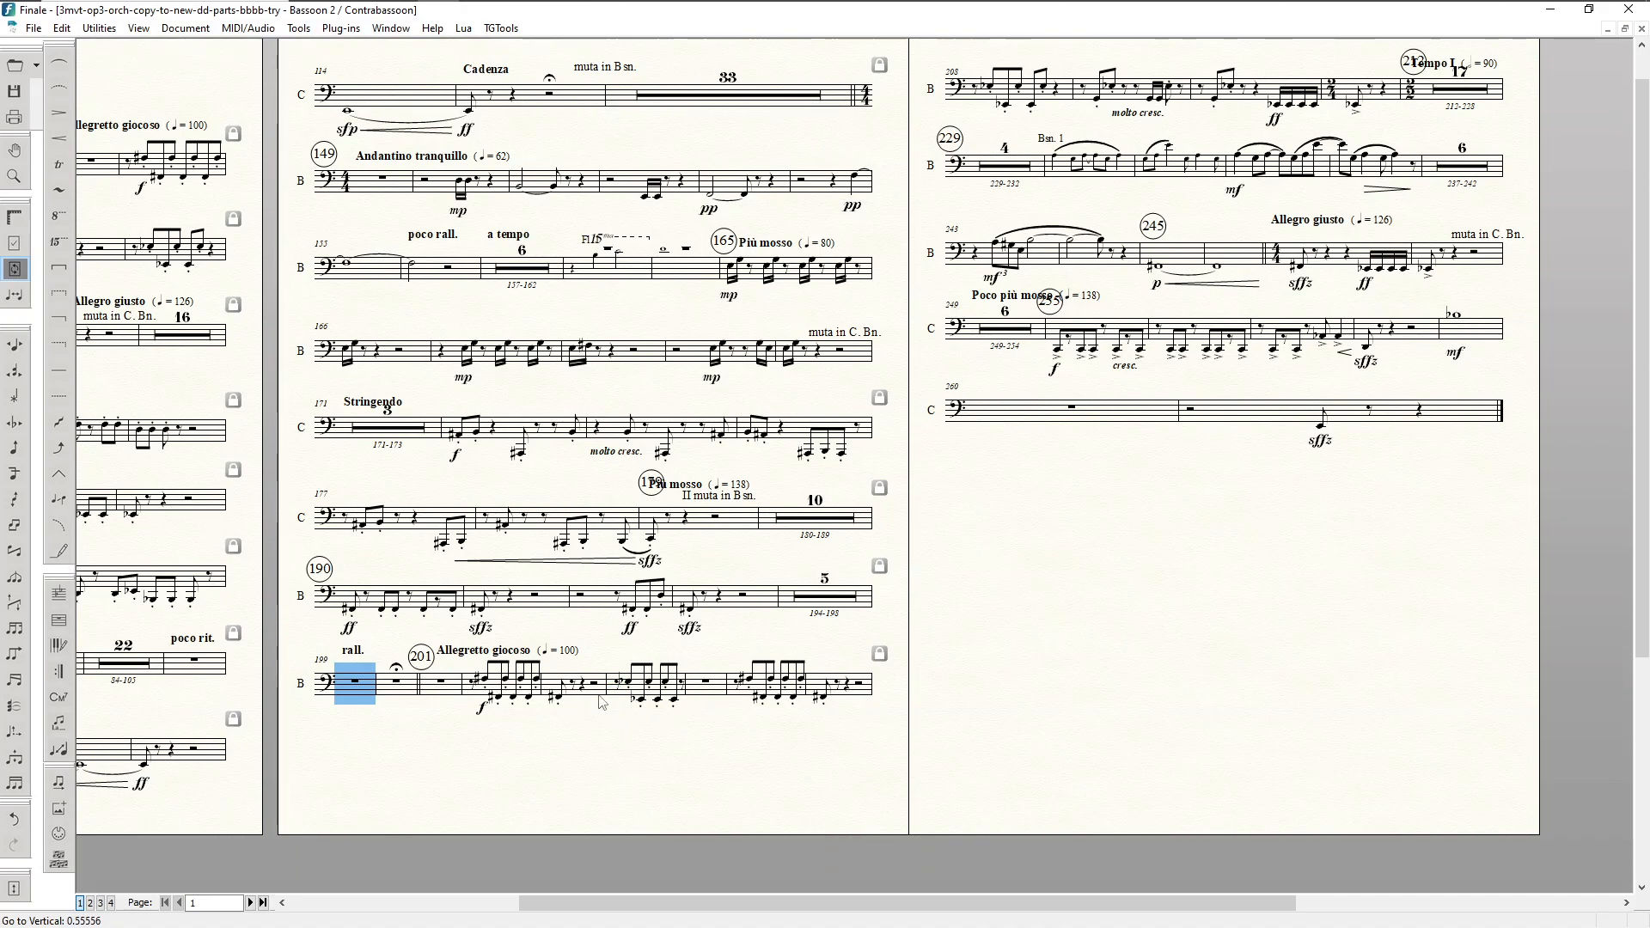
scroll(787, 688, "up", 2)
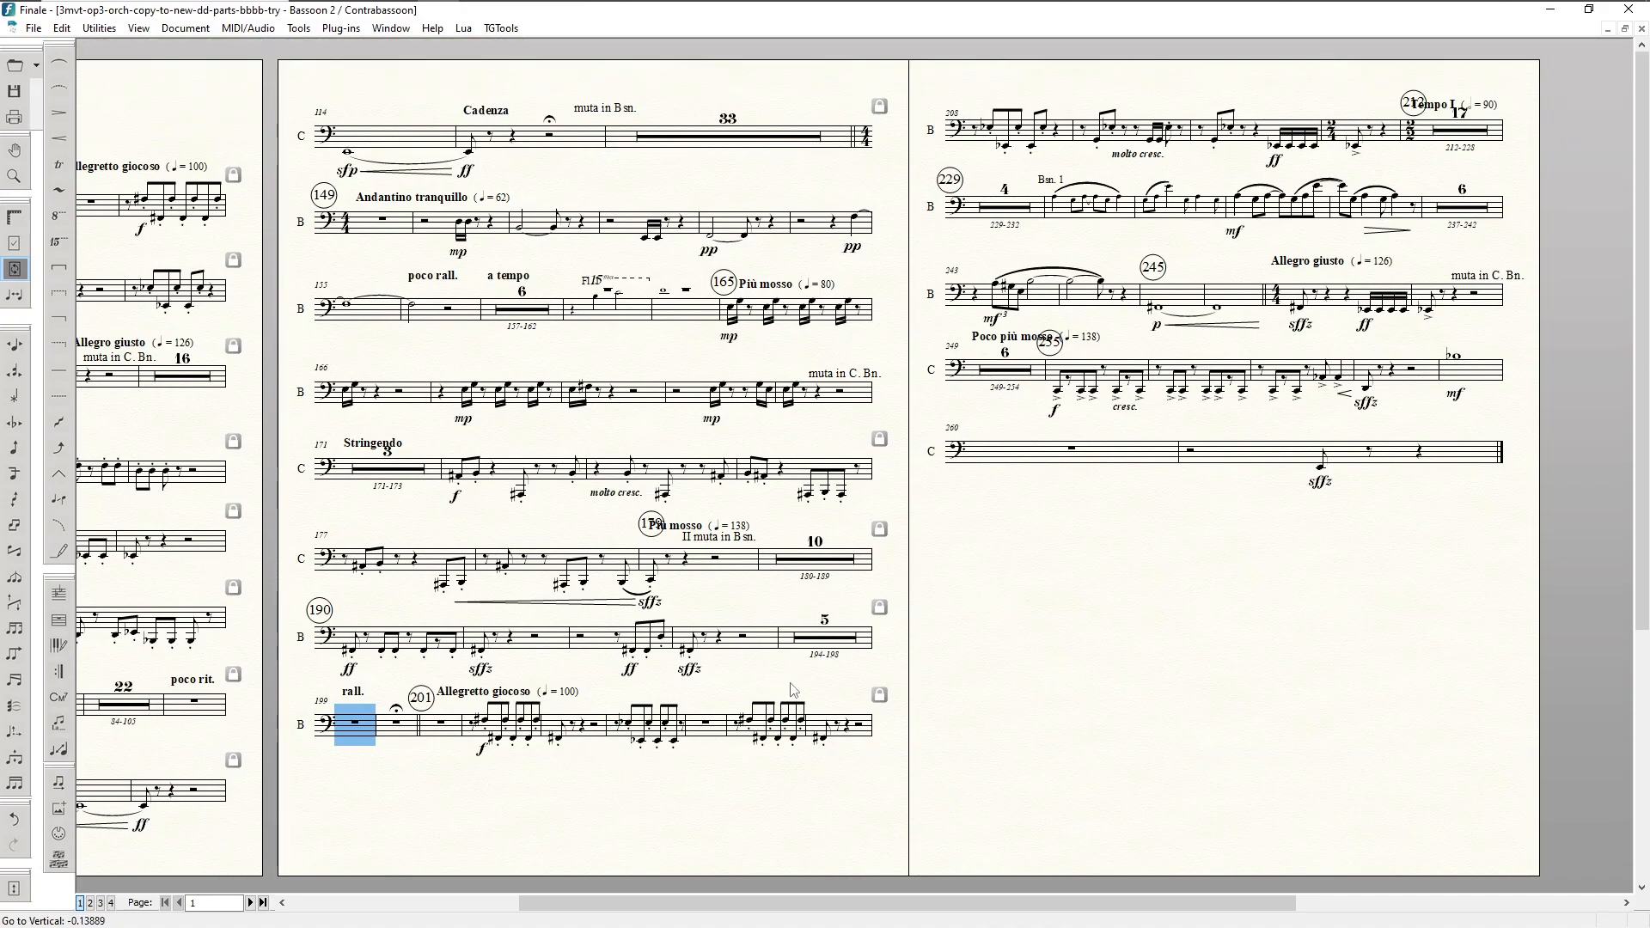
left_click(778, 726)
key("Down")
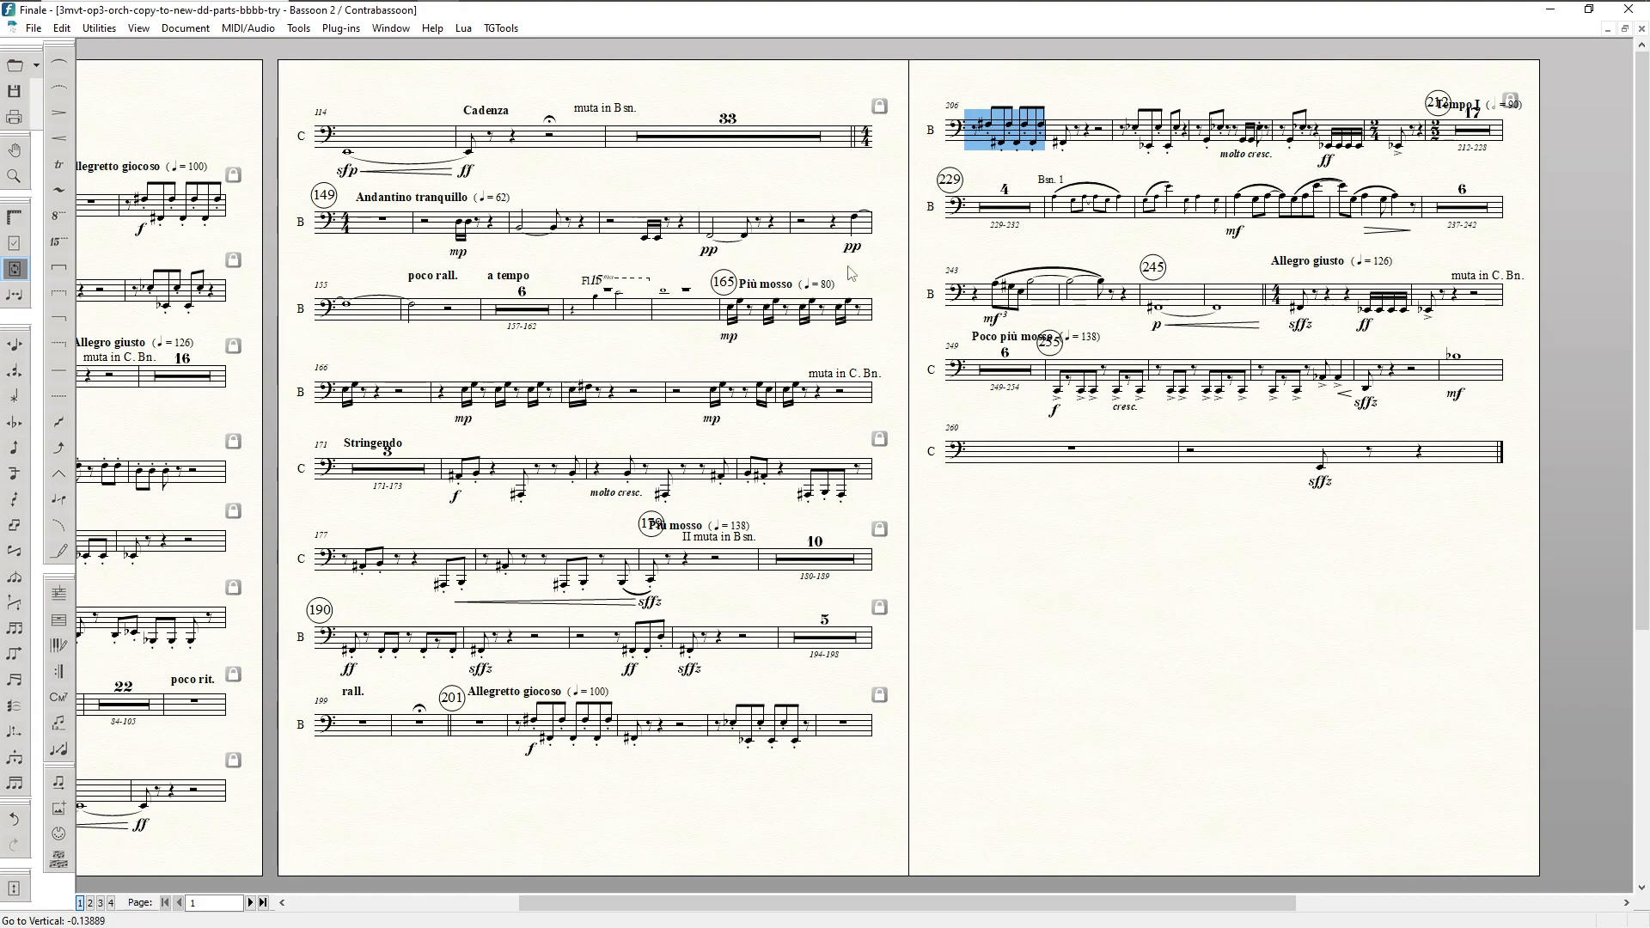
Step: Try moving measures 154 and 165 down to begin their next systems, and undo both moves
left_click(816, 228)
key("Down")
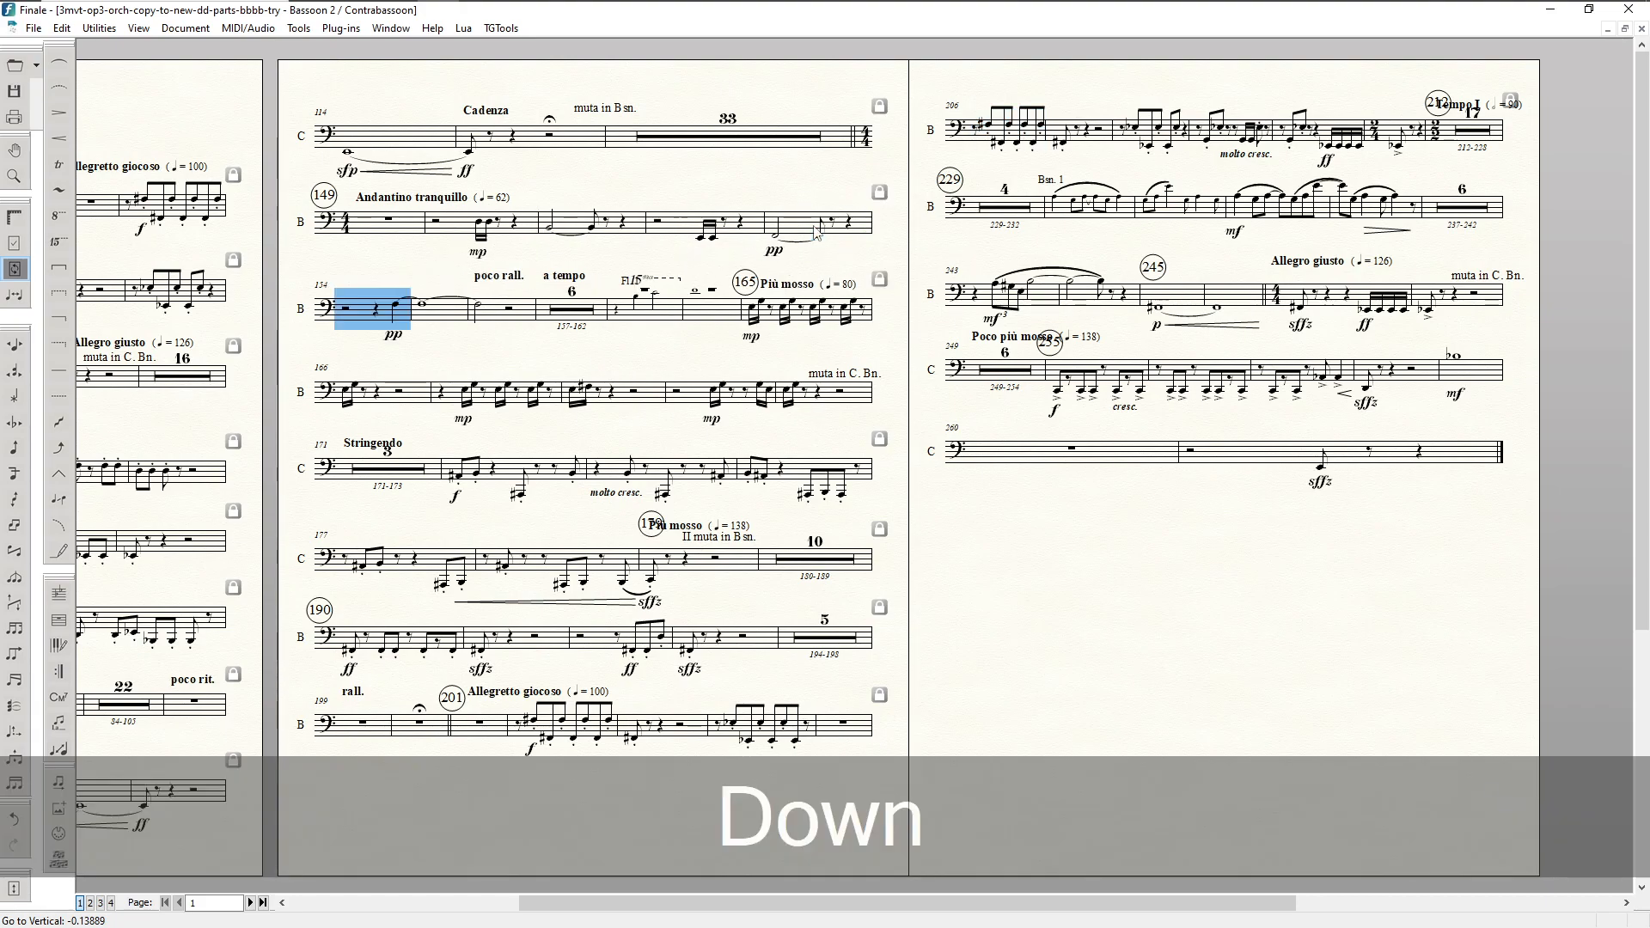
left_click(773, 311)
key("Down")
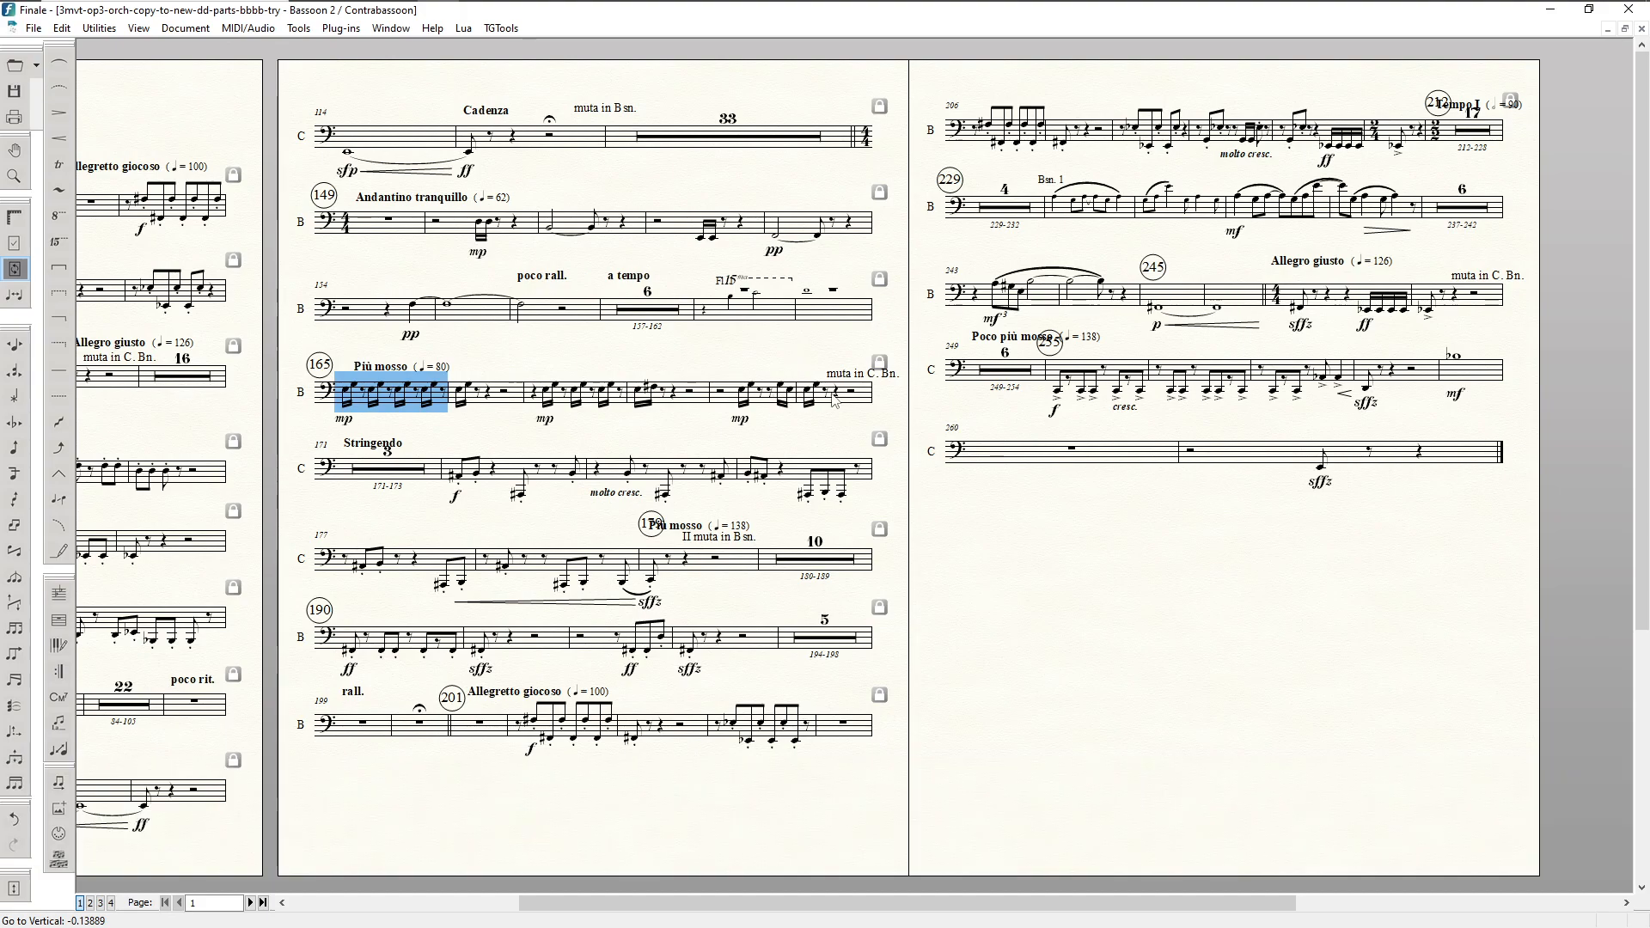
left_click(833, 400)
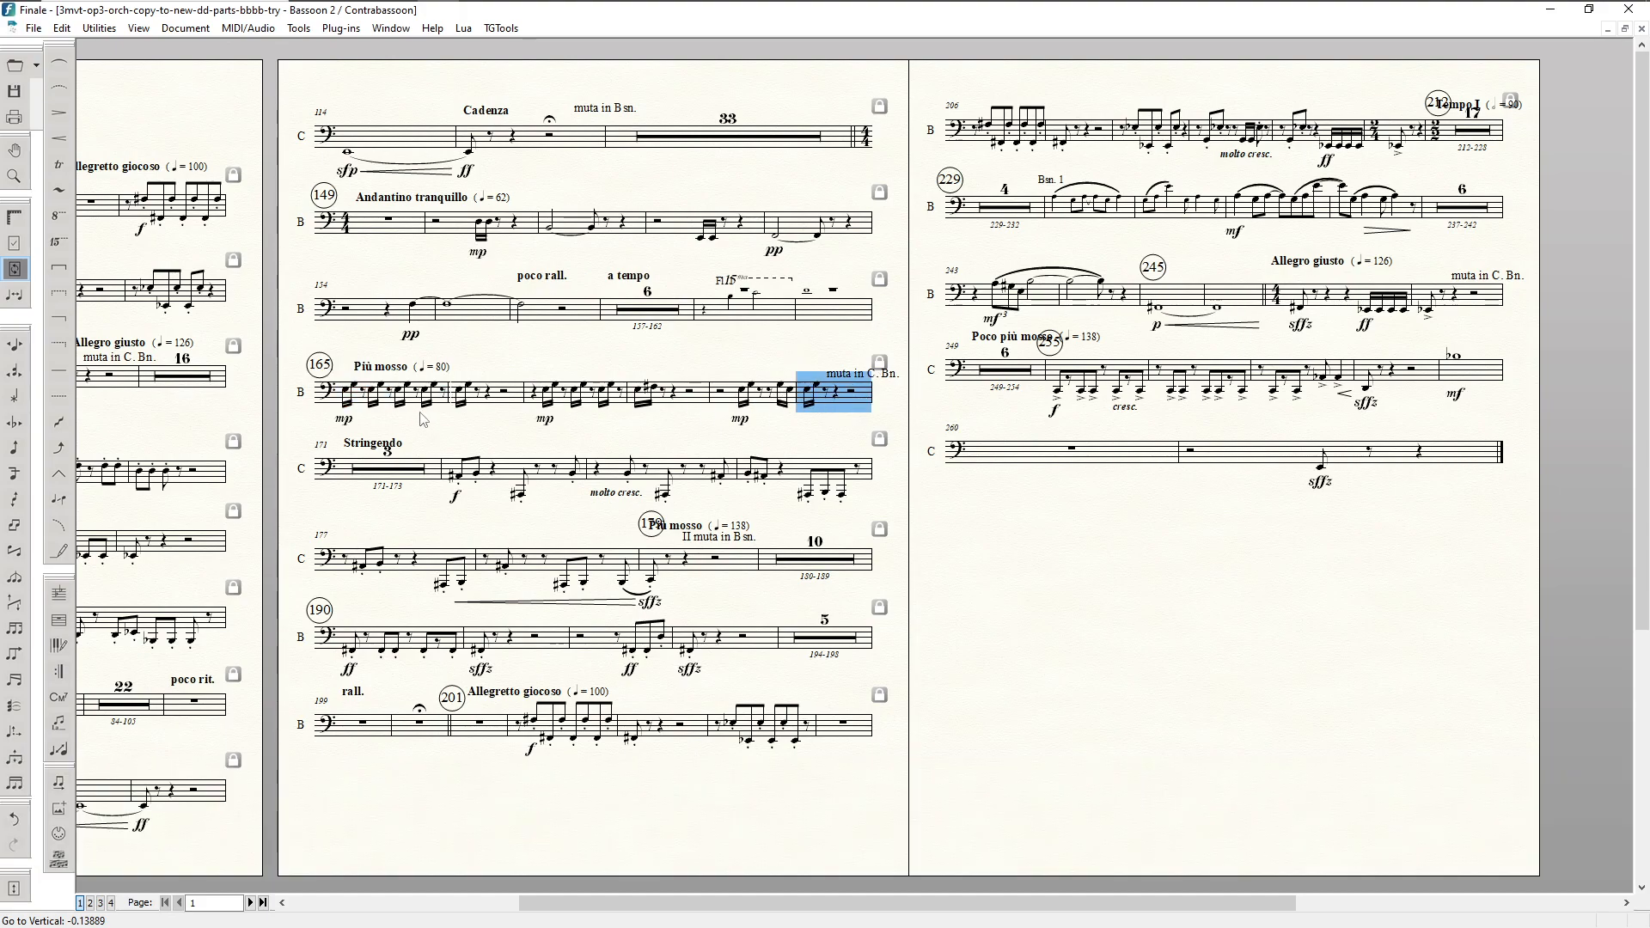
key("ctrl+z")
key("ctrl+z")
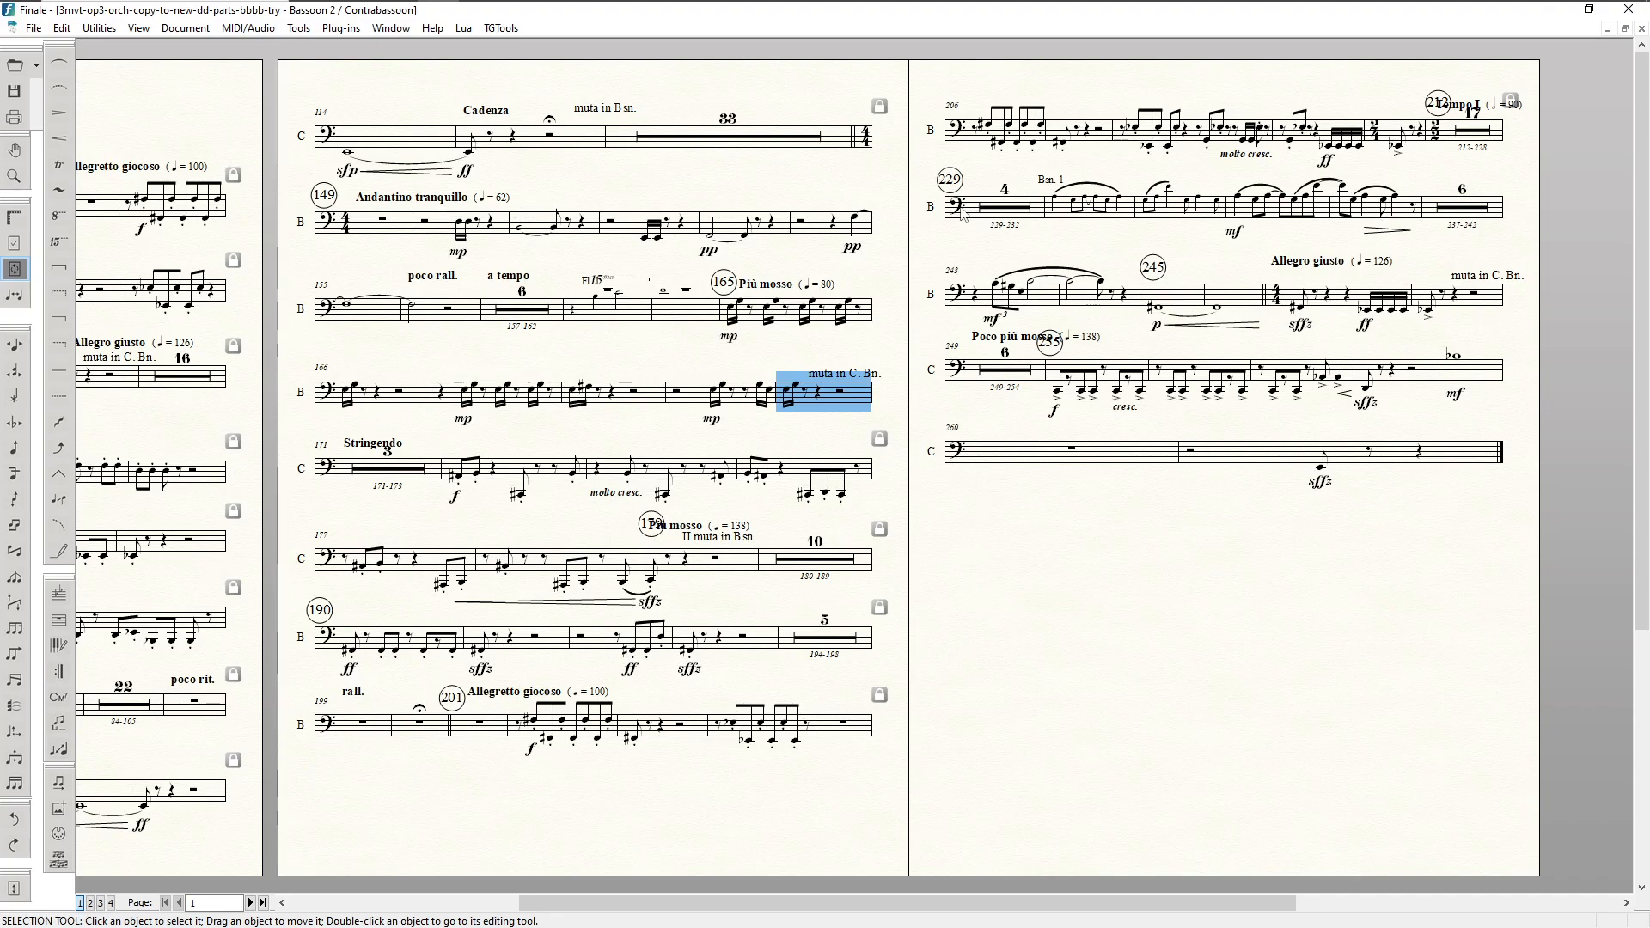
Step: Unlock the systems from measure 206 through the end of the part so the measures reflow
left_click(995, 137)
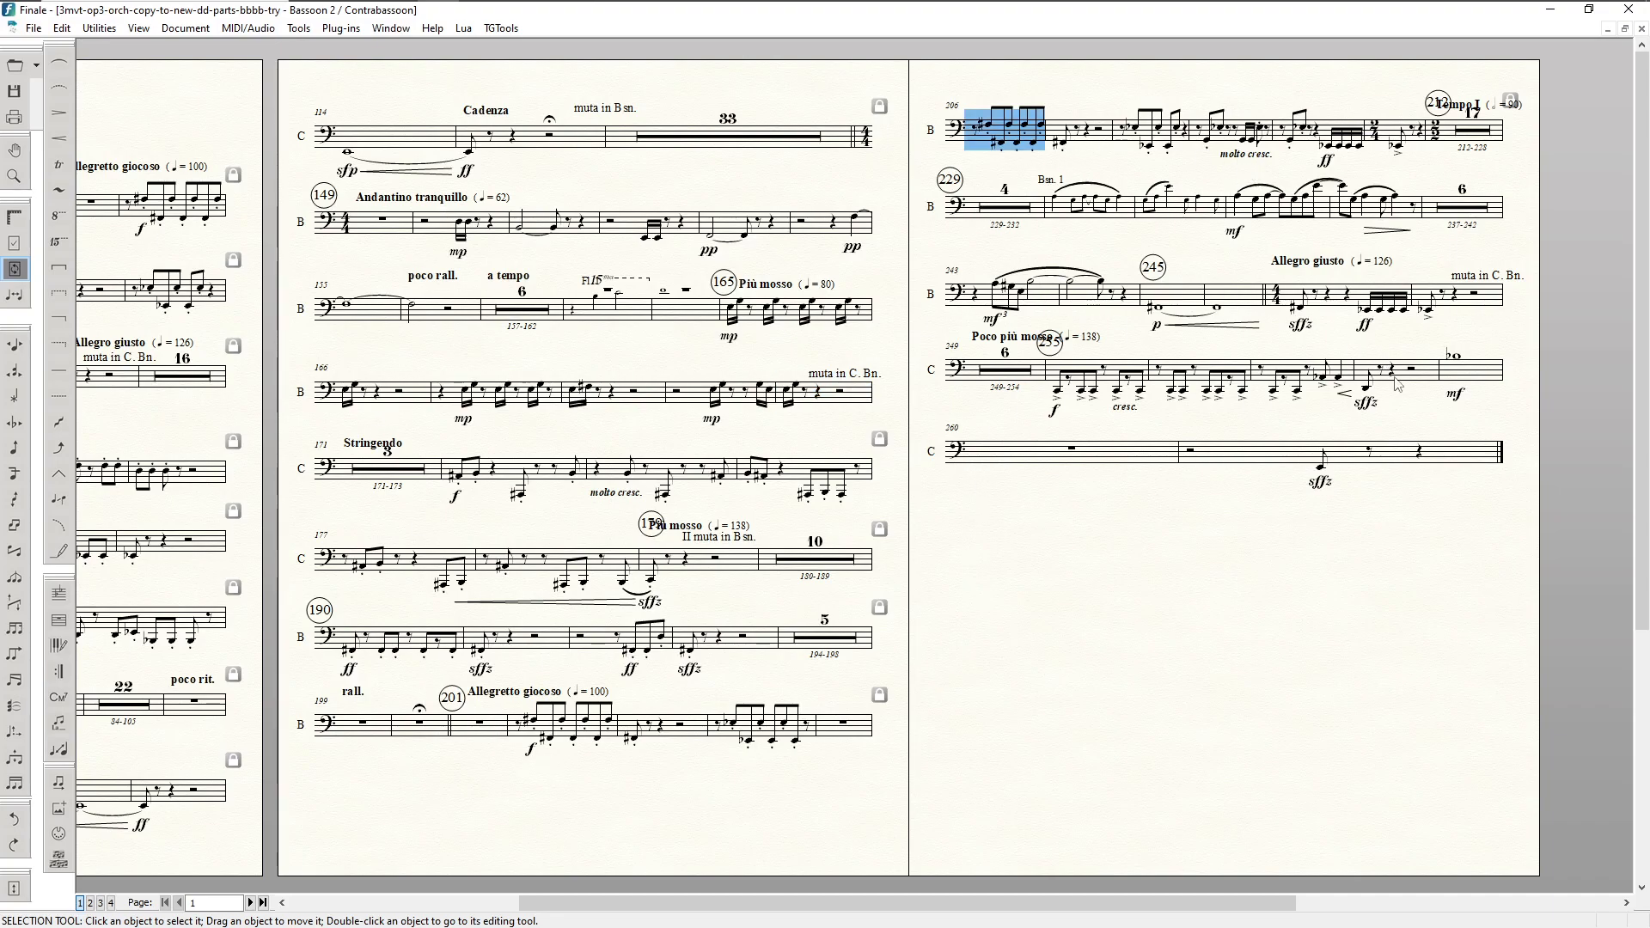
left_click(1418, 462, "shift")
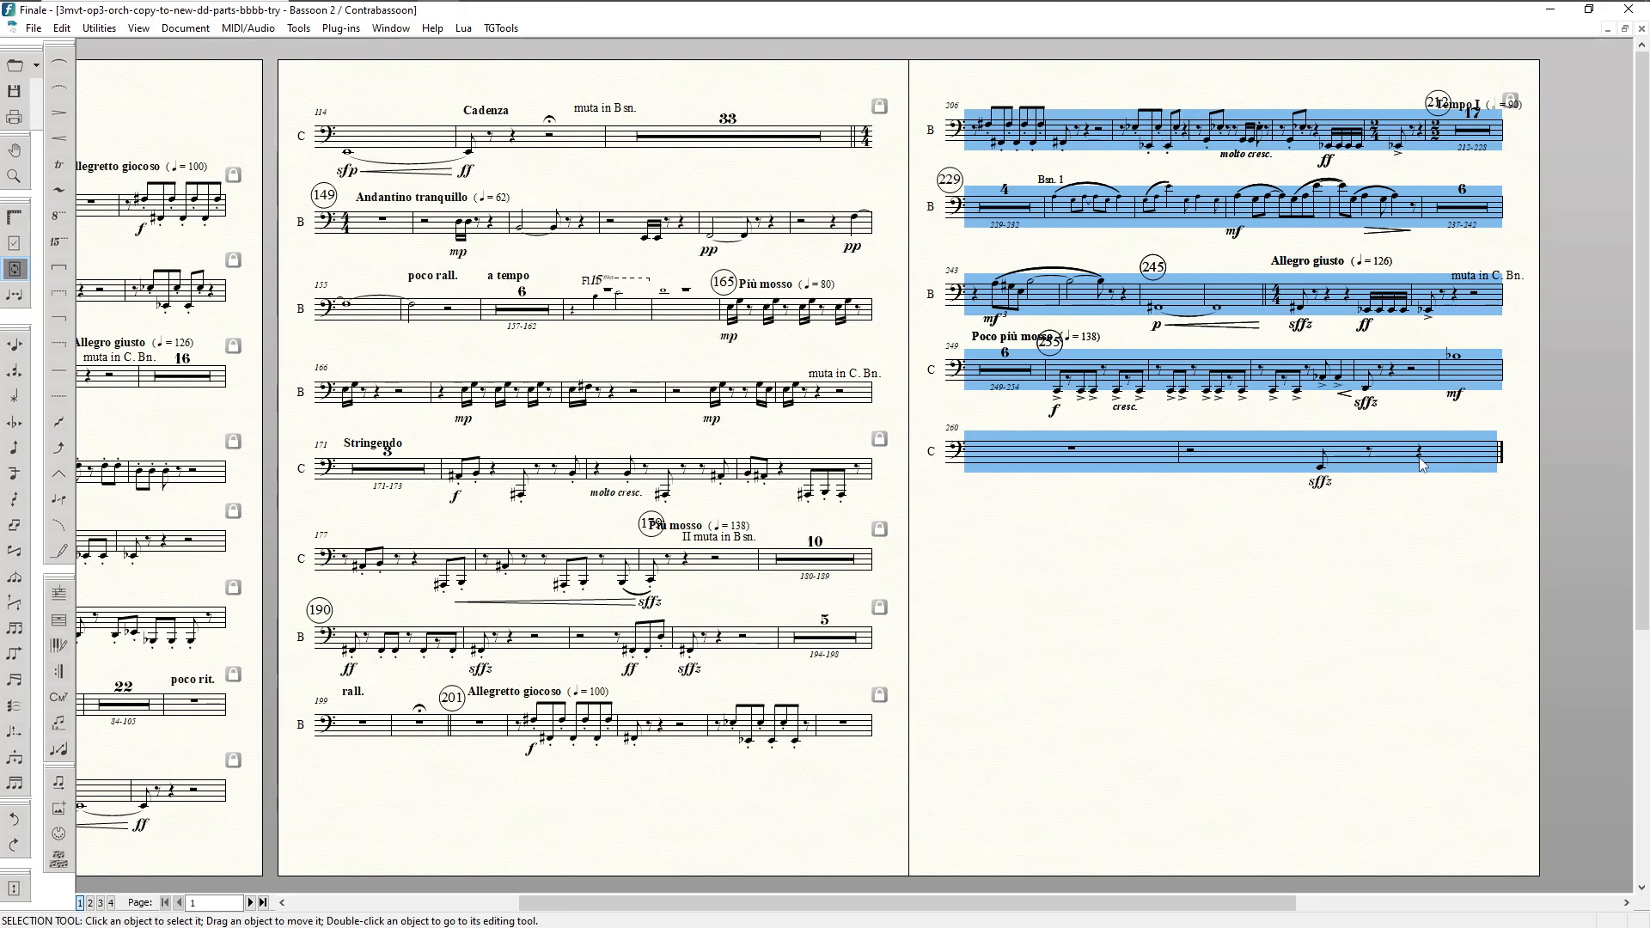
key("ctrl+shift+l")
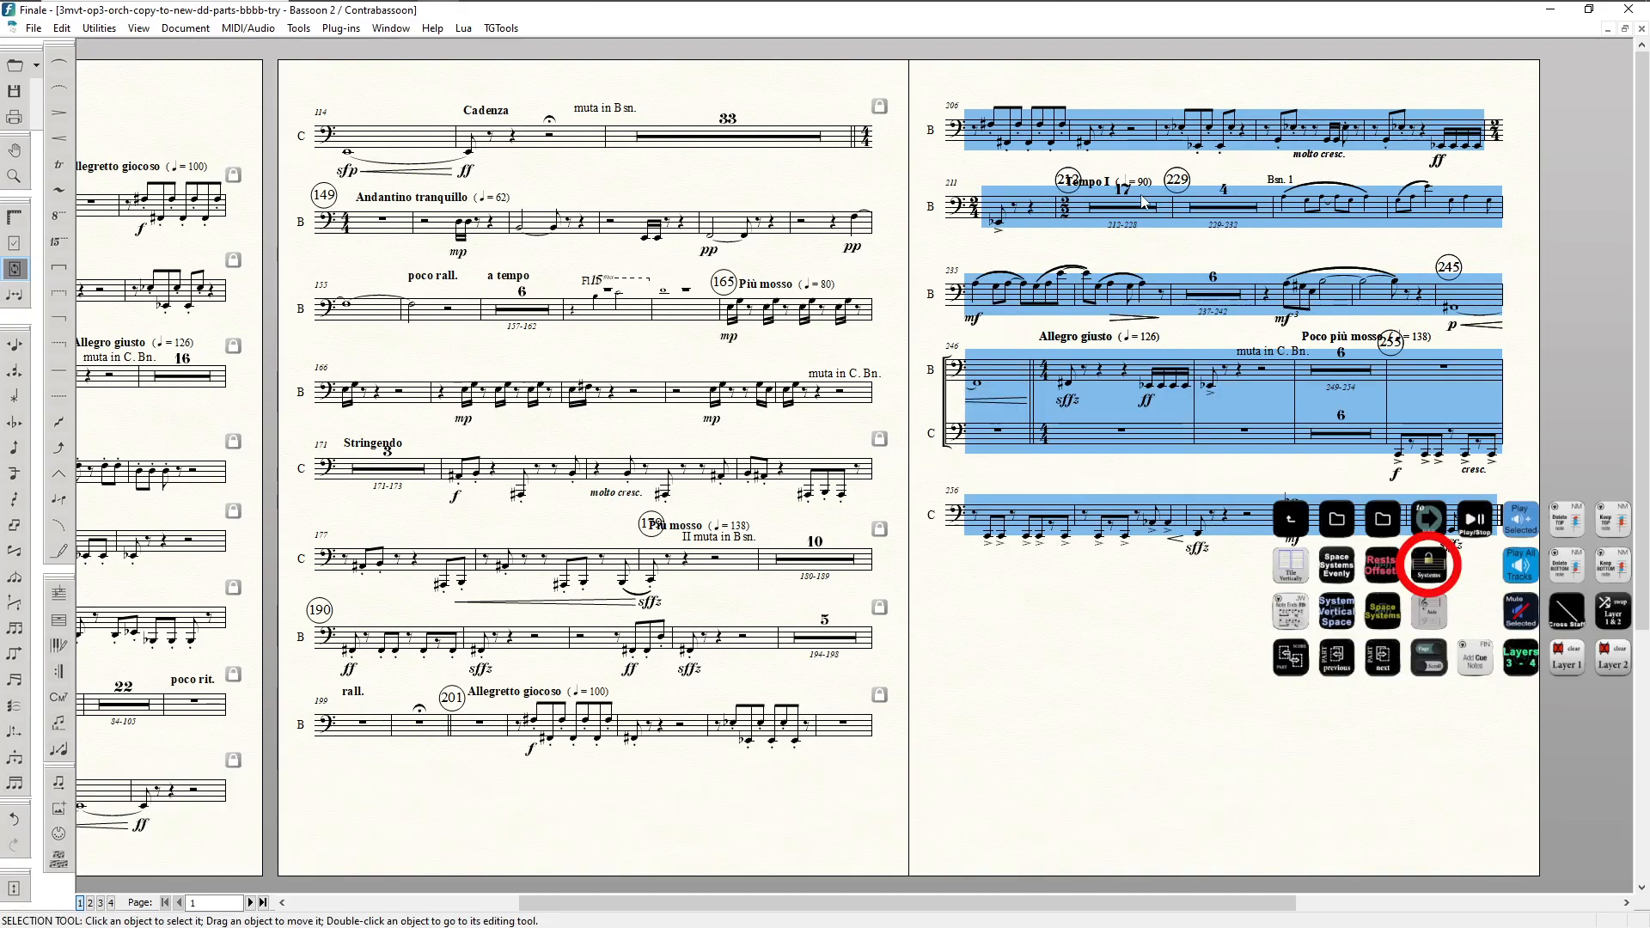
left_click(1109, 163)
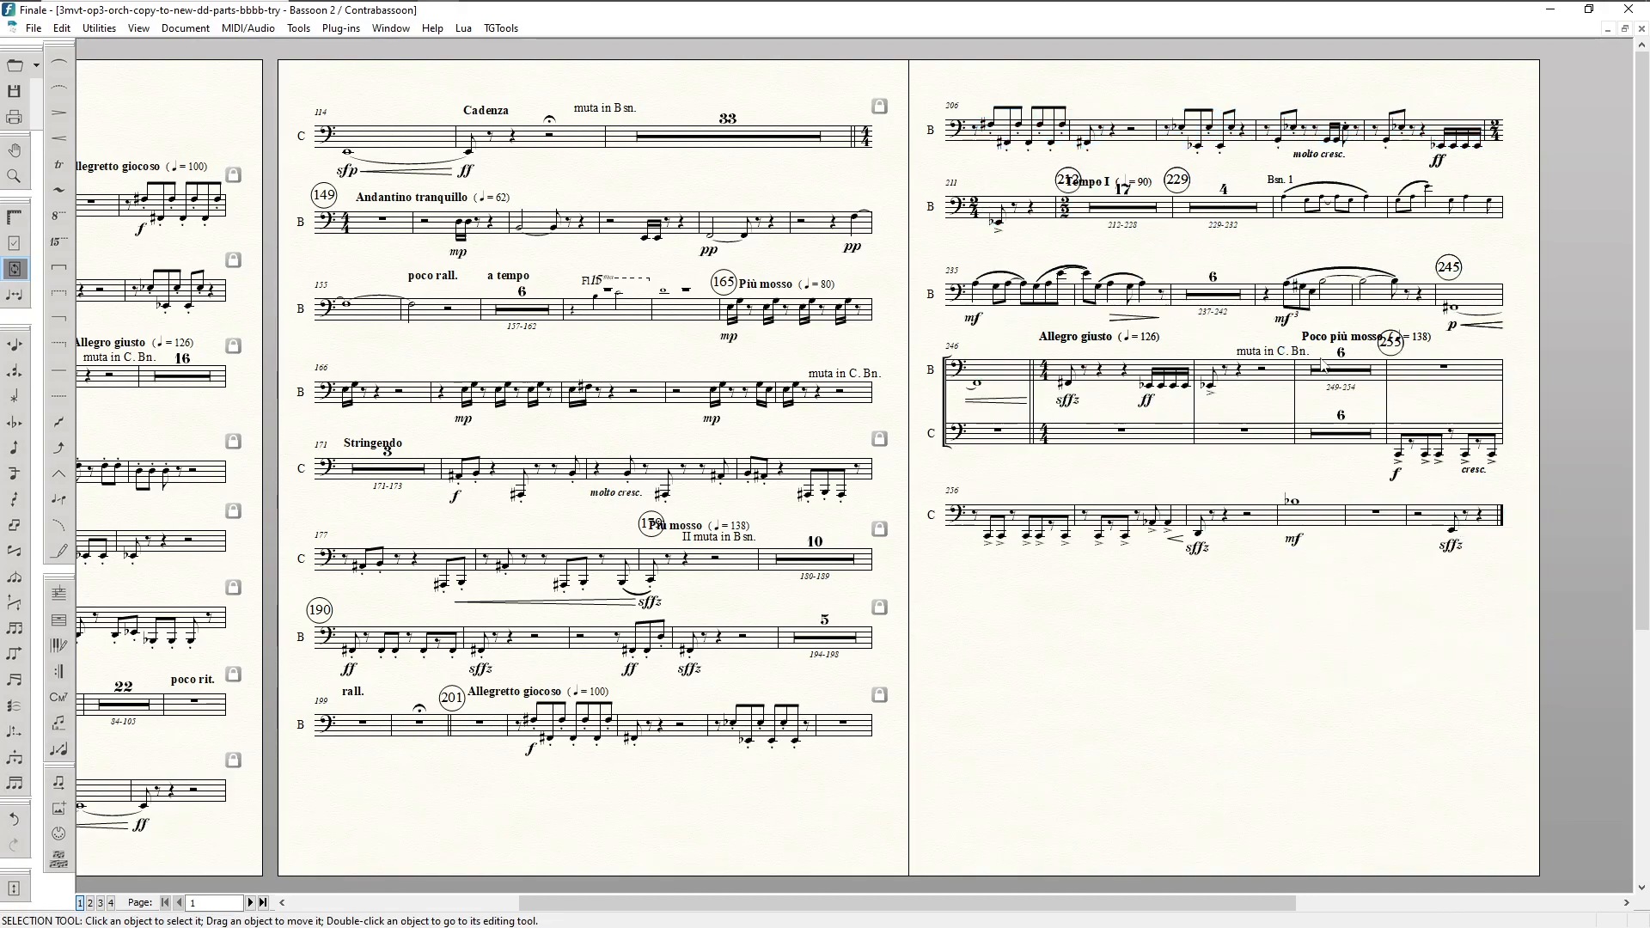
Step: Move measure 255 down to the final system and hide the empty Contrabassoon staff in the system starting at measure 246
left_click(1418, 438)
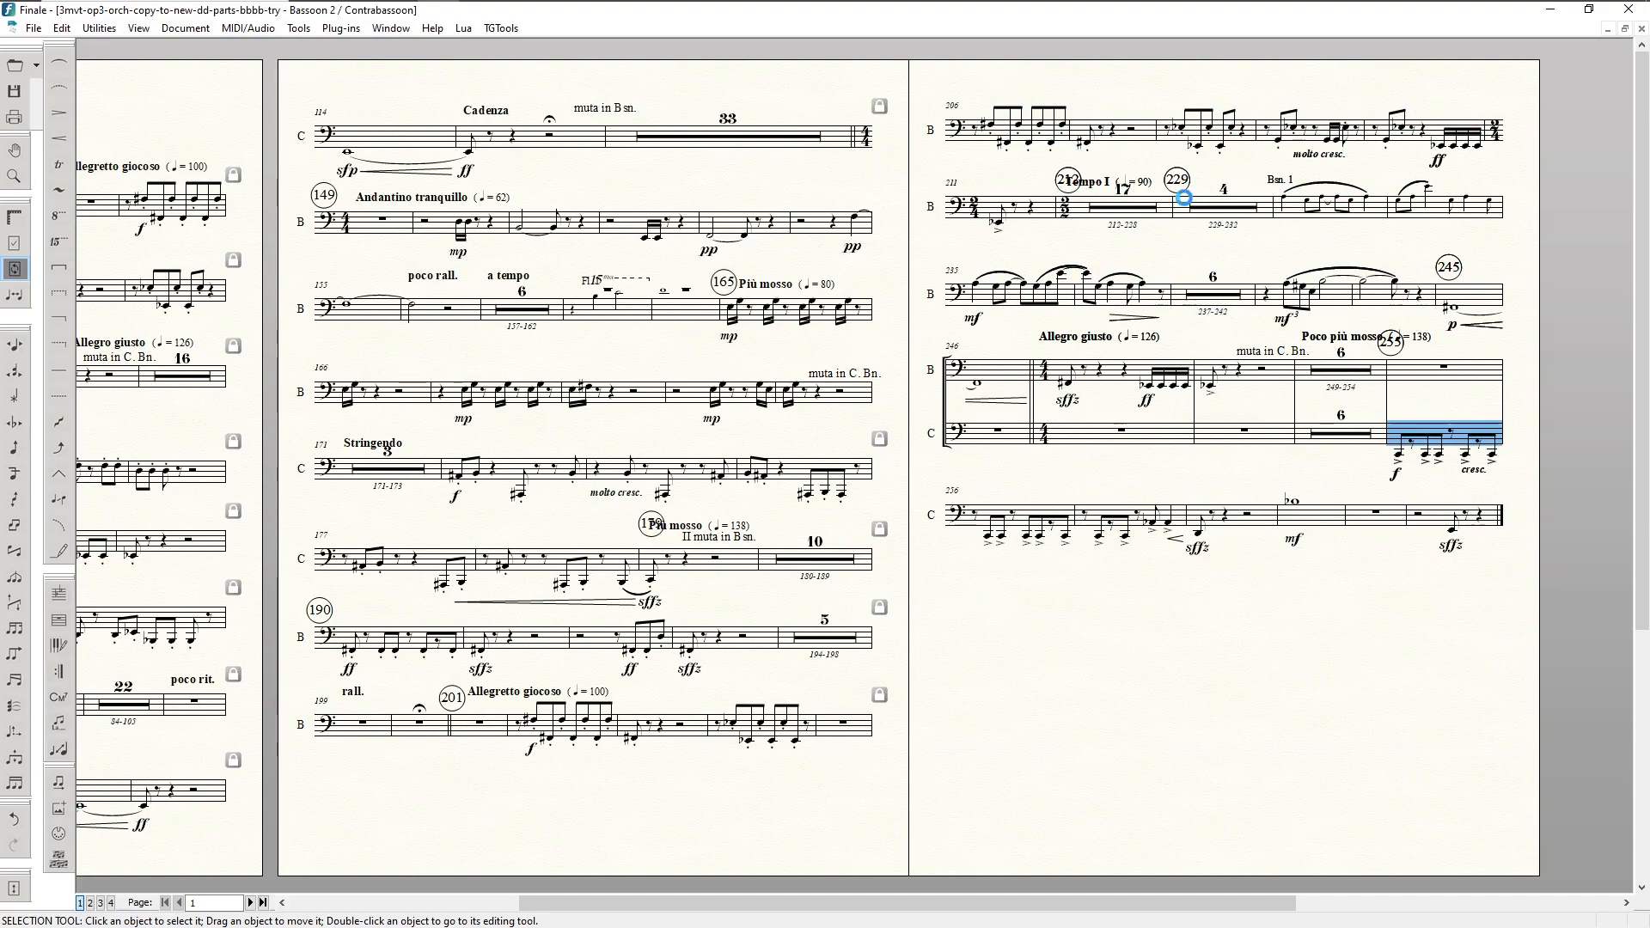
key("Down")
left_click(982, 455)
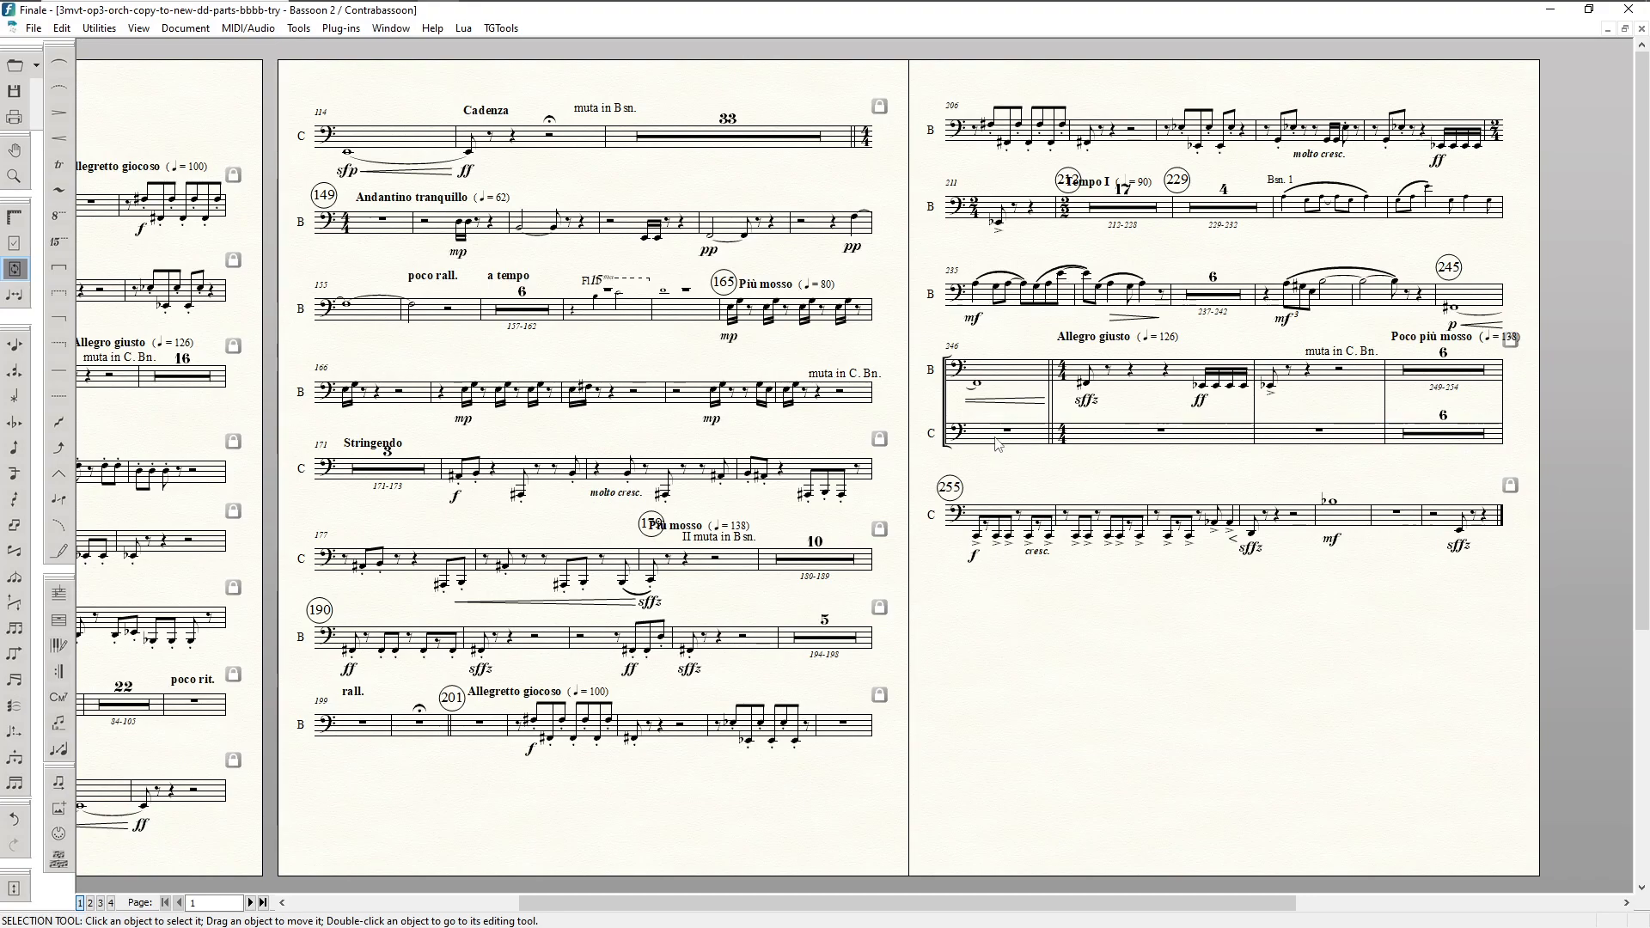
left_click(997, 444)
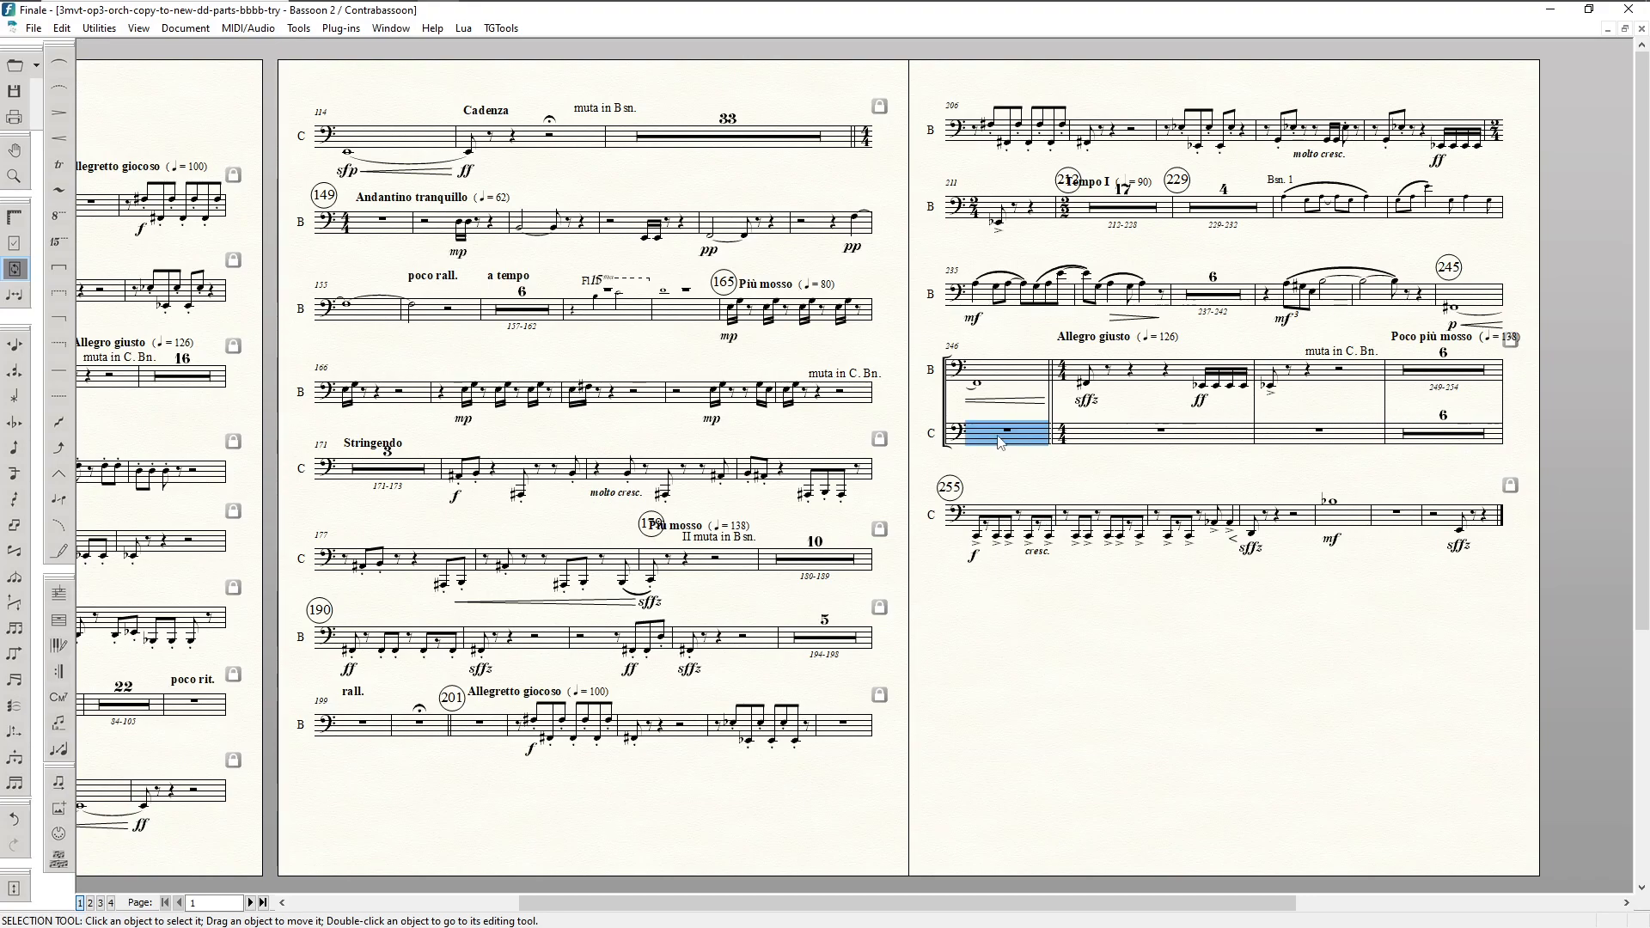
key("h")
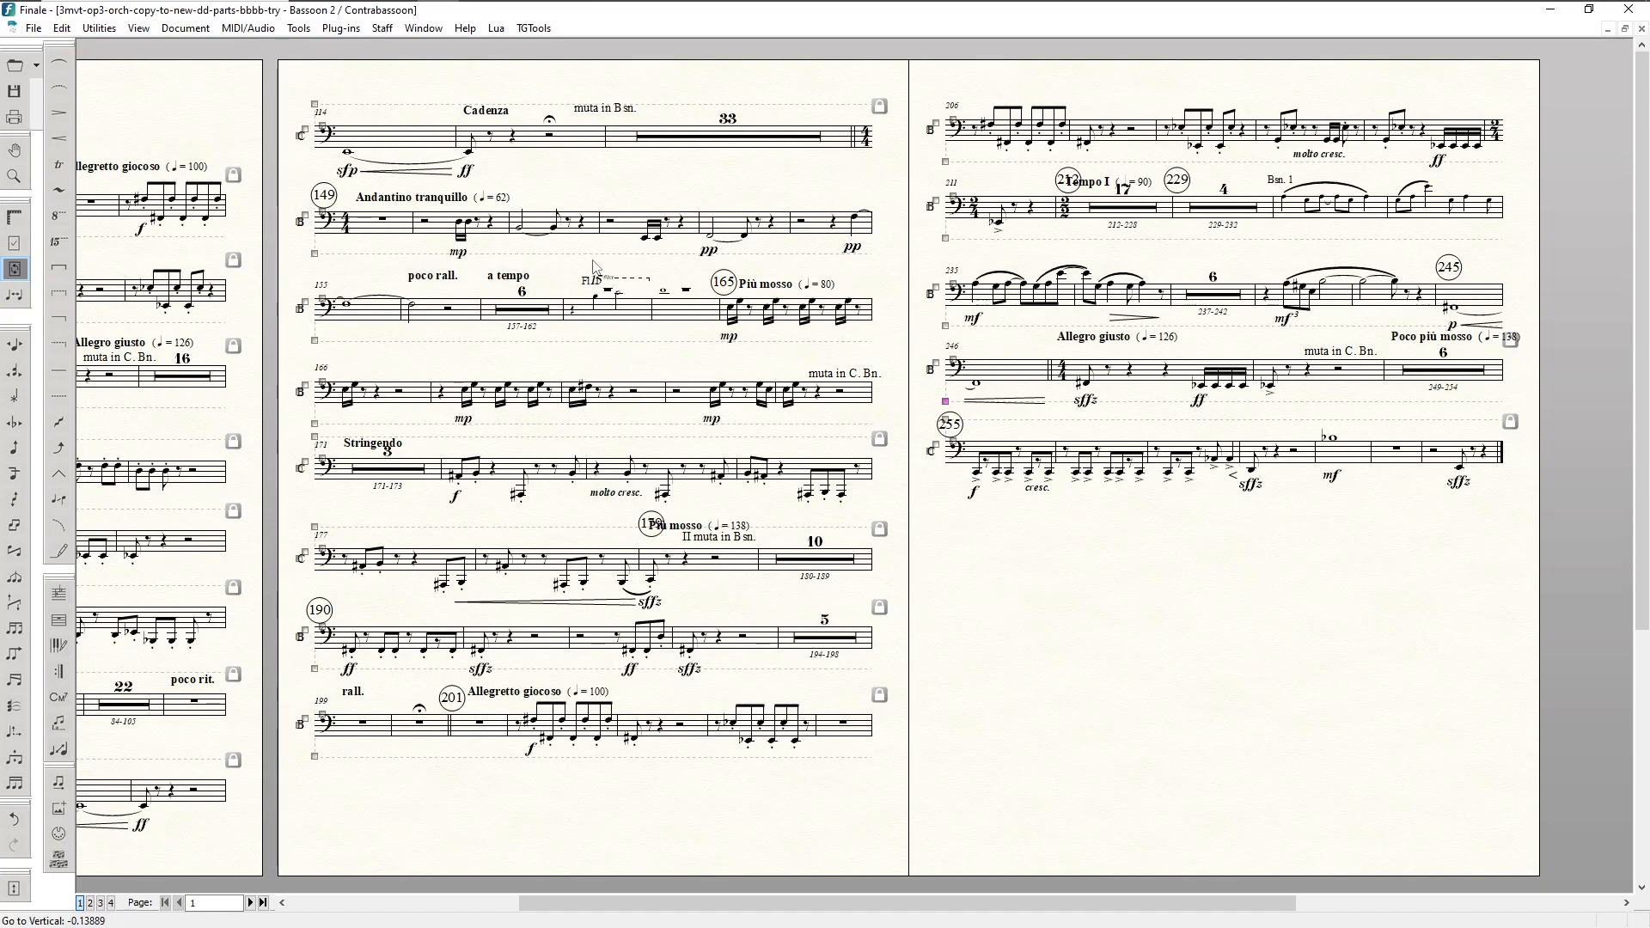
Step: Set a vertical rest offset of -8 for layer 1 in the two flute cue measures before rehearsal mark 165
left_click(608, 318)
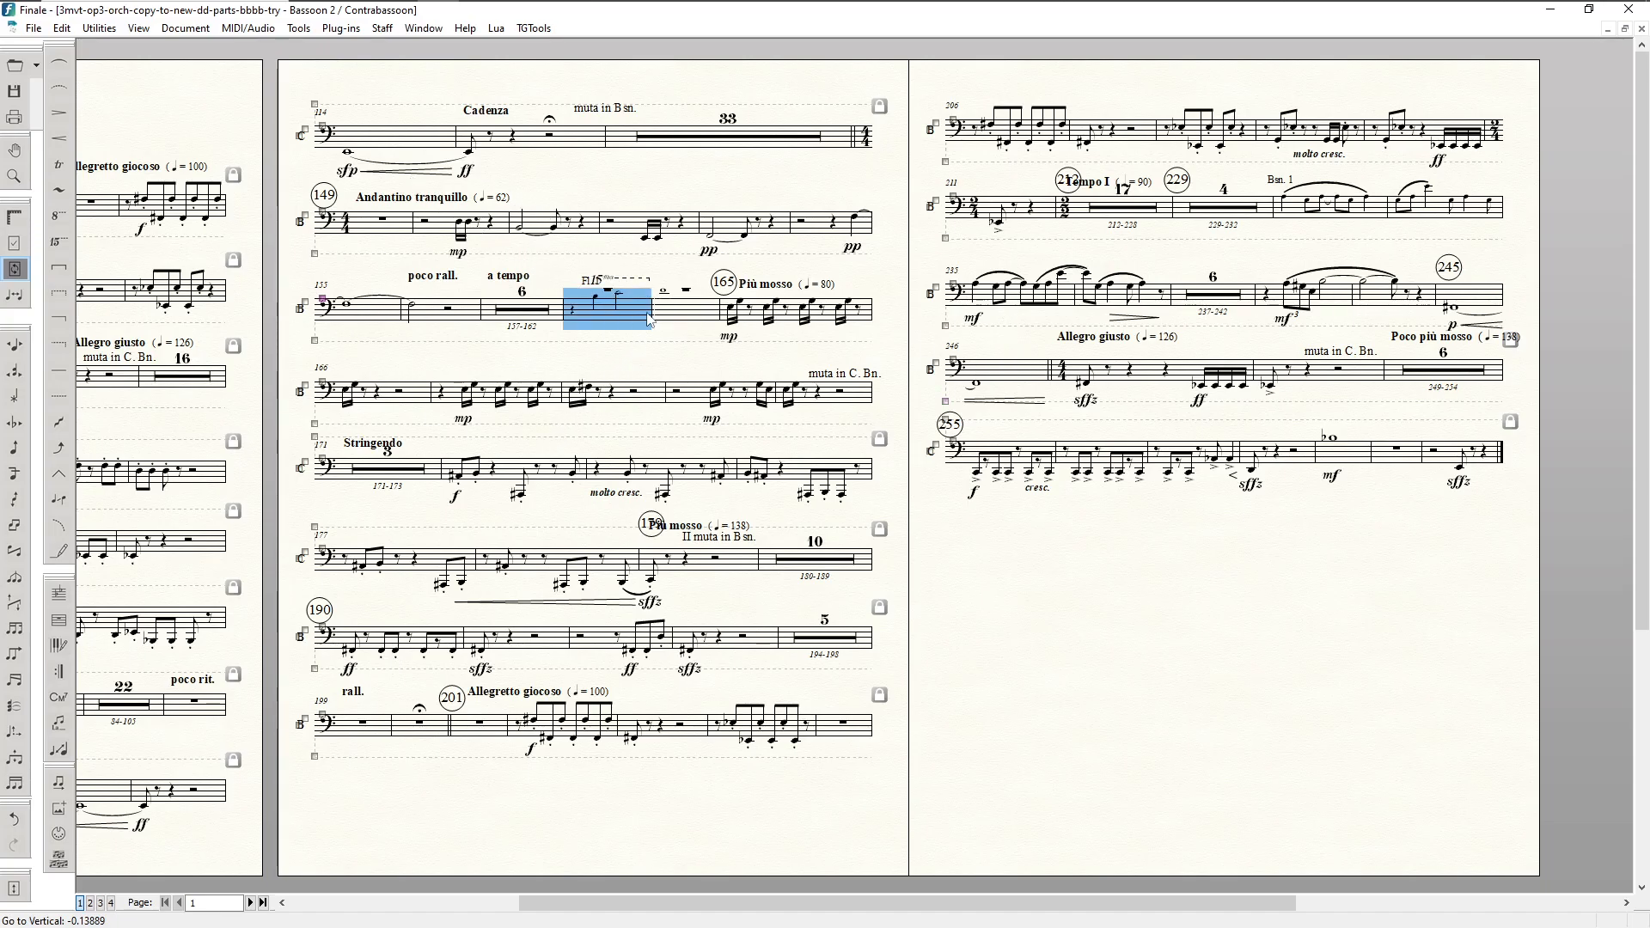
left_click(686, 316, "shift")
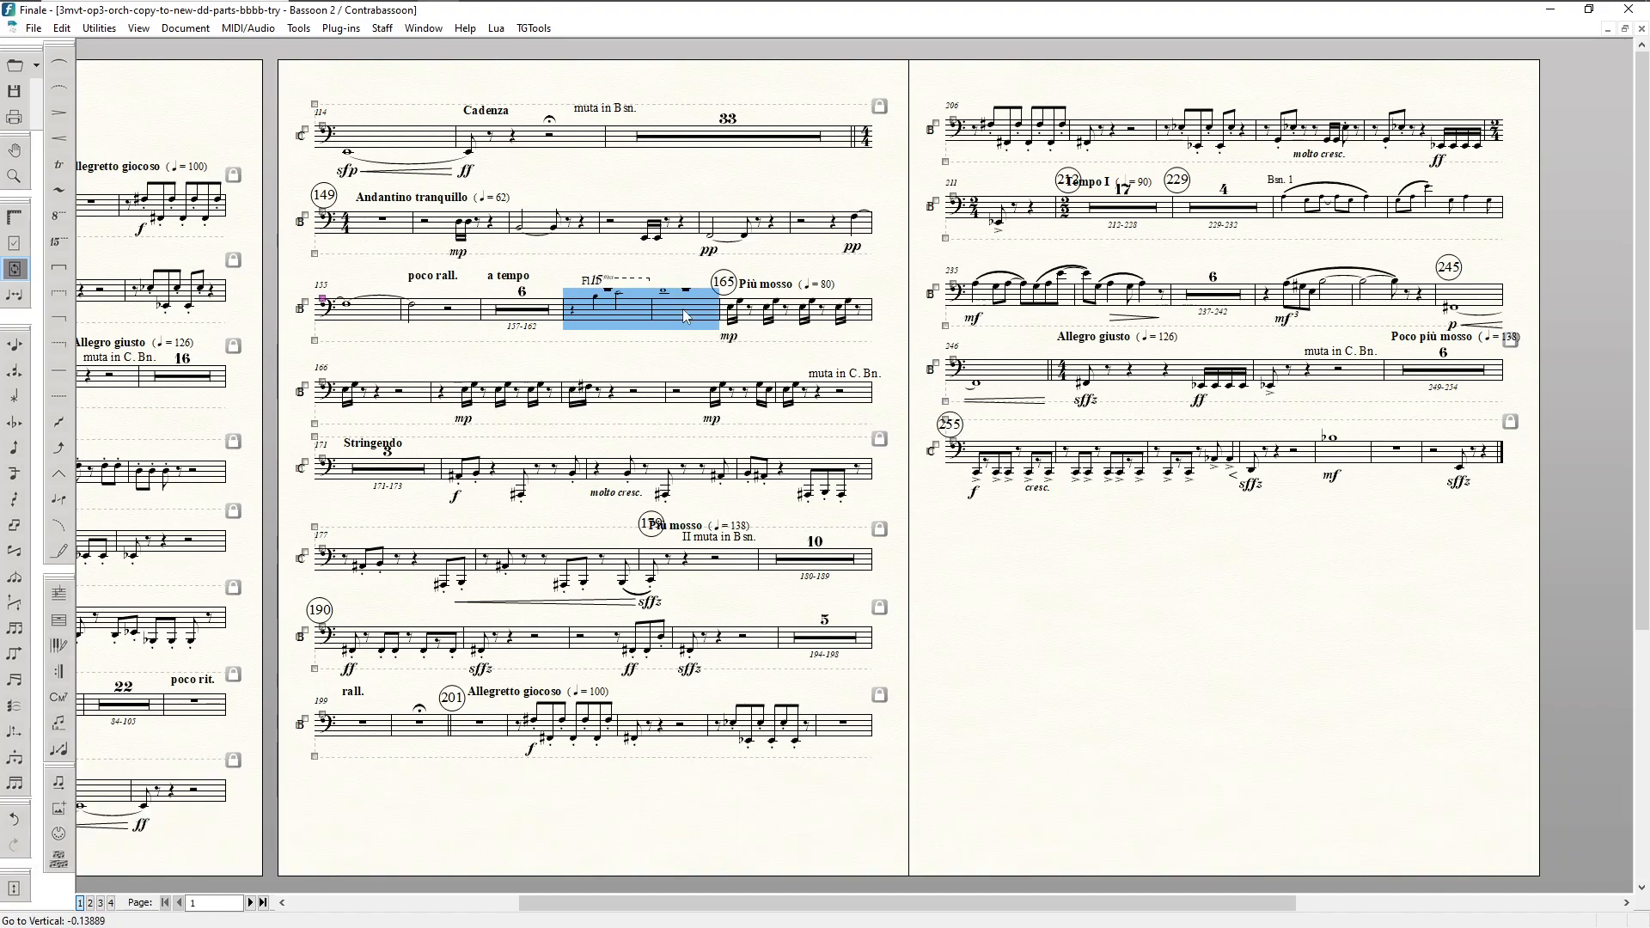
key("ctrl+shift+F3")
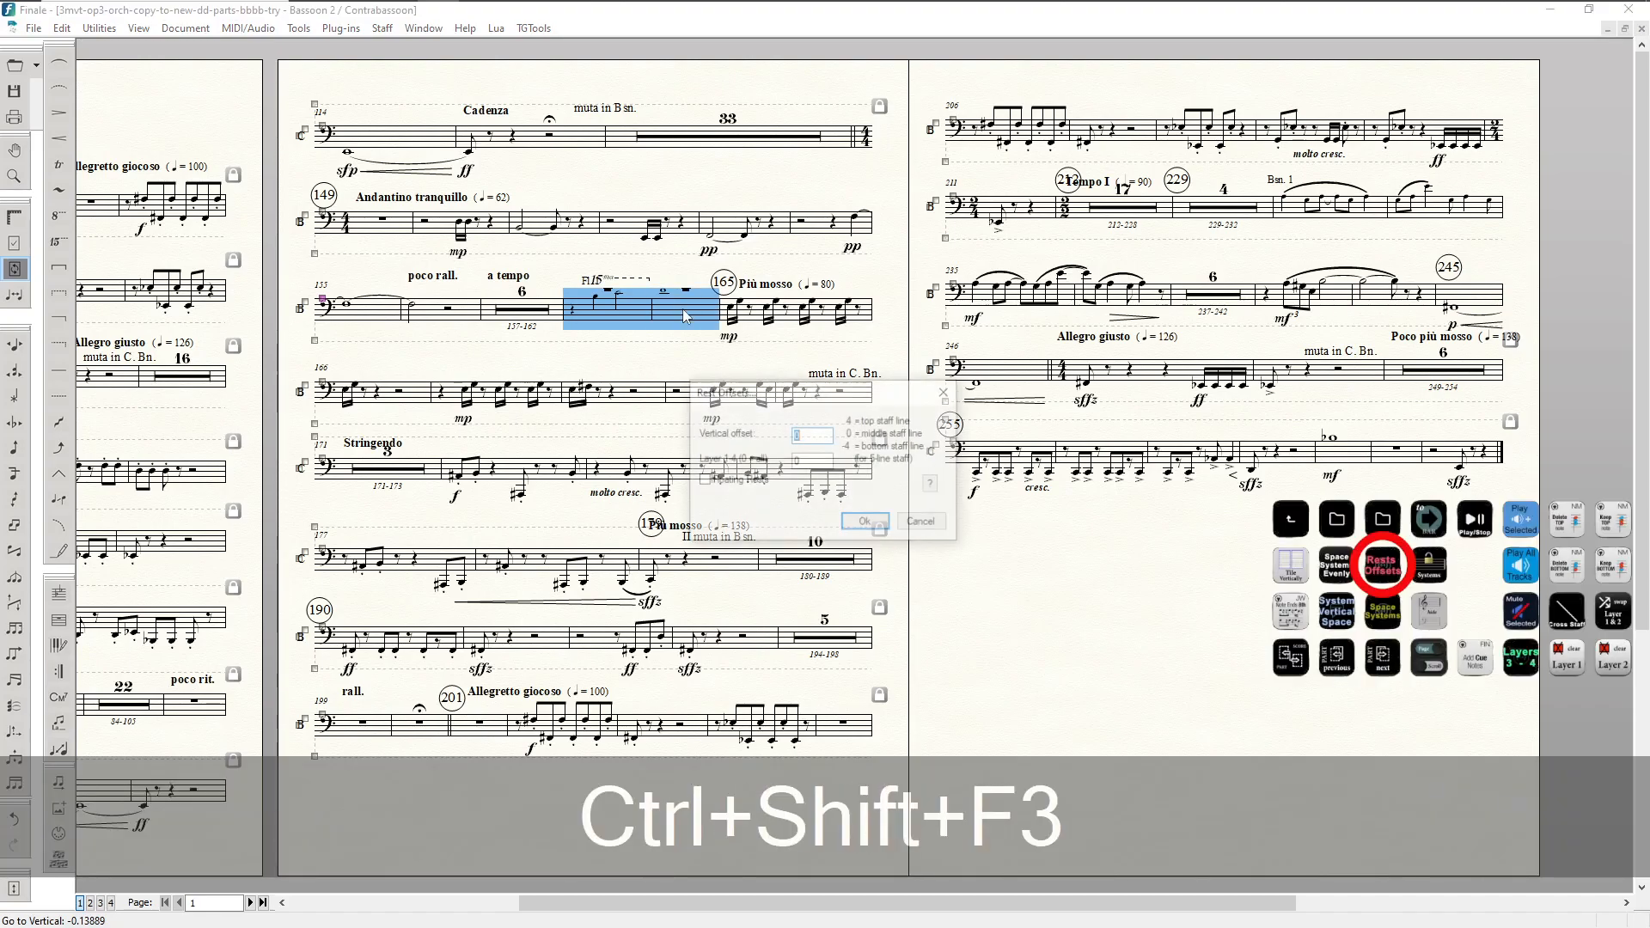
type("-8")
key("Tab")
type("1")
key("Return")
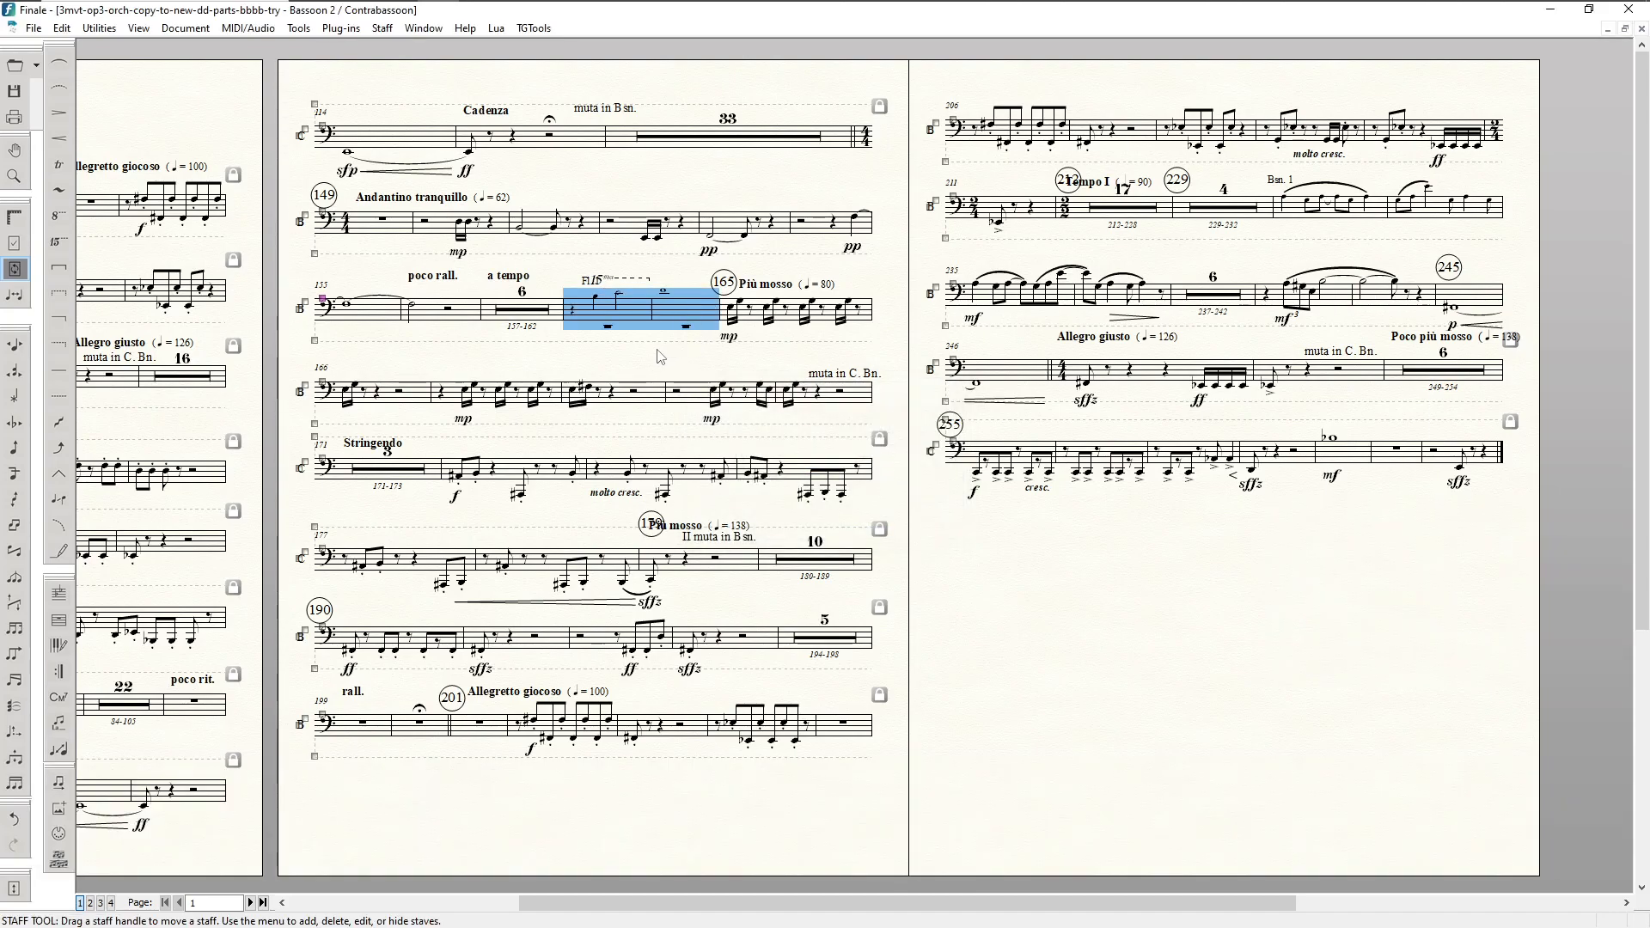
Step: Move the "Fl. 1" cue label left, clear of the 15ma marking, and shorten the 15ma bracket over the cue notes
key("F8")
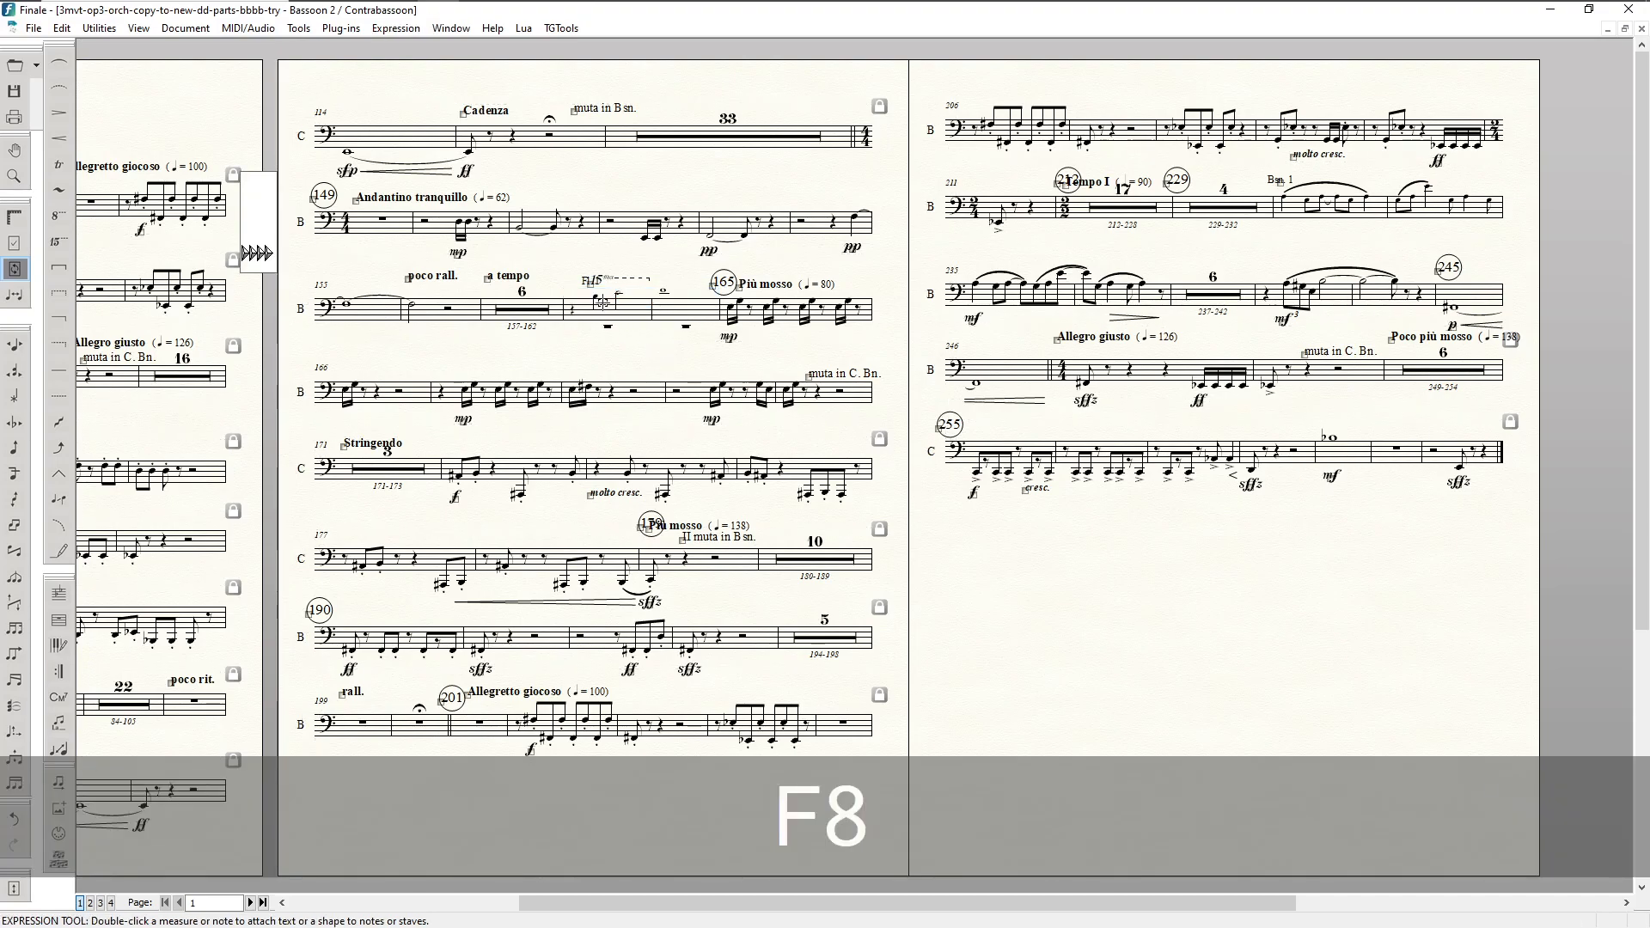
left_click_drag(590, 285, 575, 292)
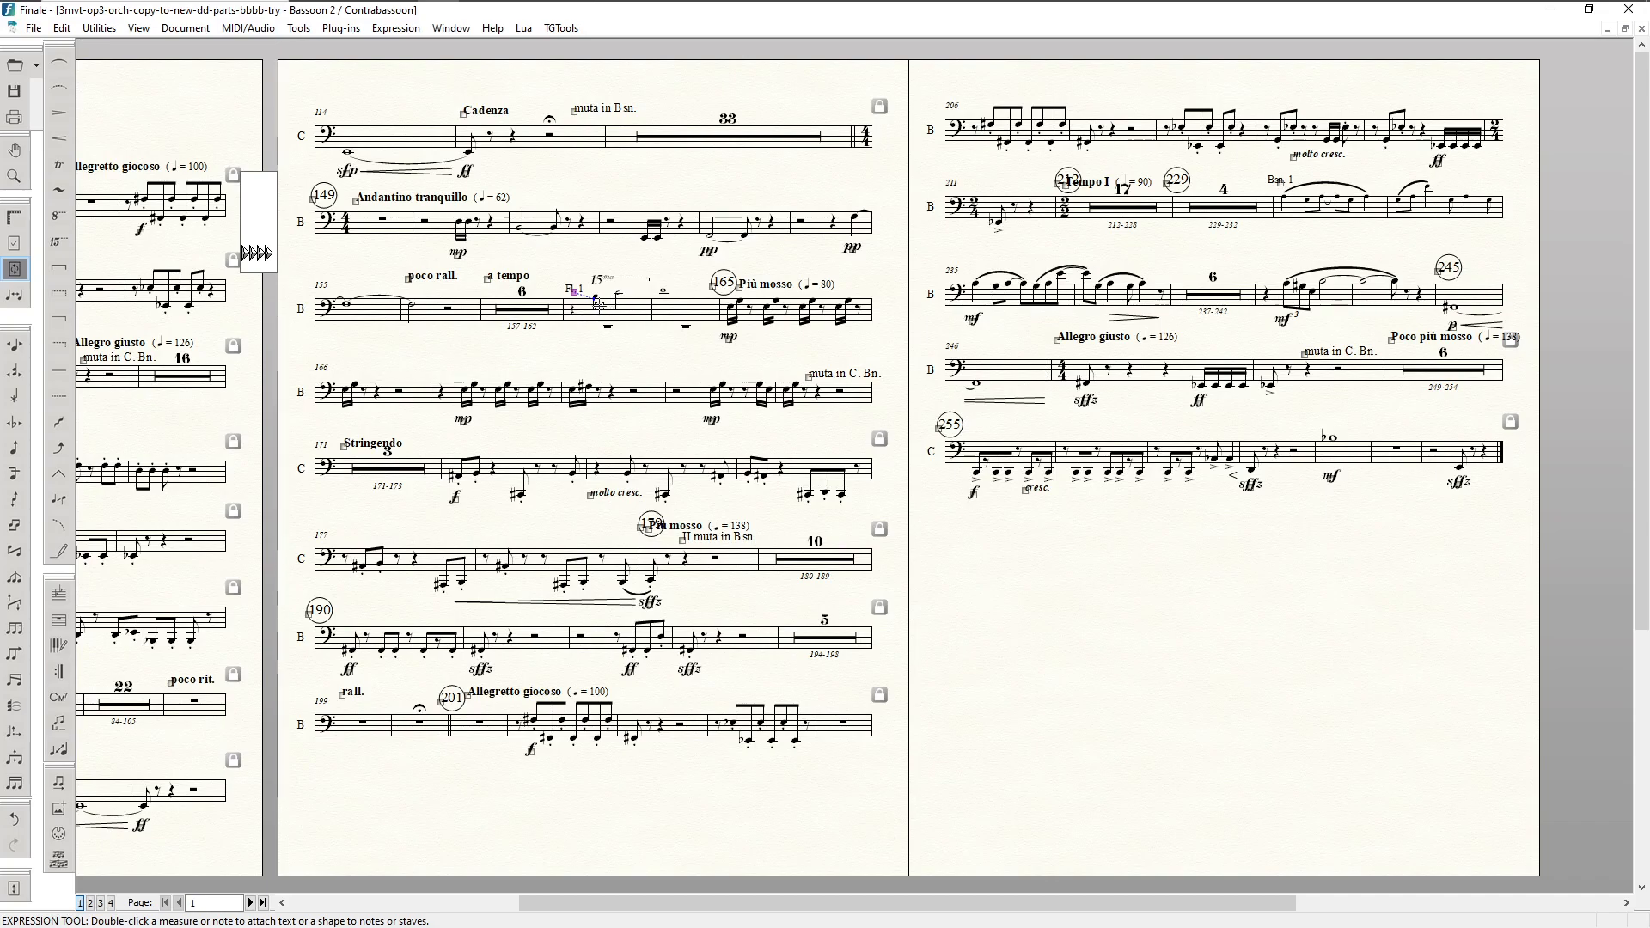
key("F8")
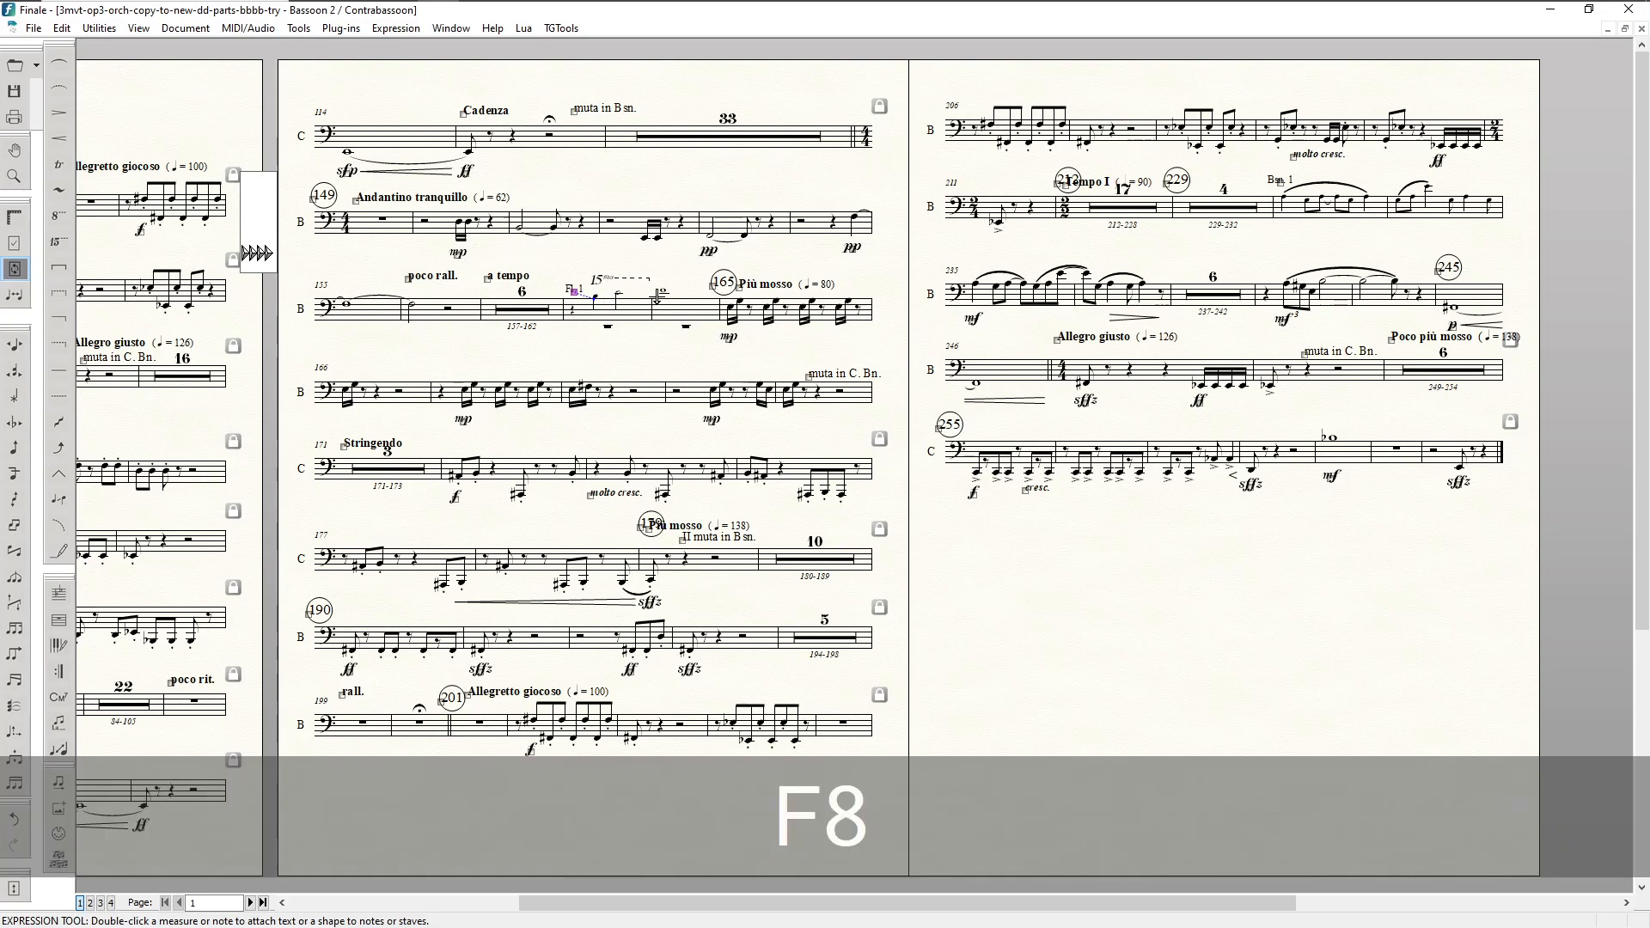
key("F6")
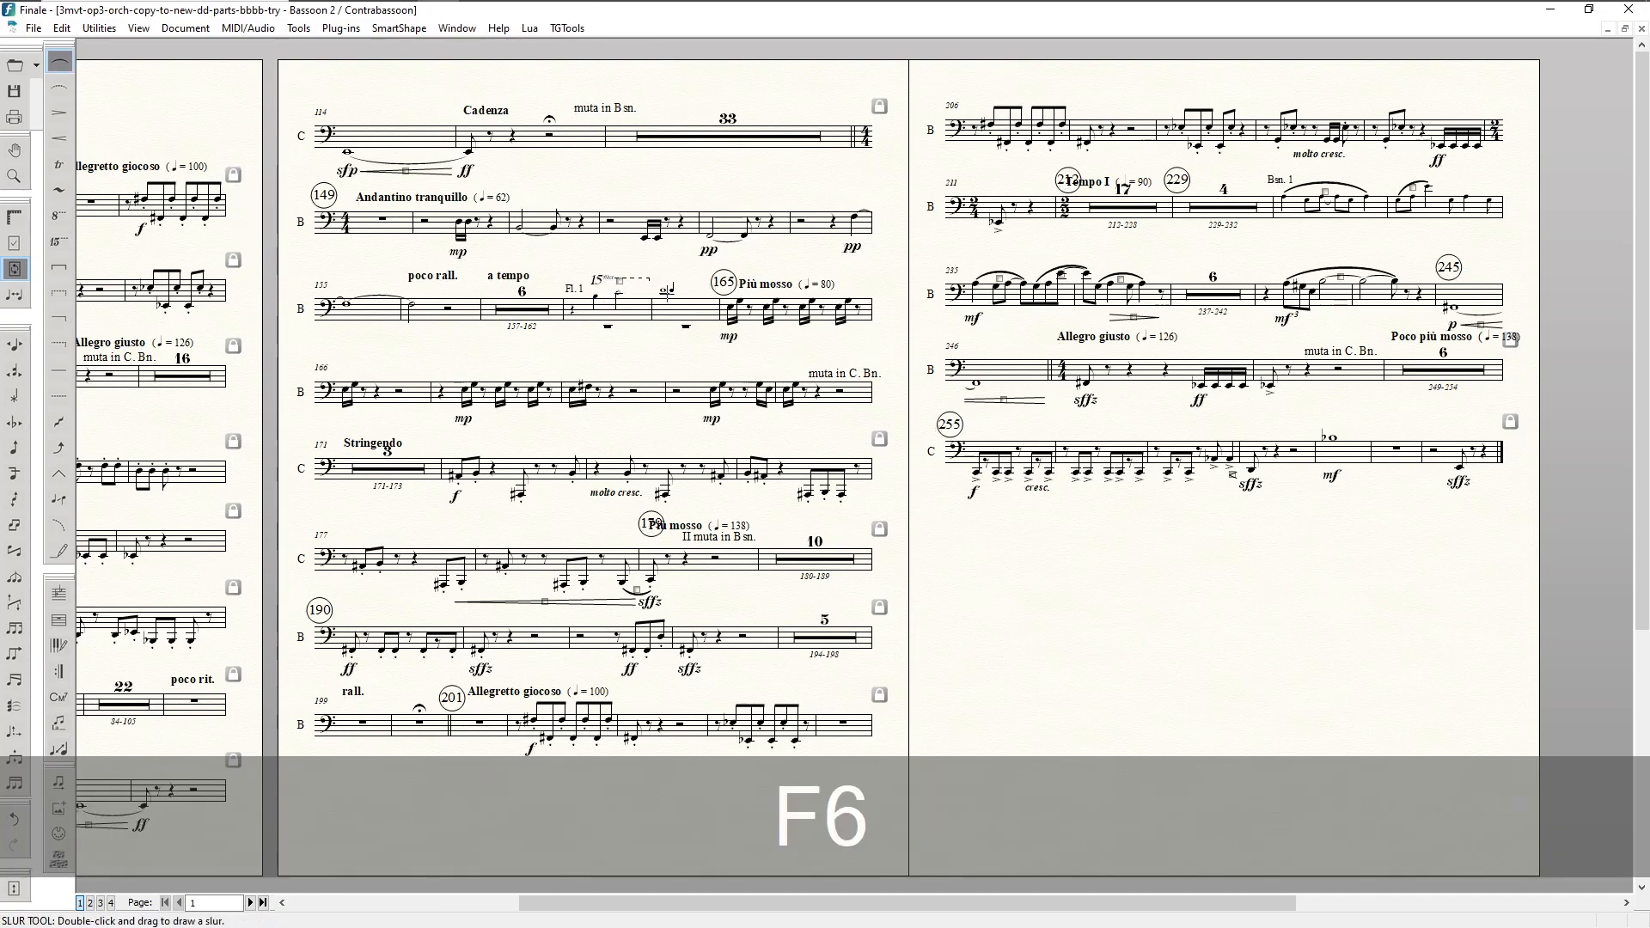
left_click_drag(649, 282, 634, 298)
left_click(671, 265)
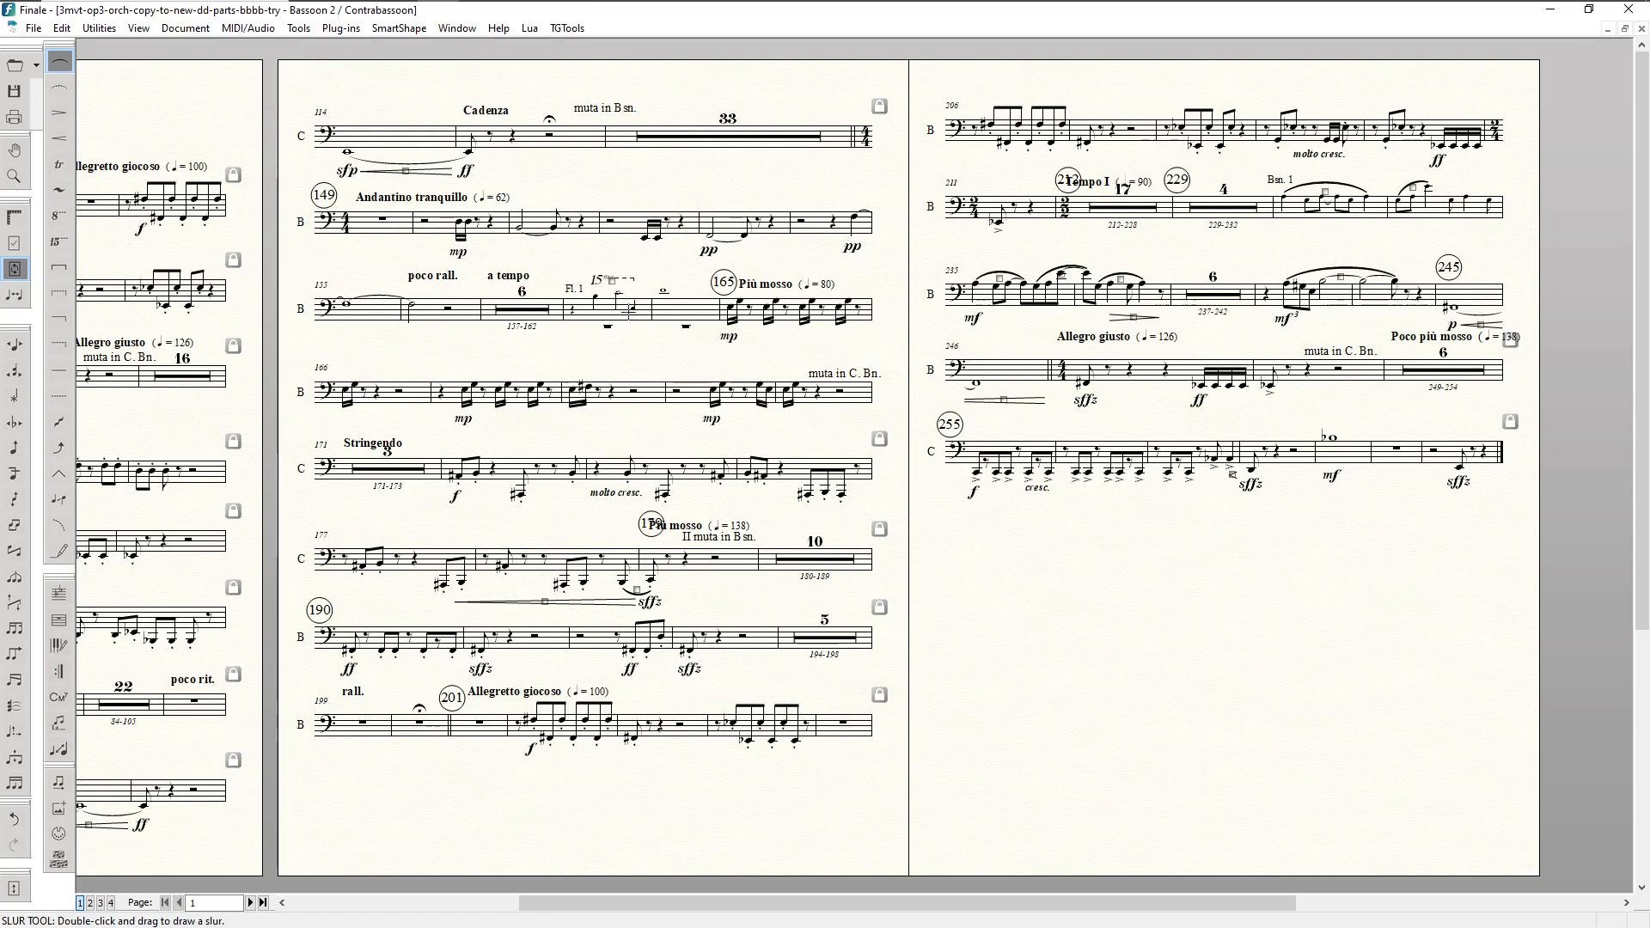
Step: Compare the flute cue with the same measure in the Bassoon 1 part and return to the Bassoon 2 / Contrabassoon part
key("F2")
left_click(628, 309)
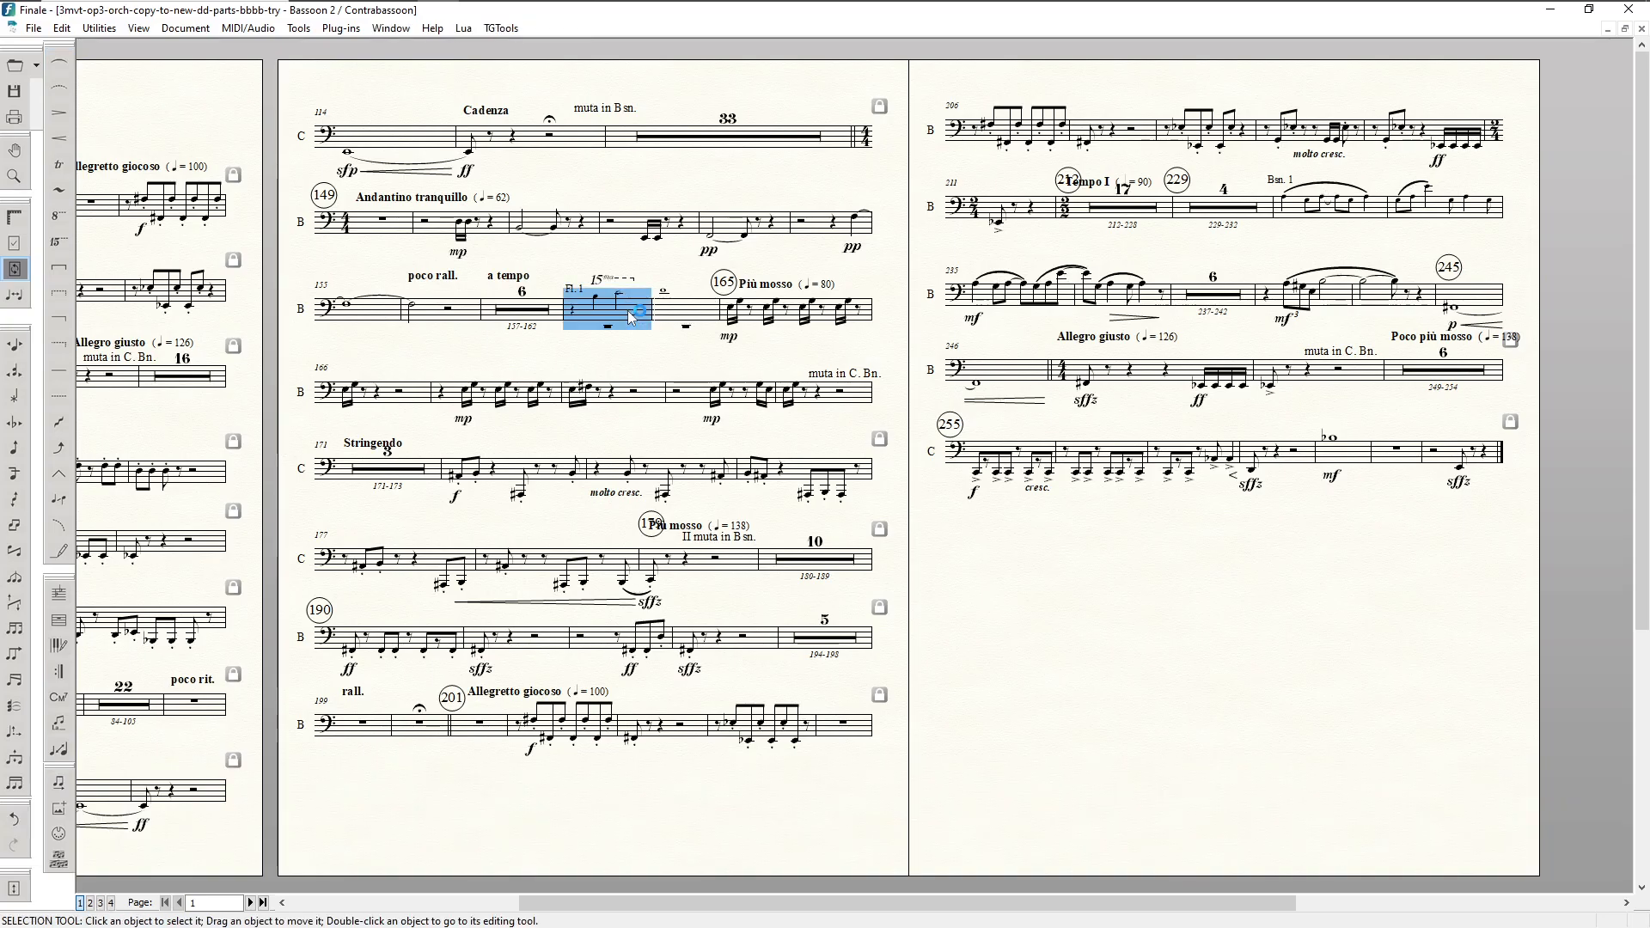
key("ctrl+alt+comma")
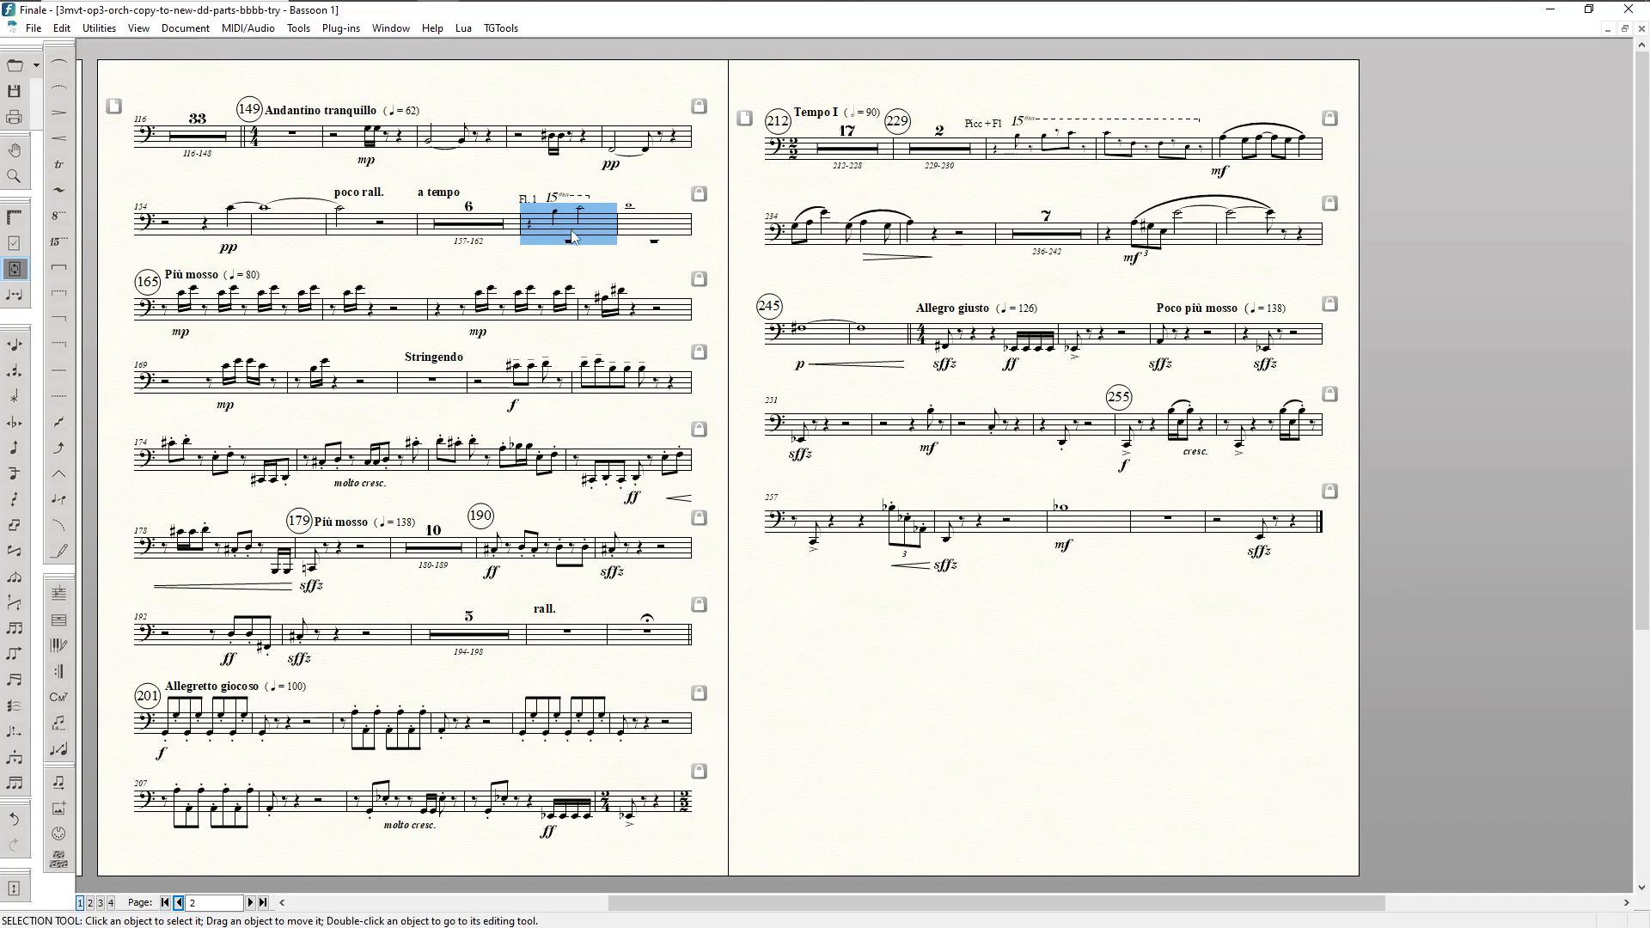
key("ctrl+alt+period")
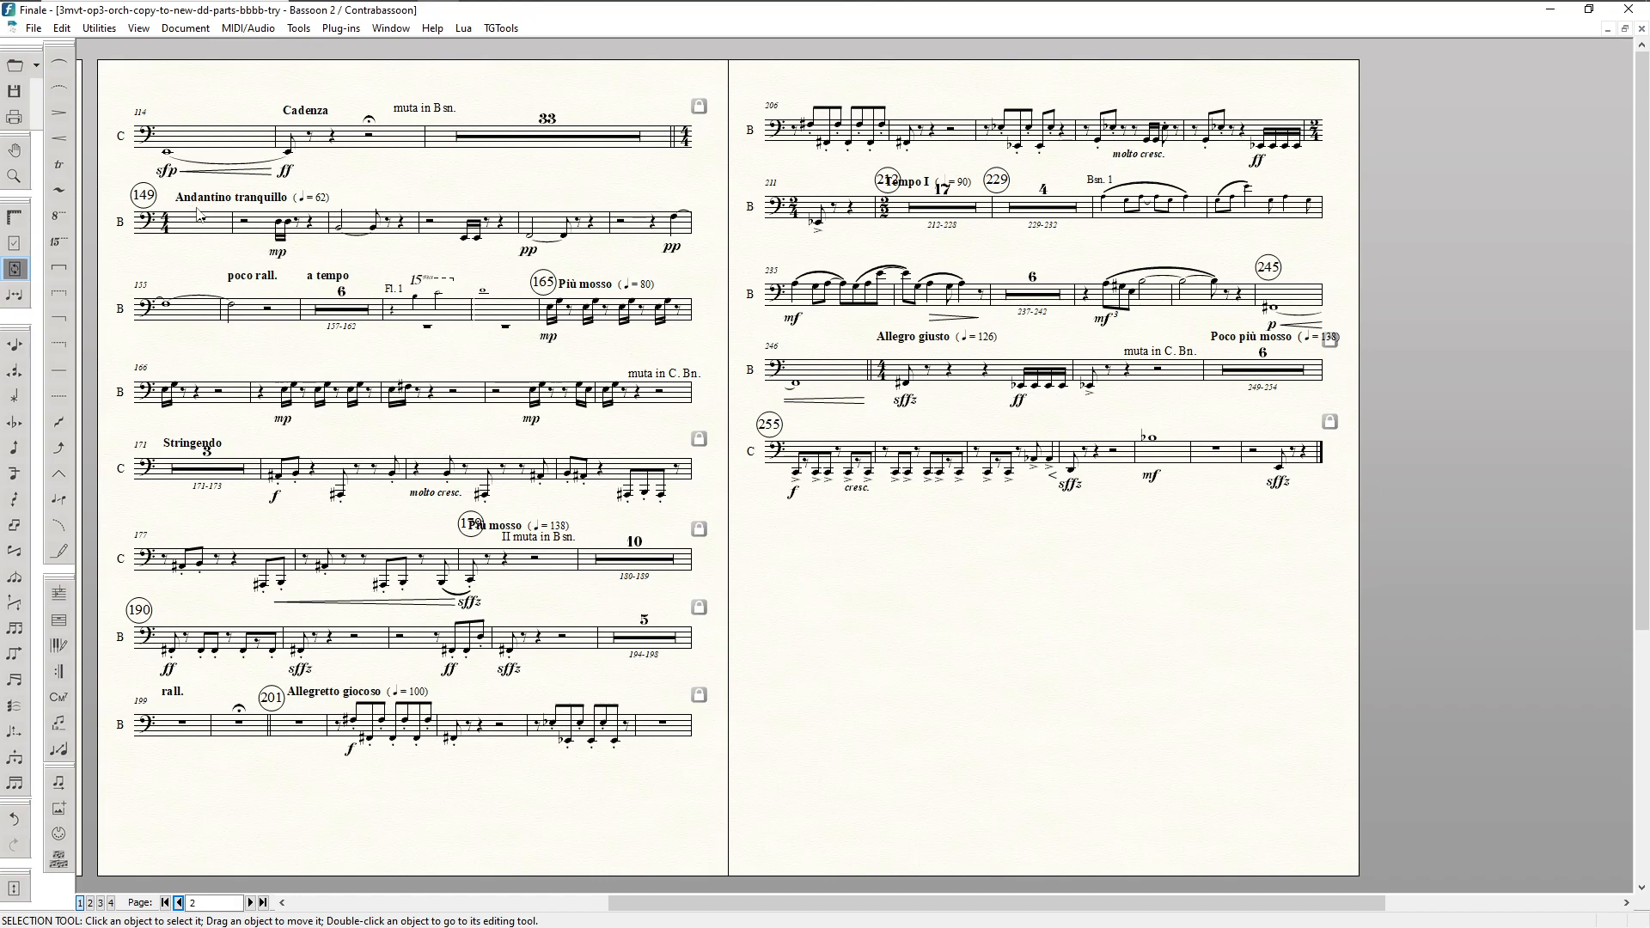
Step: Move "Andantino tranquillo" left beside rehearsal mark 149 and raise "Stringendo" clear of the multimeasure rest at measure 171
key("F8")
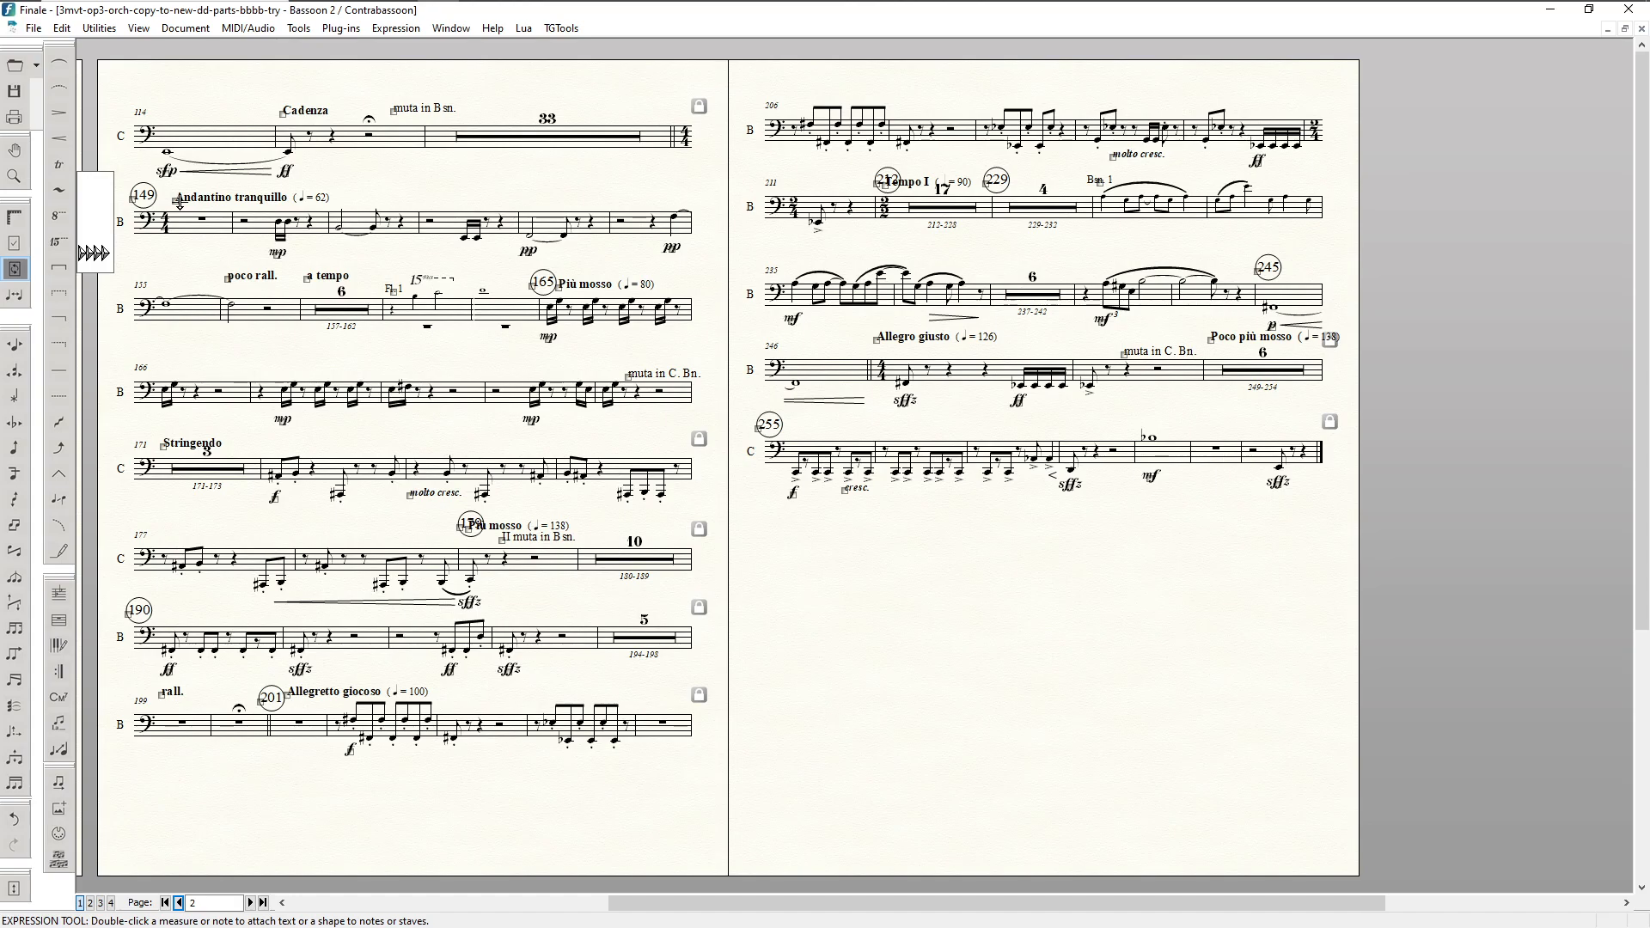
left_click_drag(180, 202, 159, 203)
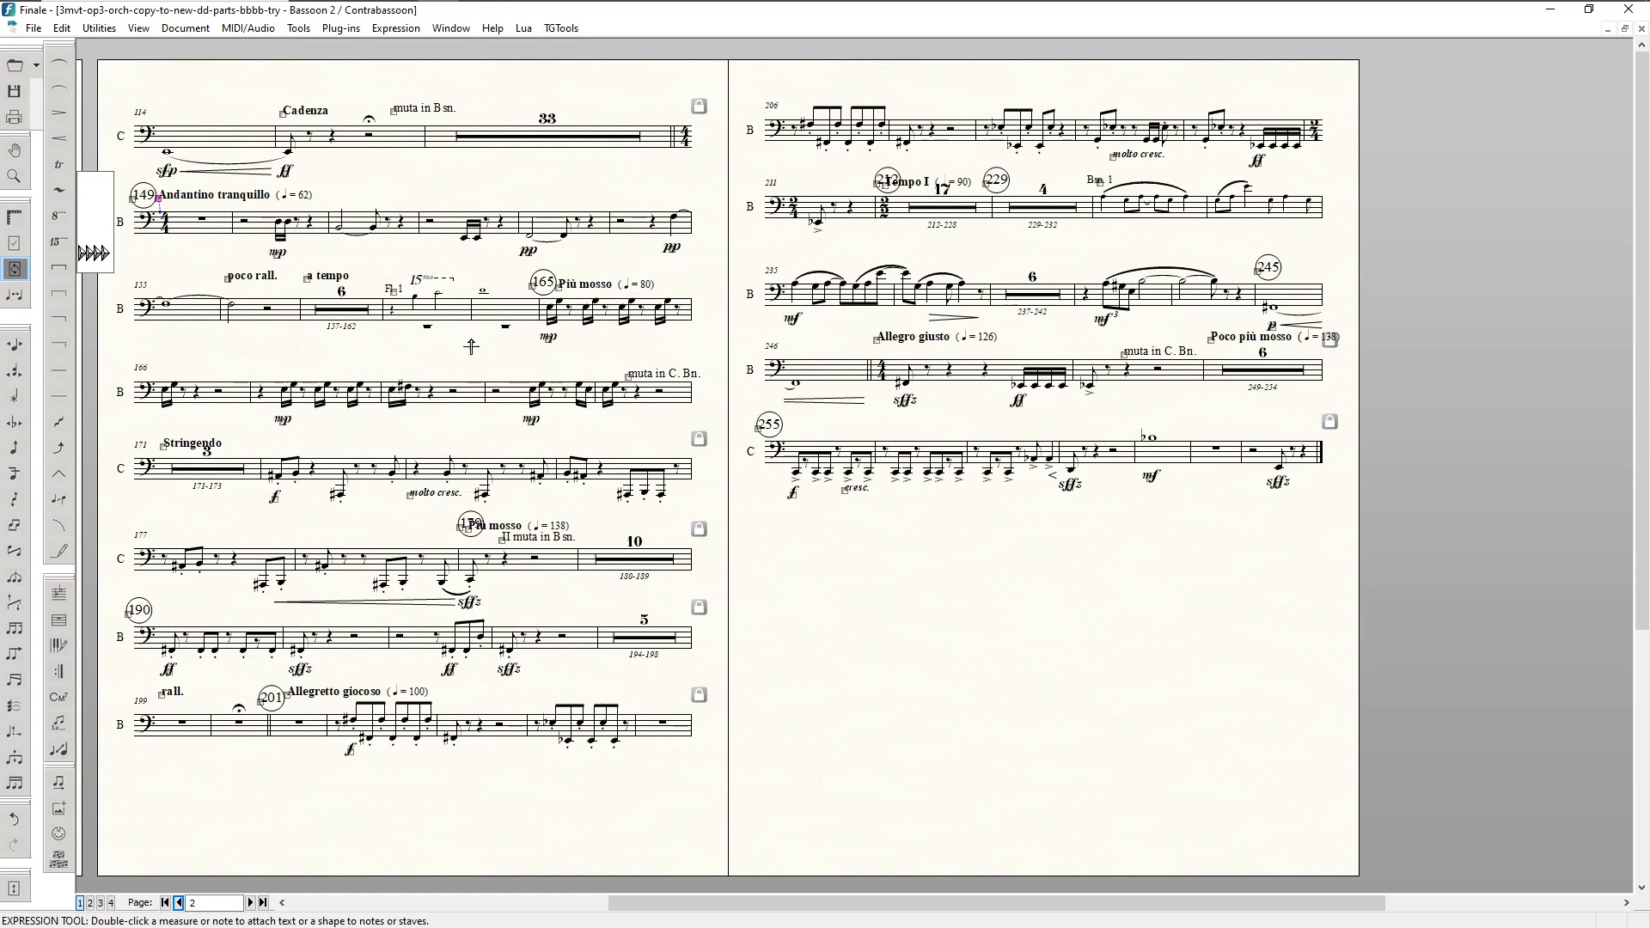
left_click_drag(166, 447, 161, 439)
Step: Separate "Più mosso" from rehearsal mark 179 by shifting the mark left and placing the tempo text just to its right
left_click_drag(469, 530, 493, 525)
left_click(448, 529)
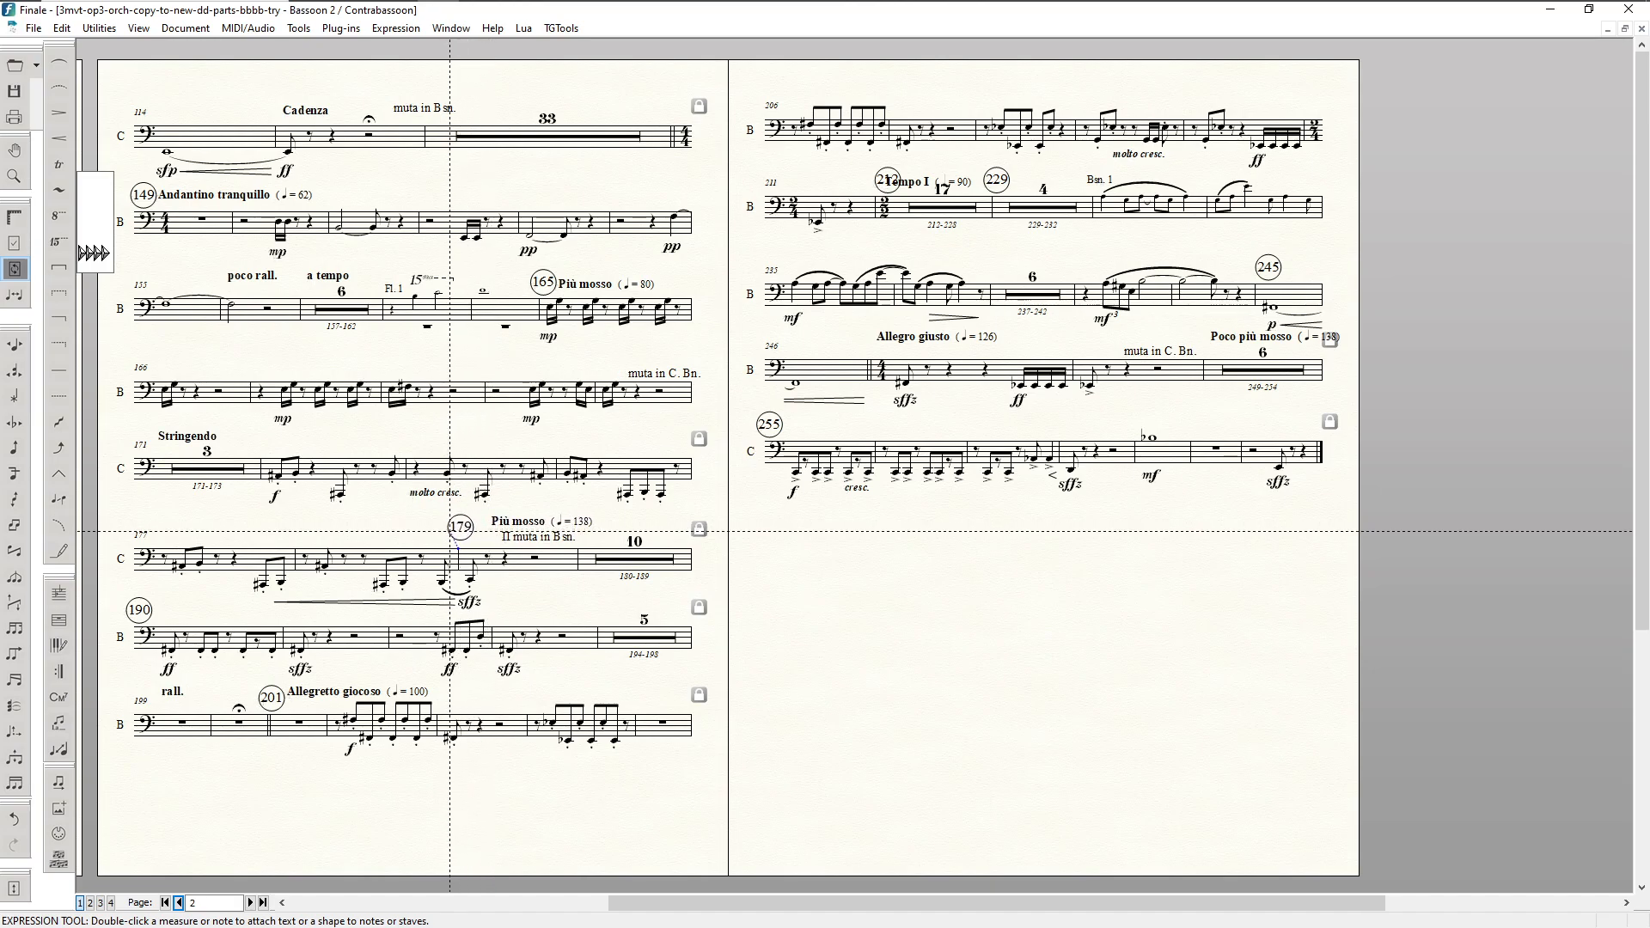
left_click_drag(488, 525, 479, 526)
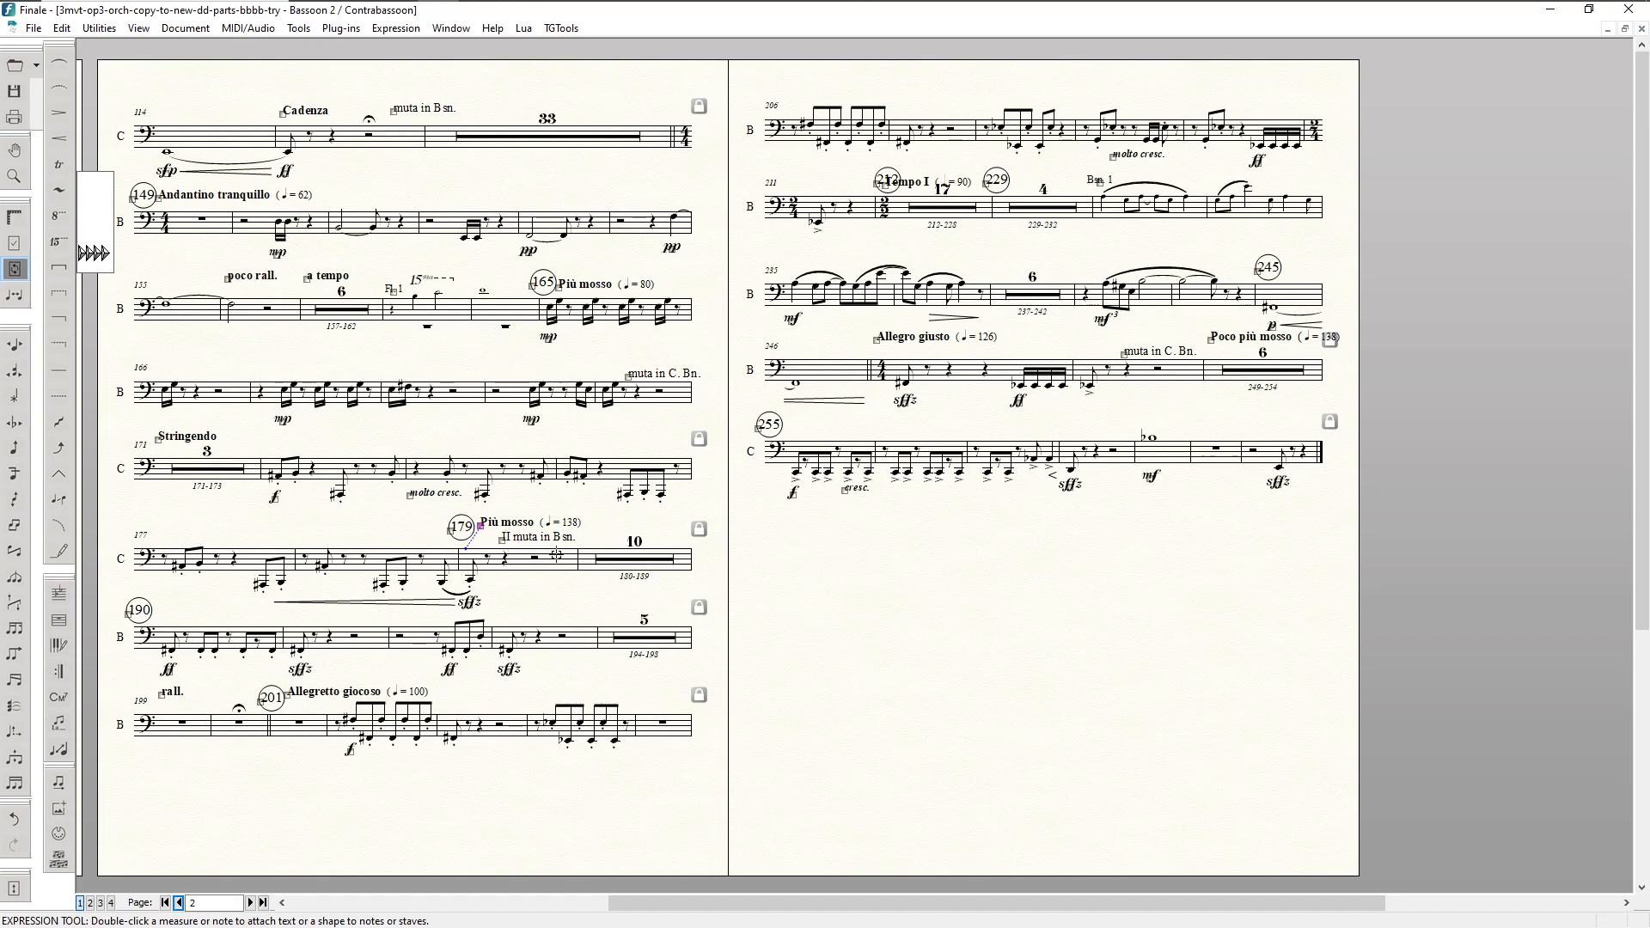
scroll(554, 554, "down", 1)
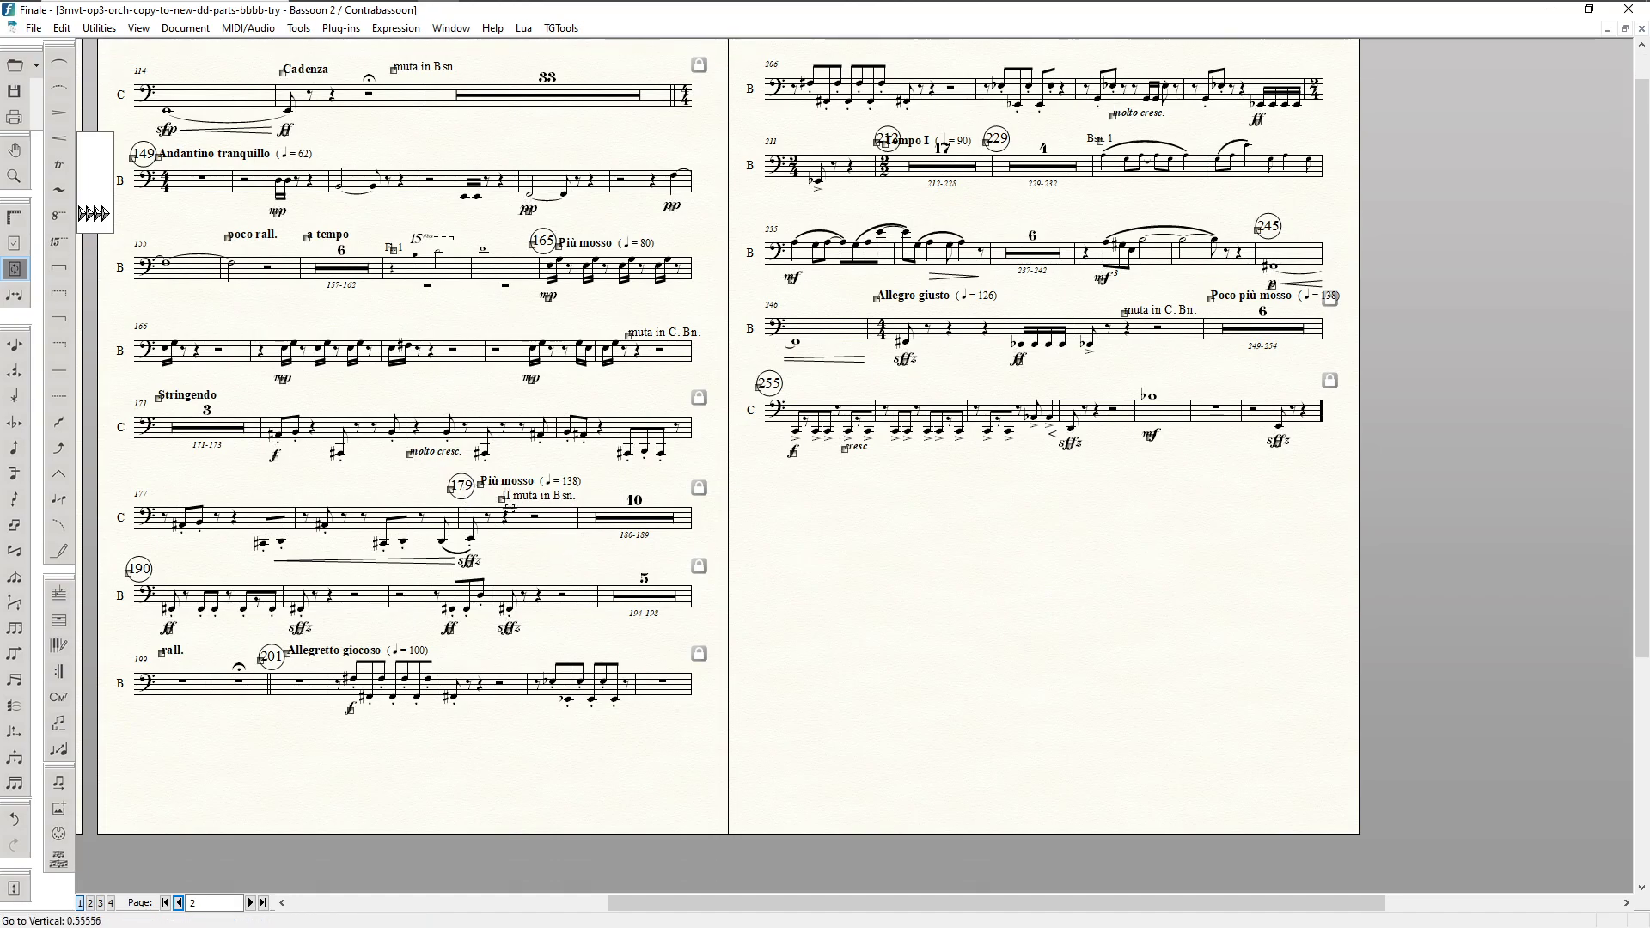
scroll(505, 520, "down", 1)
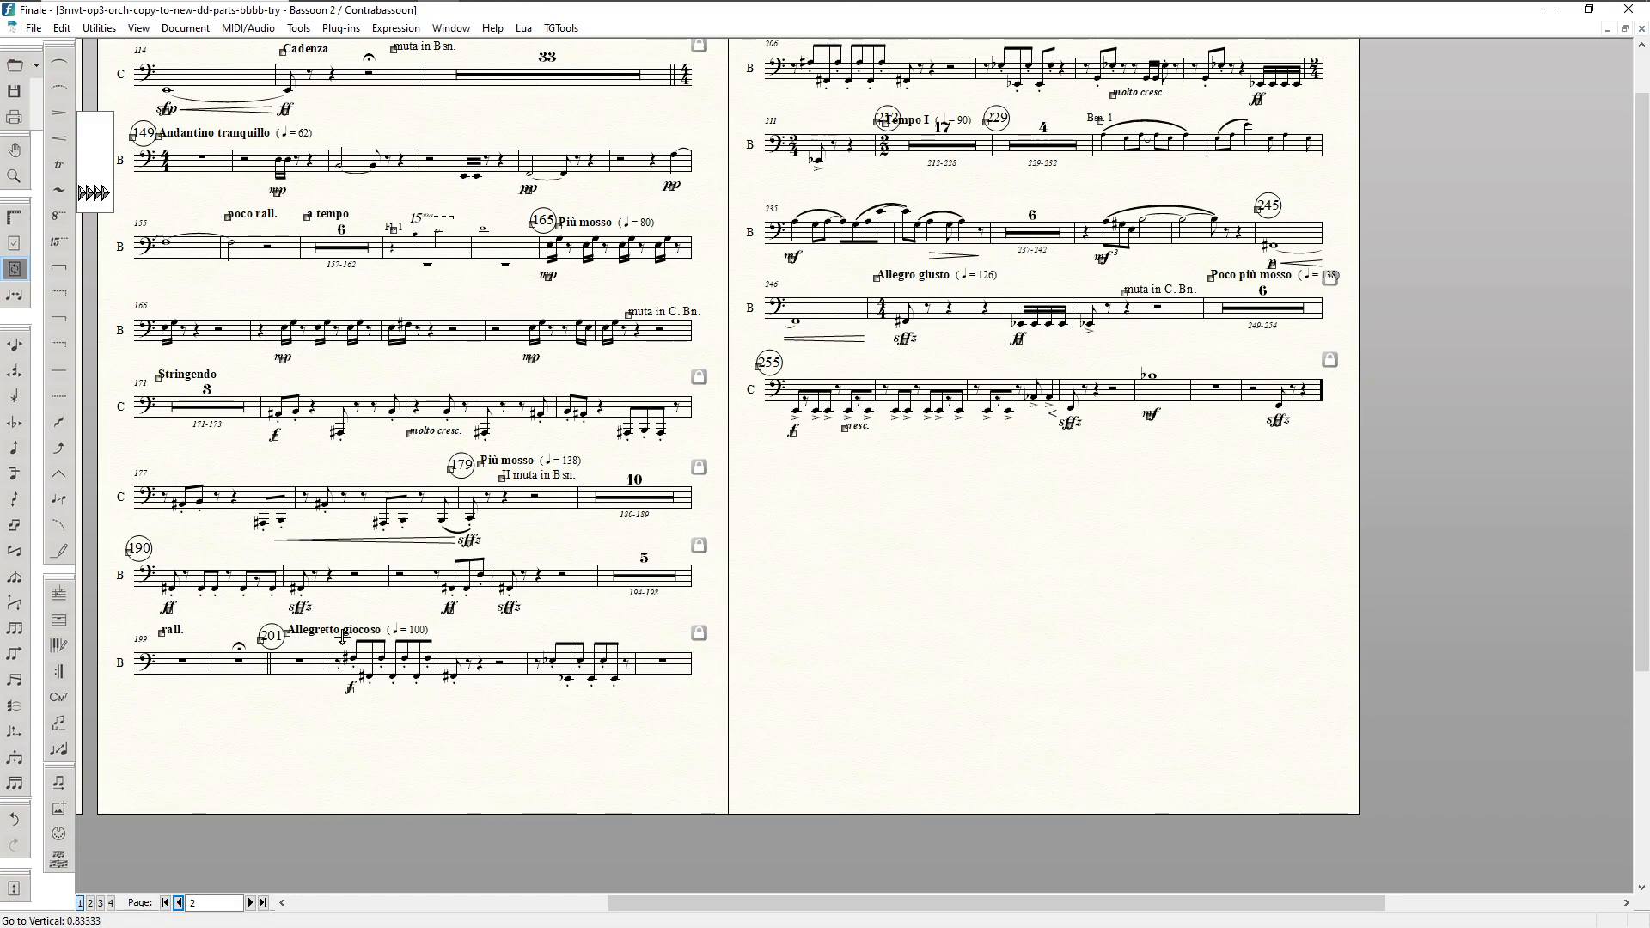
scroll(555, 633, "up", 3)
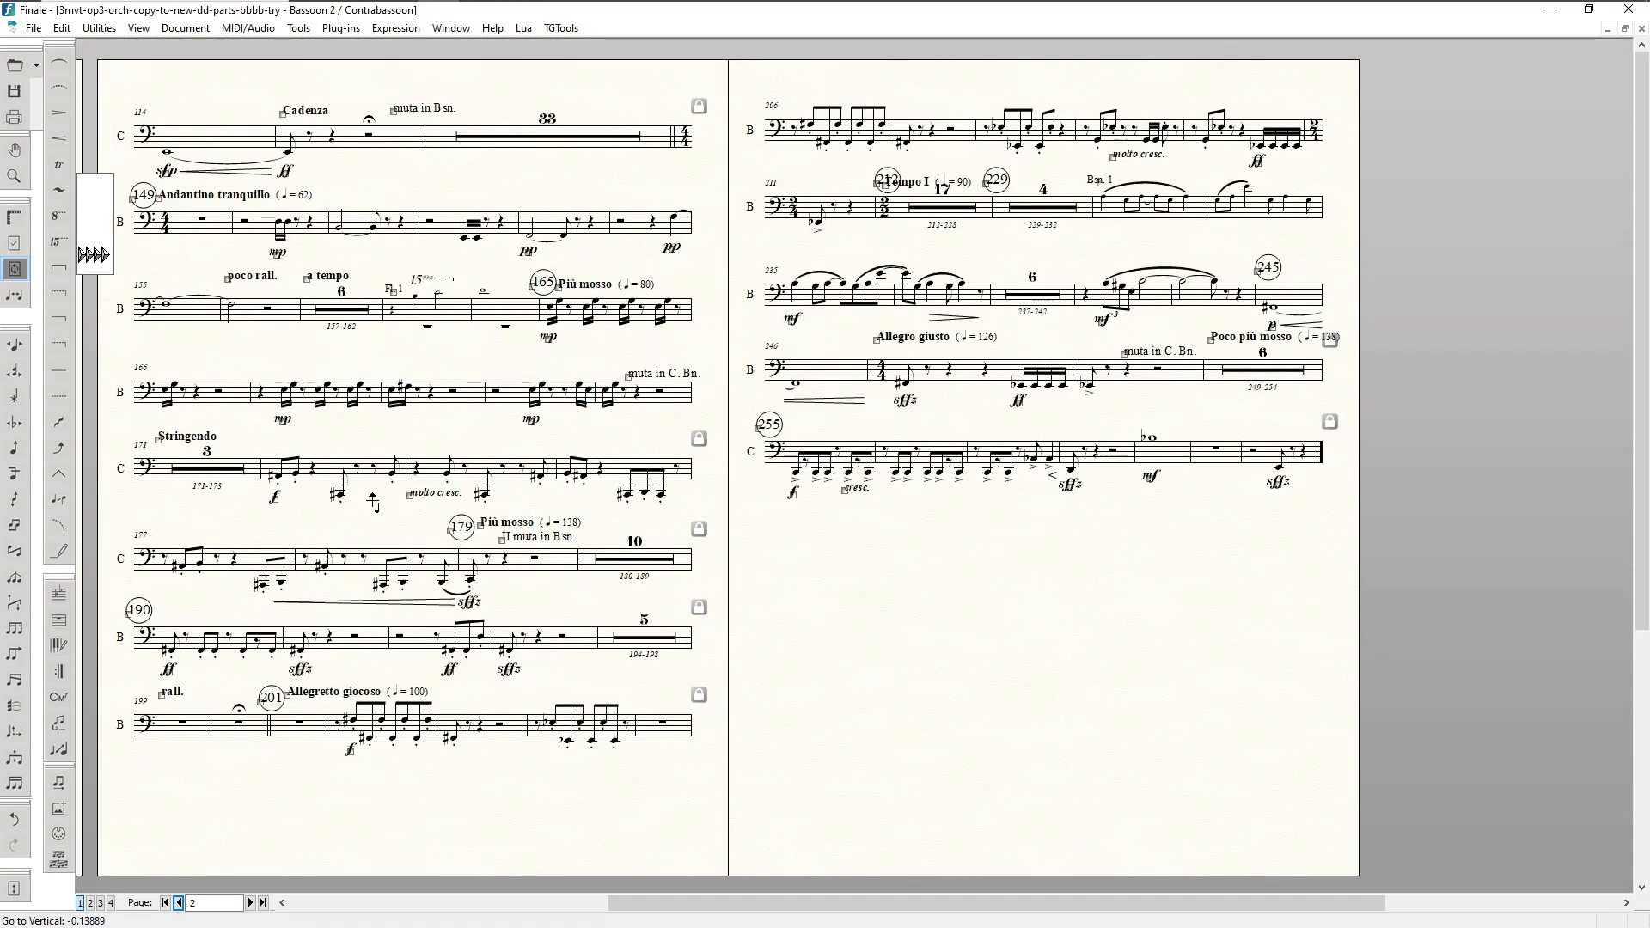
Step: Extend the bottom margin of the system at measure 199 downward, and space page 2's systems evenly without changing the number of systems
left_click(250, 904)
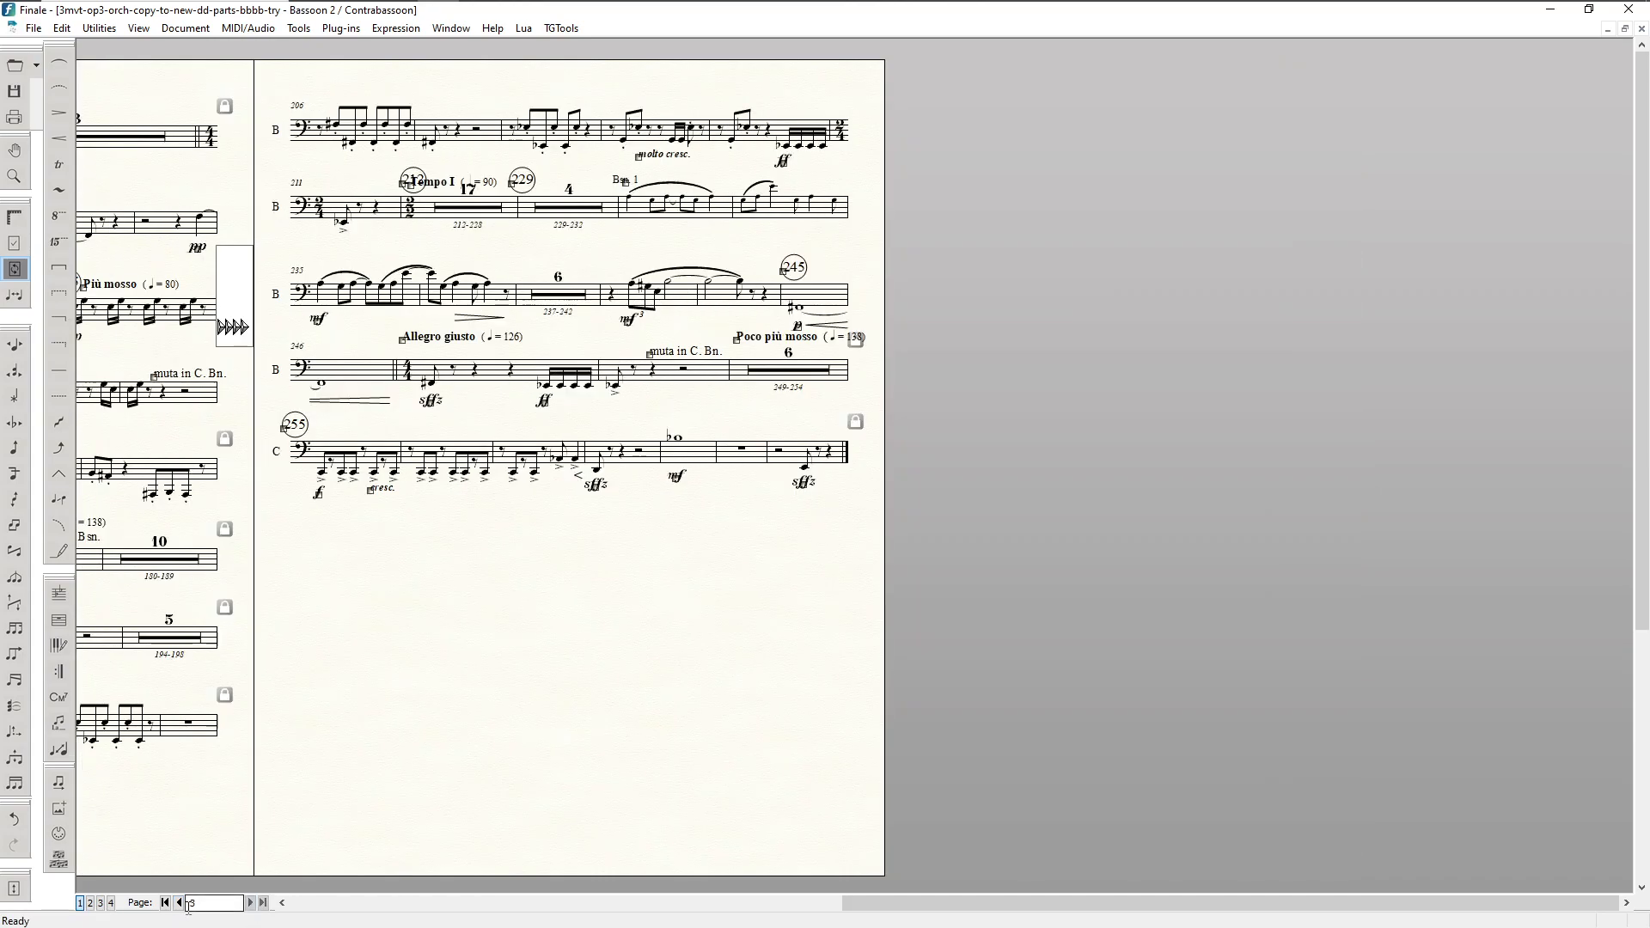
left_click(179, 903)
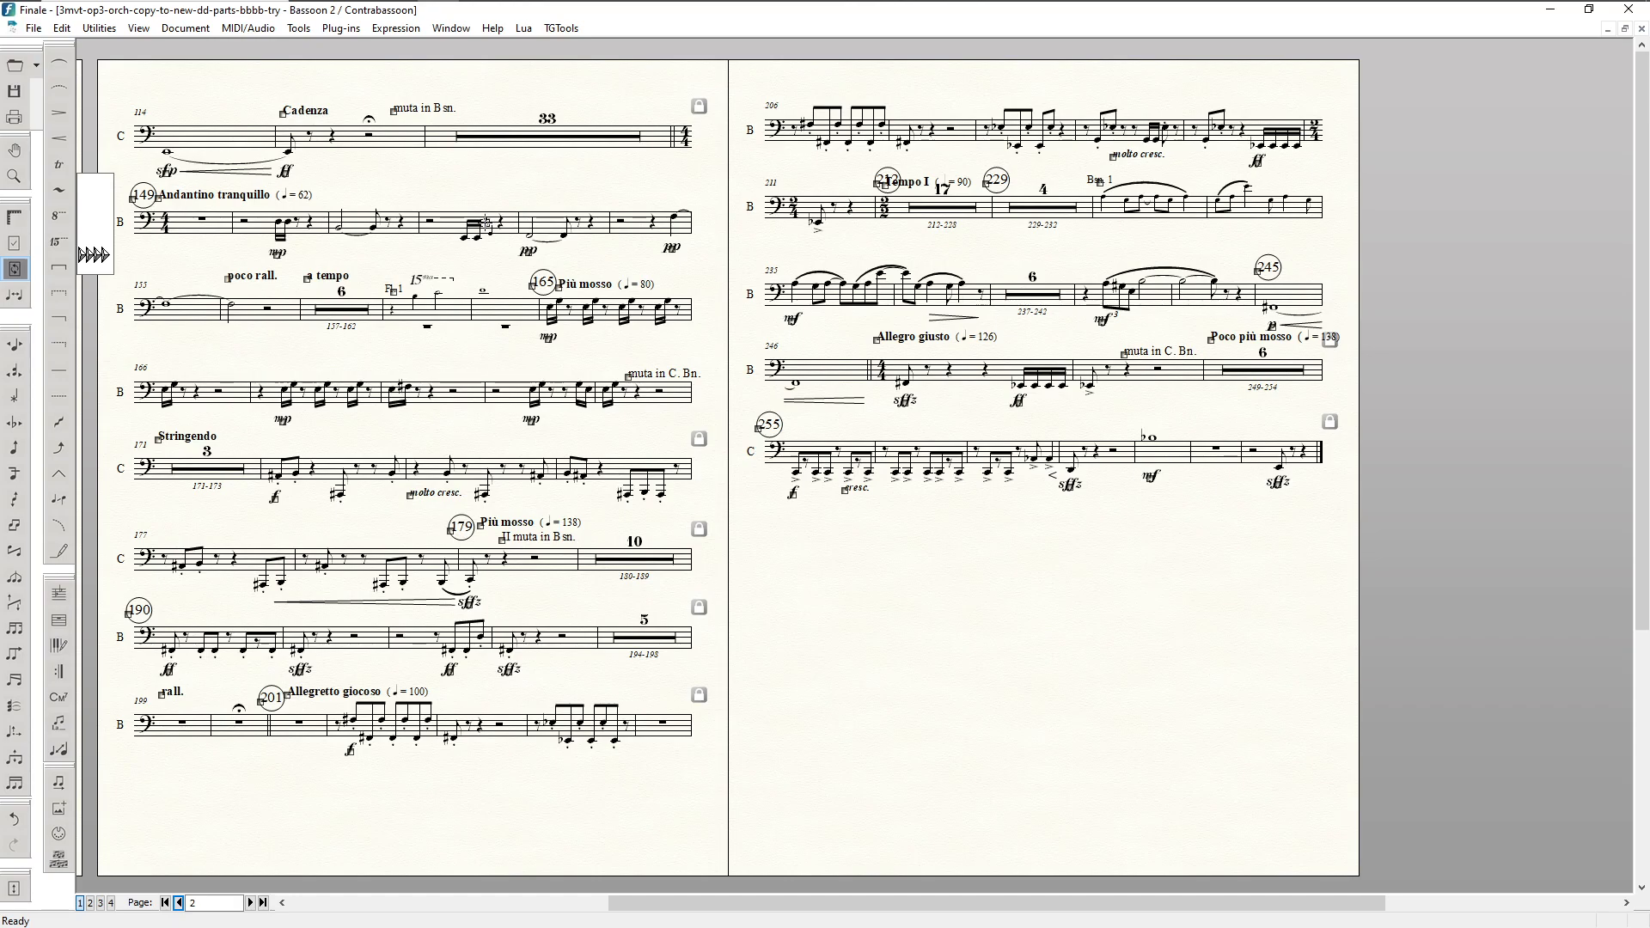
key("F9")
scroll(163, 283, "down", 1)
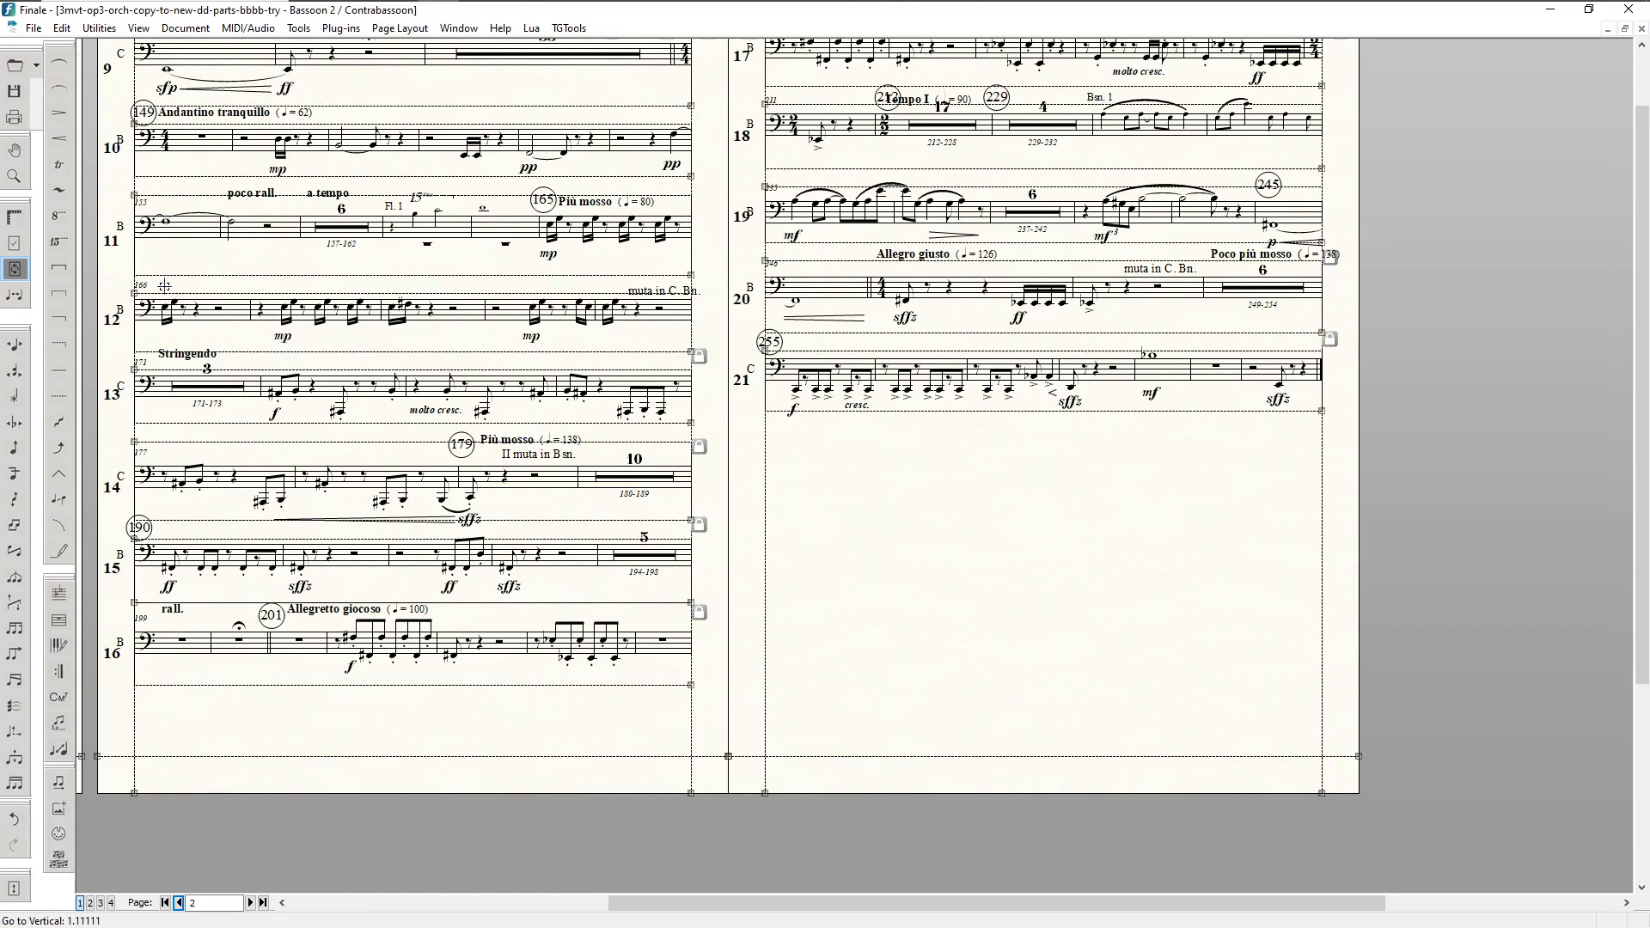
scroll(215, 524, "up", 1)
scroll(219, 525, "down", 1)
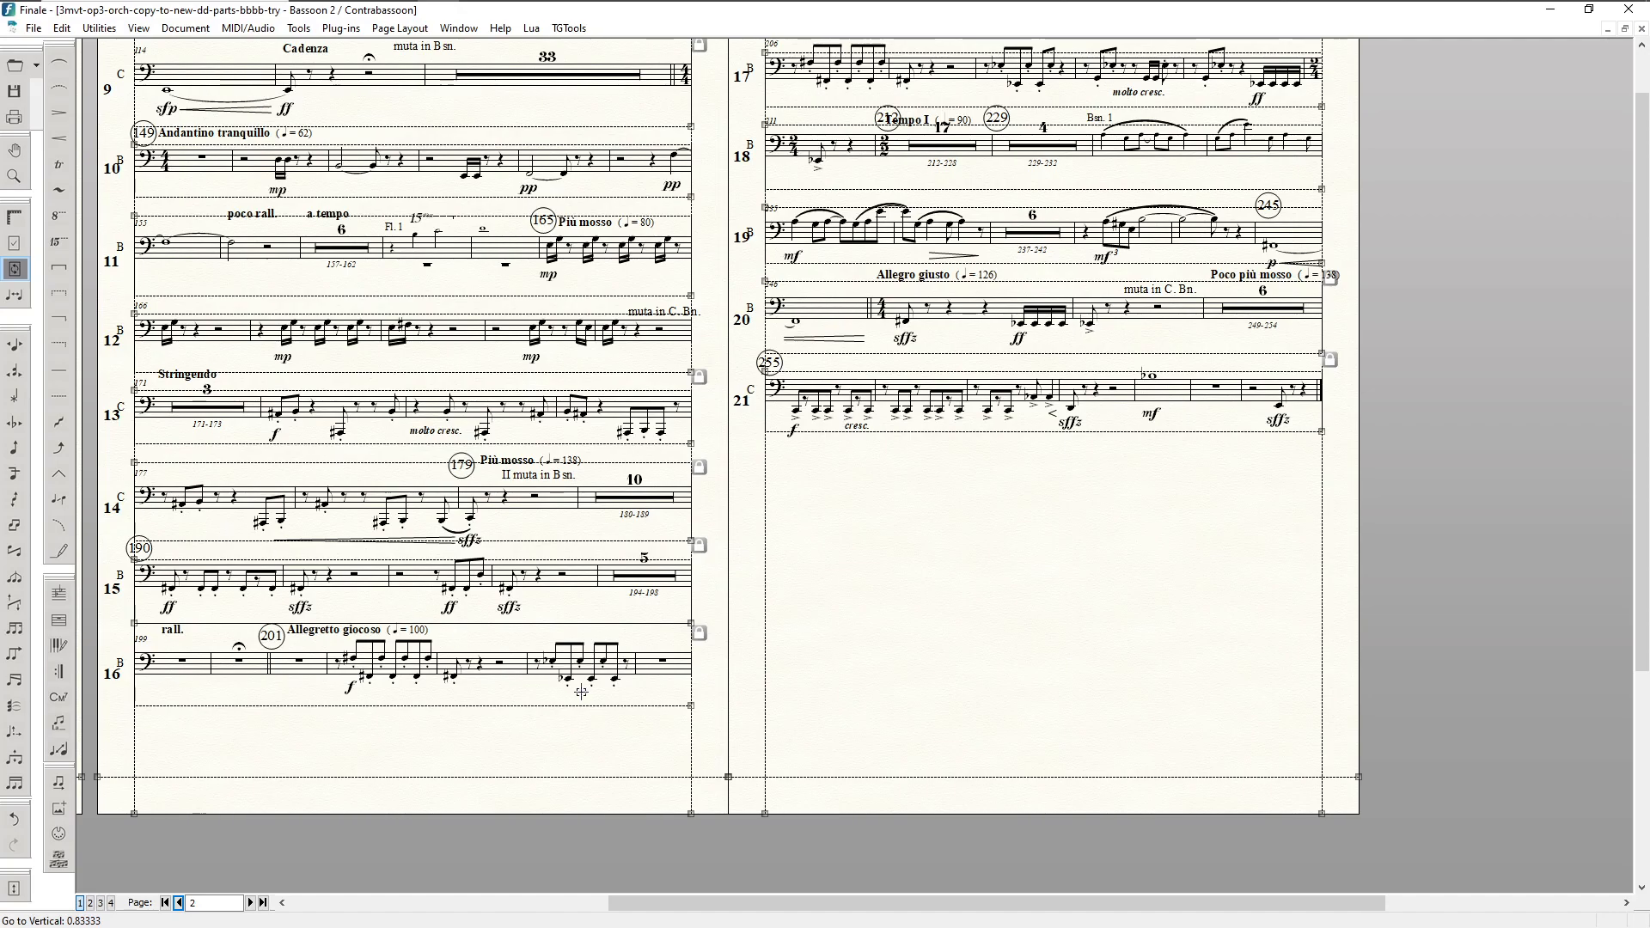
scroll(622, 687, "up", 1)
scroll(625, 660, "down", 1)
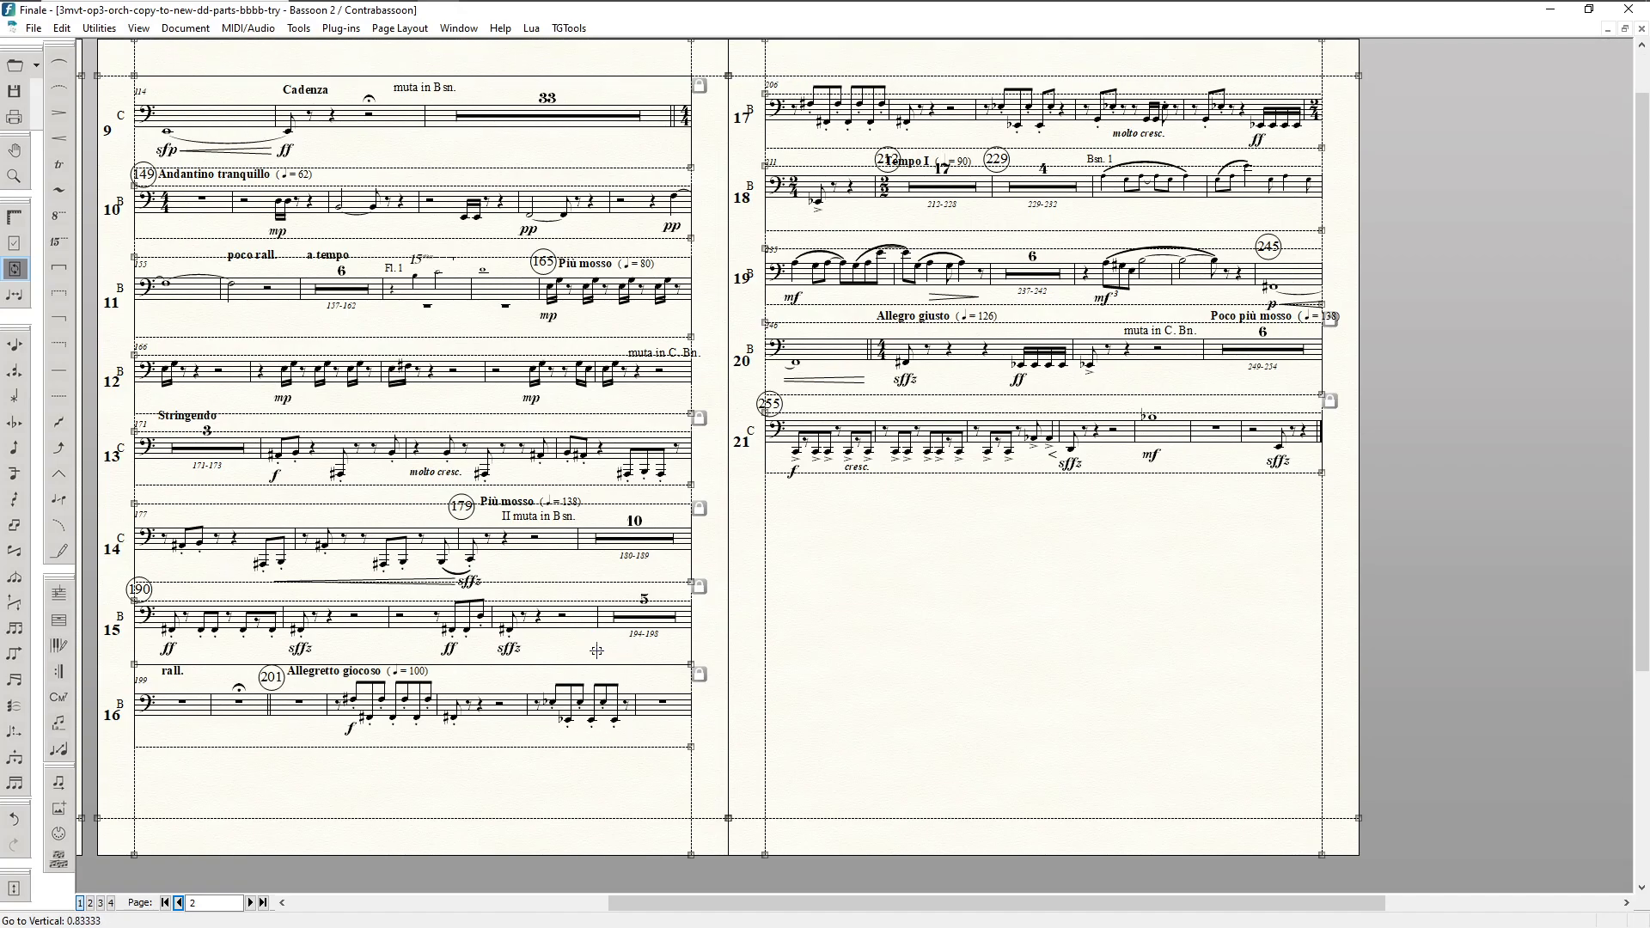
mouse_move(690, 709)
left_mouse_down()
mouse_move(692, 795)
mouse_move(696, 735)
left_mouse_up()
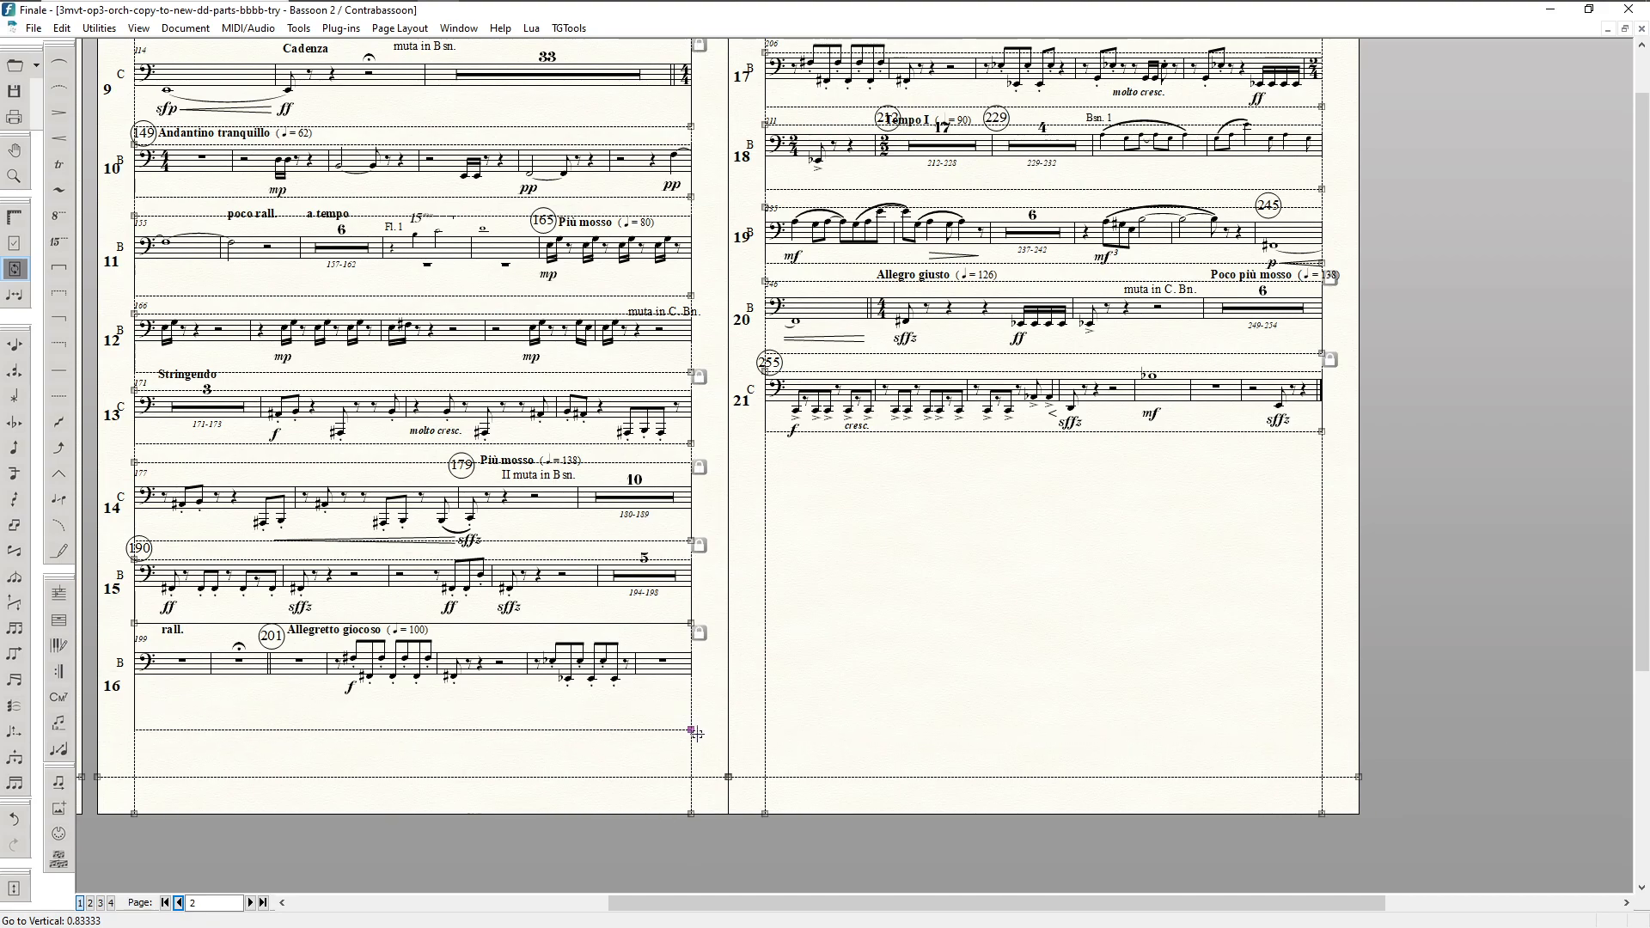
key("alt+p")
key("e")
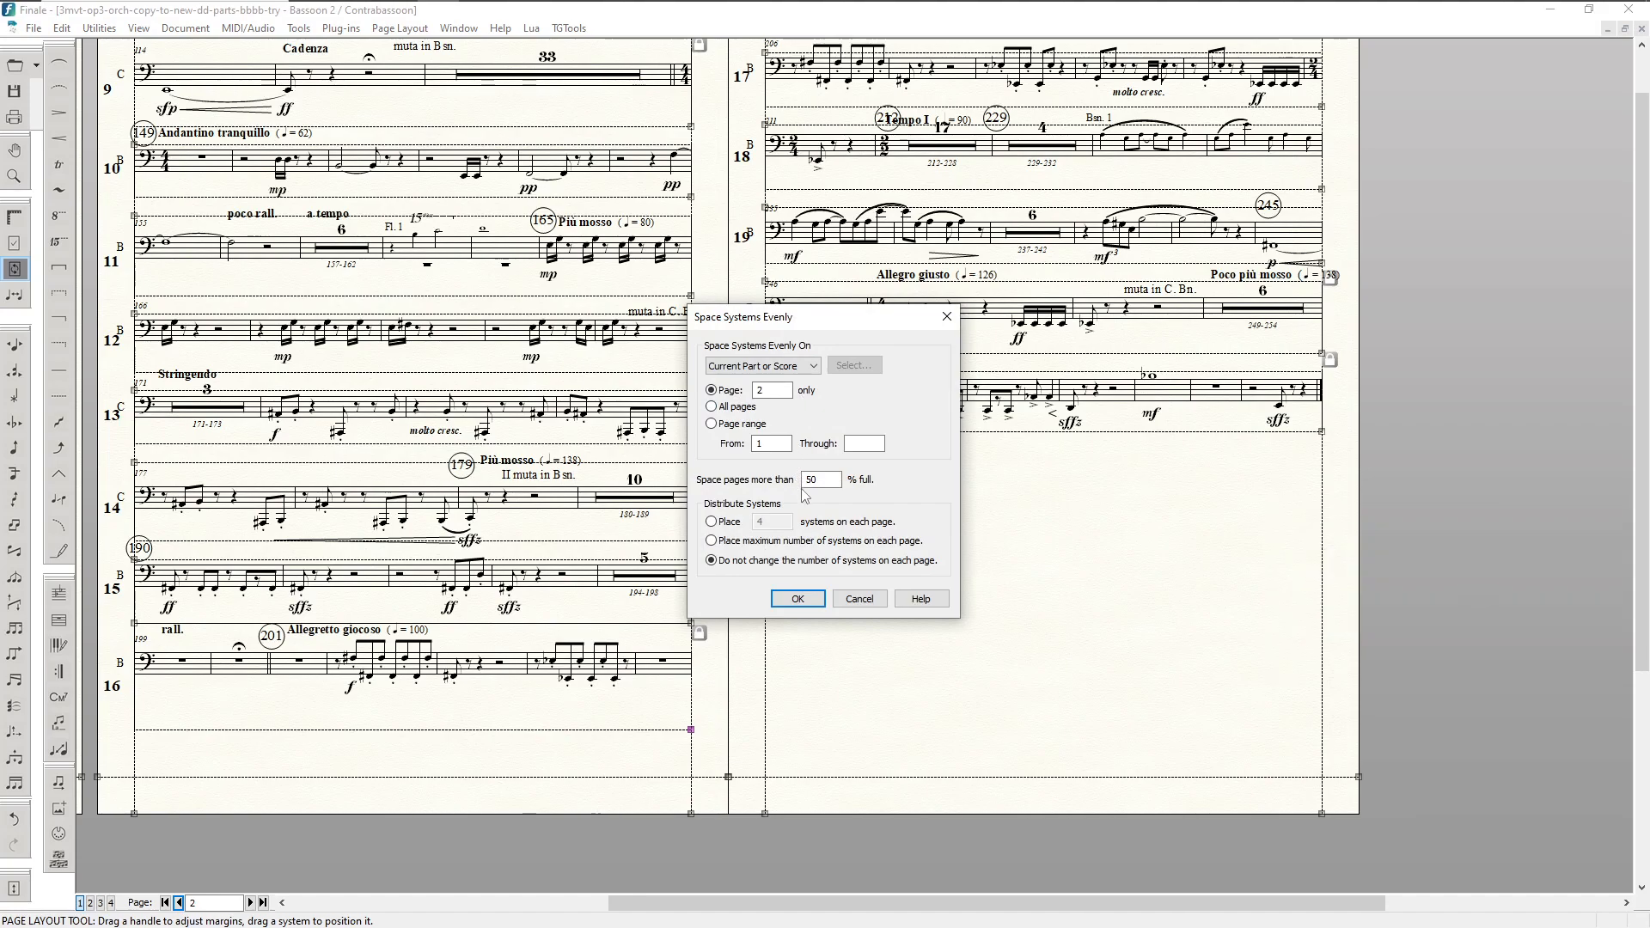
left_click(798, 599)
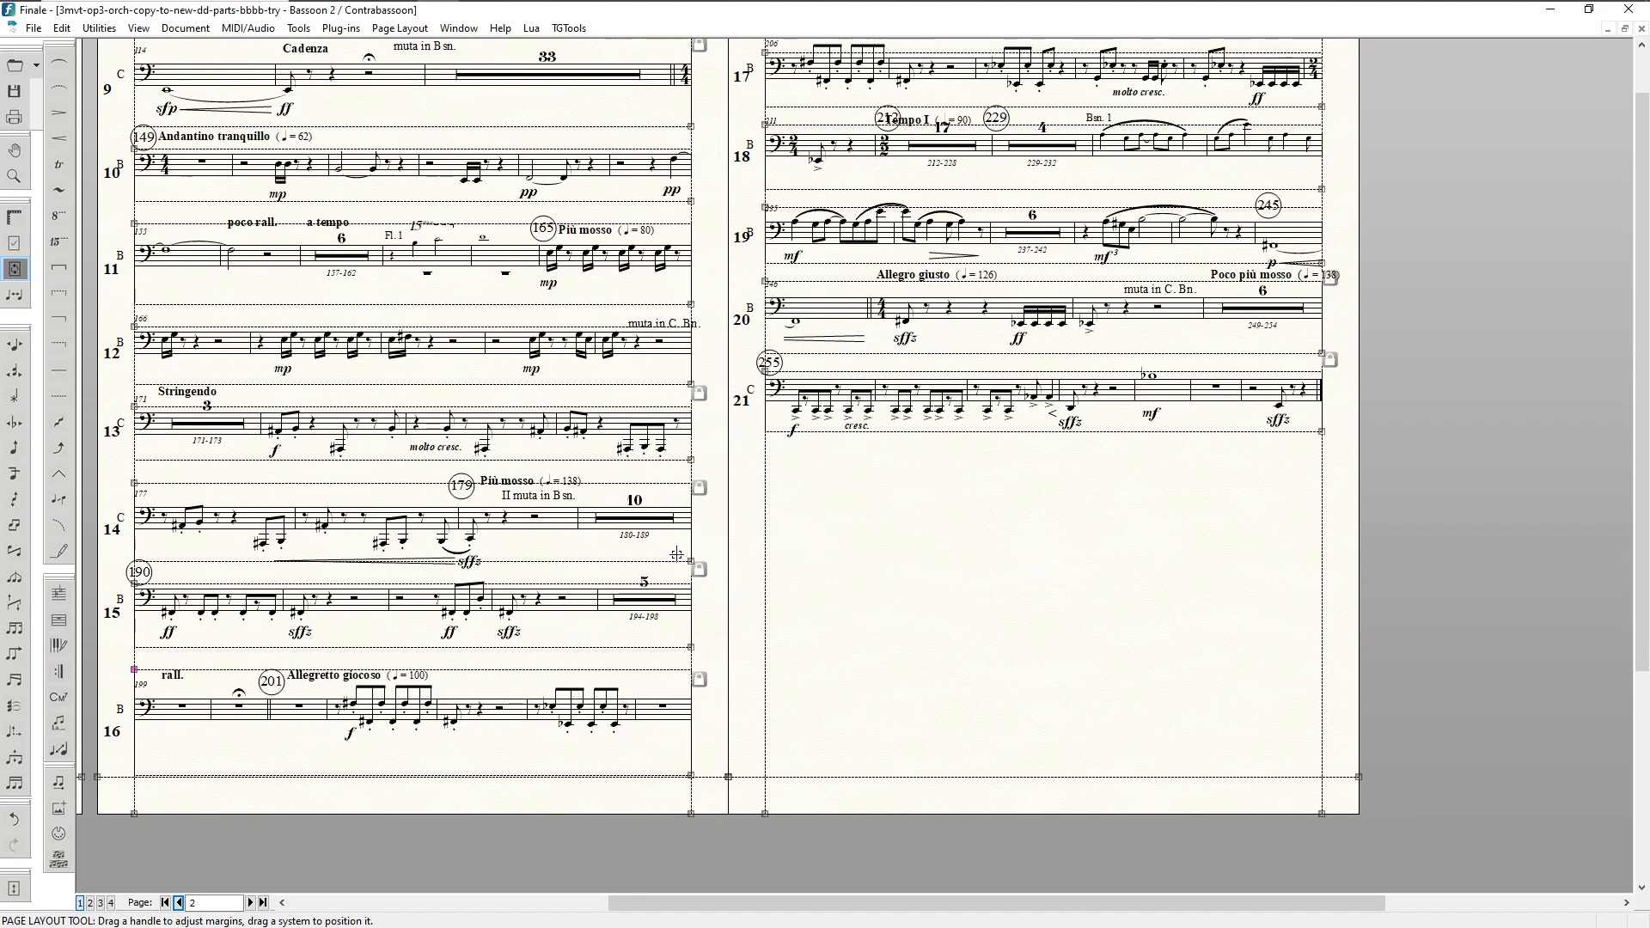
Step: Raise the bottom margin of page 2's last system slightly and move the system at rehearsal mark 190 slightly down
key("F5")
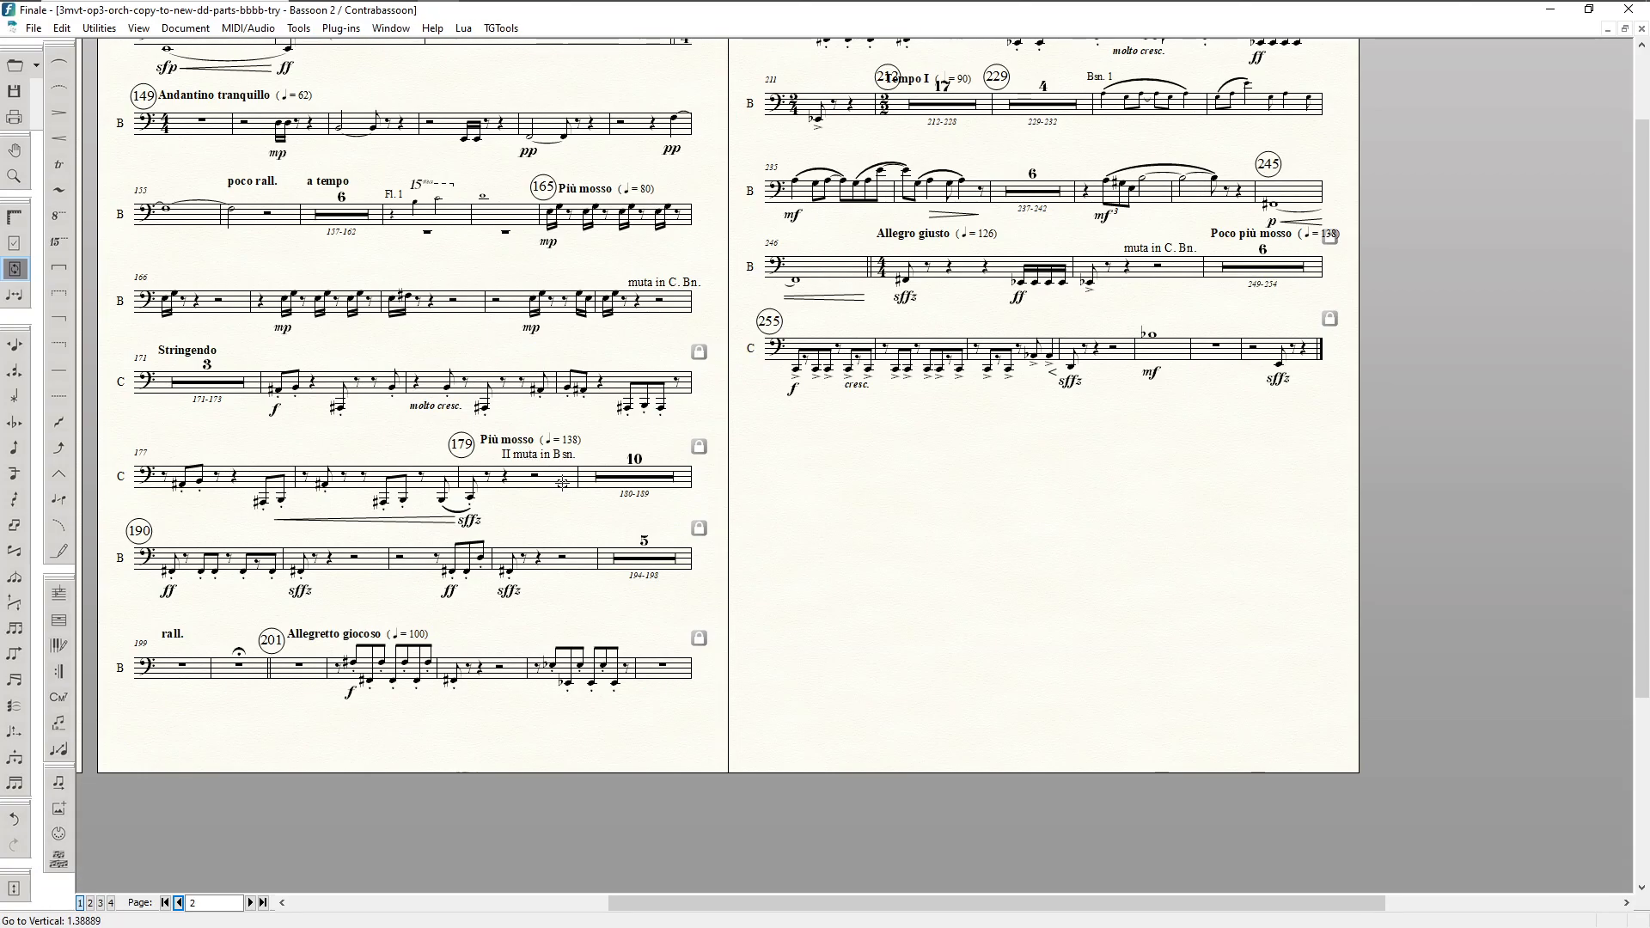
scroll(562, 483, "up", 1)
scroll(550, 516, "up", 3)
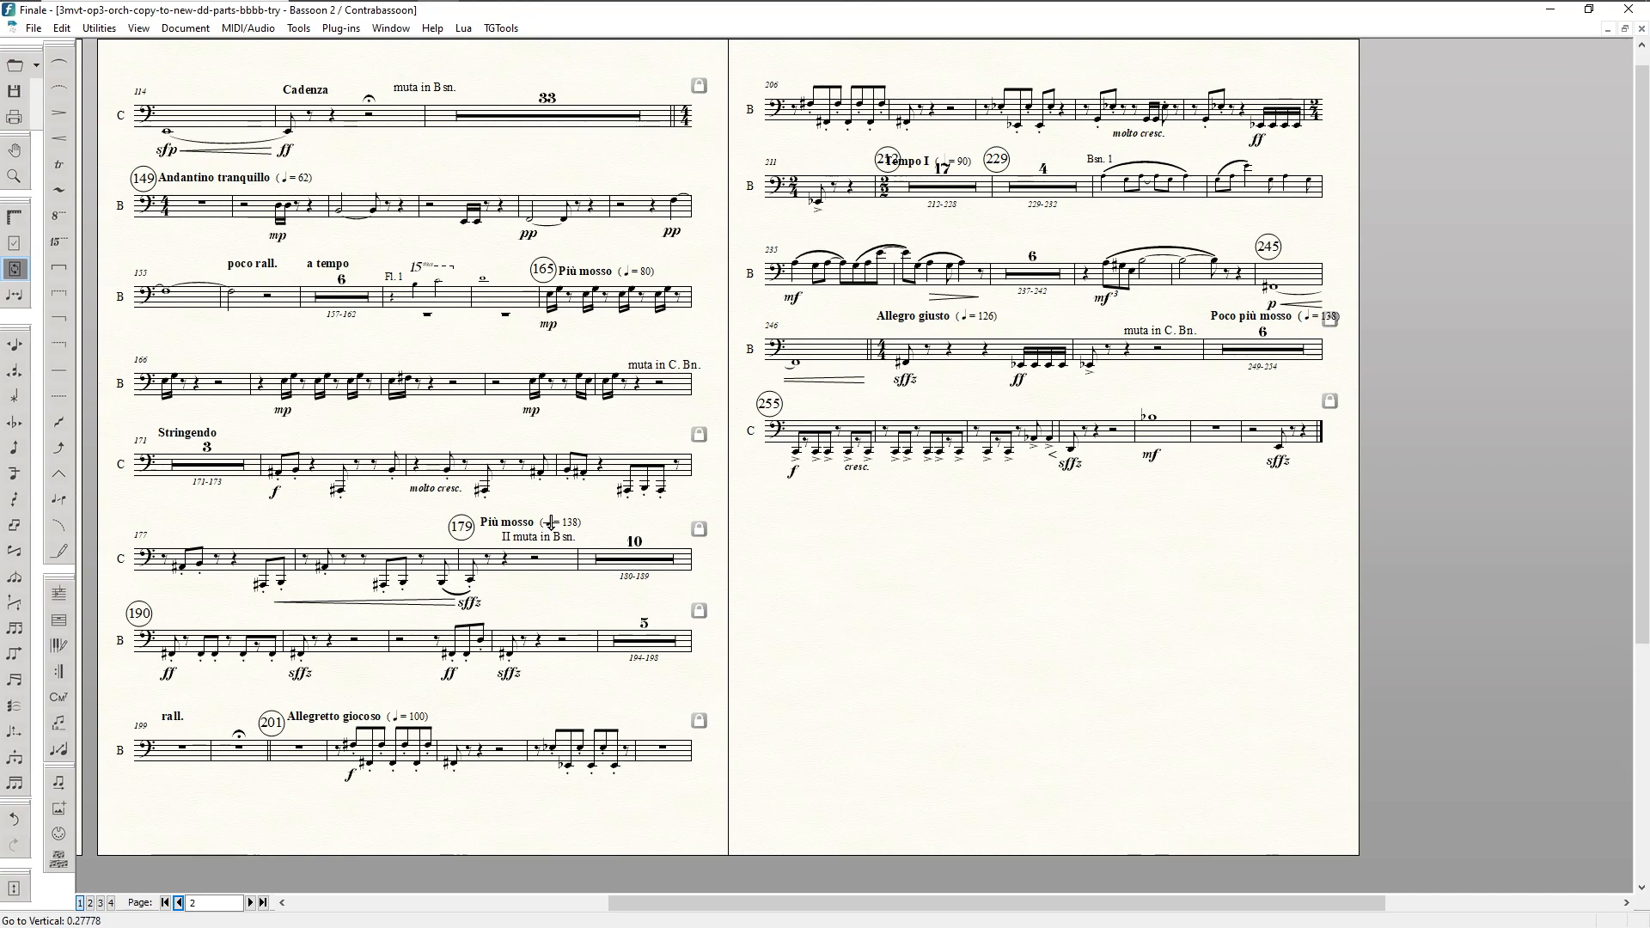
scroll(581, 460, "down", 4)
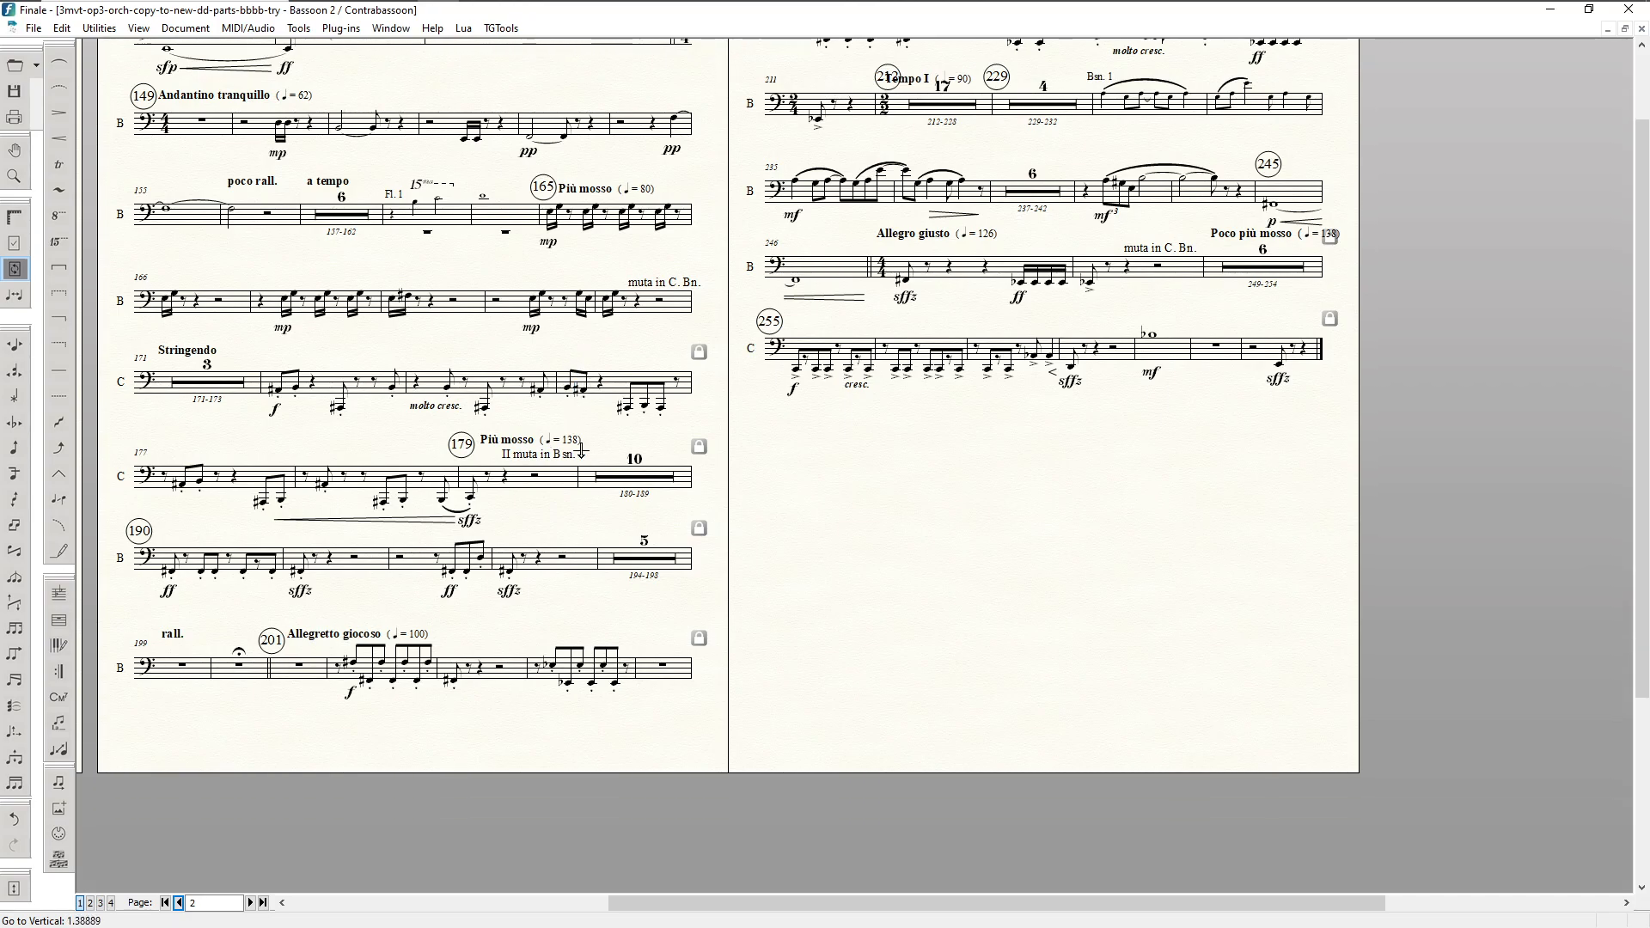
key("F9")
left_click_drag(691, 720, 692, 716)
left_click(432, 567)
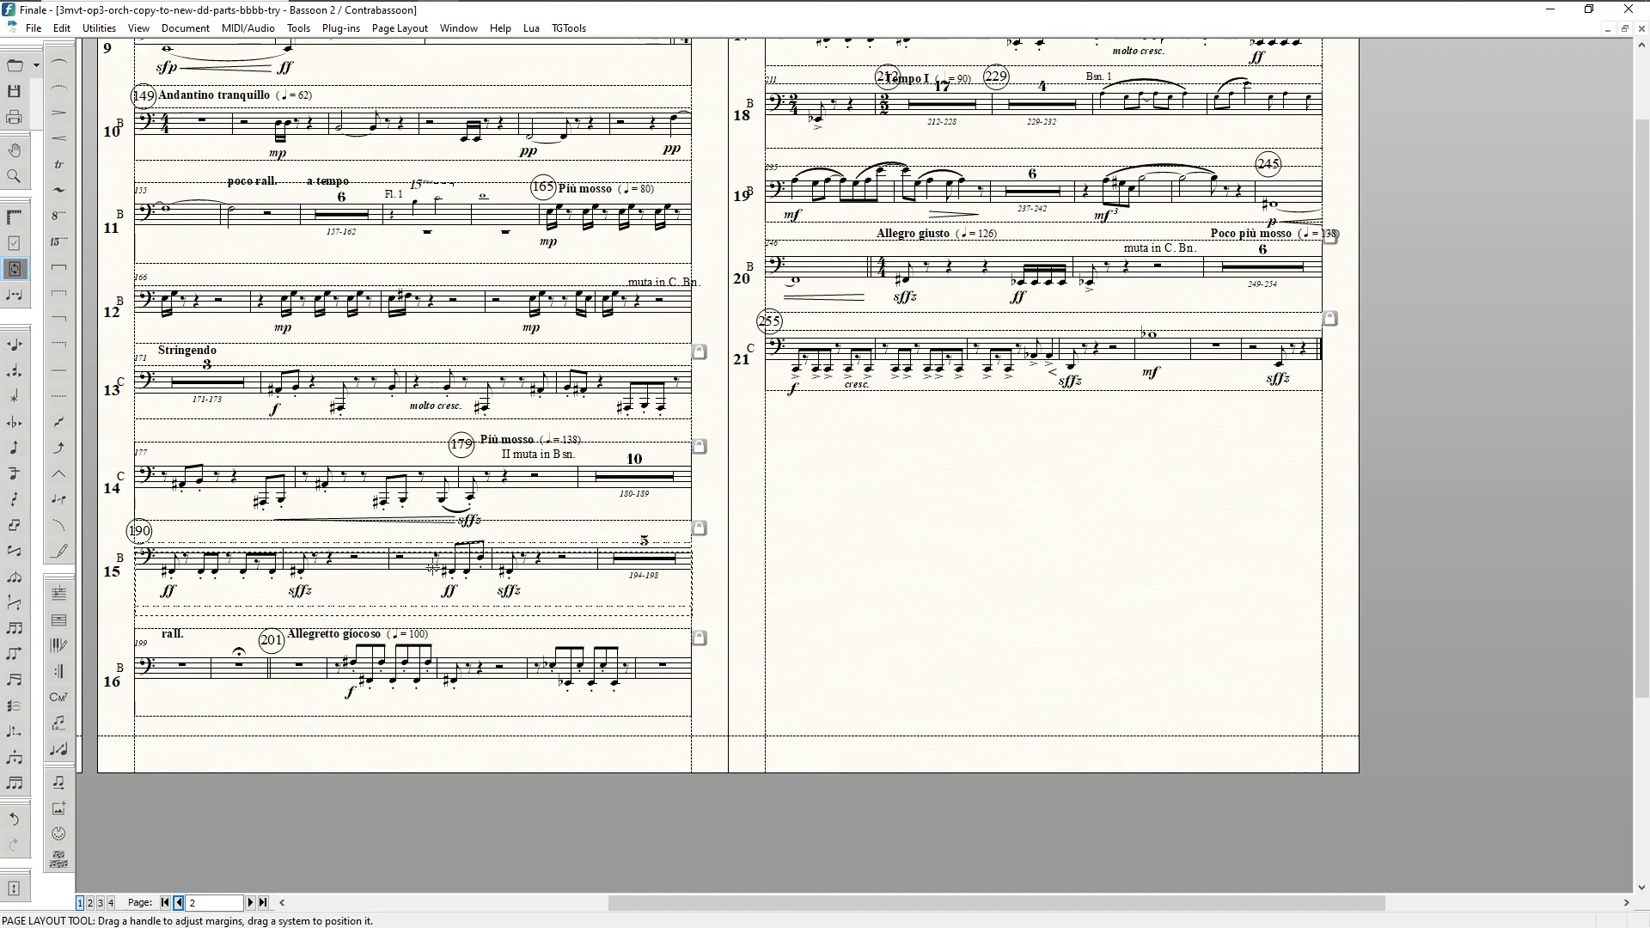
left_click_drag(432, 567, 433, 577)
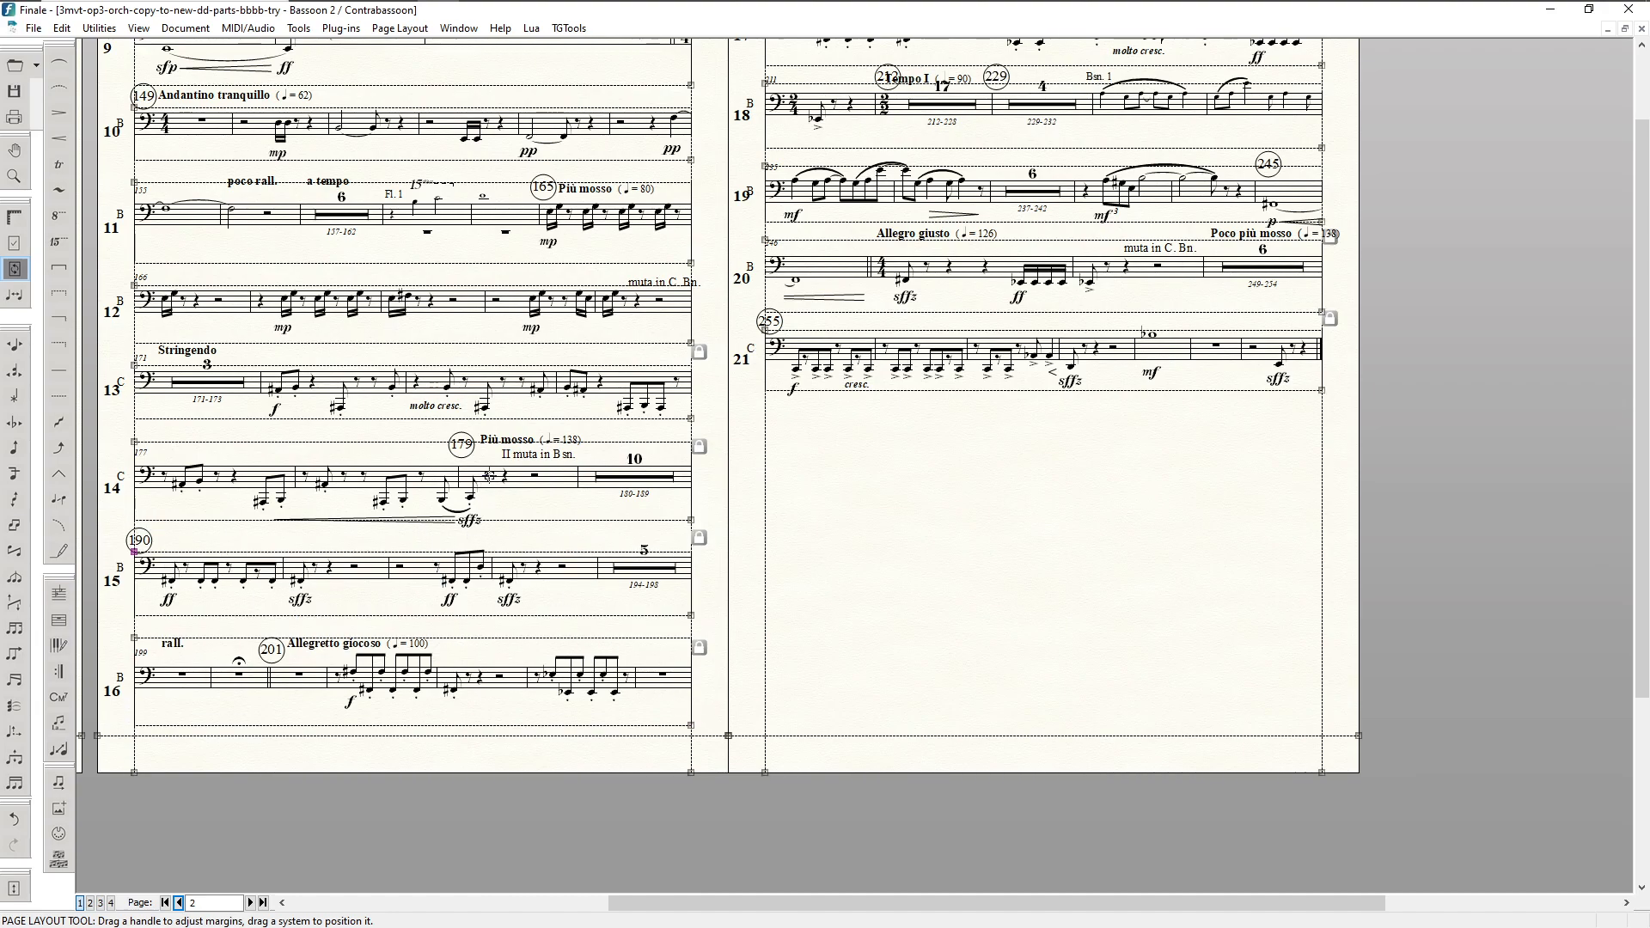
key("F5")
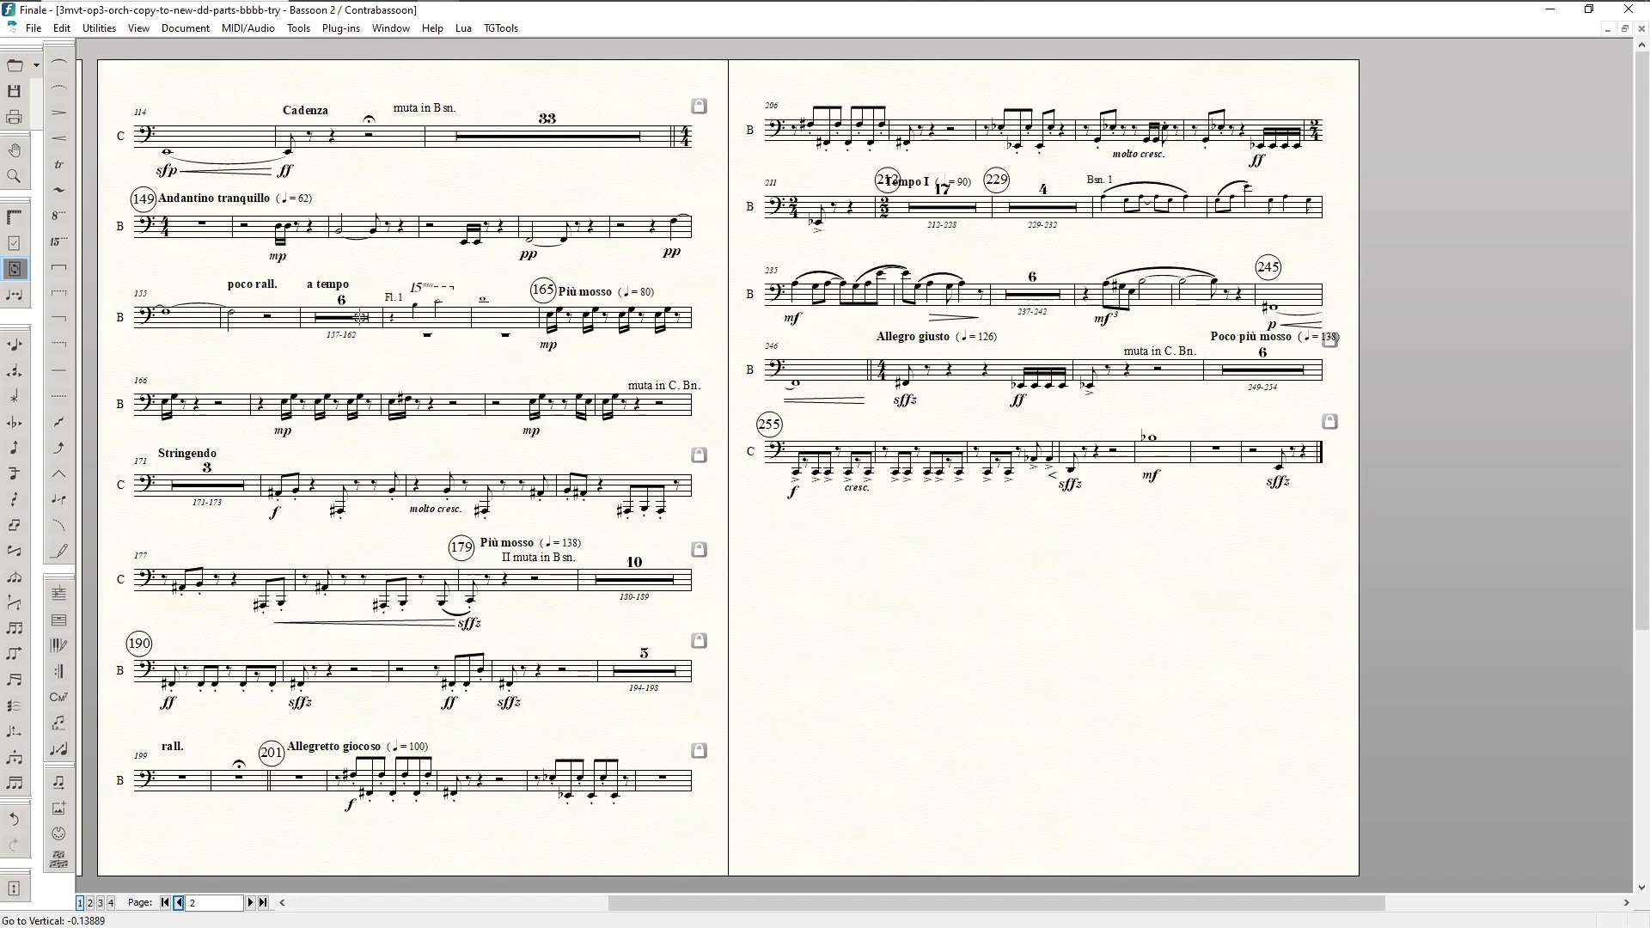
Step: Move the system with "poco rall." and "a tempo" slightly down on page 2
key("F9")
left_click_drag(560, 326, 577, 328)
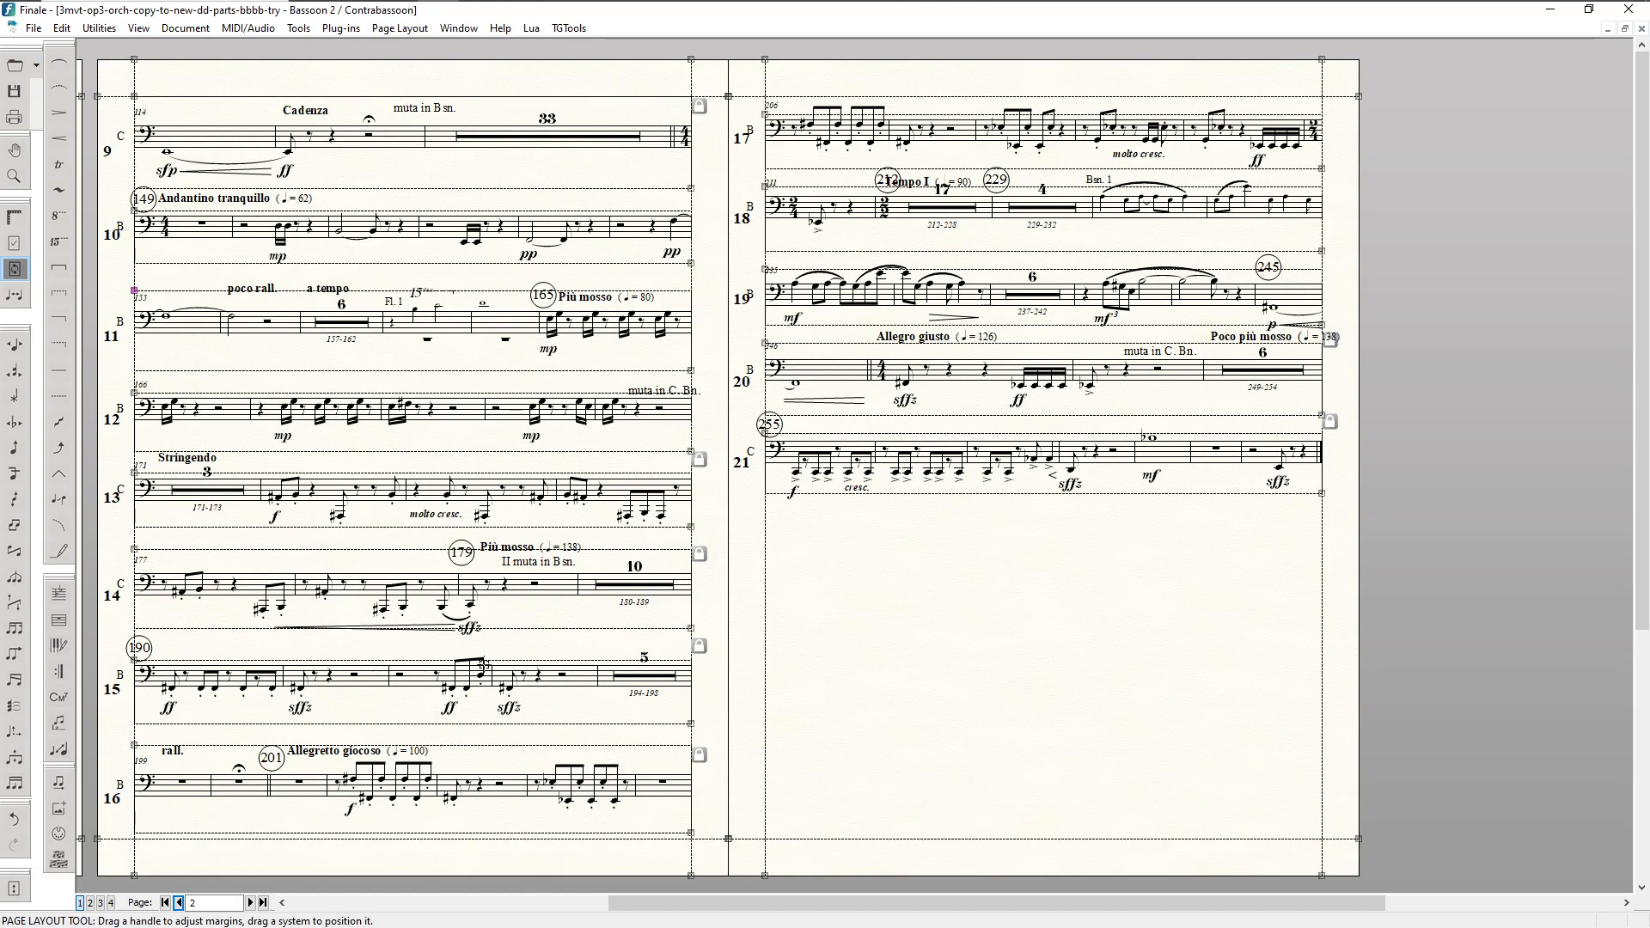
key("F5")
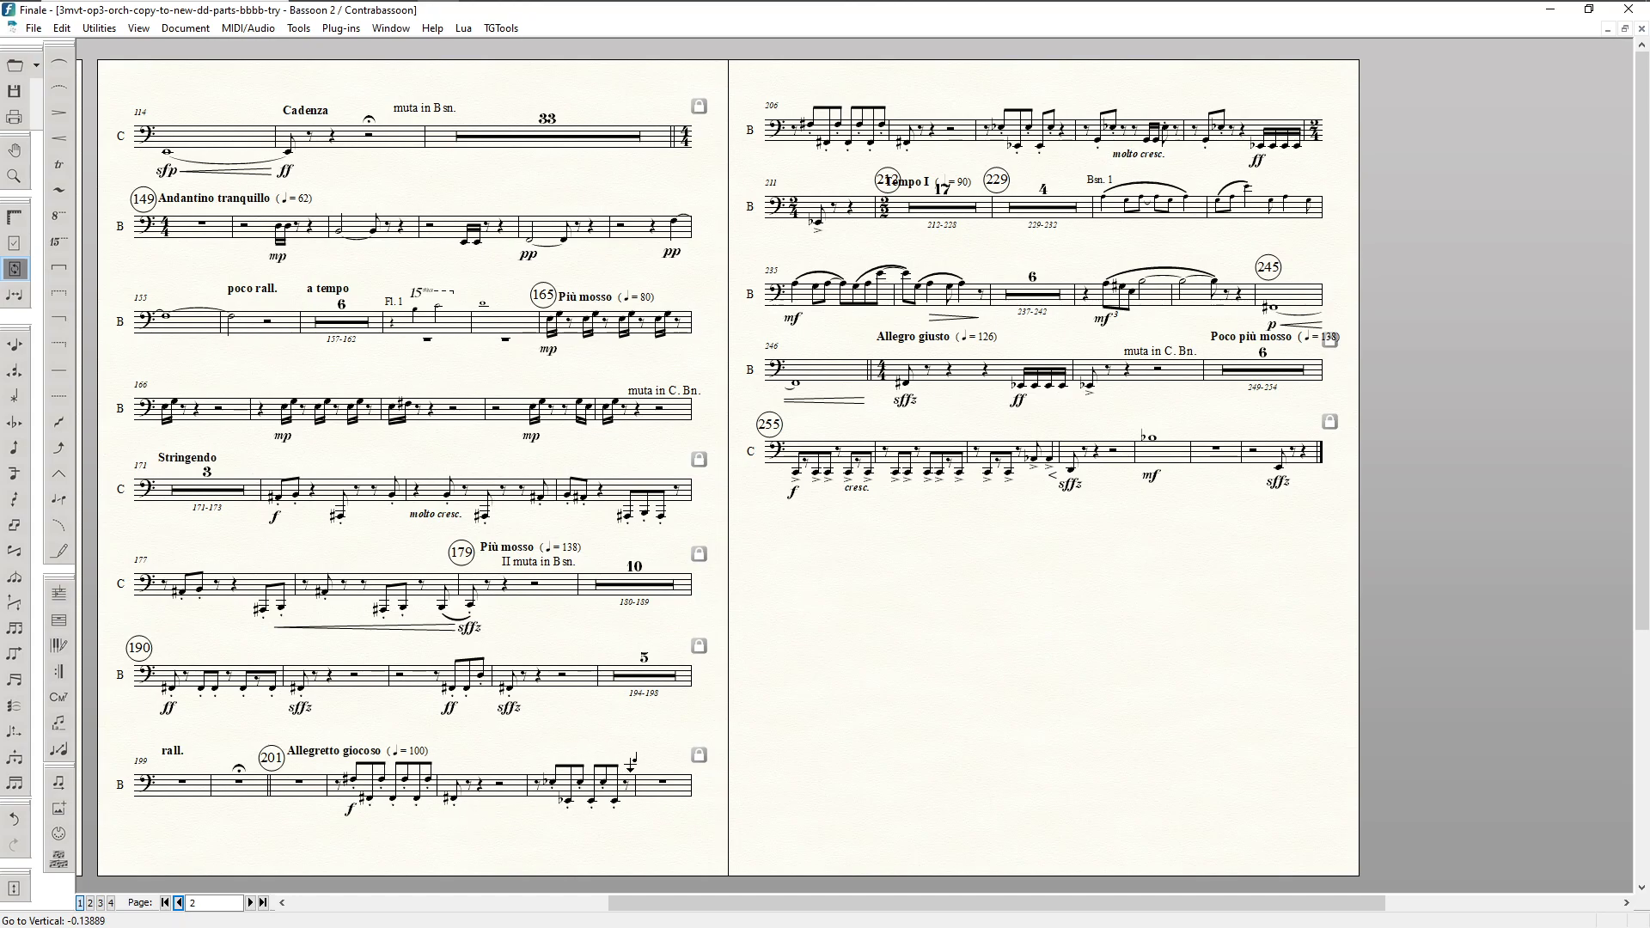
Step: Push measures 210, 234 and 245 on page 3 each down to the start of the following system
key("ctrl+Page_Down")
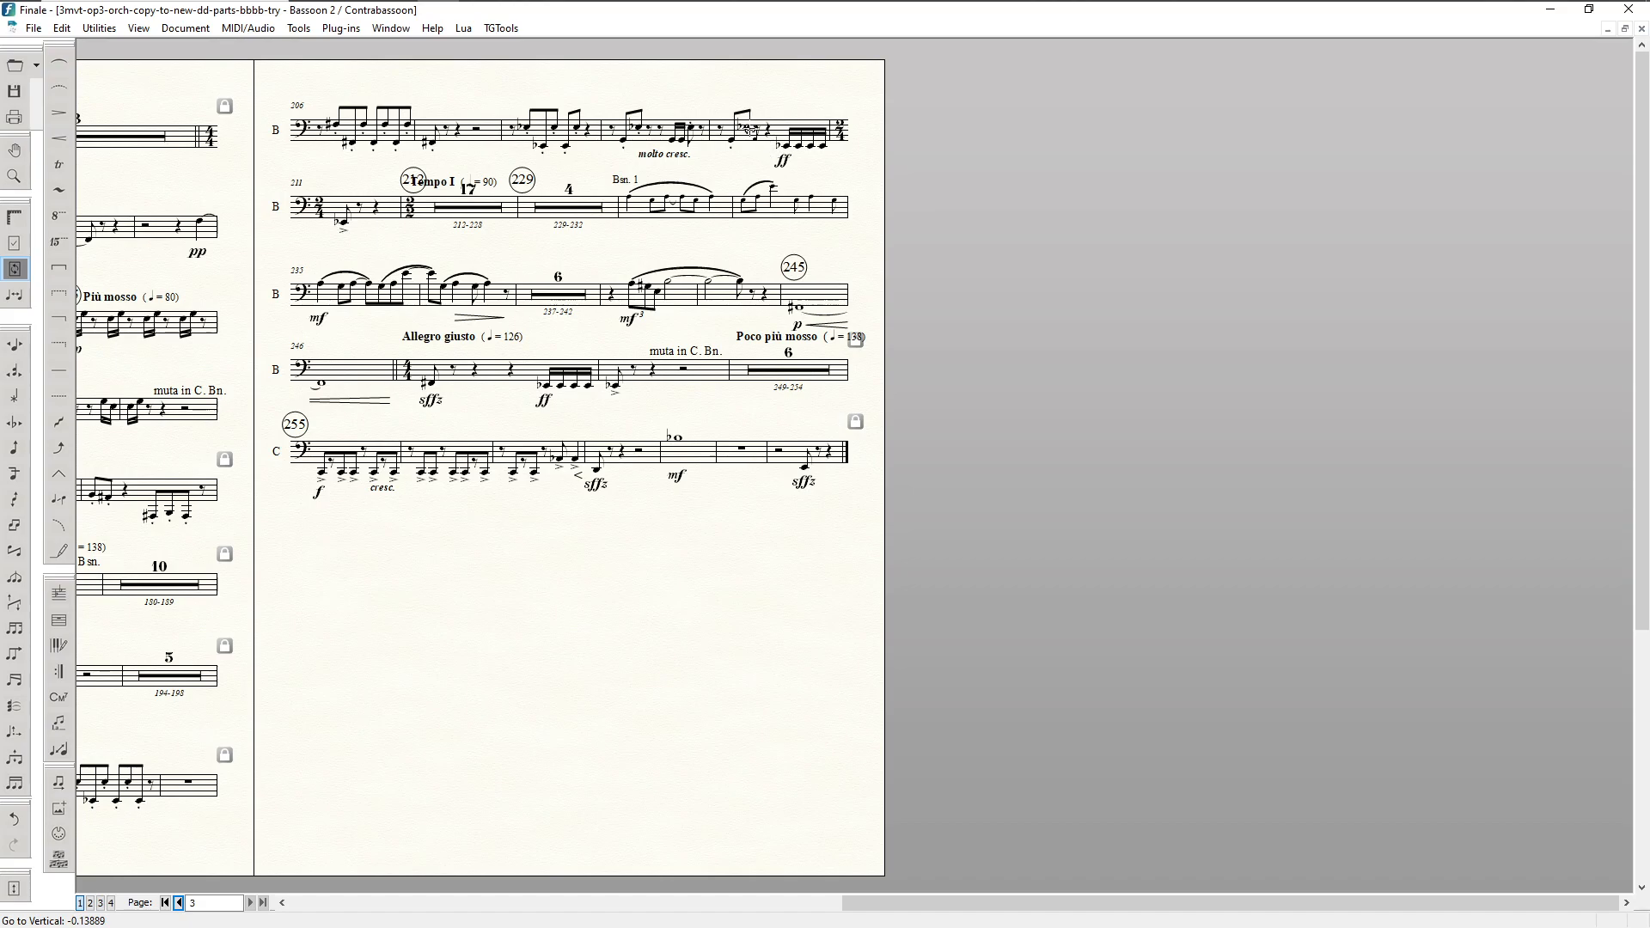
key("F2")
left_click(750, 131)
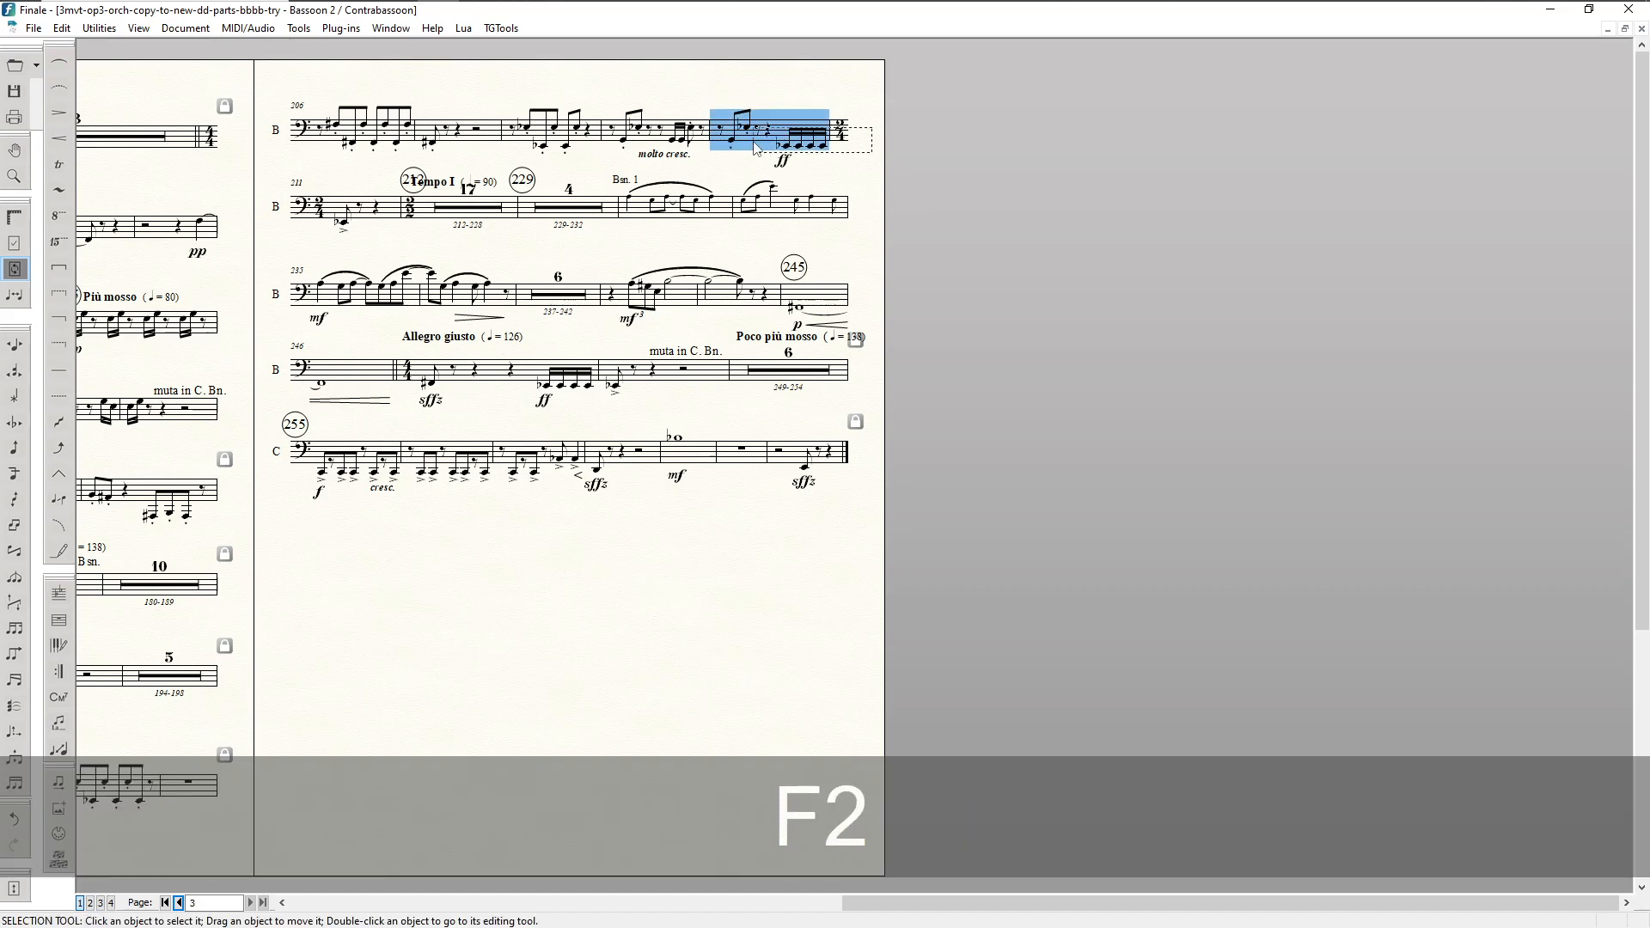
key("Down")
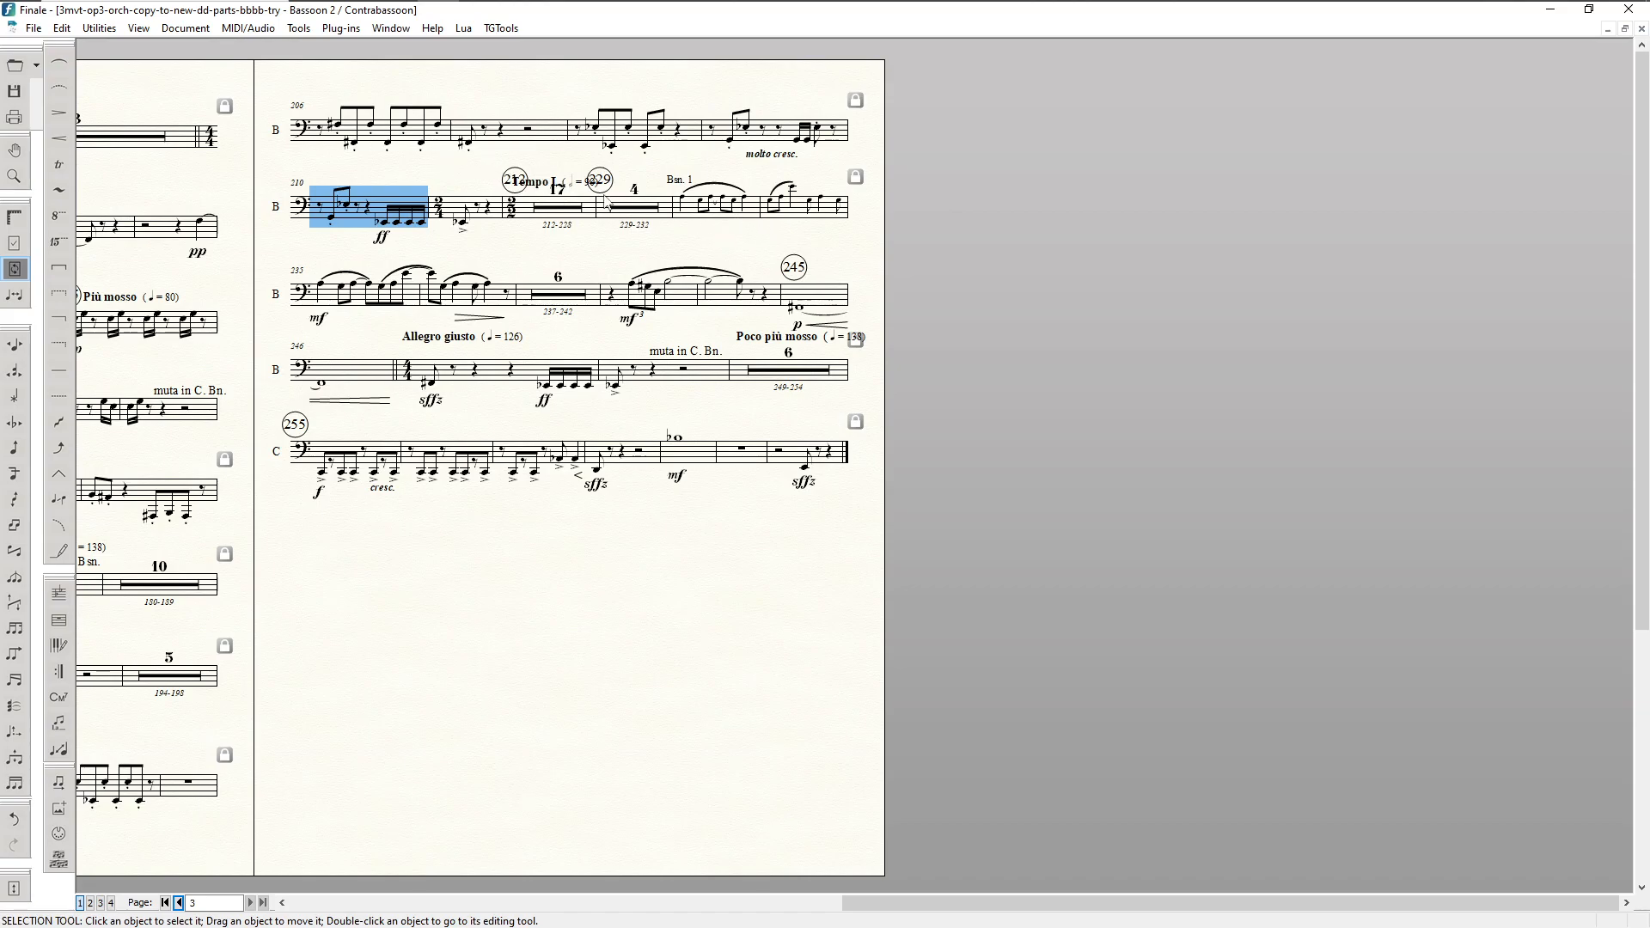
left_click(783, 213)
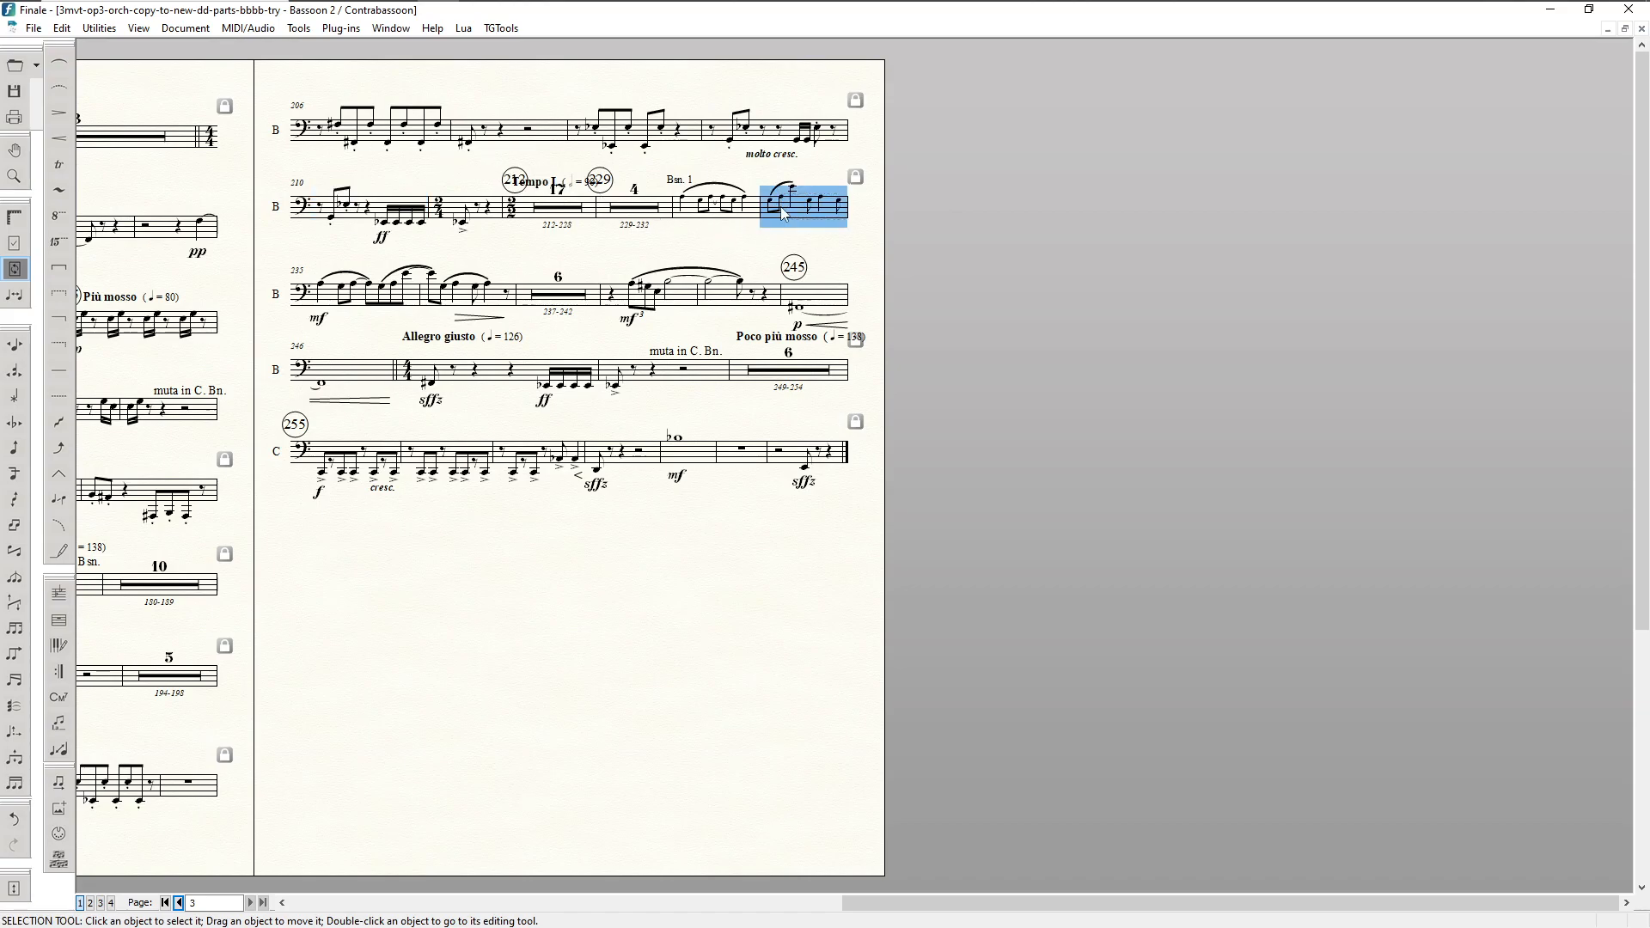
key("Down")
key("Down")
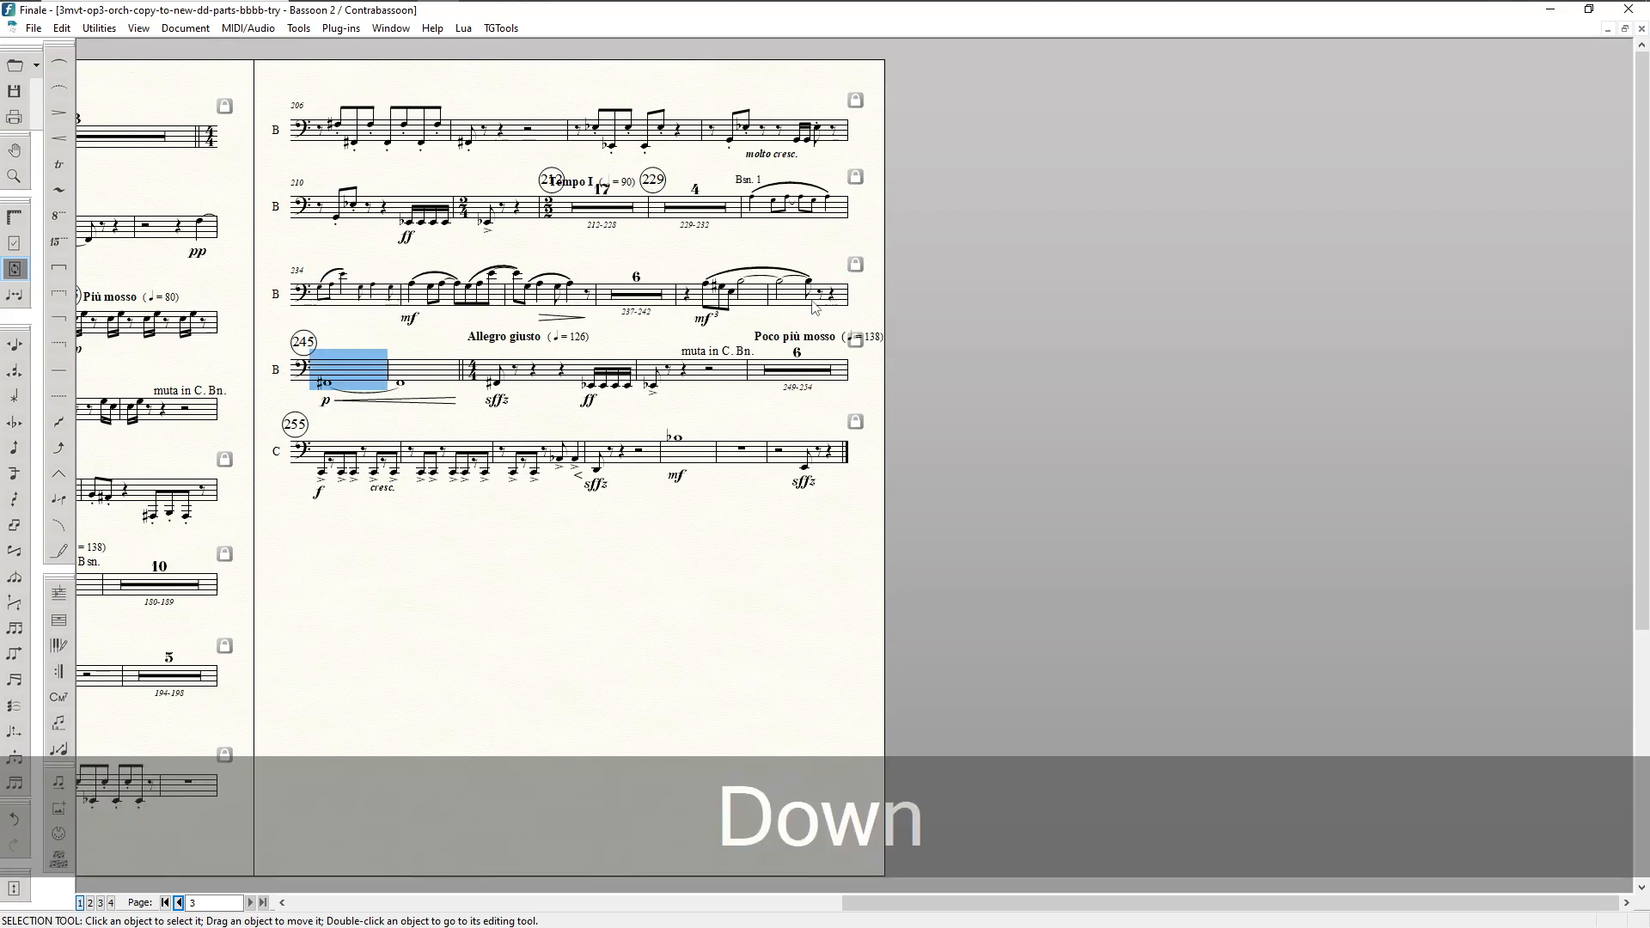
Step: Move the multimeasure rest at measures 249–254 to the next system and measure 259 onto a new last system
left_click(784, 374)
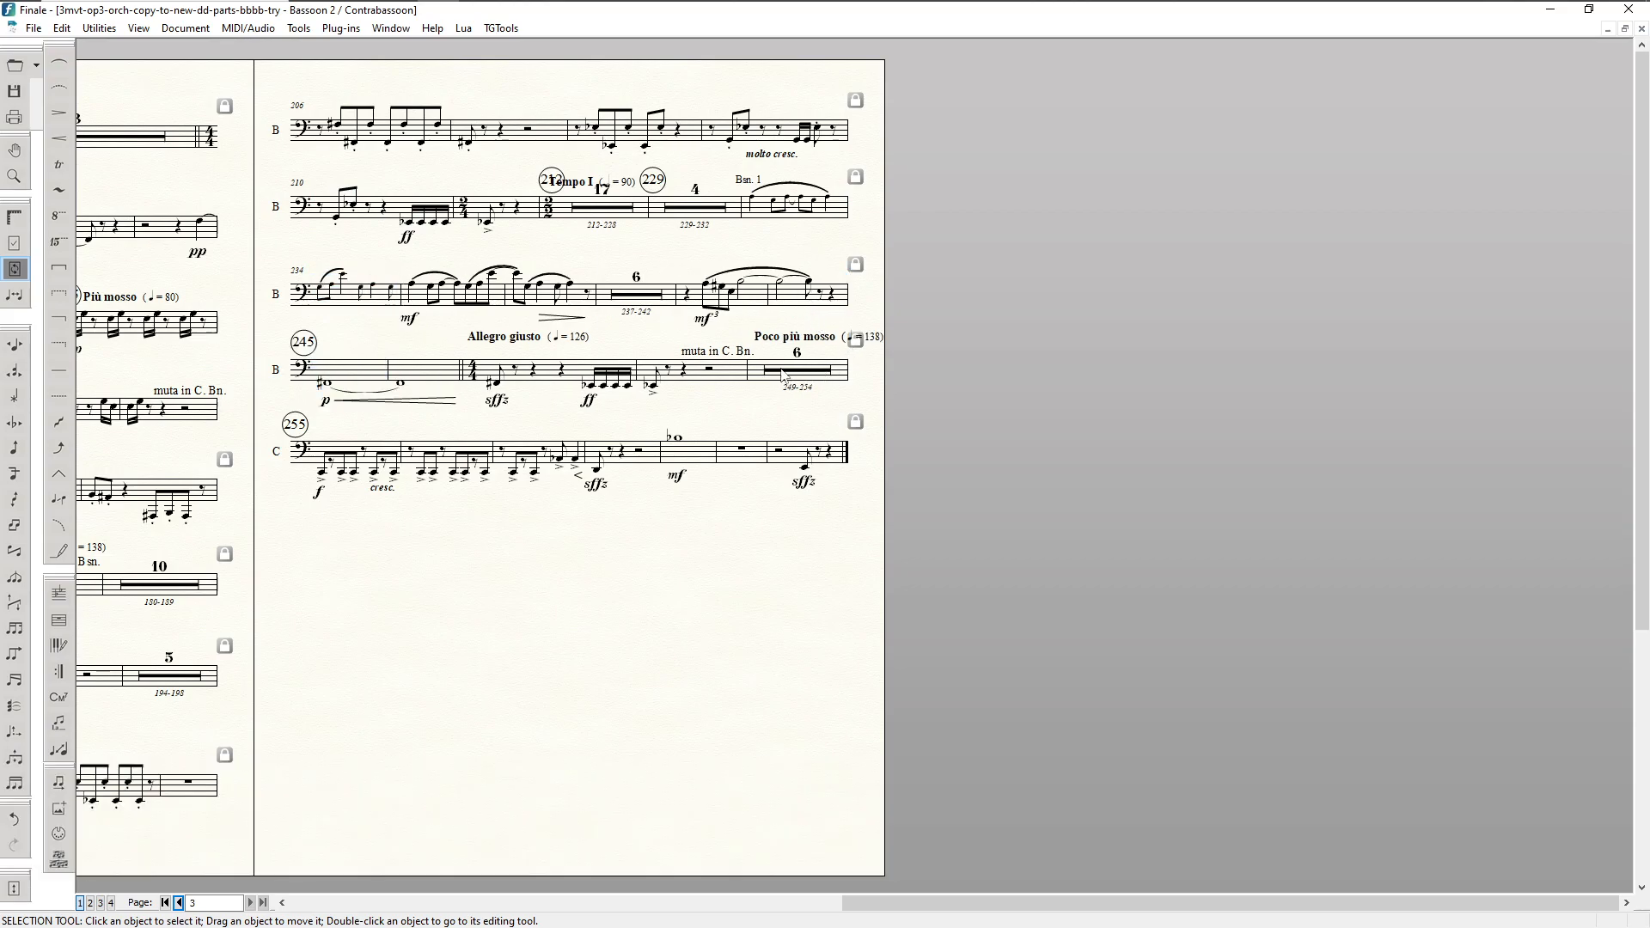
key("Down")
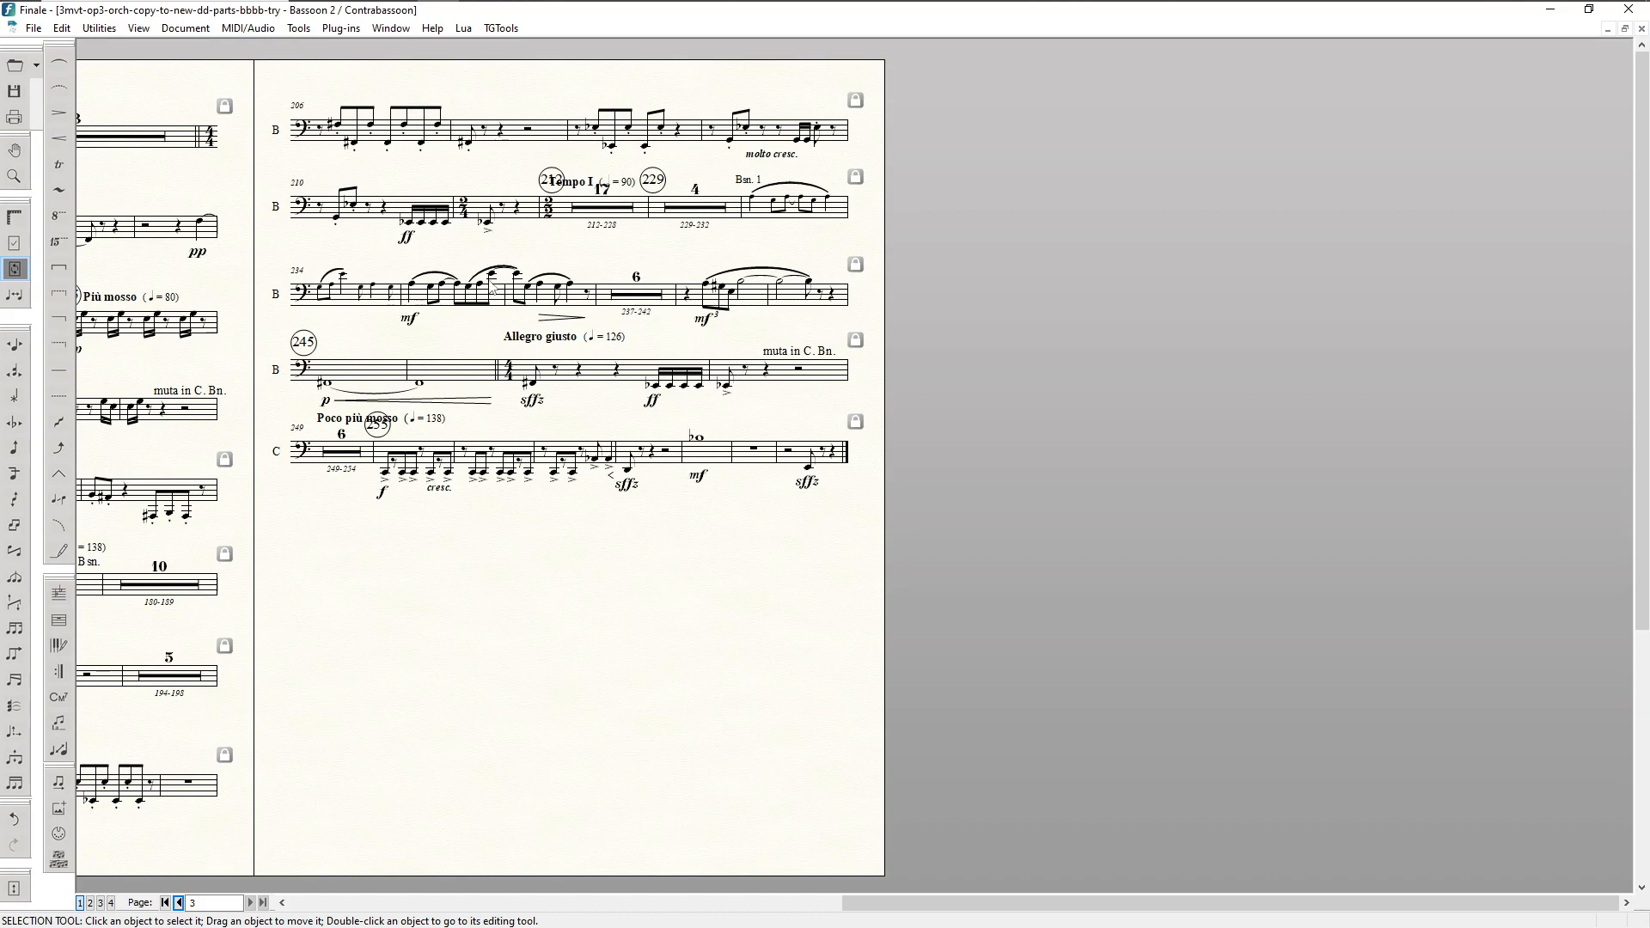
left_click(710, 460)
key("Down")
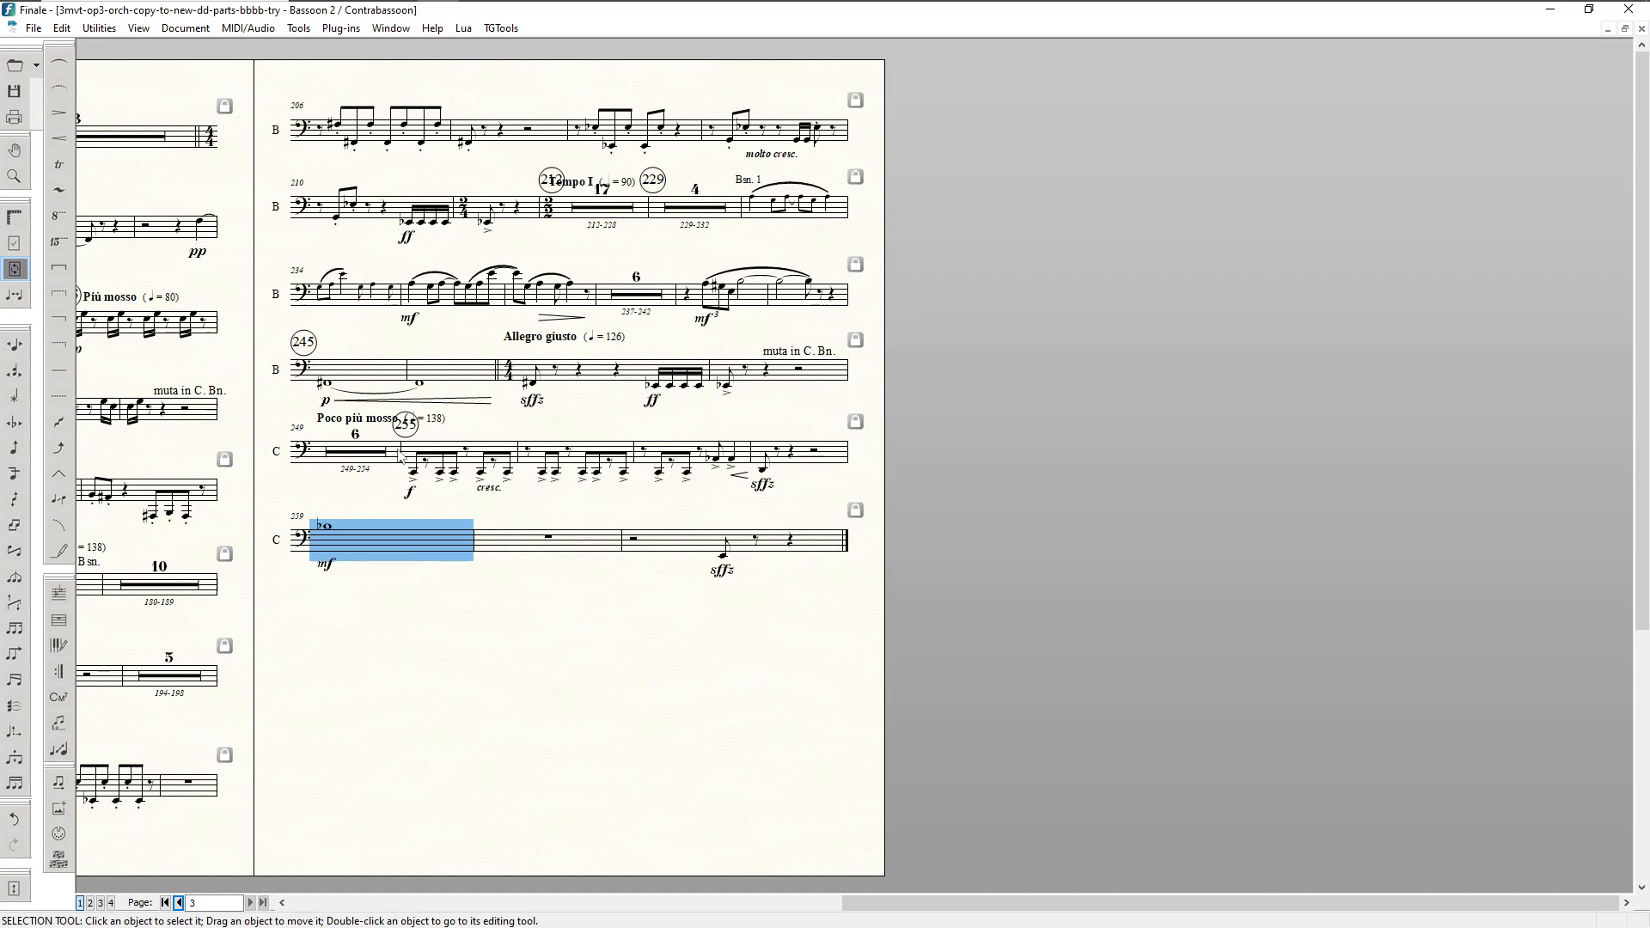
Step: Try the multimeasure rest at measures 249–254 at the end of the preceding system and return it to the system below
left_click(342, 450)
key("Up")
left_click(812, 371)
key("Up")
key("Down")
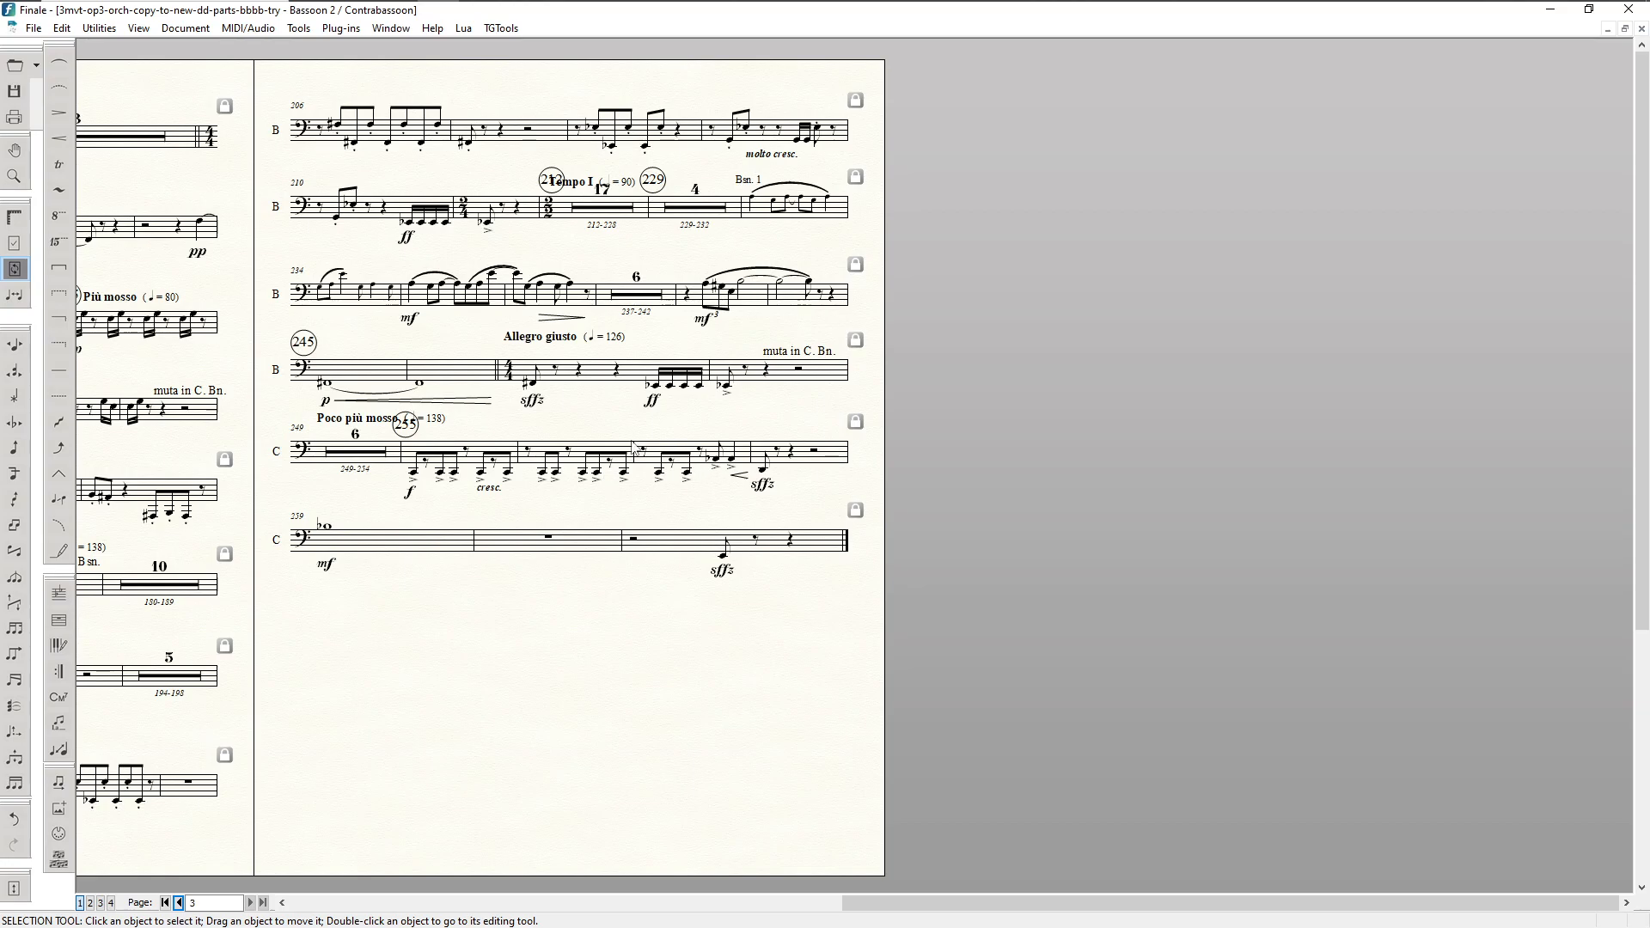
Step: Move measure 258 down to the last system, comparing the layout with and without the move
left_click(798, 466)
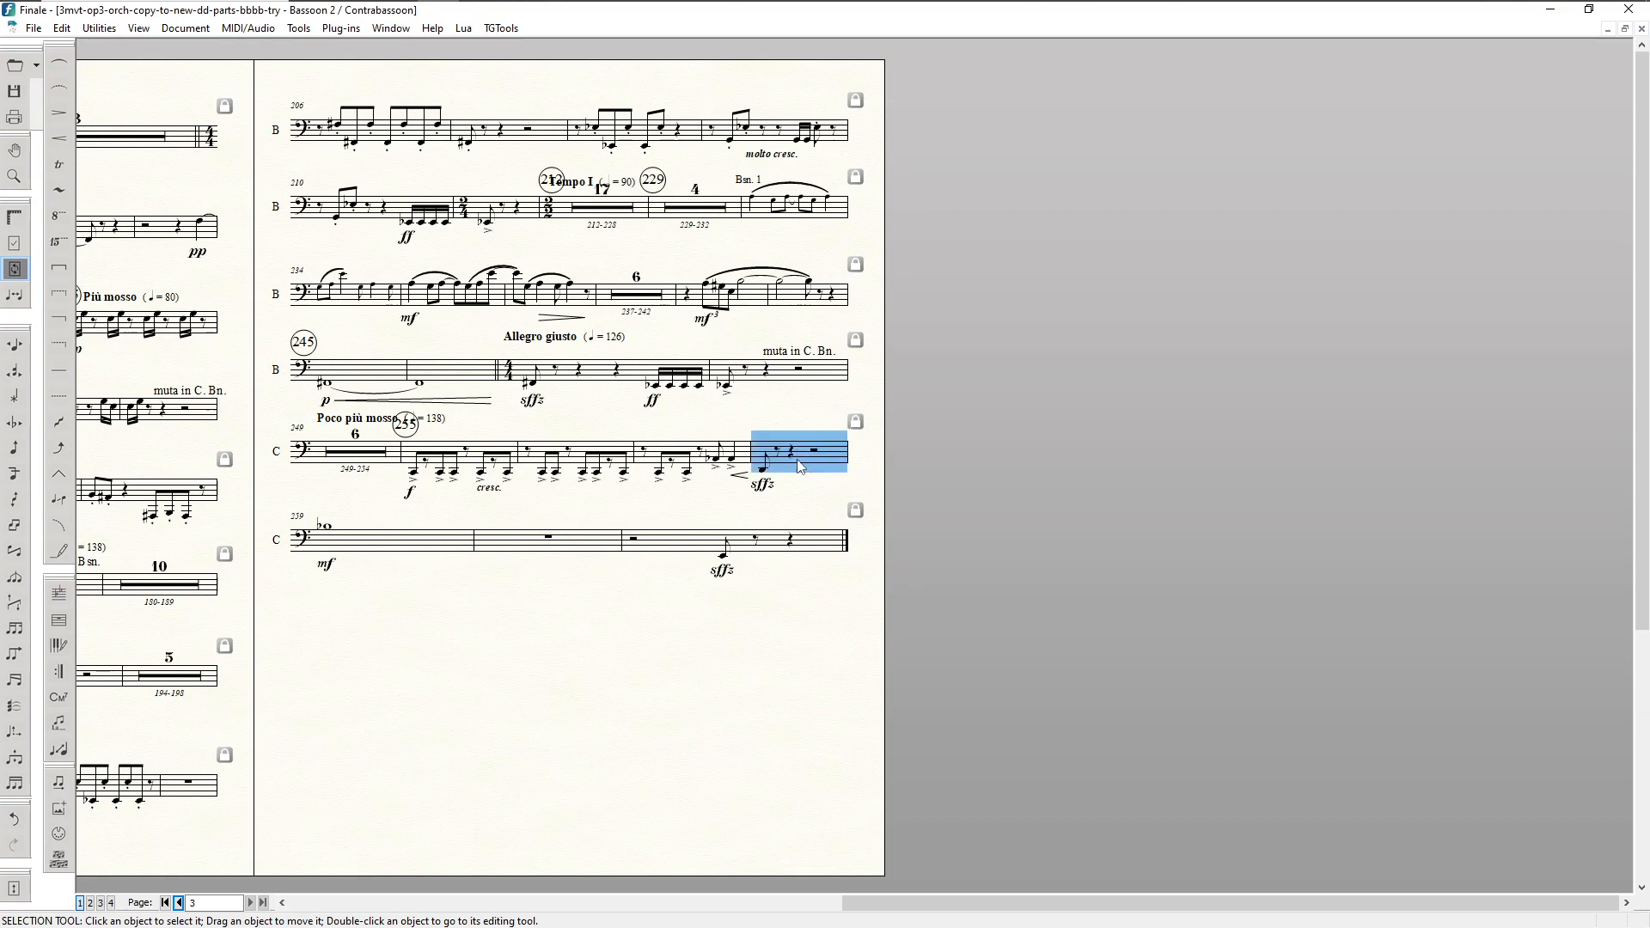
key("Down")
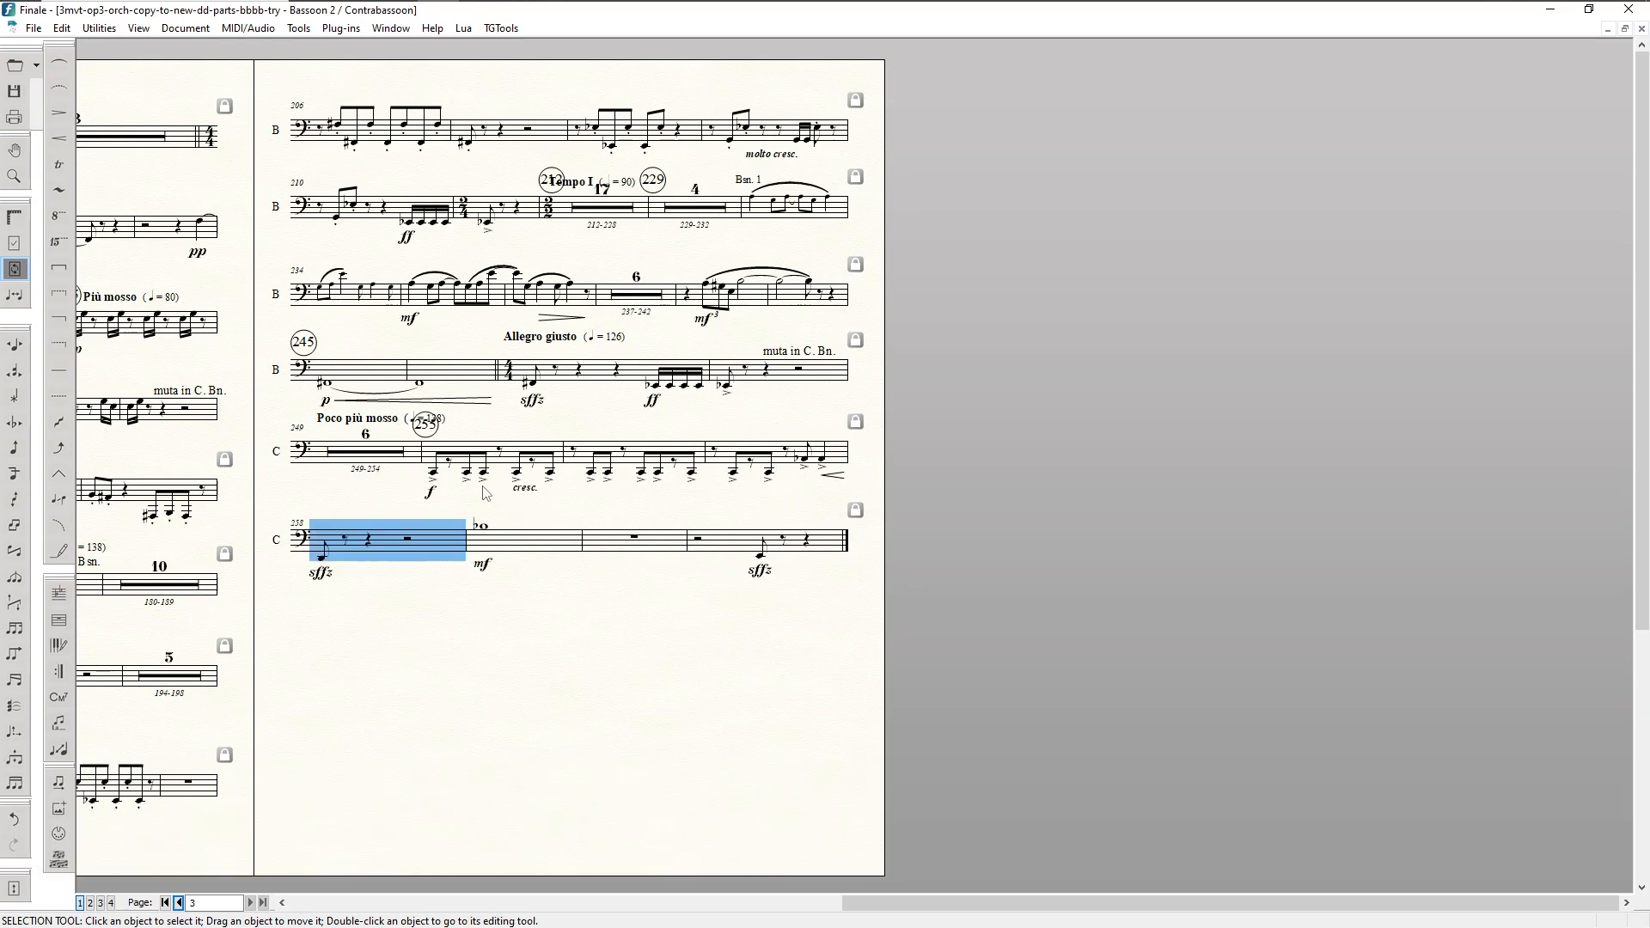
key("Up")
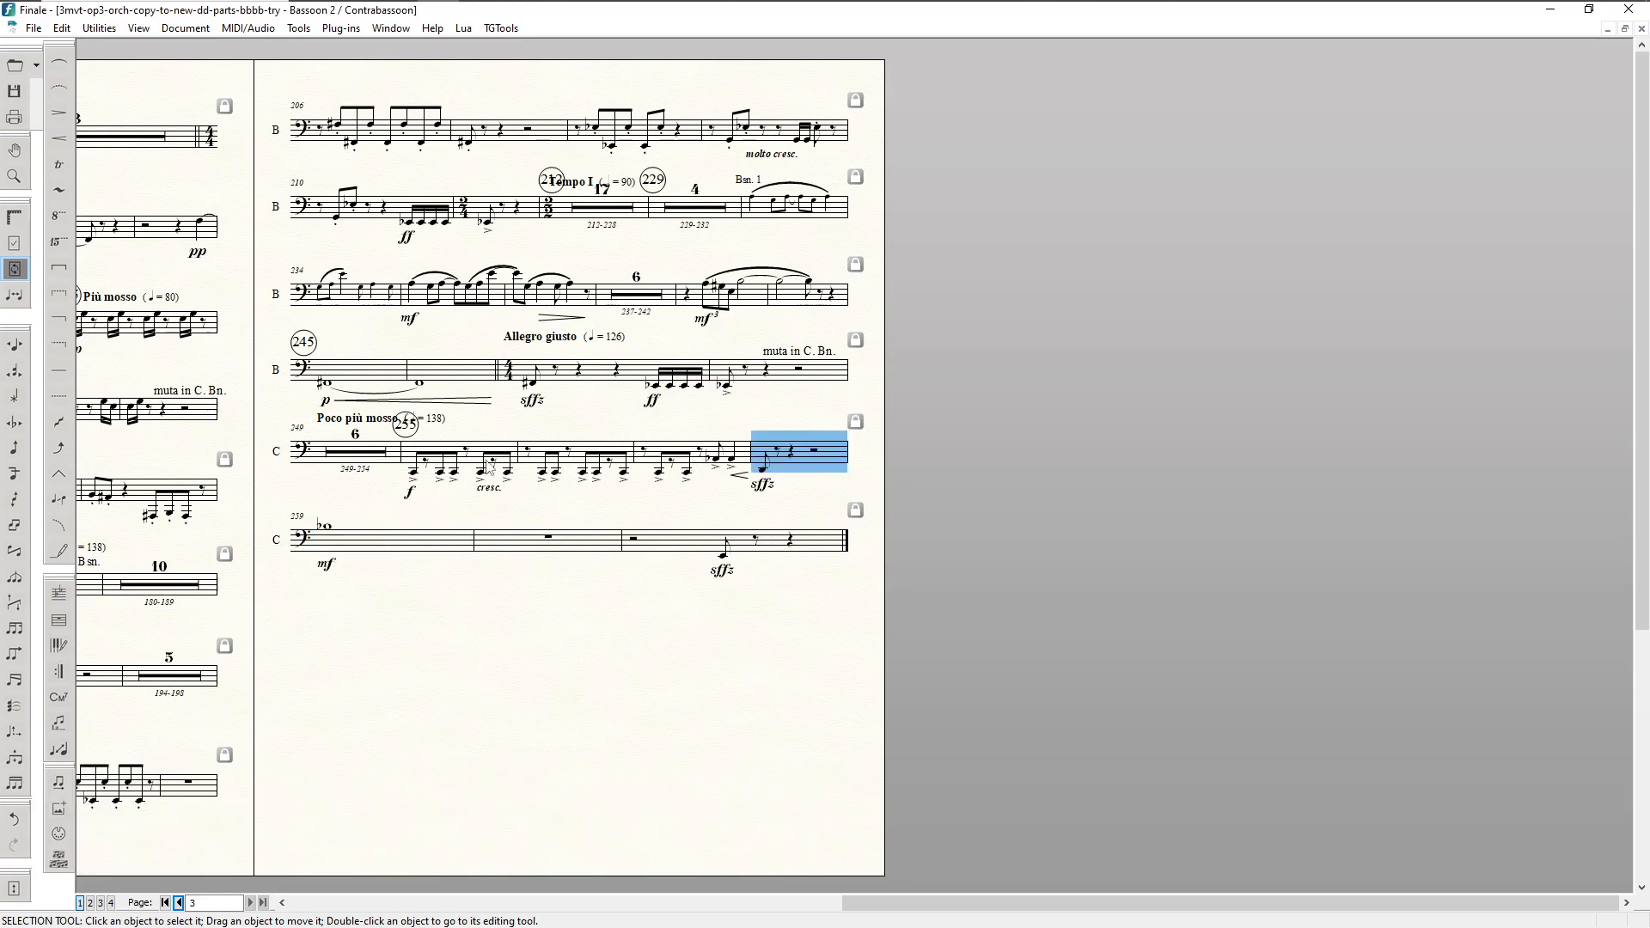
key("Down")
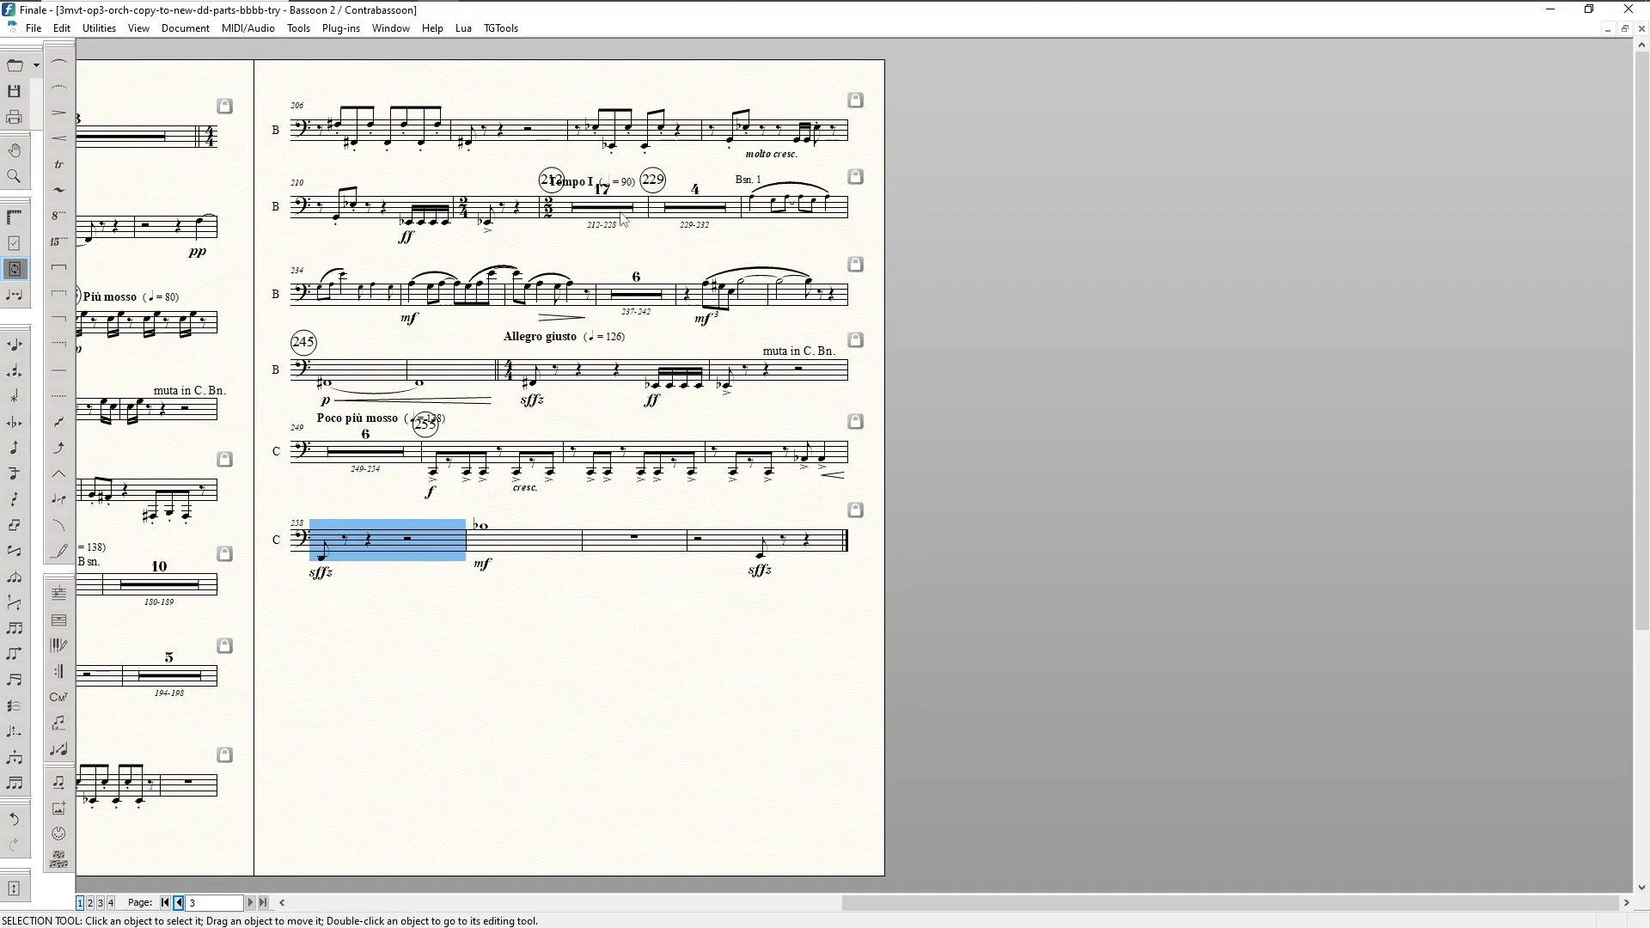
Step: Move measure 233 with the "Bsn. 1" cue to the next system, and push measure 243 down one system
left_click(756, 214)
key("Down")
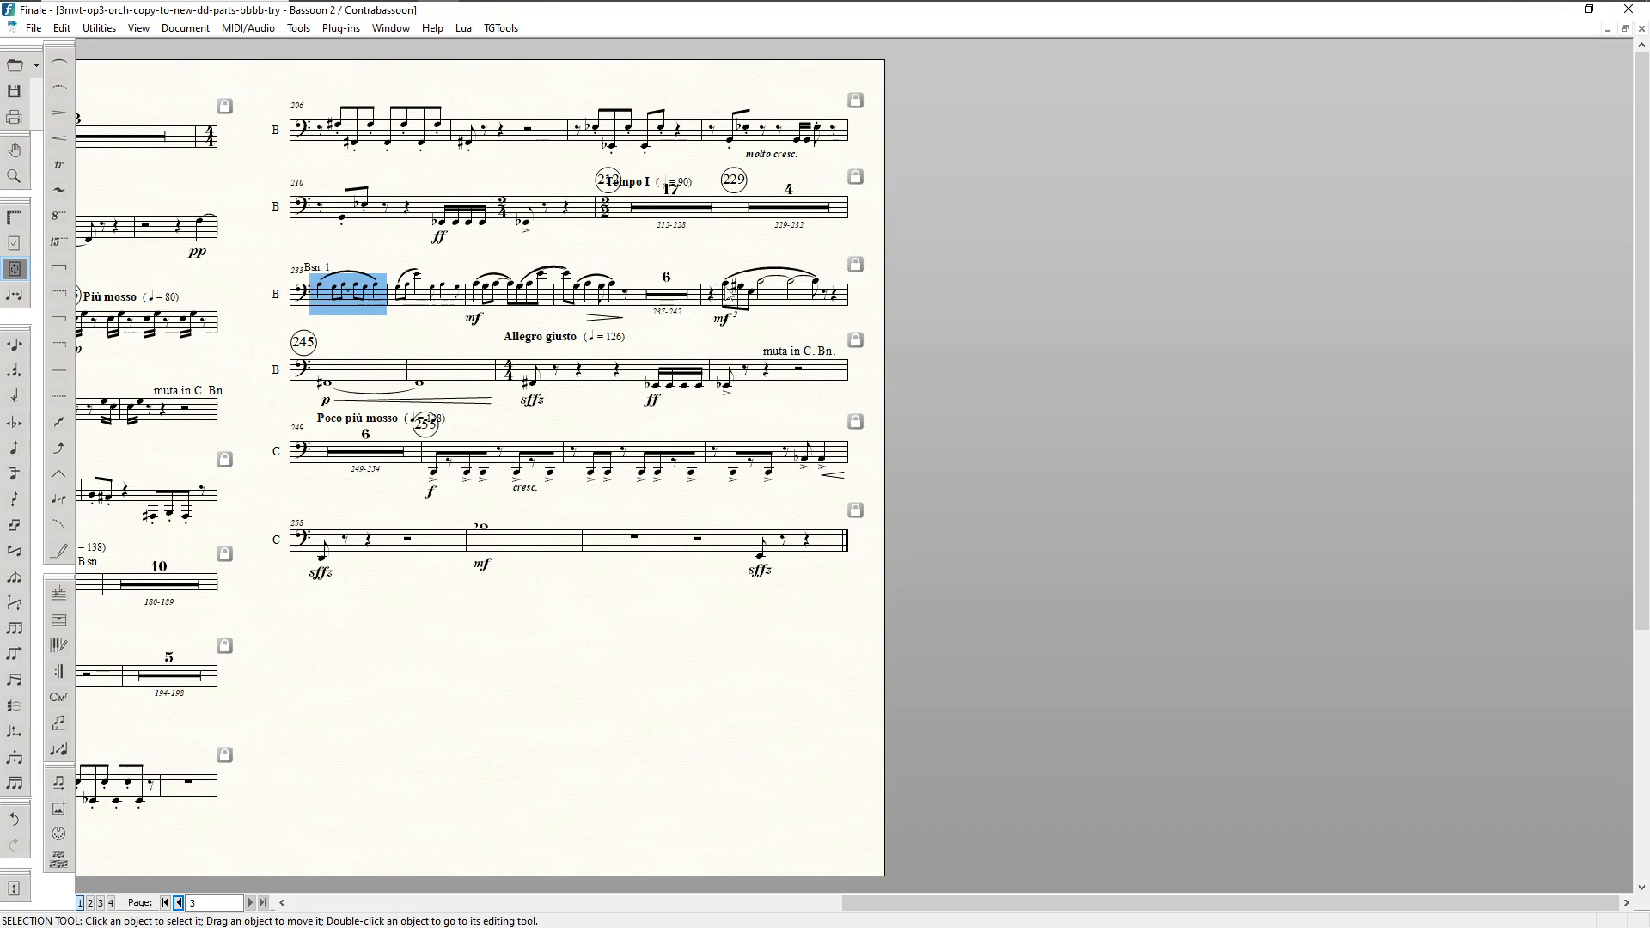
left_click(737, 296)
key("Down")
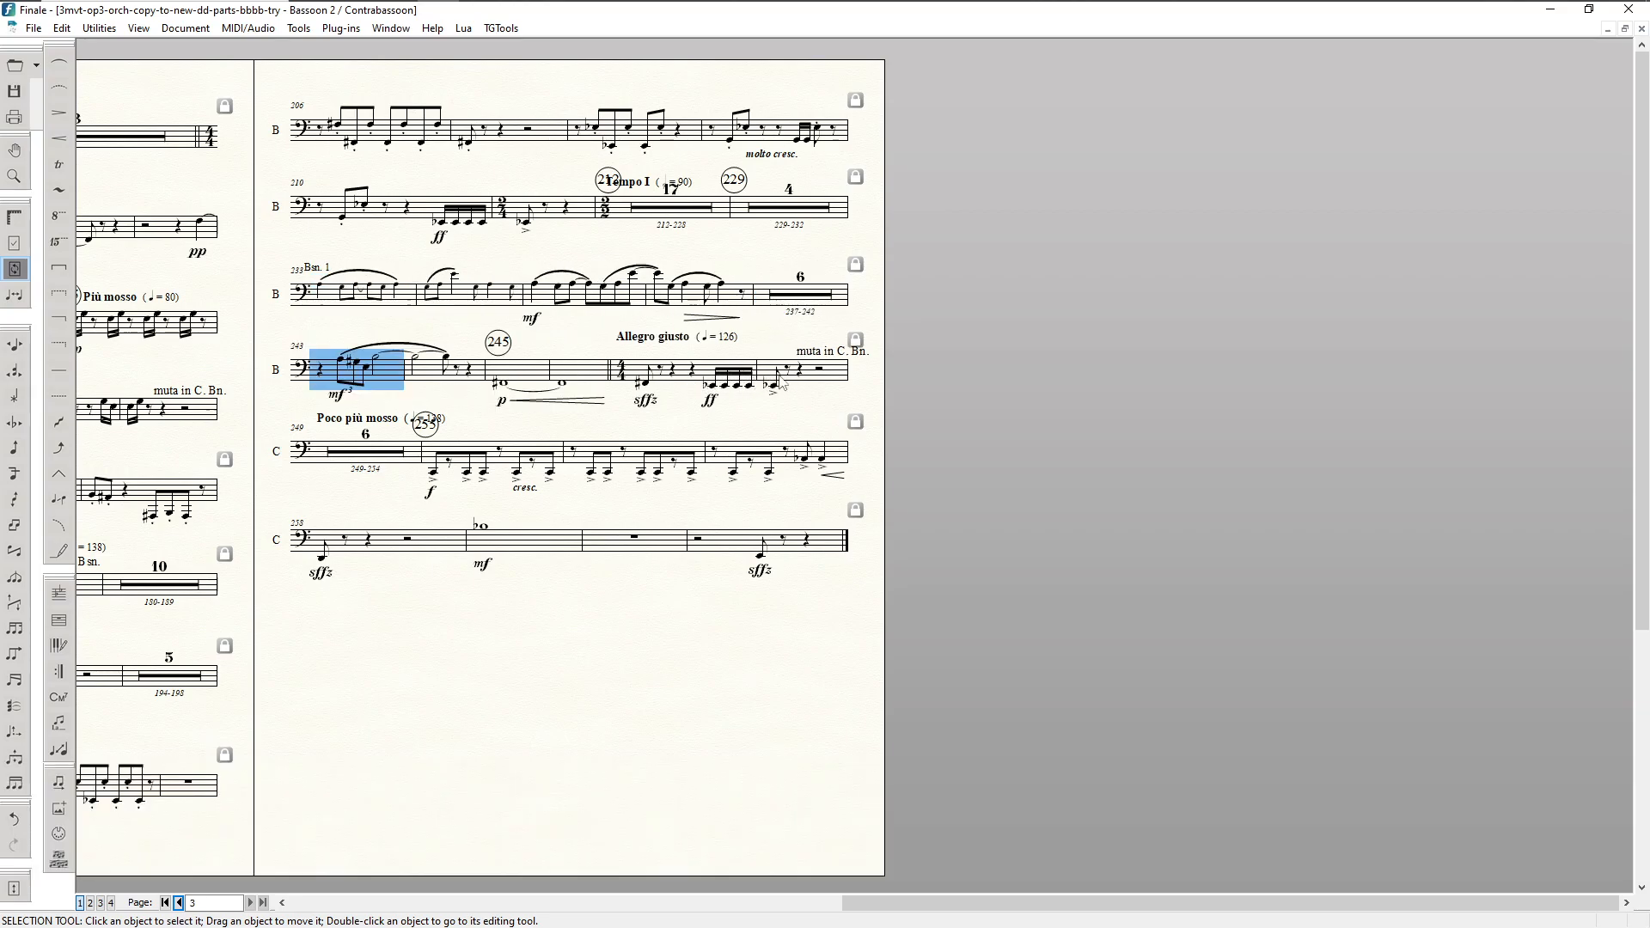
Step: Try moving measure 248 with "muta in C. Bn." to the next system, and undo the move
left_click(793, 378)
key("Down")
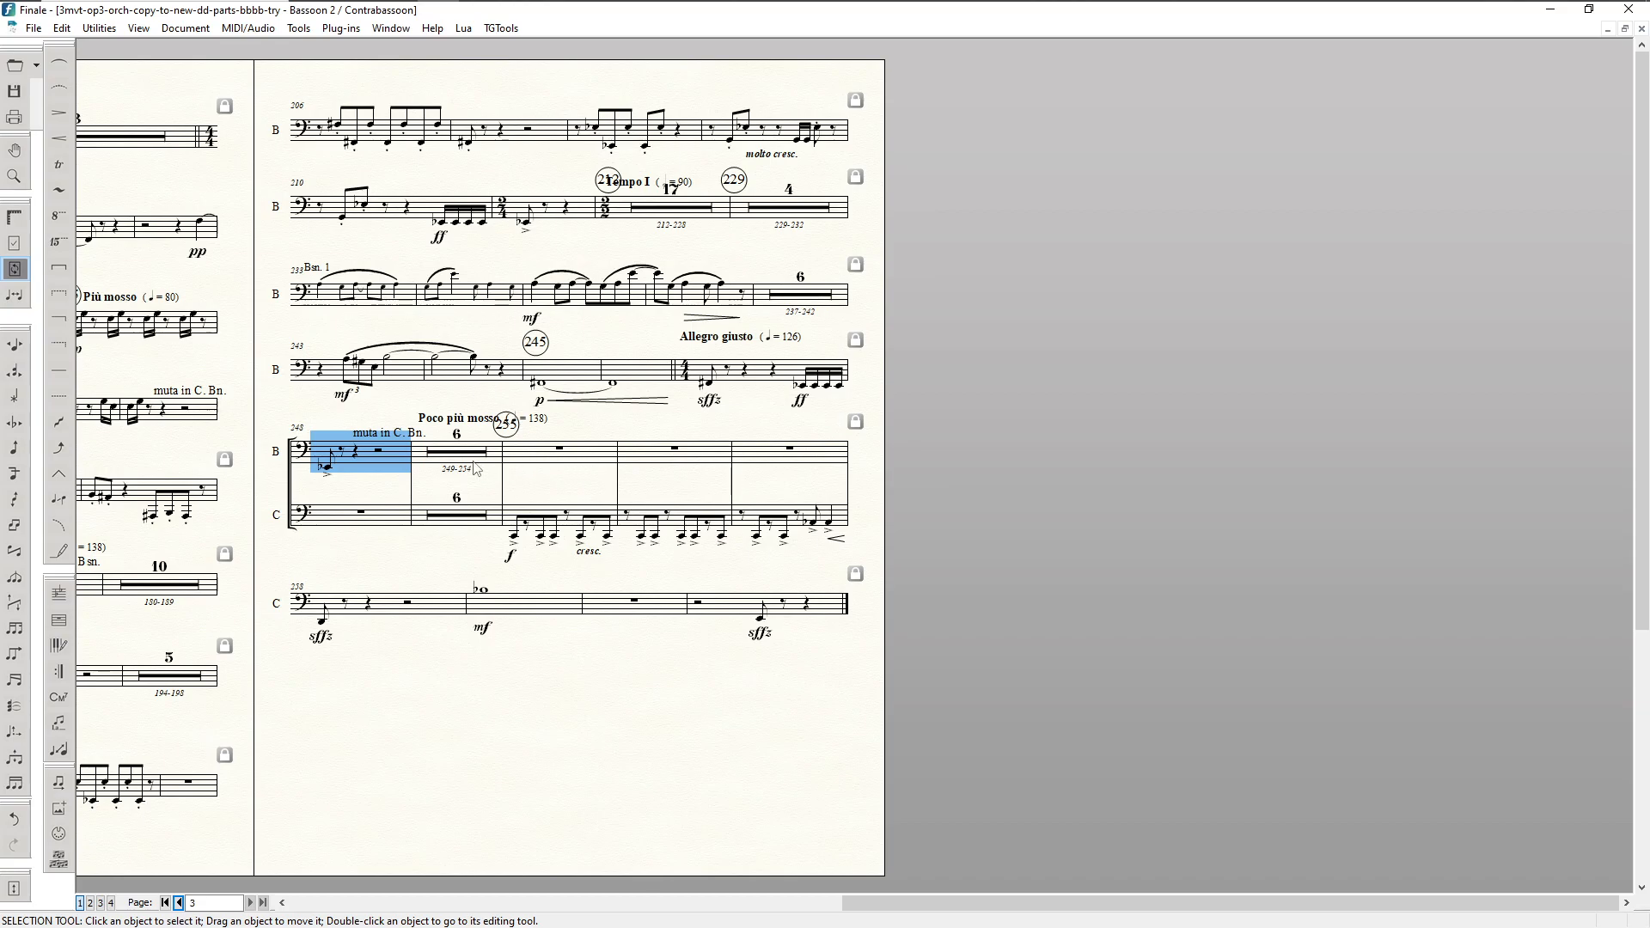
key("Up")
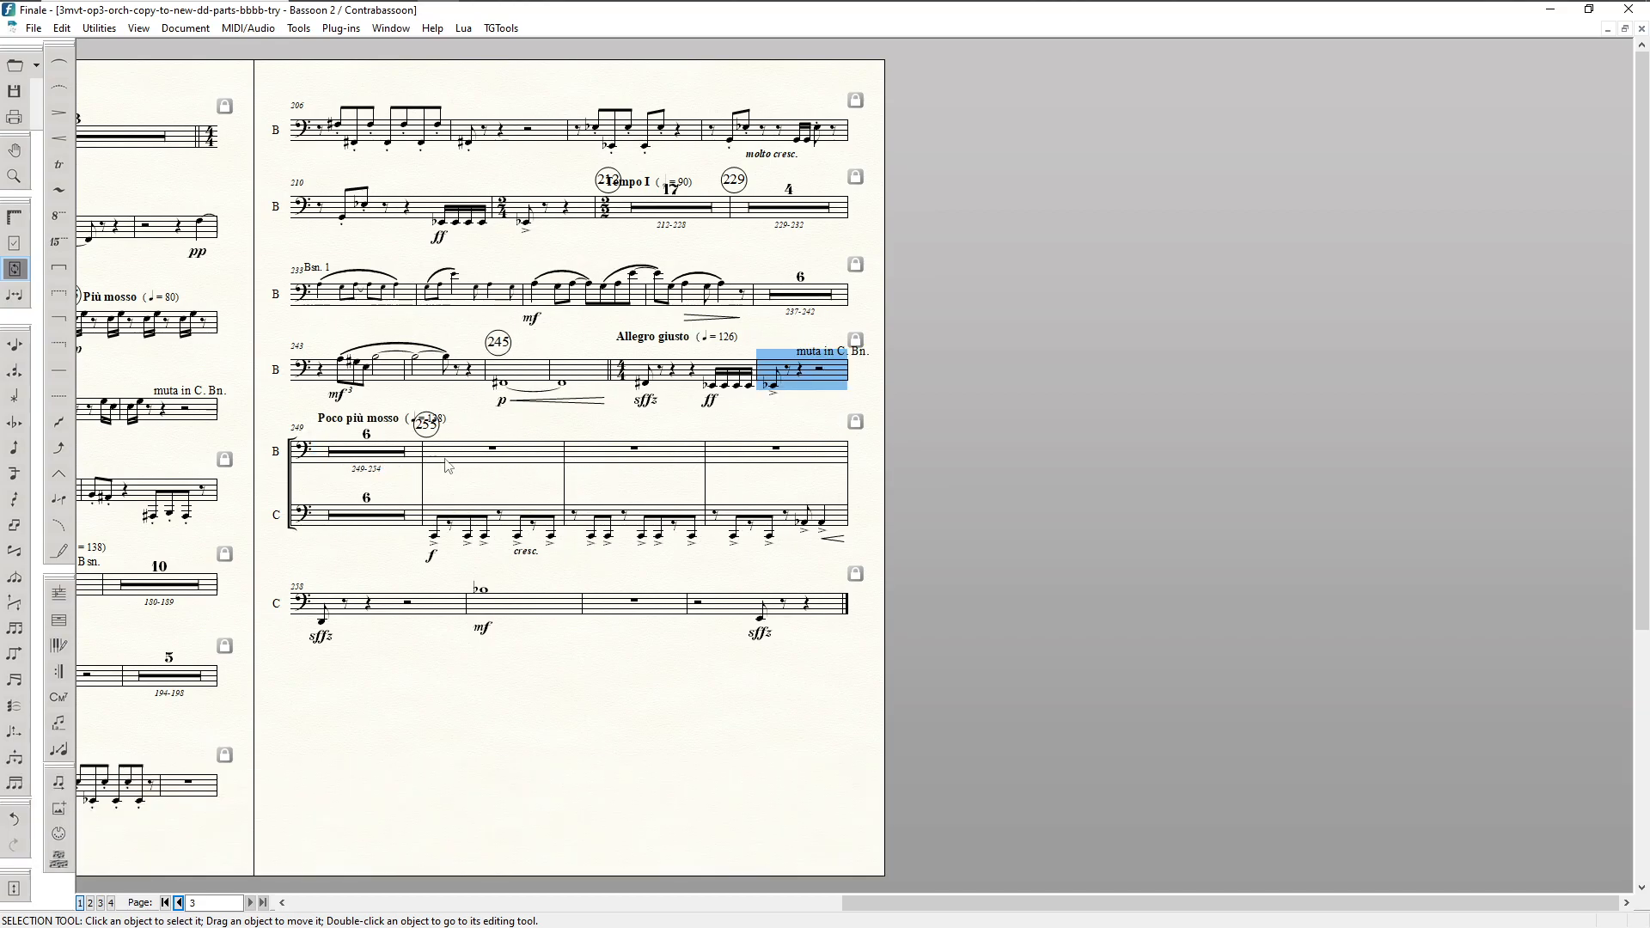
key("Down")
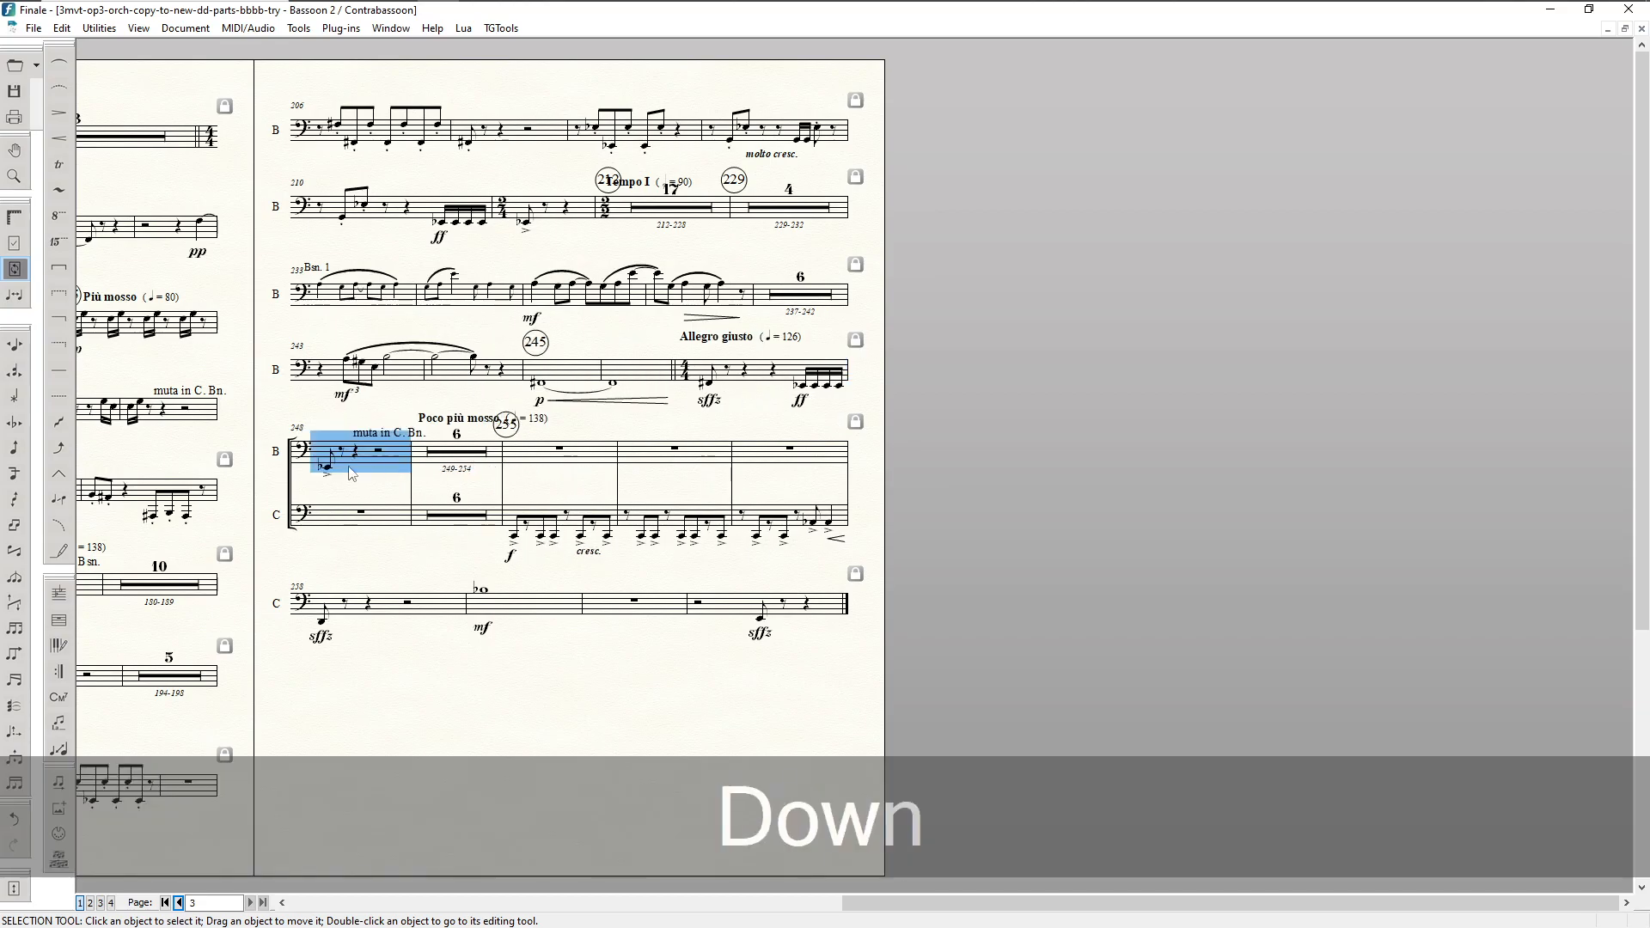
key("ctrl+z")
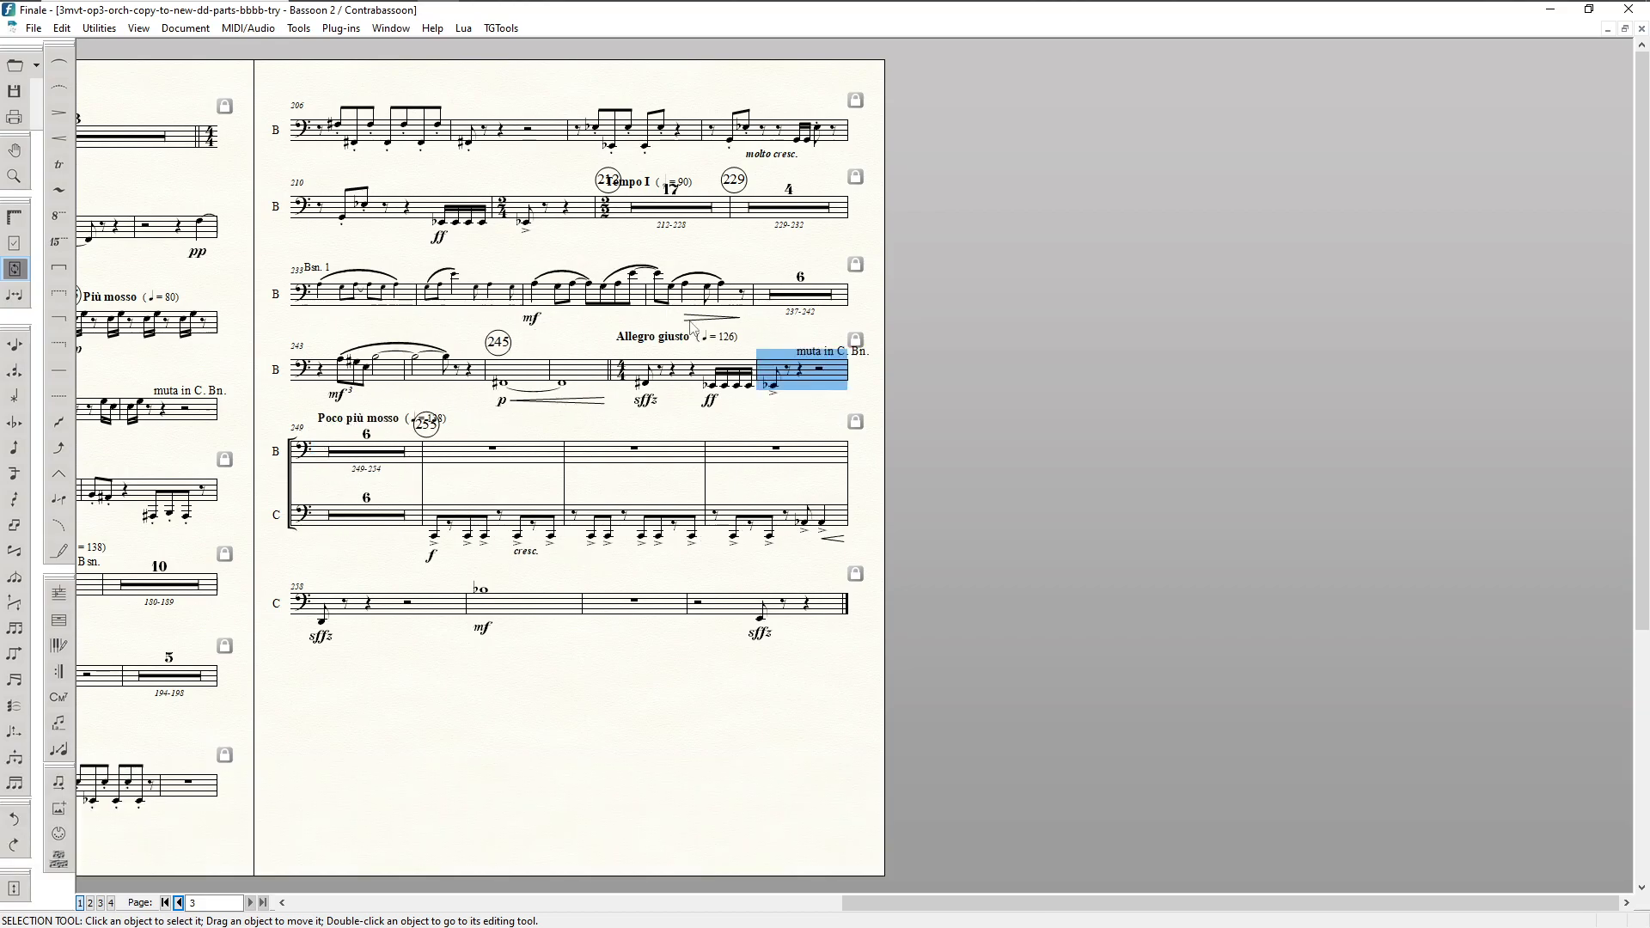
Step: Hide the empty bassoon staff in the system starting at measure 249
left_click(361, 453)
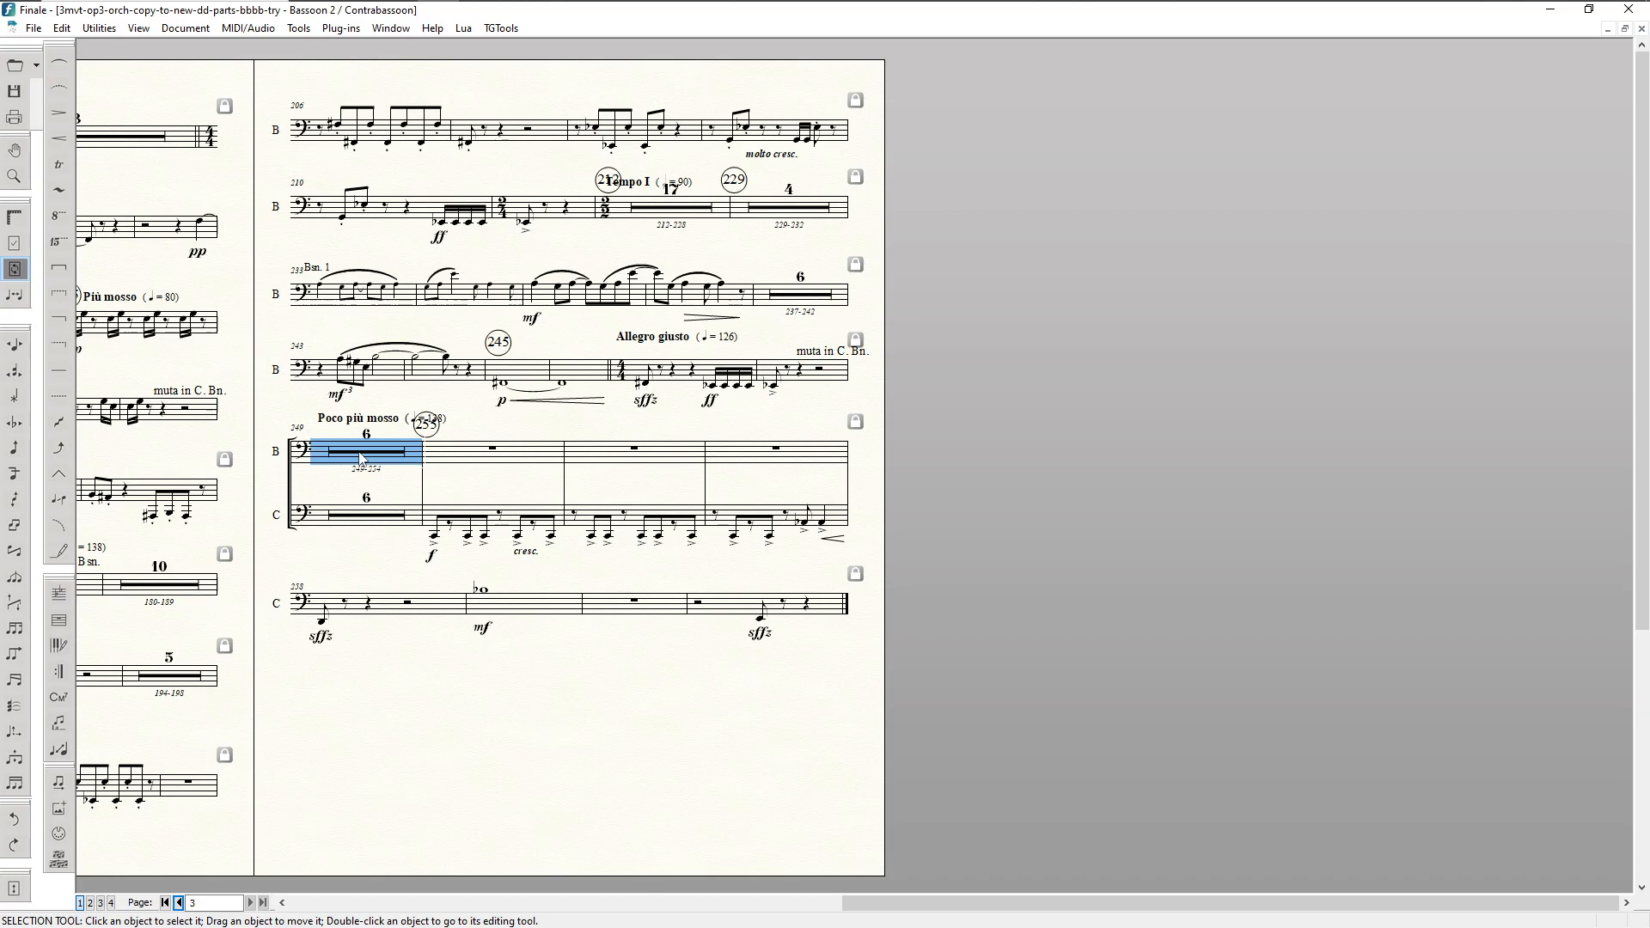
key("ctrl+alt+h")
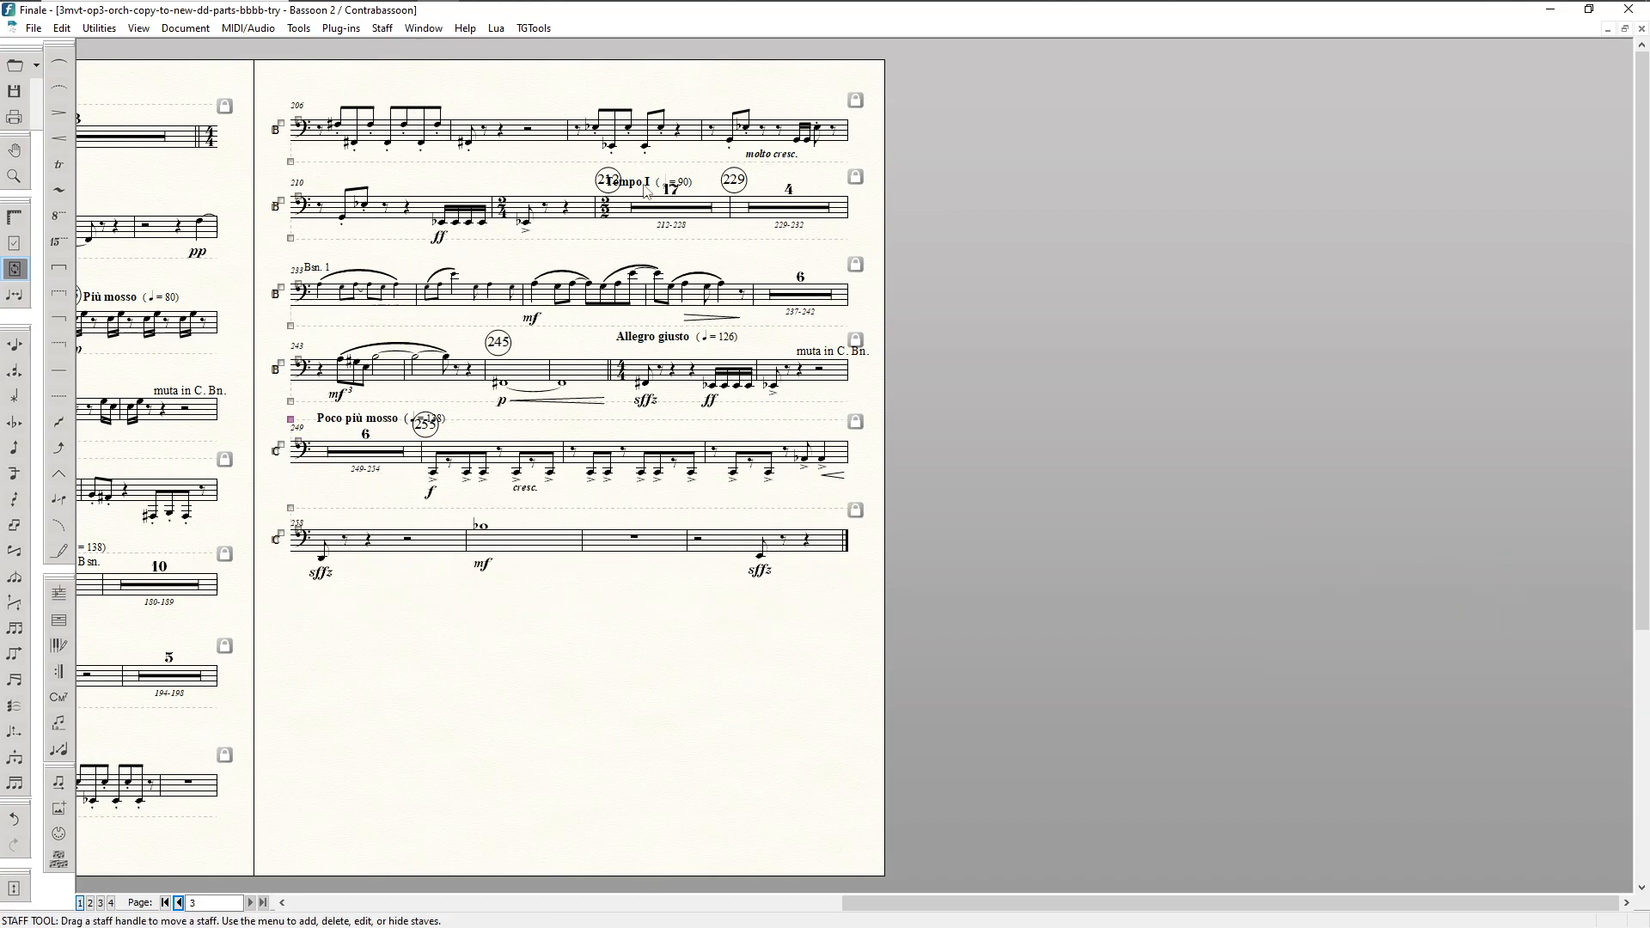
Step: Separate the "Tempo I" marking from rehearsal mark 212, and nudge the "Bsn. 1" cue label at measure 233
key("F8")
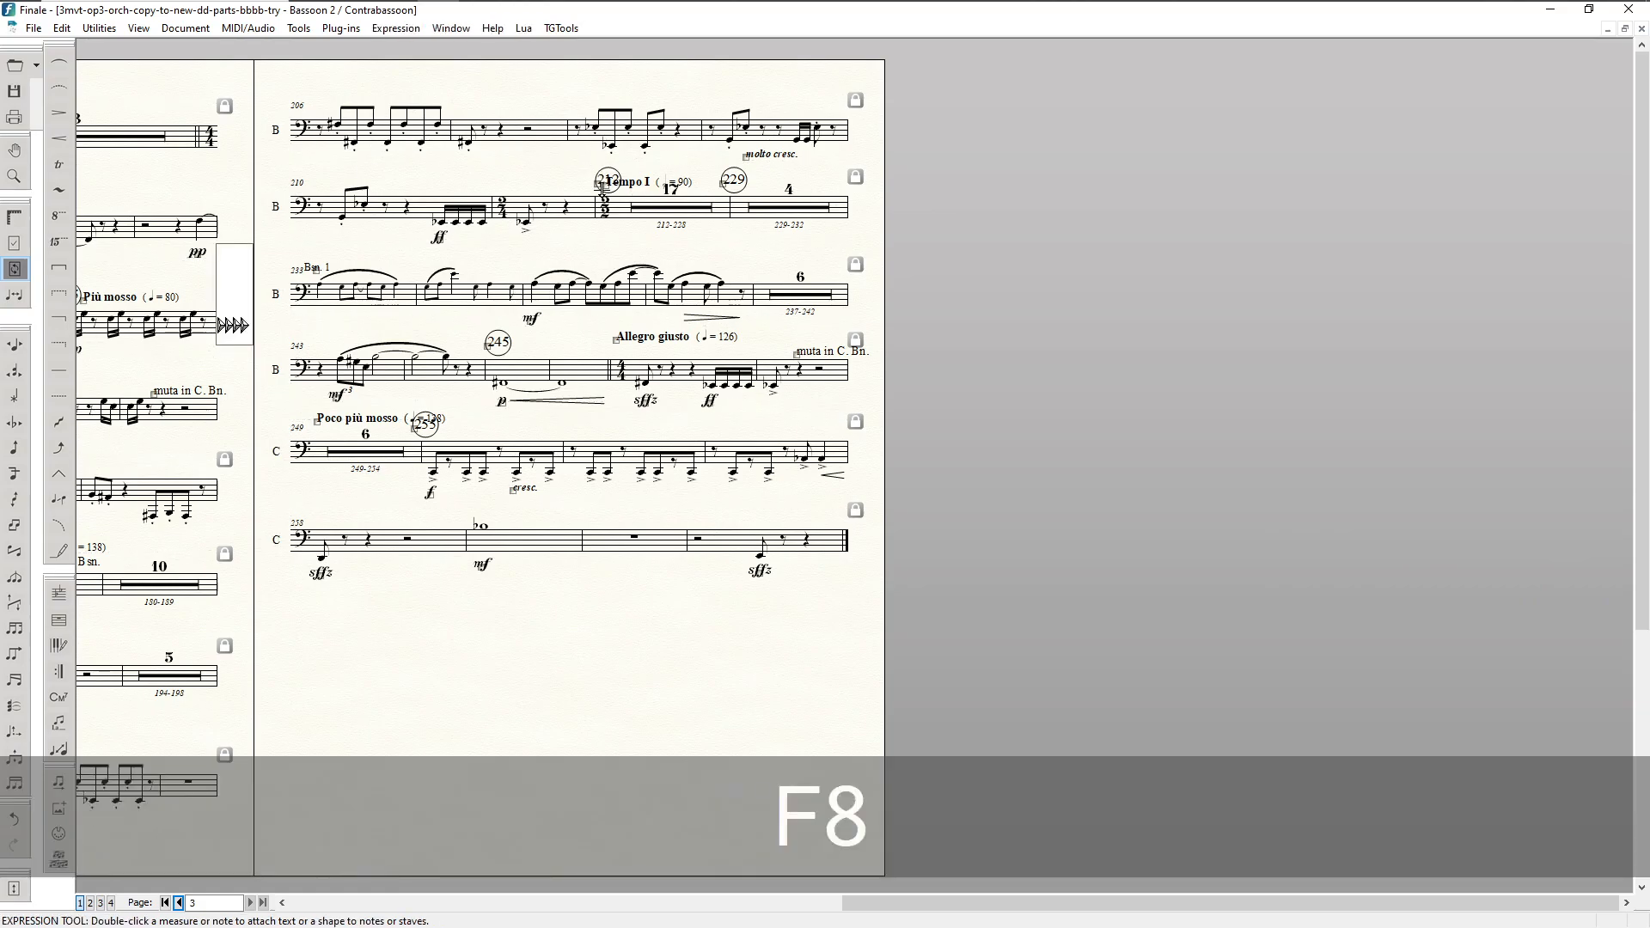
left_click_drag(599, 186, 616, 175)
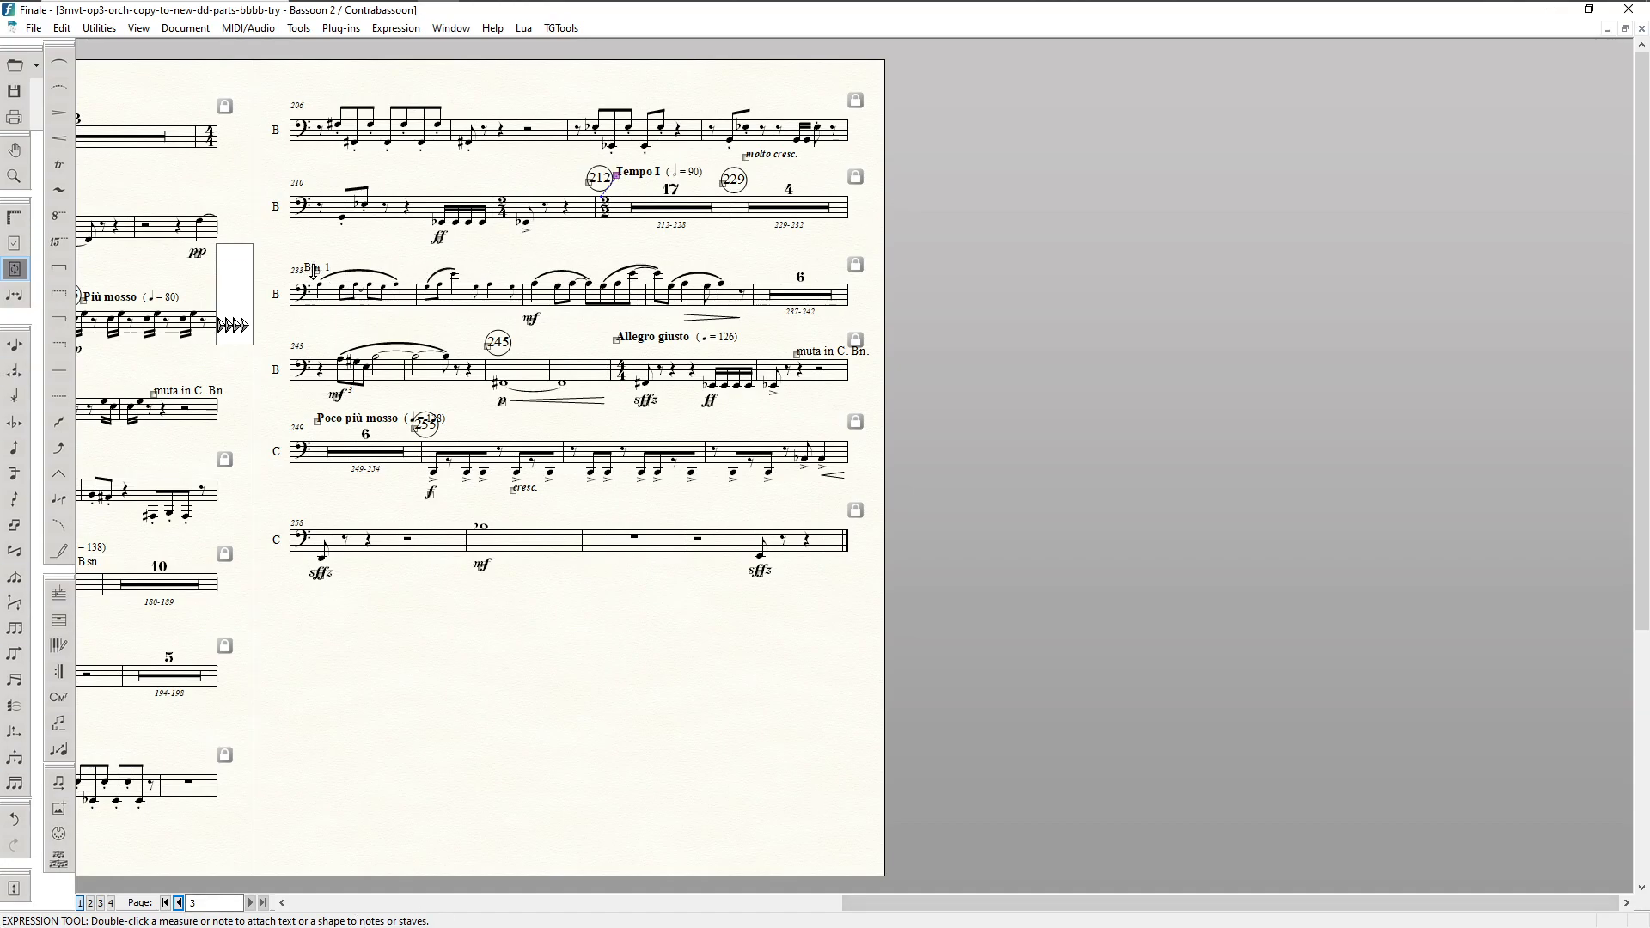
left_click_drag(316, 269, 320, 267)
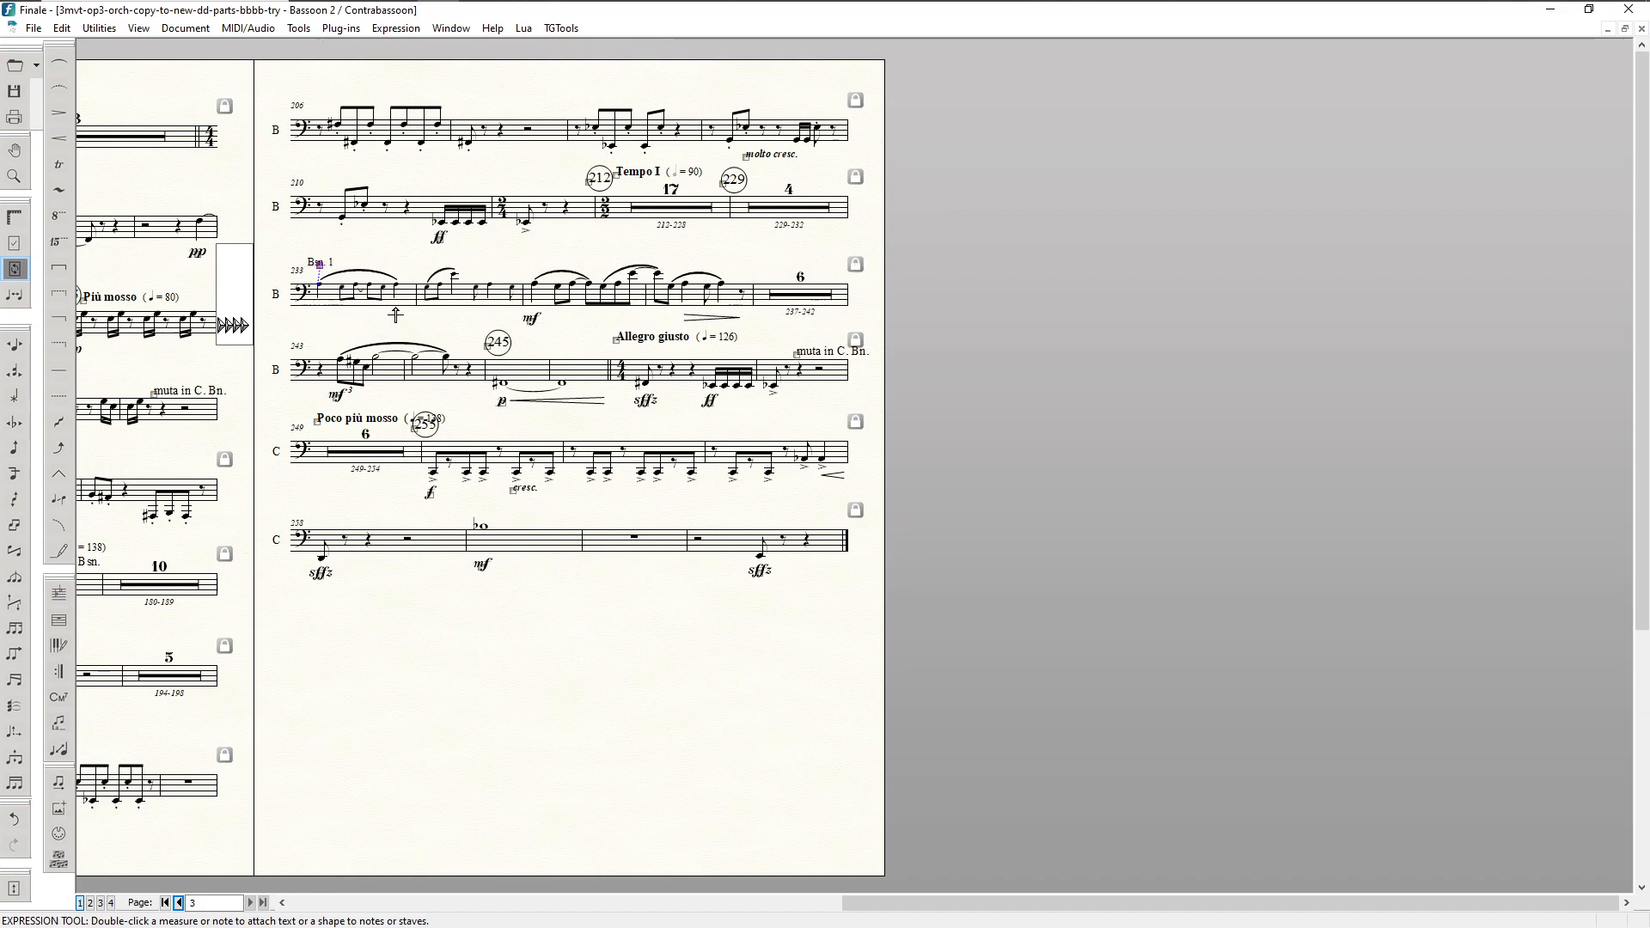
scroll(393, 306, "down", 2)
scroll(387, 283, "up", 1)
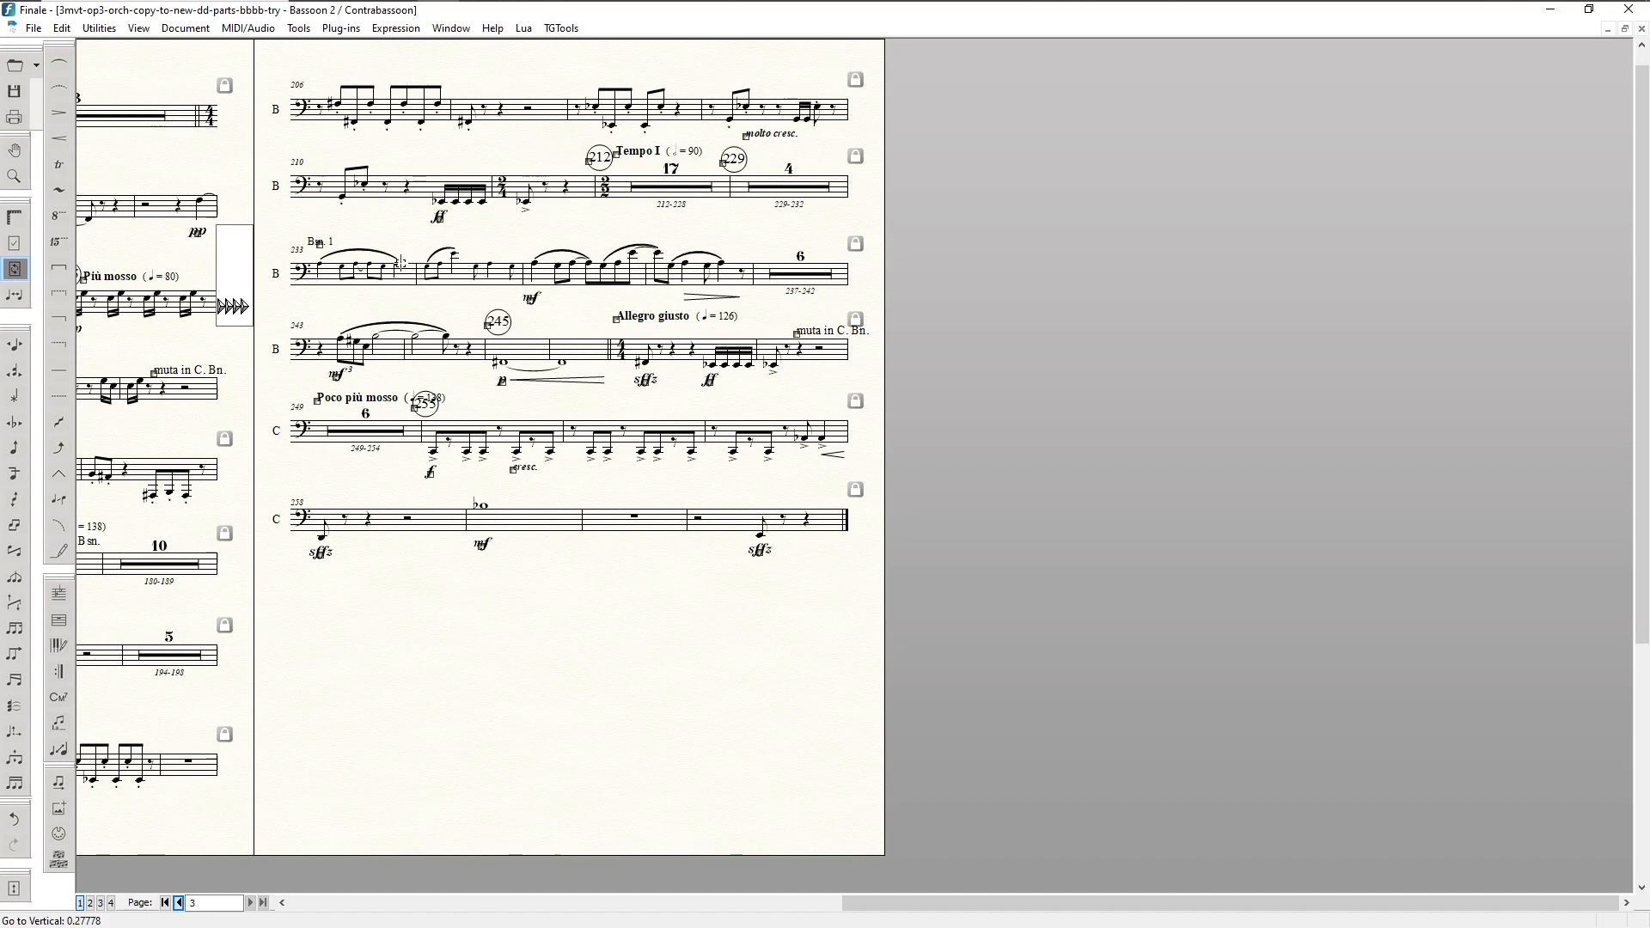
Step: Try toggling the visibility of the entries beneath the "Bsn. 1" cue in measures 233 and 234 with Speedy Entry
key("F3")
left_click(369, 285)
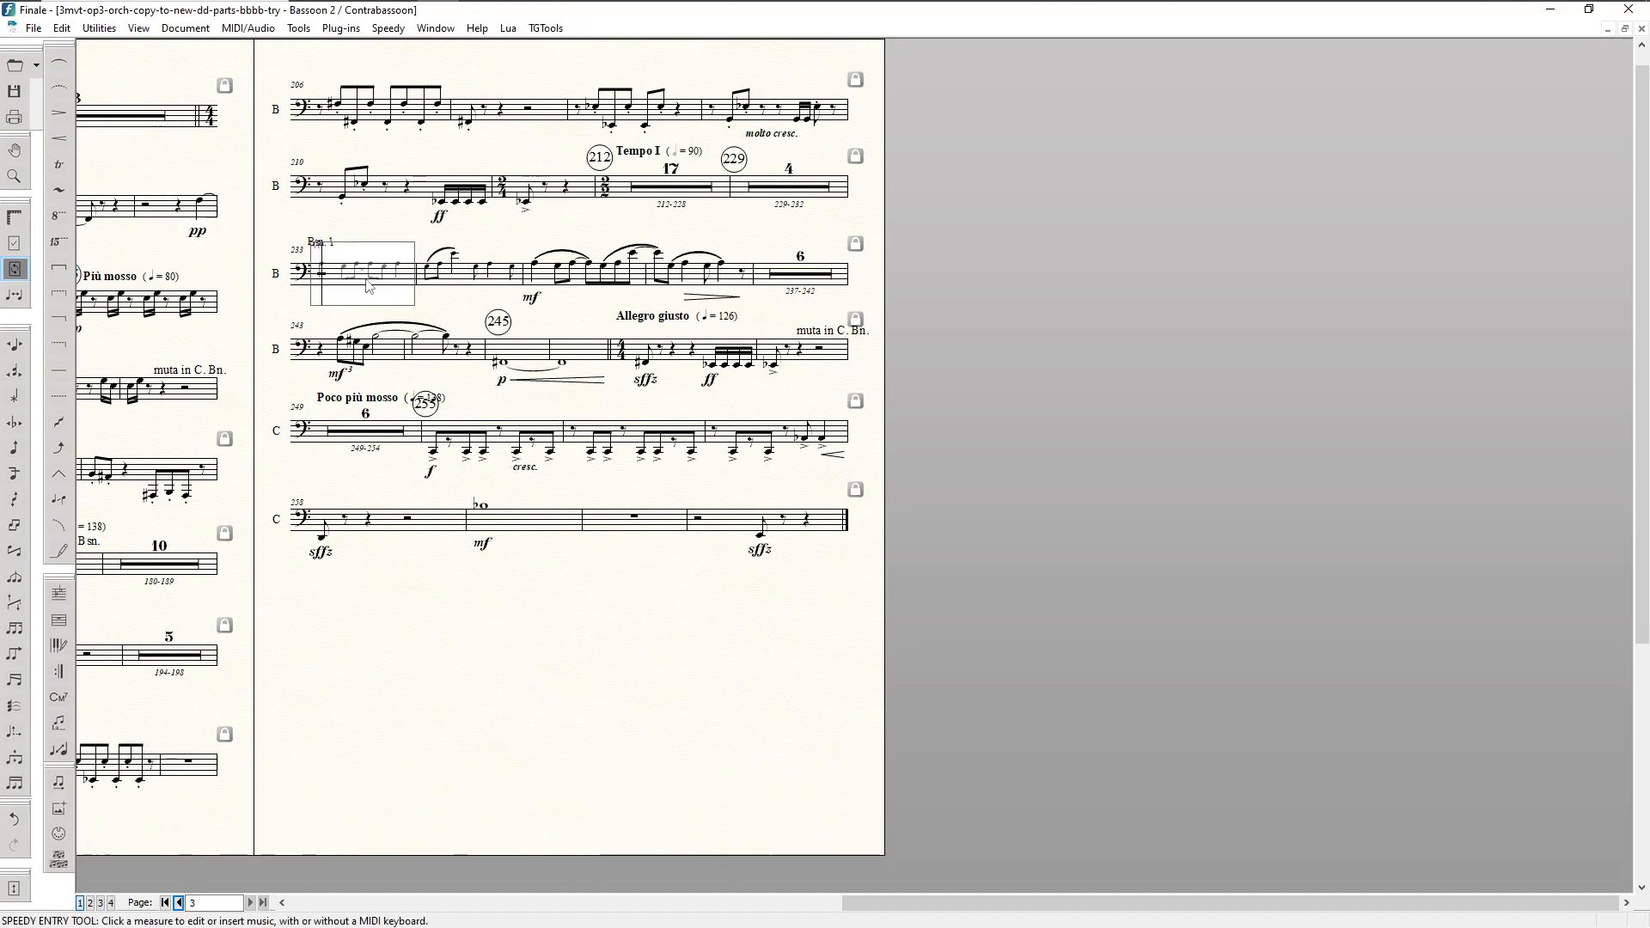
key("o")
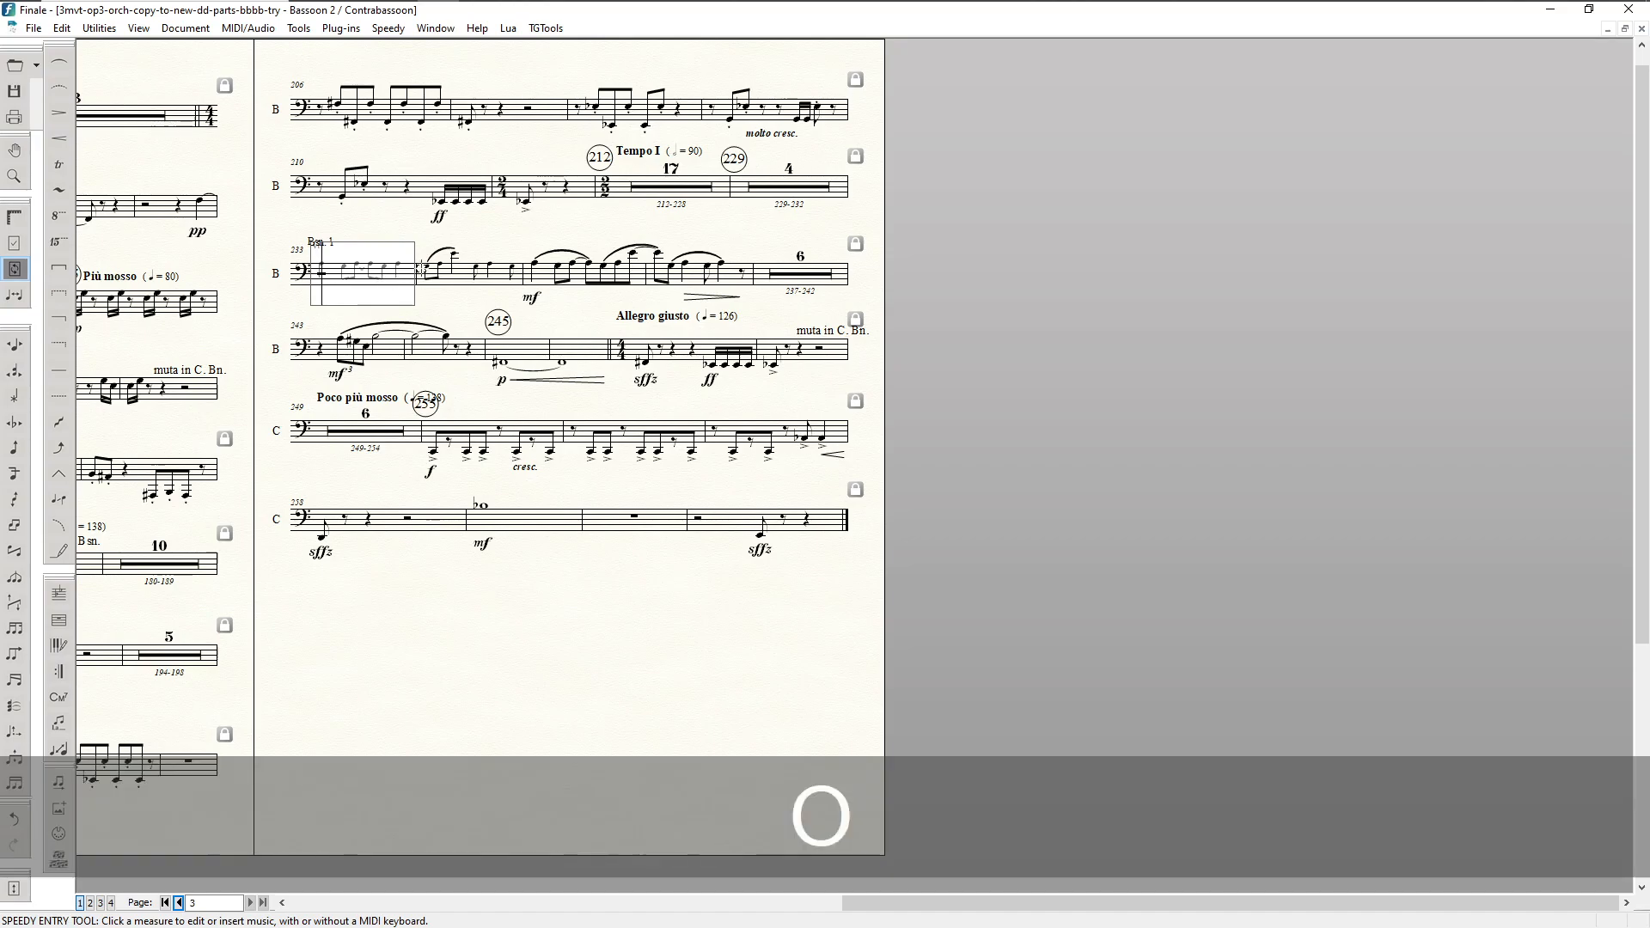
left_click(427, 266)
key("o")
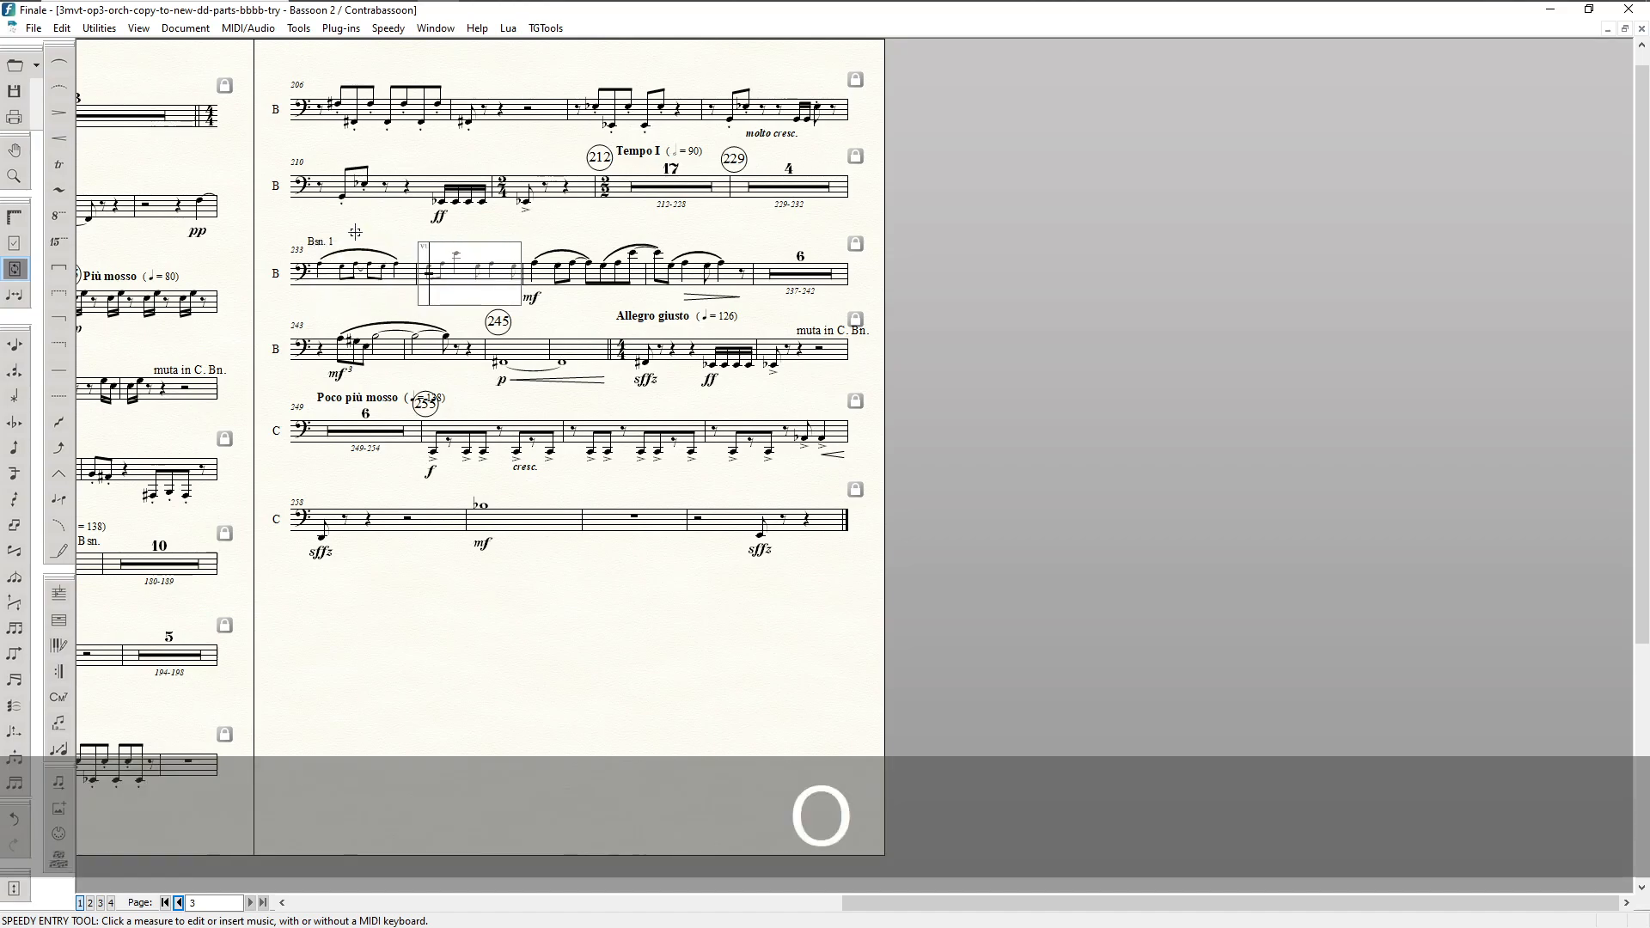
Step: Enter a whole rest above the cue notes in each of measures 233 and 234 with Speedy Entry
left_click(365, 271)
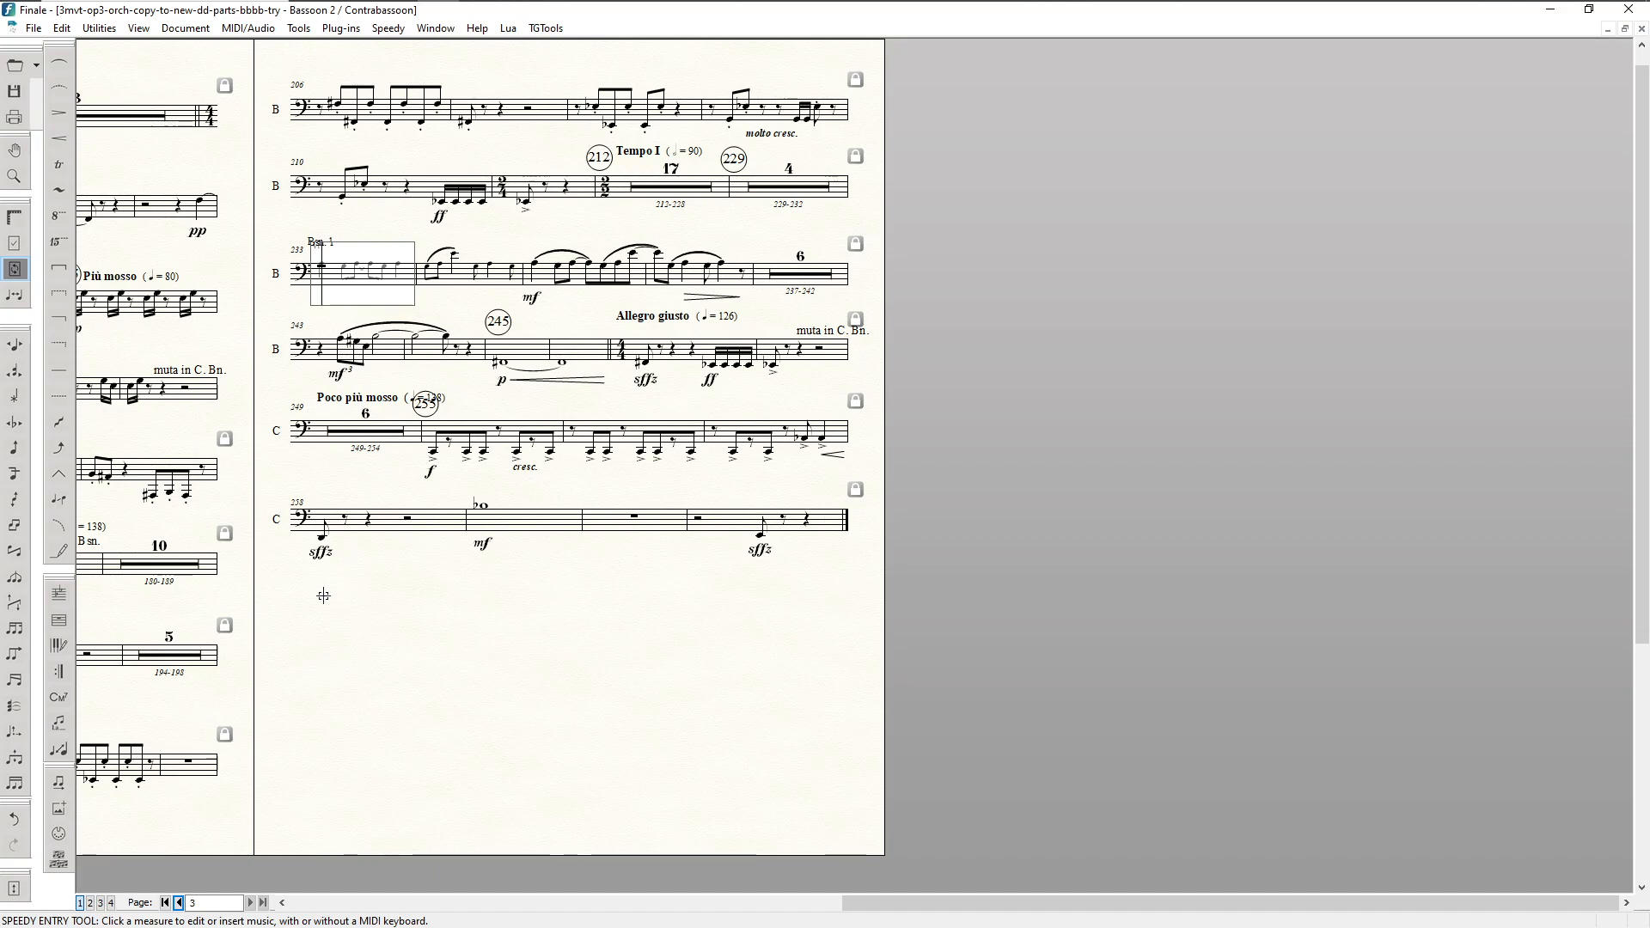
key("7")
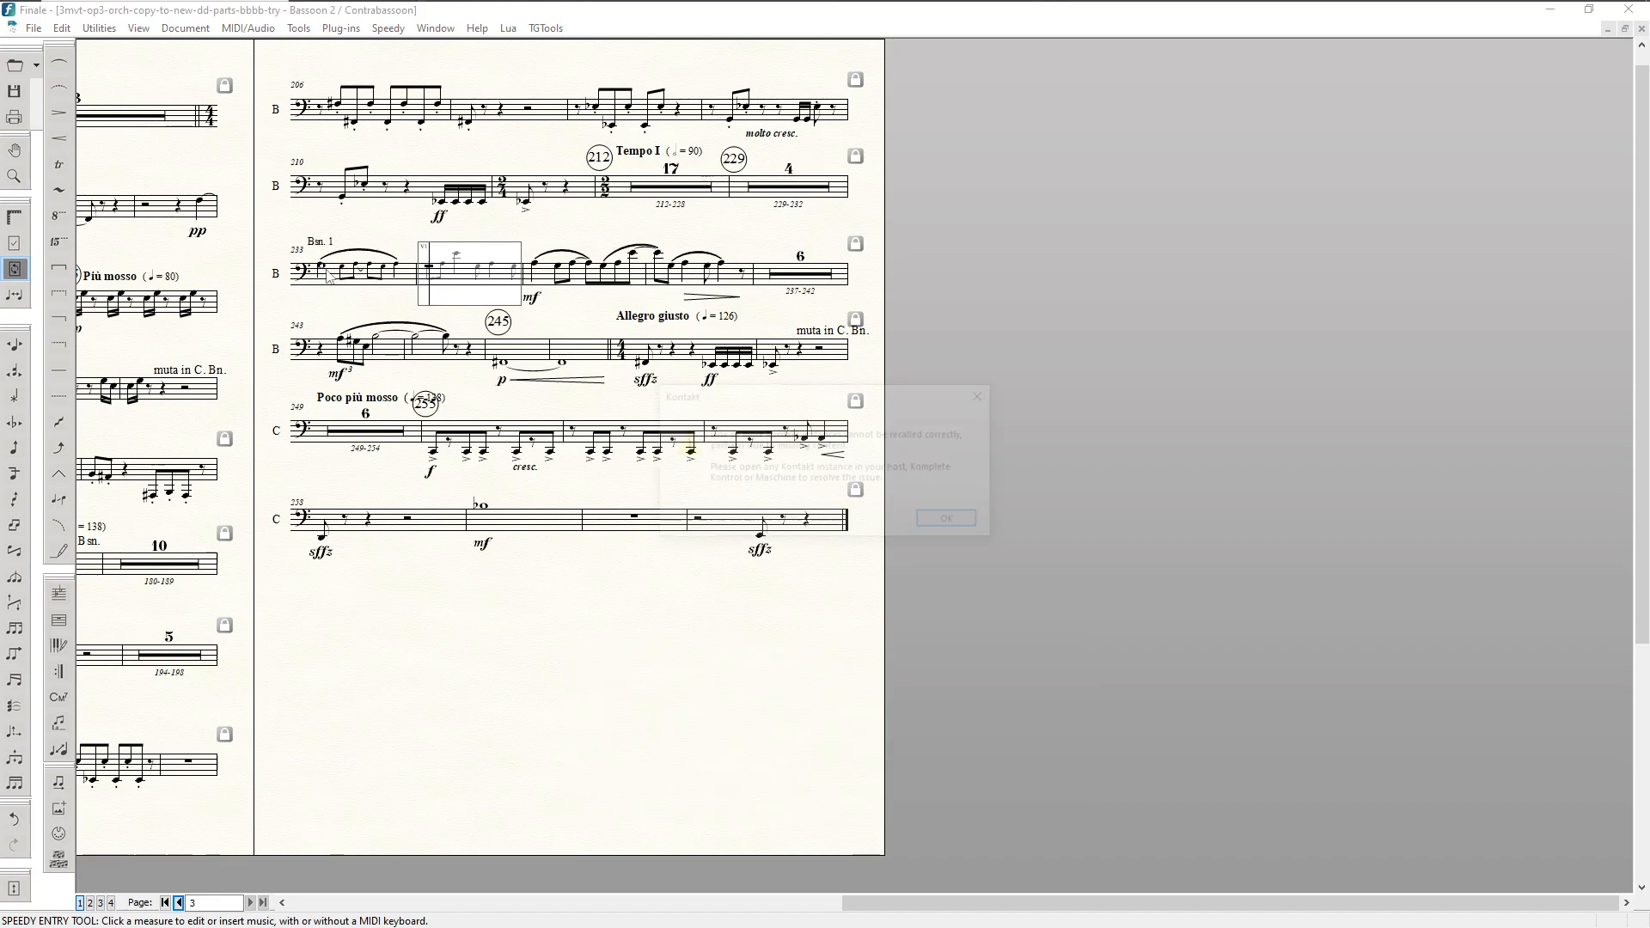
left_click(954, 522)
left_click(334, 292)
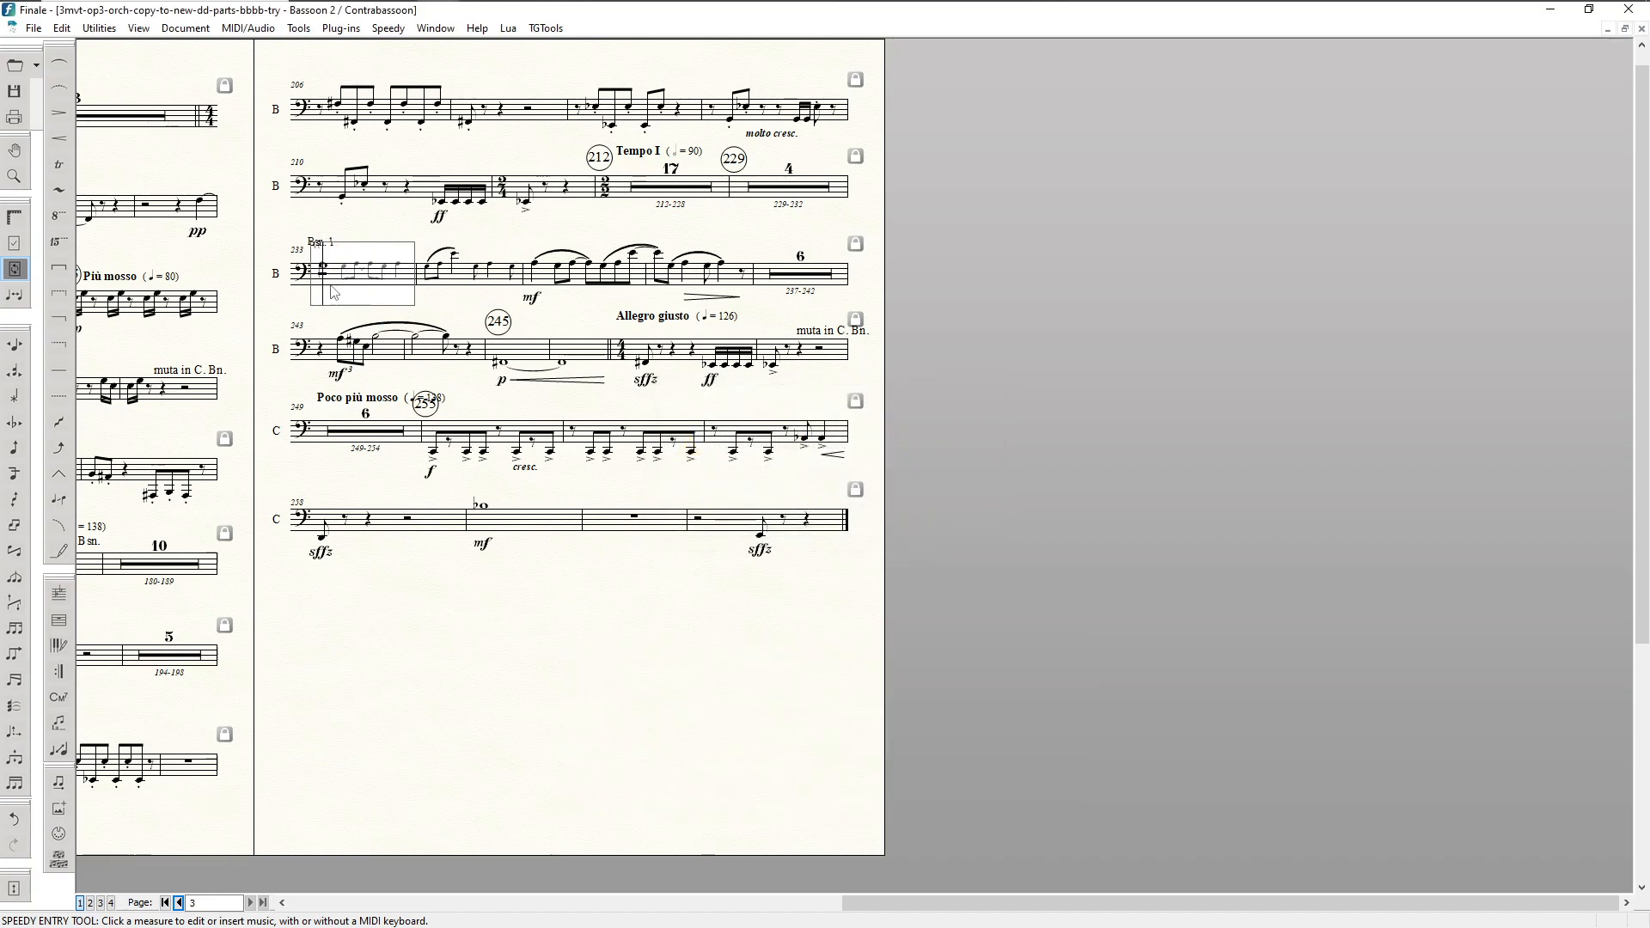
left_click(444, 281)
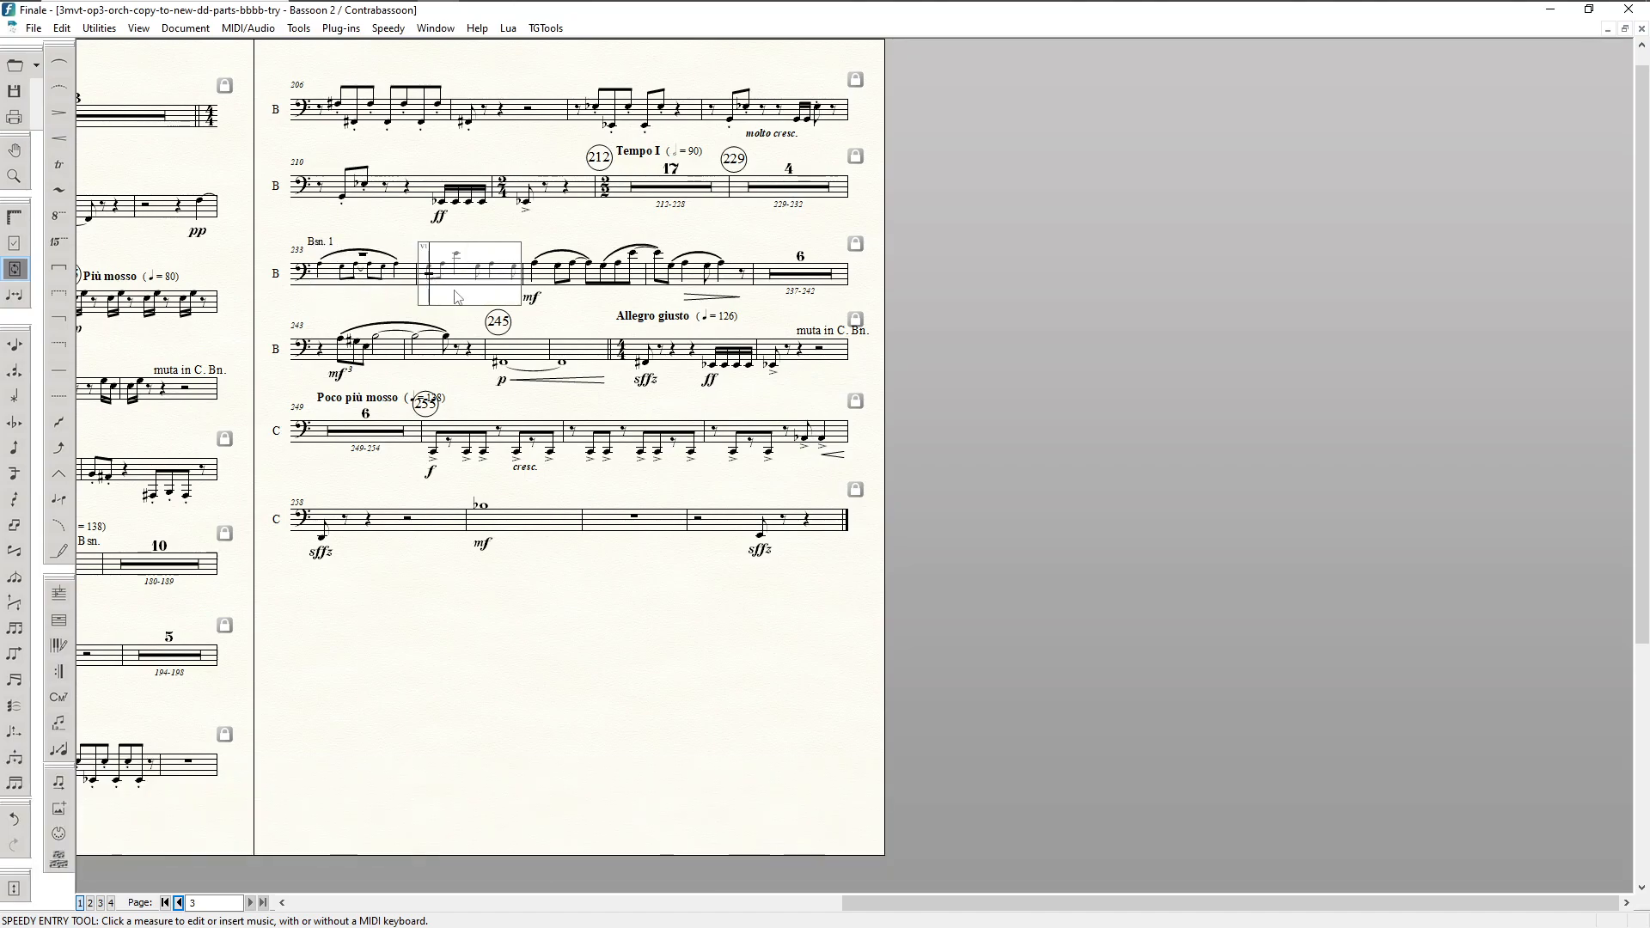
key("7")
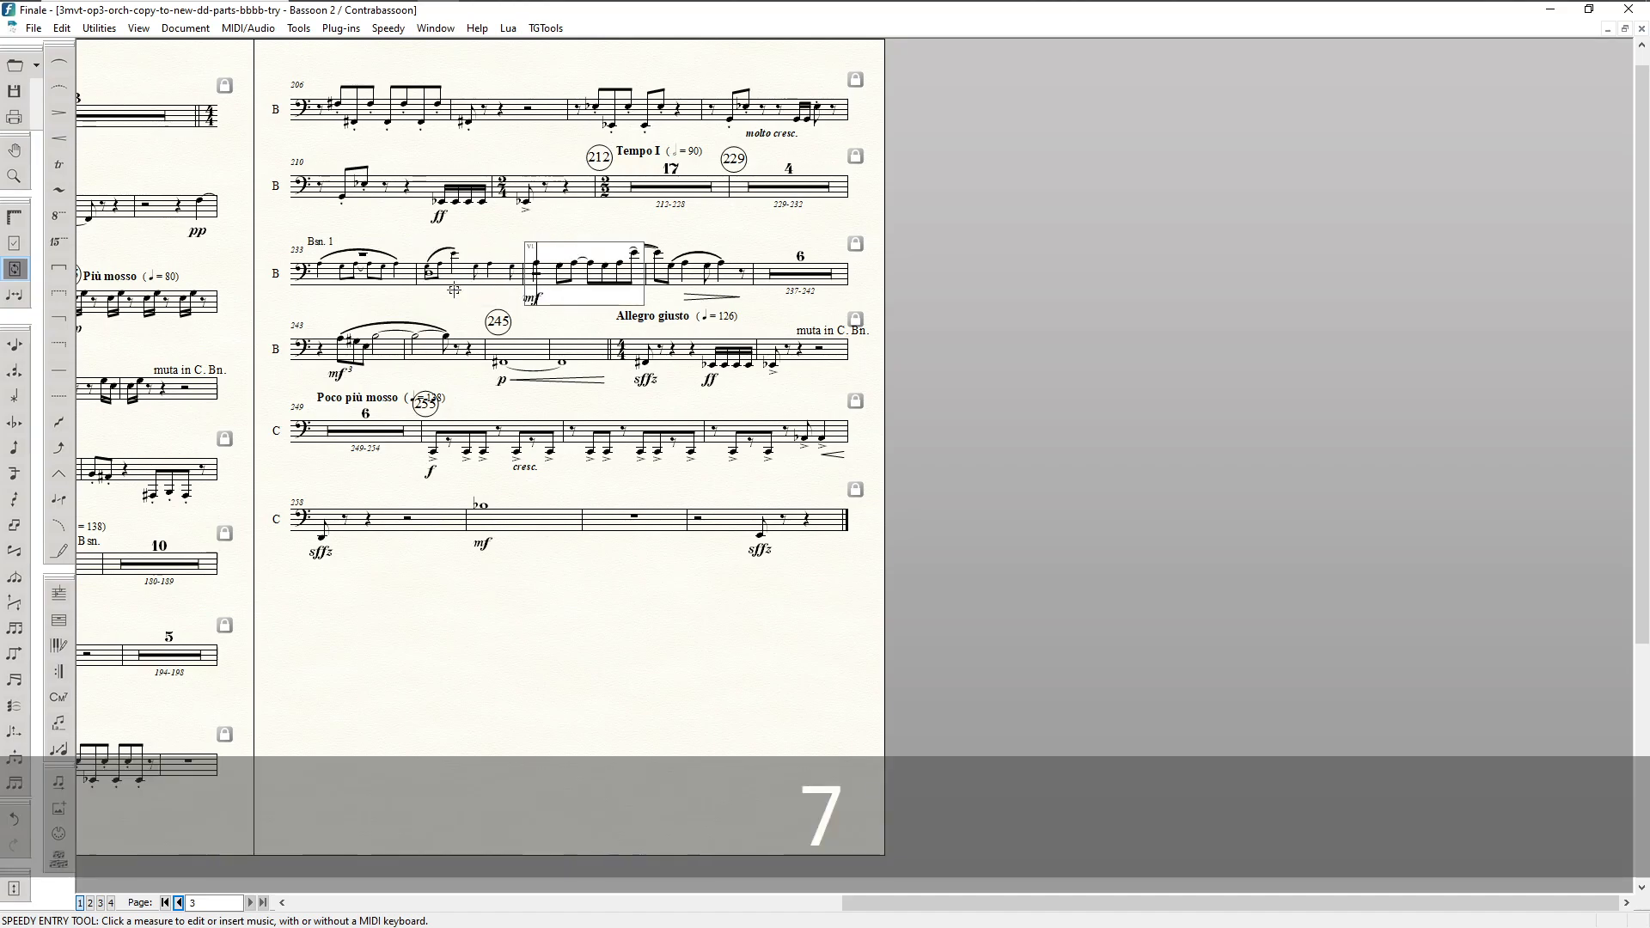
left_click(446, 281)
key("BackSpace")
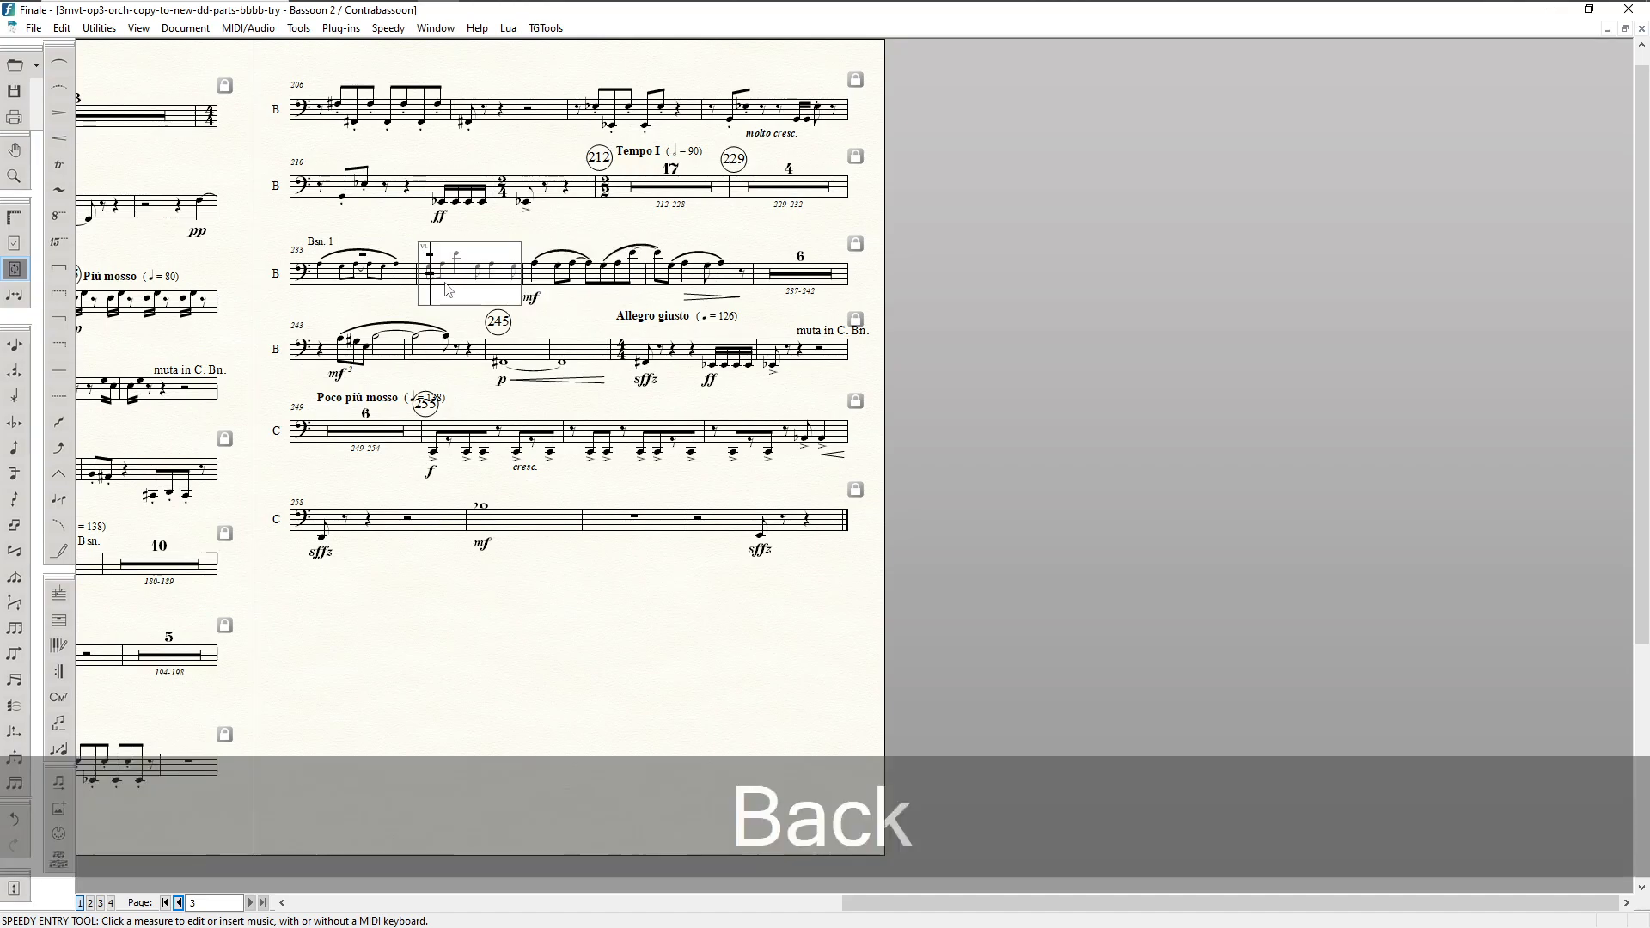
left_click(374, 235)
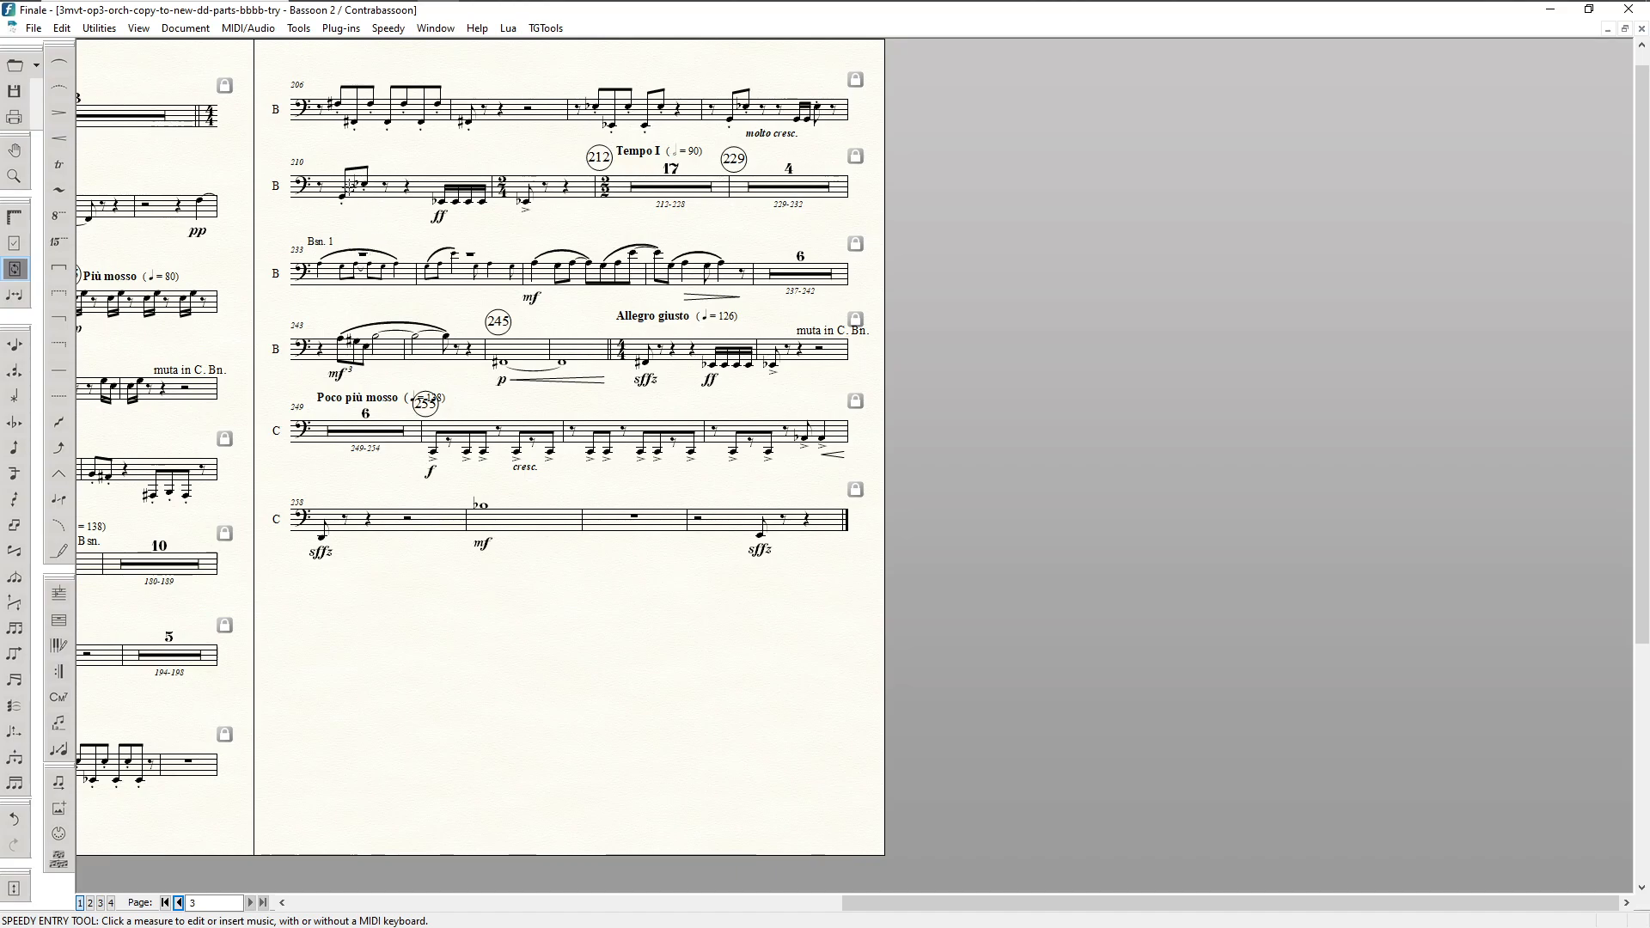
left_click(345, 29)
mouse_move(413, 48)
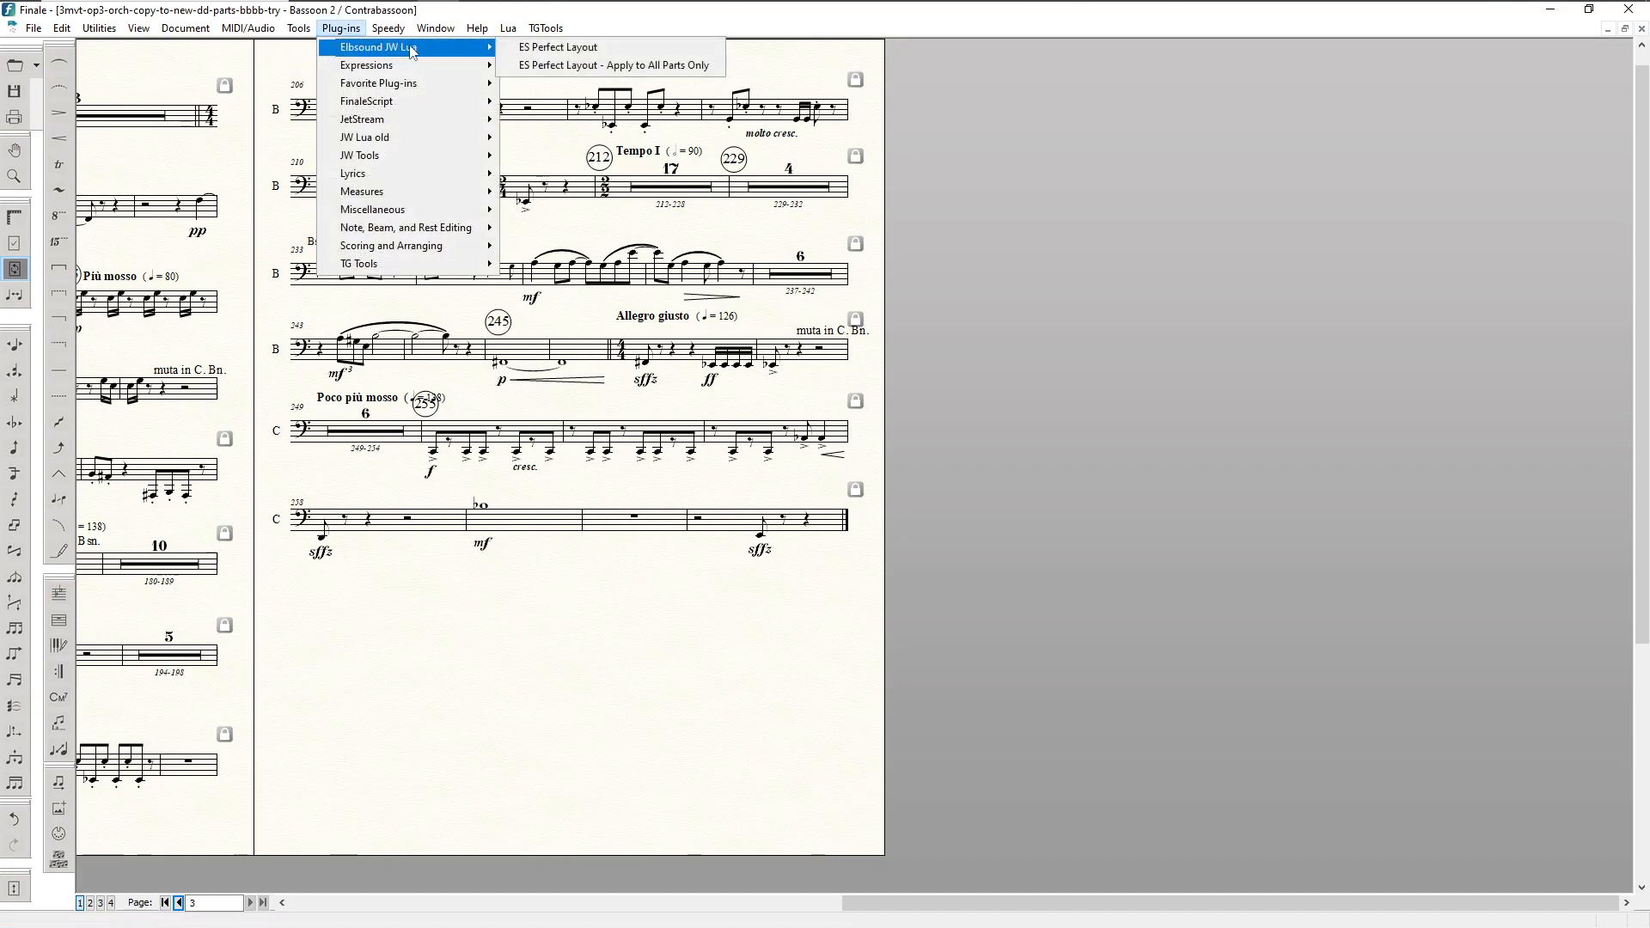
left_click(530, 48)
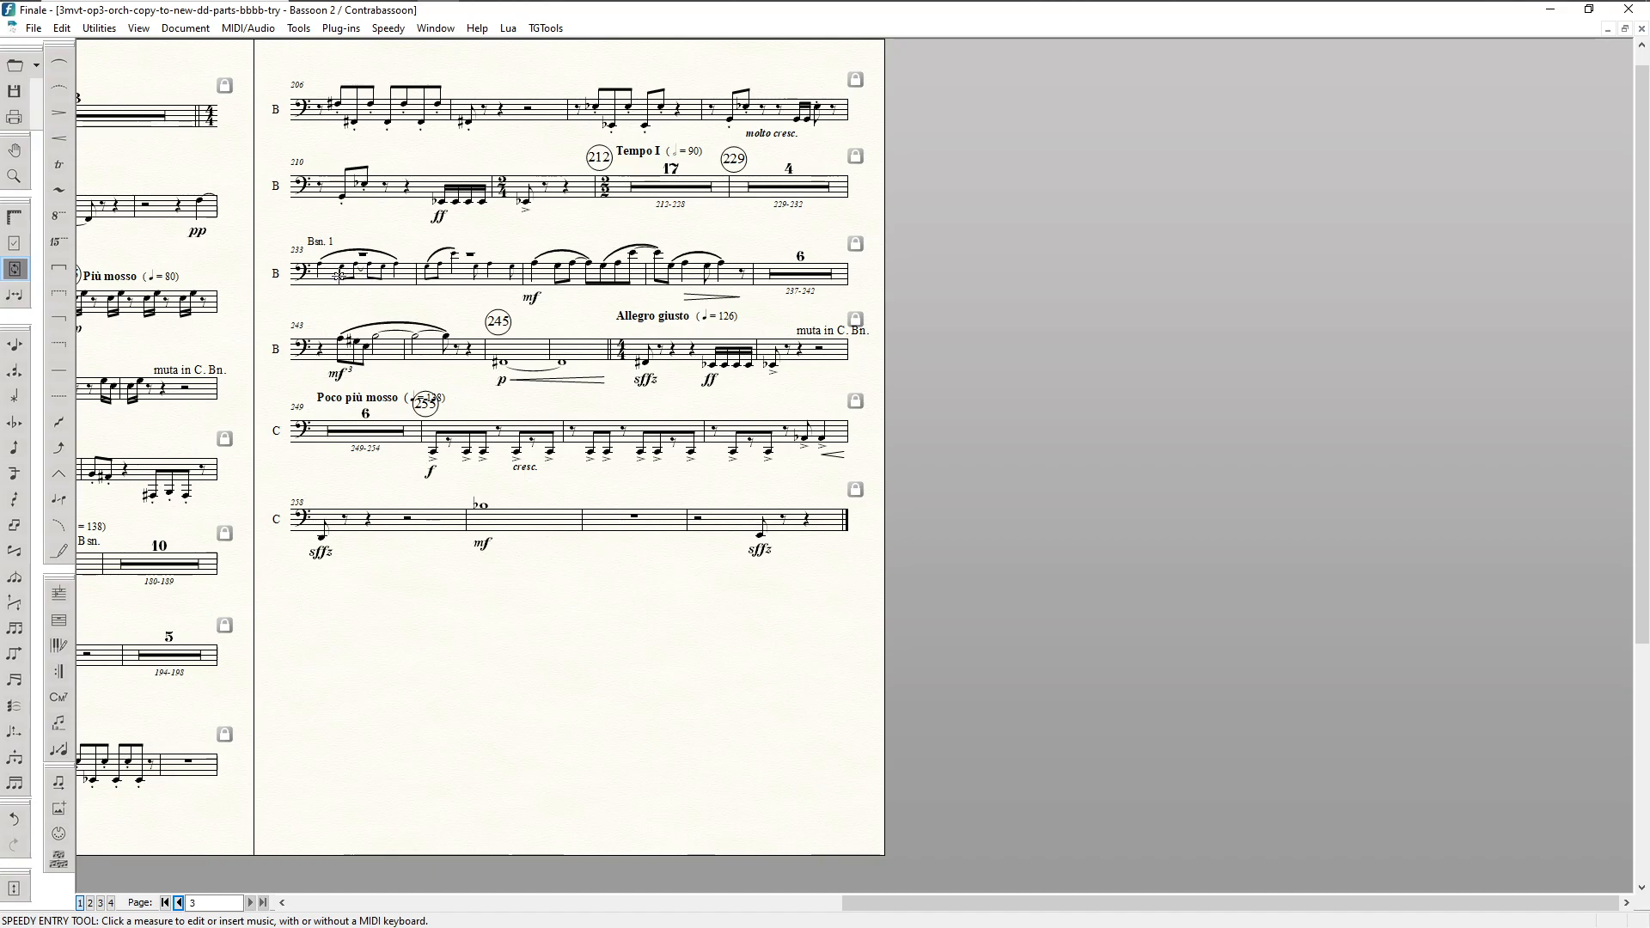
left_click(341, 28)
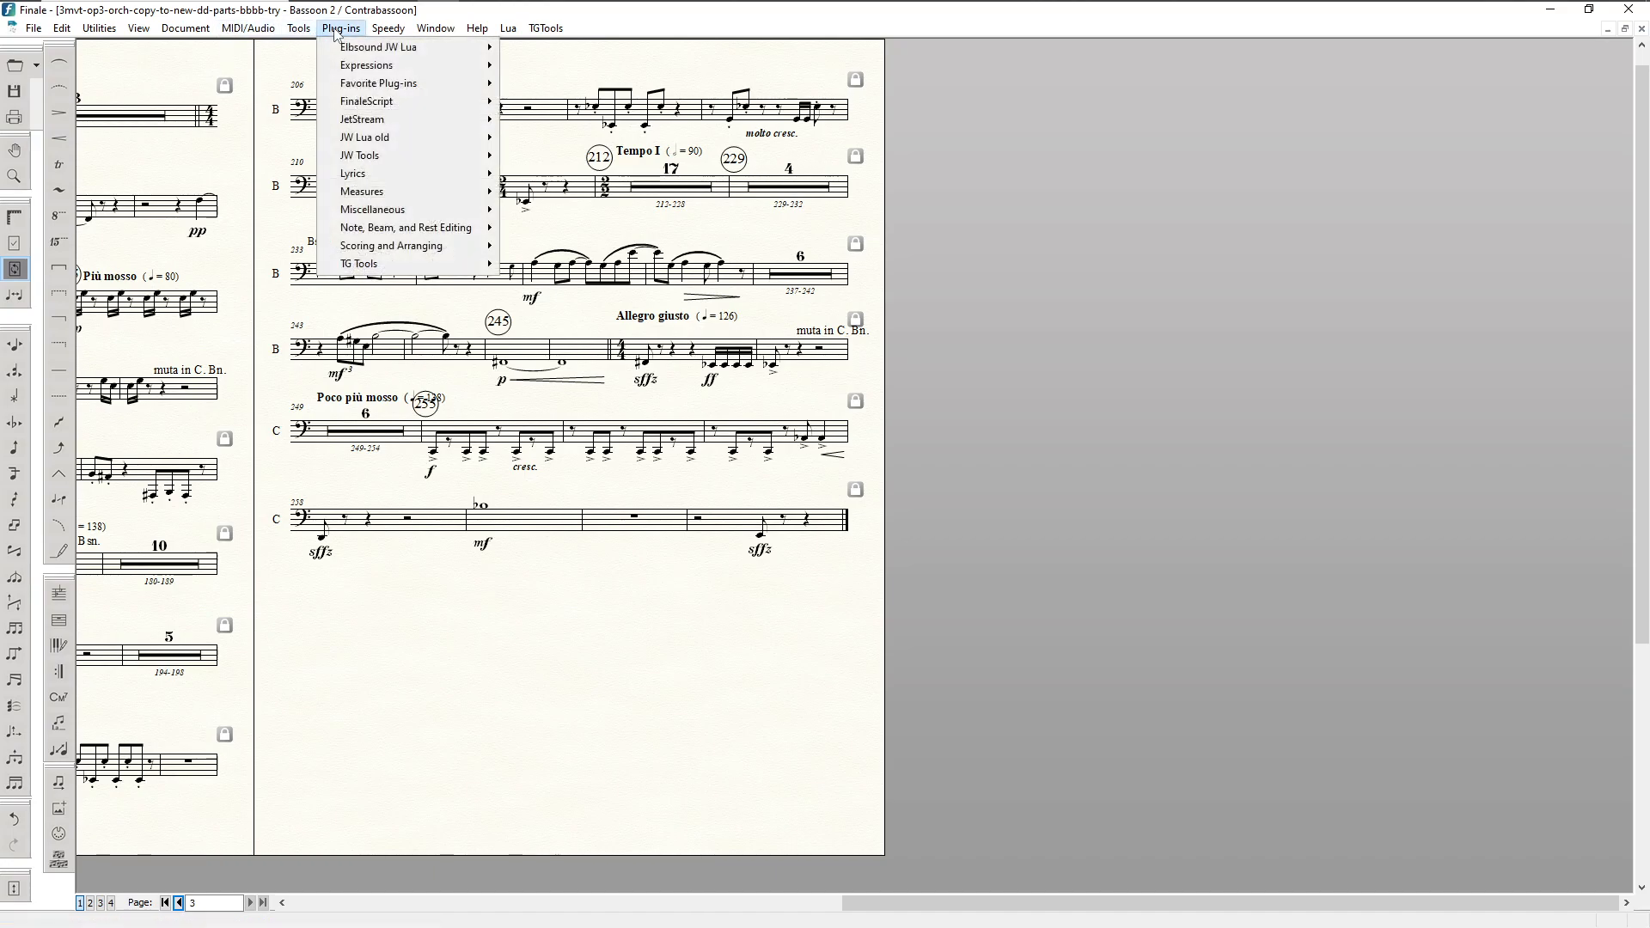
mouse_move(404, 246)
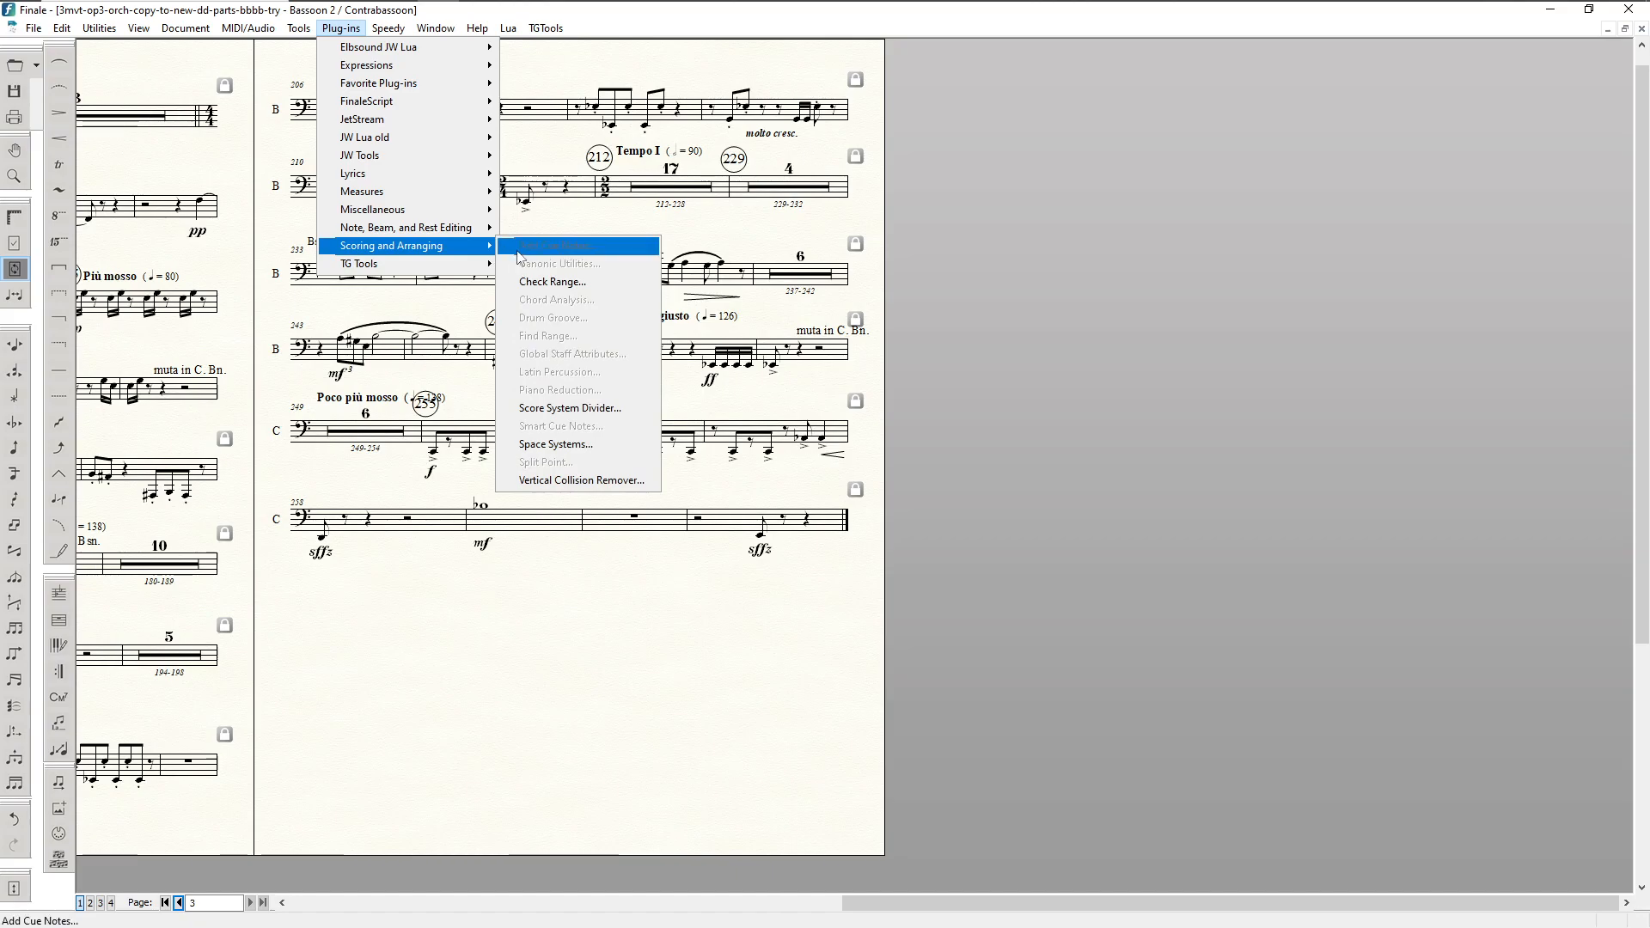
left_click(393, 314)
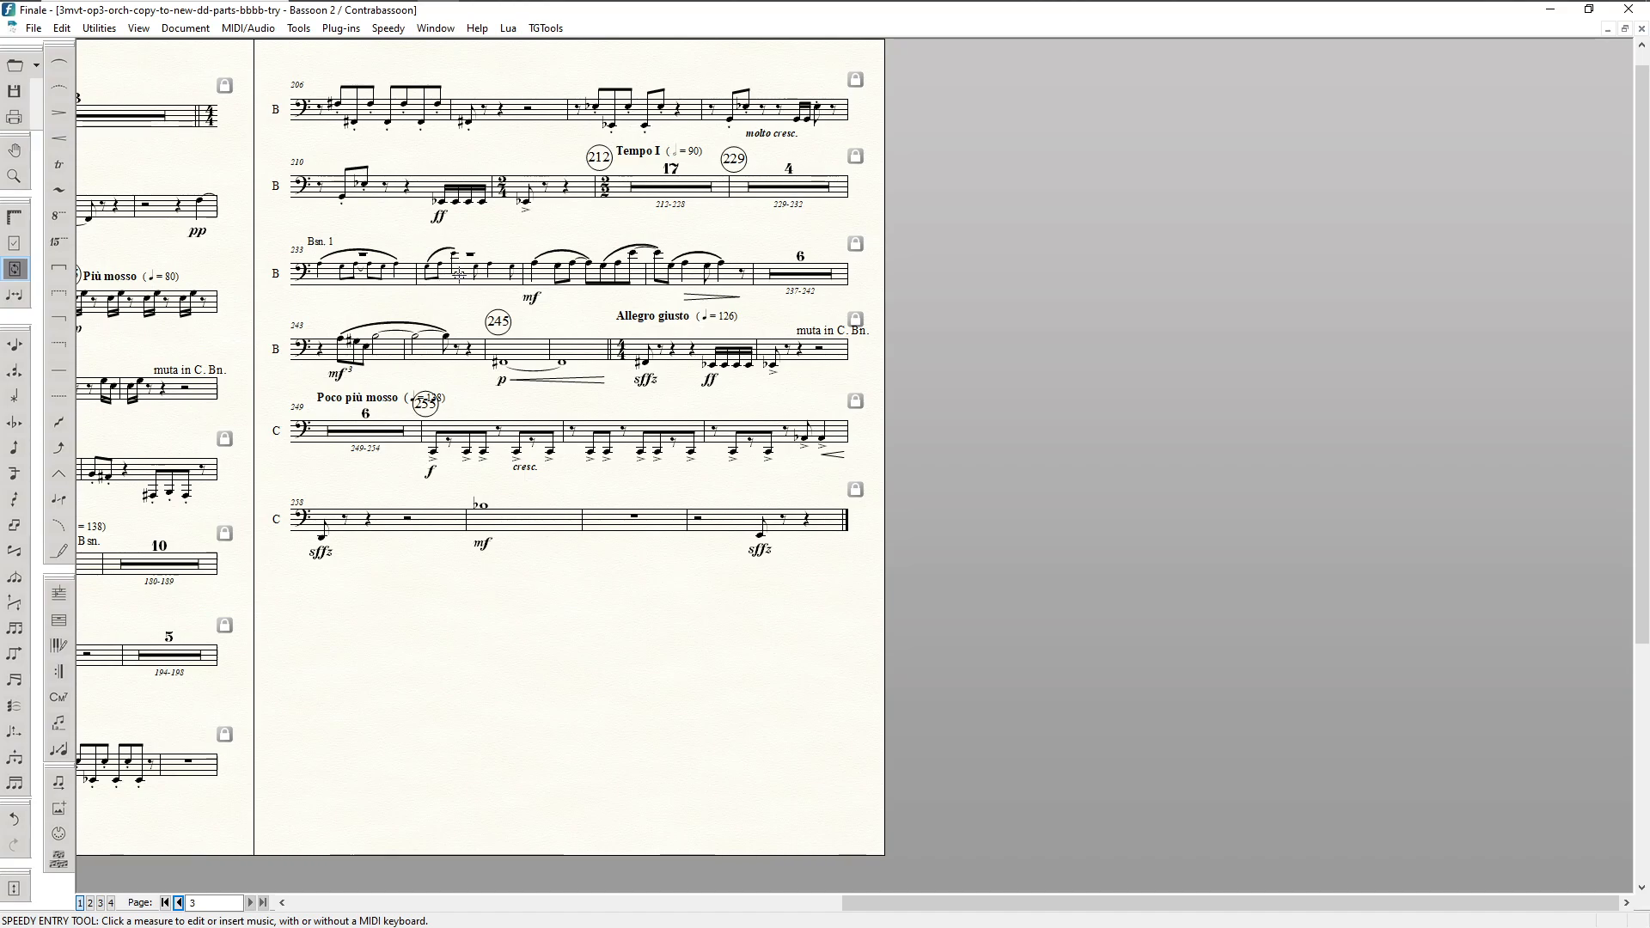
Step: Examine the cue passage around measures 231–234 in the full score and the Bassoon 1 part, and return to Bassoon 2 / Contrabassoon
key("F2")
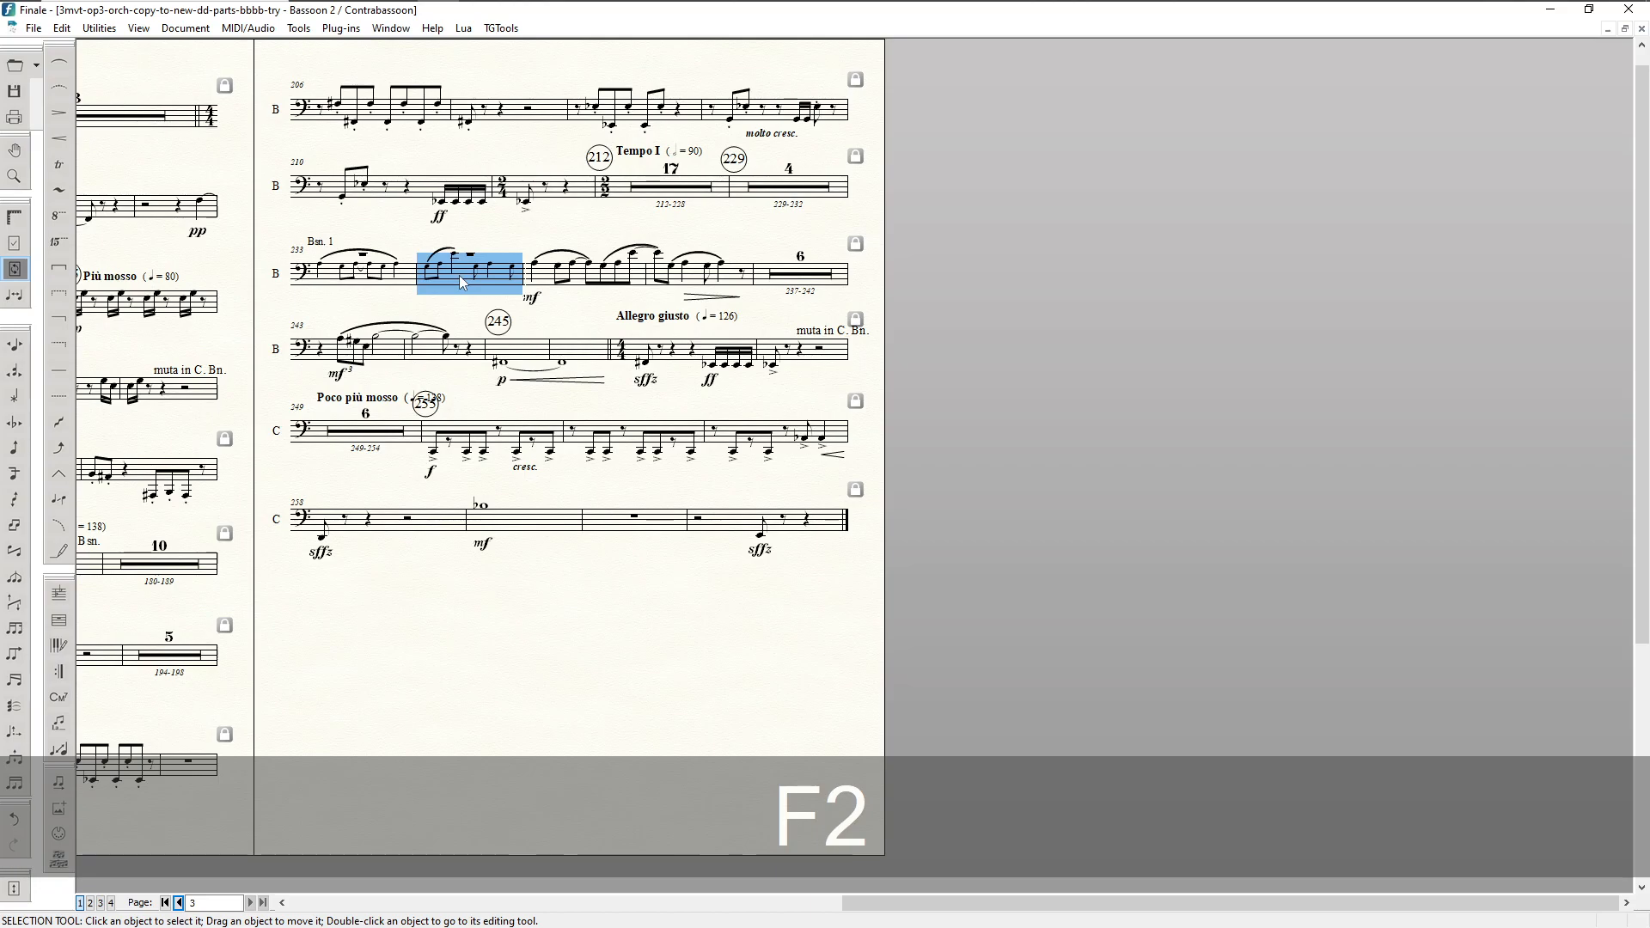
key("ctrl+shift+F7")
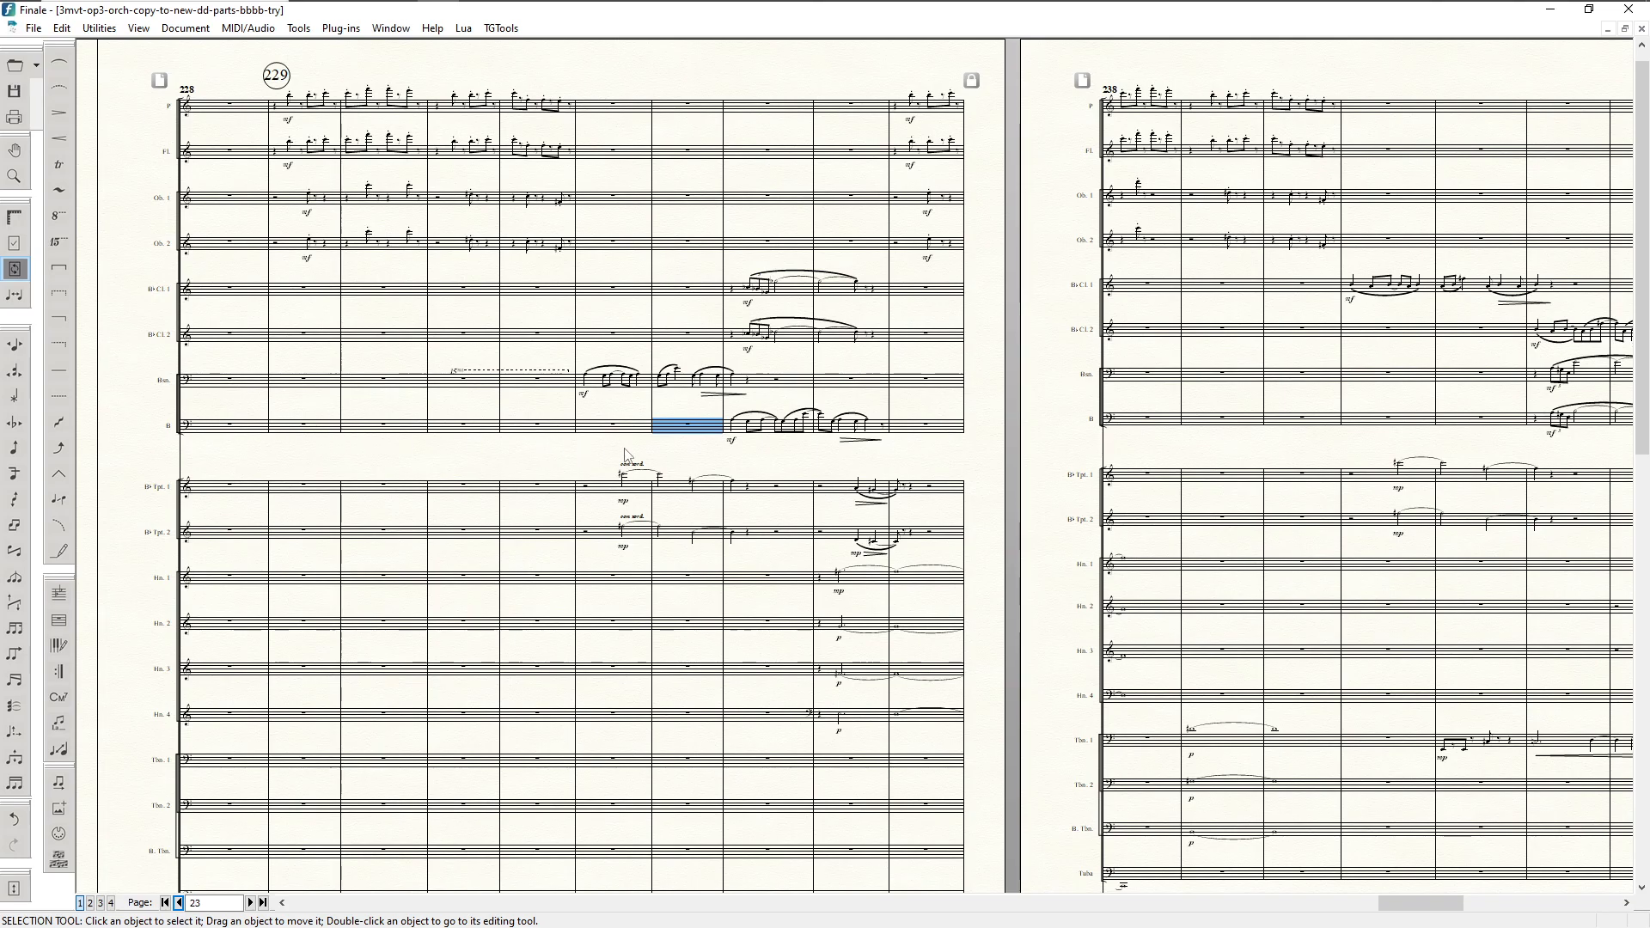
key("ctrl+shift+F7")
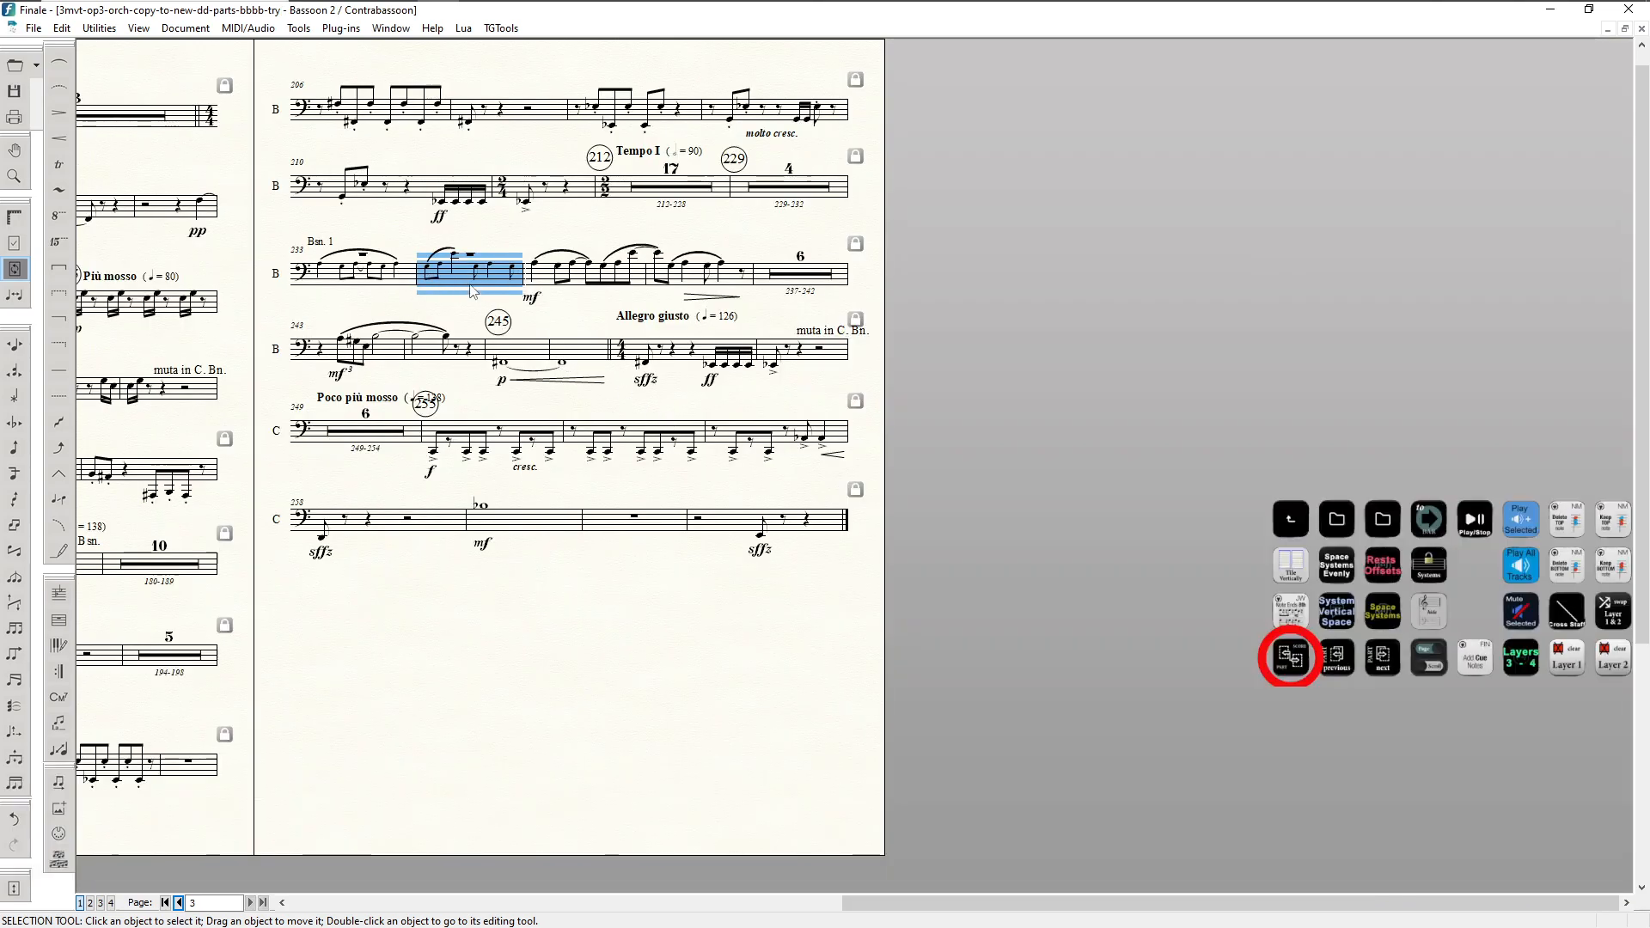
key("ctrl+shift+F7")
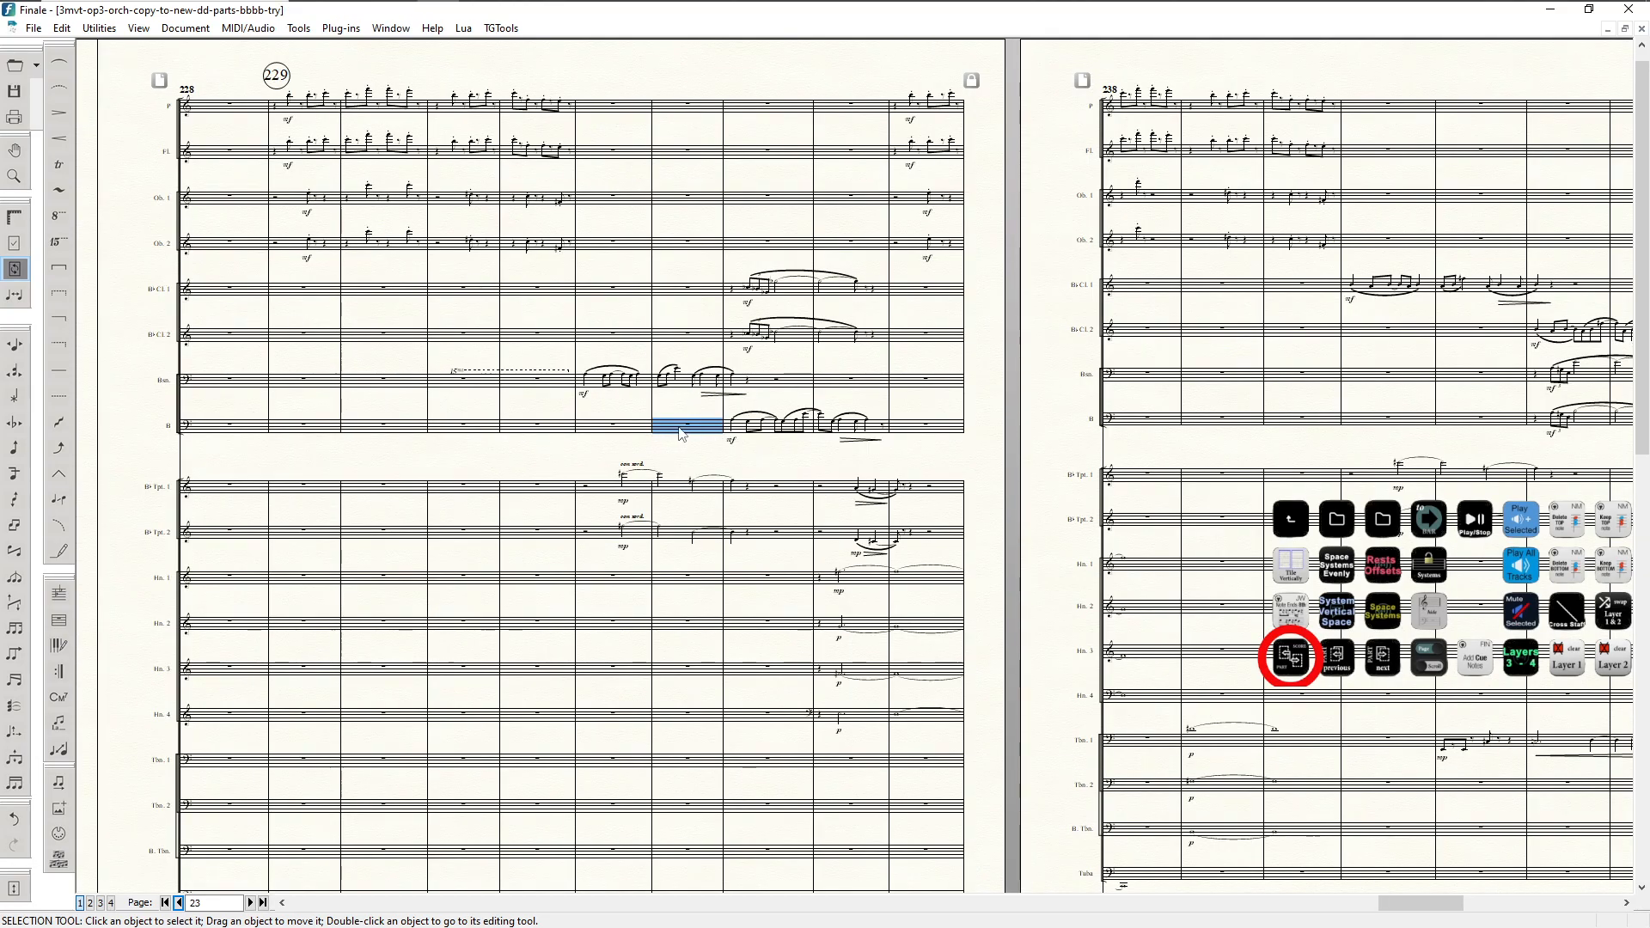
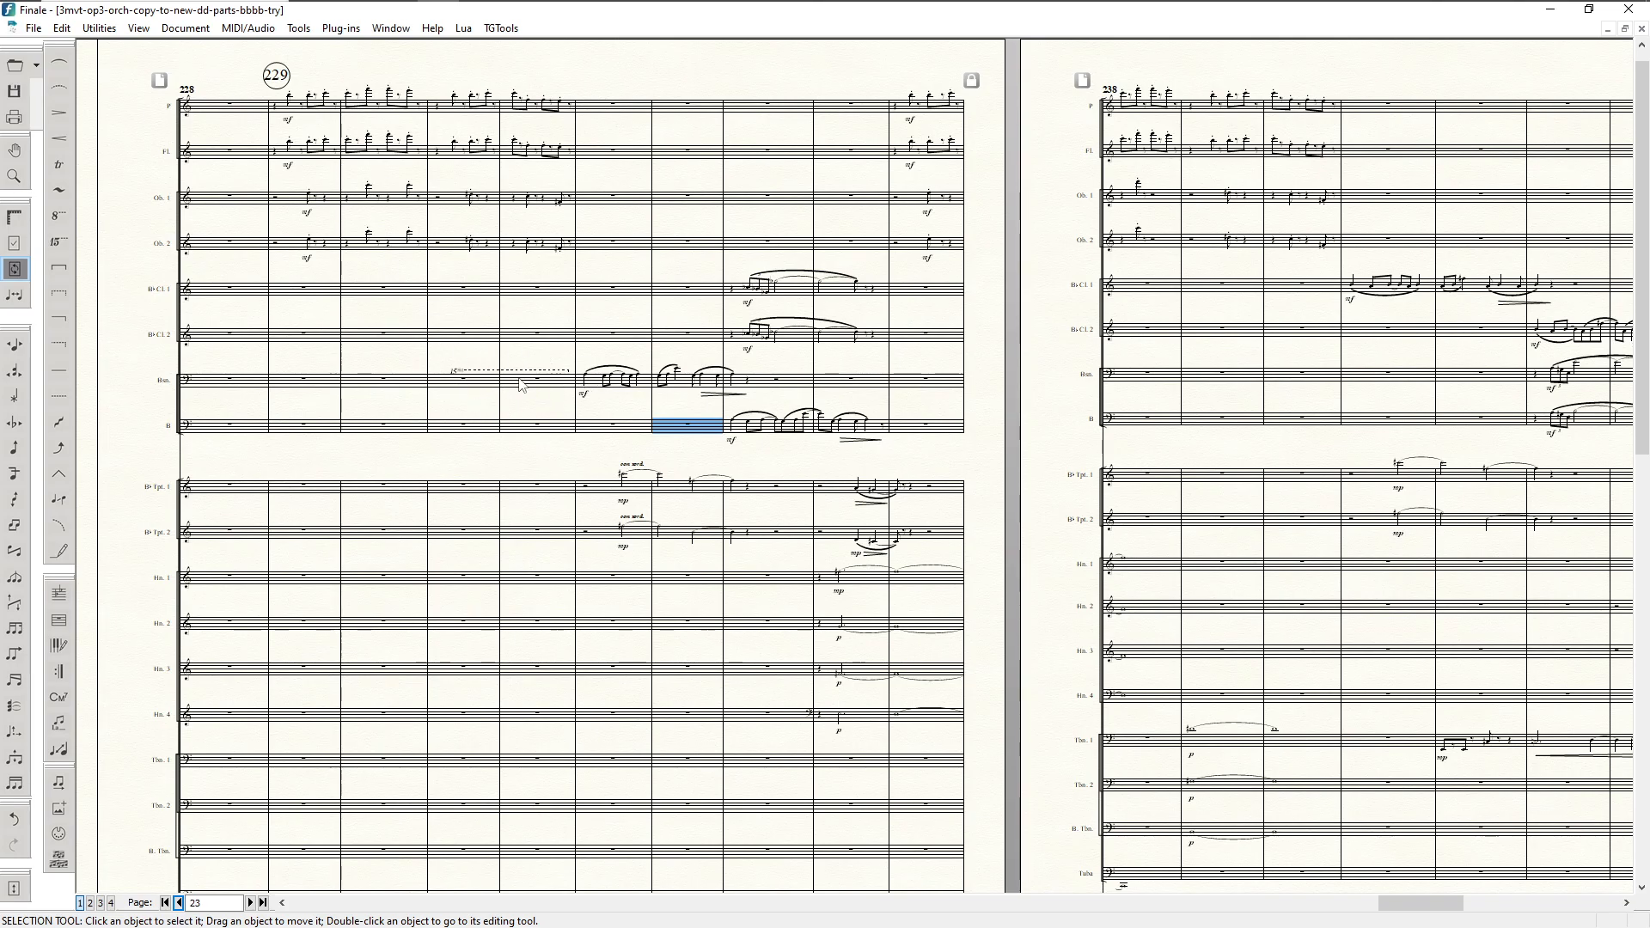
key("Escape")
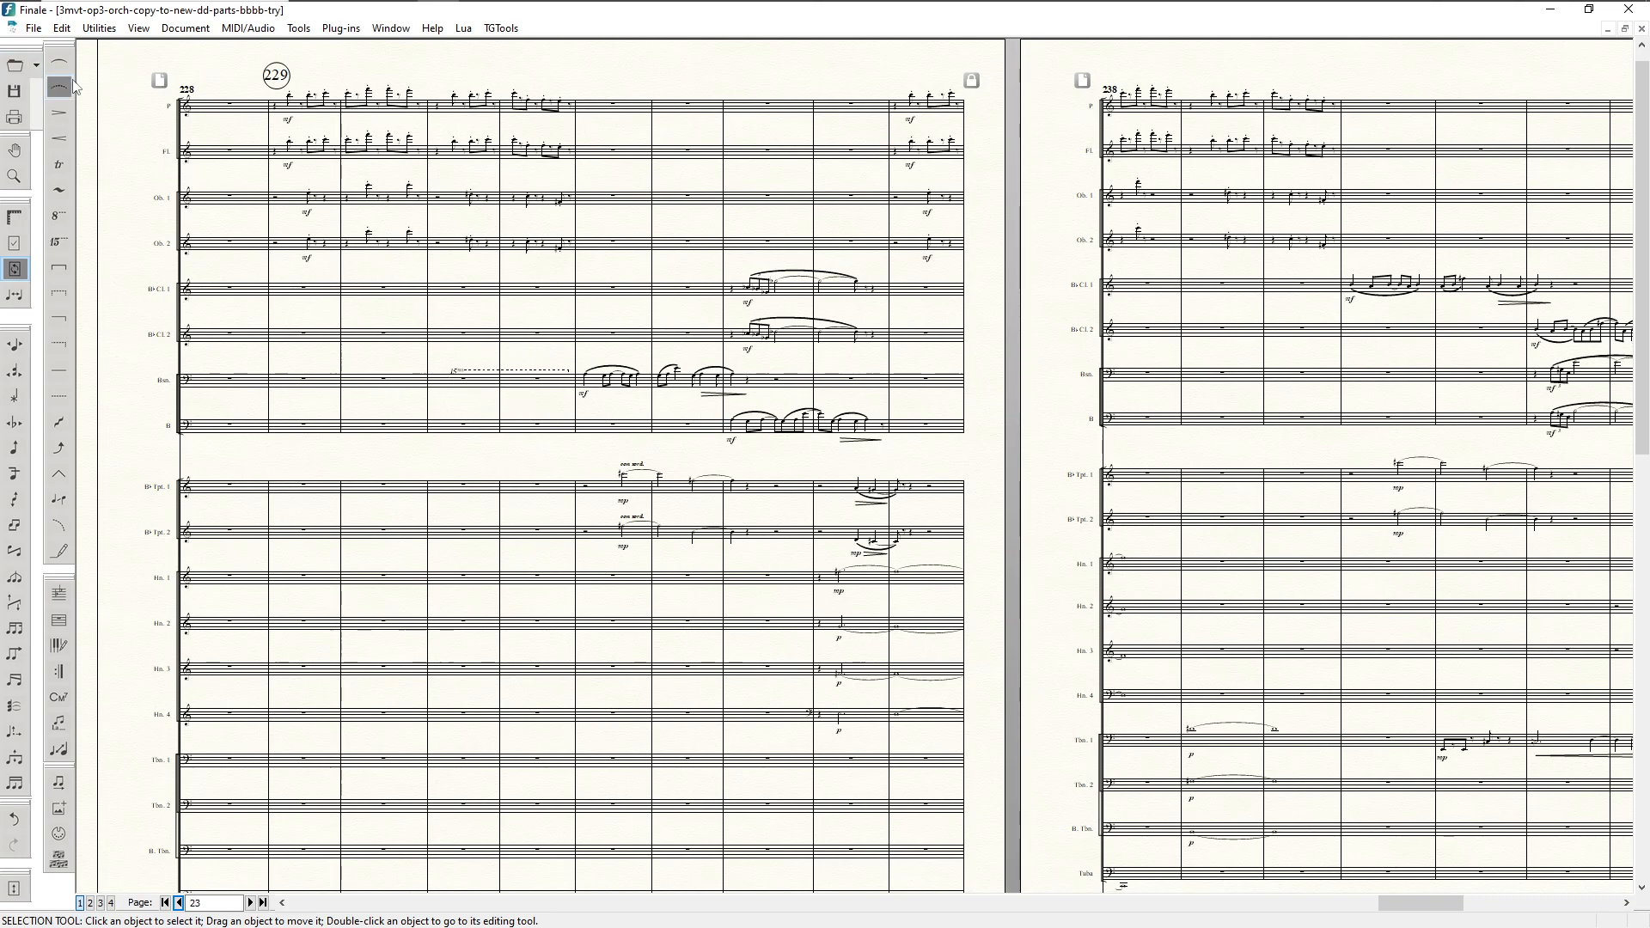
left_click(547, 391)
key("ctrl+shift+F7")
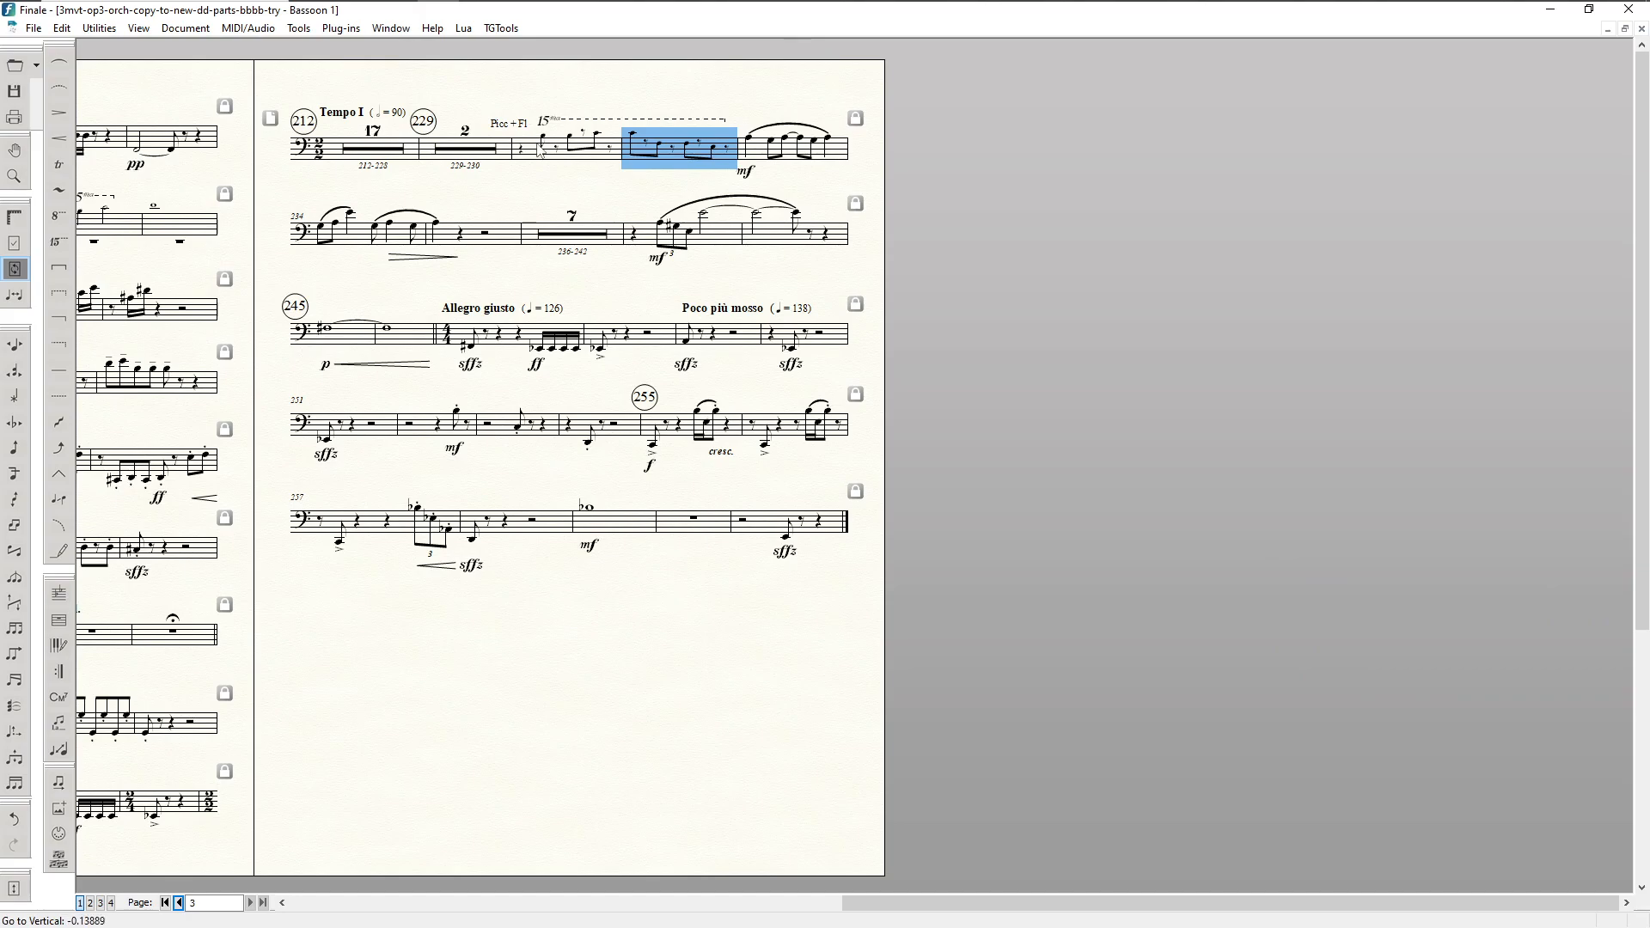
key("ctrl+alt+period")
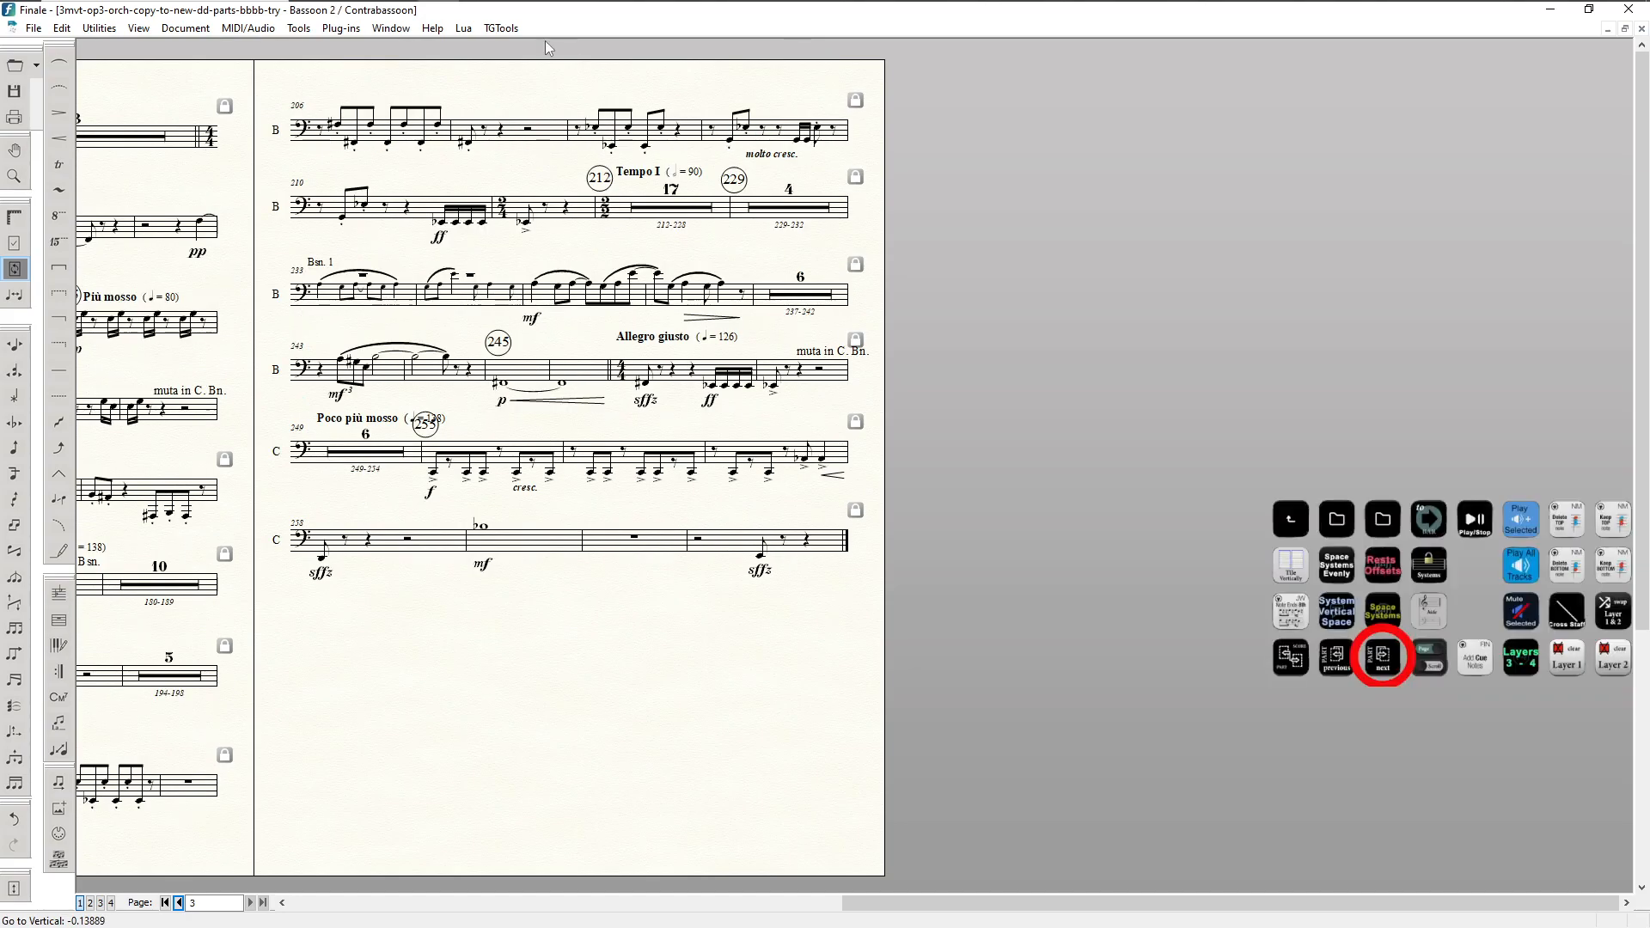
Step: Set the rest offset in measures 233–234 to -8 for layer 1
left_click_drag(890, 903, 660, 884)
left_click(827, 303)
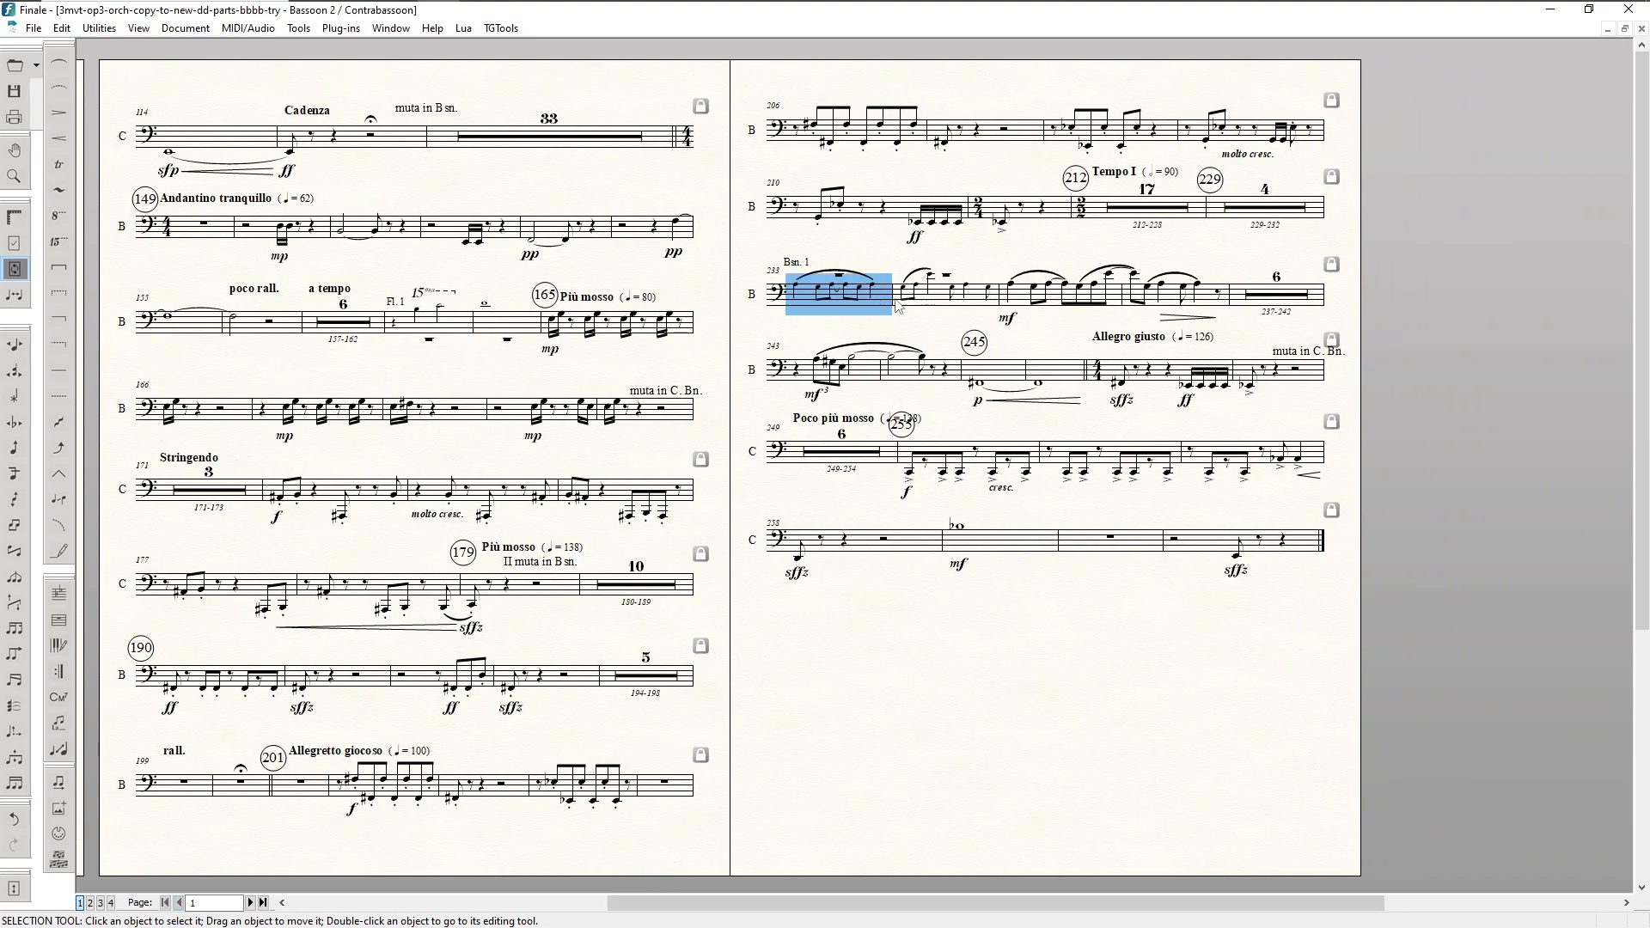
left_click(894, 290, "shift")
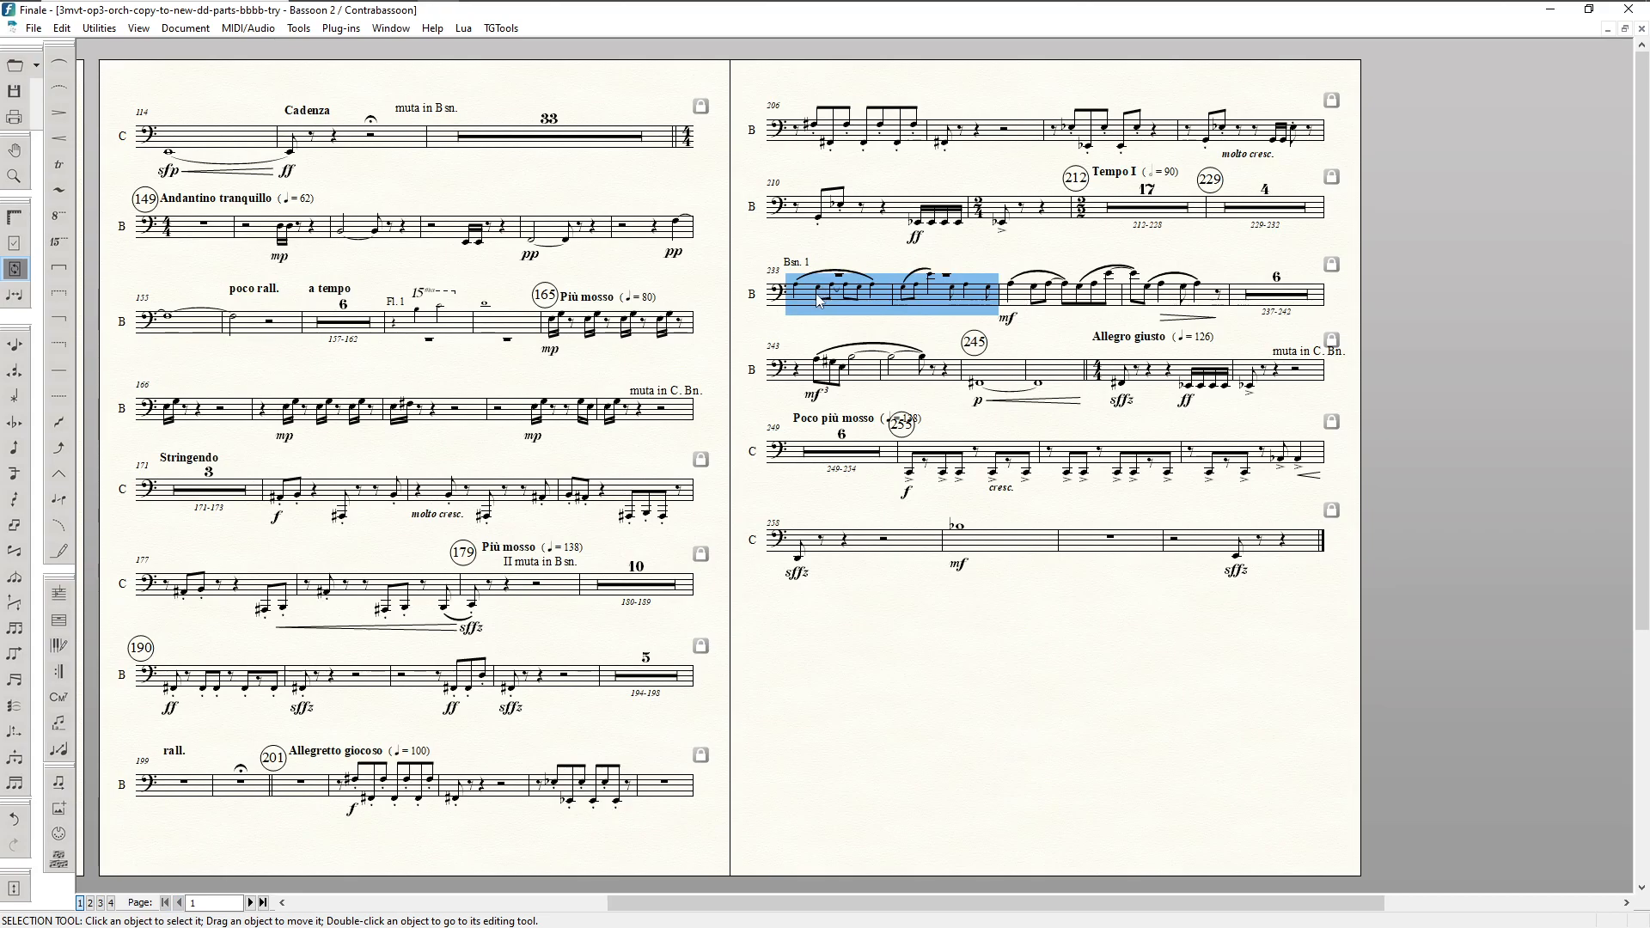
key("ctrl+shift+F3")
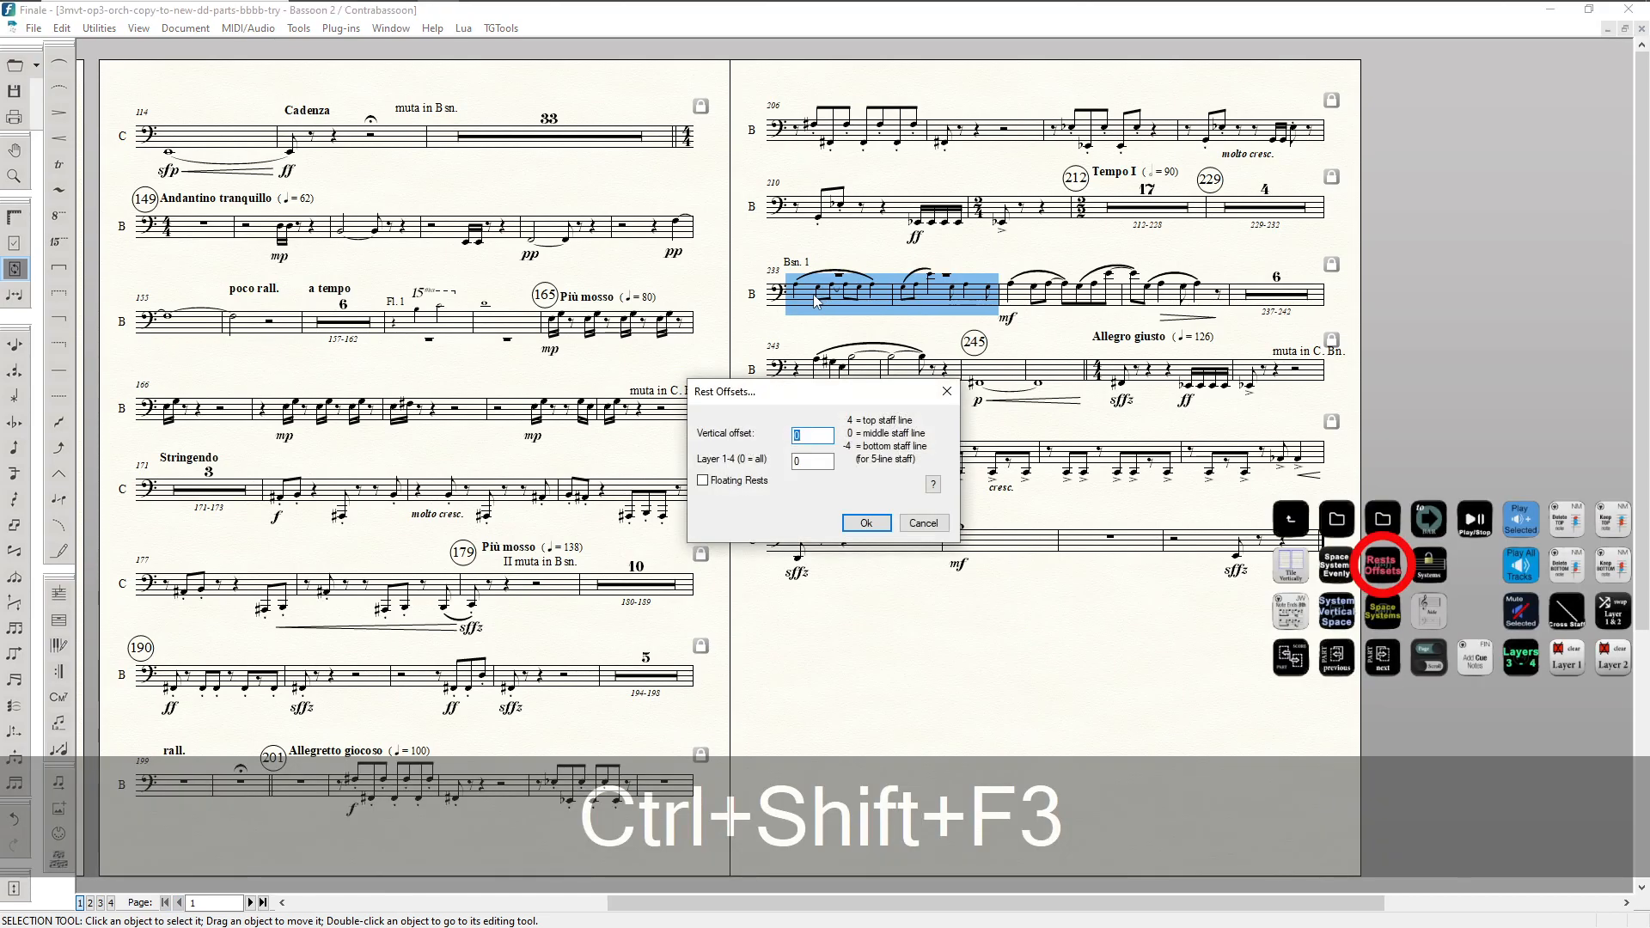
type("-8")
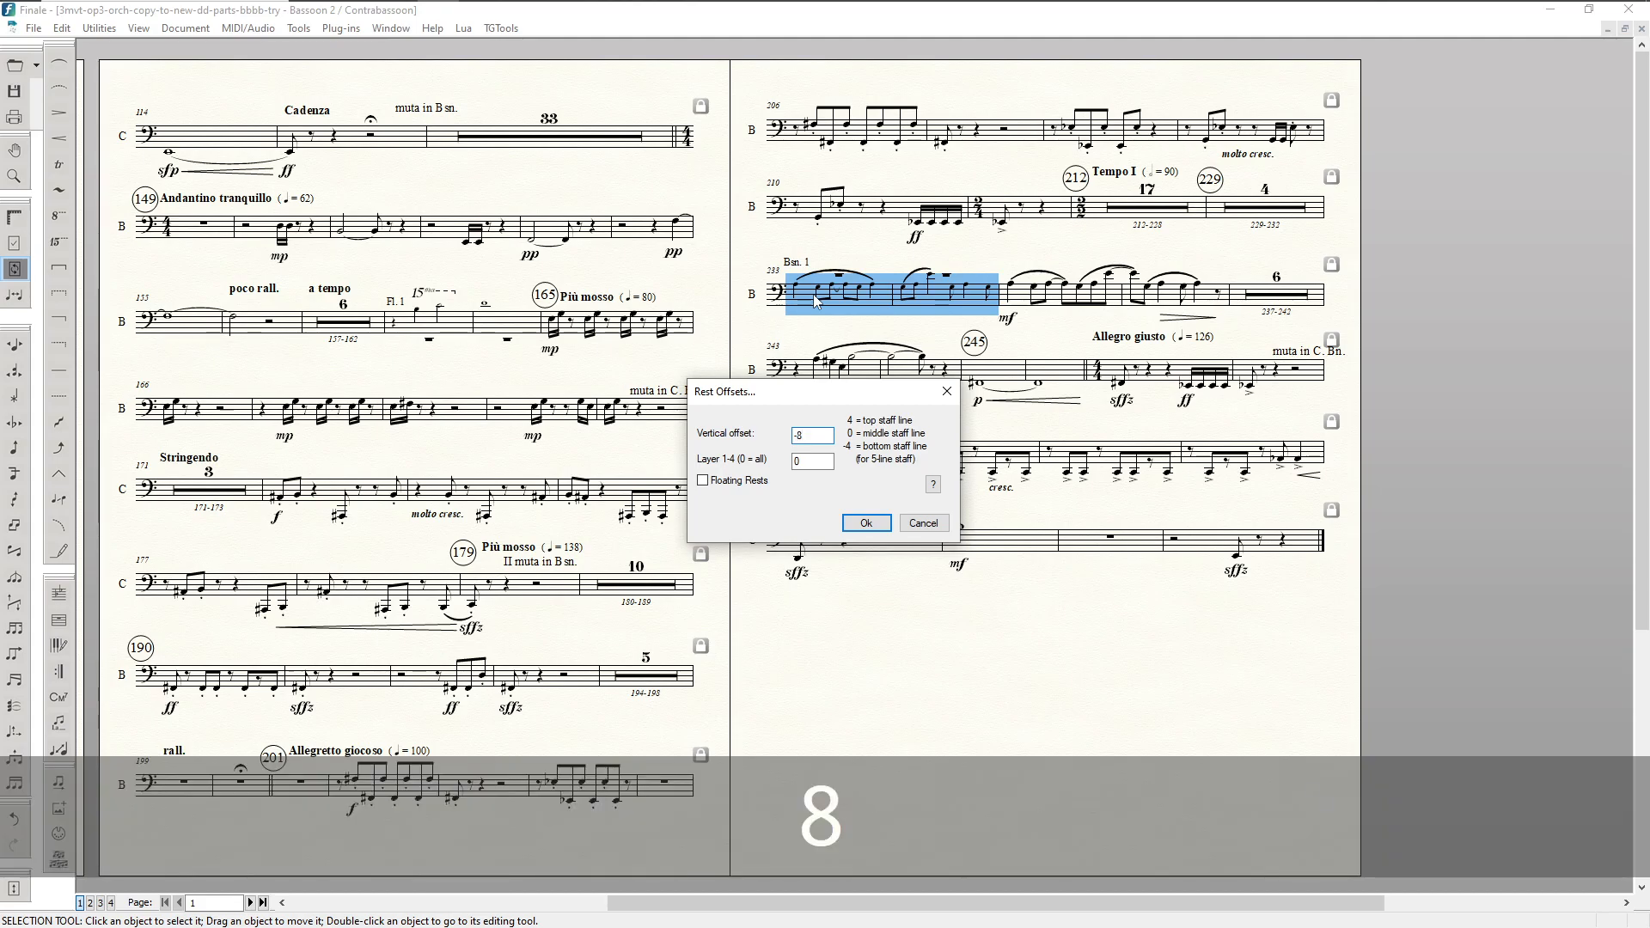
key("Tab")
type("1")
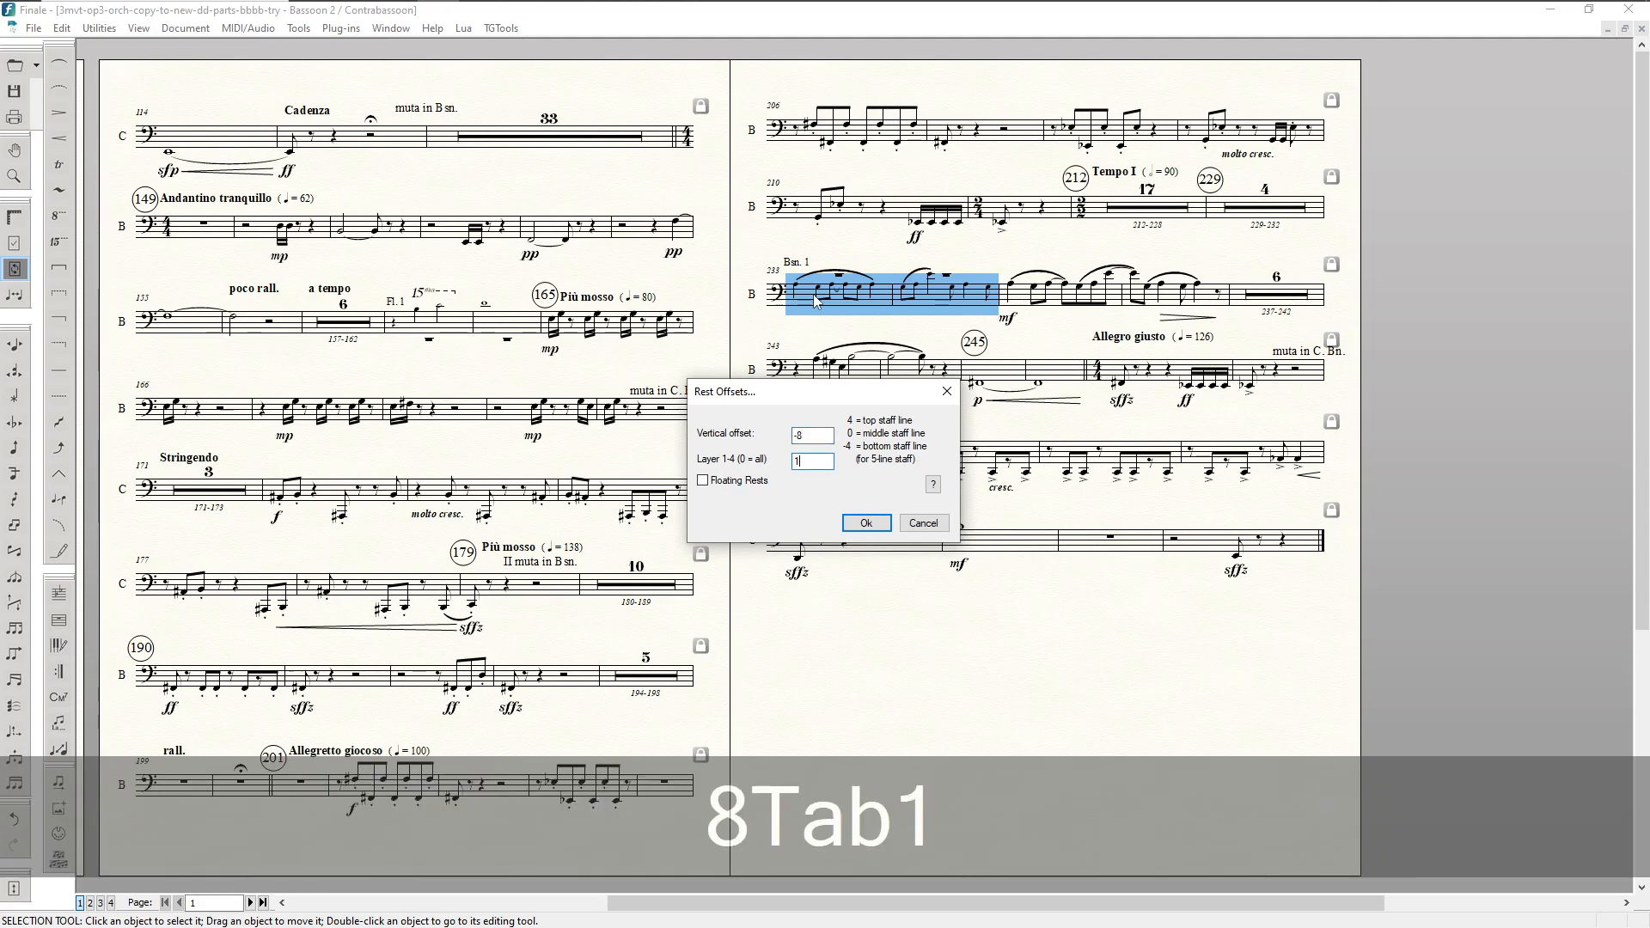
key("Return")
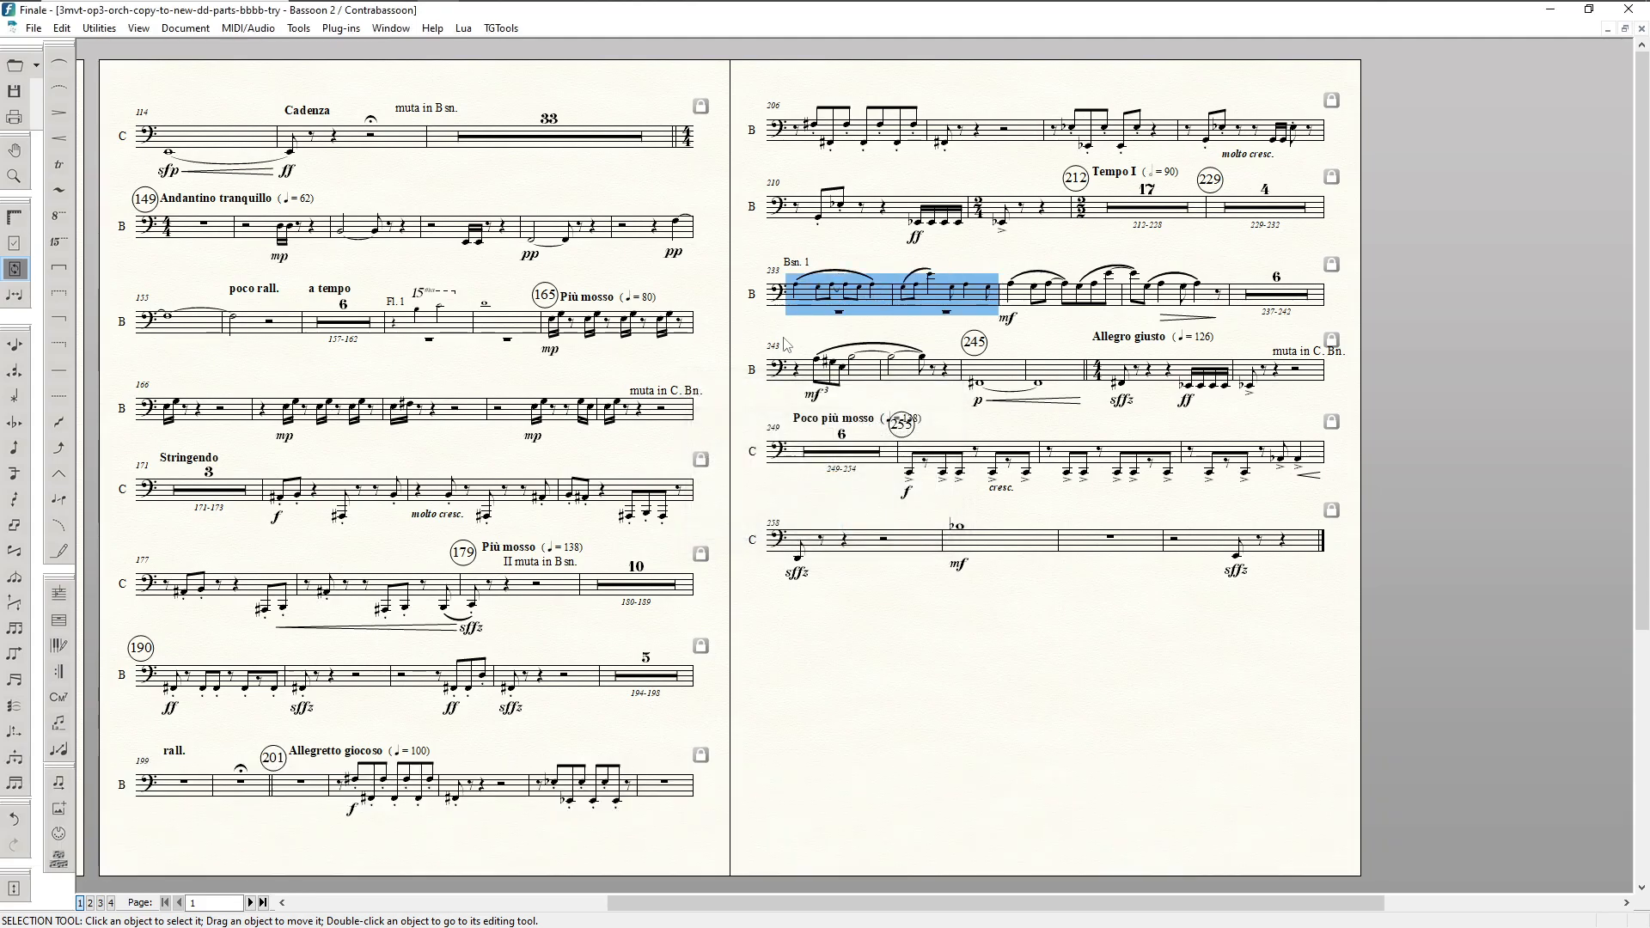
Step: On page 3, shift the "muta in C. Bn." text slightly left and raise "Poco più mosso" clear of rehearsal mark 255
left_click(784, 336)
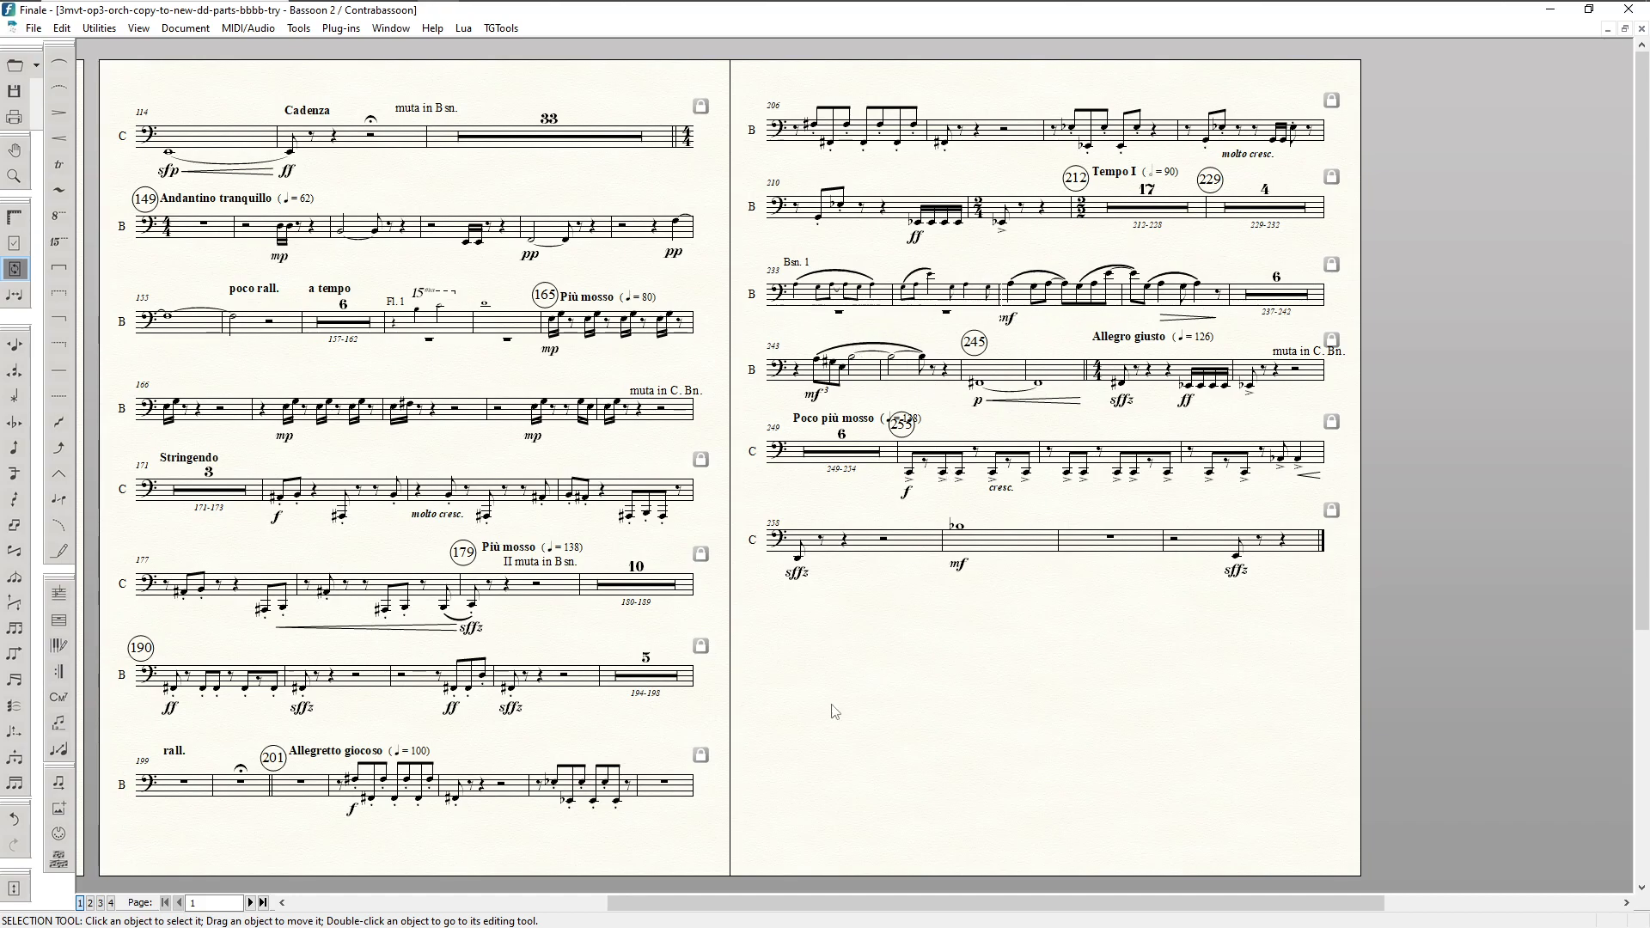
left_click(250, 903)
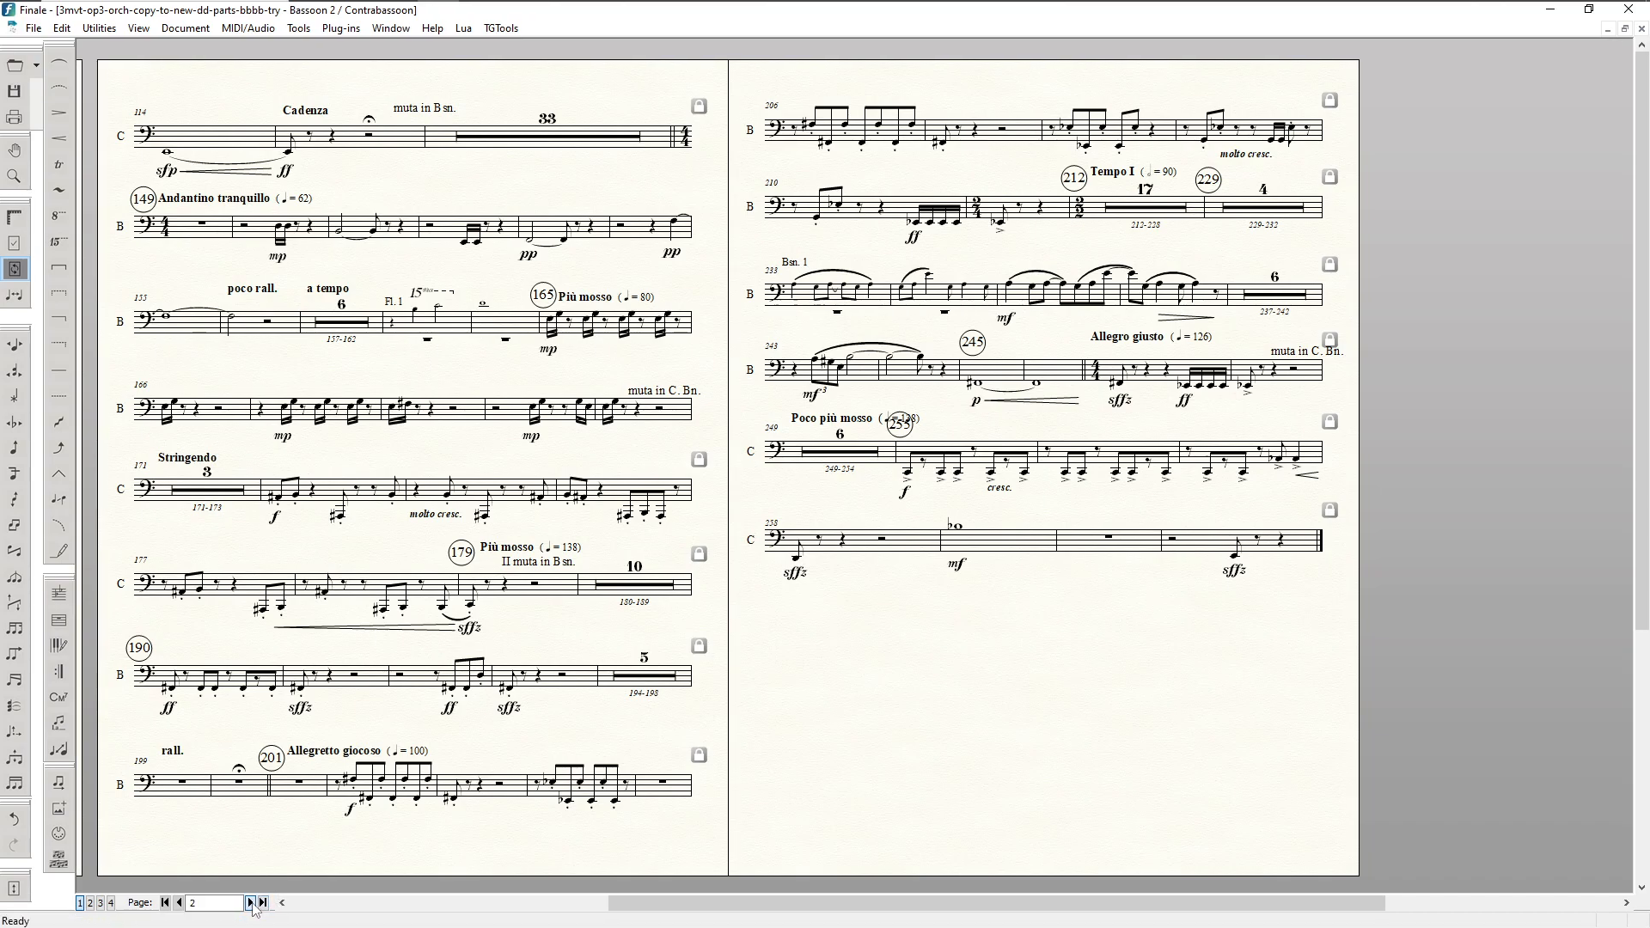
left_click(250, 903)
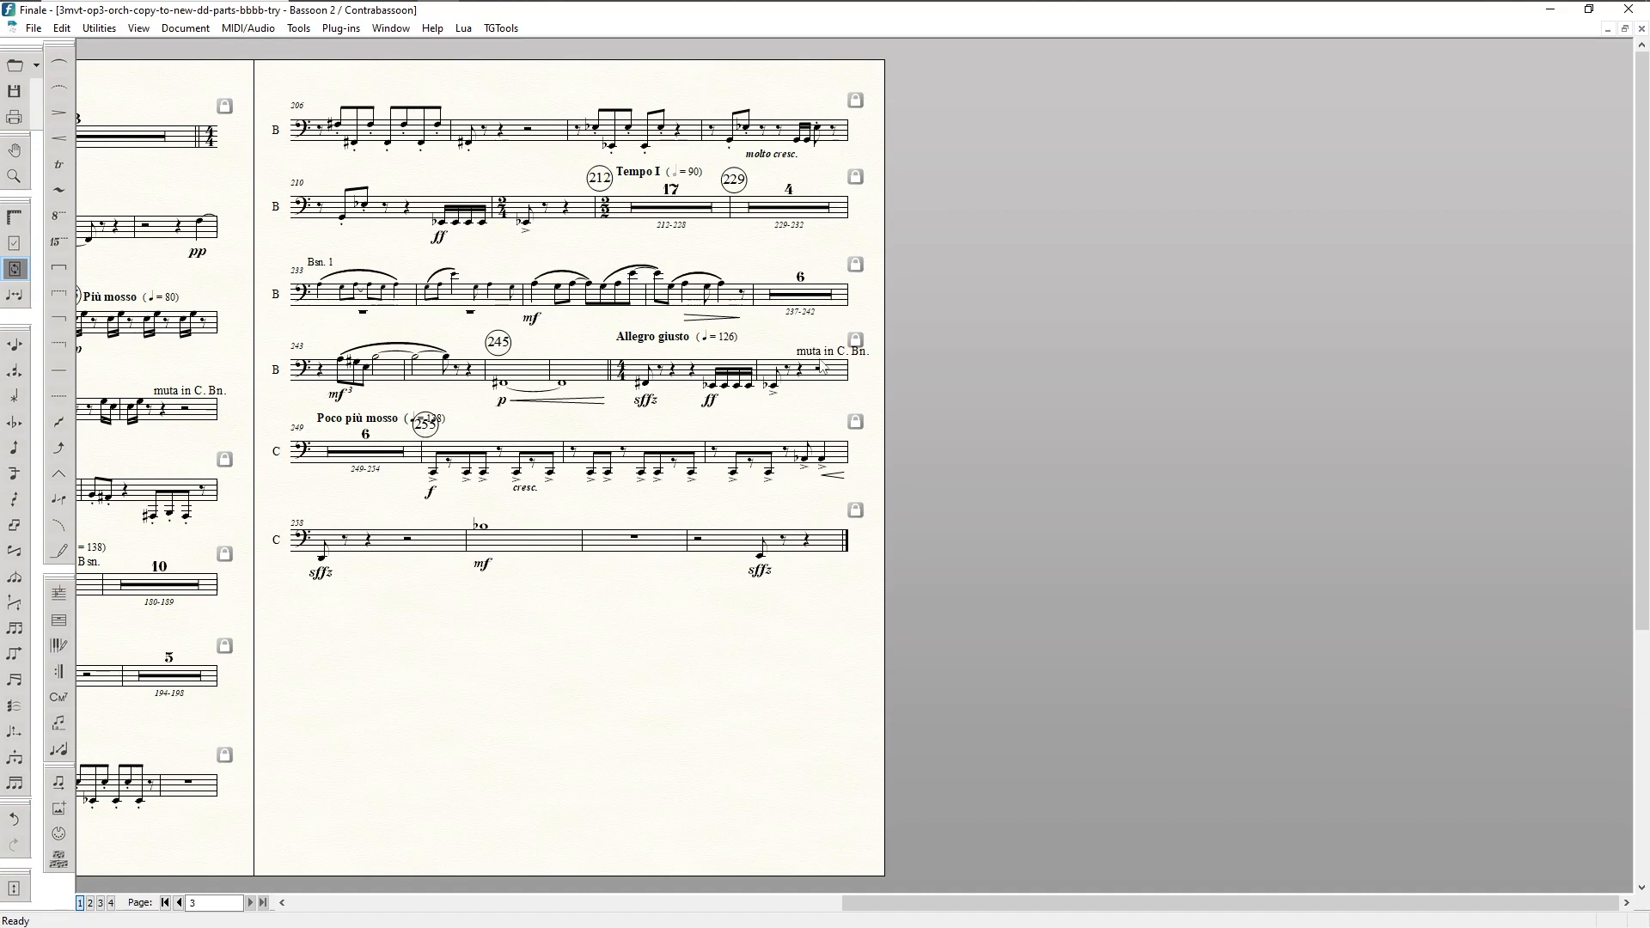
key("F8")
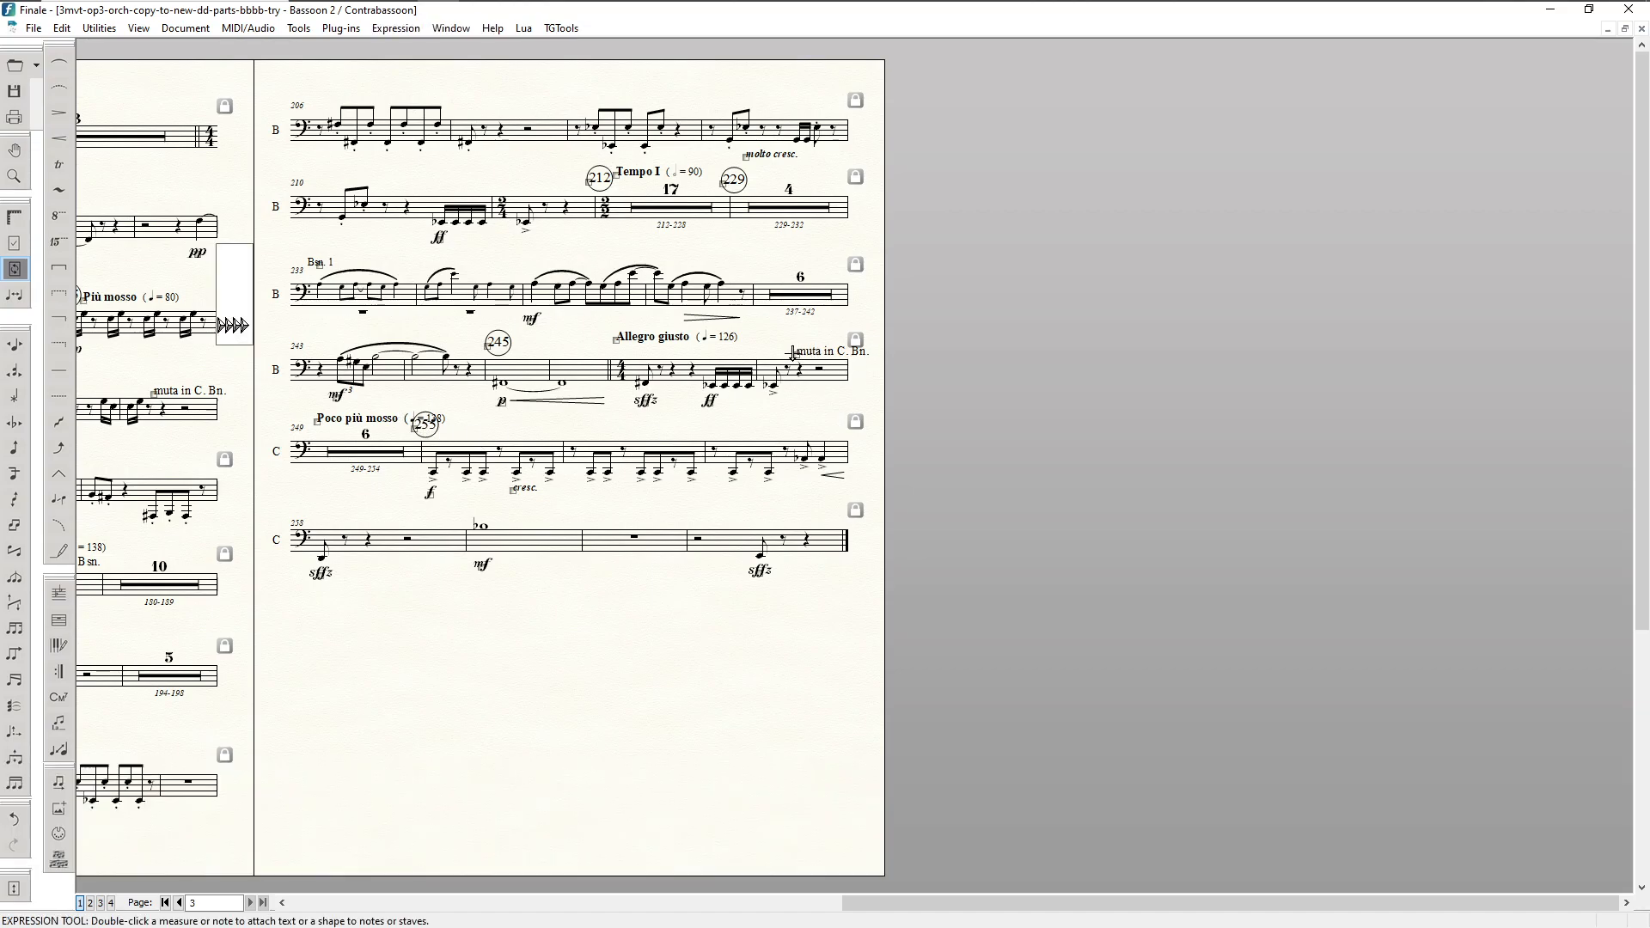
left_click_drag(794, 352, 780, 347)
left_click_drag(315, 422, 316, 405)
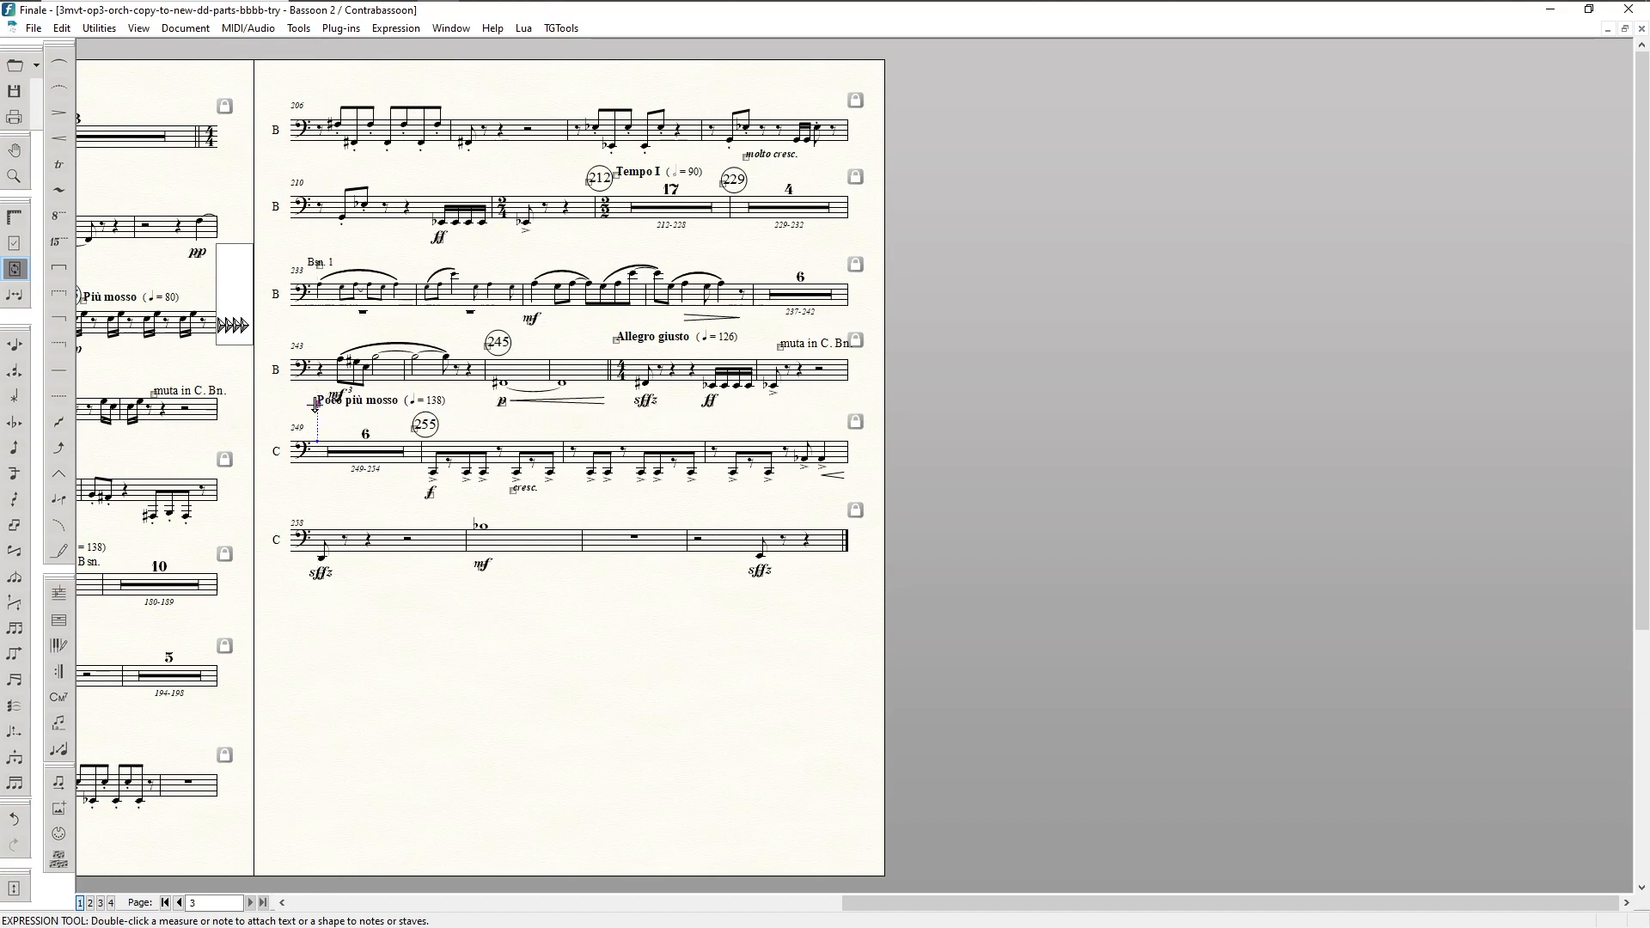
Step: Adjust system 21's top margin and run Vertical Collision Remover on systems 17 to 22 with overall system spacing of 0.77778 inches
key("F9")
left_click_drag(291, 433, 285, 412)
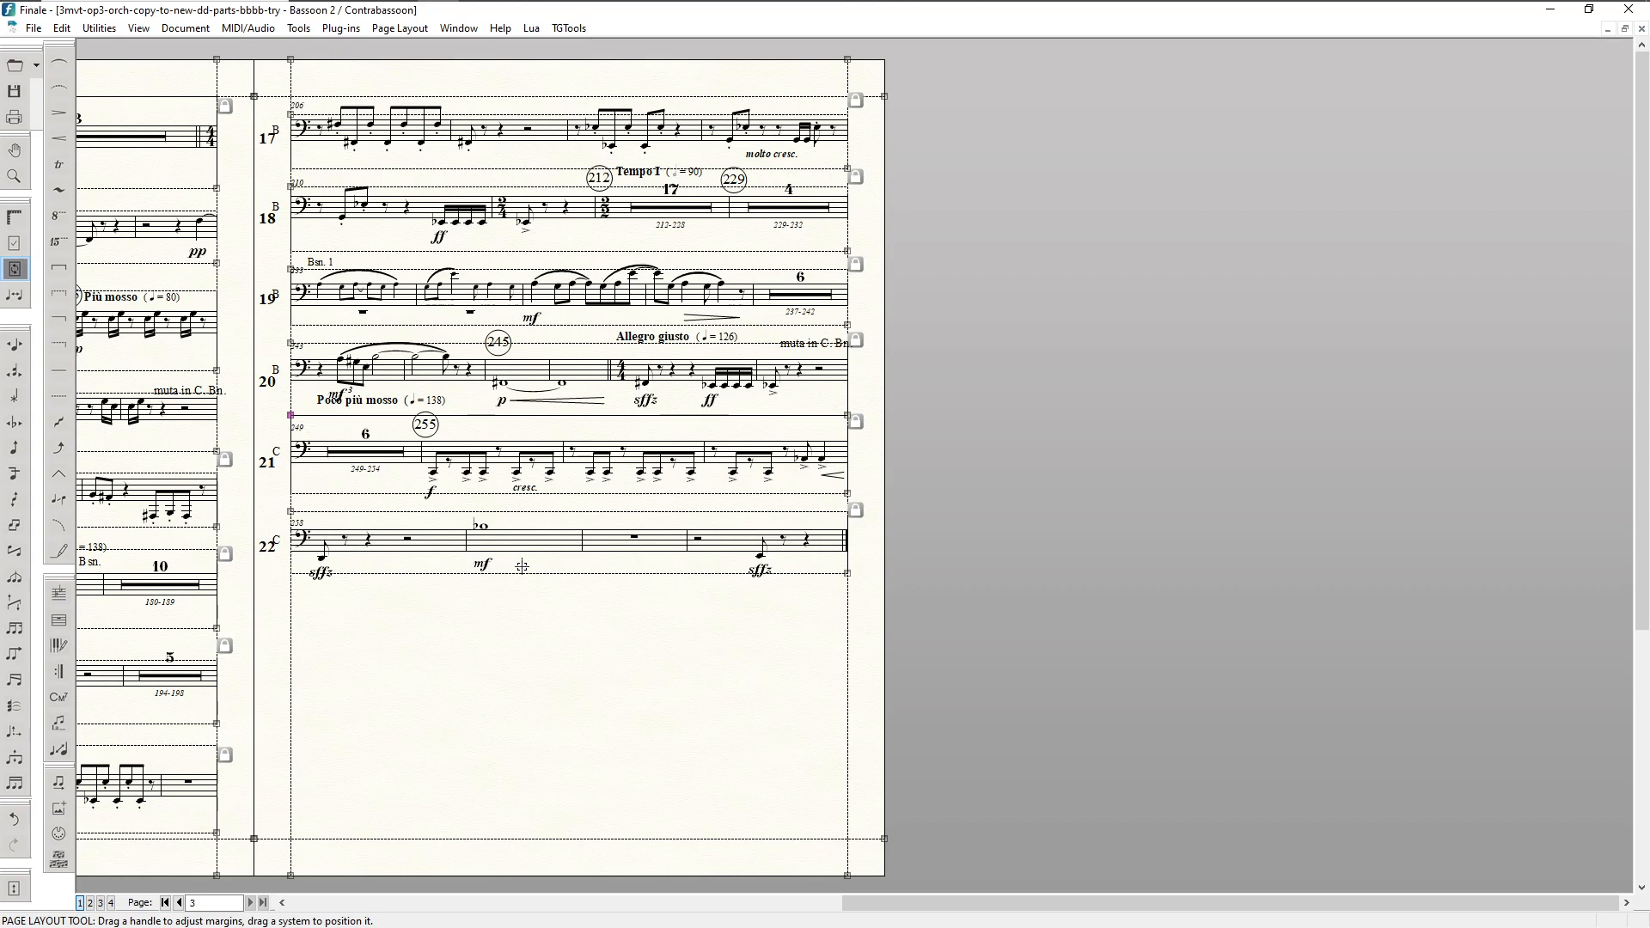
key("ctrl+shift+F2")
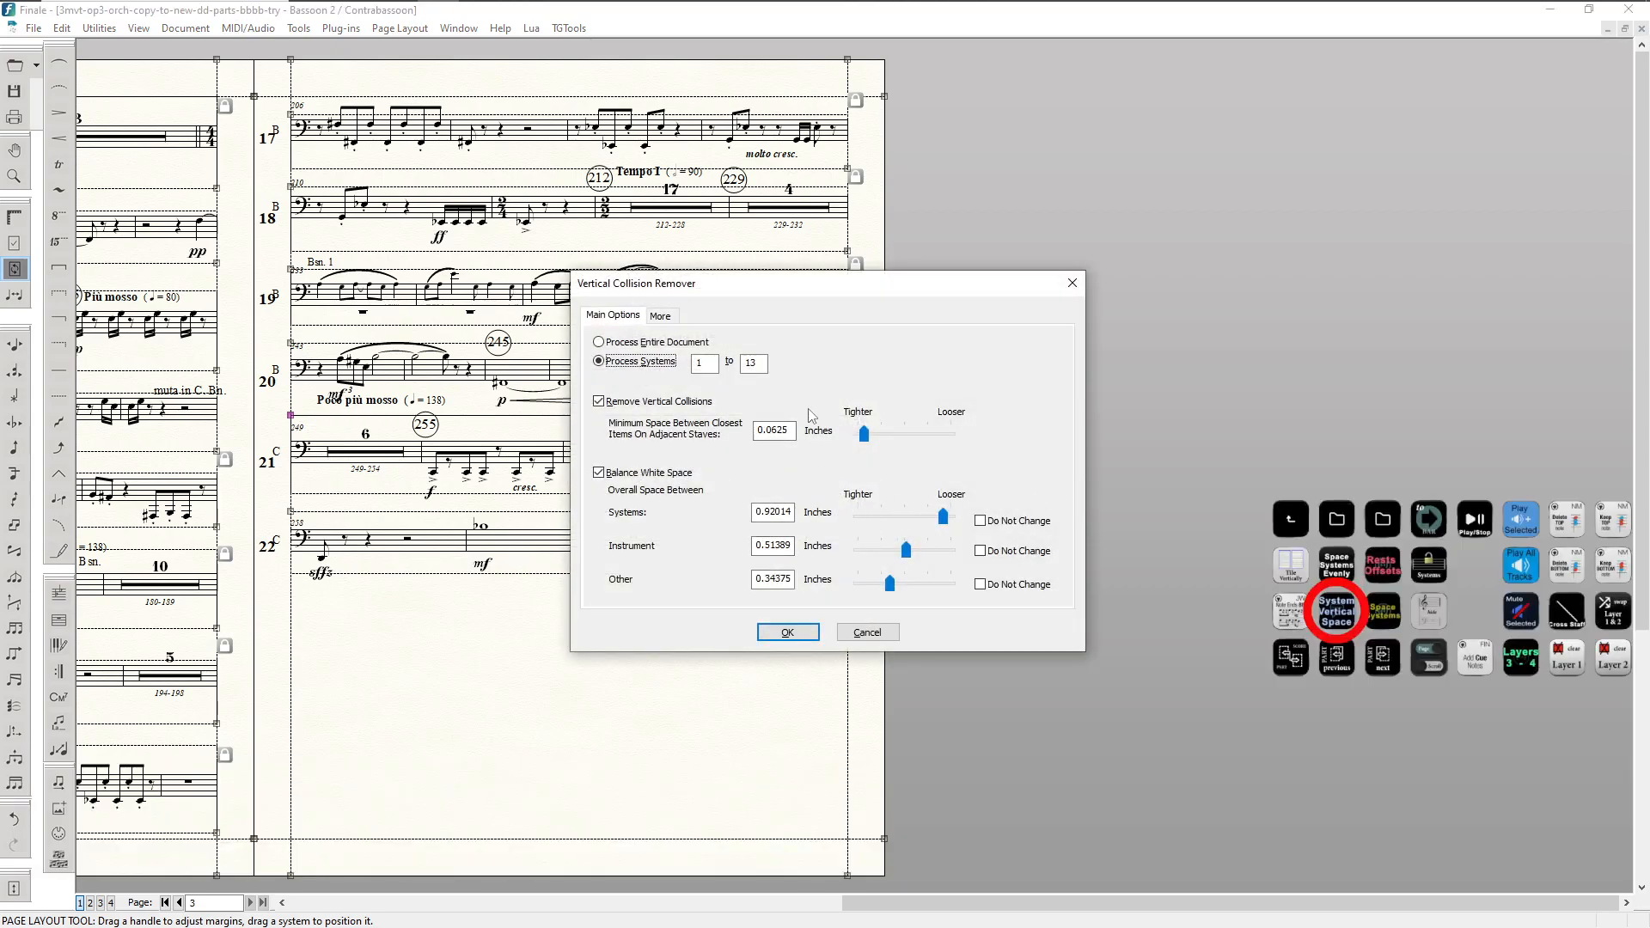
left_click_drag(943, 515, 931, 525)
left_click(715, 362)
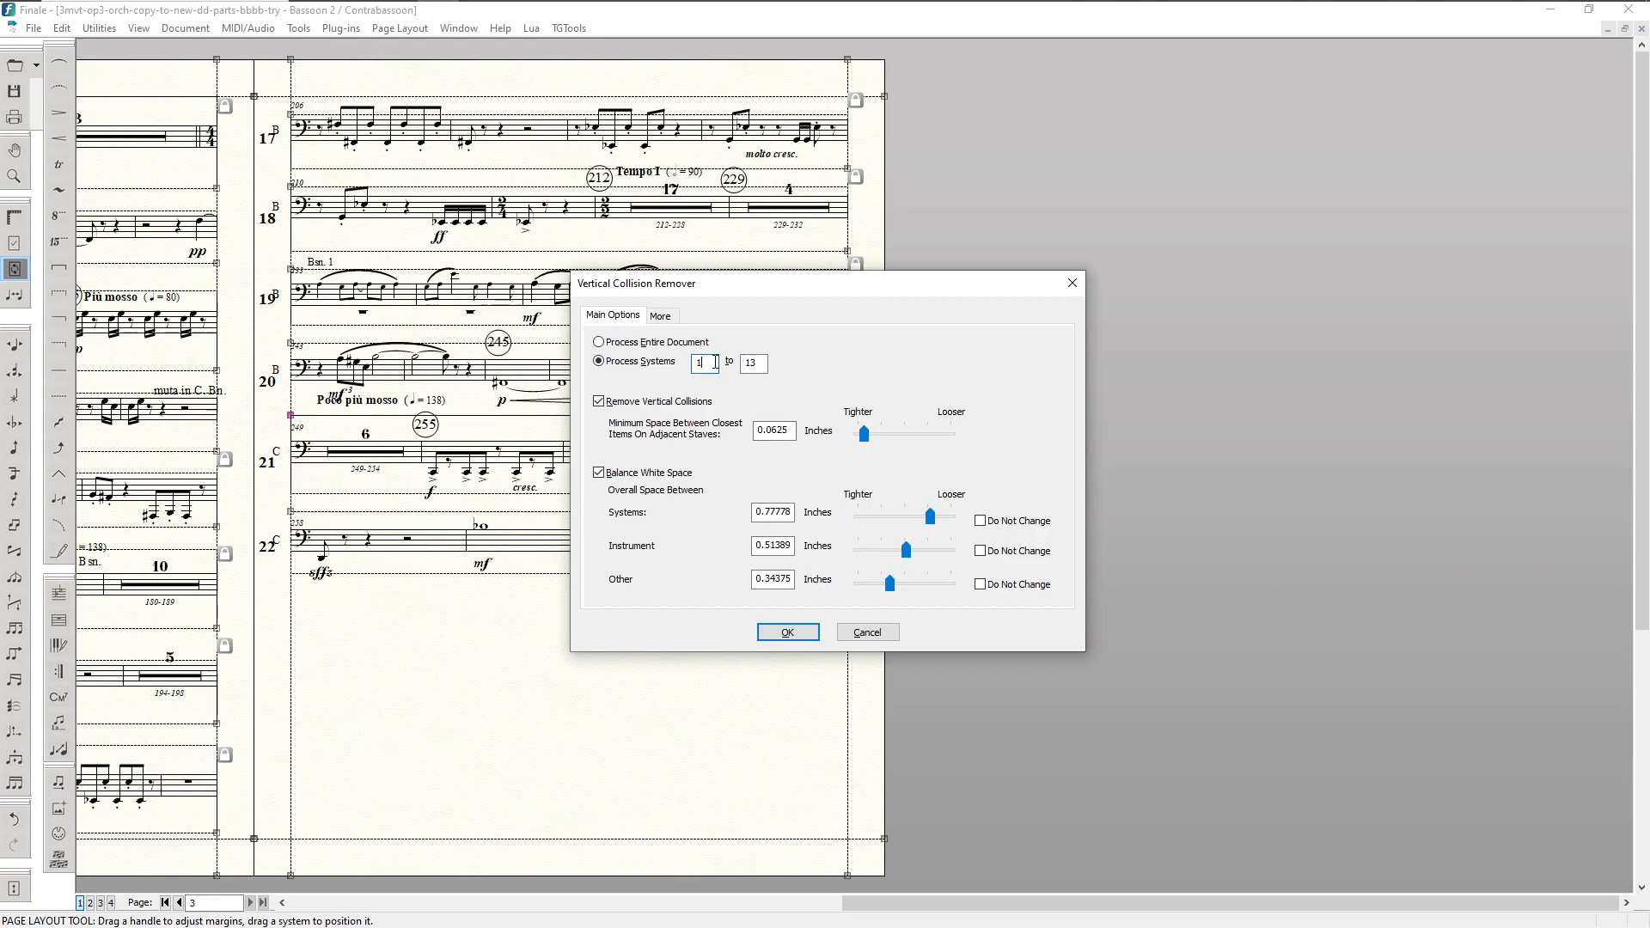
type("7")
key("Tab")
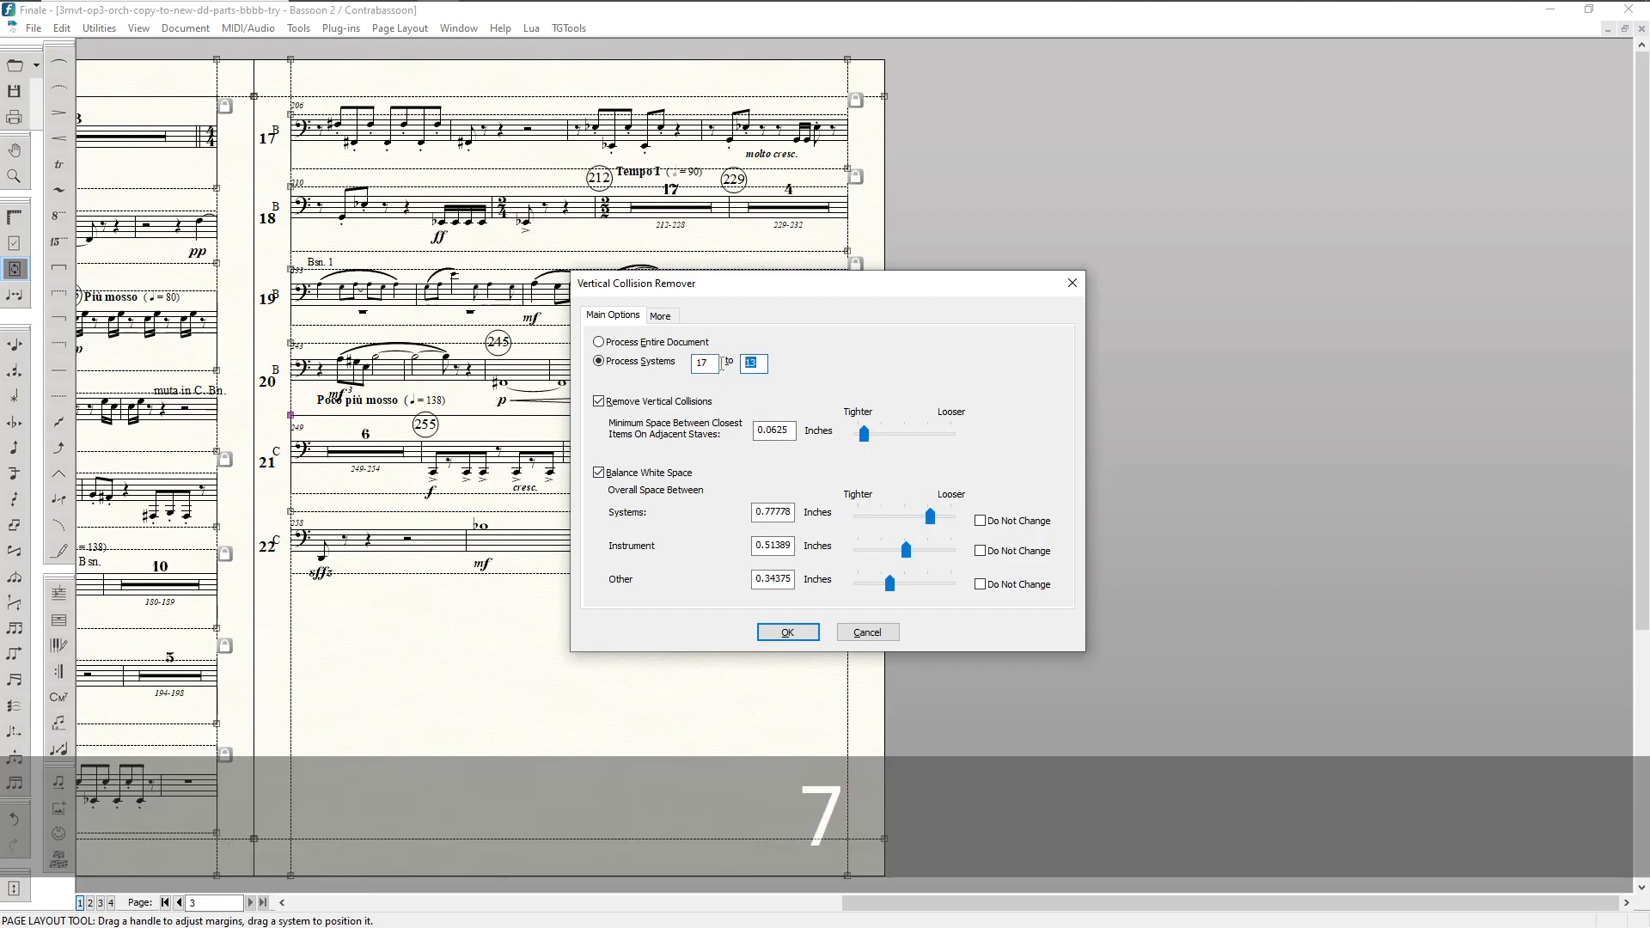
type("22")
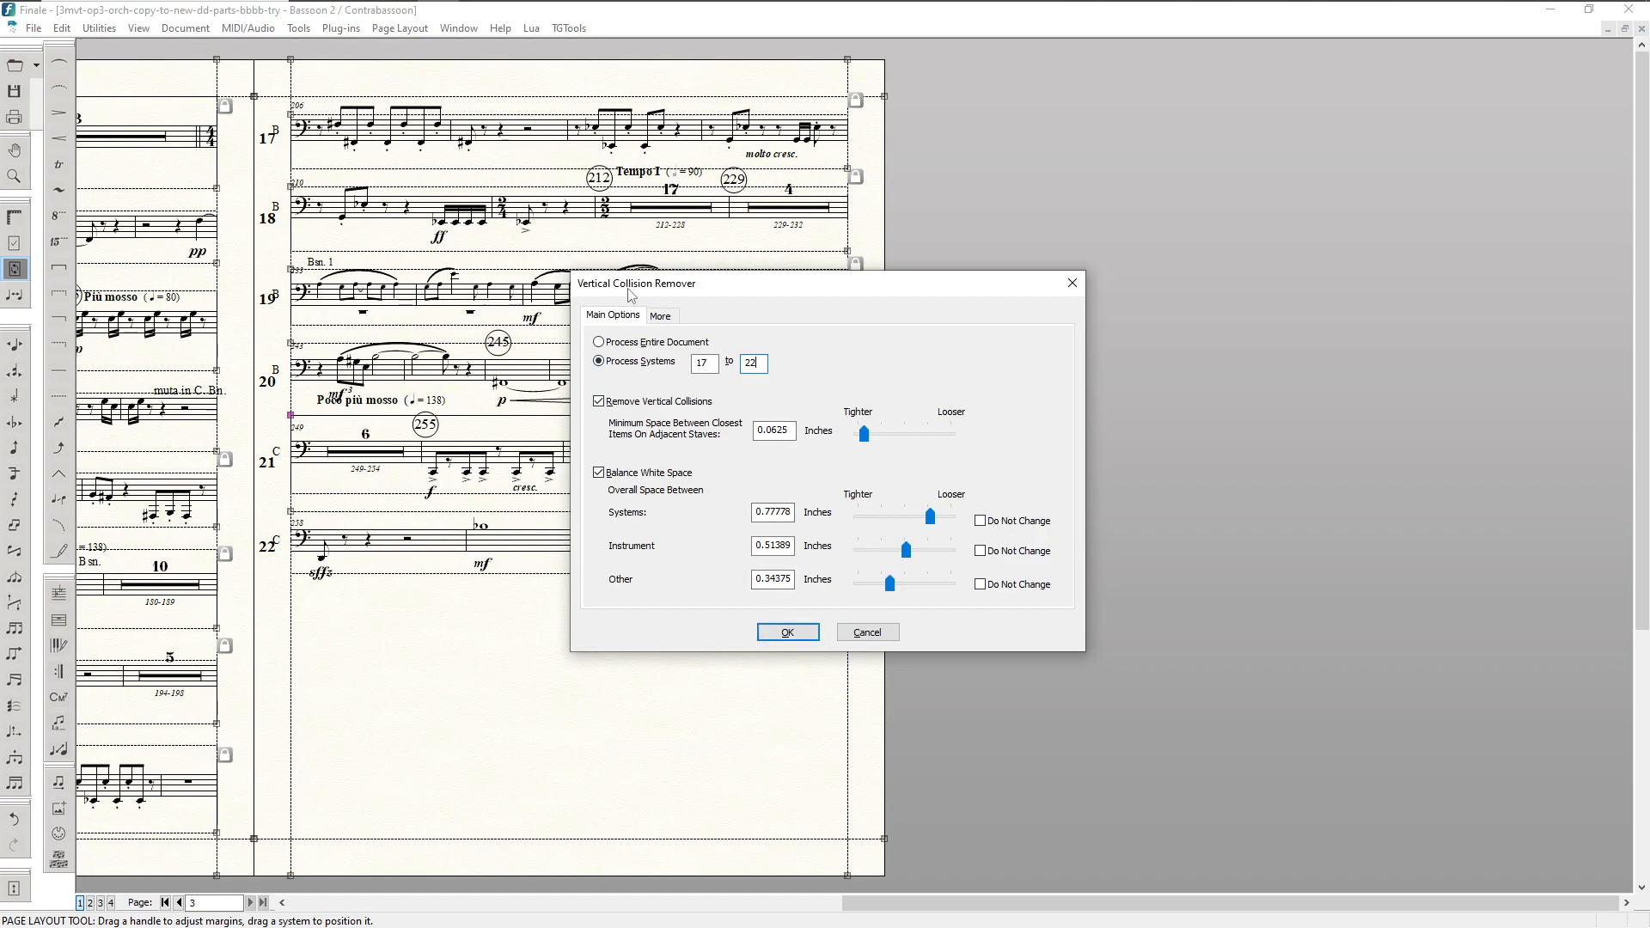
left_click(789, 633)
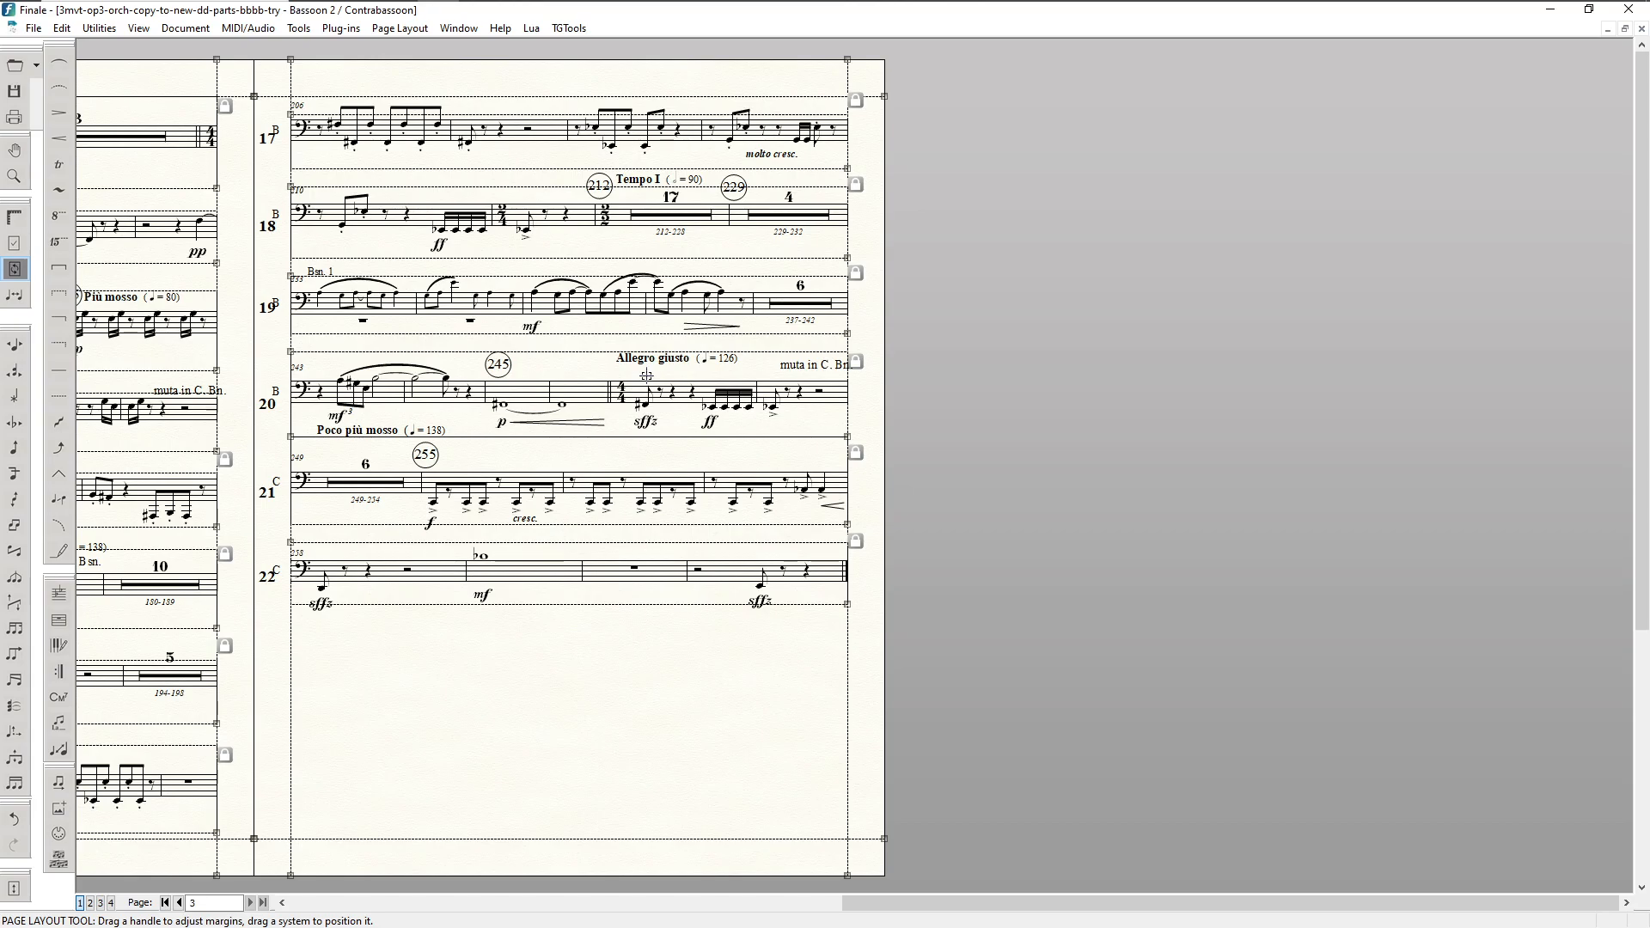
left_click(340, 28)
mouse_move(400, 249)
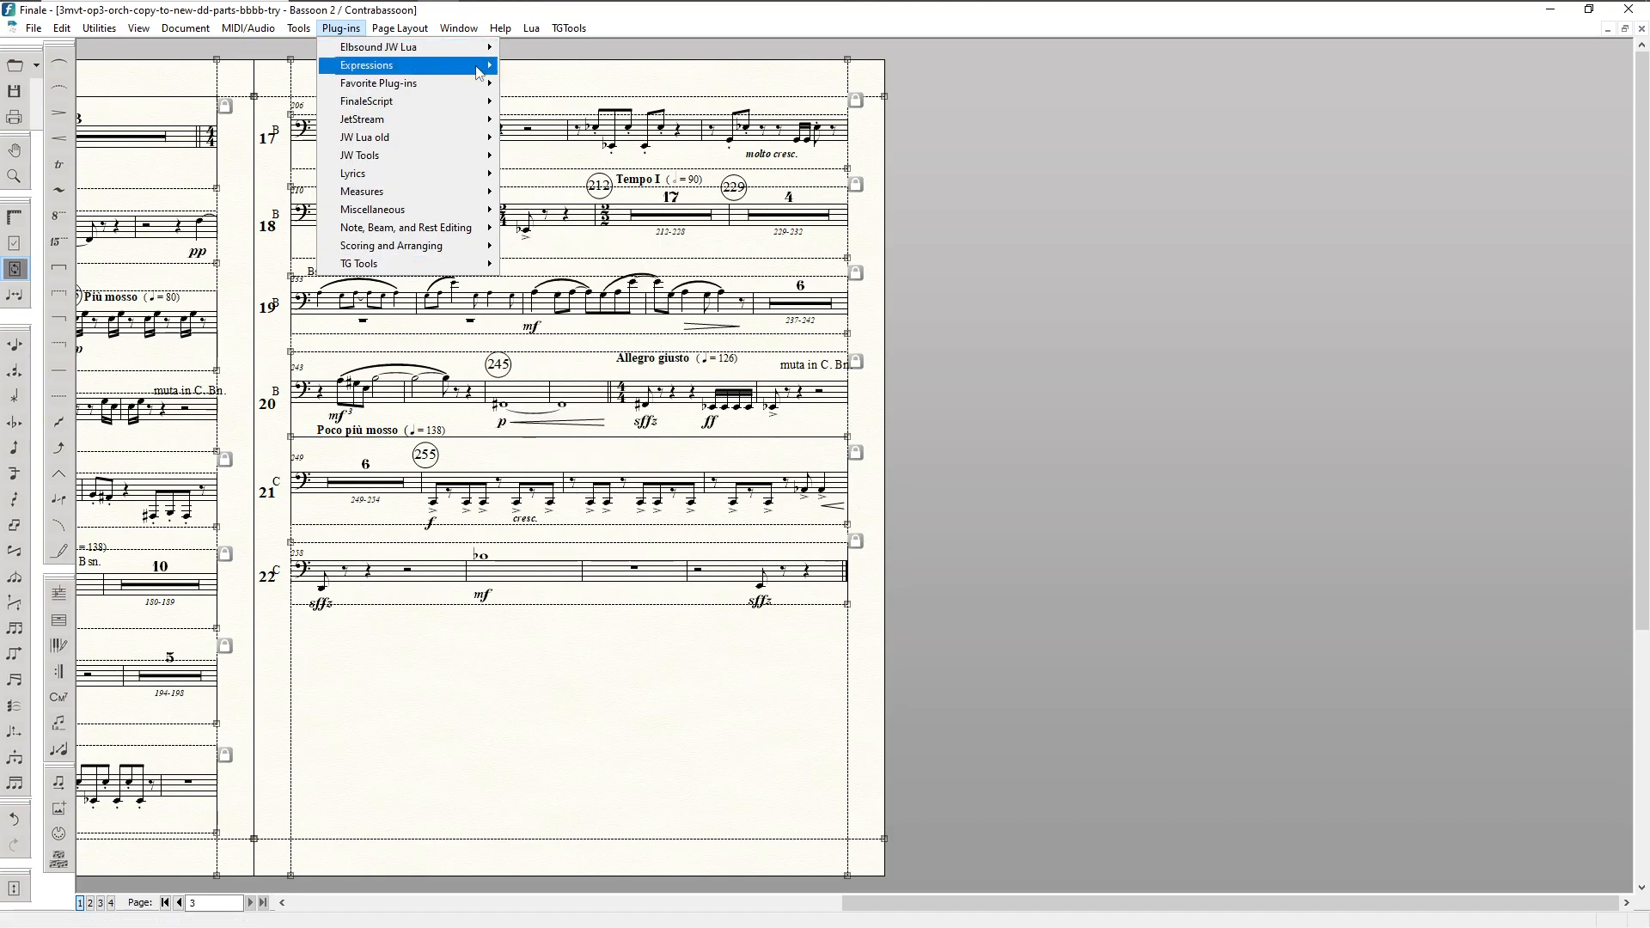
mouse_move(418, 40)
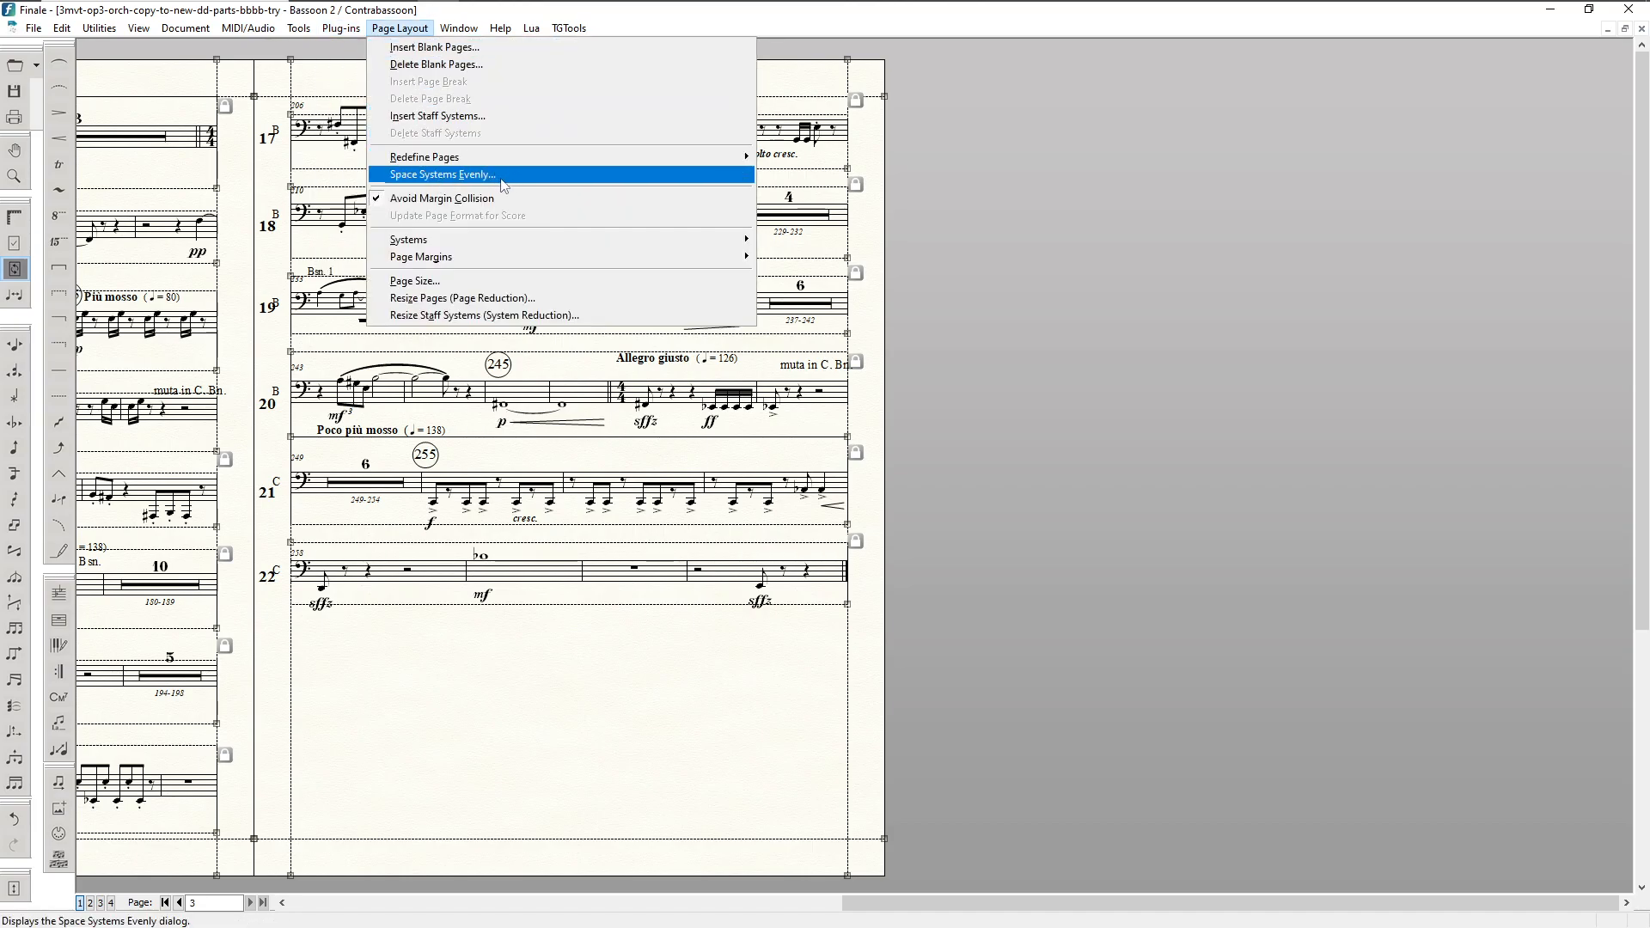
left_click(652, 702)
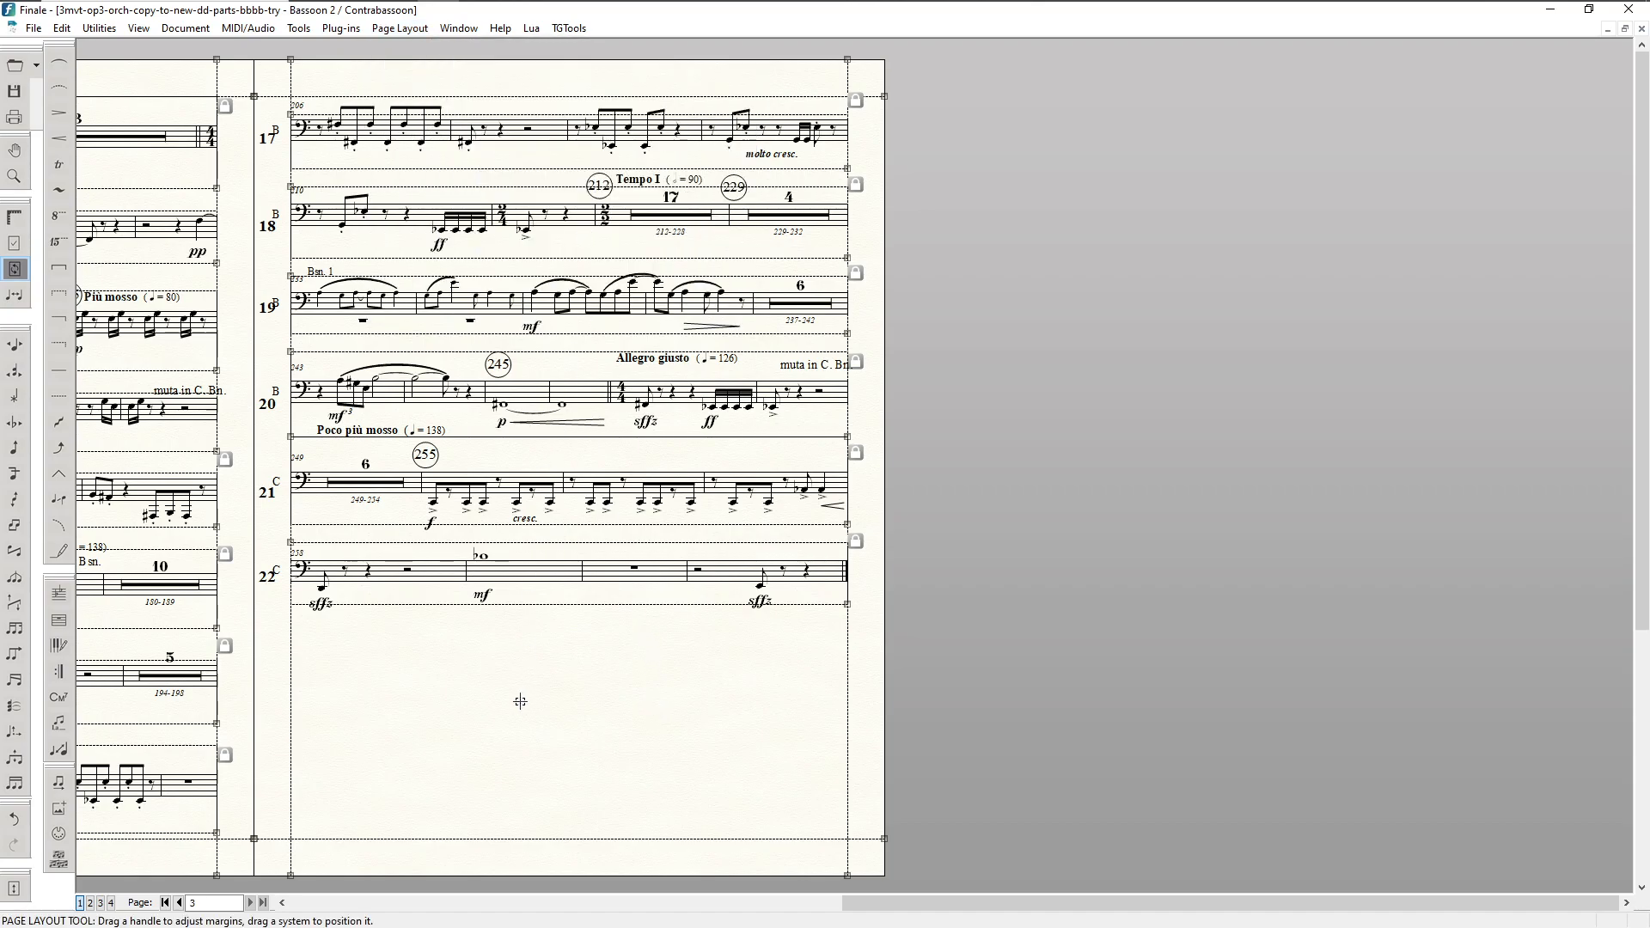
Step: Respace systems 17 to 22 with Vertical Collision Remover, setting the overall space between systems to 0.88889 inches
key("ctrl+shift+F2")
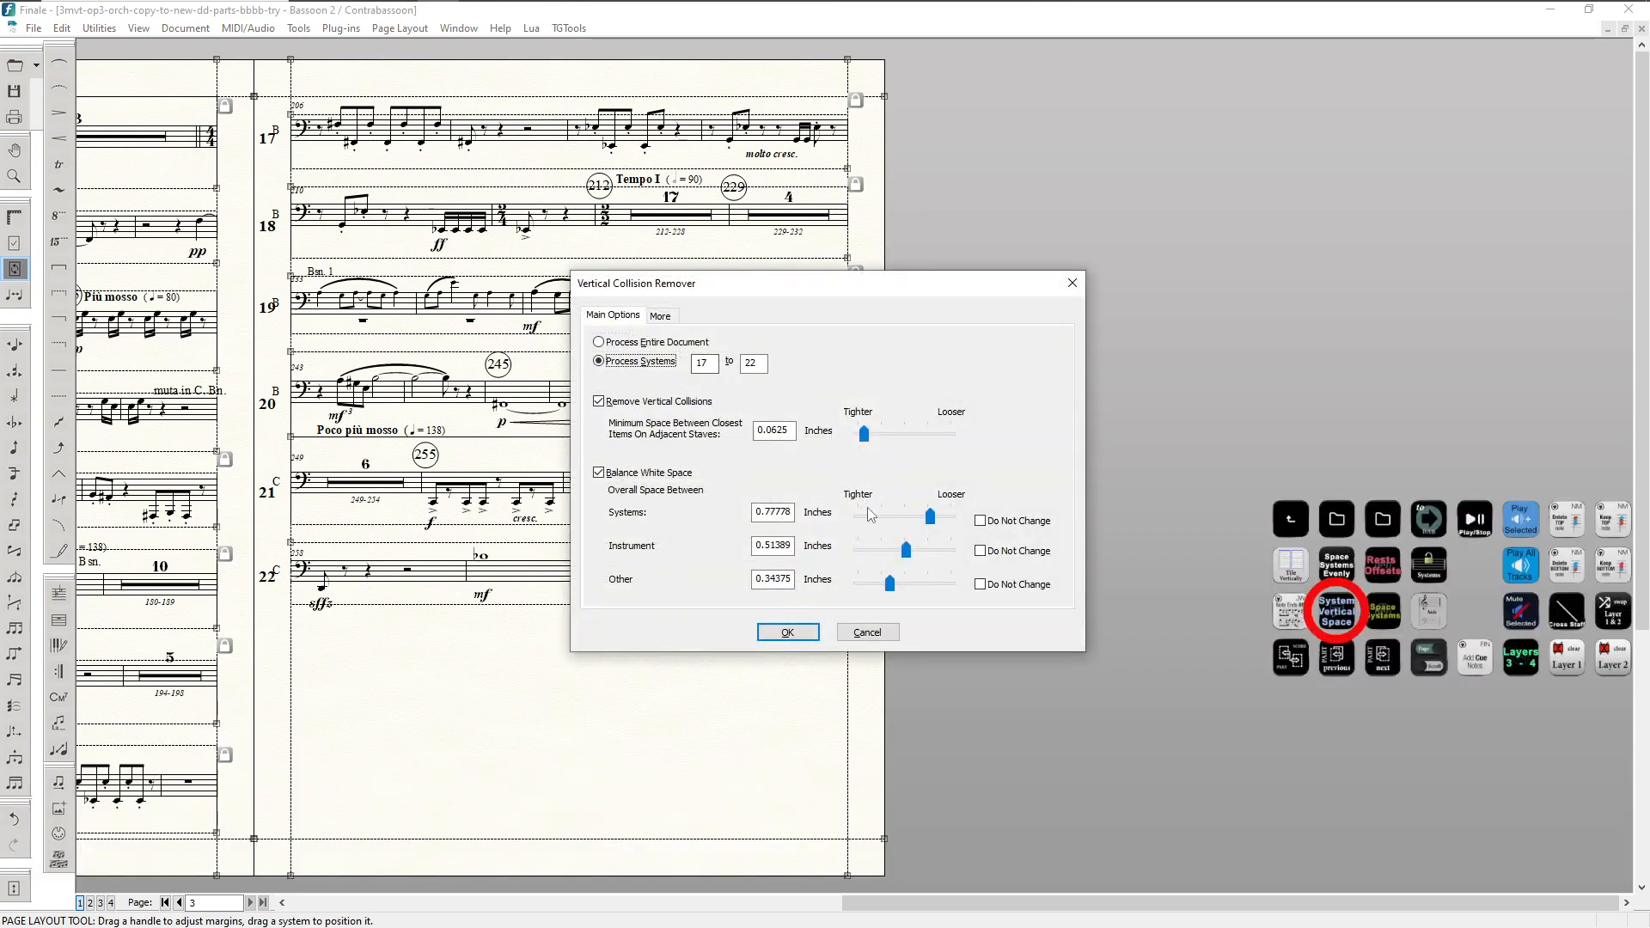
left_click_drag(931, 520, 941, 520)
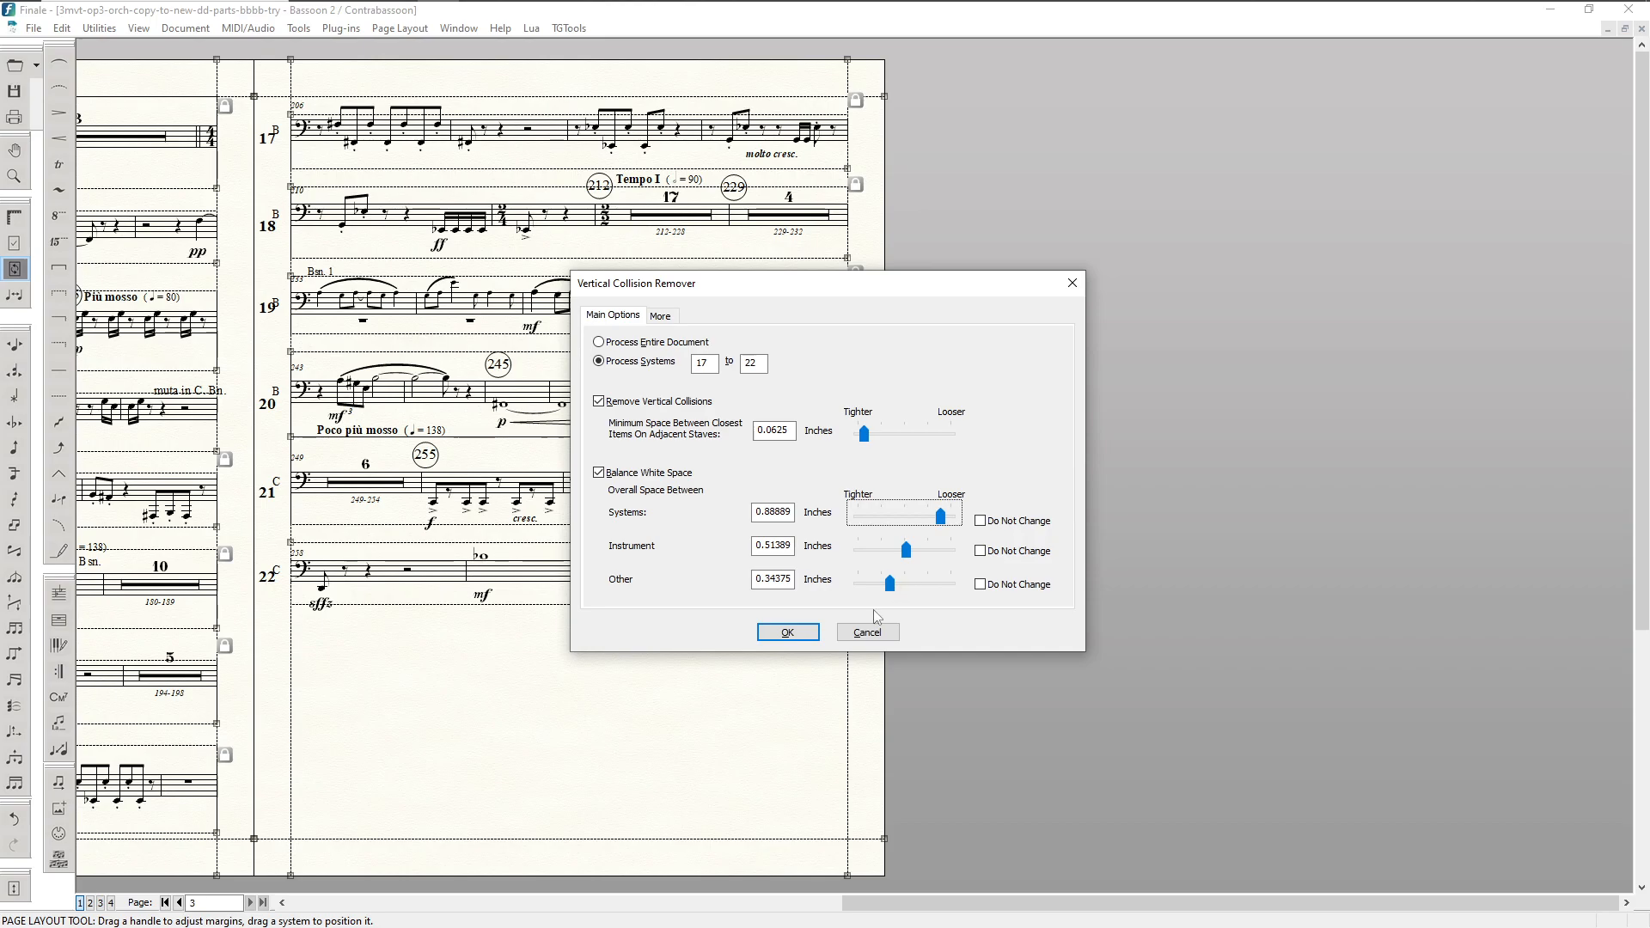
left_click(792, 633)
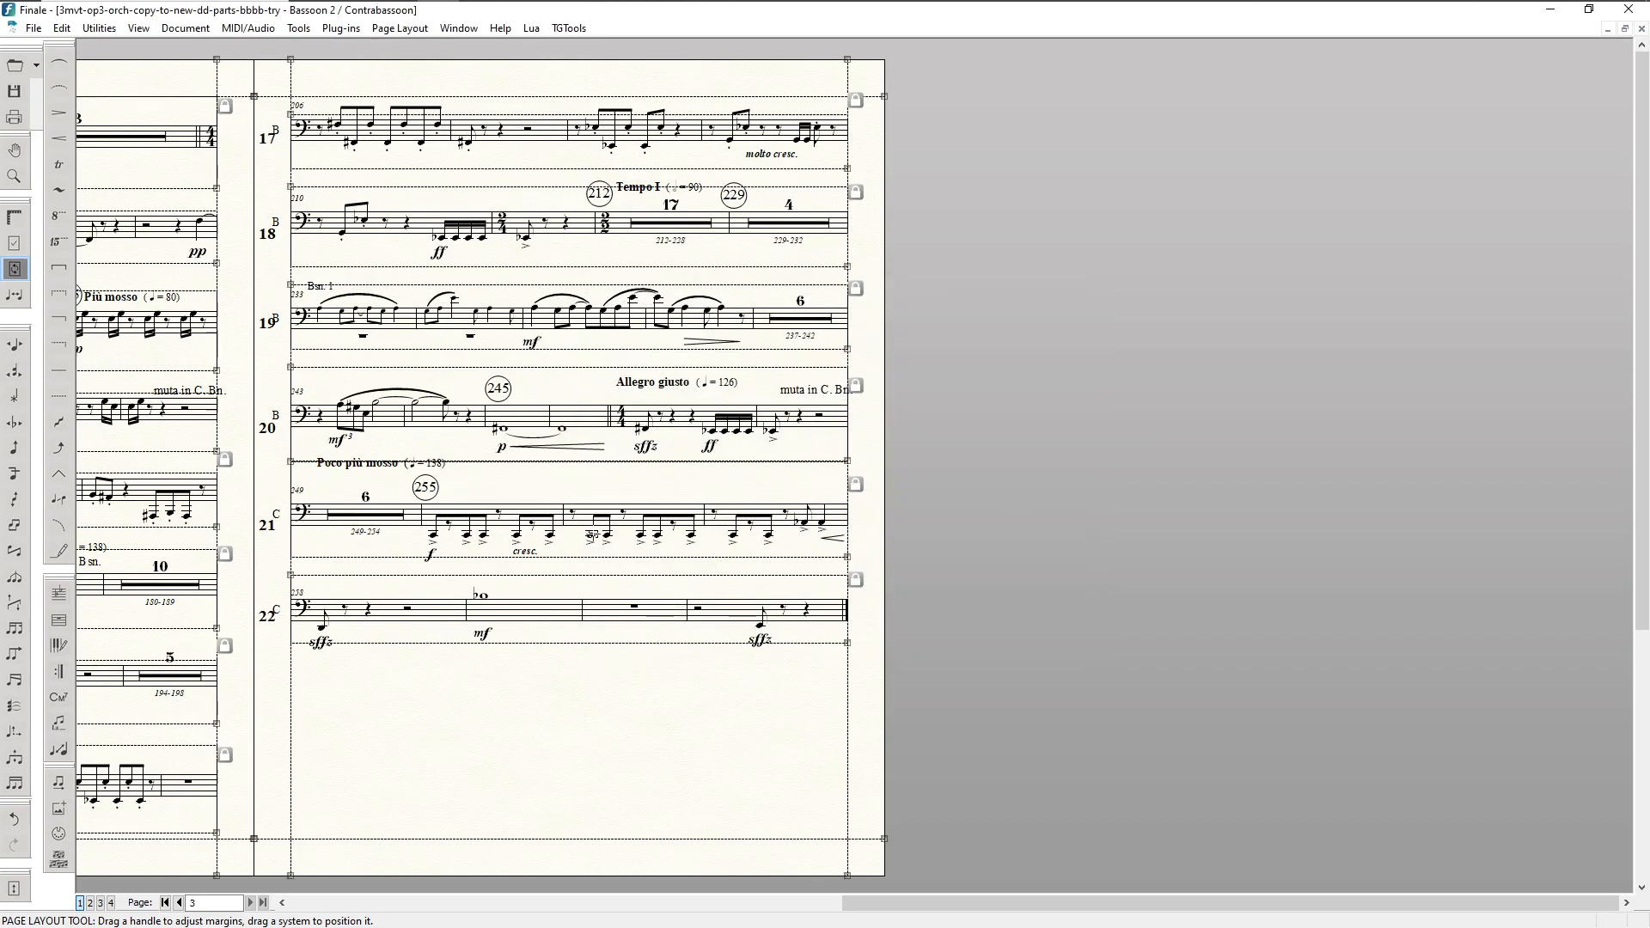
key("F5")
scroll(613, 535, "down", 1)
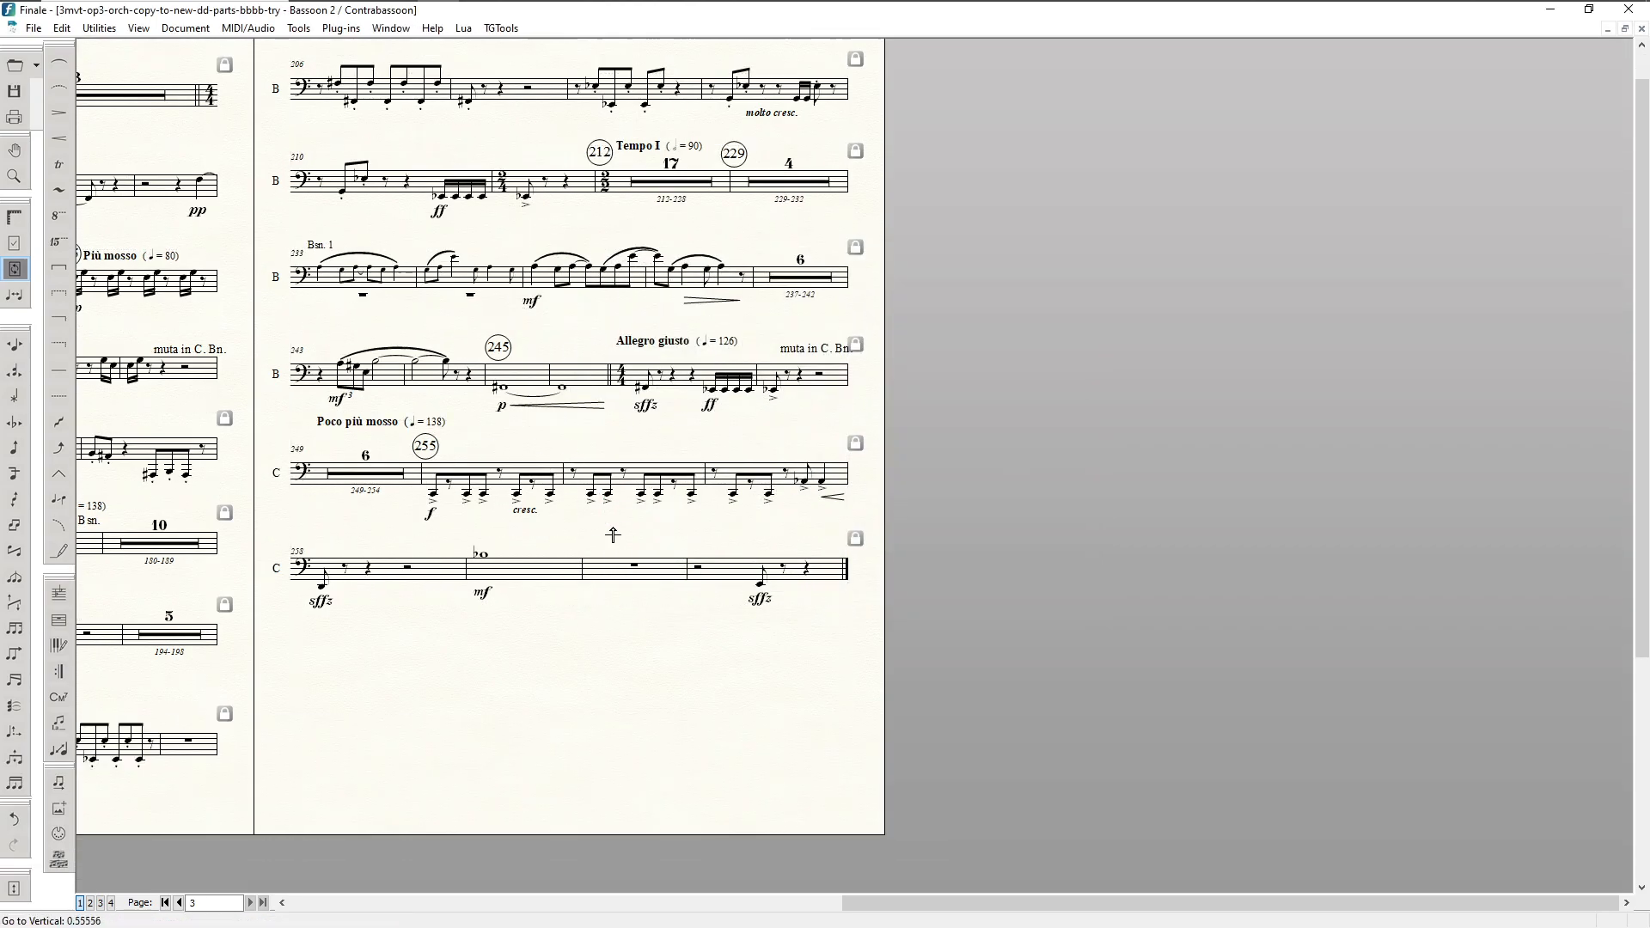
scroll(613, 535, "up", 1)
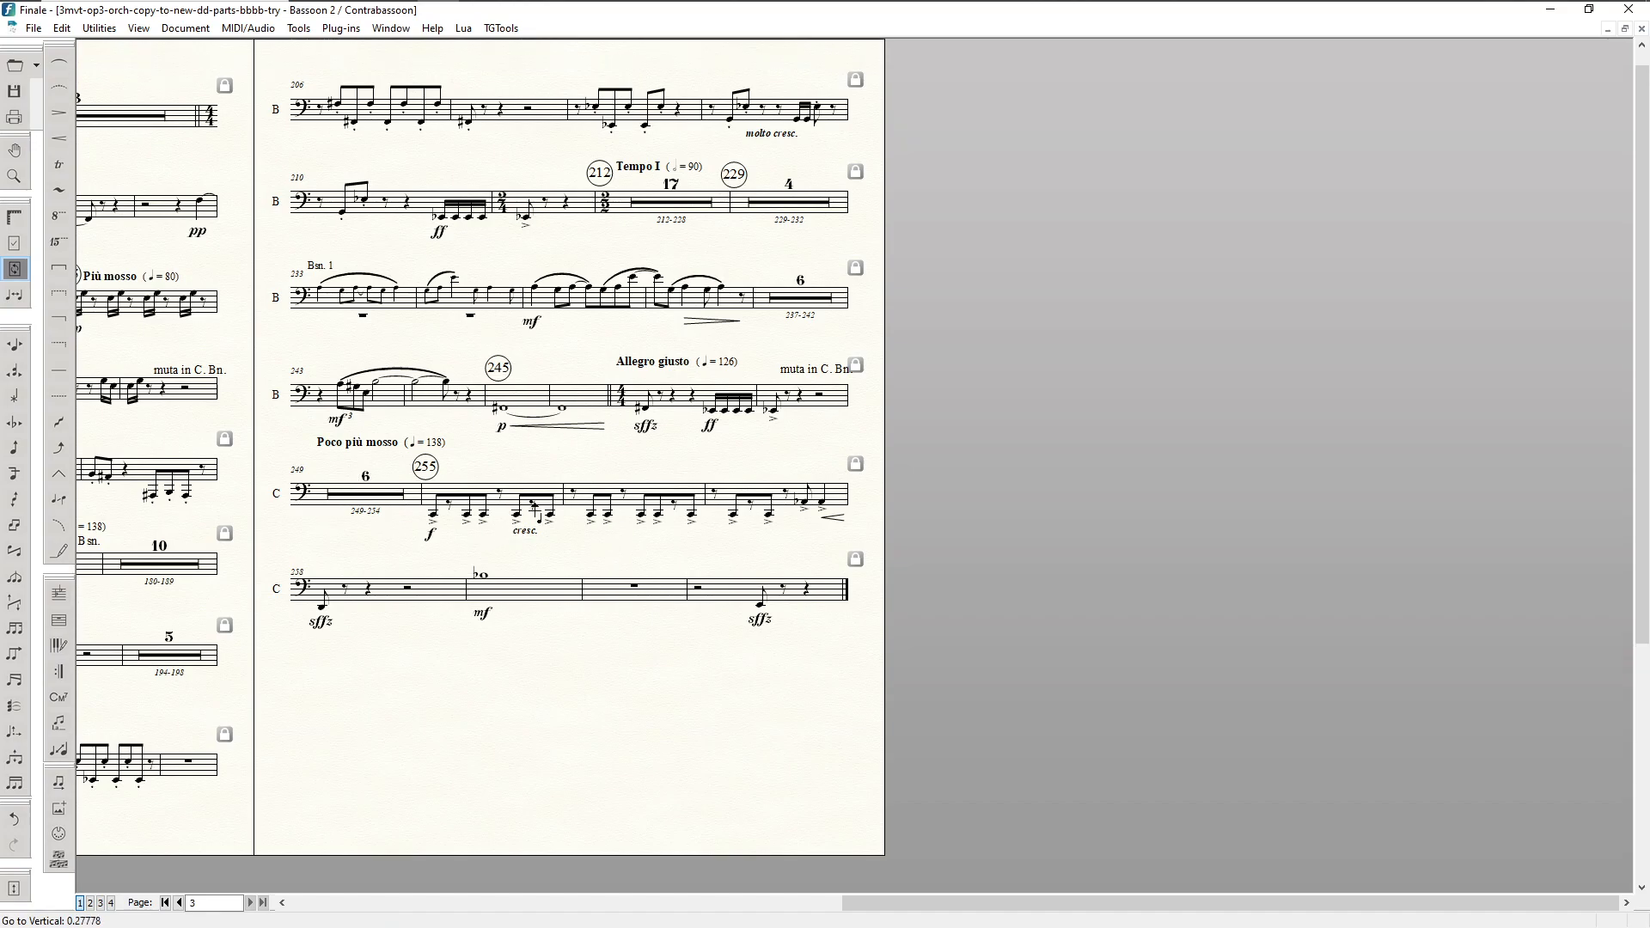
scroll(647, 505, "up", 1)
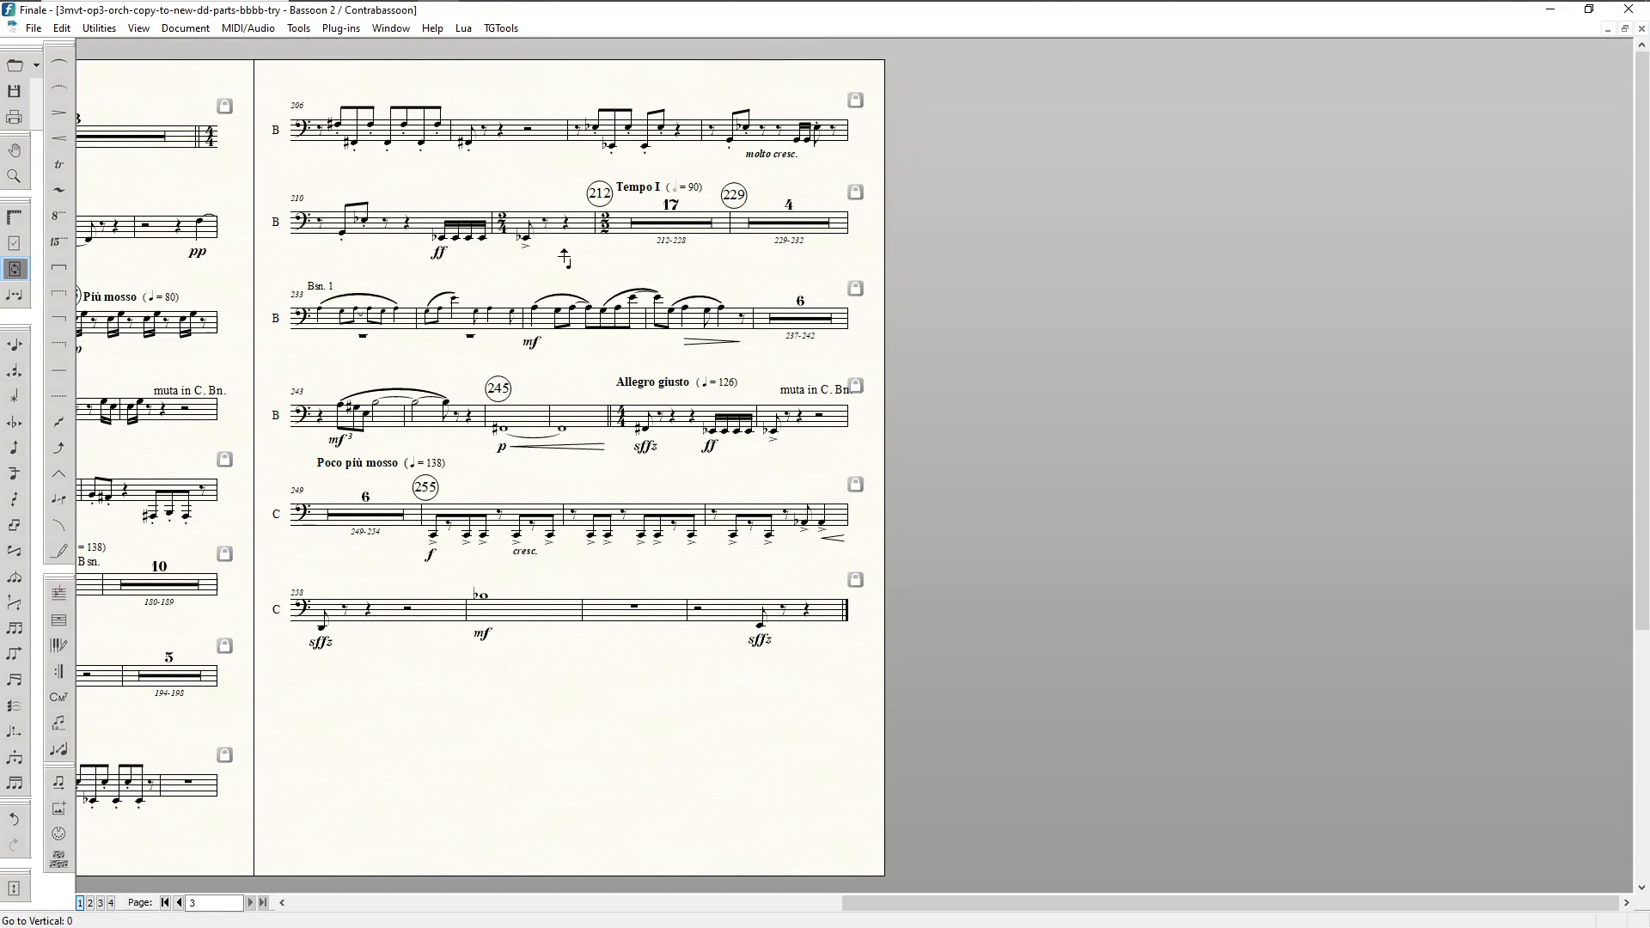
Step: Move system 21, starting at measure 249, down slightly on the page
key("F9")
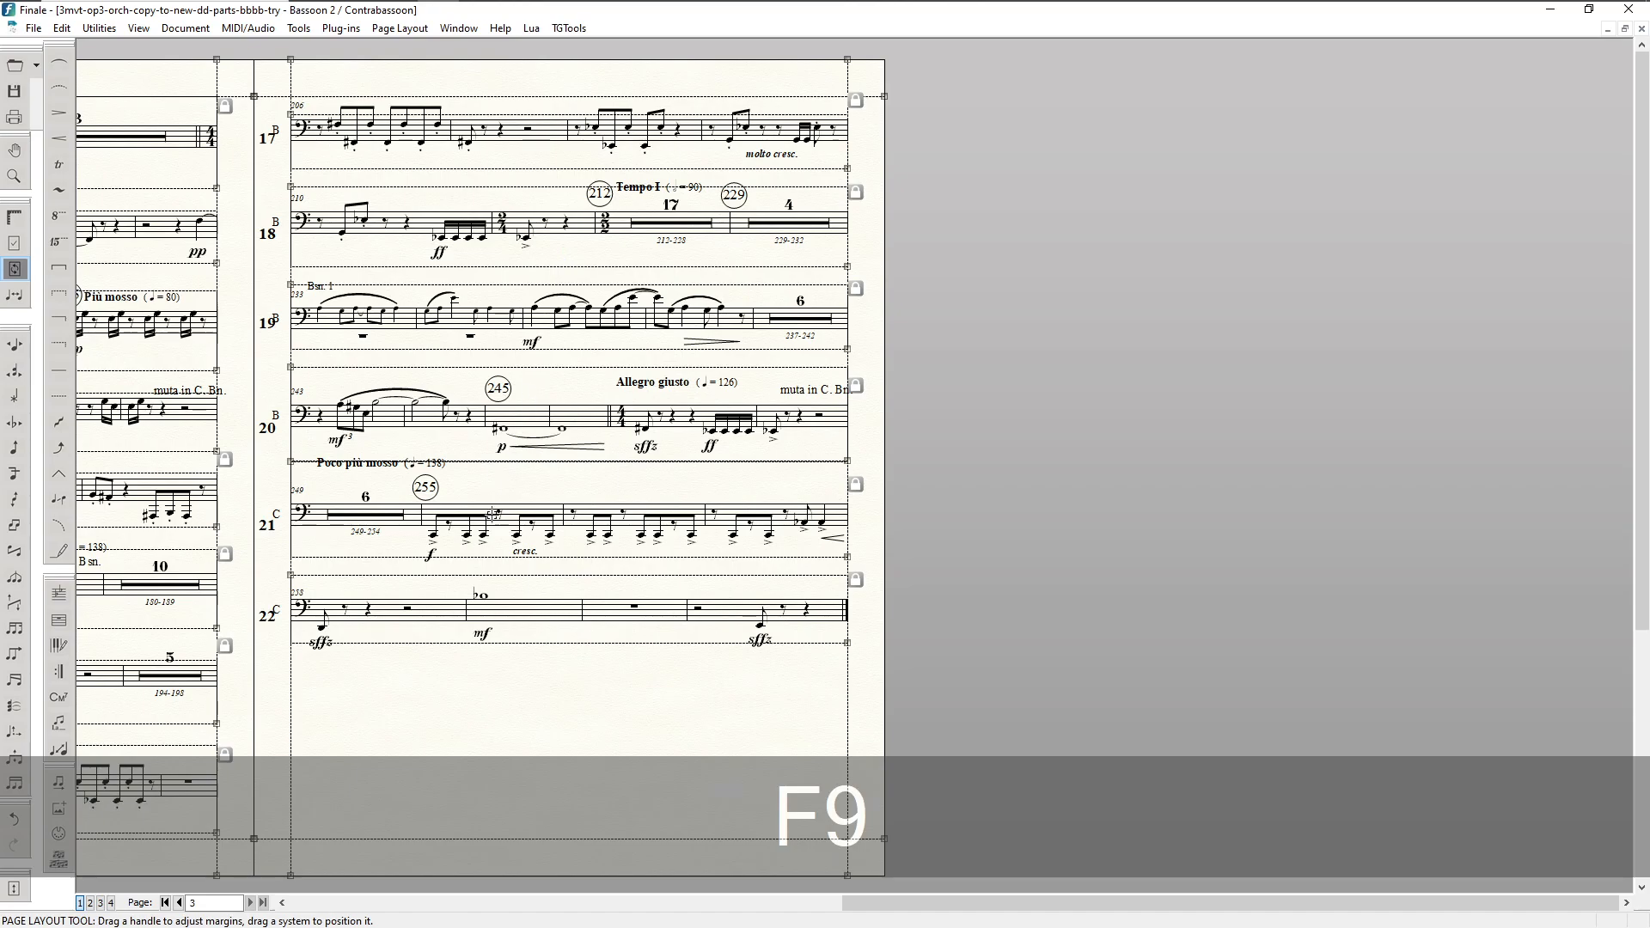
left_click_drag(494, 514, 494, 519)
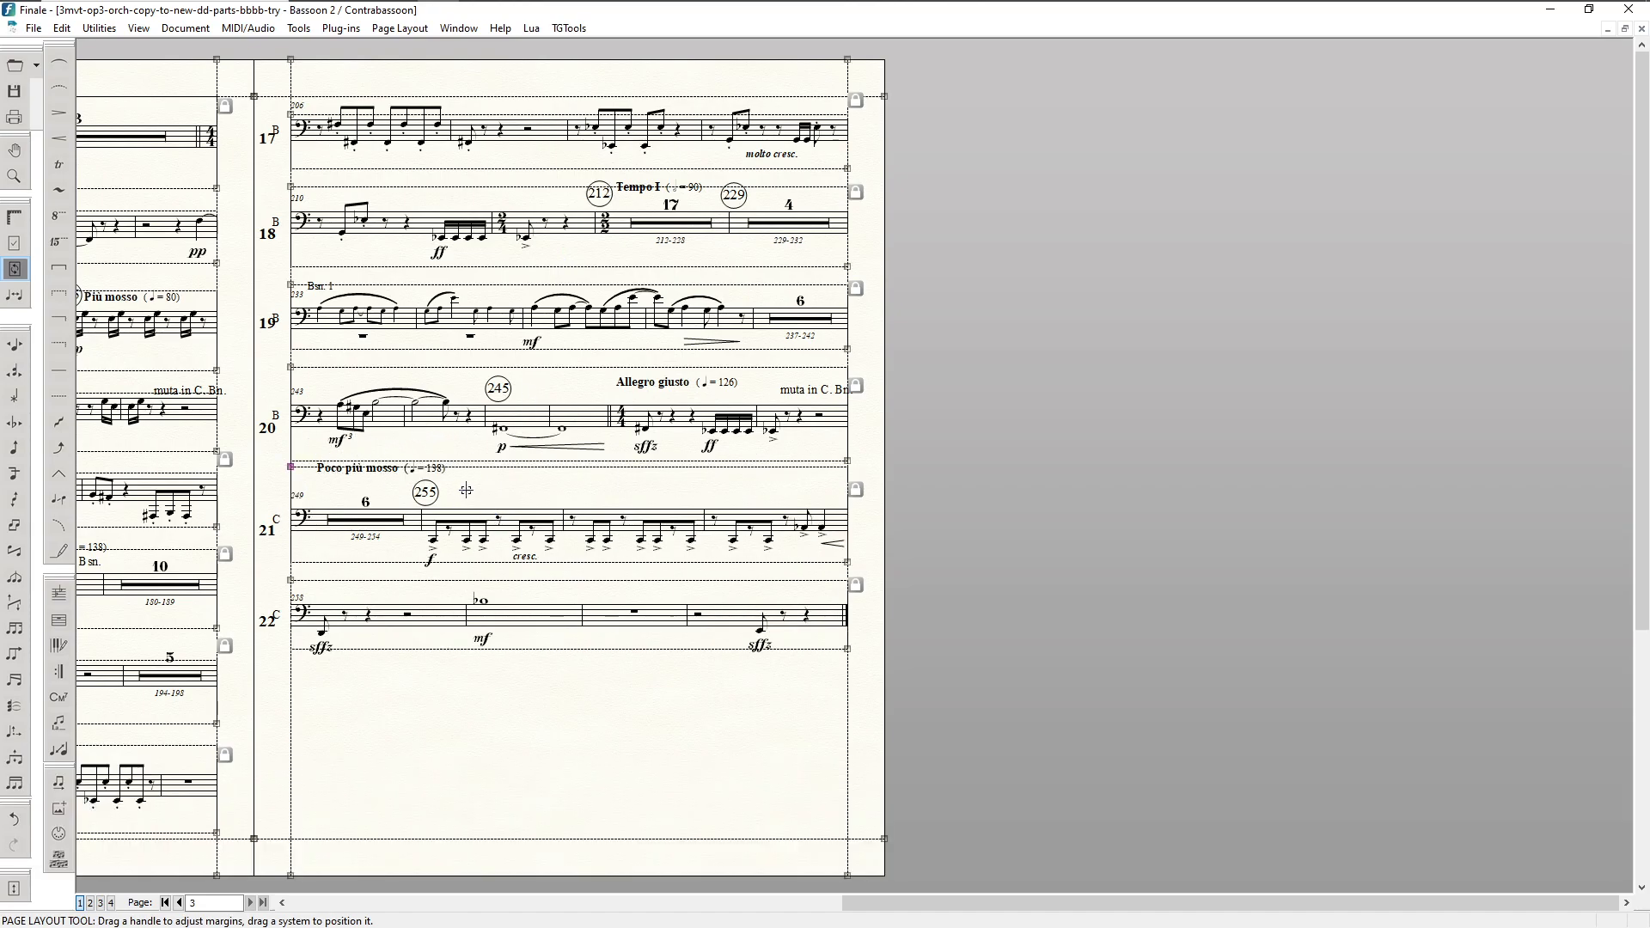
key("F5")
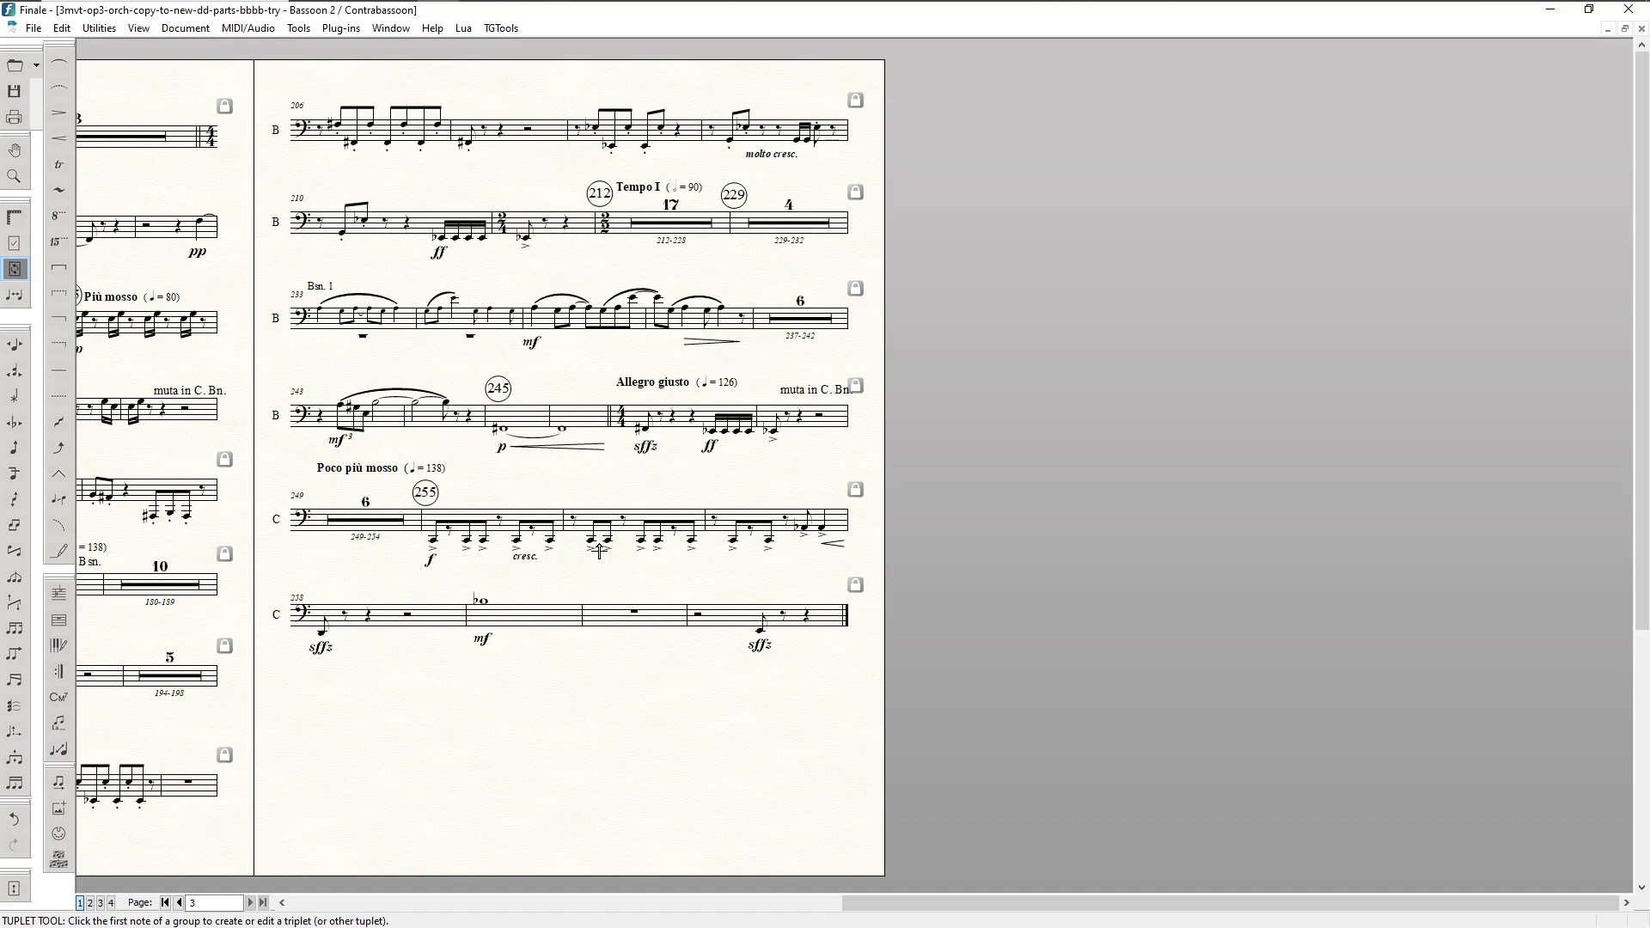
Step: Check the Bassoon 2 / Contrabassoon layout from page 1 and advance through parts B and C to Trumpet in Bb 1
key("Home")
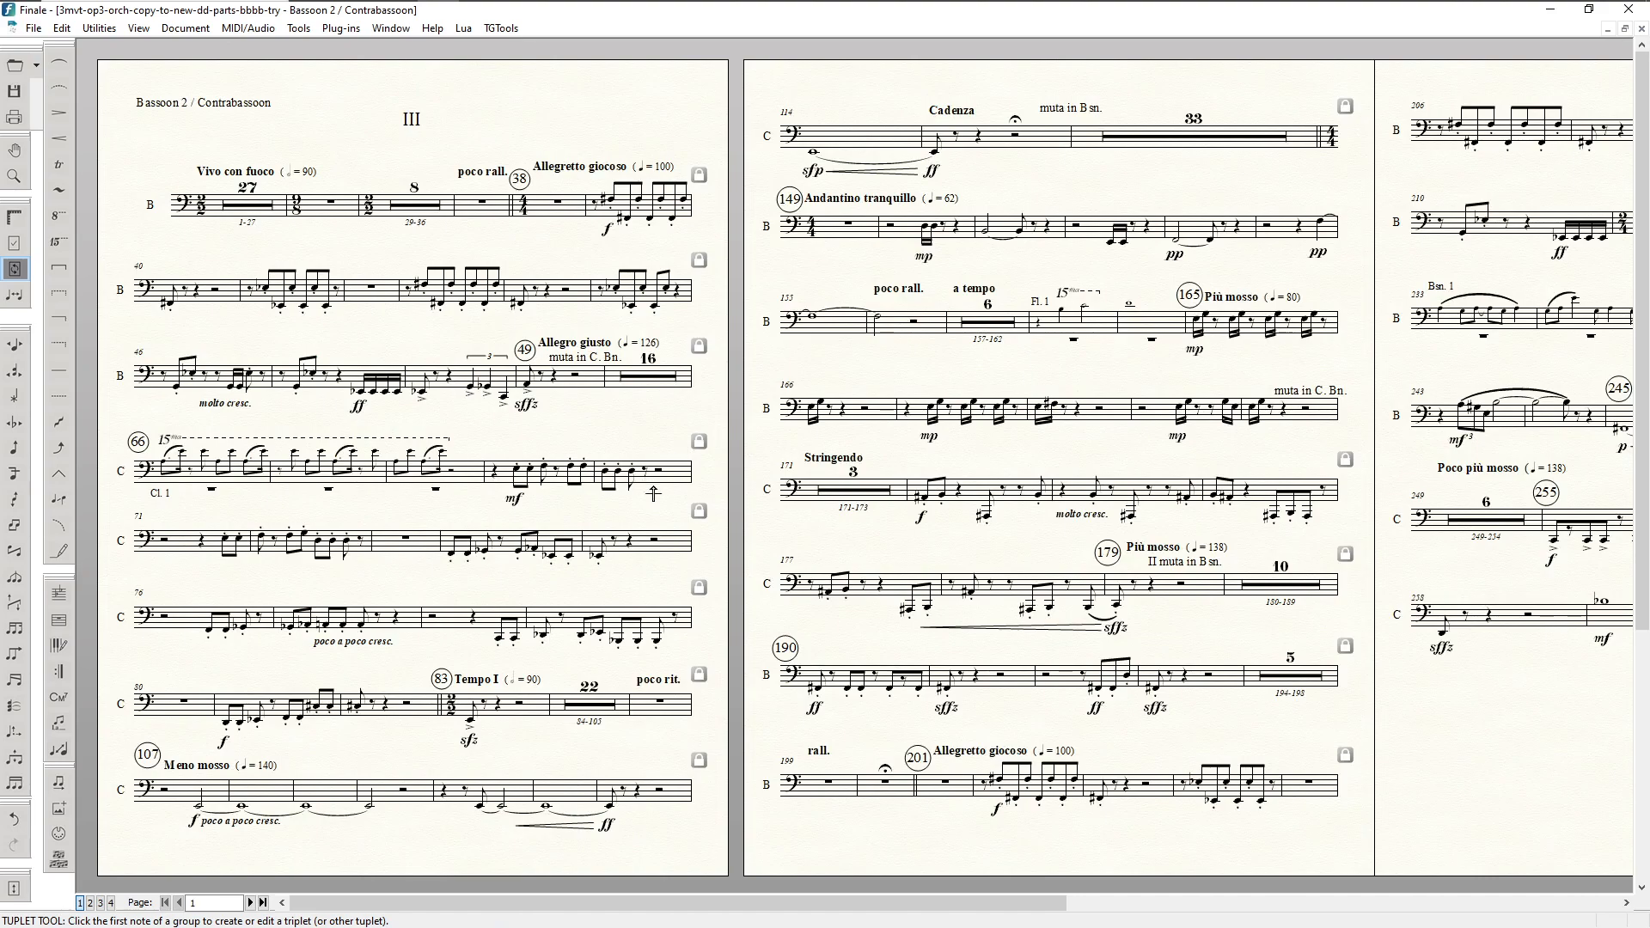
scroll(694, 476, "down", 2)
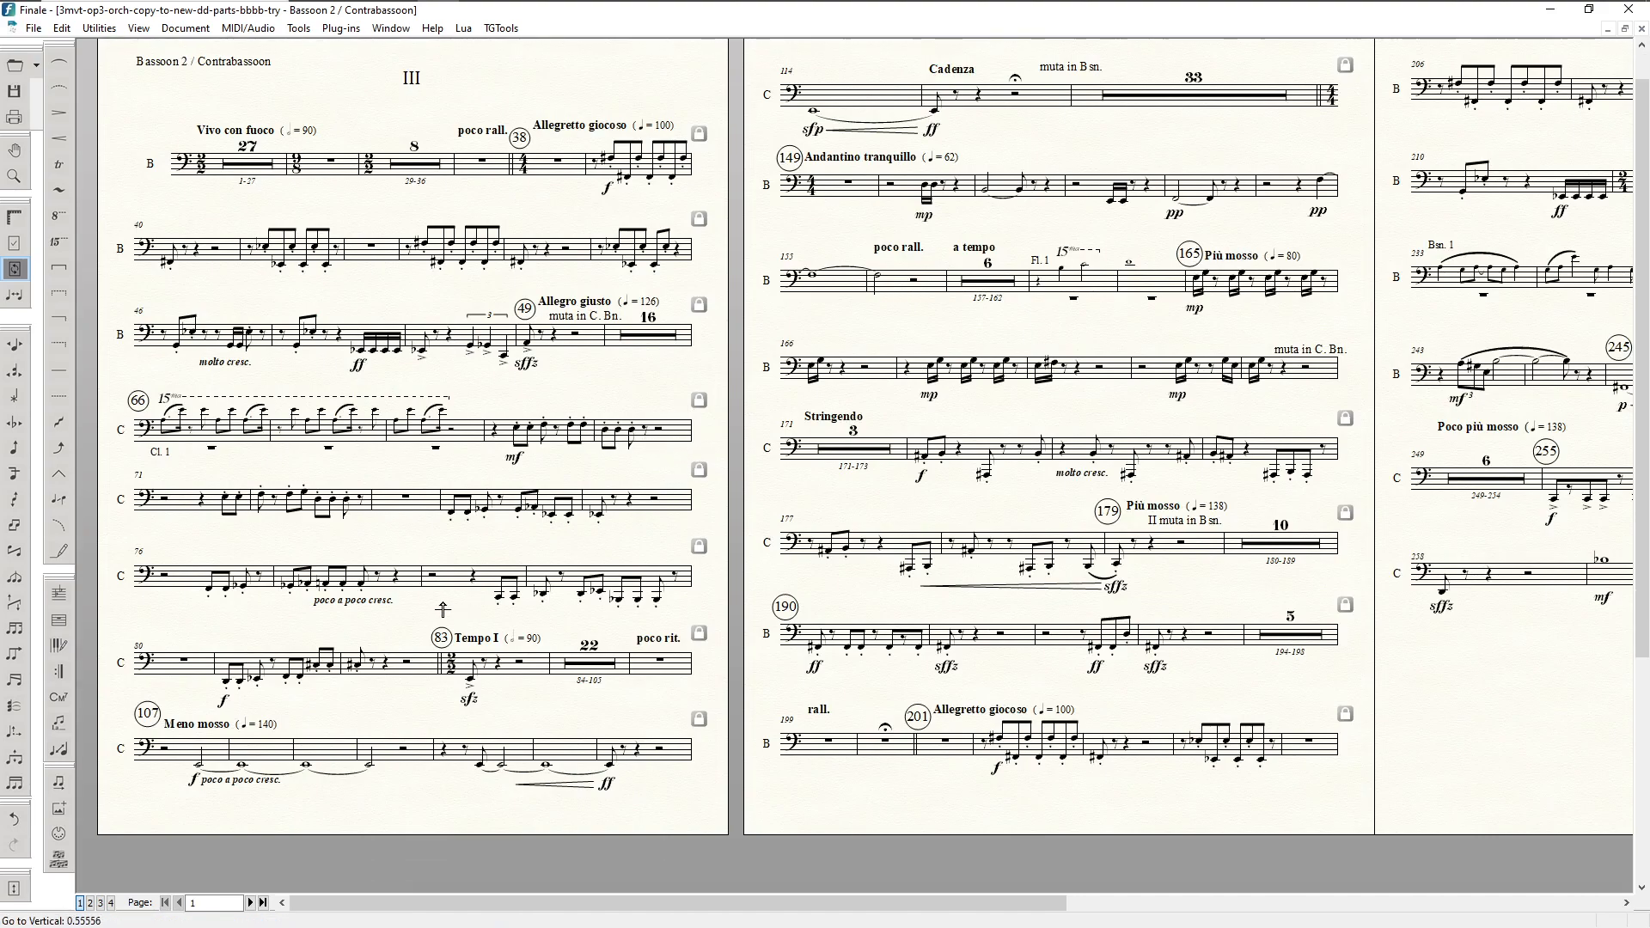
scroll(454, 612, "up", 2)
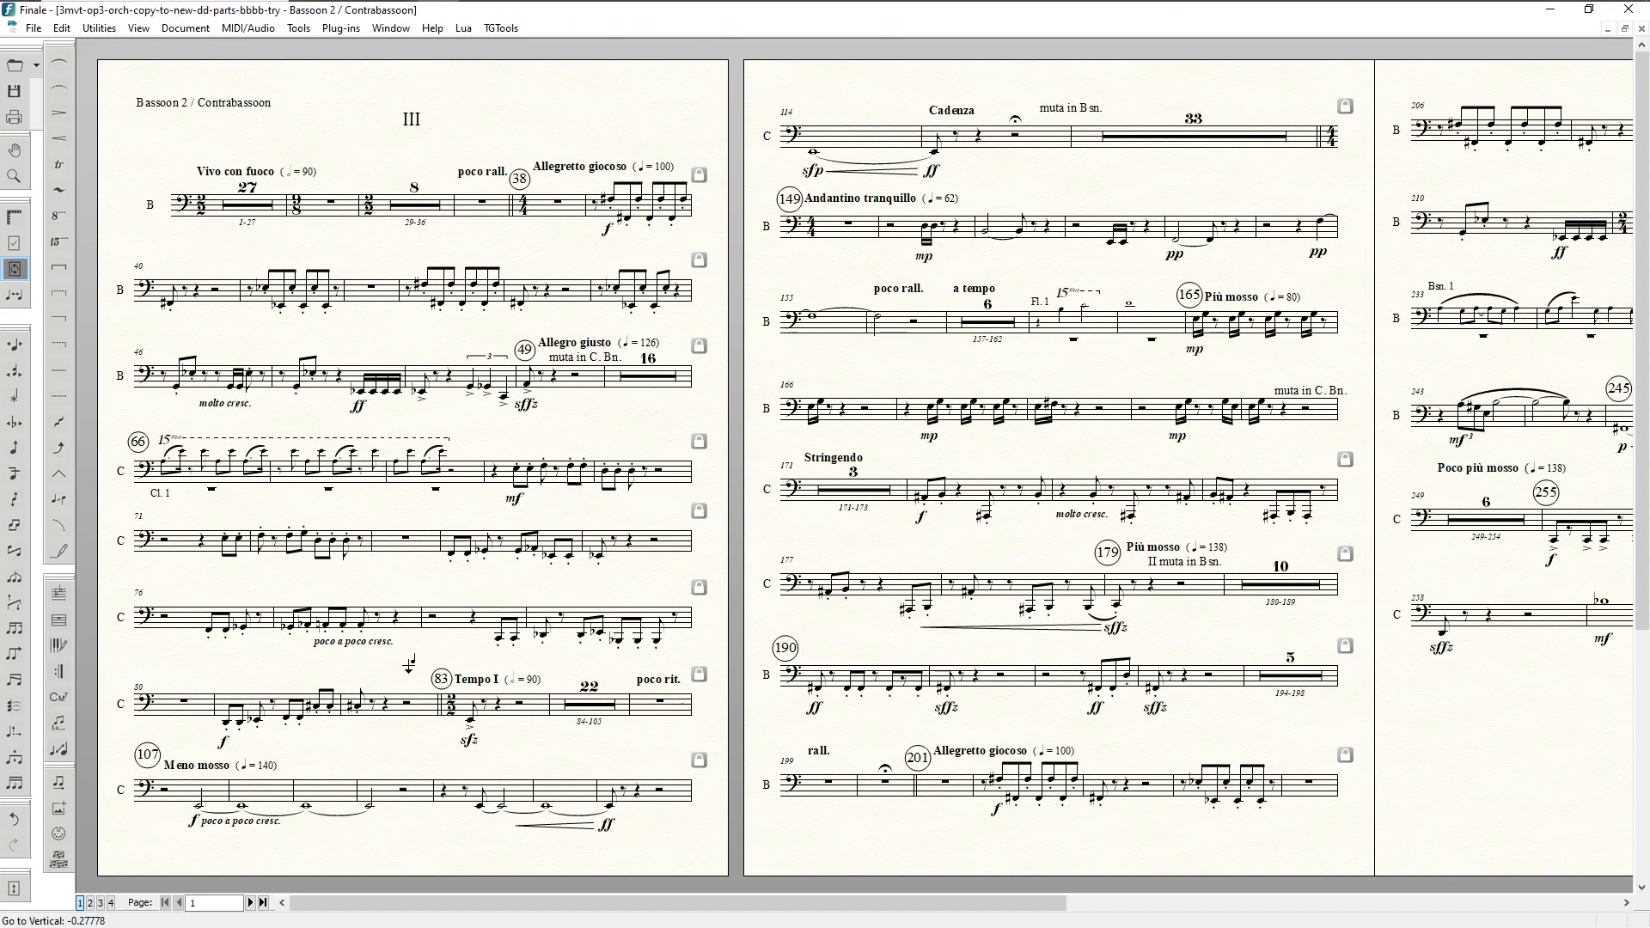
key("ctrl+alt+period")
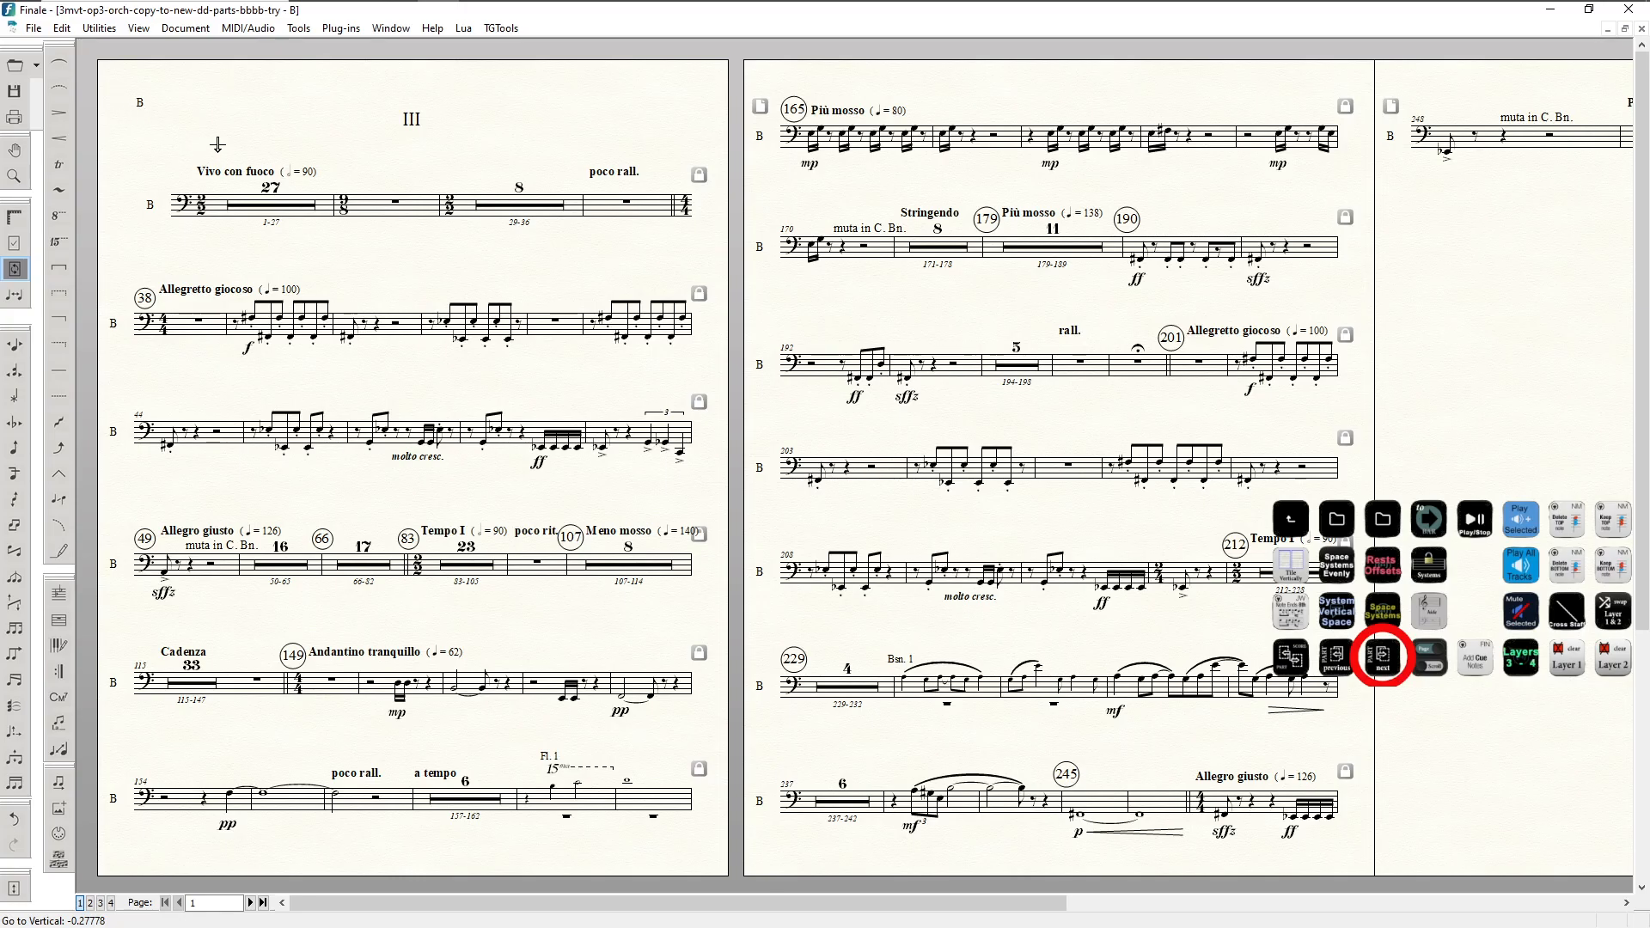
key("ctrl+alt+period")
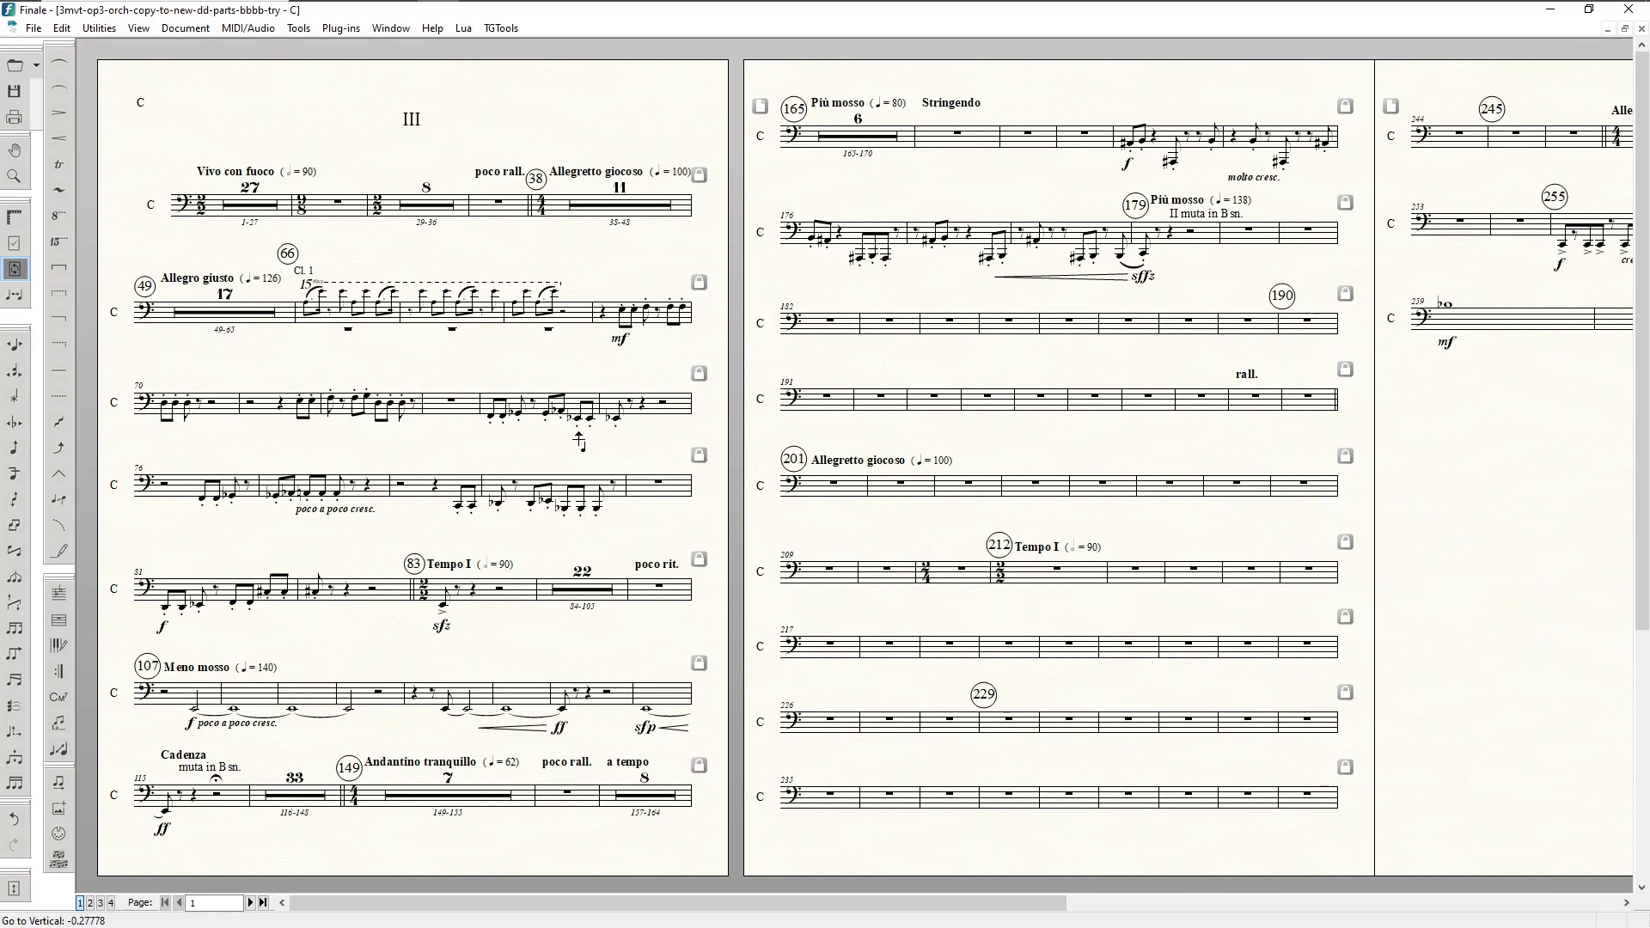
key("ctrl+alt+period")
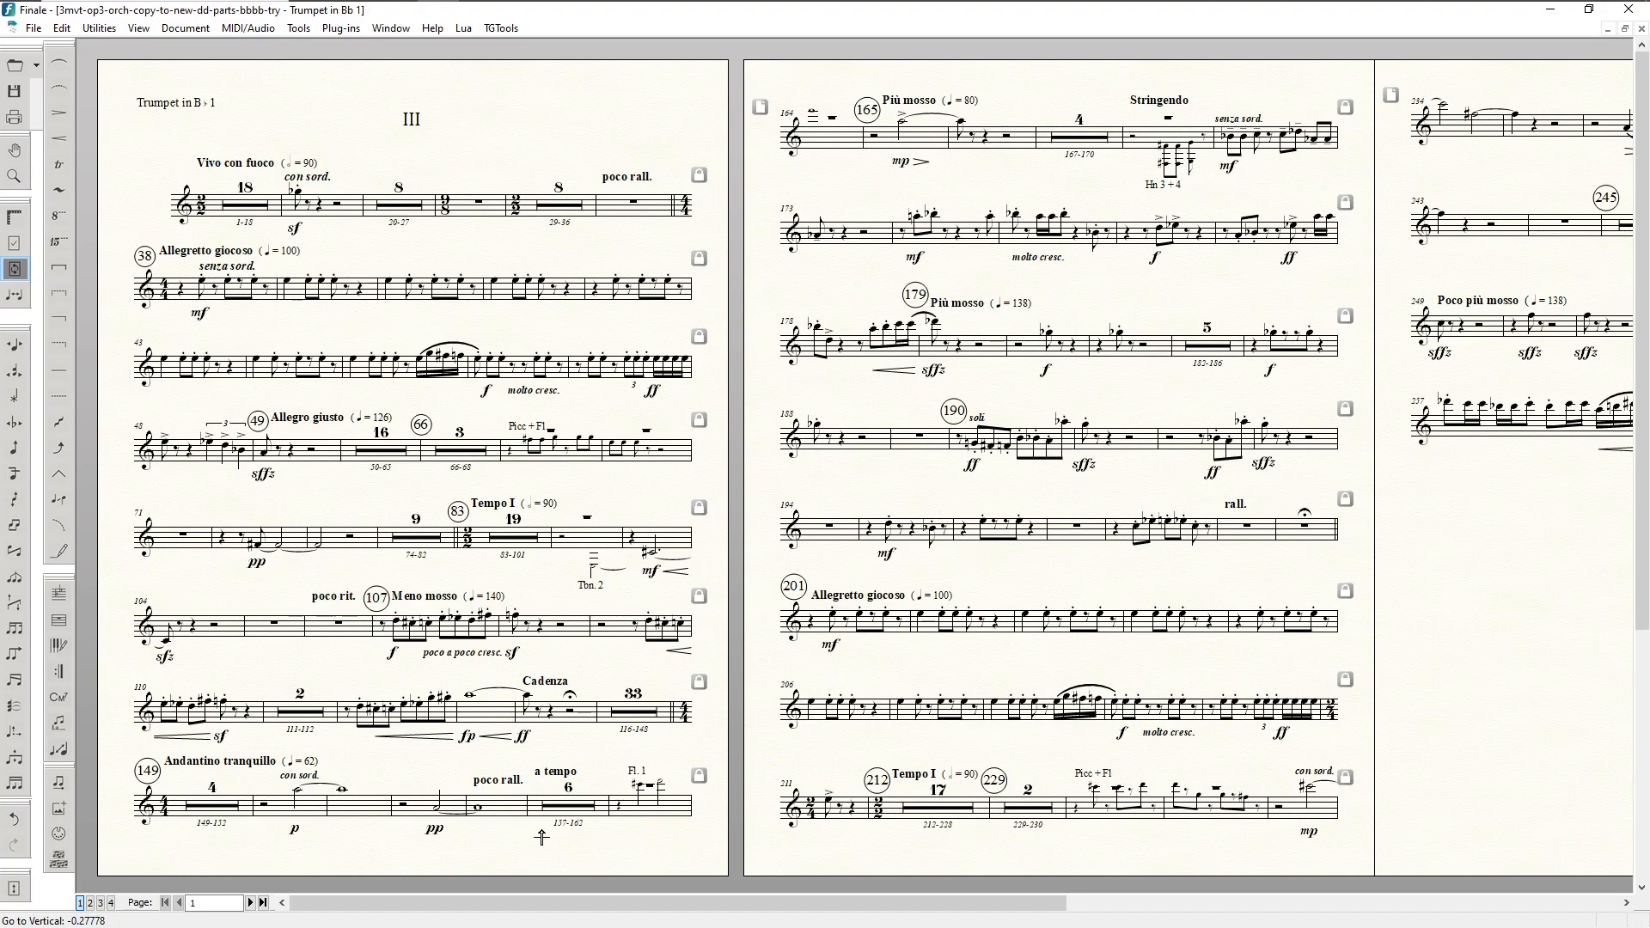
left_click_drag(462, 902, 370, 913)
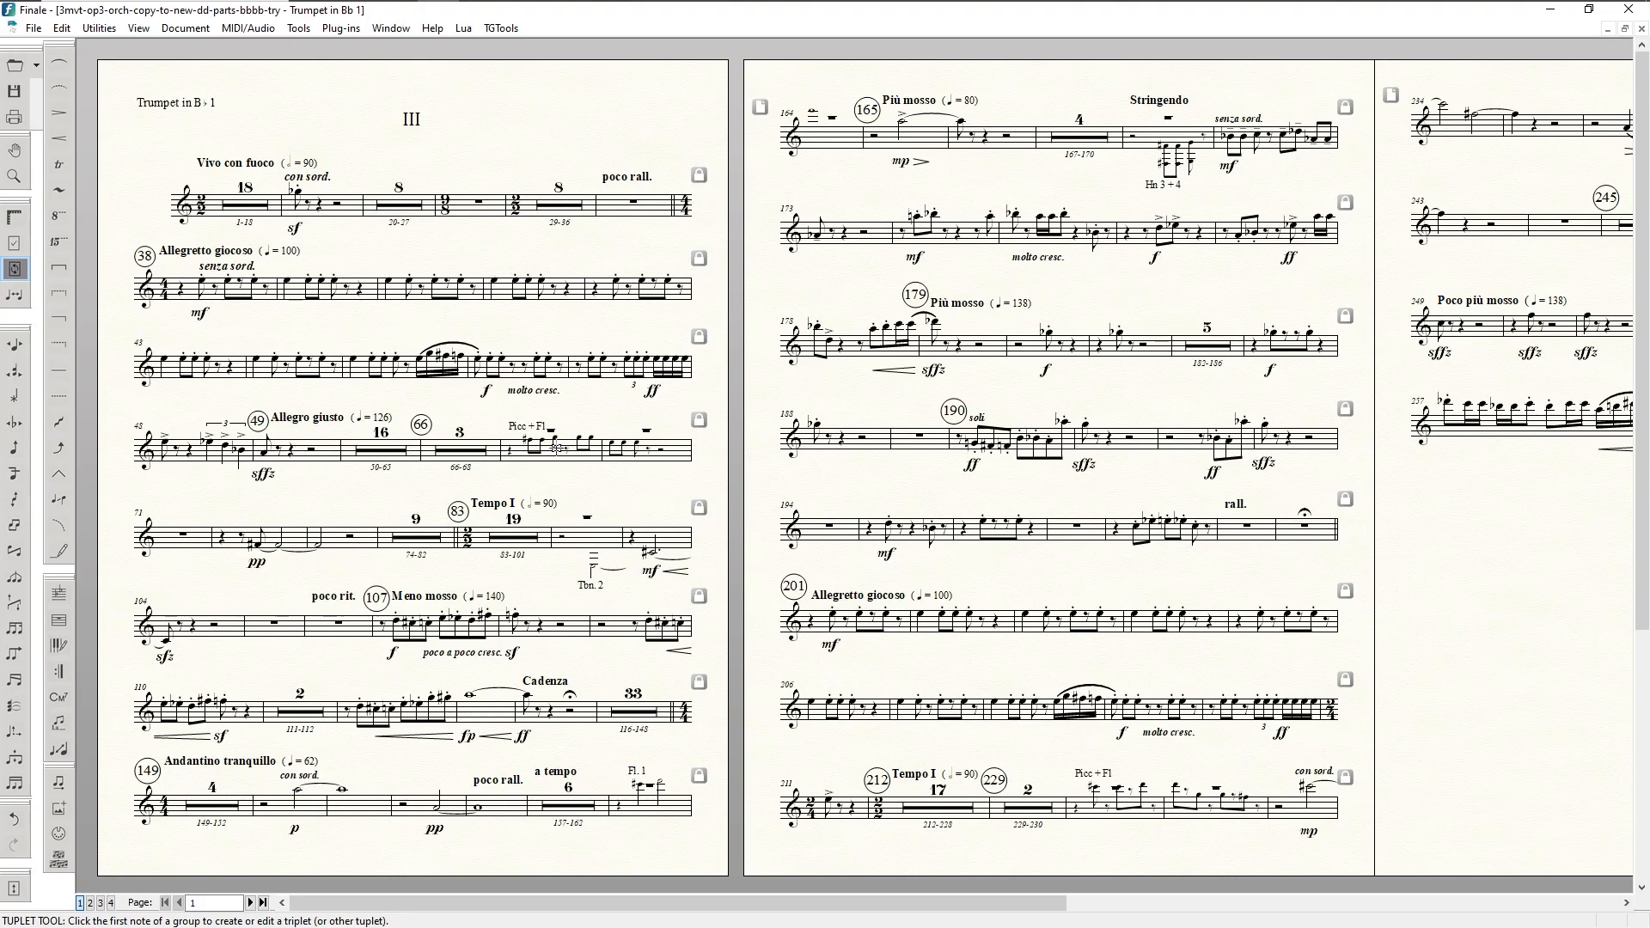
Step: Offset the layer 1 rests vertically by -8 in the Picc + Fl cue measures before measure 71
key("F2")
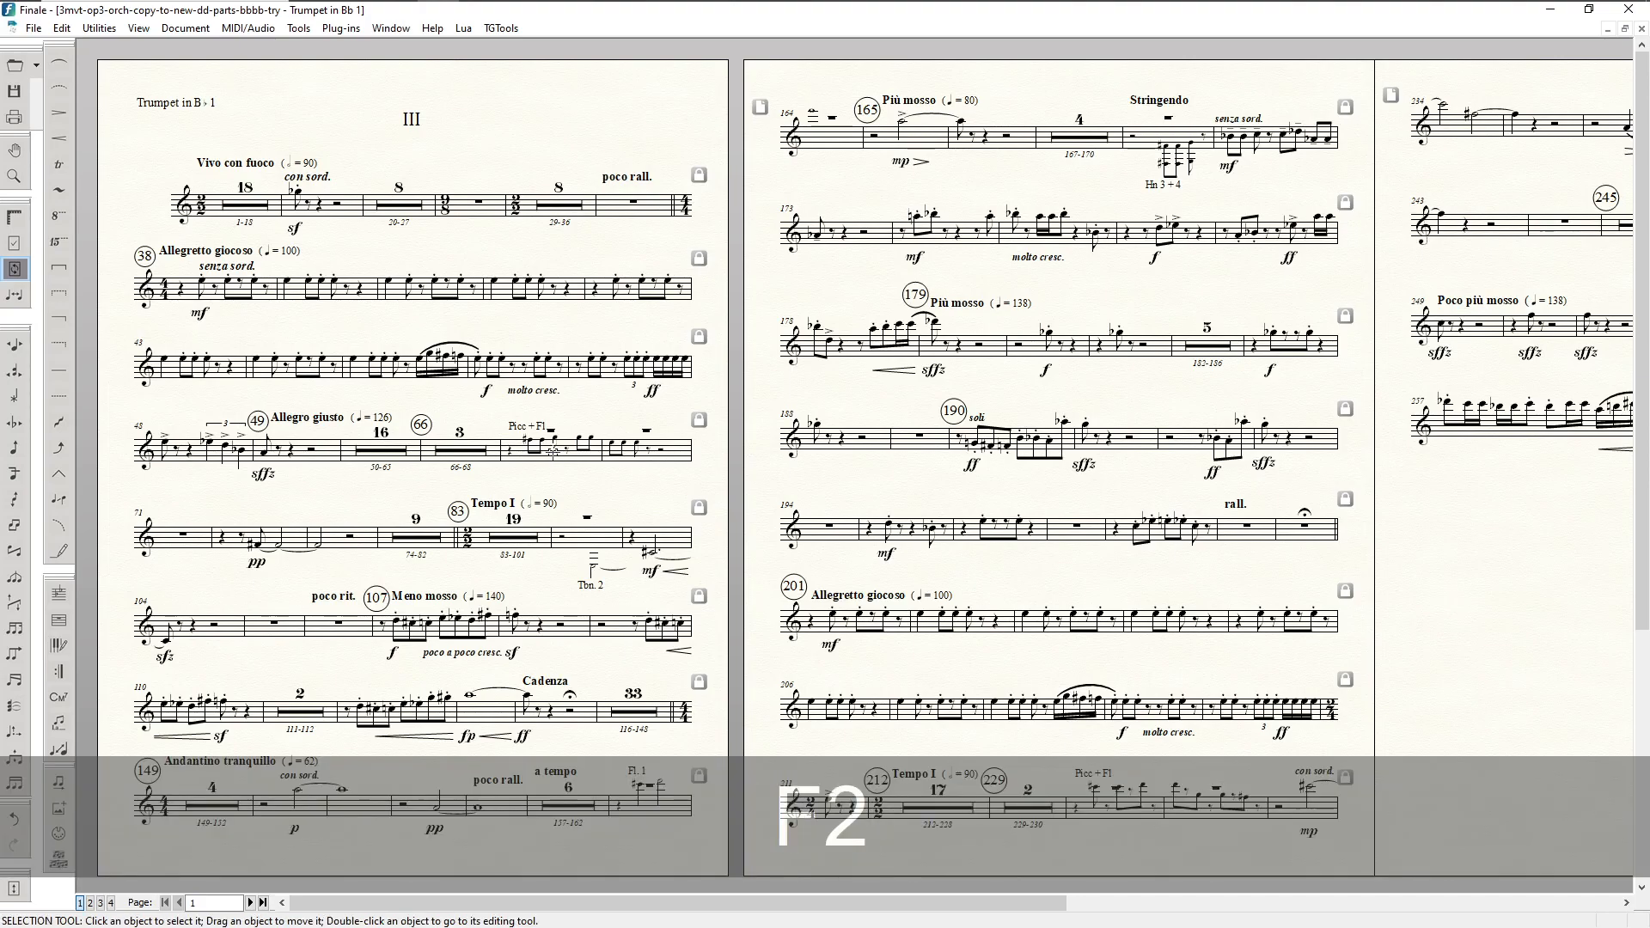
left_click(553, 454)
left_click(640, 453, "shift")
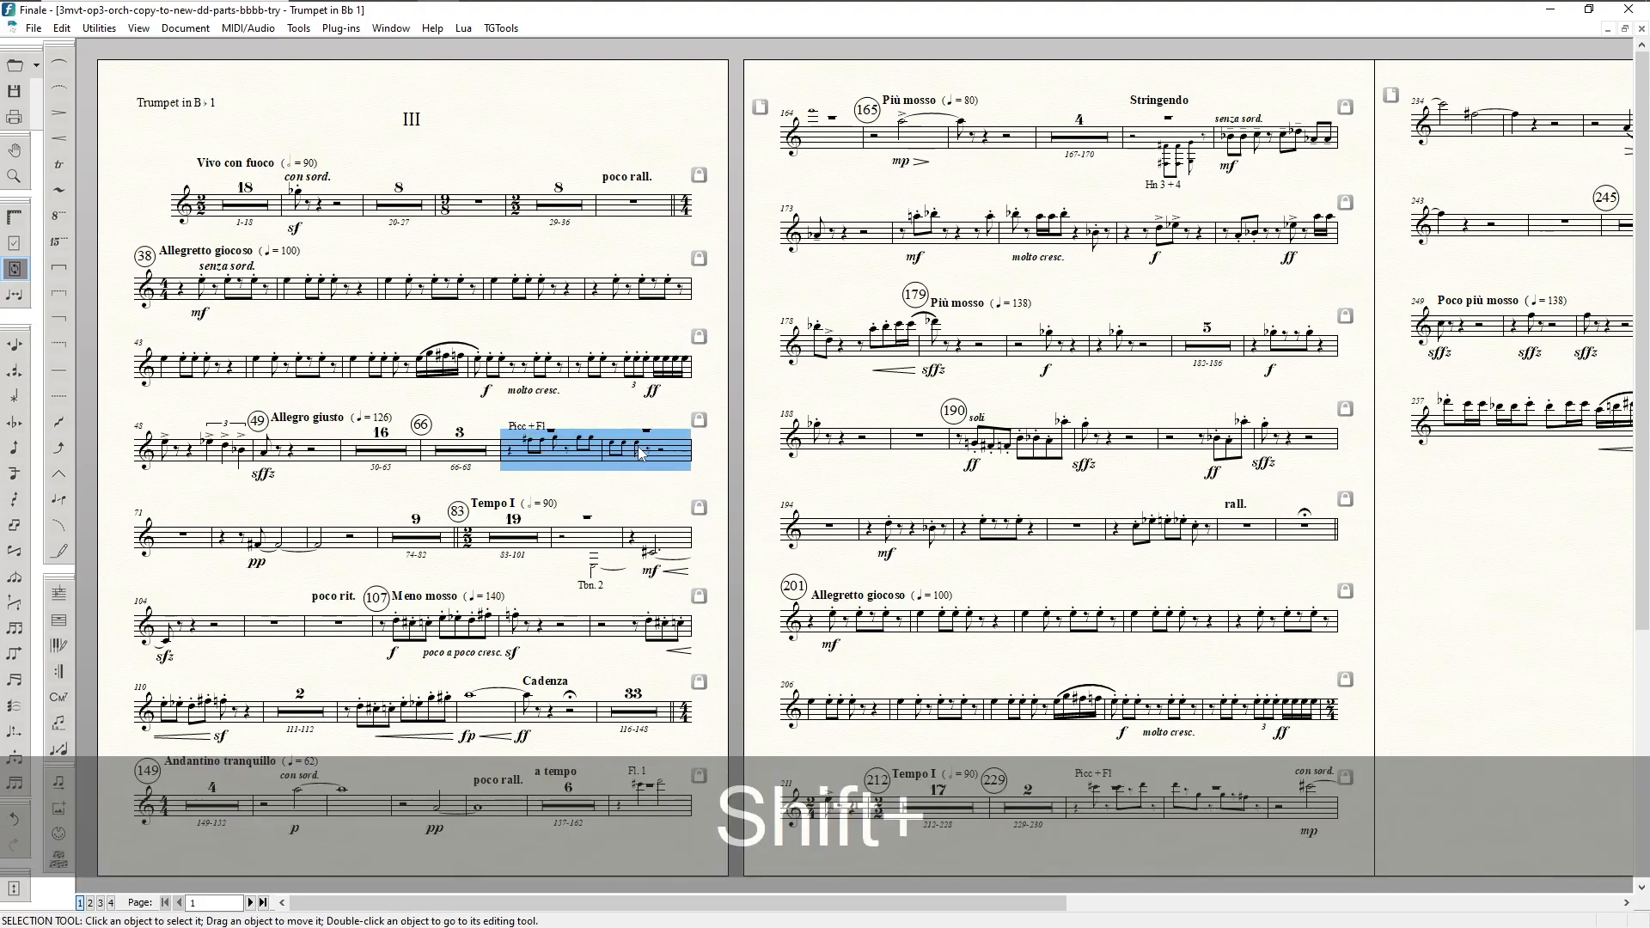
key("ctrl+shift+F2")
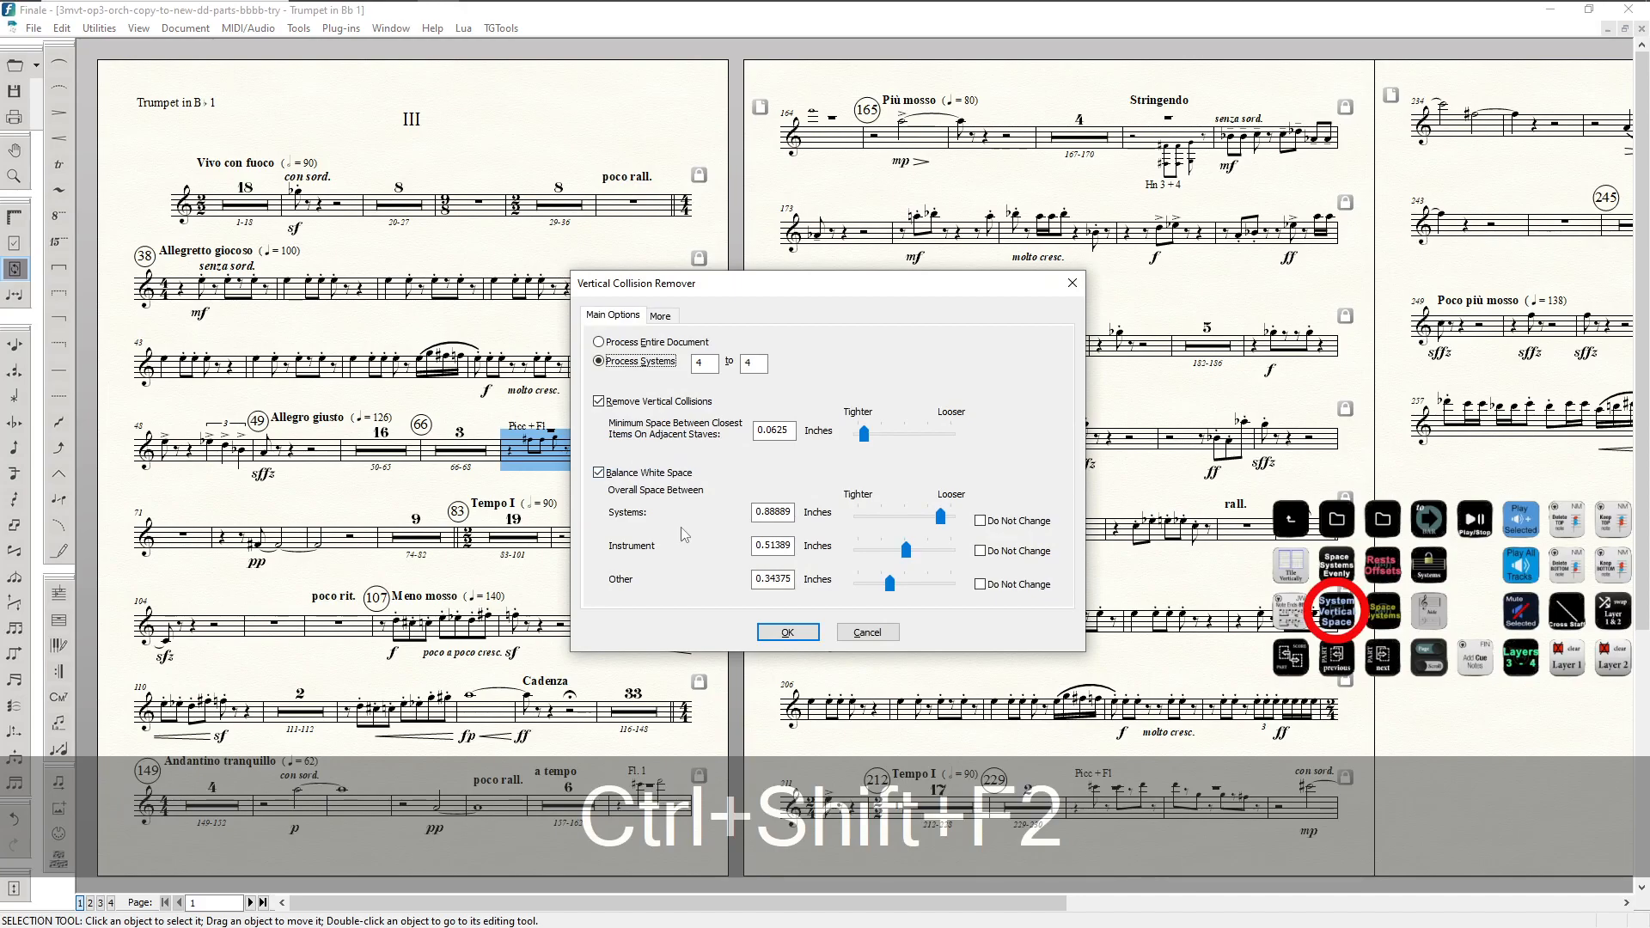
left_click(1071, 283)
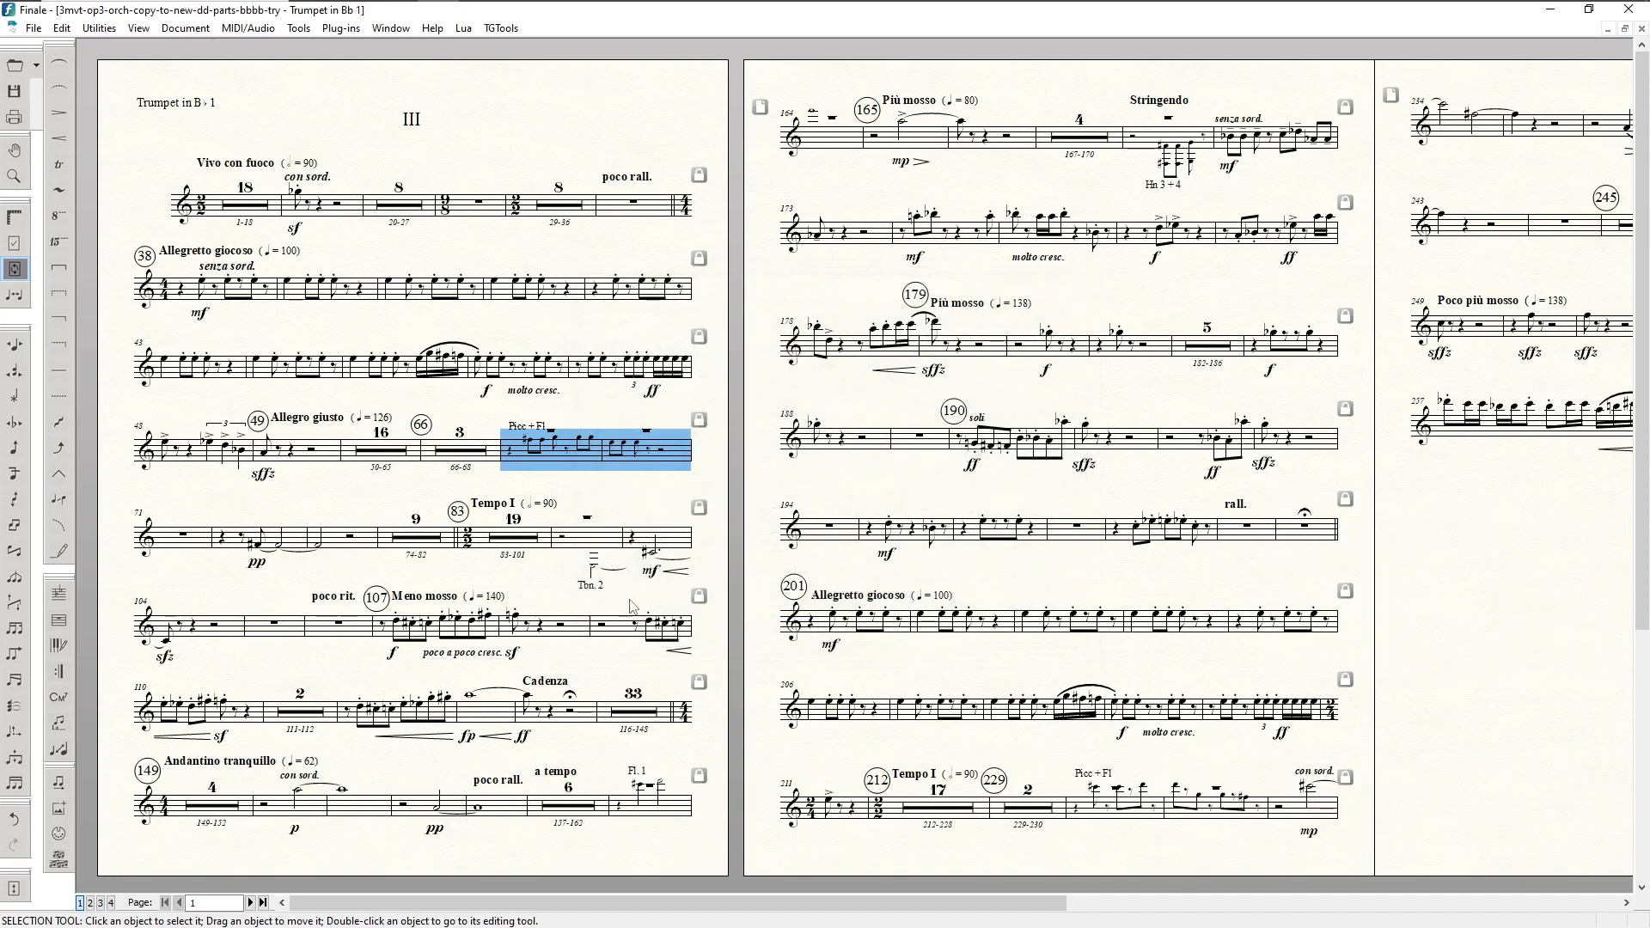
key("ctrl+shift+F3")
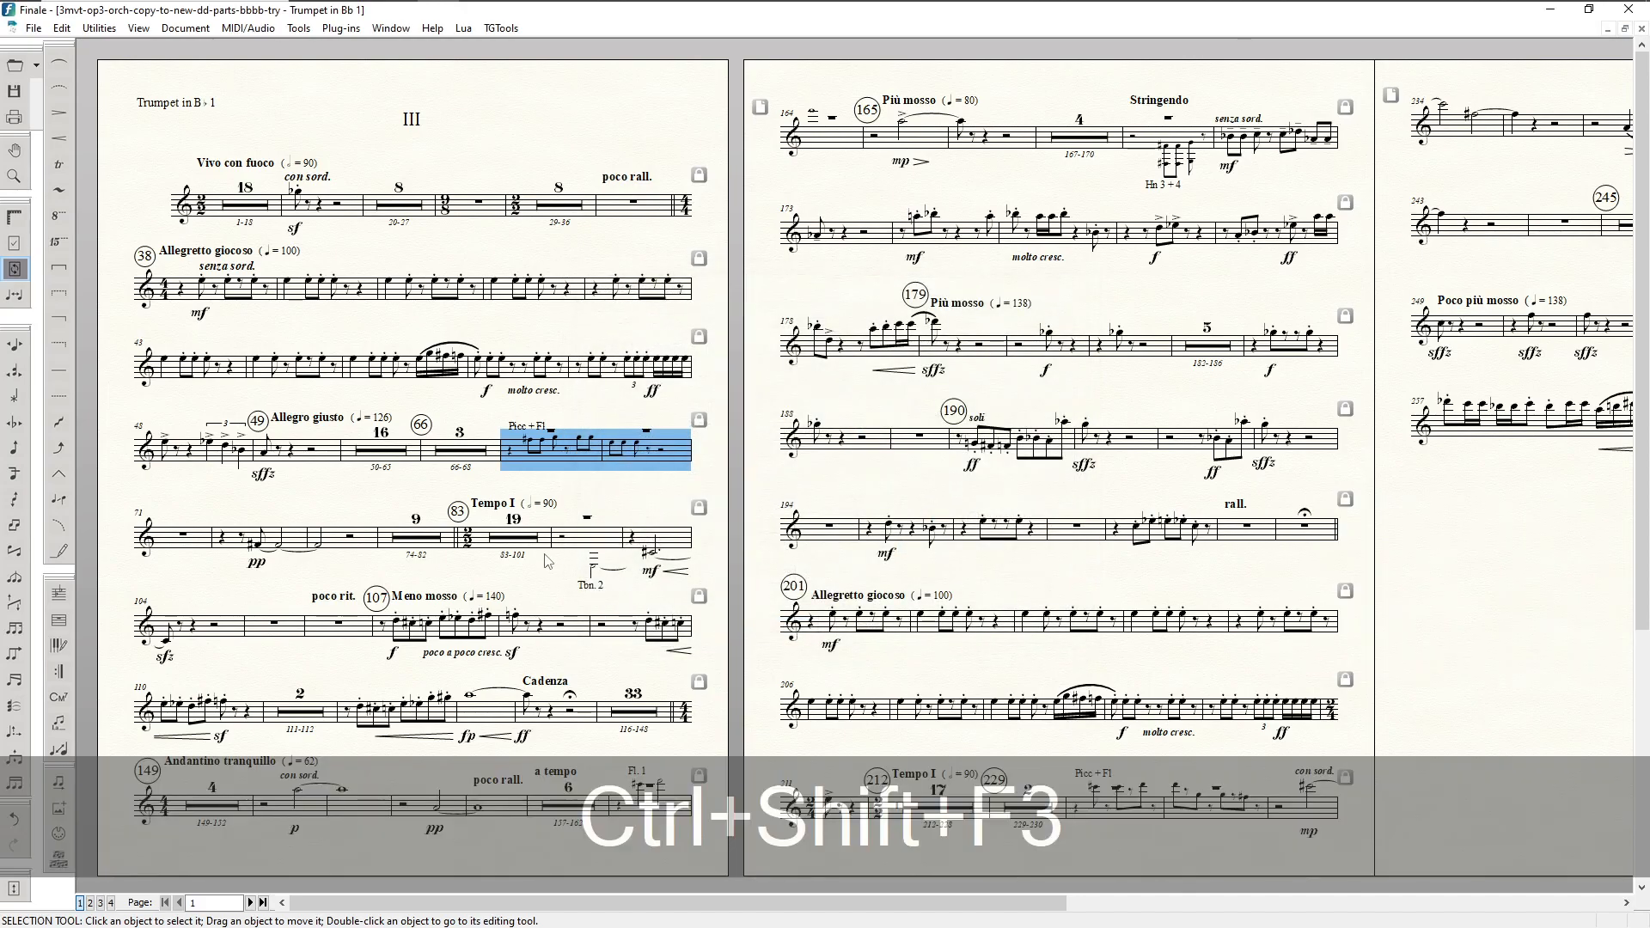
type("-8")
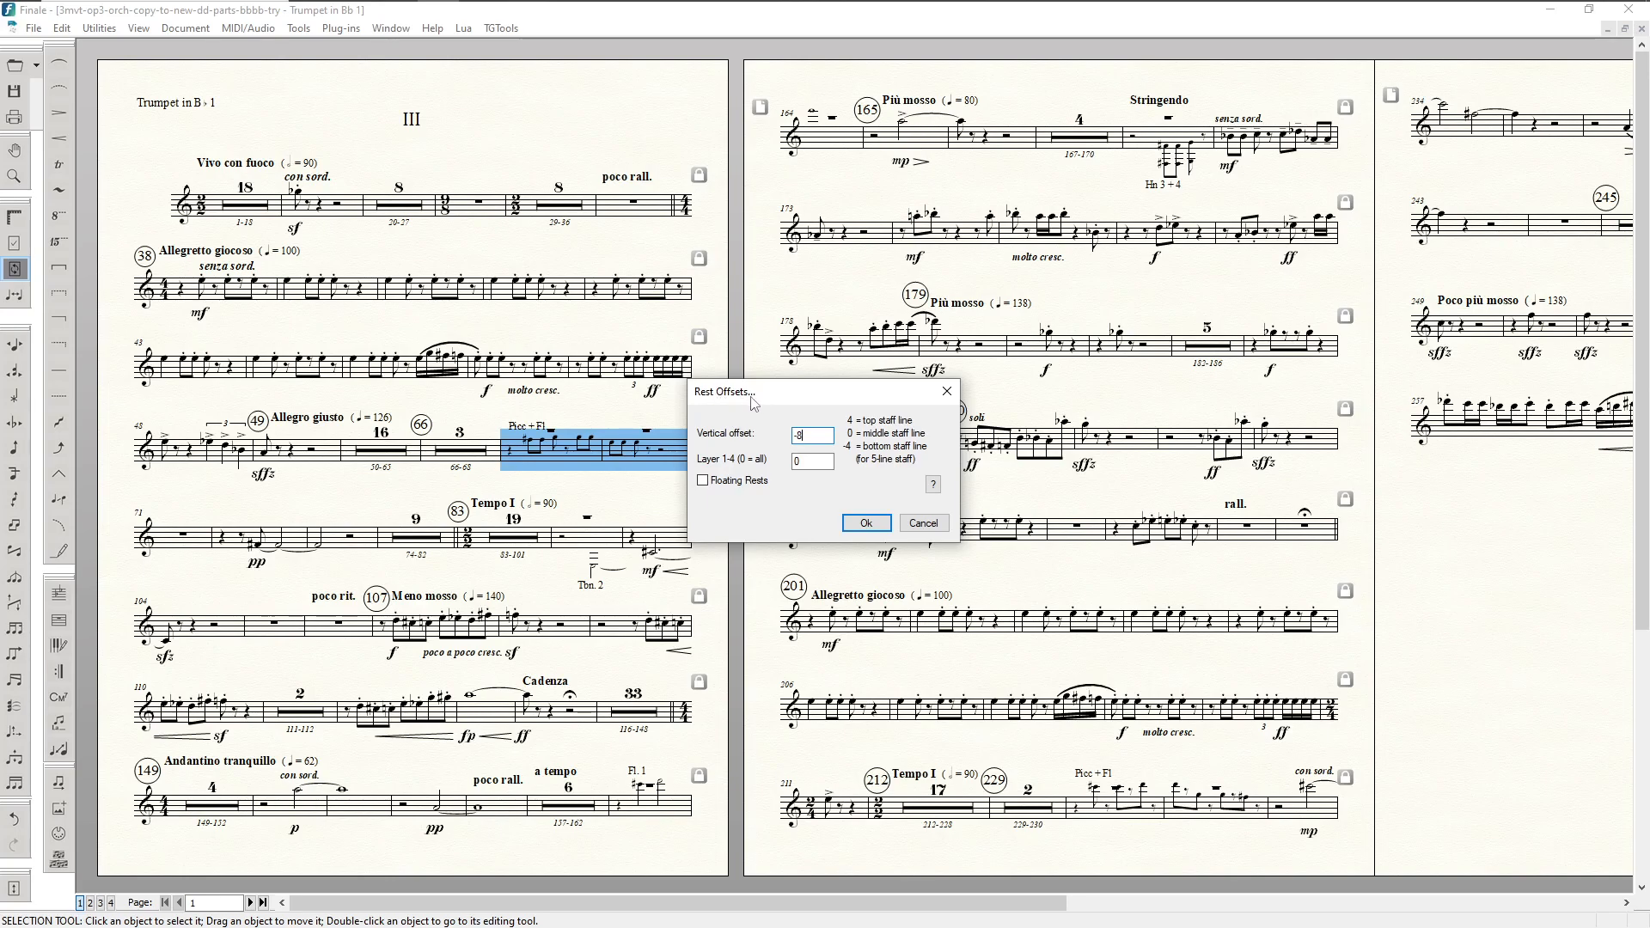
left_click(799, 464)
left_click_drag(817, 463, 782, 462)
type("1")
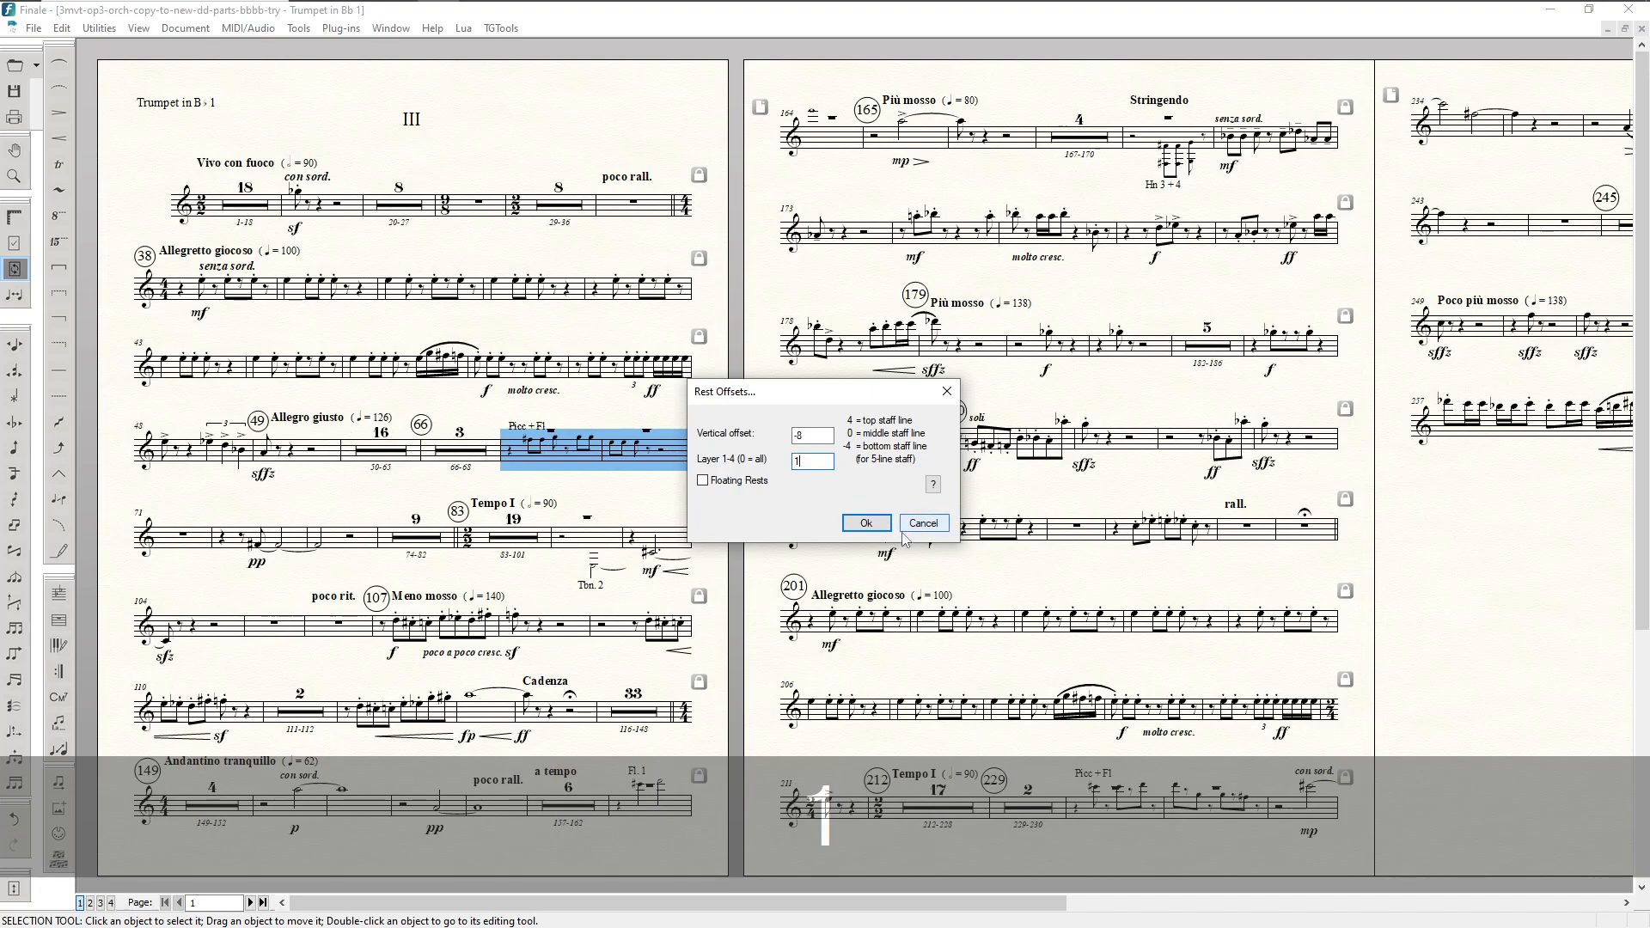
left_click(867, 523)
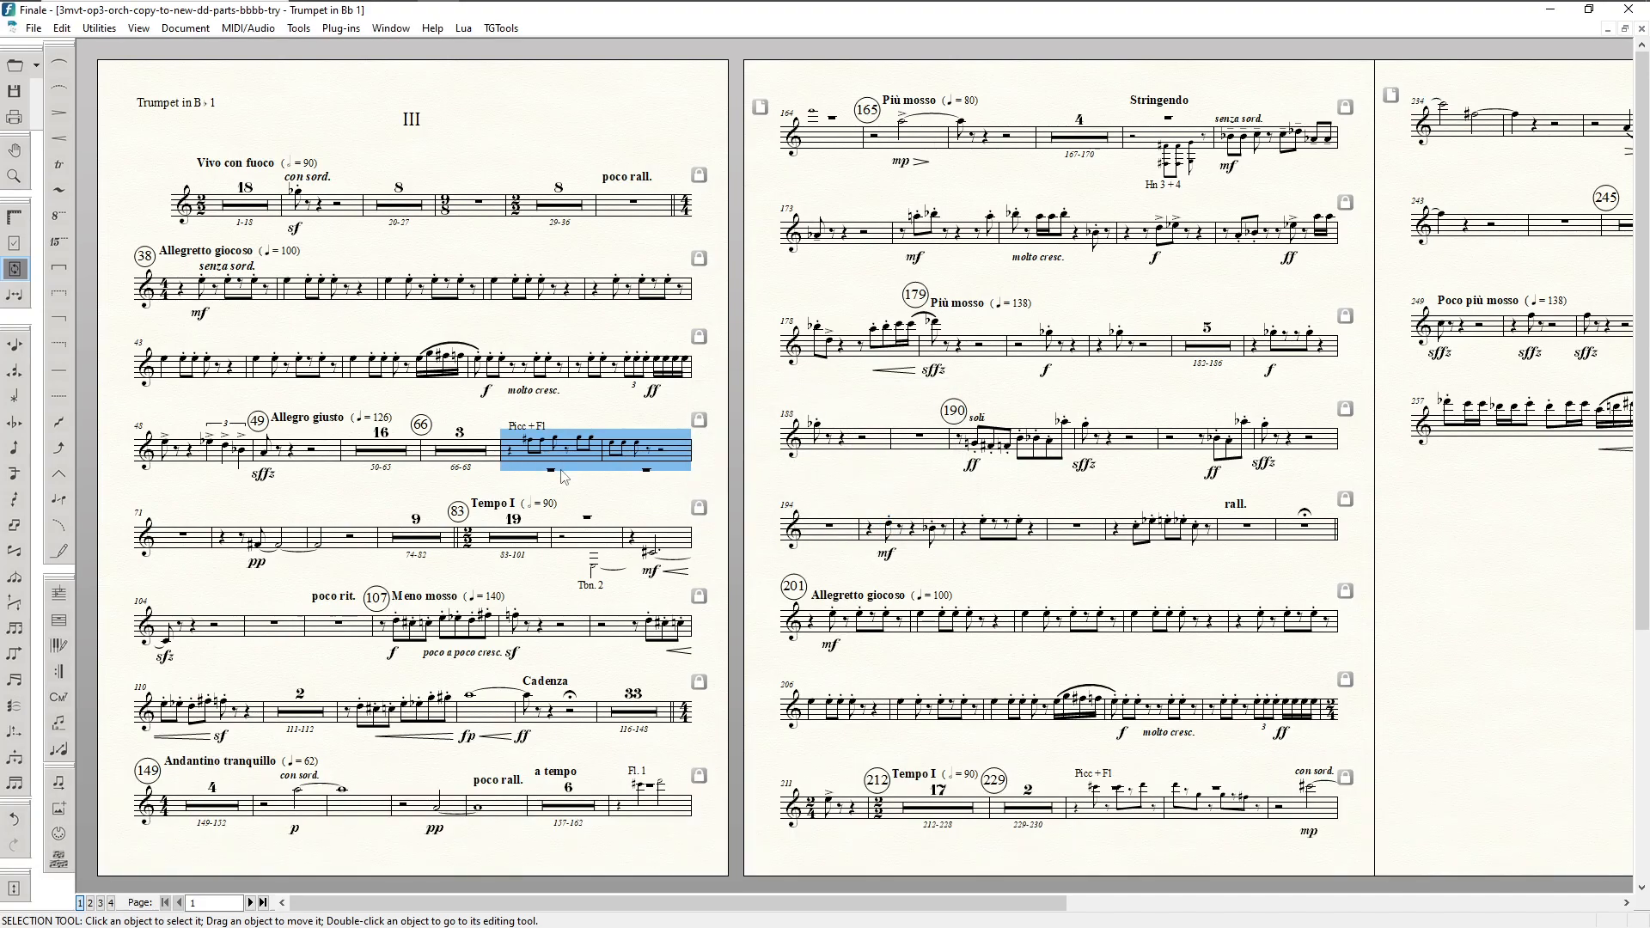
Step: Move the "Tbn. 2" cue label up to the left of its cue notes in the system starting at measure 71
key("F5")
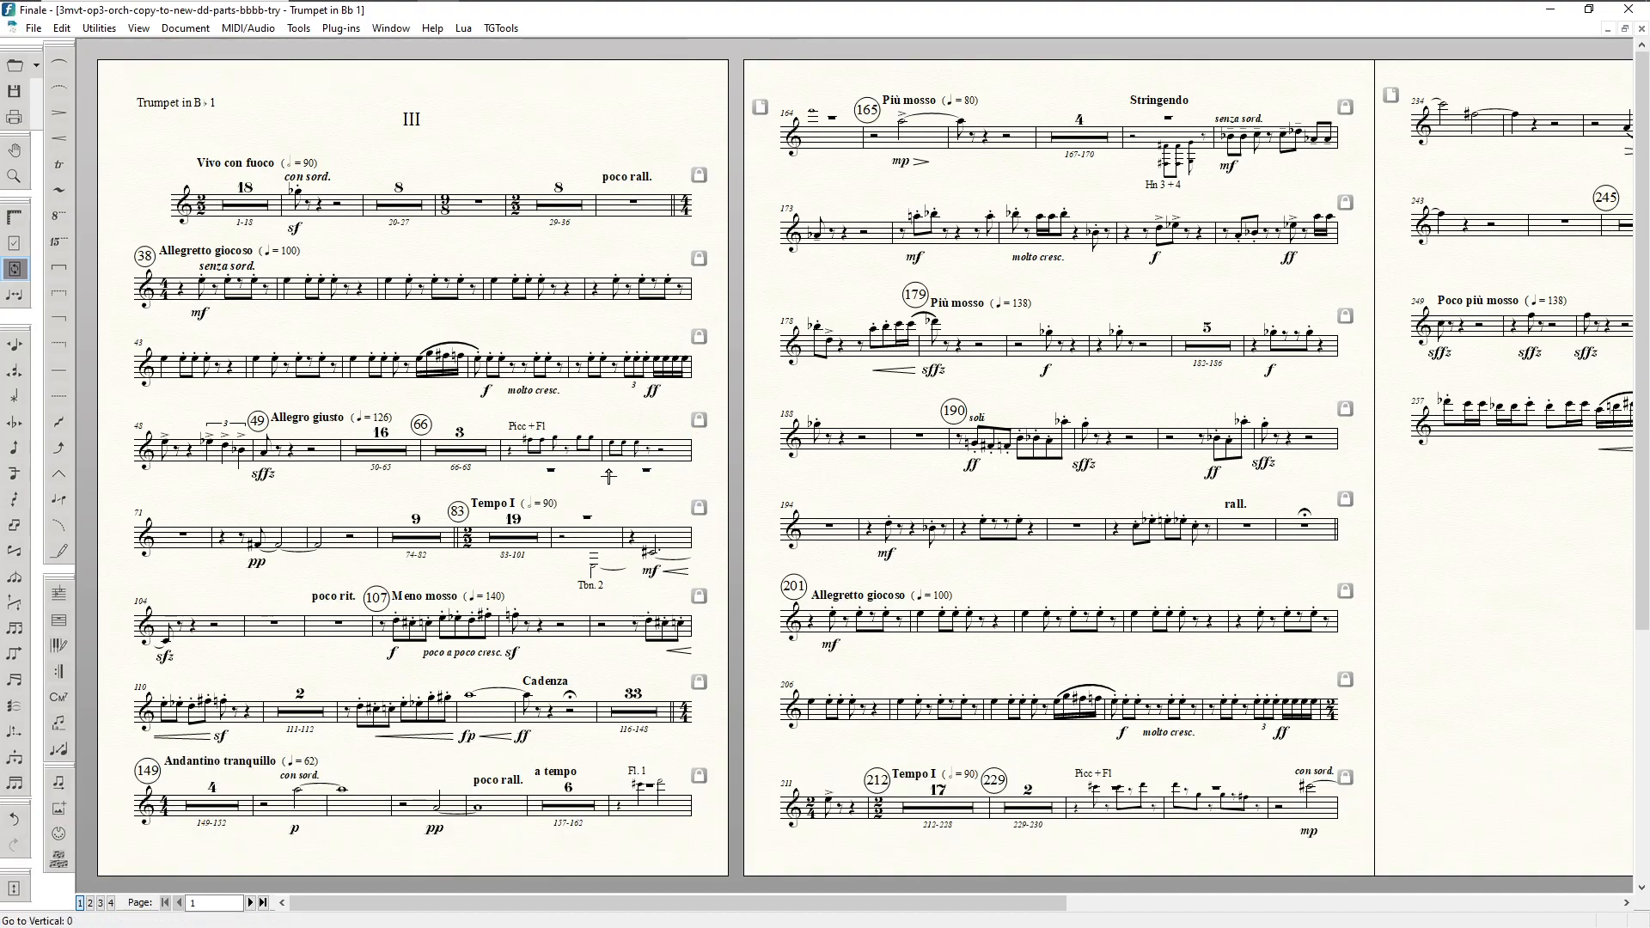
scroll(511, 594, "down", 1)
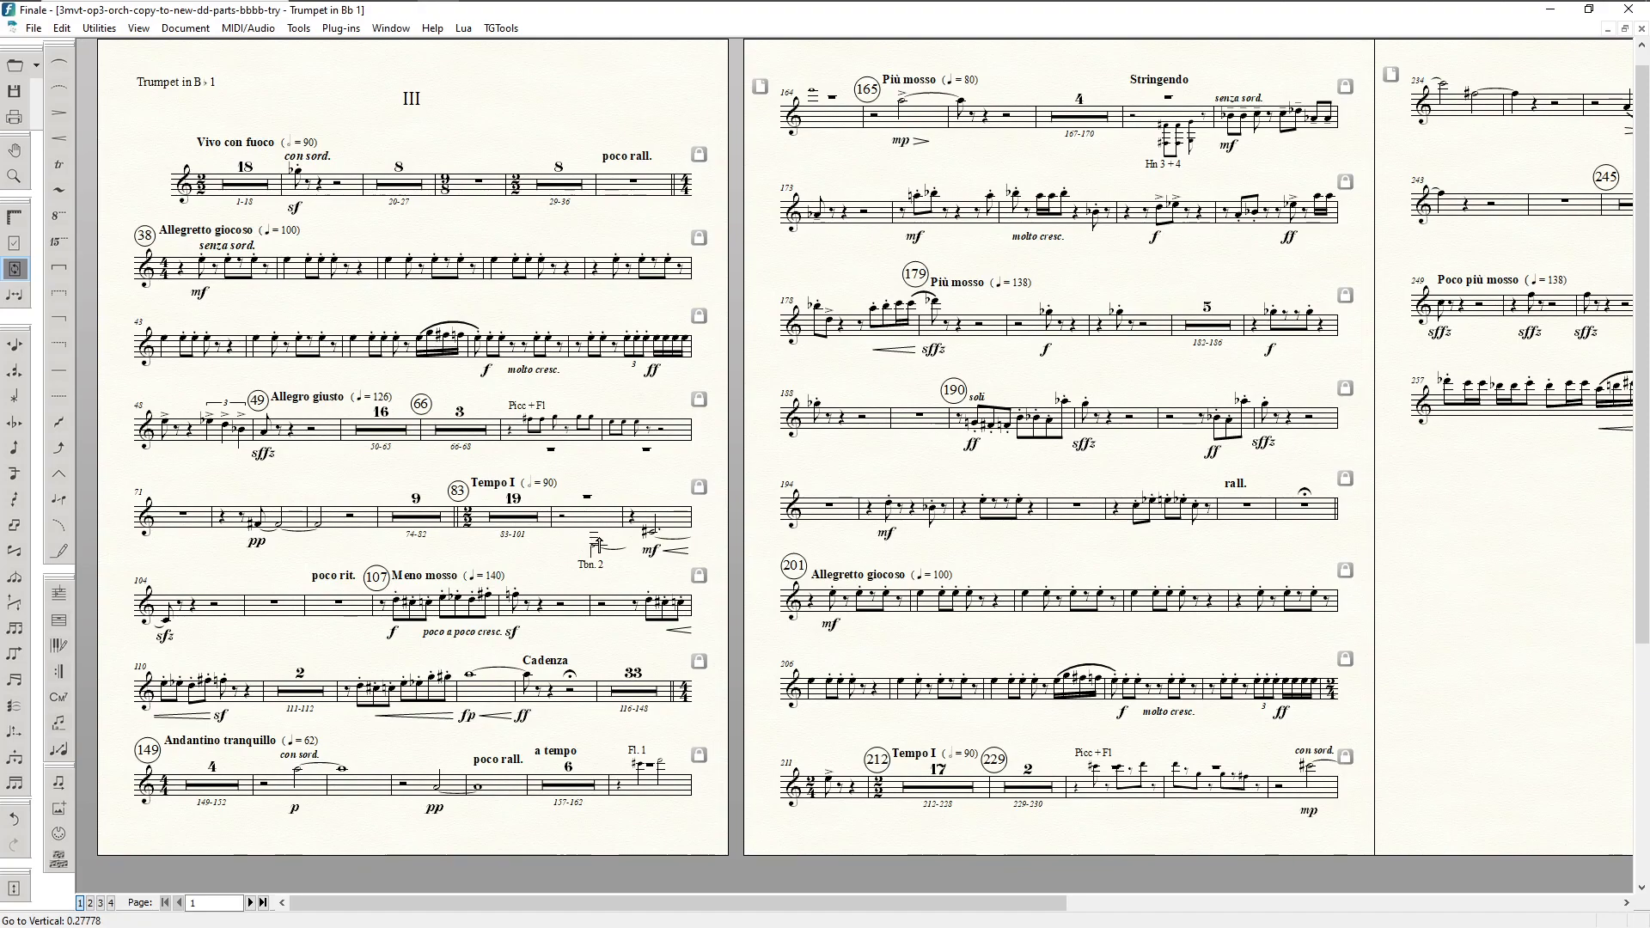
key("F8")
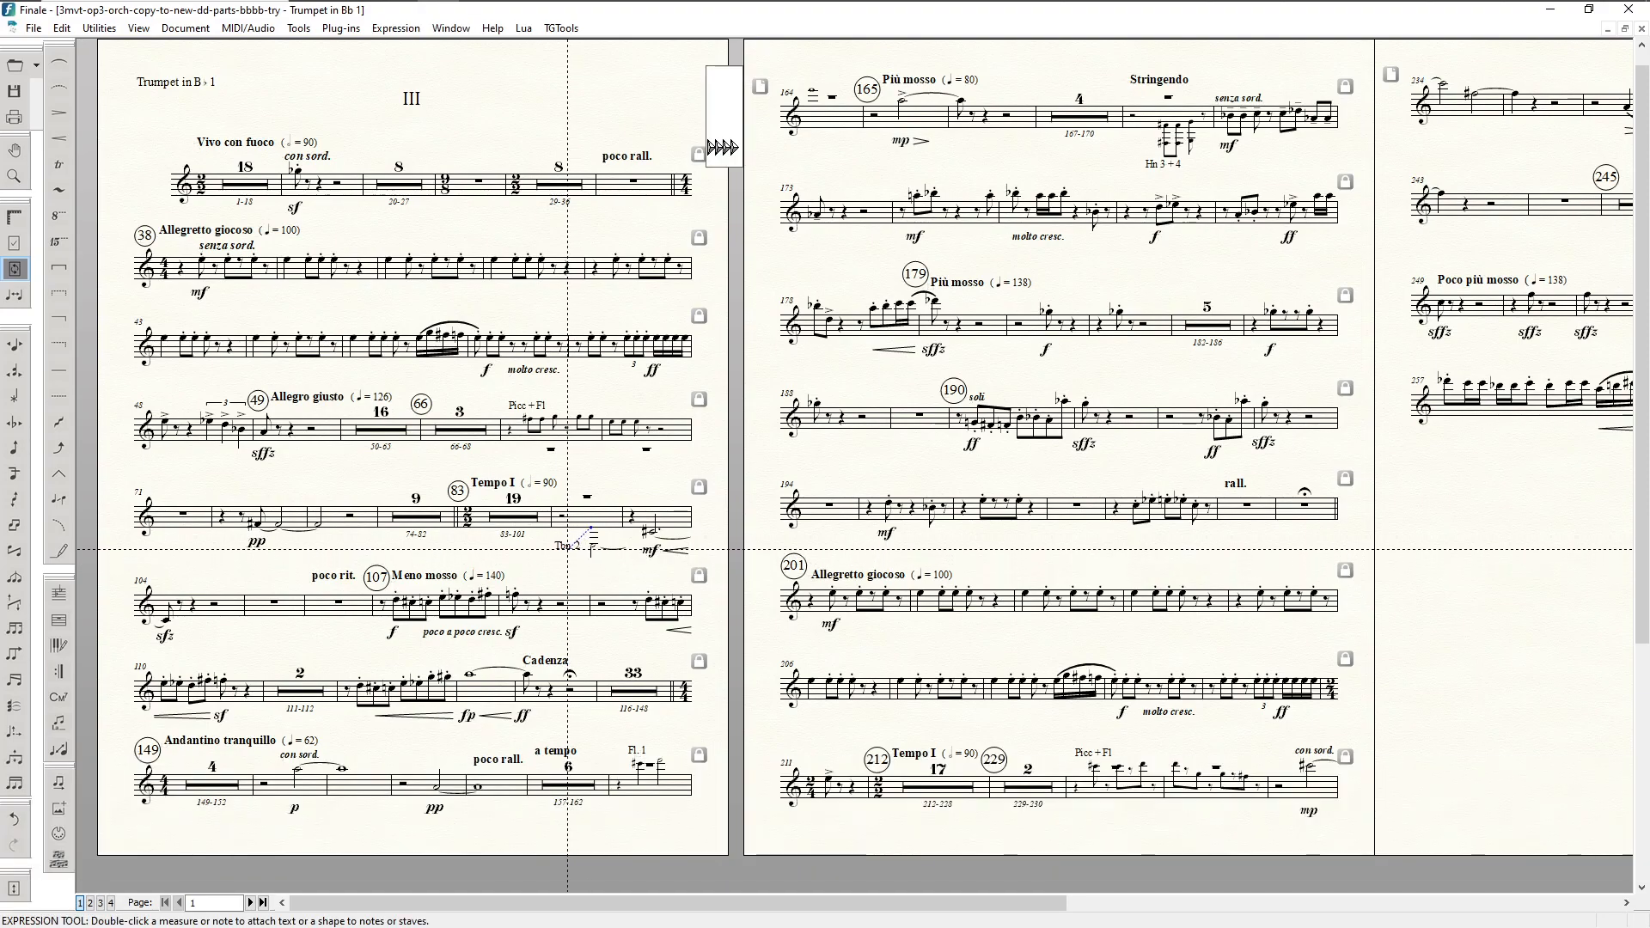
scroll(709, 604, "down", 1)
scroll(708, 604, "down", 2)
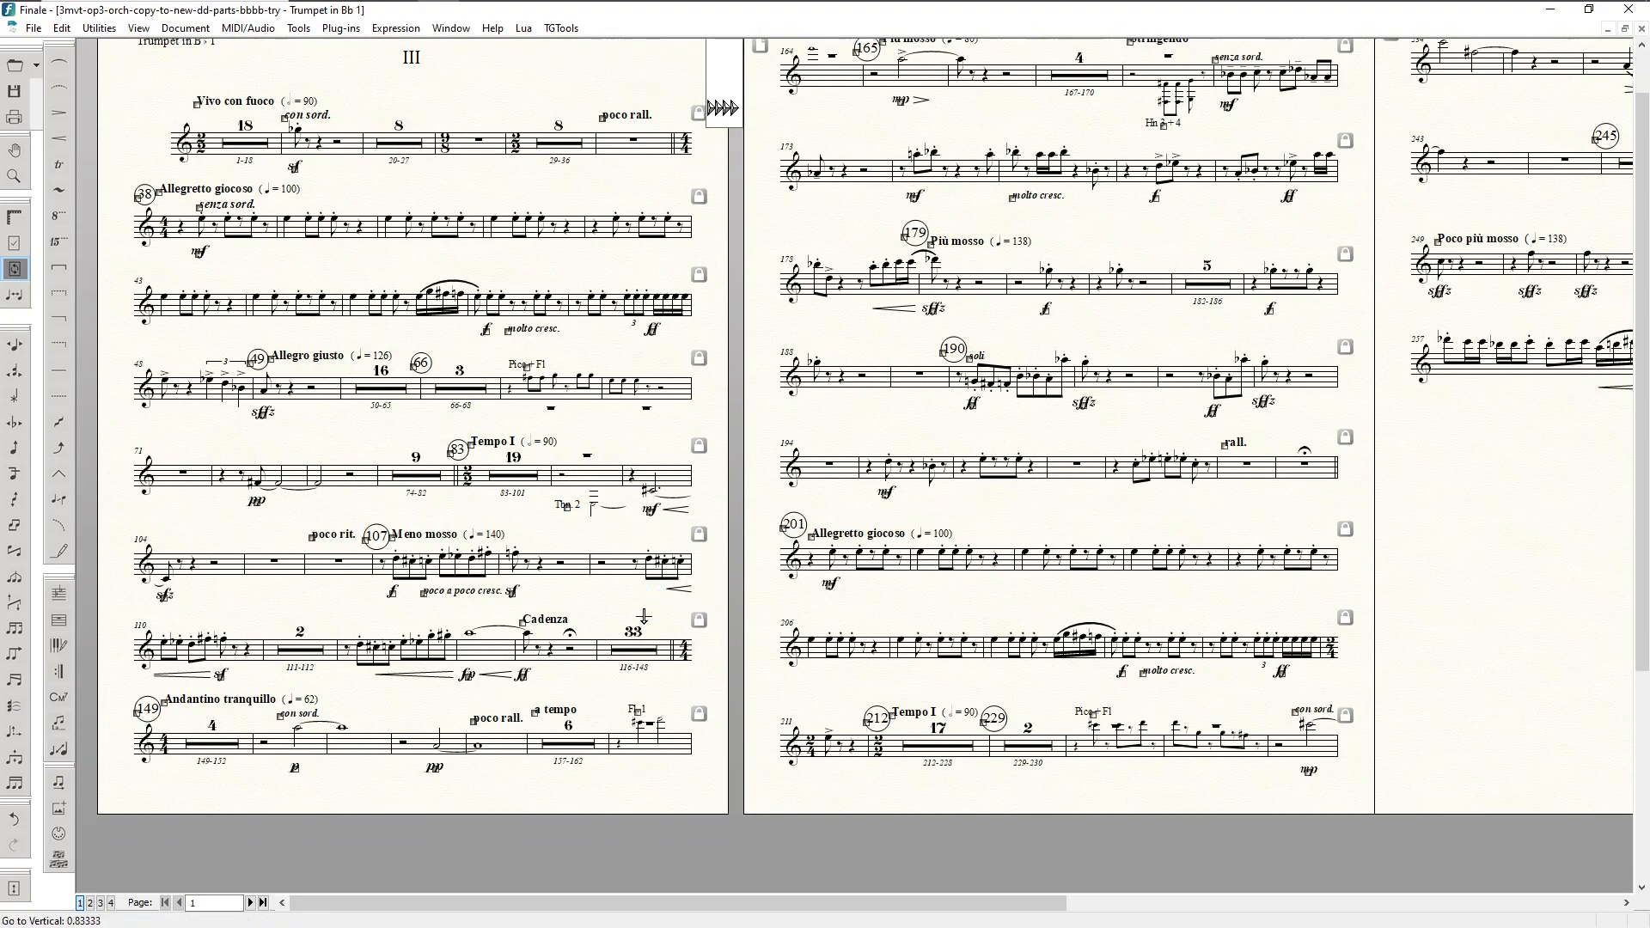
key("F5")
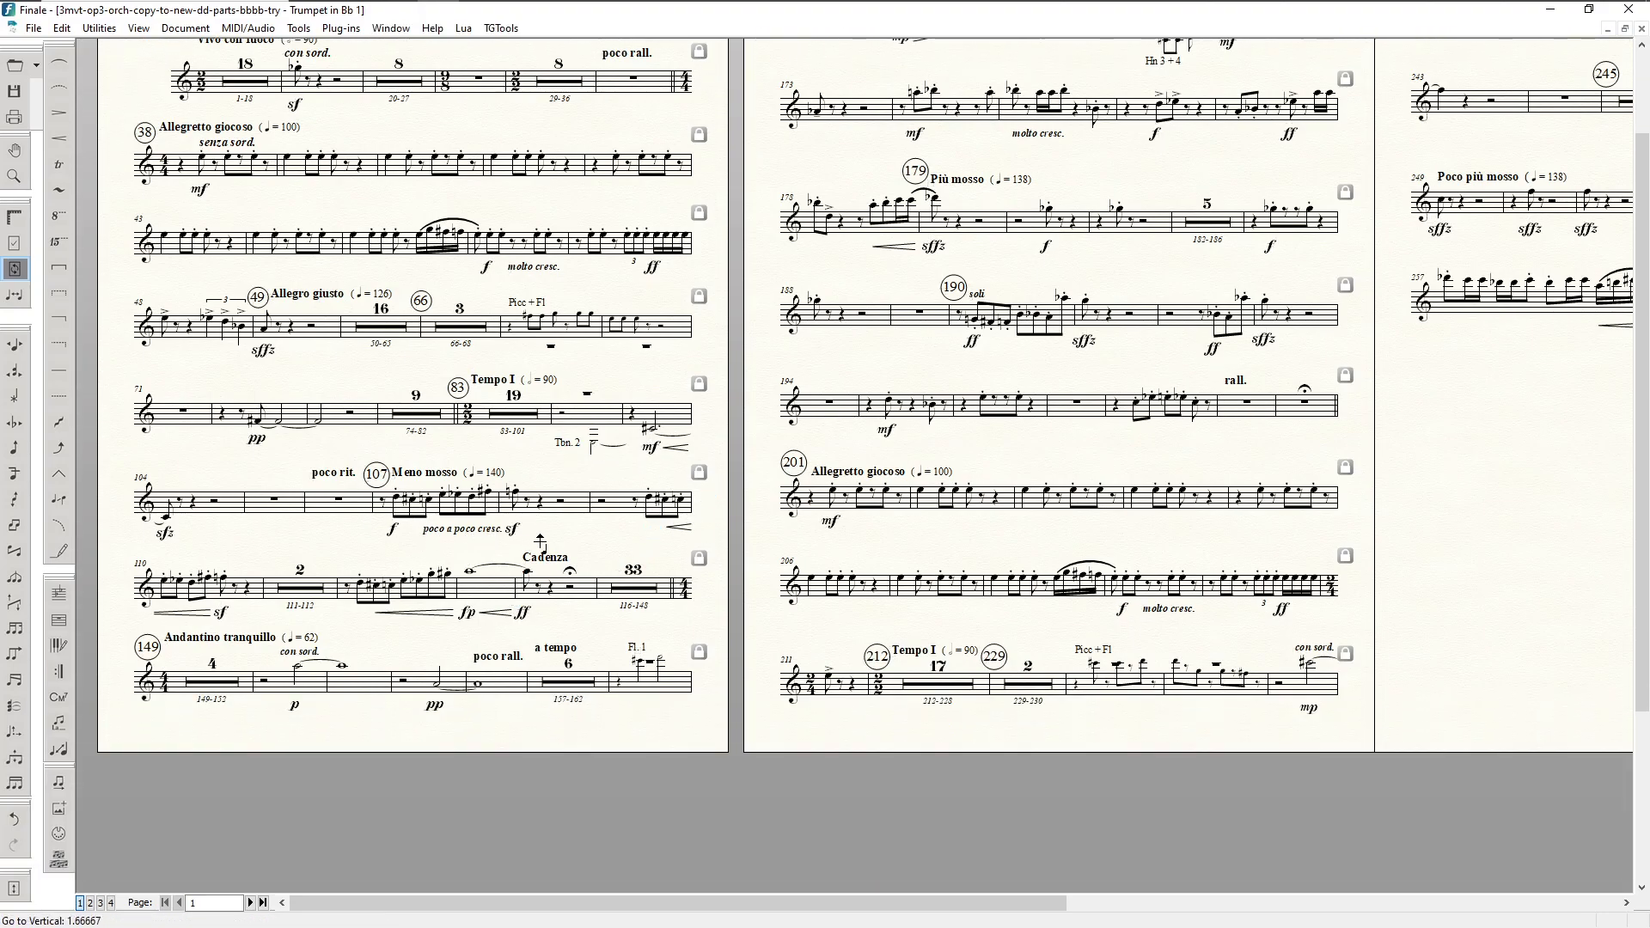
Step: Offset the layer 1 rests vertically by -8 in the Fl. 1 cue measures spanning the end of page 1 and measure 164
scroll(593, 542, "down", 1)
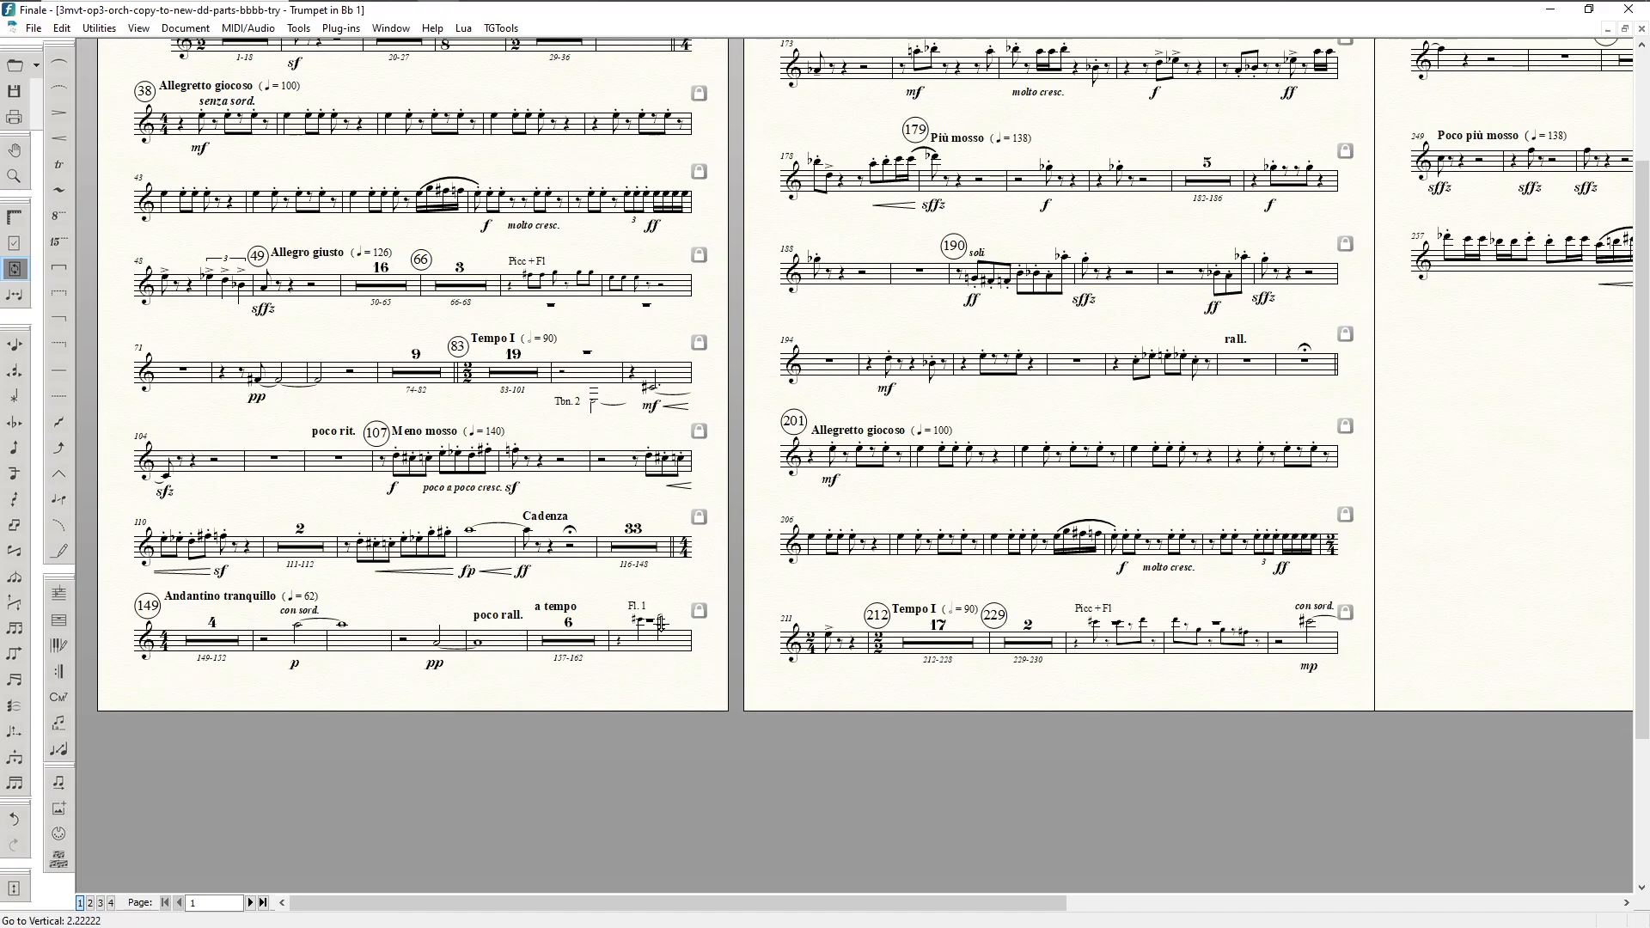
scroll(650, 641, "up", 4)
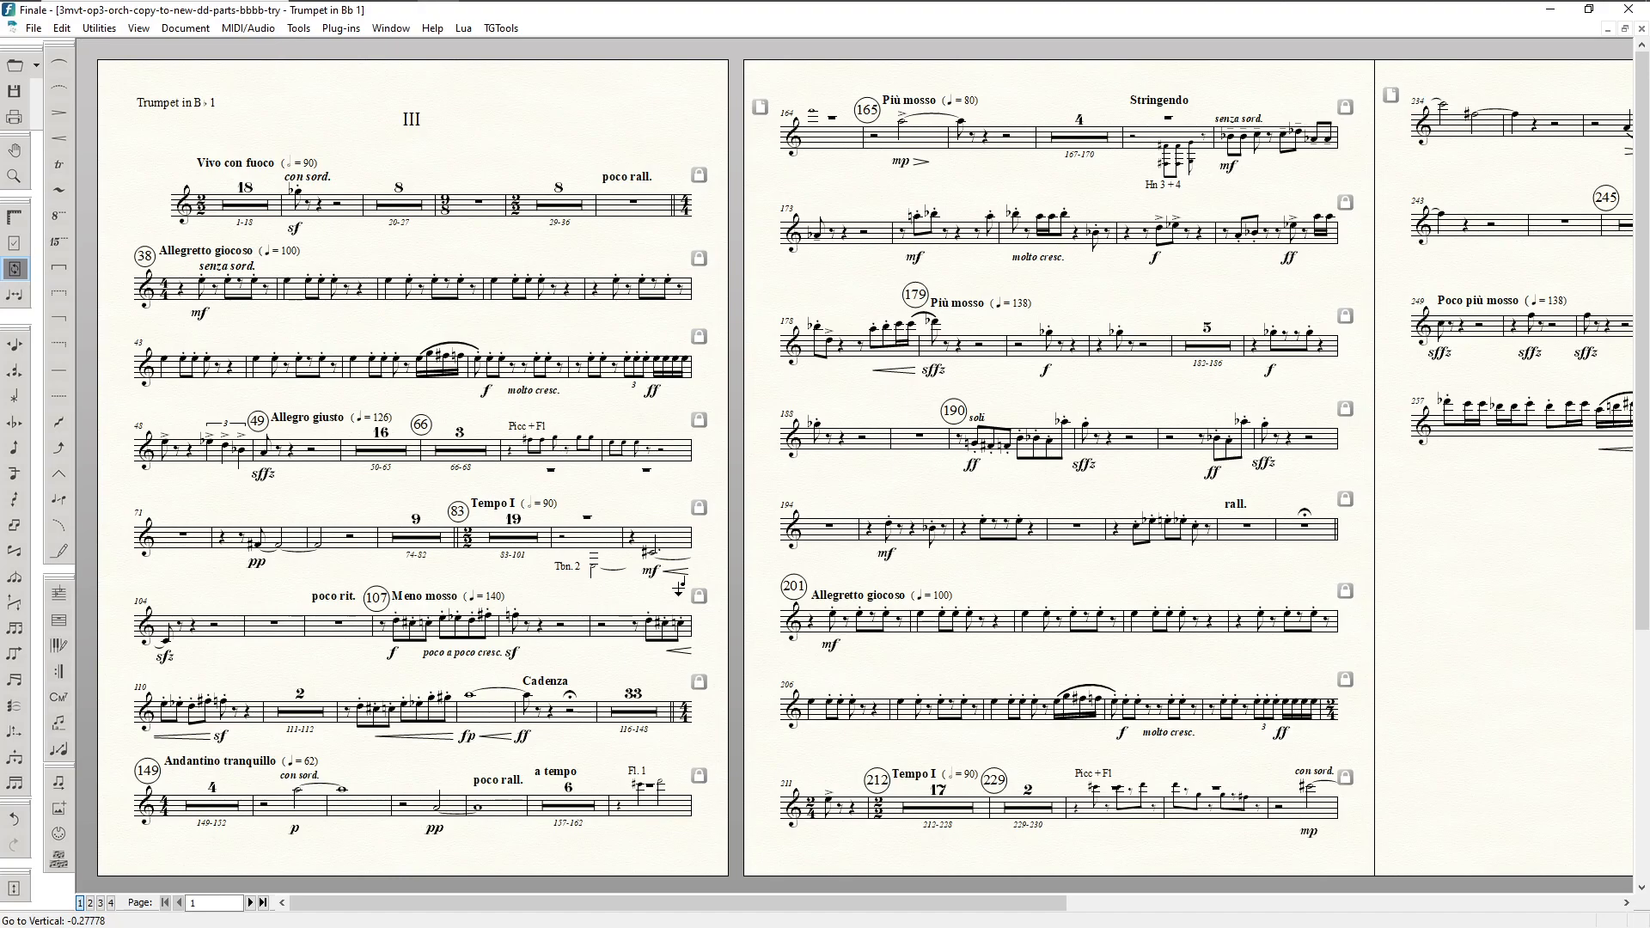
key("F2")
left_click(655, 806)
left_click(828, 151, "shift")
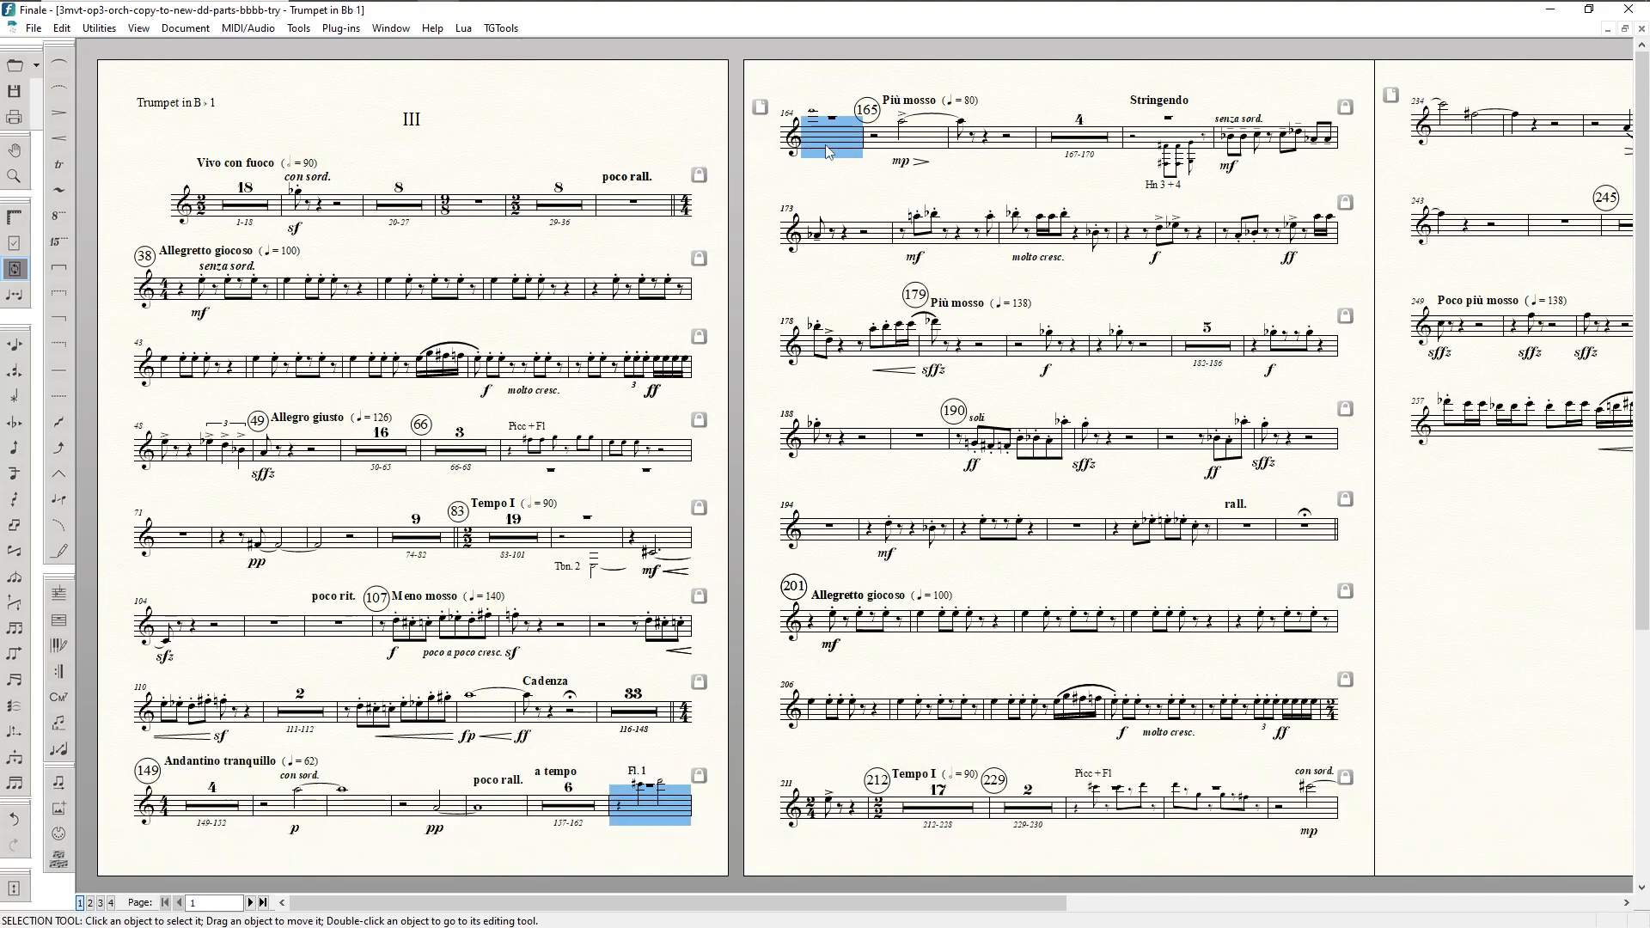
key("ctrl+shift+F3")
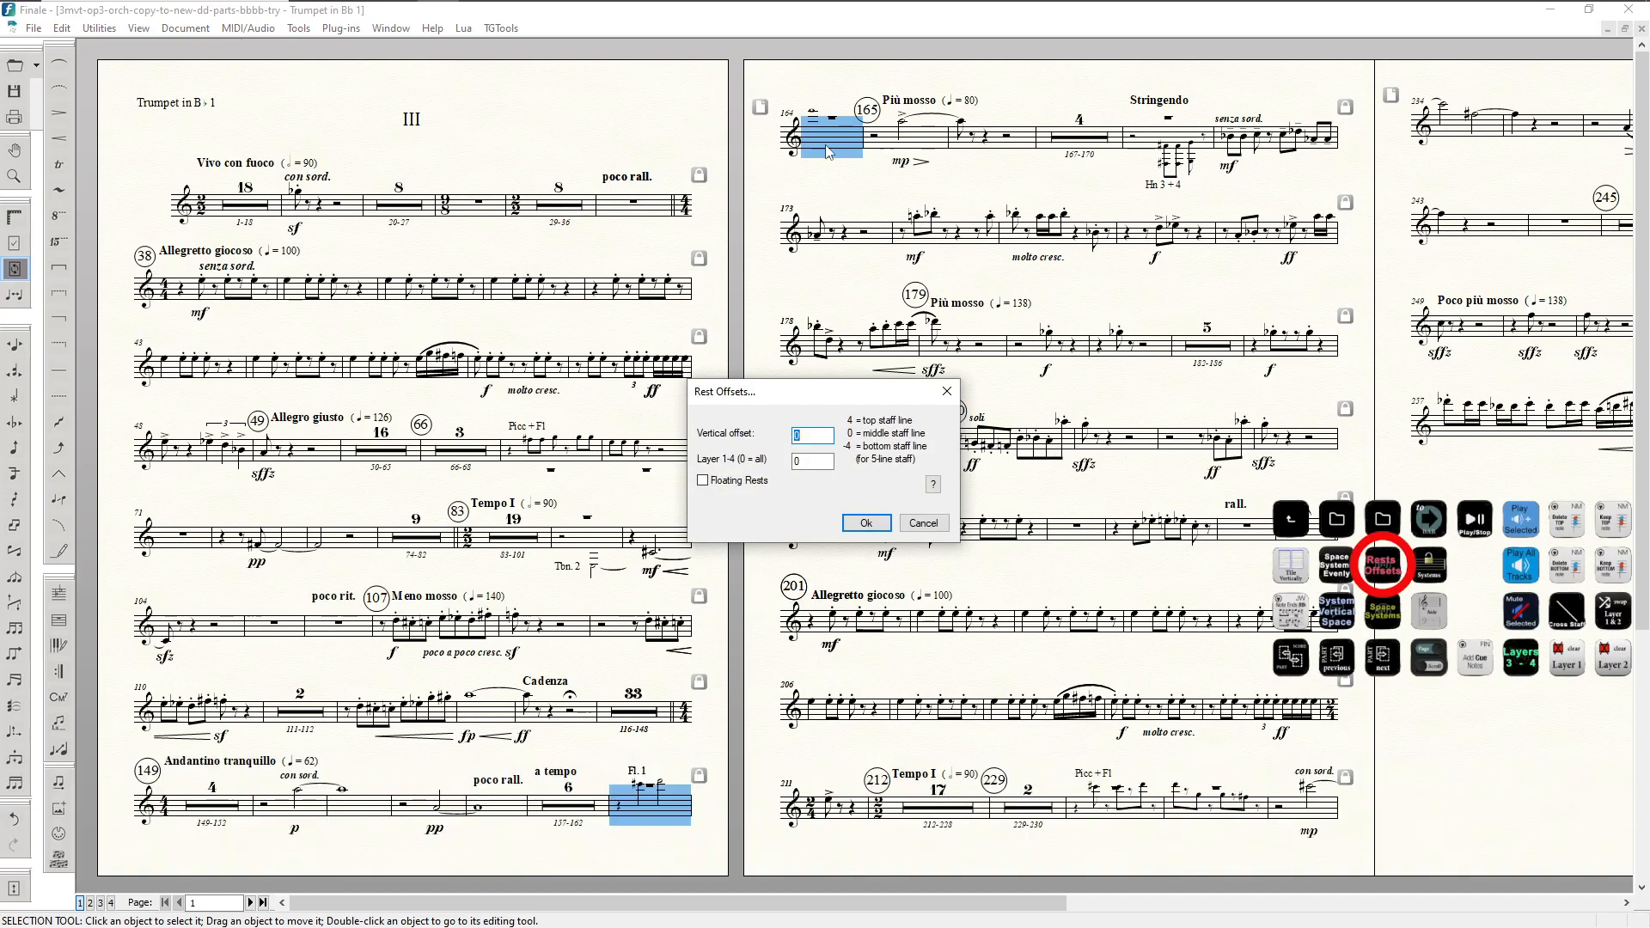
type("-8")
key("Tab")
type("1")
key("Return")
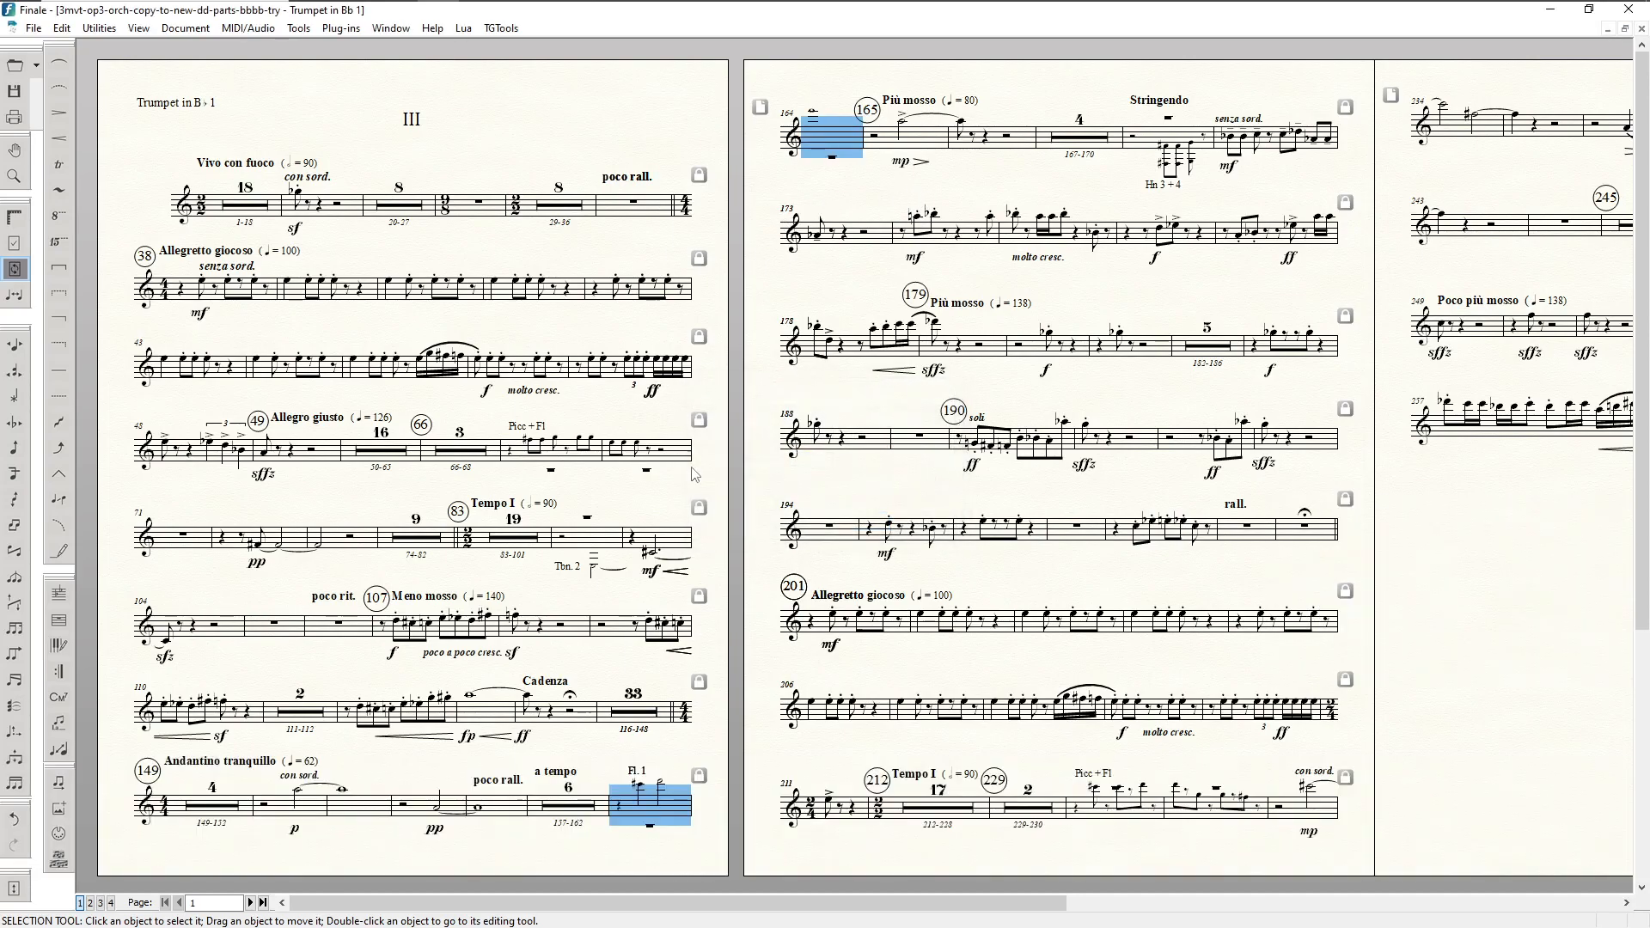
left_click(696, 772)
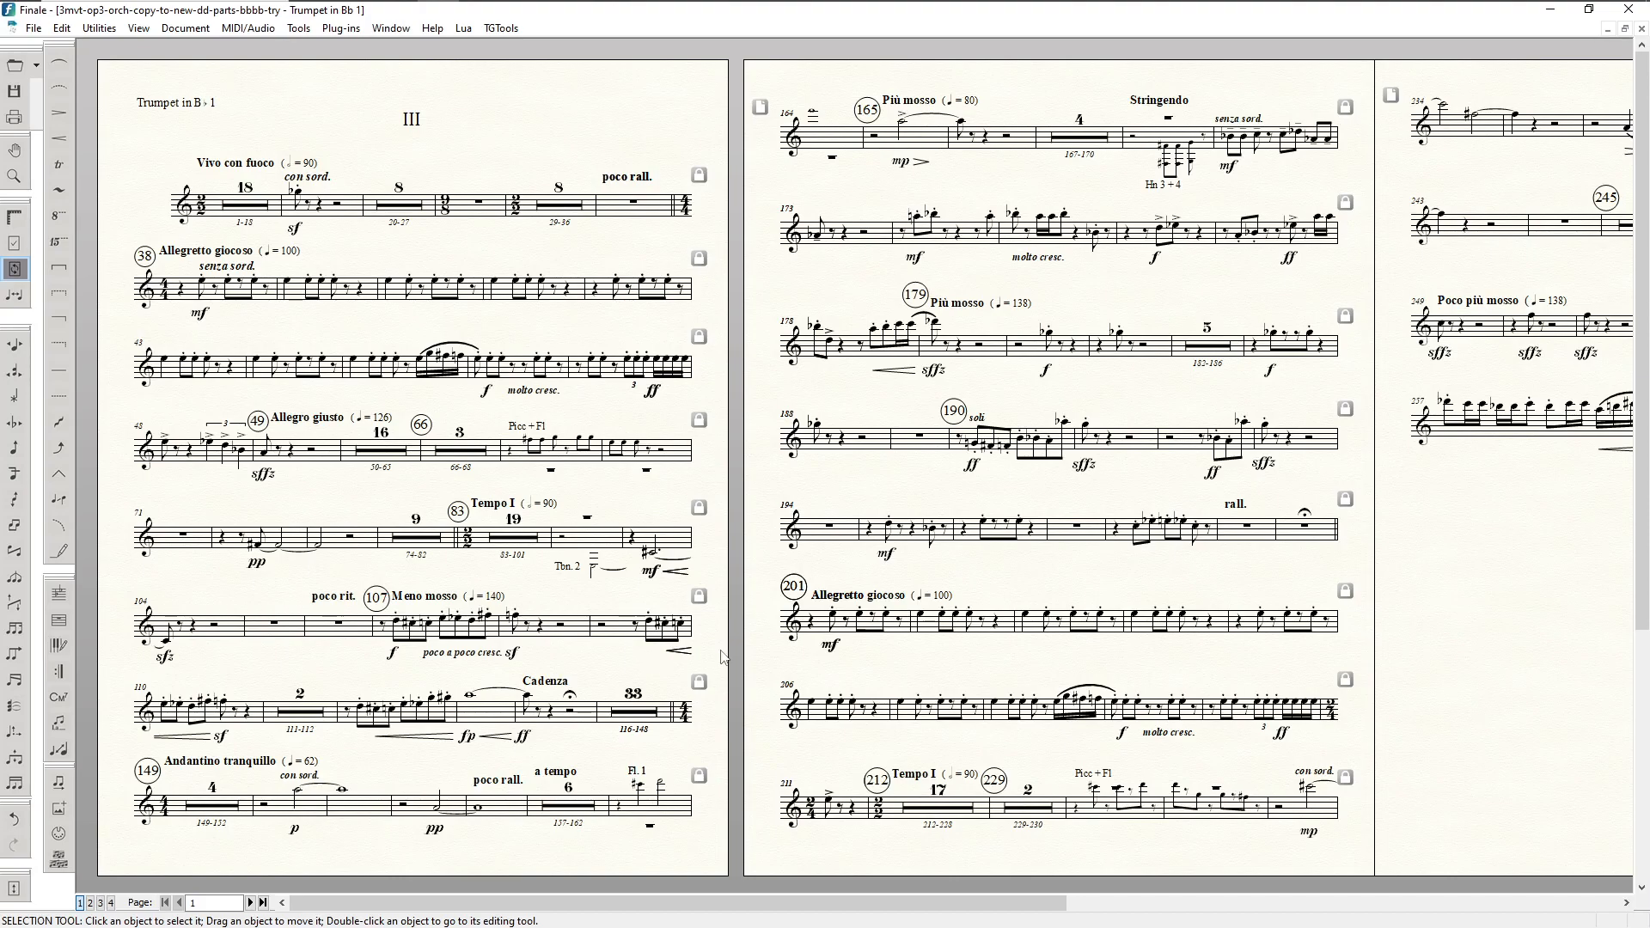
Step: On page 2, move the "Hn 3 + 4" cue label up to the left of its cue notes under Stringendo
key("ctrl+Page_Down")
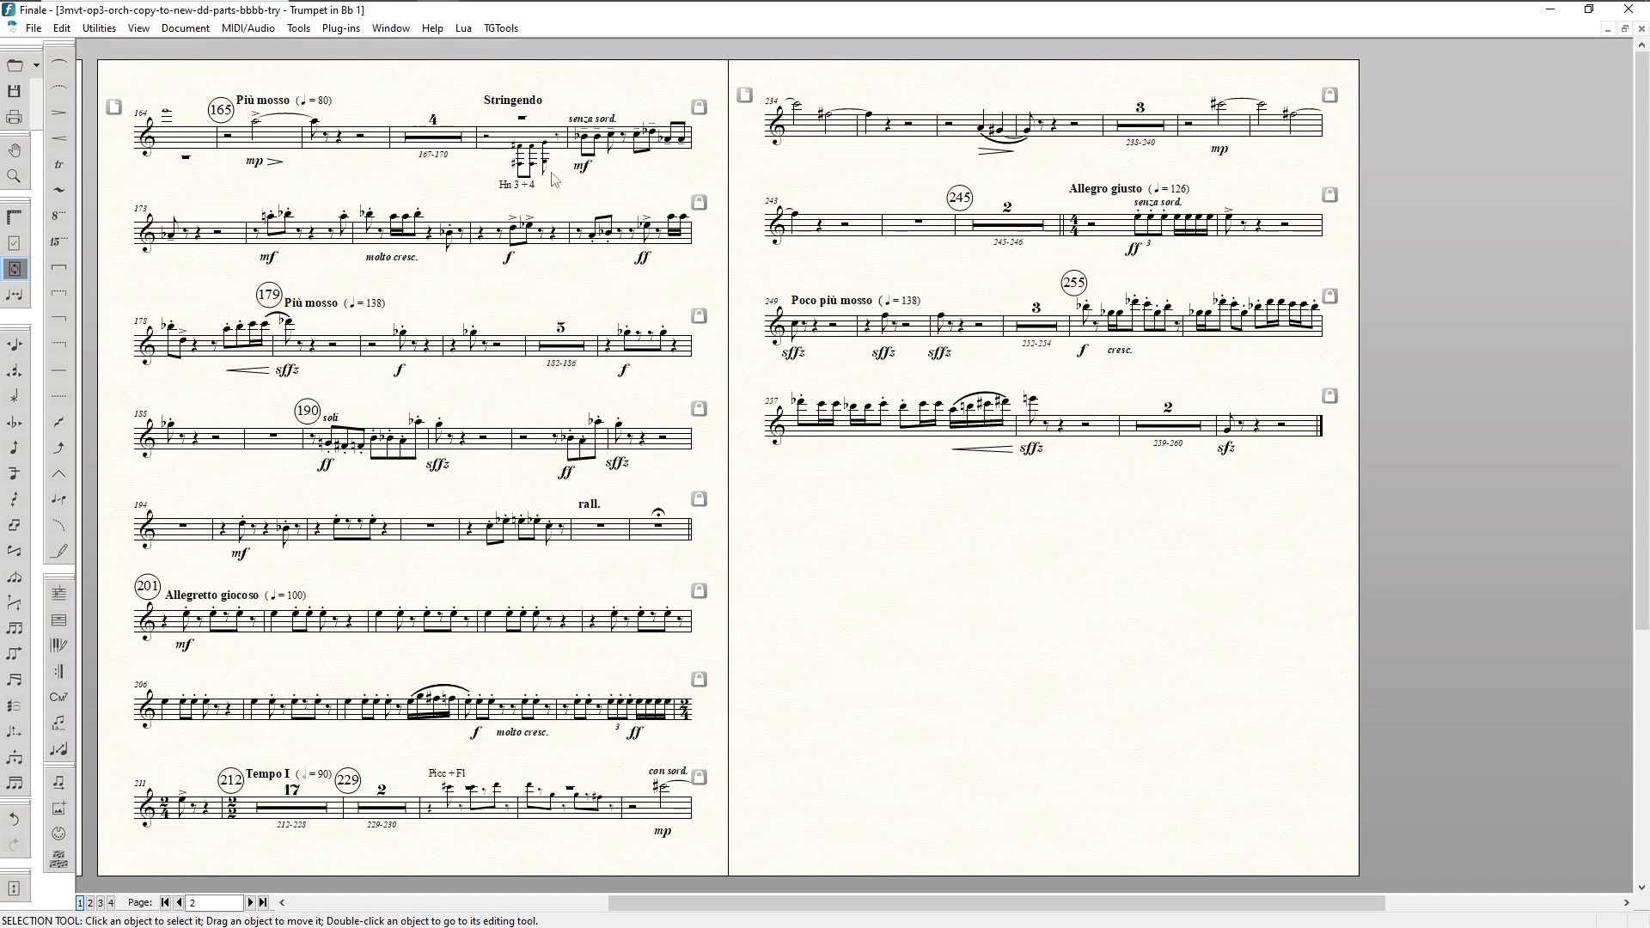
key("F8")
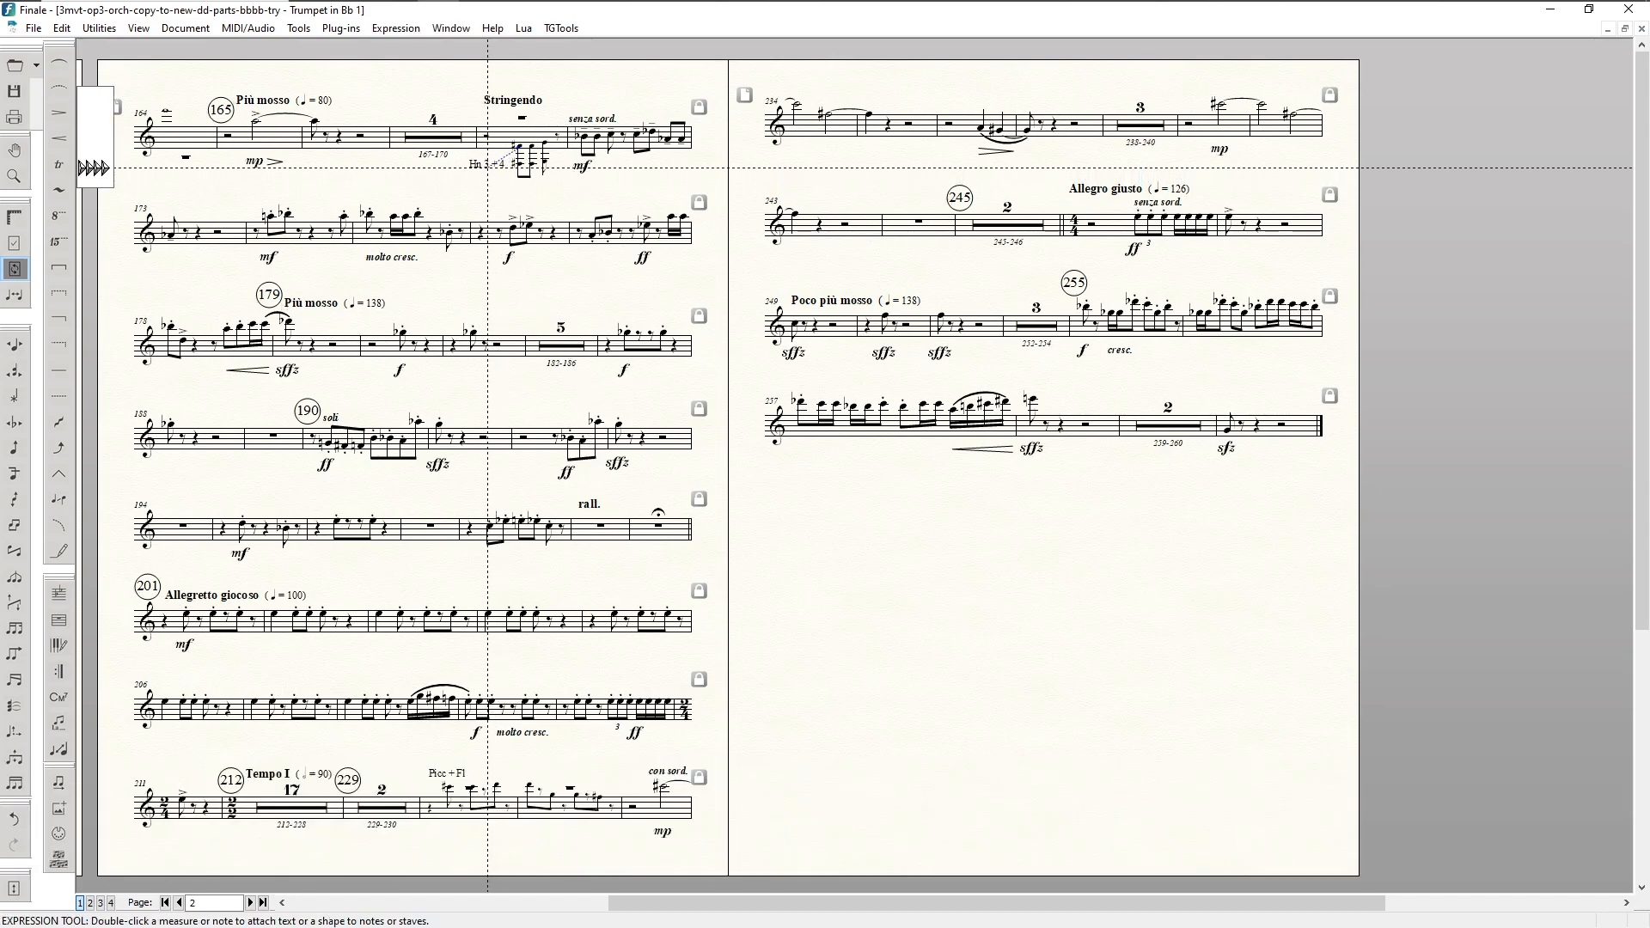
left_click_drag(489, 168, 486, 170)
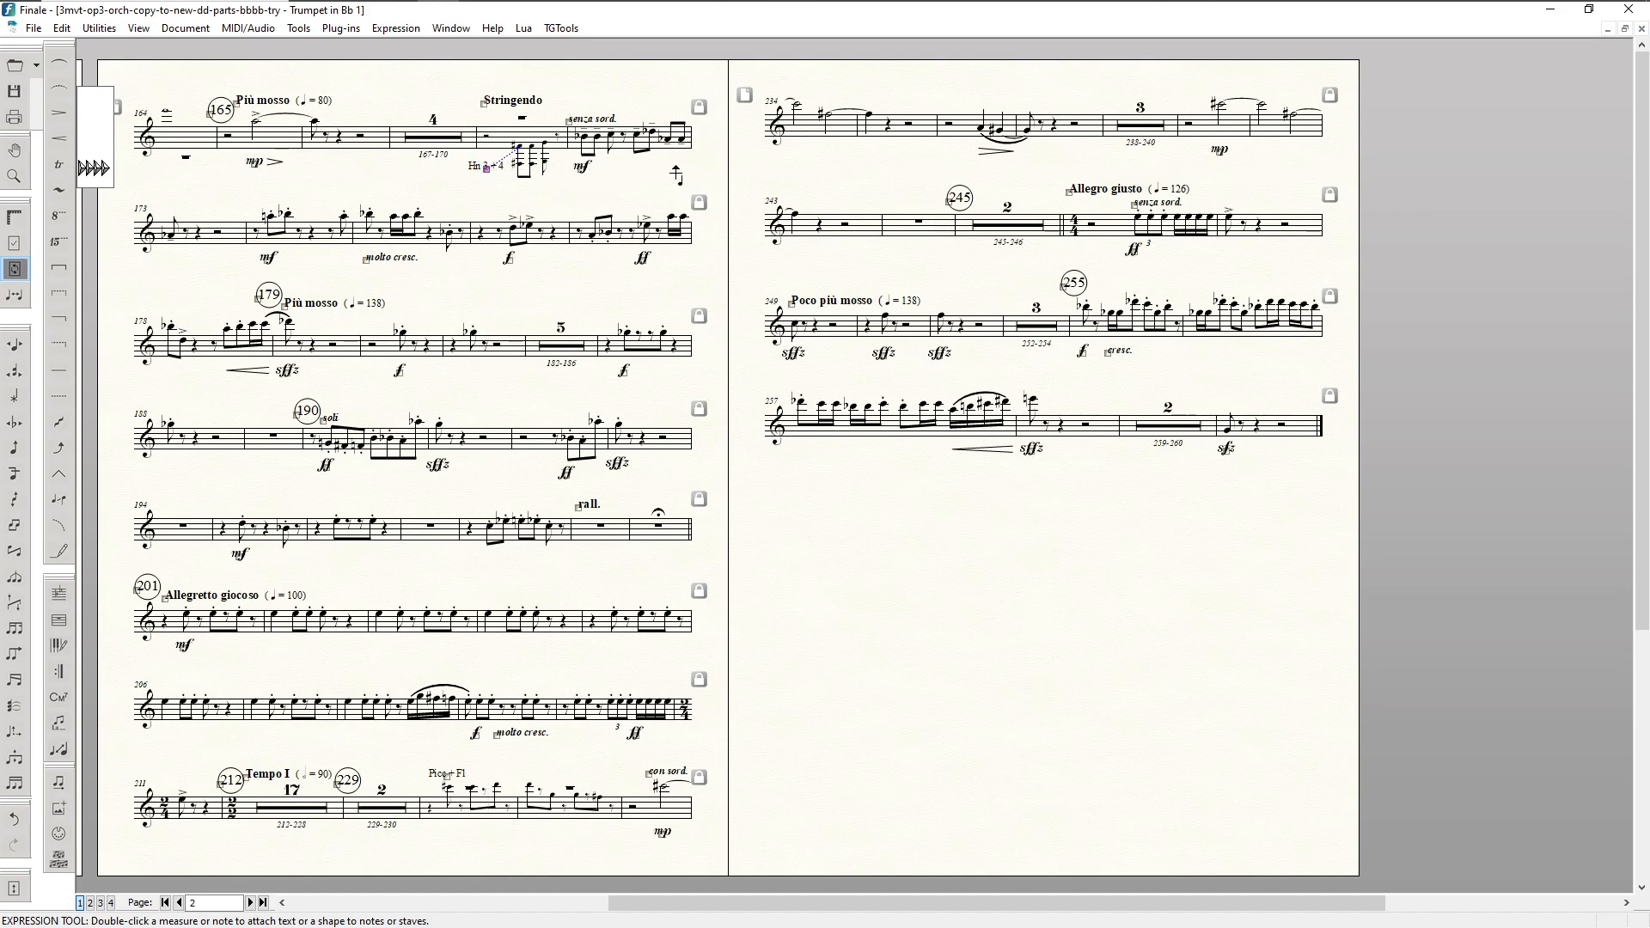
key("F5")
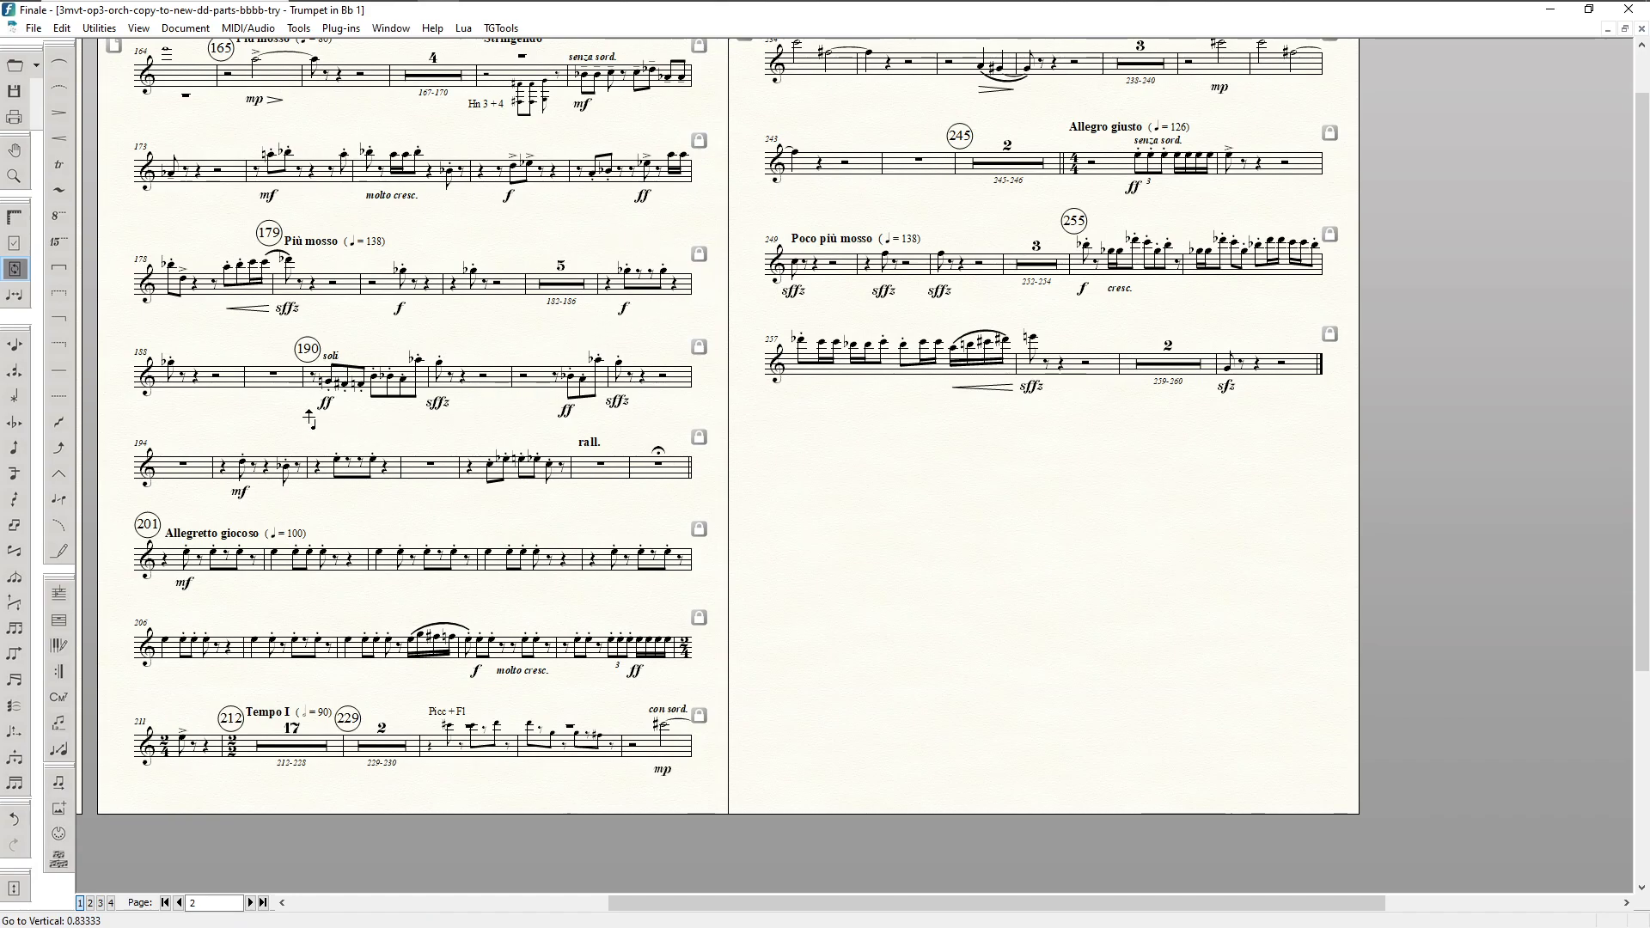
Step: Offset the layer 1 rests vertically by -8 in the two Picc + Fl cue measures of page 2's last system
scroll(290, 475, "down", 1)
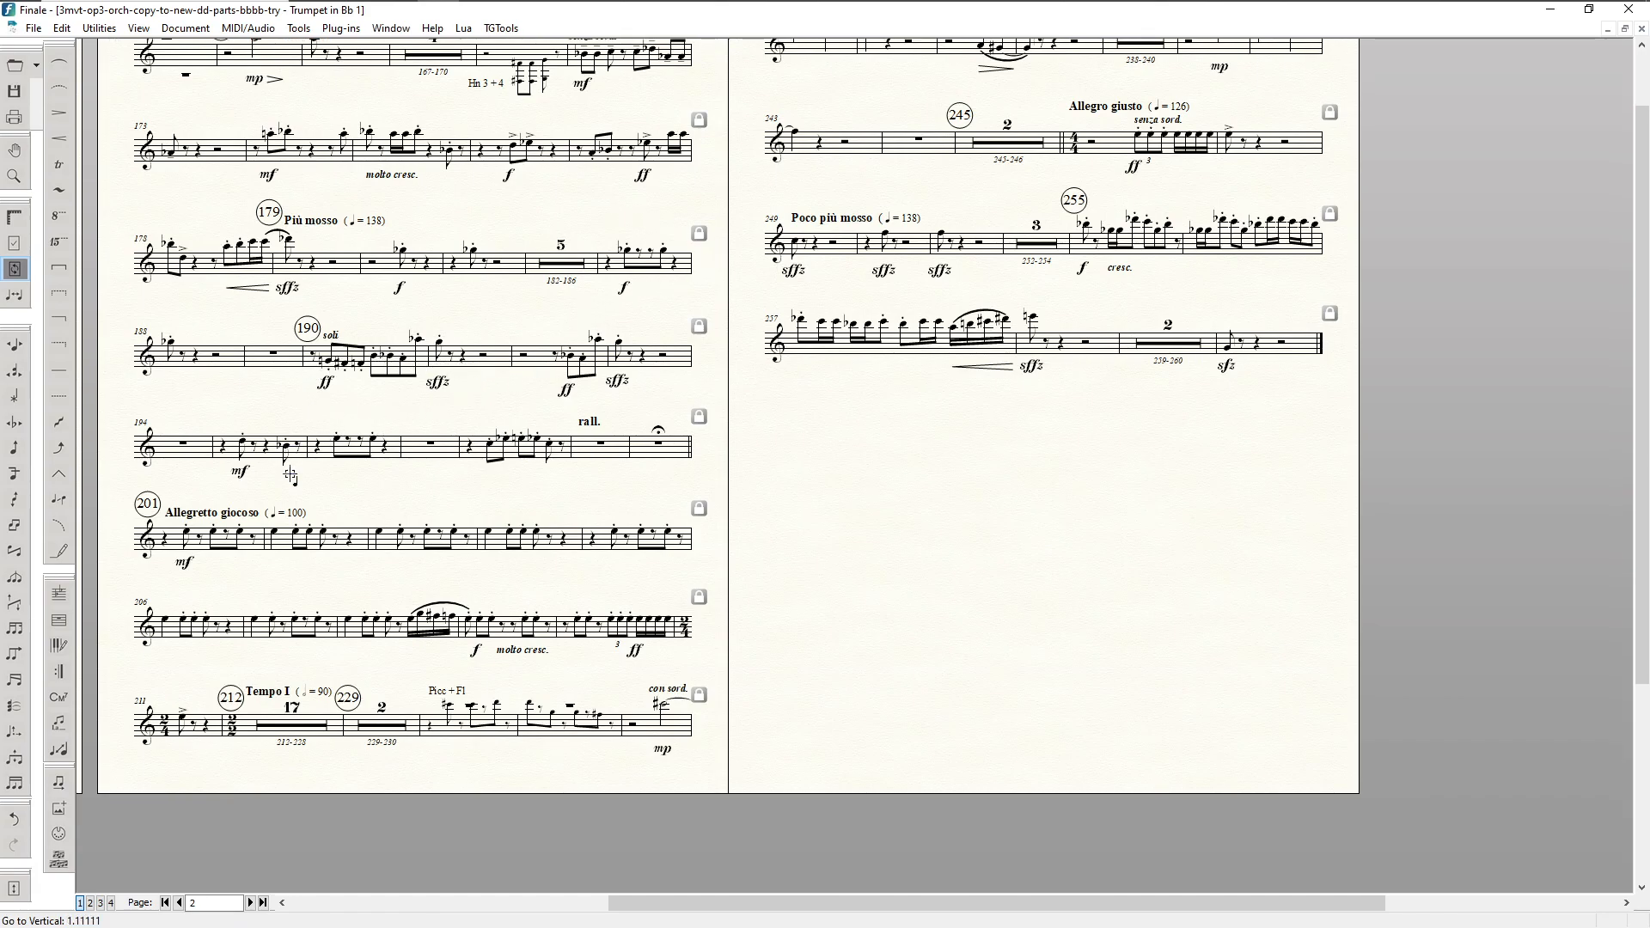
scroll(292, 476, "down", 1)
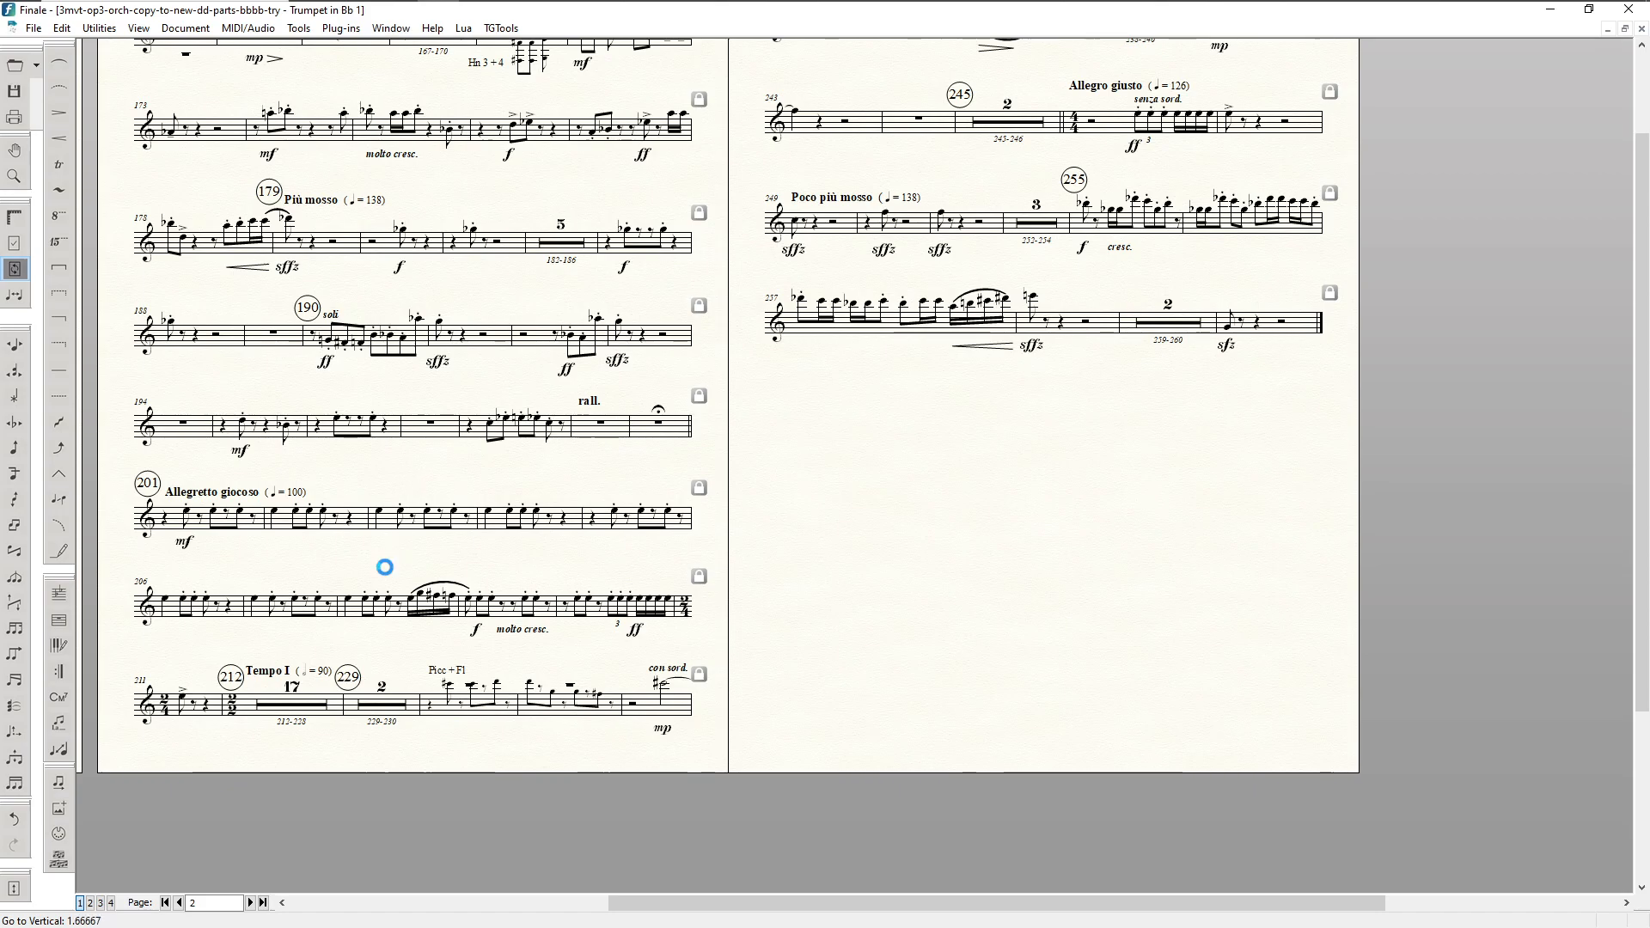
scroll(387, 563, "down", 2)
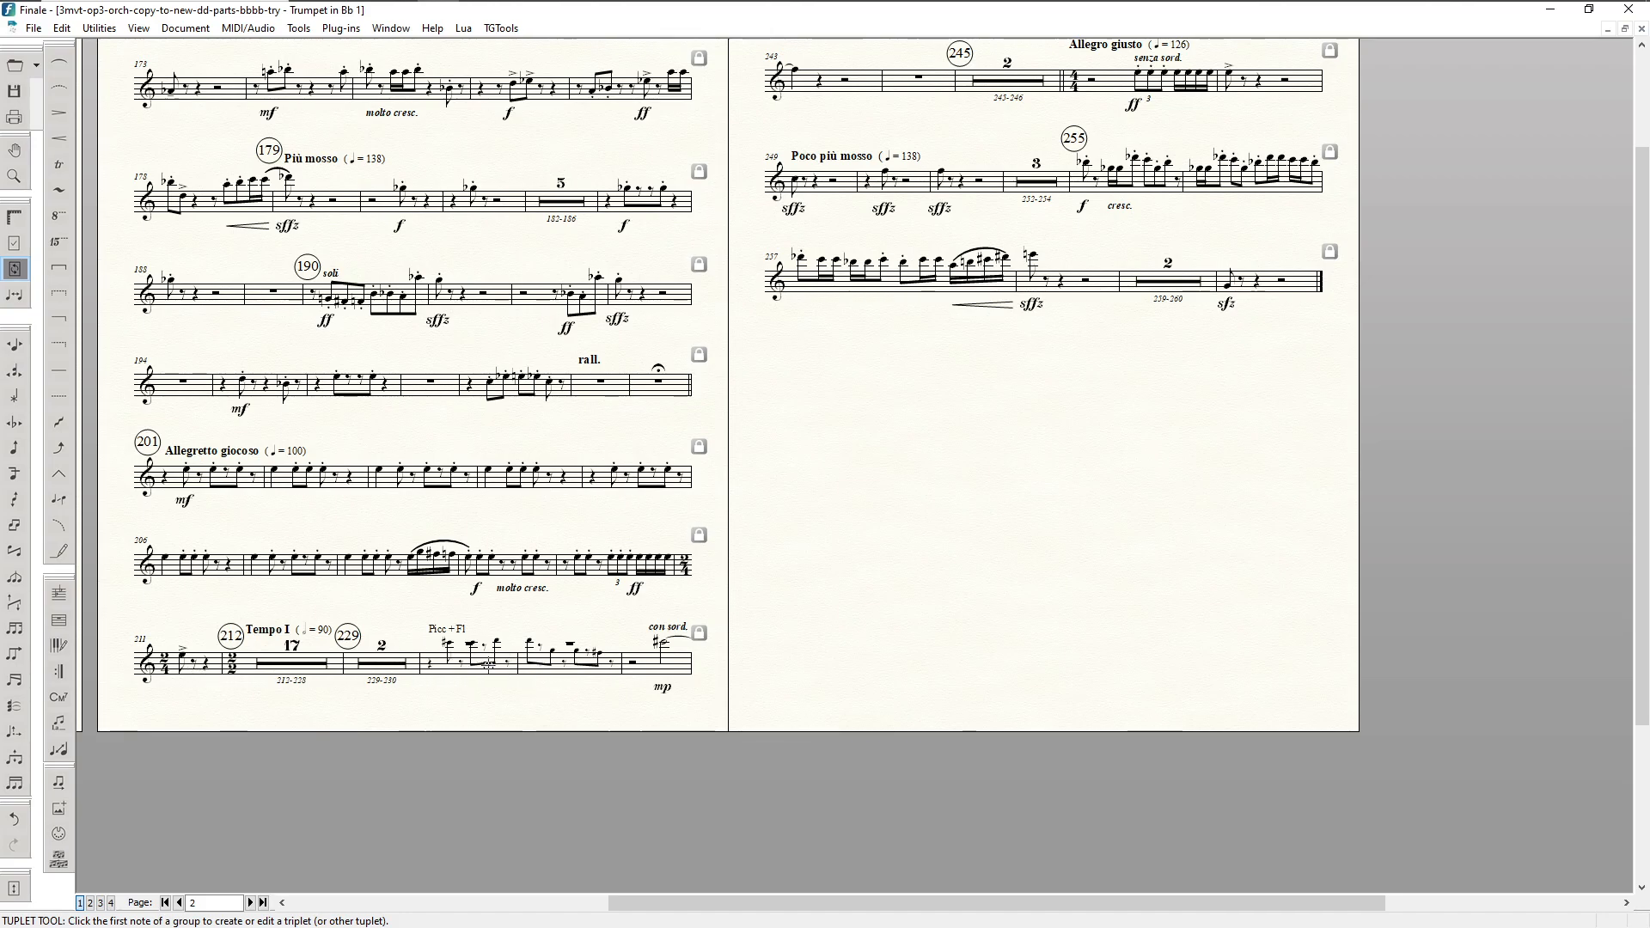
scroll(490, 660, "up", 7)
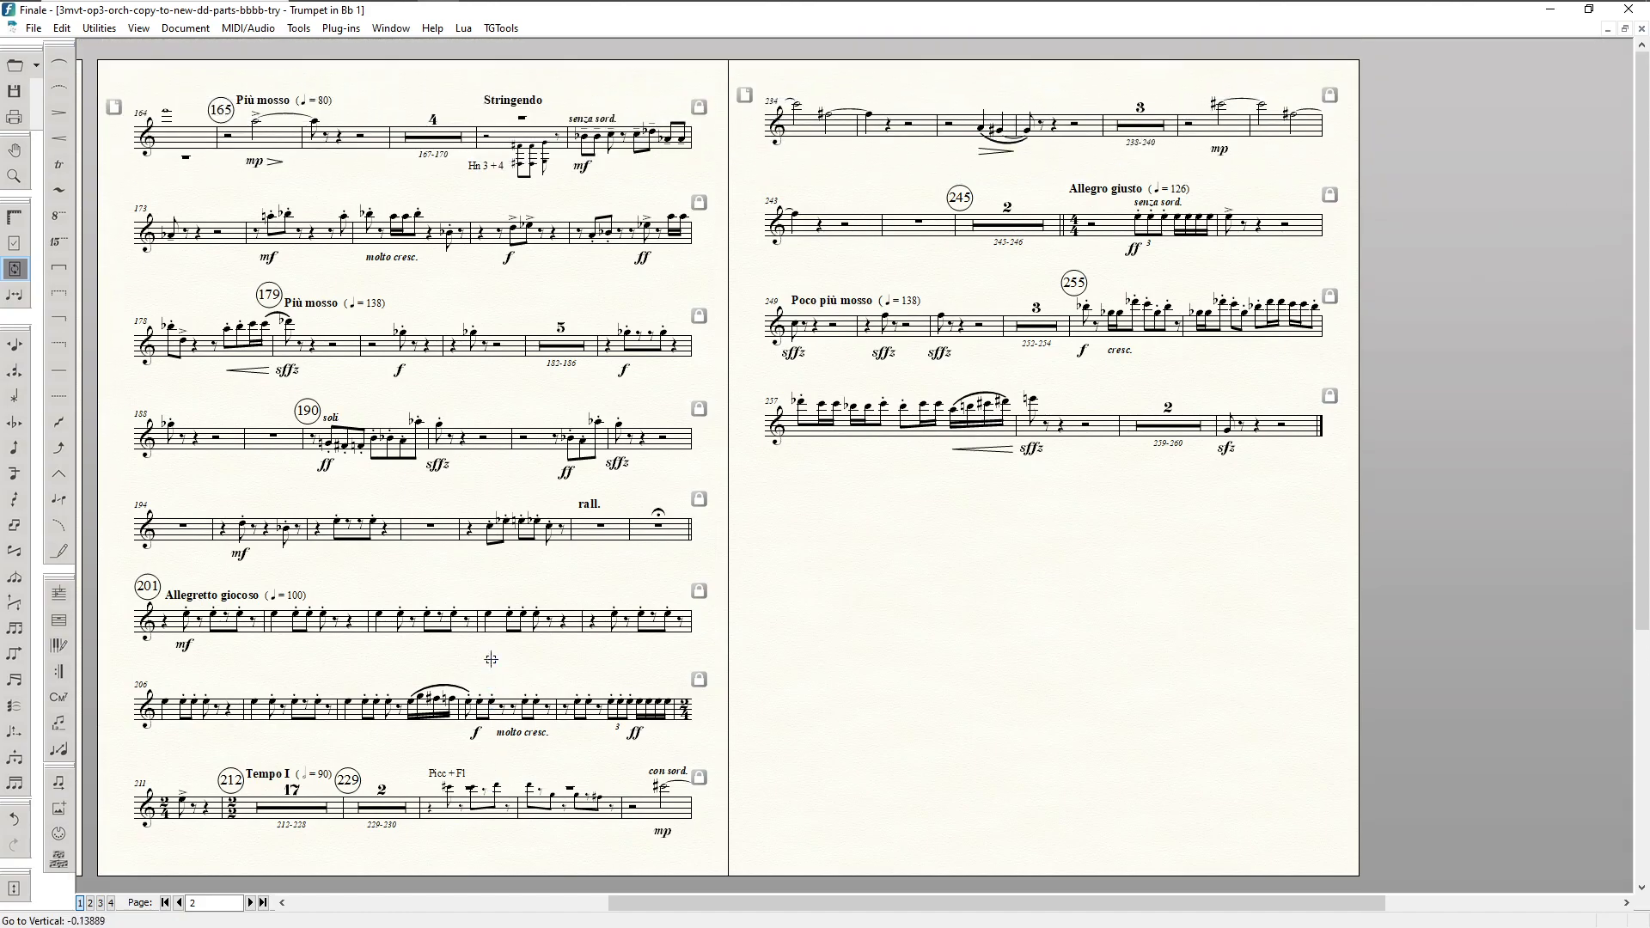
scroll(491, 660, "down", 7)
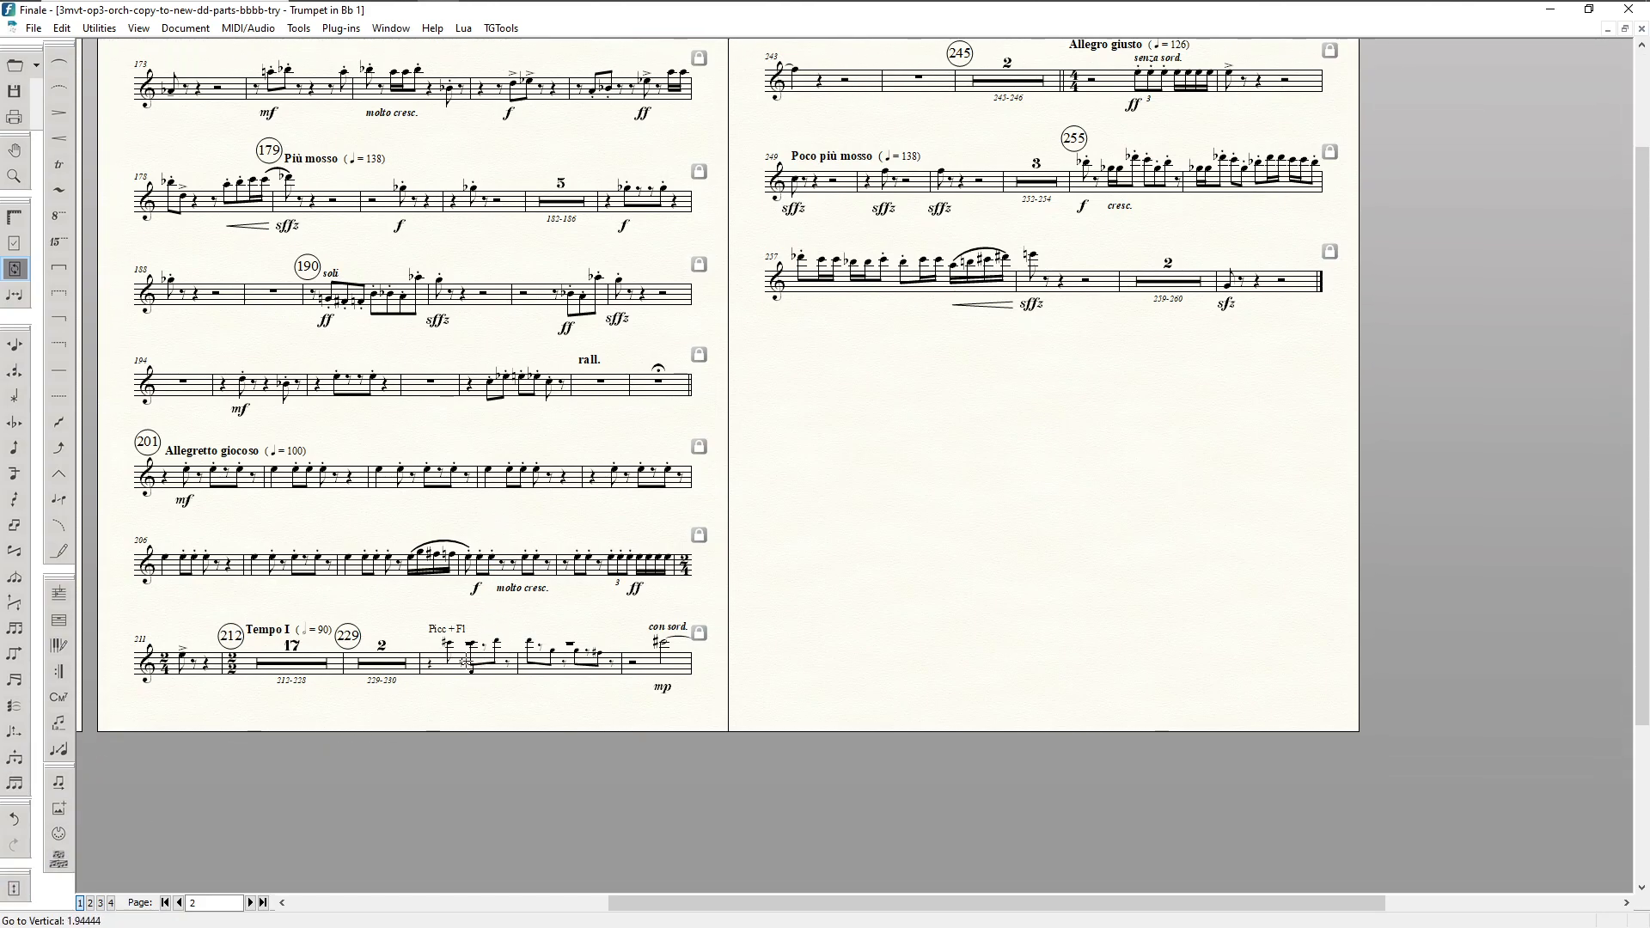
key("F2")
left_click(467, 662)
left_click(567, 661, "shift")
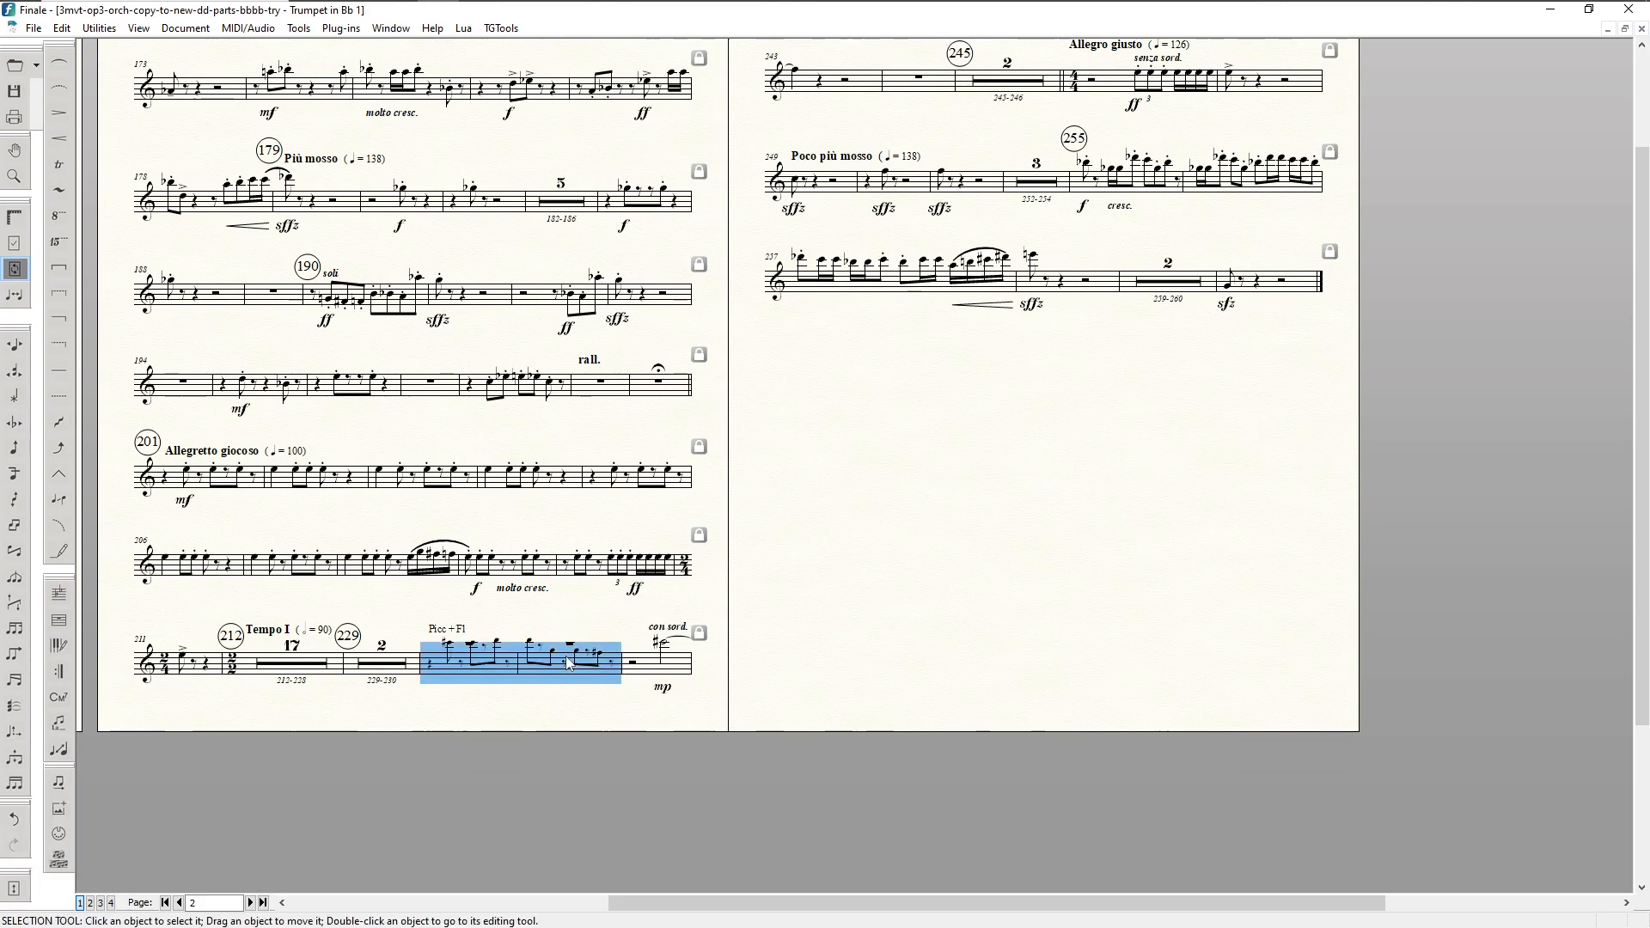
key("ctrl+shift+F3")
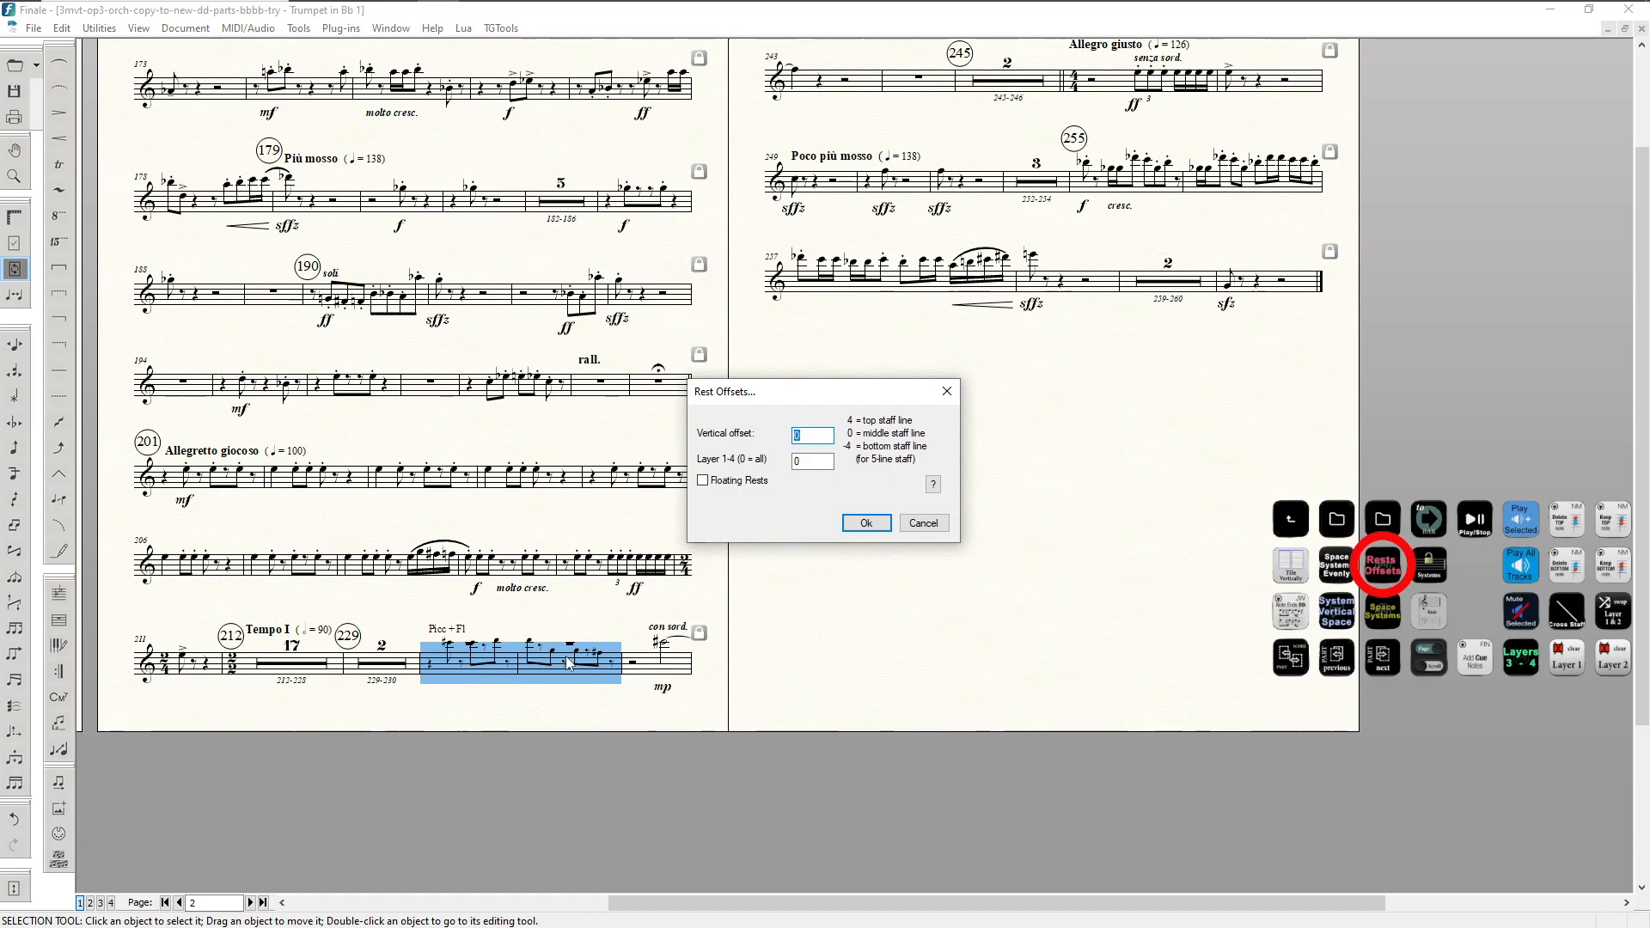
type("-8")
key("Tab")
type("1")
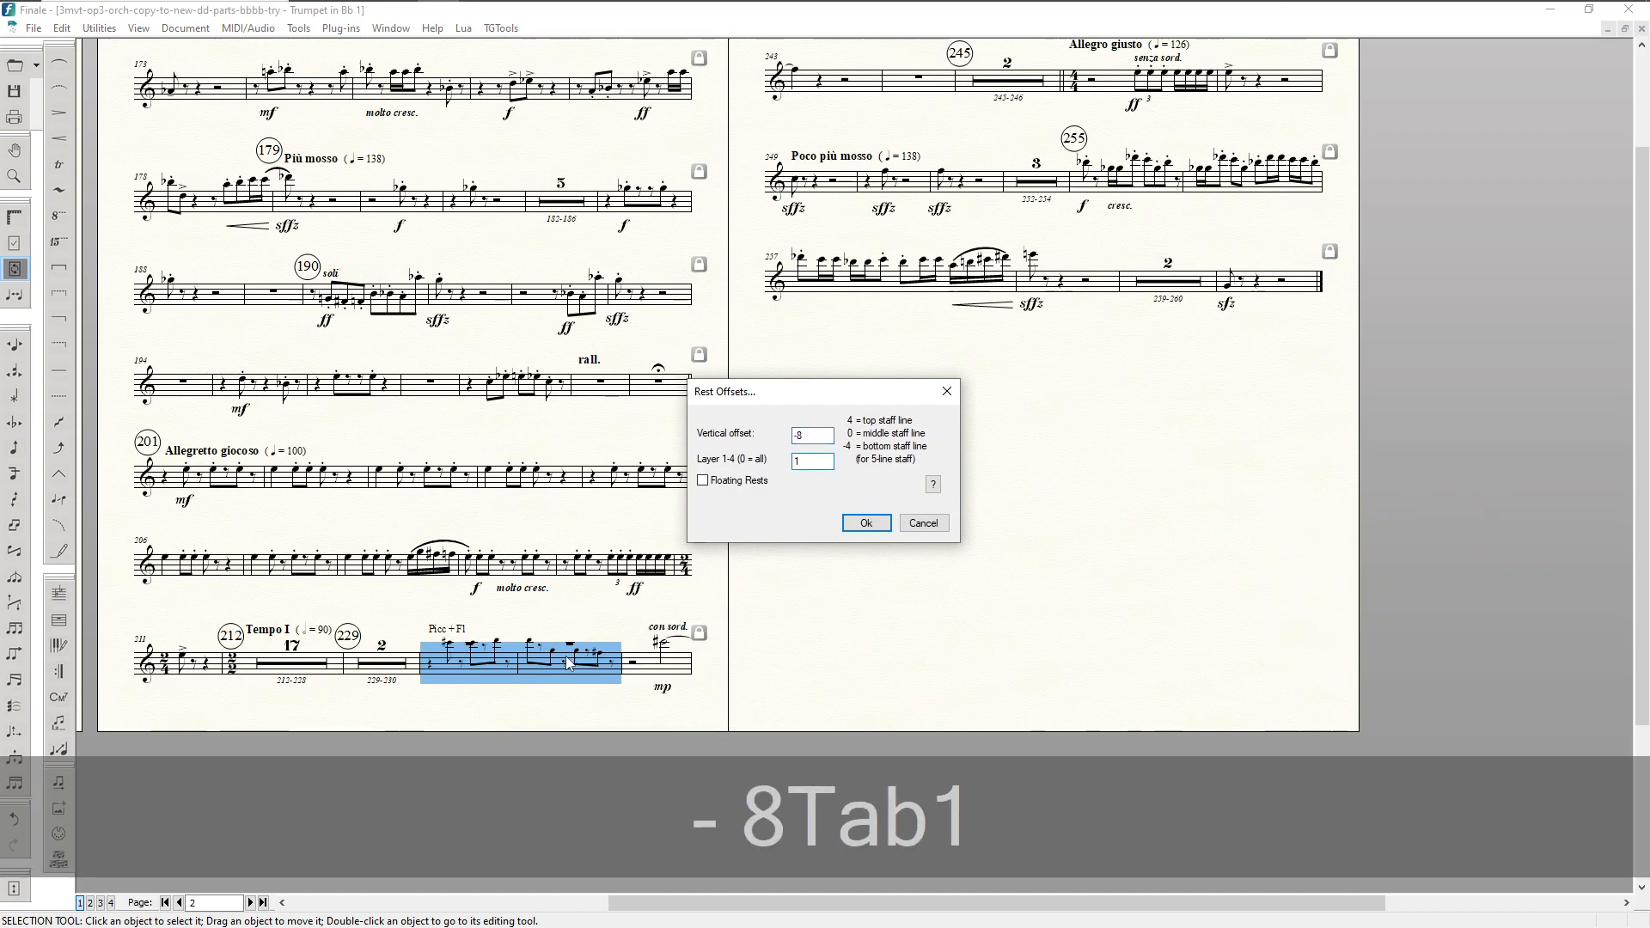
key("Return")
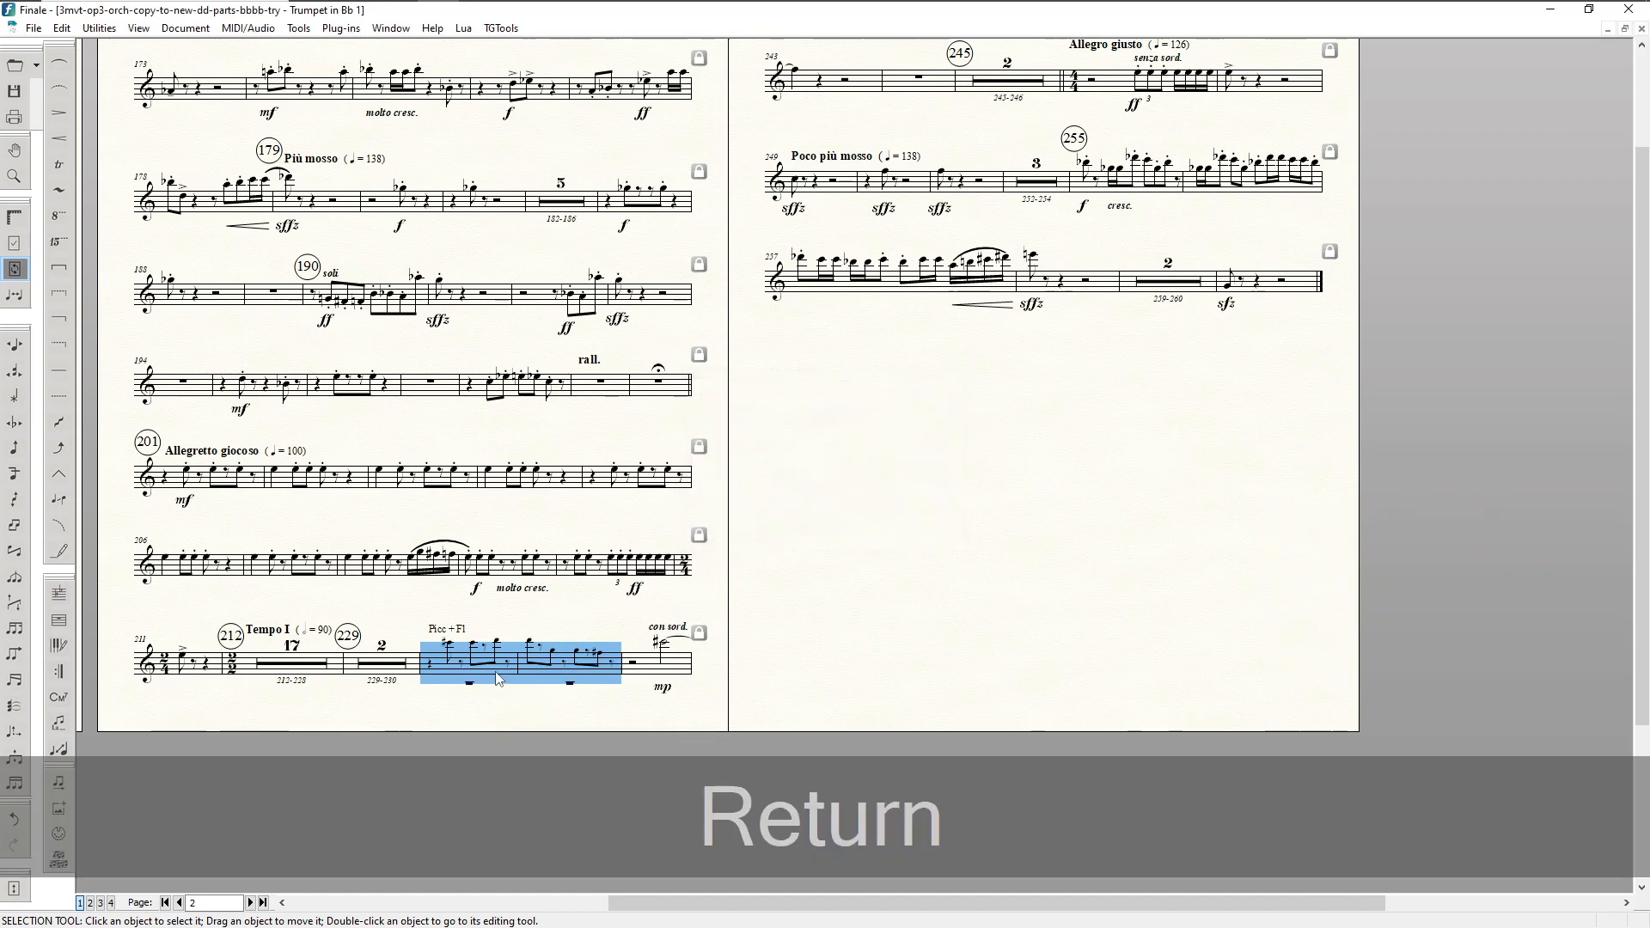
left_click(455, 702)
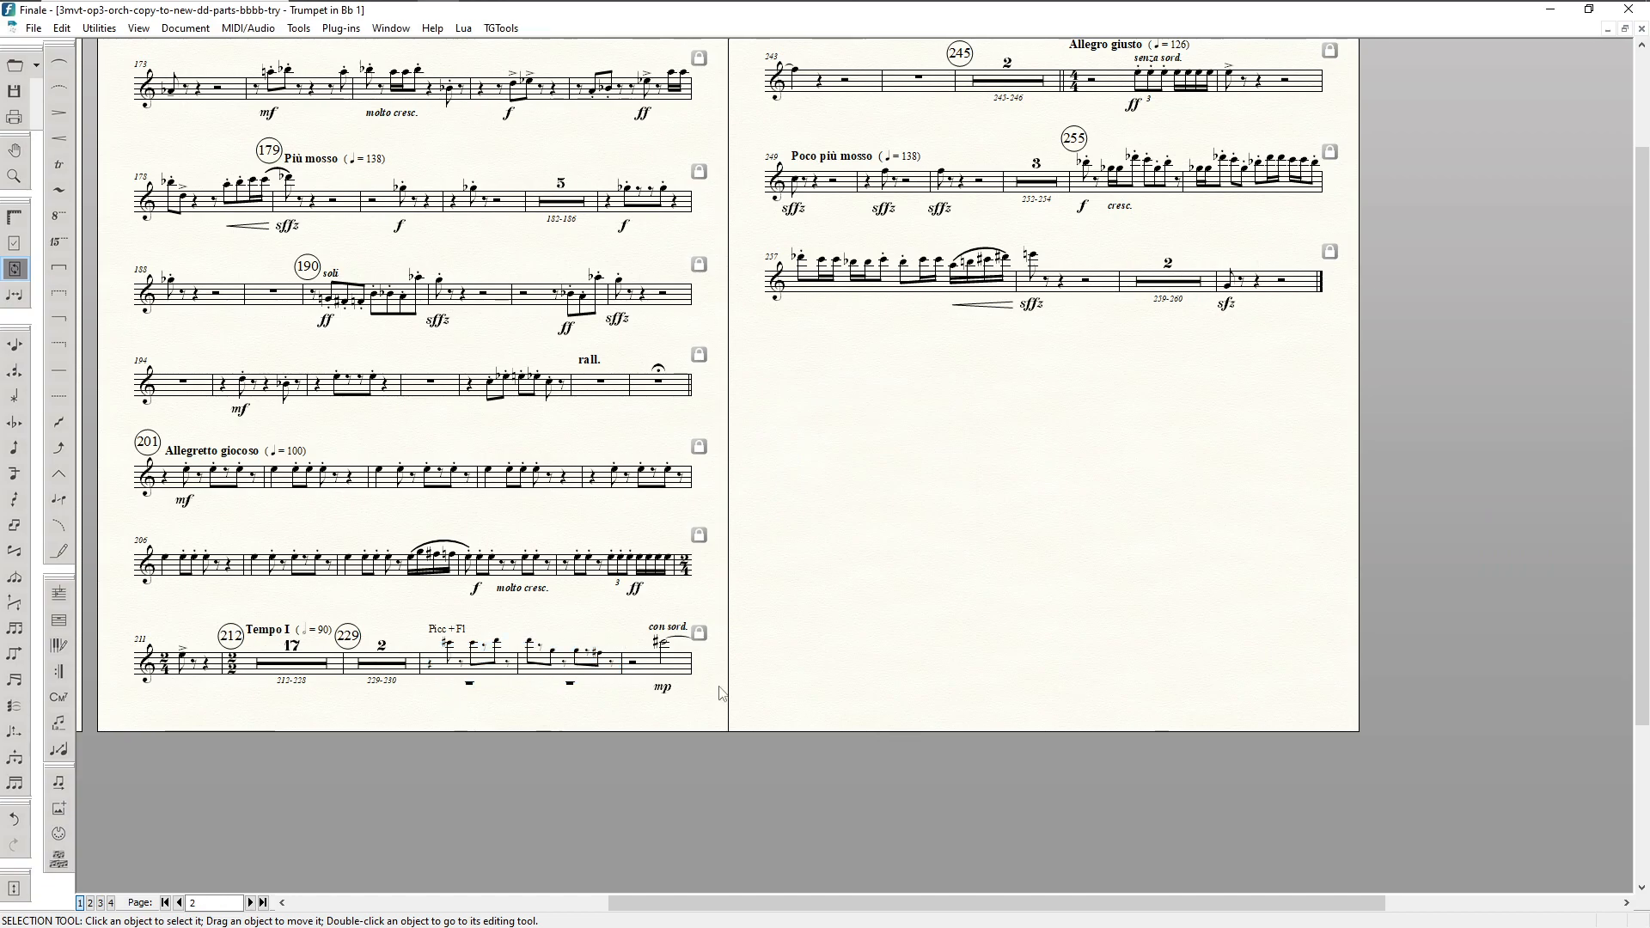
scroll(720, 692, "right", 4)
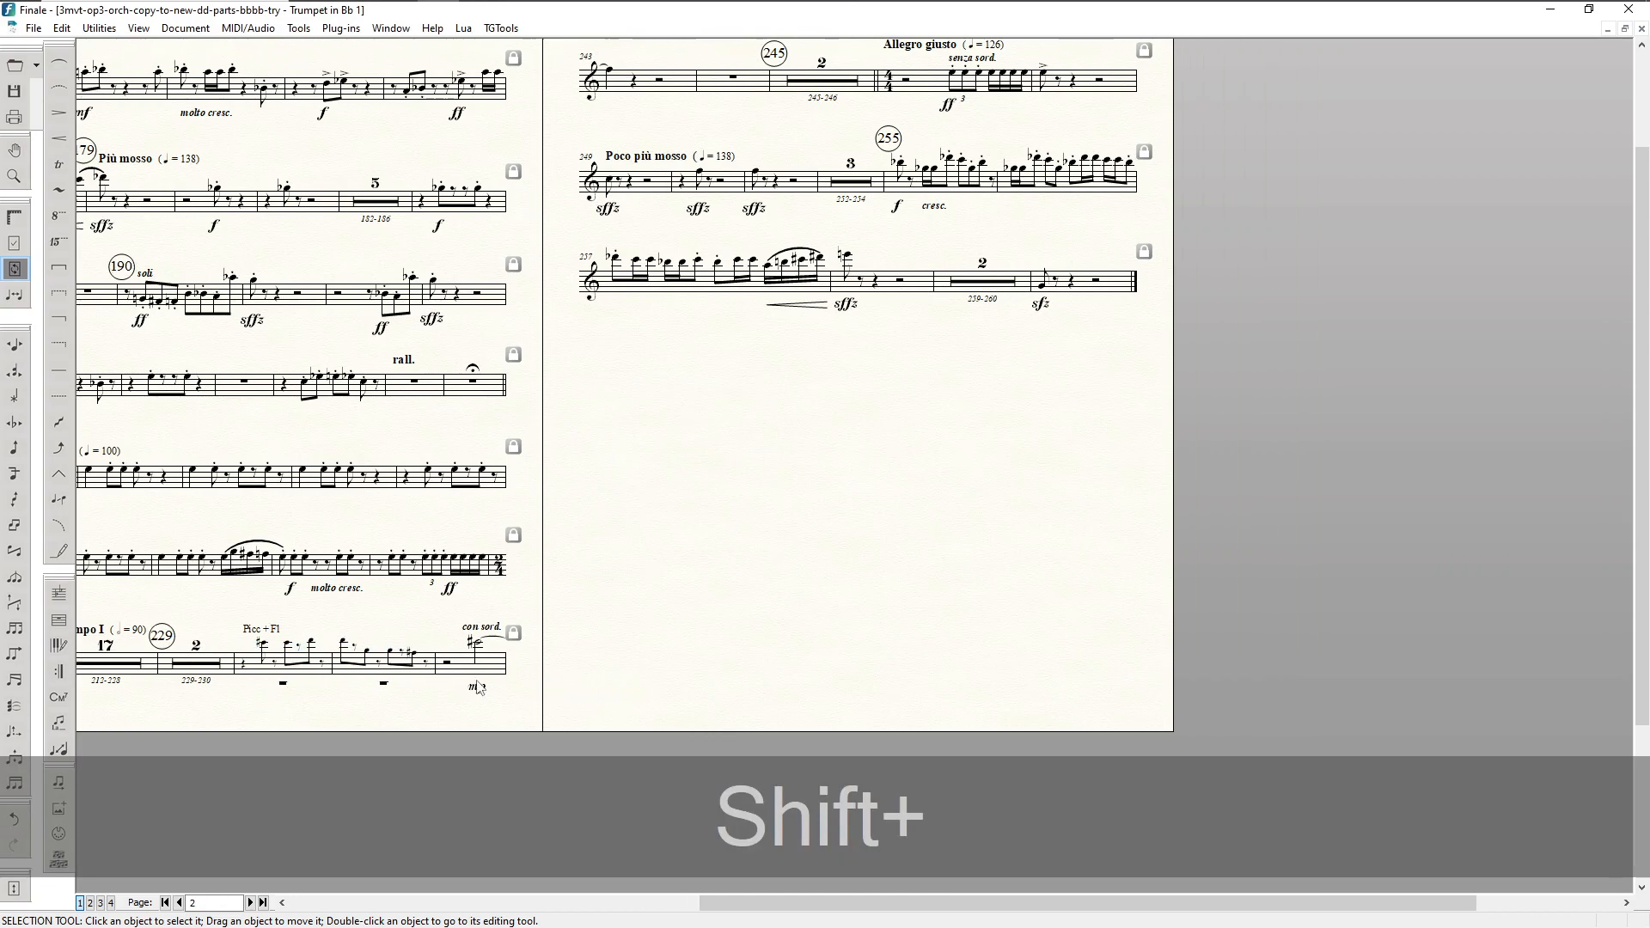
scroll(469, 696, "up", 2)
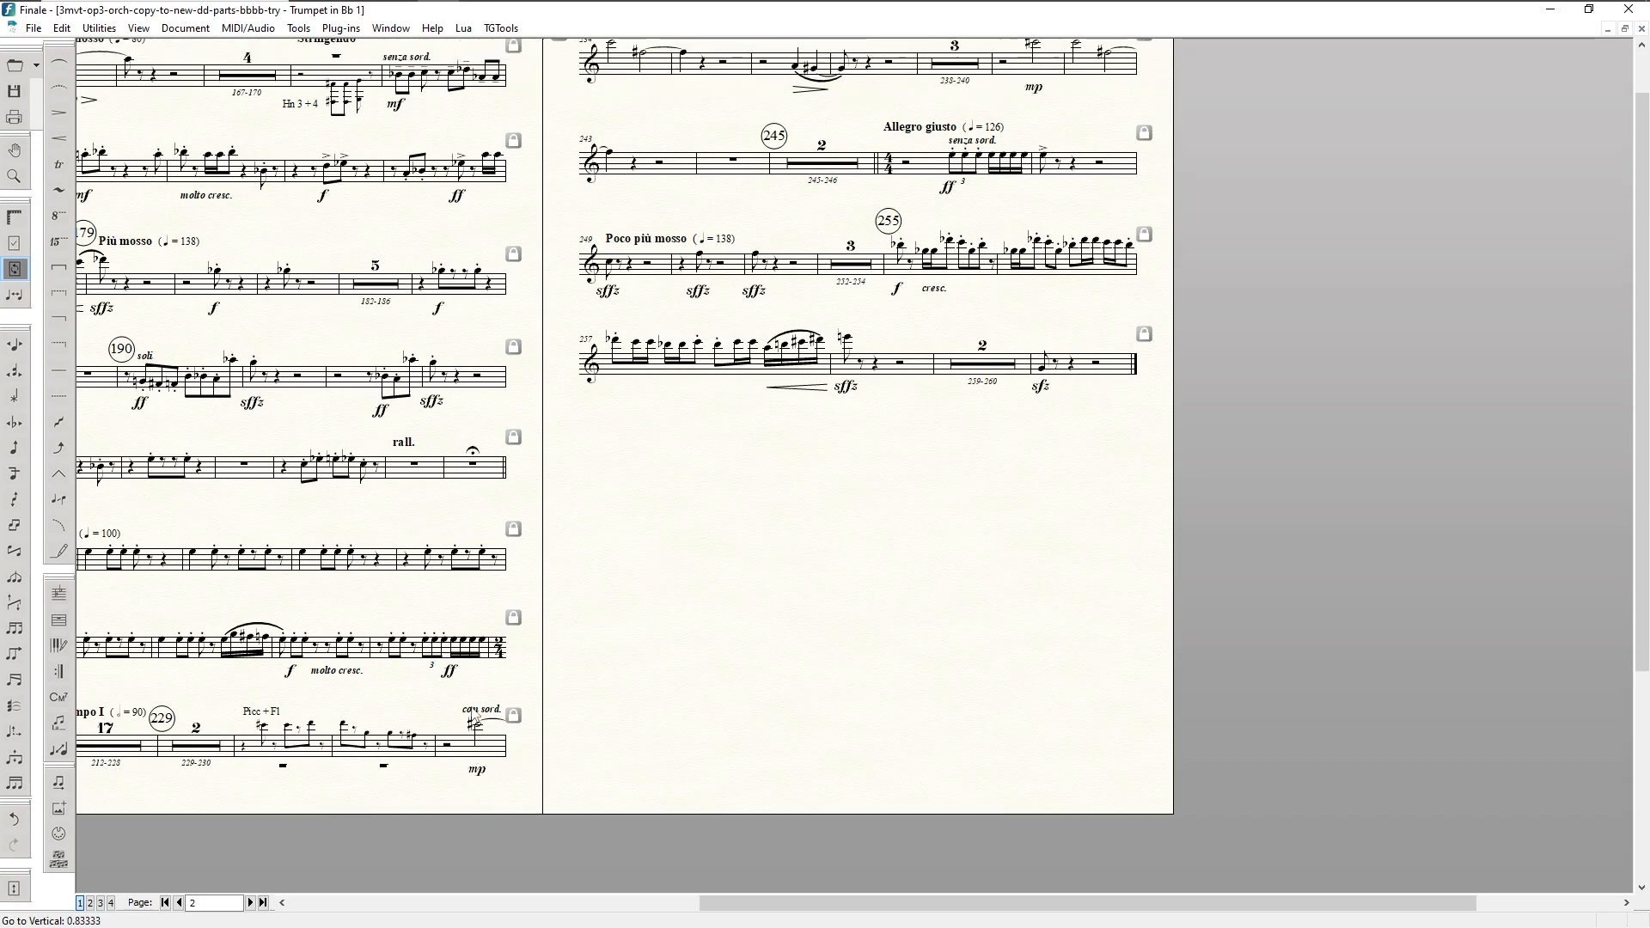
Step: Remove the page break at measure 234, at the start of page 3
scroll(468, 732, "up", 2)
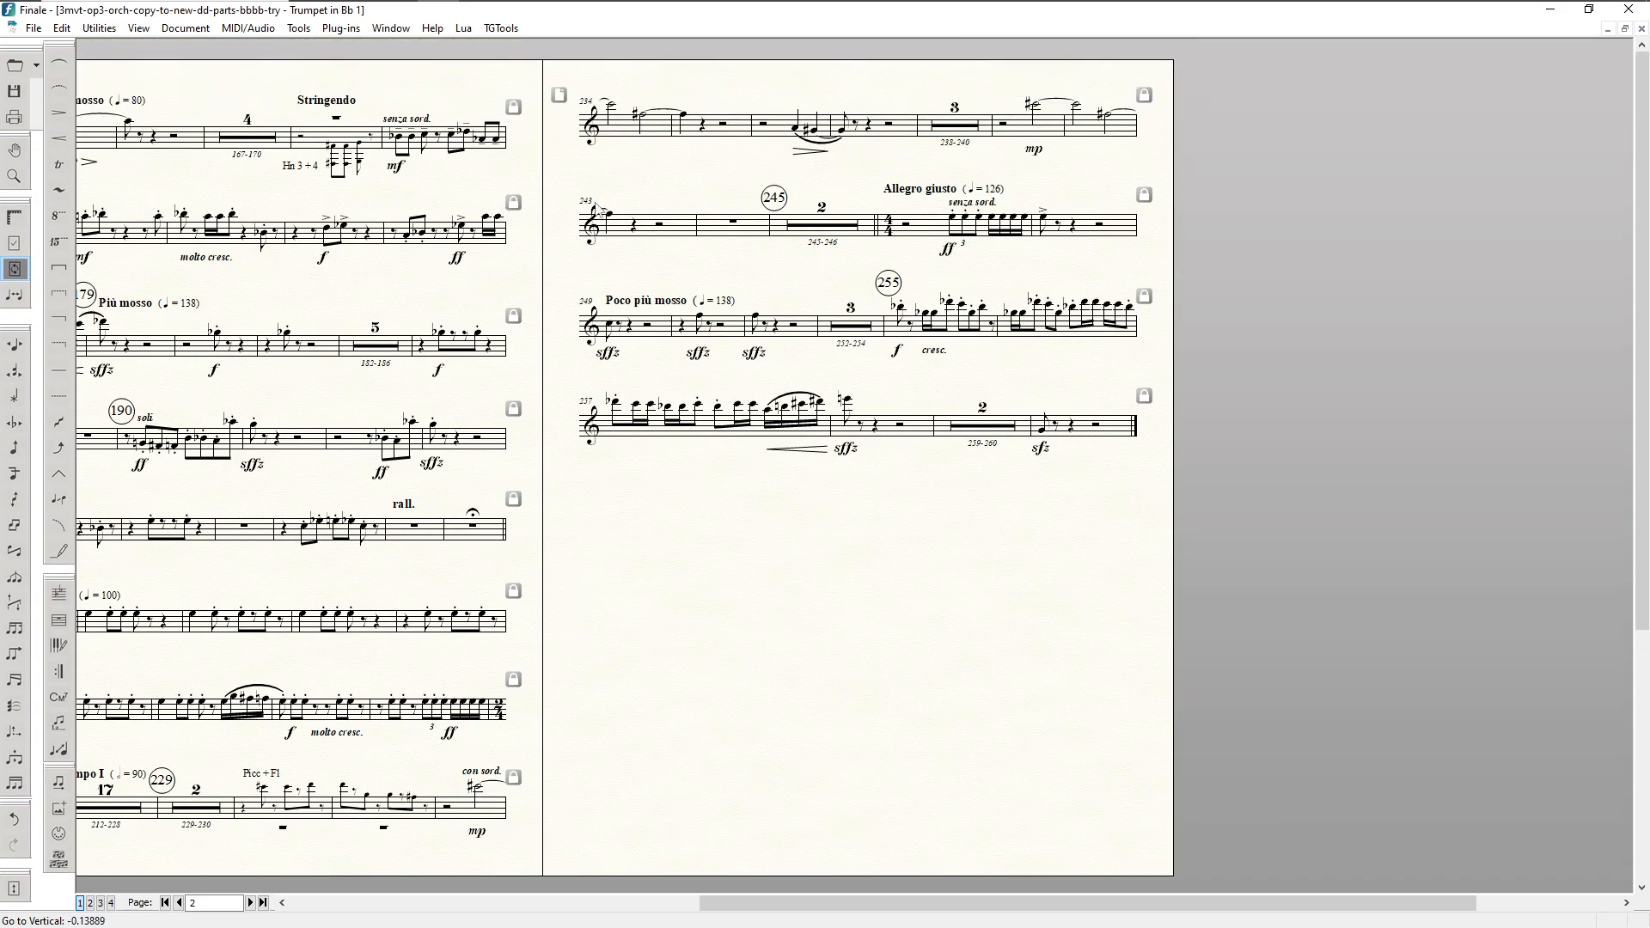
scroll(678, 412, "down", 3)
scroll(672, 187, "up", 3)
left_click(635, 128)
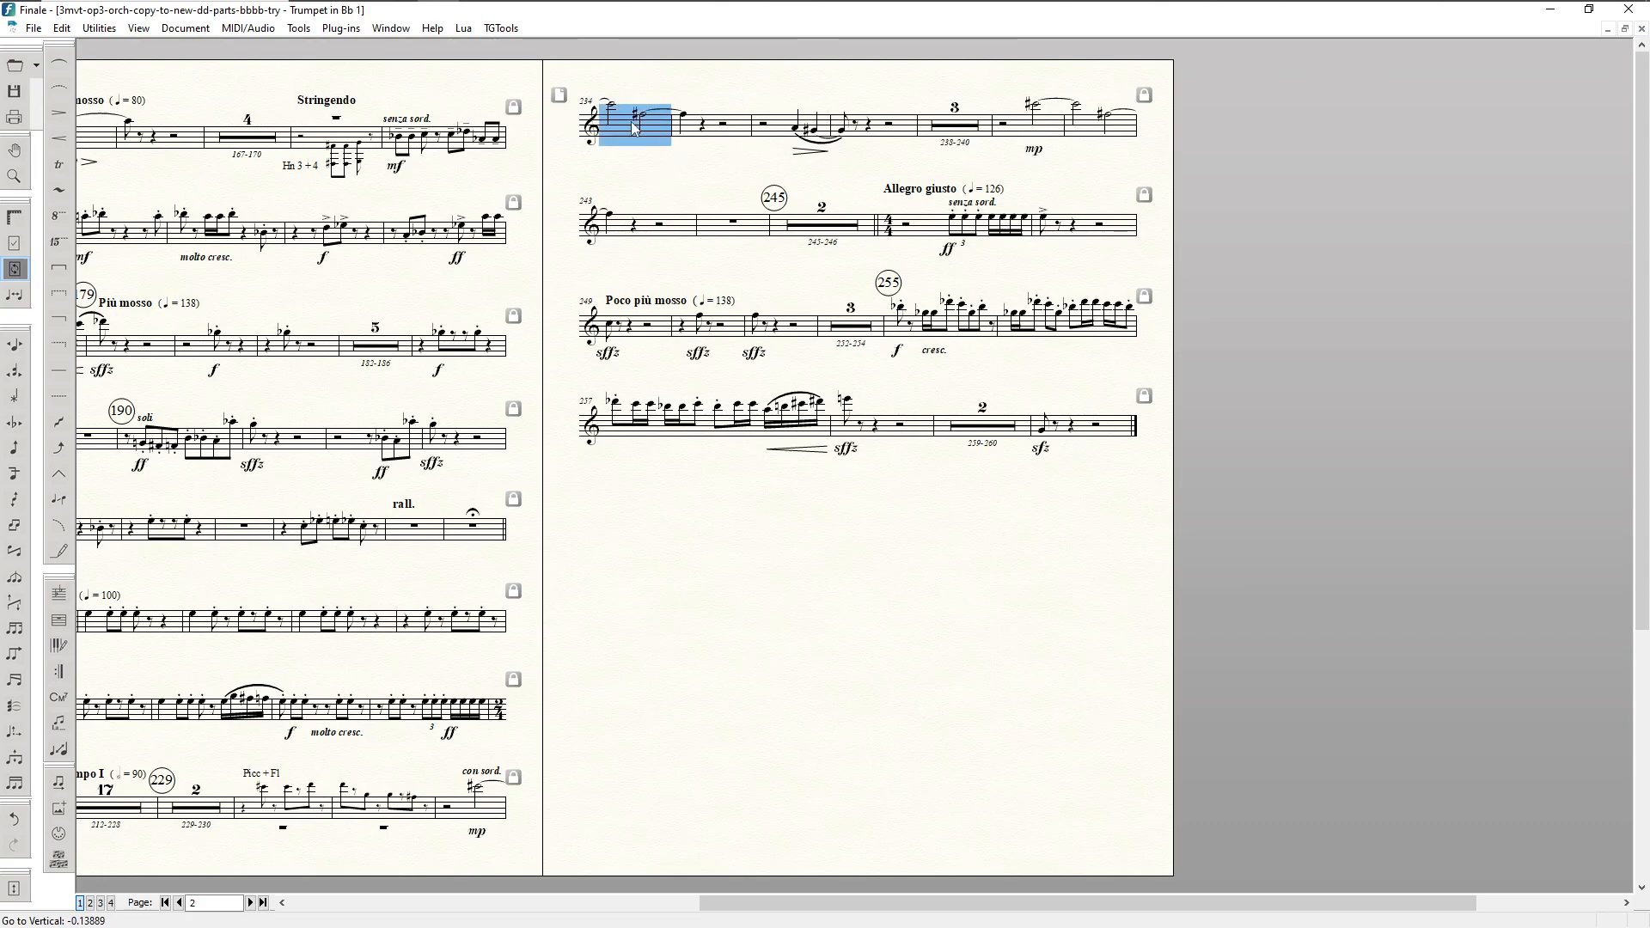
key("ctrl+alt+shift+j")
type("1201")
key("Return")
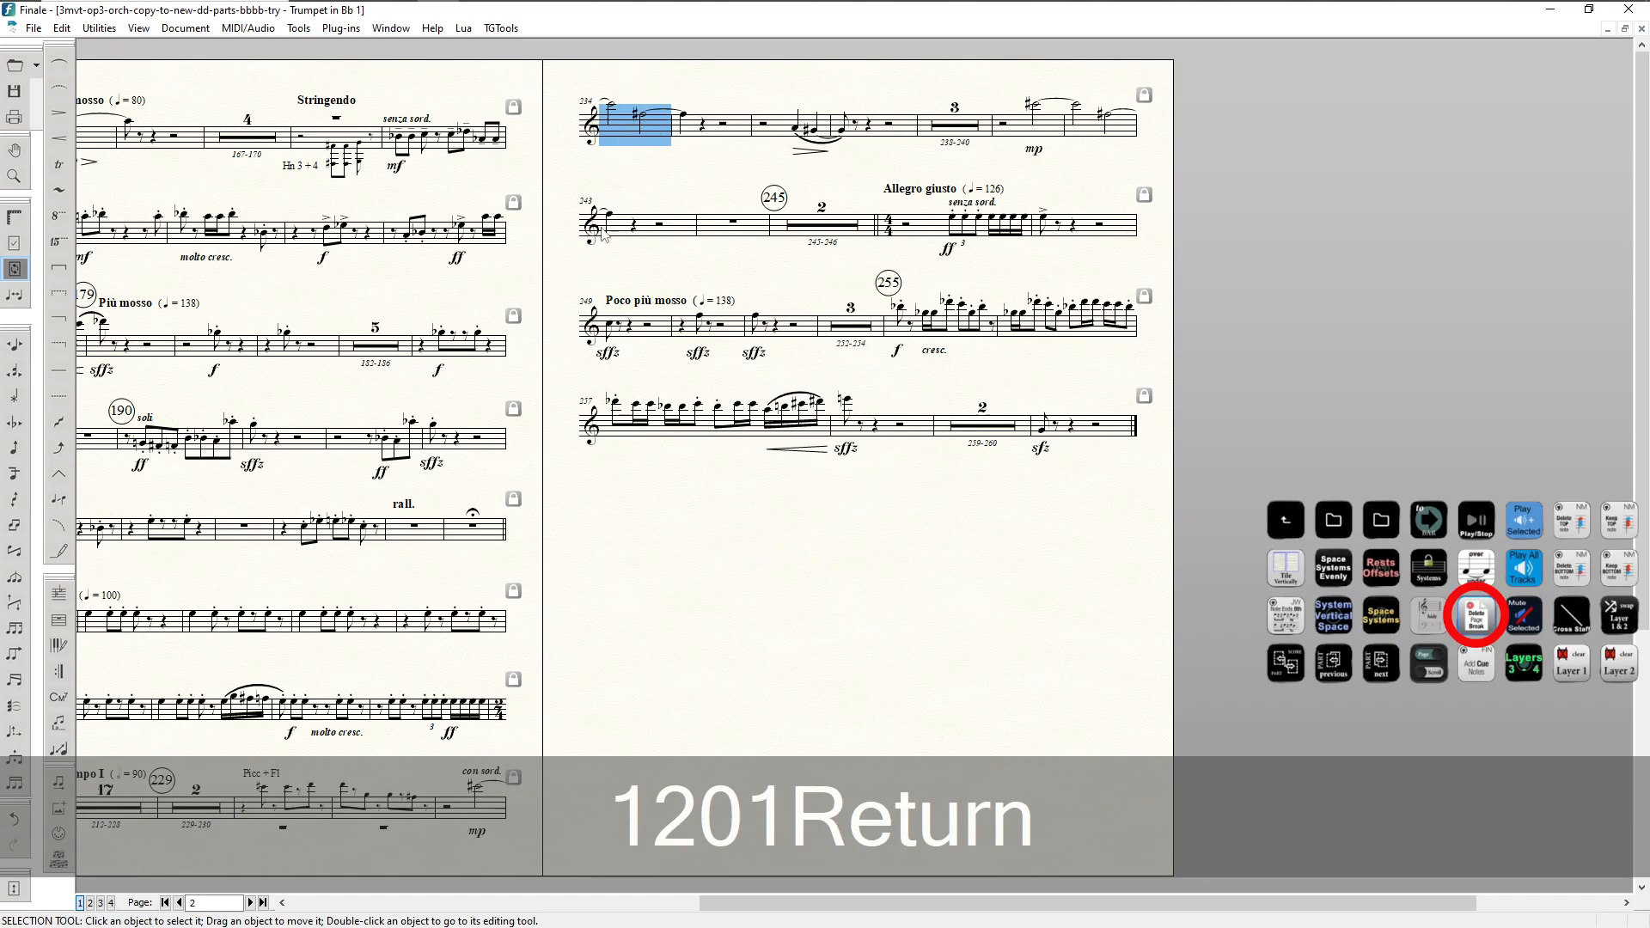
Step: Move measure 233 (con sord.) from page 2's last system to the first system of page 3
scroll(507, 592, "down", 5)
left_click(471, 698)
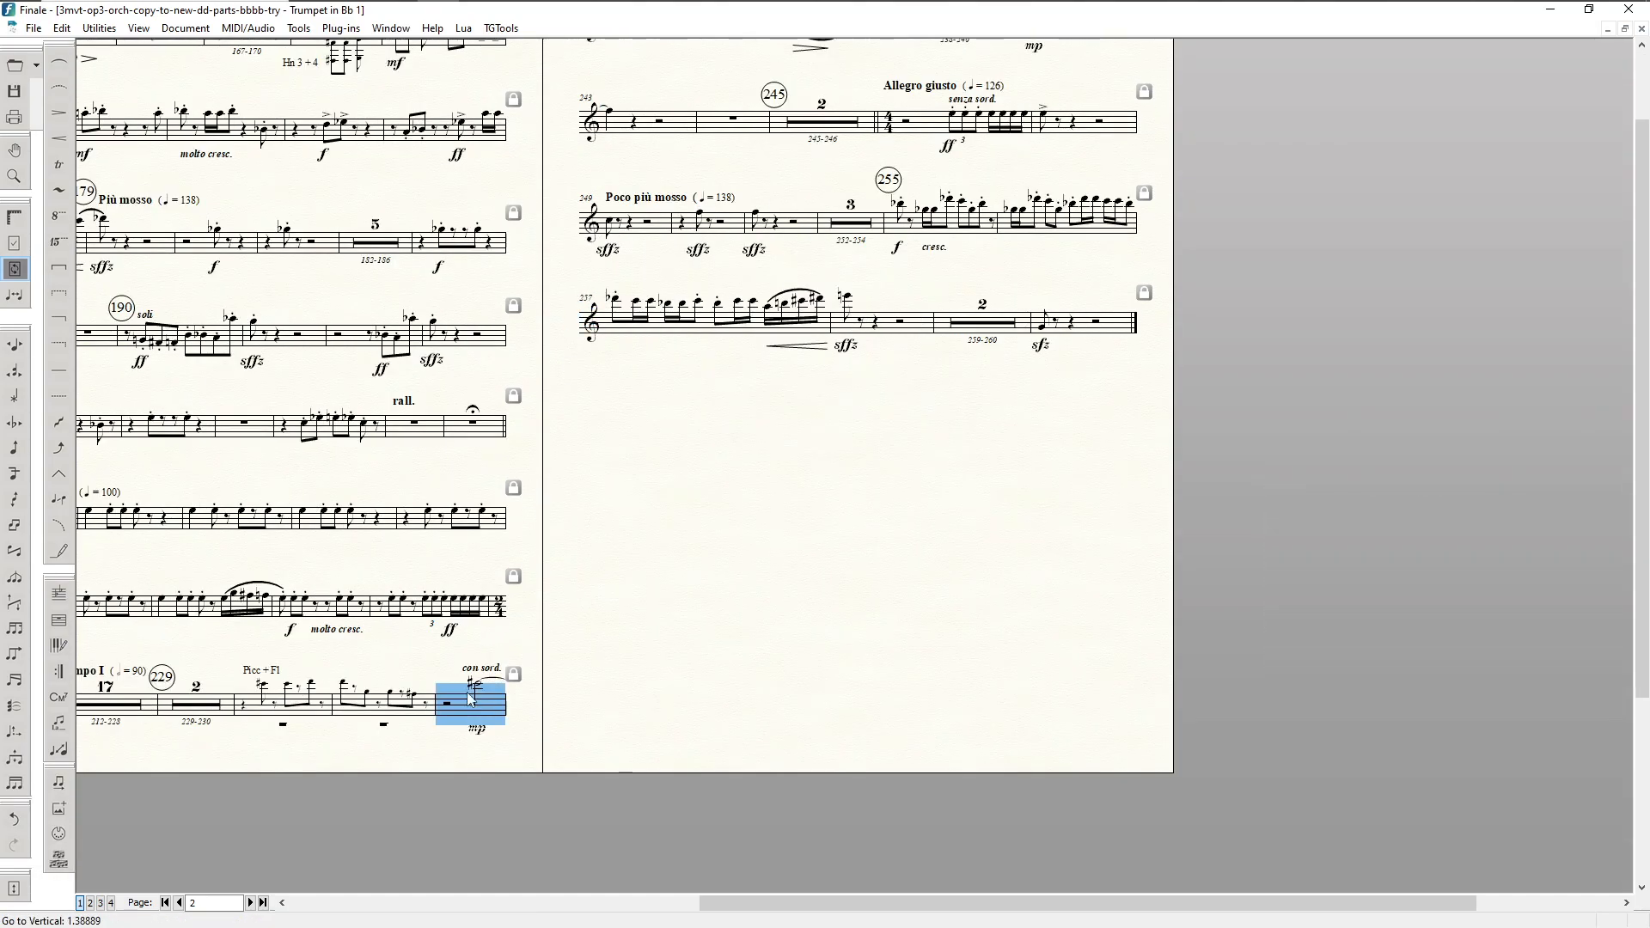
scroll(579, 487, "up", 3)
key("F2")
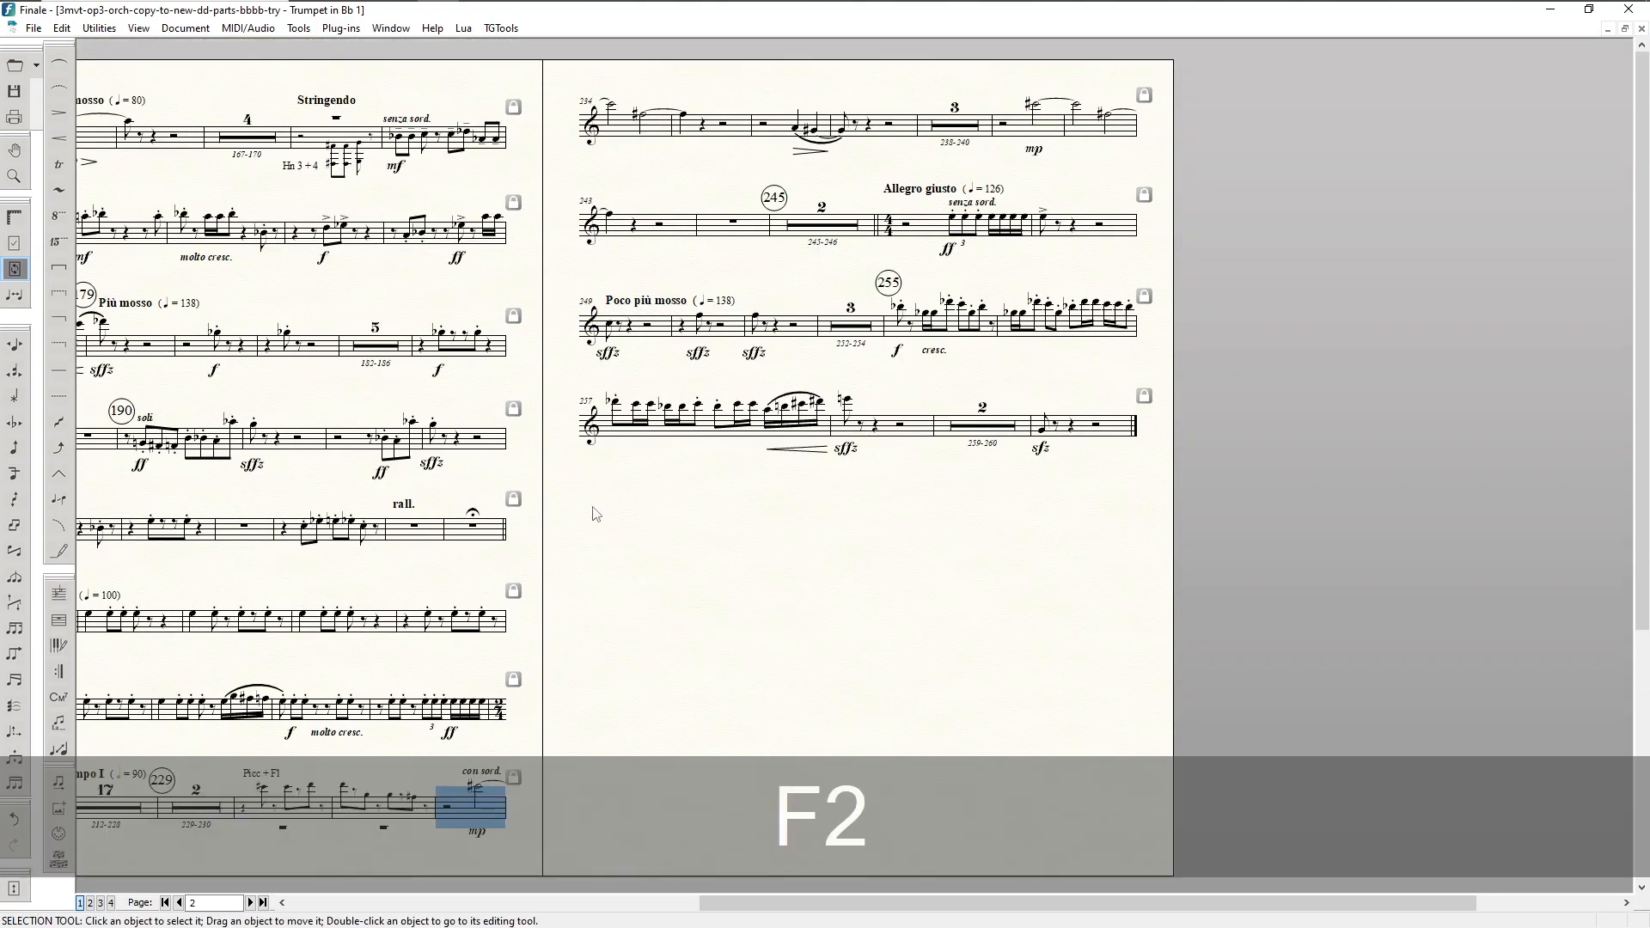
key("Down")
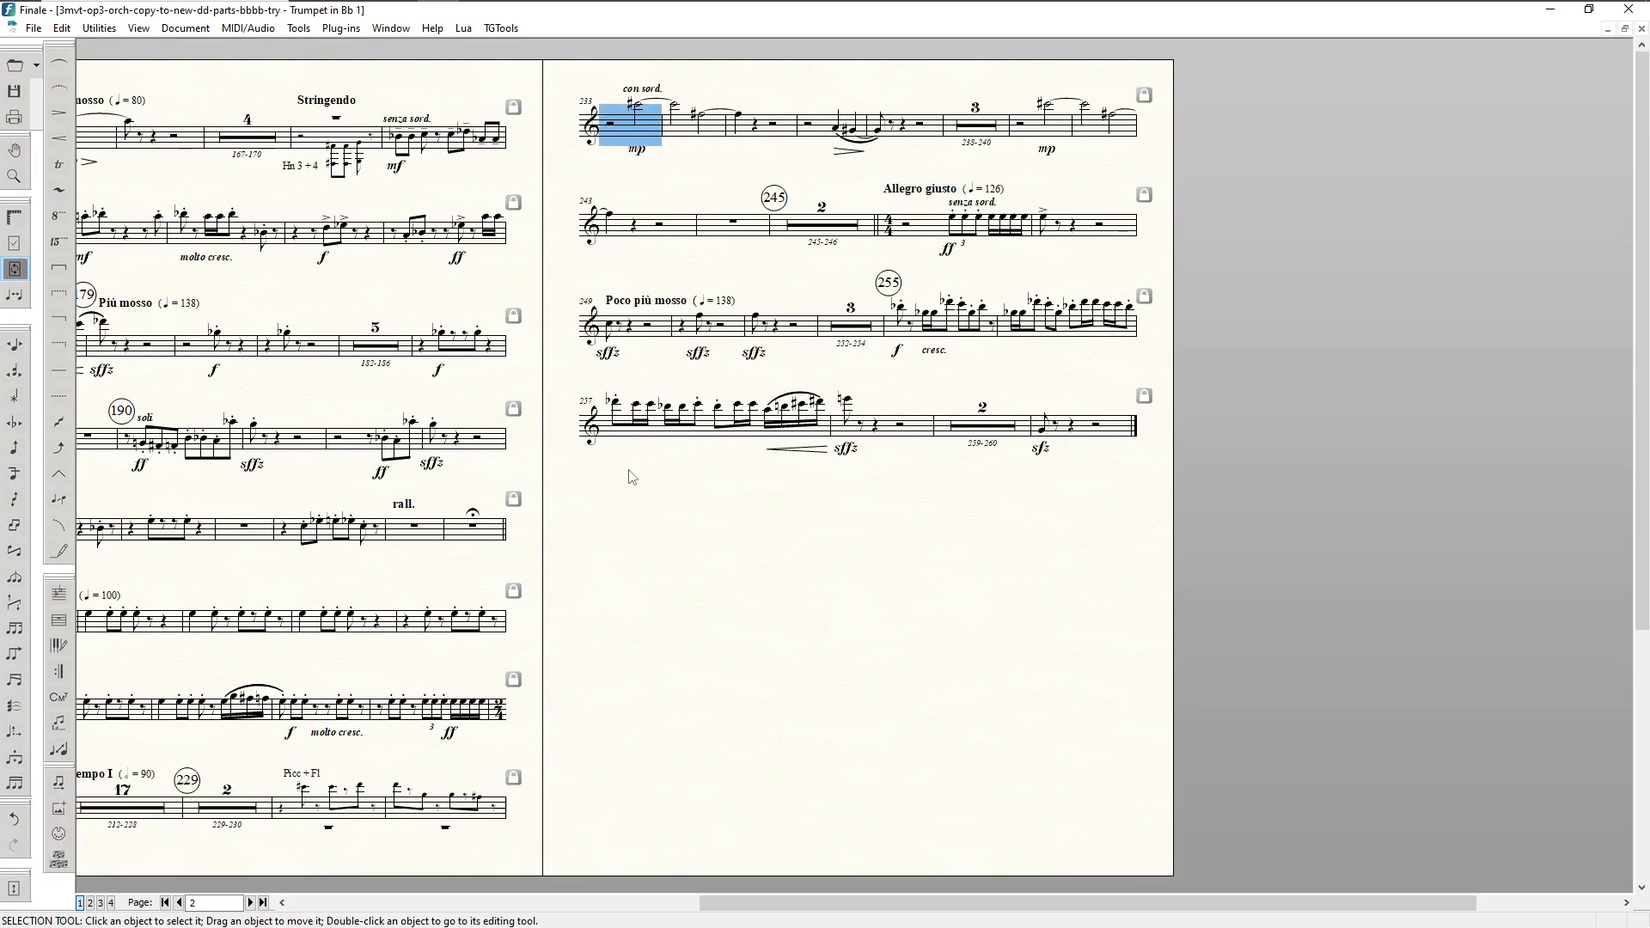
Step: Push measures down on page 3 so that its second, third and fourth systems start at measures 241, 247 and 255
left_click(1046, 129)
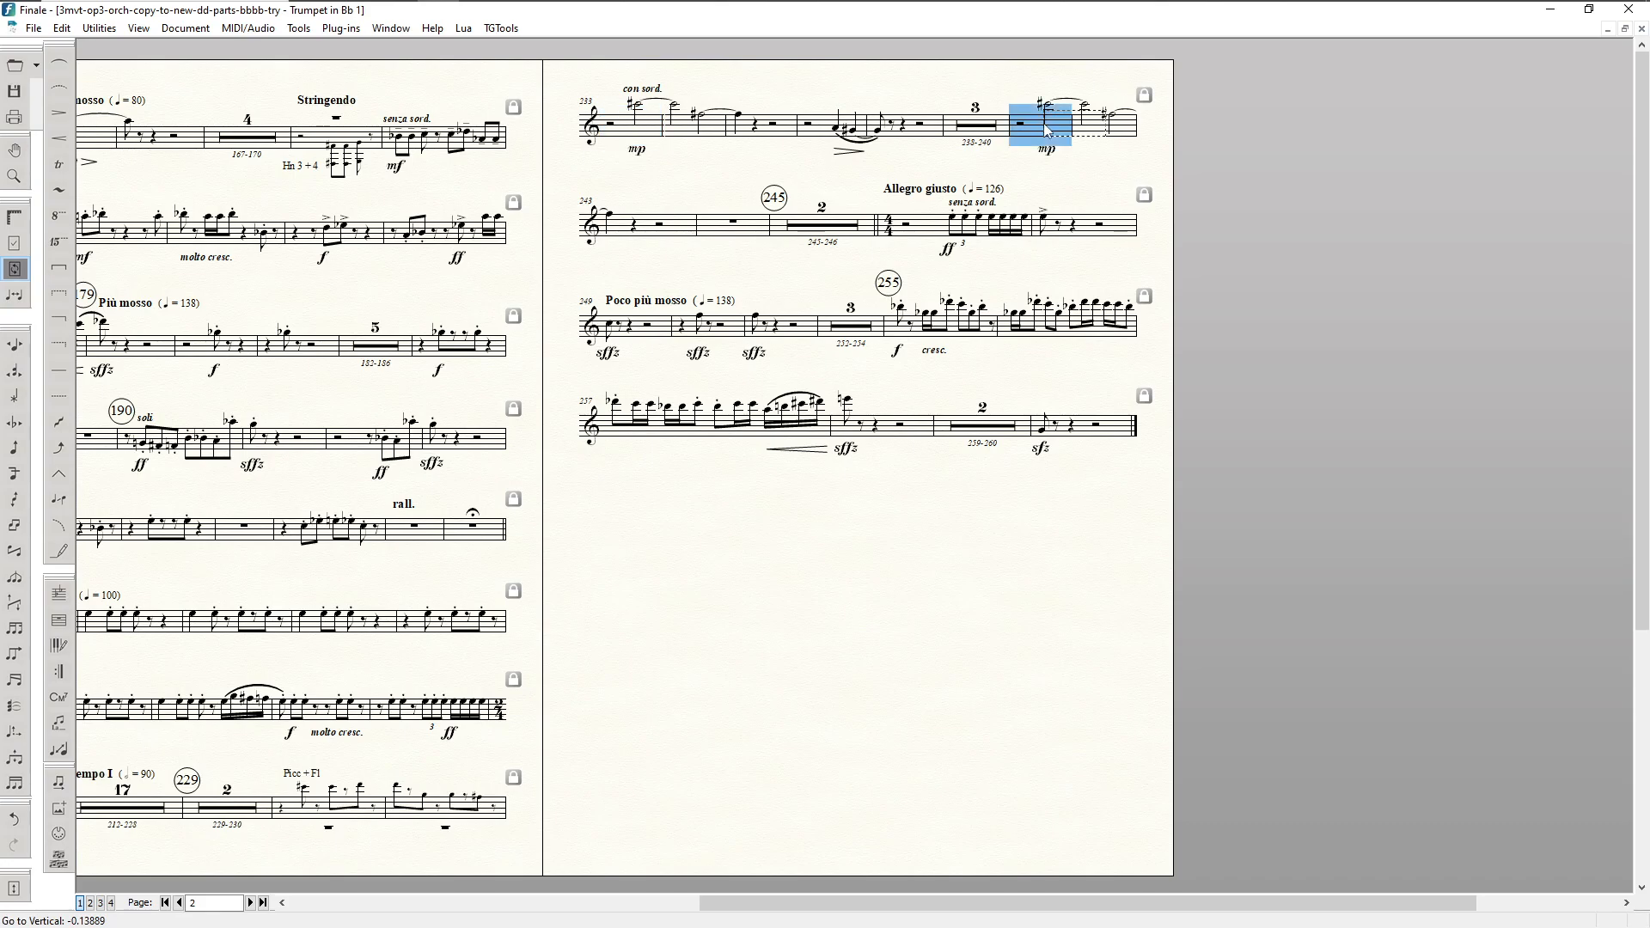
key("Down")
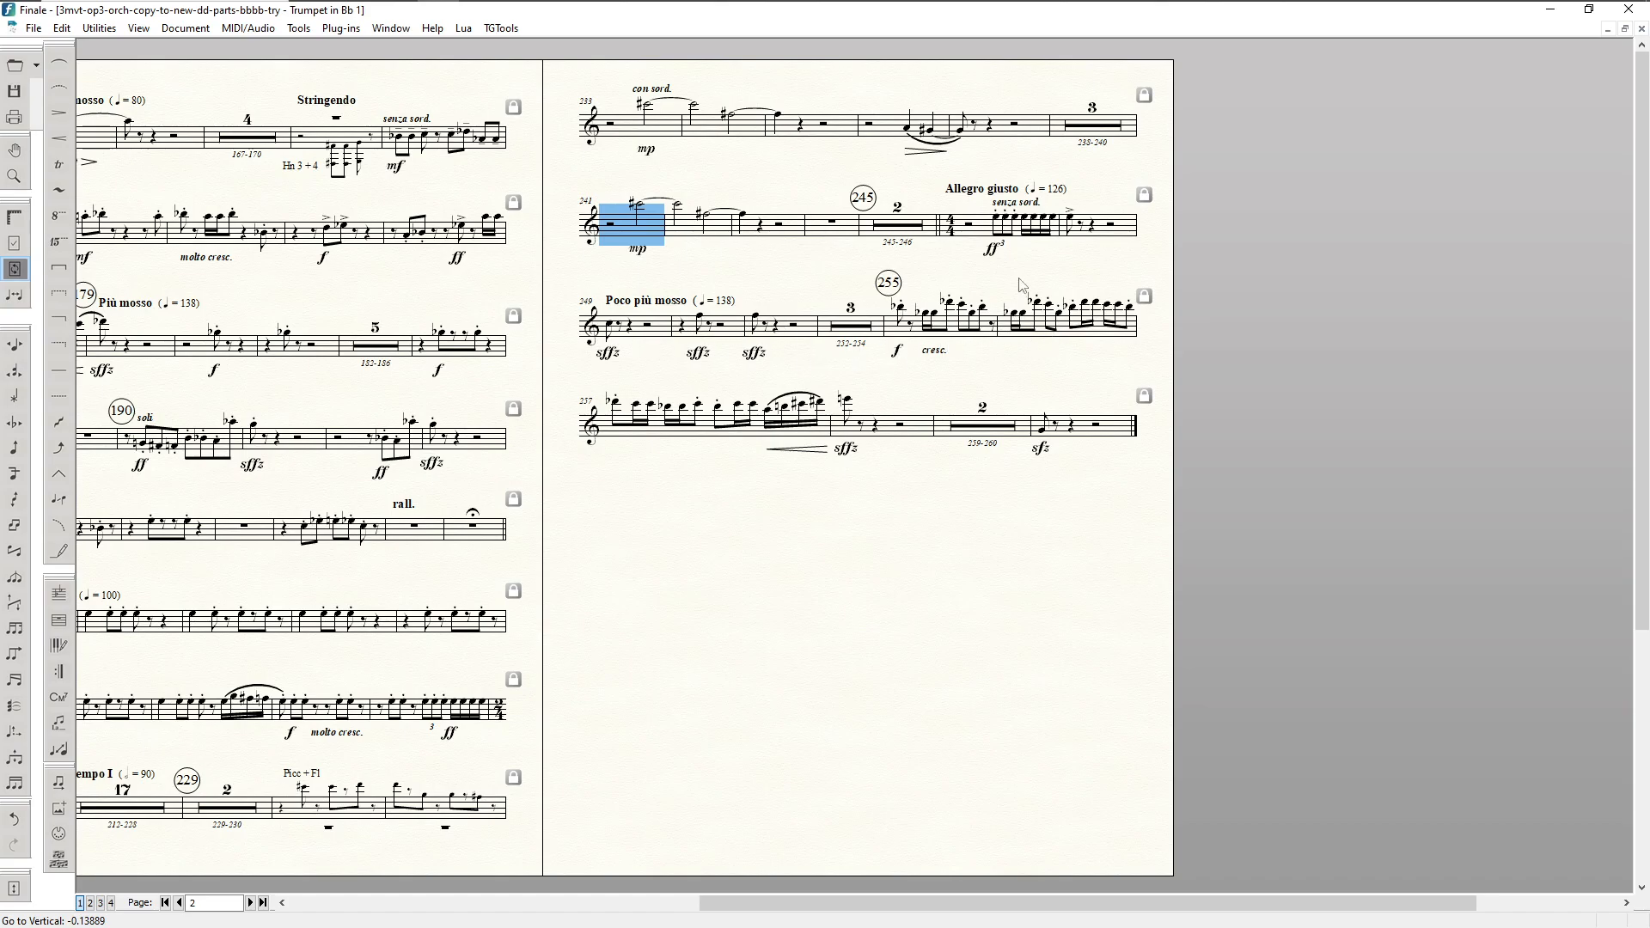
left_click(966, 227)
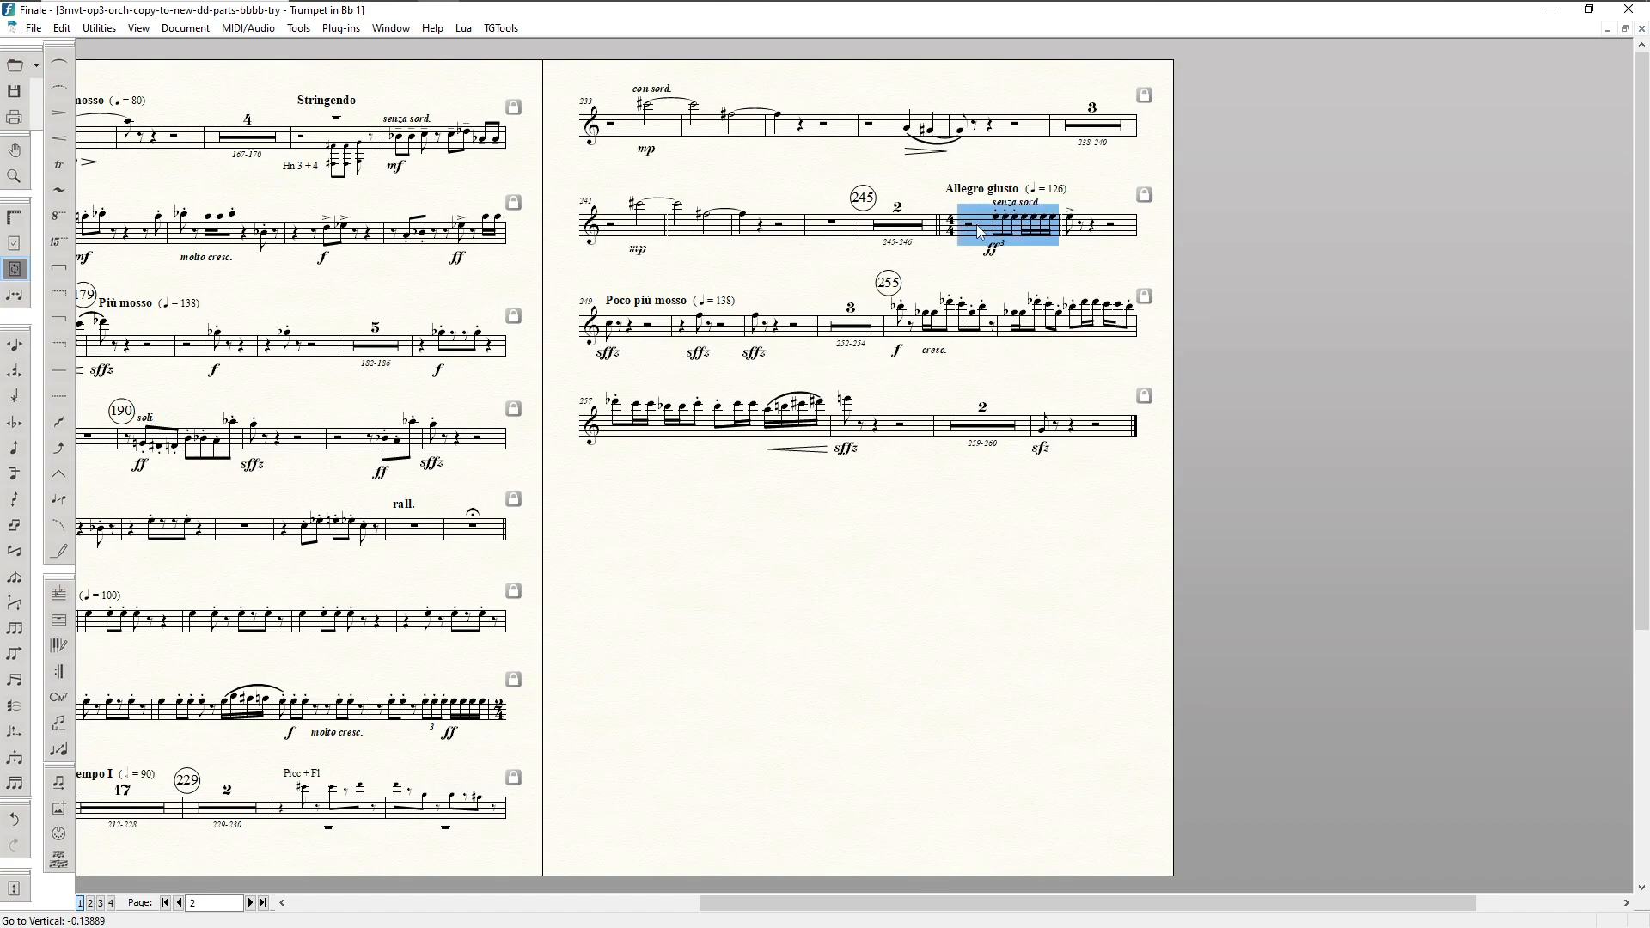
key("Down")
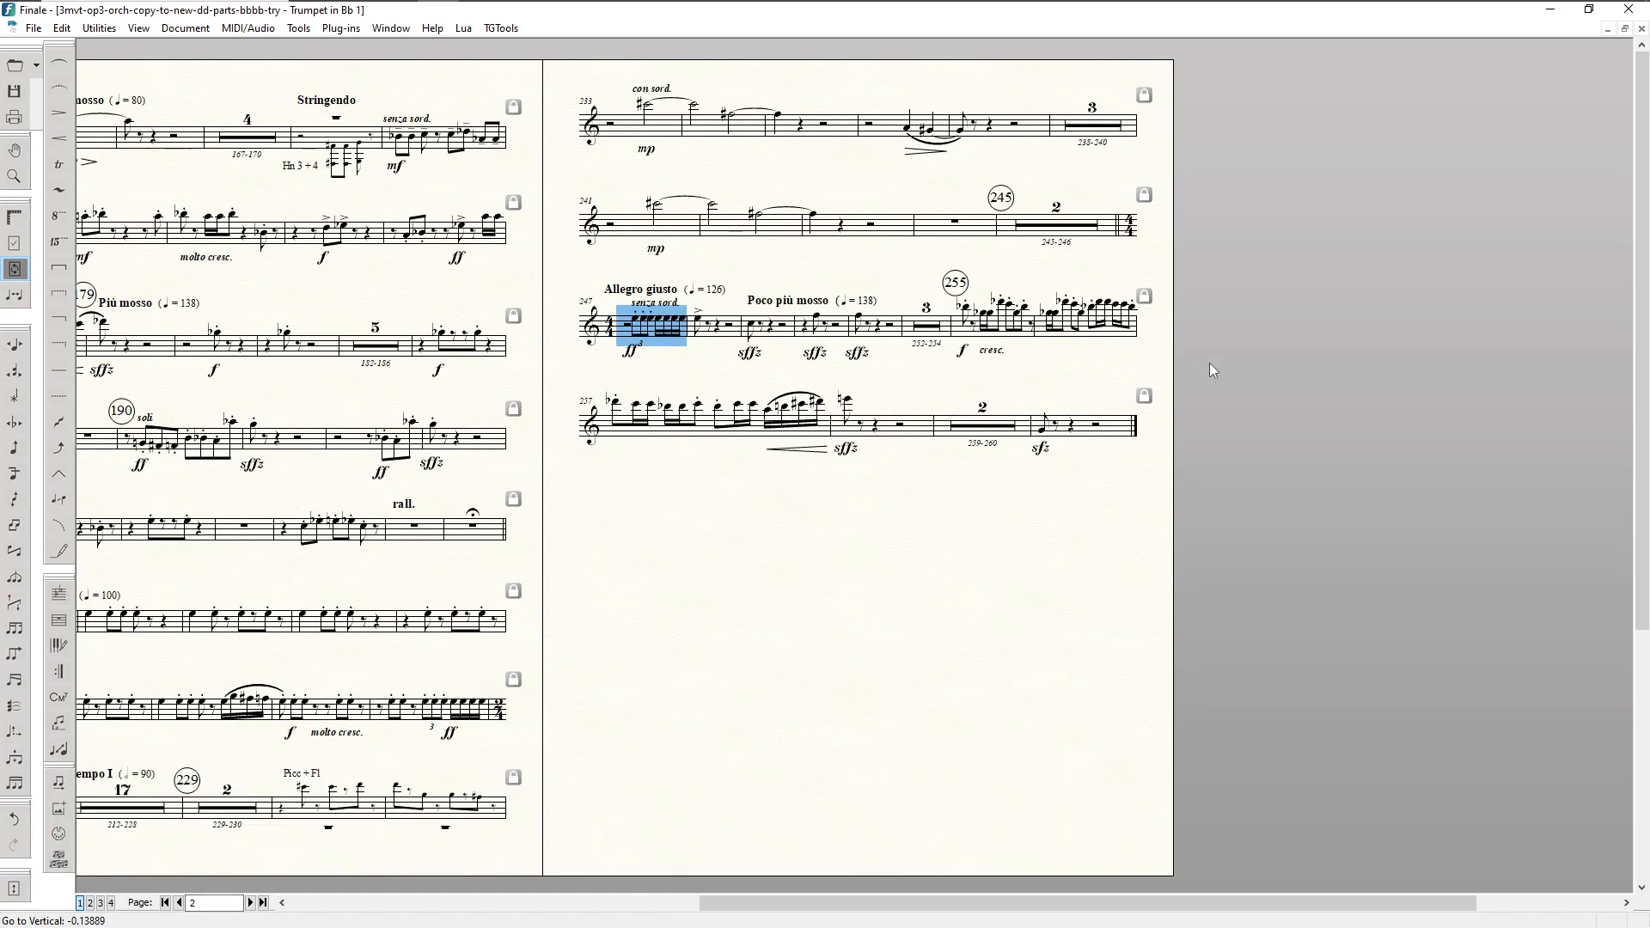
left_click(988, 327)
key("Down")
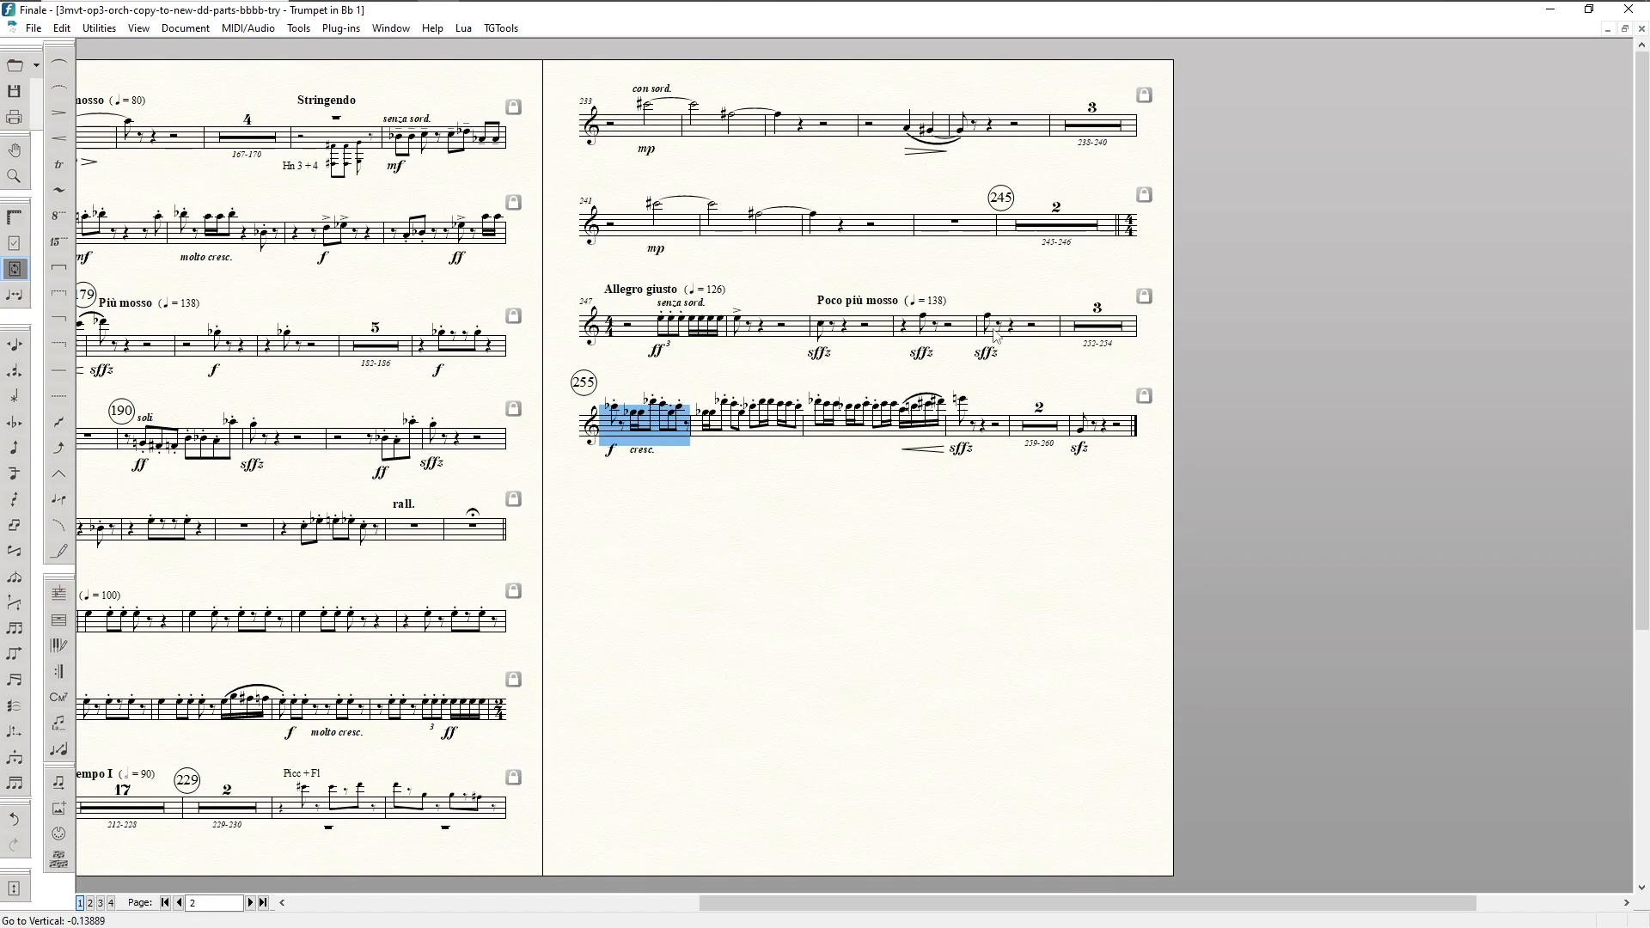
Step: Move measures 258 to the end into a separate last system on page 3
left_click(1027, 430)
key("Down")
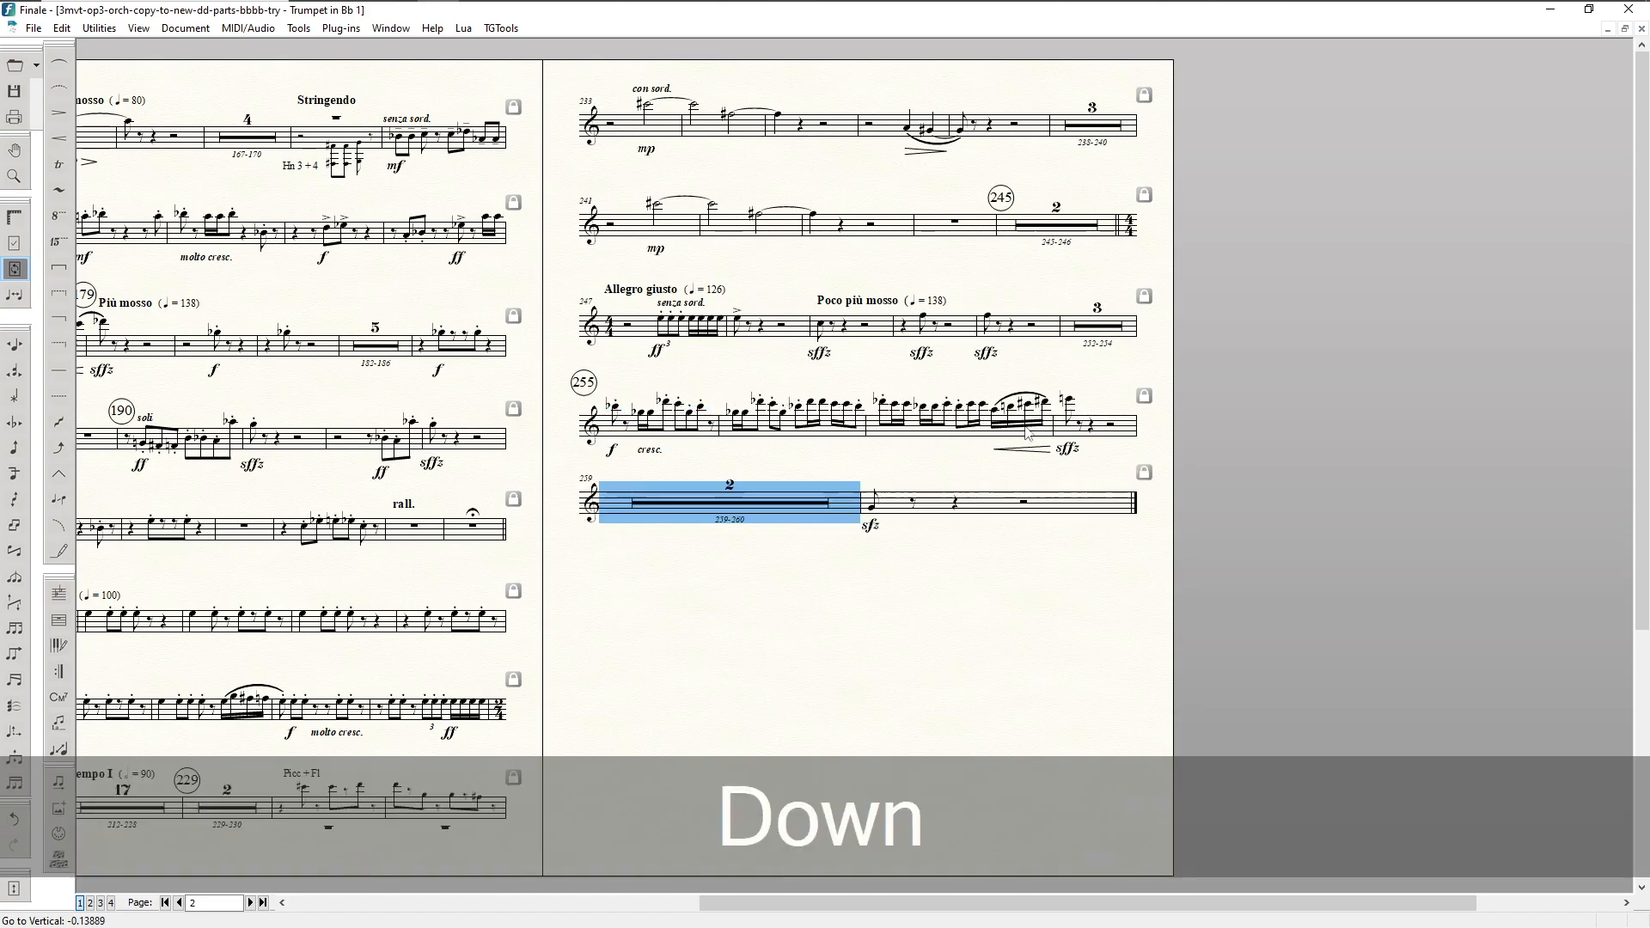
left_click(1087, 420)
key("Down")
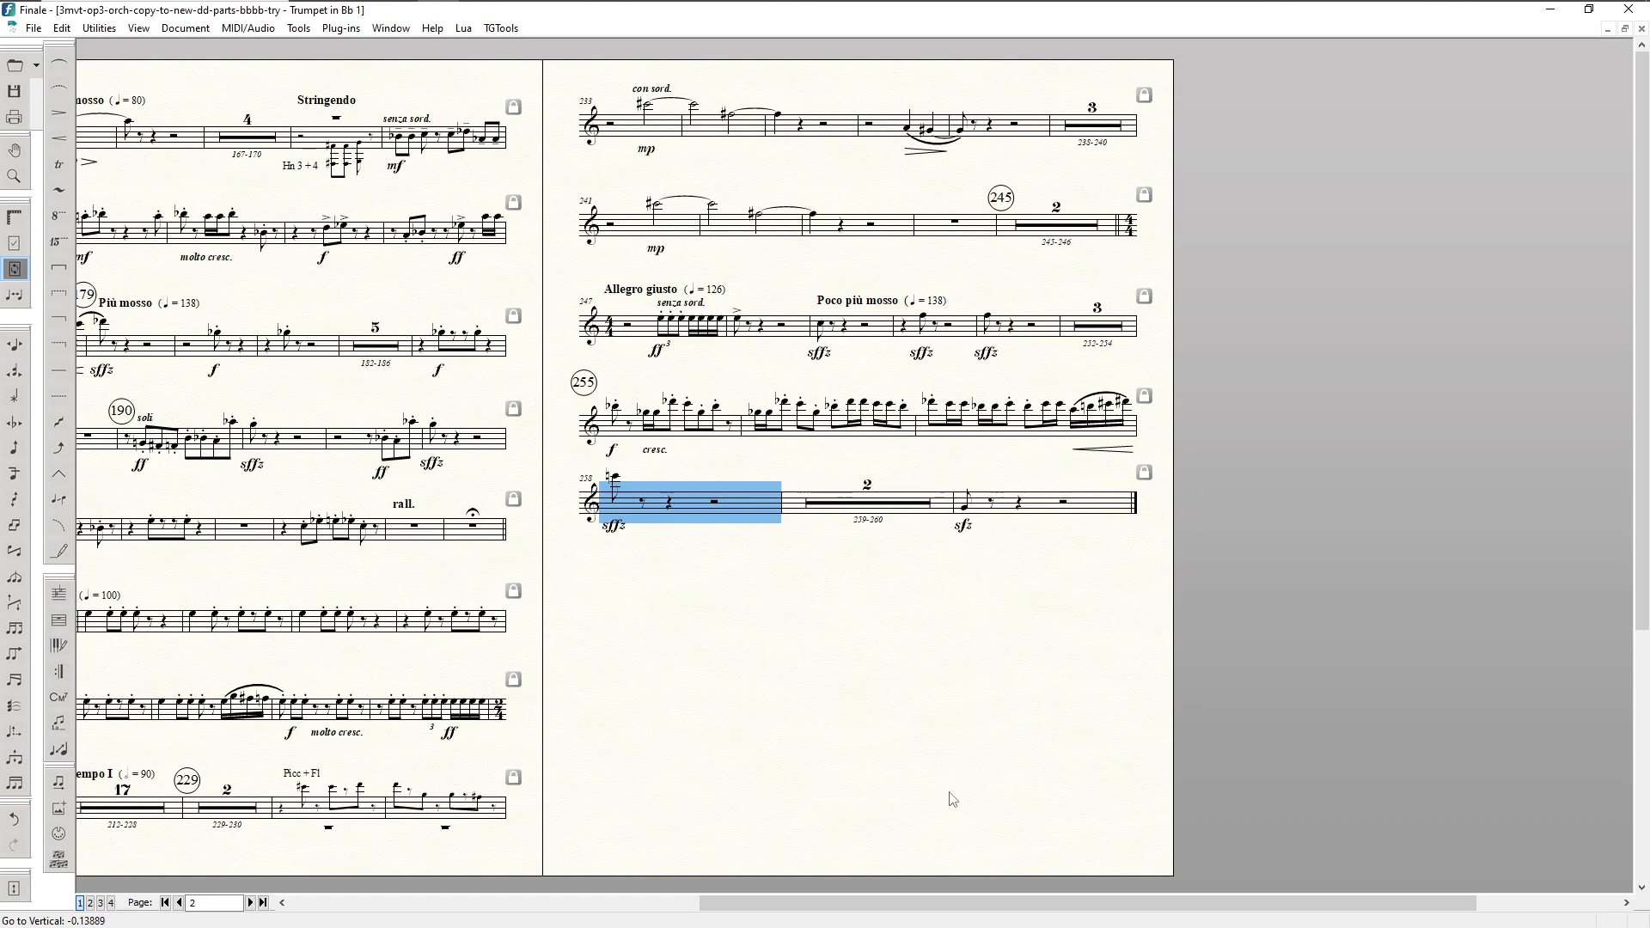
Step: Shorten the last system, starting at measure 258, to about two thirds of the page width
left_click_drag(906, 904, 846, 899)
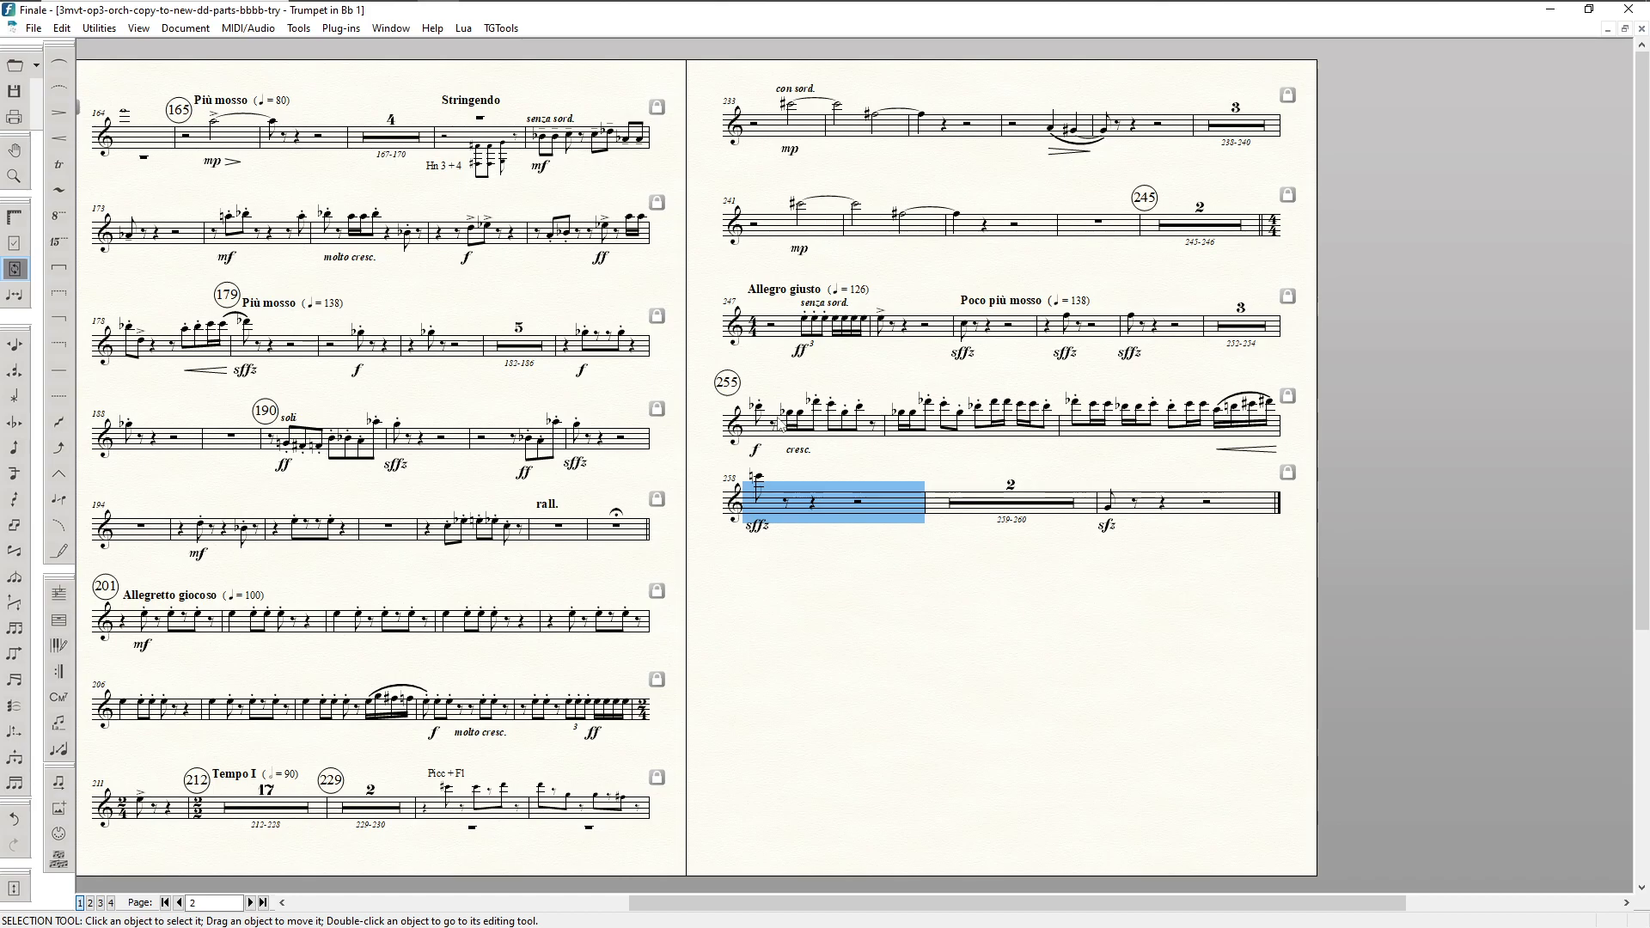
left_click(781, 425)
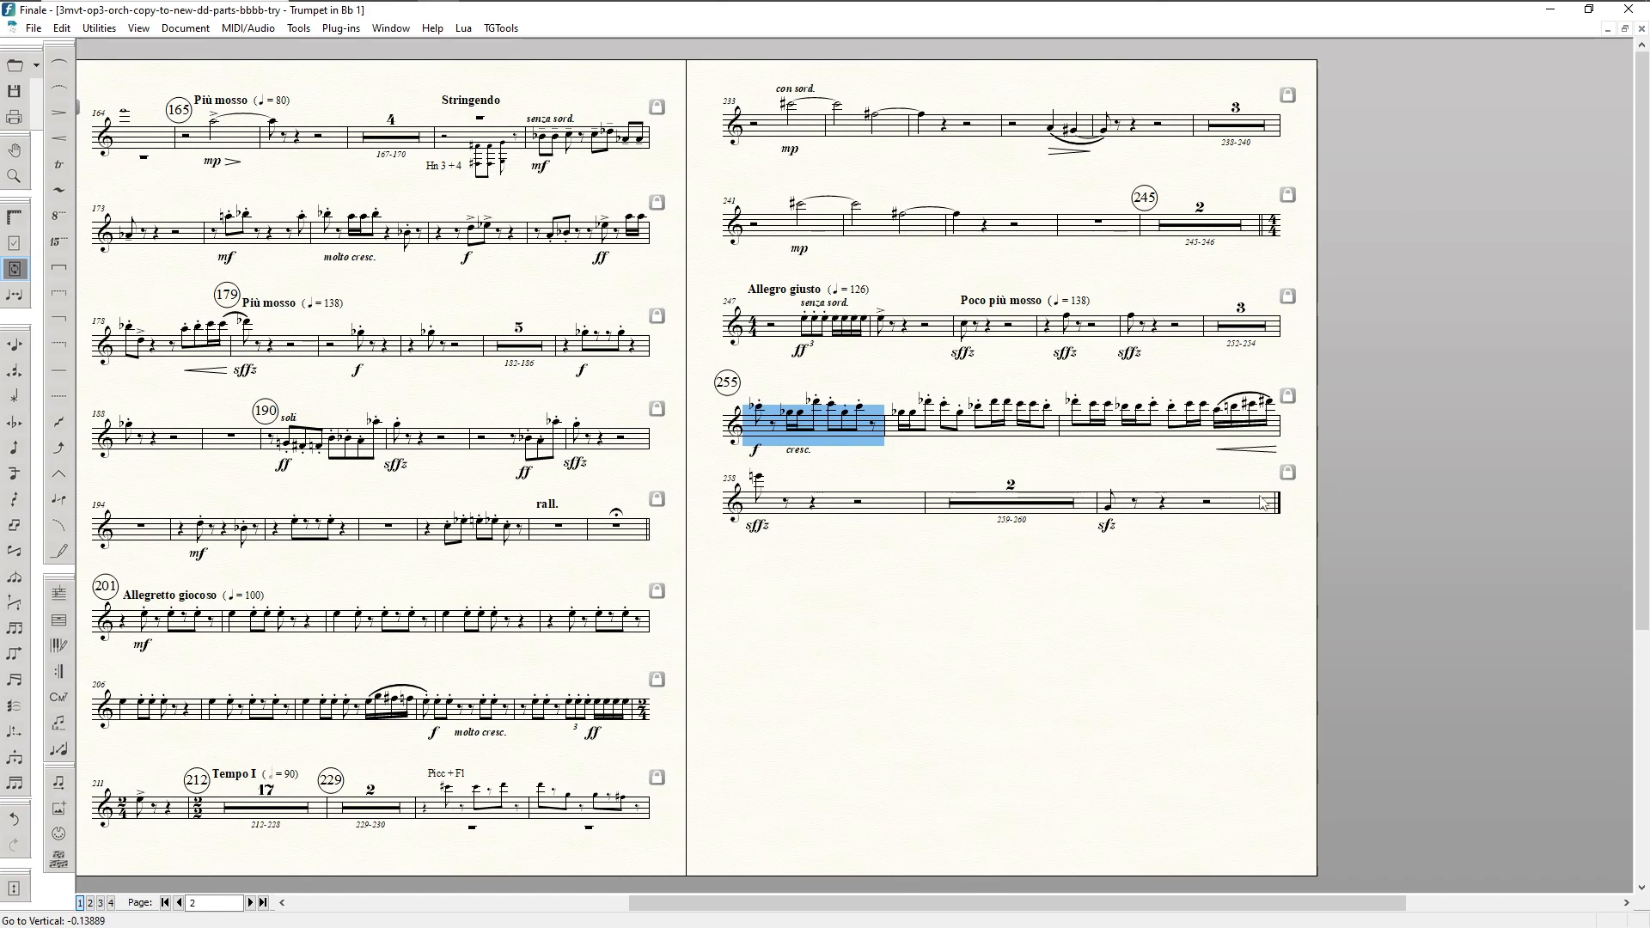
key("F9")
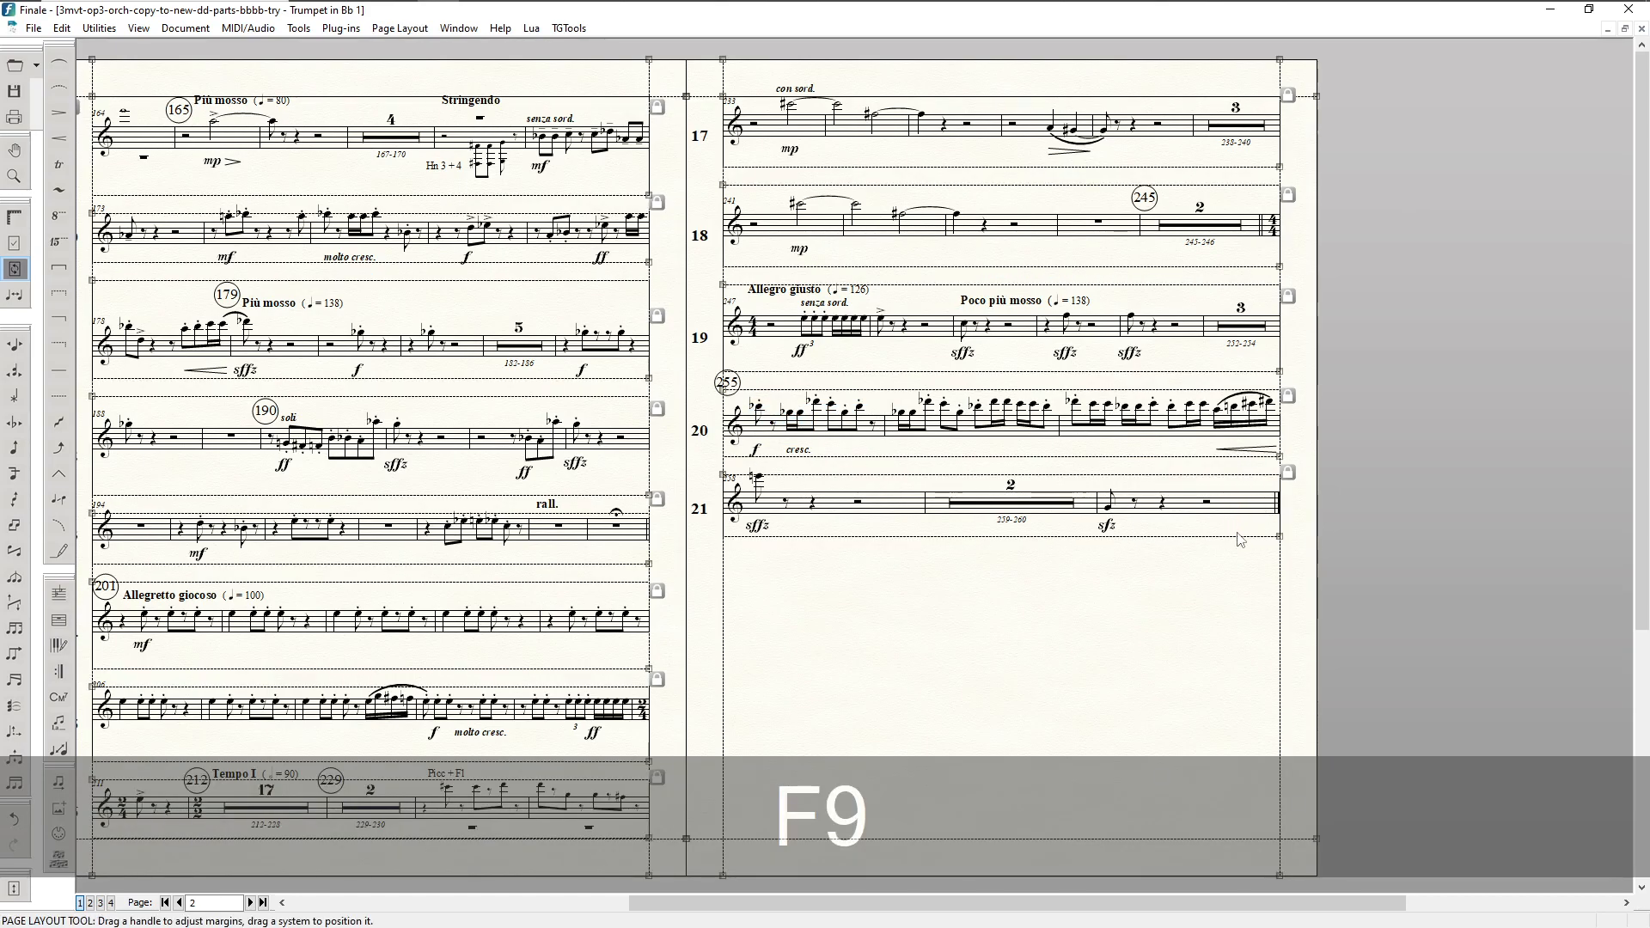
left_click_drag(1280, 537, 1091, 539)
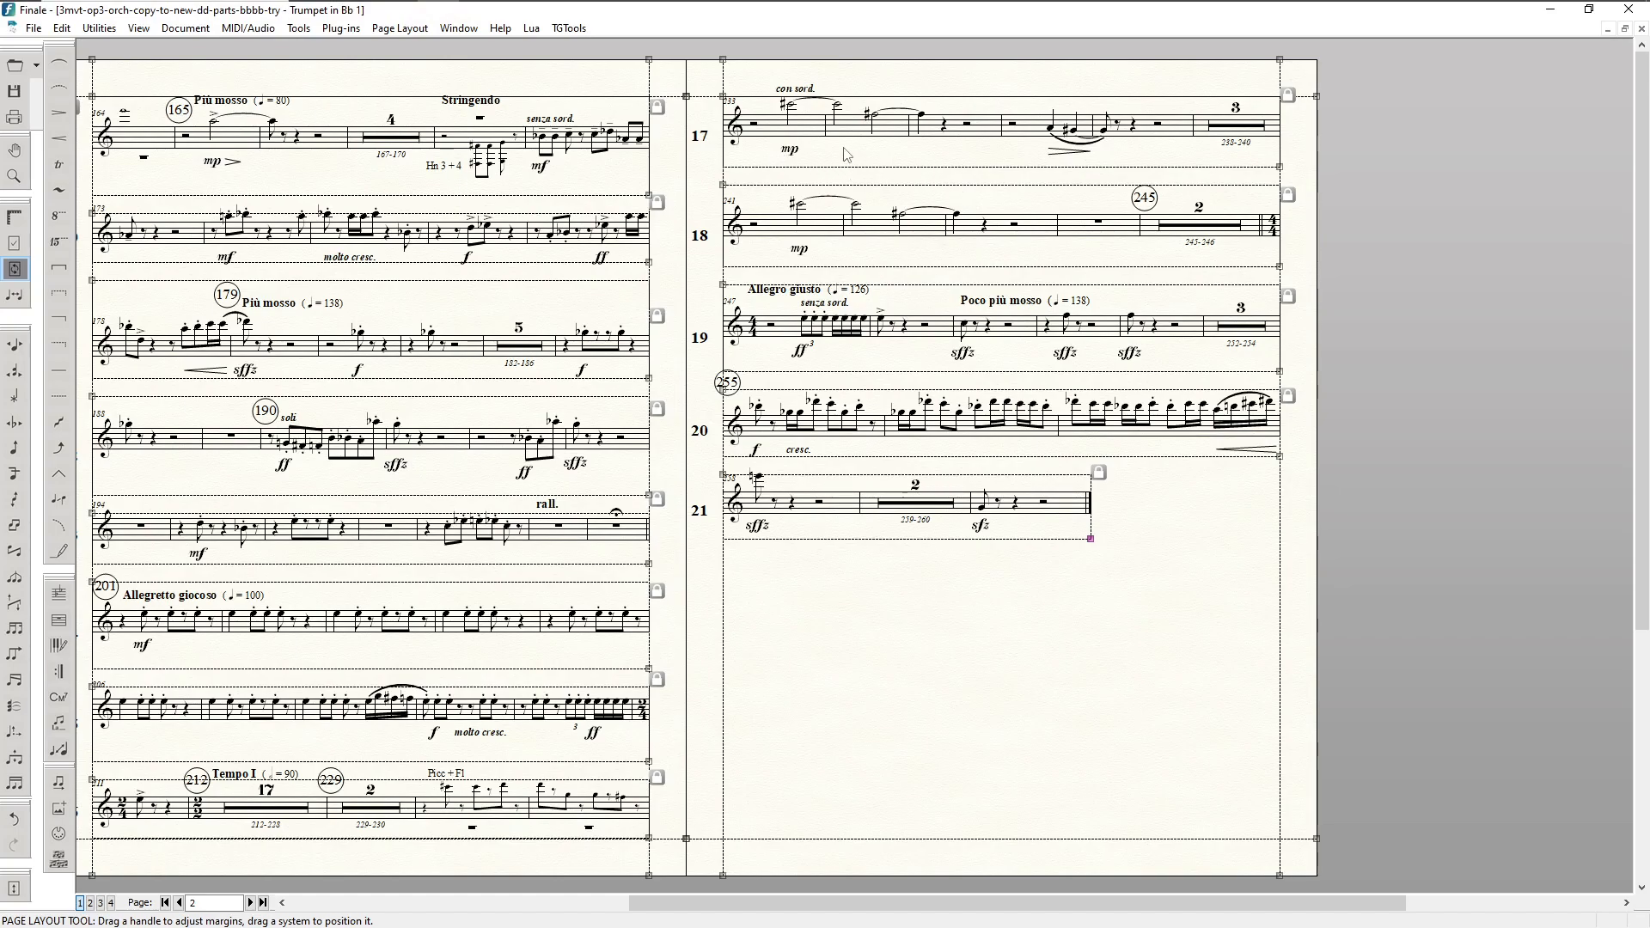
Step: Shift all page 3 systems down slightly and extend the first system's upper edge back to the page margin
left_click_drag(850, 135, 849, 151)
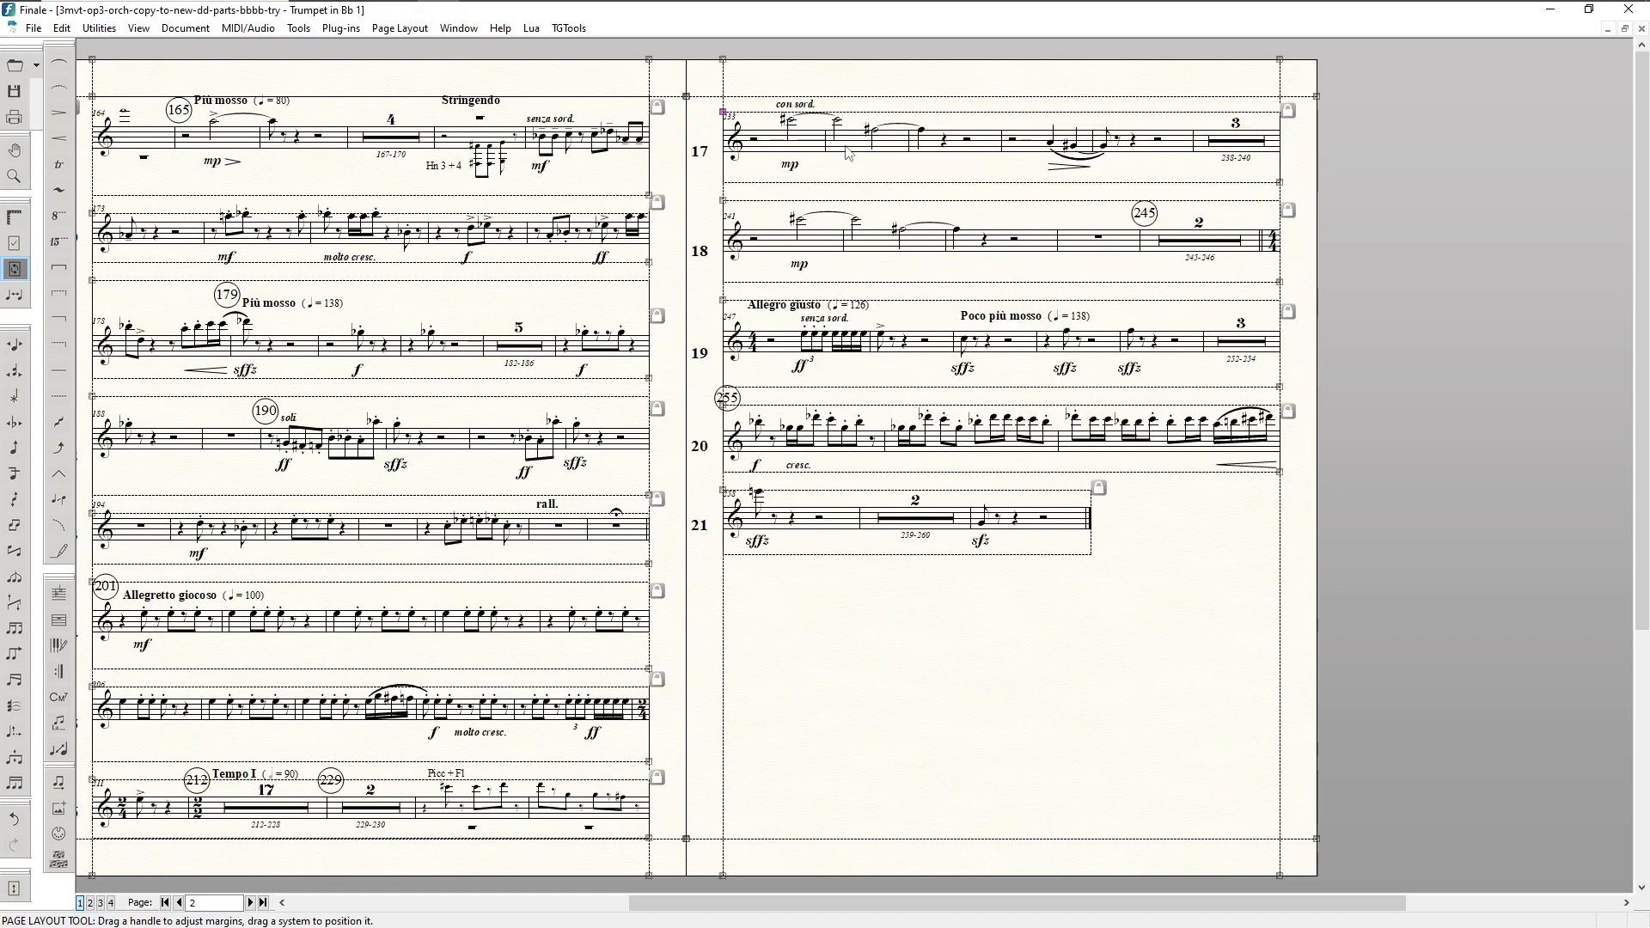
left_click(723, 112)
left_click_drag(723, 113, 707, 95)
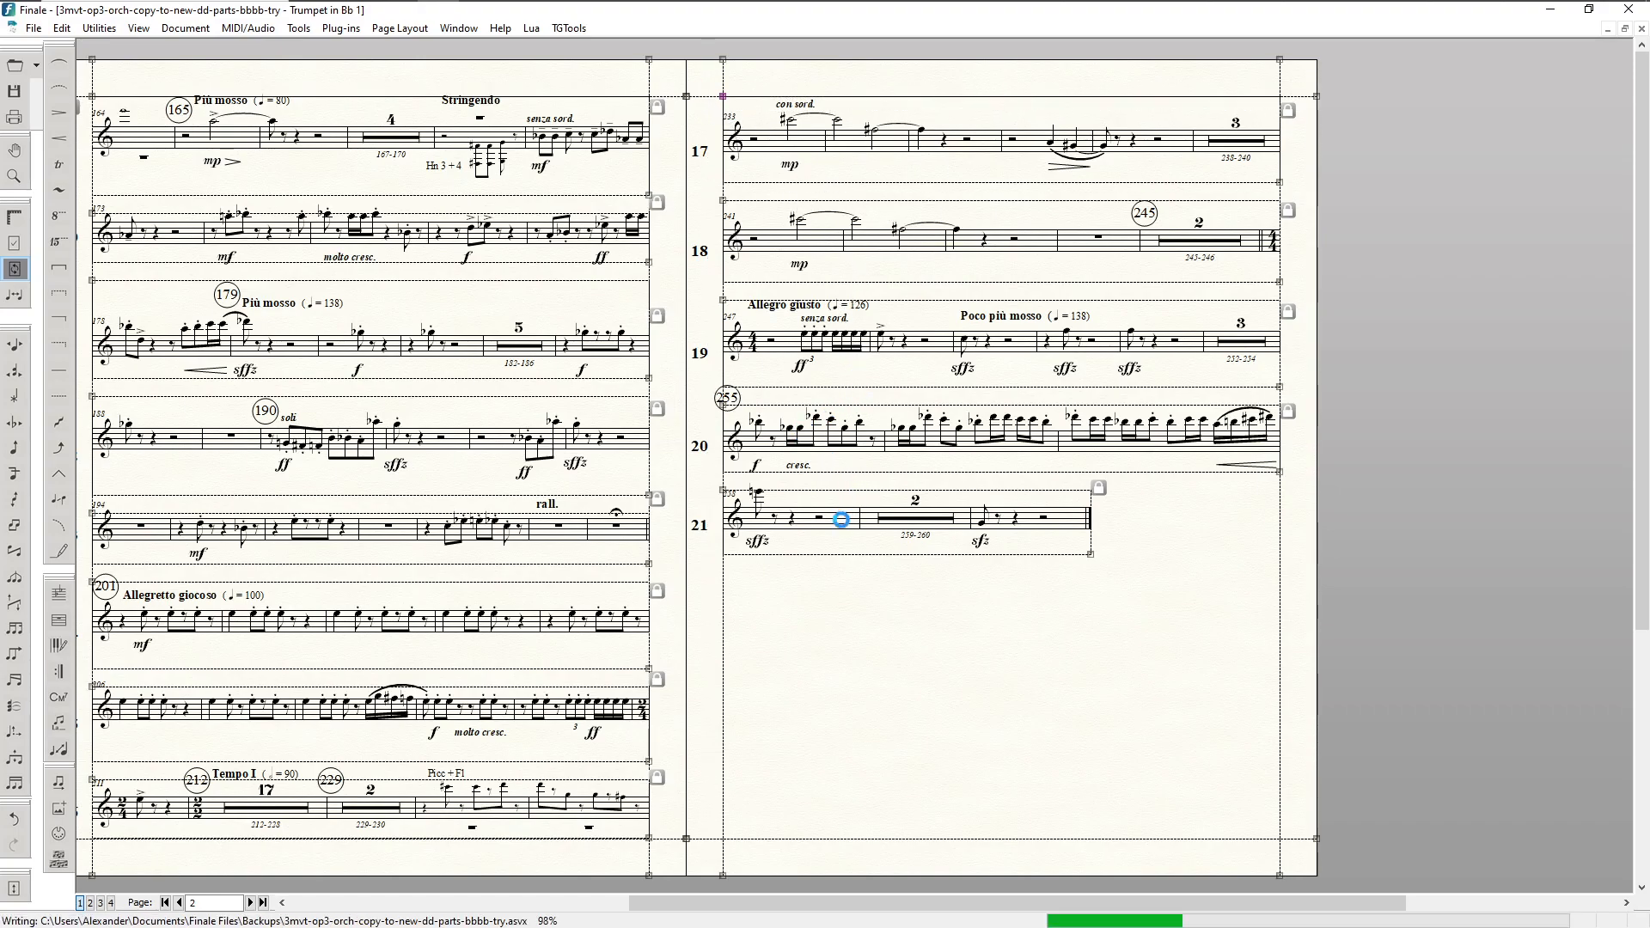
Step: Even out the spacing on page 3 by nudging the second system up and the fourth and last systems down
left_click_drag(815, 523, 804, 539)
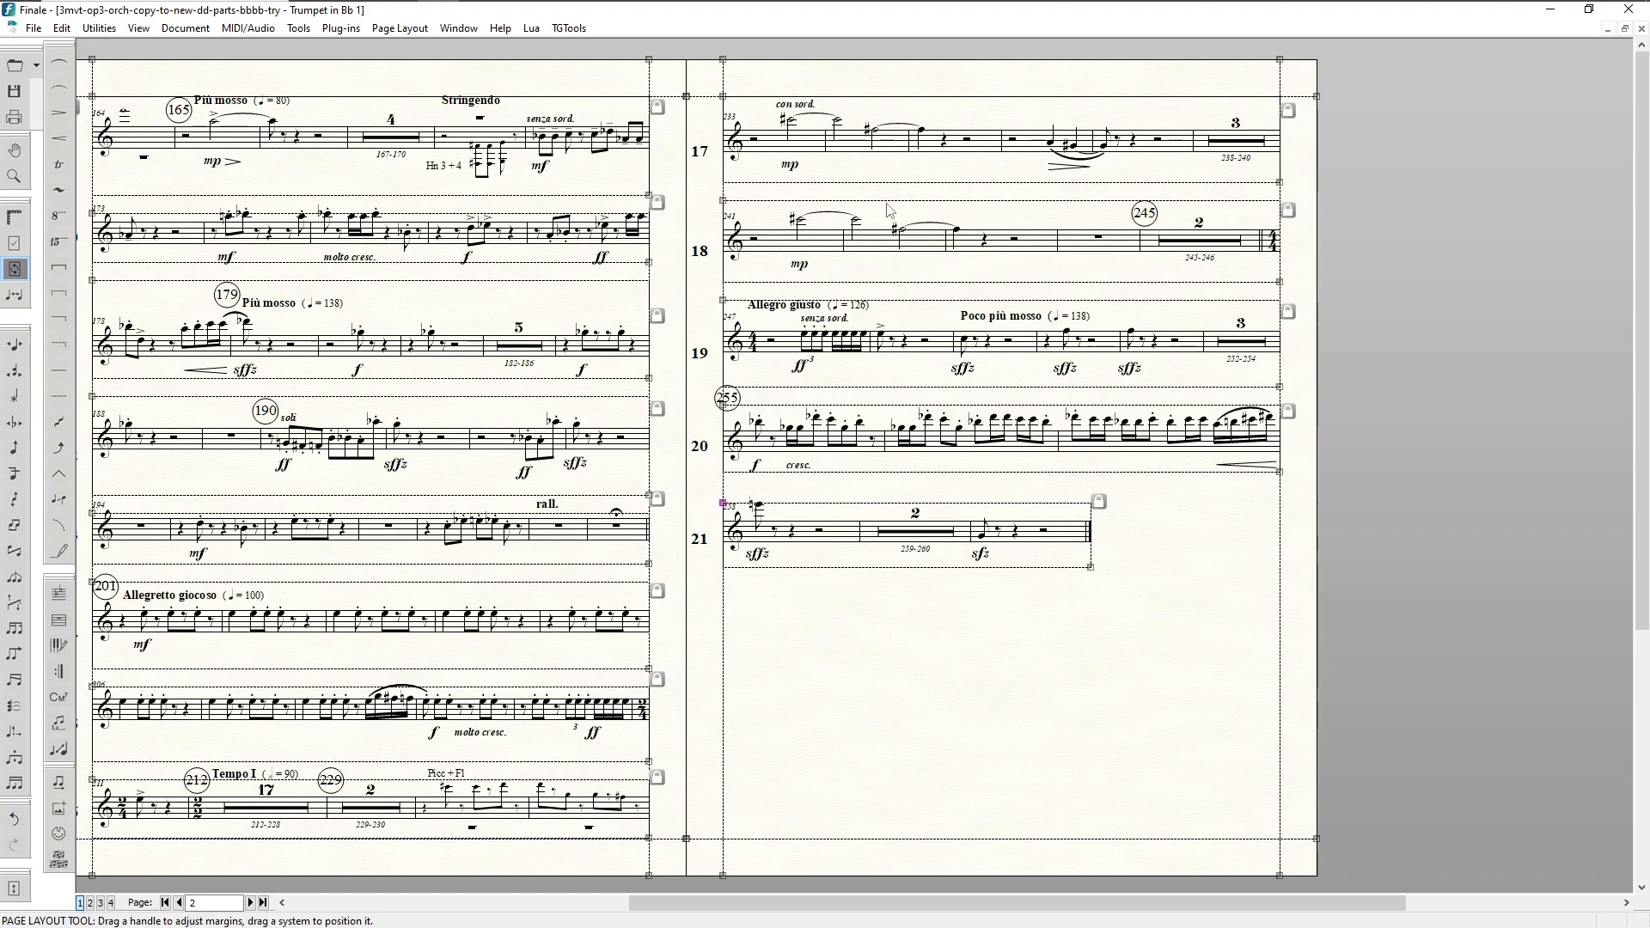
key("F2")
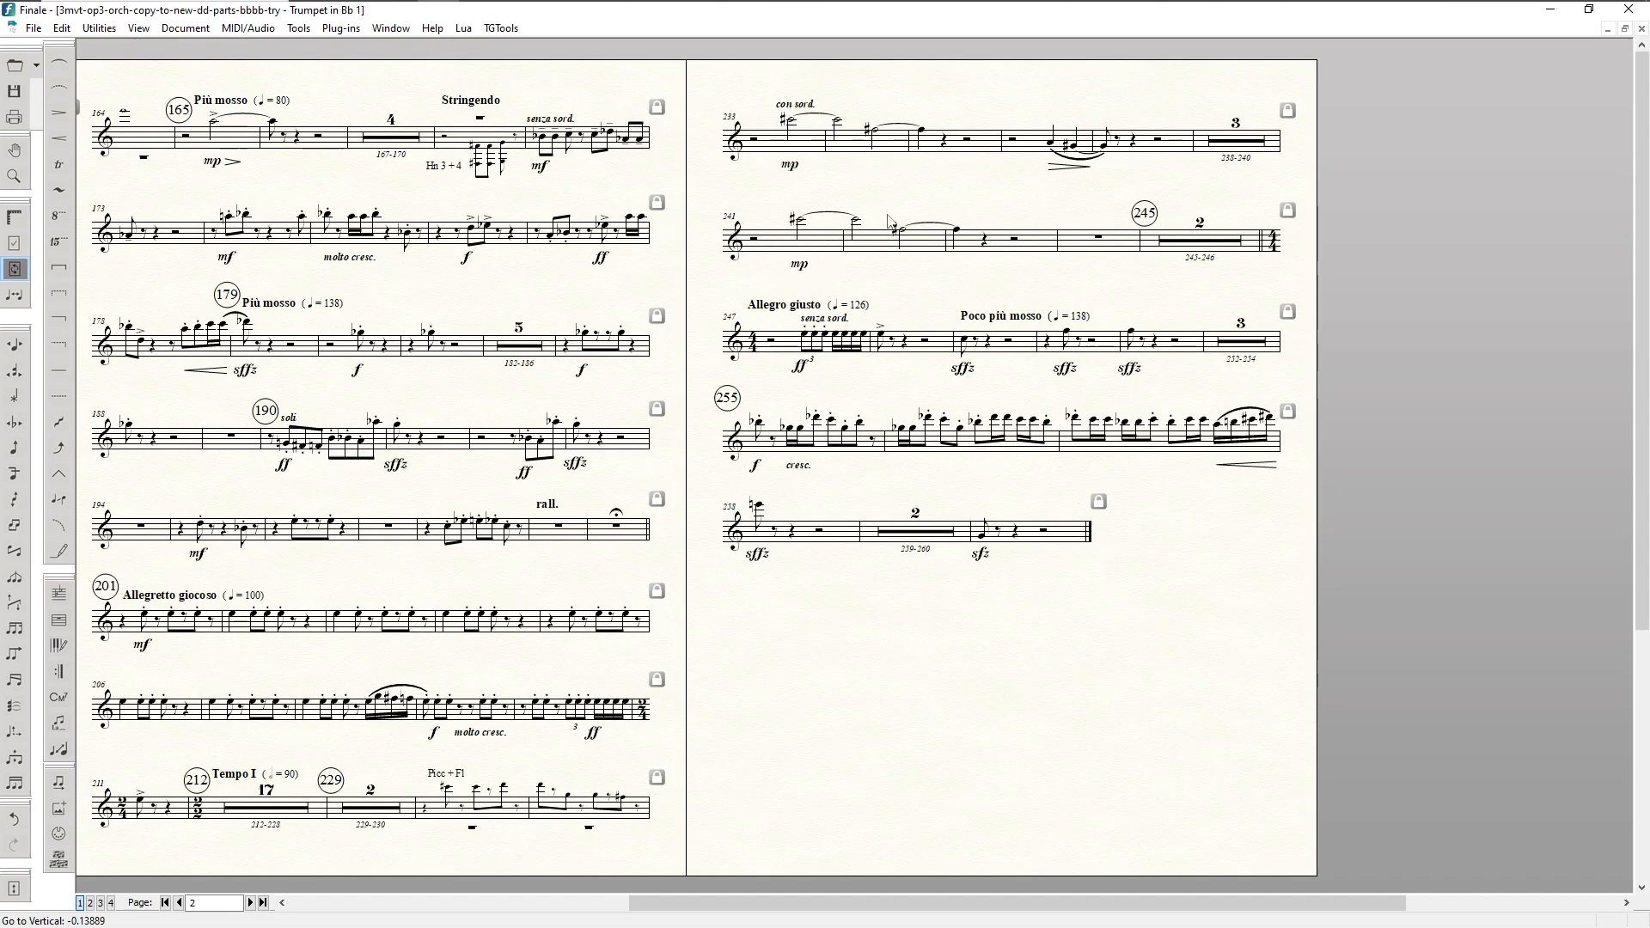
key("F9")
left_click_drag(917, 235, 916, 228)
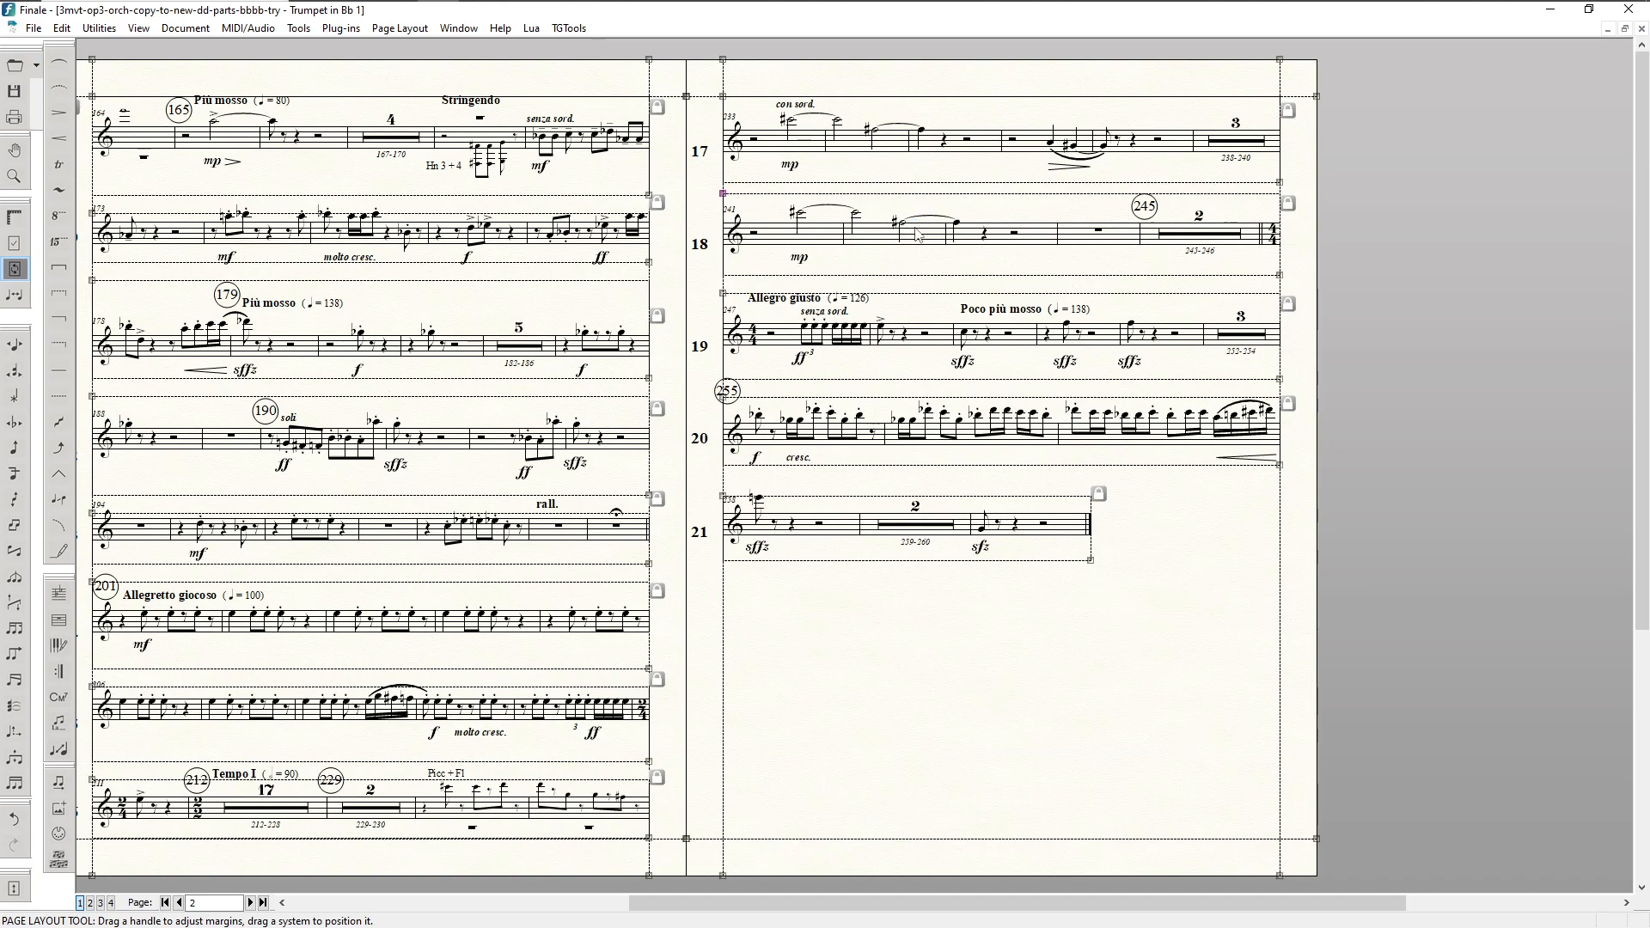
left_click_drag(785, 532, 785, 538)
left_click(771, 458)
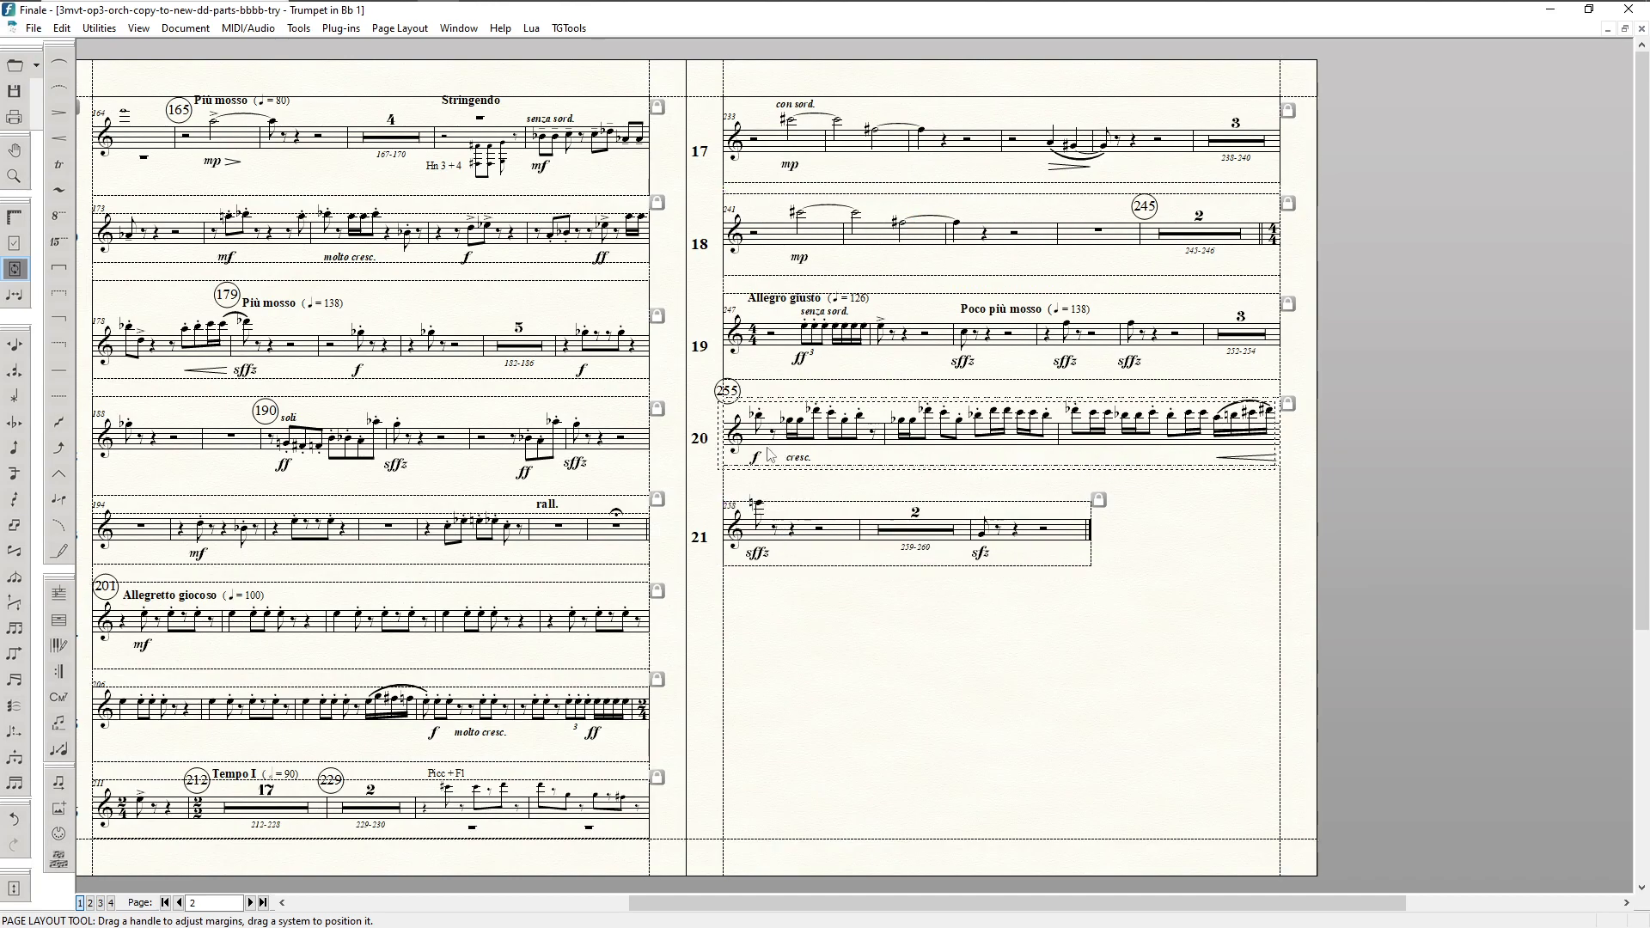
left_click_drag(770, 456, 771, 460)
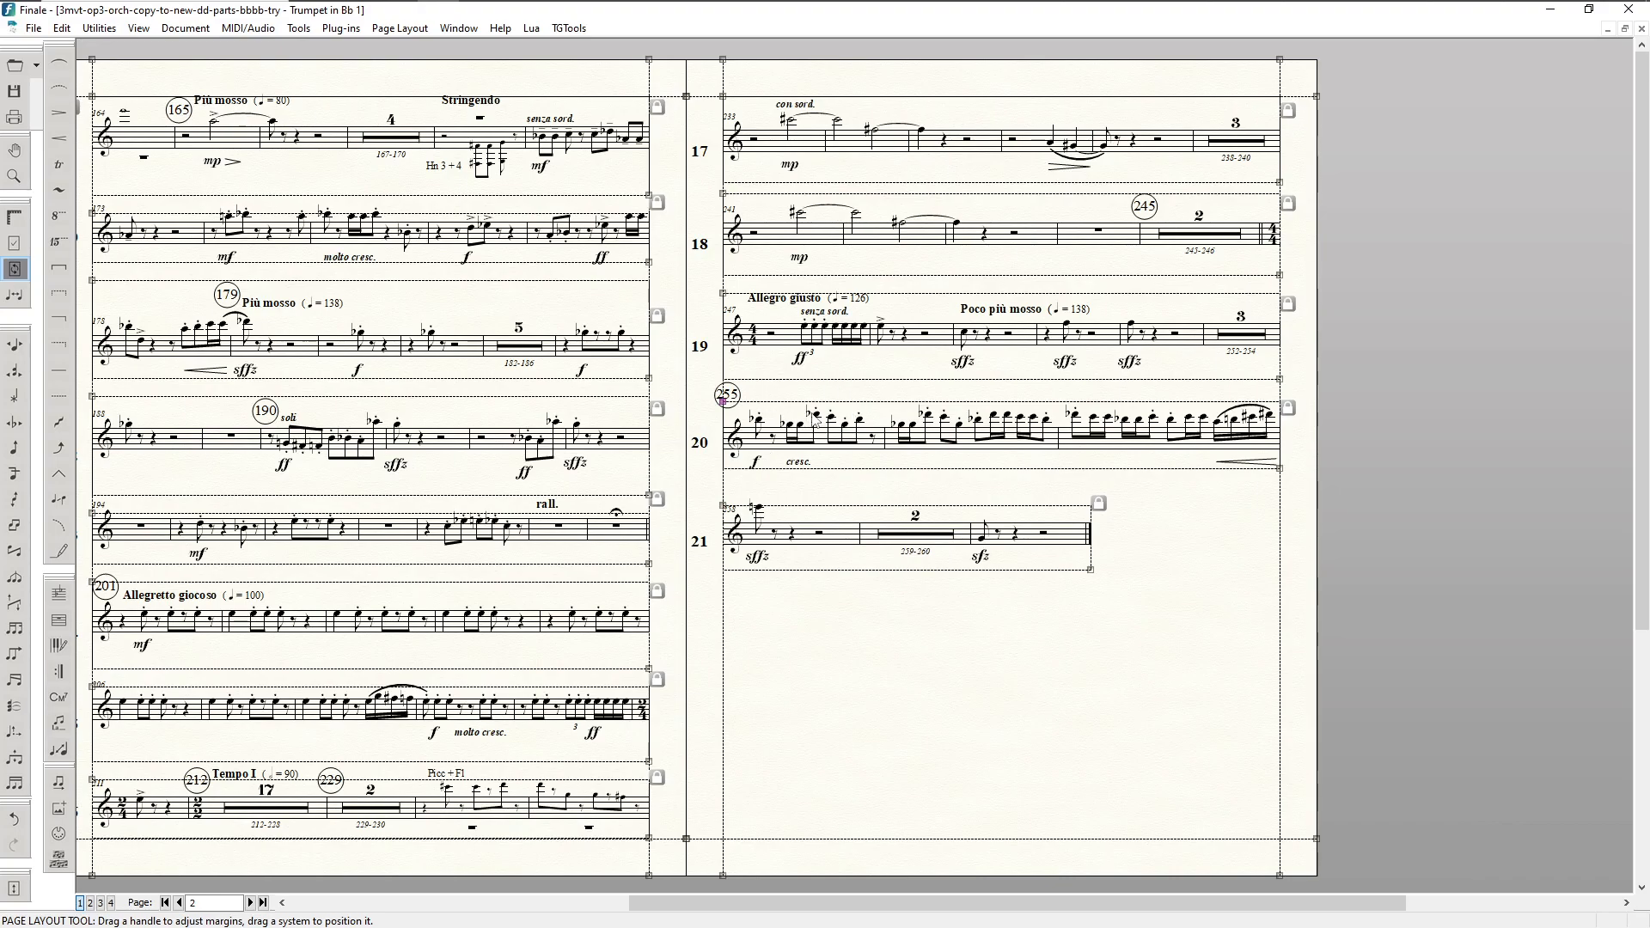
key("F2")
scroll(872, 412, "down", 1)
scroll(872, 416, "up", 1)
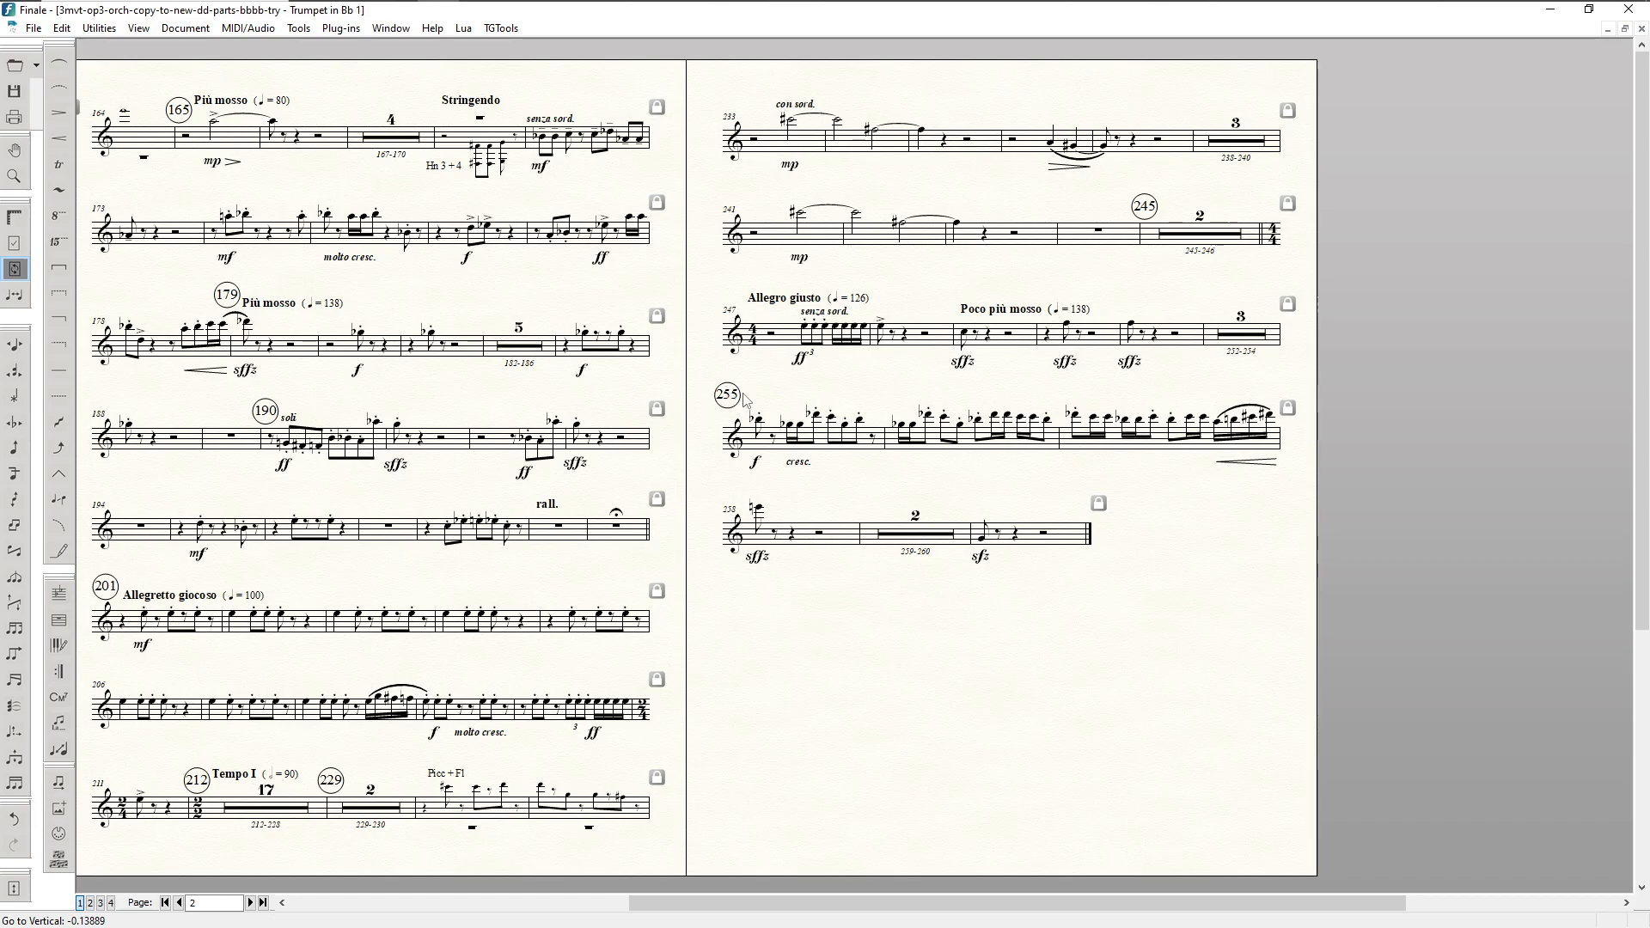
Step: Nudge rehearsal mark 255 slightly down and to the right, closer to its staff
key("F8")
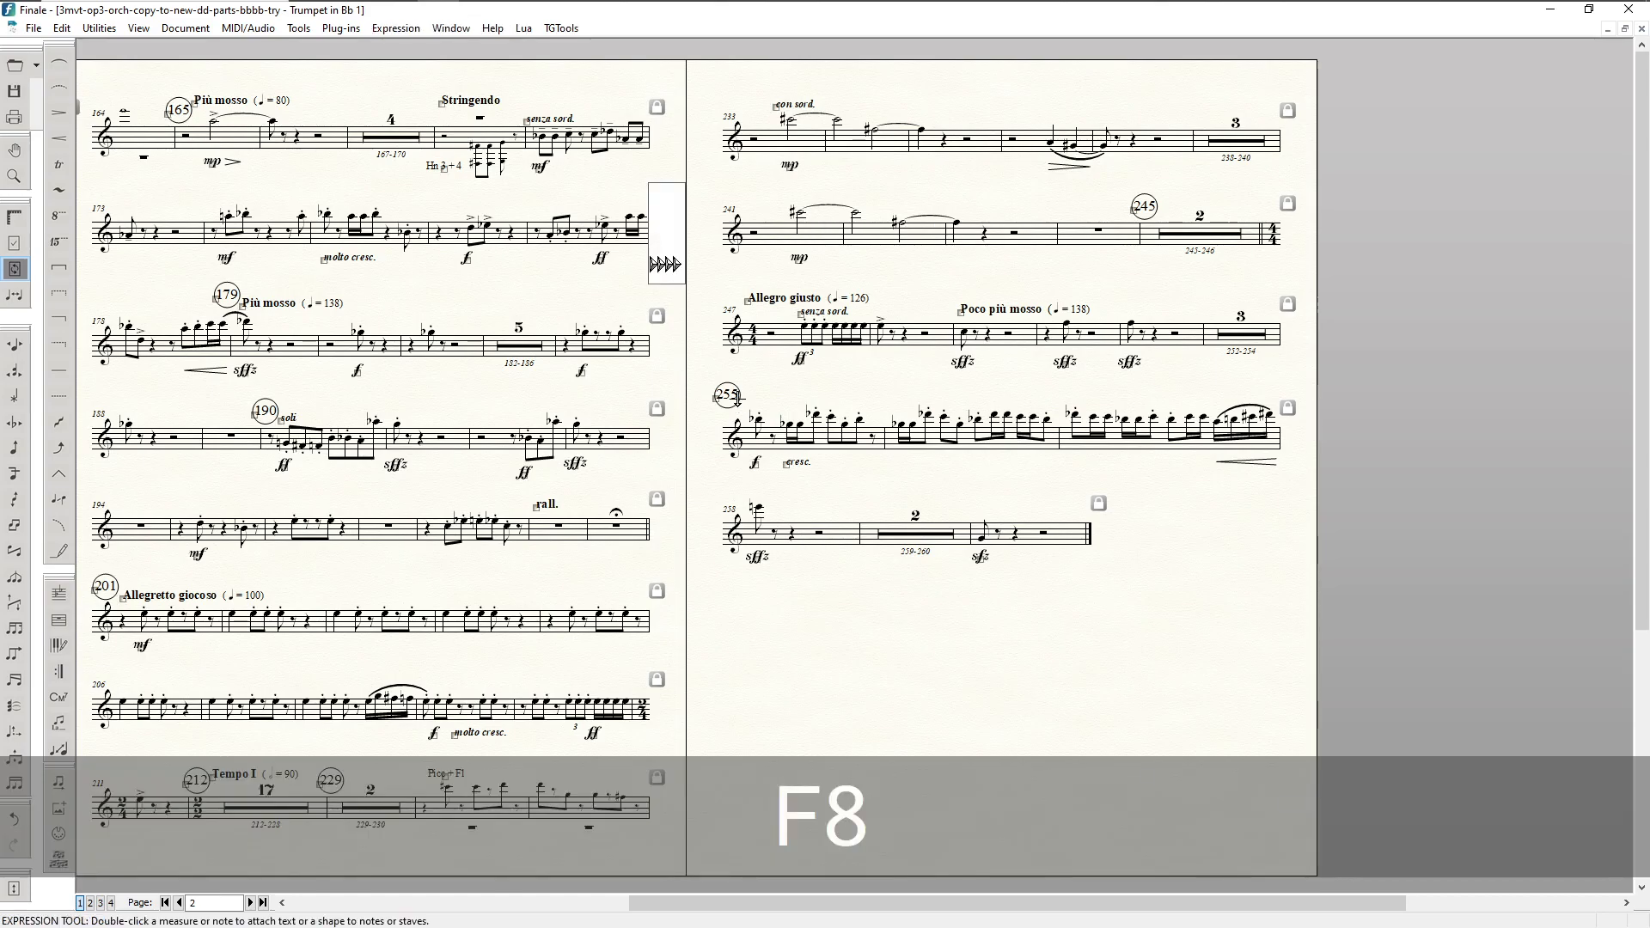
left_click_drag(715, 400, 718, 406)
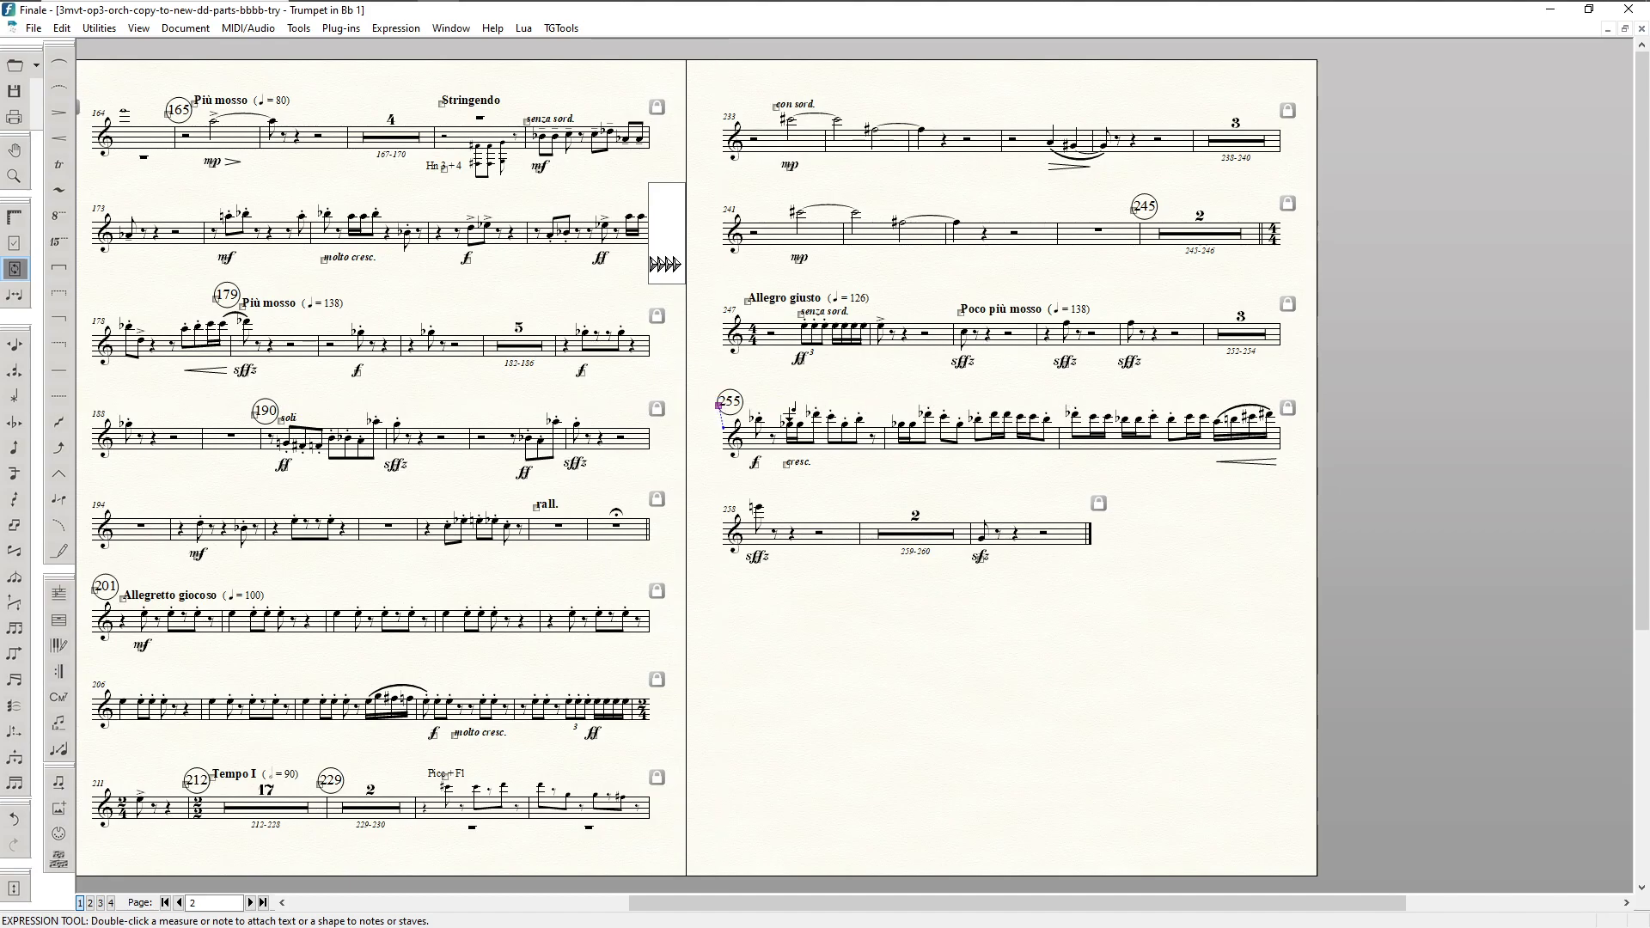
scroll(800, 461, "down", 1)
scroll(800, 462, "up", 1)
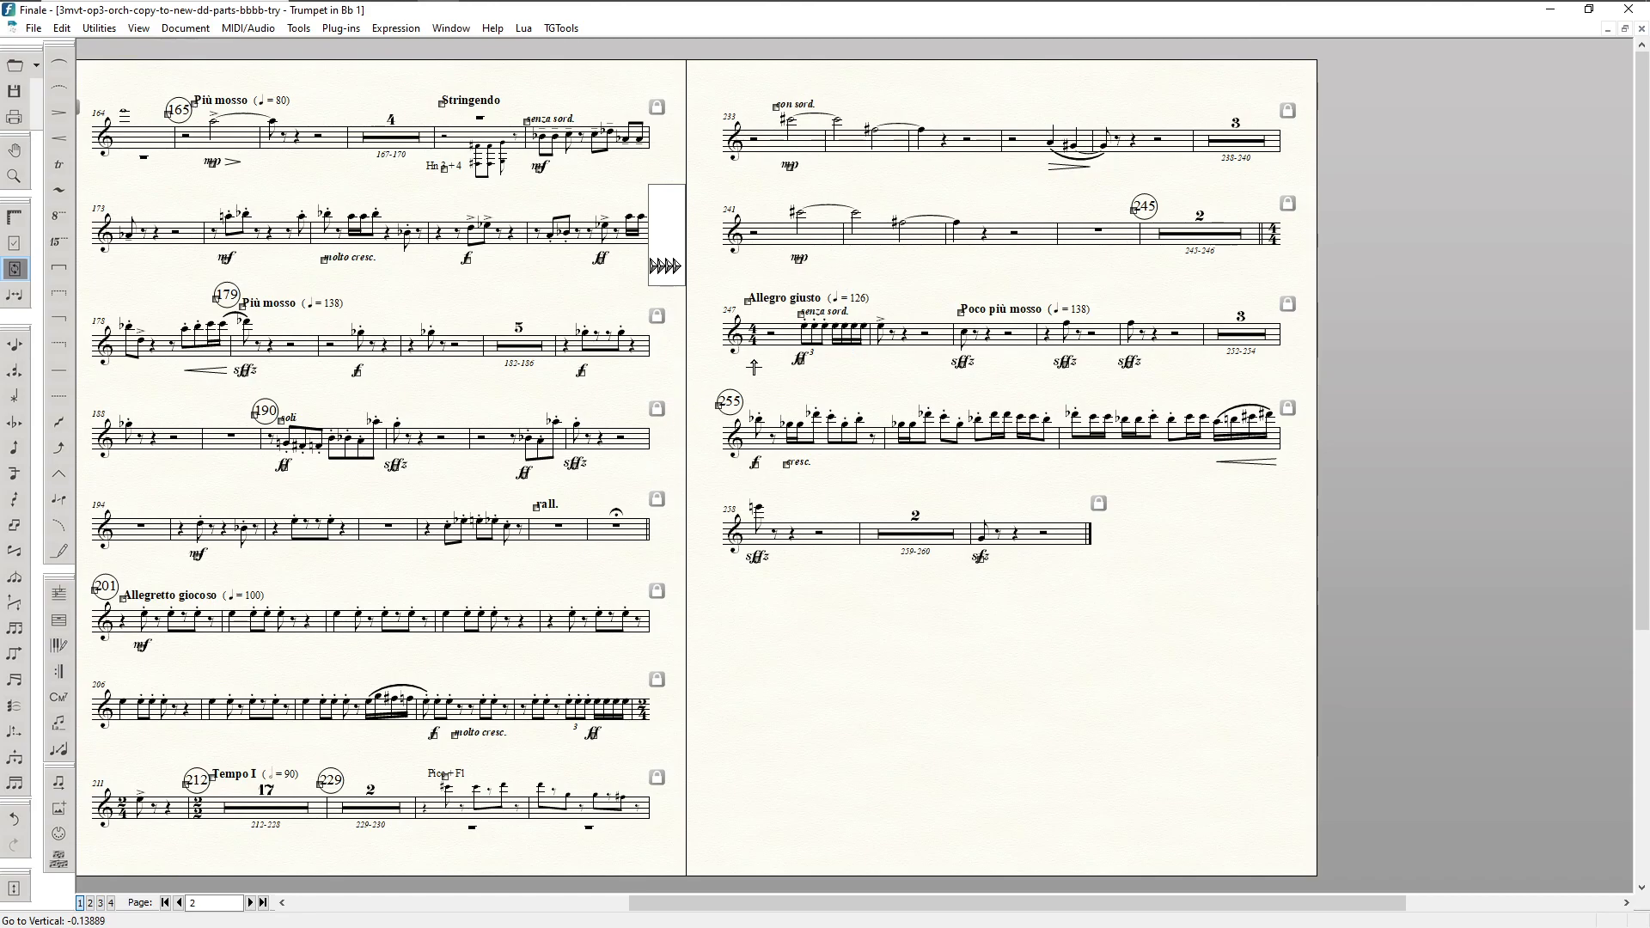
key("F5")
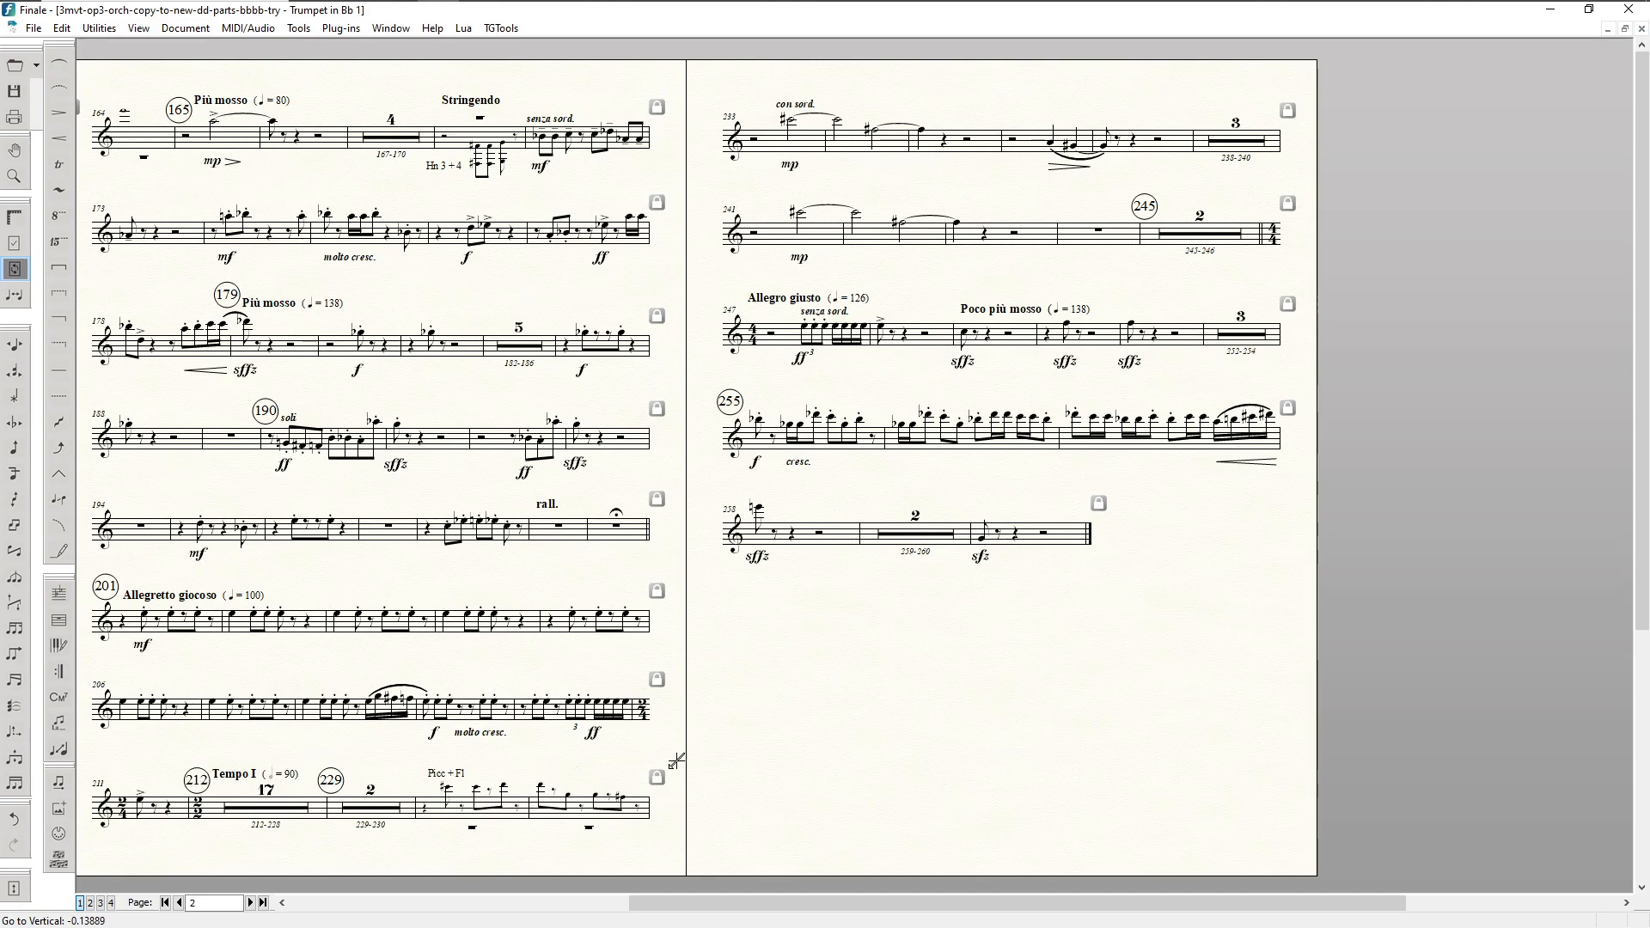
Step: Return to page 1 and switch to the Trumpet in Bb 2 part
key("Home")
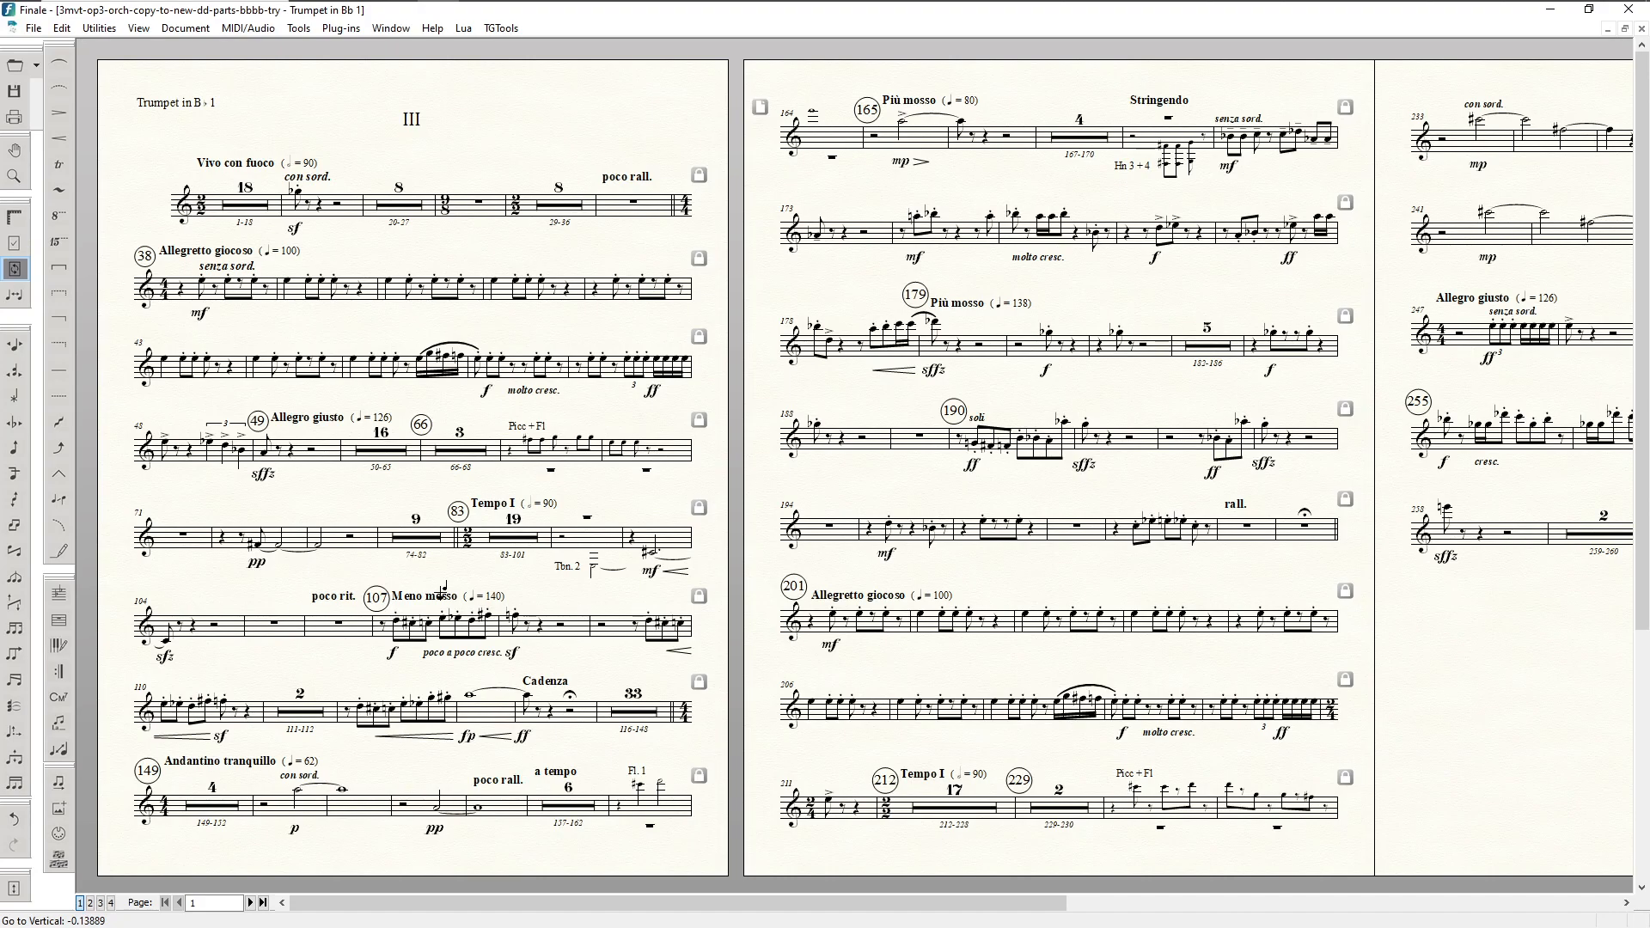
key("ctrl+alt+period")
scroll(430, 449, "down", 1)
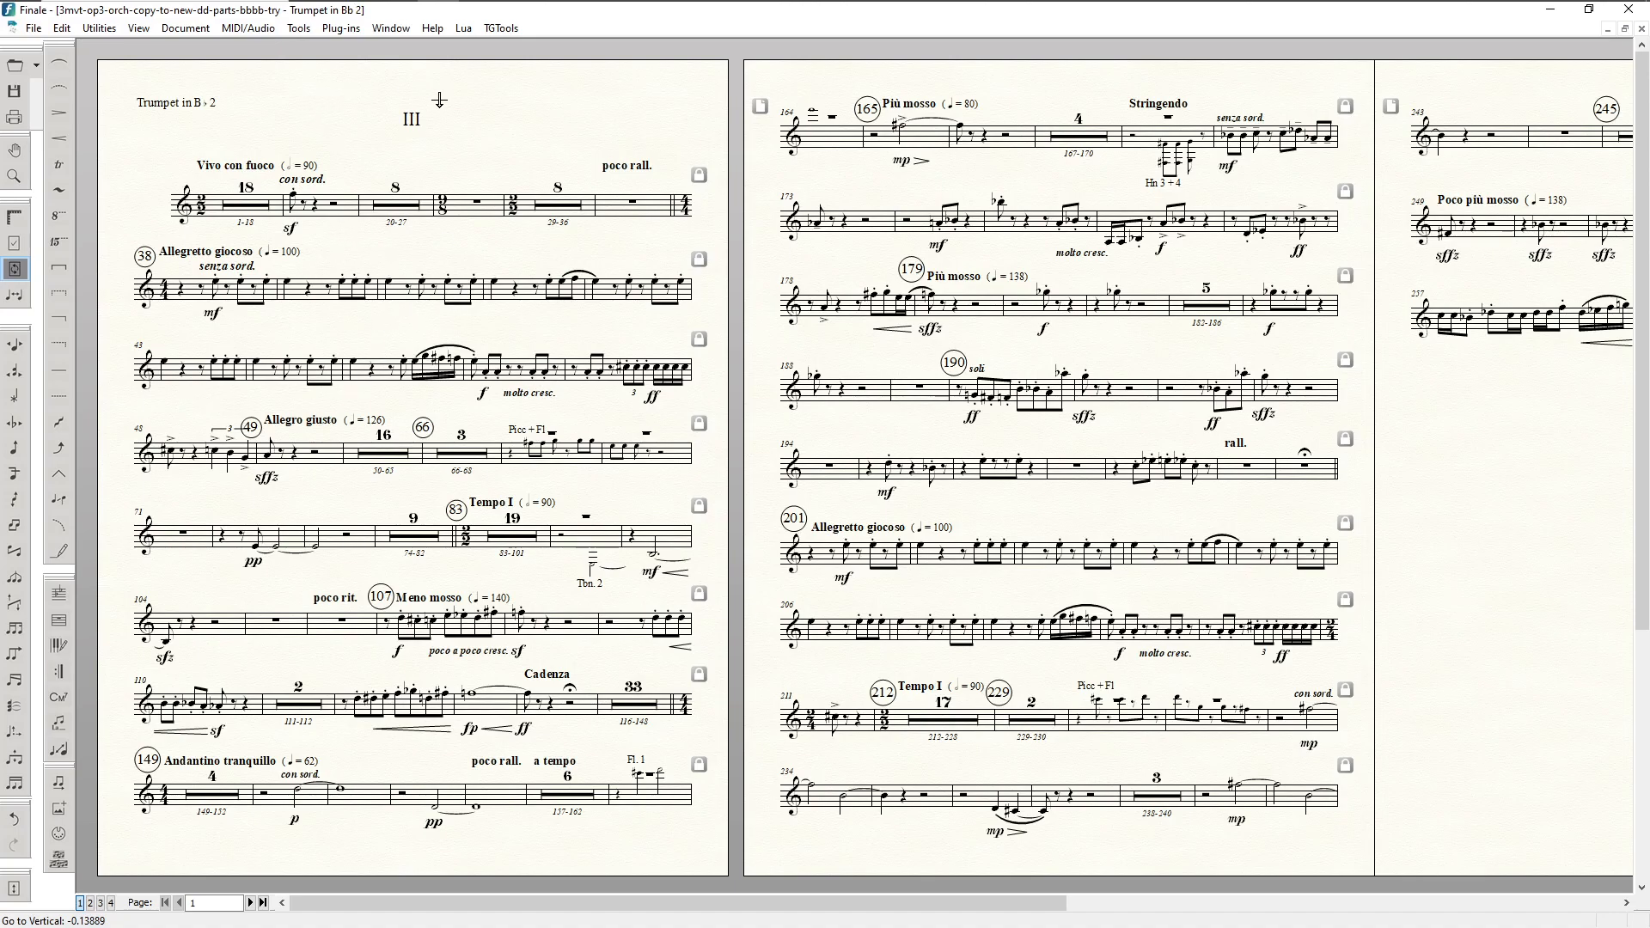
left_click(341, 28)
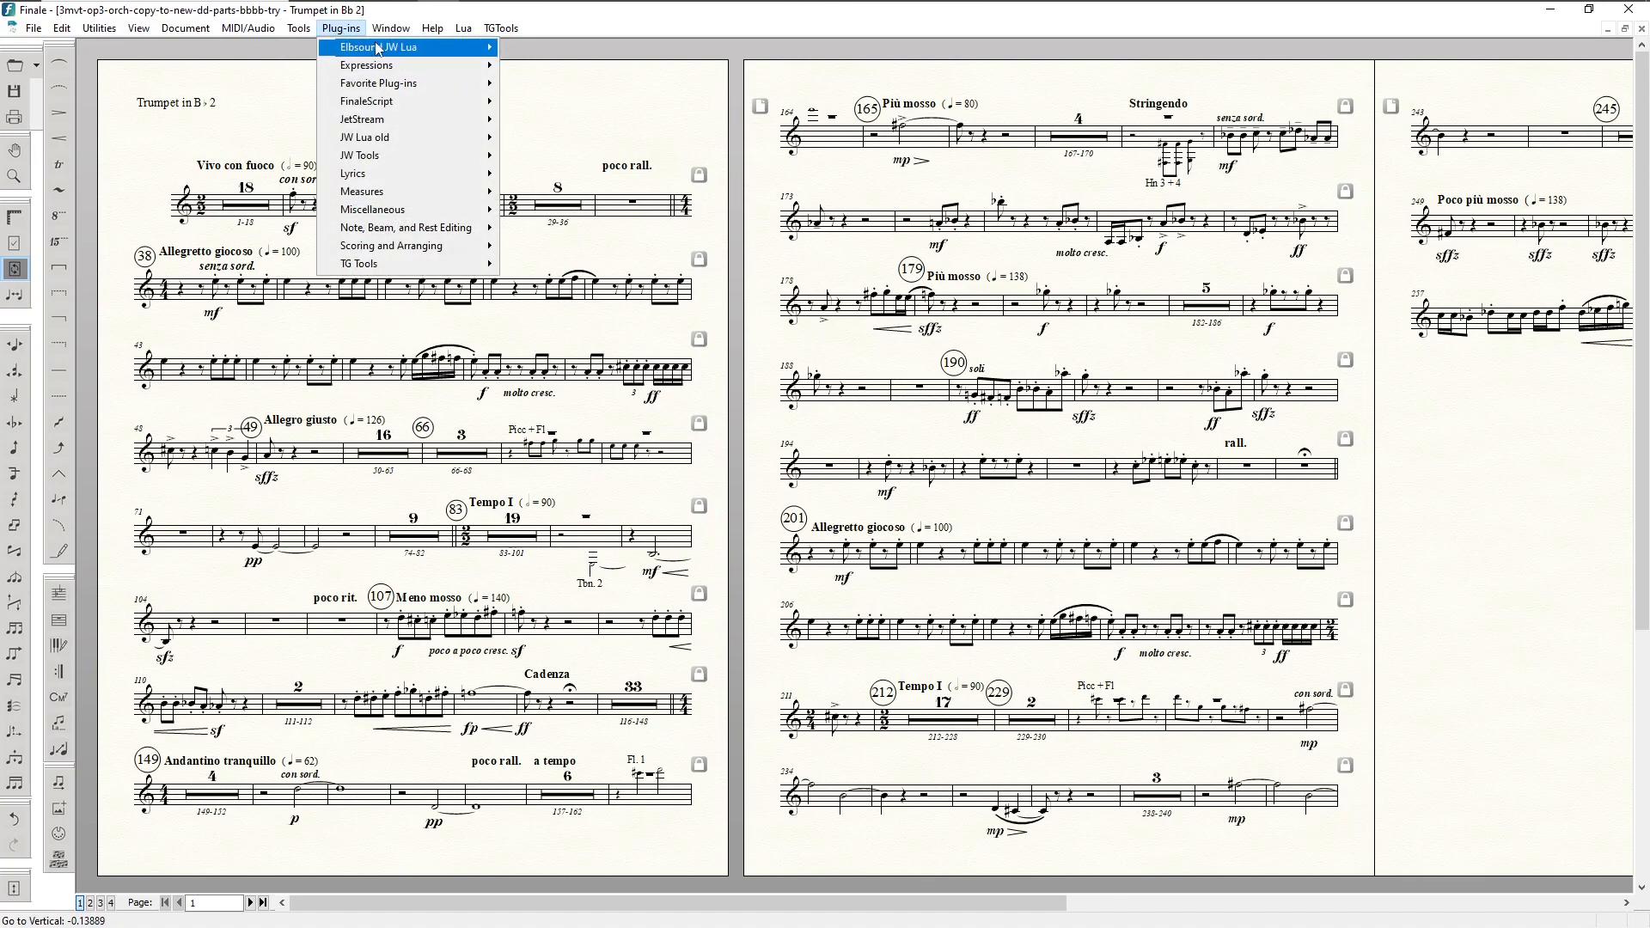
mouse_move(416, 49)
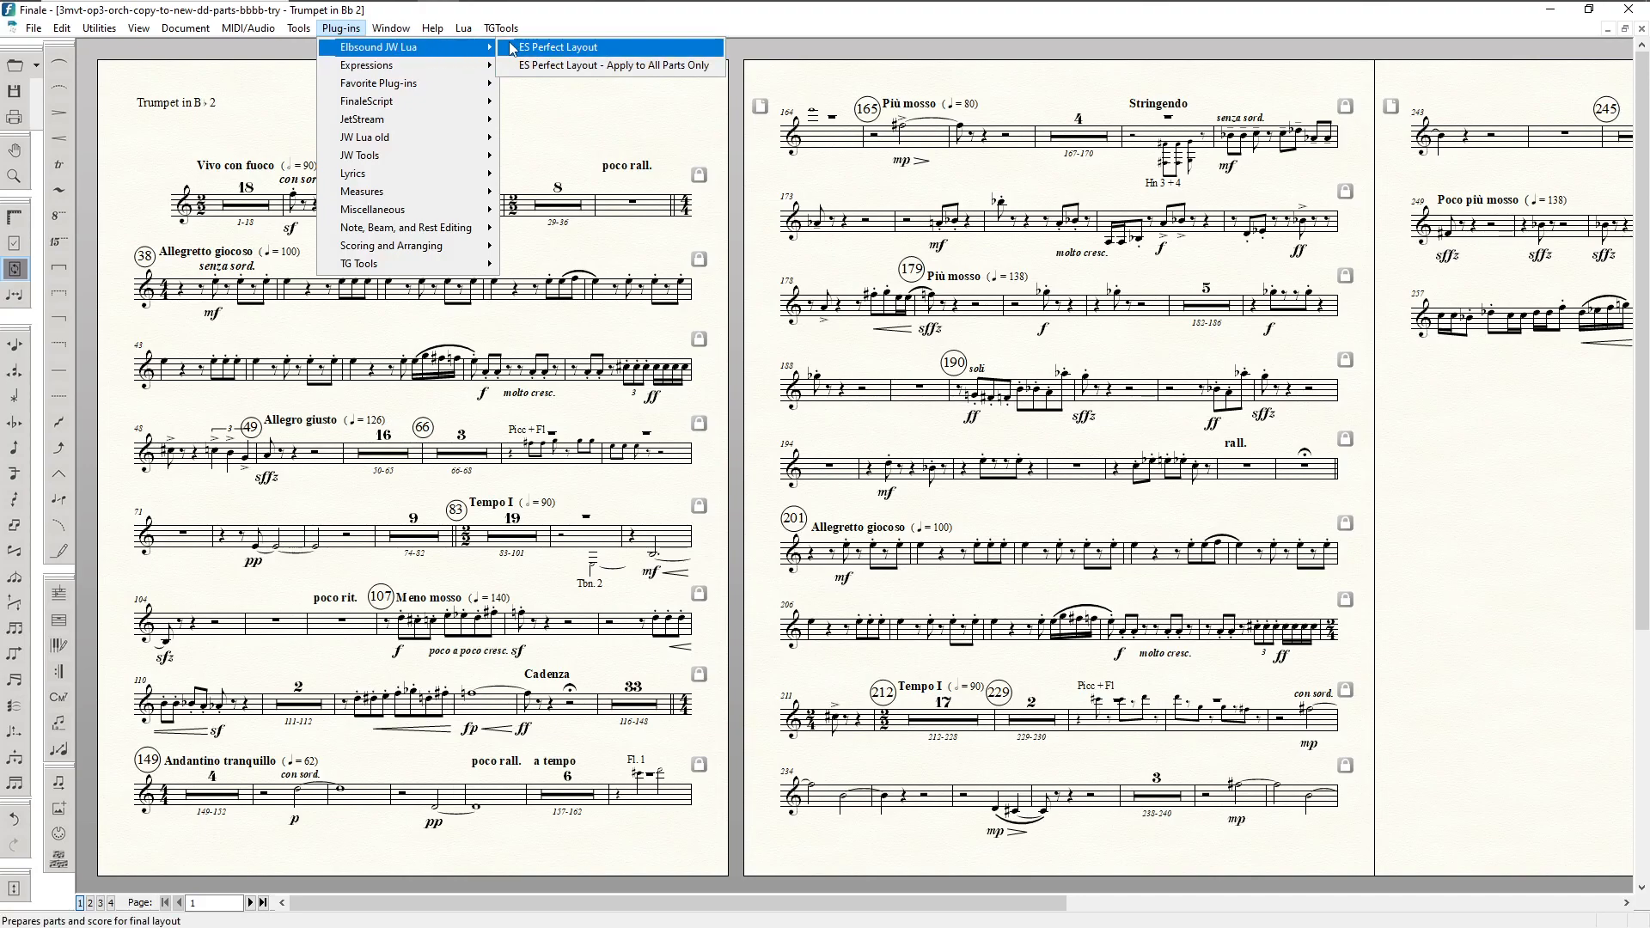
left_click(252, 121)
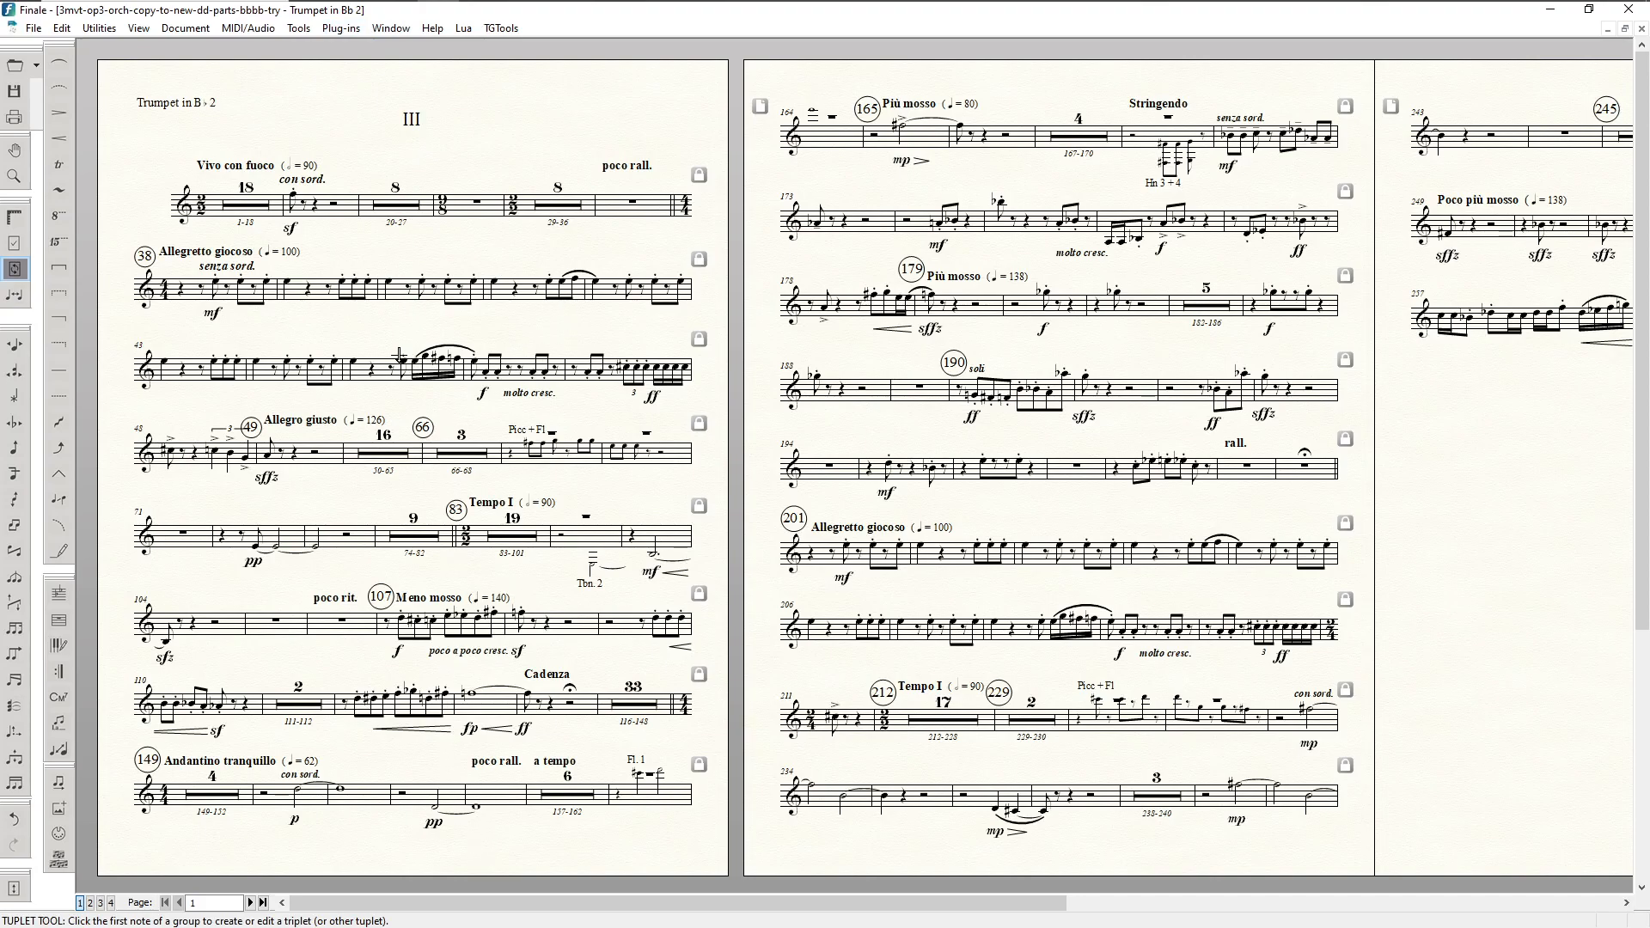
scroll(481, 469, "down", 2)
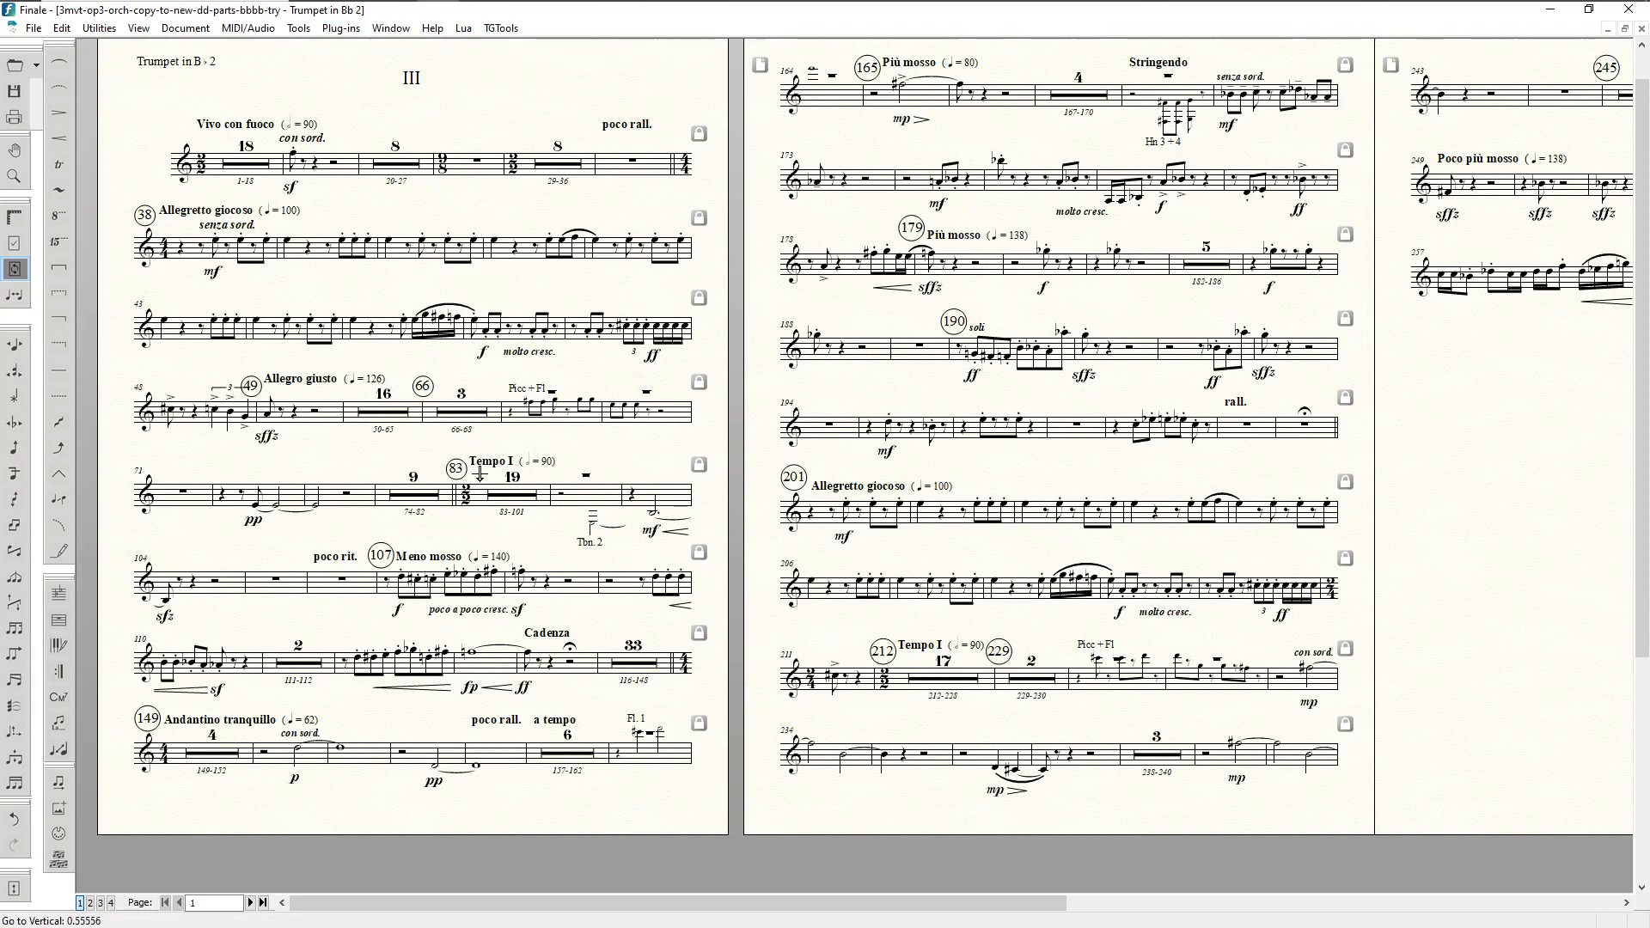
scroll(444, 646, "up", 2)
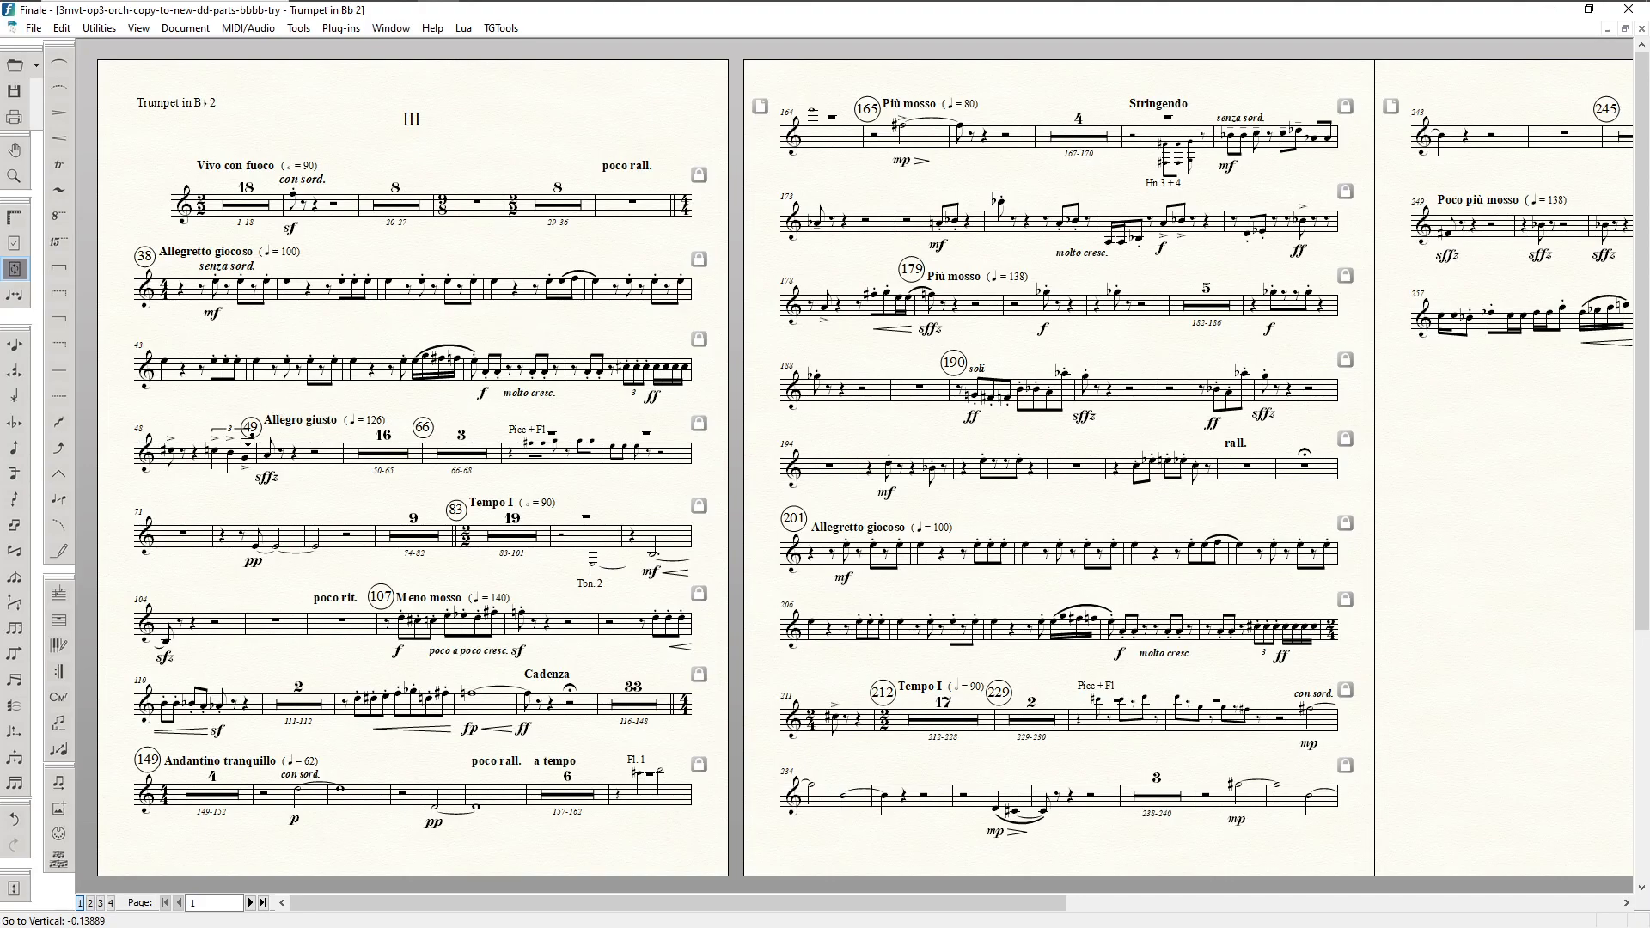
scroll(341, 418, "down", 1)
scroll(267, 413, "up", 1)
scroll(489, 477, "down", 3)
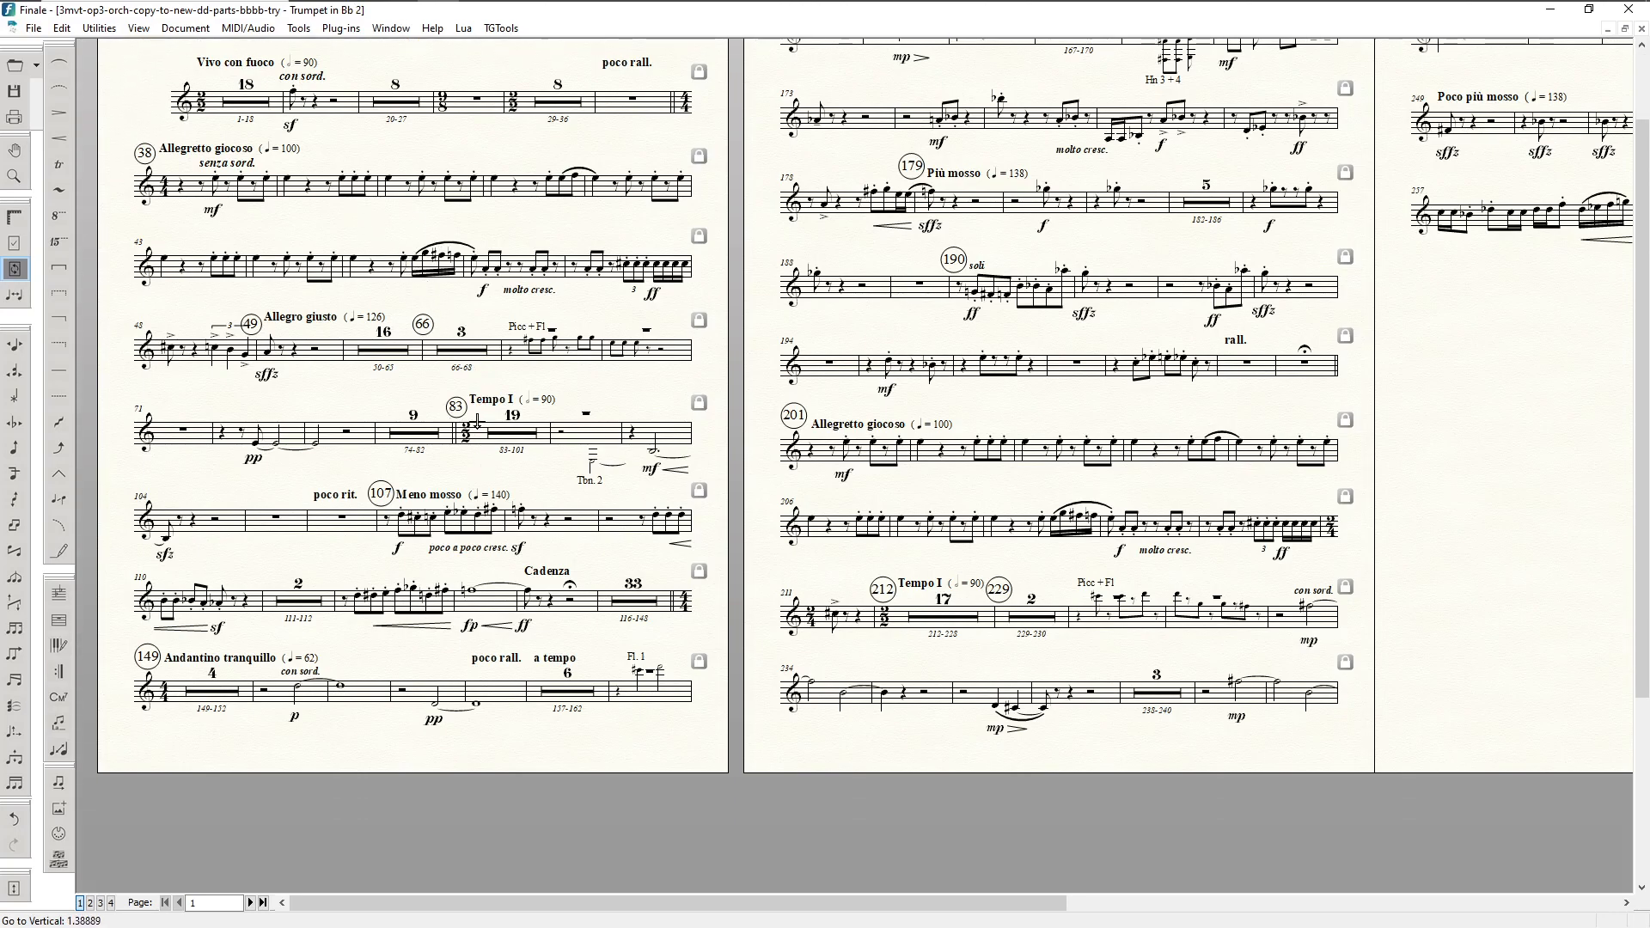
scroll(478, 421, "up", 3)
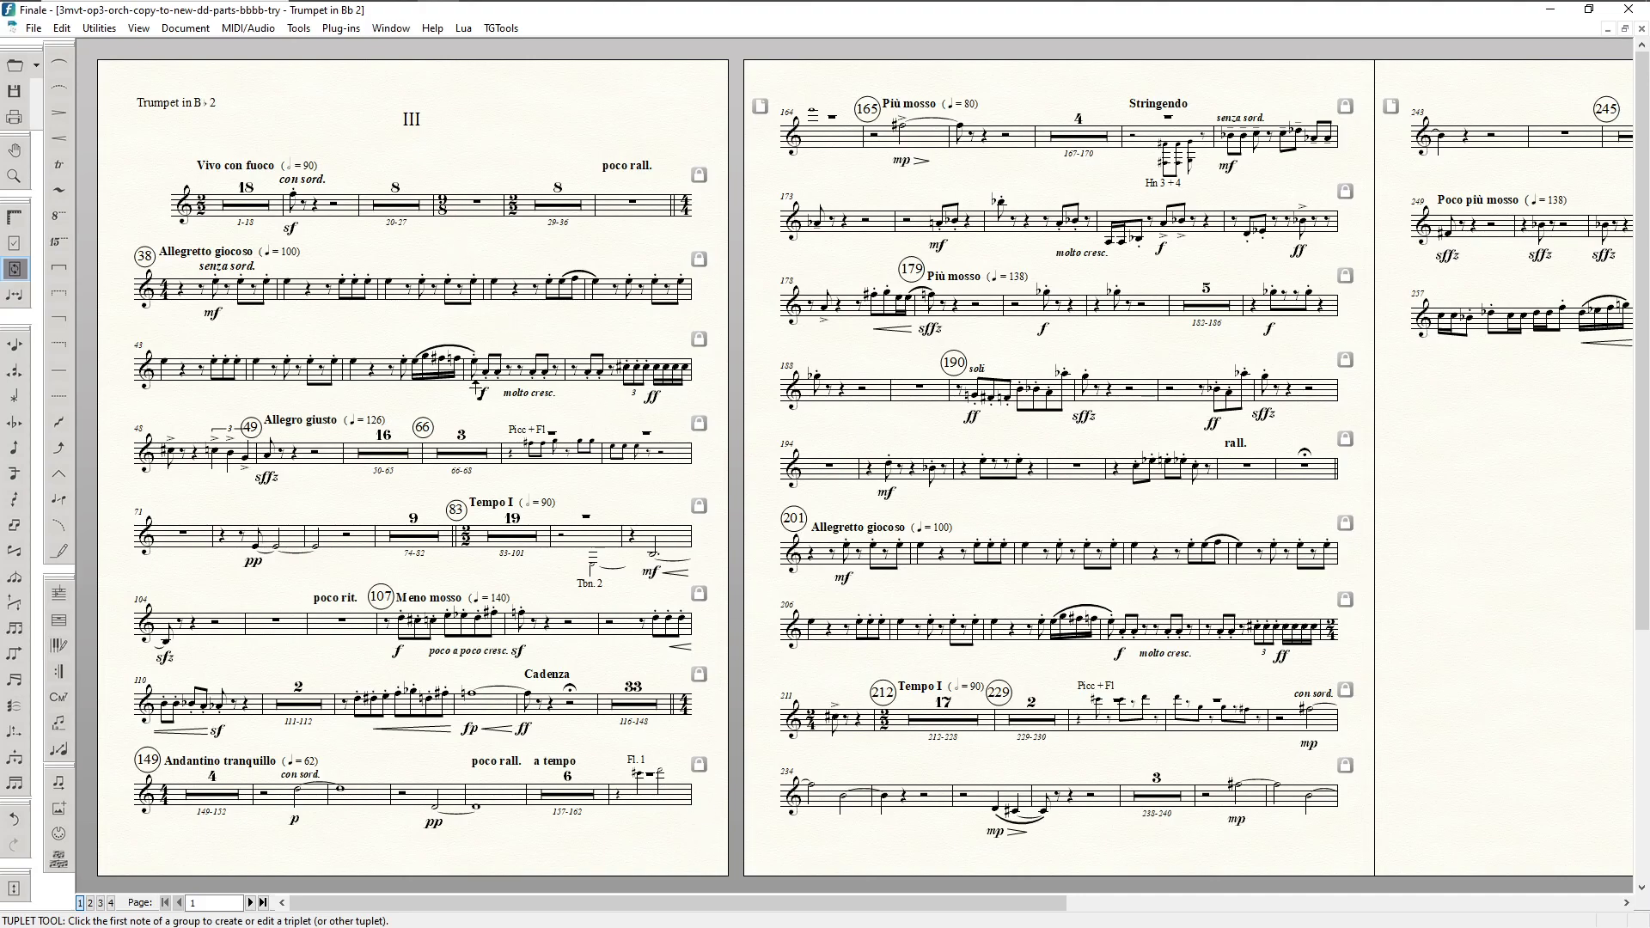
left_click_drag(598, 903, 472, 899)
left_click(342, 29)
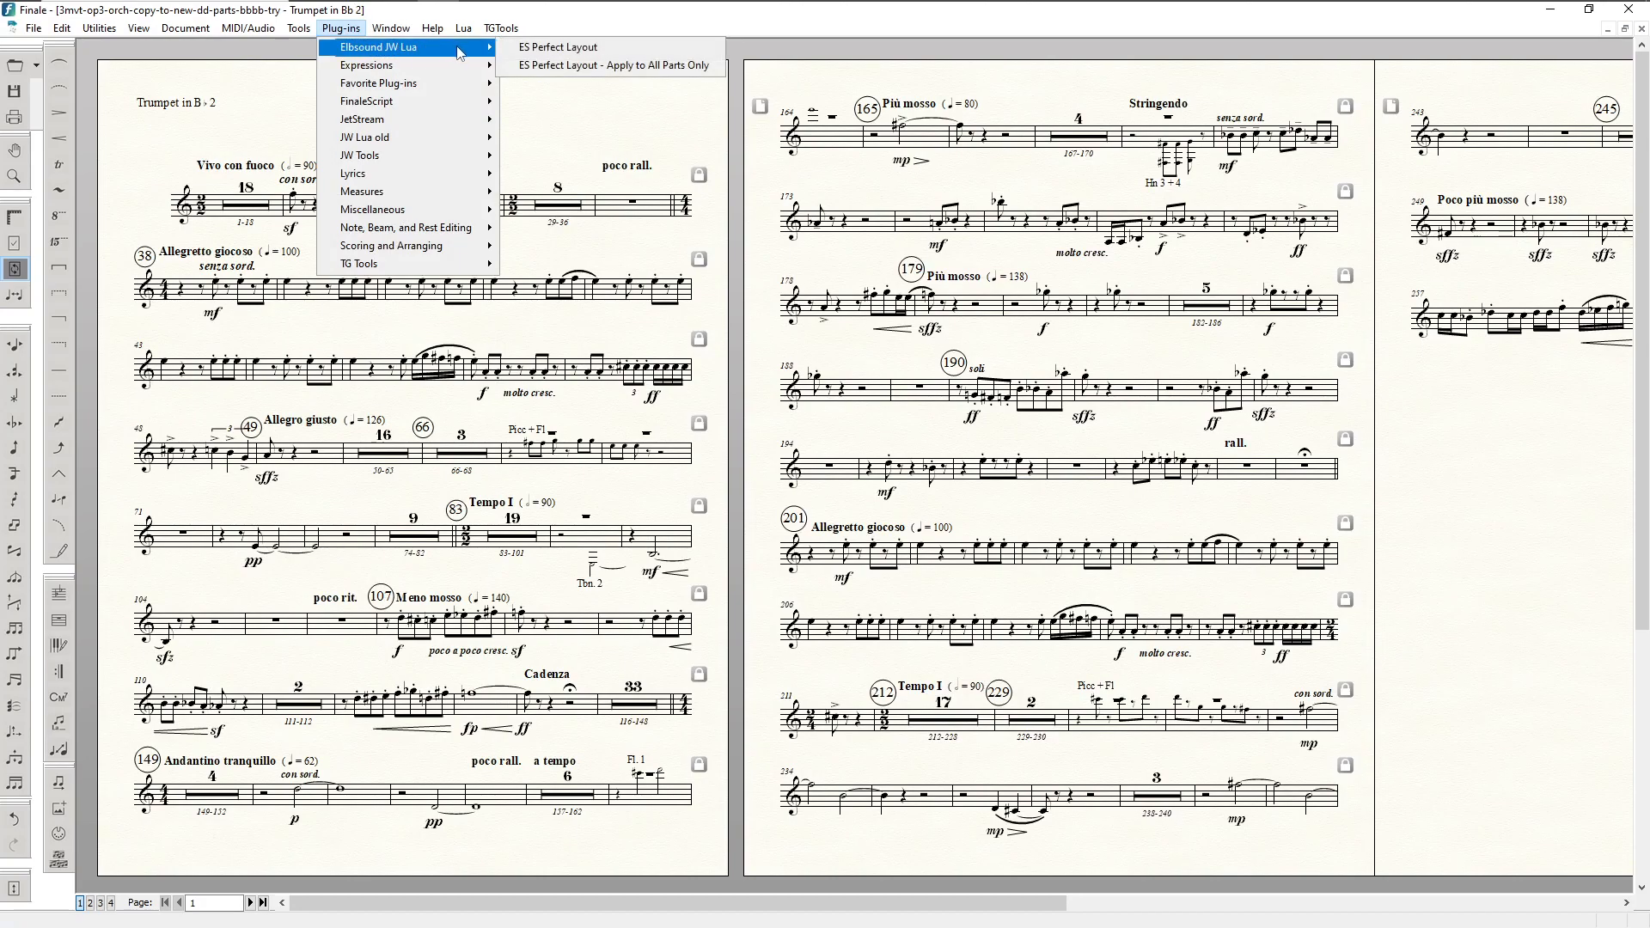
left_click(604, 307)
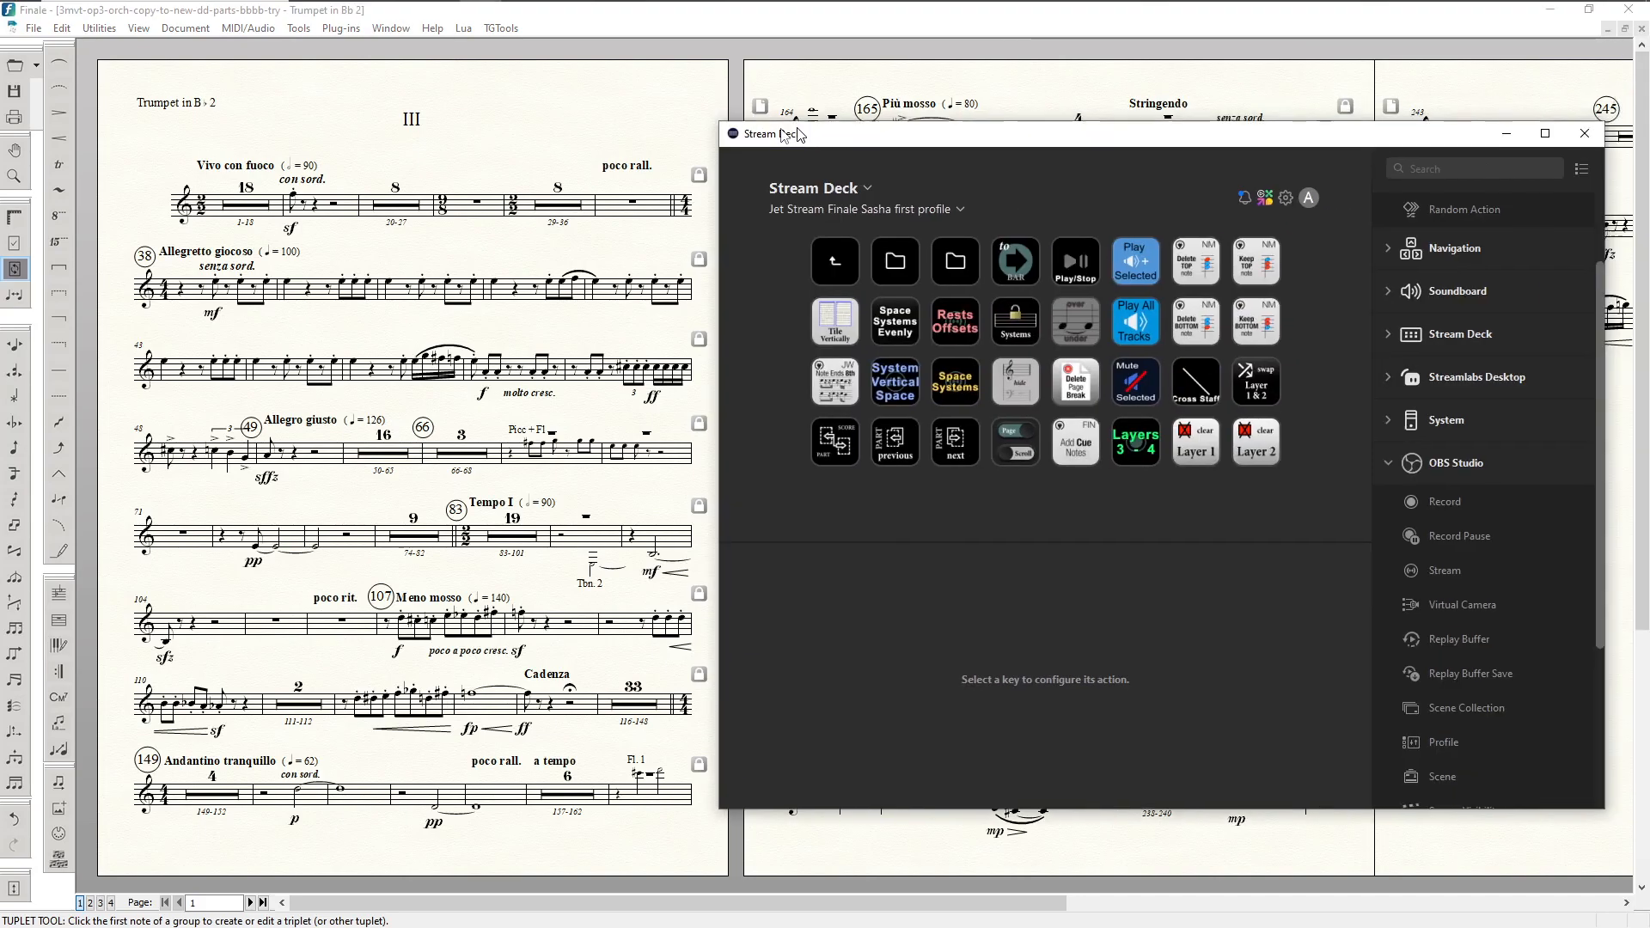
left_click_drag(789, 125, 1649, 69)
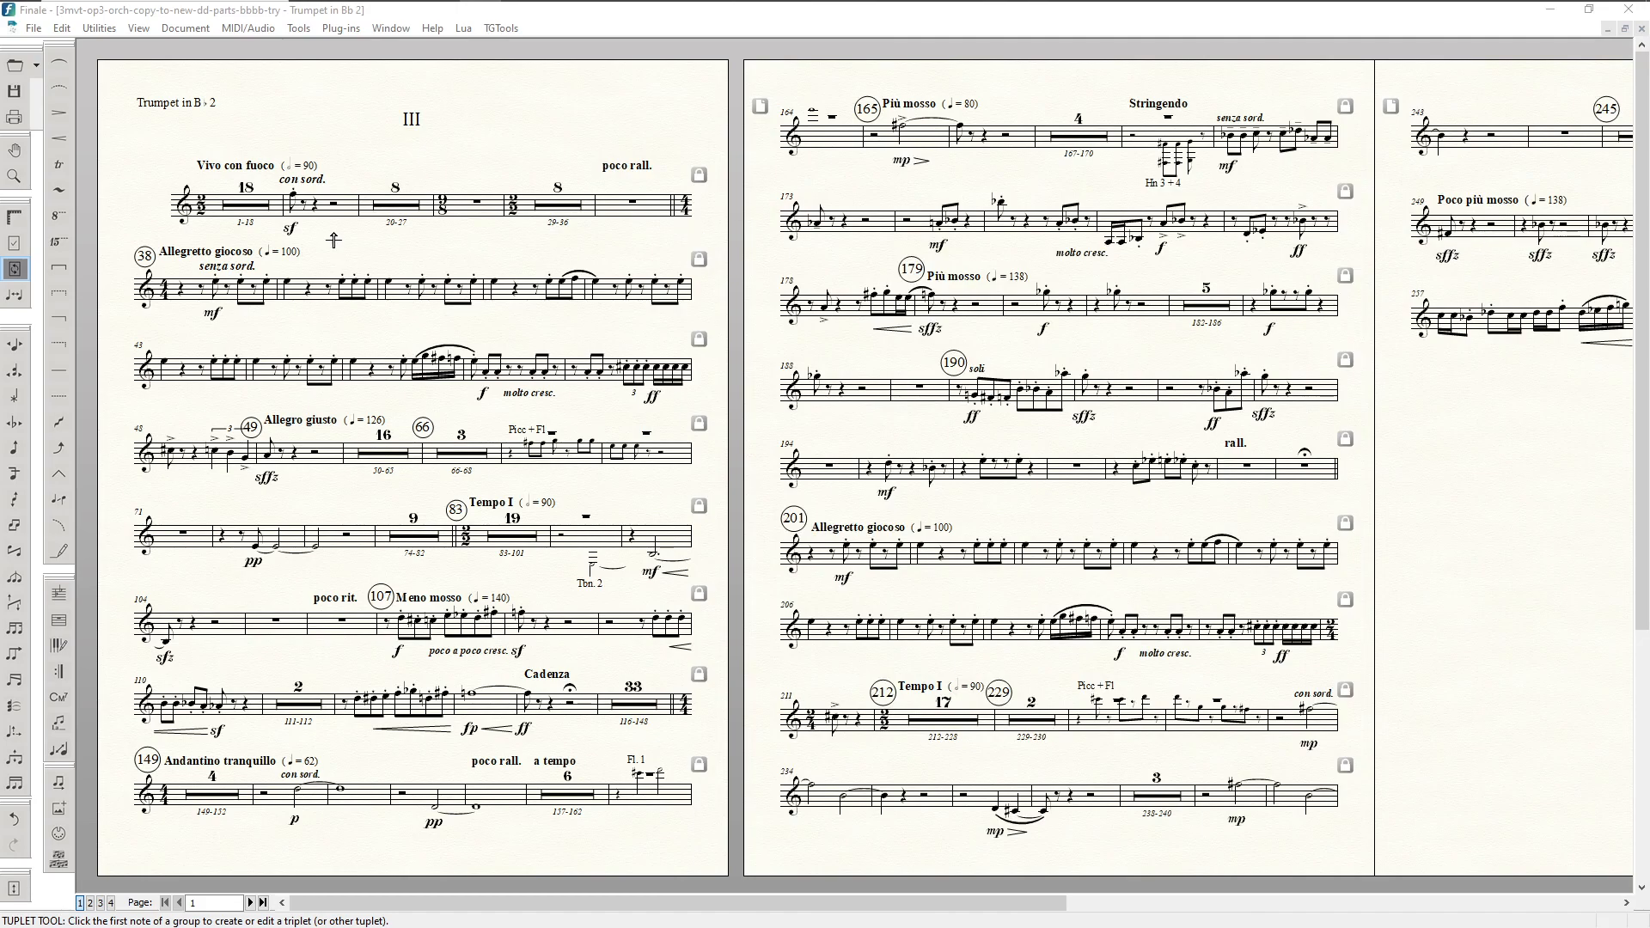
left_click(463, 29)
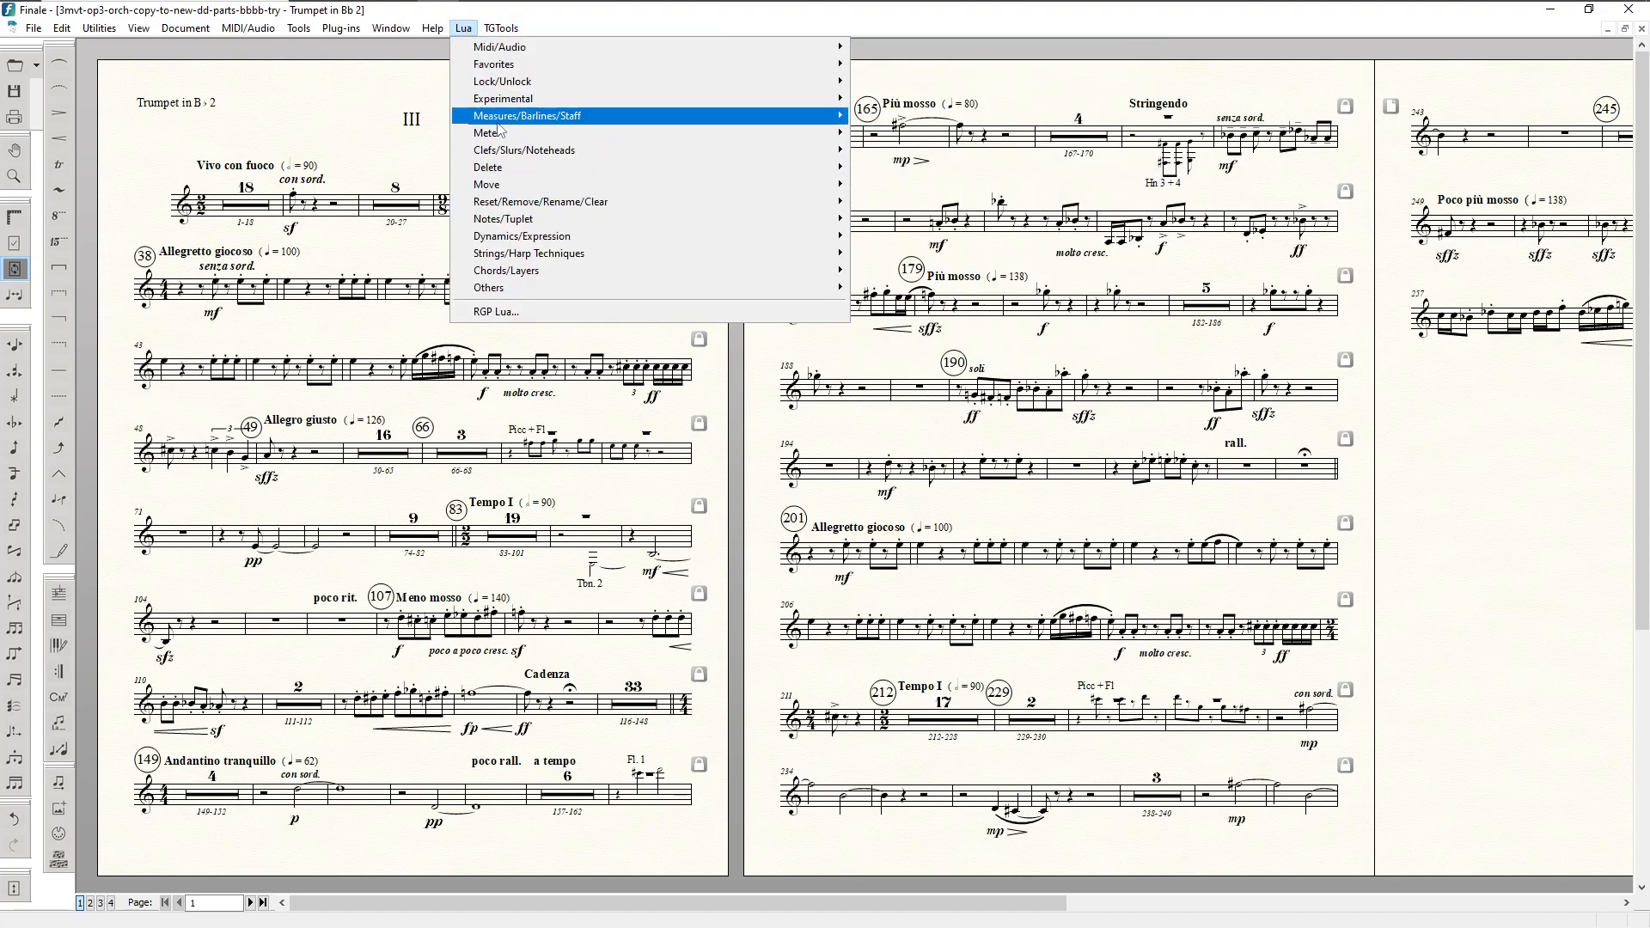
left_click(344, 120)
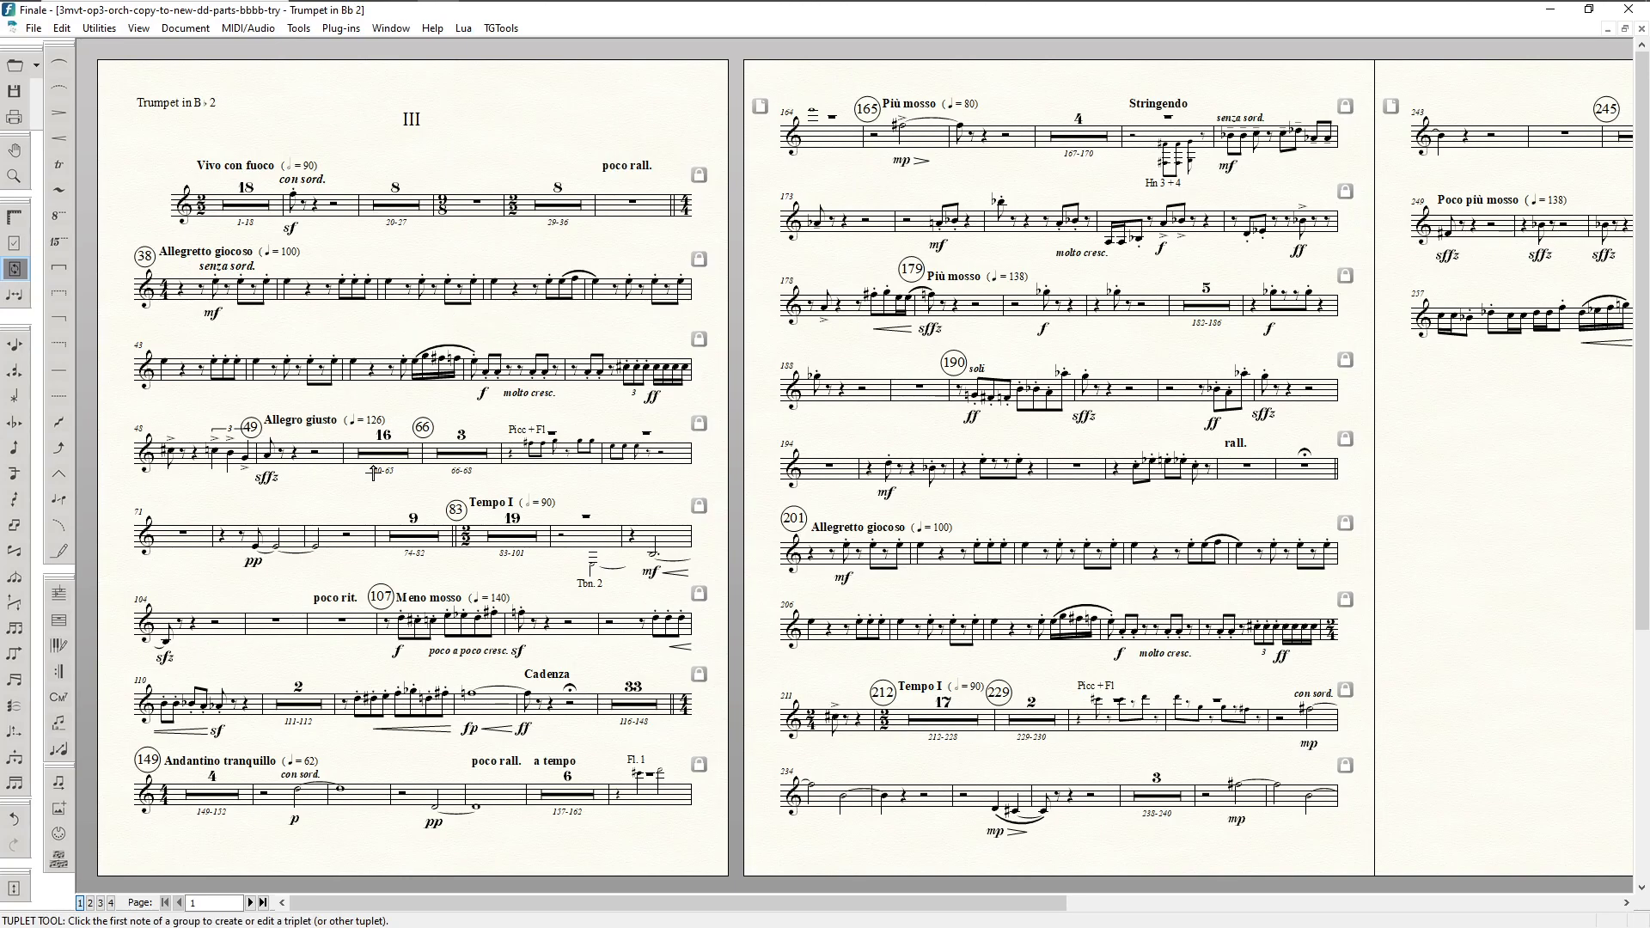
scroll(301, 361, "down", 1)
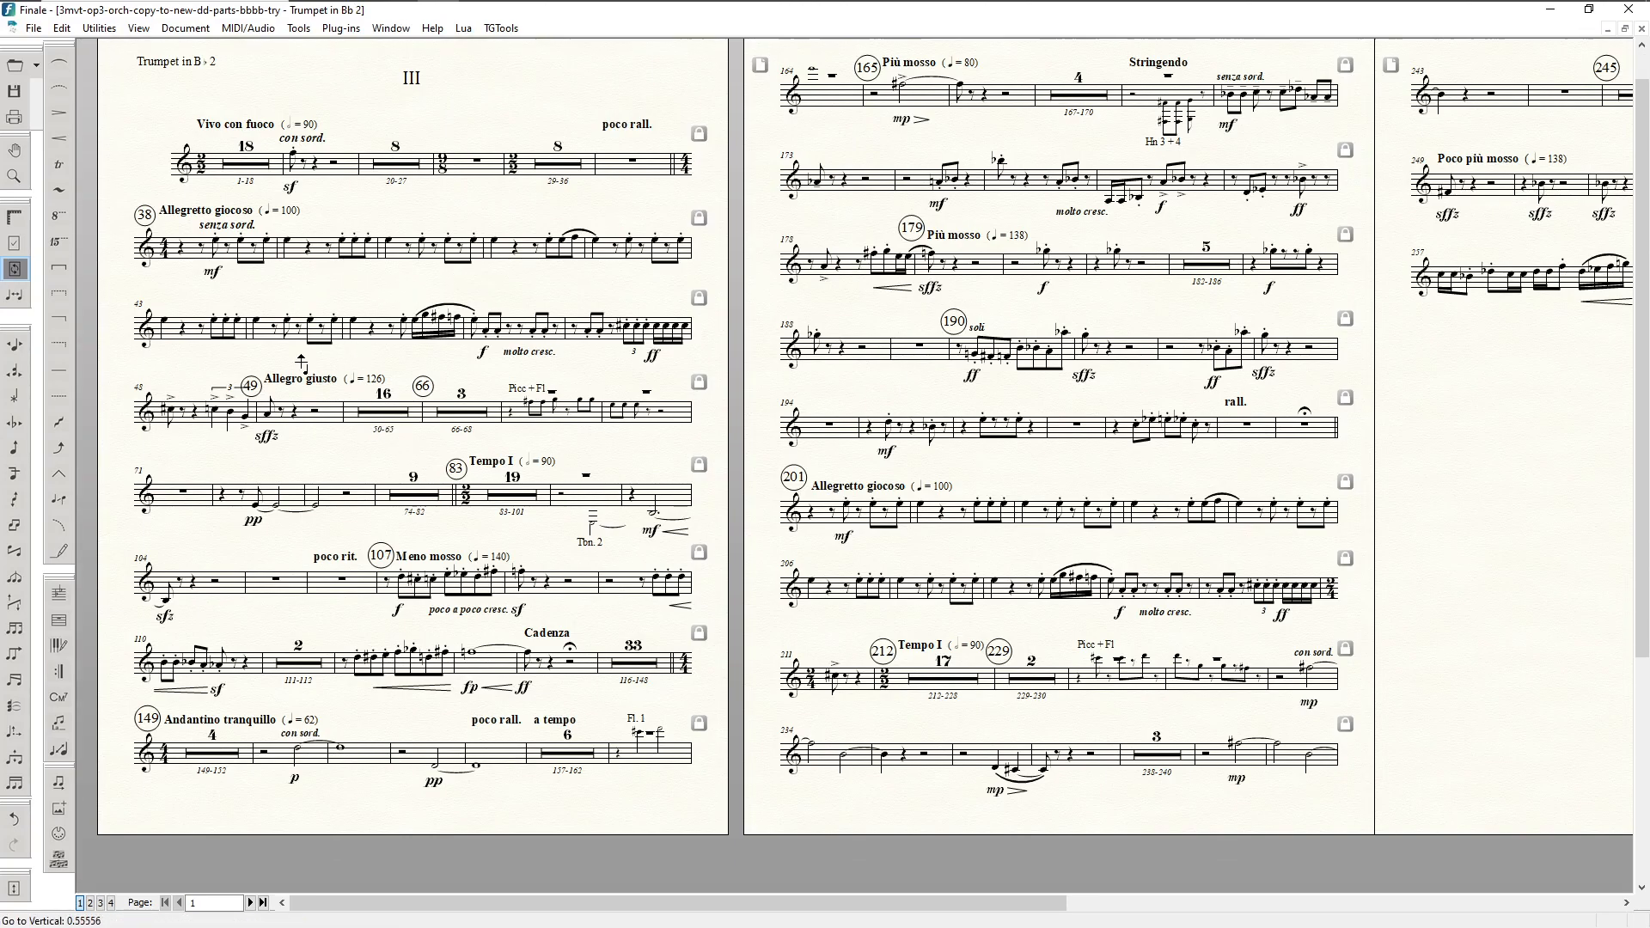
scroll(249, 320, "up", 1)
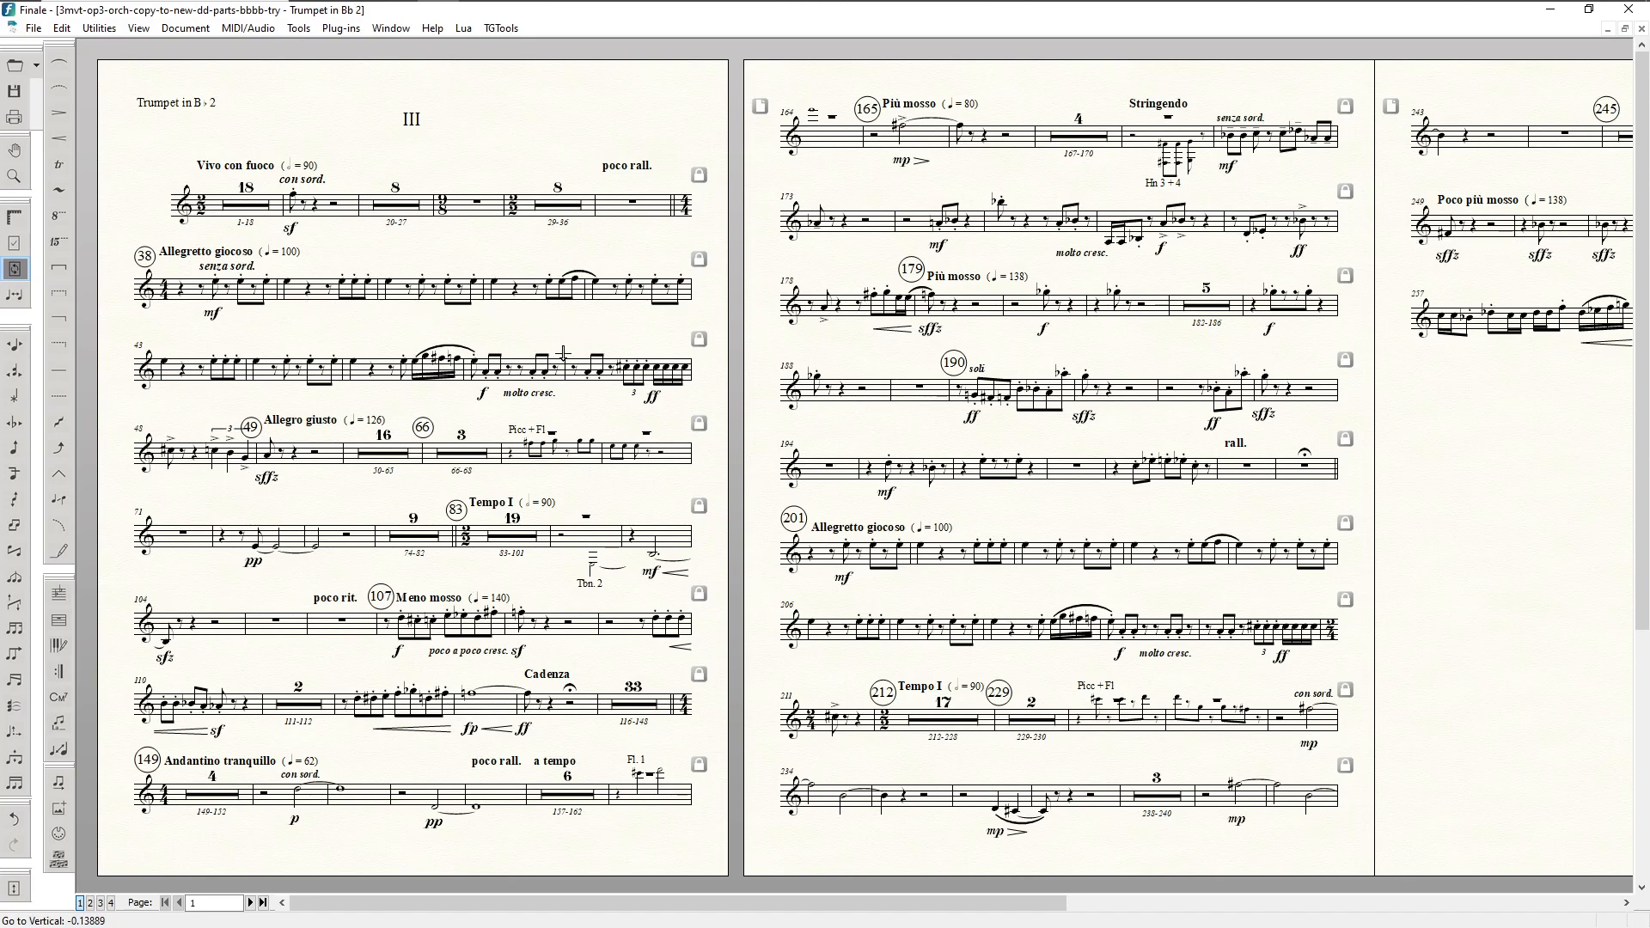
Step: Set the layer 1 rests' vertical offset to -8 in the two Picc + Fl cue measures on page 1
key("F2")
left_click(546, 452)
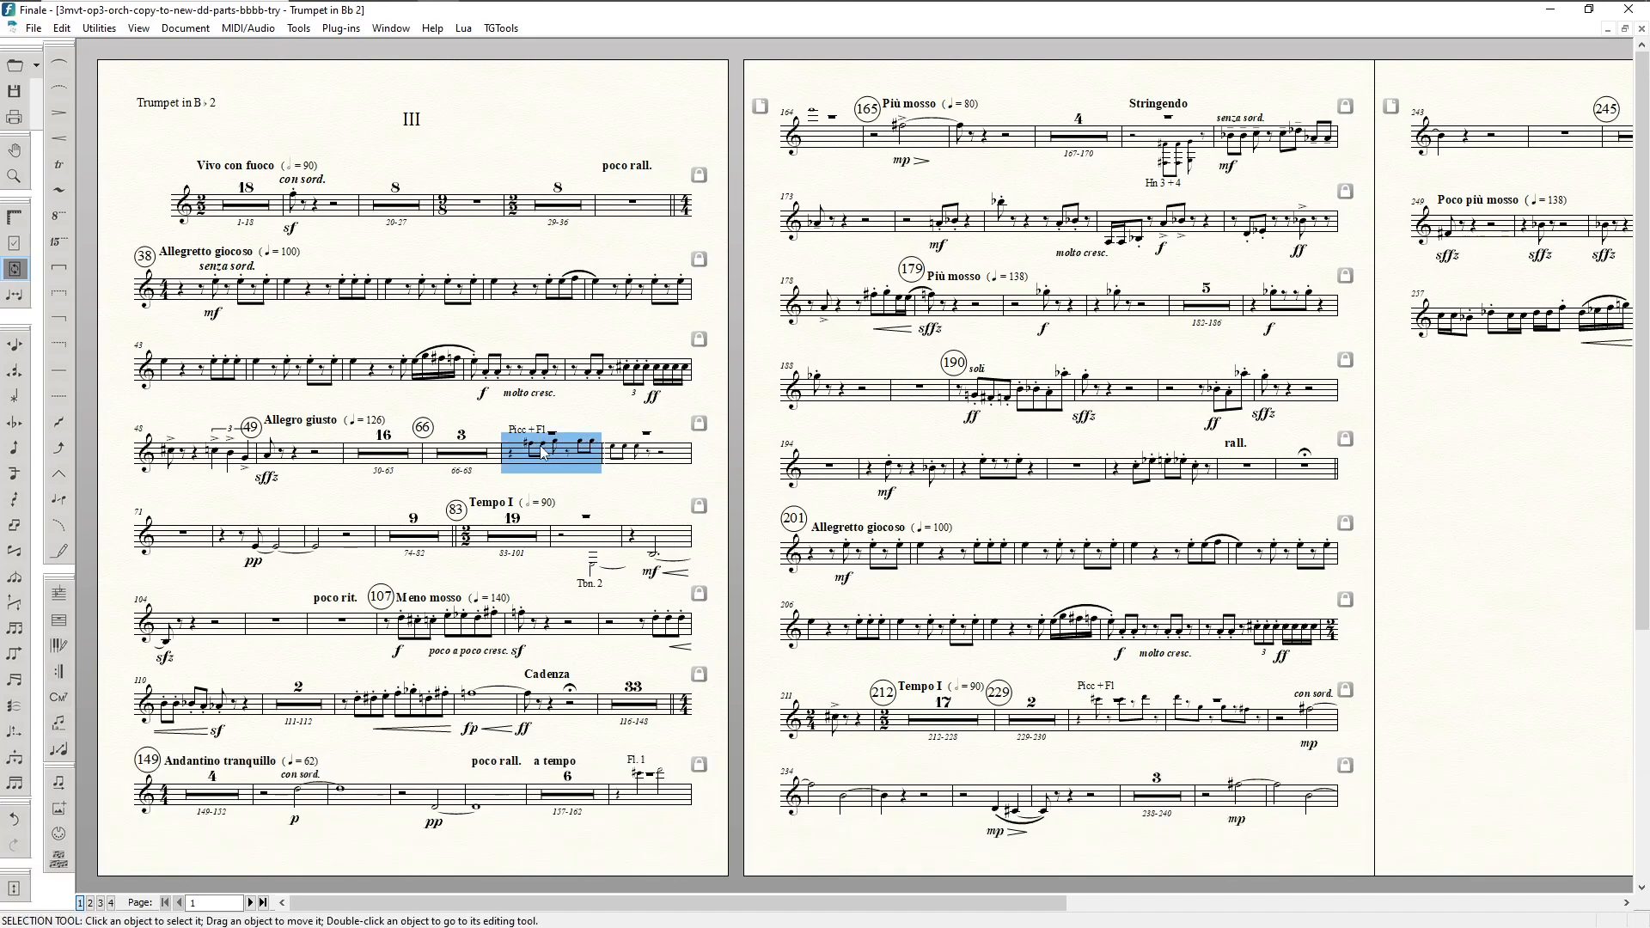
left_click(628, 462, "shift")
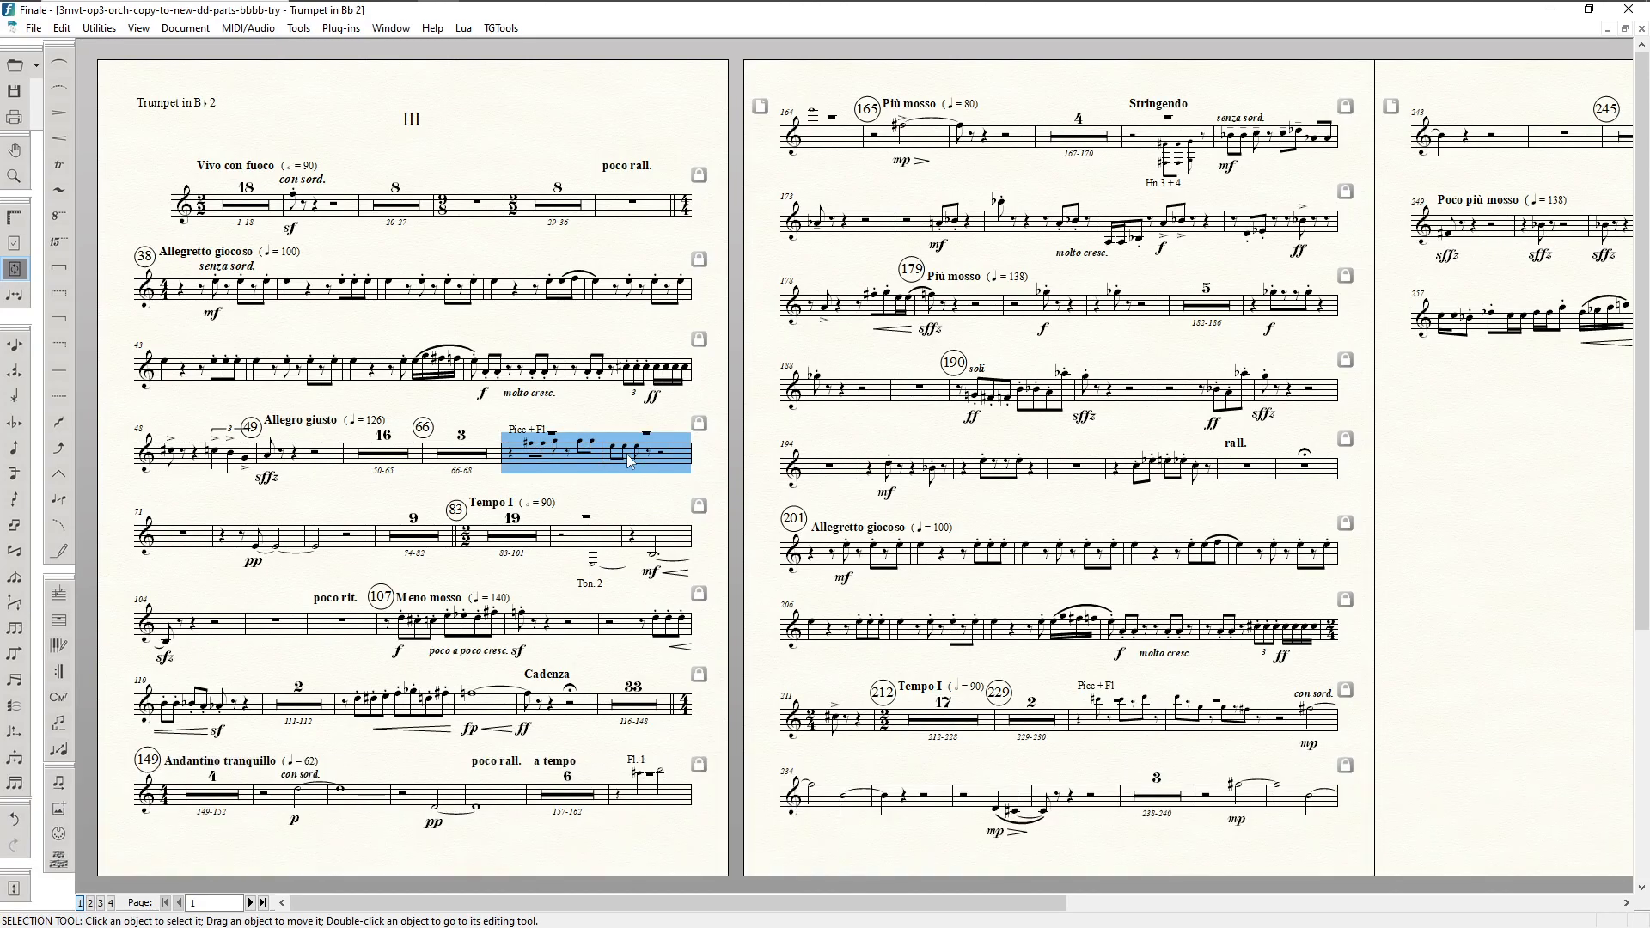
key("ctrl+shift+F3")
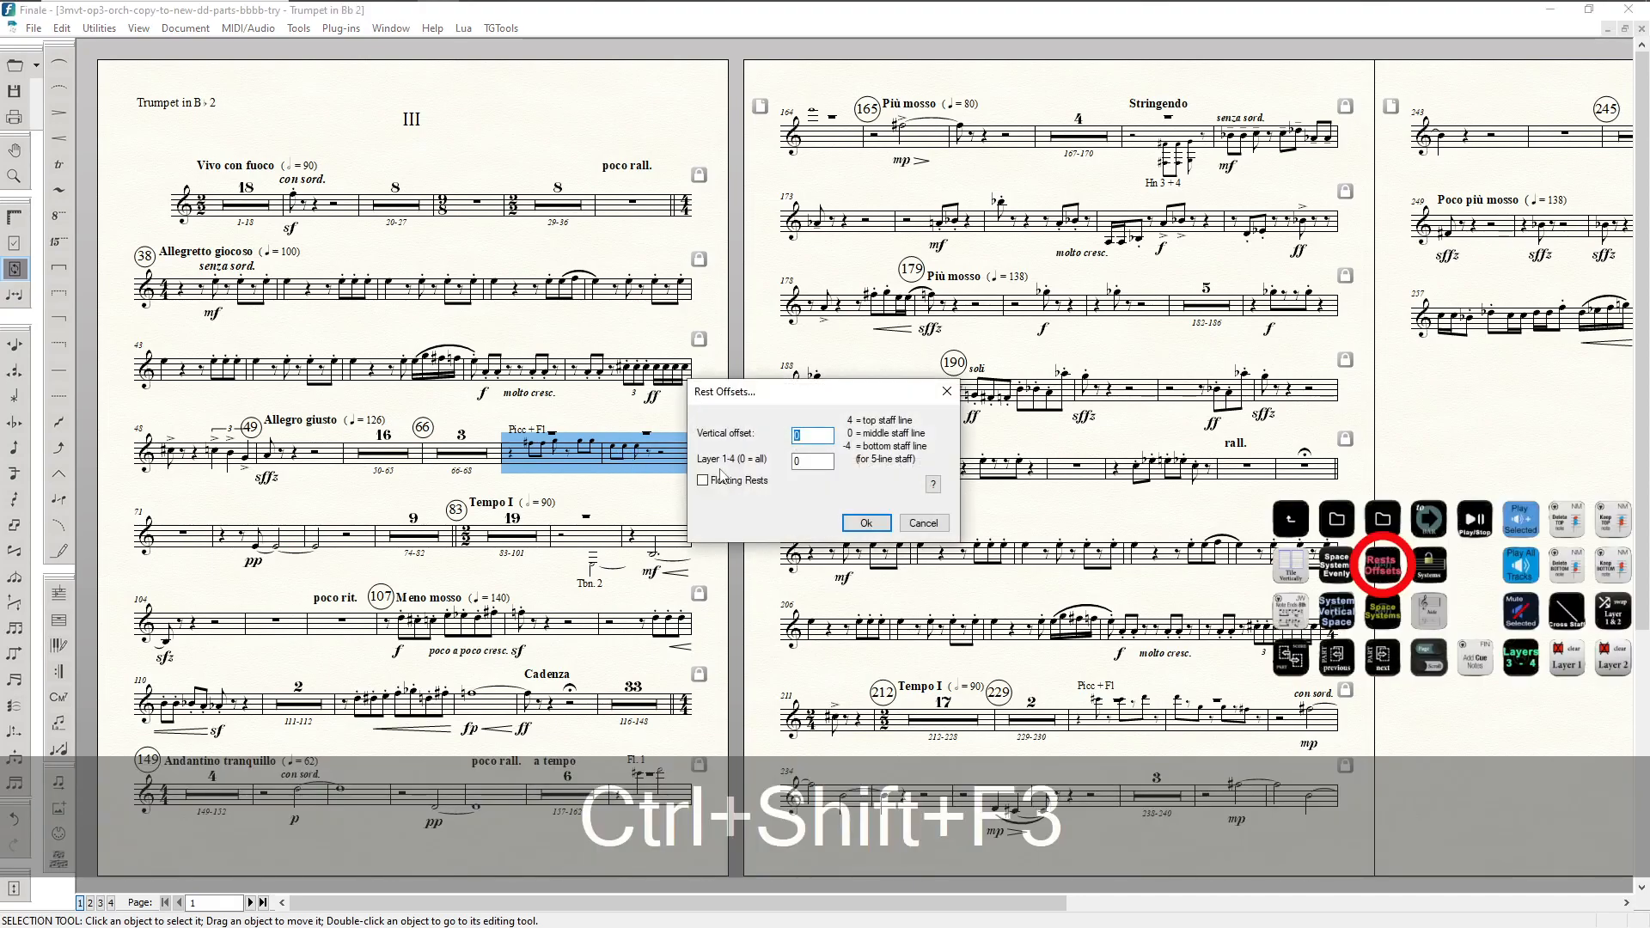
type("-8")
key("Tab")
type("1")
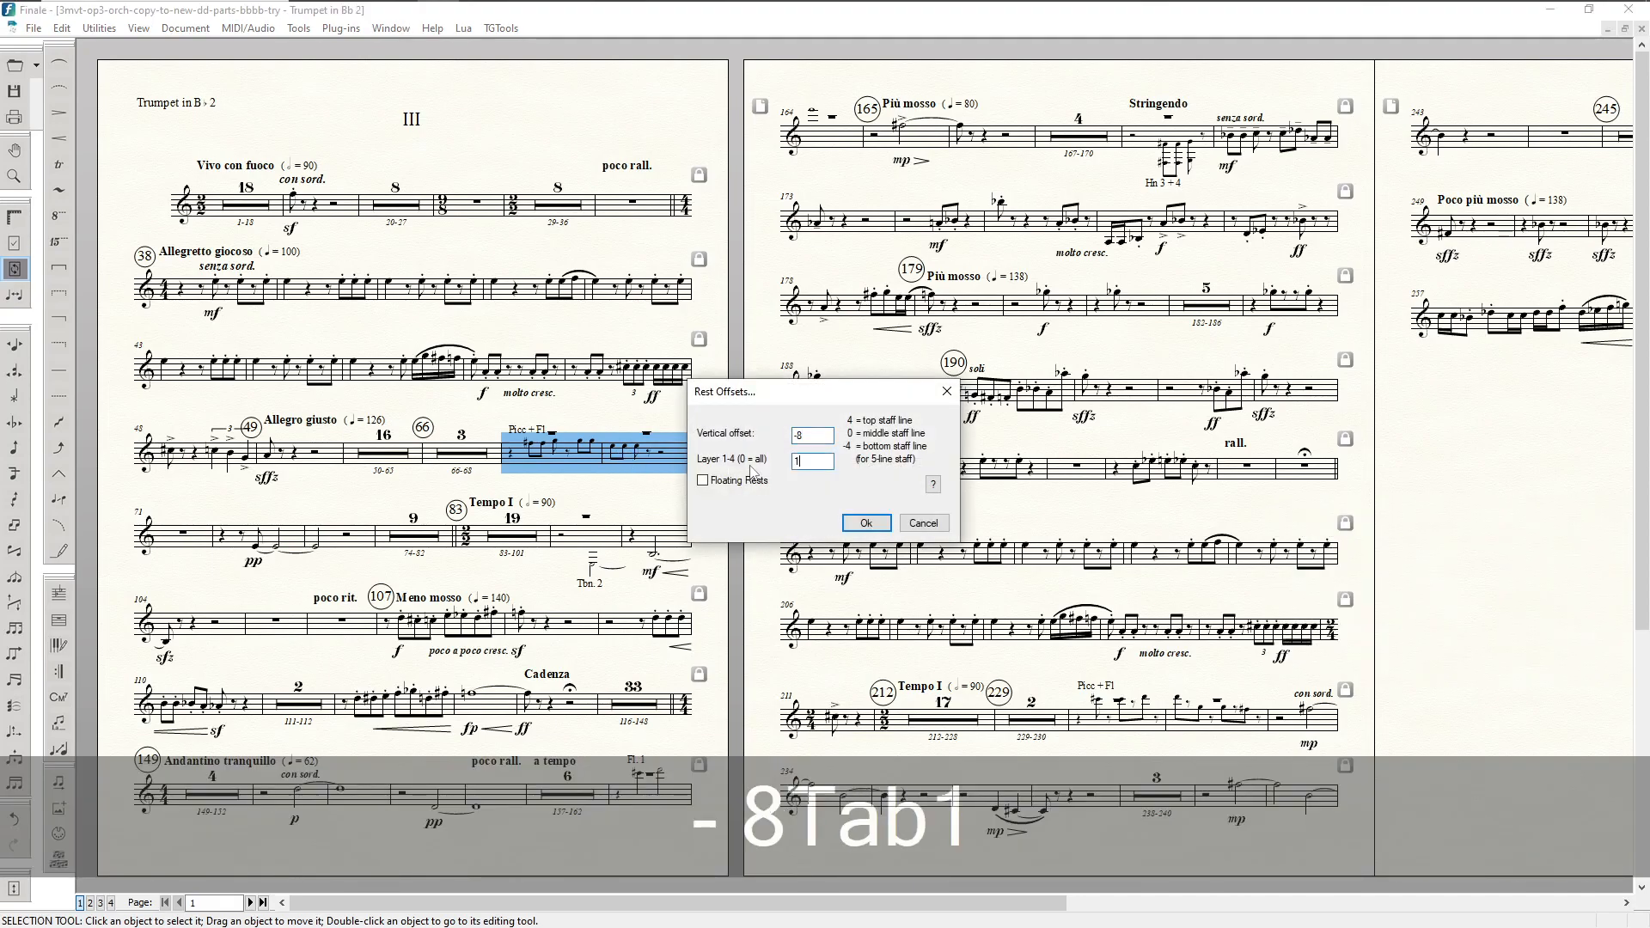
key("Return")
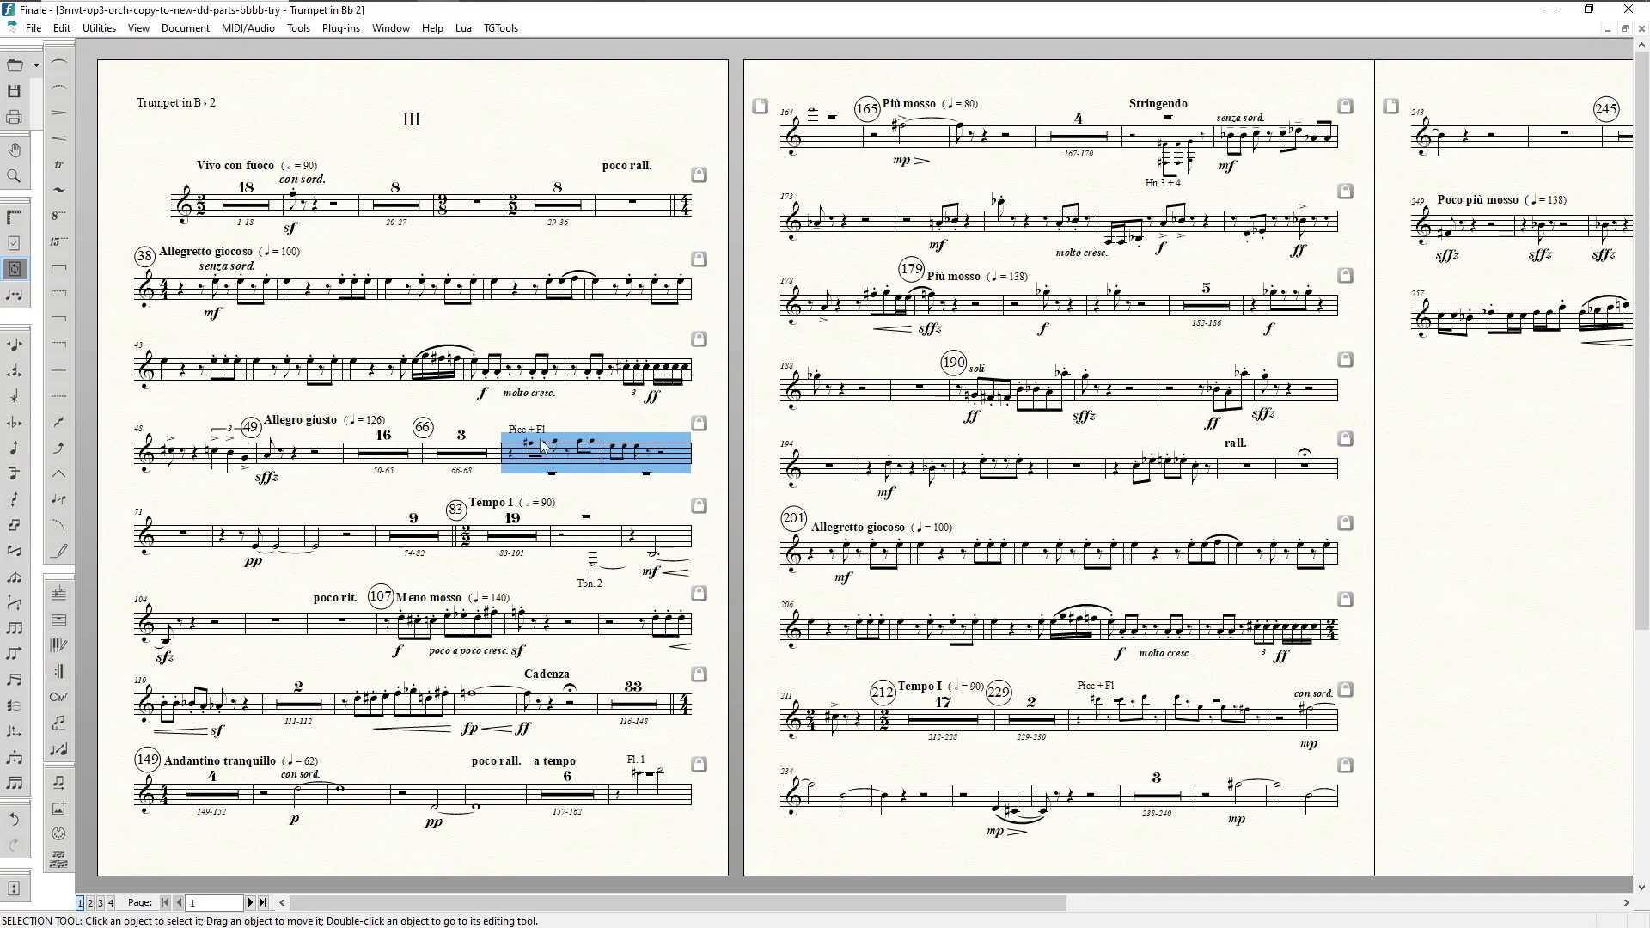
left_click(341, 28)
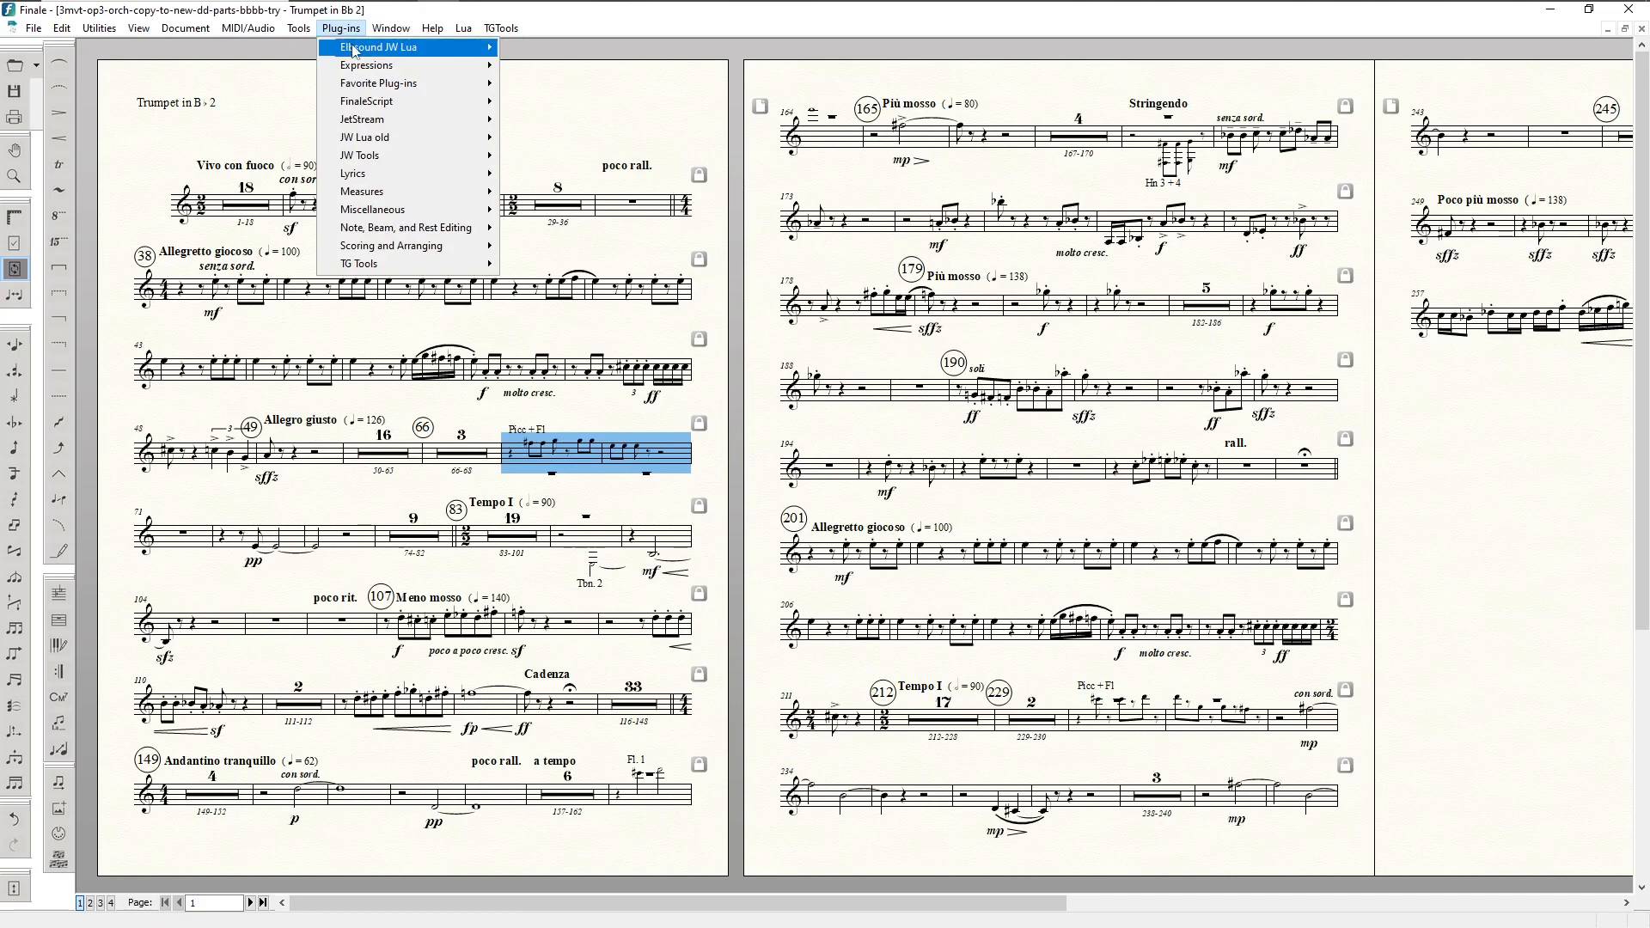
mouse_move(353, 49)
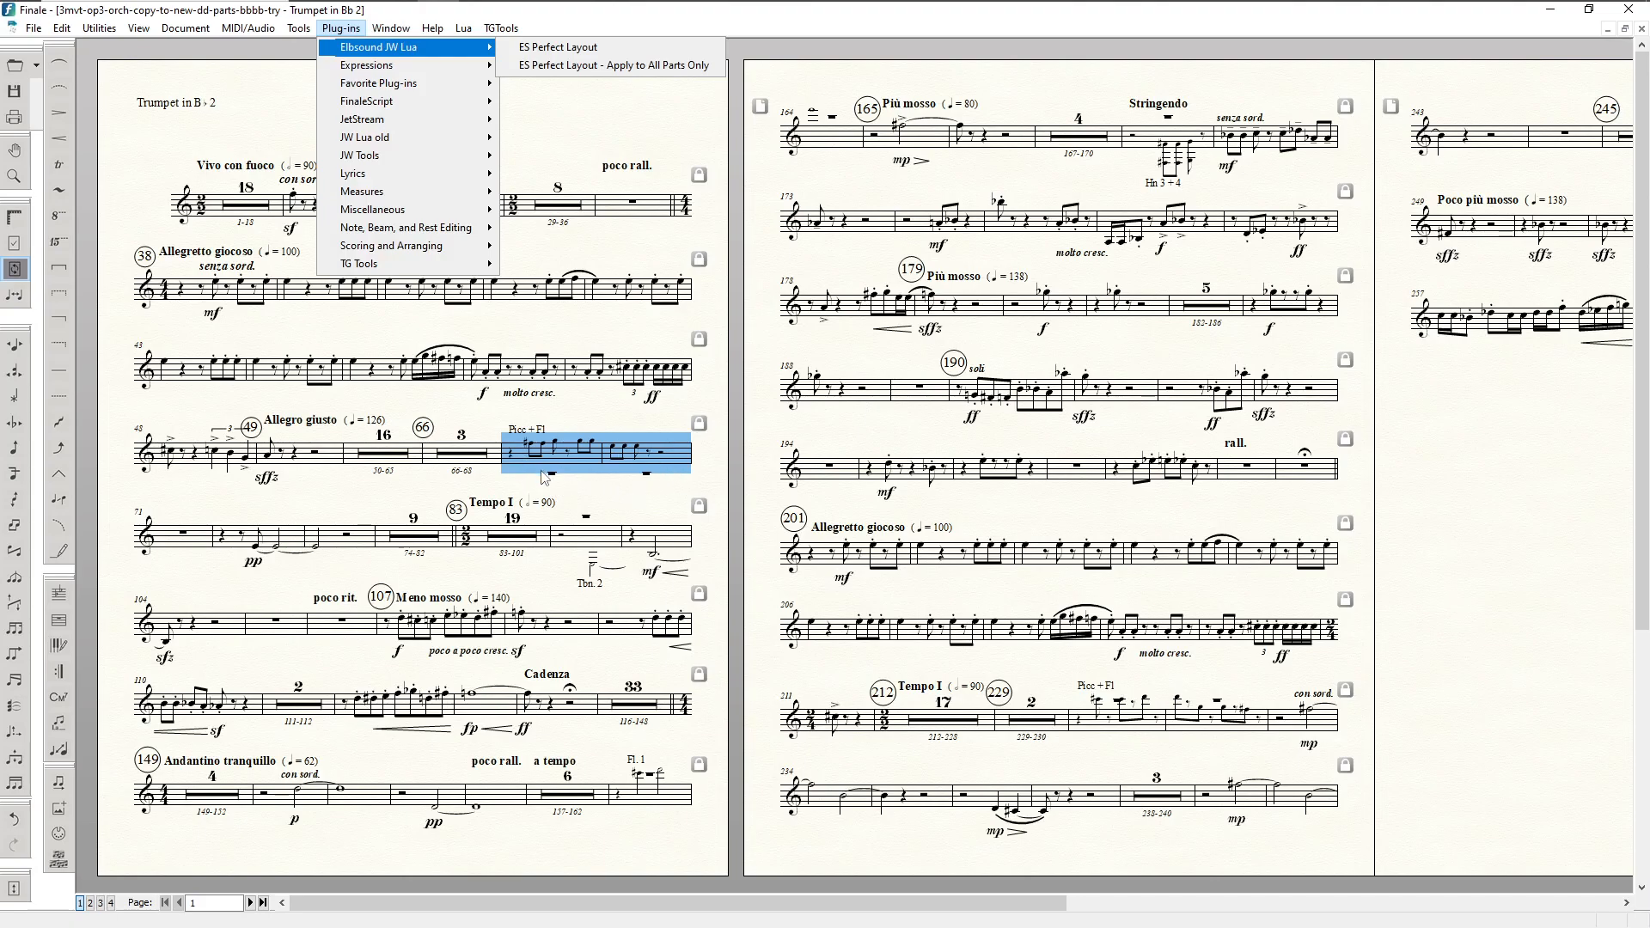
left_click(568, 481)
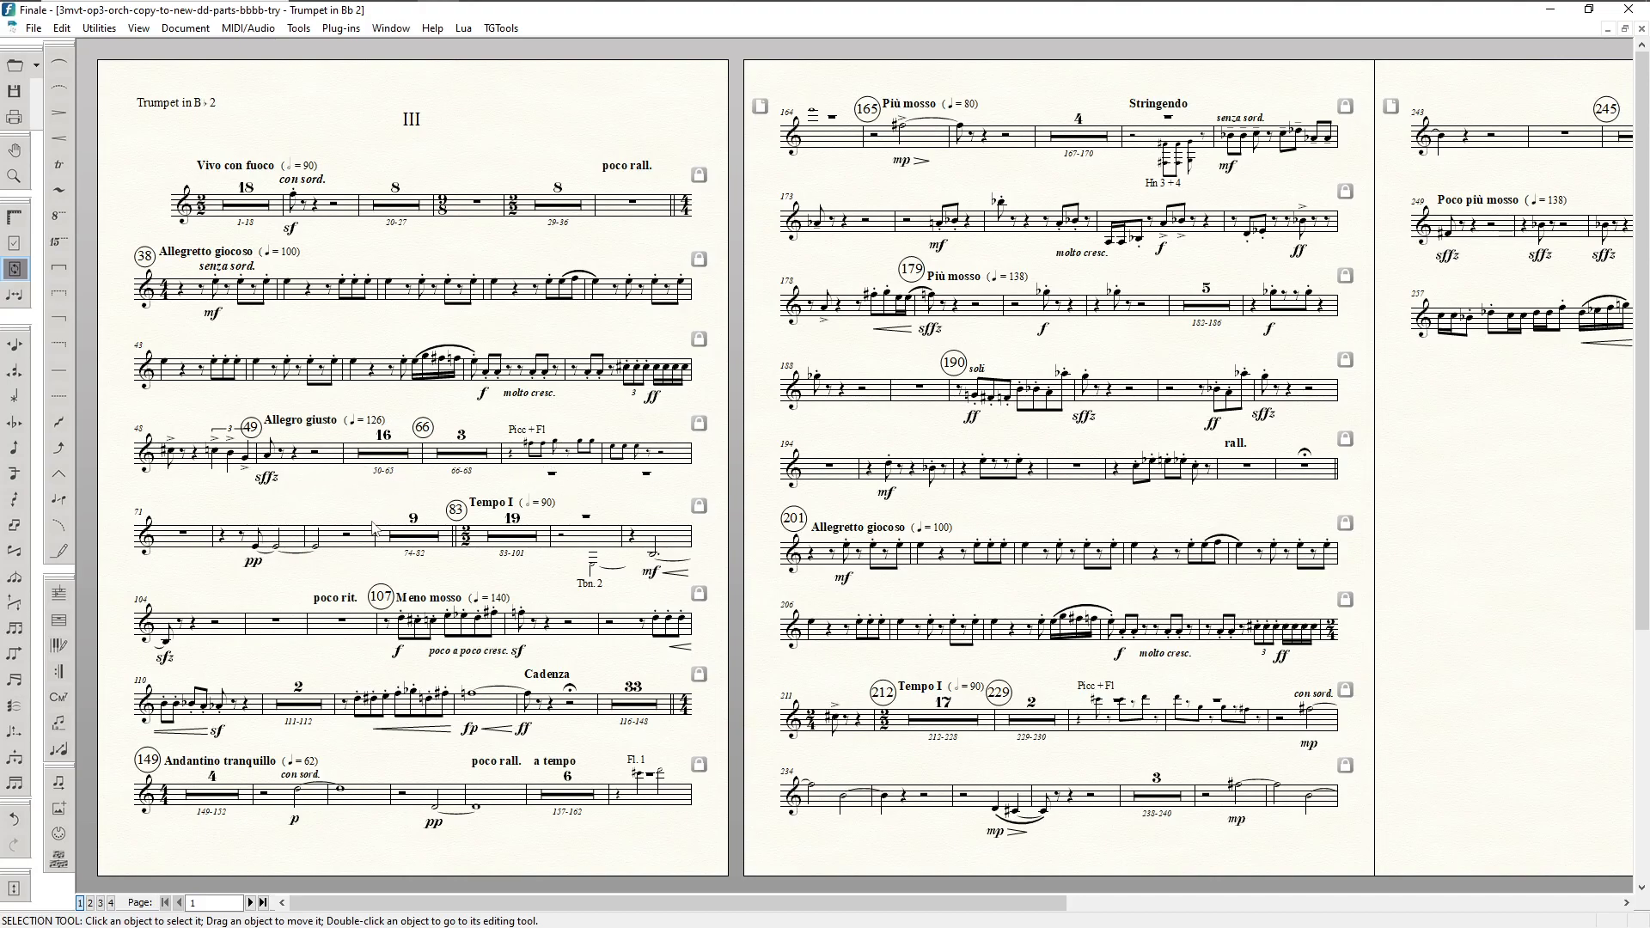
Step: Nudge rehearsal mark 49 up so it clears the triplet bracket and notes beneath it
scroll(376, 528, "down", 3)
scroll(483, 529, "down", 1)
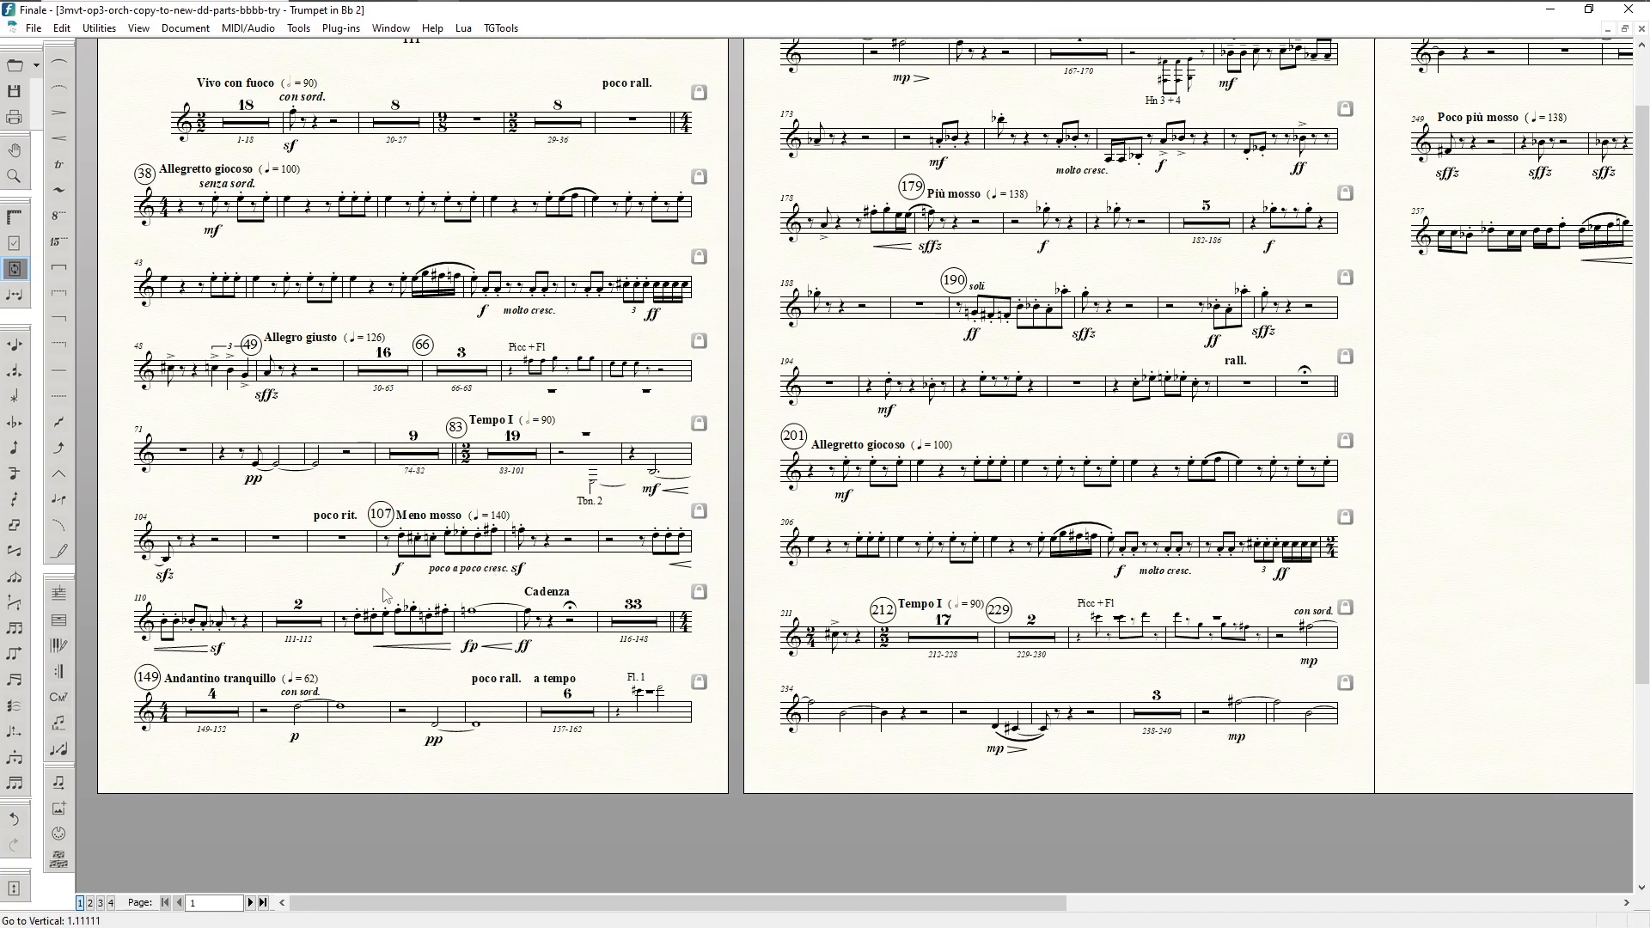
scroll(409, 600, "down", 2)
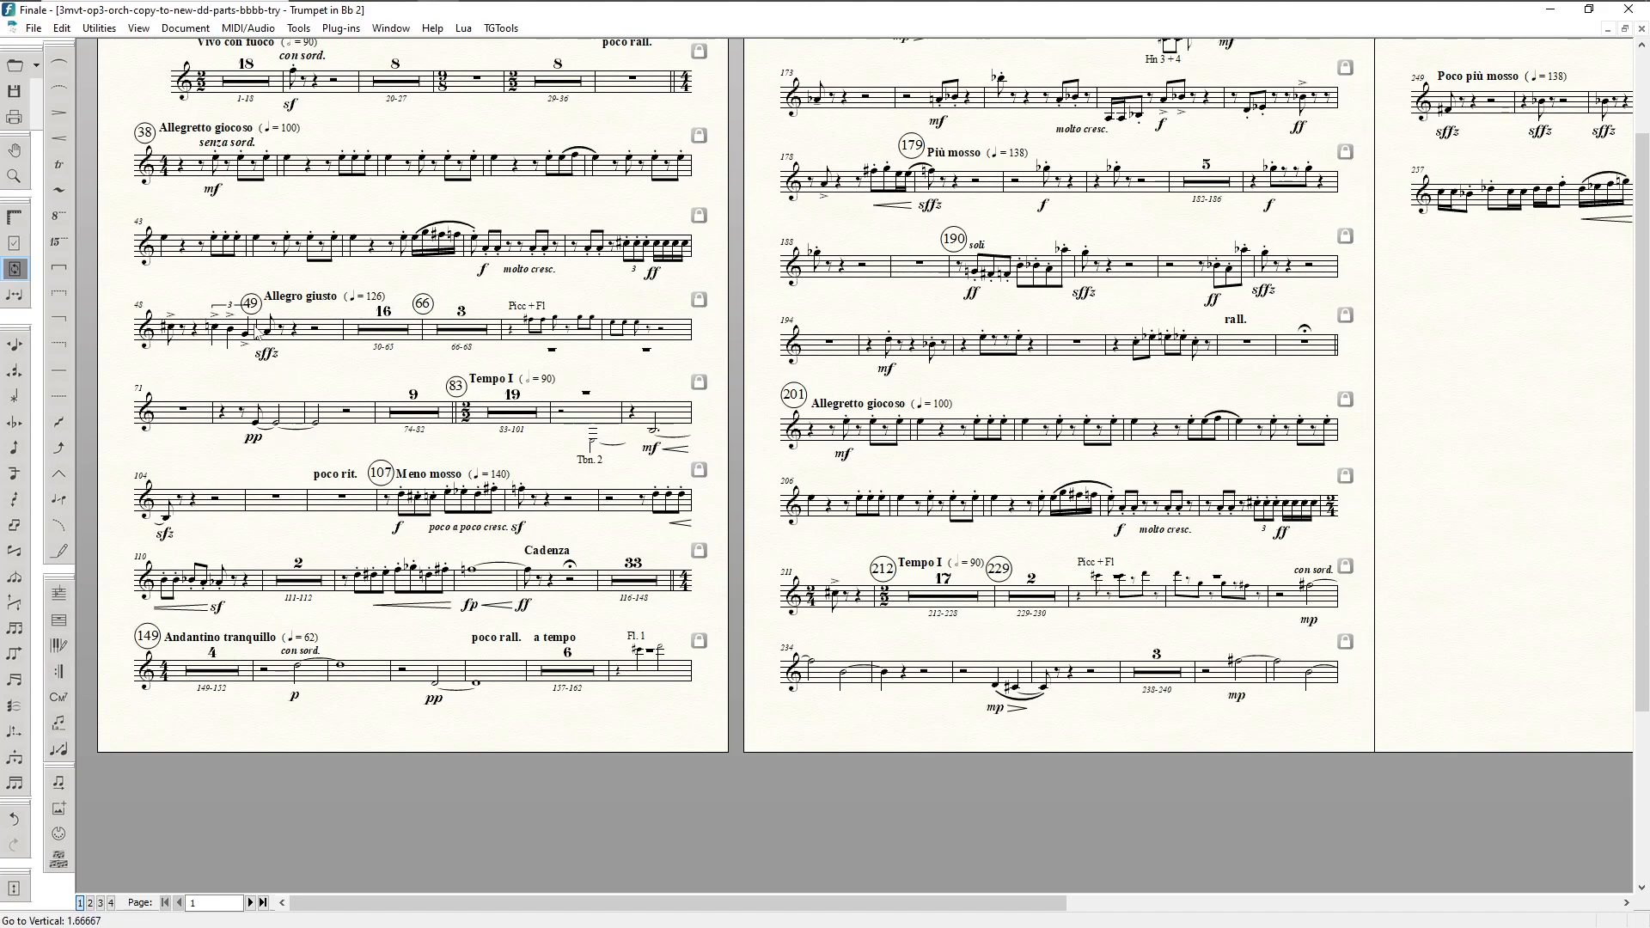
key("F8")
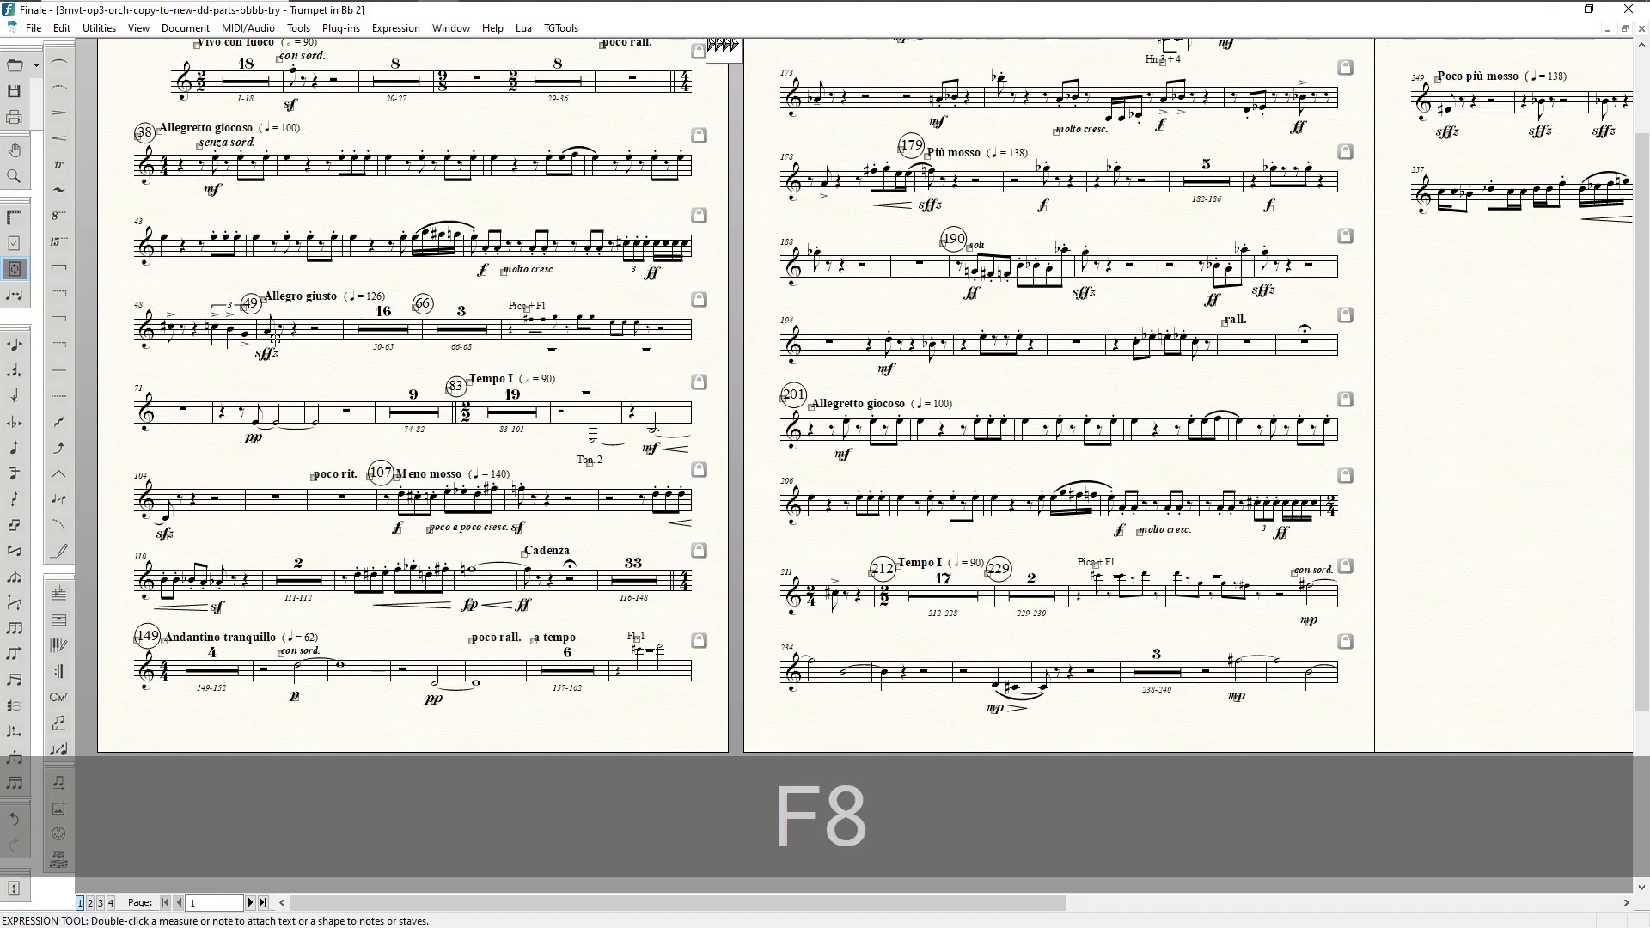
key("Up")
key("Up")
key("Up")
key("Up")
key("Up")
key("Up")
key("Up")
key("Up")
key("Up")
key("Up")
key("Up")
key("Up")
key("Up")
key("Up")
key("Up")
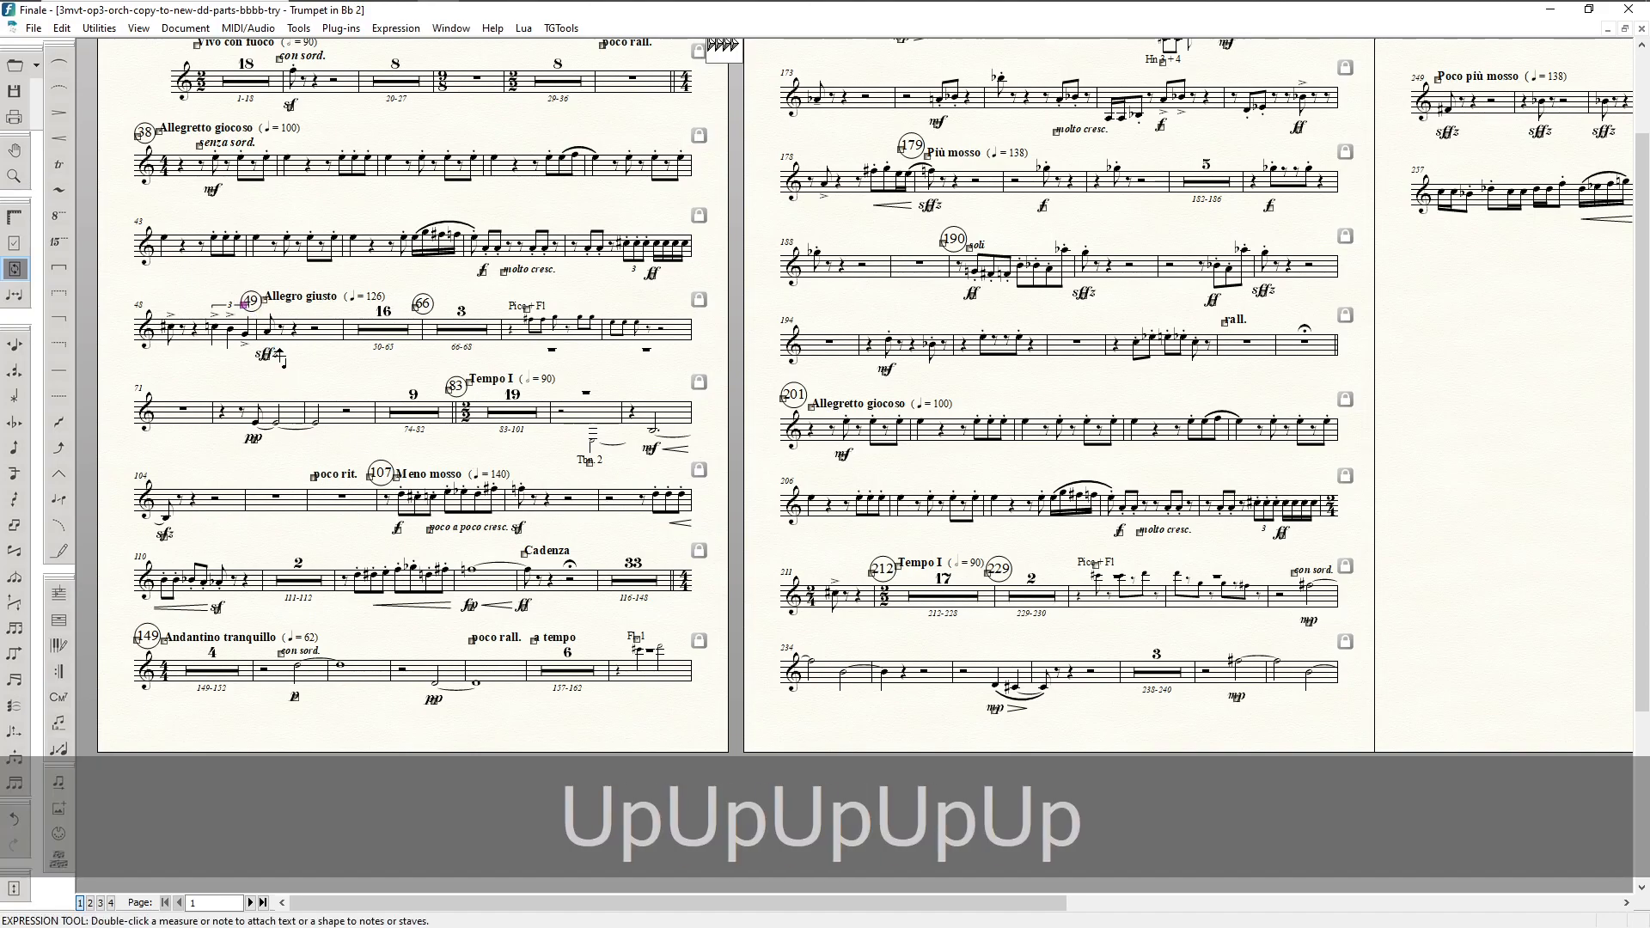
Step: Offset the layer 1 rests to -8 in the Fl. 1 cue measures spanning the end of page 1 and start of page 2
scroll(445, 370, "down", 2)
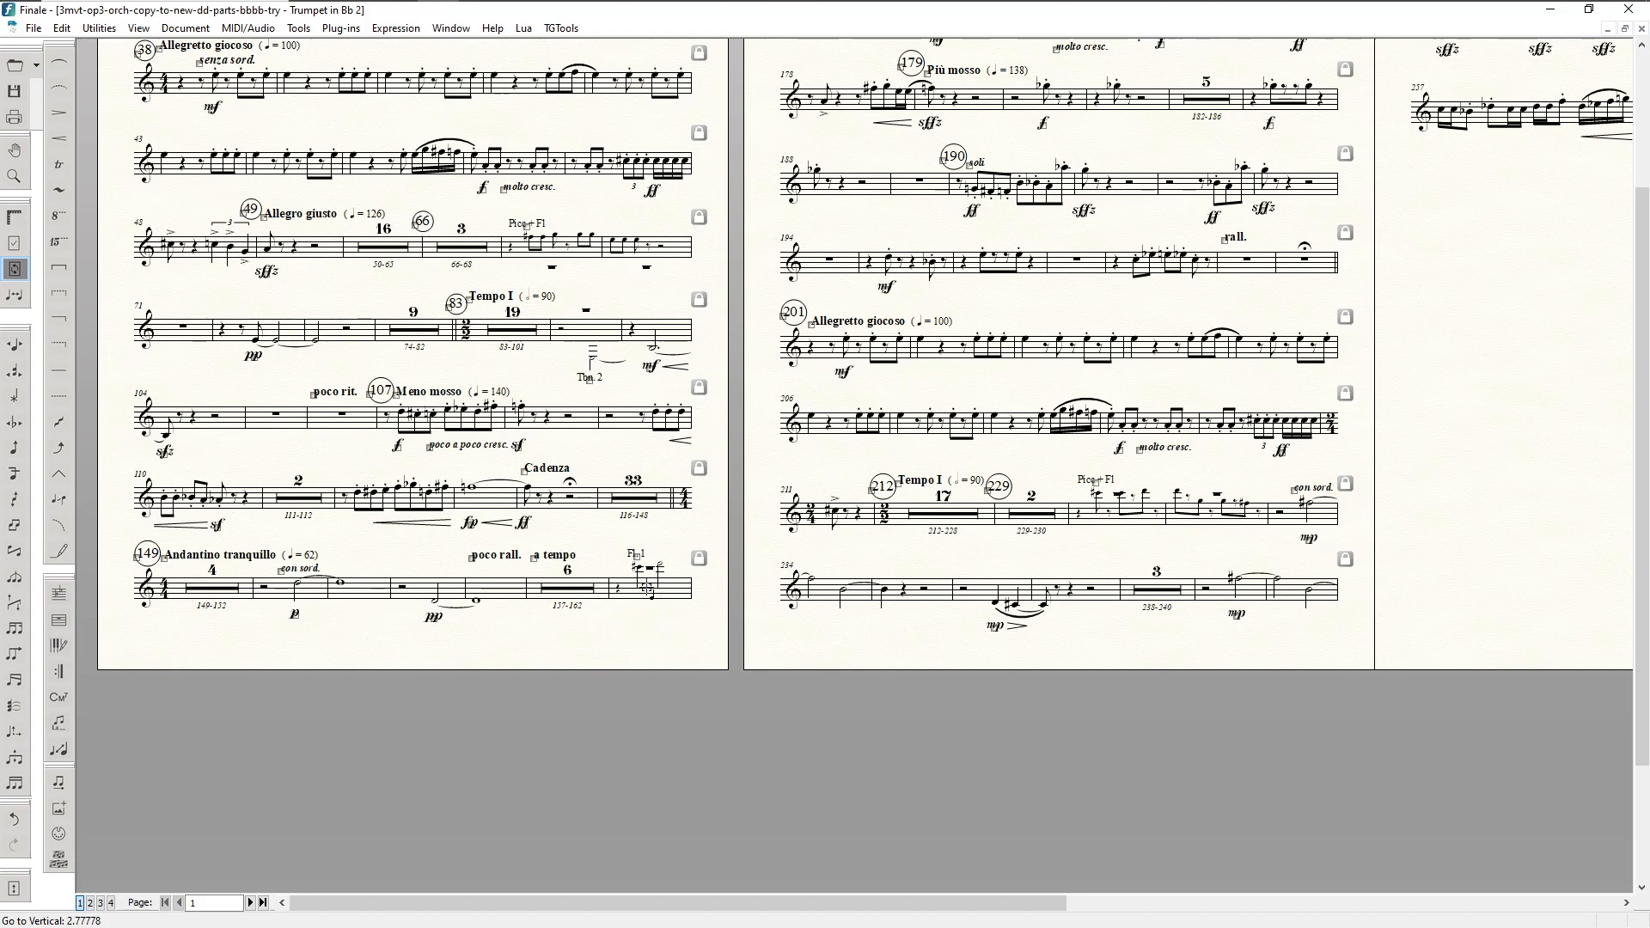
key("F2")
left_click(647, 587)
scroll(755, 467, "up", 5)
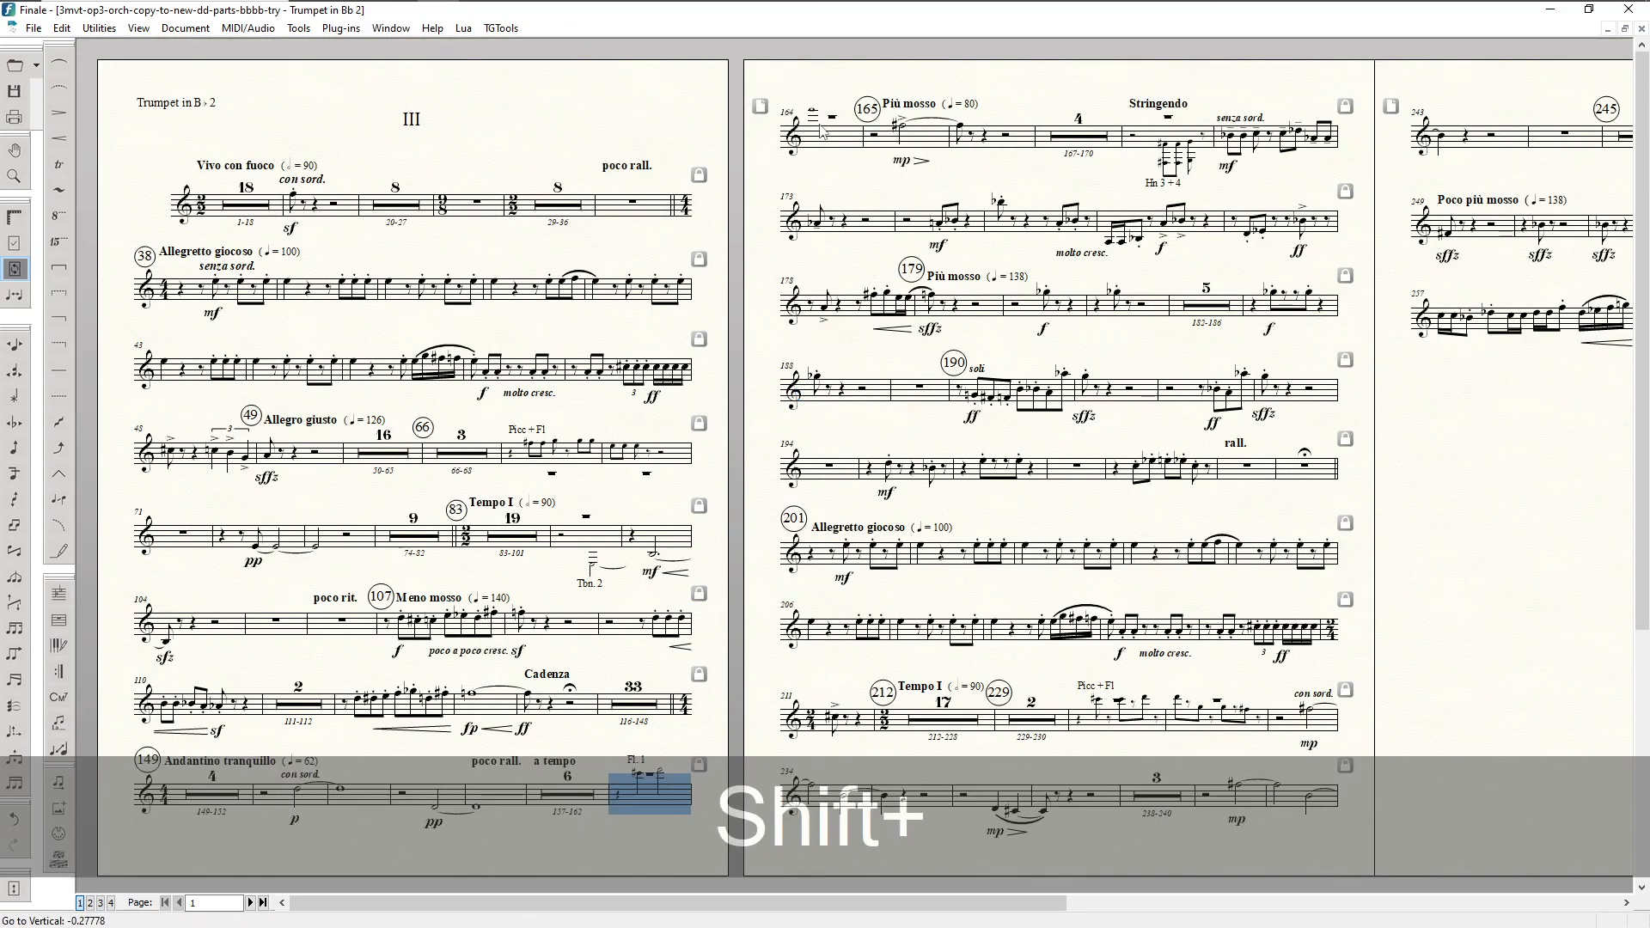
left_click(821, 144, "shift")
scroll(698, 430, "down", 2)
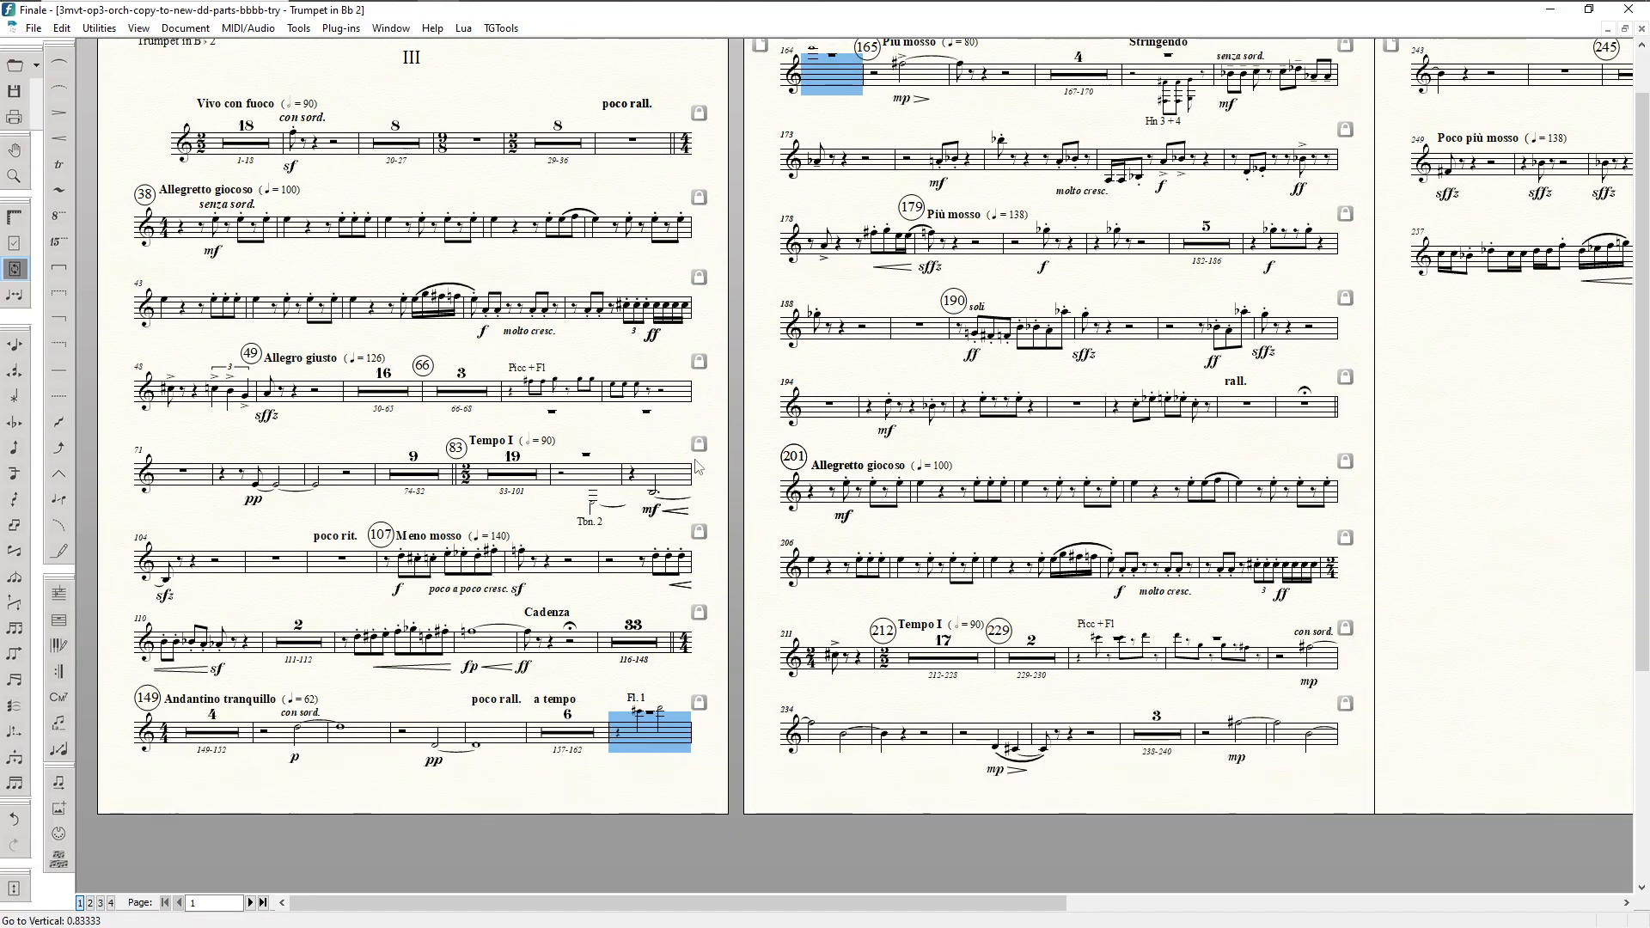
key("ctrl+shift+F3")
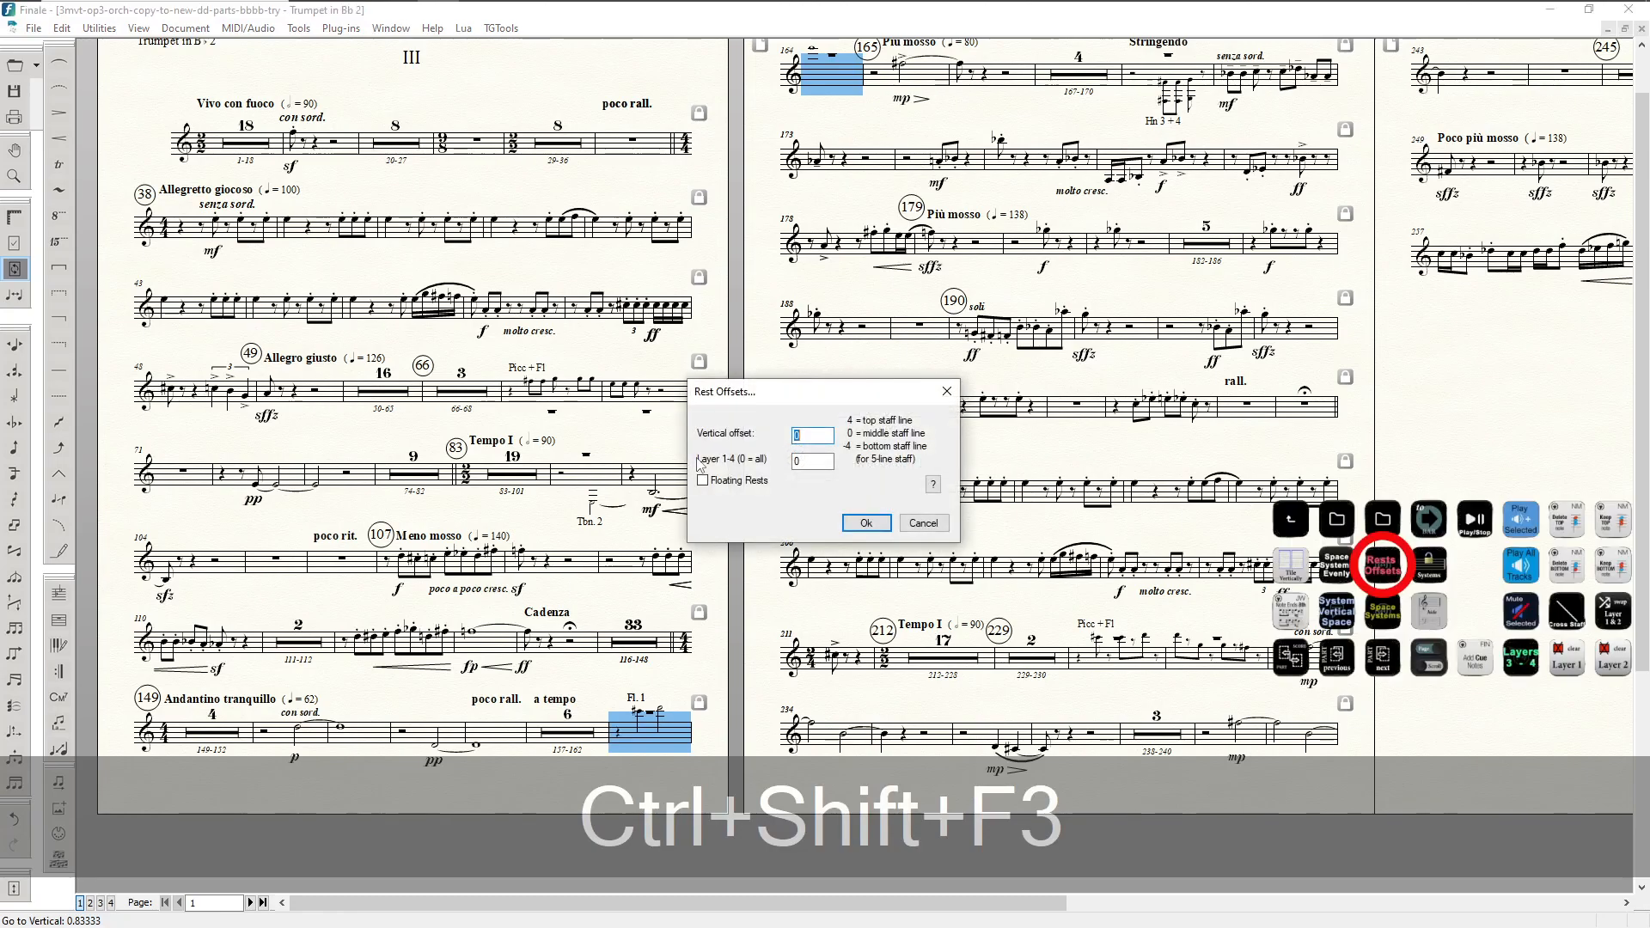
type("-8")
key("Tab")
type("1")
key("Return")
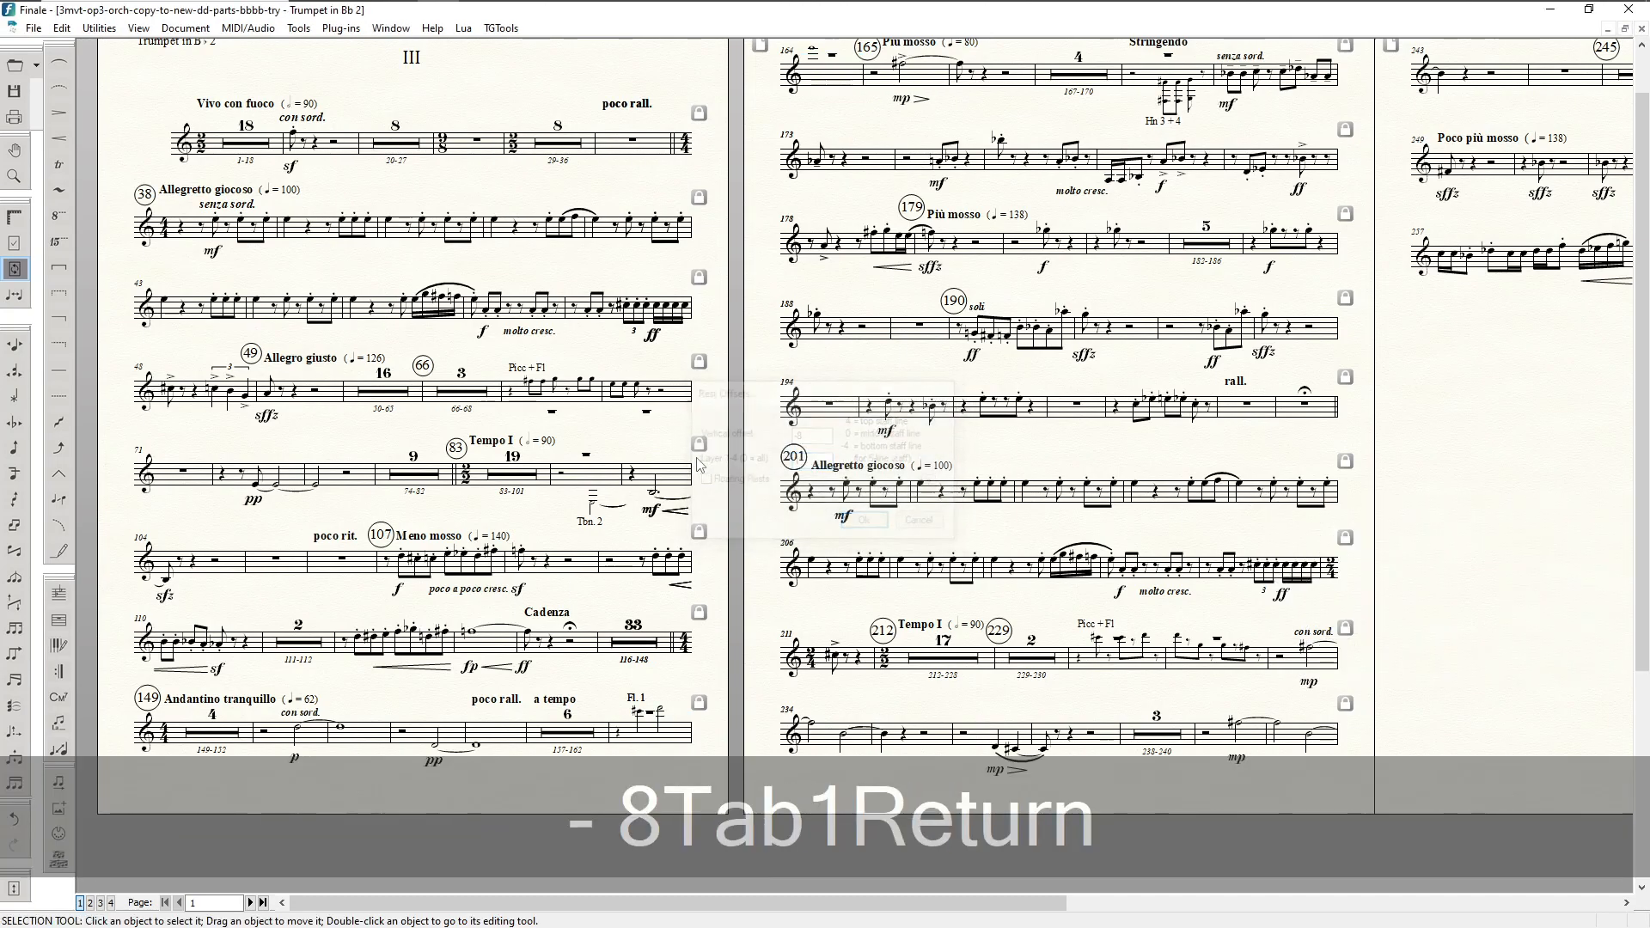
Step: Move the Fl. 1 cue label in the last system of page 1 slightly down and to the left of its notes
scroll(648, 676, "down", 1)
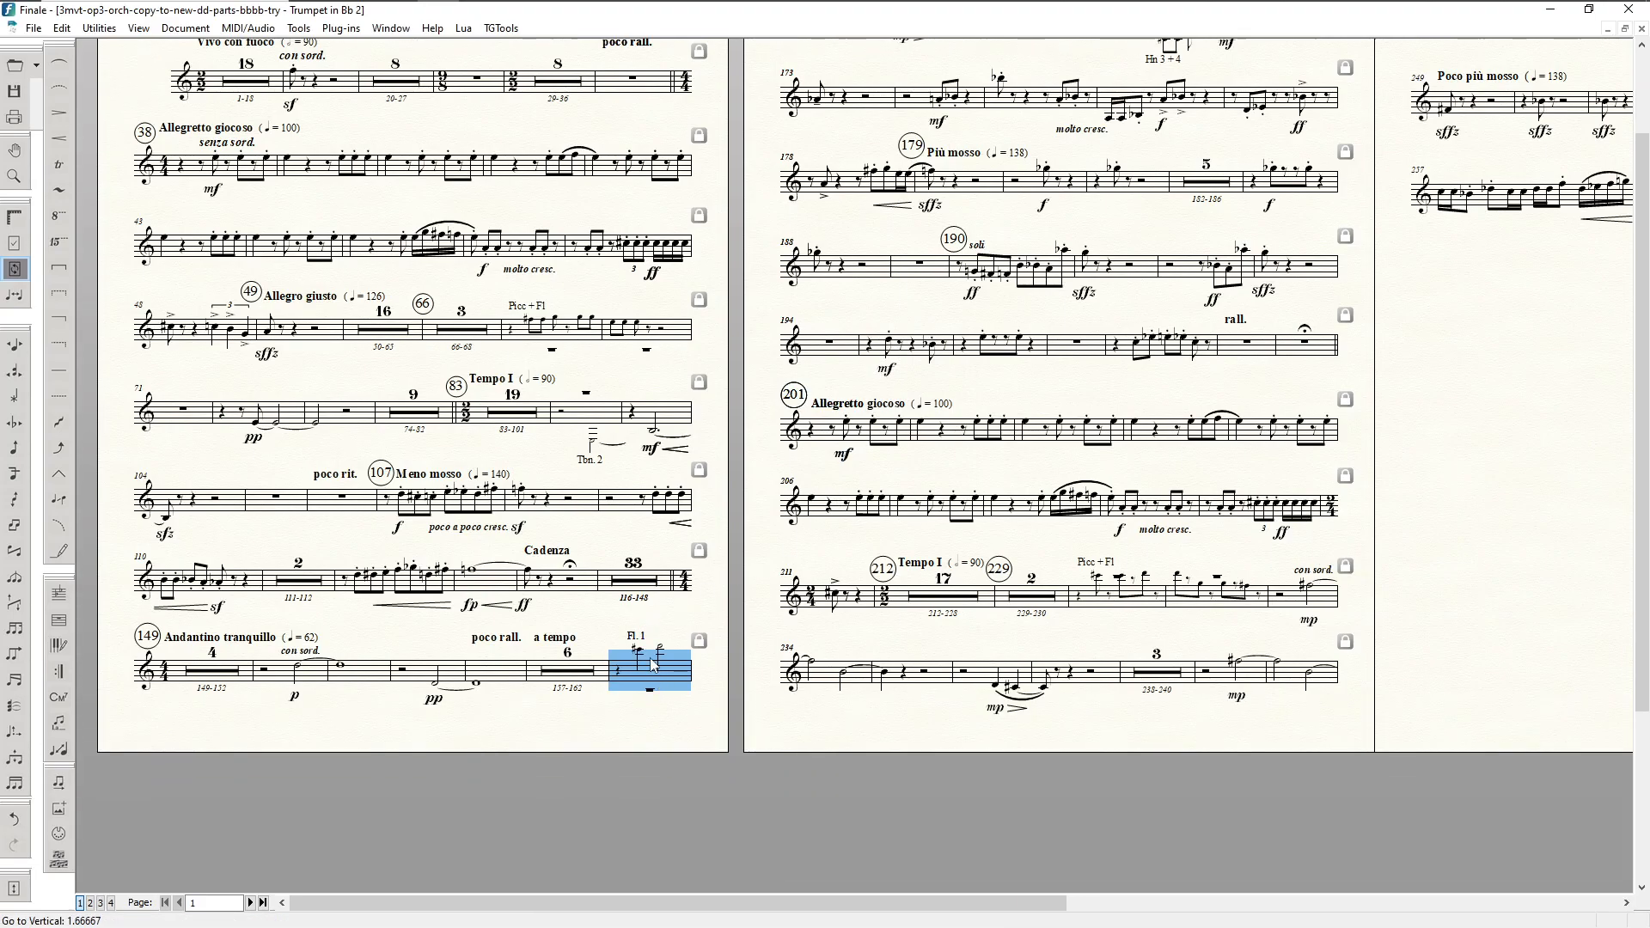
key("F8")
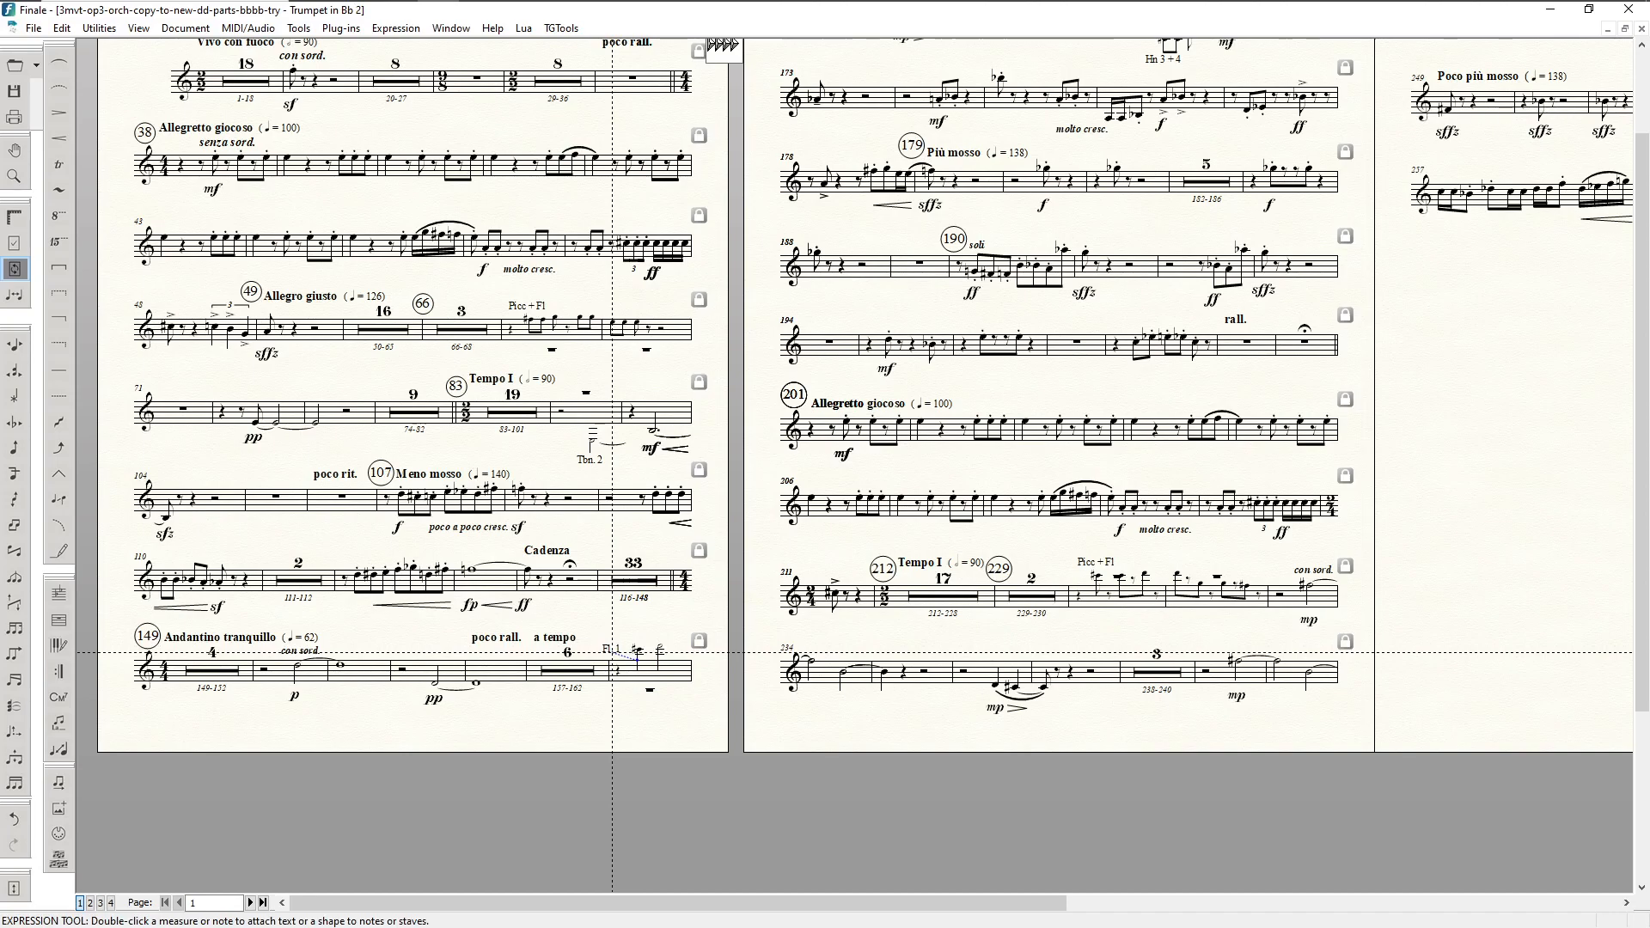
left_click(614, 650)
Step: Pull in the first system's upper edge on page 1 and shift all the page's systems up slightly
scroll(817, 635, "up", 2)
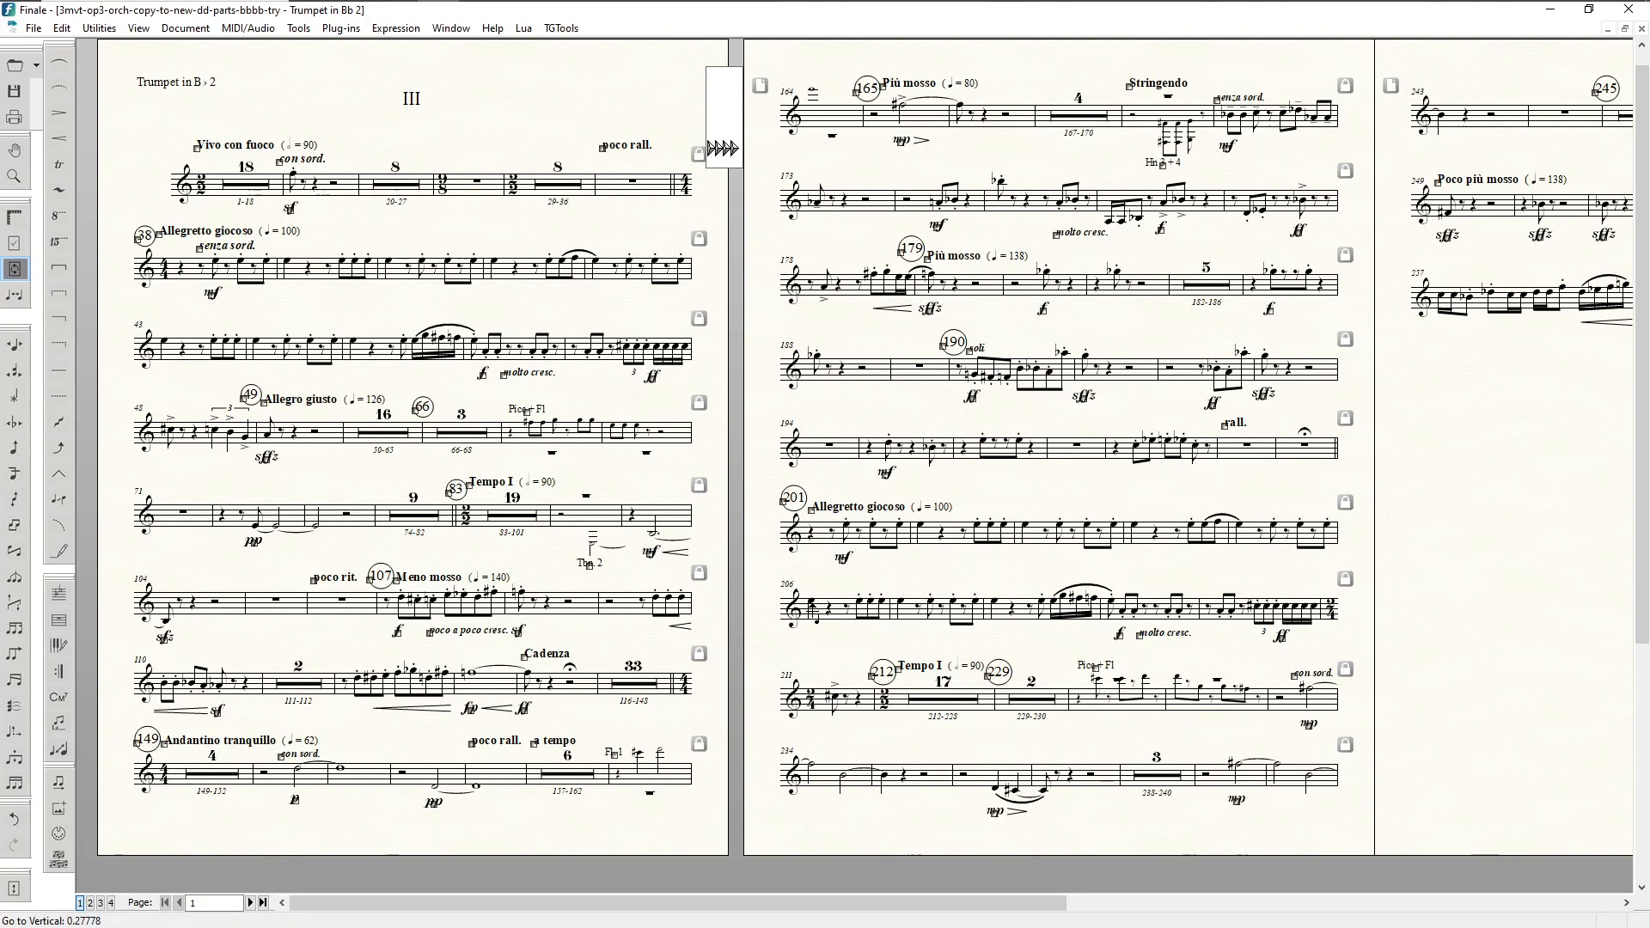
key("F5")
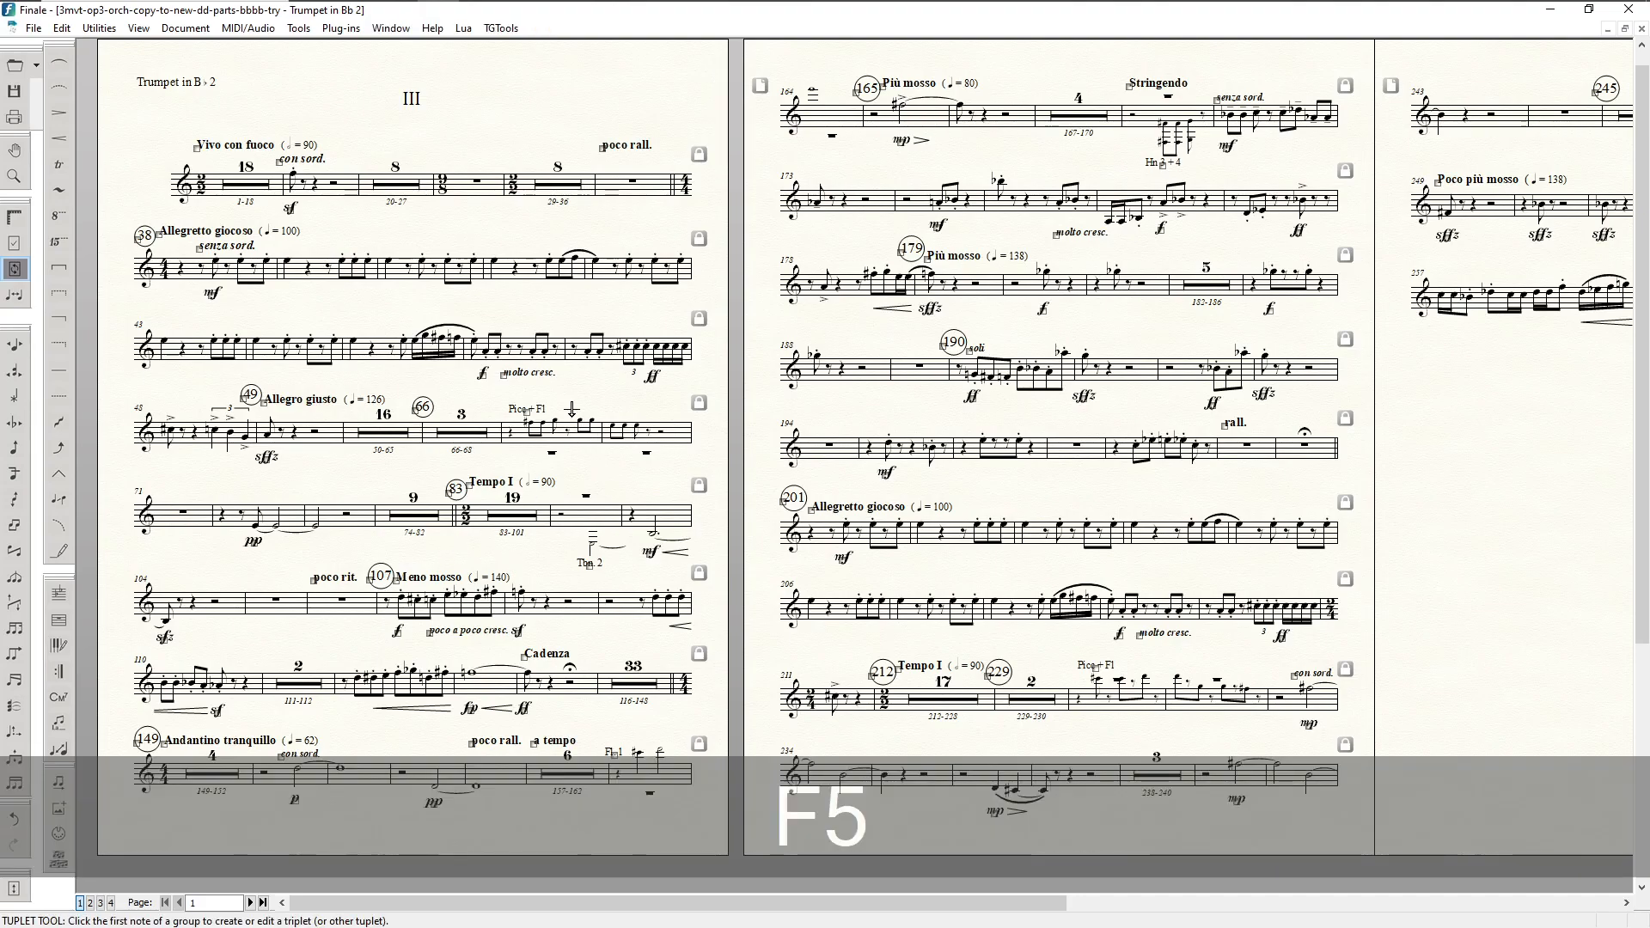
scroll(515, 498, "down", 1)
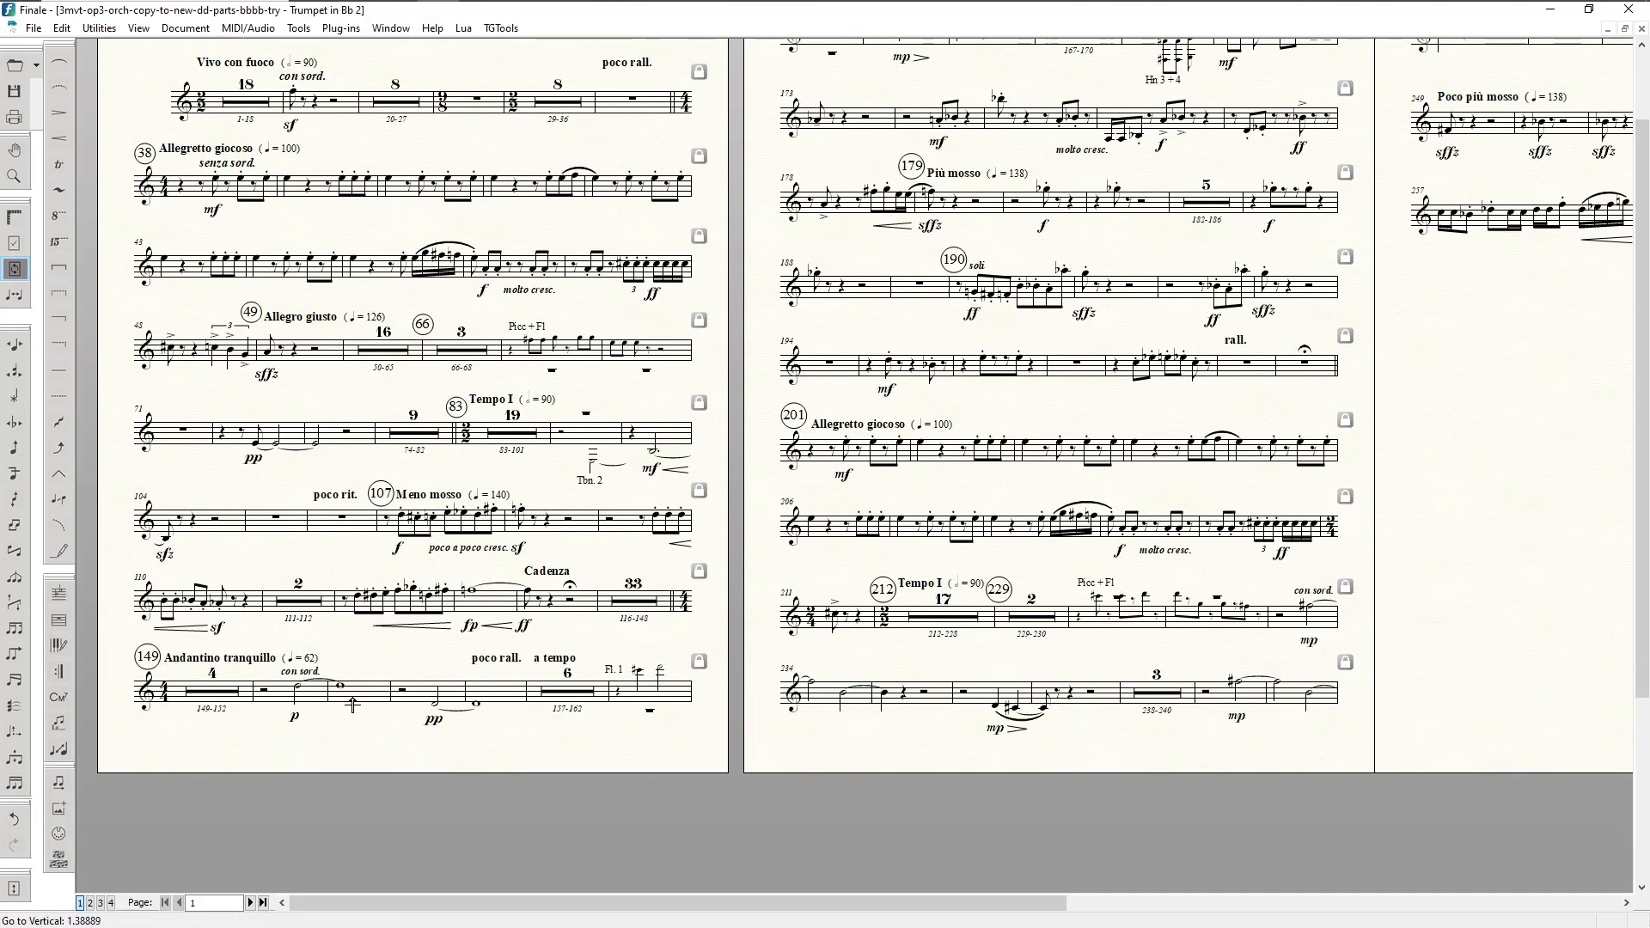
scroll(352, 705, "up", 1)
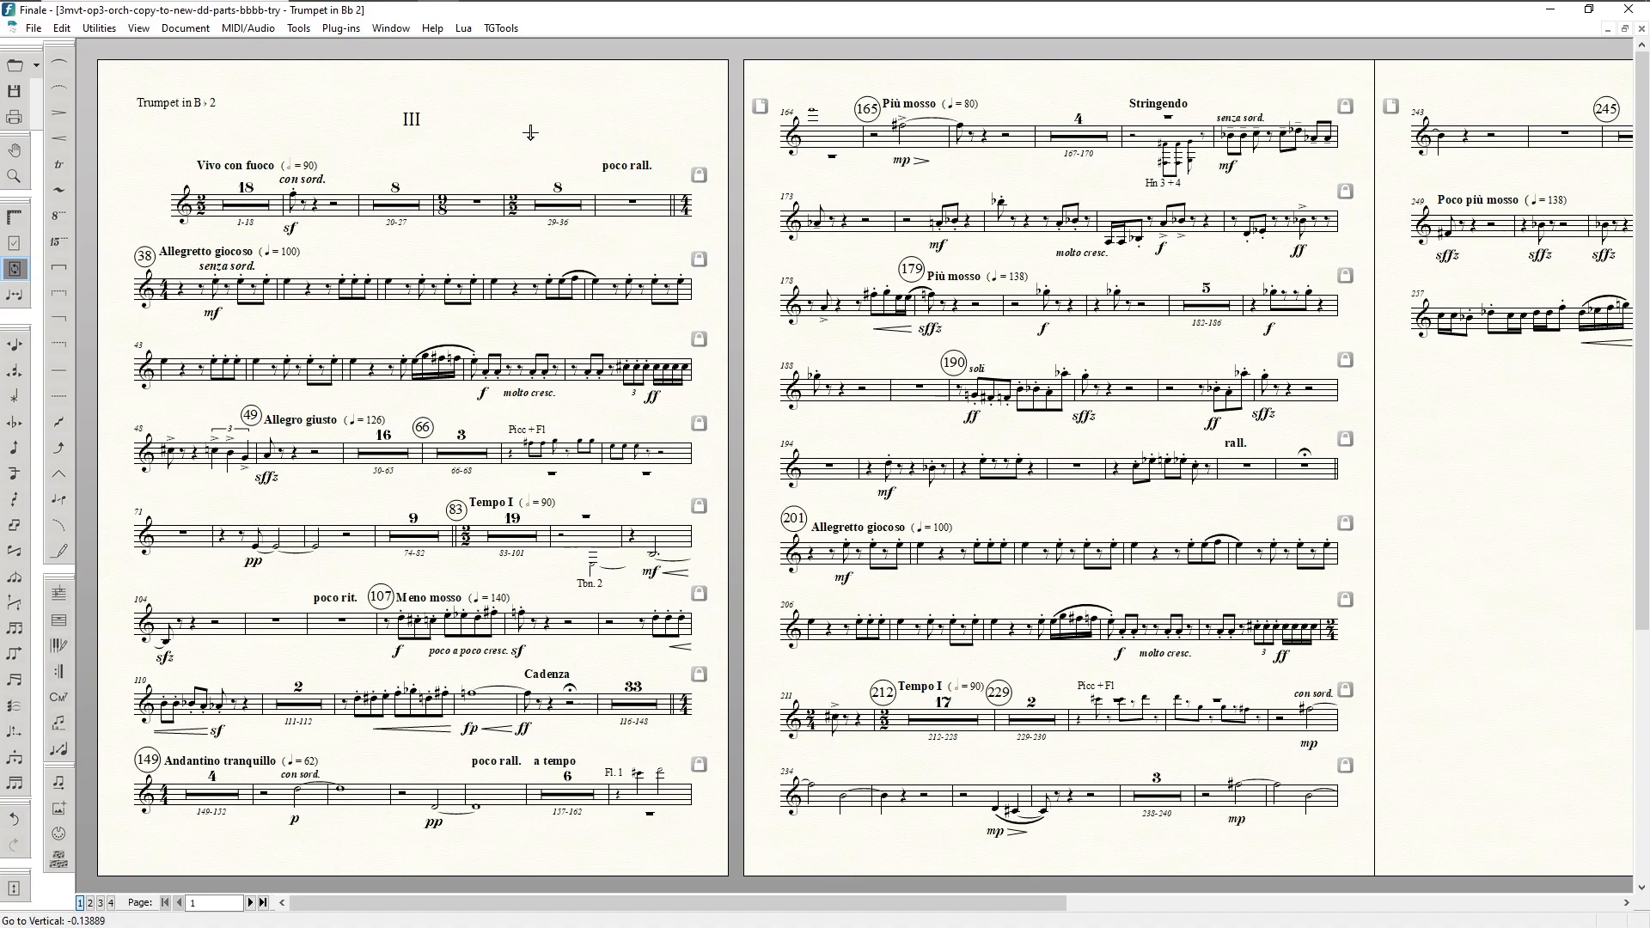
key("F9")
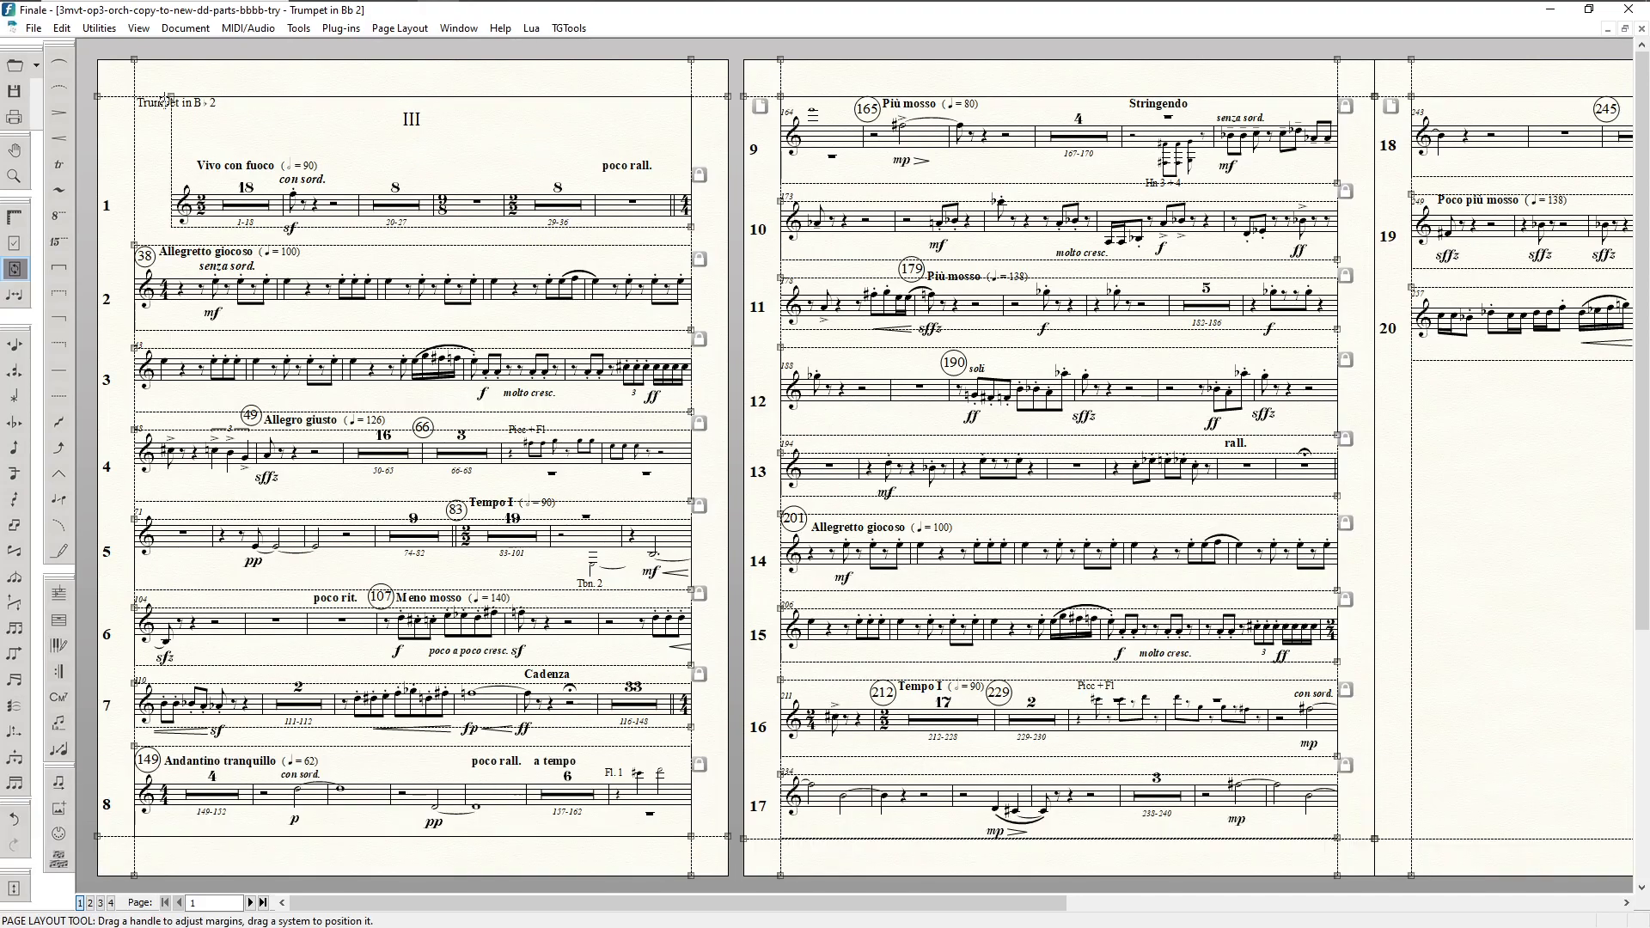
left_click_drag(171, 96, 170, 118)
left_click_drag(202, 178, 212, 150)
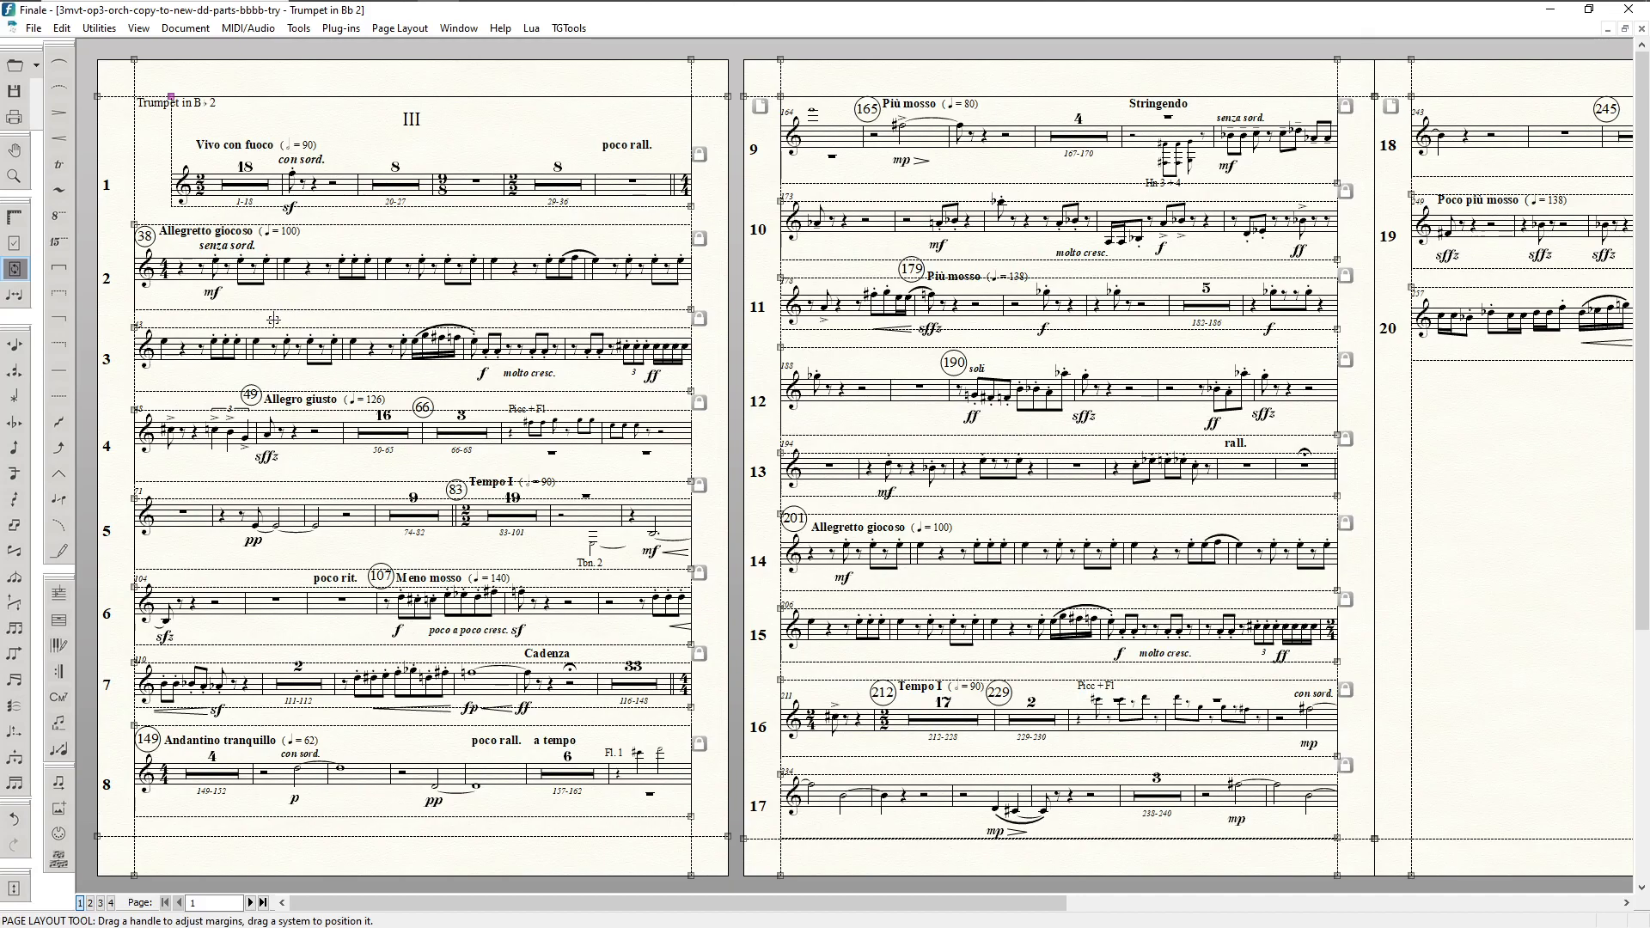
Step: Space the systems evenly on page 1 only, without changing the number of systems
key("alt+g")
key("s")
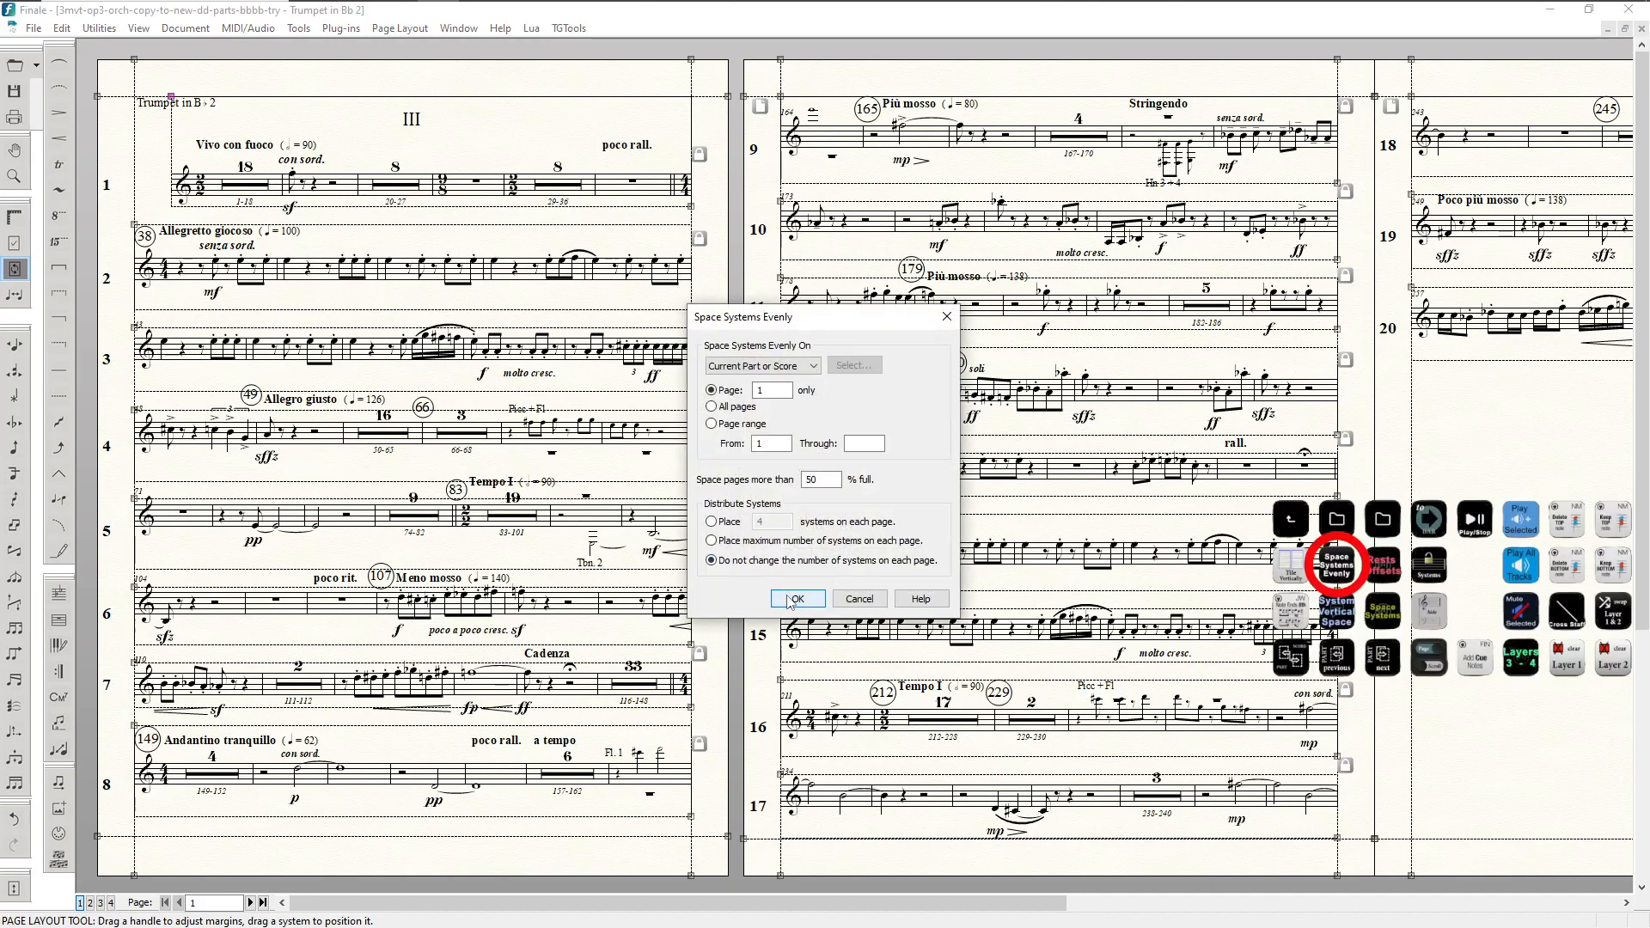
left_click(792, 599)
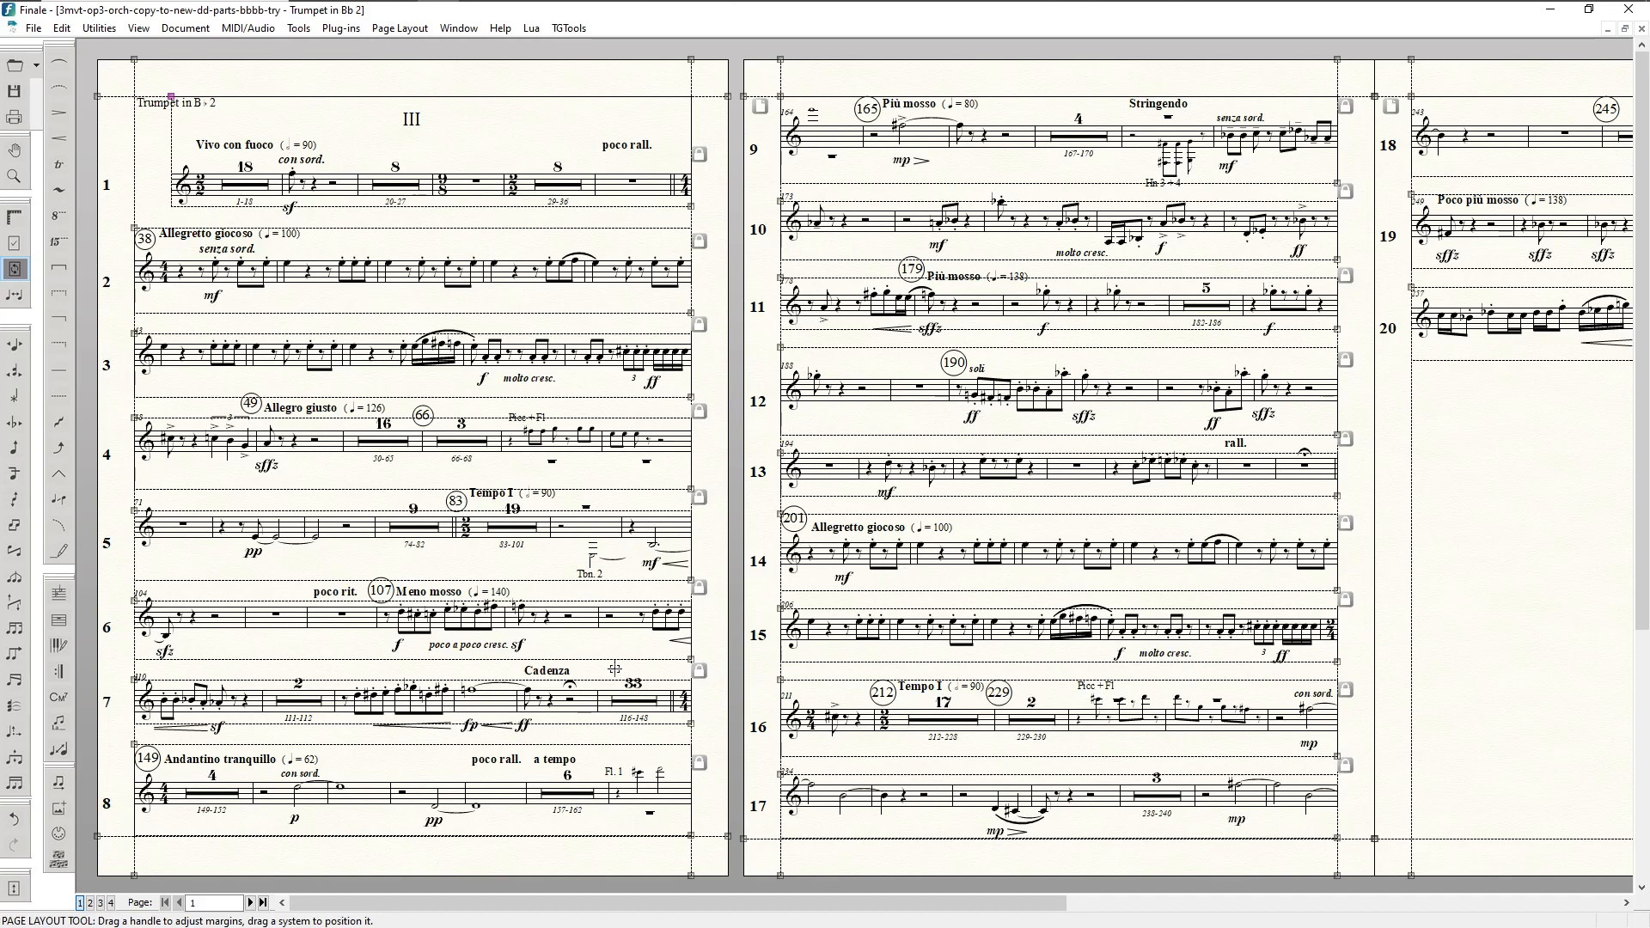
Step: Move the Hn 3 + 4 cue label in page 2's first system up and to the left, beside its cue notes
key("ctrl+Page_Down")
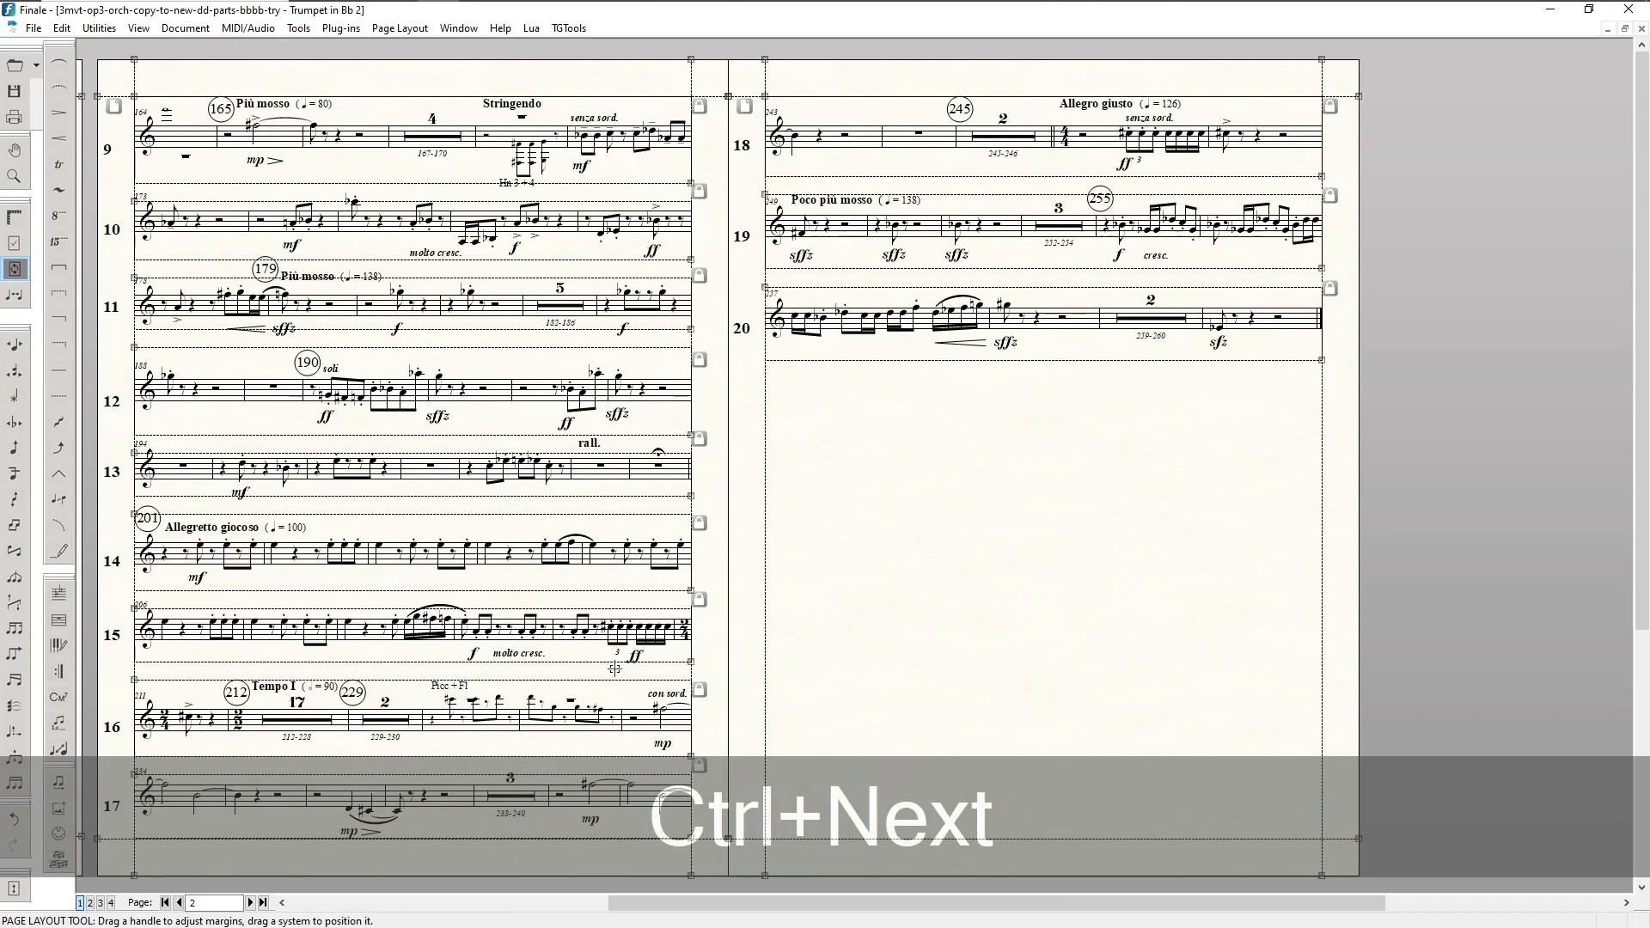
key("F5")
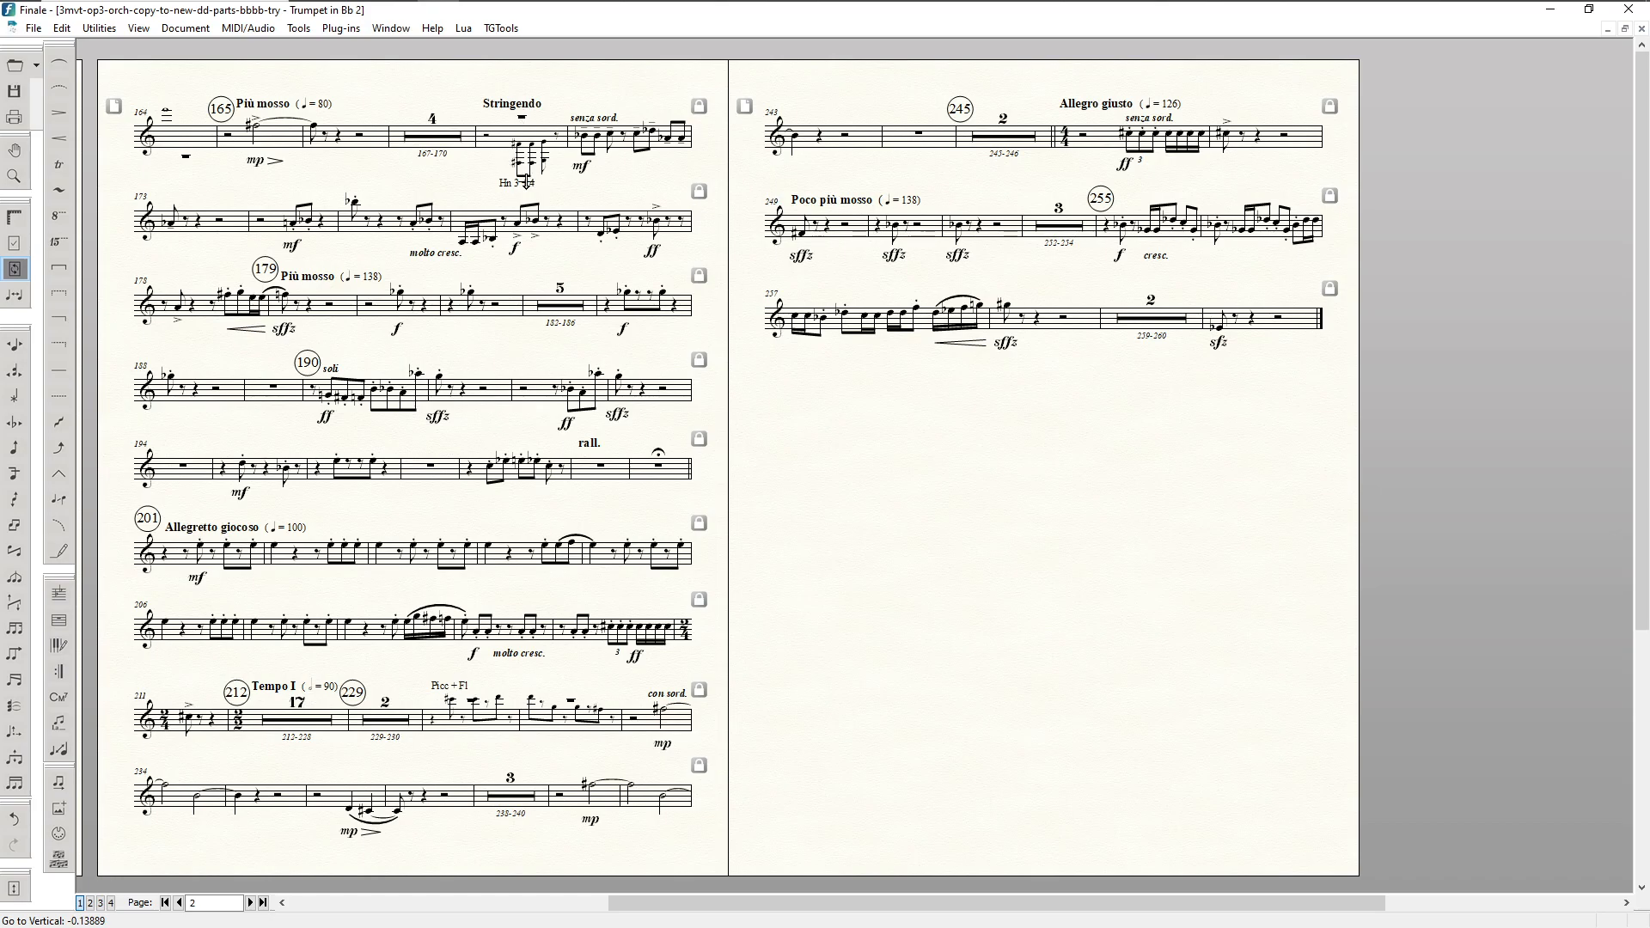
key("F8")
left_click_drag(515, 187, 477, 165)
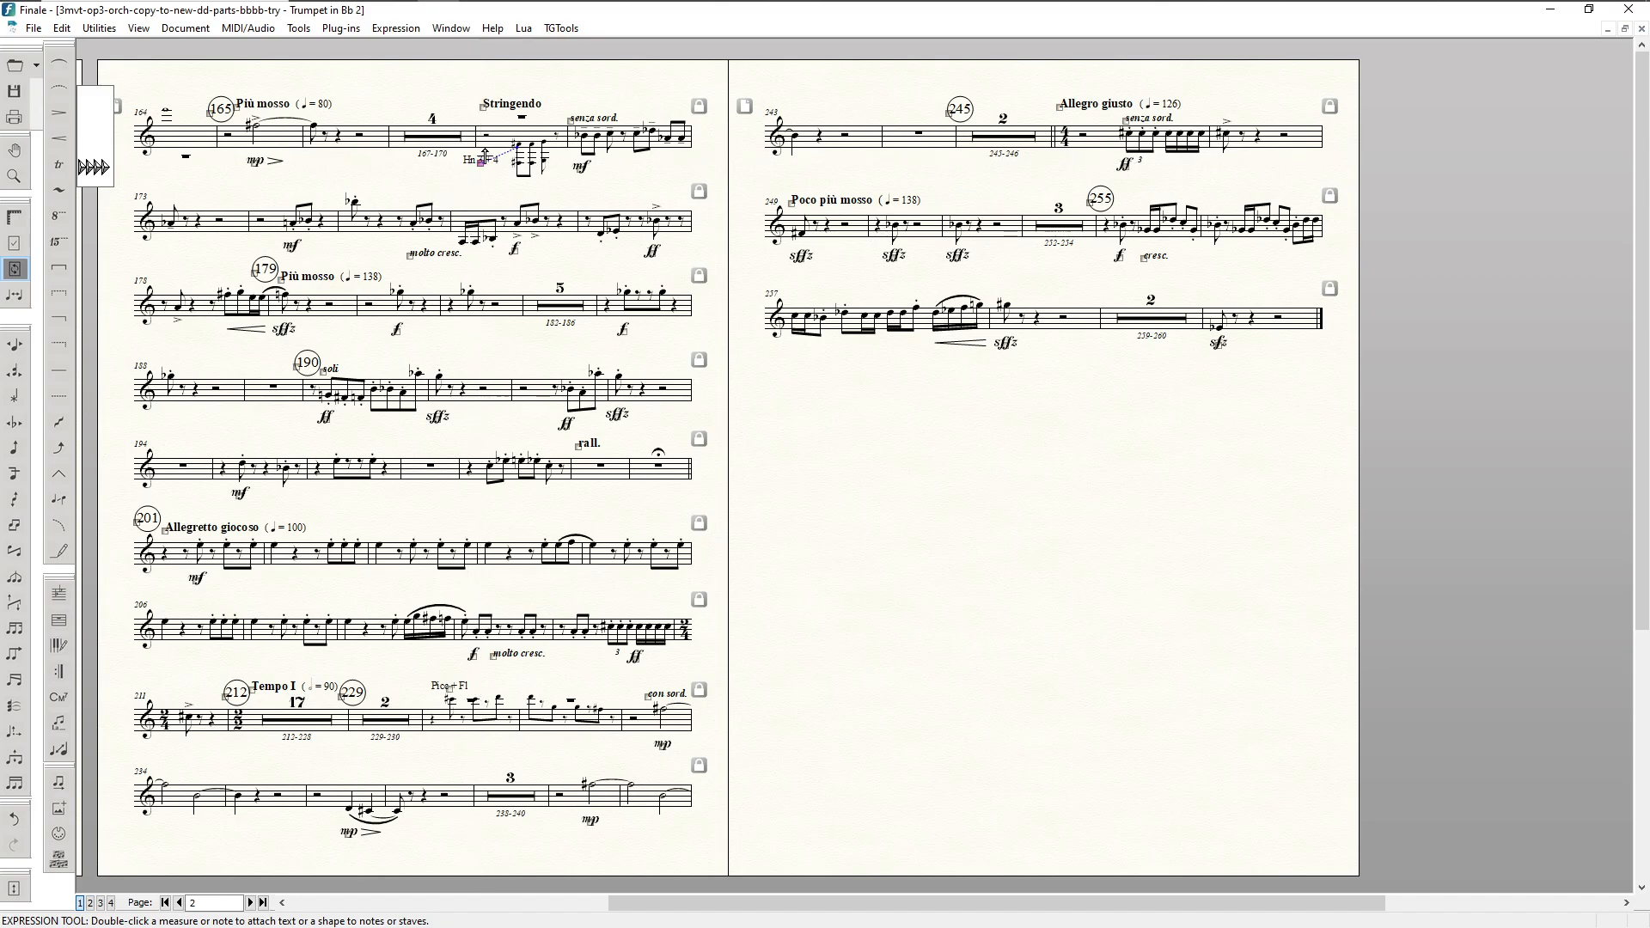
Step: Nudge the senza sord. marking in page 2's first system slightly up, away from the notes
left_click(571, 118)
key("Up")
key("Up")
key("Up")
key("Up")
key("Up")
key("Up")
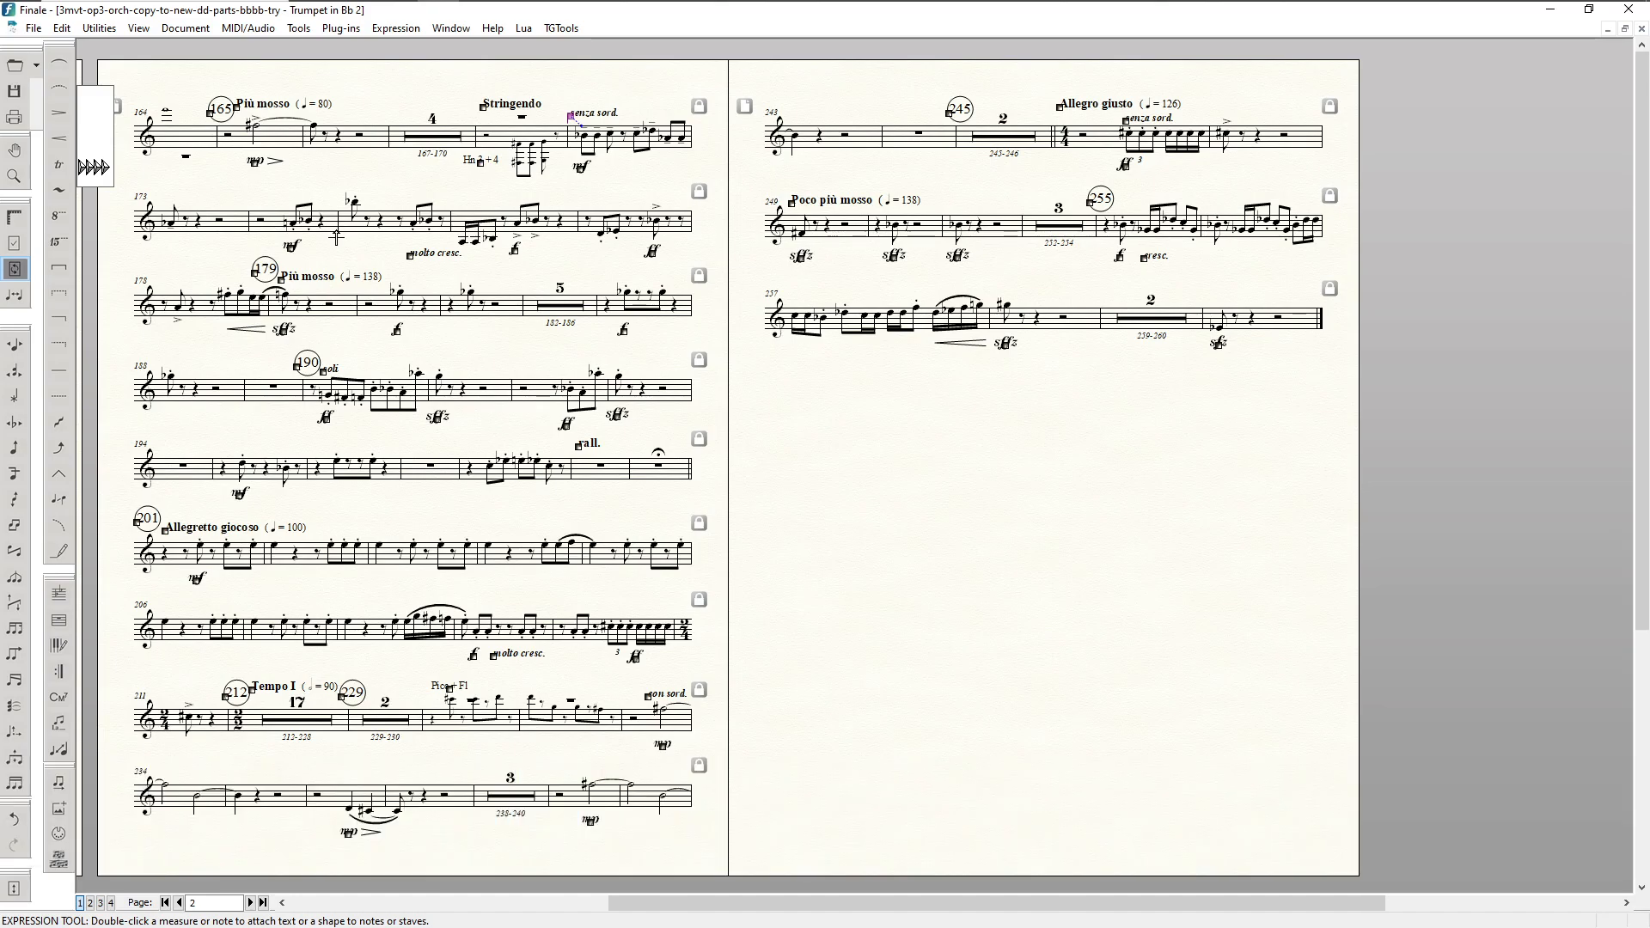
key("F5")
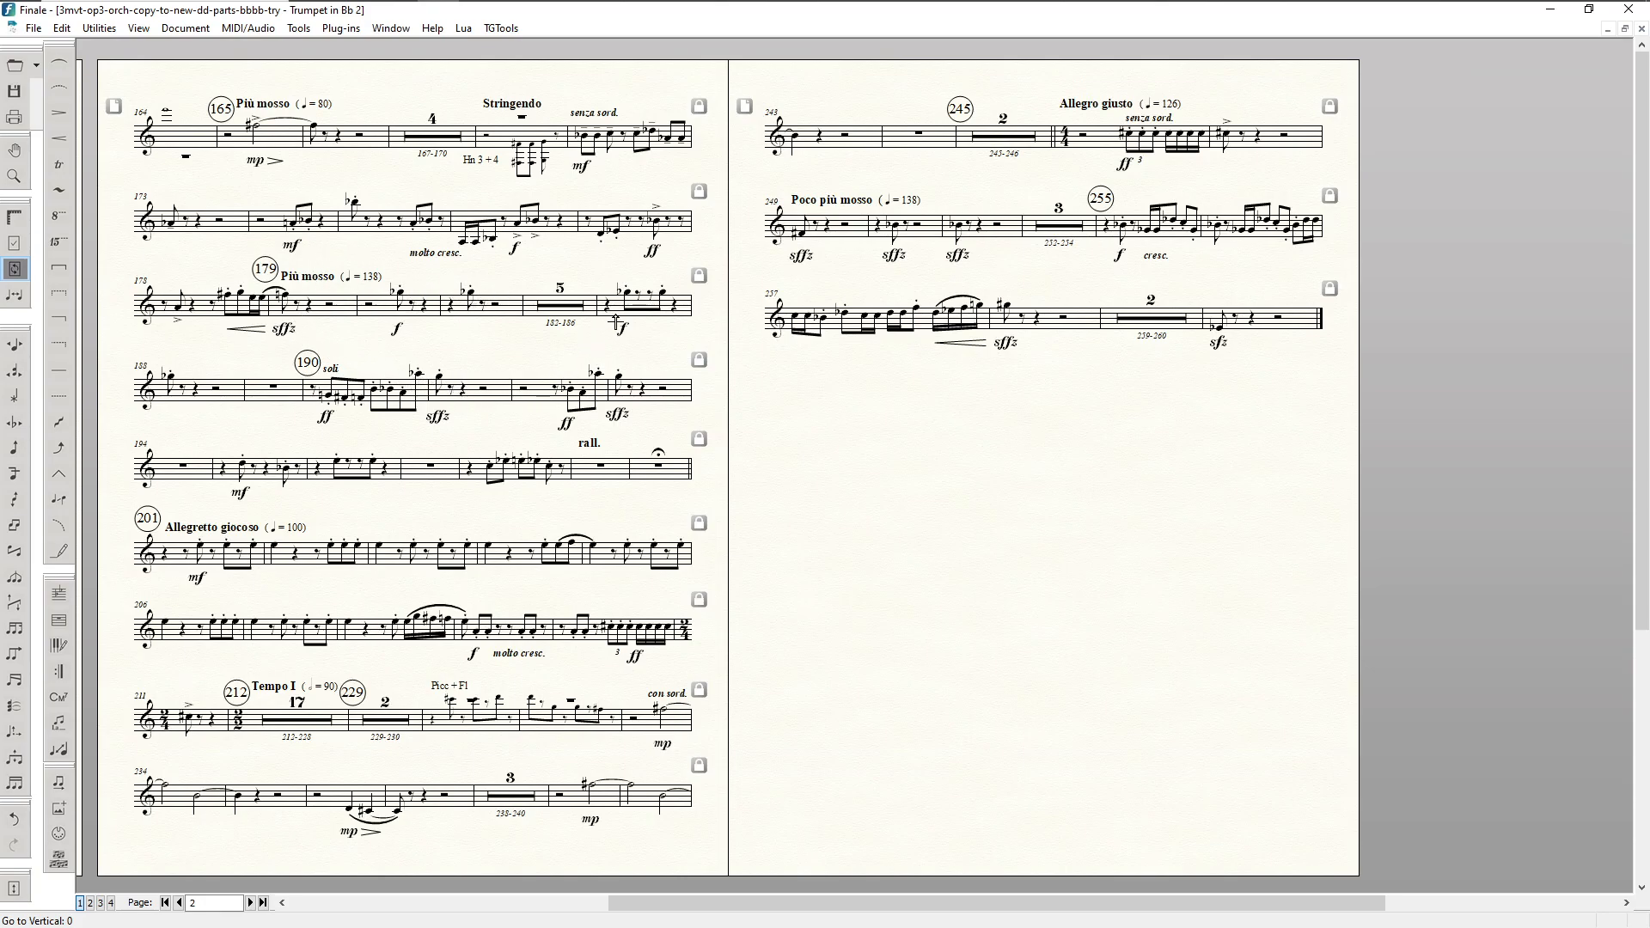
Step: Move the con sord. measure ending page 2's second-to-last system down to the start of the page's last system
scroll(273, 449, "down", 1)
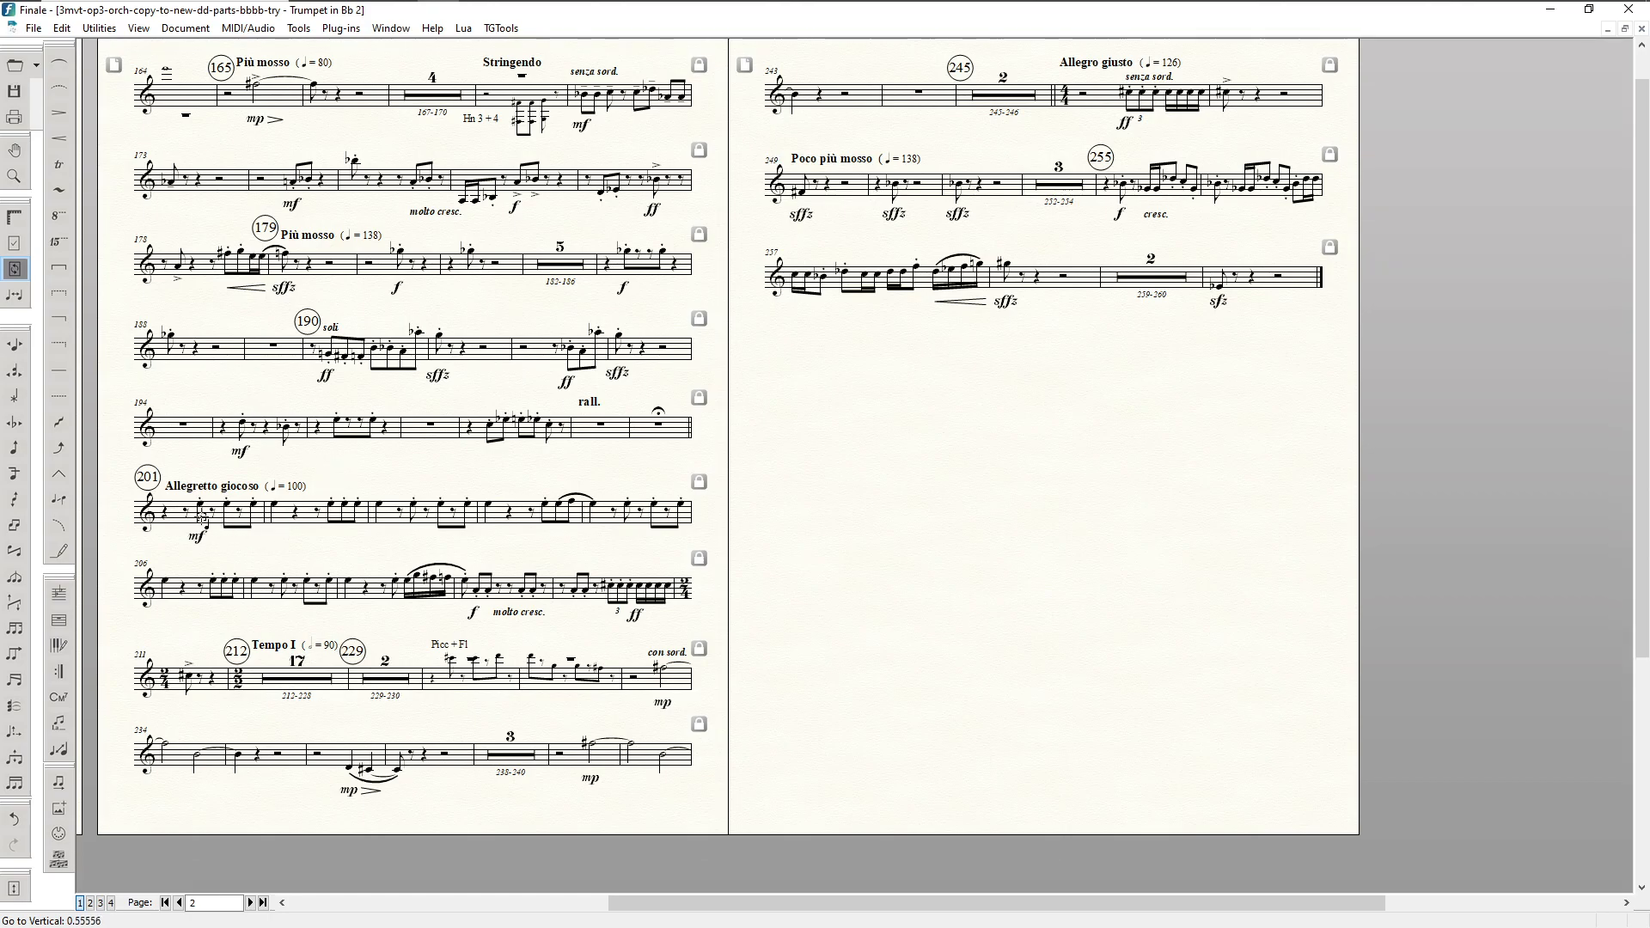
scroll(201, 518, "down", 1)
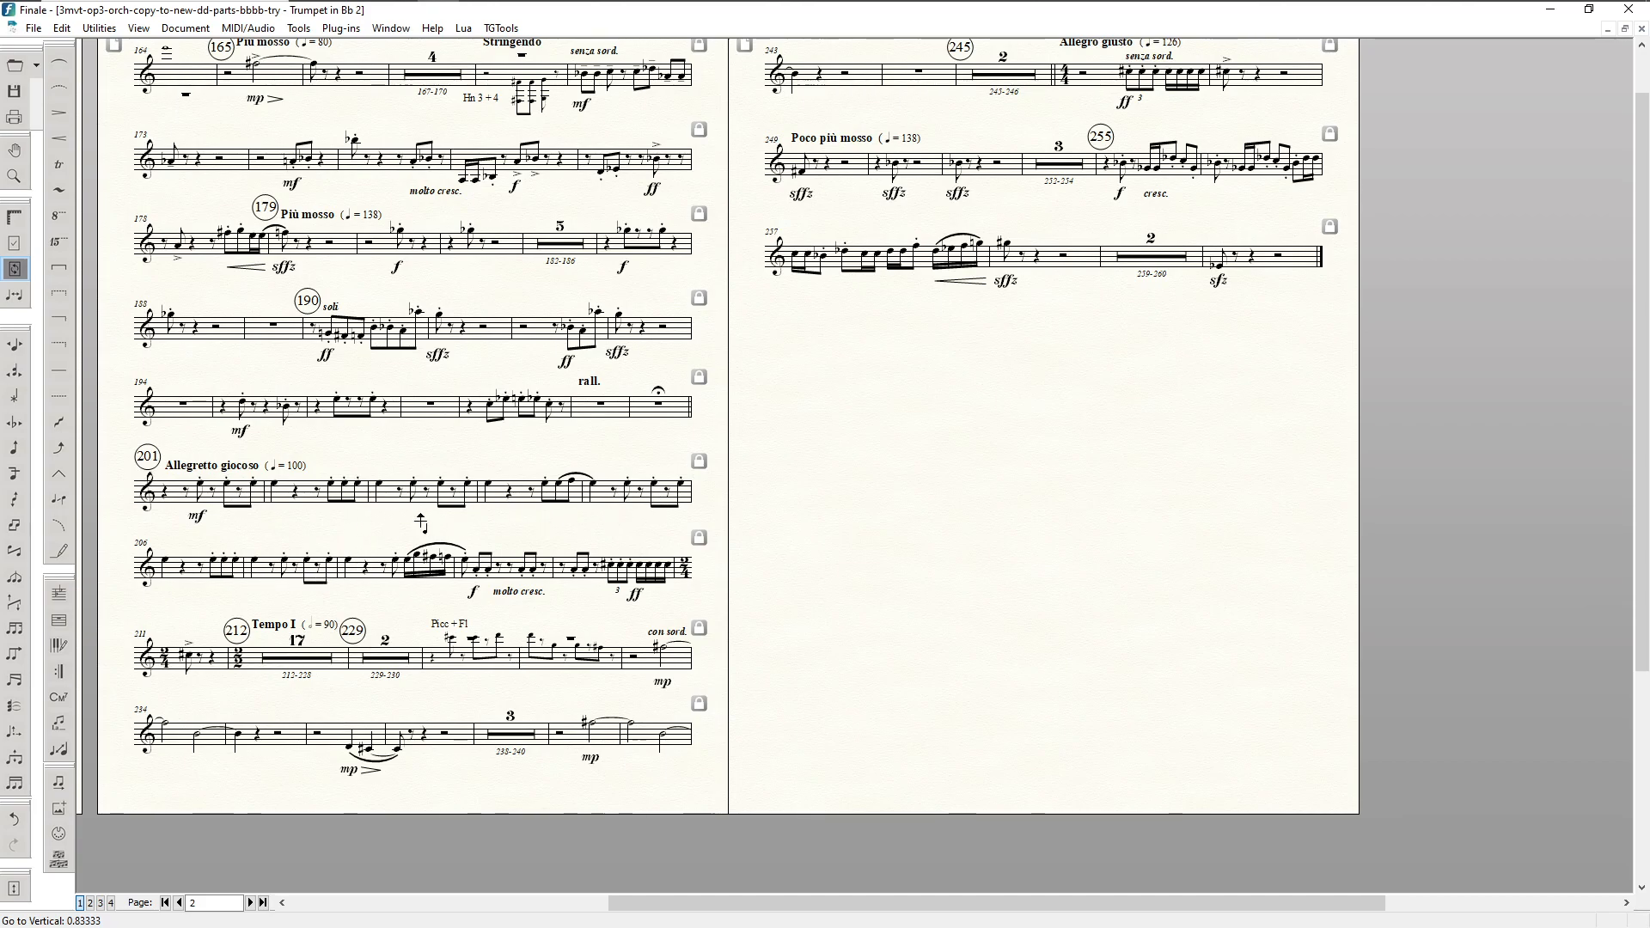
scroll(568, 585, "down", 1)
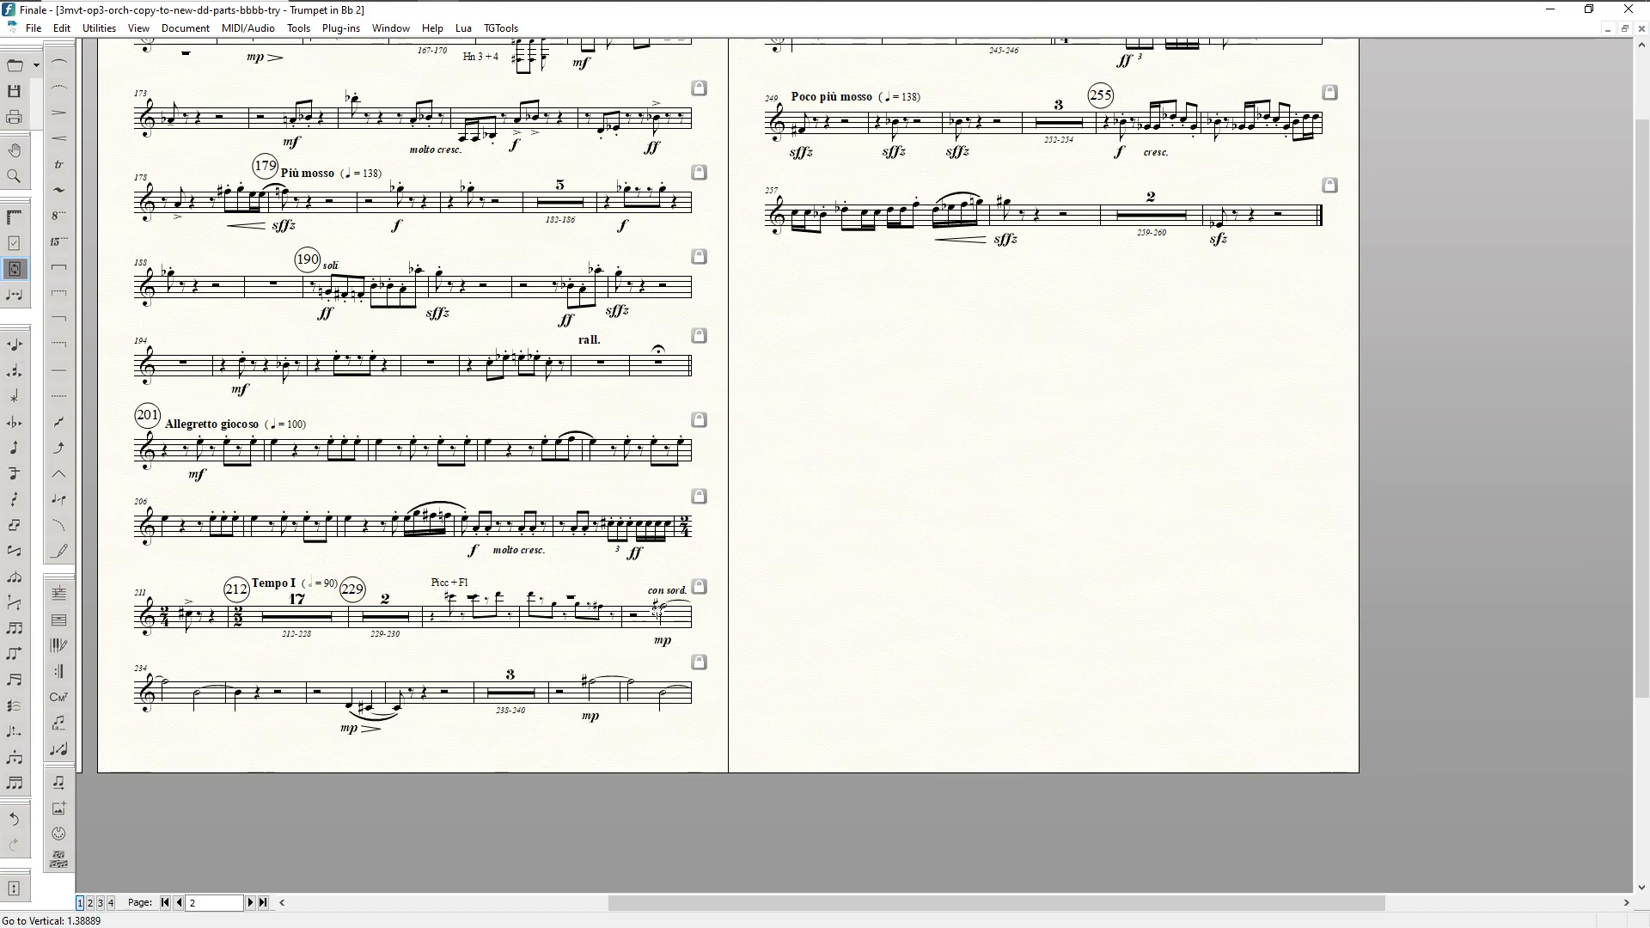
scroll(657, 612, "up", 1)
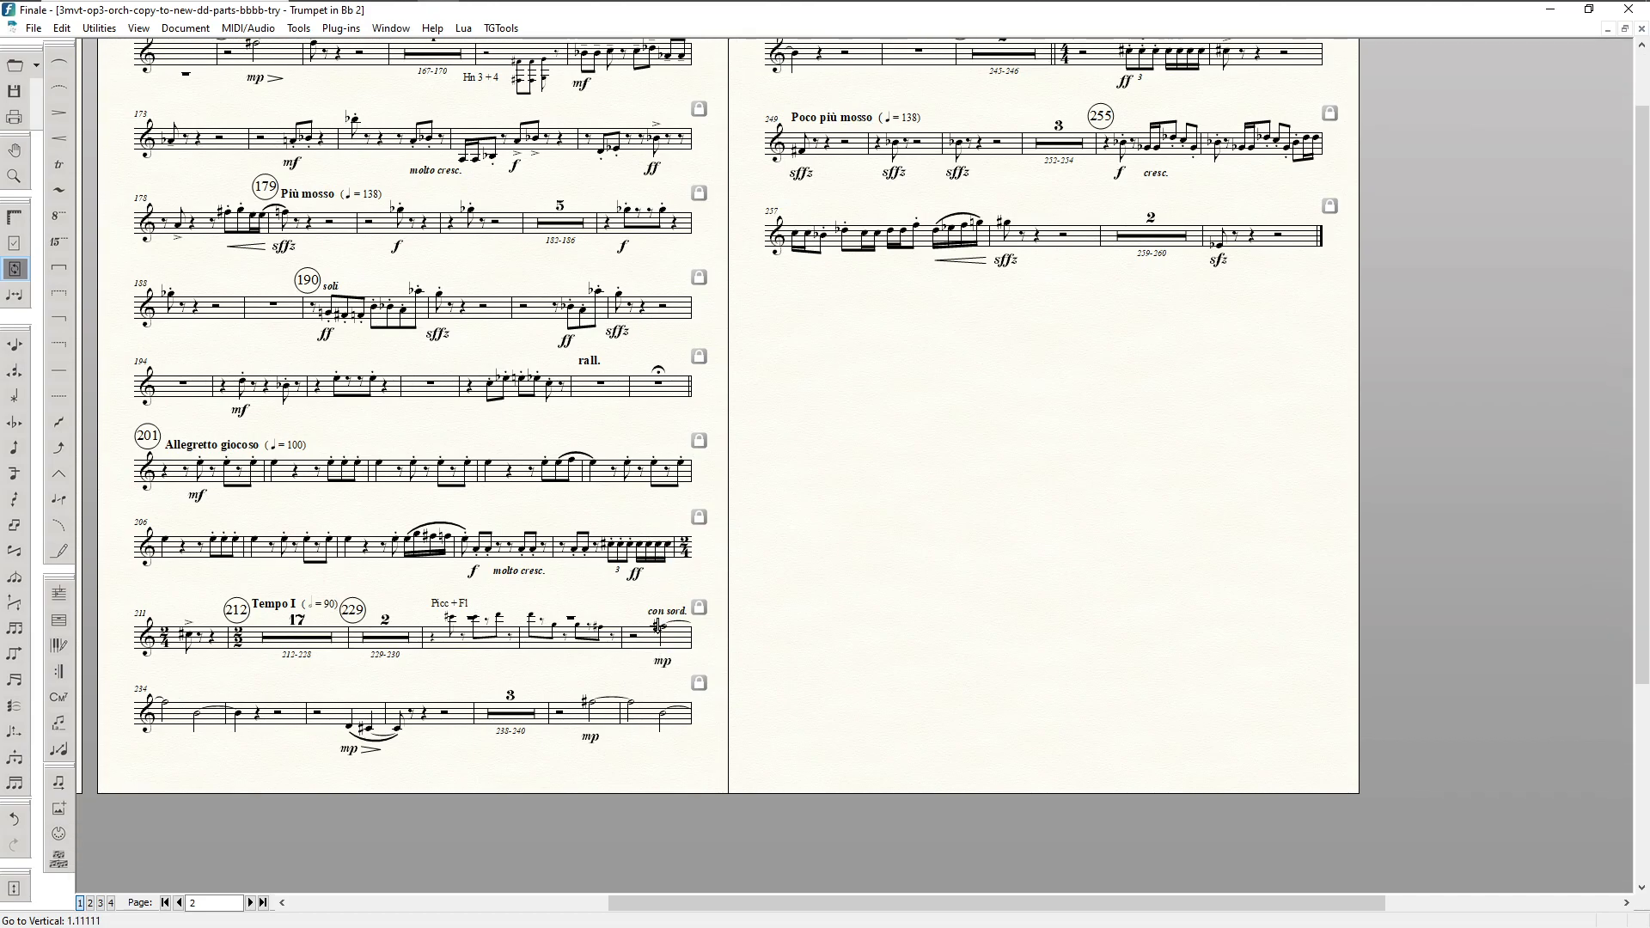
key("F2")
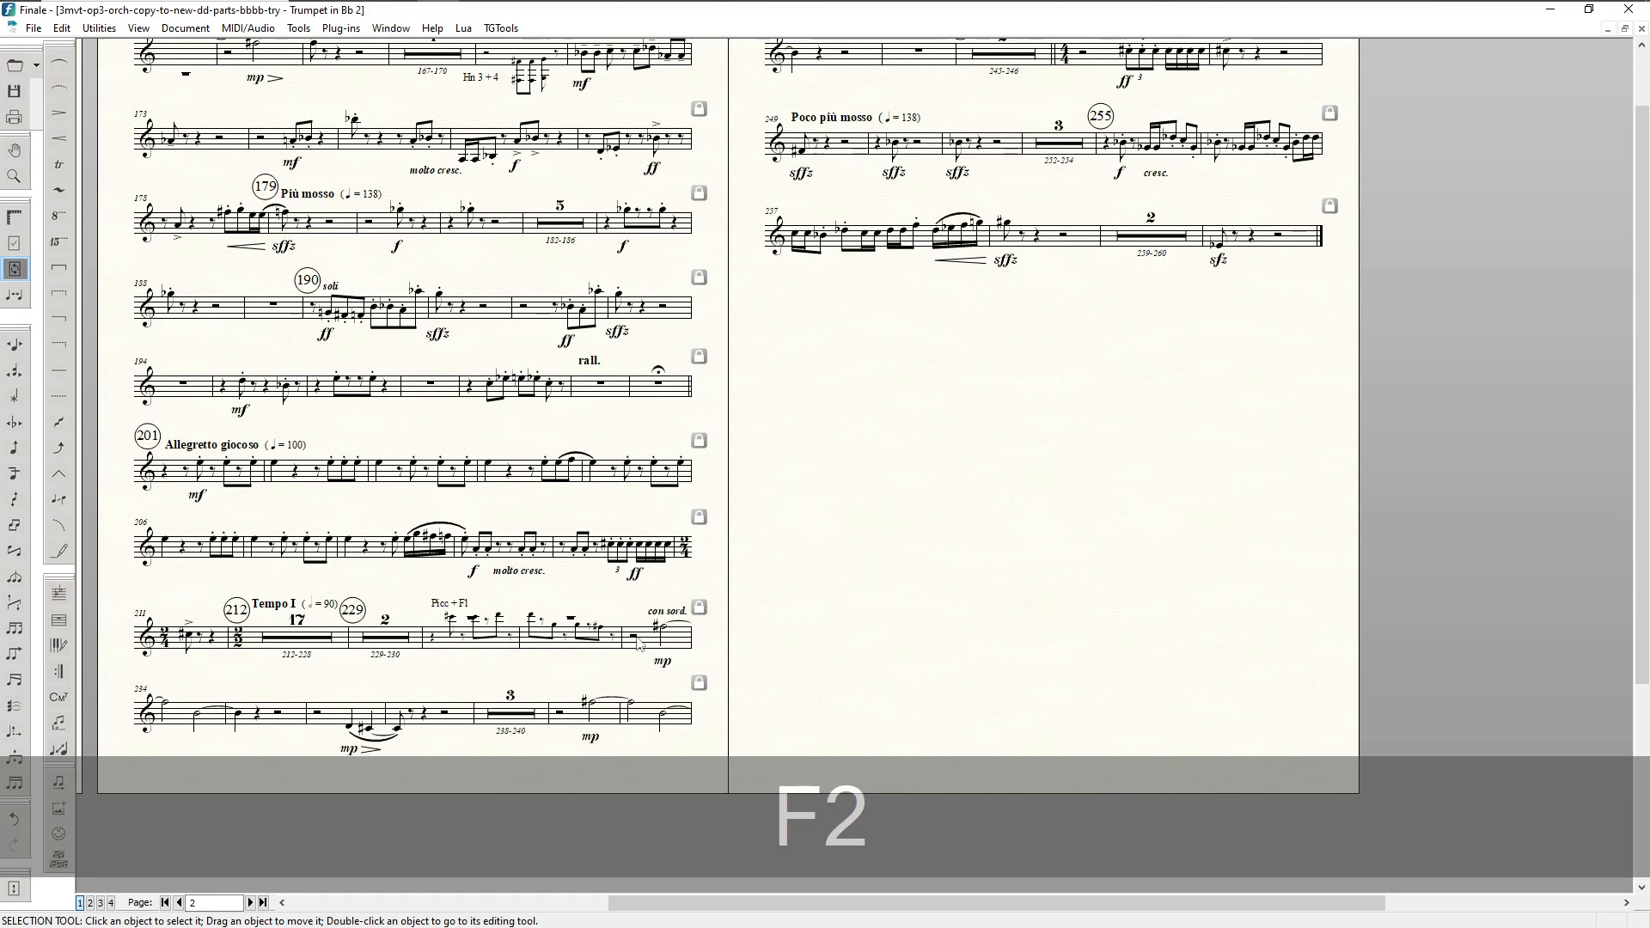
left_click(655, 643)
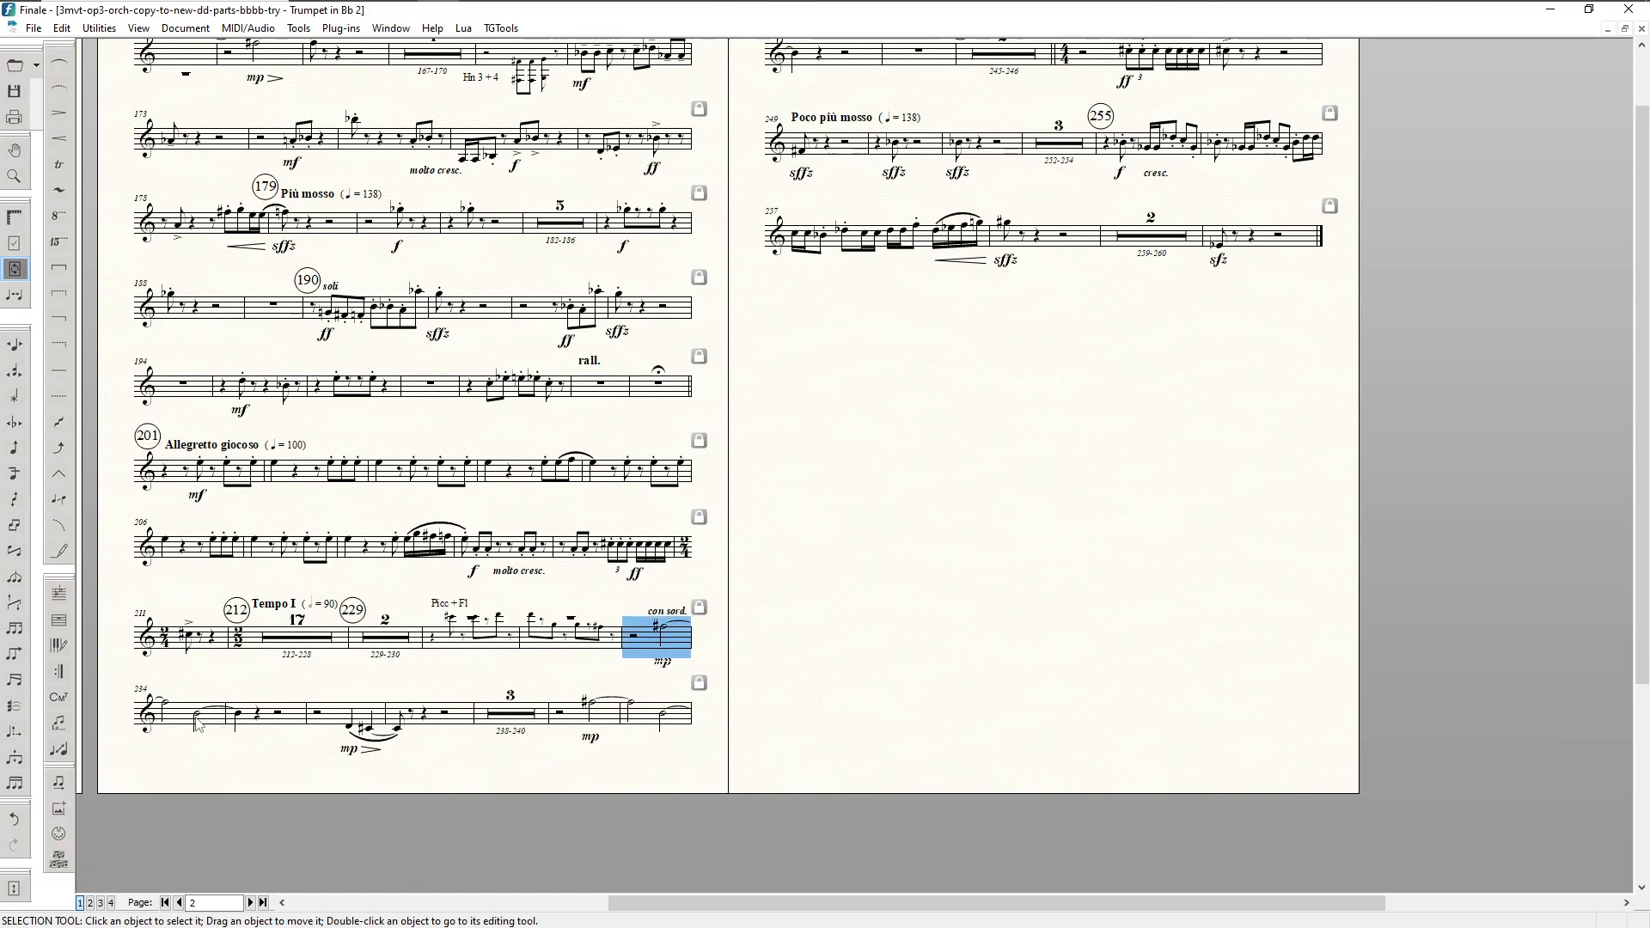
key("Down")
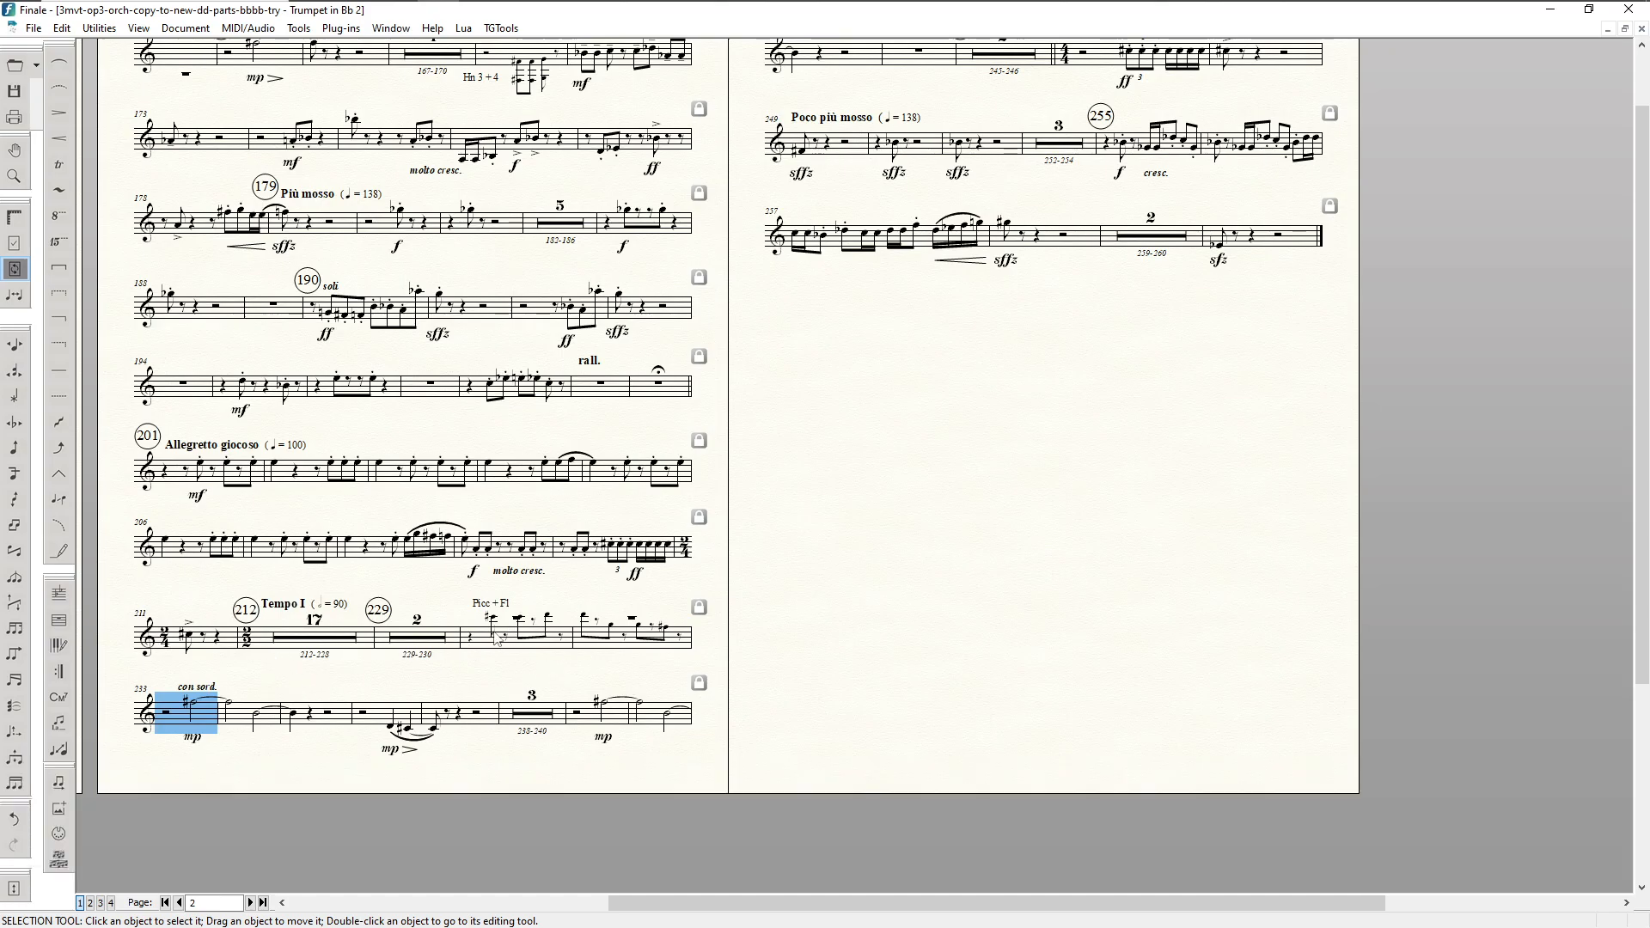
Step: Offset the layer 1 rests to -8 in the two Picc + Fl cue measures after rehearsal mark 229
left_click(534, 656)
left_click(638, 653, "shift")
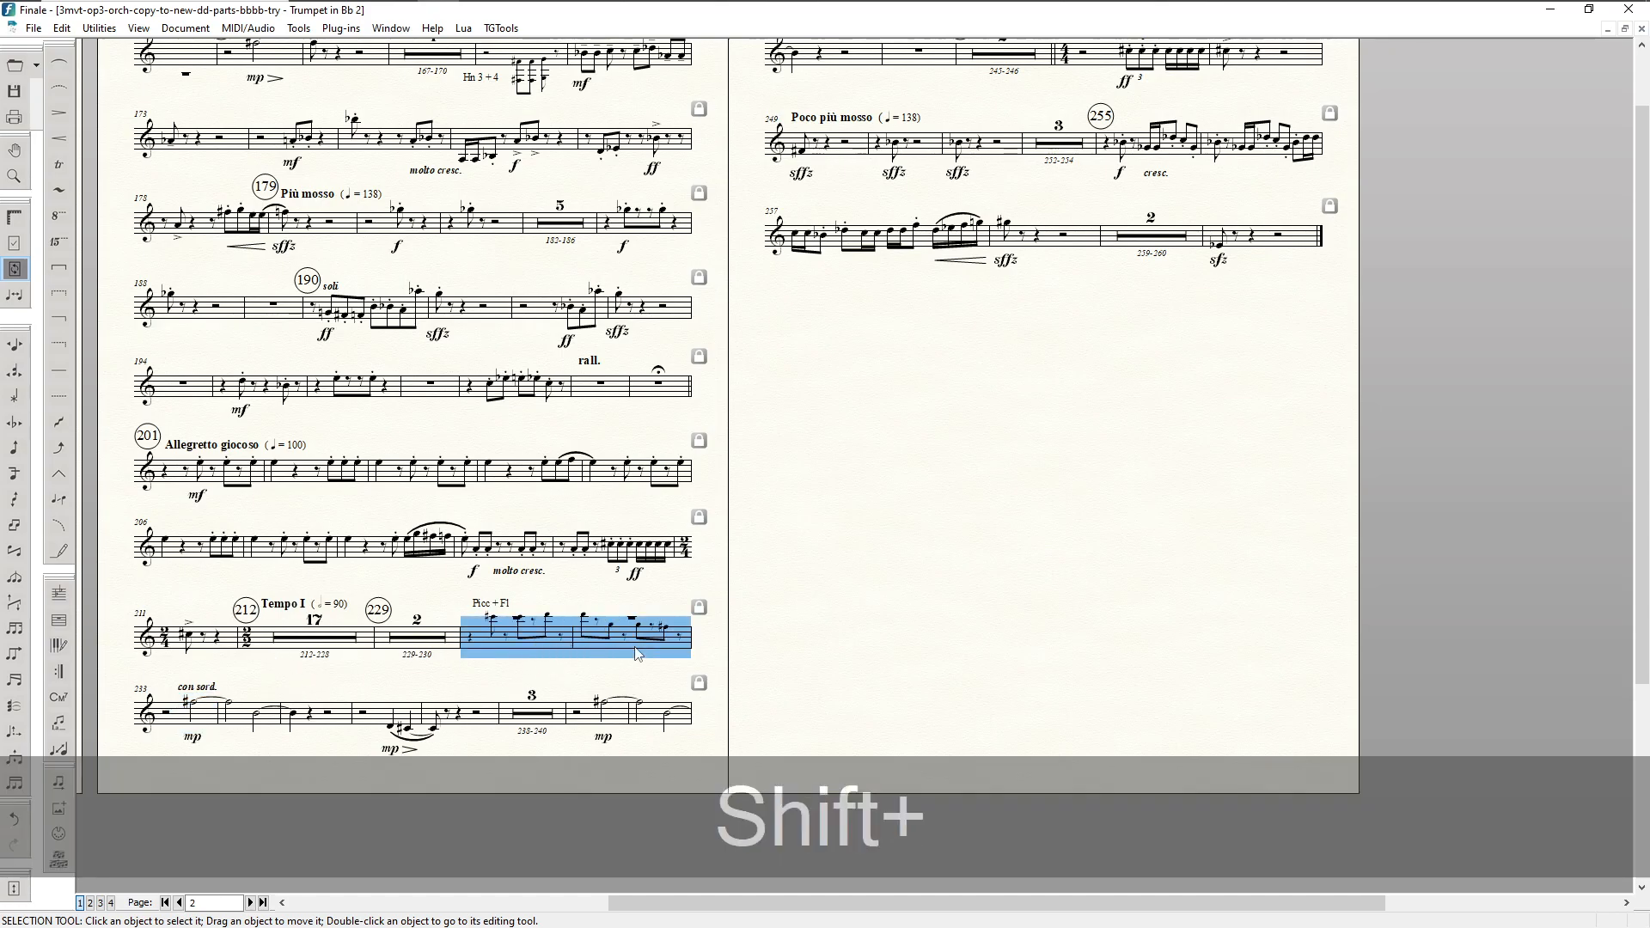
key("ctrl+shift+F3")
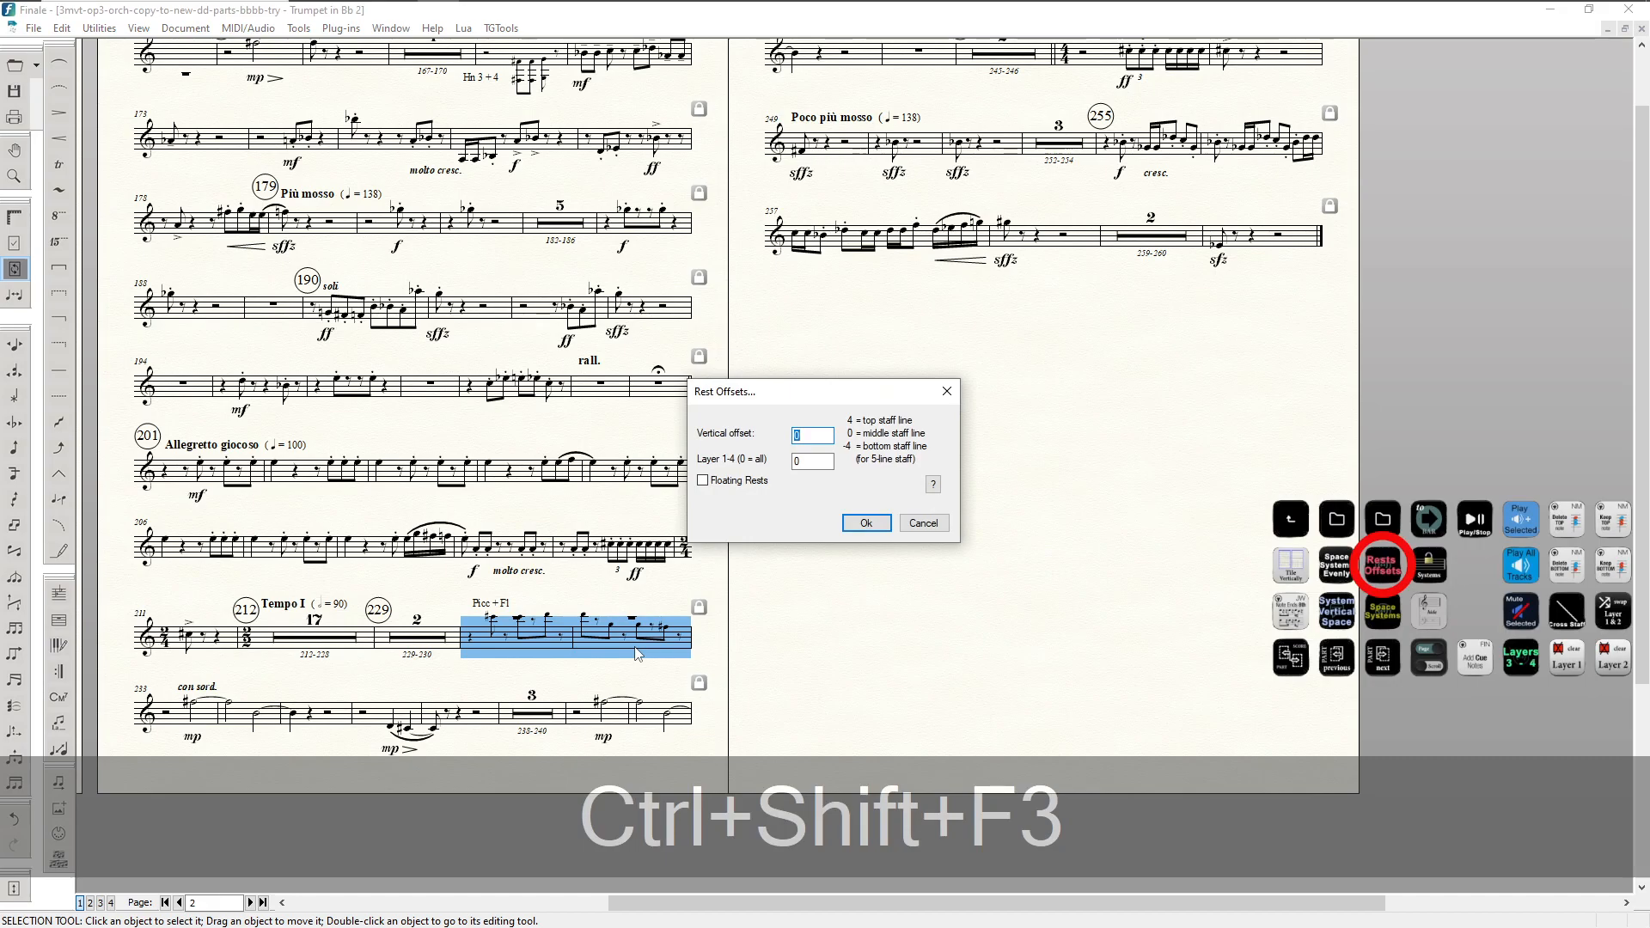
type("-8")
key("Tab")
type("1")
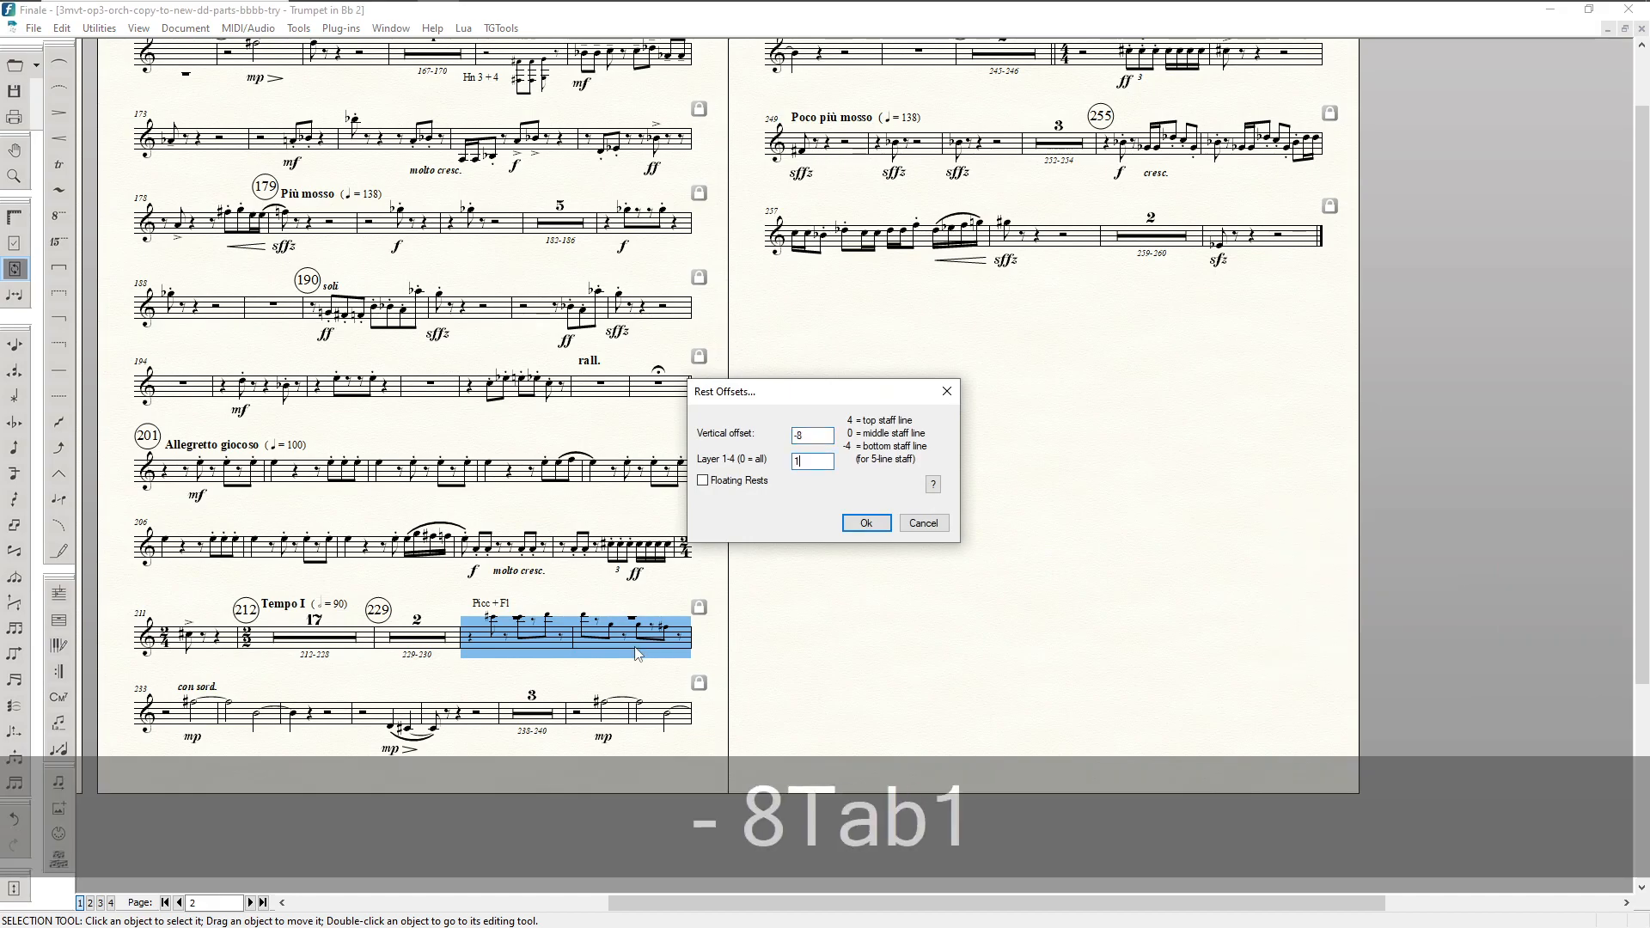
key("Return")
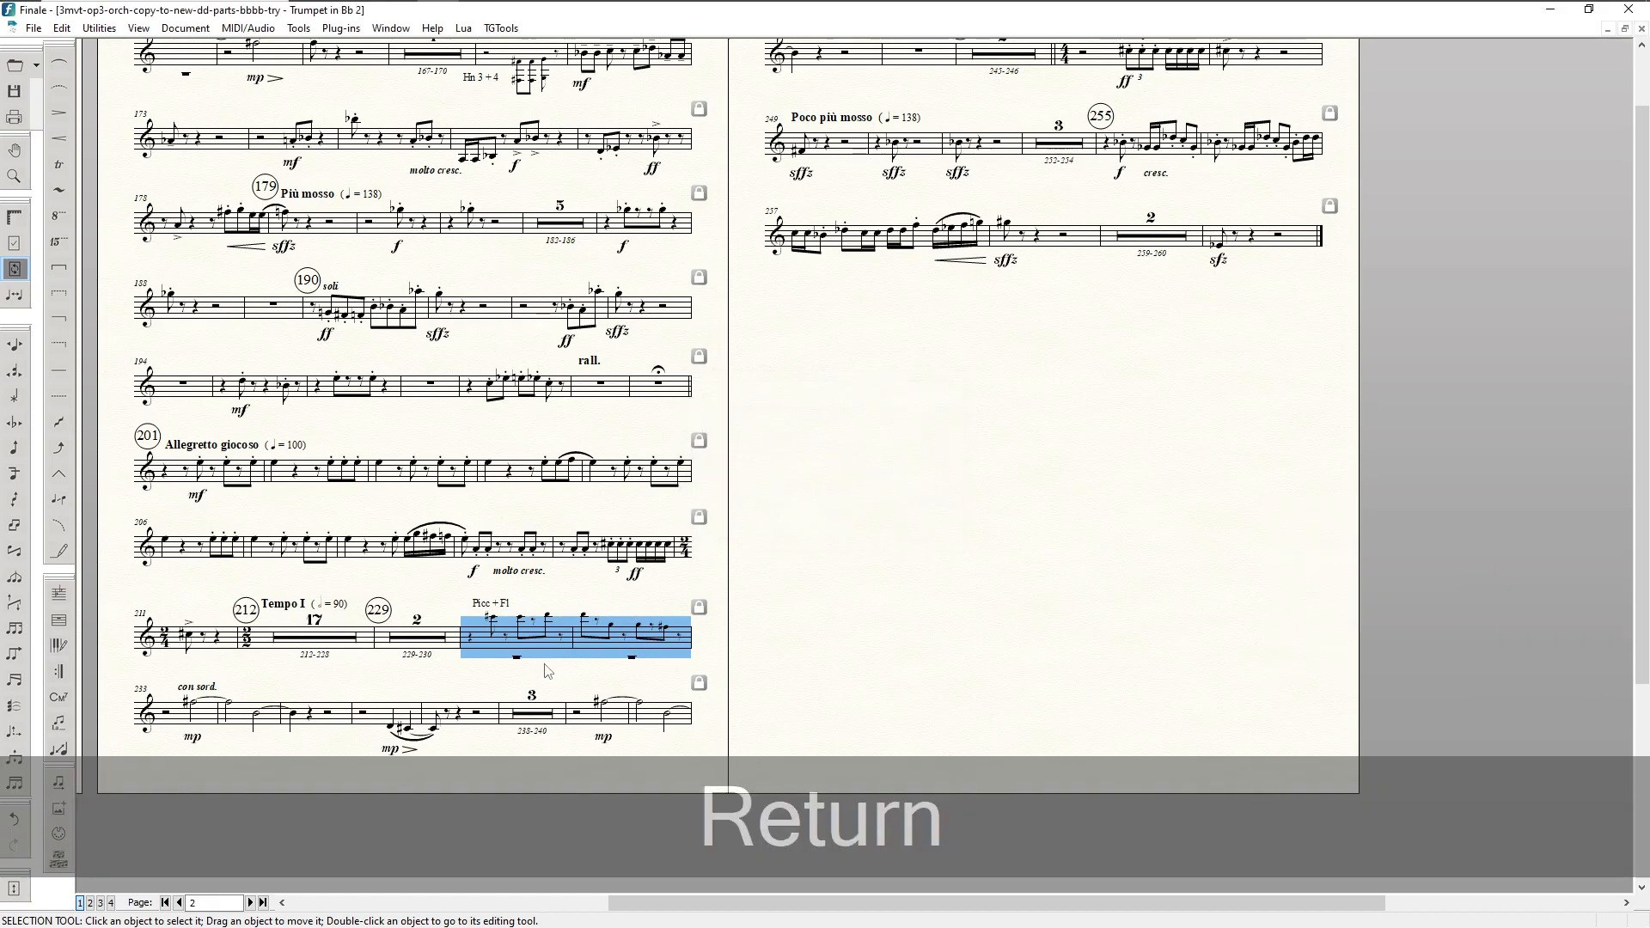
key("Escape")
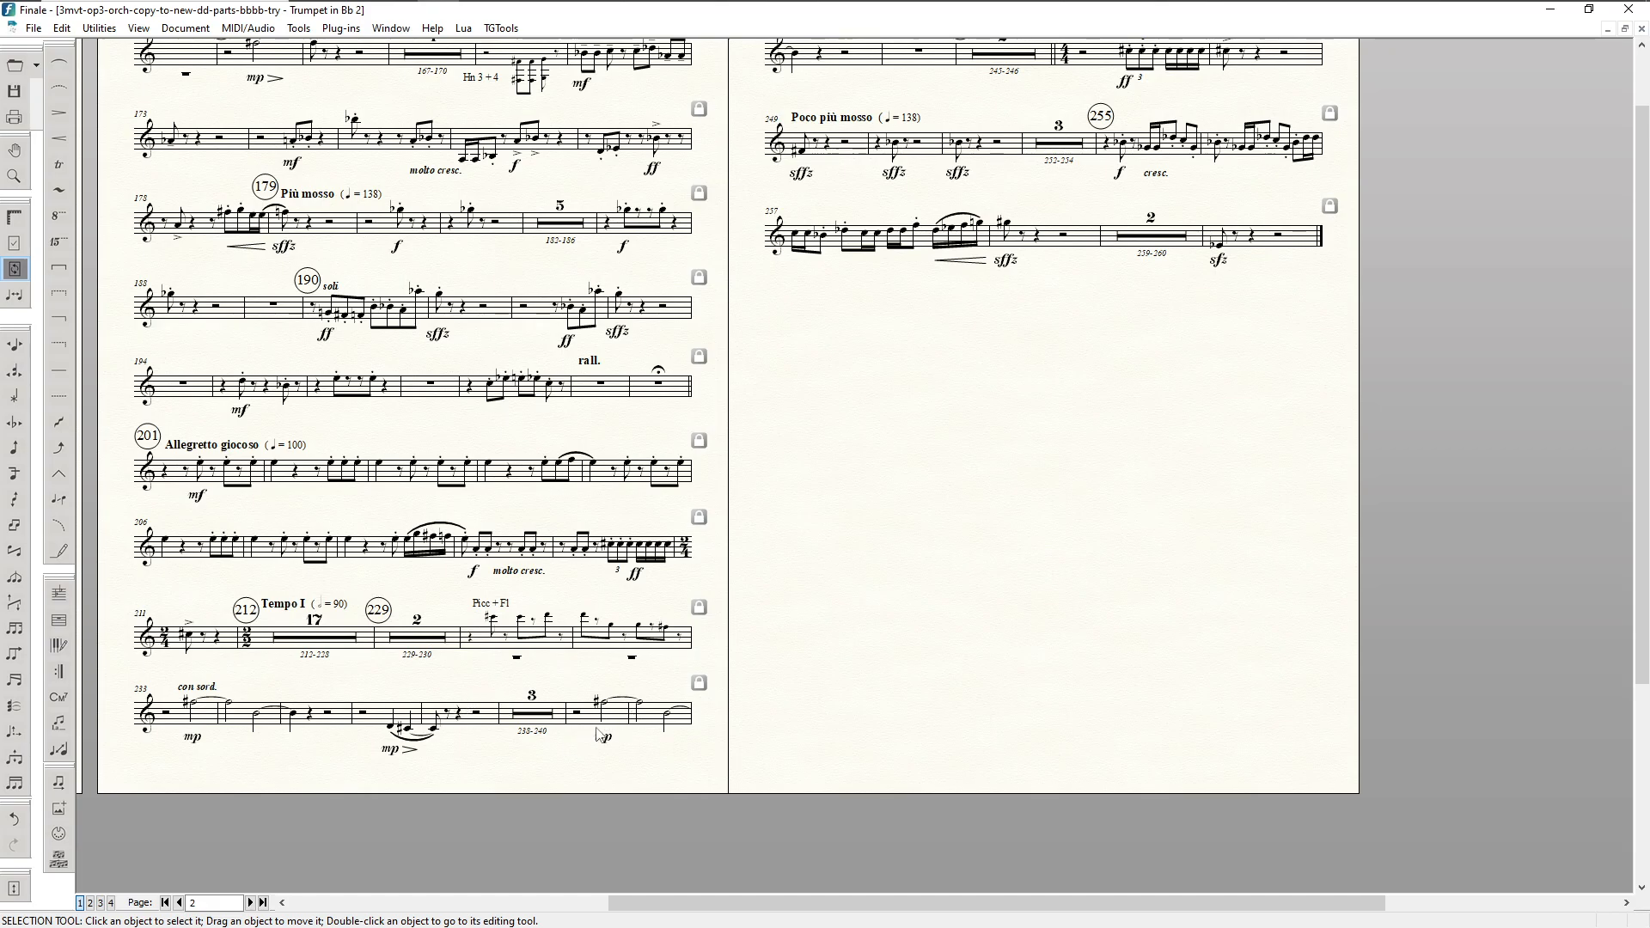
Step: Delete the page break at the first measure of page 3
scroll(574, 649, "up", 1)
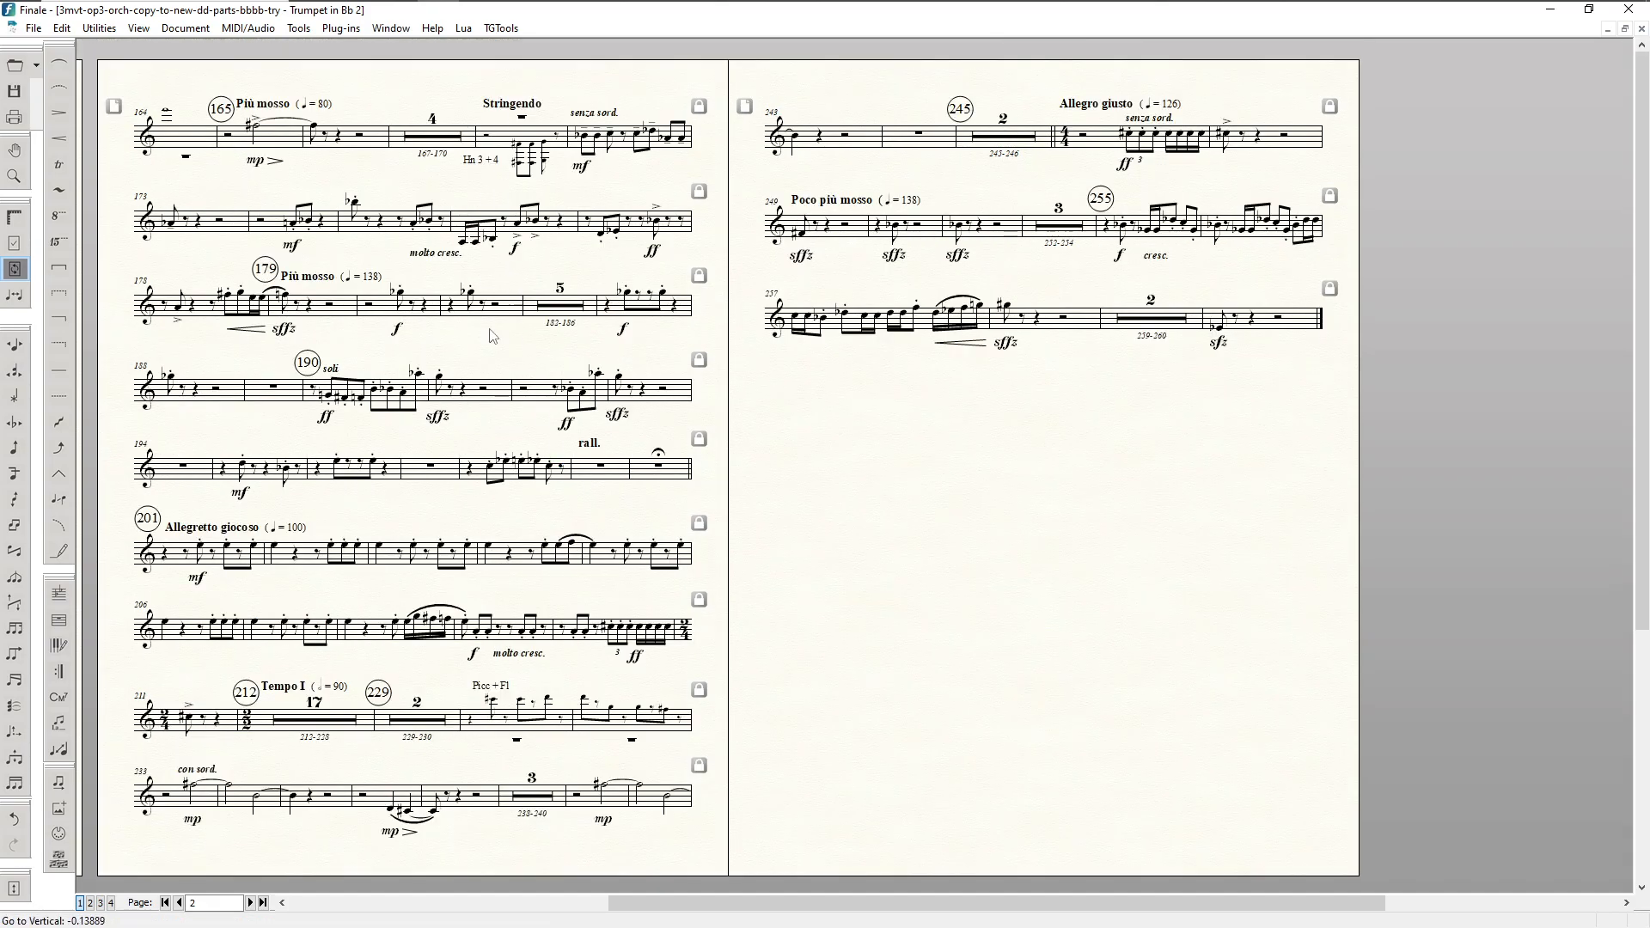
scroll(516, 525, "down", 1)
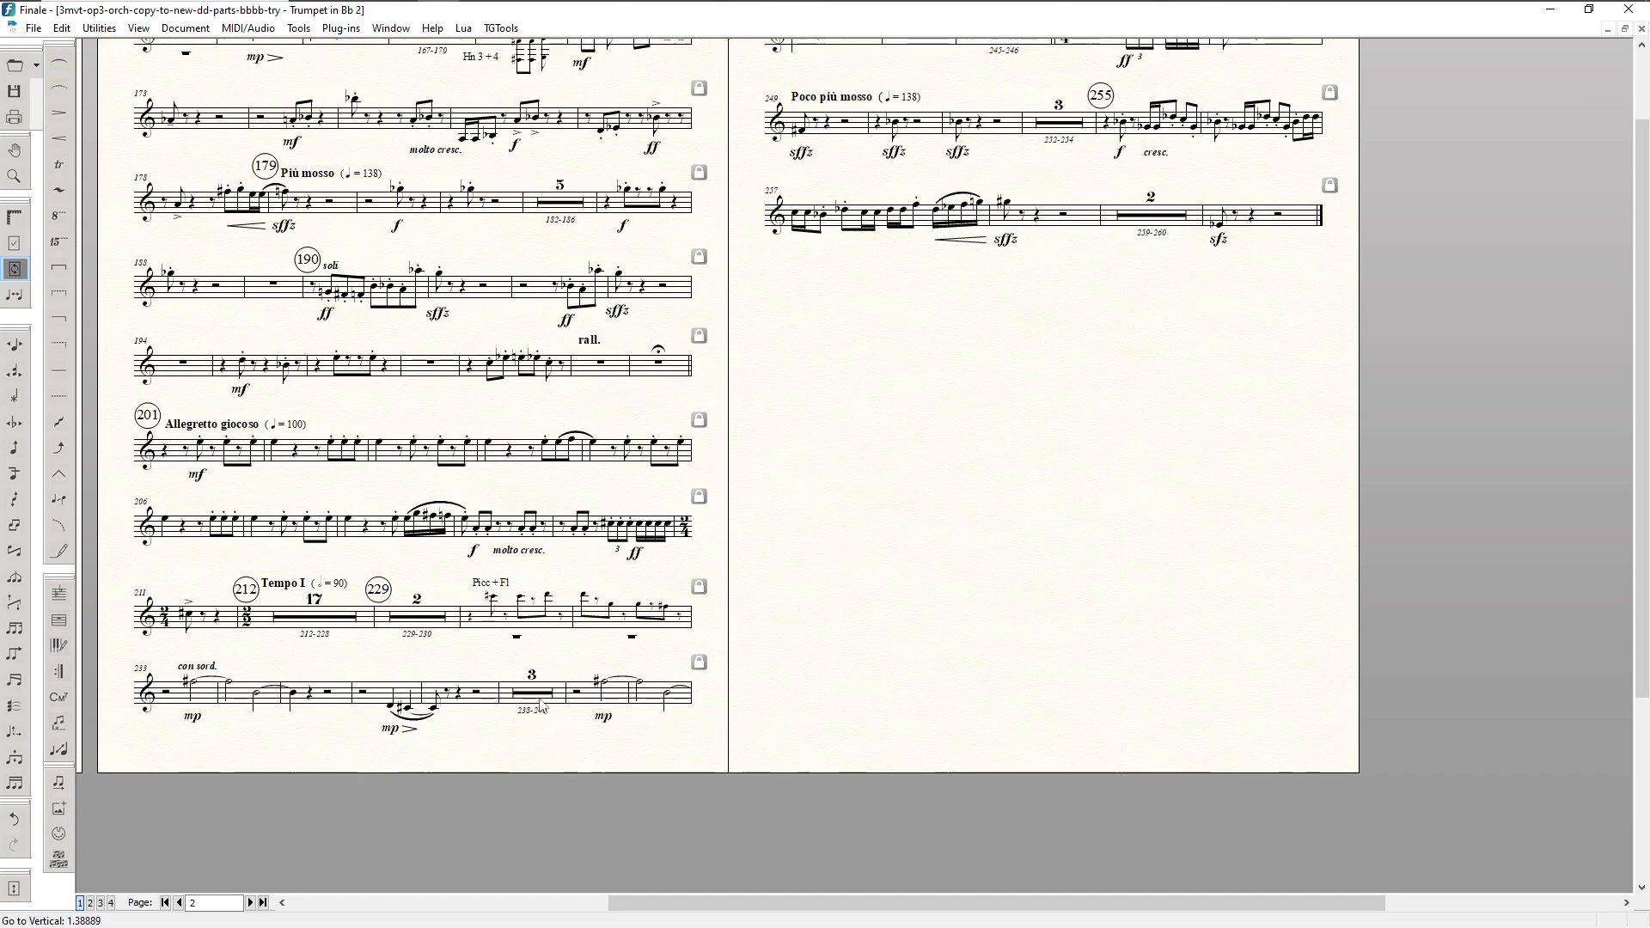
scroll(616, 703, "up", 2)
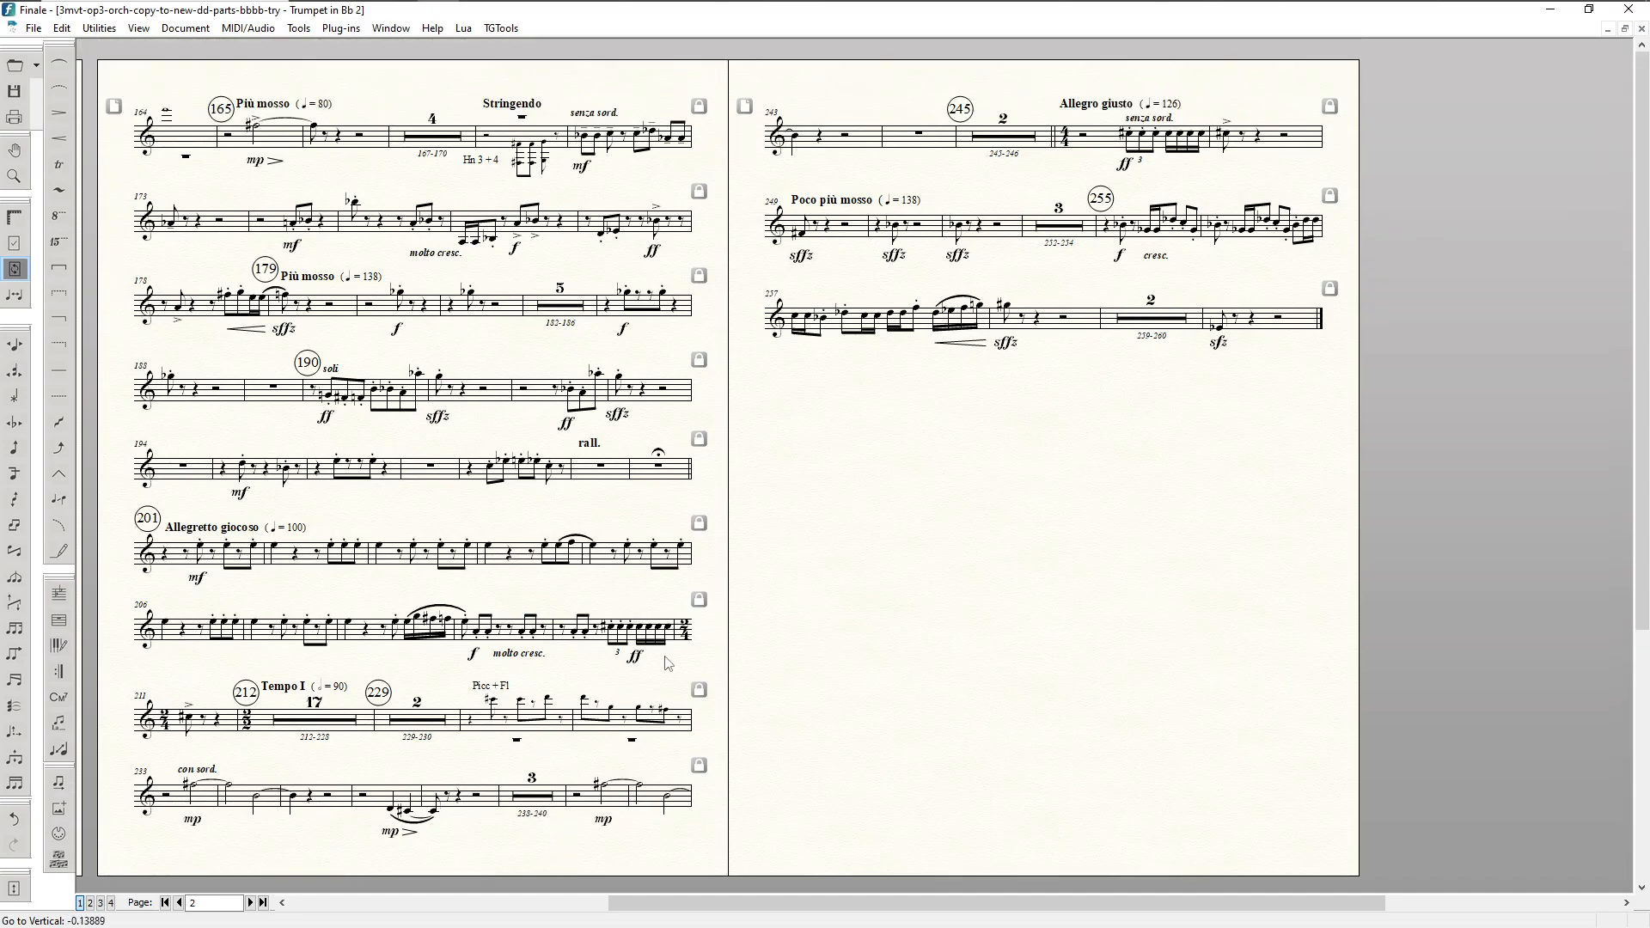
left_click(842, 146)
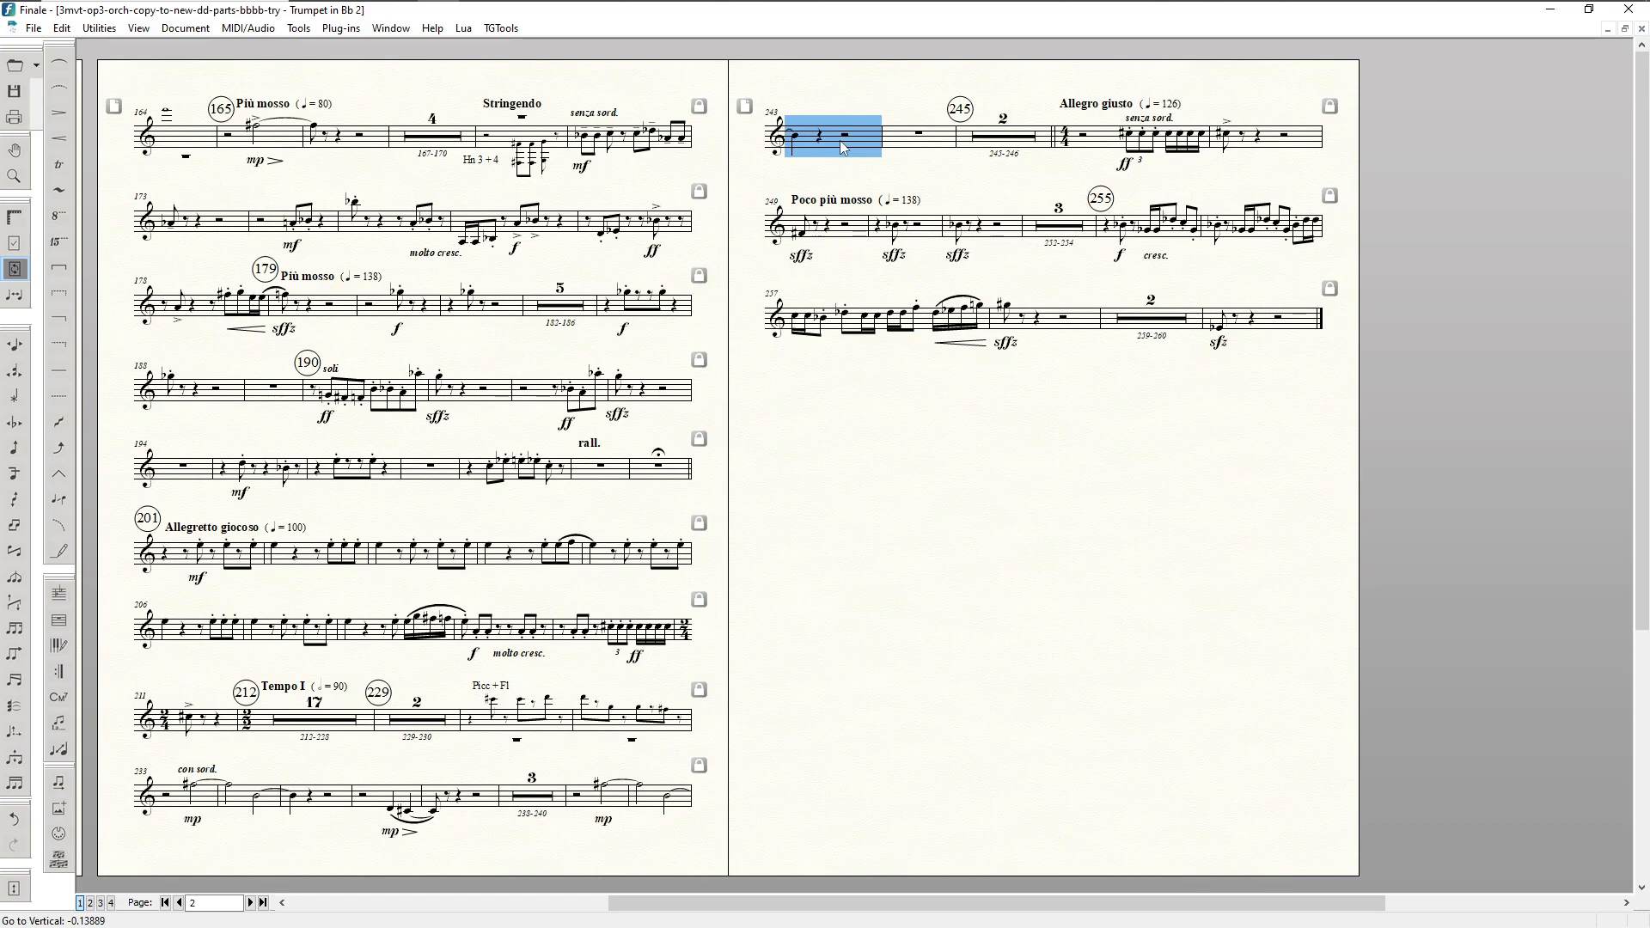
key("ctrl+shift+j")
type("1201")
key("Return")
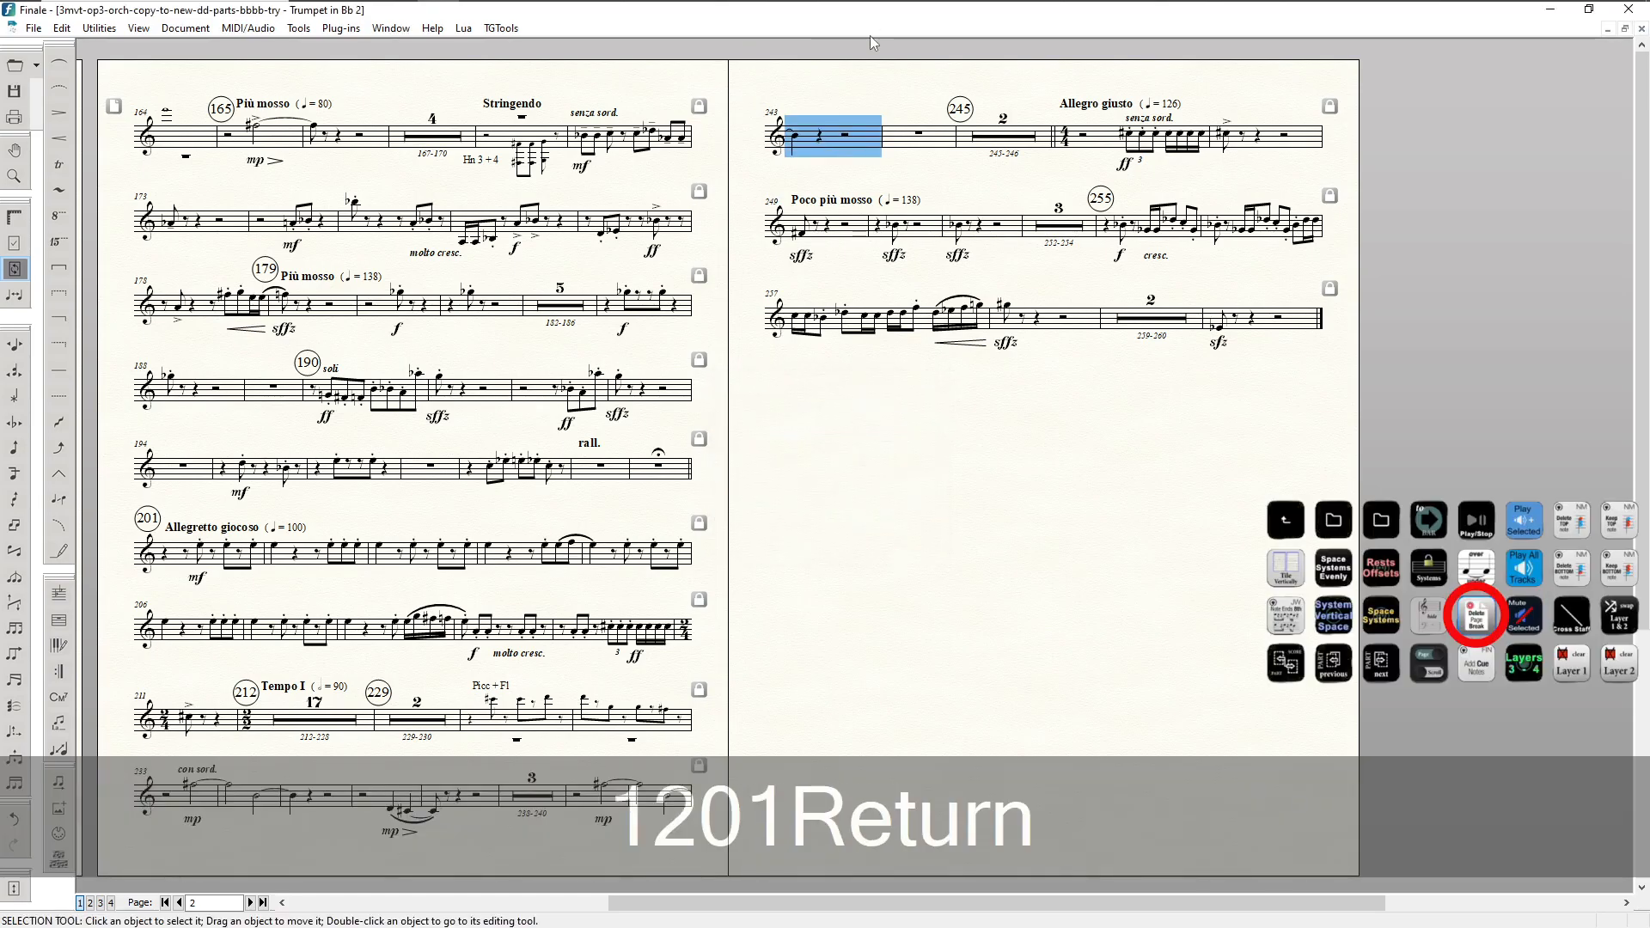
Step: Move the mp measure after the 238-240 multimeasure rest to the start of page 3, together with the measures following it
scroll(768, 631, "down", 2)
scroll(768, 631, "down", 1)
left_click(596, 675)
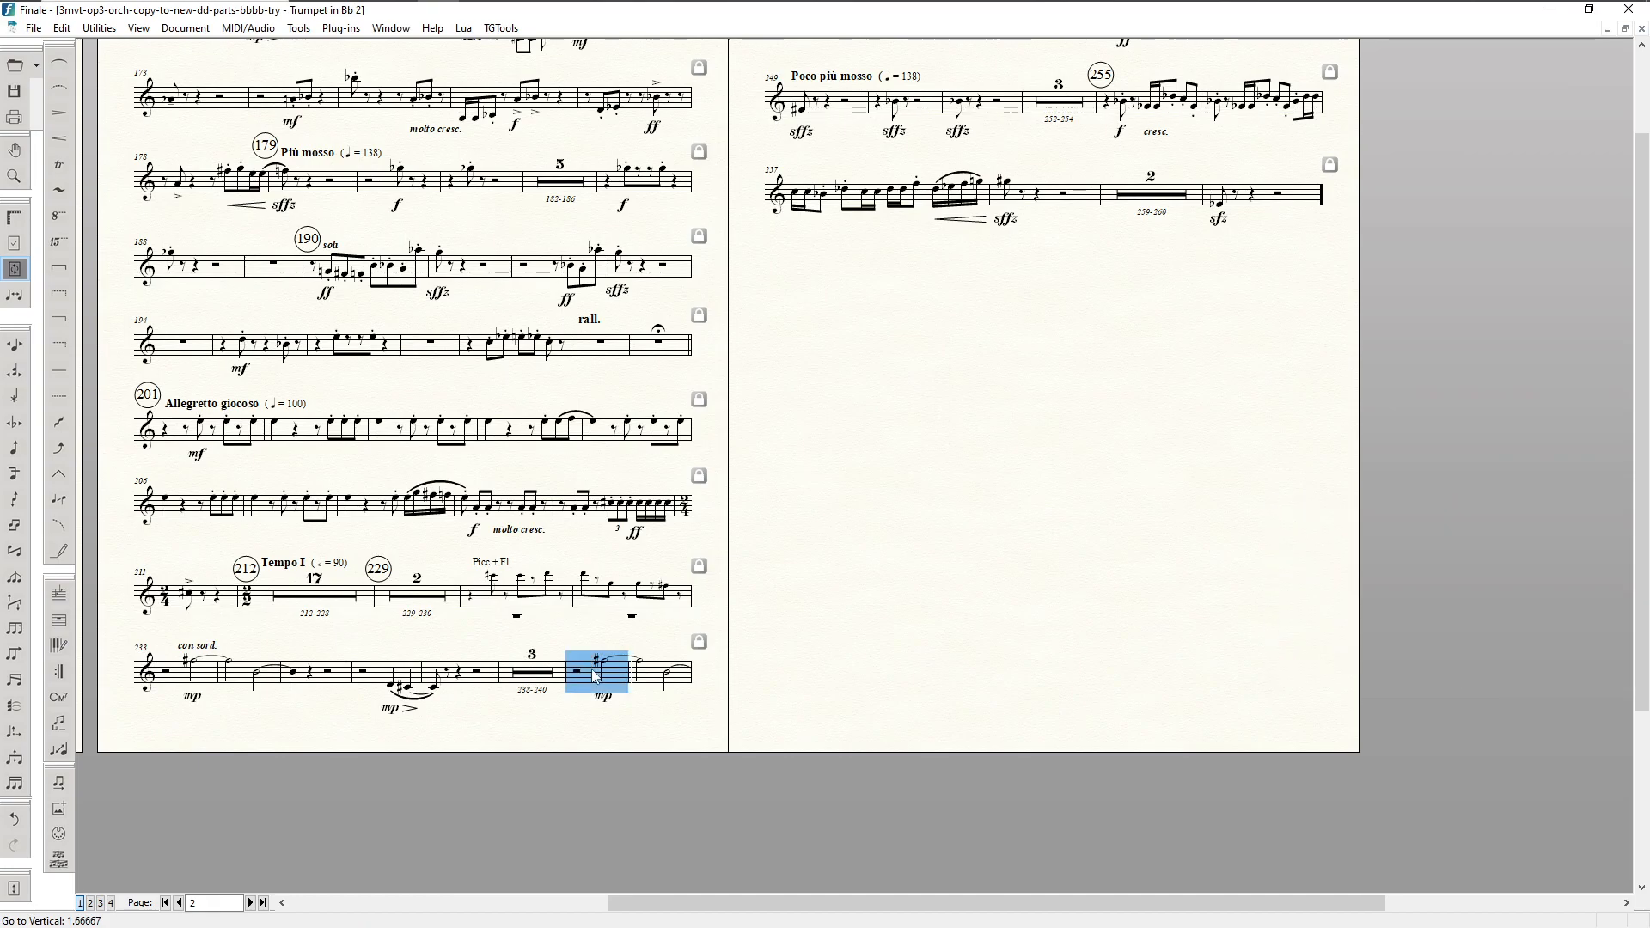
key("Down")
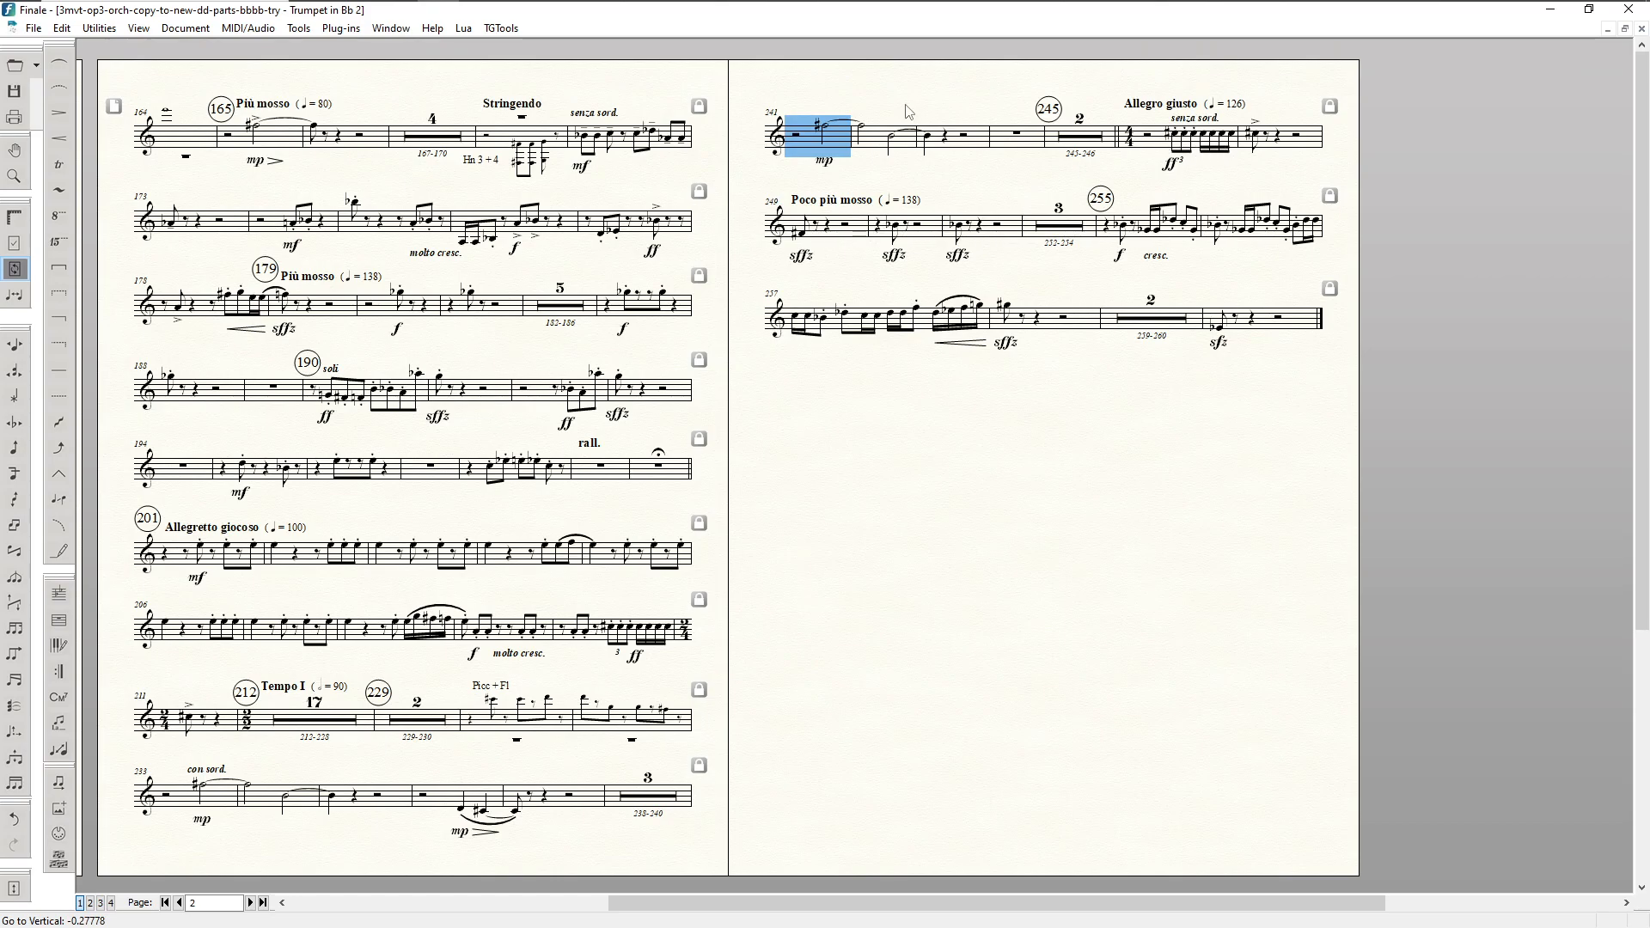
Step: Move the Allegro giusto measure down to page 3's second system and the measure at rehearsal mark 255 to the third system
left_click(1077, 113)
left_click(1156, 142)
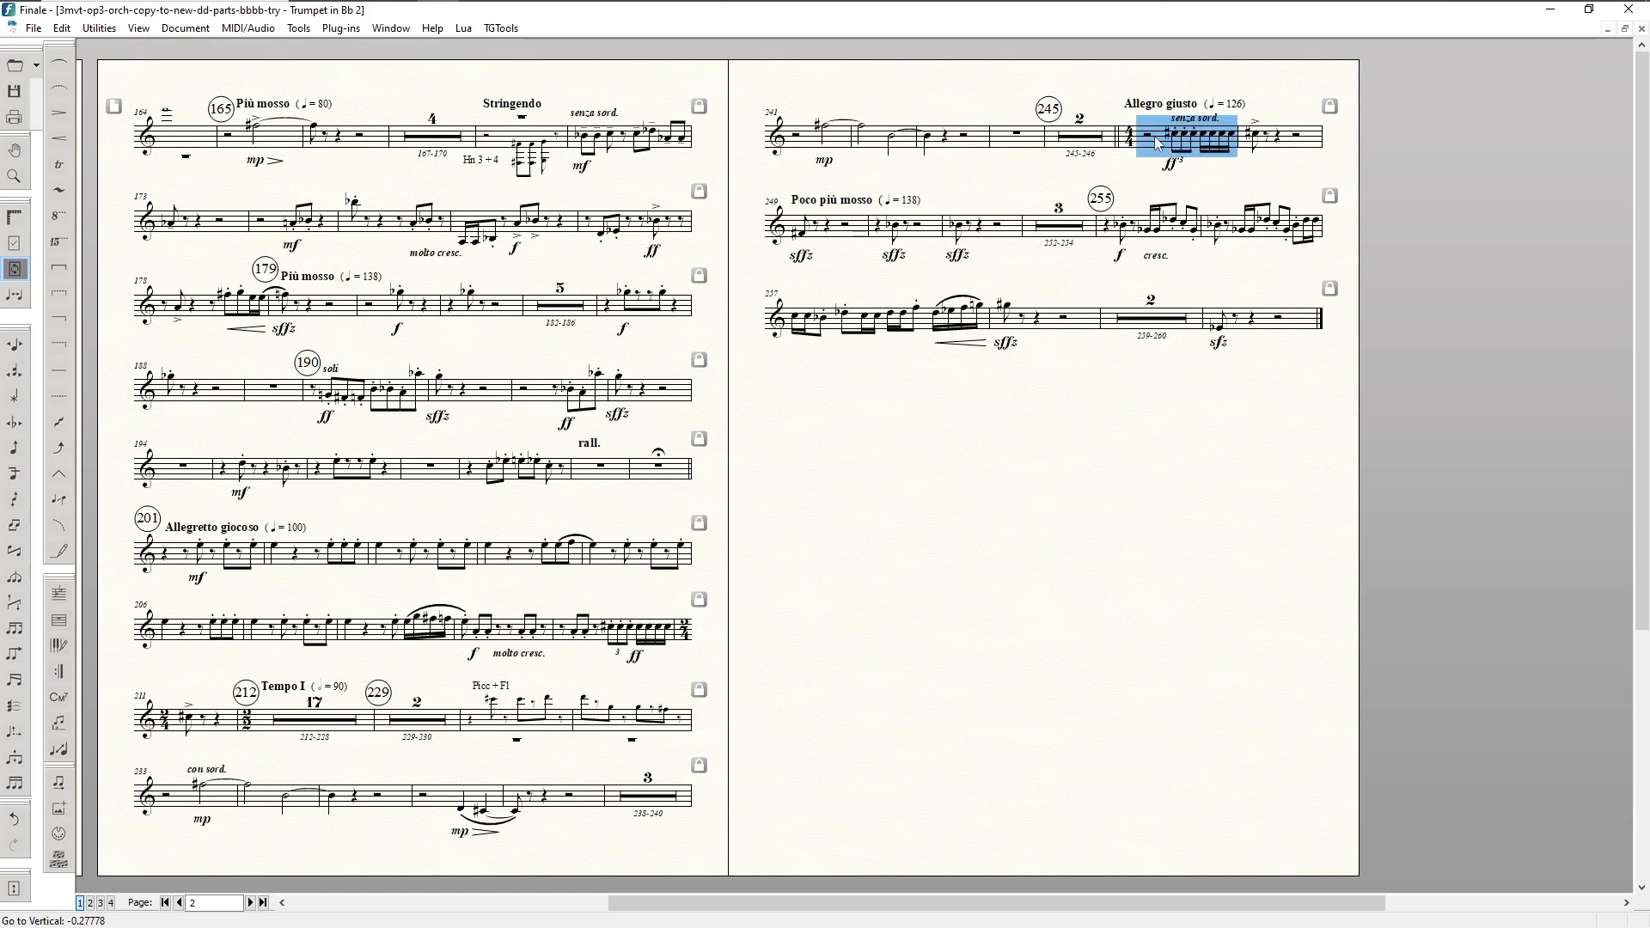
key("Down")
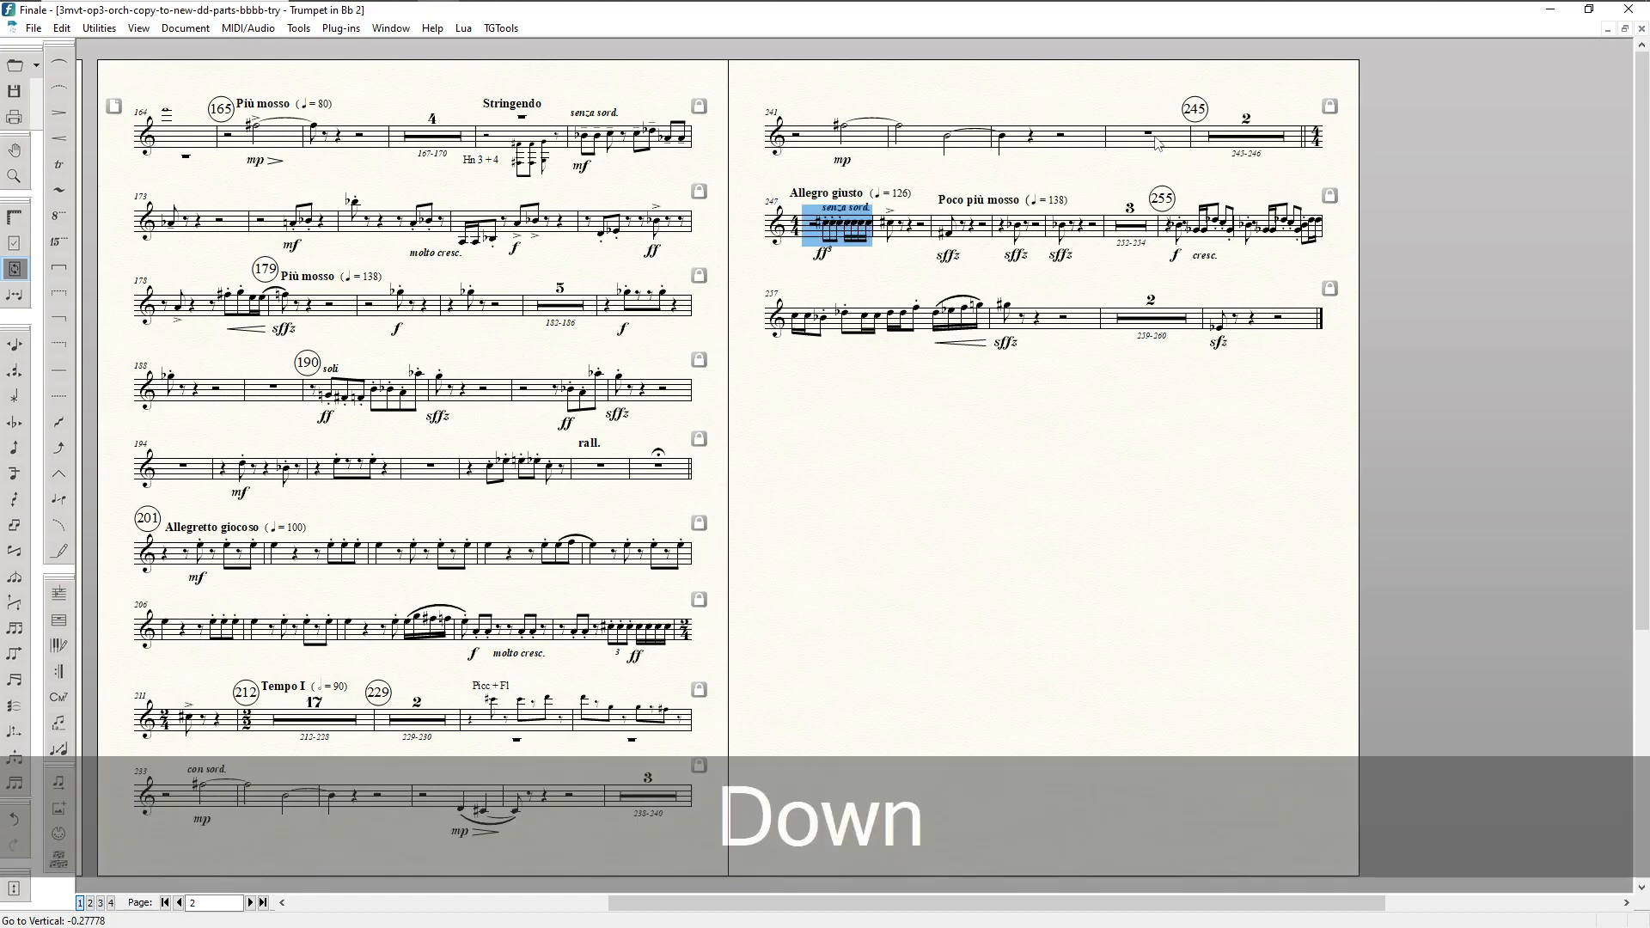
left_click(1180, 233)
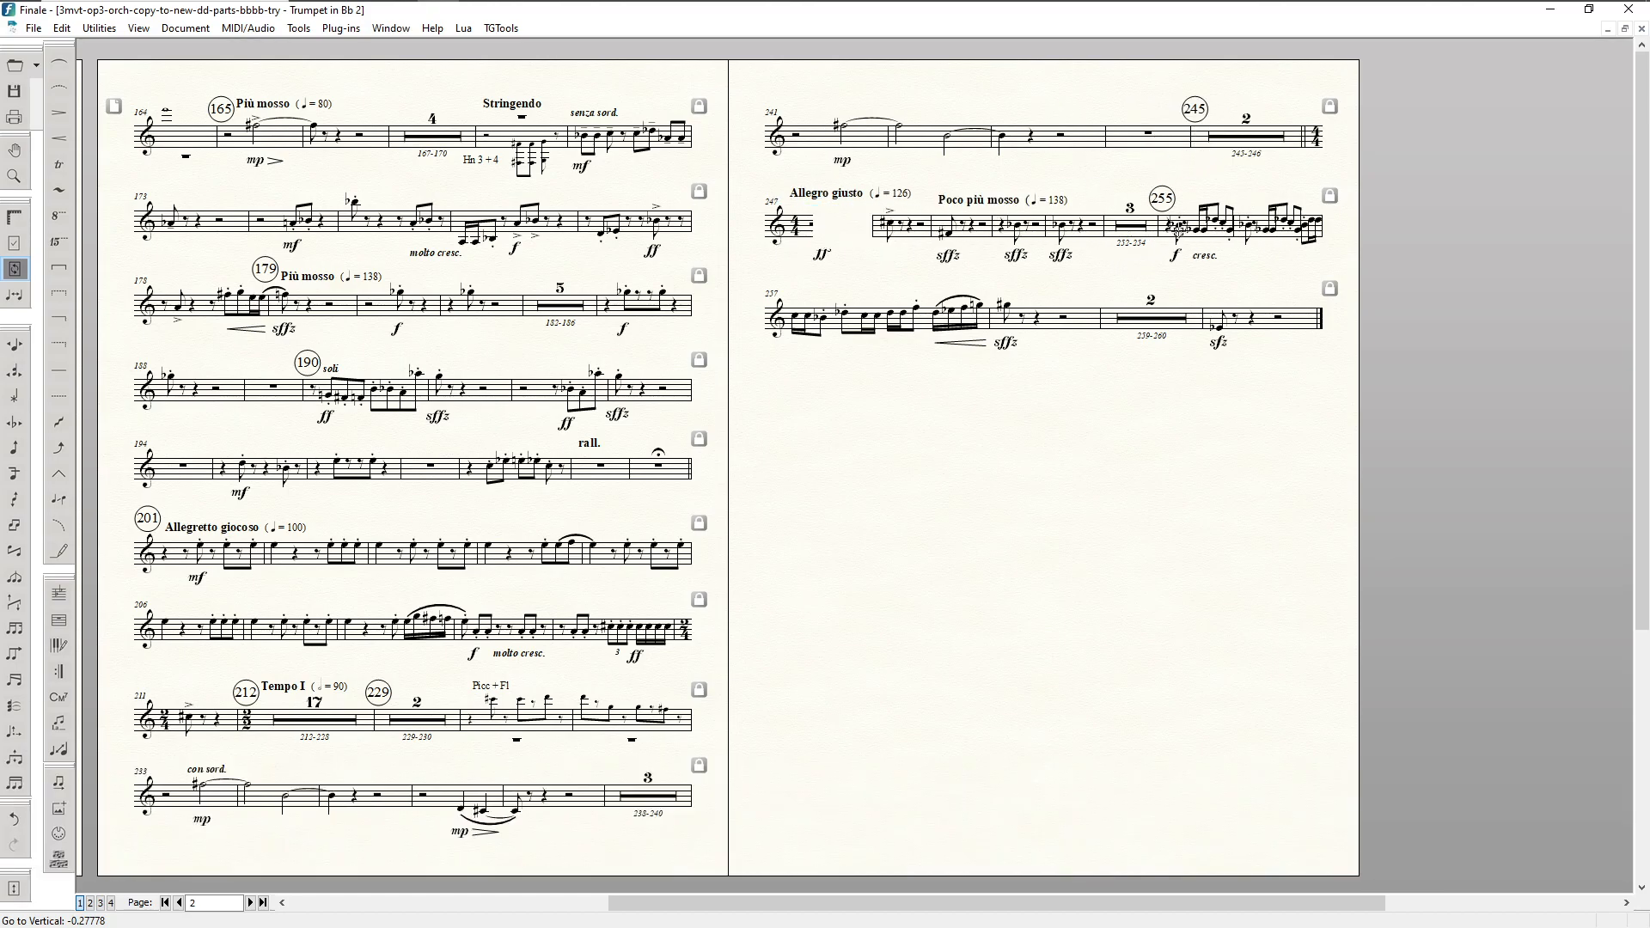
key("Down")
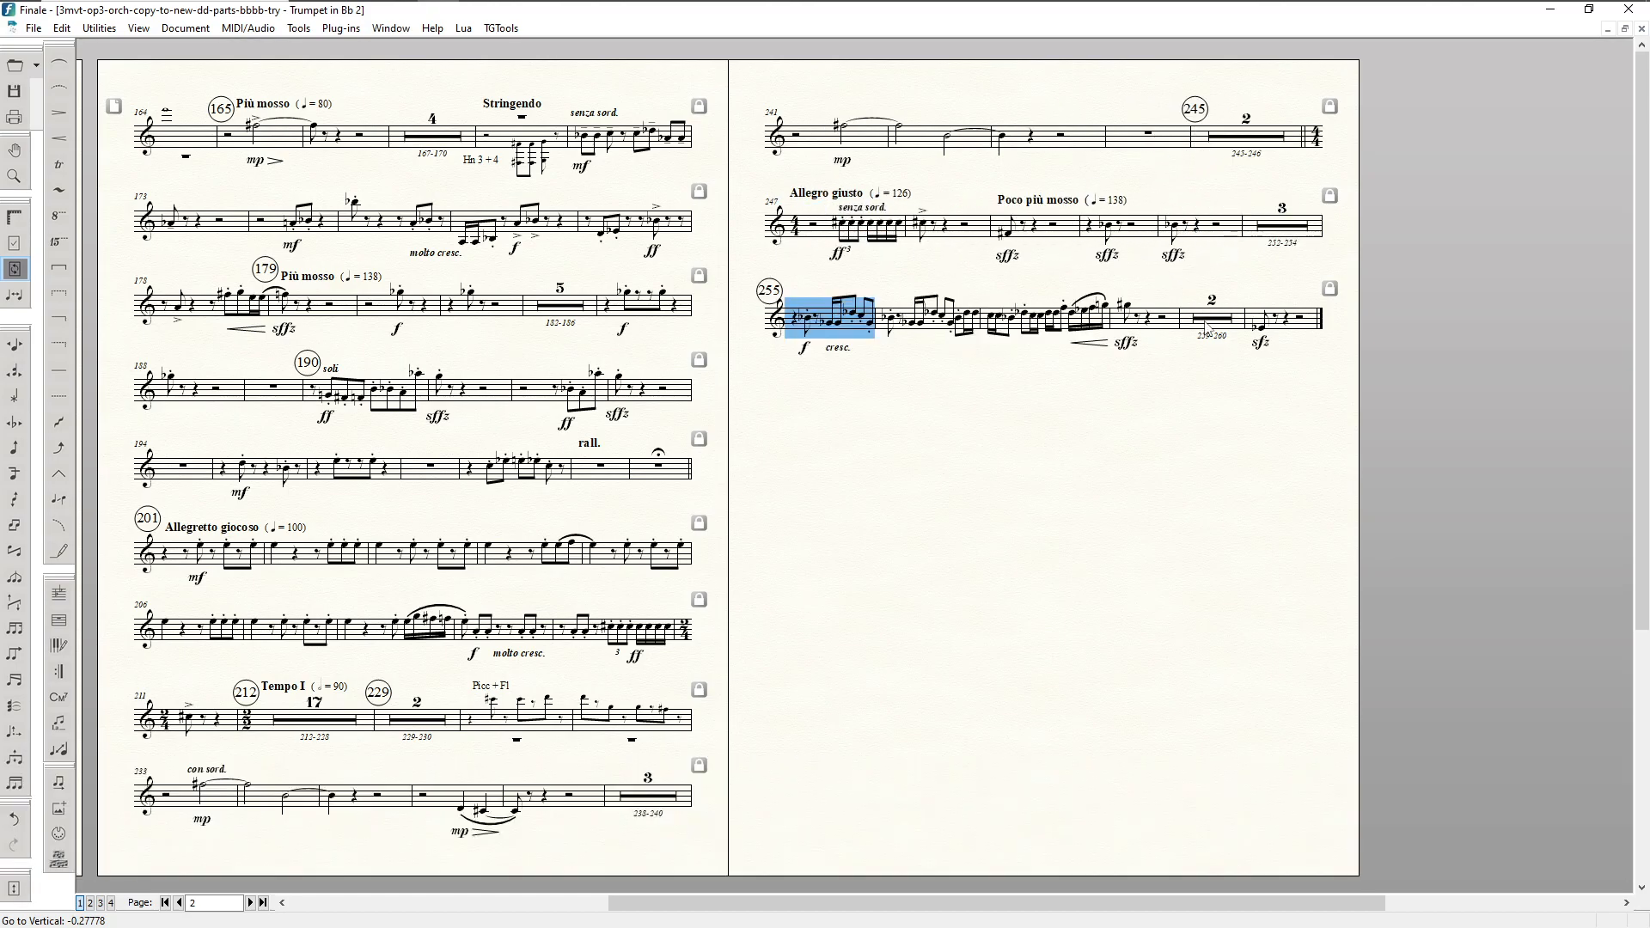
Step: Move the 259-260 multimeasure rest onto a new fourth system on page 3, along with the sffz measure before it
left_click(1210, 327)
key("Down")
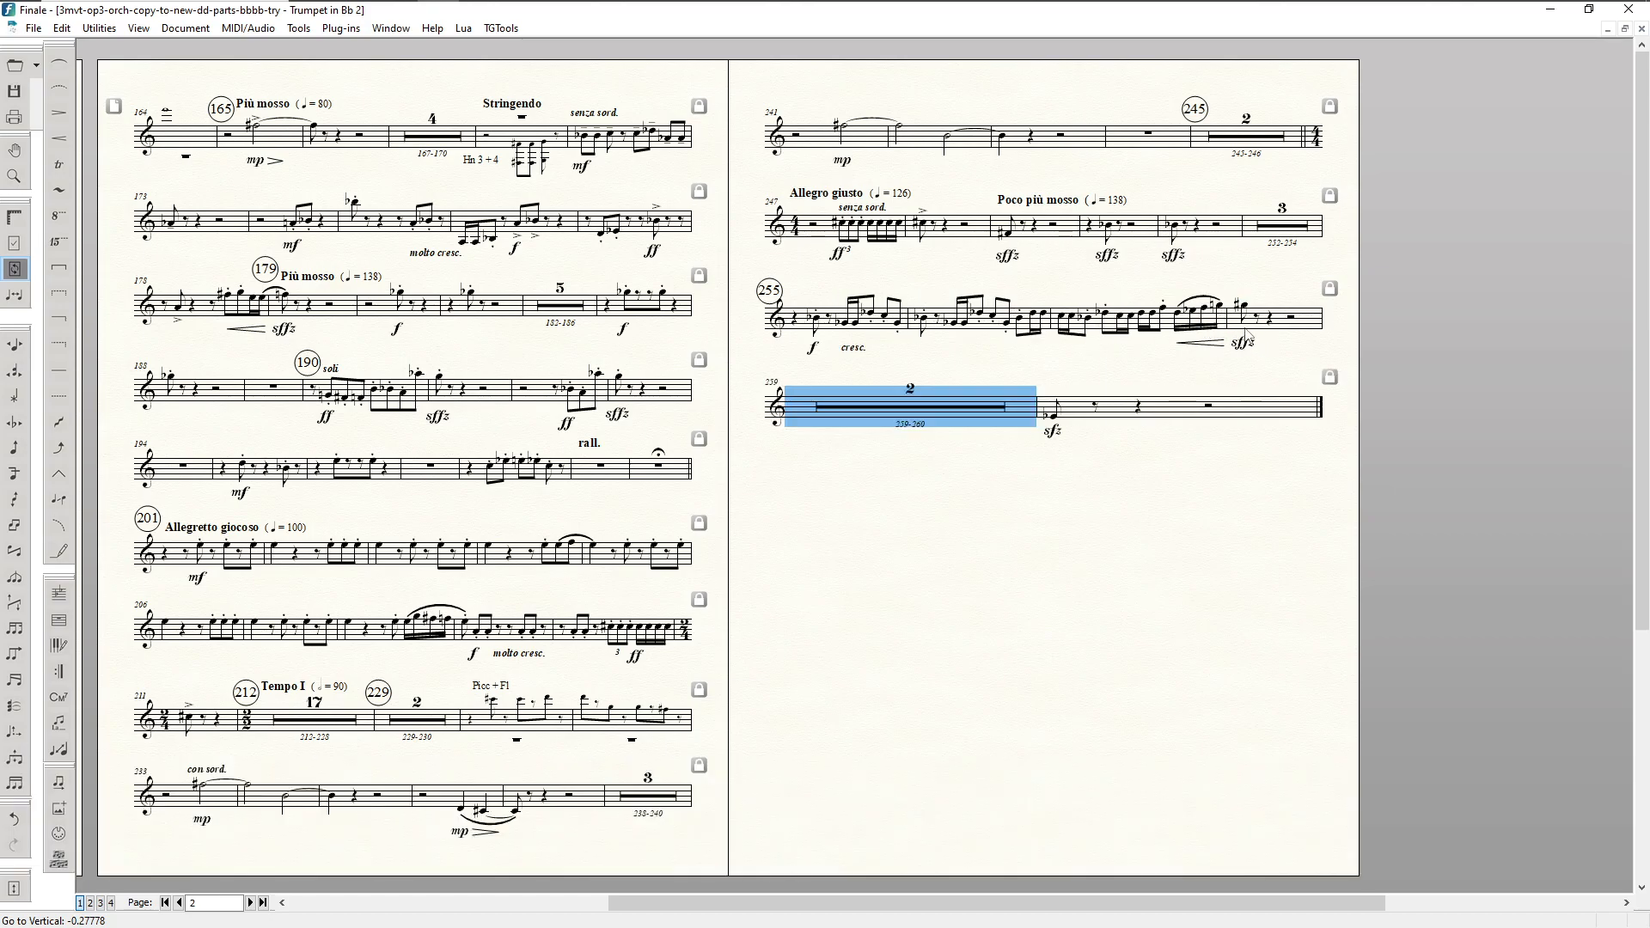
left_click(1254, 318)
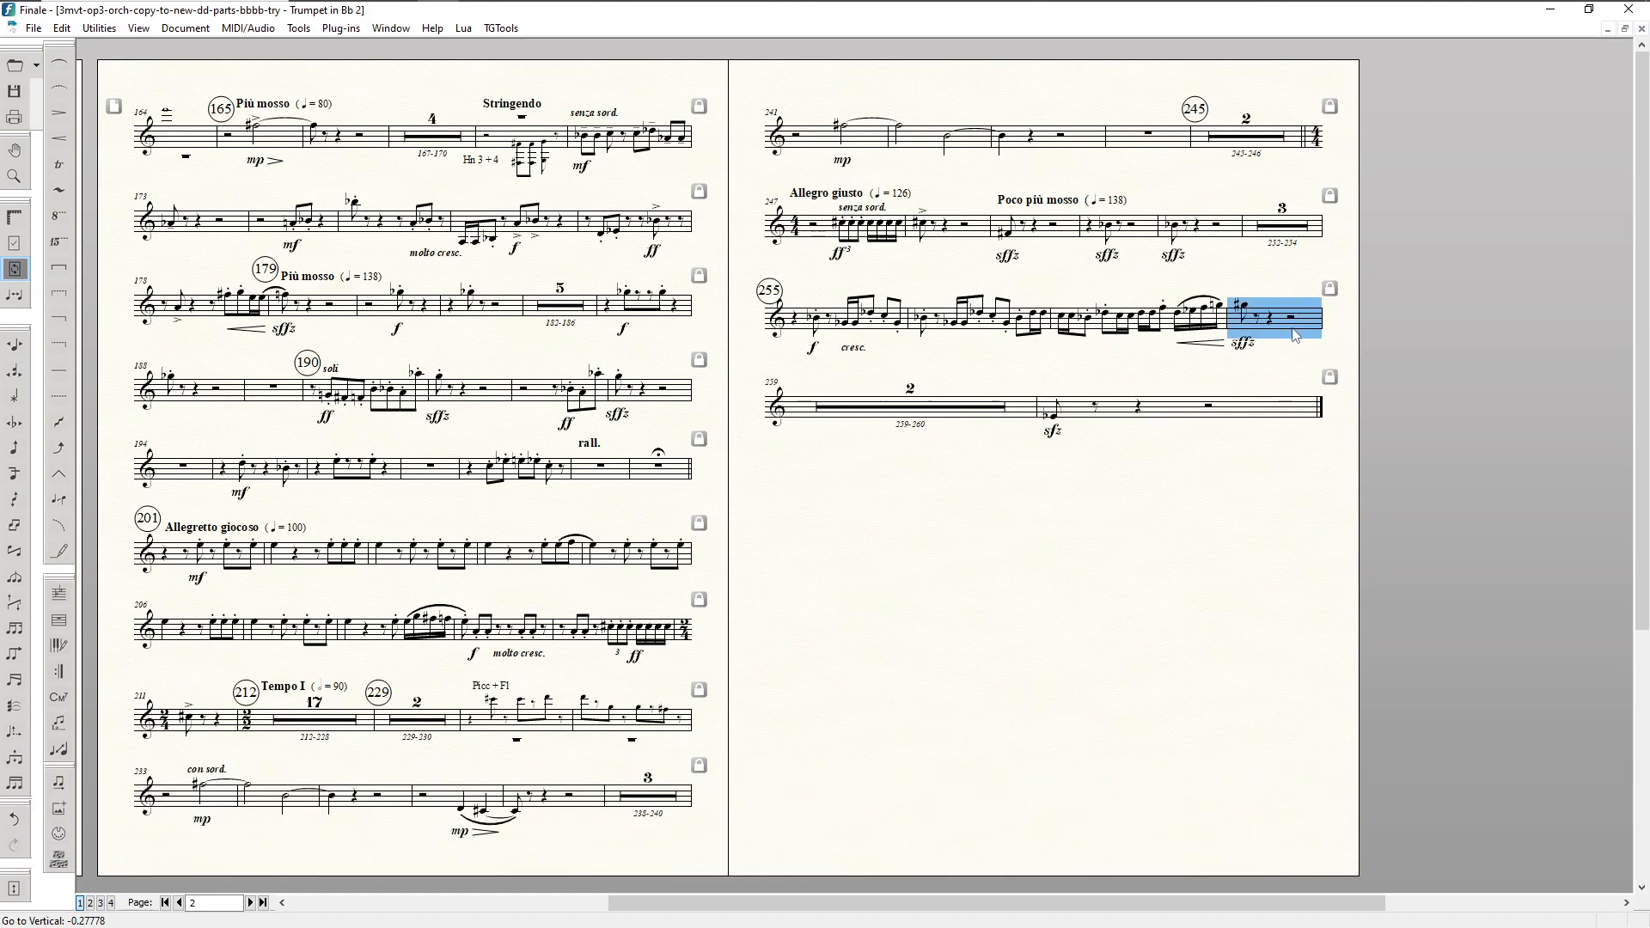
key("Down")
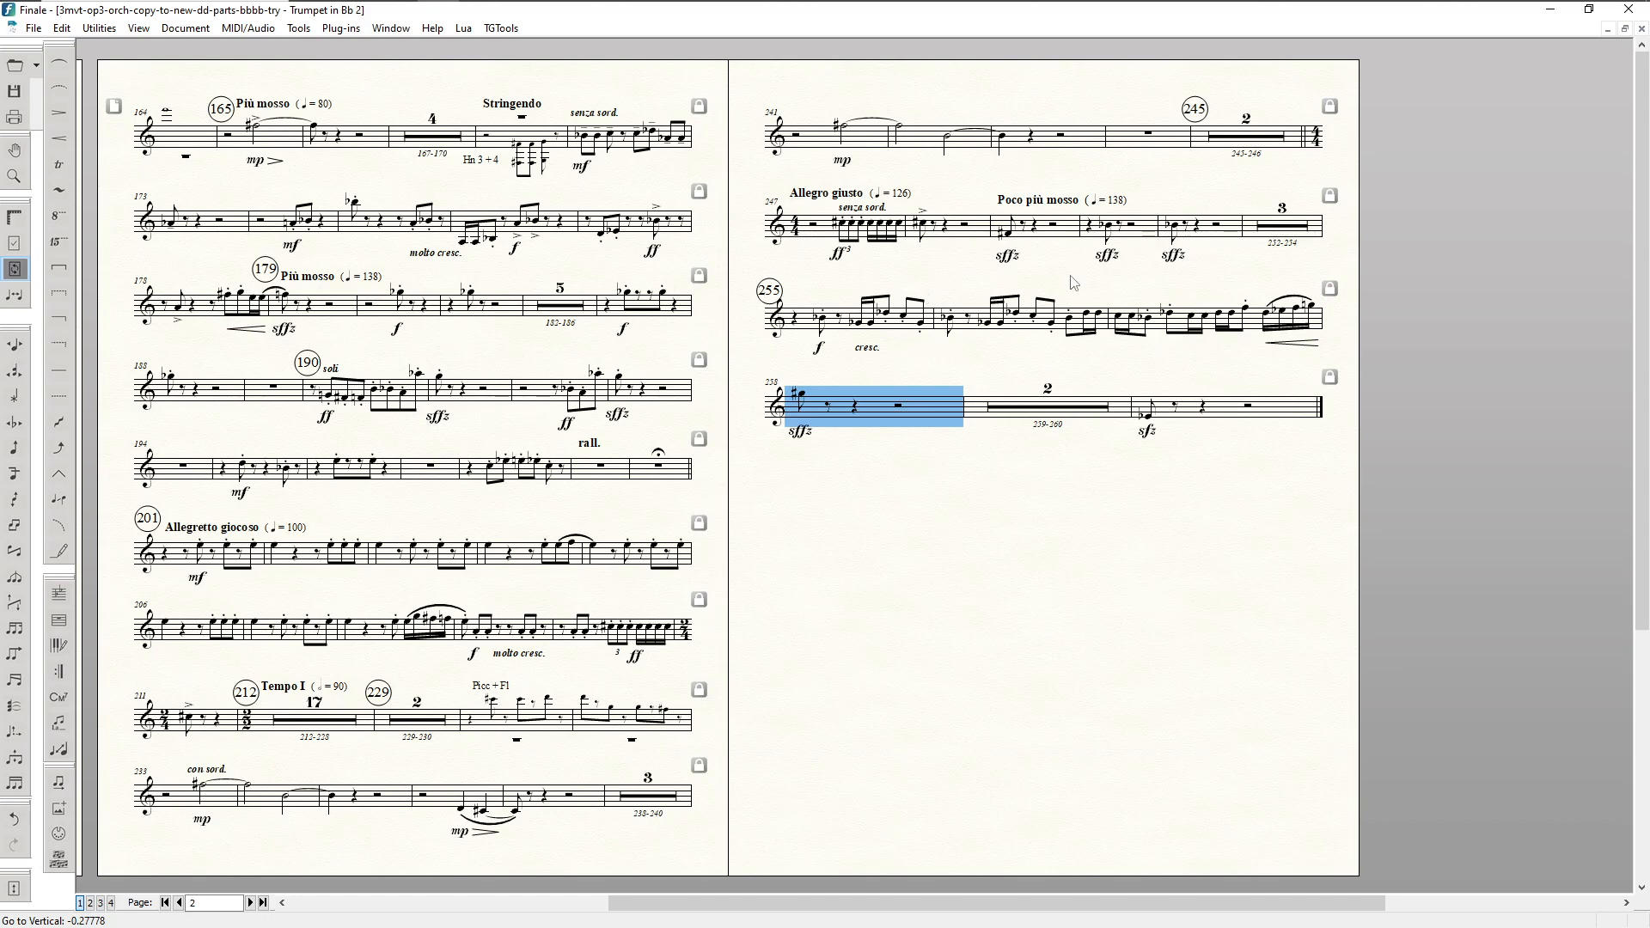
Step: Move the three-bar rest before rehearsal mark 255 down to the start of page 3's third system
left_click(1270, 226)
key("Down")
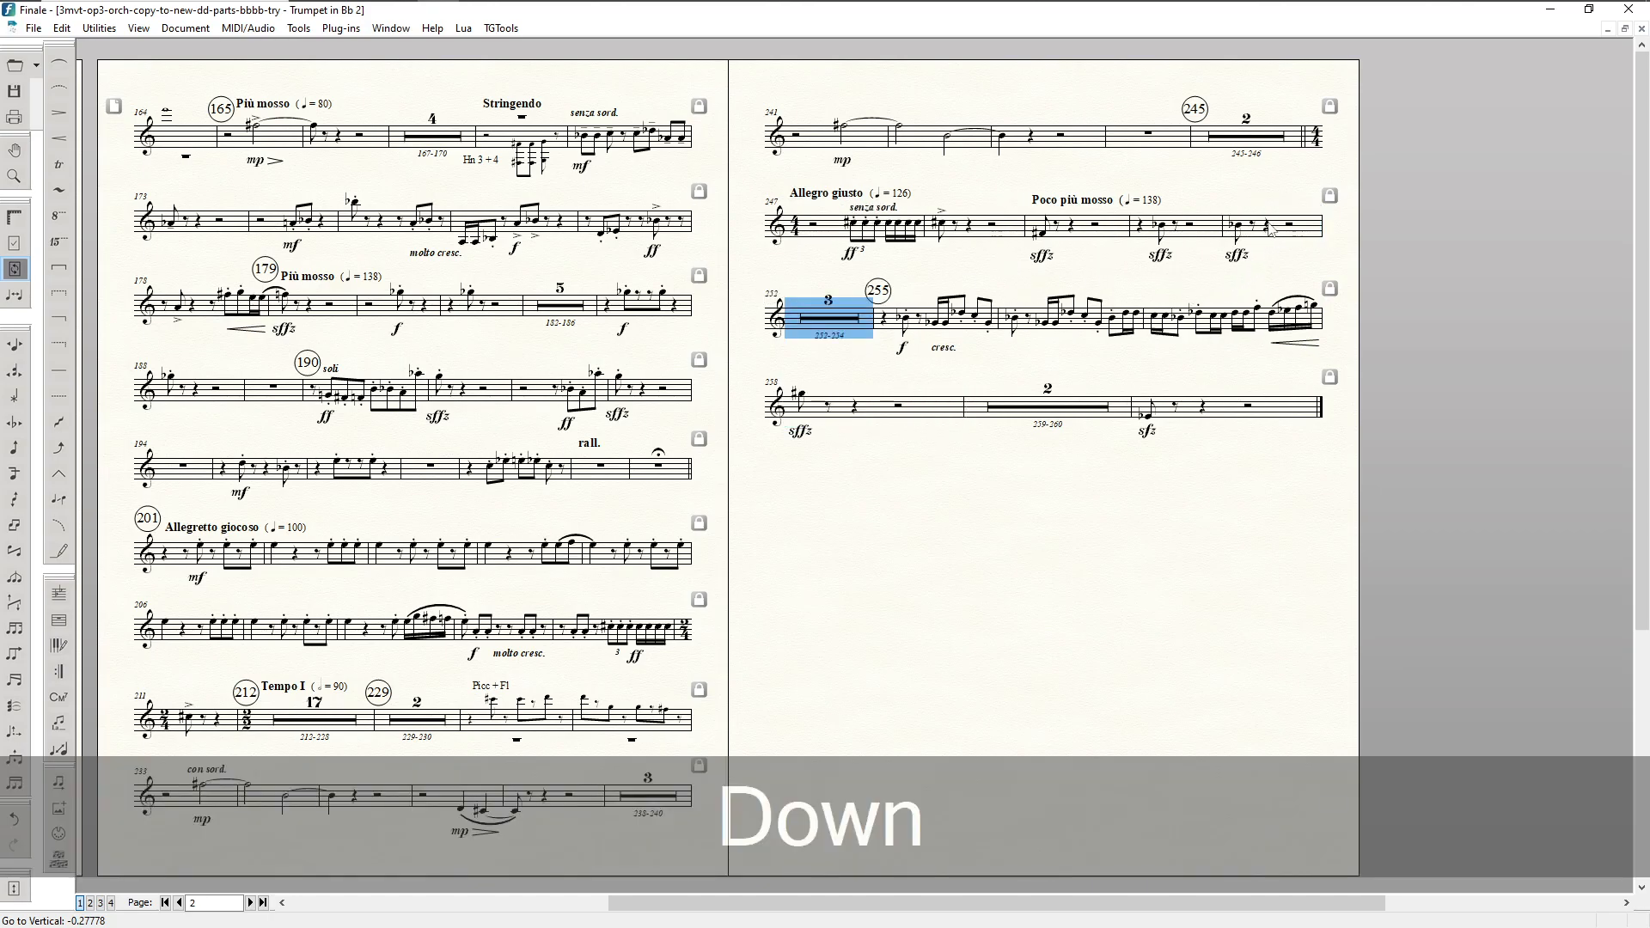
left_click(934, 283)
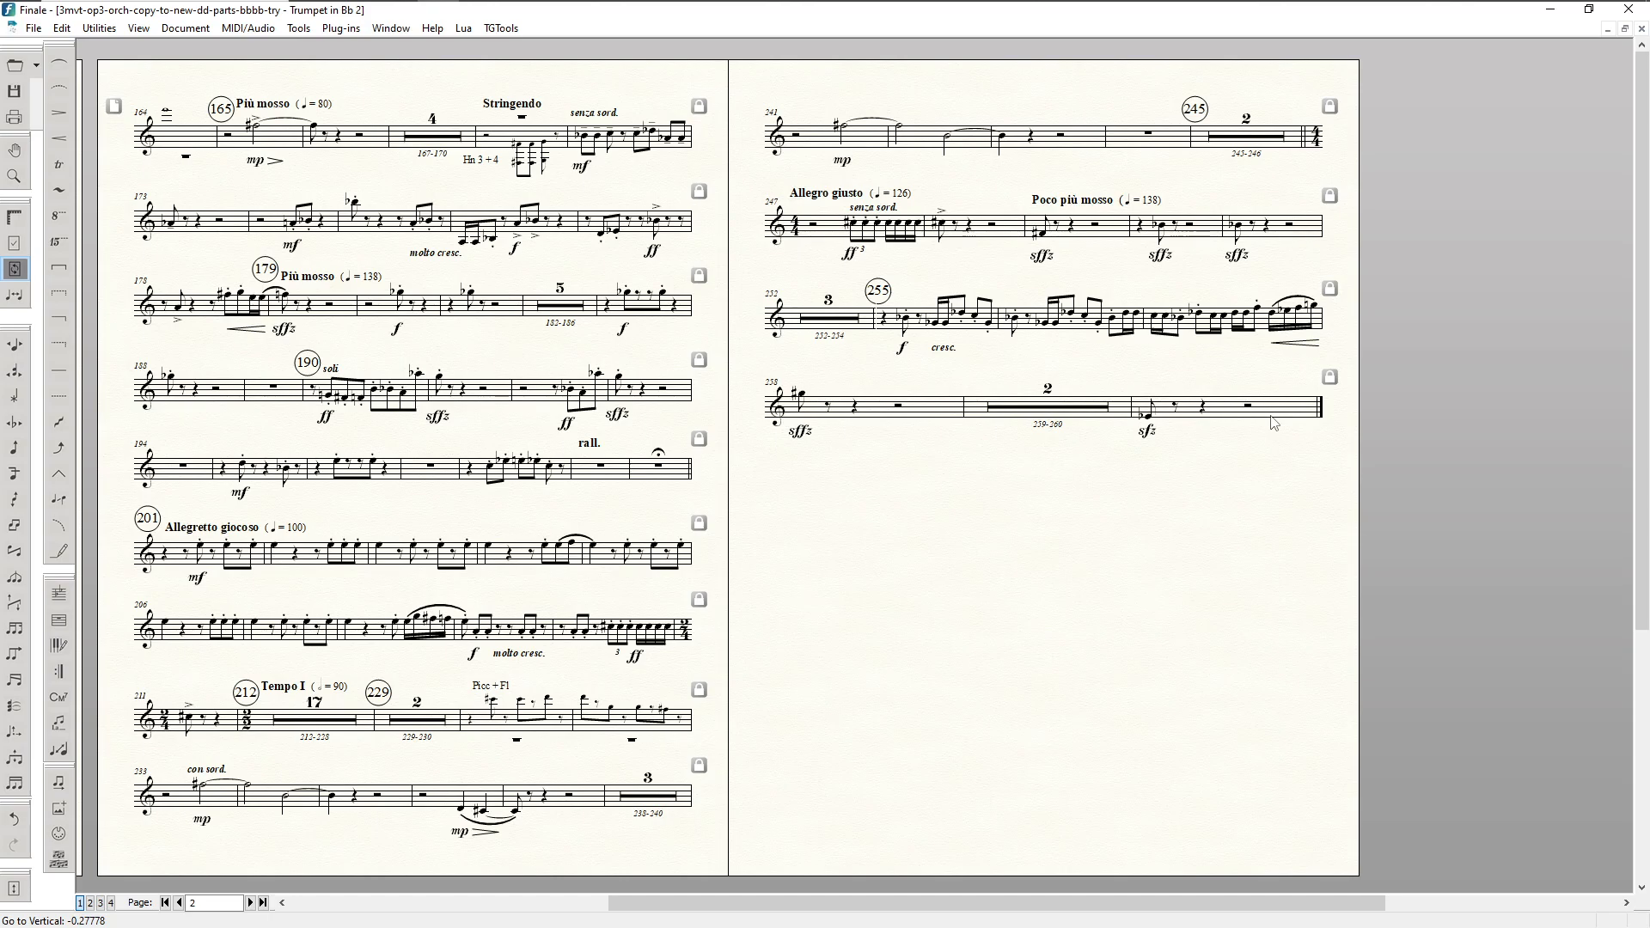
Step: Shorten page 3's final system from its right end to about 70 percent of the full system width
key("F9")
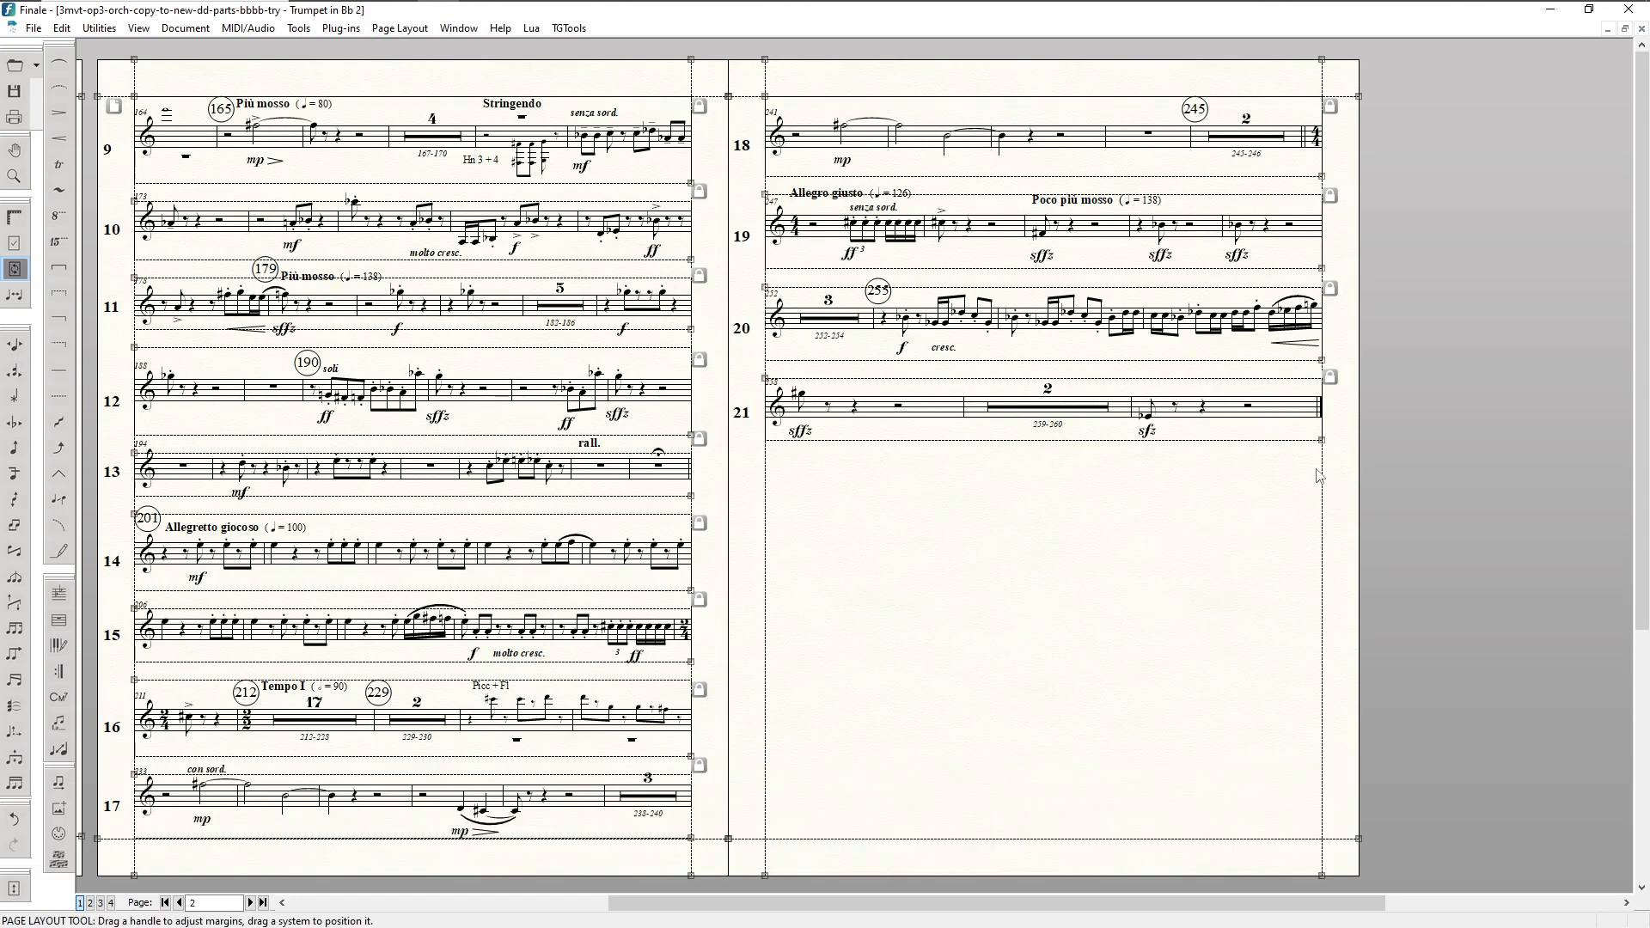
left_click_drag(1321, 445, 1156, 444)
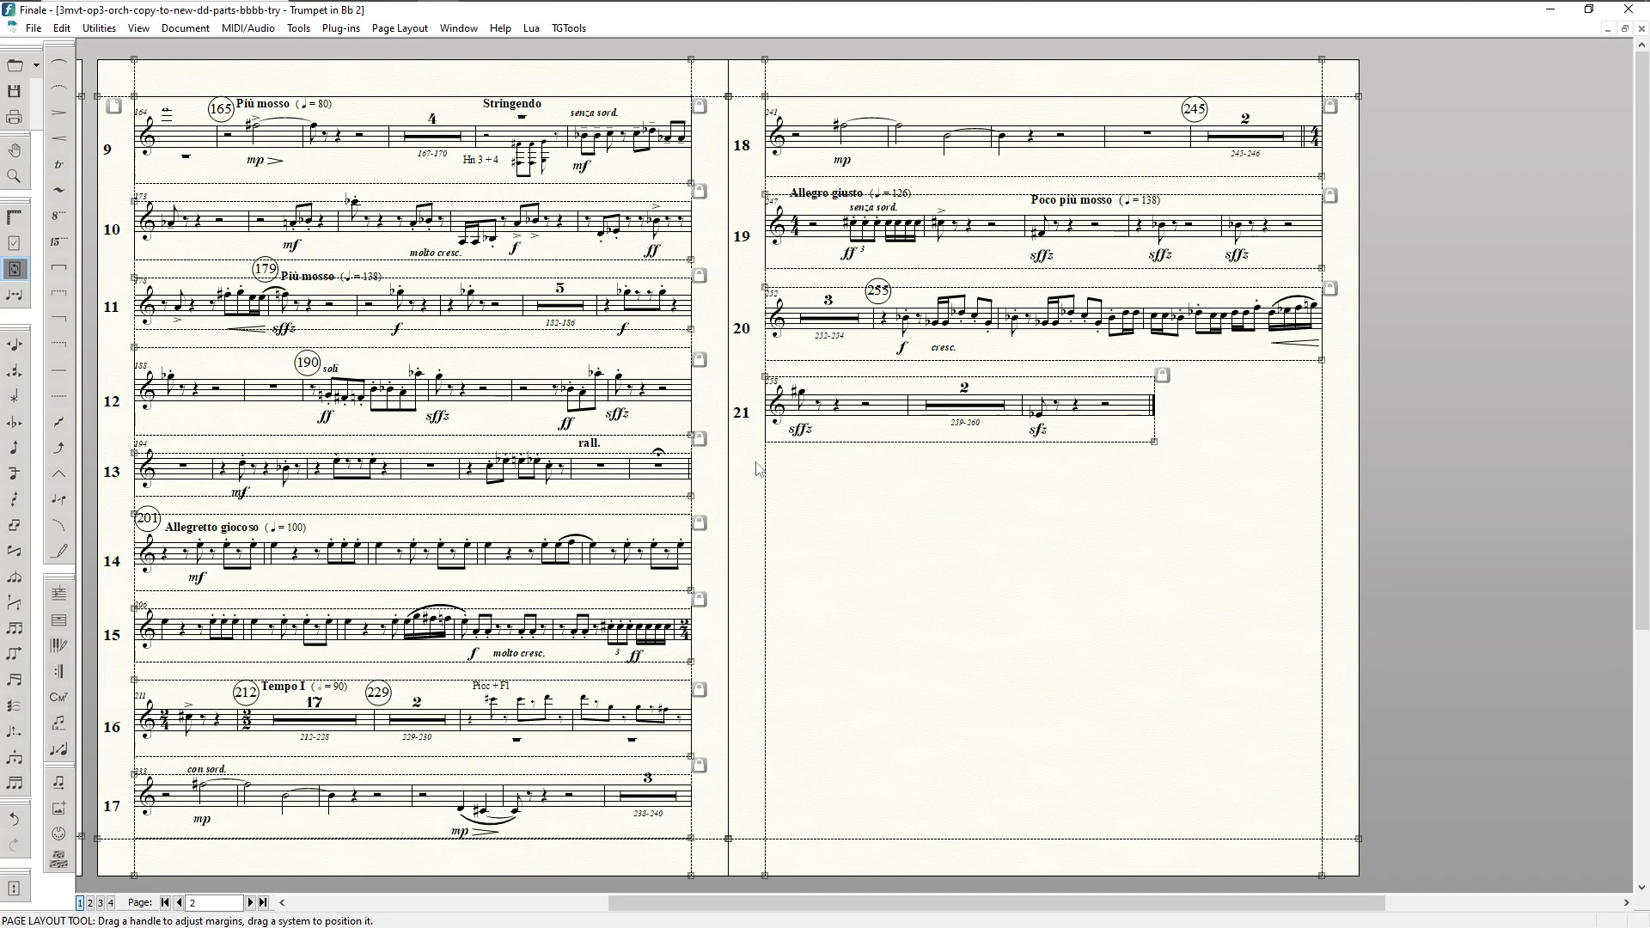
key("F5")
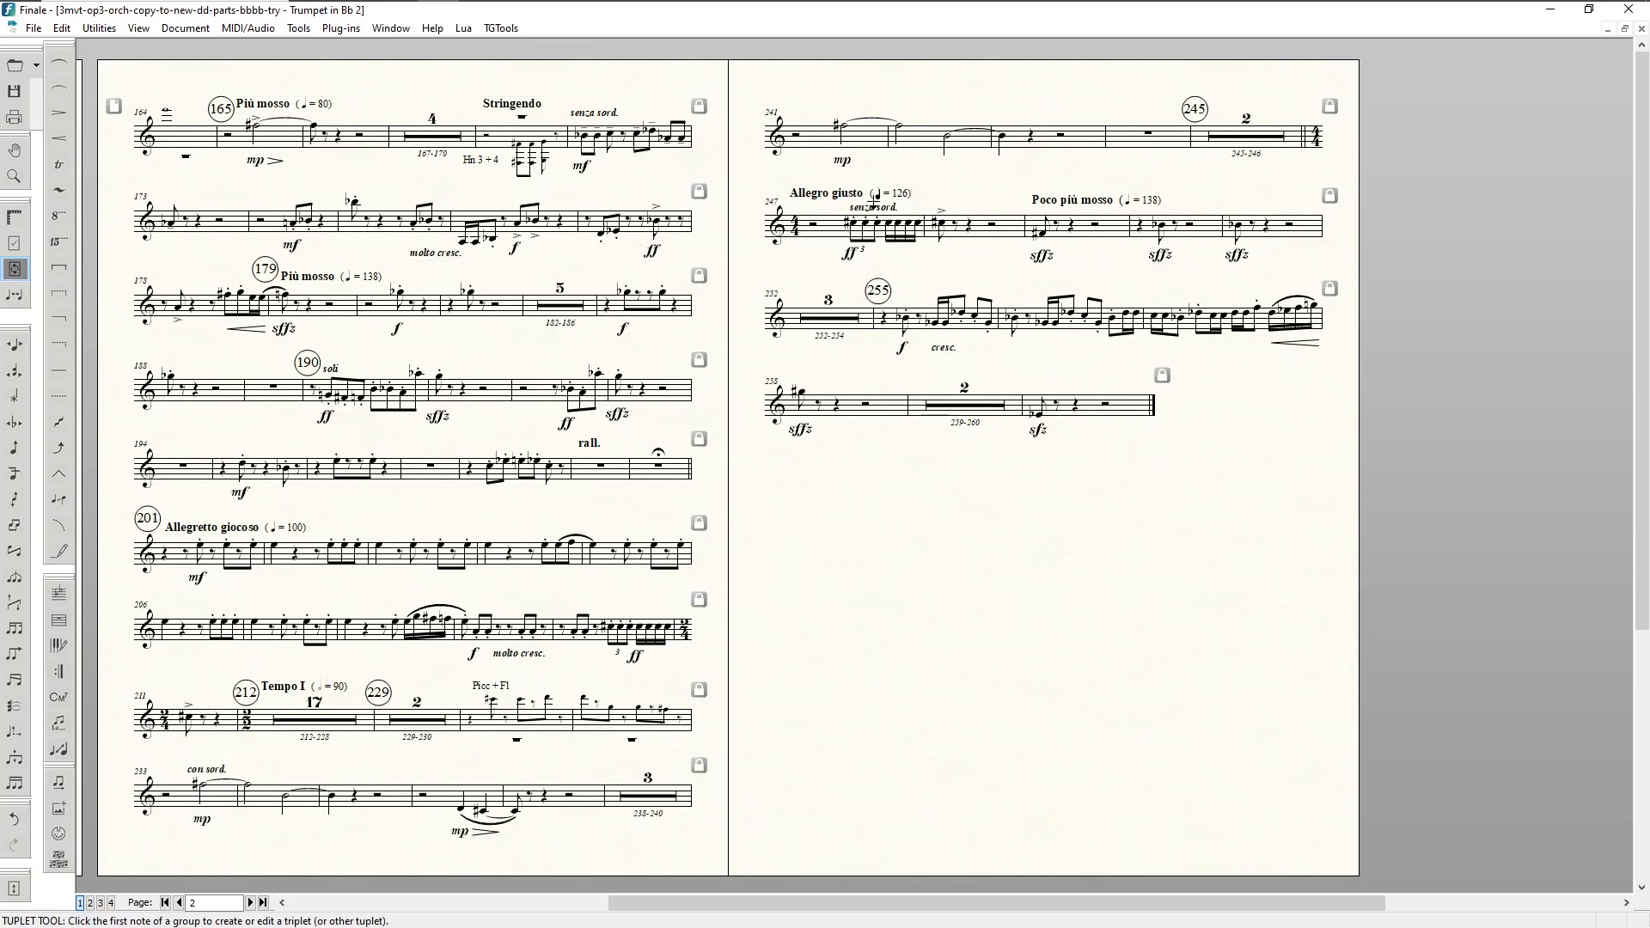
Step: Shift page 3's second, third and fourth systems slightly down to widen the gaps between them, and return to the part's first page
key("F9")
left_click_drag(997, 205, 998, 210)
left_click_drag(995, 300, 995, 305)
left_click(986, 418)
left_click_drag(986, 417, 987, 421)
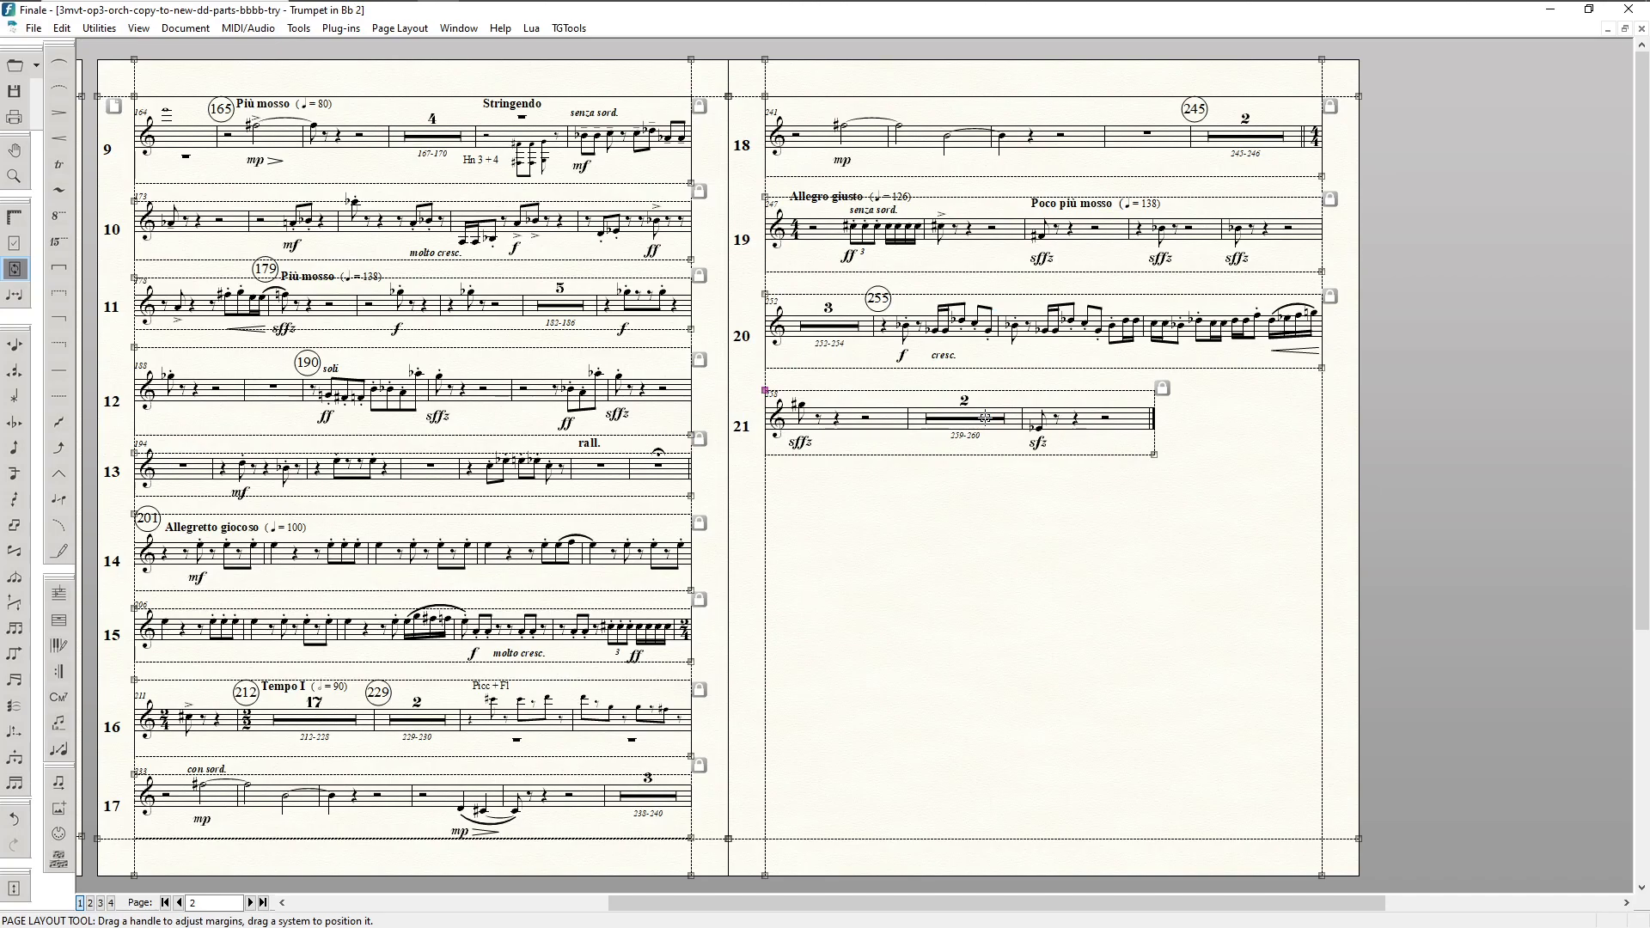
key("F5")
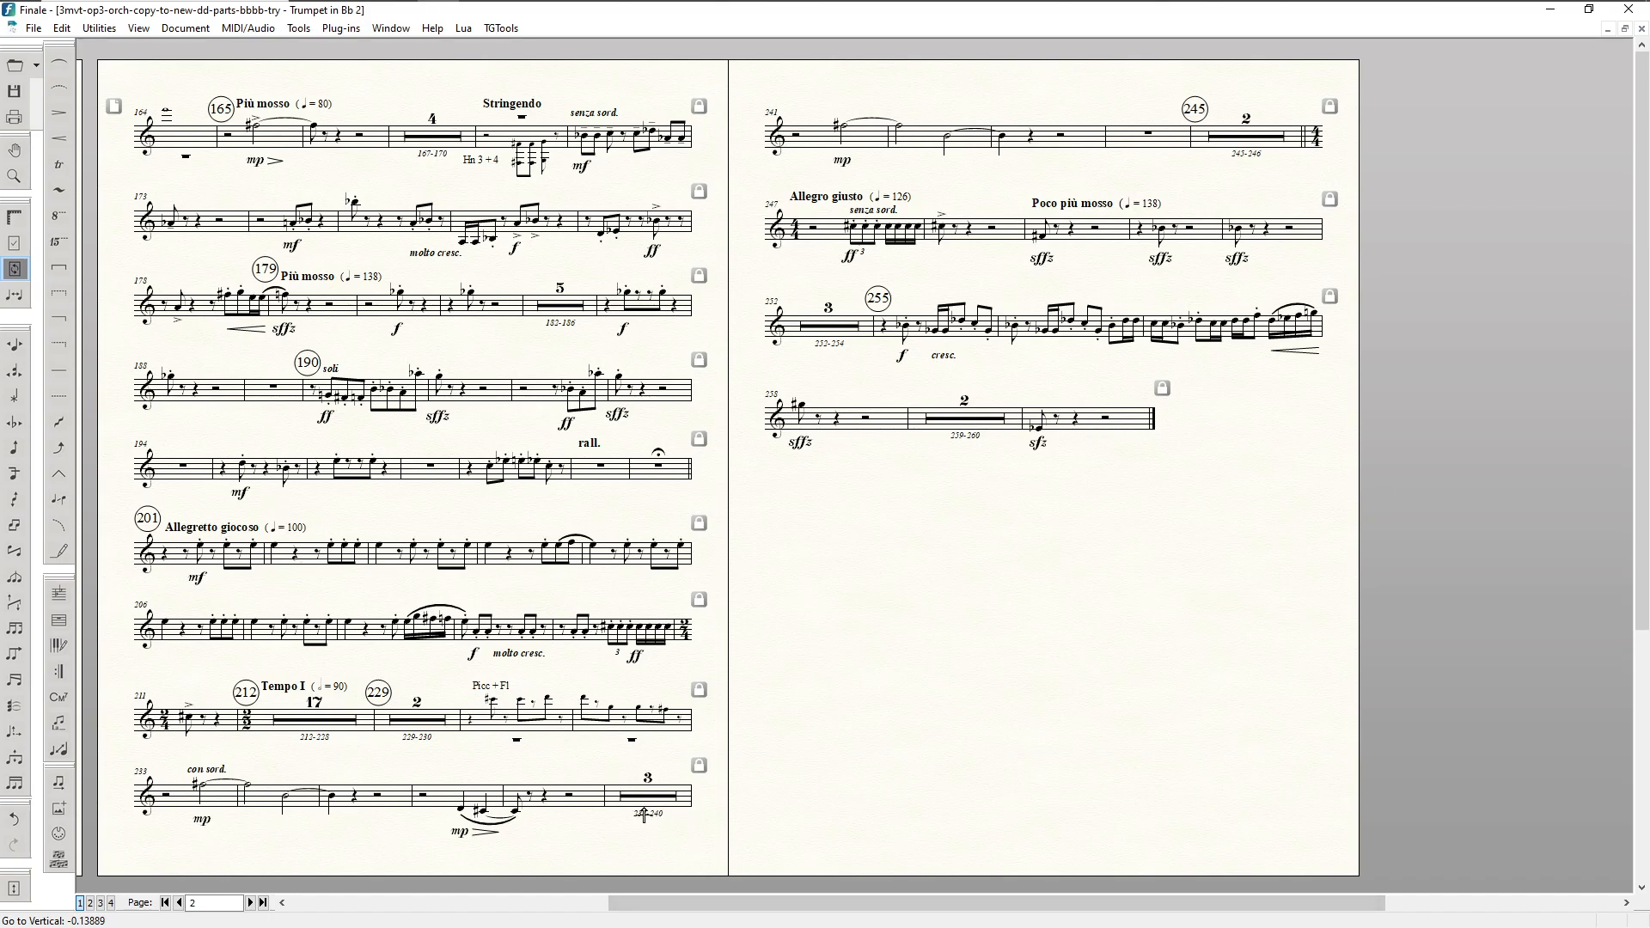
left_click(755, 904)
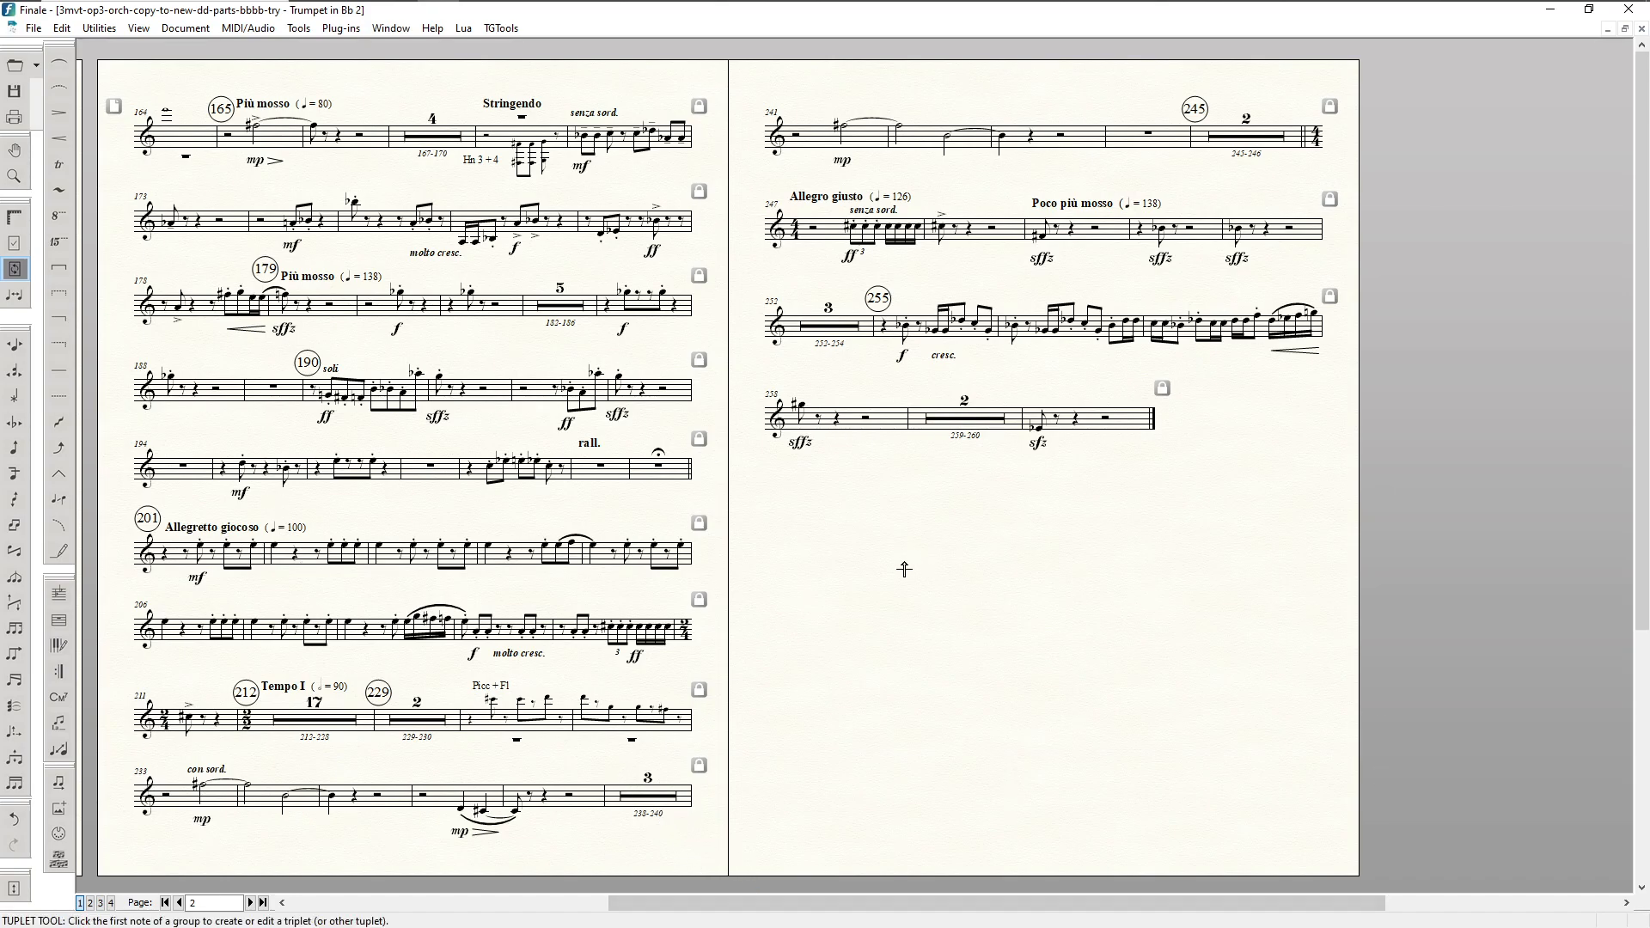
key("Home")
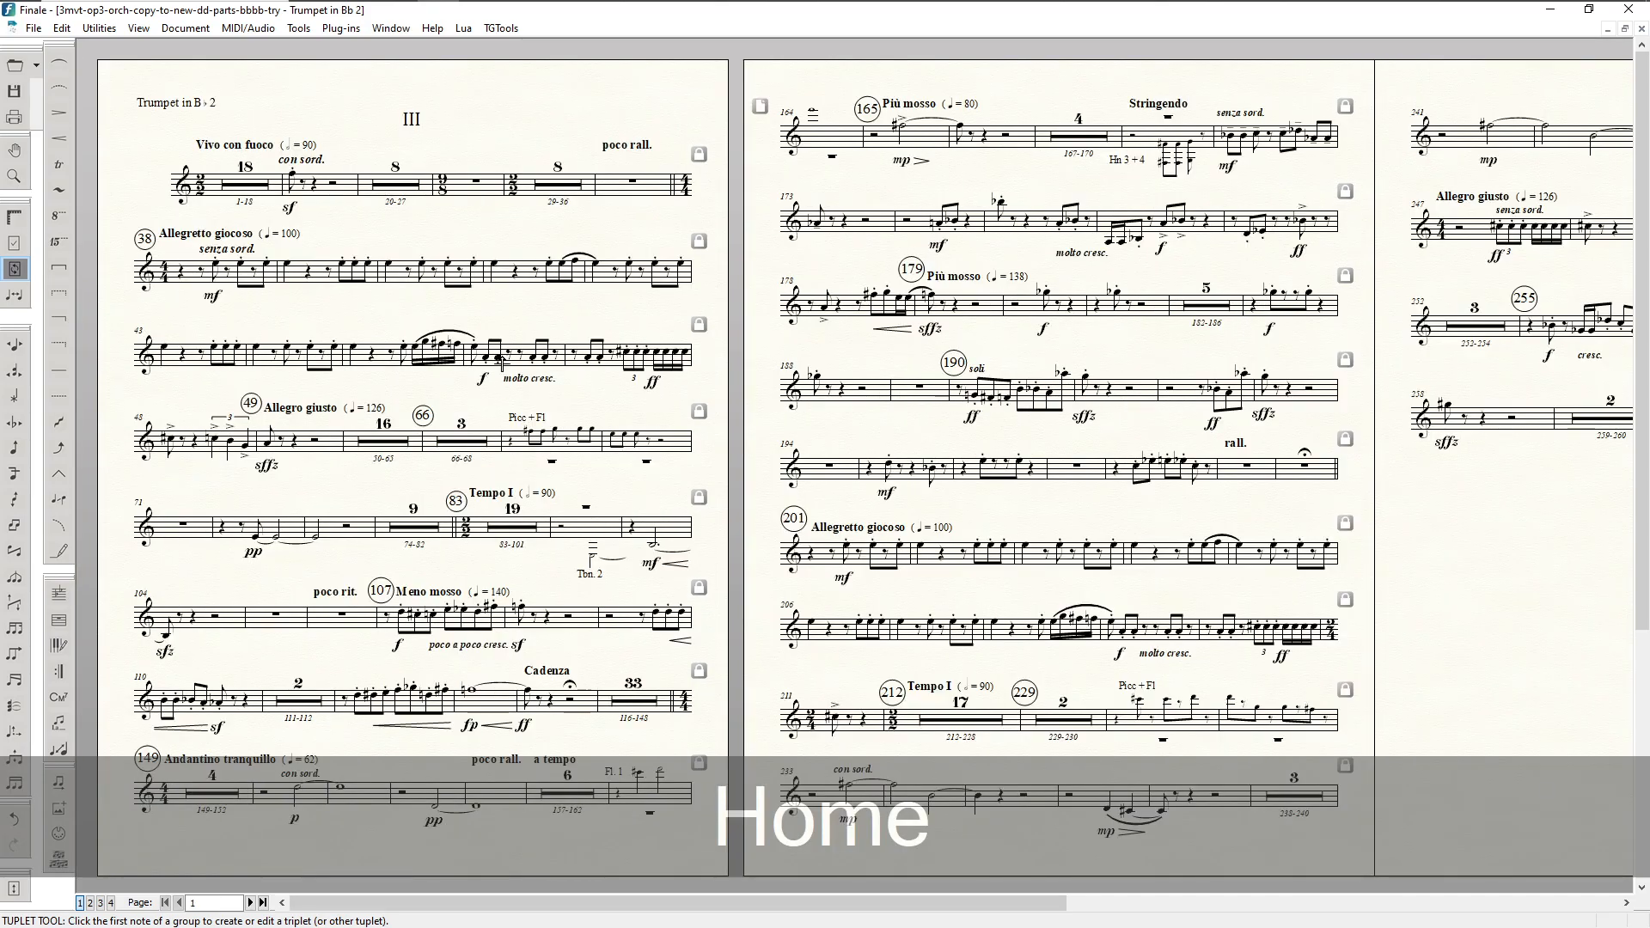